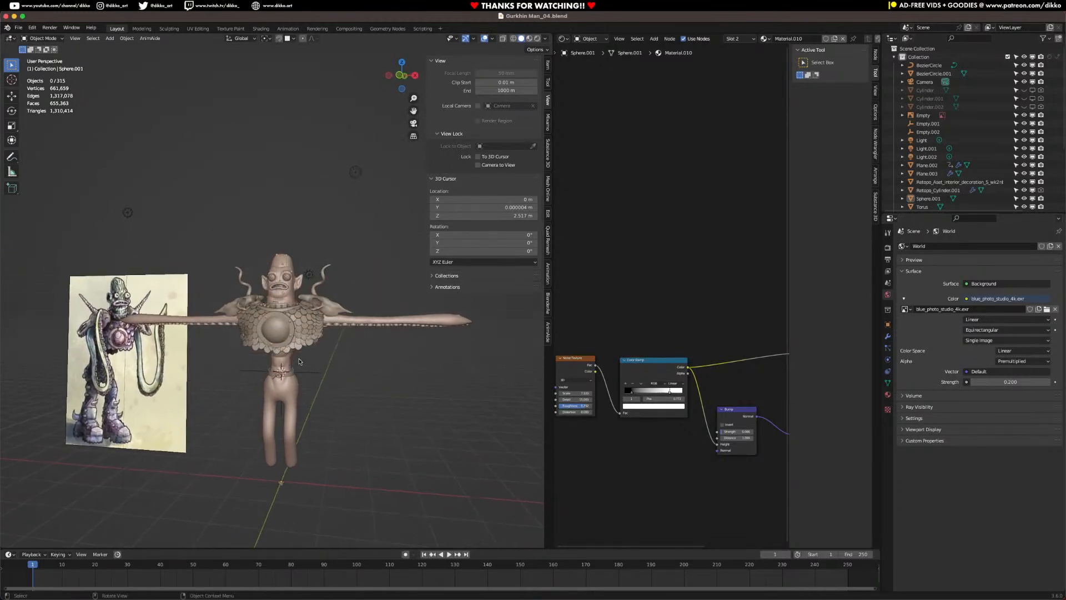
Step: Select the scaled chest armour and show its geometry node tree in place of the shader nodes
click(315, 351)
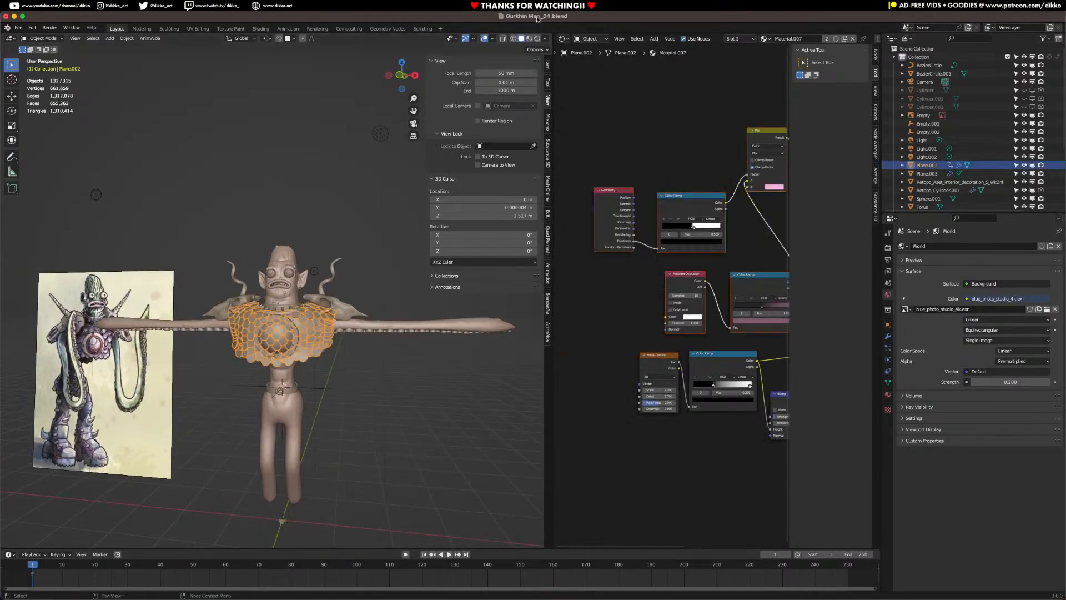
click(563, 39)
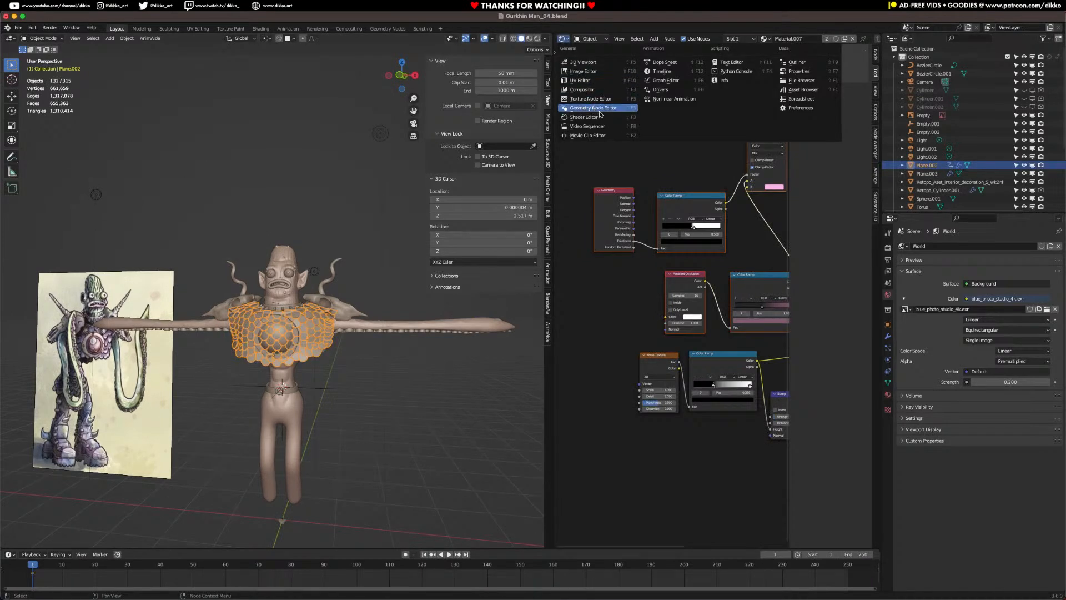
click(593, 109)
middle_drag(247, 354, 339, 369)
click(289, 364)
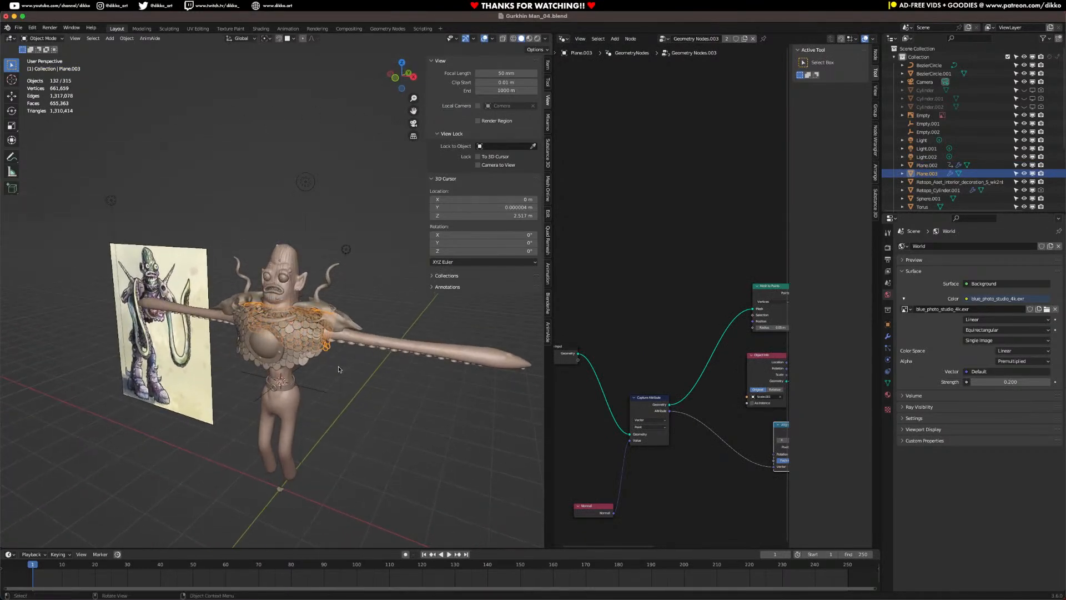
click(298, 360)
middle_drag(298, 360, 352, 325)
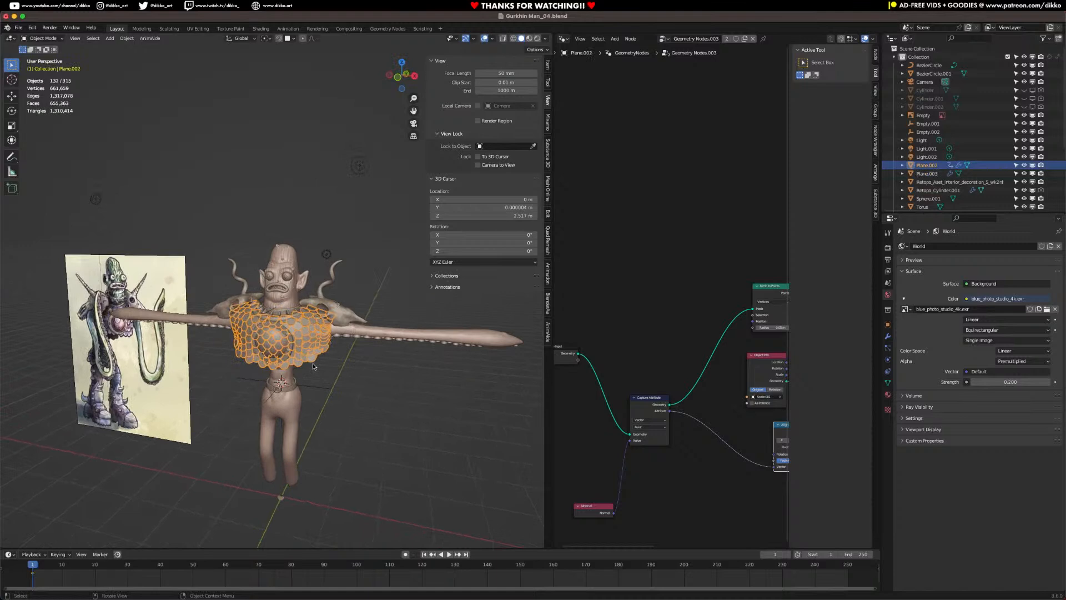
click(563, 39)
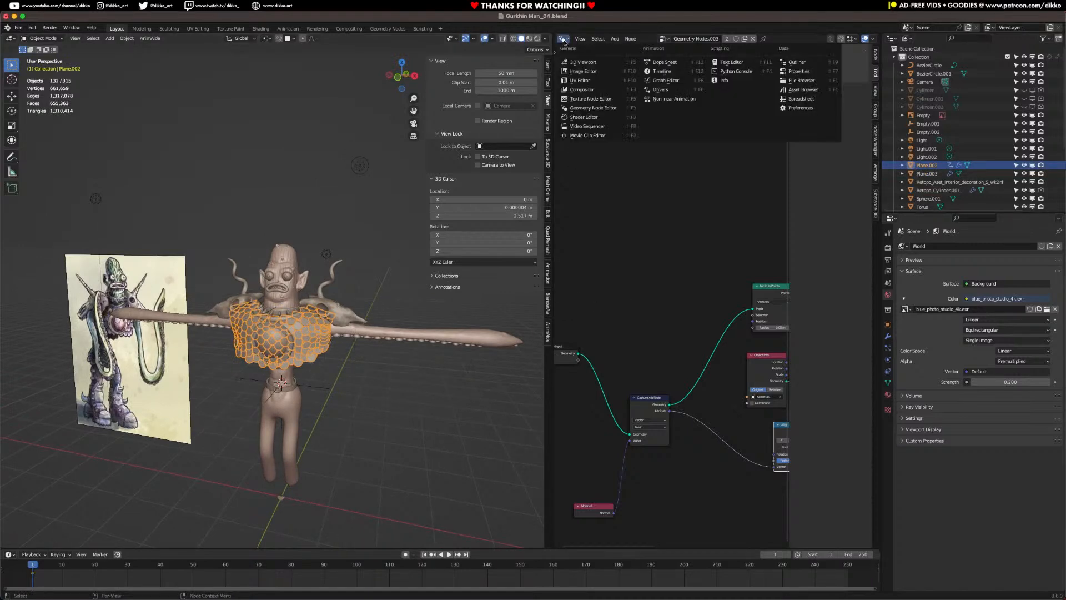
click(593, 108)
Step: Widen the node editor and spread out the Align Euler to Vector, Object Info, Mesh to Points, Value and Material Selection nodes
middle_drag(676, 311, 664, 191)
drag(552, 275, 376, 276)
middle_drag(586, 276, 479, 249)
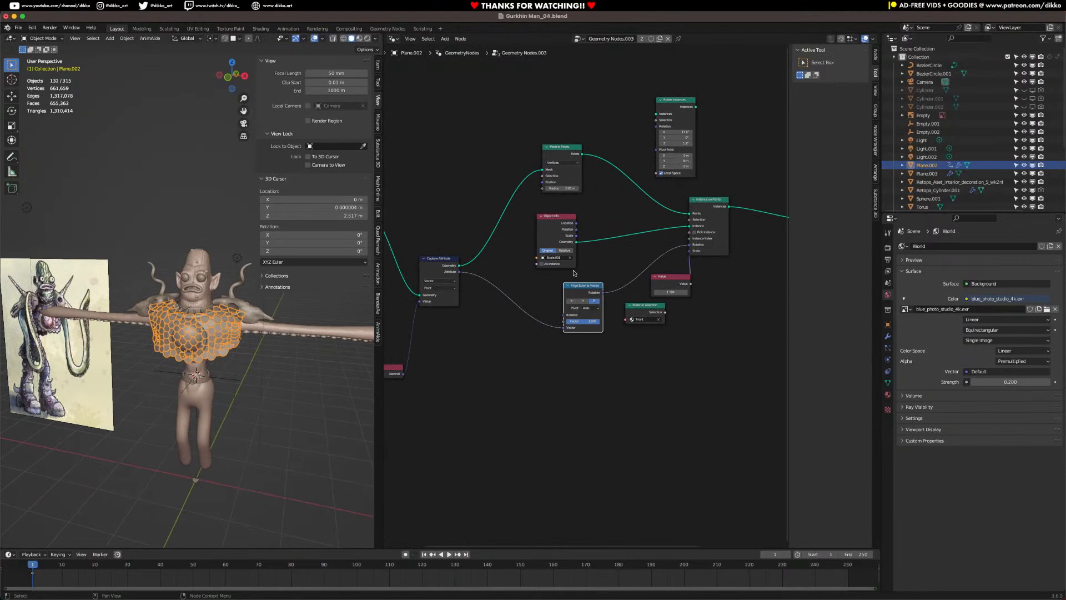
drag(572, 287, 533, 302)
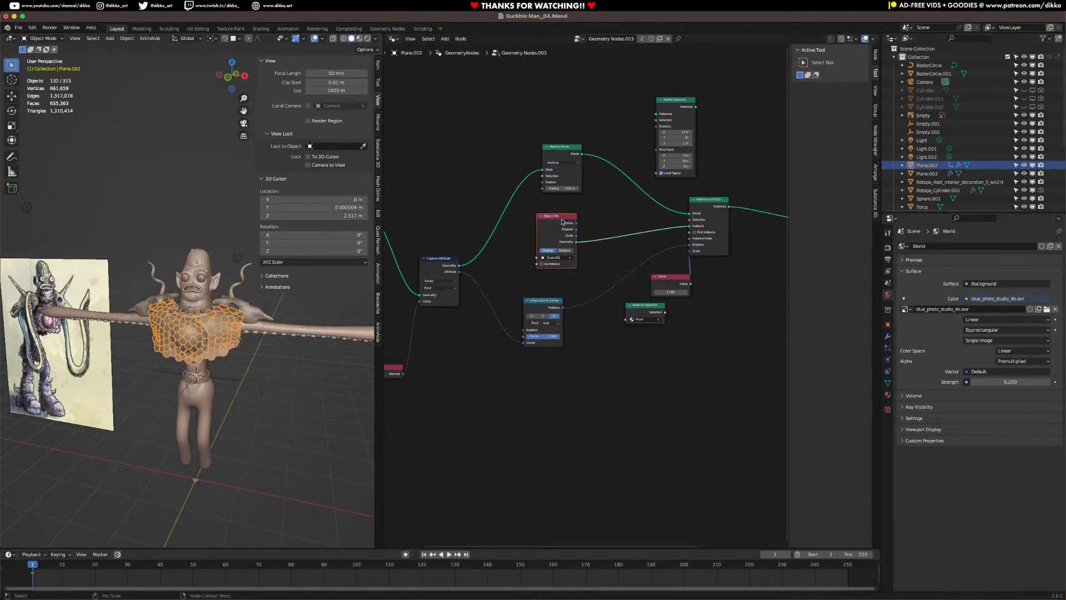
drag(558, 221, 537, 242)
drag(563, 148, 509, 177)
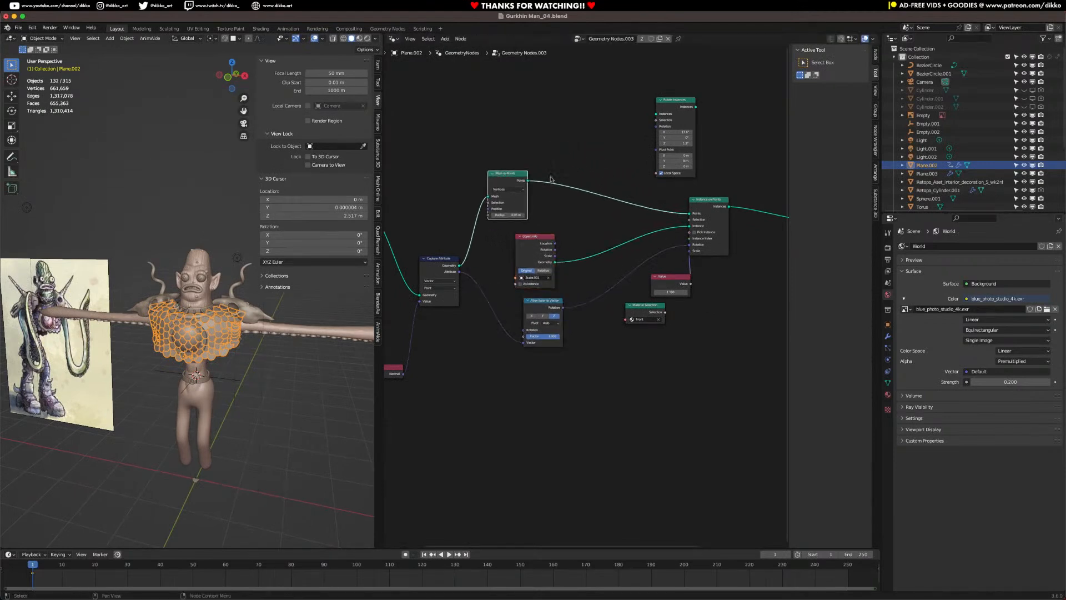
drag(676, 272, 661, 276)
drag(642, 312, 640, 345)
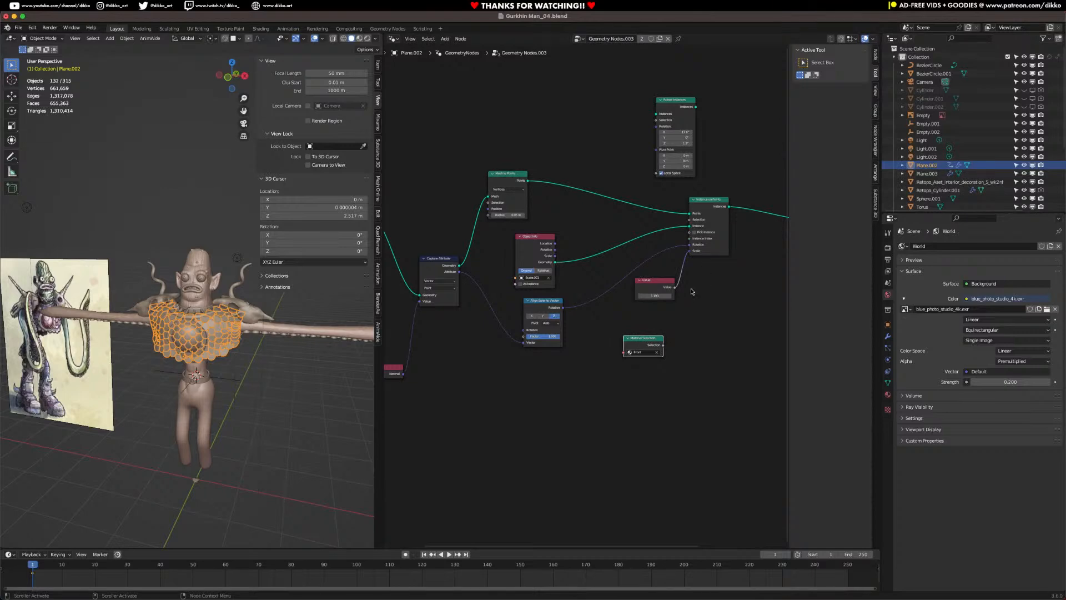
drag(668, 287, 658, 299)
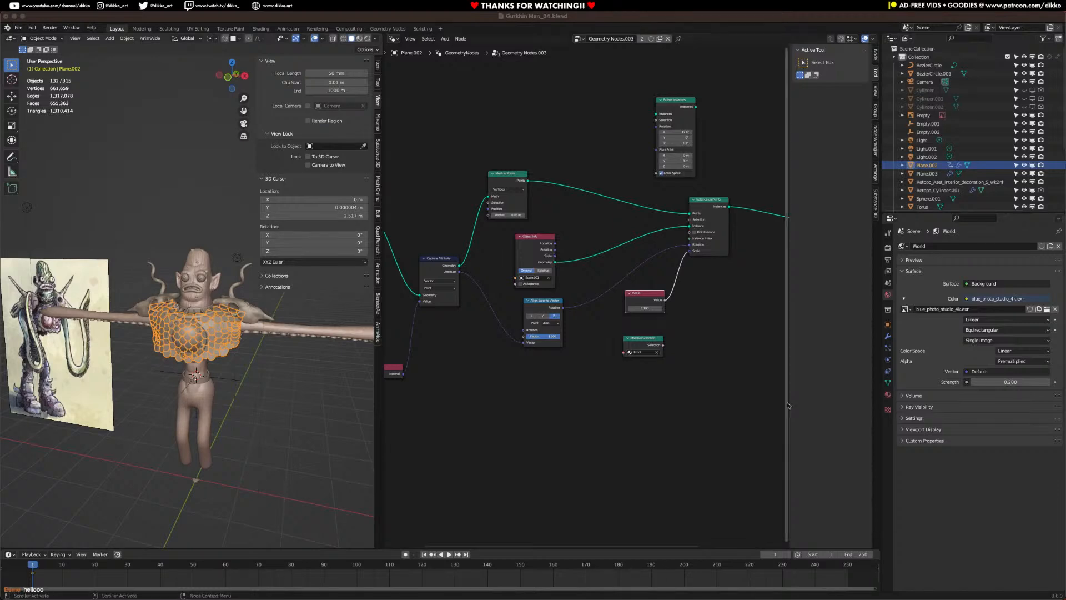
Step: Tidy the start of the node tree by placing the Group Input and Normal nodes beside Capture Attribute
scroll(627, 276, up, 2)
middle_drag(638, 283, 569, 298)
mouse_move(658, 219)
mouse_down()
mouse_move(669, 248)
mouse_move(657, 237)
mouse_up()
middle_drag(542, 331, 678, 310)
scroll(509, 355, up, 1)
middle_drag(510, 355, 668, 371)
drag(510, 210, 522, 295)
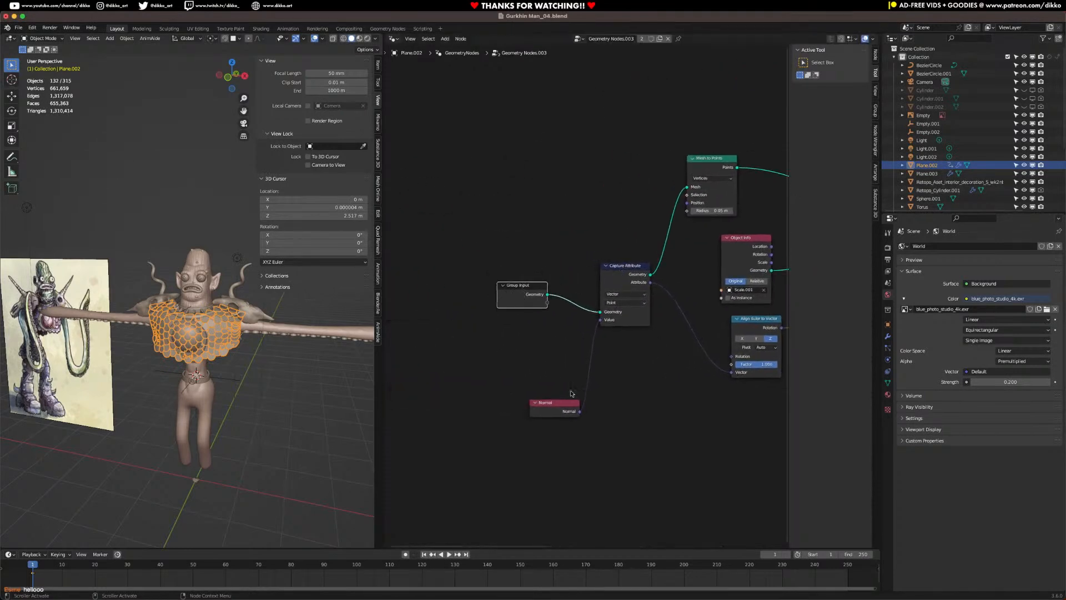
drag(555, 412, 529, 354)
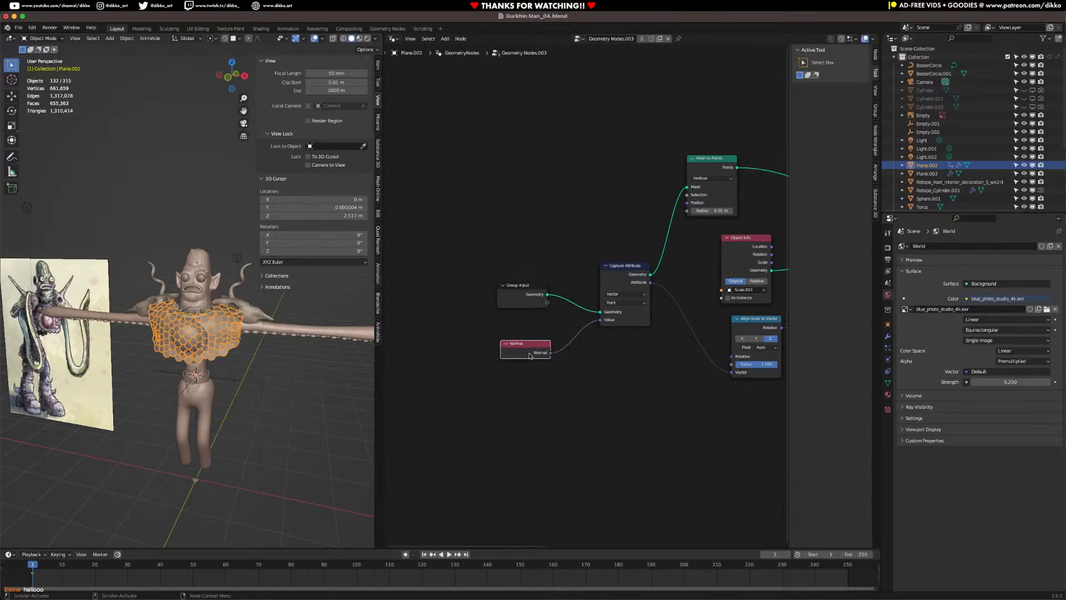
Step: Open the chest armour's modifiers and compare the scales with the Decimate modifier hidden and shown in the viewport
scroll(599, 325, up, 2)
scroll(125, 375, up, 4)
middle_drag(189, 389, 139, 292)
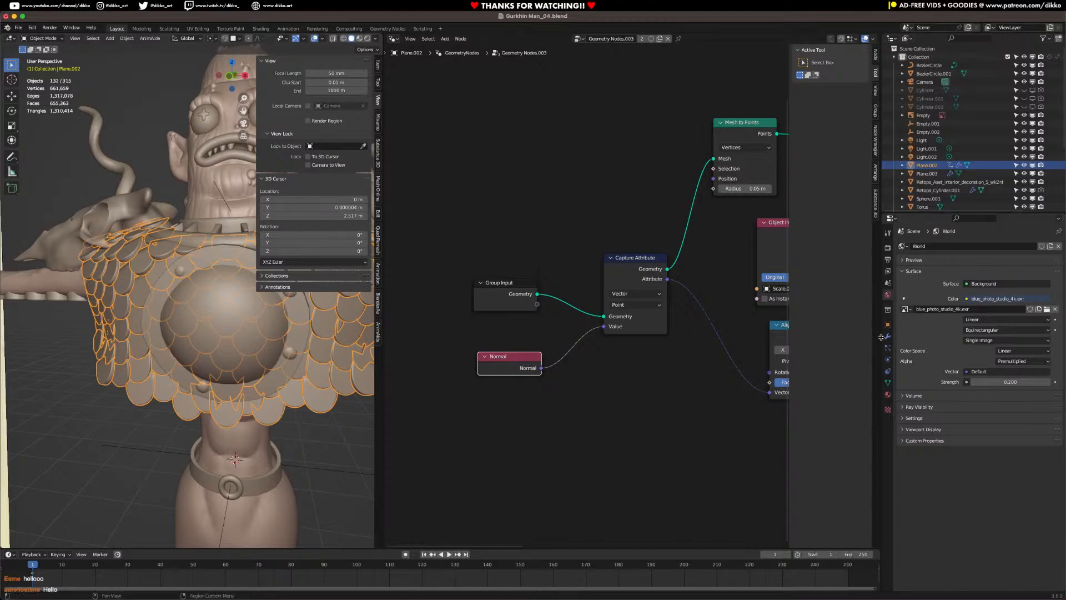
click(888, 336)
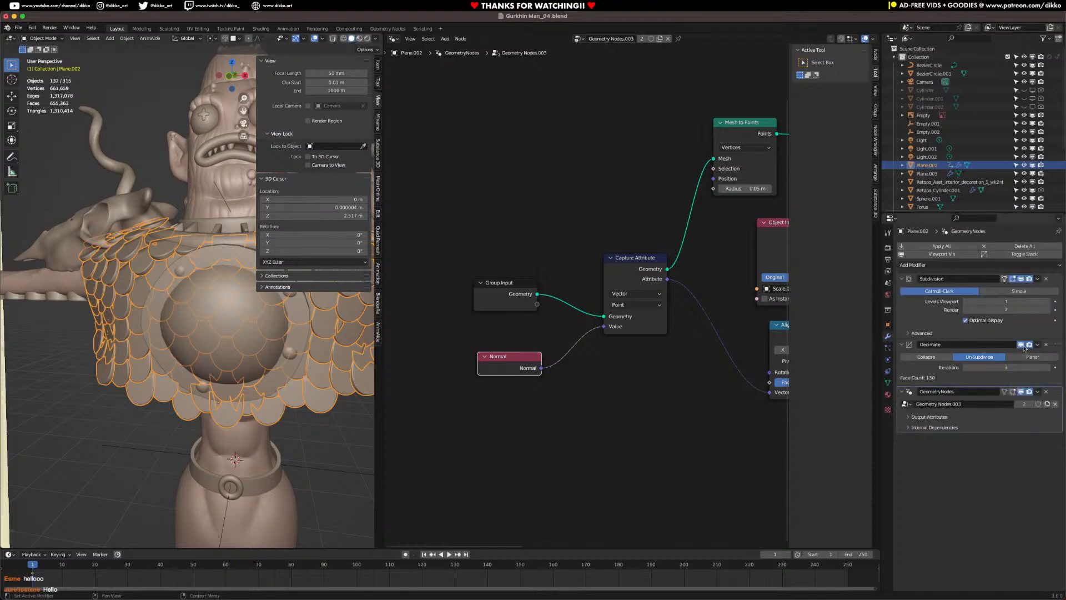
click(1022, 345)
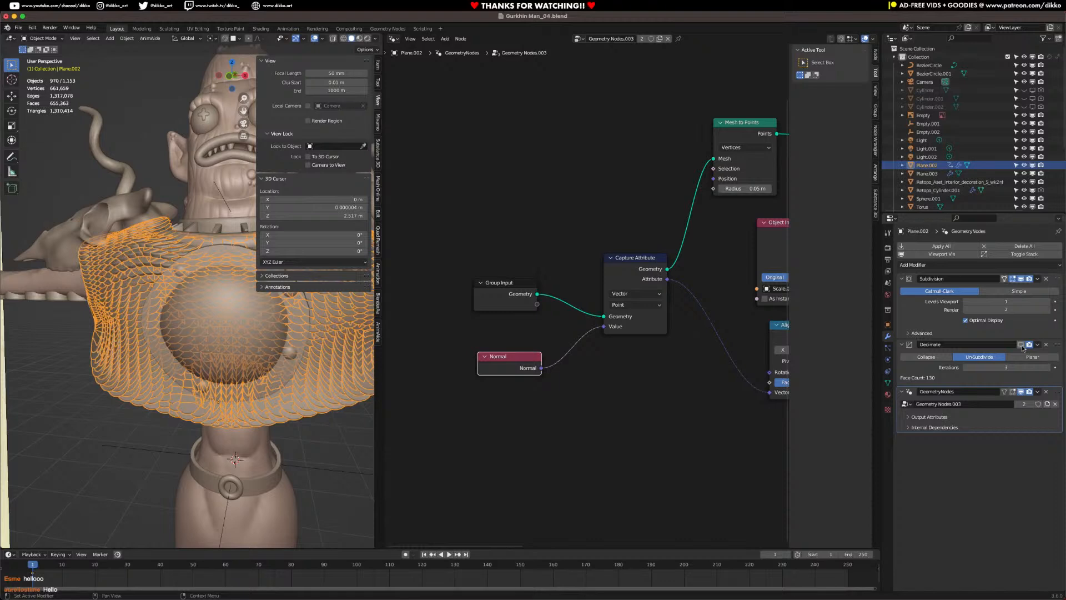
click(1022, 345)
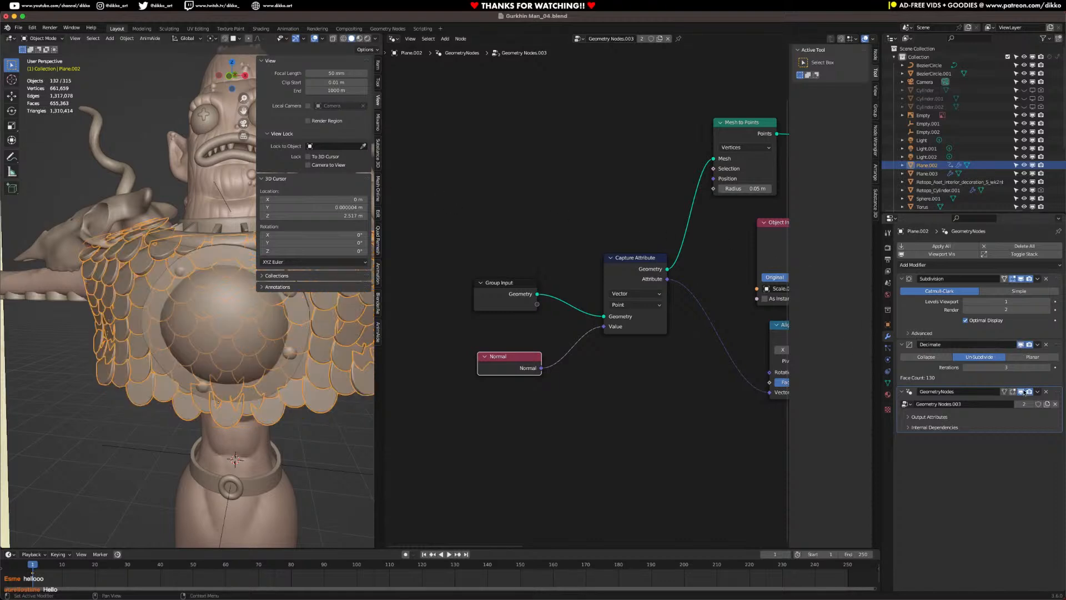
Step: Hide the armour's GeometryNodes modifier in the viewport and turn on the wireframe overlay to expose the base mesh
click(1021, 392)
click(375, 40)
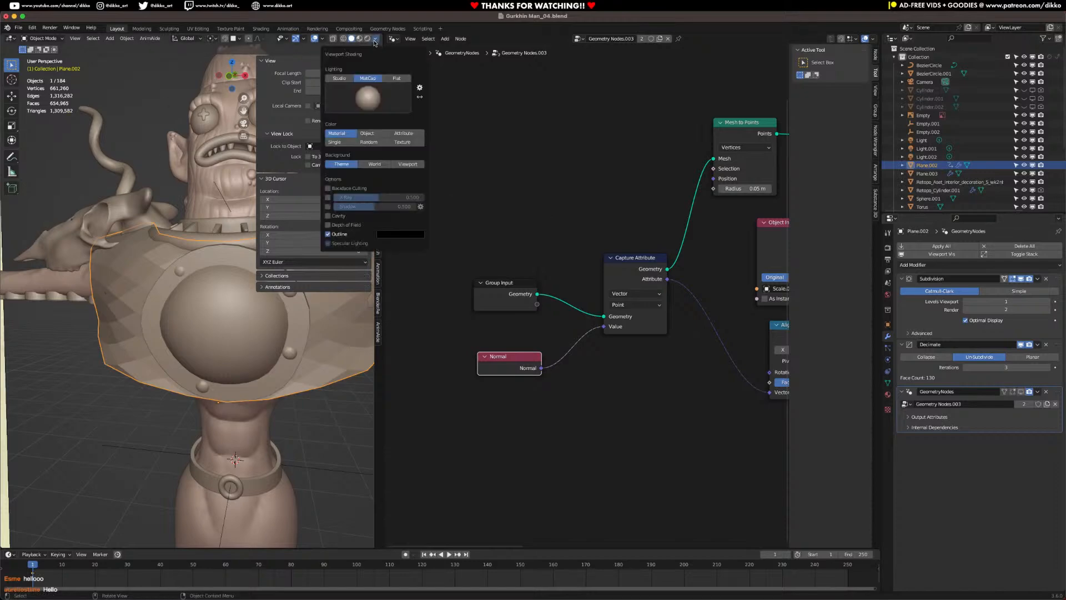
click(323, 36)
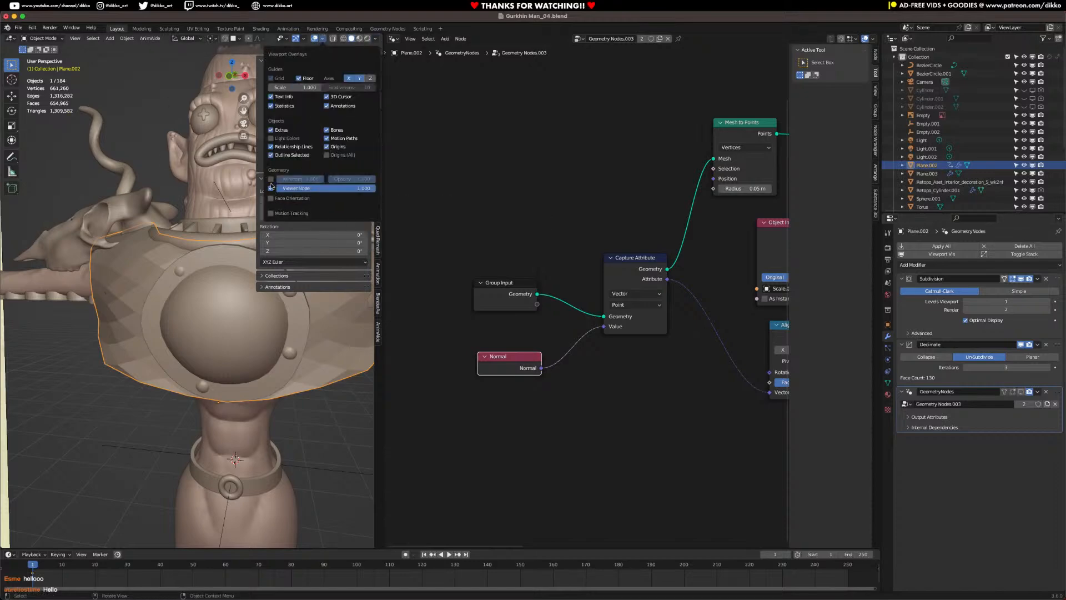
click(270, 179)
mouse_move(105, 356)
middle_down()
mouse_move(162, 357)
mouse_move(116, 349)
middle_up()
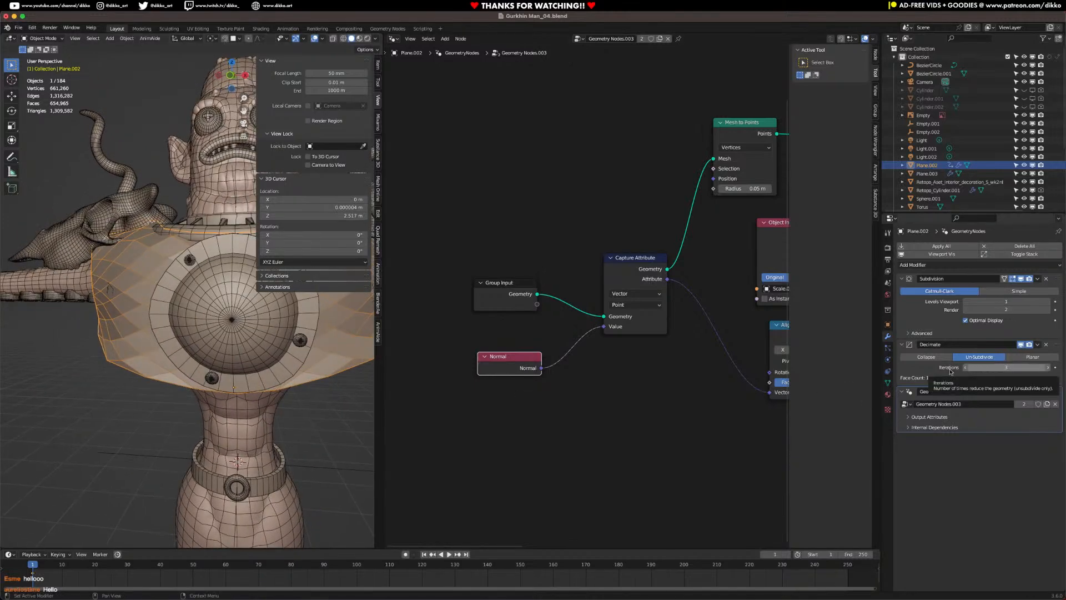
middle_drag(127, 321, 152, 316)
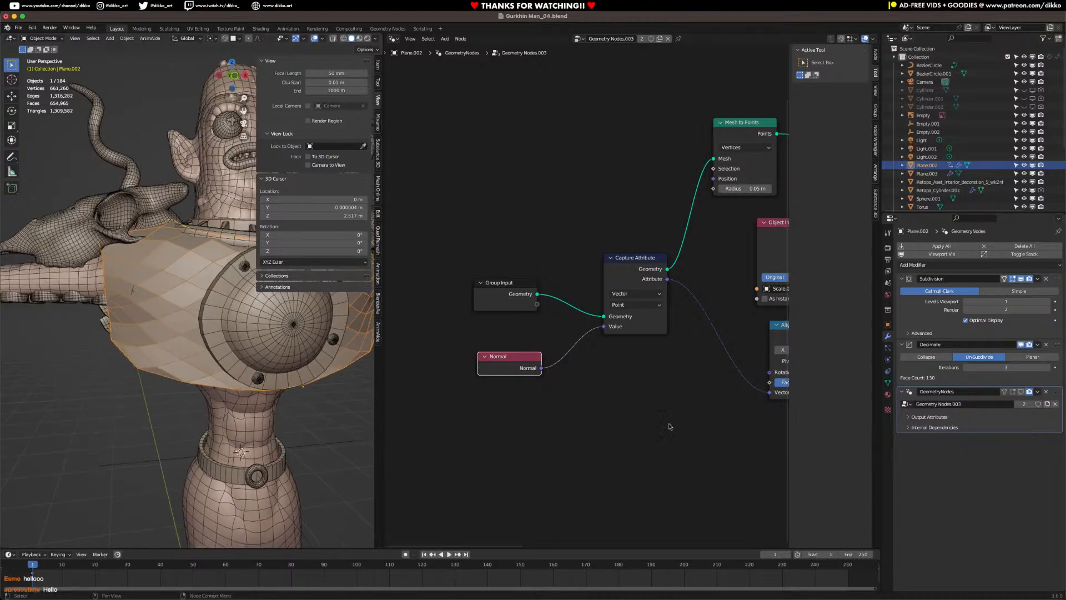
Step: Try 2 Decimate iterations, return to 3, and show the GeometryNodes modifier in the viewport again
click(966, 367)
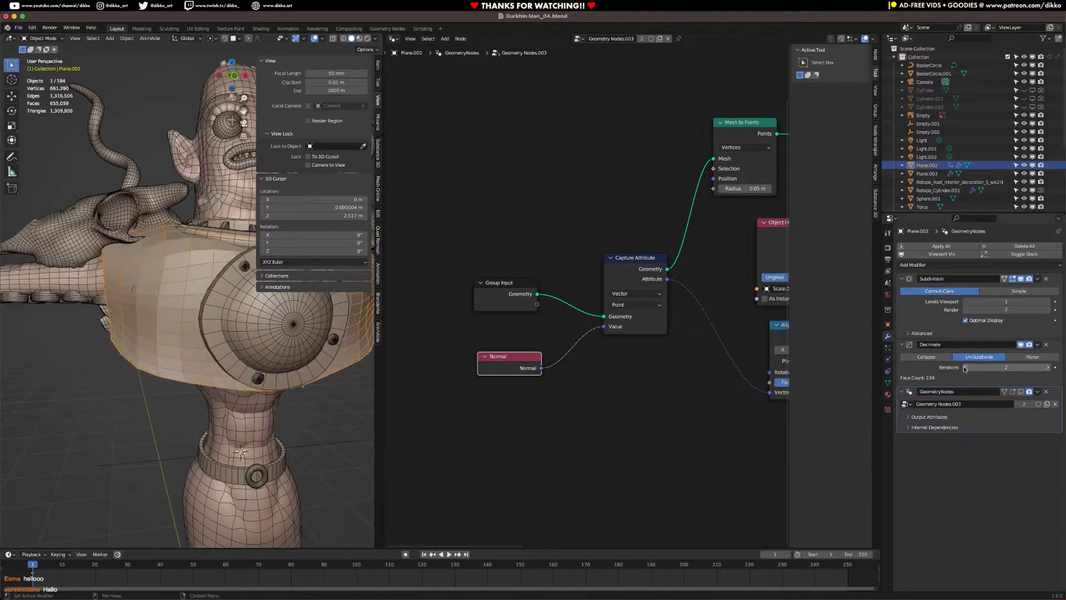
click(1048, 367)
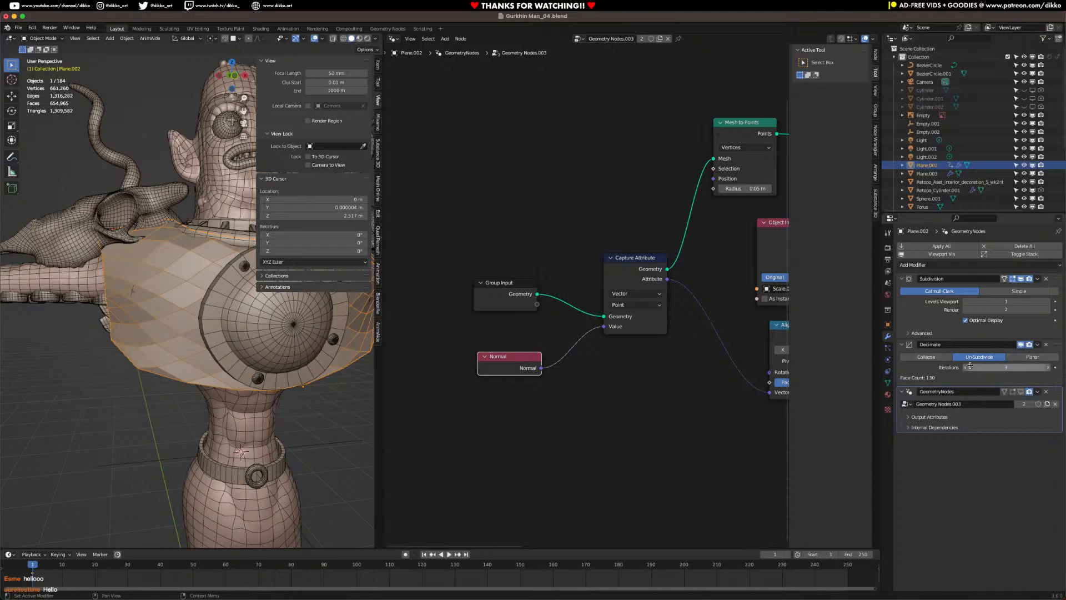
click(1021, 391)
middle_drag(233, 428, 195, 433)
middle_drag(647, 395, 437, 371)
drag(617, 318, 605, 315)
Step: Add a mesh plane at the 3D cursor and rotate it 90° about the X axis
middle_drag(138, 387, 246, 359)
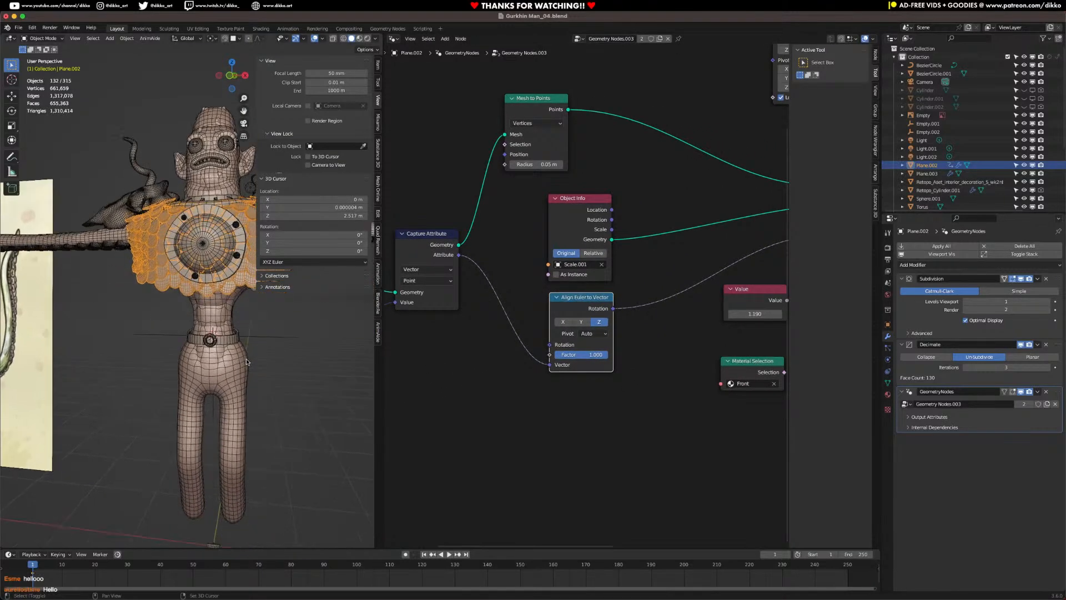
scroll(257, 385, down, 3)
scroll(256, 381, up, 4)
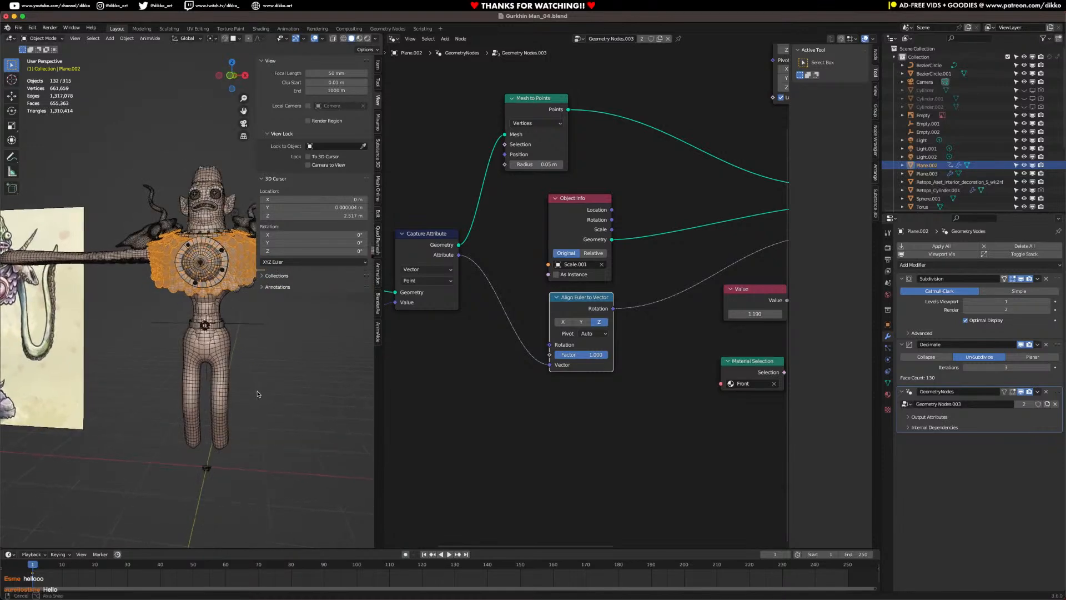
key(shift+a)
mouse_move(261, 395)
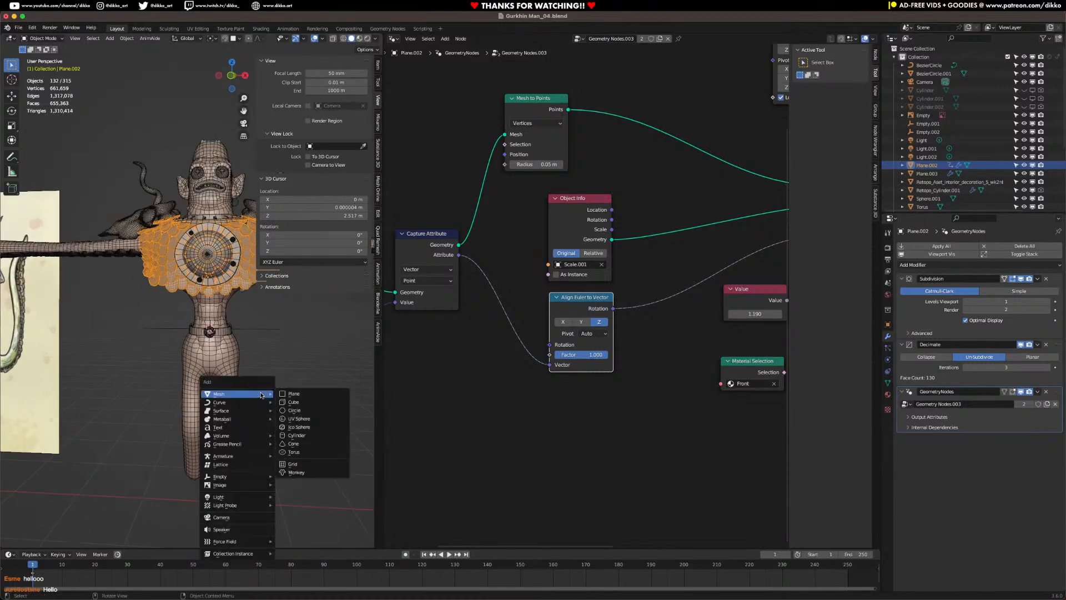
click(300, 394)
key(r)
key(x)
key(9)
key(0)
key(Return)
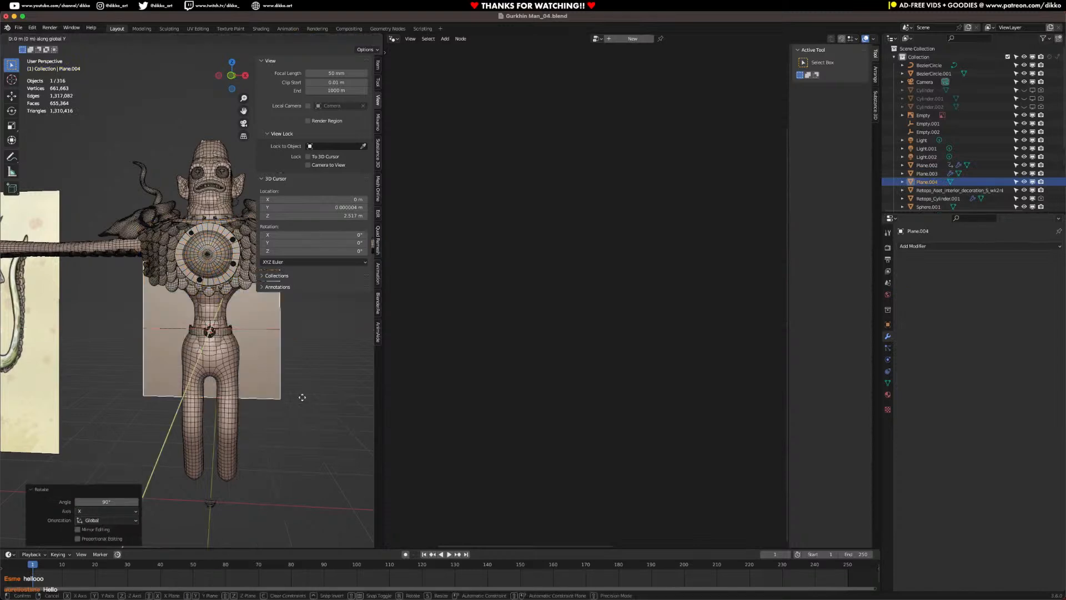
Step: Move the plane about 2.54 m along negative Y, in front of the character, and apply its rotation
key(g)
key(y)
click(274, 423)
key(ctrl+a)
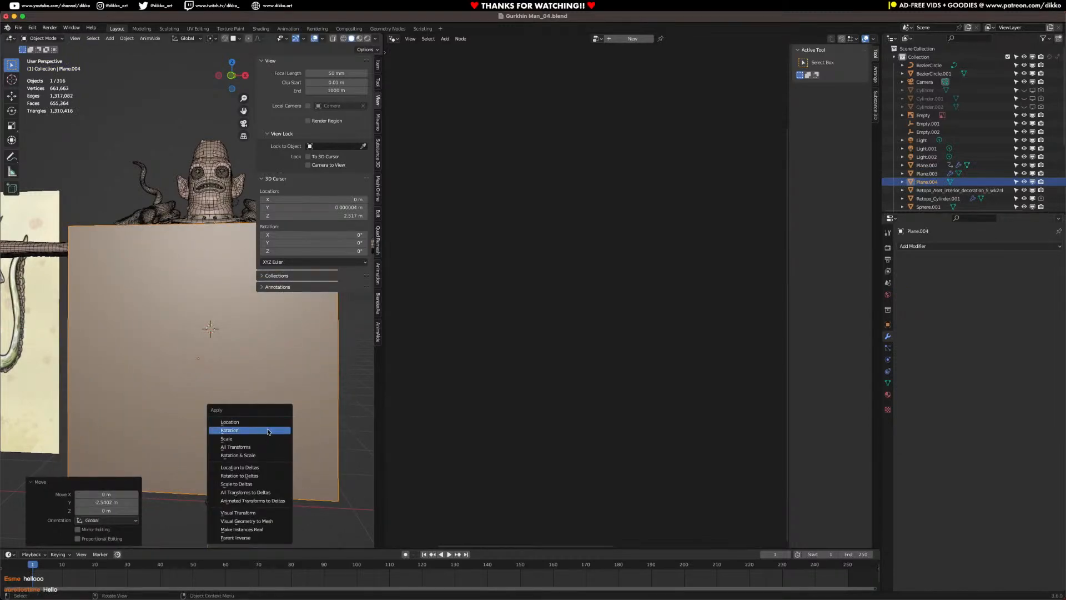
click(276, 424)
Step: Subdivide the upright plane twice into a 4 by 4 grid of faces
key(Tab)
scroll(268, 414, down, 3)
right_click(165, 399)
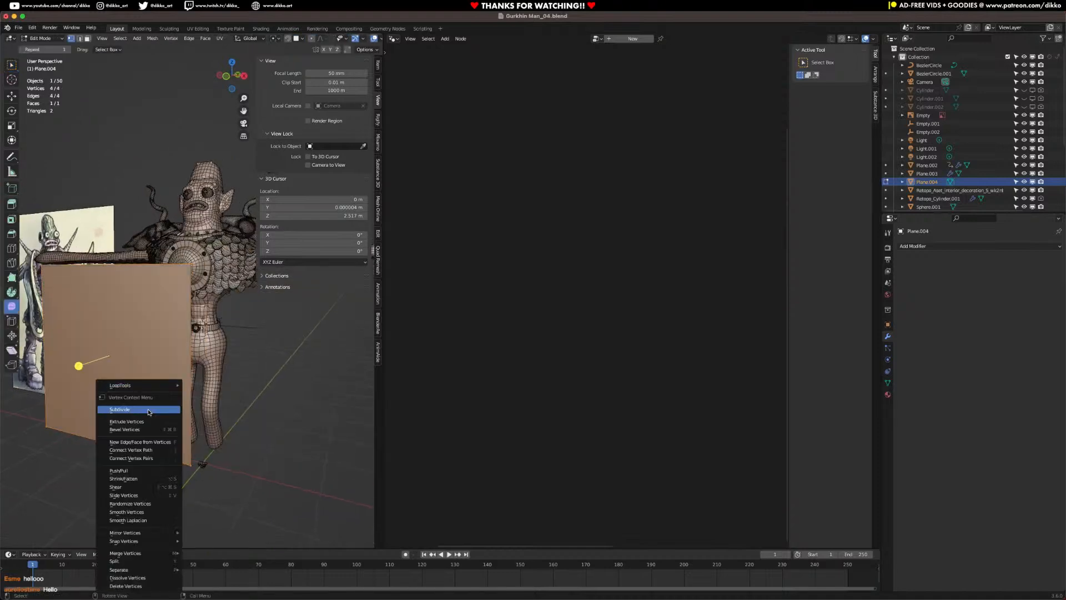
click(120, 410)
right_click(118, 410)
click(118, 409)
key(Tab)
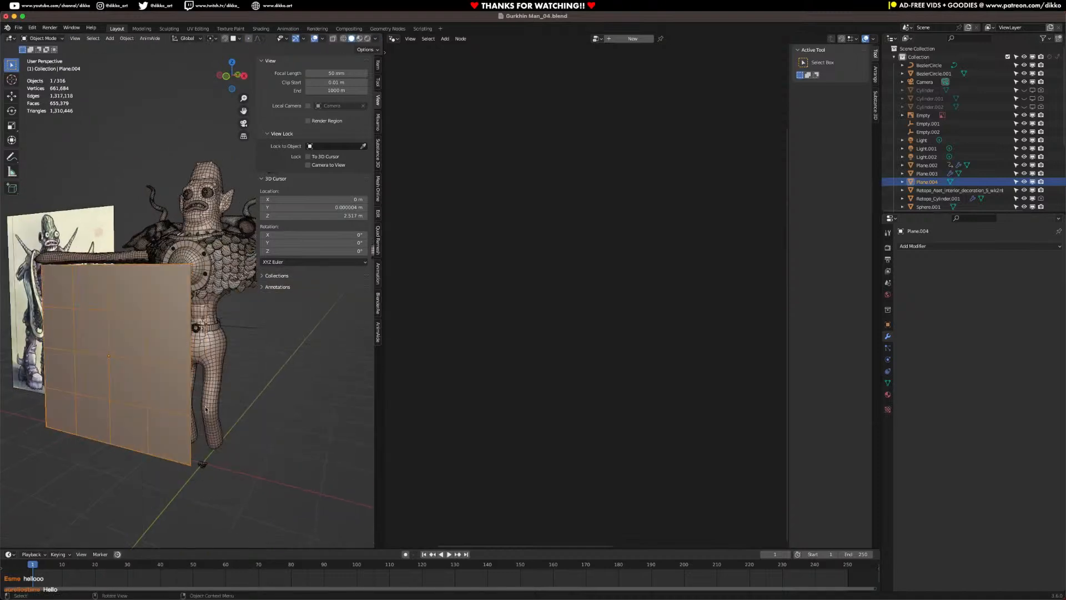
click(238, 286)
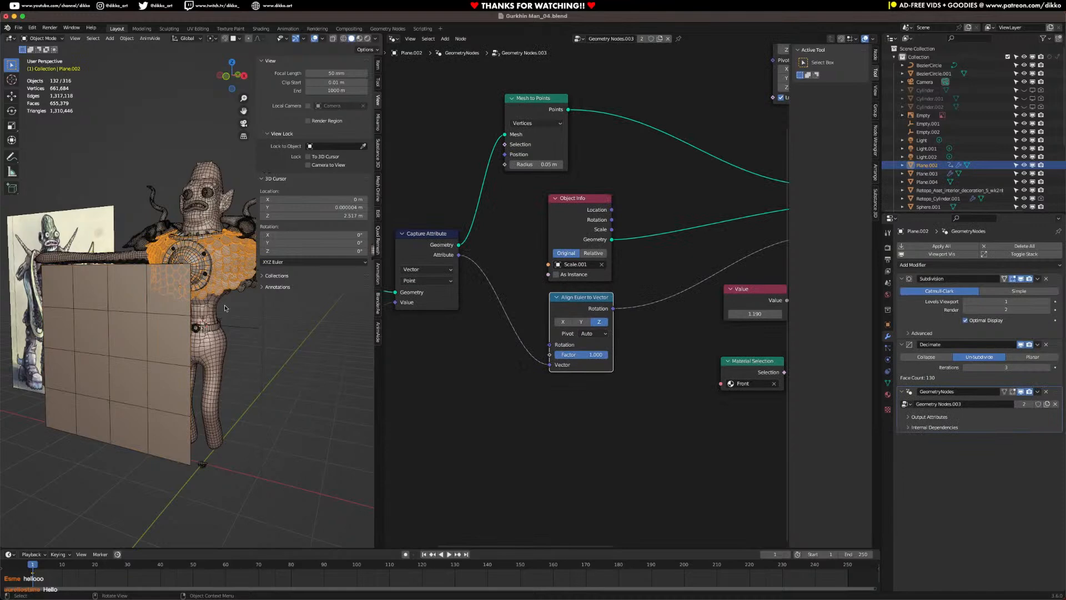
middle_drag(222, 310, 173, 367)
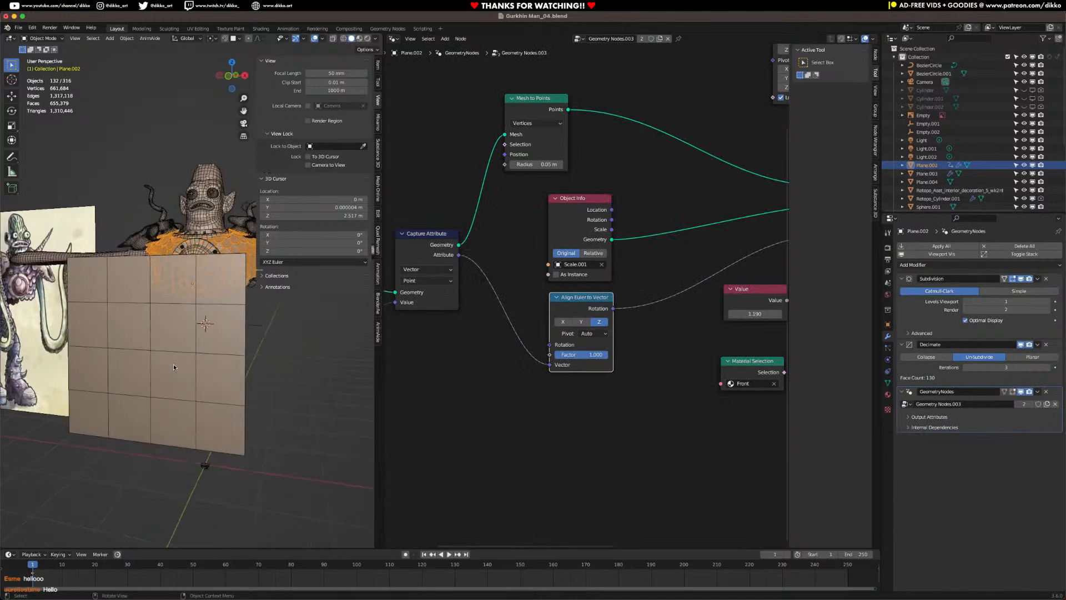
click(191, 376)
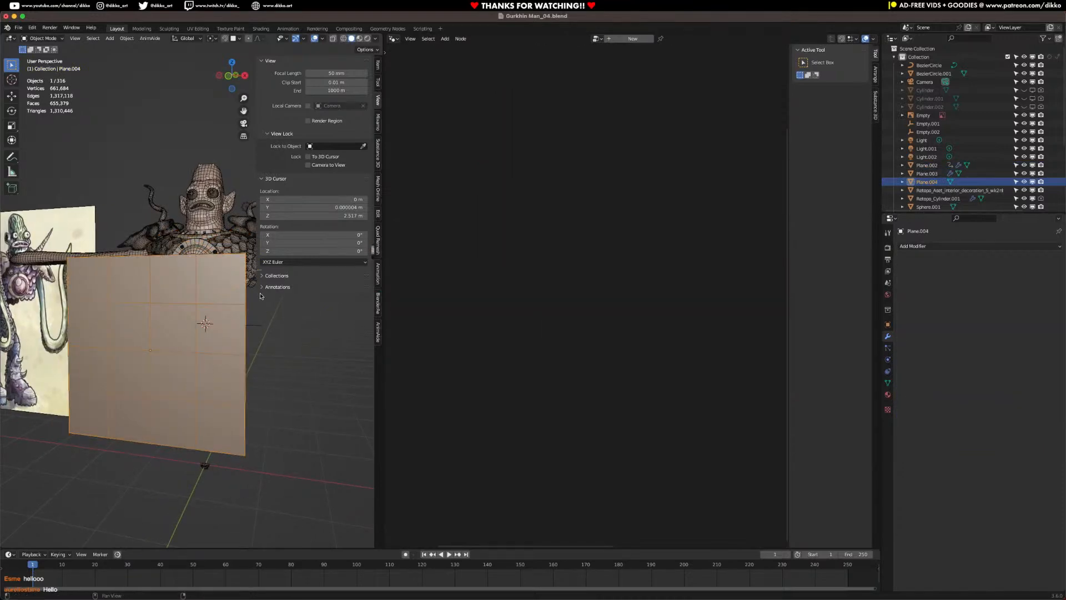
click(251, 257)
click(166, 384)
middle_drag(217, 370, 167, 398)
Step: Try to copy selected modifiers between the chest armour and the plane with the plane as the active object
click(208, 291)
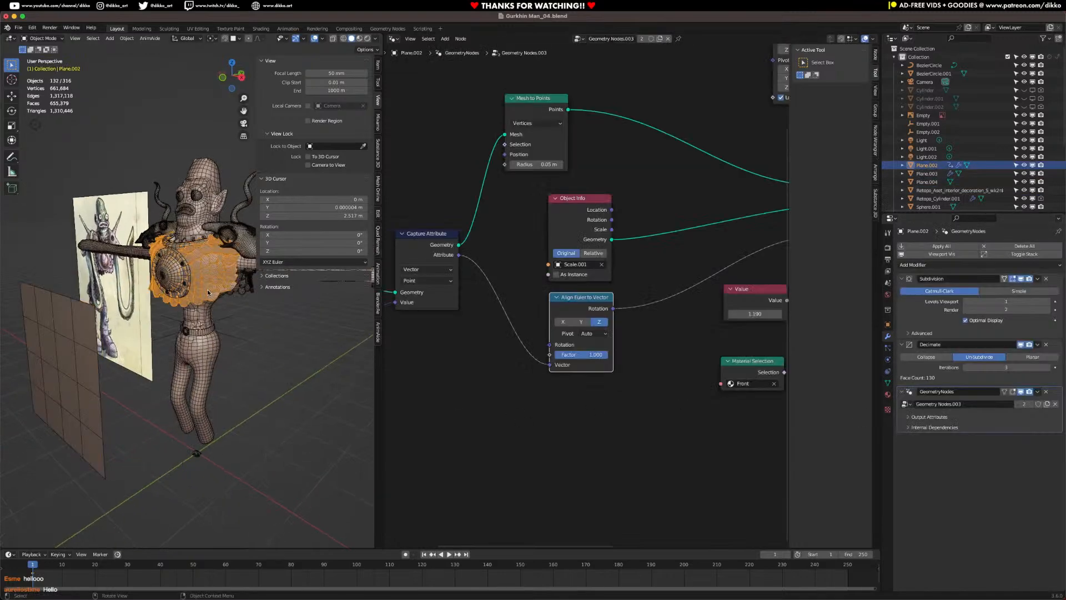
shift+click(88, 373)
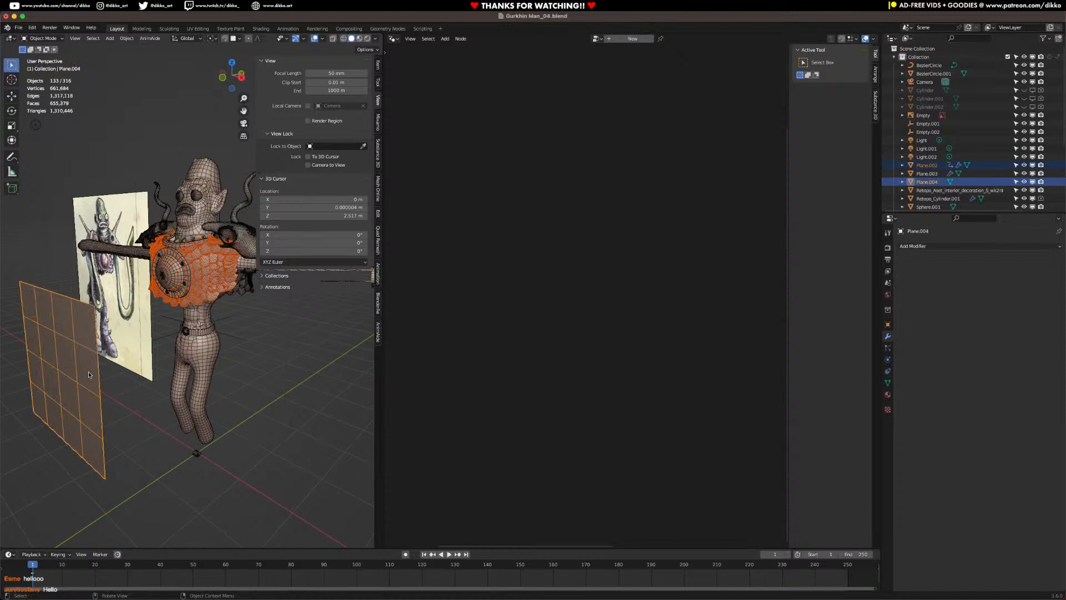
key(ctrl+c)
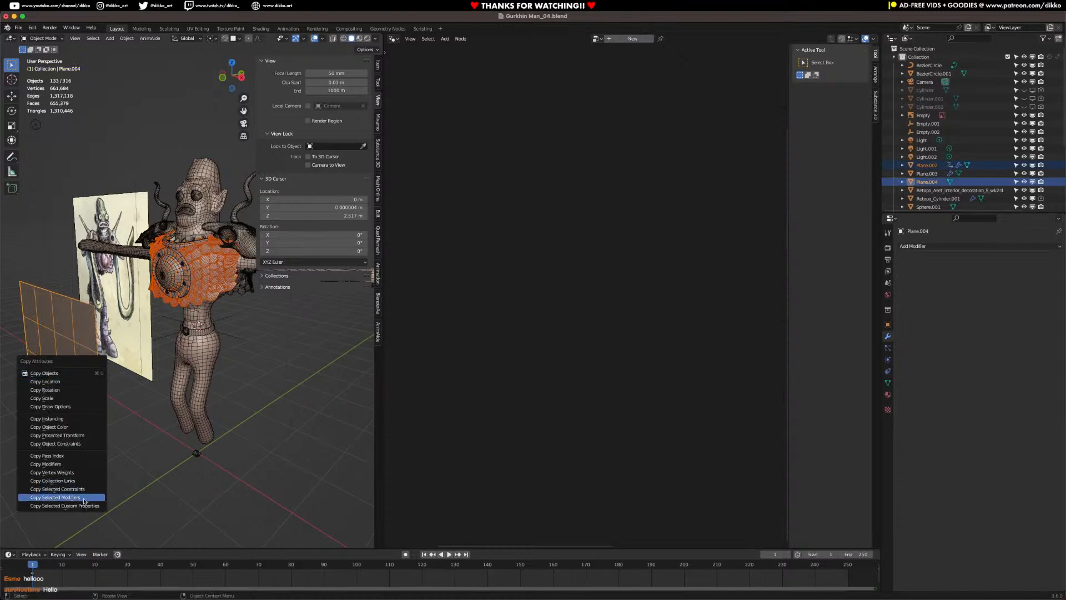
click(55, 498)
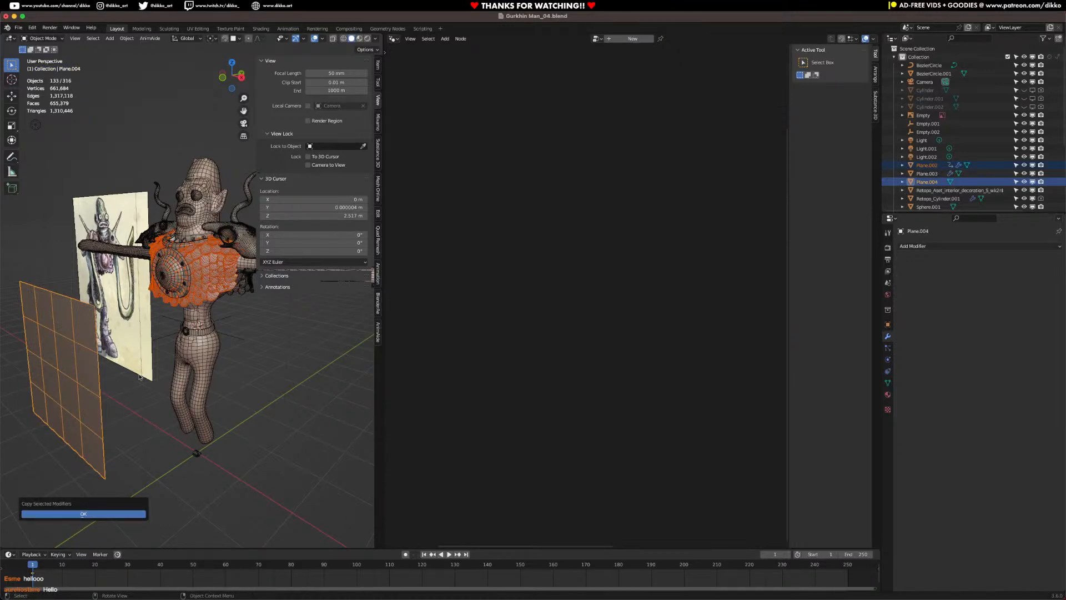
key(super+z)
key(super+z)
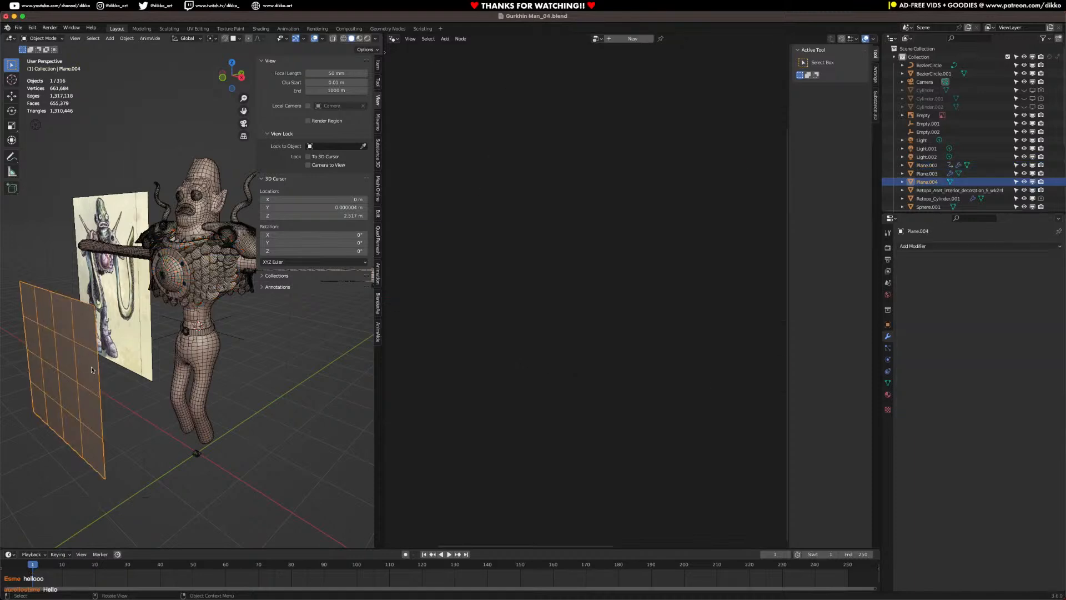
Step: Copy only the GeometryNodes modifier from the chest armour to the subdivided plane, and select the plane
shift+click(209, 282)
key(ctrl+c)
click(204, 296)
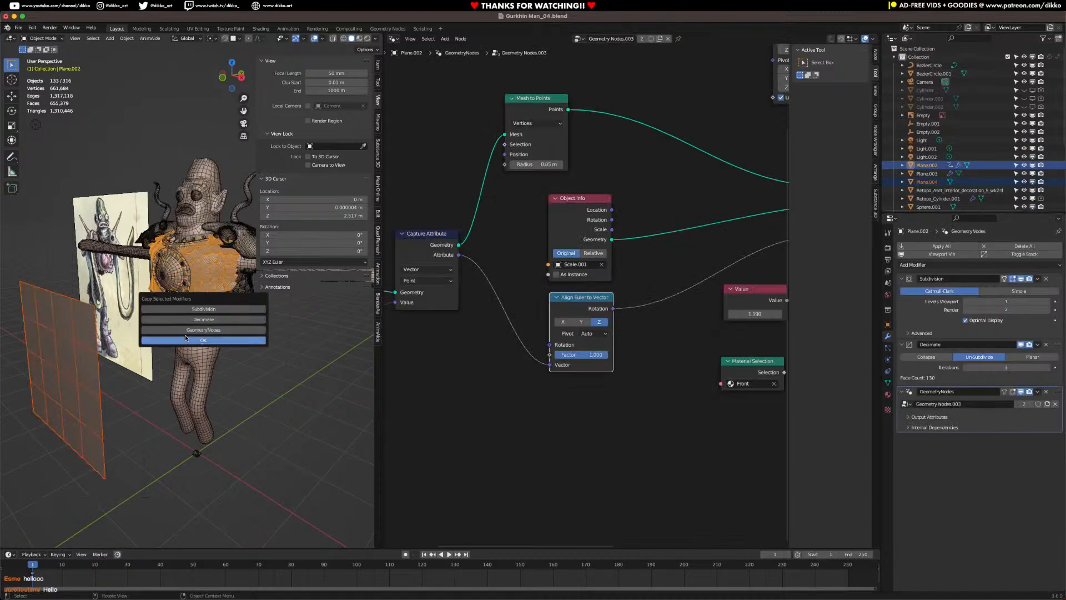
click(192, 340)
middle_drag(192, 340, 131, 364)
click(144, 360)
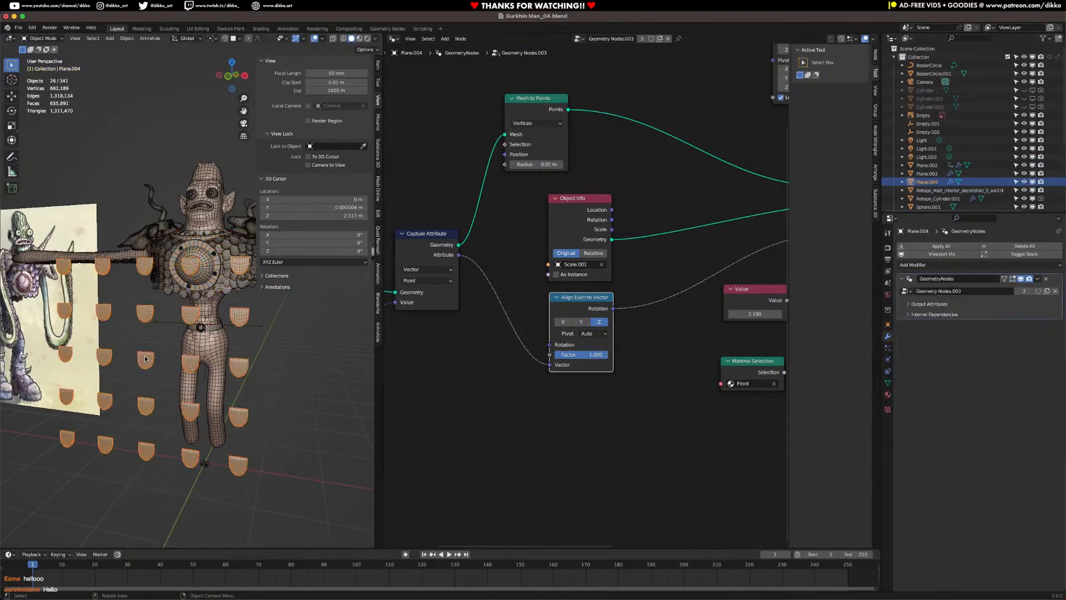
Step: Add a Subdivision Surface modifier to the plane and place it above GeometryNodes in the stack
click(963, 264)
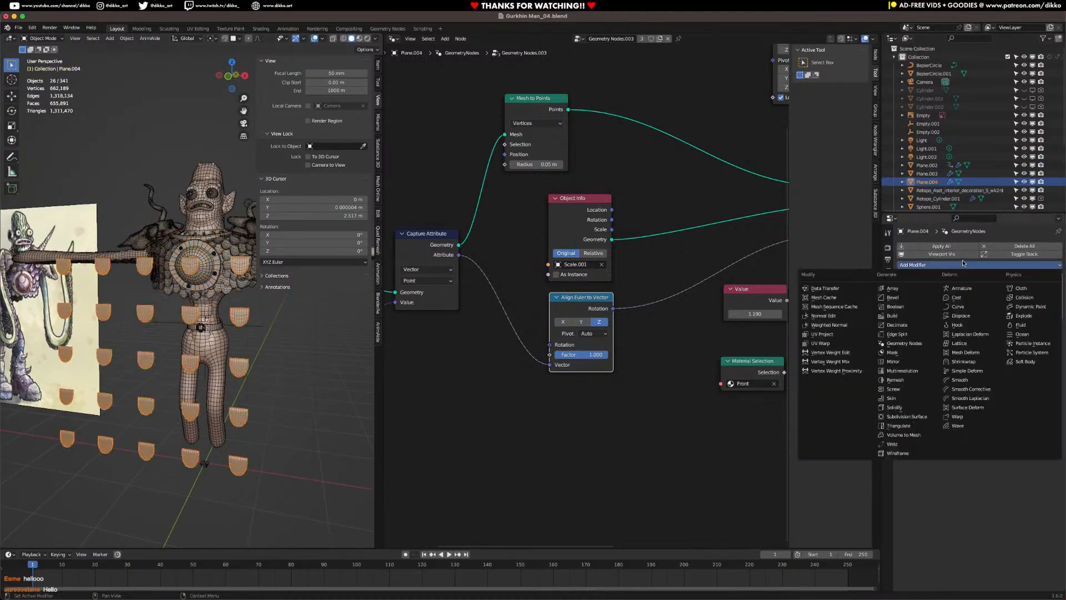
click(907, 416)
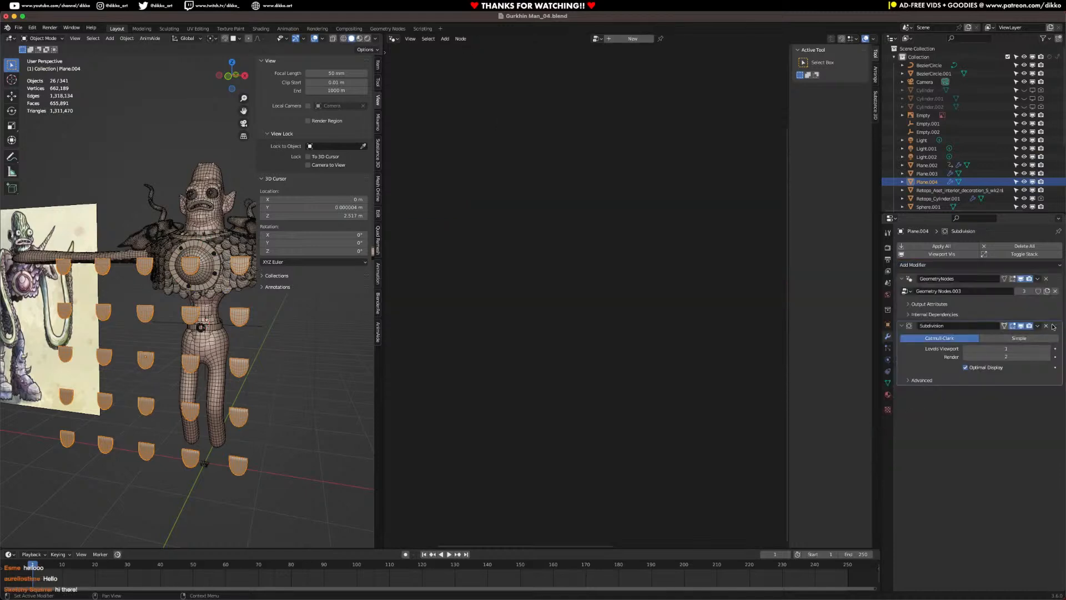
drag(1054, 326, 1053, 280)
middle_drag(183, 444, 225, 382)
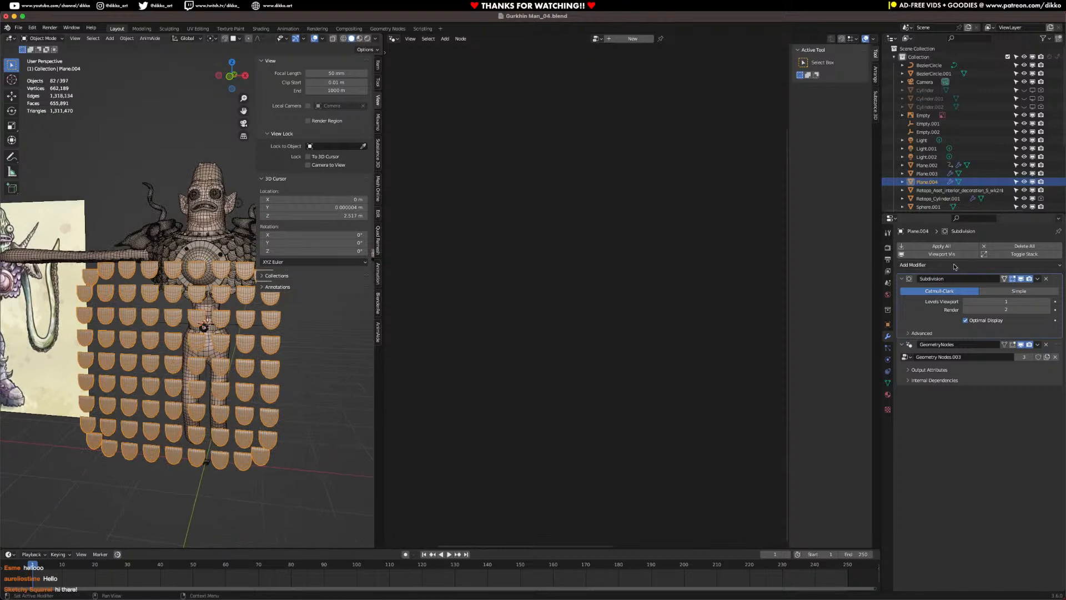
Step: Add a Decimate modifier between Subdivision and GeometryNodes, set to Un-Subdivide with 1 iteration
click(917, 264)
click(897, 325)
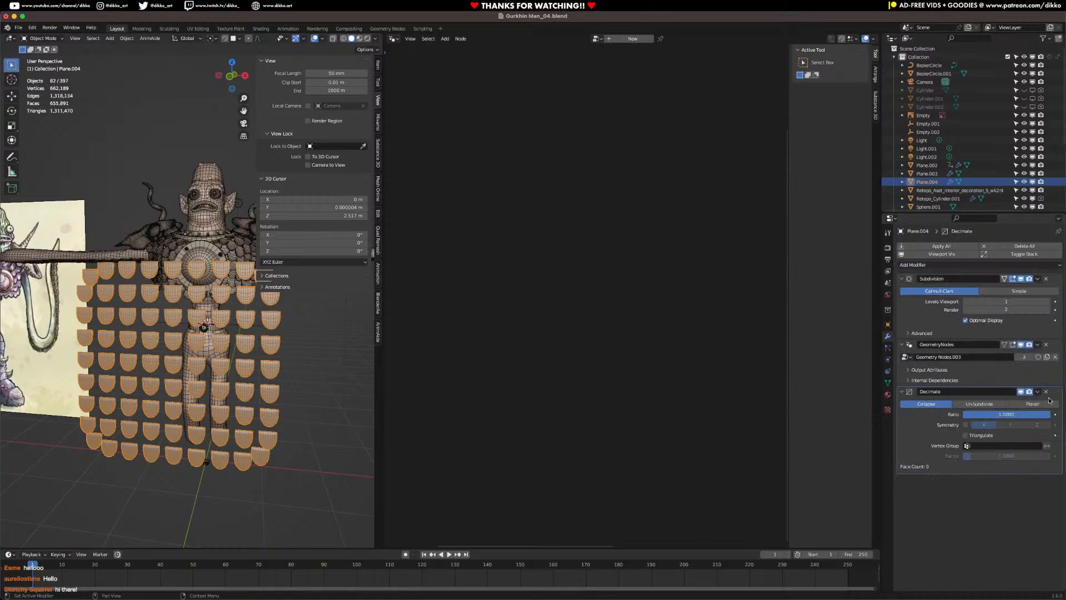
drag(1046, 400, 1044, 353)
click(979, 356)
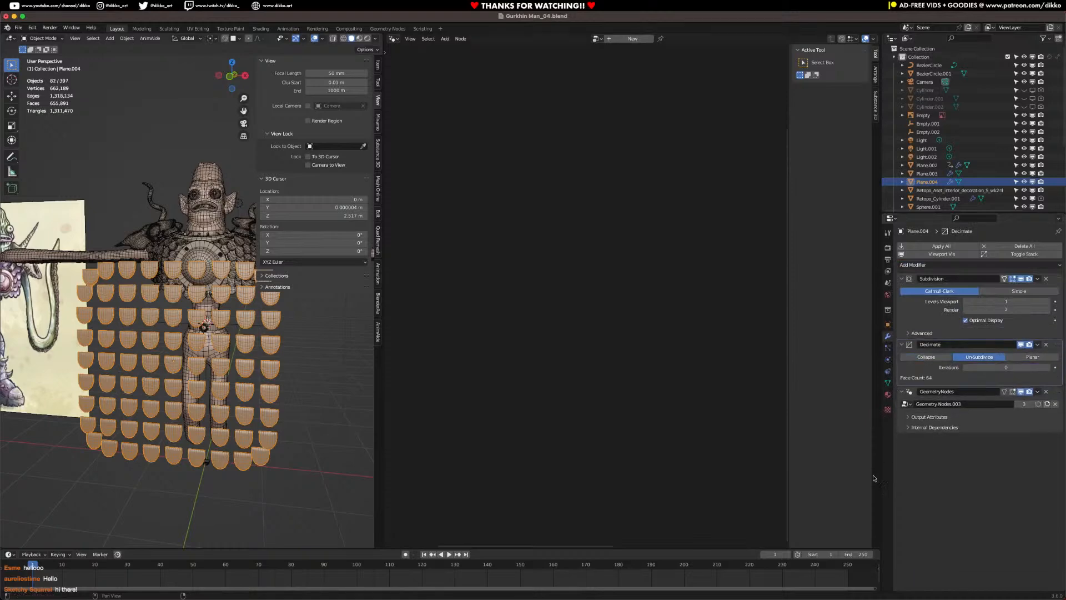
click(1047, 367)
Step: Scale the plane's mesh down in Edit Mode so its scales overlap, and return to Object Mode
mouse_move(226, 468)
middle_down()
mouse_move(265, 460)
mouse_move(244, 459)
middle_up()
key(Tab)
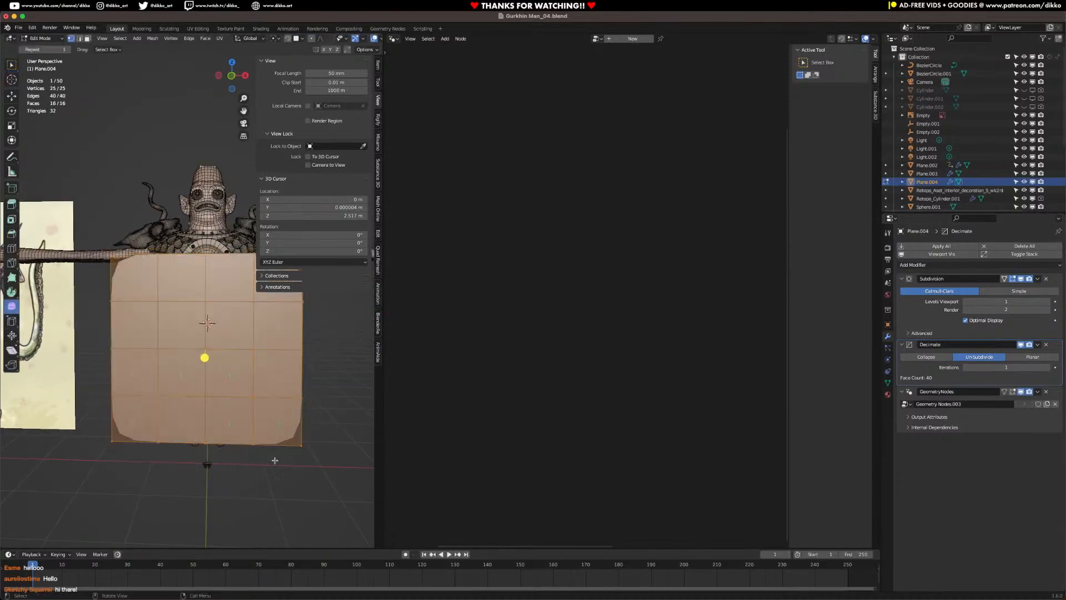
key(Tab)
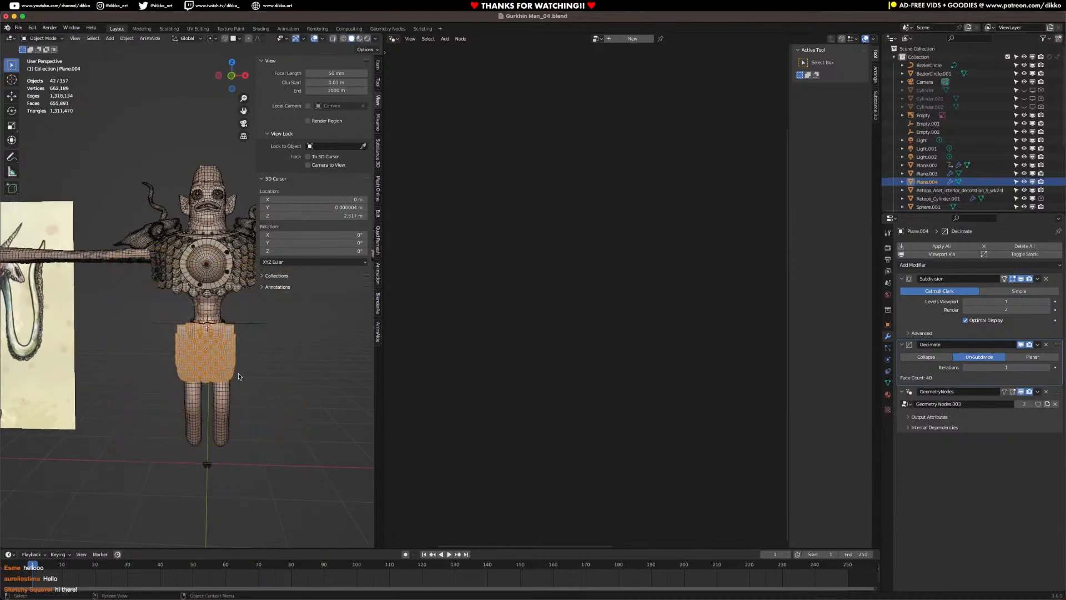
Step: Examine from the side and up close how the scales overlap on the shrunken plane
middle_drag(238, 376, 266, 437)
click(264, 438)
middle_drag(231, 468, 134, 459)
scroll(87, 420, up, 4)
middle_drag(87, 420, 210, 412)
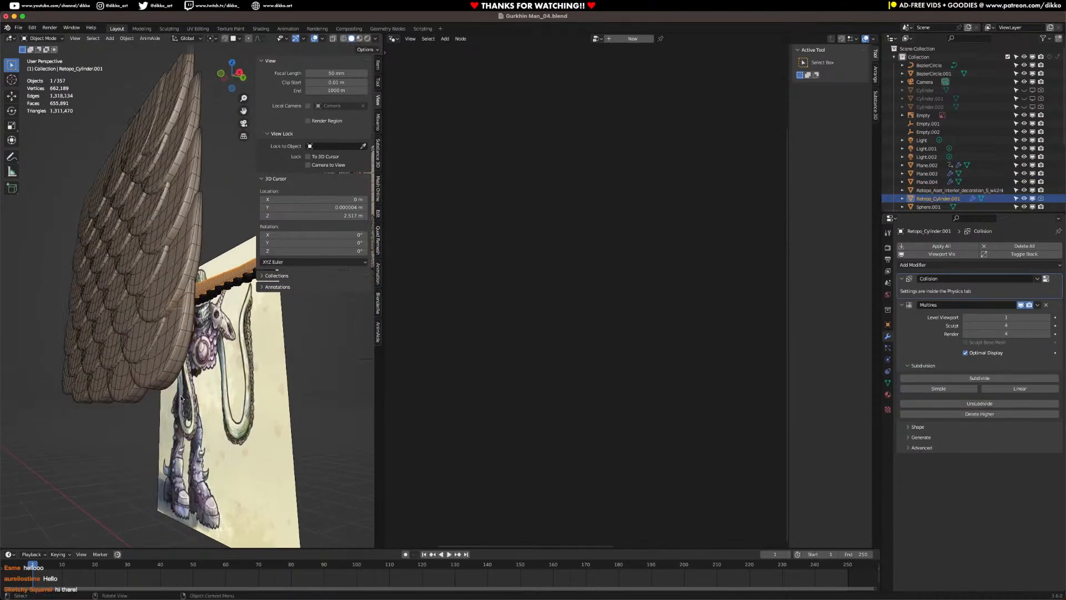
scroll(209, 413, down, 1)
scroll(212, 412, up, 1)
middle_drag(151, 334, 243, 418)
Step: Move the source scale object Scale.001 about 2.4 m along negative Y and vertically along Z to sit near the plane
click(211, 428)
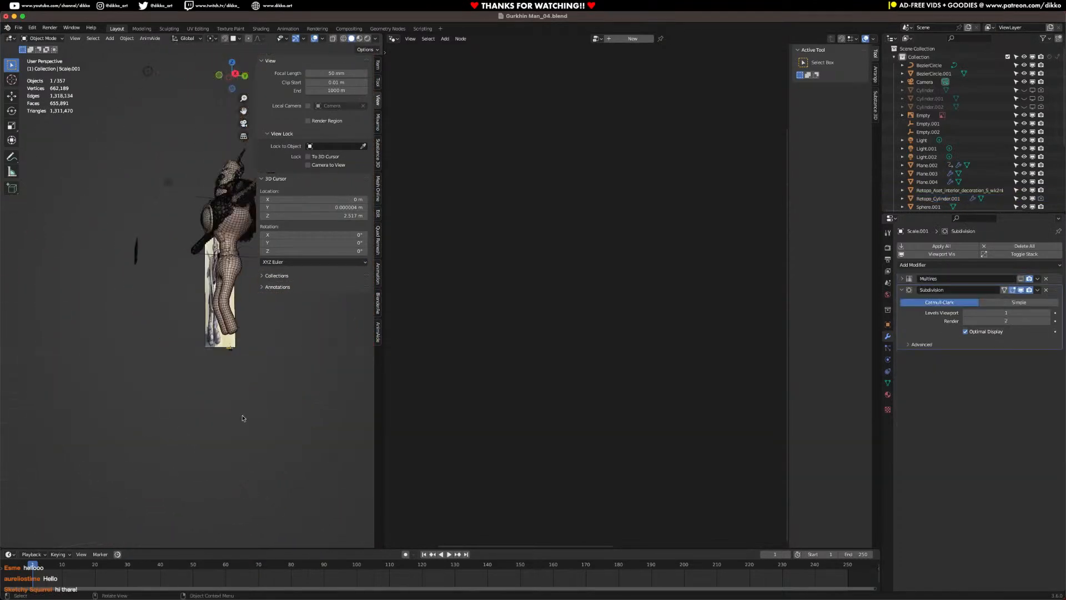
key(g)
key(y)
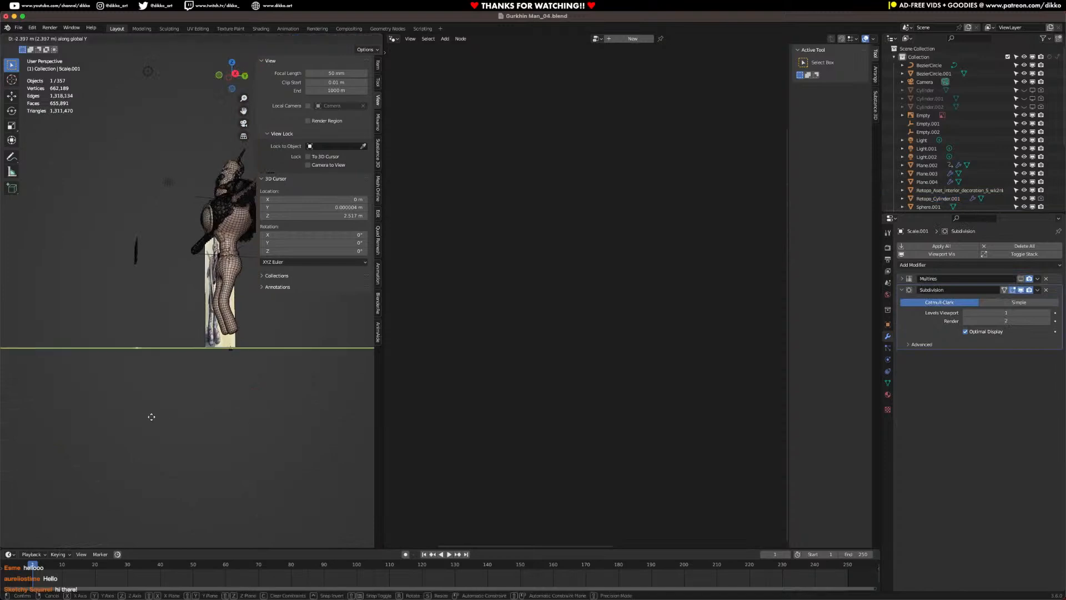
click(151, 416)
key(g)
key(z)
click(156, 339)
middle_drag(157, 338, 203, 338)
Step: Rotate the source scale's mesh about -12.7° around the X axis in Edit Mode to flare the instanced scales
key(KP_Decimal)
key(r)
key(x)
click(283, 351)
key(Tab)
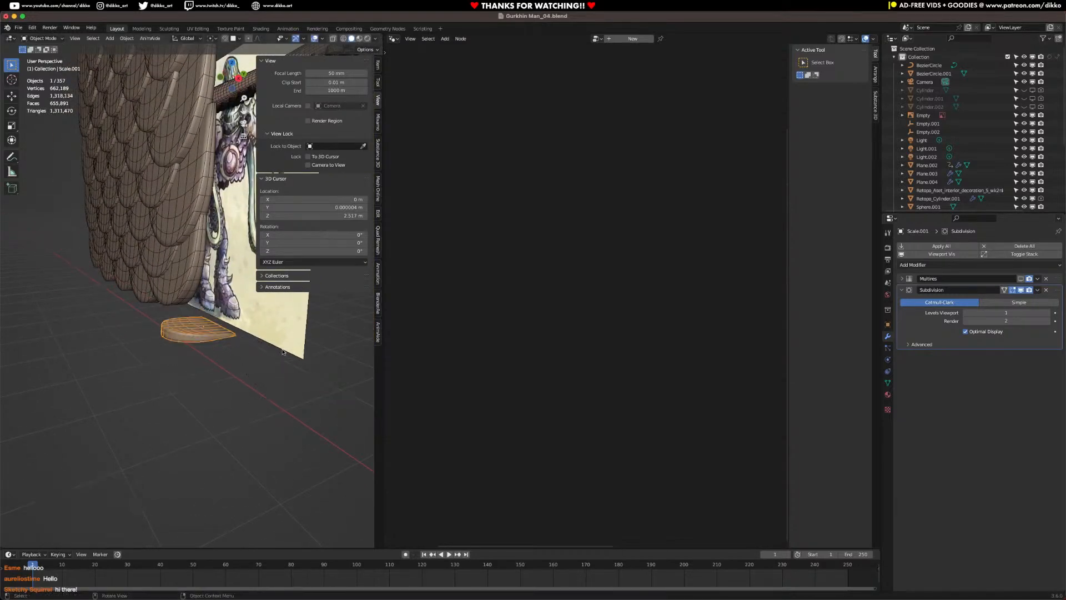
key(r)
key(x)
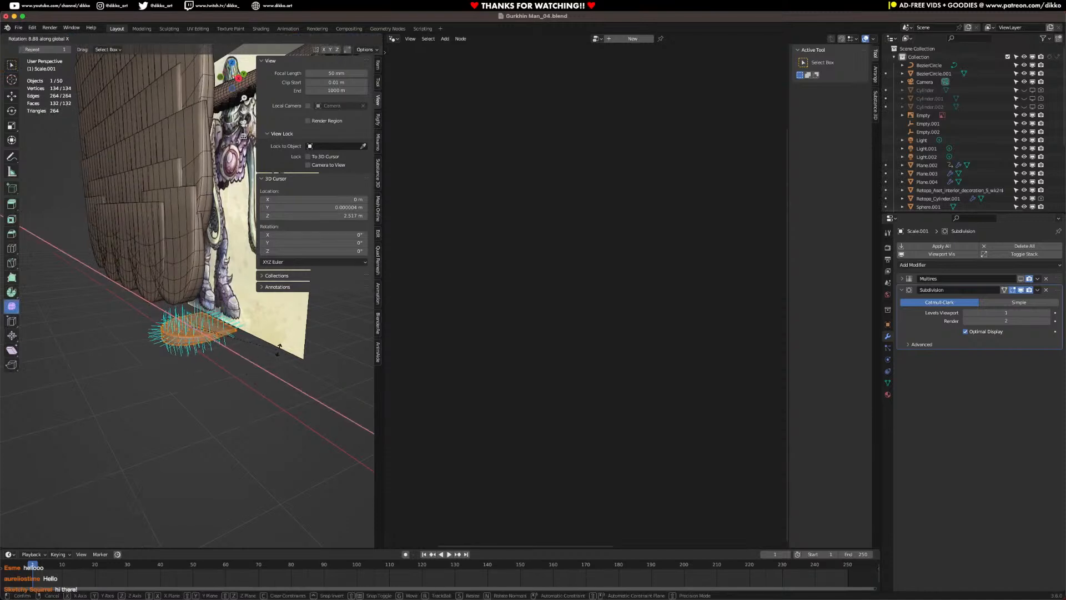
click(250, 370)
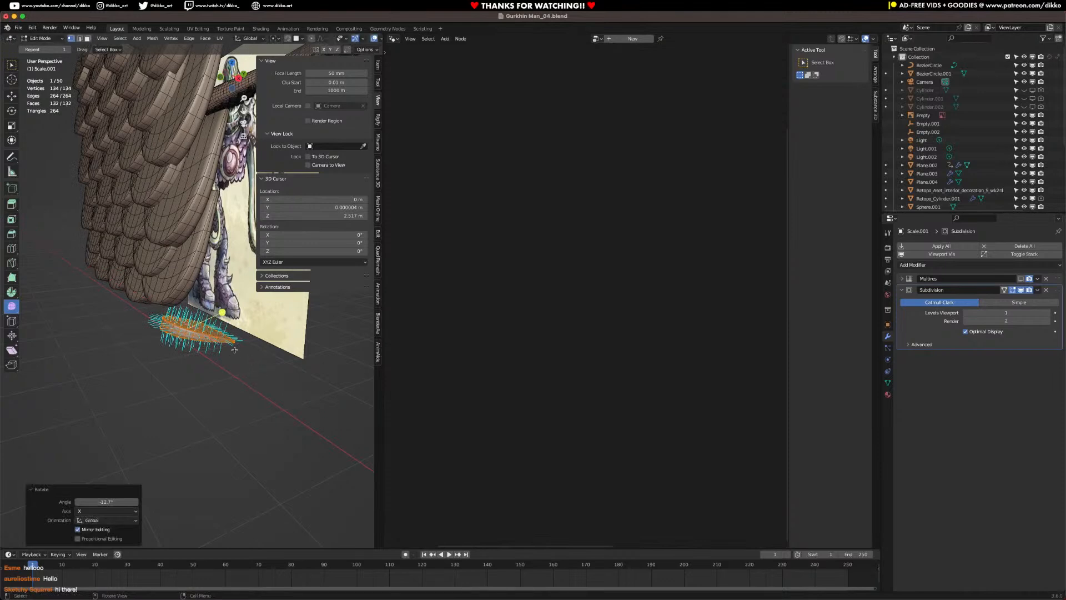
Step: Try moving the source scale's mesh along the Y axis and along the Z axis
key(g)
key(y)
click(233, 350)
key(ctrl+z)
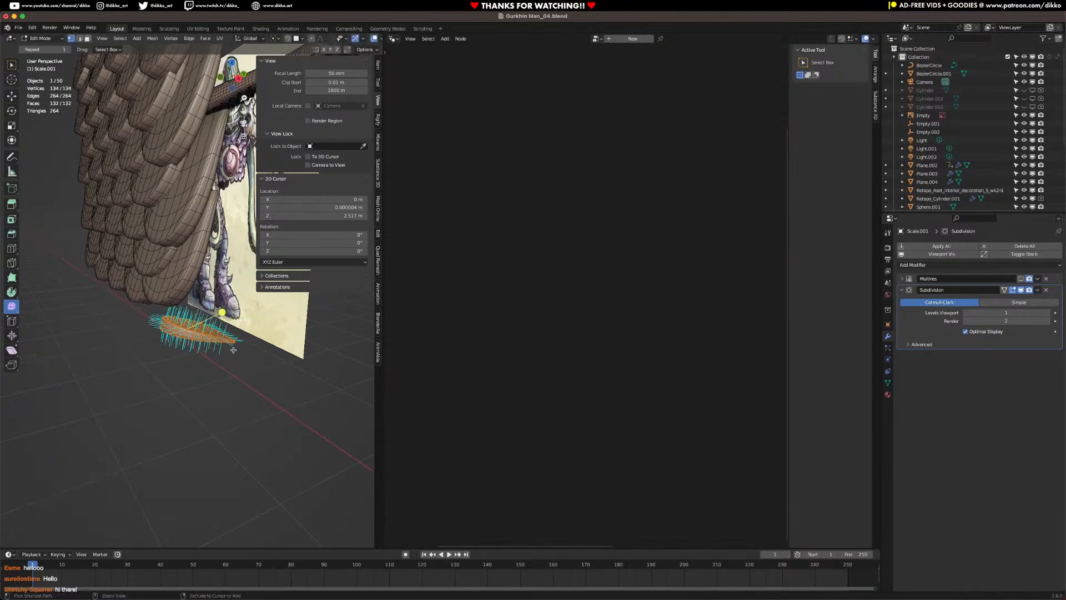
key(g)
key(z)
click(233, 351)
key(ctrl+z)
Step: Try rotating the source scale about the Y axis in Object Mode
key(Tab)
middle_drag(232, 350, 206, 253)
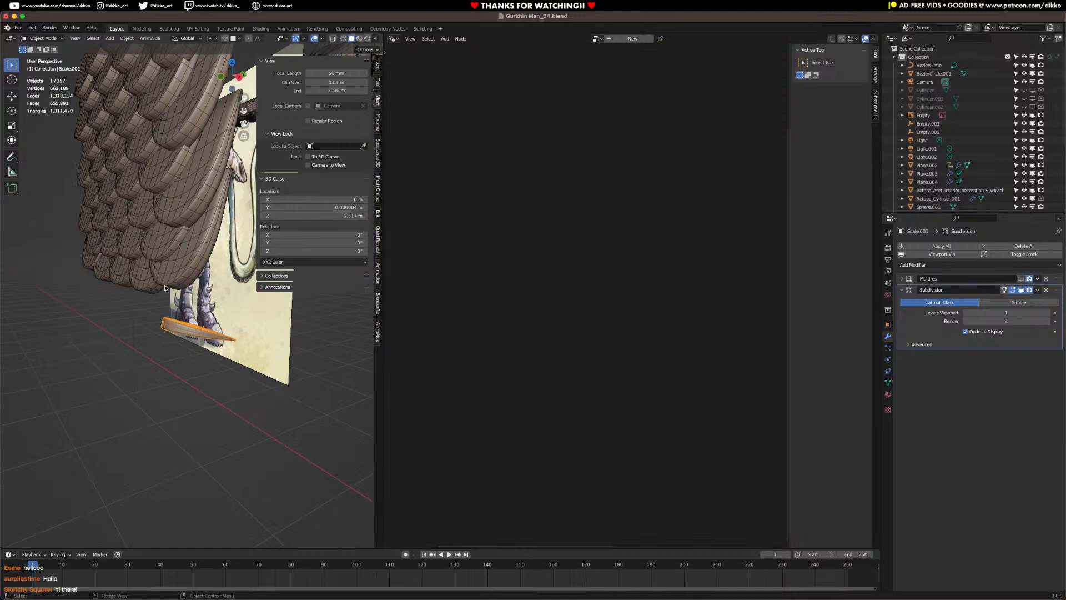
middle_drag(221, 330, 274, 362)
key(r)
key(y)
click(249, 364)
key(ctrl+z)
Step: Rotate the source scale's mesh slightly around the Y axis in Edit Mode and fine-tune the angle with a second small rotation
key(Tab)
key(r)
key(y)
click(256, 377)
key(r)
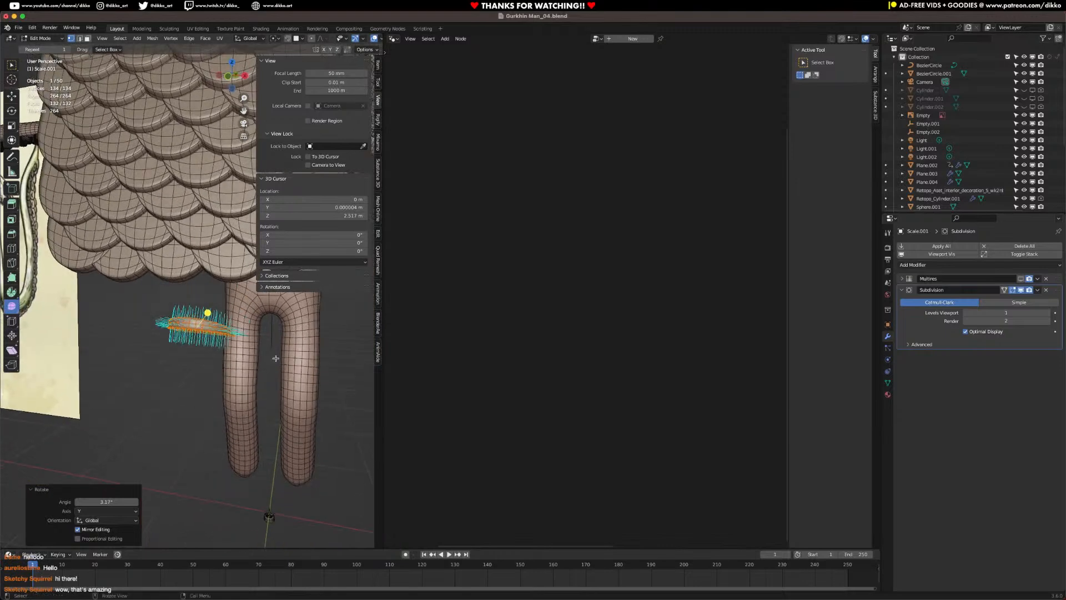
key(y)
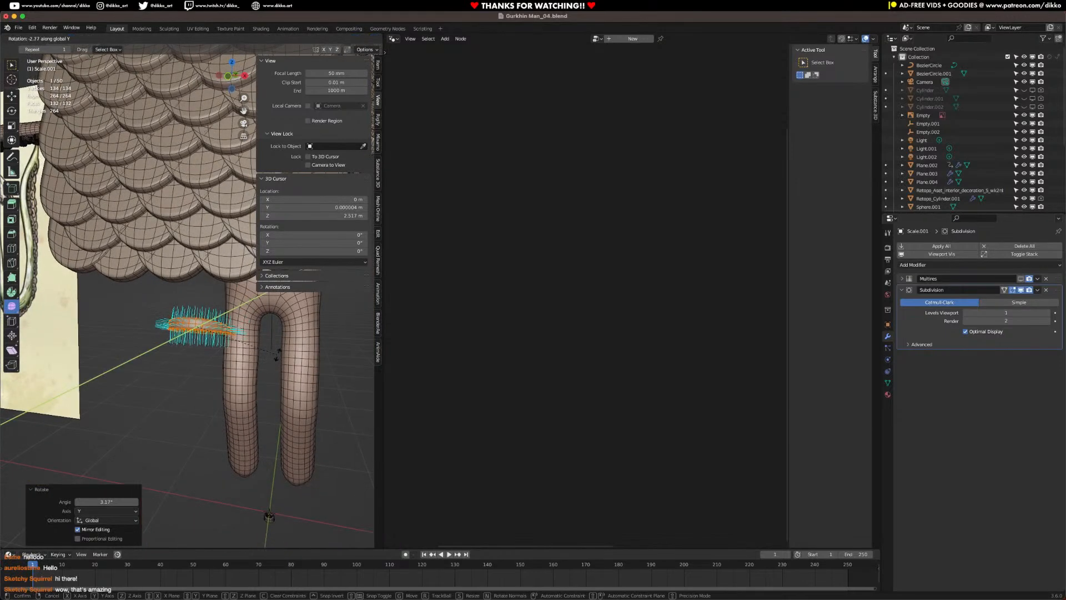
click(277, 358)
middle_drag(272, 357, 271, 360)
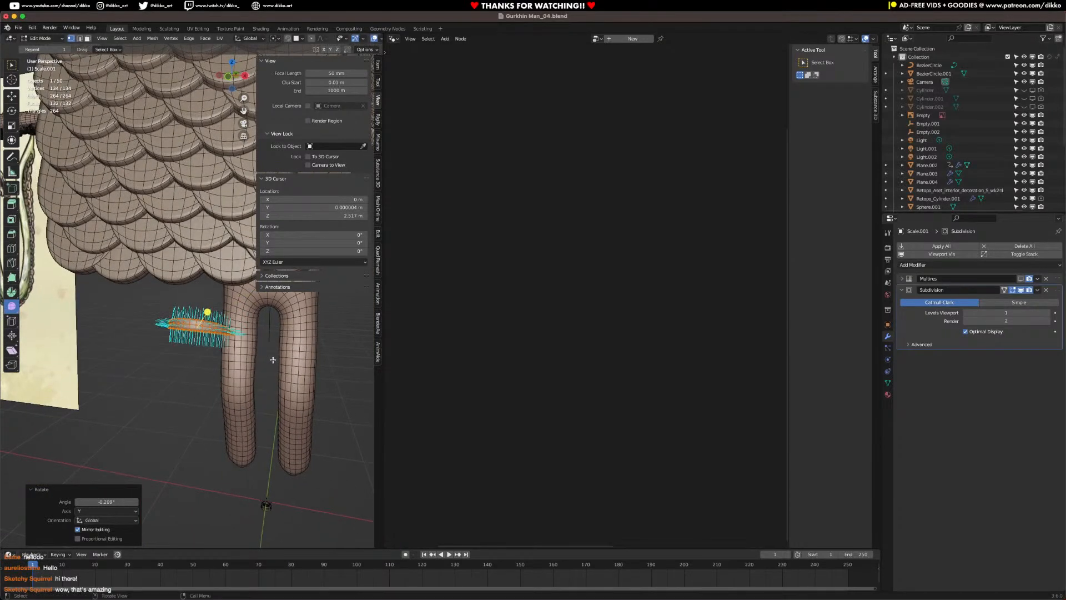
Step: Try moving the source scale's mesh along the X axis
key(g)
key(y)
key(x)
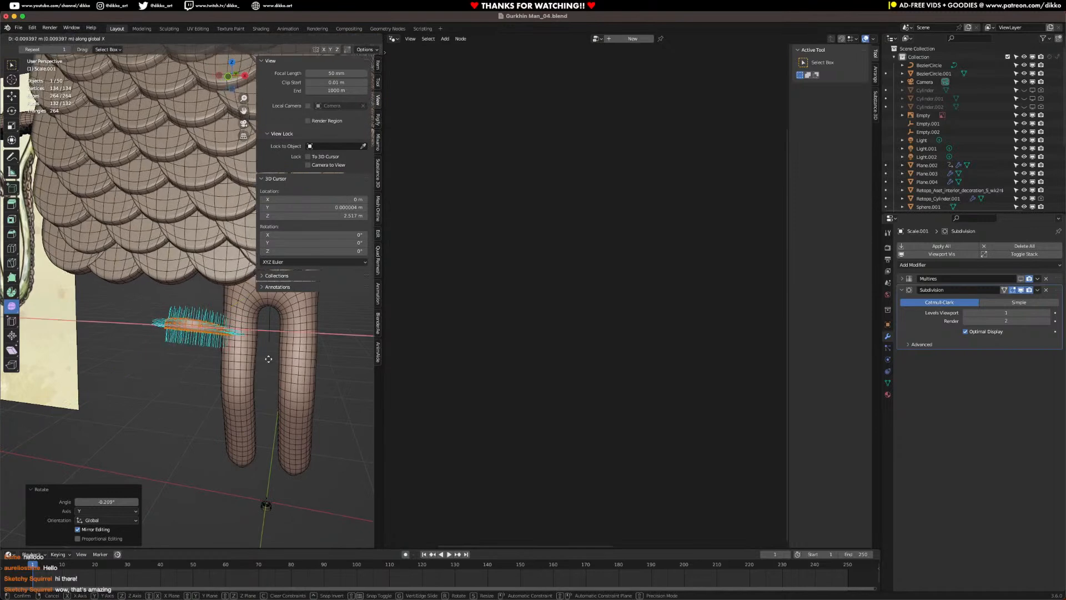
click(269, 357)
key(super+z)
Step: Return the source scale to Object Mode and set transforms to affect only origins
middle_drag(260, 354, 191, 368)
key(Tab)
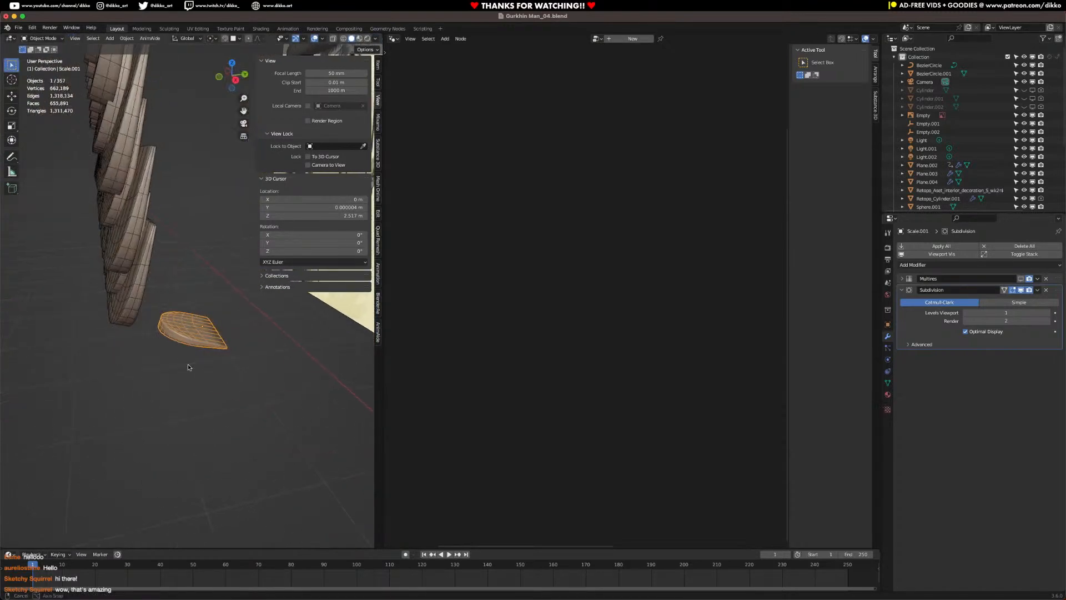
middle_drag(198, 324, 190, 332)
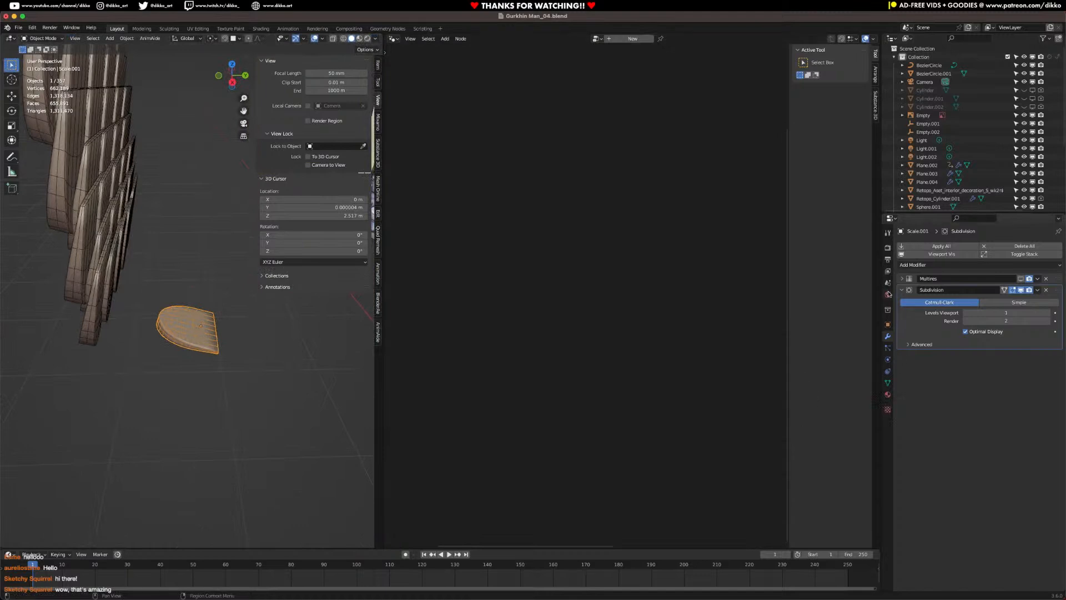
click(886, 249)
click(887, 233)
click(968, 281)
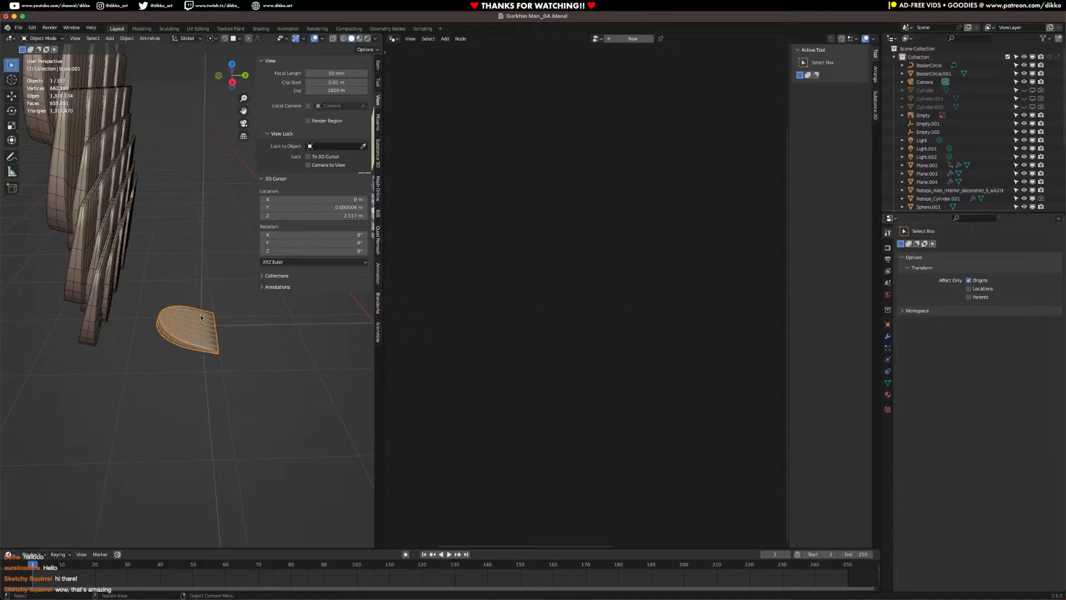
Step: Shift the source scale's origin with the Move tool, finishing with about -0.007 m along Y
click(14, 98)
drag(227, 326, 238, 333)
middle_drag(238, 332, 325, 320)
ctrl+middle_drag(194, 128, 141, 329)
middle_drag(193, 224, 148, 382)
drag(150, 378, 150, 374)
middle_drag(151, 374, 207, 233)
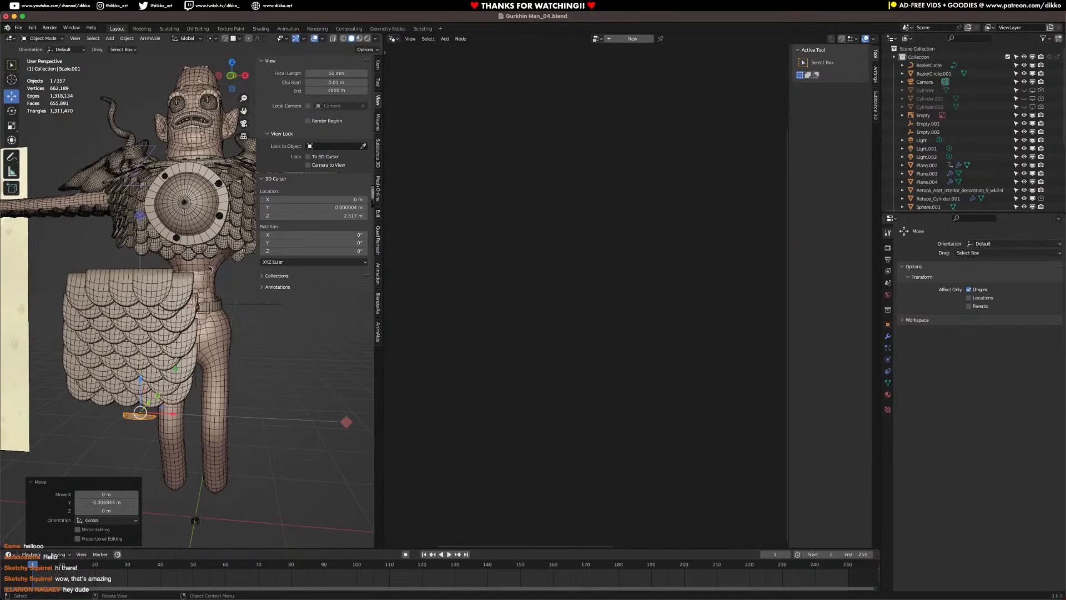
Step: Examine the chest armour and the demo plane's scales from several angles, selecting the scale-covered plane
shift+middle_drag(204, 286, 151, 381)
middle_drag(203, 286, 270, 305)
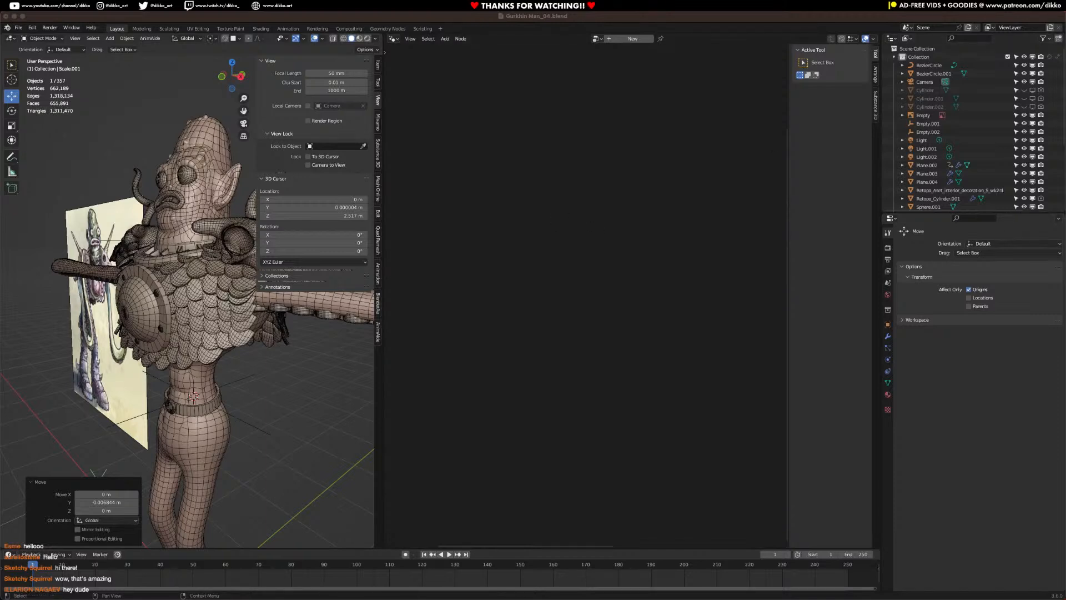
scroll(308, 409, down, 1)
middle_drag(308, 409, 257, 421)
scroll(165, 416, down, 2)
scroll(164, 416, up, 3)
middle_drag(165, 416, 186, 392)
click(132, 413)
middle_drag(133, 413, 50, 392)
scroll(133, 392, up, 2)
middle_drag(225, 362, 211, 387)
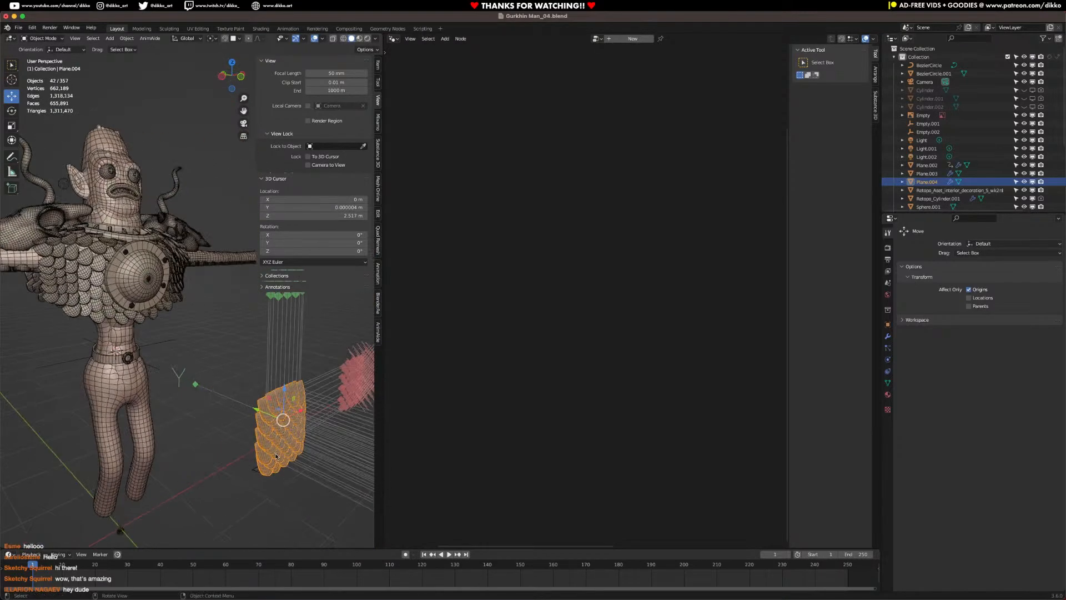
key(shift+d)
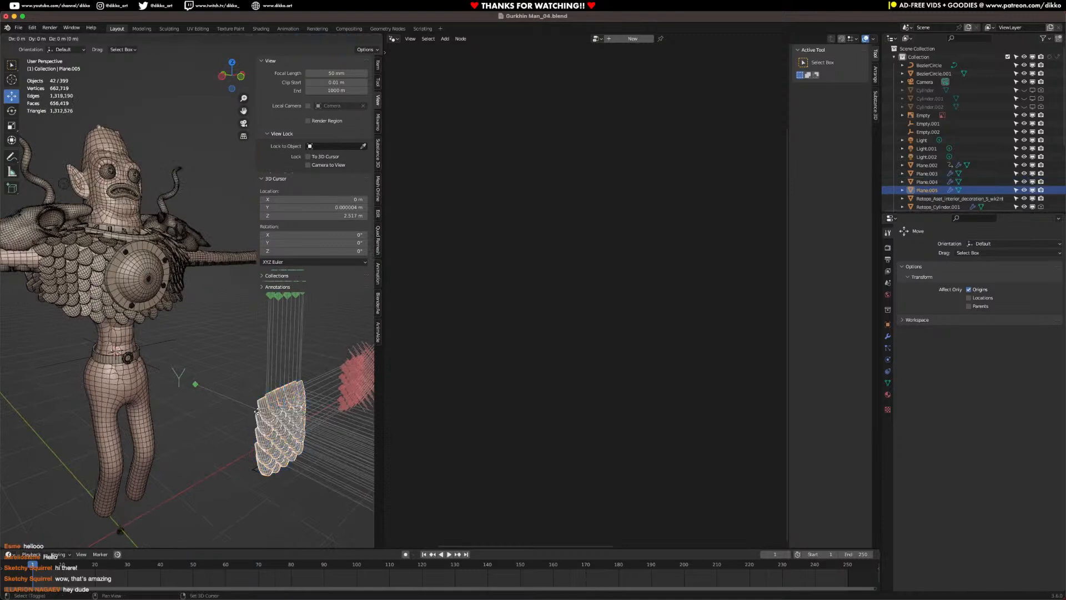
click(234, 403)
key(ctrl+z)
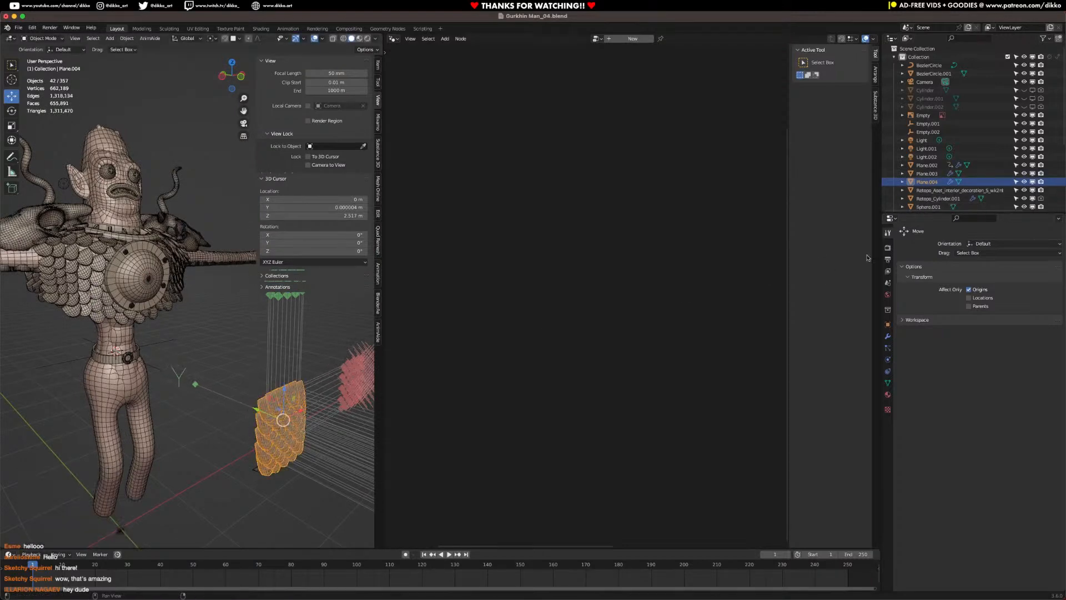
Step: Duplicate the scale-covered plane beside the original and rotate the copy 180° around the Z axis
middle_drag(321, 434, 291, 447)
key(shift+d)
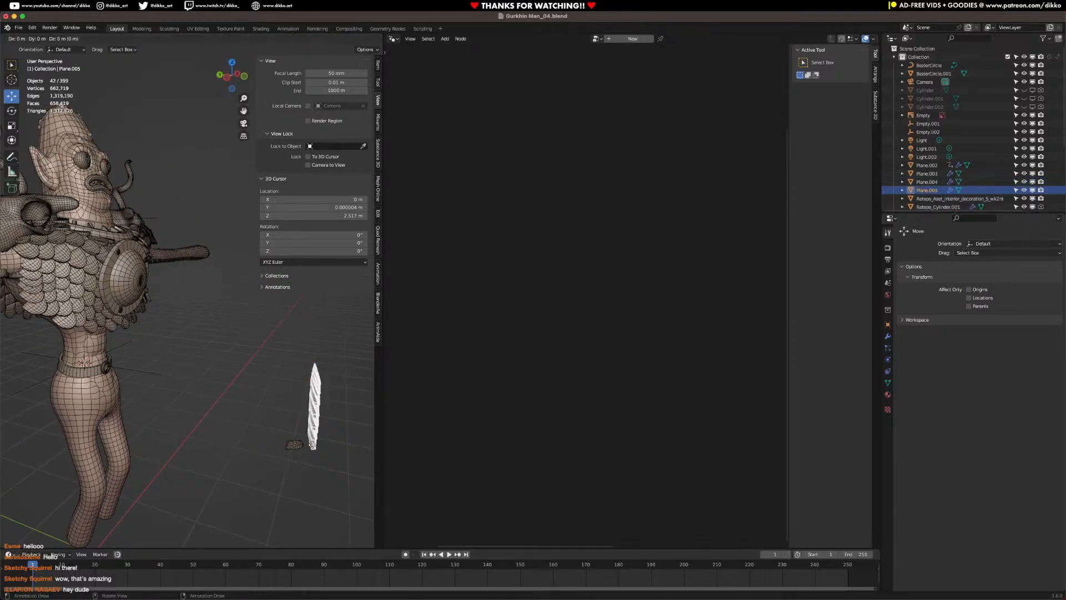
click(257, 445)
text(rz)
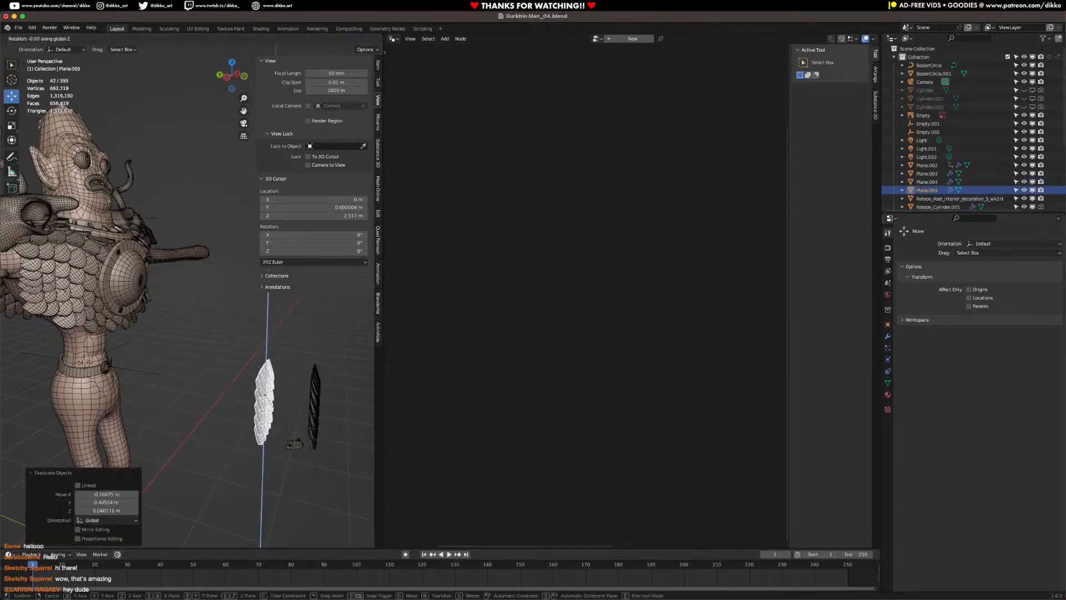
text(180)
key(Return)
Step: Apply the duplicated plane's rotation and inspect how its scales are oriented
key(ctrl+a)
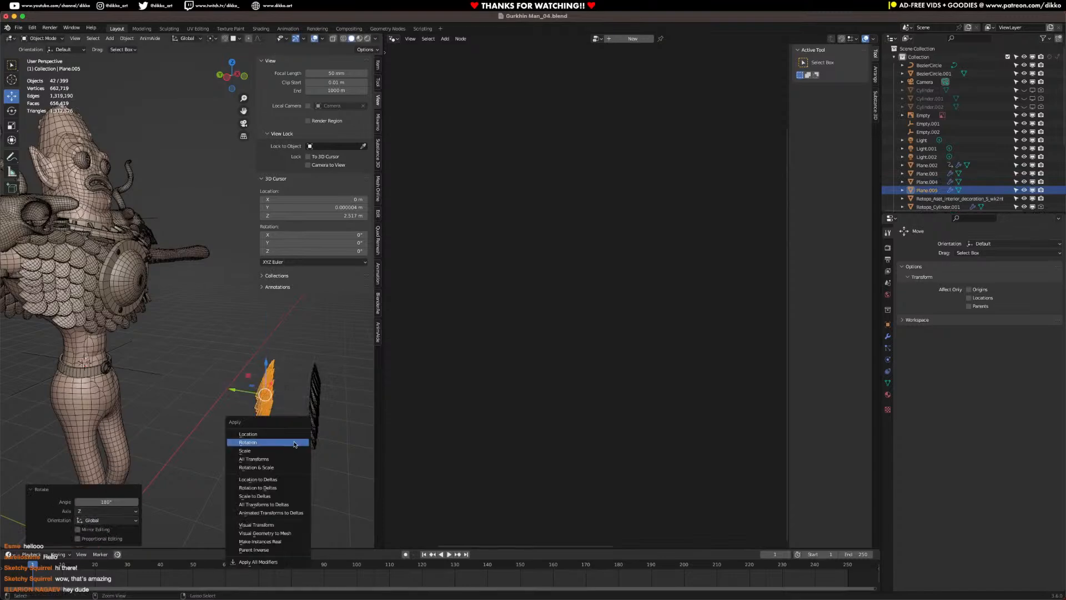
click(295, 443)
middle_drag(295, 444, 218, 397)
scroll(218, 398, up, 4)
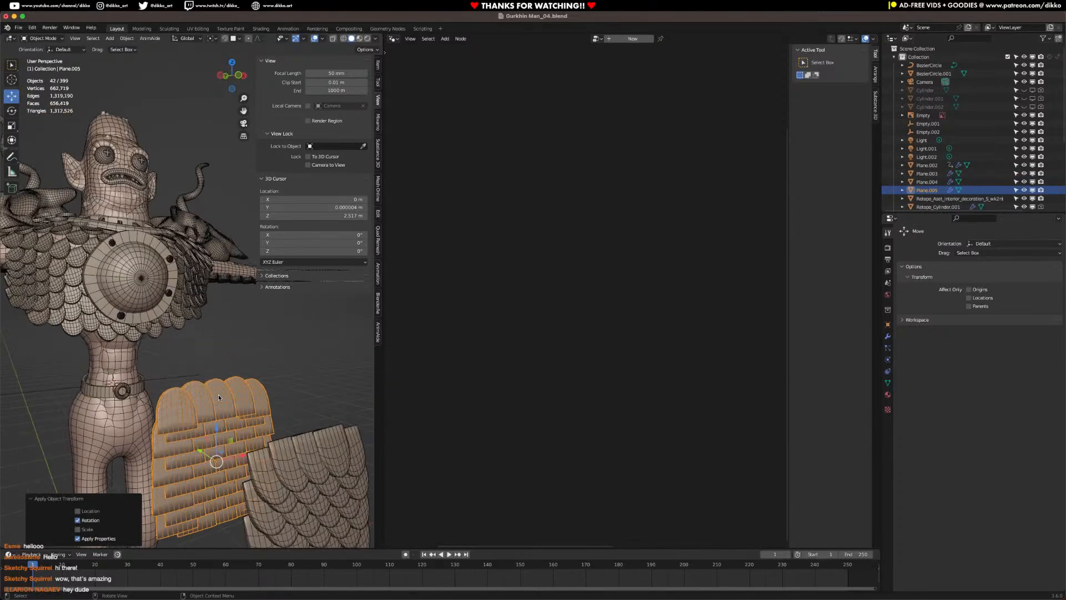
middle_drag(202, 459, 226, 362)
Step: Undo the applied rotation and delete the duplicated plane
key(ctrl+z)
scroll(257, 464, down, 4)
scroll(295, 422, up, 2)
middle_drag(234, 398, 197, 425)
key(x)
click(252, 394)
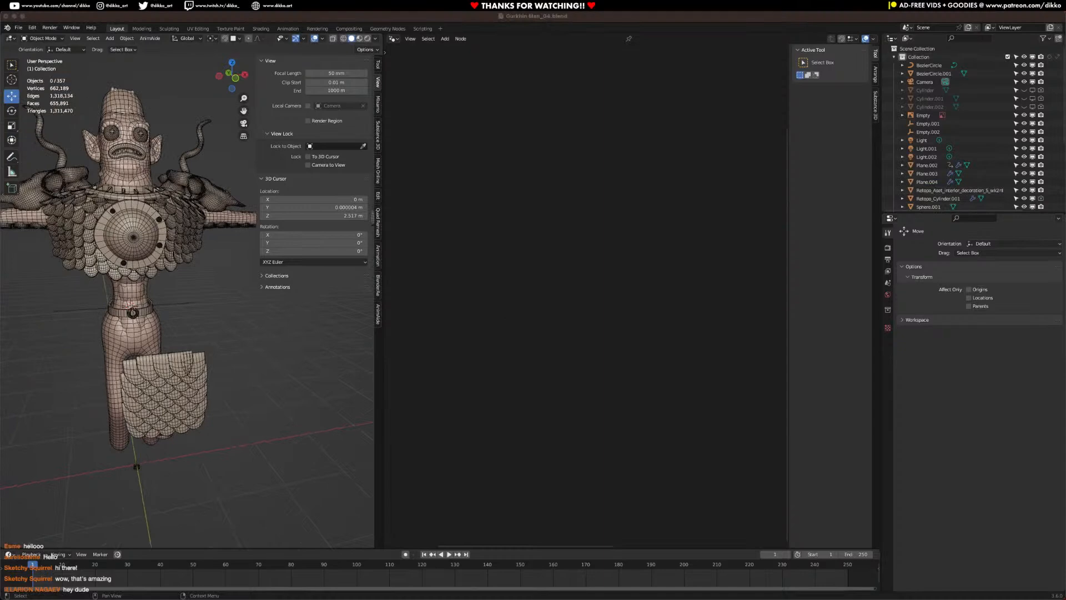
Step: Select the remaining scale-covered plane and move it about 2.21 m along Y towards the character
middle_drag(259, 441, 138, 405)
middle_drag(246, 327, 210, 352)
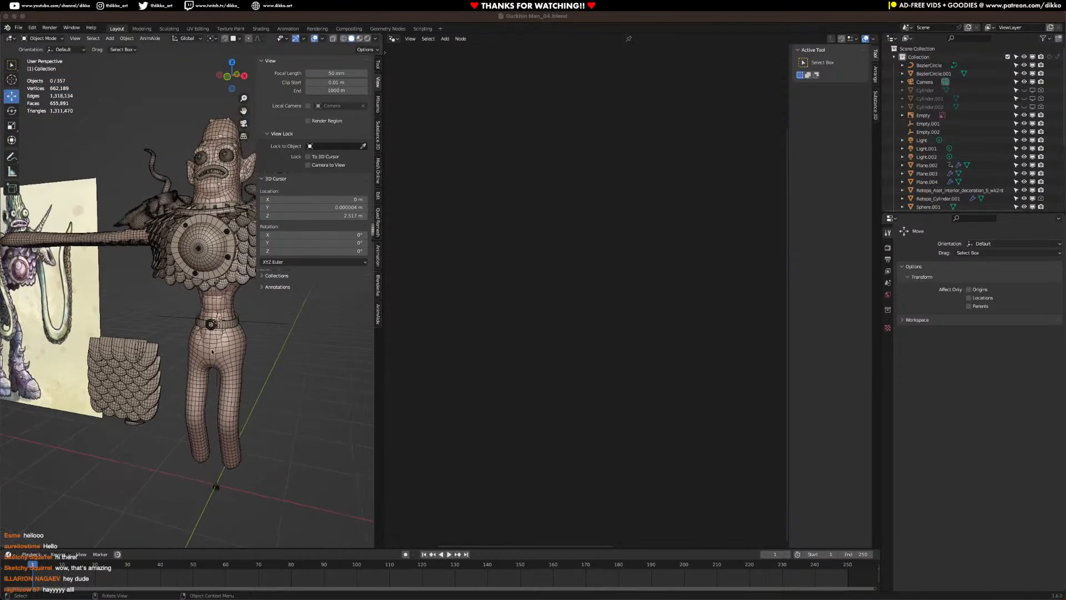
middle_drag(161, 394, 122, 398)
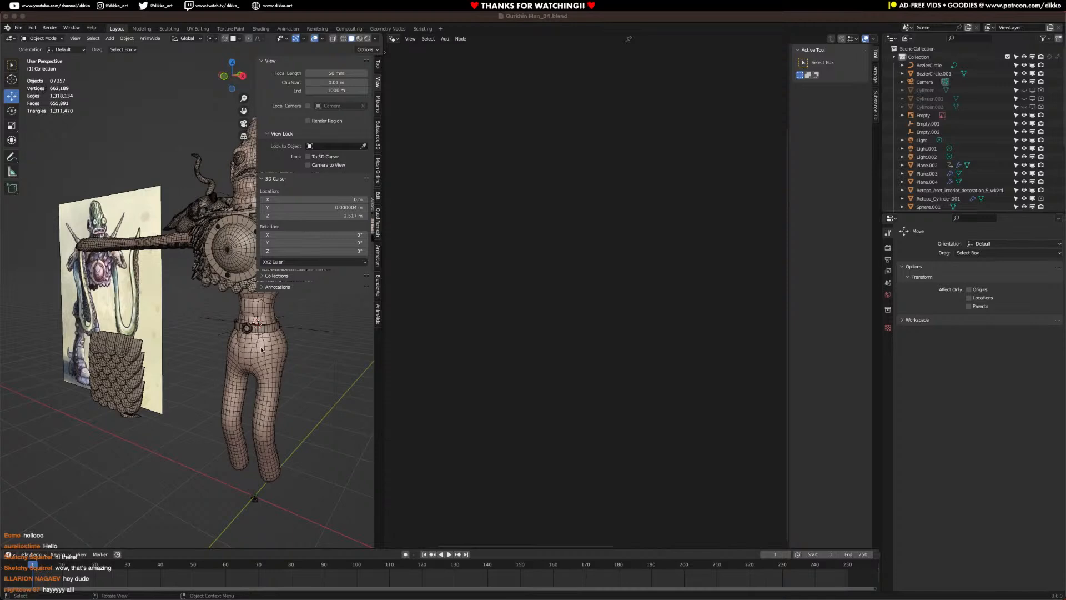
middle_drag(281, 340, 316, 368)
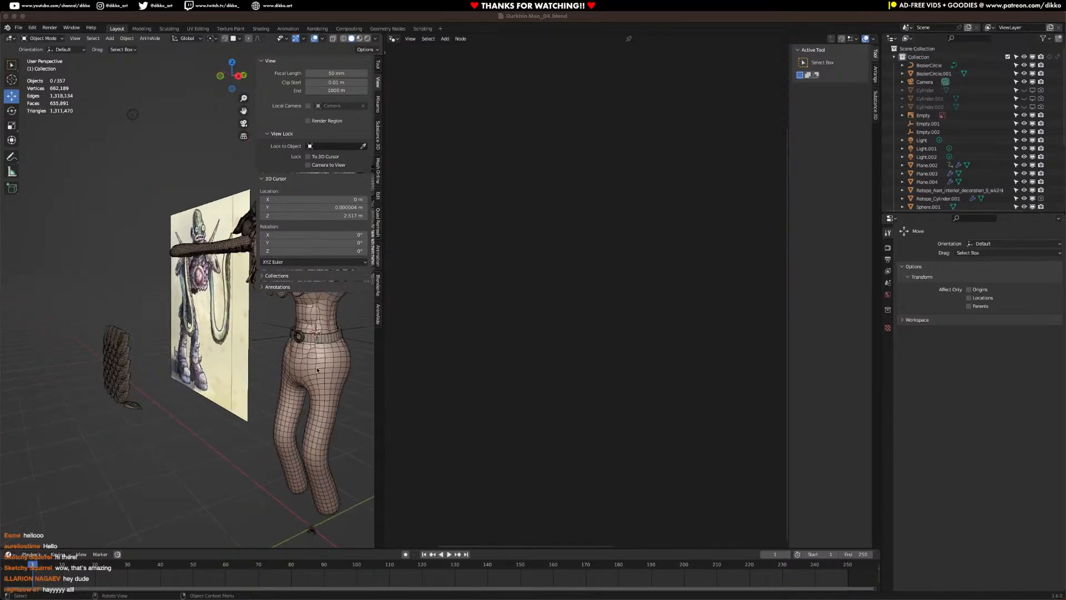
middle_drag(188, 389, 193, 398)
click(146, 353)
middle_drag(161, 350, 166, 345)
key(g)
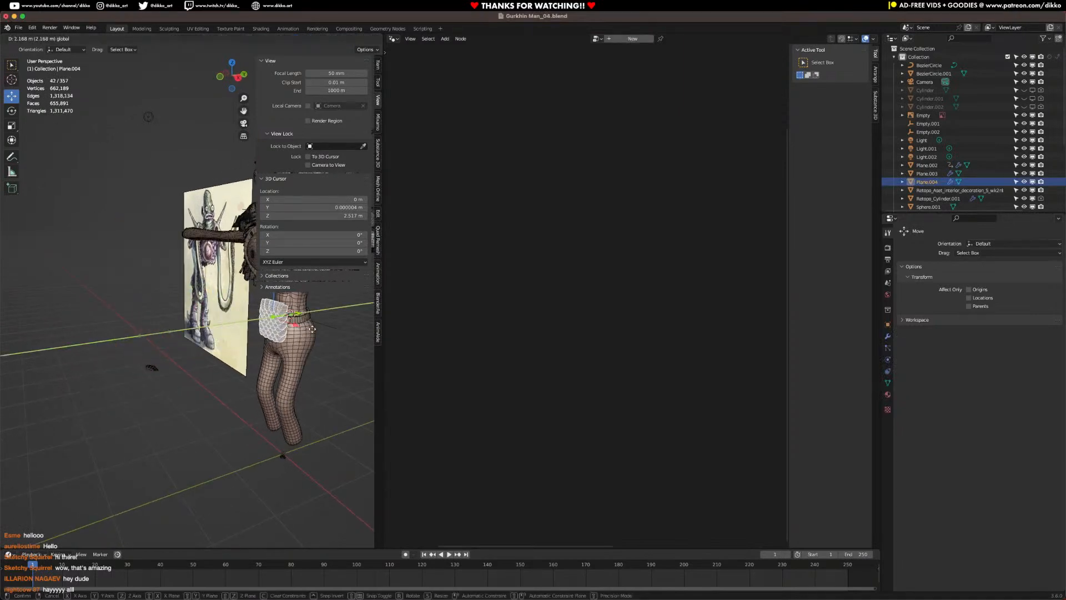
drag(312, 329, 315, 328)
Step: Lower the scale plane about 0.28 m along Z so it hangs in front of the character's hips below the belt
middle_drag(315, 328, 233, 316)
scroll(225, 311, up, 2)
drag(224, 312, 226, 337)
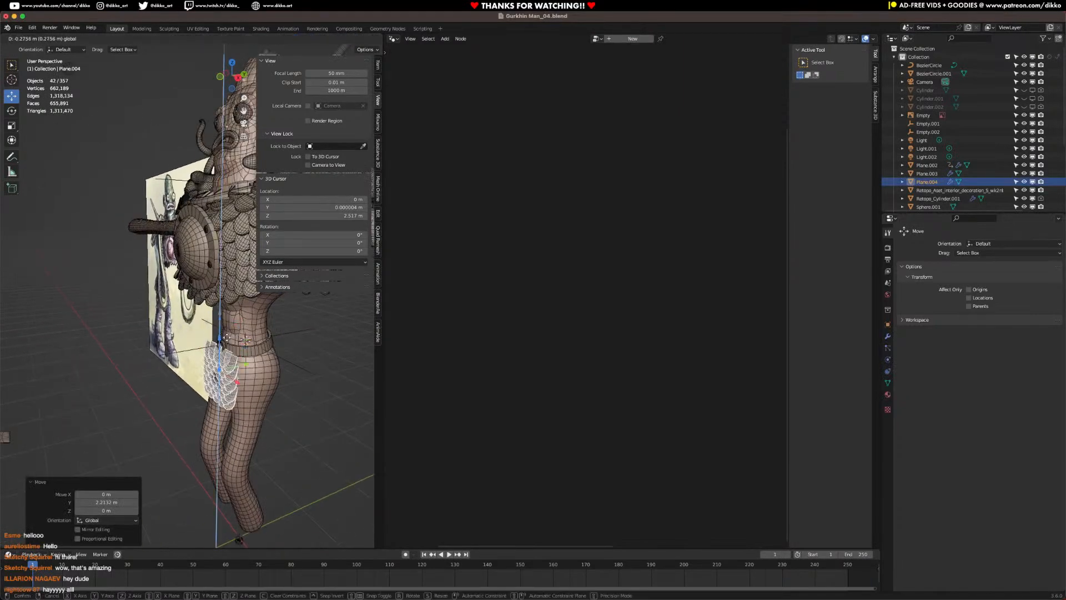
click(227, 339)
middle_drag(227, 339, 214, 274)
drag(217, 279, 214, 279)
key(s)
click(249, 309)
key(super+z)
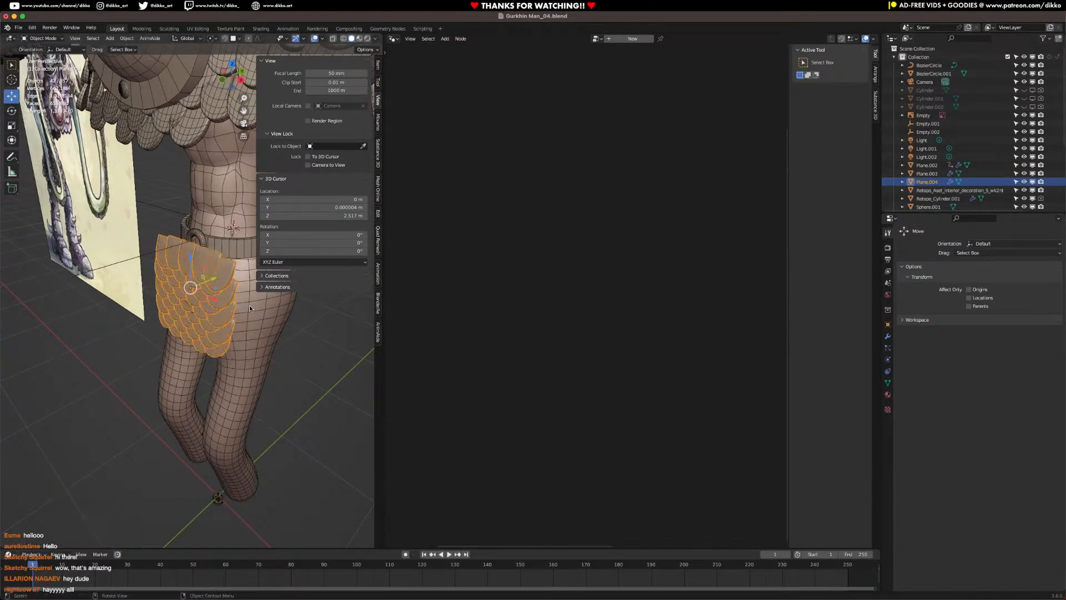
Step: Enlarge the scale plane uniformly by a factor of about 1.18 and apply its scale
key(s)
click(238, 292)
key(ctrl+a)
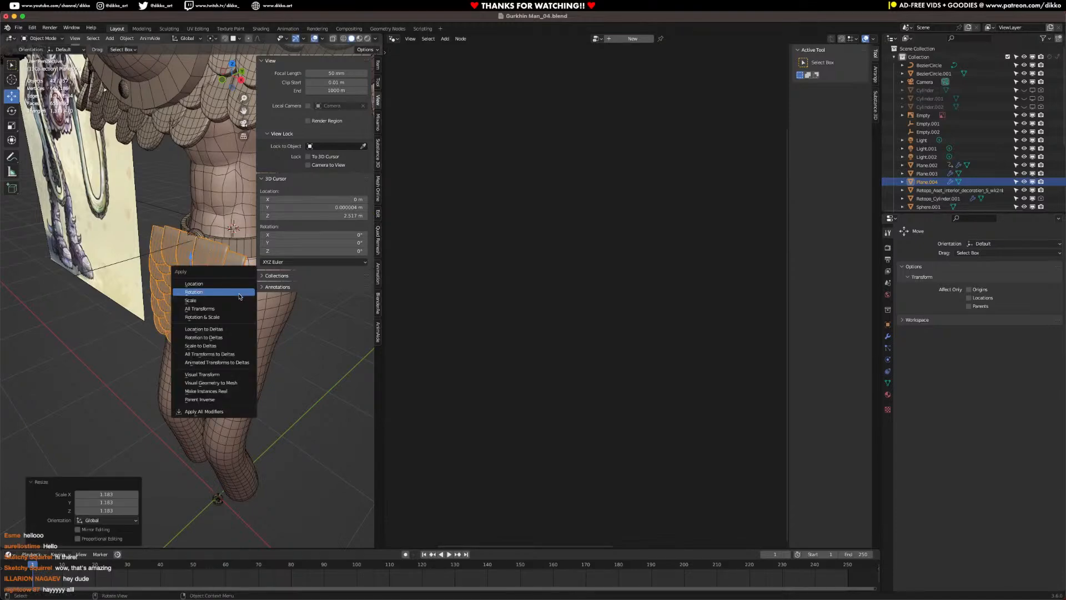
click(239, 300)
mouse_move(239, 300)
middle_down()
mouse_move(219, 293)
mouse_move(253, 310)
middle_up()
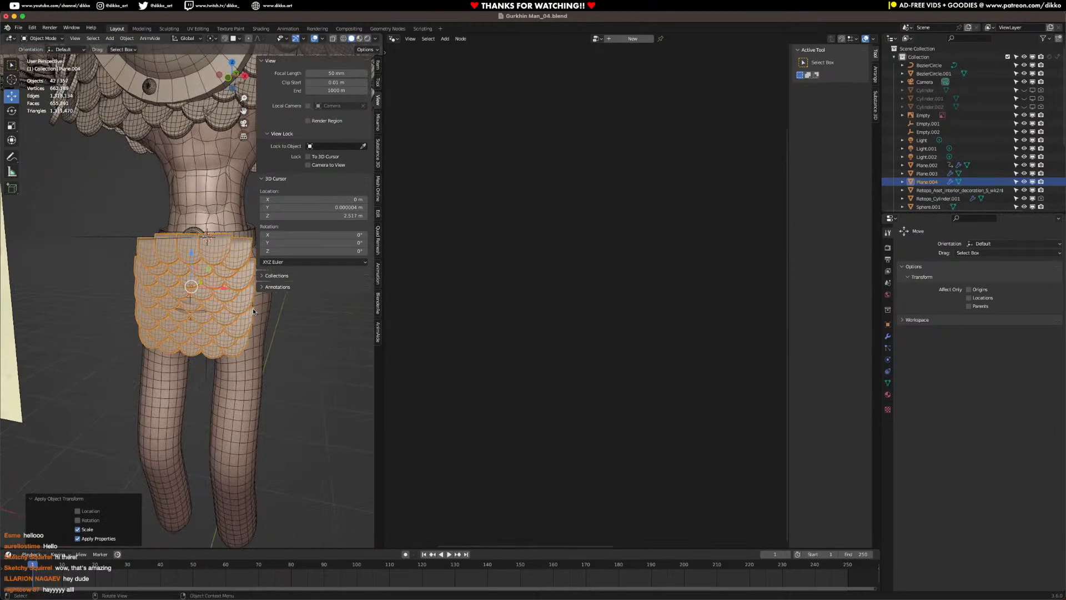
Step: Turn off the plane's GeometryNodes modifier in the viewport and enter Edit Mode on its base mesh
click(888, 337)
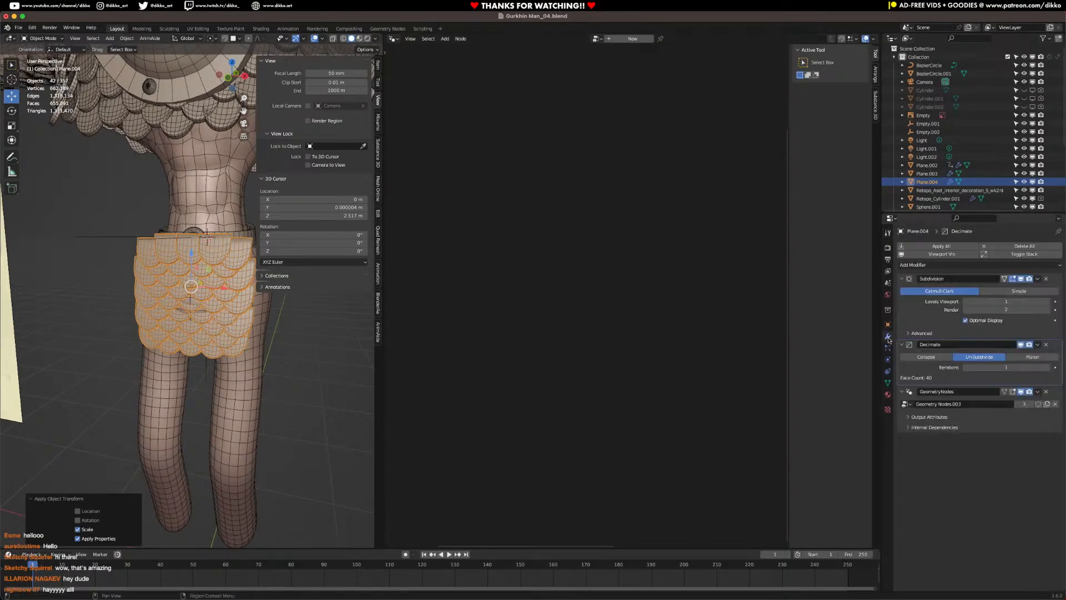
click(1022, 392)
key(Tab)
middle_drag(224, 316, 235, 284)
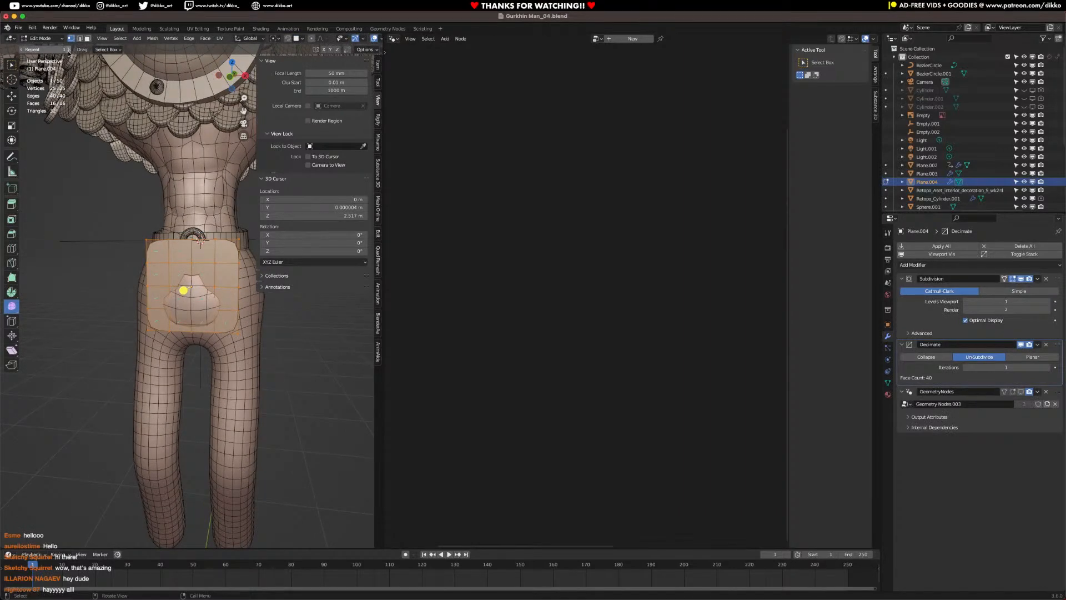
Step: Extrude both vertical side edges of the plane outward along X, the +X side by about 0.16 m
alt+click(239, 253)
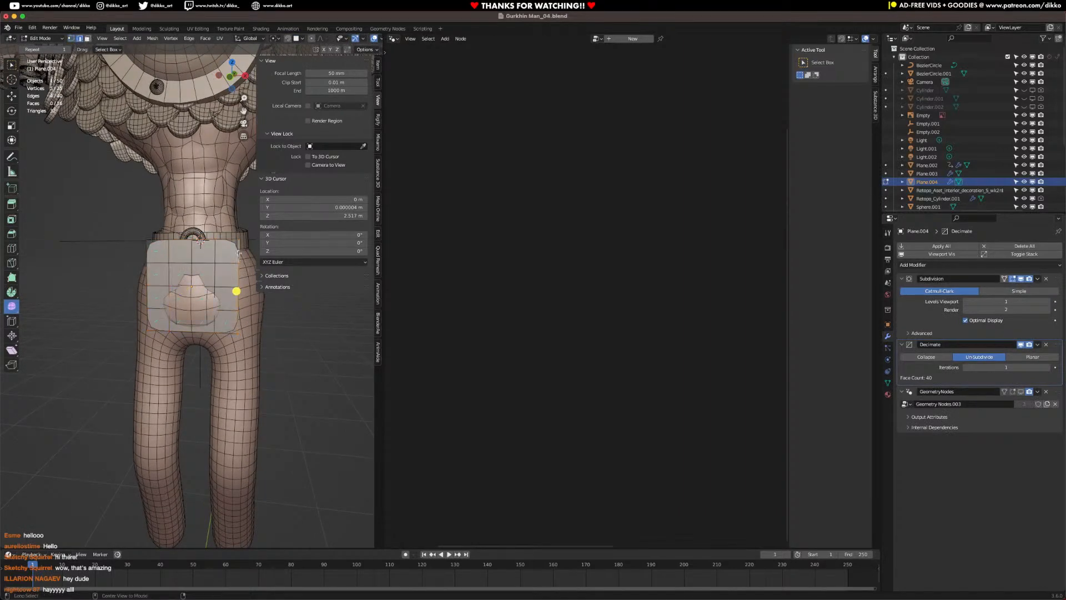
key(e)
key(x)
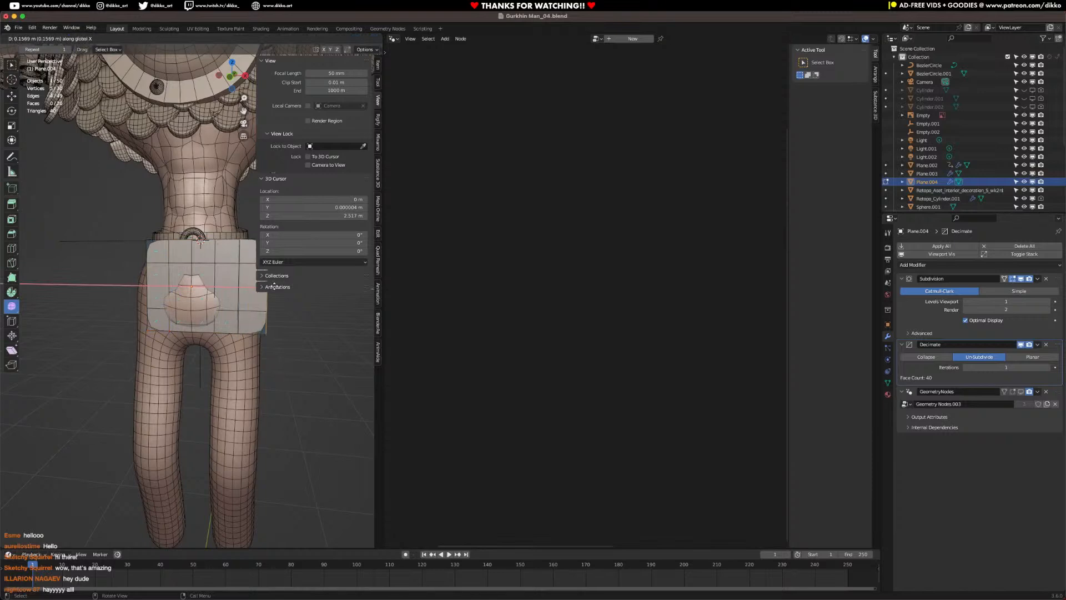
click(272, 286)
alt+click(146, 251)
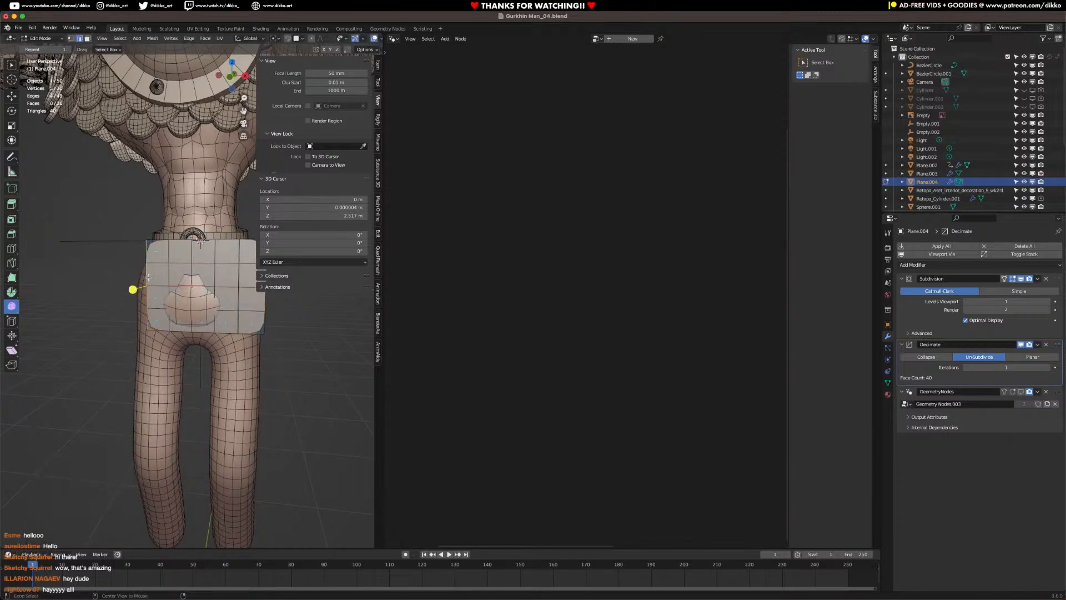
key(e)
key(x)
click(125, 279)
Step: Extrude both vertical side edges outward along X once more, about 0.12 m on the -X side and 0.13 m on the +X side
mouse_move(124, 278)
middle_down()
mouse_move(151, 281)
mouse_move(123, 288)
middle_up()
click(122, 285)
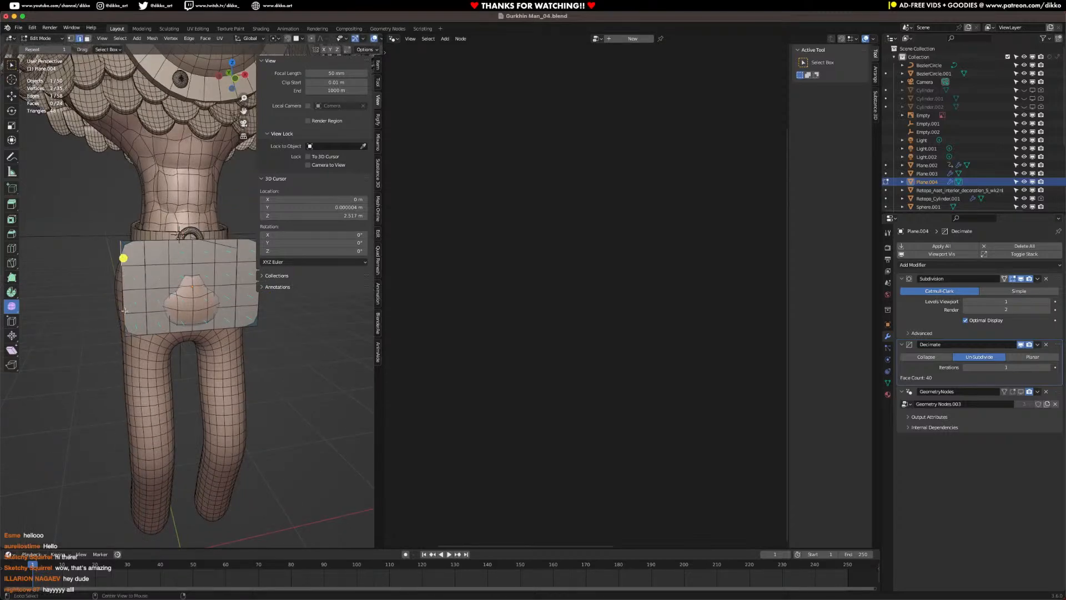
key(e)
key(x)
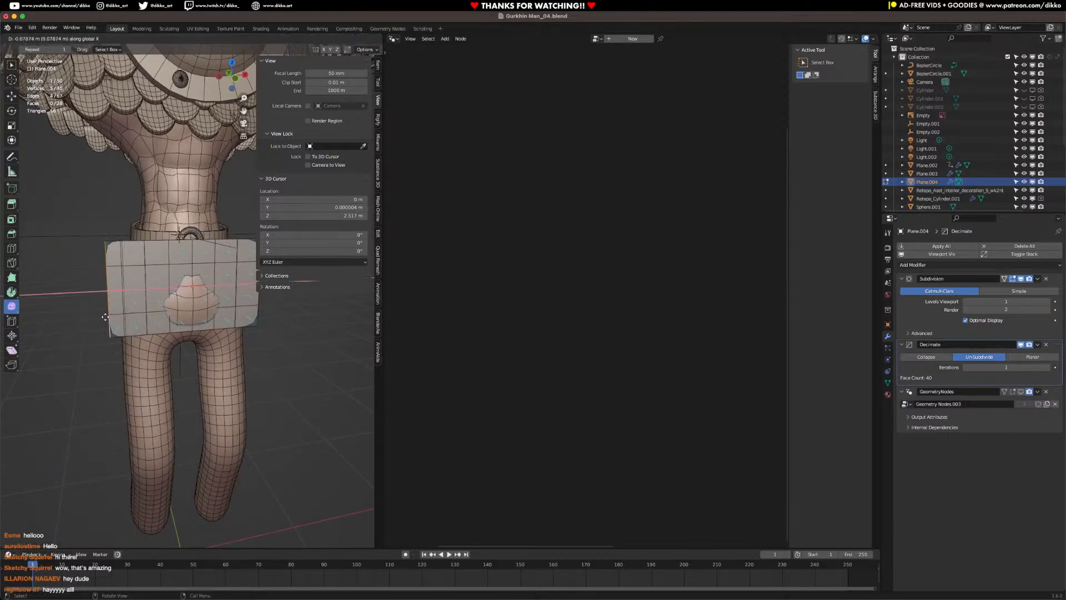
click(100, 317)
middle_drag(100, 318, 216, 265)
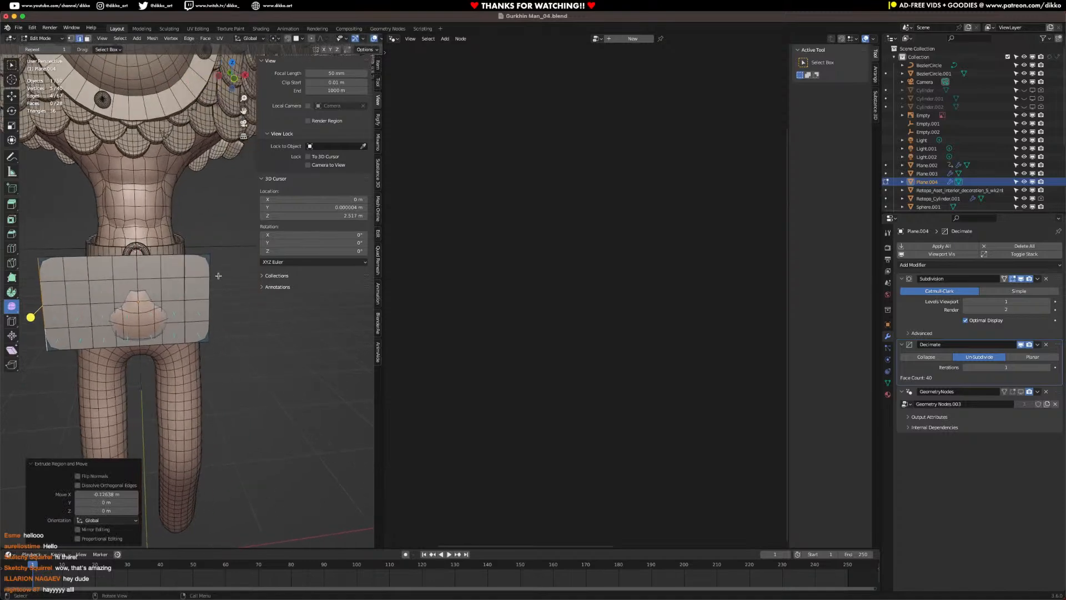
click(215, 263)
key(e)
key(x)
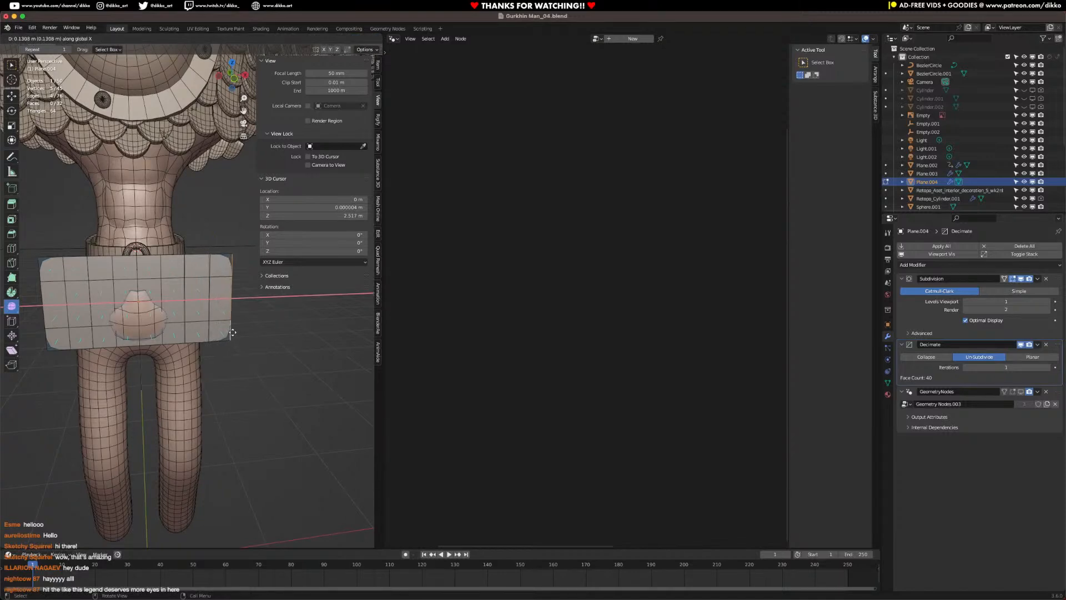
click(232, 332)
Step: Select the whole plane mesh and move it about -0.05 m along Y, away from the hips
middle_drag(243, 305, 140, 246)
key(a)
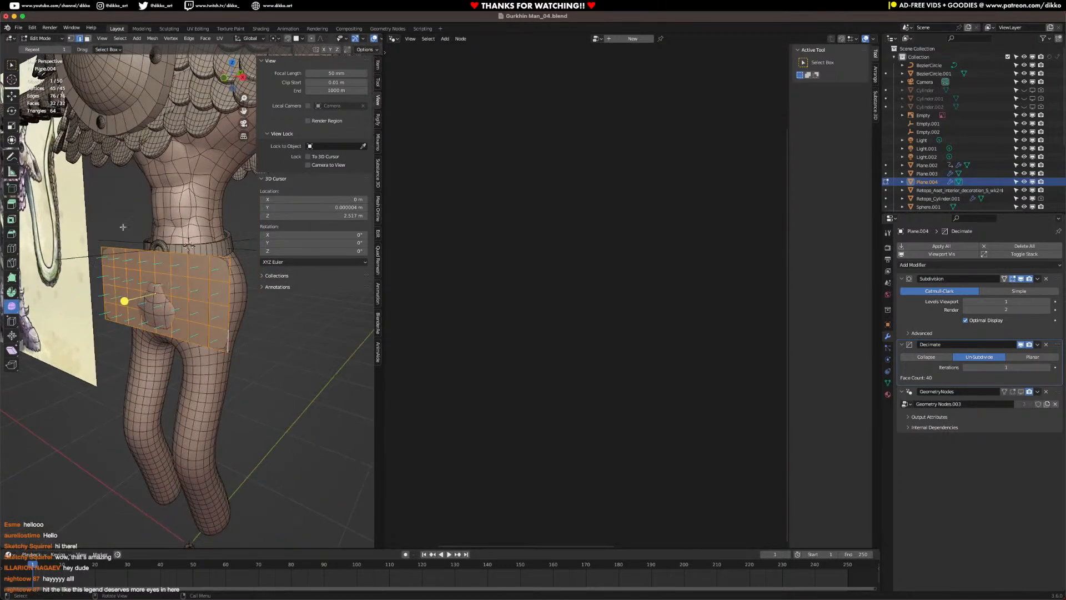
click(12, 96)
middle_drag(213, 291, 188, 292)
drag(190, 284, 184, 286)
Step: Tilt the selected plane mesh about -15° around the global X axis
middle_drag(196, 291, 185, 290)
key(r)
key(x)
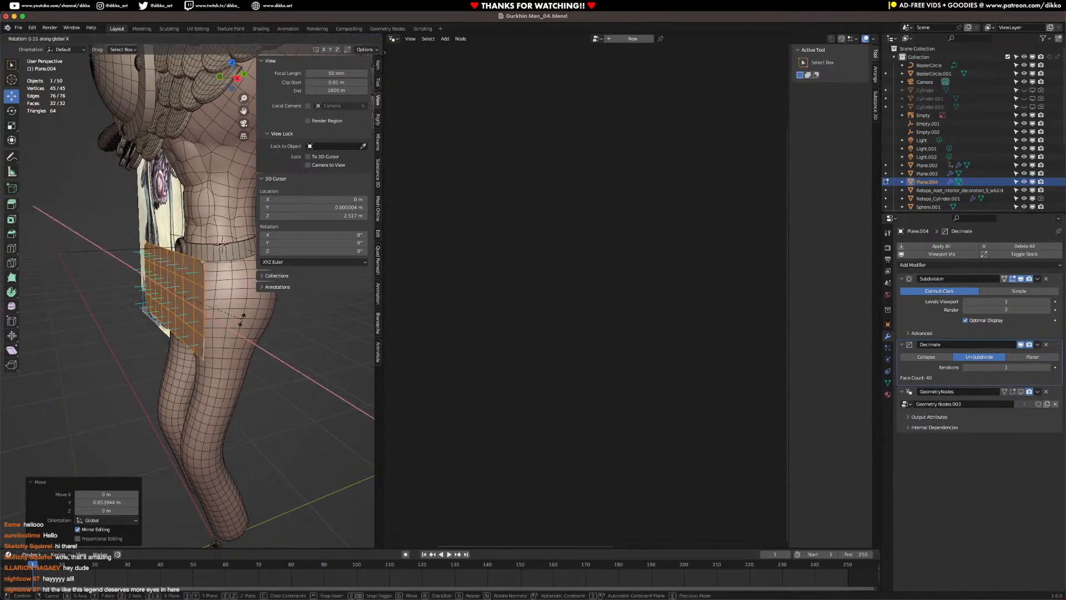
click(244, 318)
middle_drag(245, 318, 140, 206)
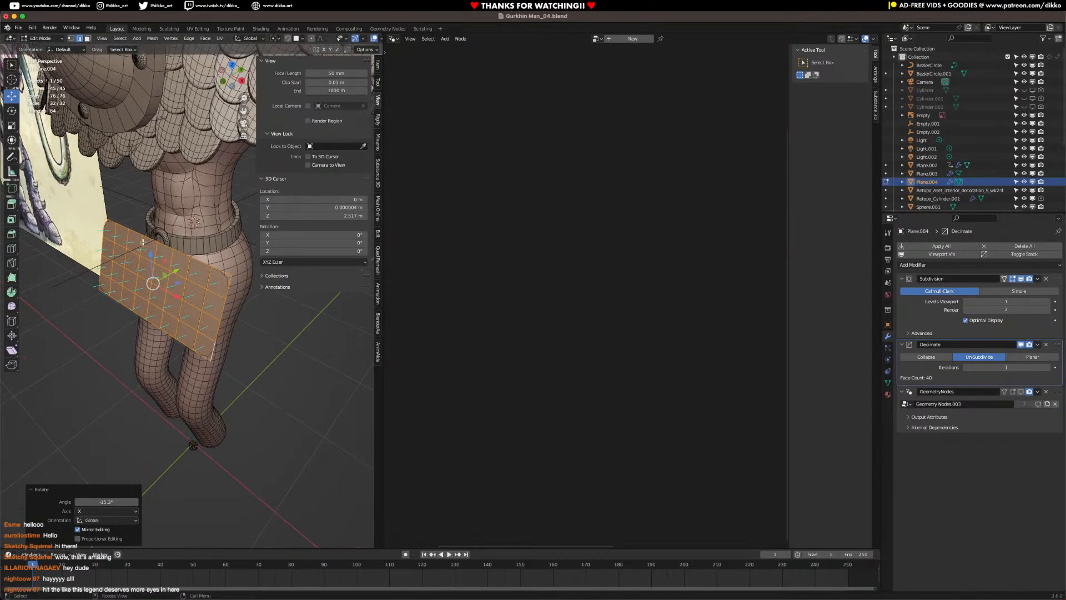
Step: Return to Object Mode and turn the GeometryNodes modifier back on in the viewport to check the widened scale skirt
click(40, 38)
click(43, 48)
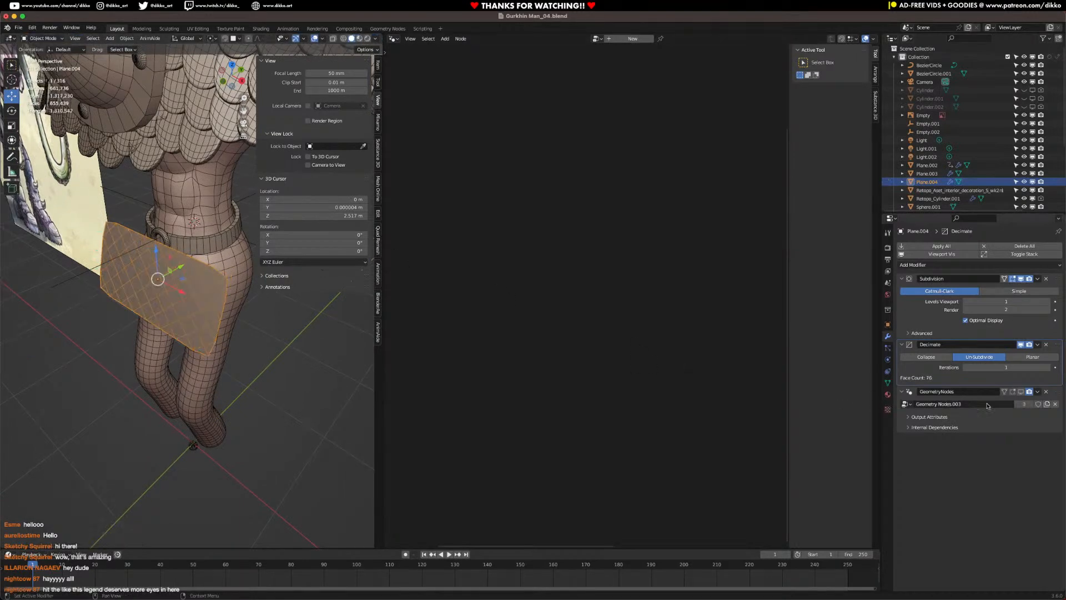
click(1020, 392)
middle_drag(113, 381, 47, 344)
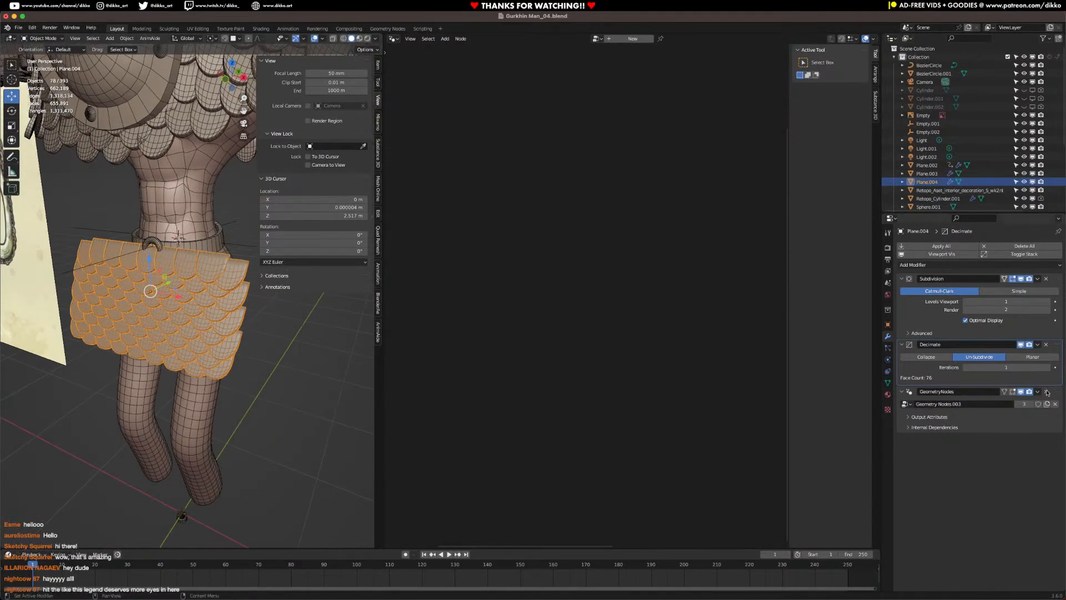
Step: Hide the GeometryNodes modifier in the viewport again and go back to editing the plane's base mesh
click(1022, 392)
scroll(248, 302, up, 1)
key(Tab)
middle_drag(248, 302, 186, 276)
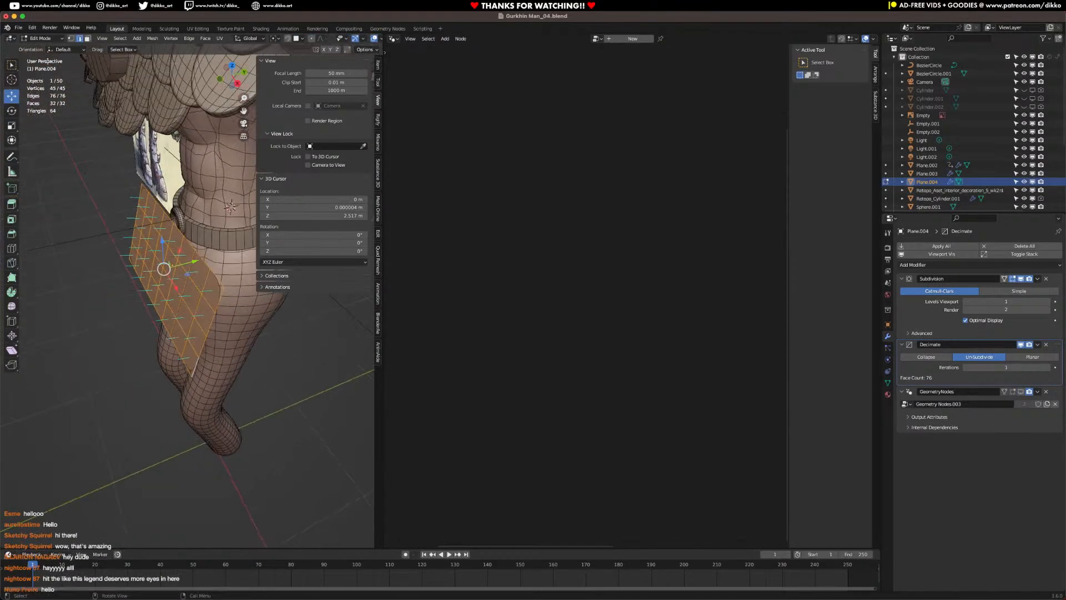
click(228, 287)
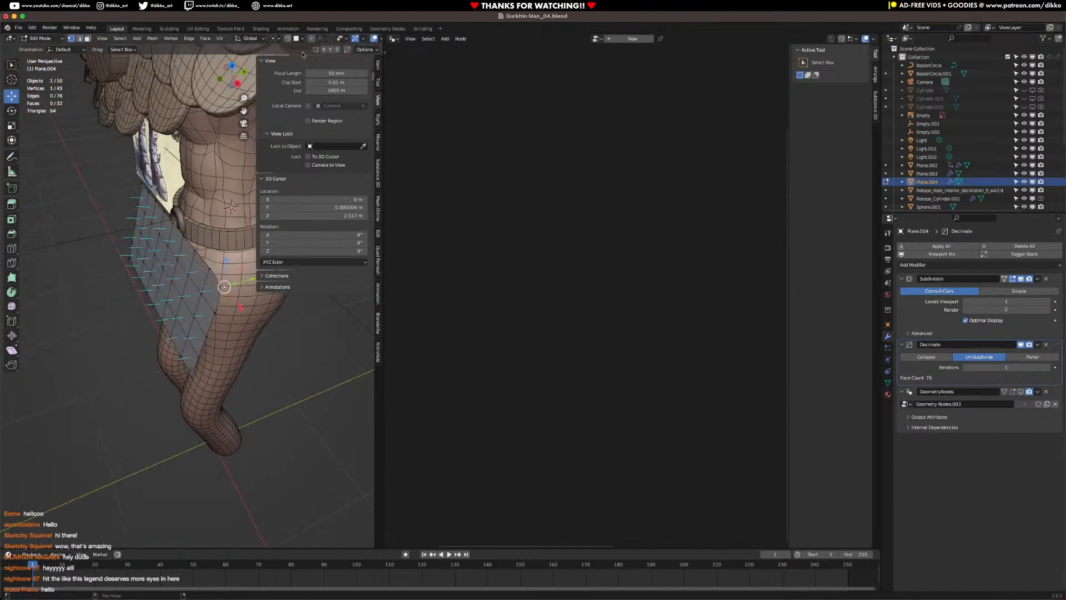
middle_drag(204, 267, 153, 262)
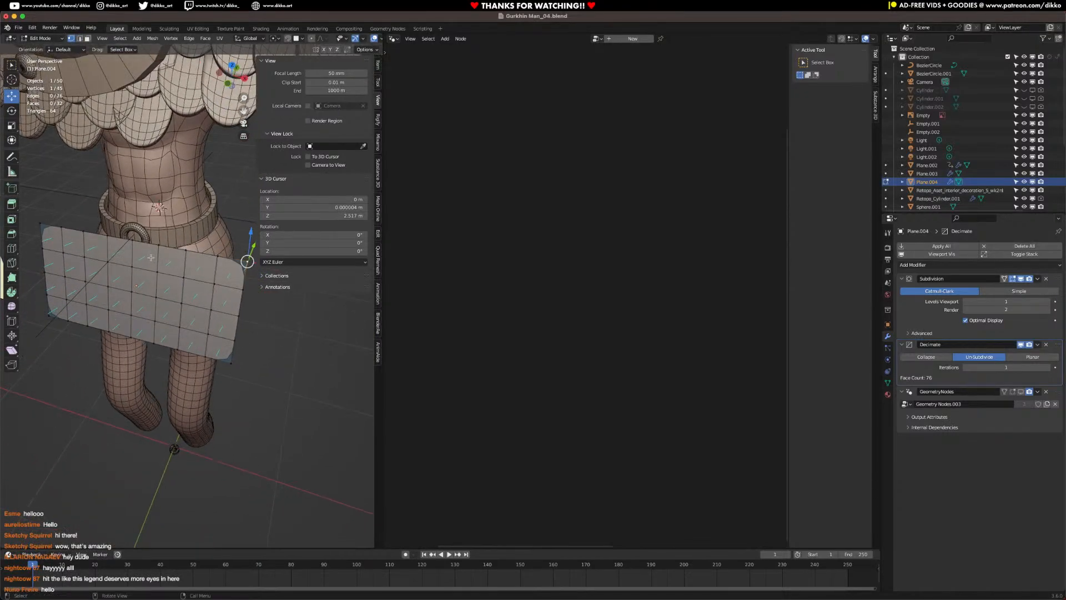
click(84, 260)
alt+click(115, 270)
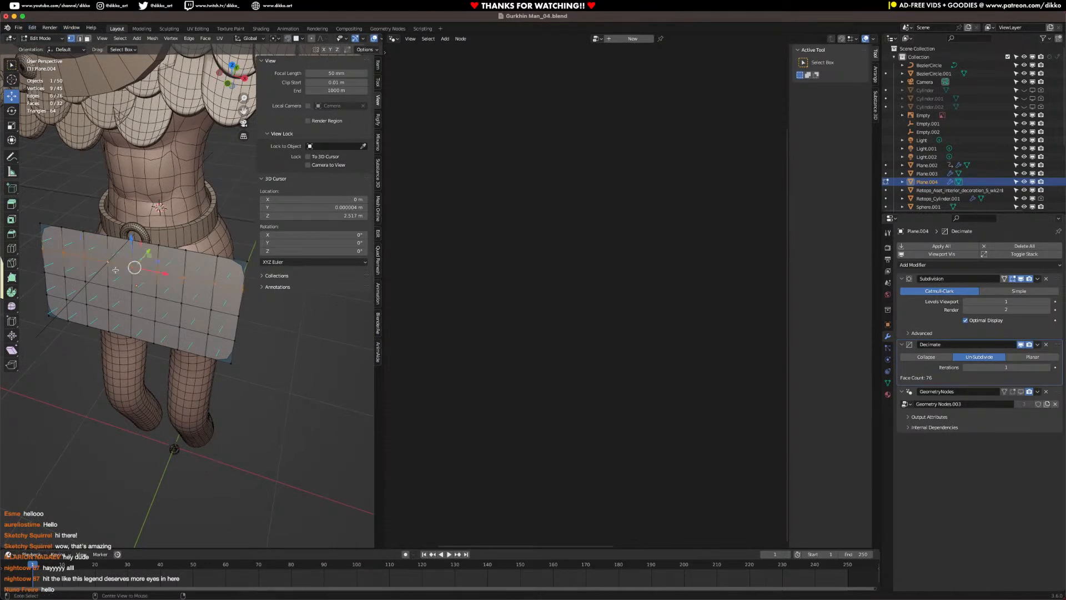
key(alt+a)
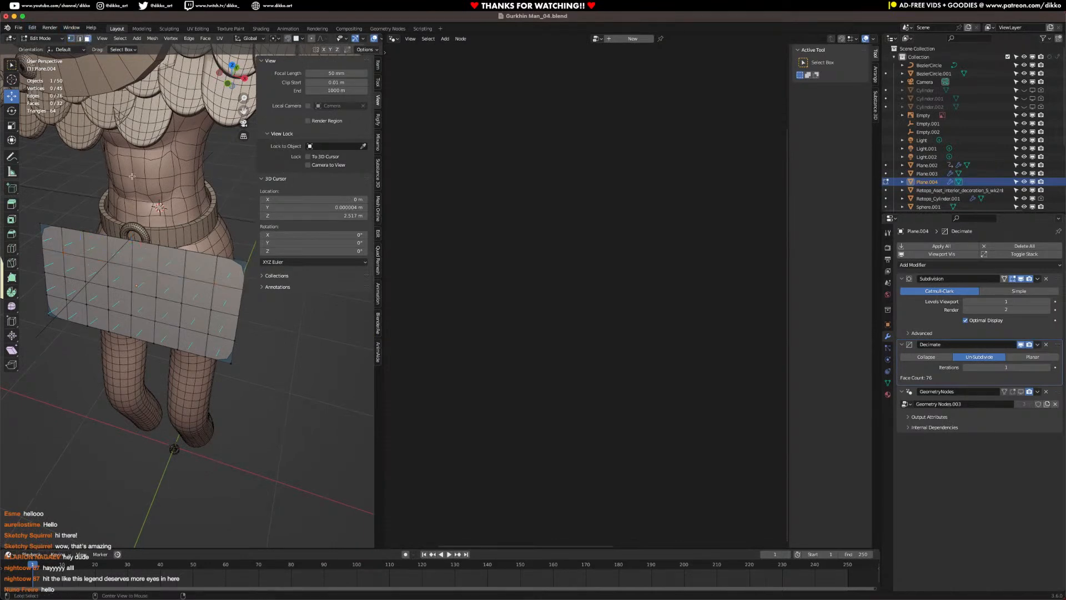
Step: Select the four face columns on one half of the plane and delete those faces
alt+click(129, 257)
alt+shift+click(91, 261)
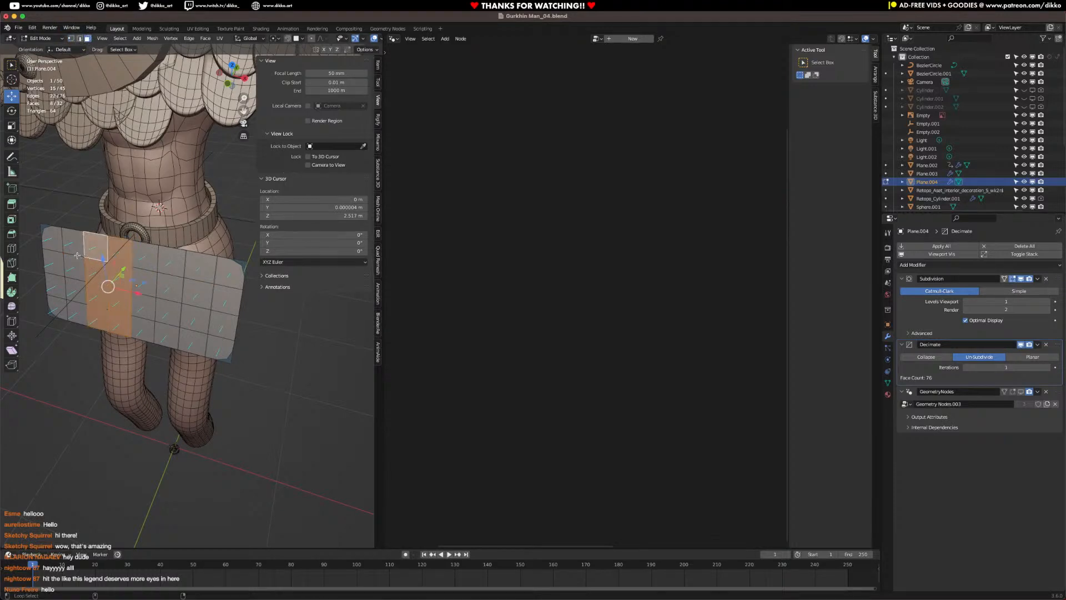
alt+shift+click(59, 252)
key(x)
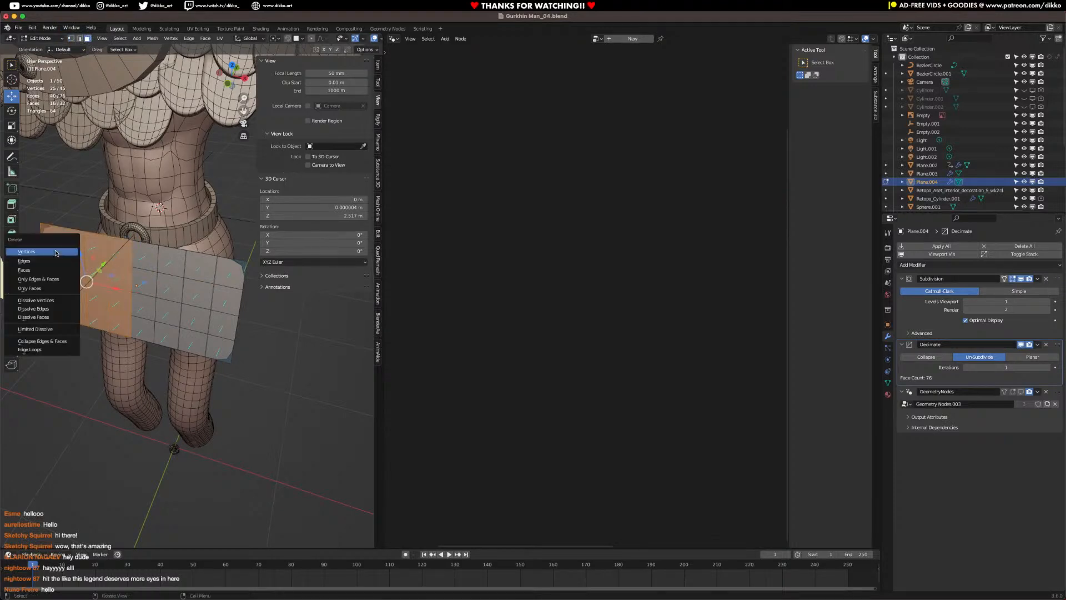
click(33, 274)
Step: Return to Object Mode, add a Mirror modifier to the halved plane and move it to the start of the modifier stack
key(Tab)
click(922, 265)
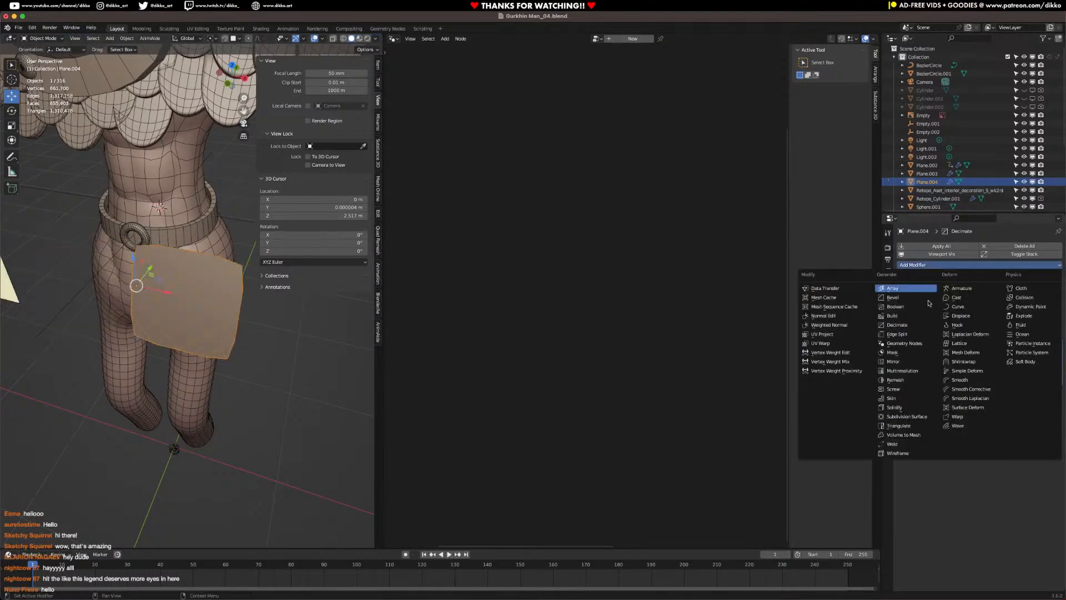
click(911, 361)
drag(1040, 440, 1039, 280)
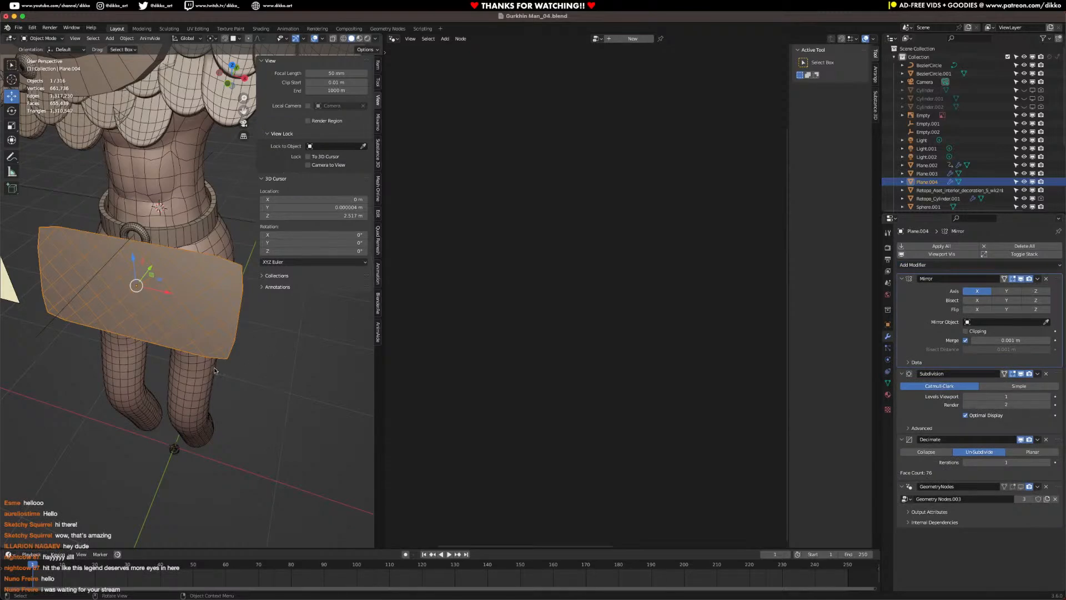
Step: Edit the plane again, select its whole remaining half and nudge it slightly down and back towards the hips
middle_drag(188, 346, 140, 347)
key(Tab)
middle_drag(164, 305, 194, 285)
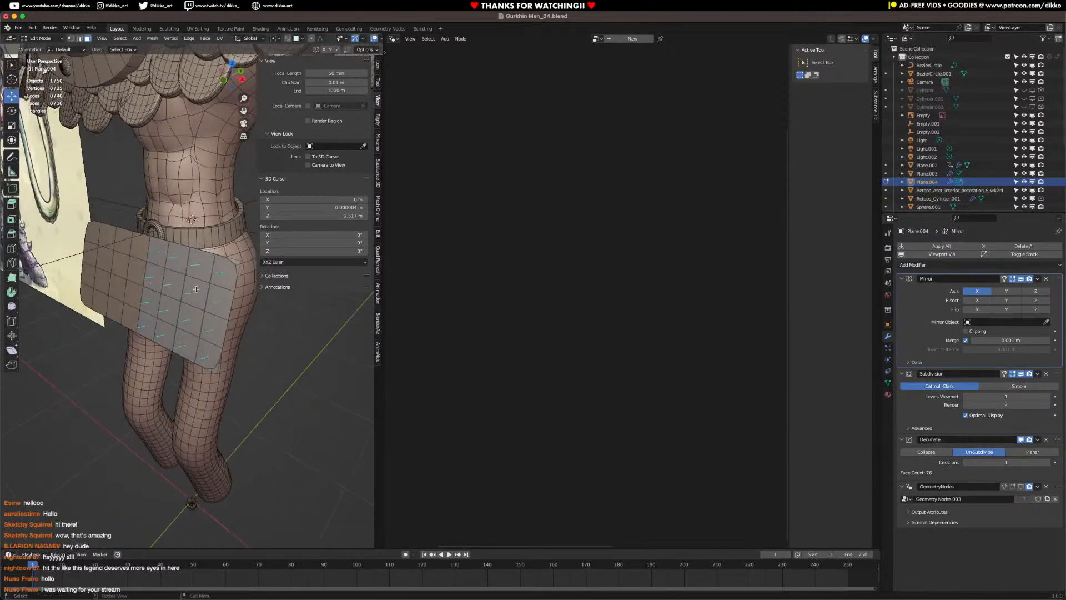
key(a)
drag(182, 273, 182, 276)
middle_drag(182, 276, 201, 290)
drag(218, 302, 225, 301)
middle_drag(225, 301, 255, 286)
Step: Select the plane's outer side edge loop and pull it back along Y around the hip using proportional editing
click(71, 39)
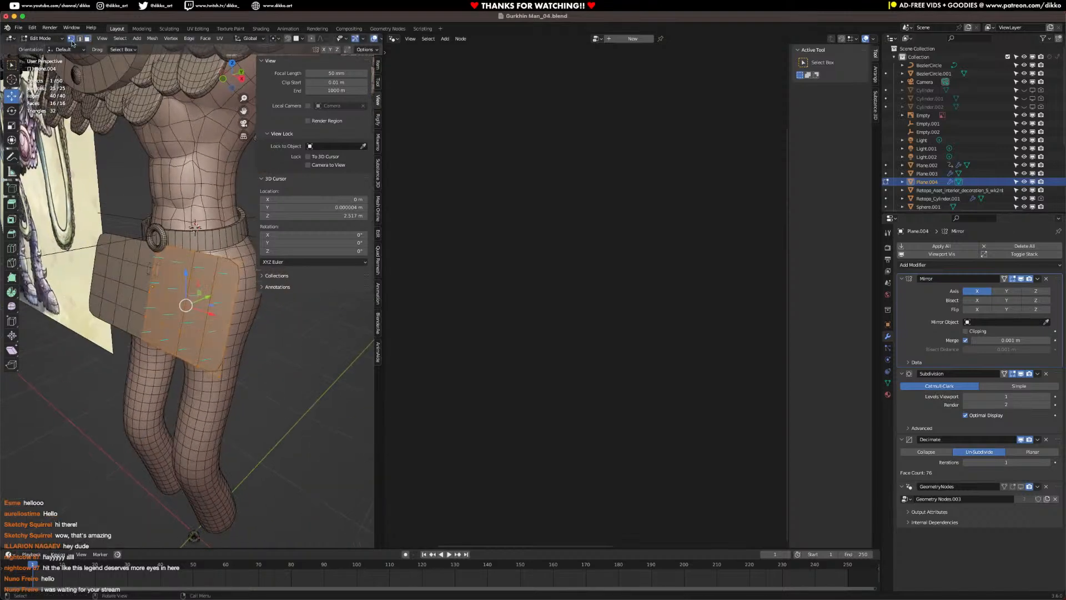
click(79, 39)
alt+click(237, 314)
middle_drag(237, 314, 193, 338)
drag(227, 340, 284, 335)
key(ctrl+z)
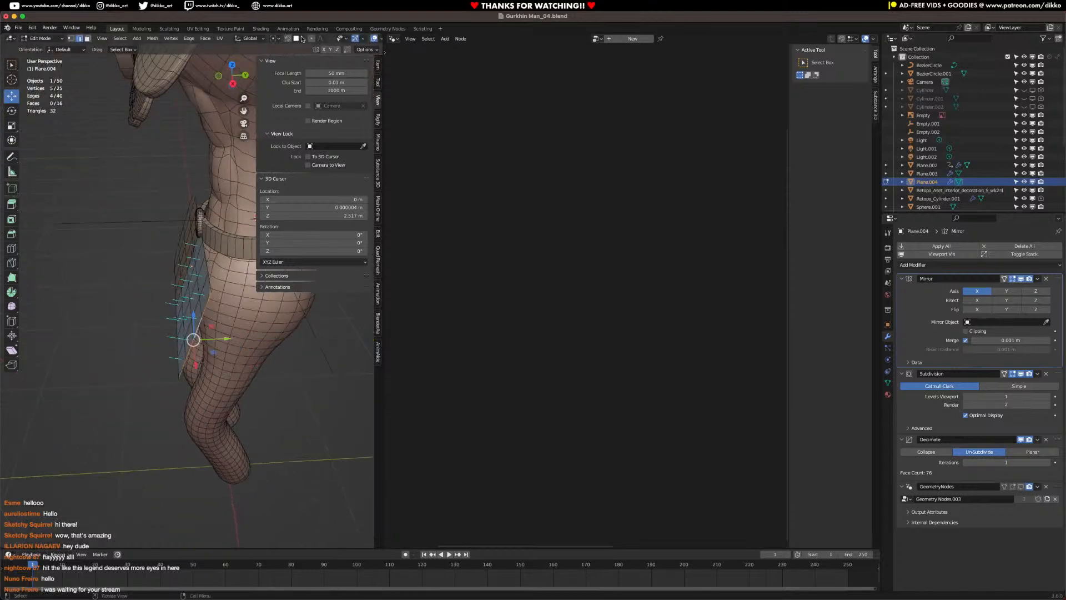
key(g)
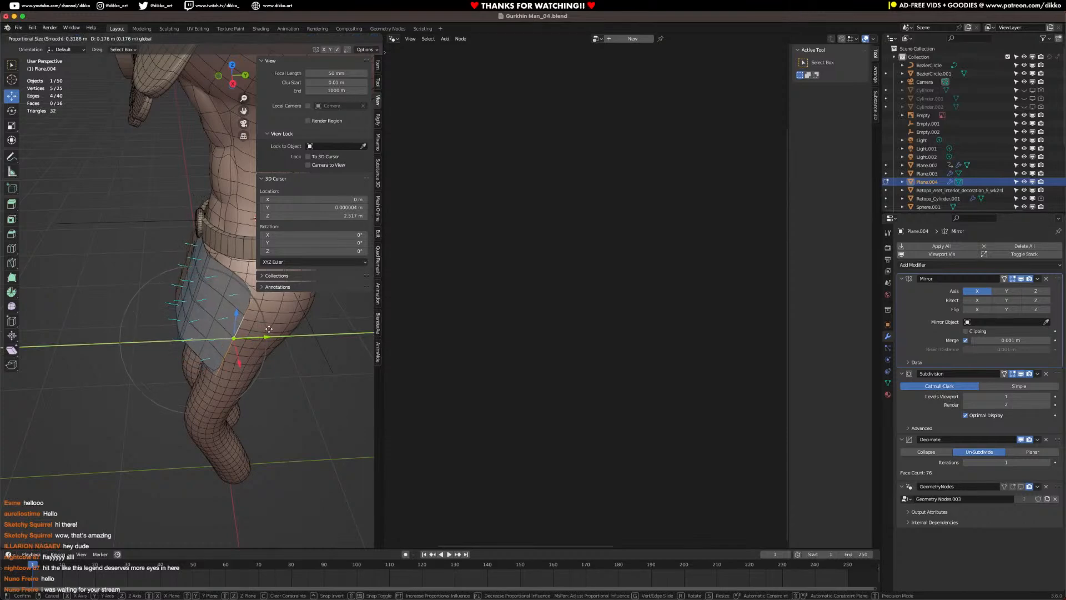
click(295, 322)
Step: Rotate the outer side edge around the Z axis and reposition it against the hip
key(r)
key(z)
click(313, 300)
middle_drag(286, 328, 261, 357)
key(g)
click(249, 348)
Step: Refine the selected edge with two further rounds of rotating and moving so the panel wraps the side of the hips
key(r)
click(276, 331)
key(g)
click(273, 322)
middle_drag(273, 321, 165, 410)
key(r)
click(225, 365)
key(g)
click(248, 345)
Step: Flare the skirt's bottom hem outward with Shrink/Fatten by about 0.057 m, using proportional editing
key(alt+s)
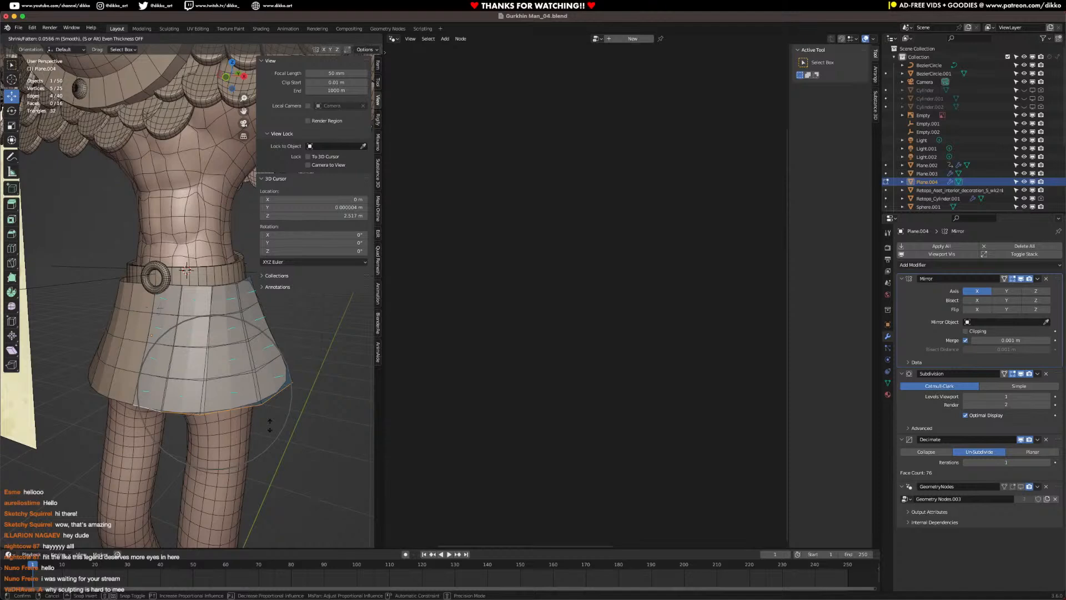
click(270, 425)
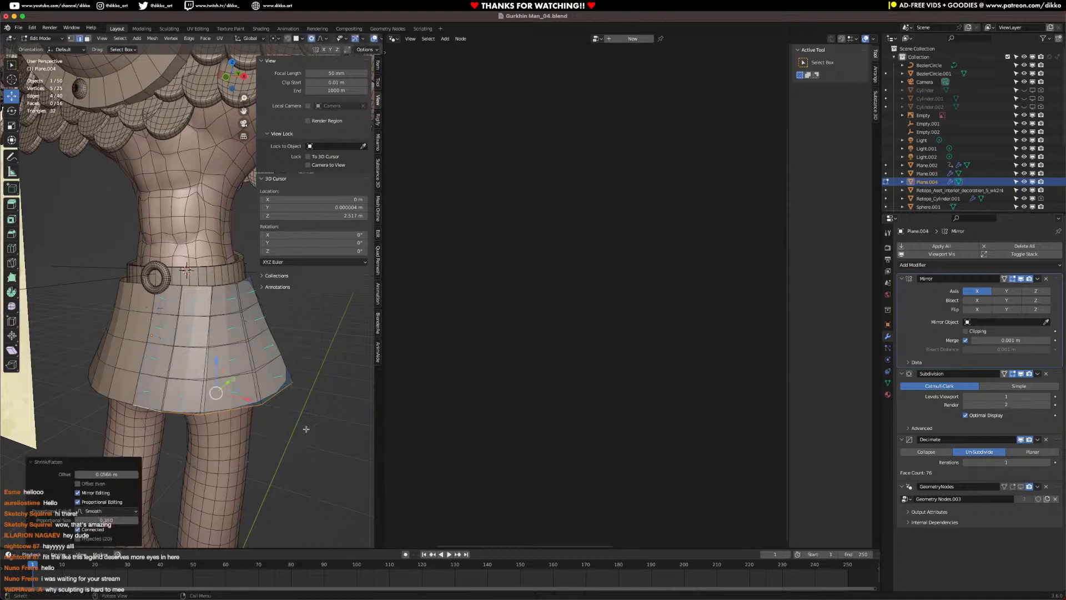
middle_drag(301, 372, 342, 422)
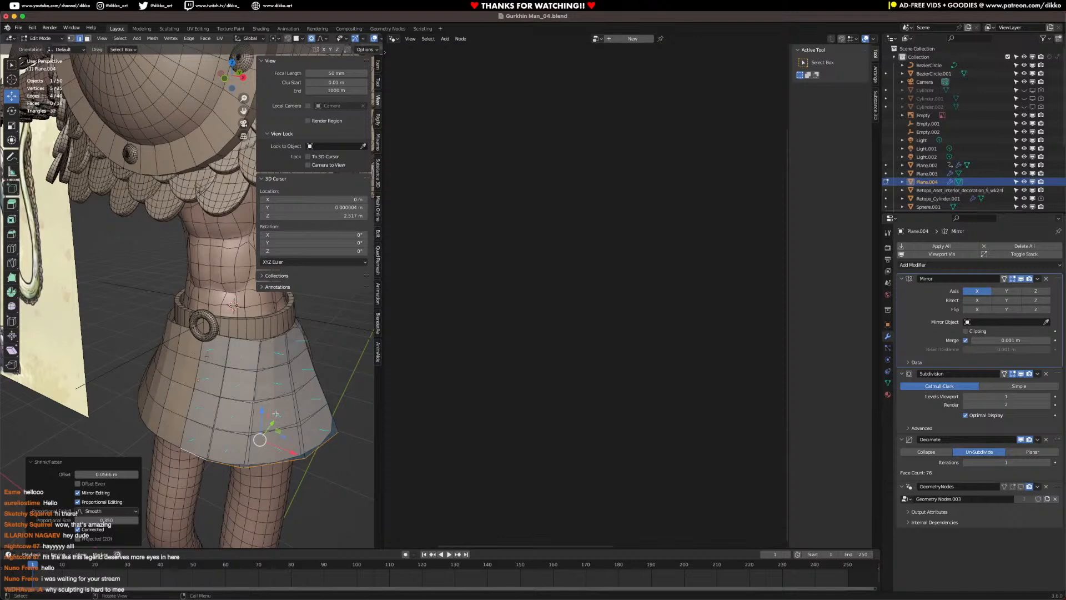
Step: Try scaling the skirt's waist edge inward with proportional editing, and enable Clipping on the Mirror modifier
middle_drag(236, 378, 273, 336)
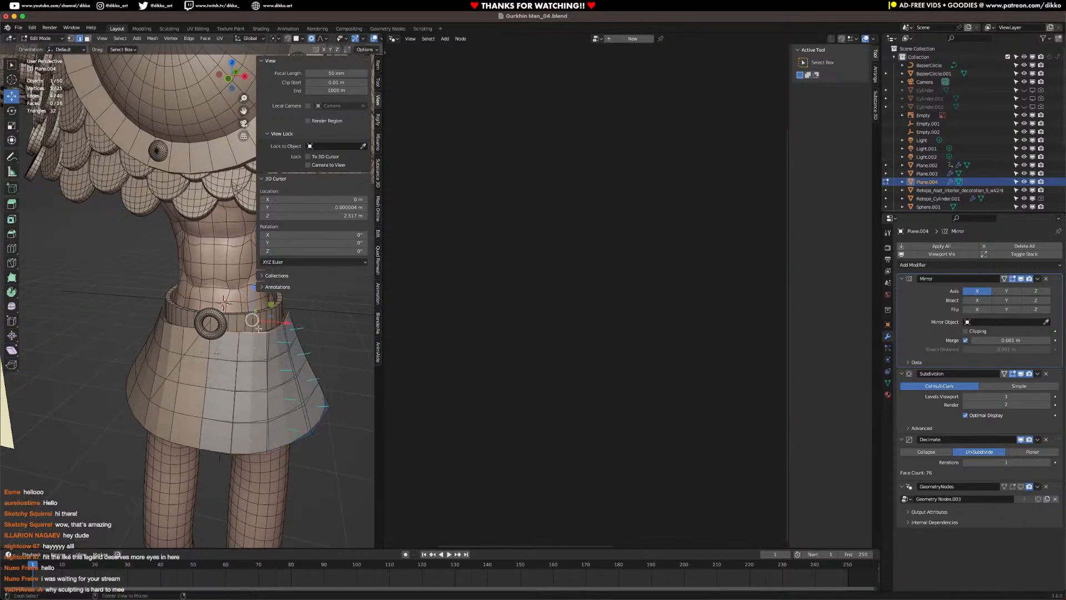
key(s)
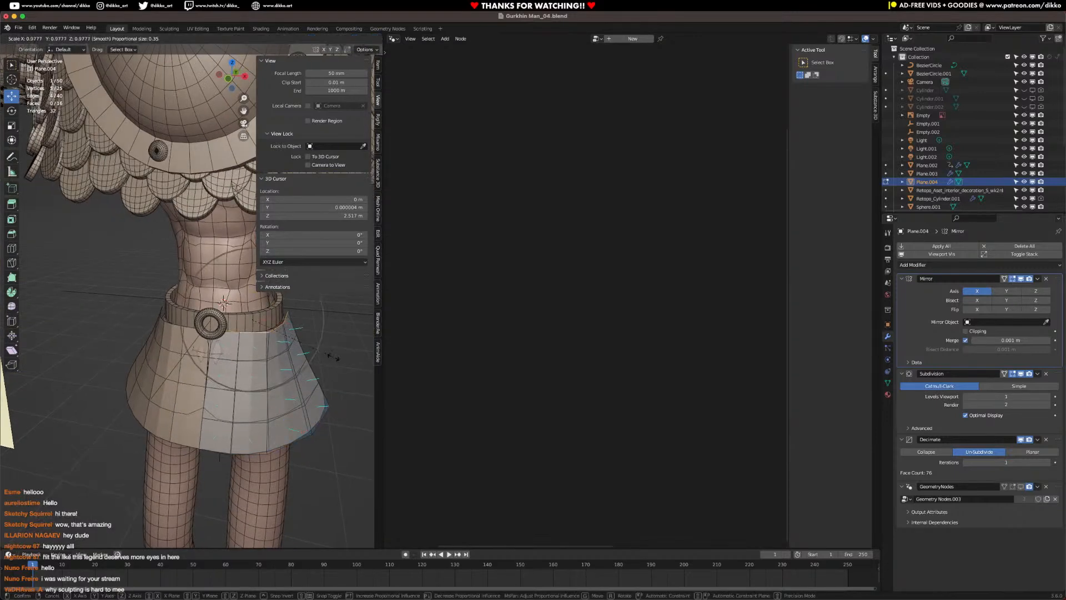
click(333, 357)
click(979, 331)
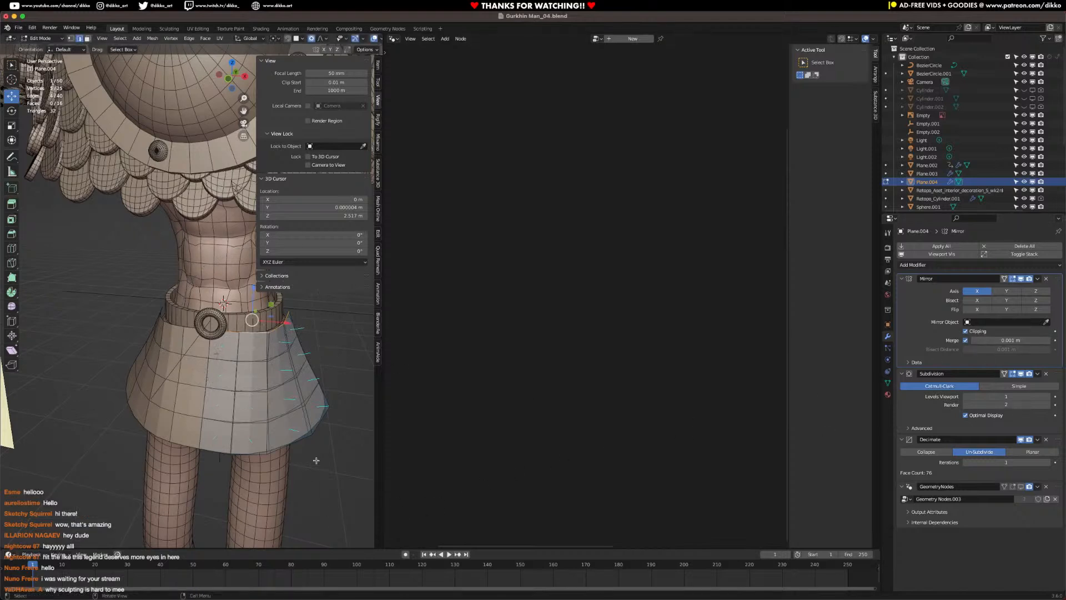
Step: Scale the skirt's waist edge to about 0.779 with proportional editing and smooth its vertices with the Smooth tool
key(s)
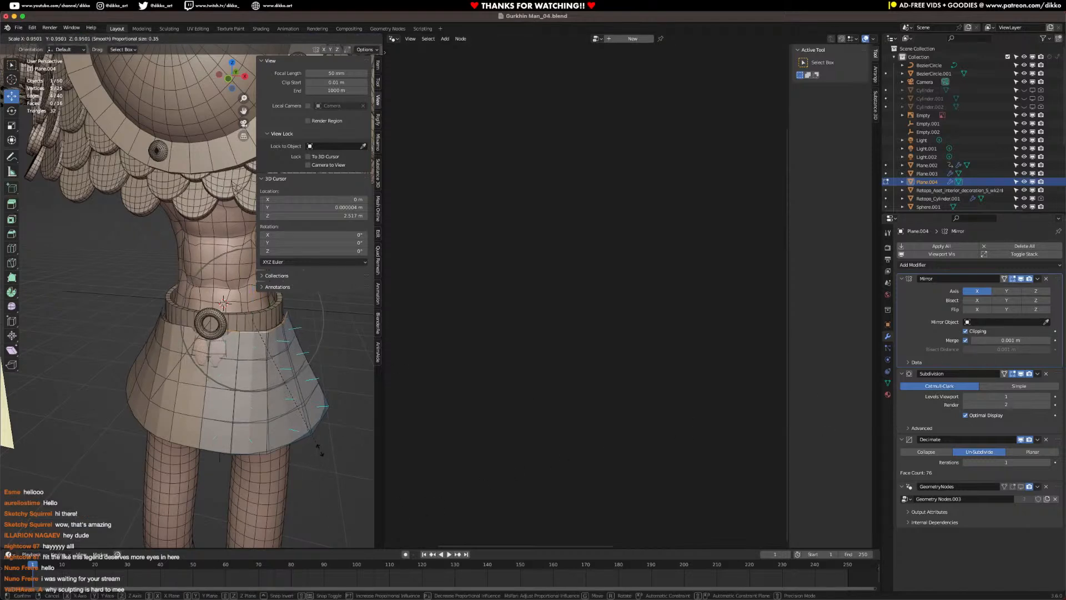
click(313, 421)
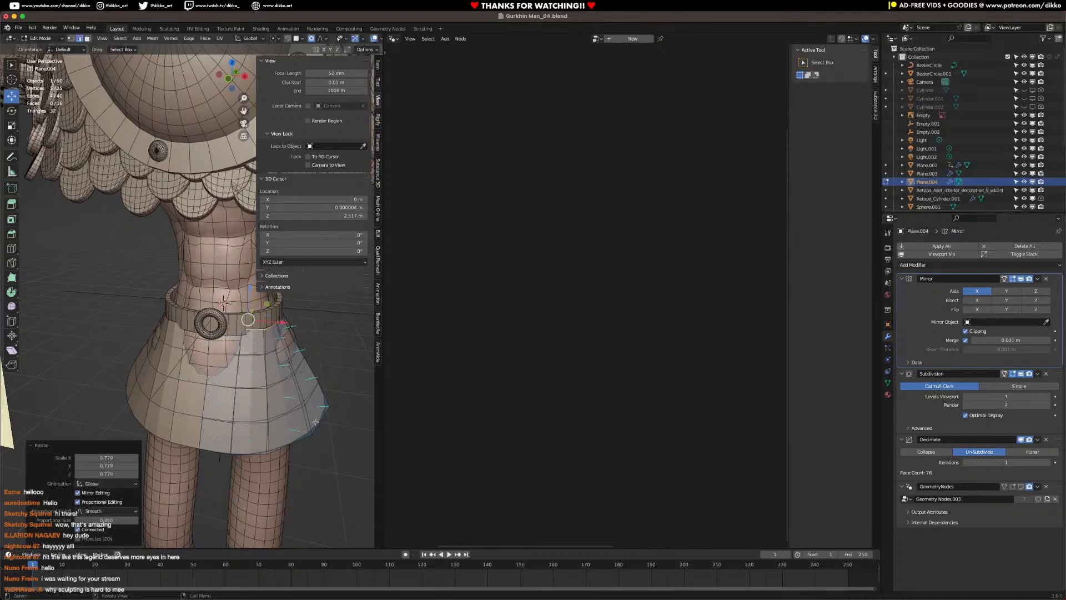
click(11, 306)
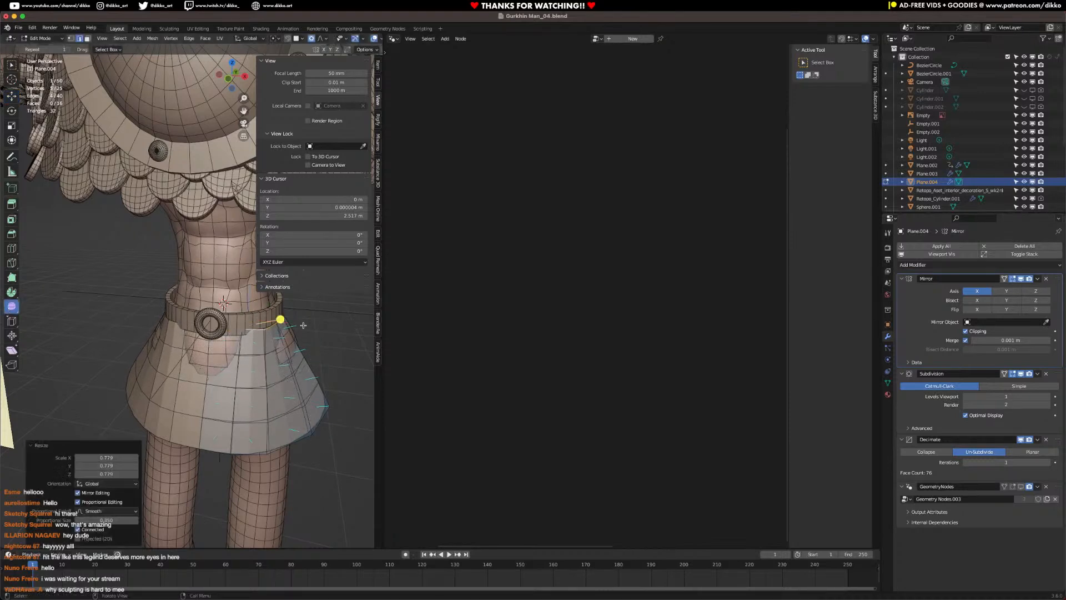
drag(270, 321, 309, 294)
Step: Switch to Sculpt Mode and push the skirt's front and side outward over the body with the Inflate/Deflate brush
click(39, 38)
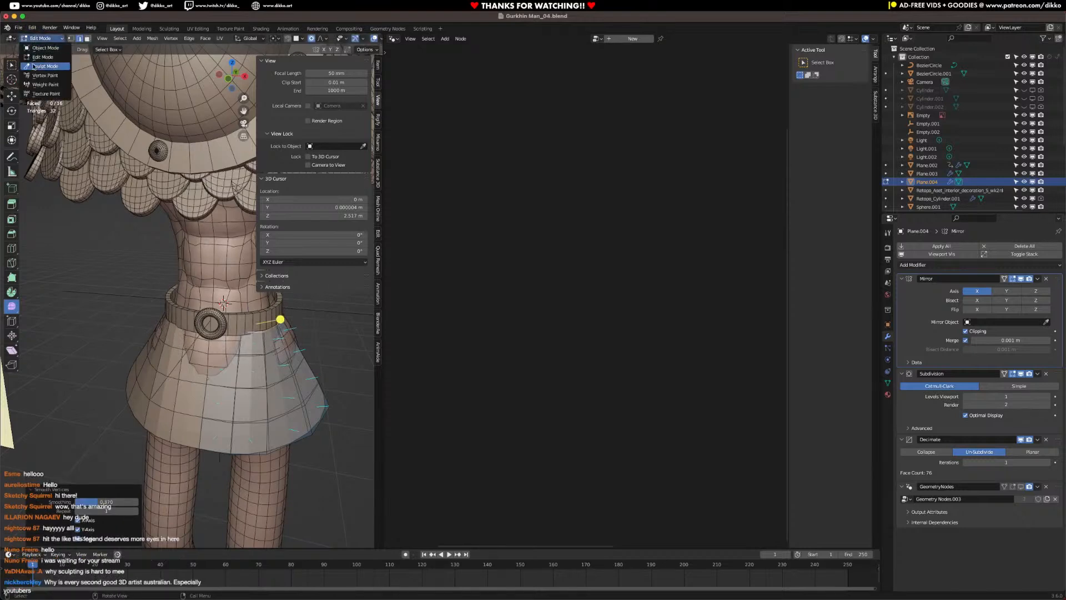
click(44, 66)
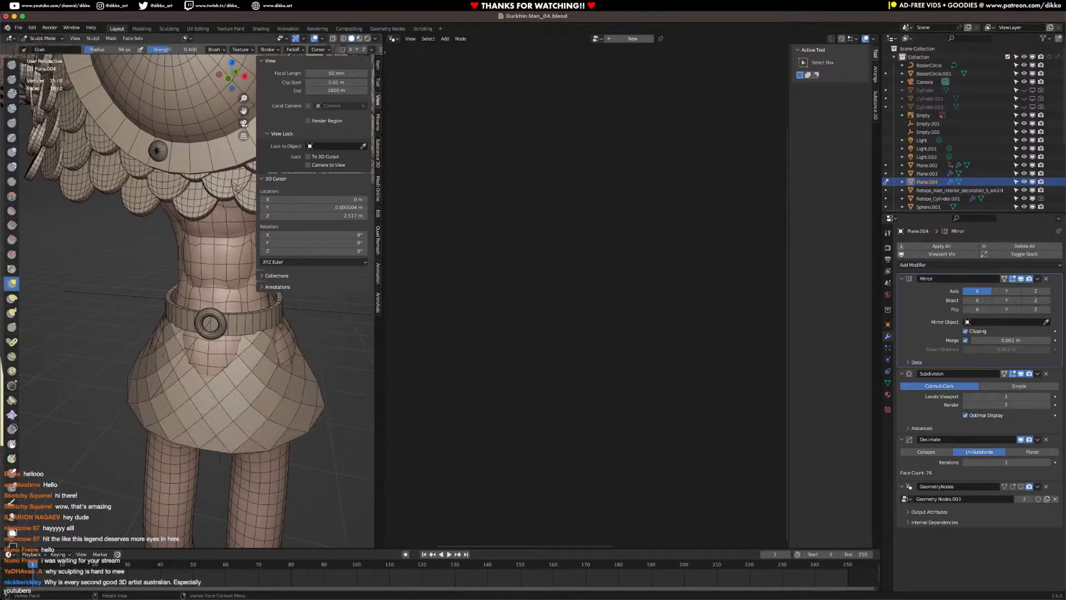
click(11, 151)
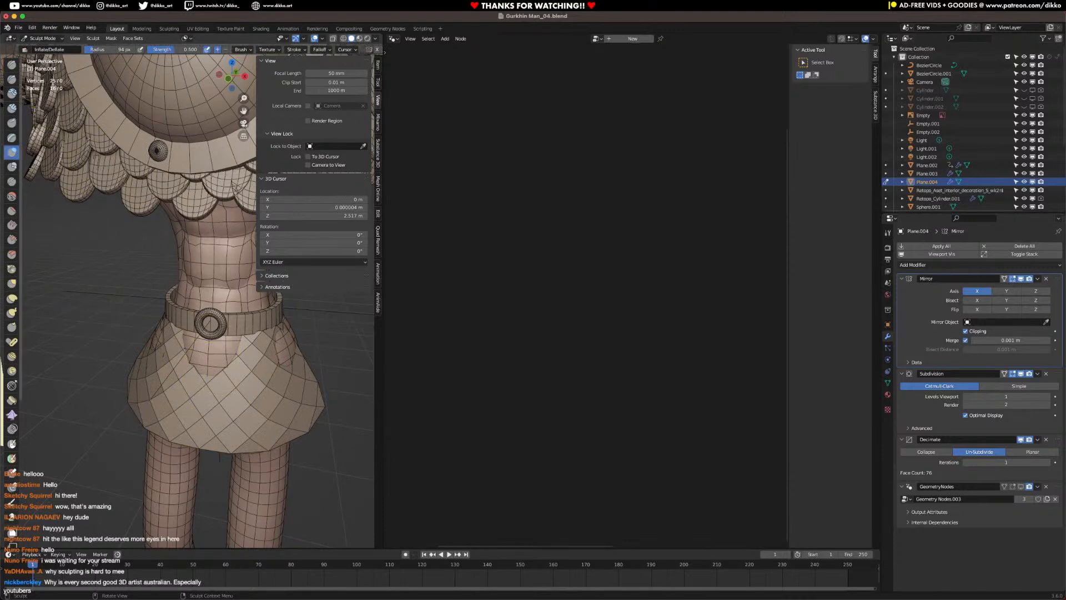
drag(214, 344, 226, 345)
middle_drag(226, 345, 201, 362)
drag(261, 381, 276, 378)
middle_drag(241, 388, 252, 389)
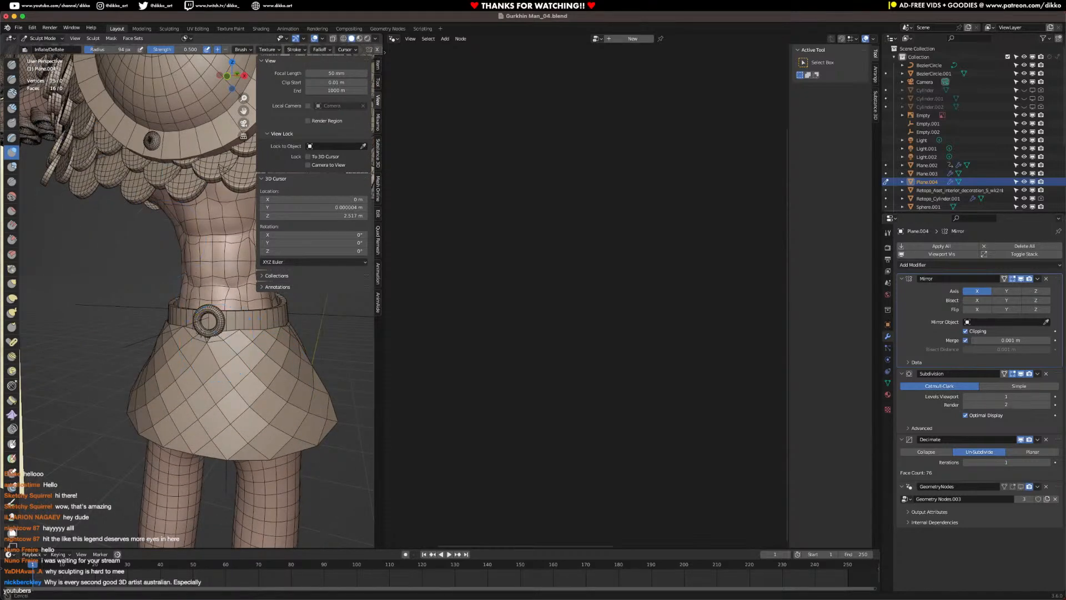
Step: Return to Edit Mode and move the top vertex by the belt ring along X onto the mirror seam
key(Tab)
key(1)
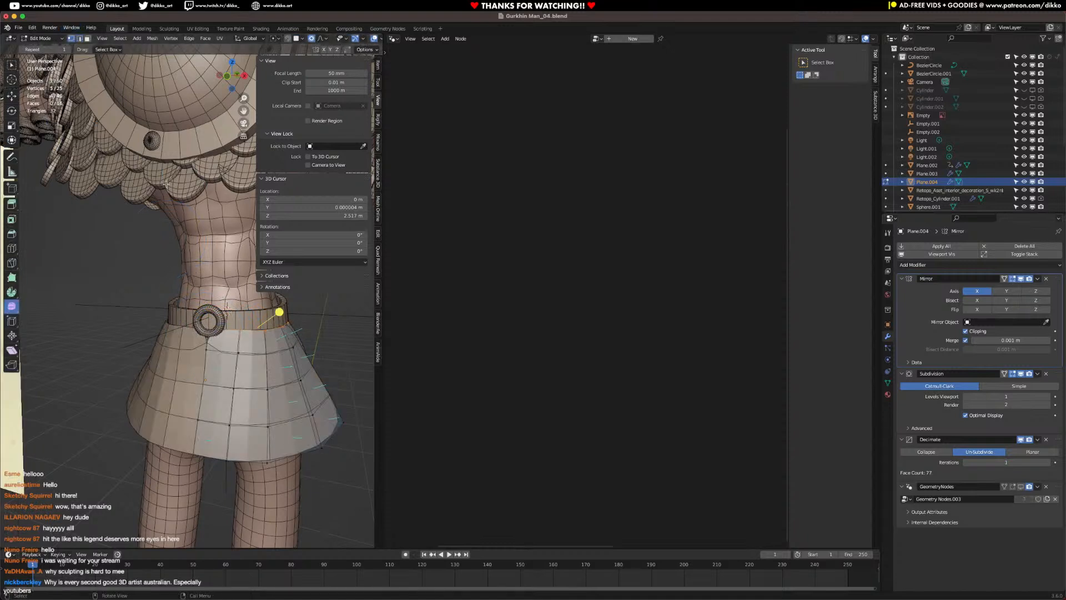
click(215, 333)
key(g)
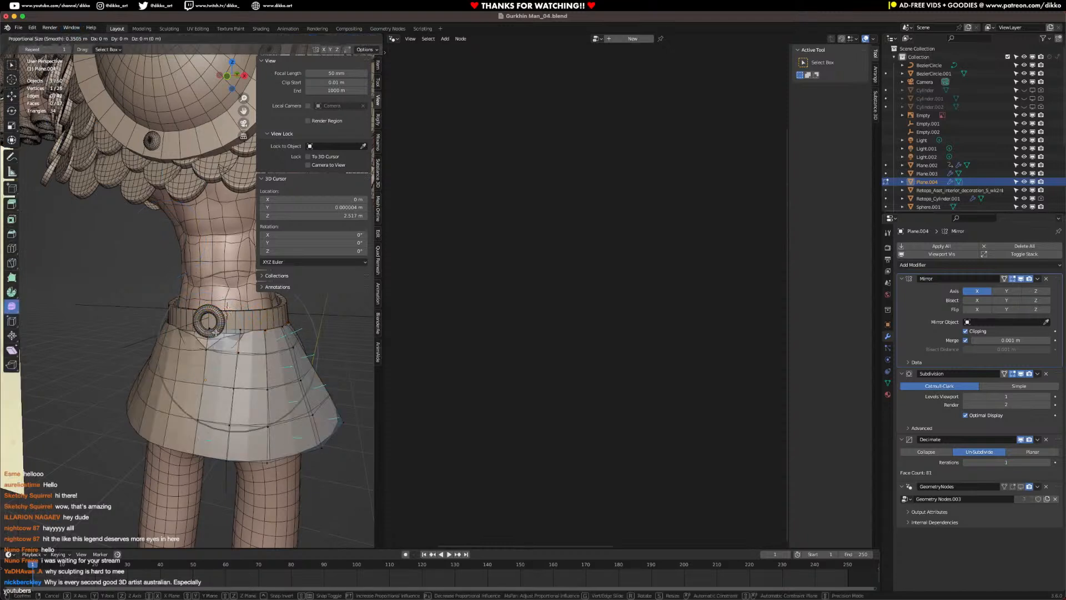
click(249, 346)
key(ctrl+z)
key(ctrl+z)
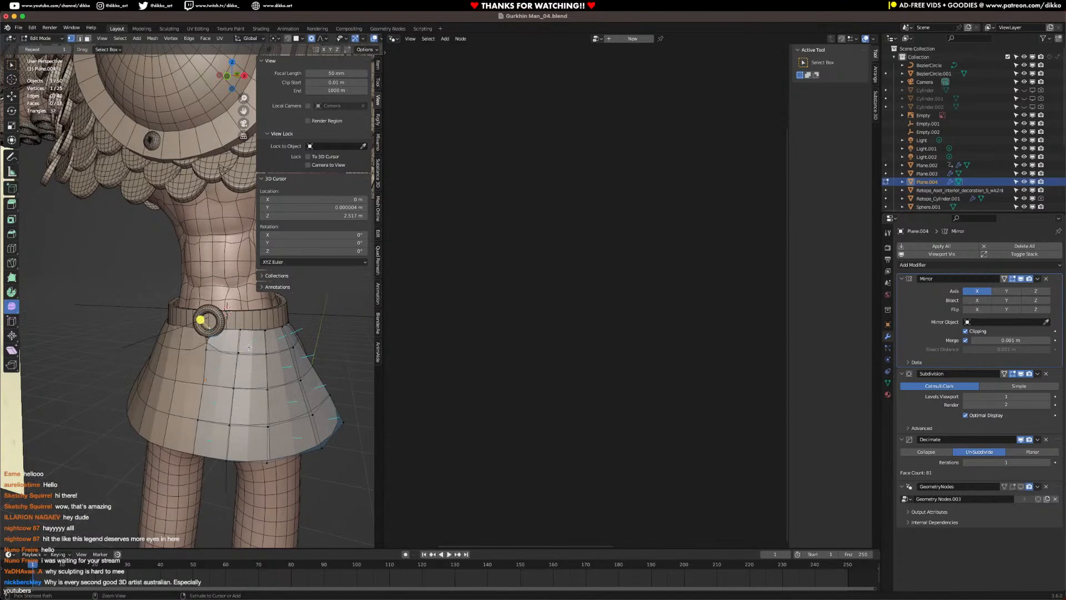
key(g)
key(x)
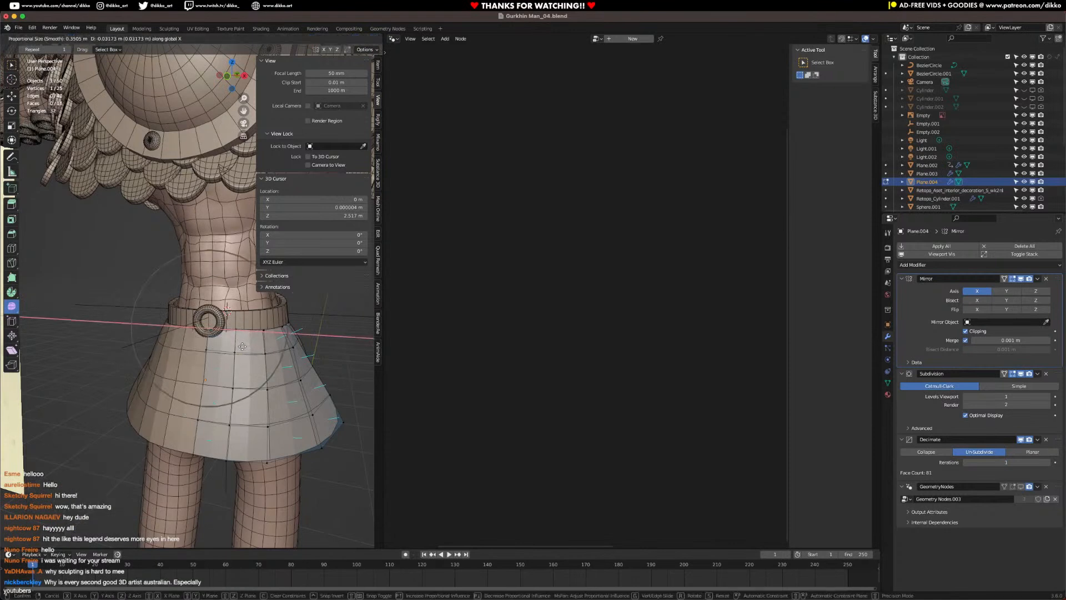
click(200, 319)
Step: Return to Object Mode, turn the GeometryNodes modifier back on in the viewport and inspect the scale skirt from several angles
click(46, 44)
click(45, 46)
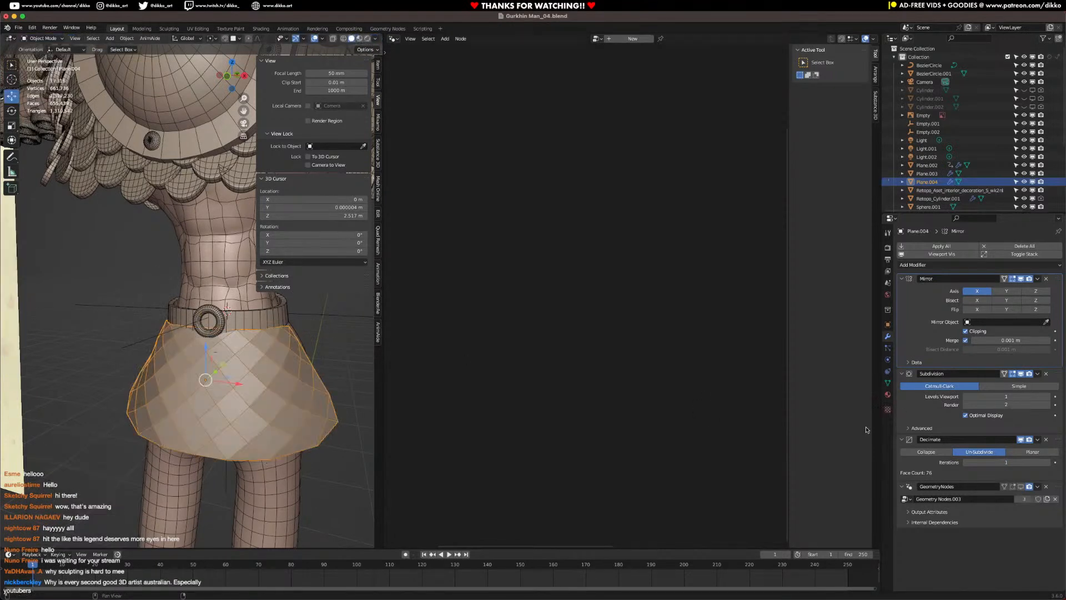
click(1021, 487)
scroll(223, 411, down, 2)
mouse_move(223, 411)
middle_down()
mouse_move(304, 416)
mouse_move(230, 421)
mouse_move(345, 407)
mouse_move(225, 414)
middle_up()
click(276, 419)
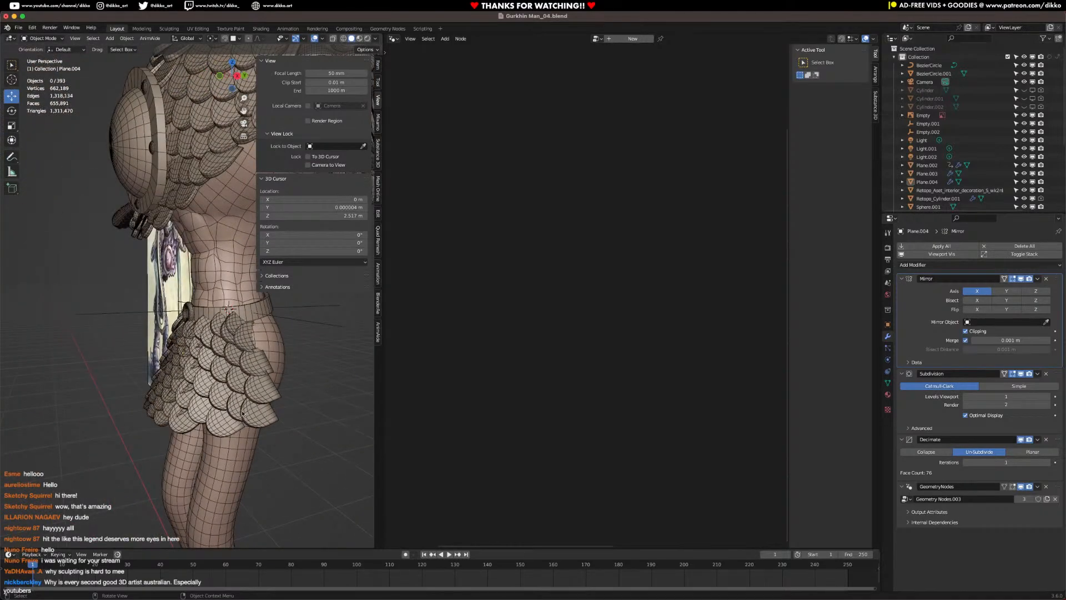
middle_drag(234, 391, 267, 393)
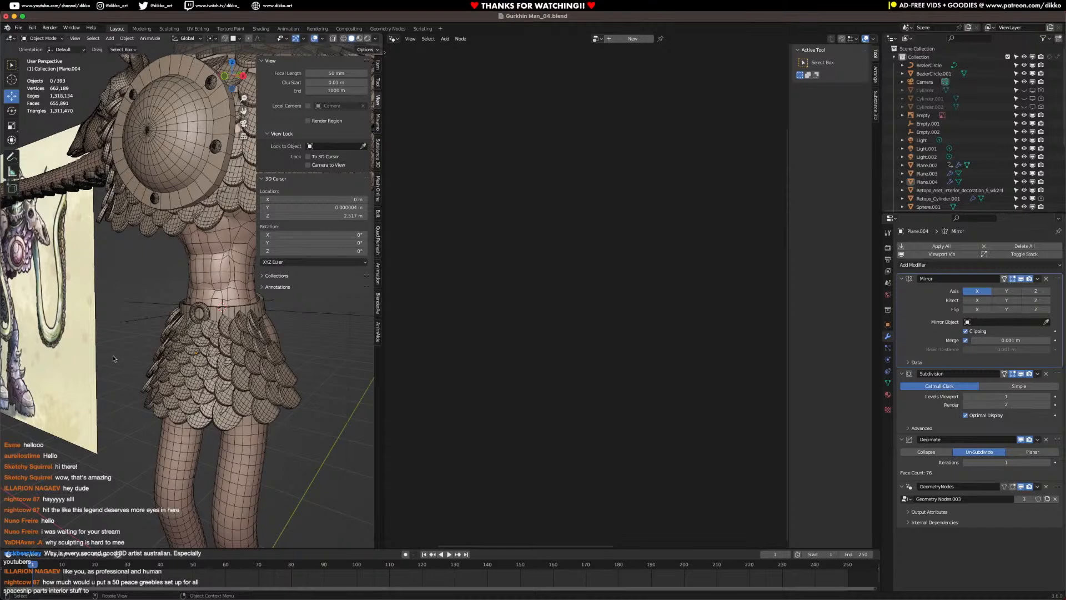
middle_drag(6, 176, 229, 359)
scroll(229, 359, up, 2)
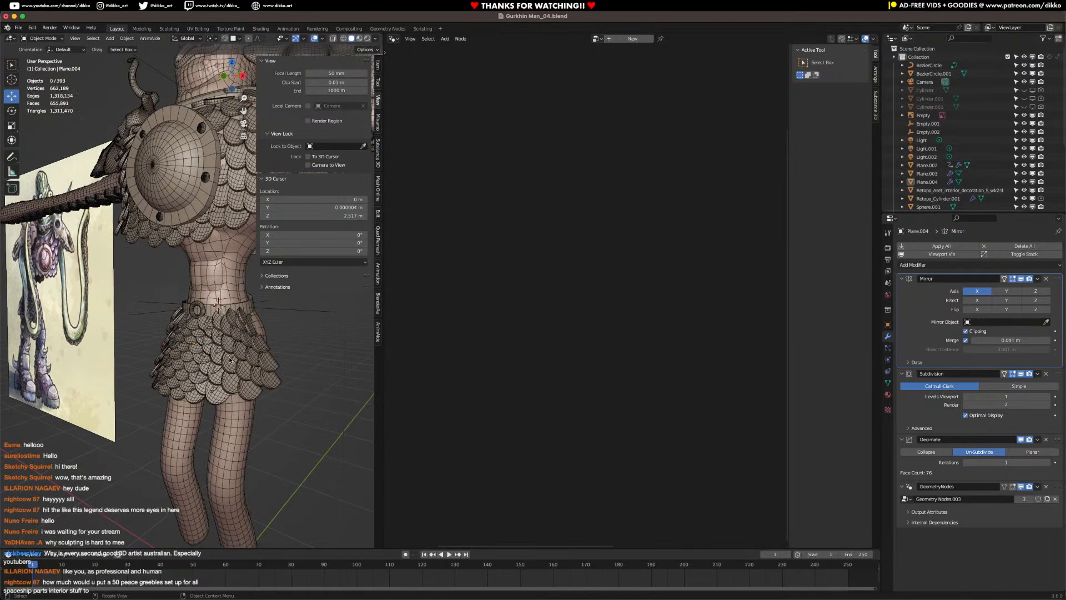
Step: In Edit Mode, select the eight faces on the outer half of the skirt base mesh and delete them, keeping the front panel
click(250, 391)
middle_drag(251, 391, 149, 98)
key(Tab)
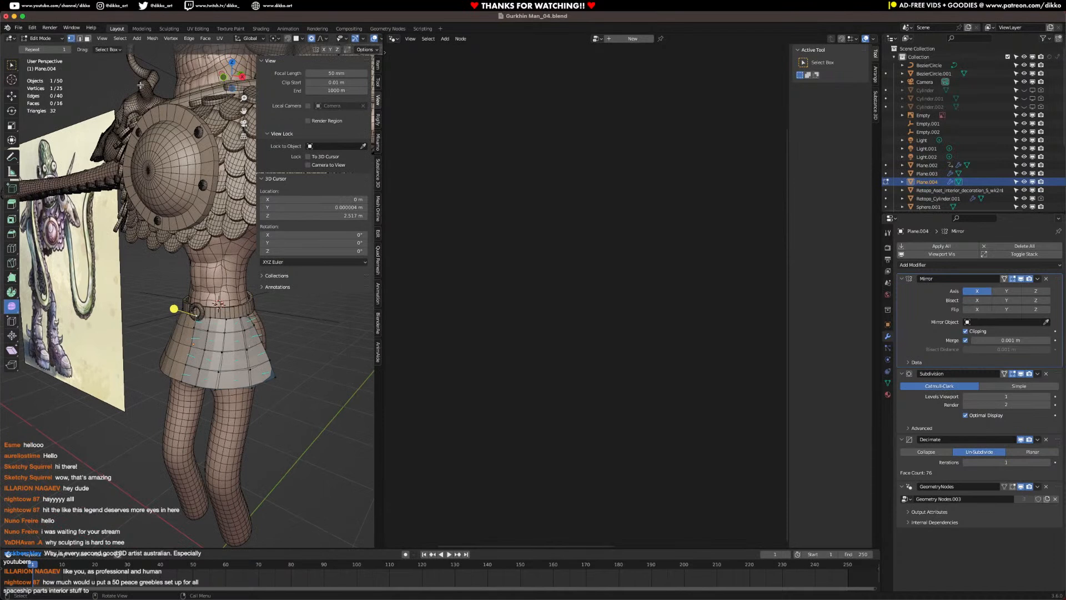
click(245, 325)
shift+click(246, 339)
shift+click(239, 379)
shift+click(246, 358)
shift+click(260, 373)
shift+click(255, 356)
shift+click(252, 341)
shift+click(249, 326)
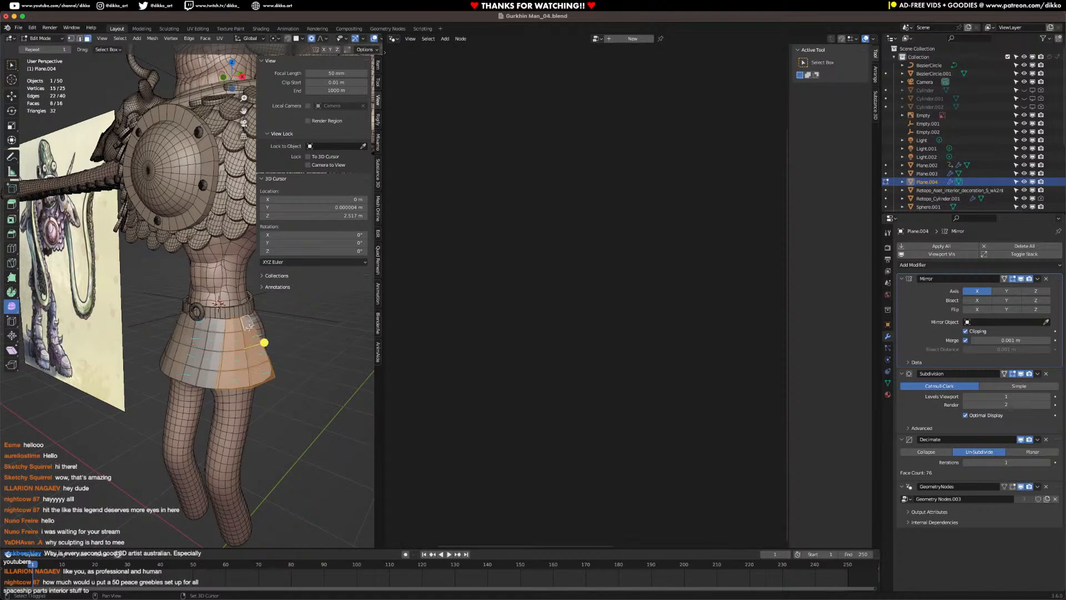
key(Tab)
middle_drag(264, 343, 243, 330)
Step: Raise the front panel's outer waist vertex about 0.017 m along Z with proportional editing, and check the scales in Object Mode
key(Tab)
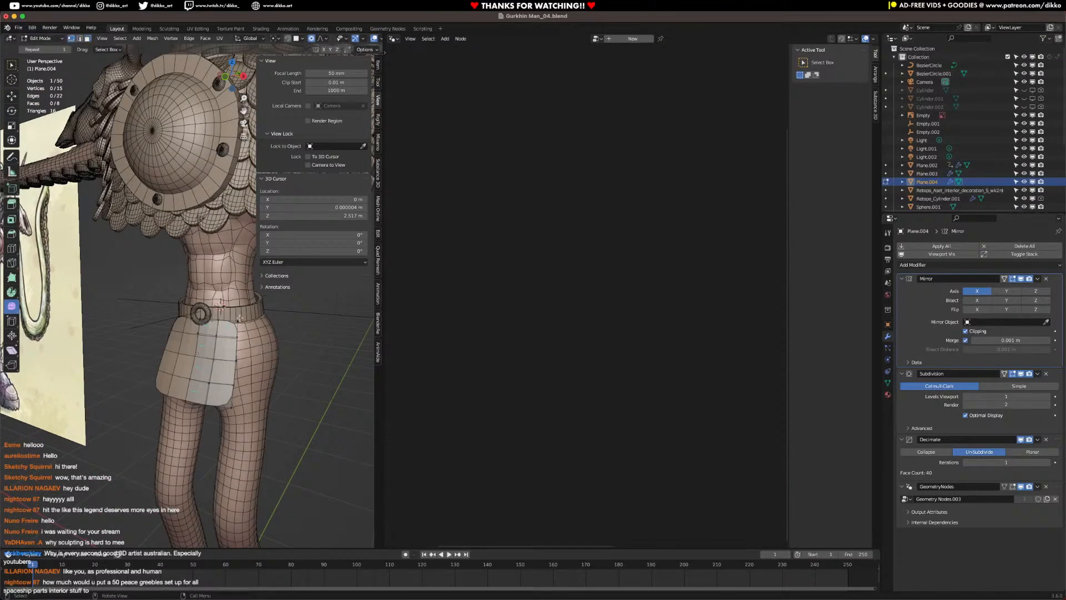
key(Tab)
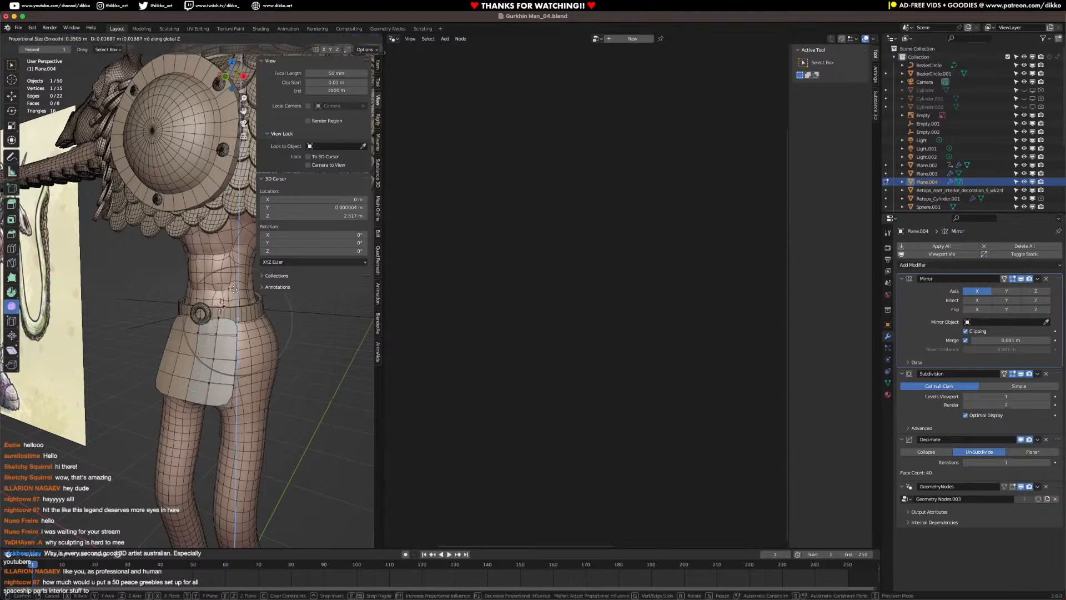
middle_drag(233, 292, 248, 354)
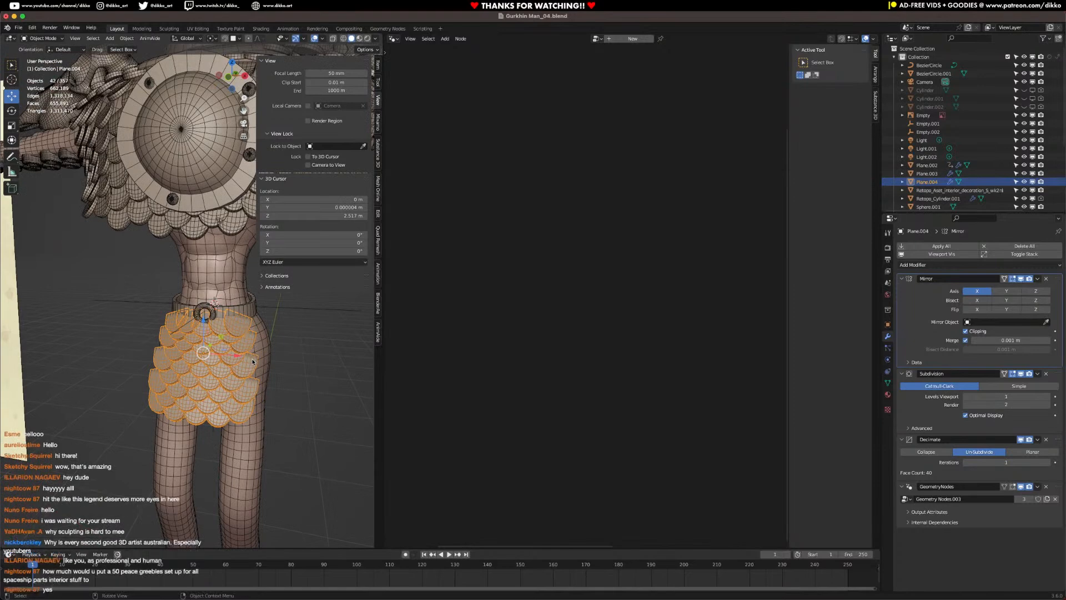
scroll(243, 350, down, 4)
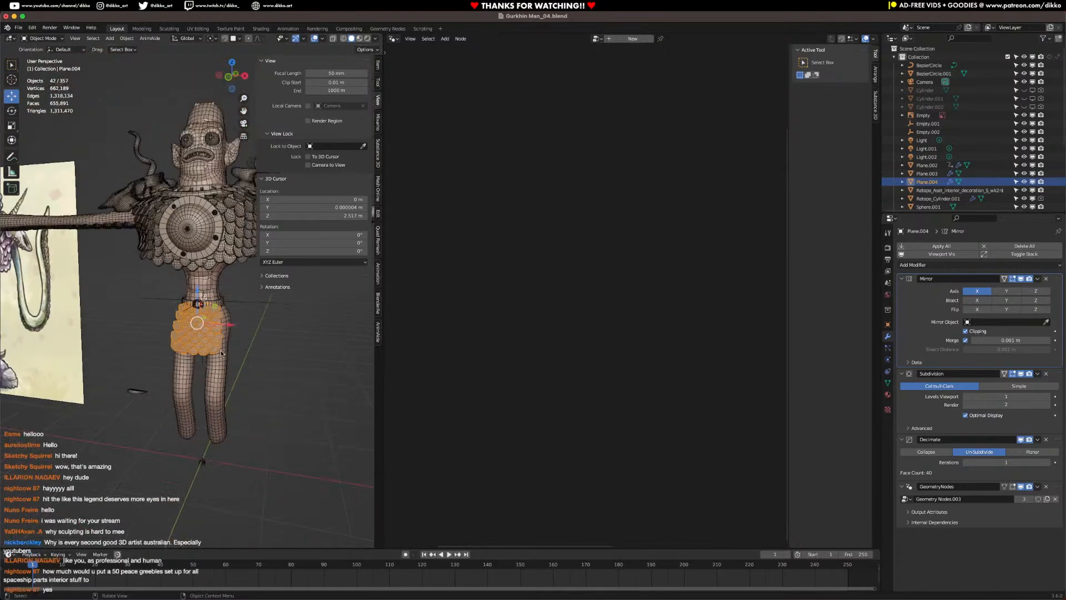
scroll(222, 348, up, 3)
middle_drag(222, 349, 268, 362)
Step: Lower the front panel's centre waist vertex behind the belt ring about 0.035 m along Z and shift it slightly along Y
key(Tab)
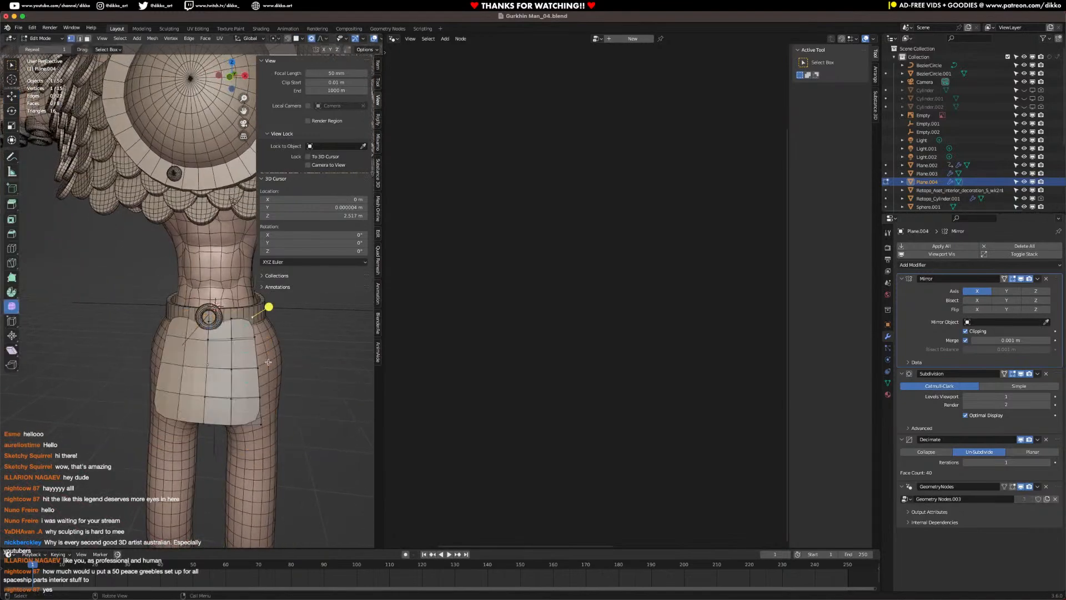
click(213, 321)
drag(209, 316, 214, 324)
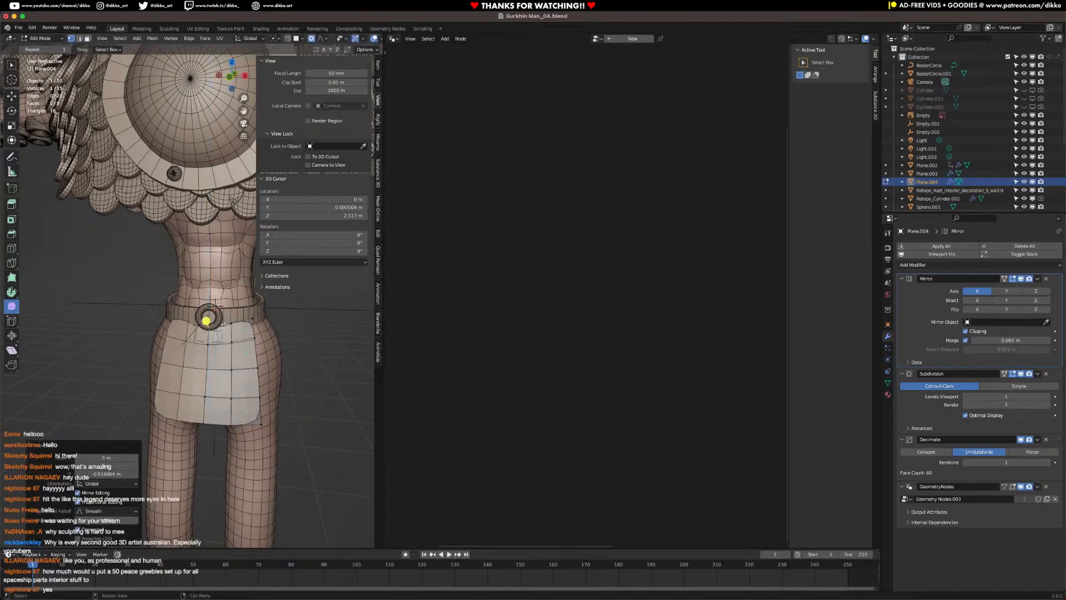
key(g)
key(y)
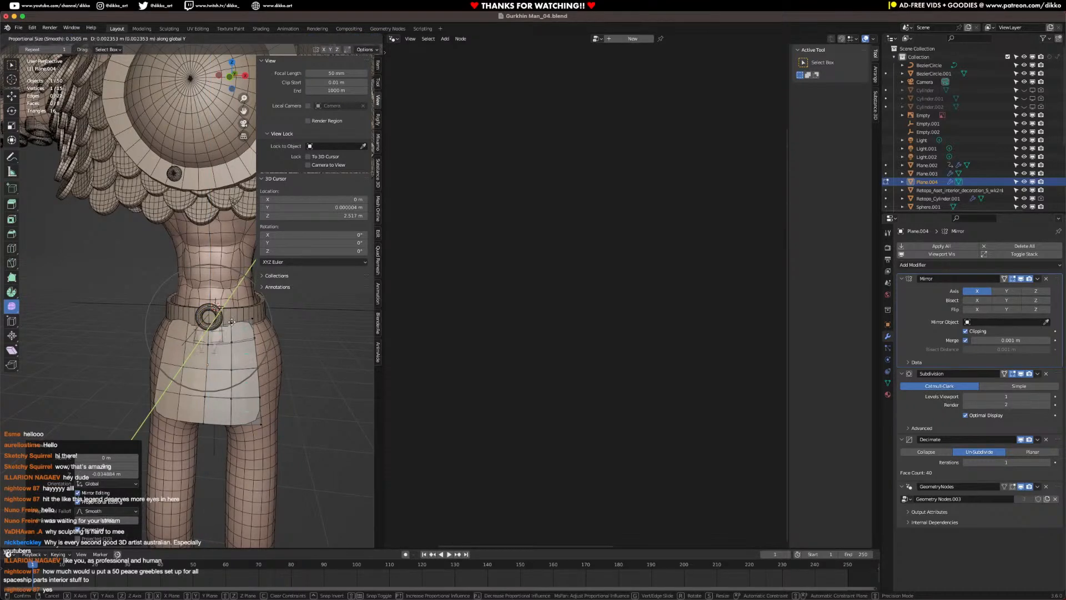
click(231, 322)
Step: Adjust the waist vertices beside the ring and at the outer corner along Z with a smaller falloff, and return to Object Mode
mouse_move(231, 322)
middle_down()
mouse_move(186, 321)
mouse_move(217, 331)
middle_up()
key(g)
key(z)
scroll(222, 331, up, 4)
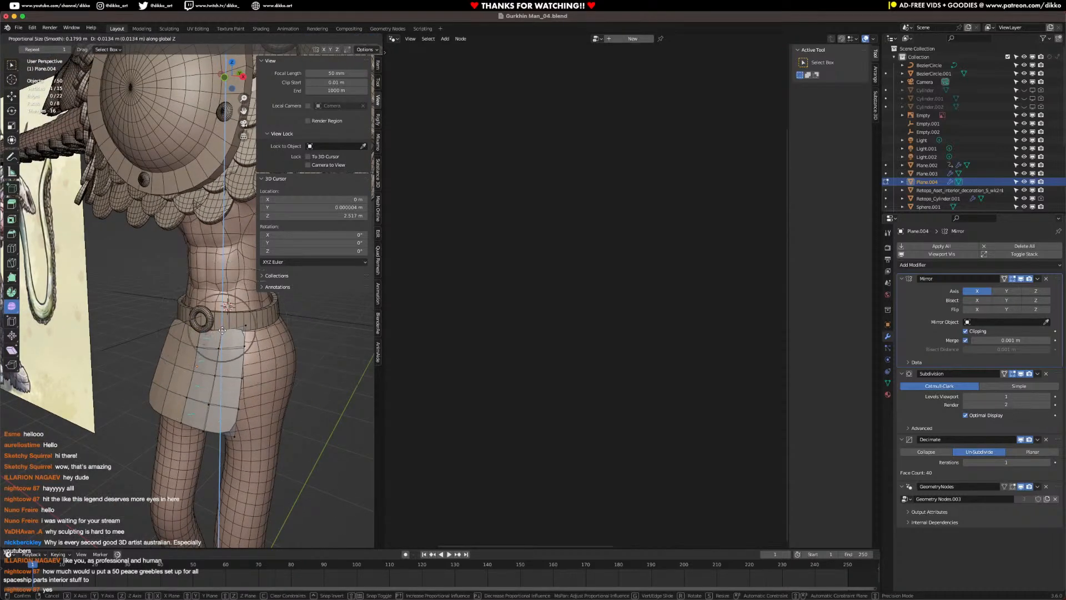
click(223, 330)
click(244, 328)
key(g)
key(z)
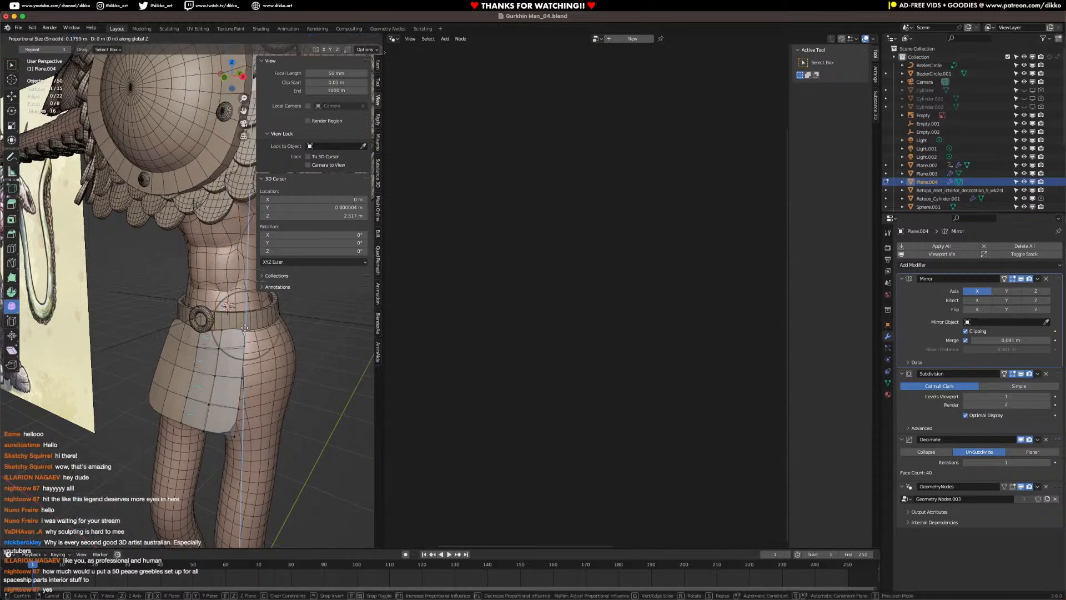
click(242, 320)
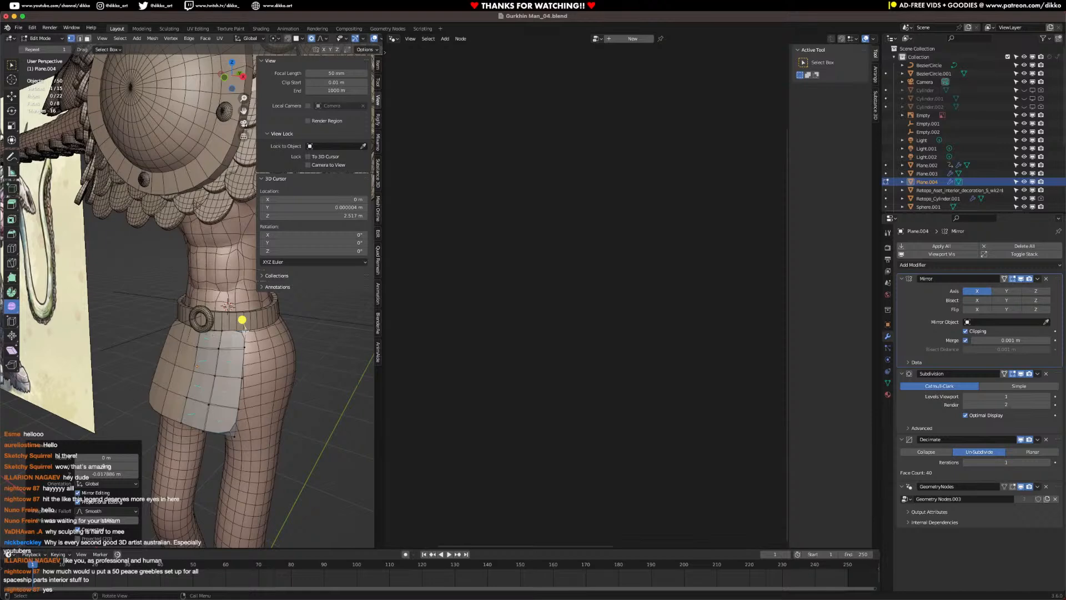
key(Tab)
middle_drag(244, 330, 250, 371)
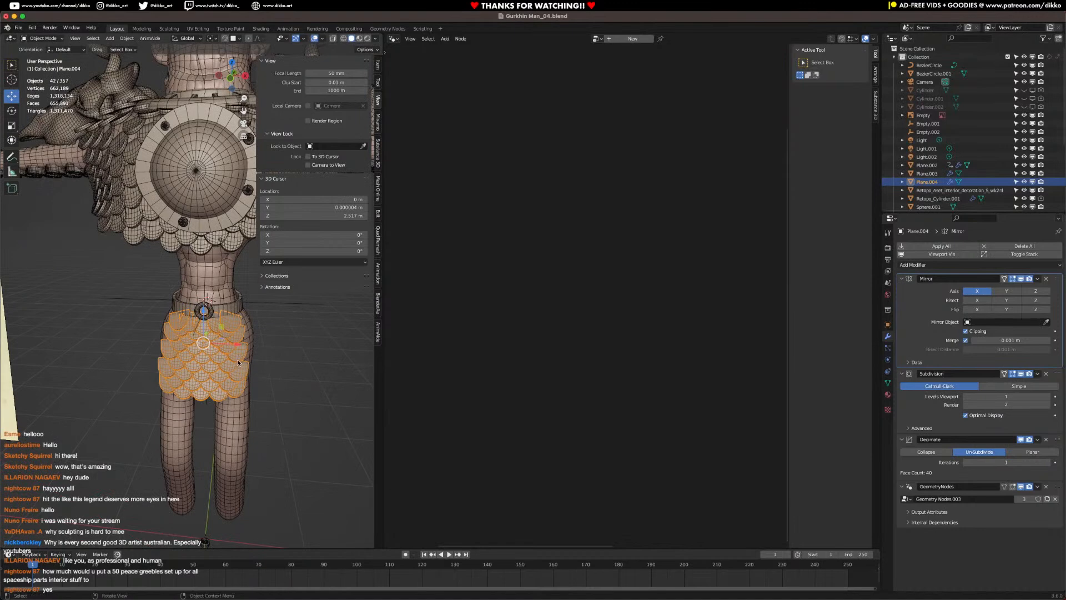
Step: Duplicate the front scale panel, move the copy about 0.5 m along X and rotate it around Z
key(shift+d)
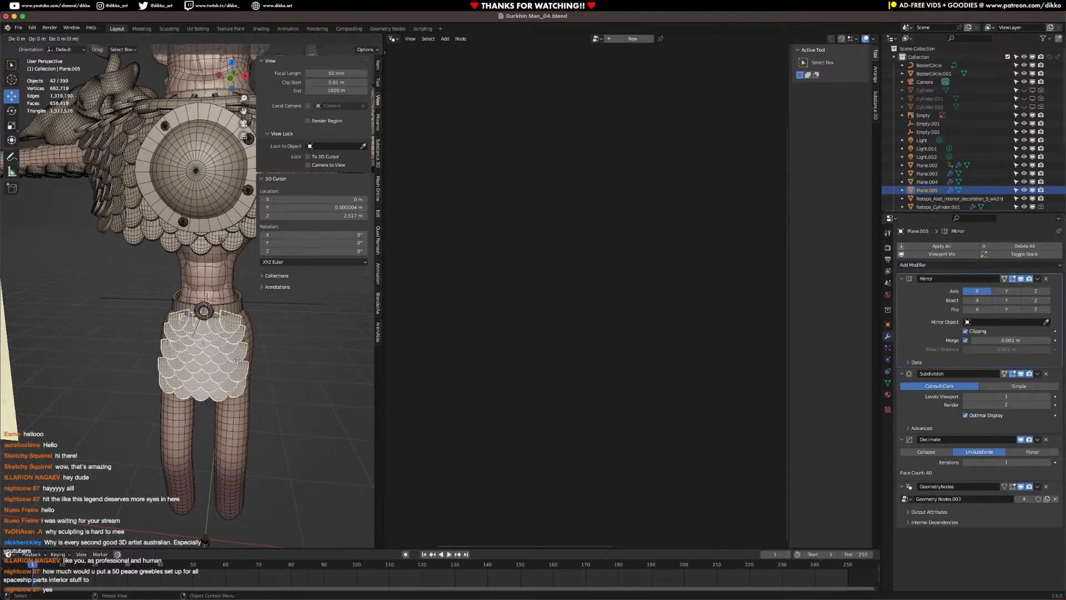
key(x)
click(304, 366)
key(r)
key(z)
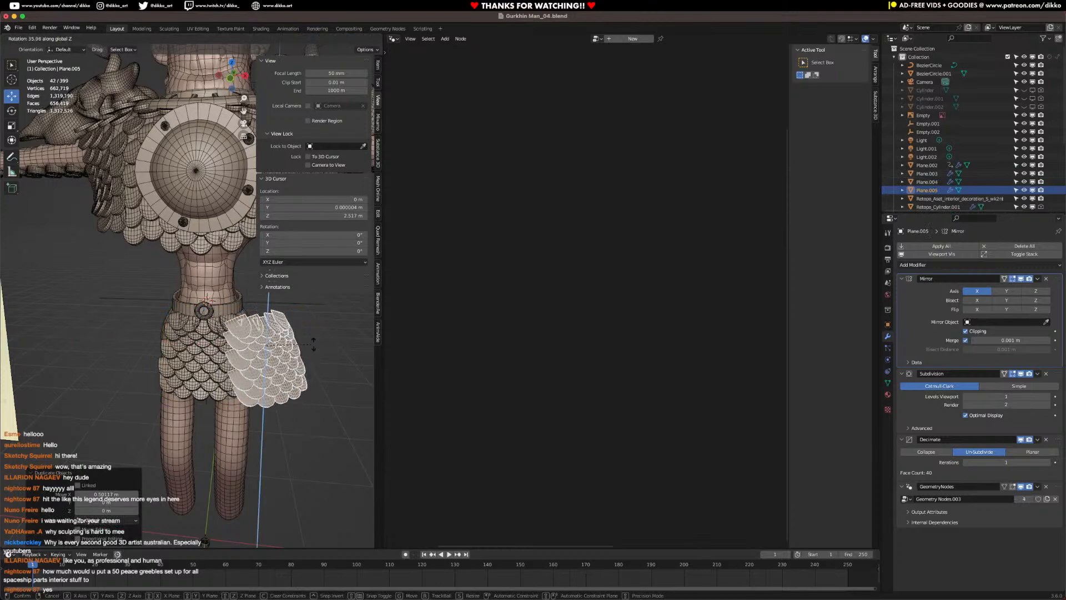
click(304, 321)
Step: Move the duplicated scale panel against the side of the hip and rotate it around Z to face outward
middle_drag(304, 321, 197, 340)
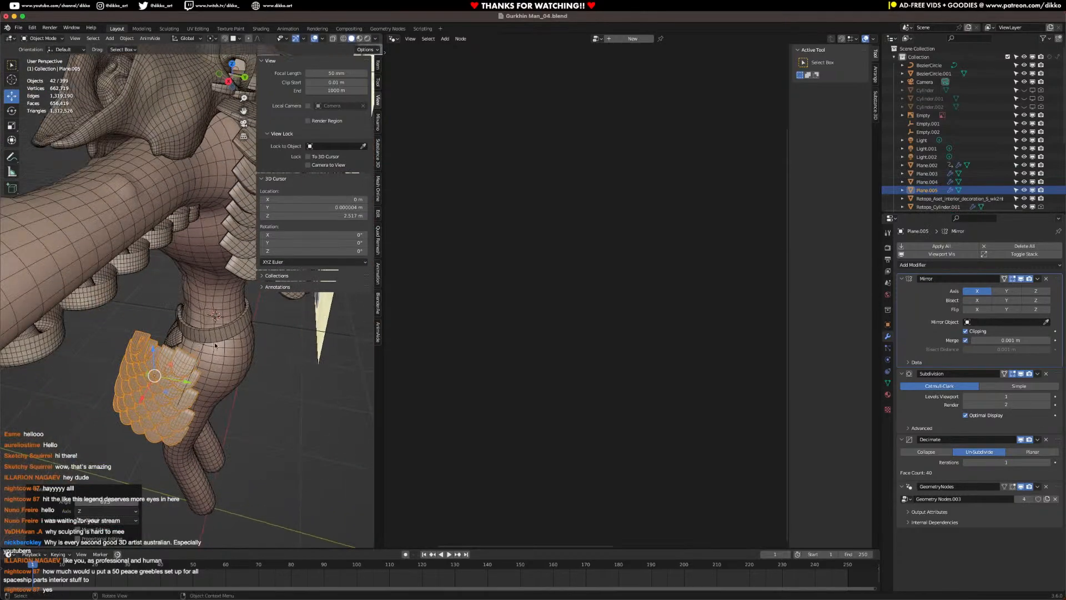
key(g)
click(261, 337)
middle_drag(261, 336, 315, 326)
key(r)
key(z)
click(316, 327)
Step: Narrow the side scale panel along its local X axis to about 0.81 and apply its scale
middle_drag(228, 354, 286, 377)
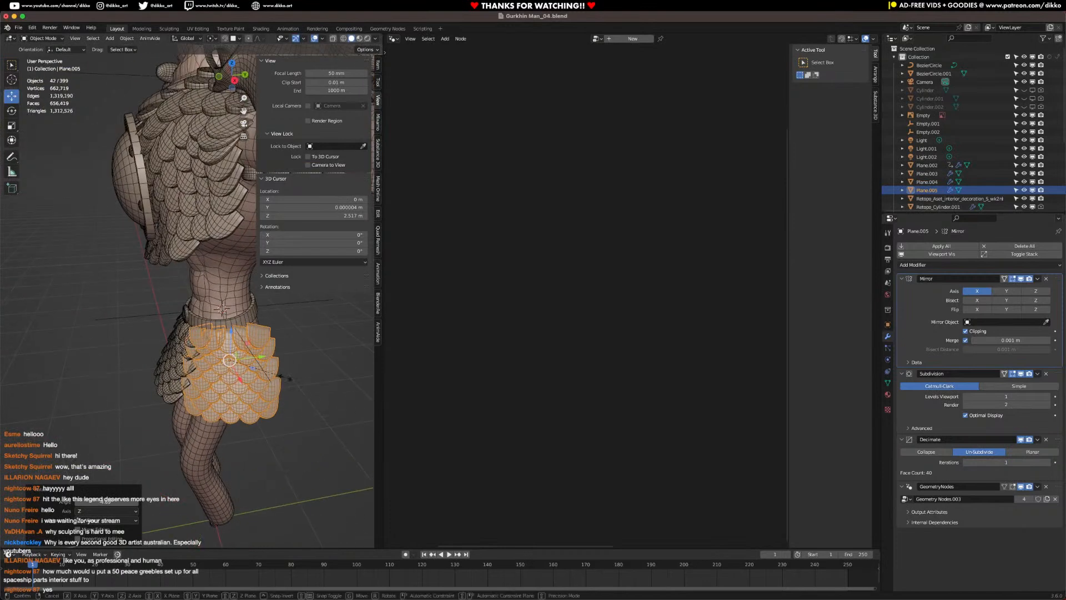
key(s)
key(x)
key(x)
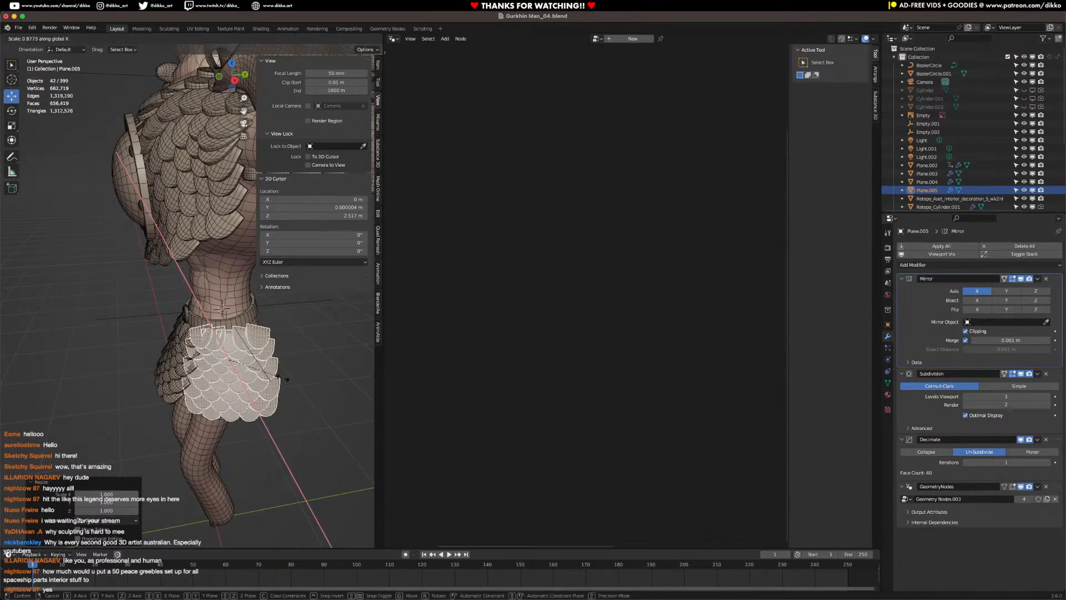
click(280, 380)
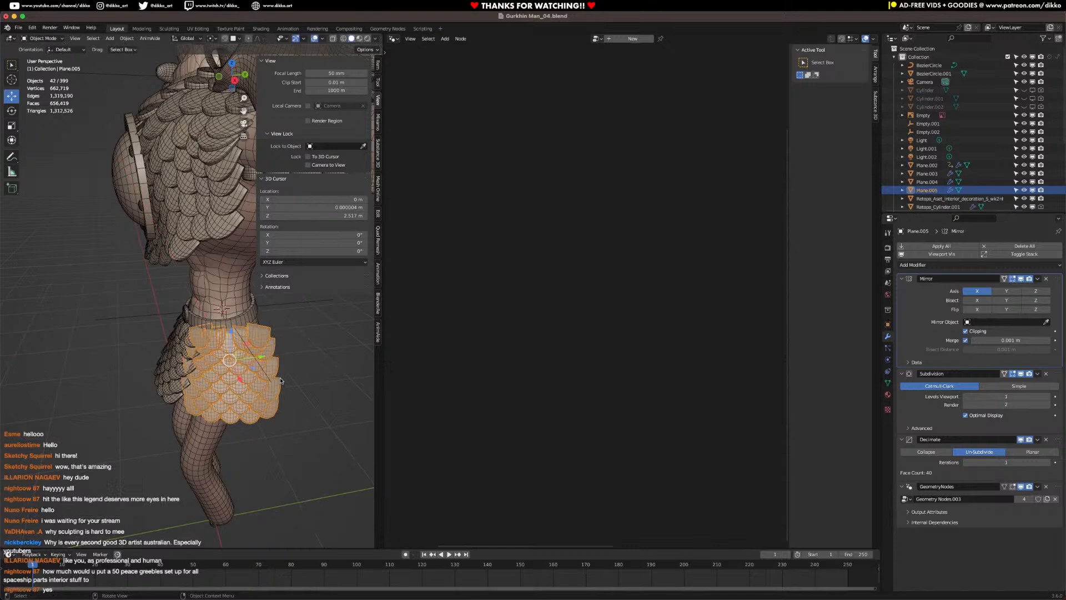
key(s)
key(x)
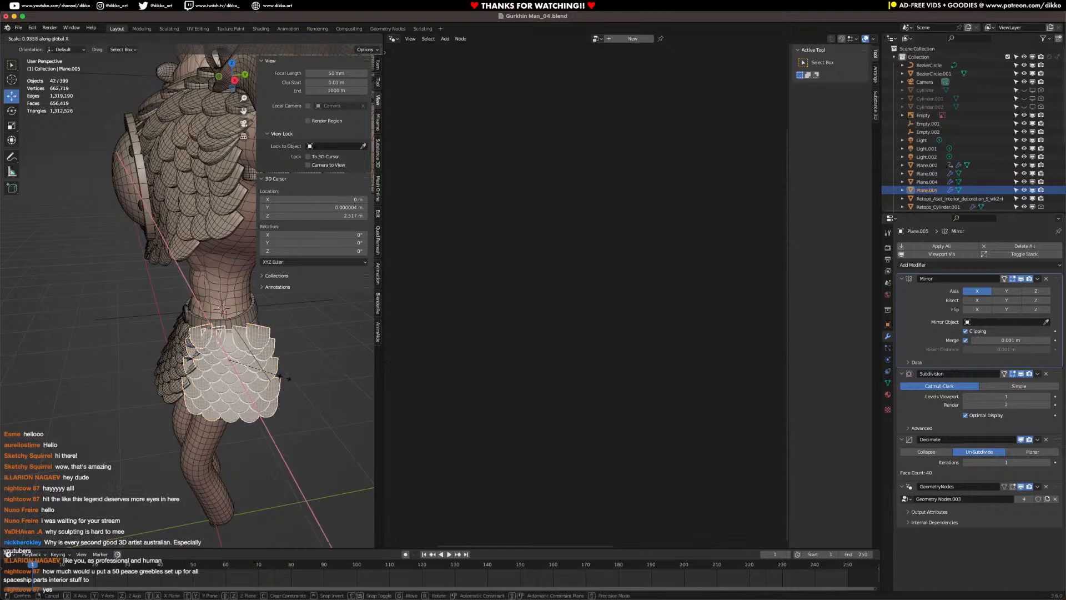
click(277, 377)
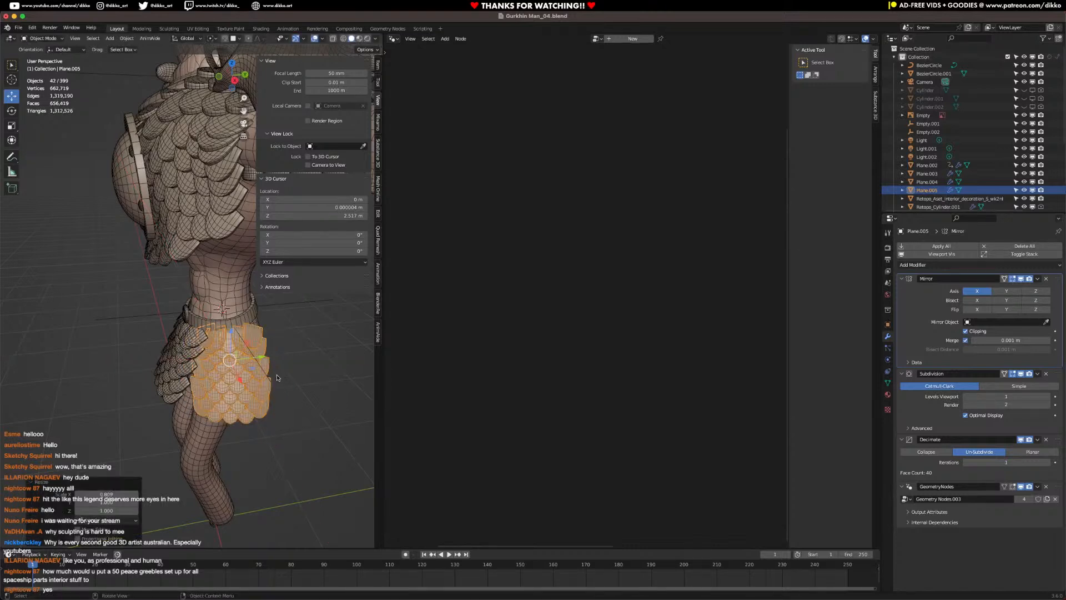
key(ctrl+a)
click(277, 378)
Step: Tilt the side scale panel to flare outward and move it in against the hip below the belt
middle_drag(277, 377, 360, 417)
key(r)
click(297, 400)
scroll(305, 381, up, 4)
key(g)
click(268, 397)
key(r)
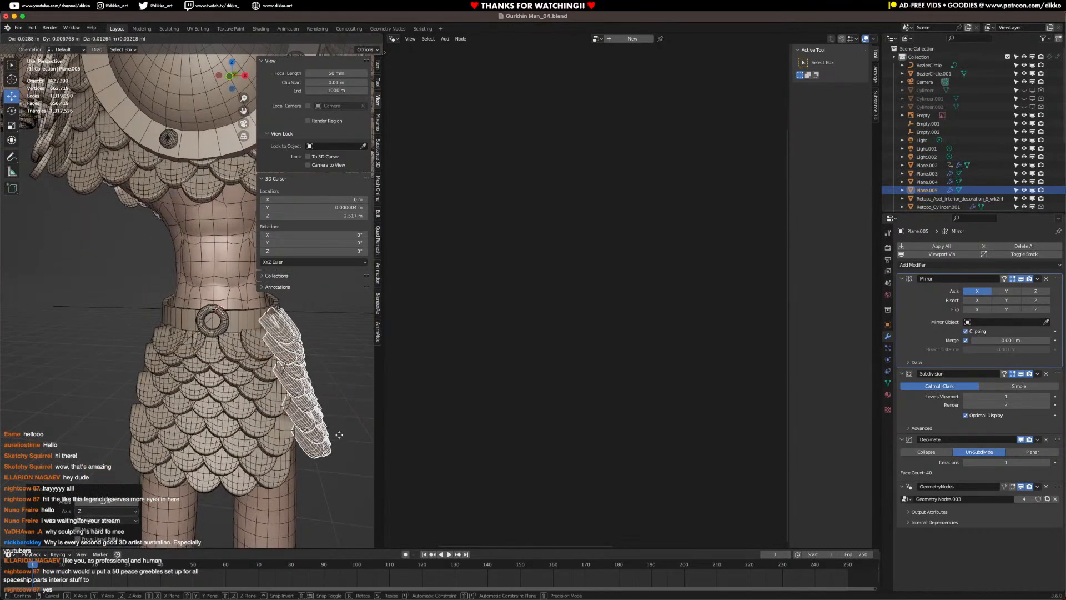
click(339, 435)
Step: Nudge the side scale panel into place beside the front panel and adjust its overall scale
key(g)
click(344, 436)
click(348, 453)
middle_drag(348, 453, 297, 402)
click(300, 405)
key(g)
click(302, 408)
key(s)
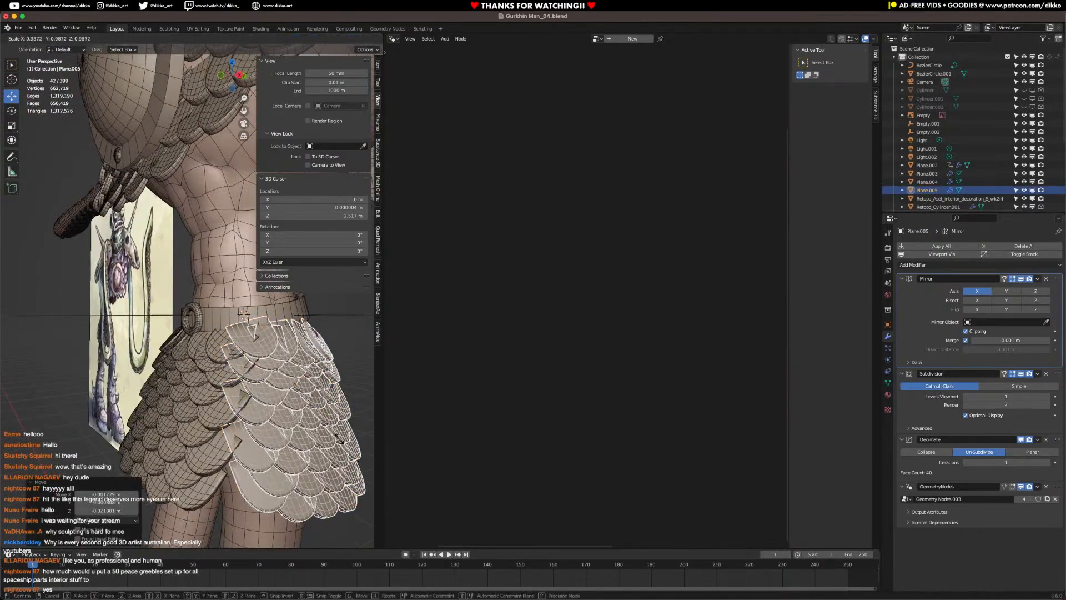
click(338, 434)
Step: Fine-tune the side panel's rotation and position so its scales overlap the front panel's edge
middle_drag(338, 434, 360, 415)
key(r)
click(313, 416)
key(g)
click(300, 408)
click(348, 466)
middle_drag(284, 482, 249, 434)
click(272, 356)
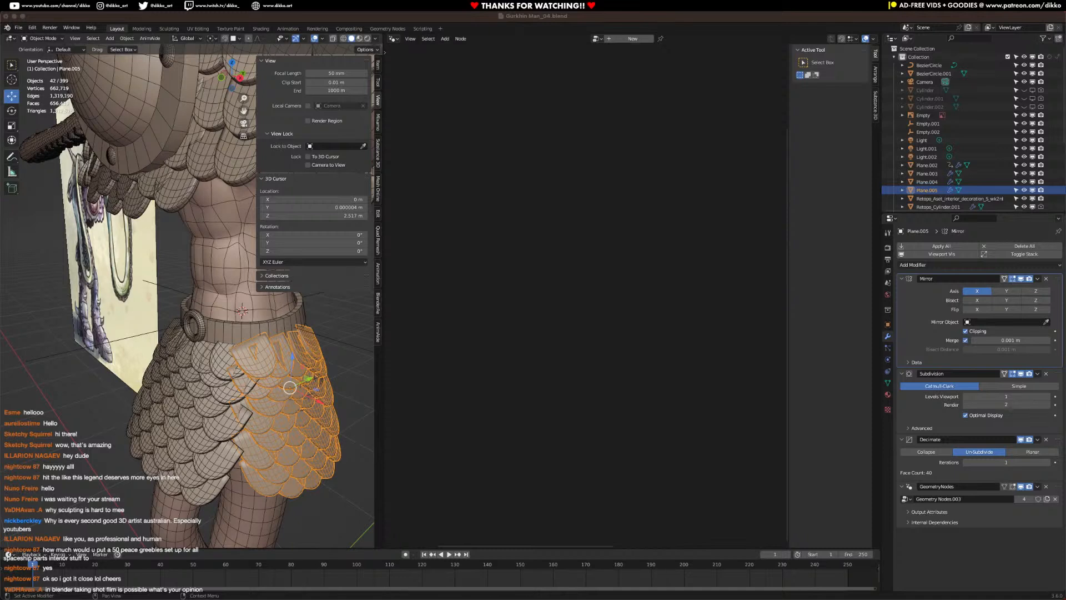
middle_drag(228, 427, 252, 430)
click(258, 396)
click(288, 387)
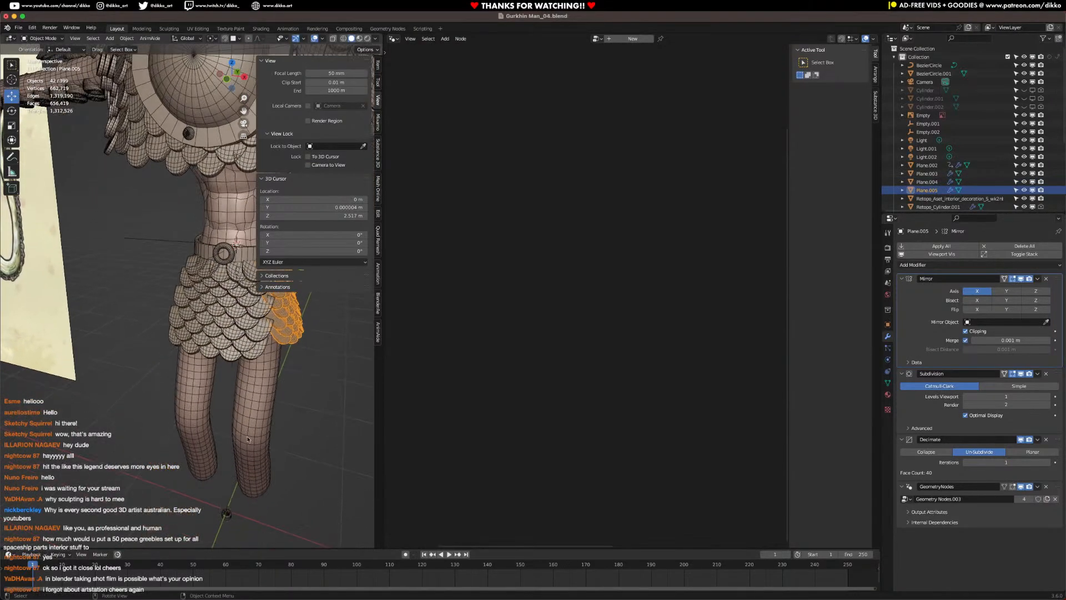
Step: Add a Plain Axes empty and clear its location to place it at the world origin
key(shift+a)
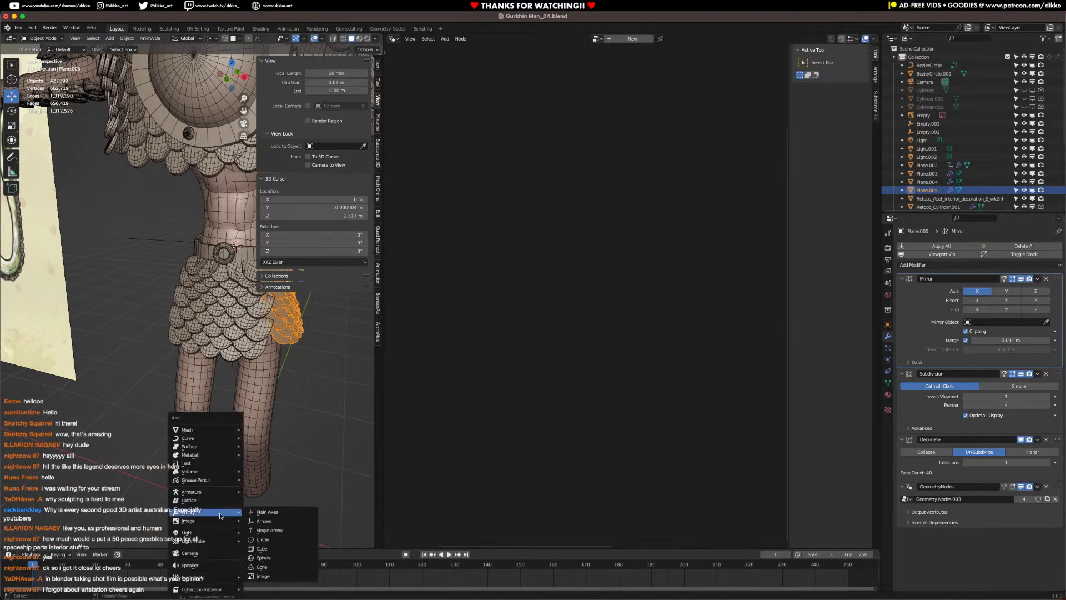
click(261, 515)
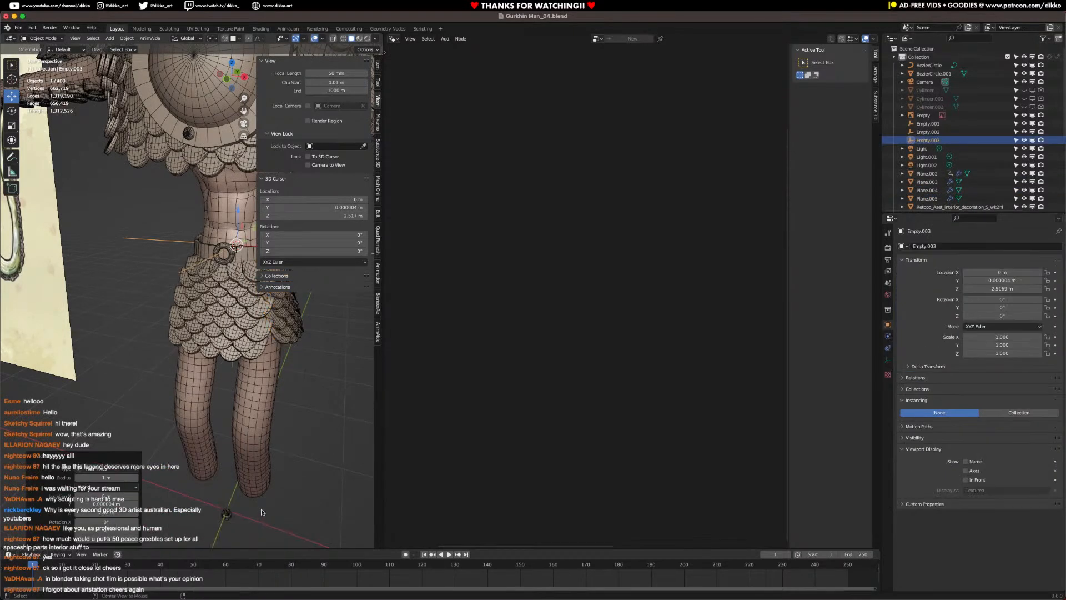
key(alt+g)
Step: Try to mirror the side scale panel with a second Mirror modifier that uses Empty.003 as the mirror object
click(294, 337)
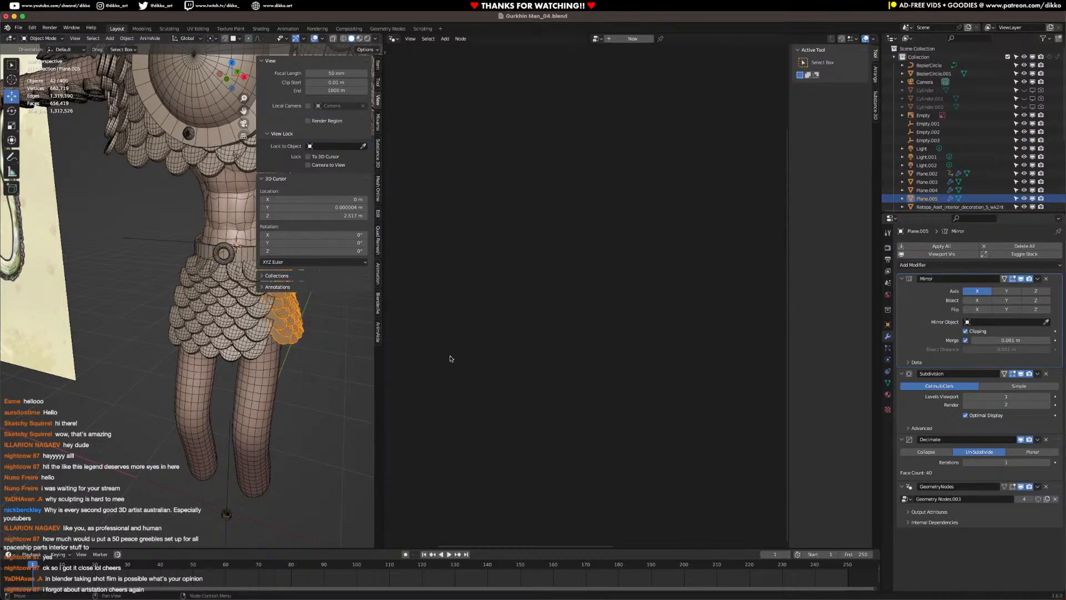
click(969, 266)
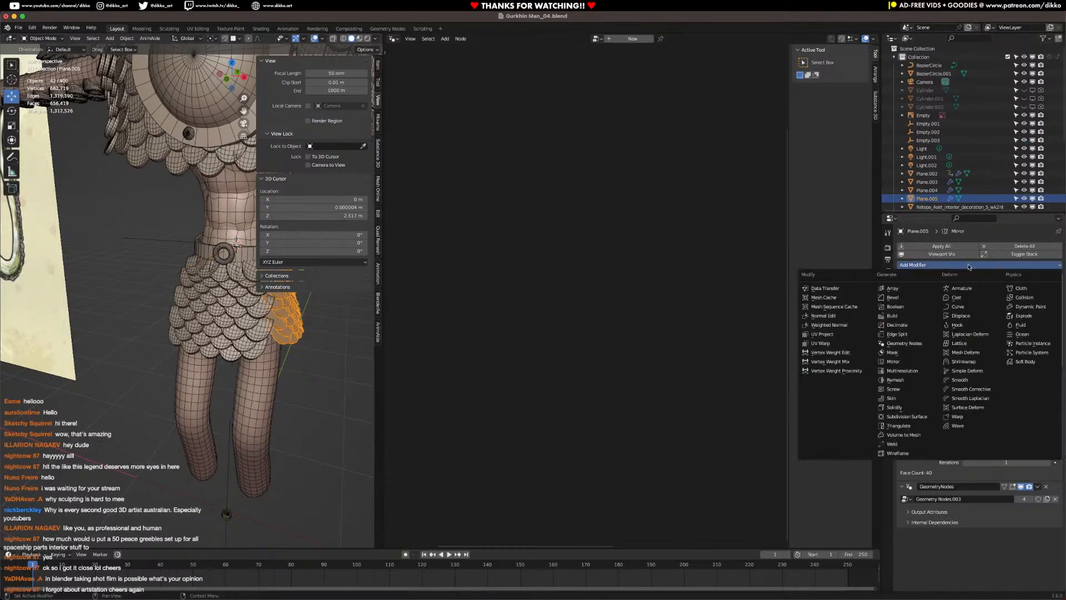
click(910, 362)
scroll(998, 526, down, 2)
click(1049, 547)
click(229, 540)
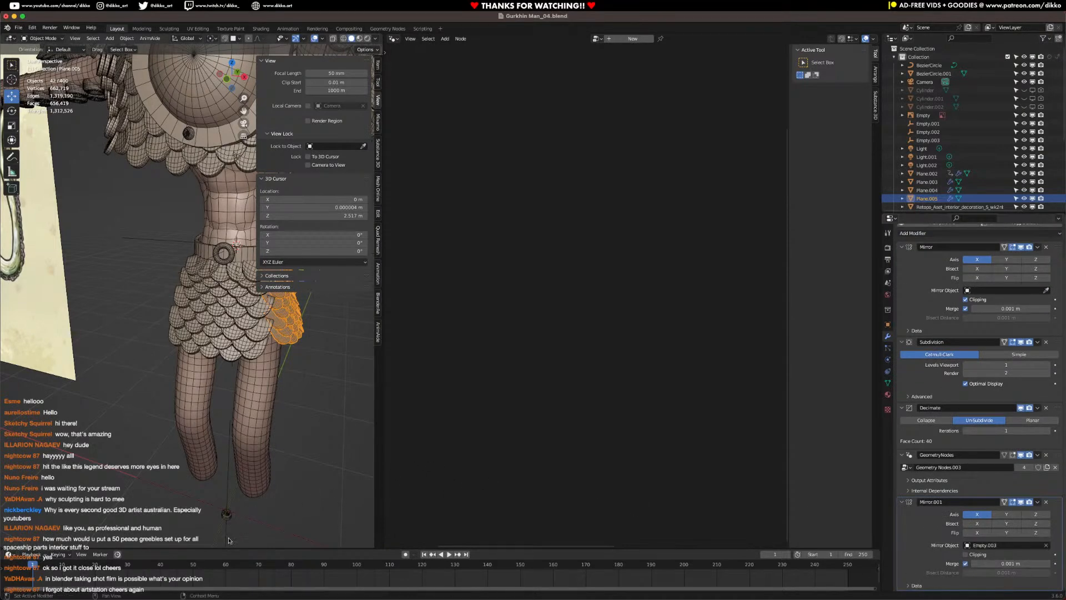
middle_drag(230, 540, 236, 454)
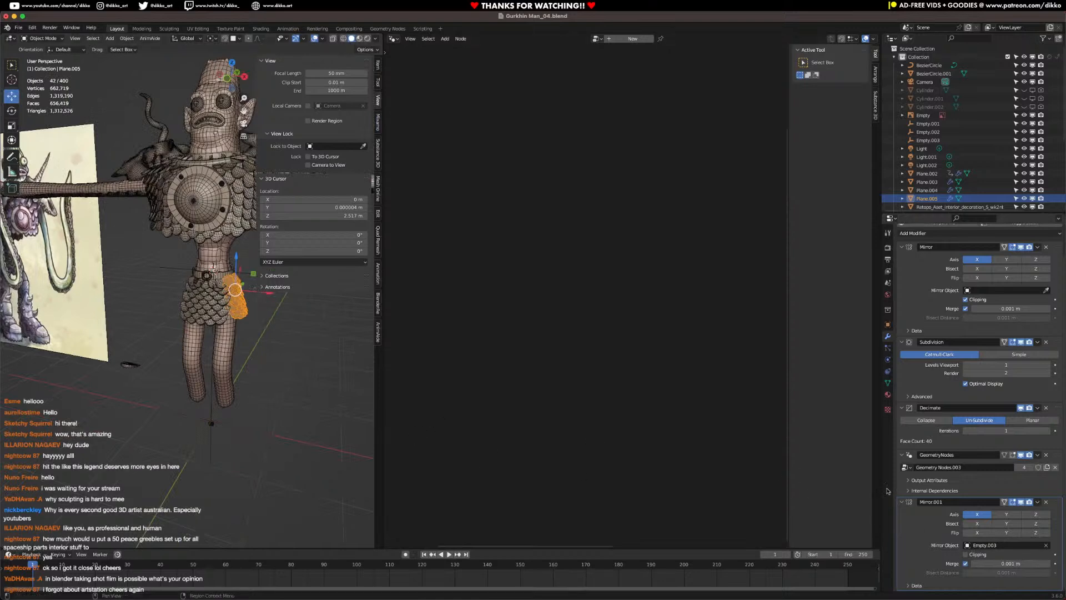
Step: Try the other axes of the side panel's second Mirror modifier and remove the modifier
click(1005, 517)
click(1028, 516)
click(979, 516)
click(1046, 502)
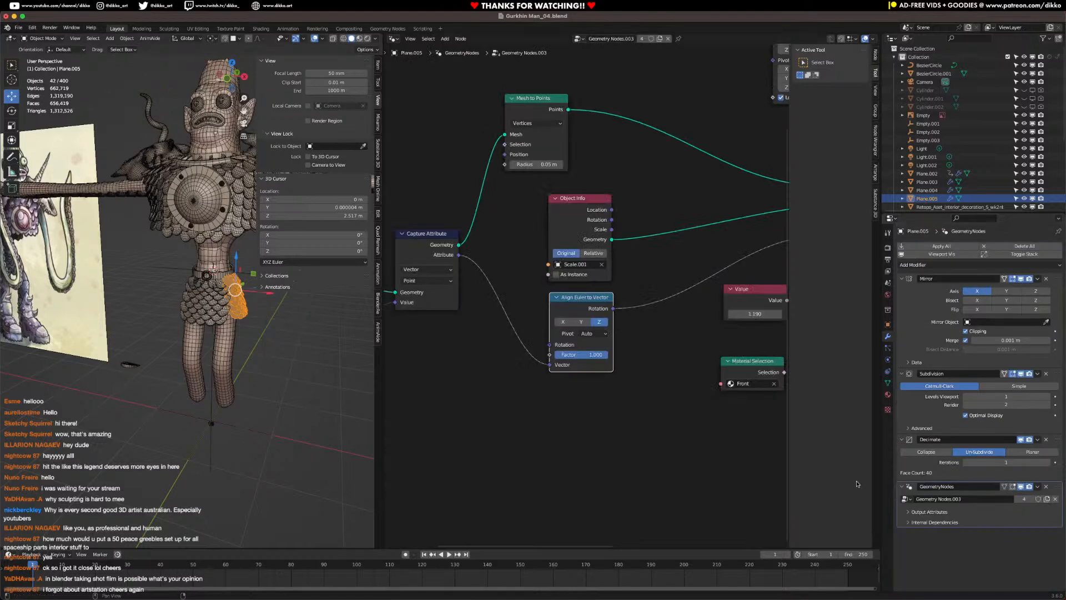
Step: Duplicate the side scale panel to the character's other hip and rotate the copy 180 degrees
click(214, 448)
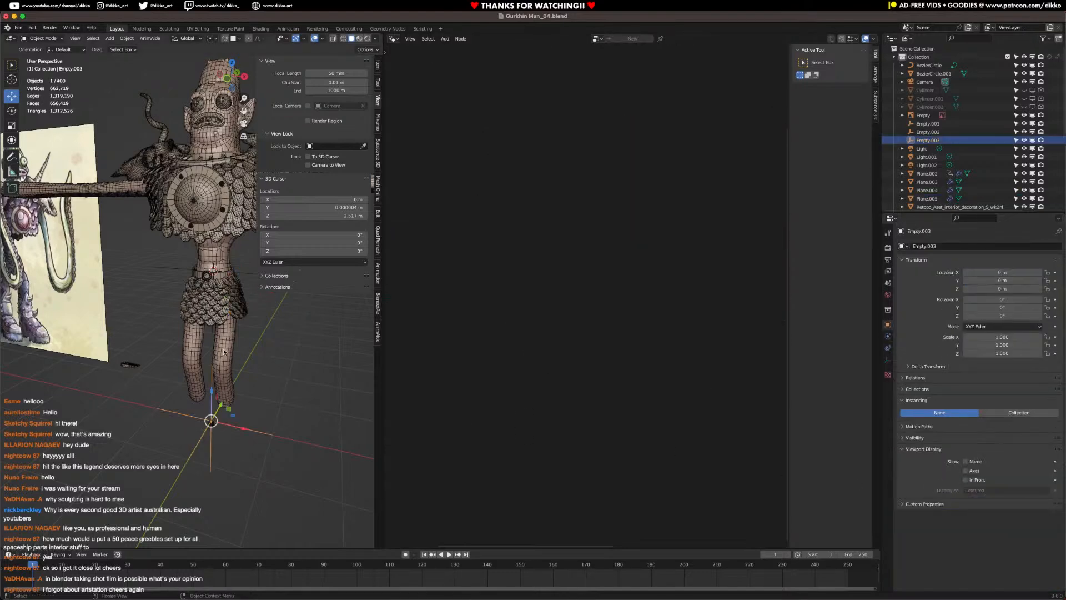
click(245, 309)
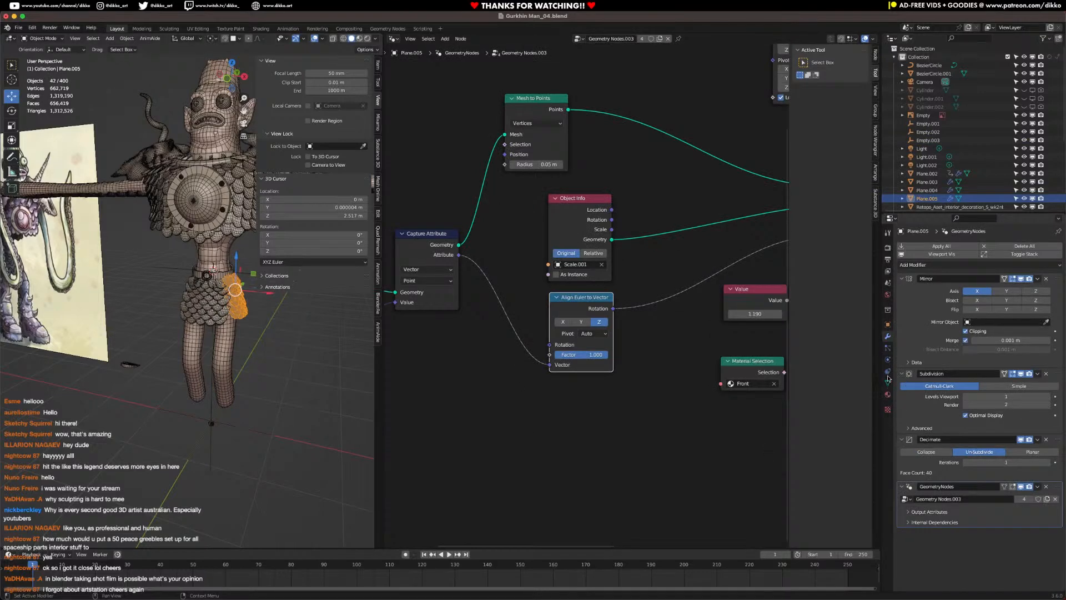
scroll(195, 357, up, 5)
middle_drag(195, 357, 245, 326)
key(shift+d)
text(r)
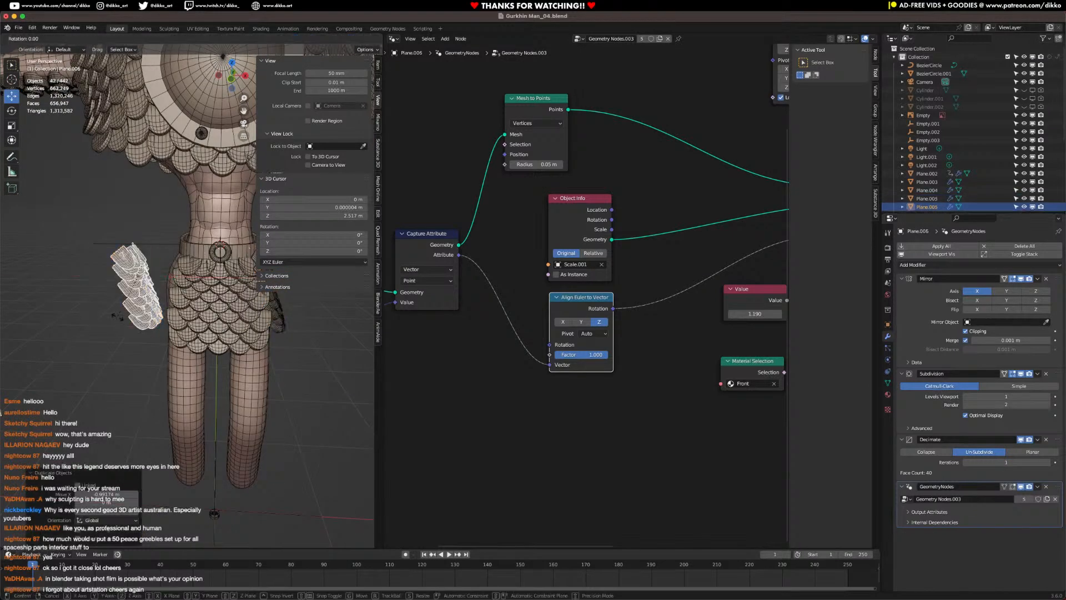
text(180)
key(Return)
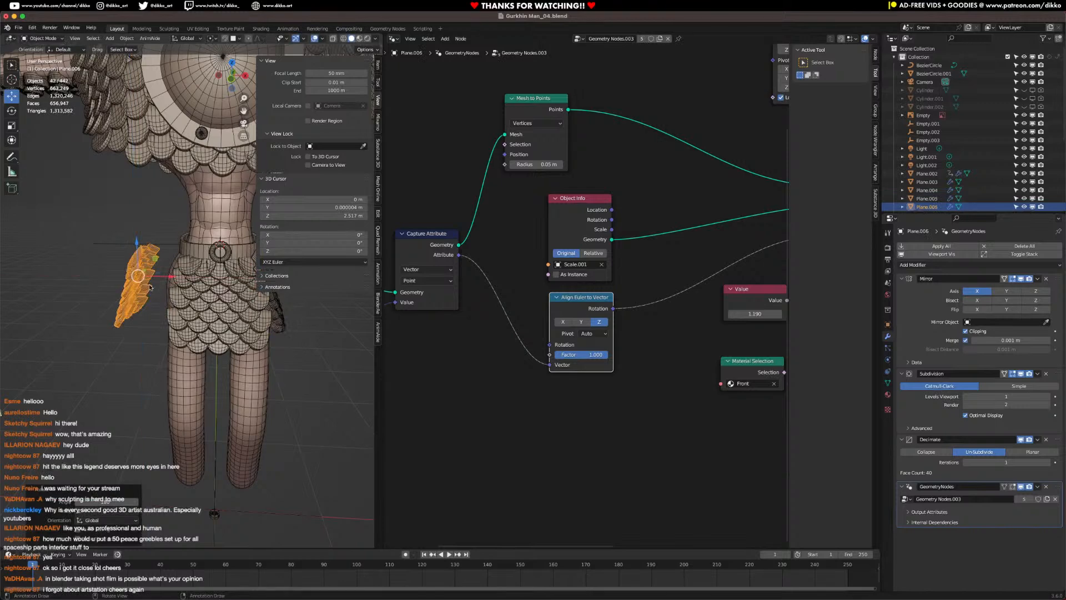
Step: Move the duplicated side panel in against the hip, shifting it along X and turning it to follow the body
drag(171, 269, 203, 290)
key(alt+a)
middle_drag(238, 449, 143, 291)
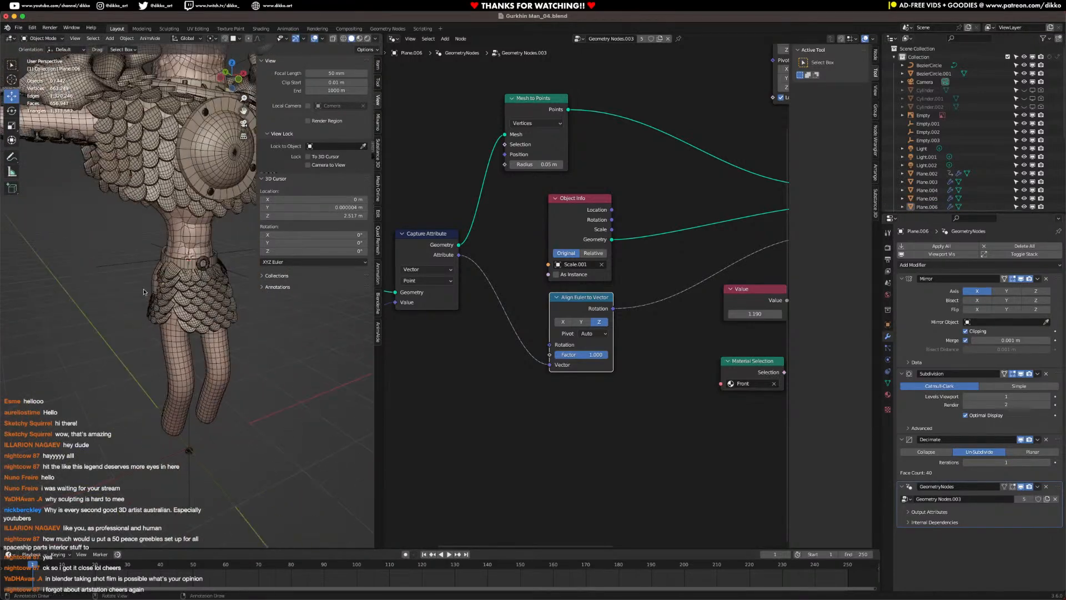
click(152, 306)
key(g)
key(x)
click(189, 282)
middle_drag(189, 282, 135, 314)
key(r)
click(265, 326)
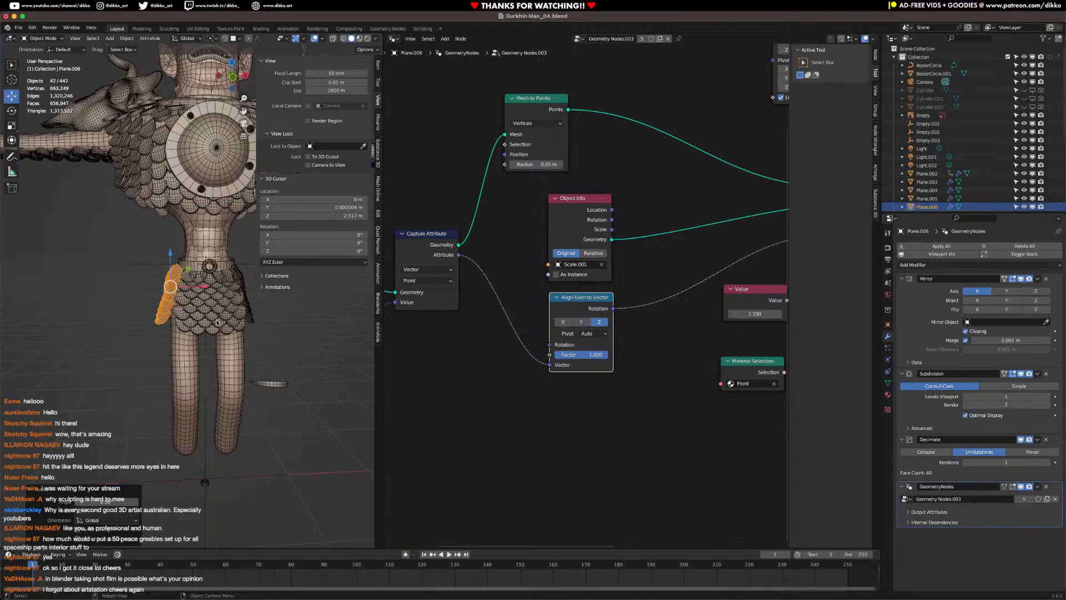
Step: Fine-tune the duplicated side panel's tilt about Y and its X position so it sits against the front panel's edge
scroll(179, 301, up, 3)
middle_drag(179, 301, 177, 272)
click(314, 380)
scroll(233, 311, down, 2)
click(169, 272)
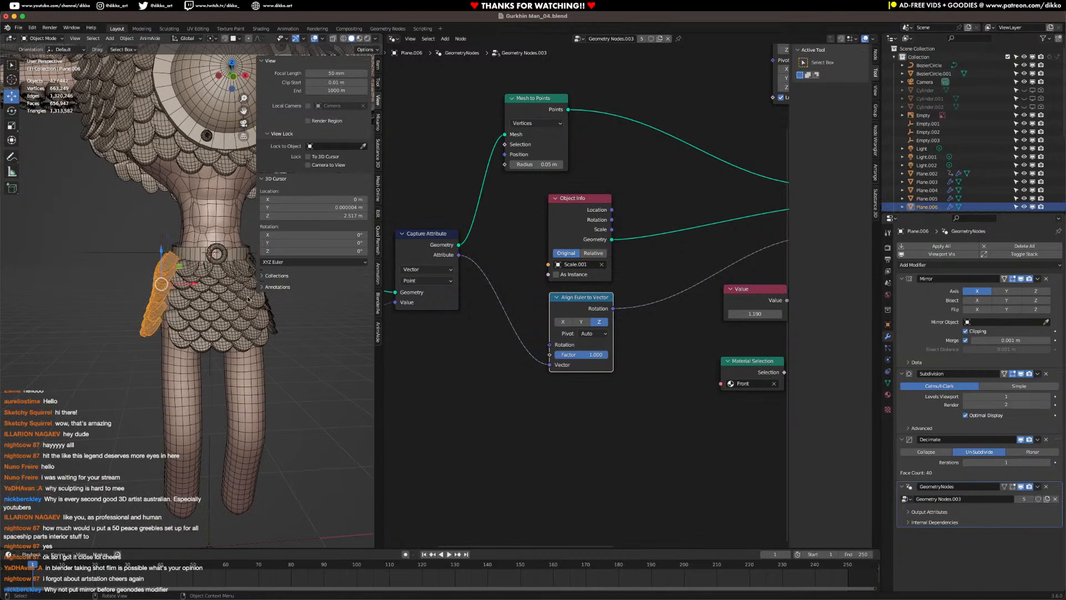
key(r)
key(x)
key(y)
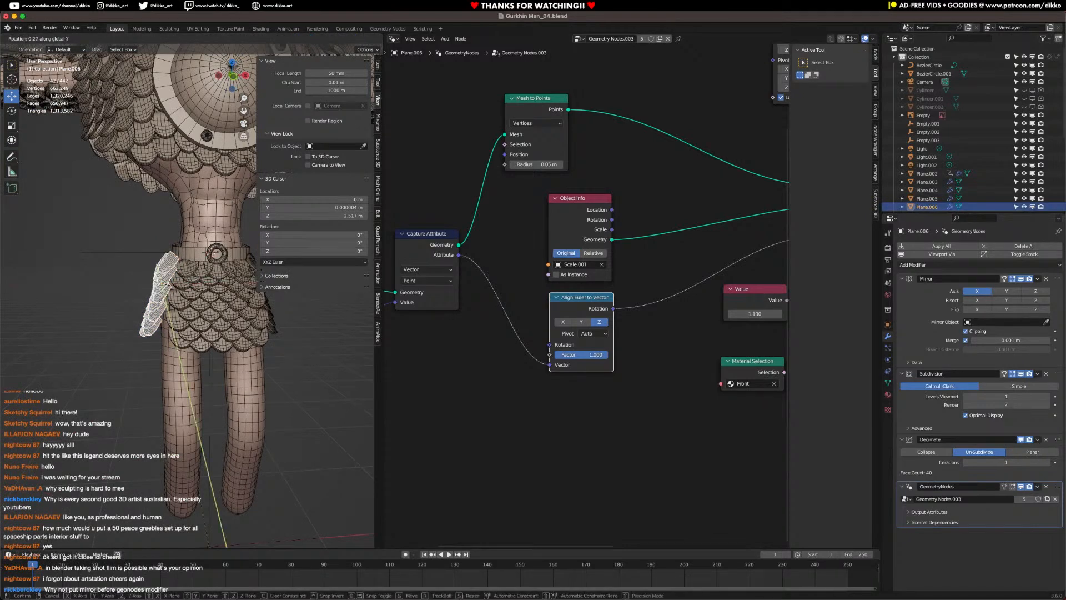
click(251, 299)
key(g)
key(x)
click(253, 300)
middle_drag(132, 340, 141, 362)
key(alt+a)
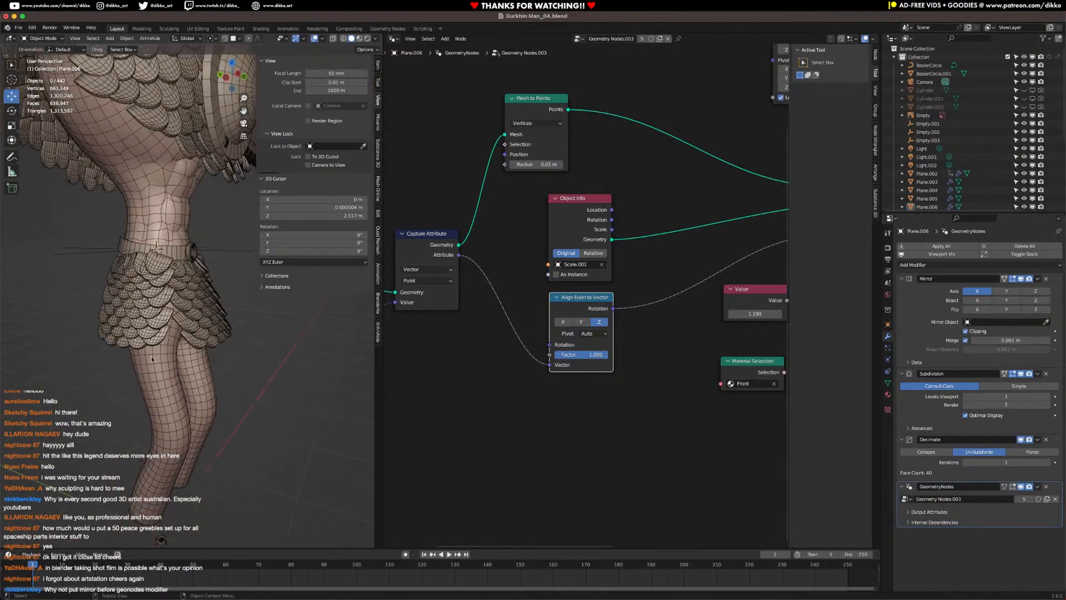
Step: Duplicate the front scale panel along Y to behind the character and rotate the copy to face backward
click(196, 320)
middle_drag(195, 320, 209, 319)
key(shift+d)
key(y)
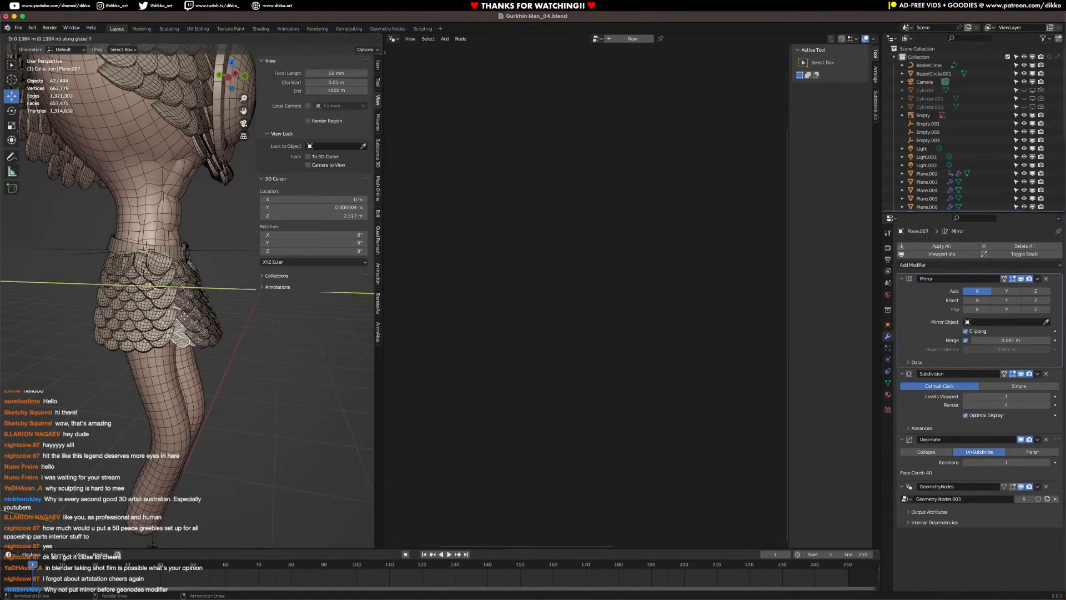
key(Return)
key(r)
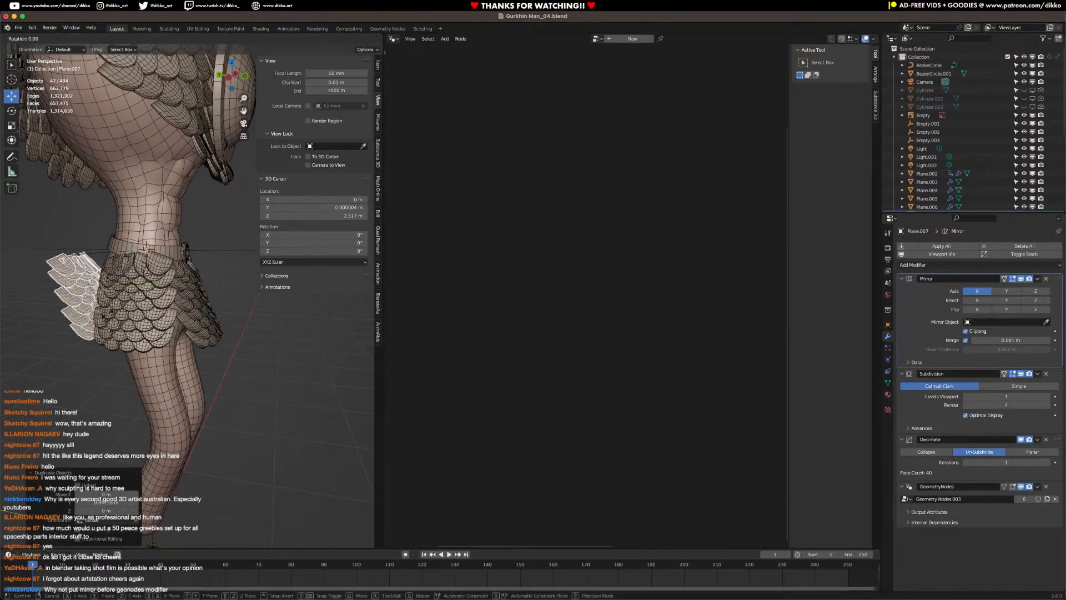
click(107, 316)
middle_drag(107, 316, 114, 309)
Step: Fit the back panel to the body by moving it inward, tilting it about 11 degrees around X and raising it along Z
drag(19, 315, 57, 307)
key(r)
key(x)
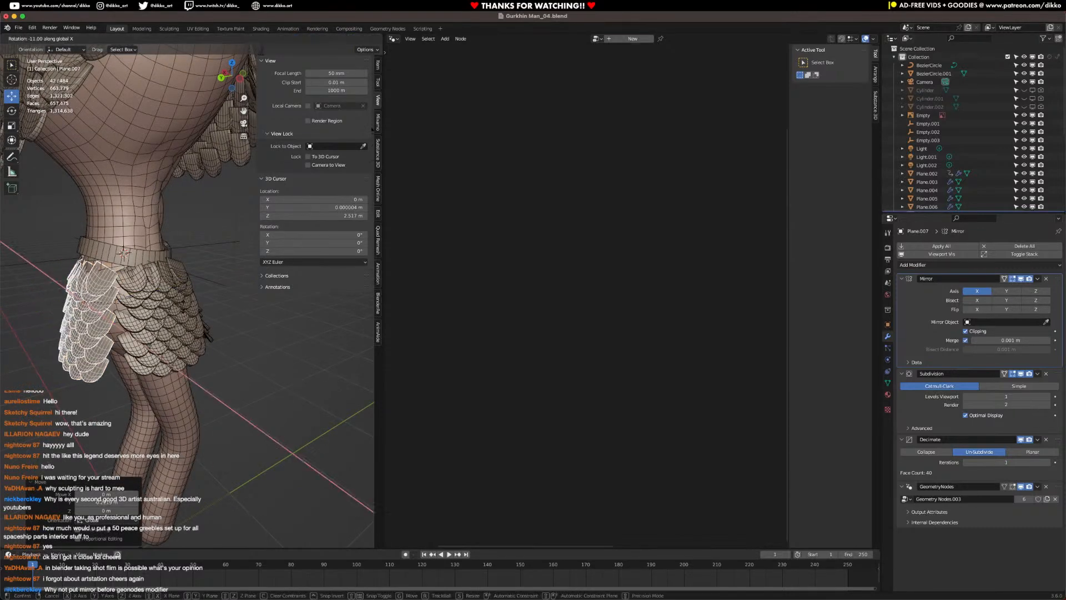
click(188, 298)
key(g)
key(z)
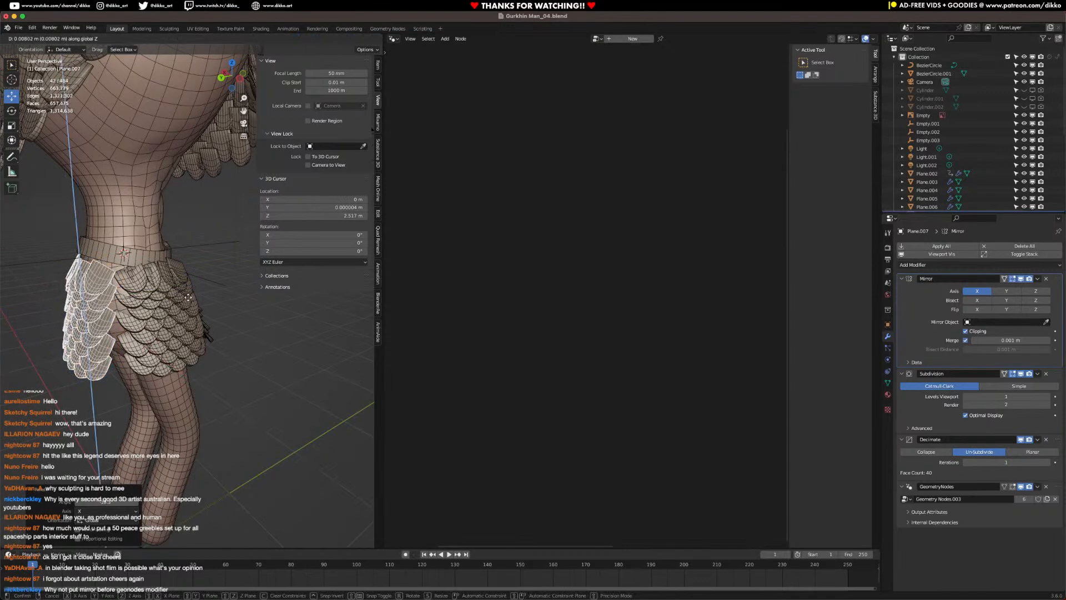
click(188, 295)
middle_drag(188, 295, 129, 285)
drag(65, 285, 68, 285)
Step: Check the side and back panels together, clear the selection and save the file
click(228, 335)
middle_drag(228, 335, 210, 376)
click(154, 313)
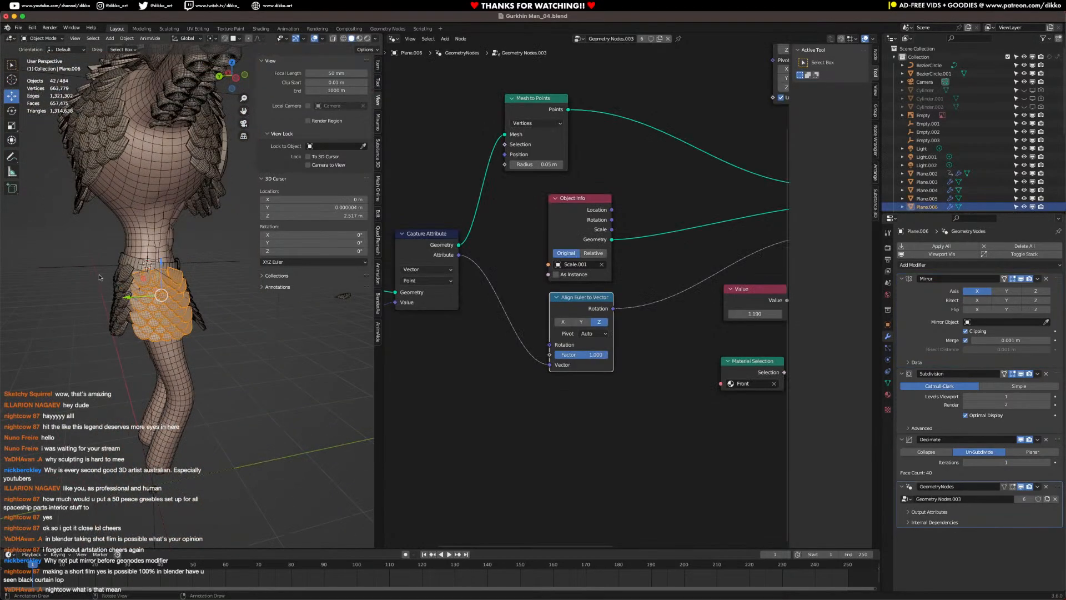
click(113, 291)
click(210, 338)
key(ctrl+s)
Step: Examine the character and scale skirt from several sides in rendered shading with the overlays hidden
middle_drag(211, 337, 111, 372)
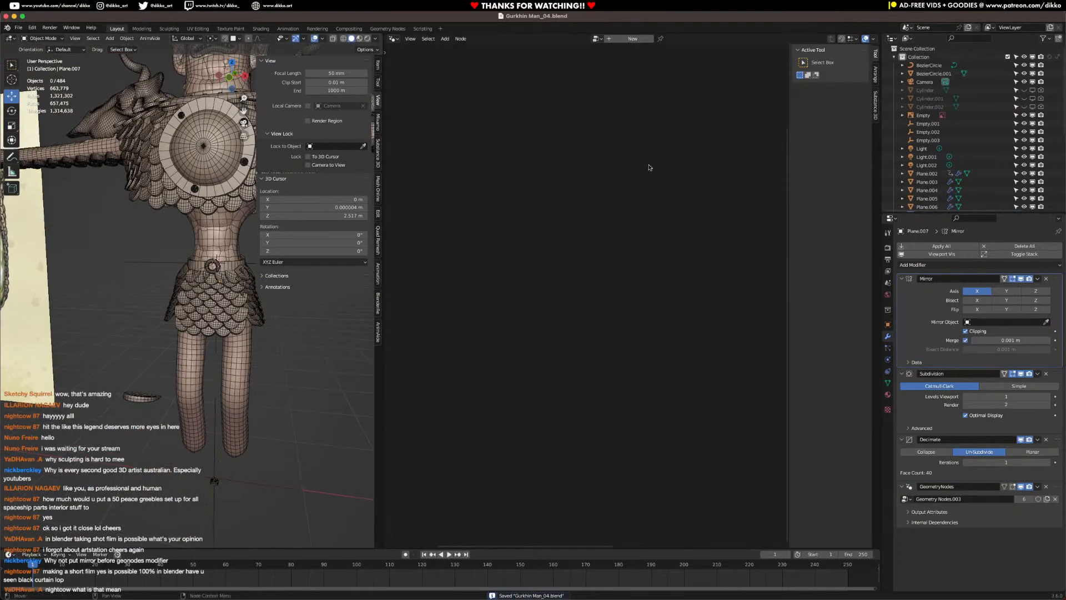
click(368, 39)
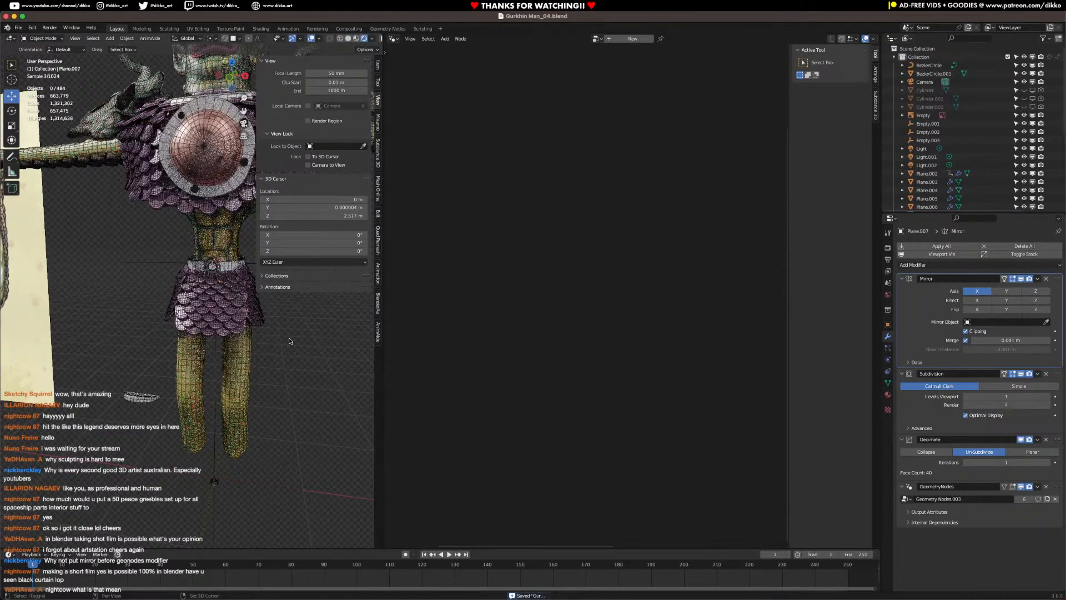
click(312, 38)
scroll(254, 459, down, 2)
middle_drag(253, 458, 239, 400)
shift+middle_drag(233, 339, 211, 395)
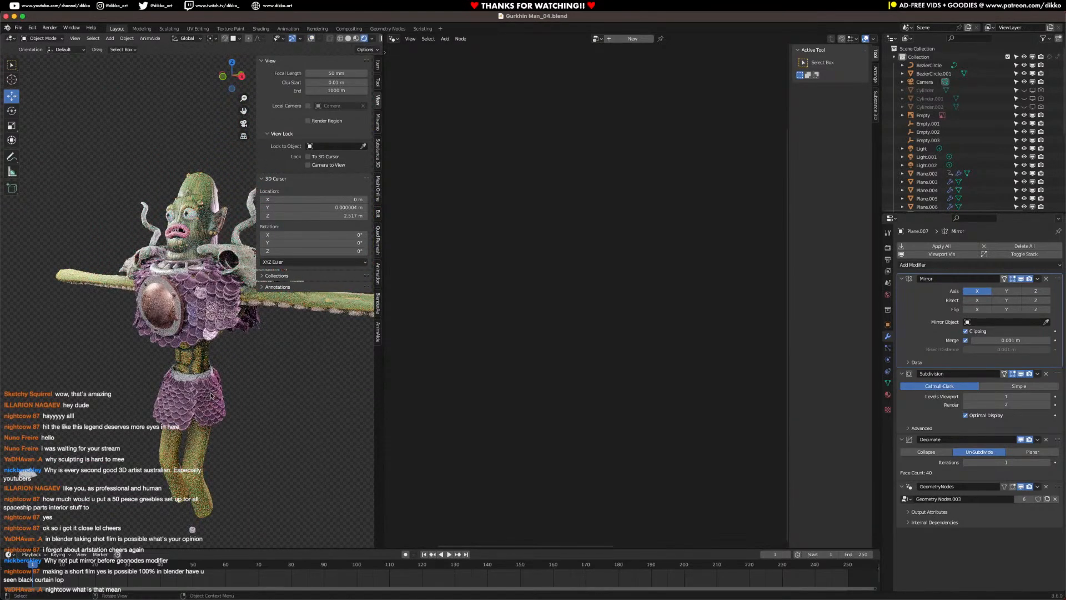
middle_drag(219, 391, 235, 385)
scroll(183, 175, up, 2)
scroll(188, 181, up, 2)
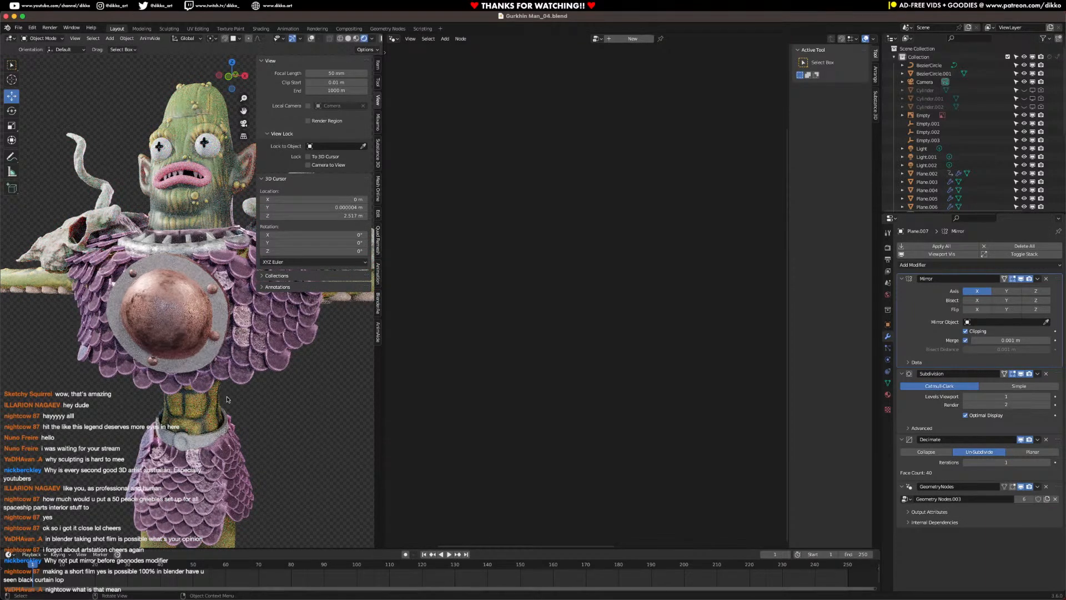
scroll(226, 399, down, 4)
scroll(225, 431, up, 2)
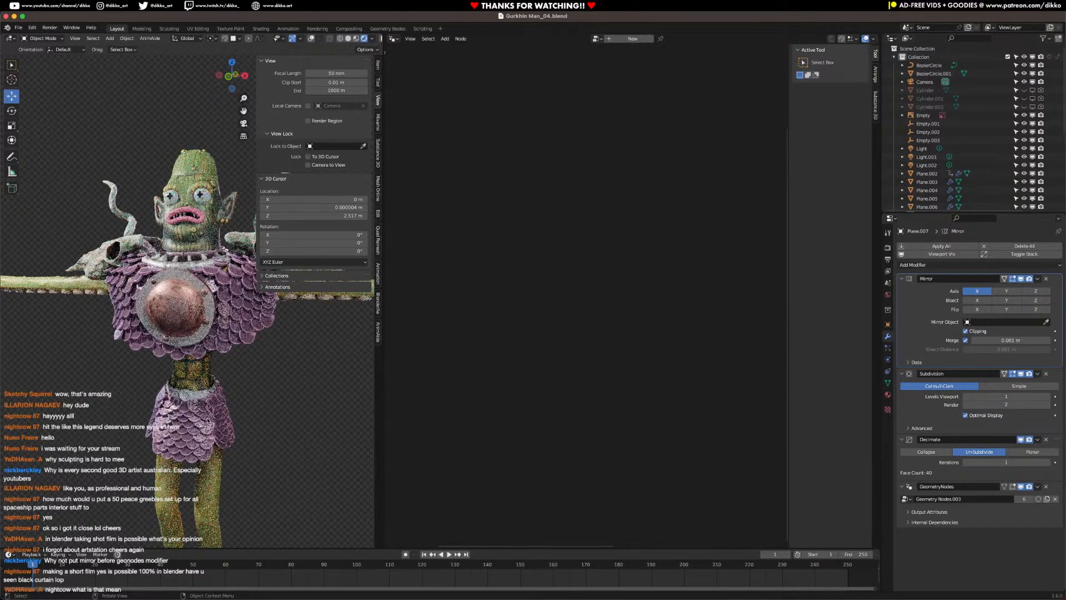
click(211, 371)
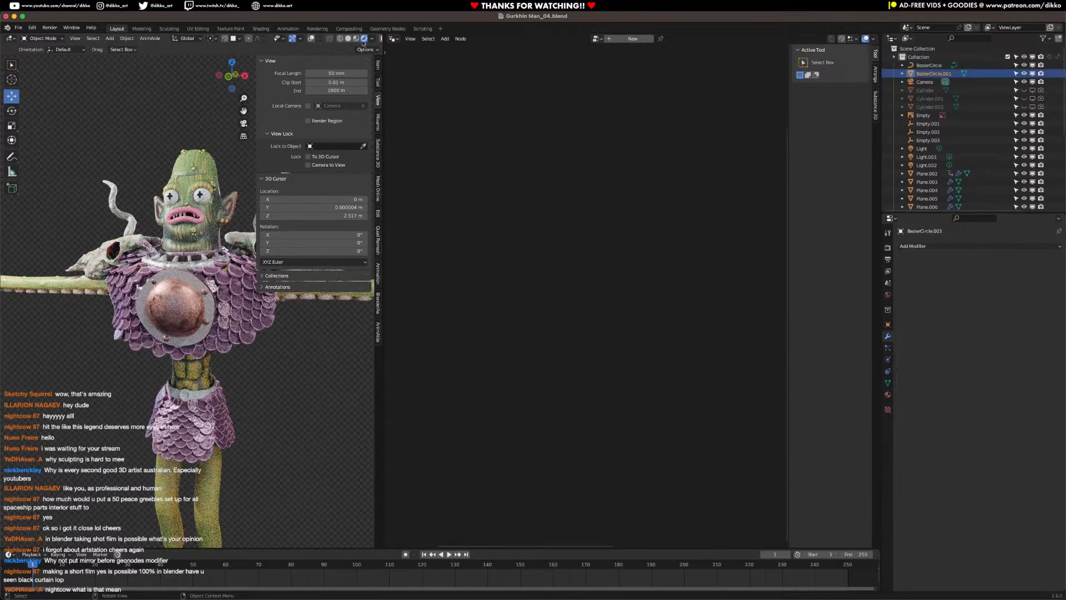
mouse_move(184, 439)
middle_down()
mouse_move(296, 443)
mouse_move(194, 448)
middle_up()
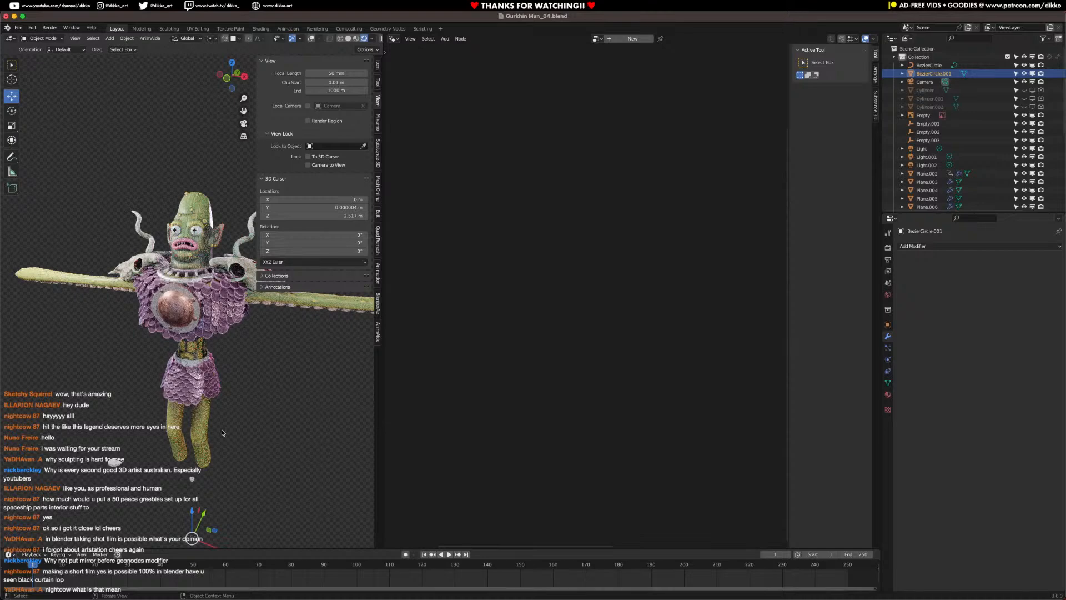
middle_drag(223, 432, 79, 425)
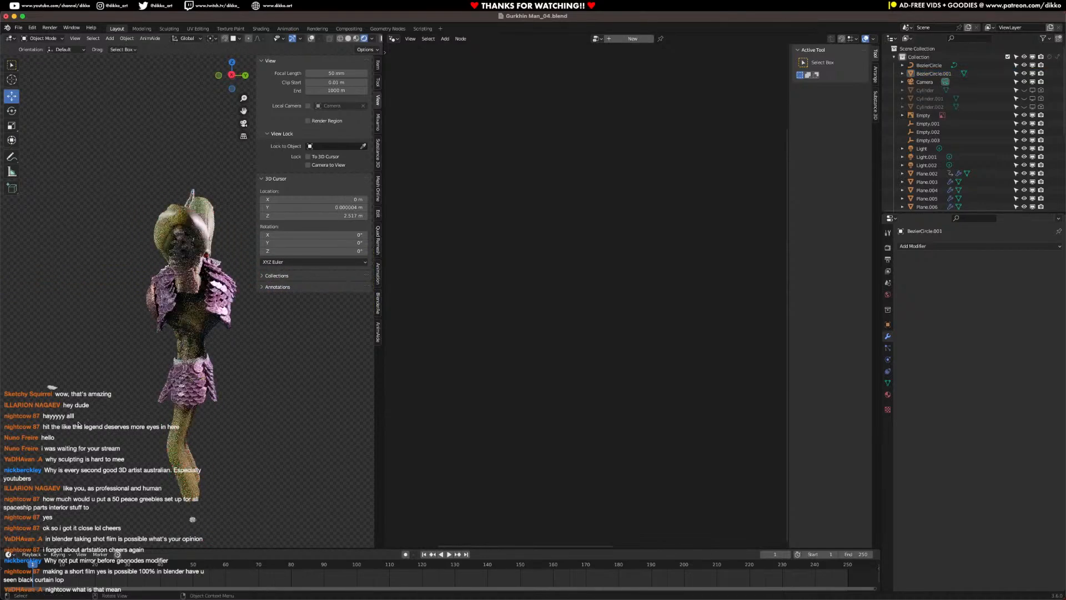
scroll(246, 412, up, 2)
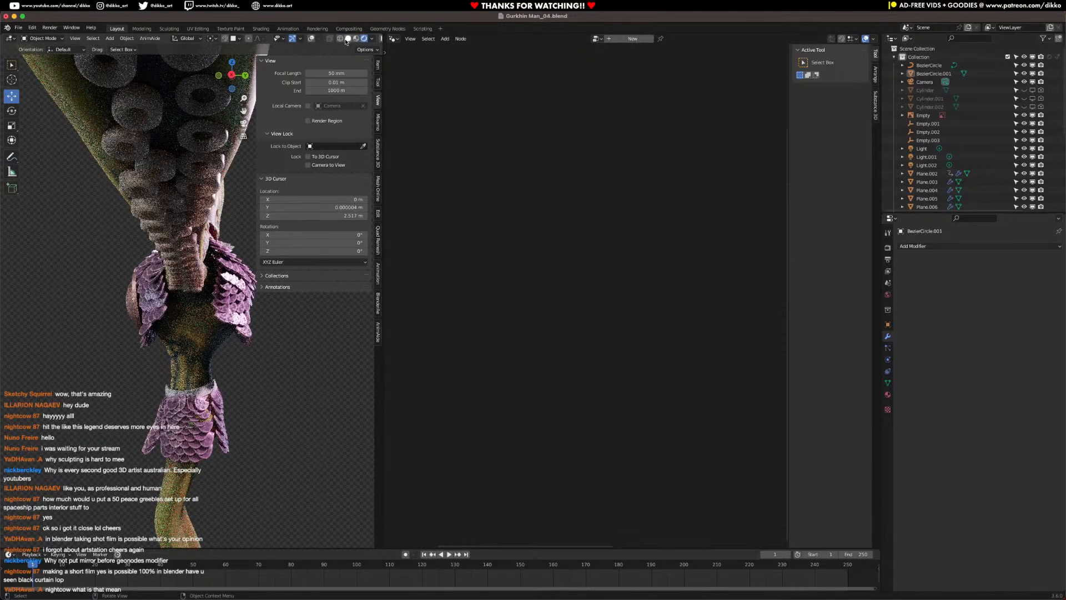
Step: Return to solid shading, rotate the back scale panel about 7.5 degrees around X and move it up along Z
click(347, 38)
shift+middle_drag(233, 437, 206, 352)
click(192, 342)
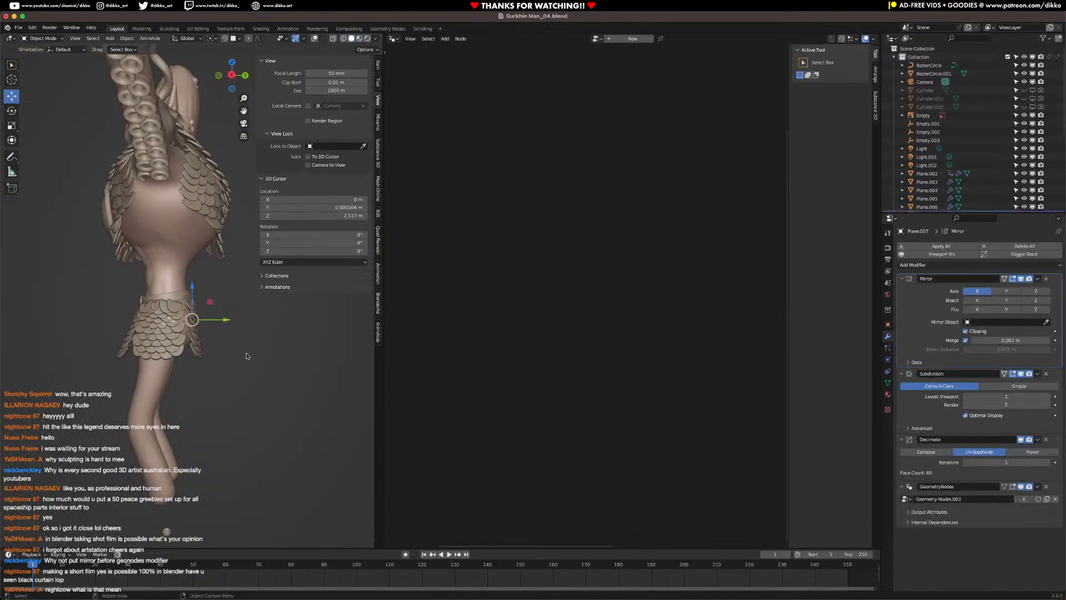
key(r)
key(x)
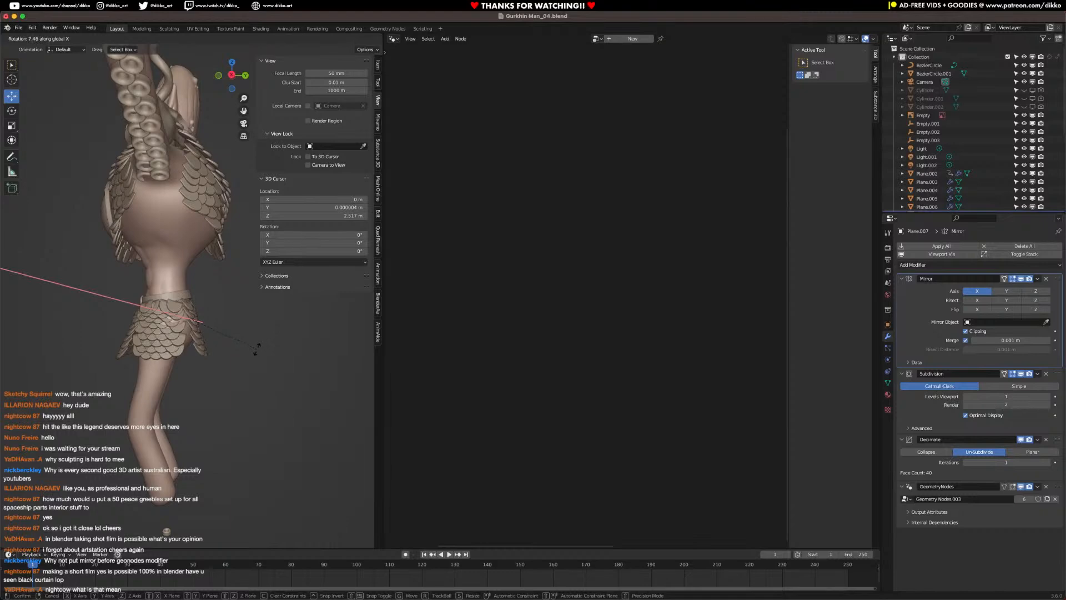
click(256, 347)
key(ctrl+KP_1)
key(g)
key(z)
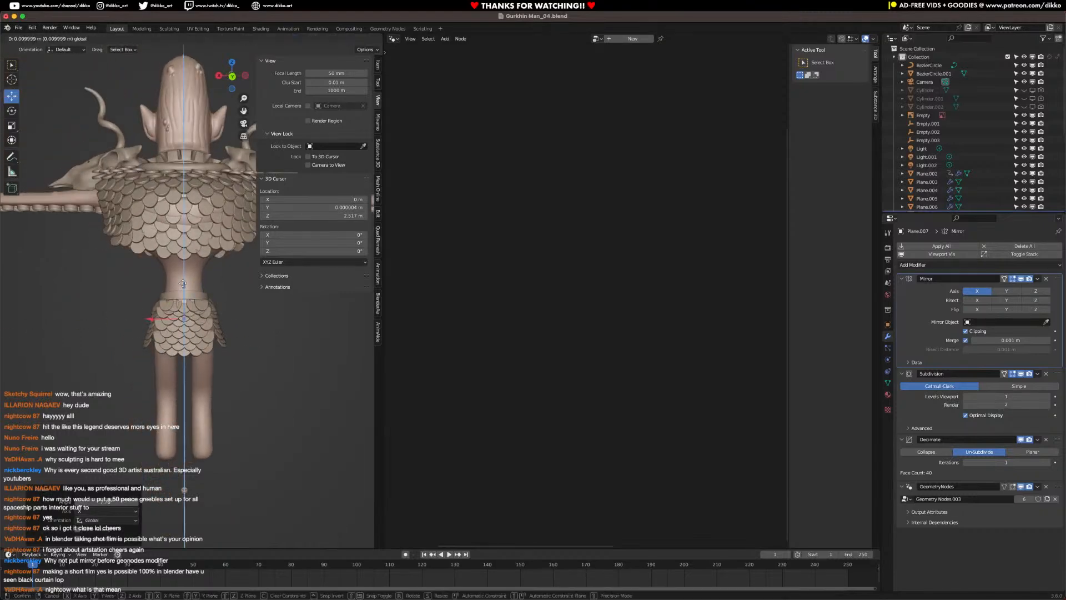
click(183, 279)
Step: Raise the ring buckle on the front of the belt slightly along Z
middle_drag(183, 279, 268, 321)
scroll(269, 321, up, 2)
mouse_move(191, 325)
middle_down()
mouse_move(253, 343)
mouse_move(209, 318)
middle_up()
click(191, 299)
drag(189, 272, 190, 257)
Step: Show the overlays and edit the belt mesh, moving it up about 0.07 m and scaling it about 1.6 times along Z
click(211, 294)
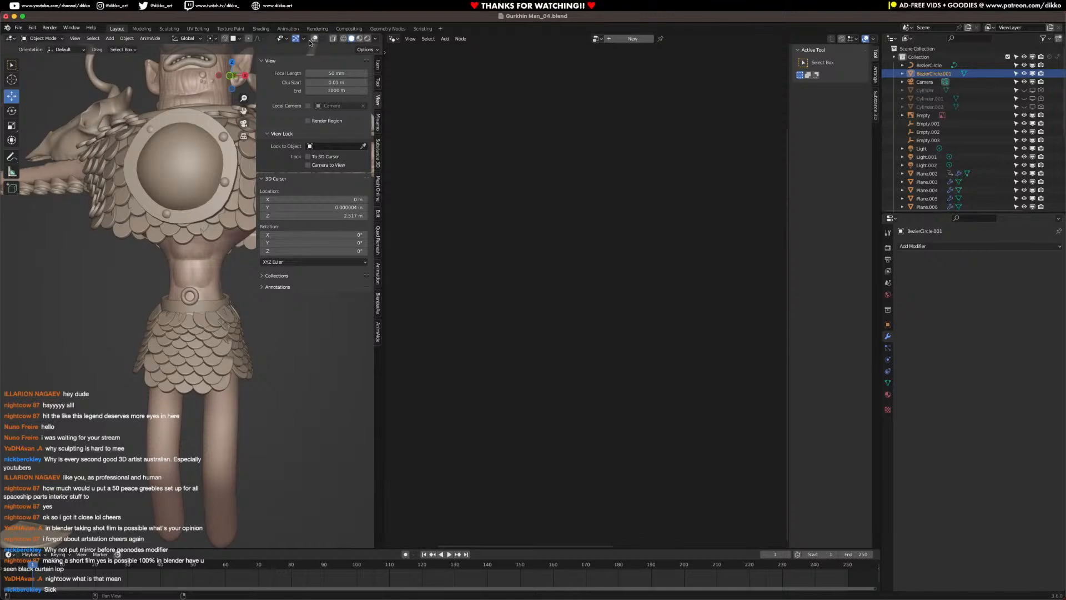
click(314, 39)
scroll(204, 313, up, 3)
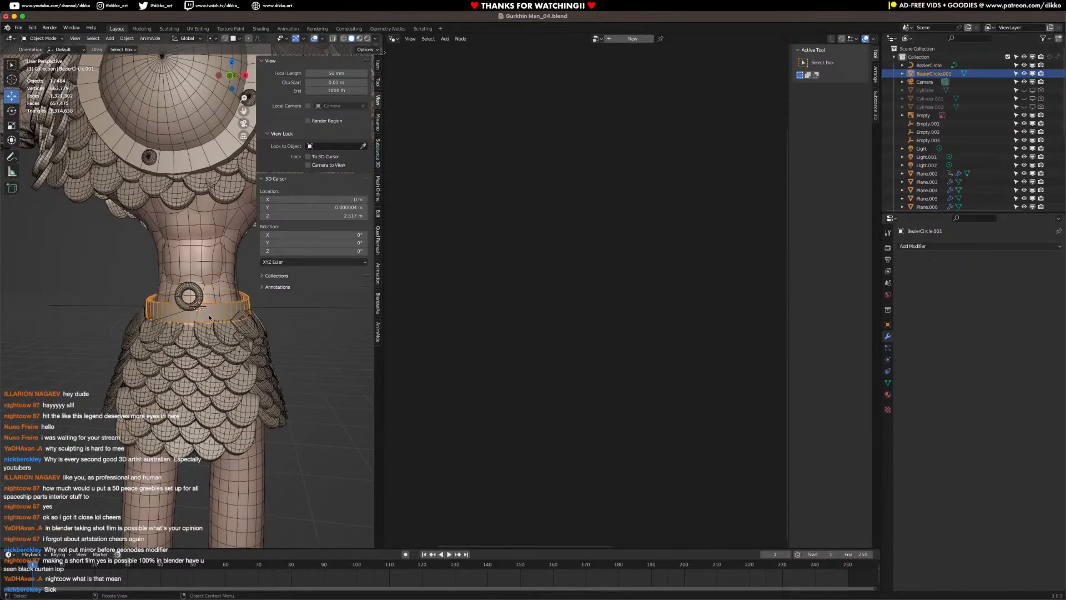
key(Tab)
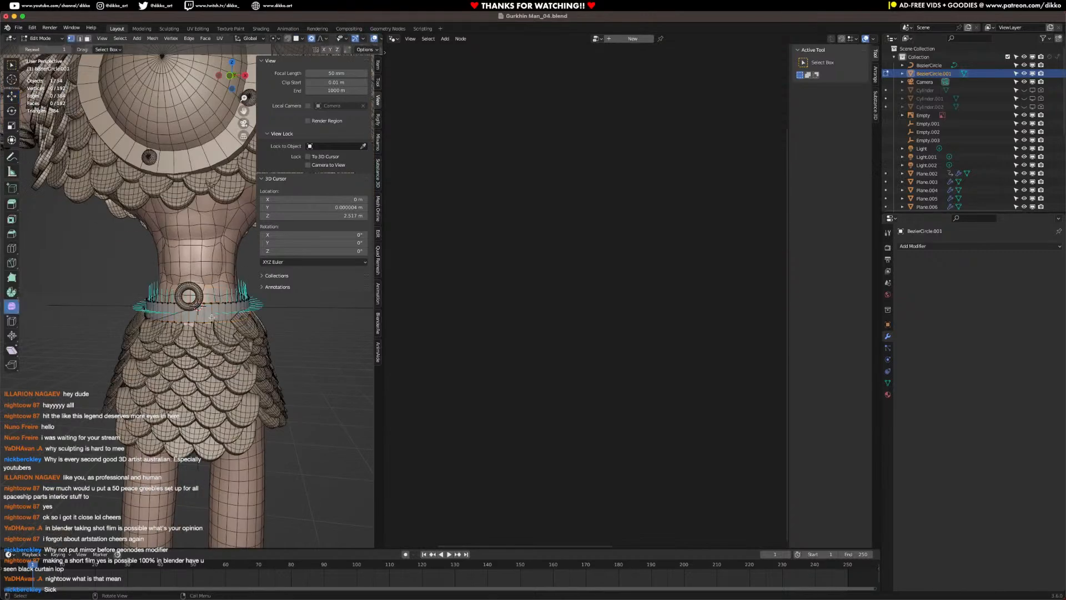
key(a)
key(g)
key(z)
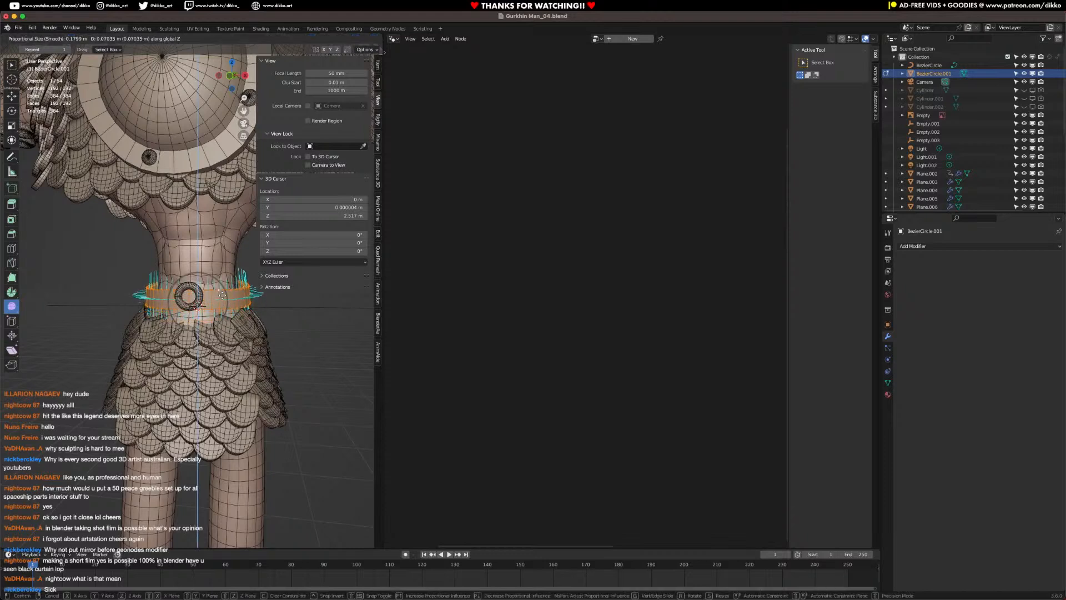
click(222, 295)
key(s)
key(z)
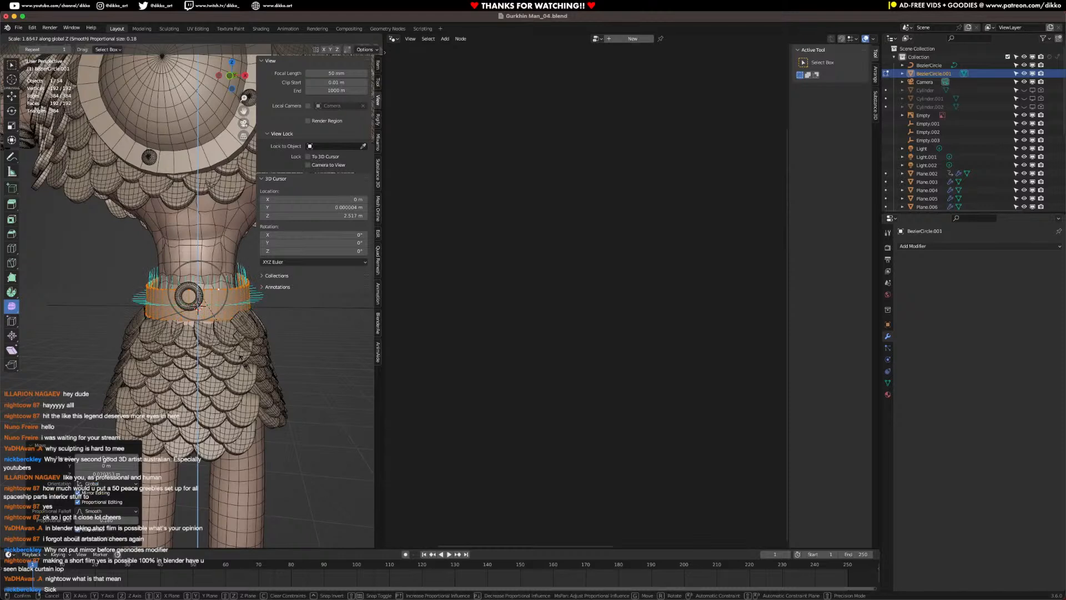
click(247, 356)
Step: Fatten the whole belt mesh by about 0.035 m and scale it down to about 0.94
key(alt+s)
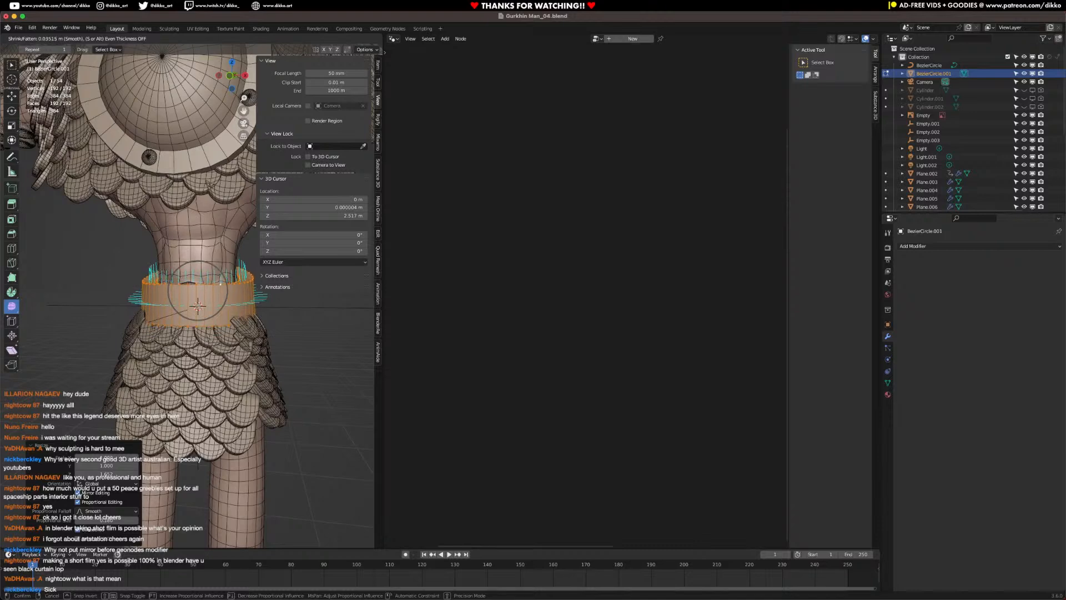
click(219, 284)
middle_drag(219, 284, 236, 321)
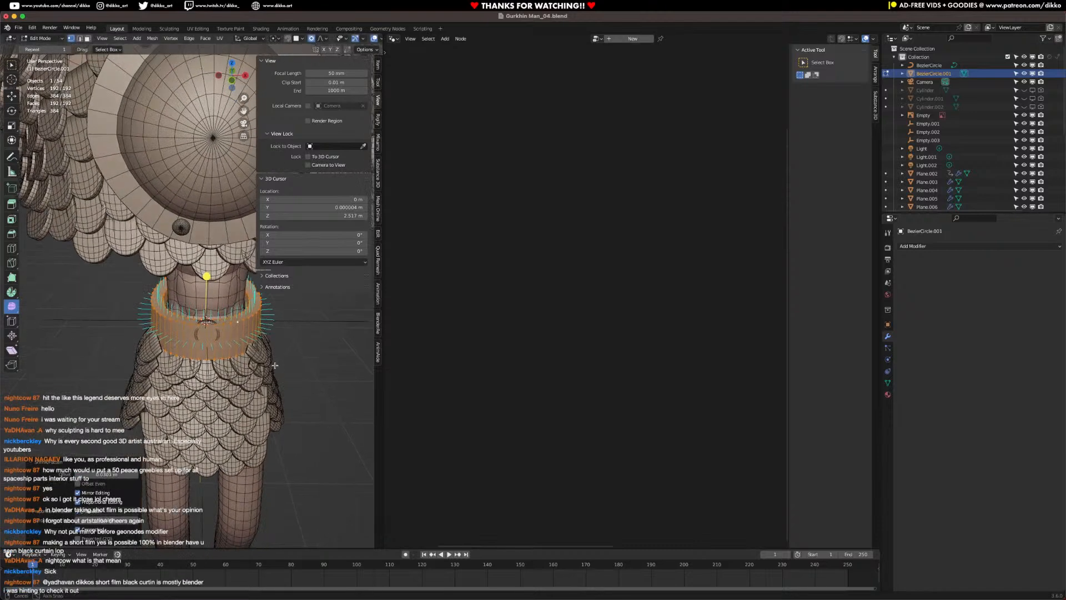
key(s)
click(272, 359)
middle_drag(262, 361, 263, 297)
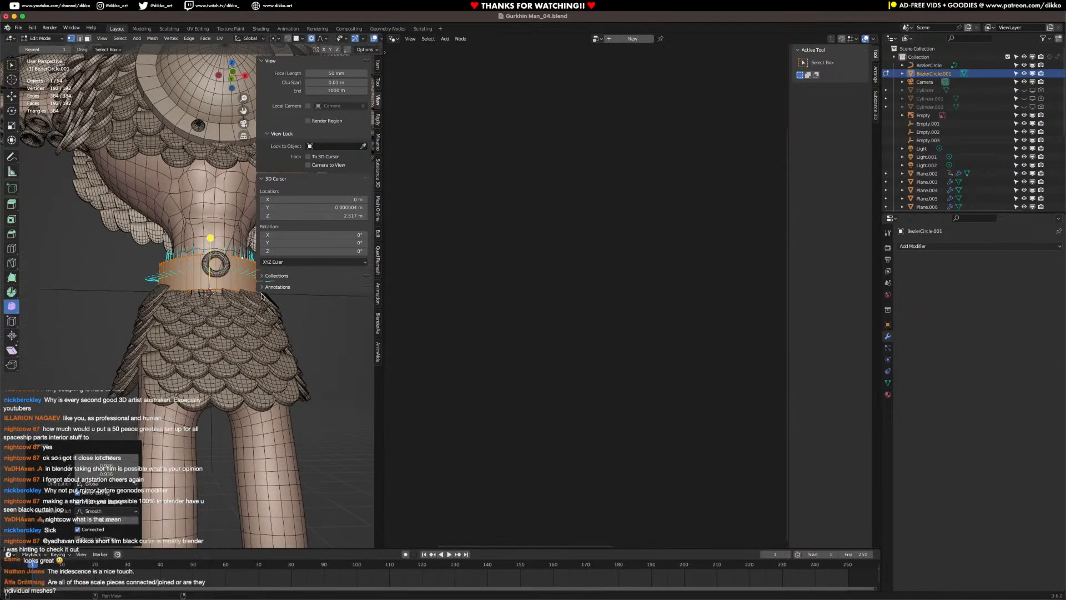
Step: Select the belt's lower face loop, scale it about 1.14 and raise it about 0.026 m along Z with proportional editing
click(87, 38)
middle_drag(212, 304, 177, 300)
scroll(179, 307, up, 5)
scroll(145, 232, up, 3)
alt+click(141, 225)
scroll(141, 225, down, 5)
key(s)
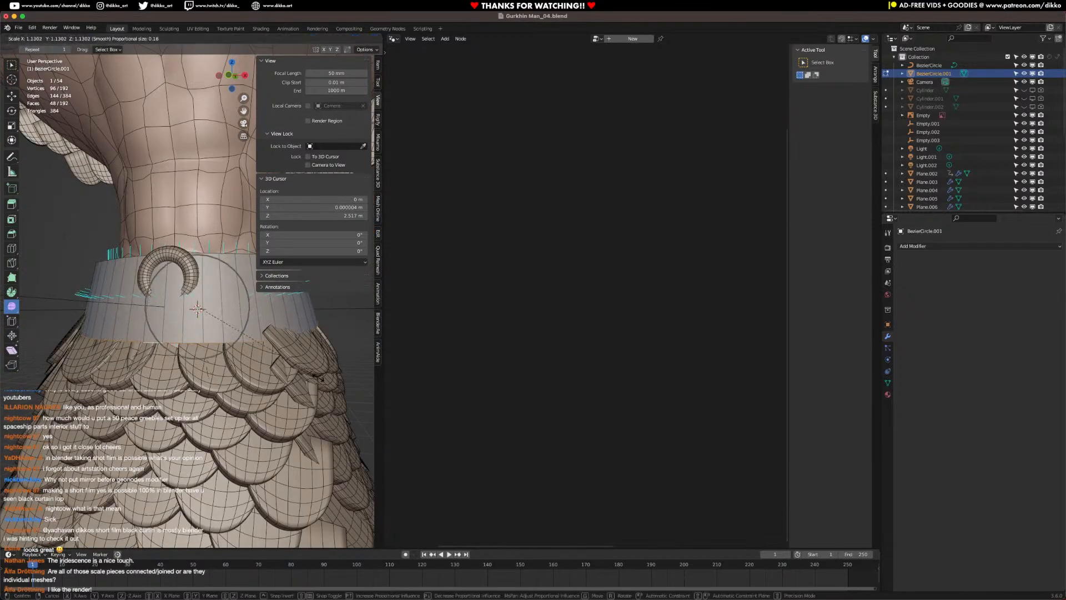
click(319, 378)
key(g)
key(z)
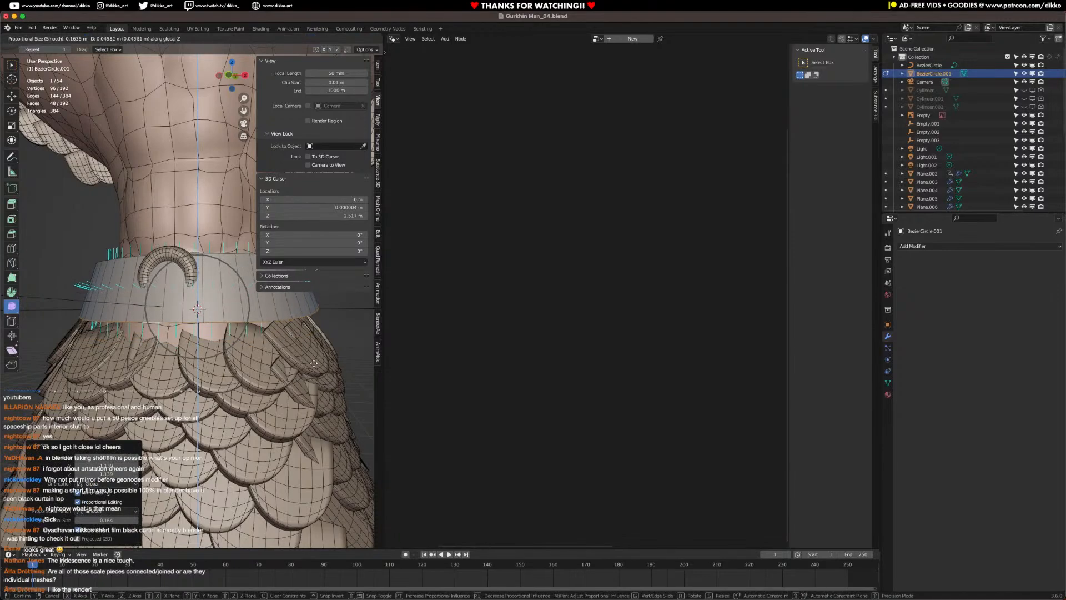
click(314, 370)
middle_drag(314, 370, 344, 389)
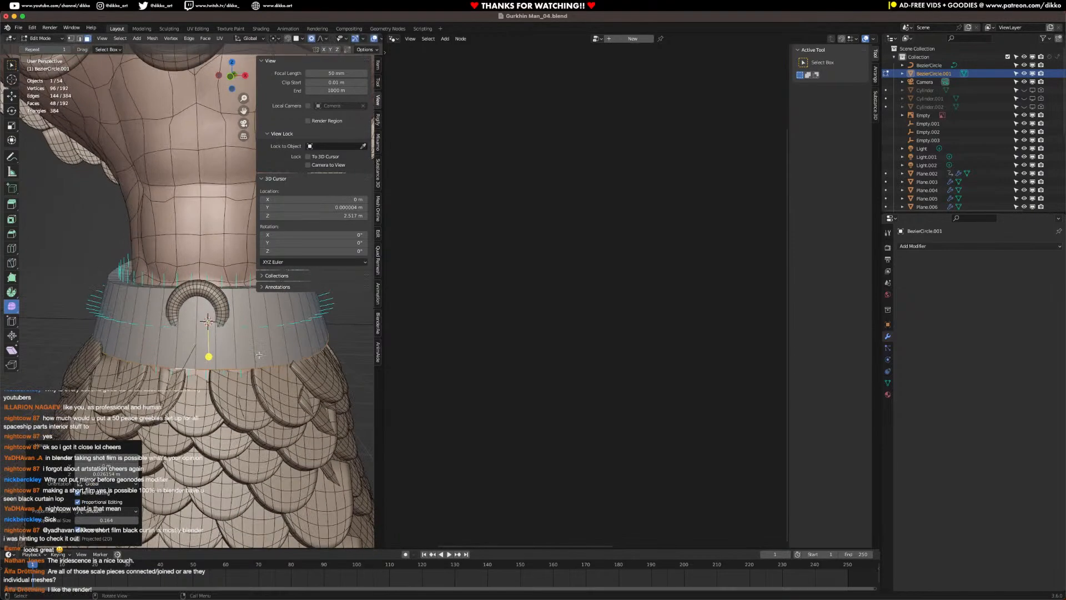
Step: Lower an edge loop at the back of the belt about 0.08 m along local Z with wider proportional falloff, and save the file
key(Tab)
scroll(267, 329, down, 3)
middle_drag(220, 325, 67, 317)
key(Tab)
middle_drag(173, 255, 235, 278)
click(80, 38)
alt+click(169, 263)
key(g)
key(z)
key(z)
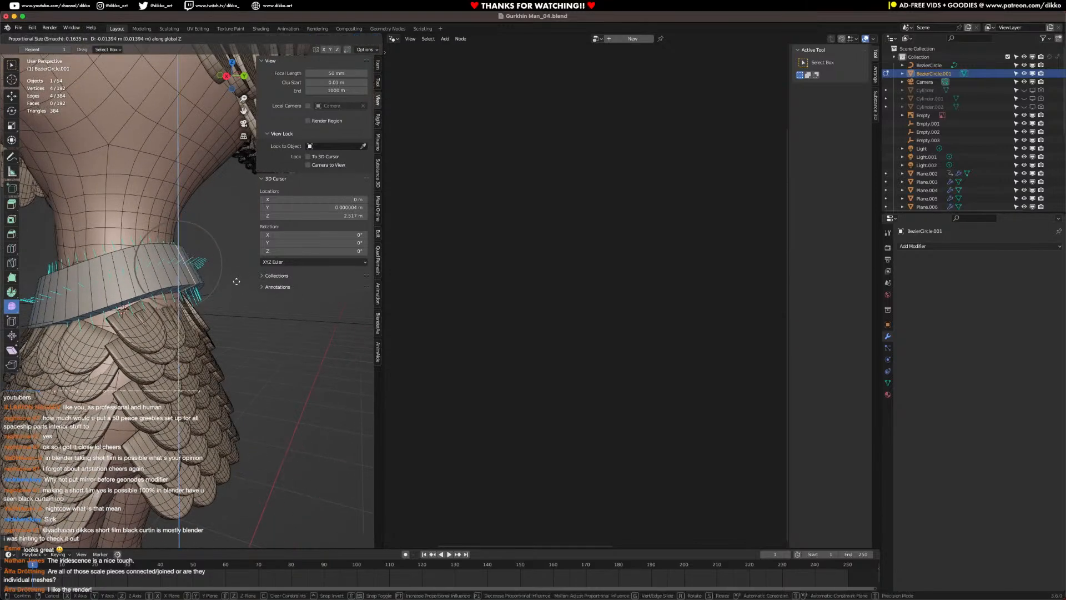
scroll(238, 289, down, 9)
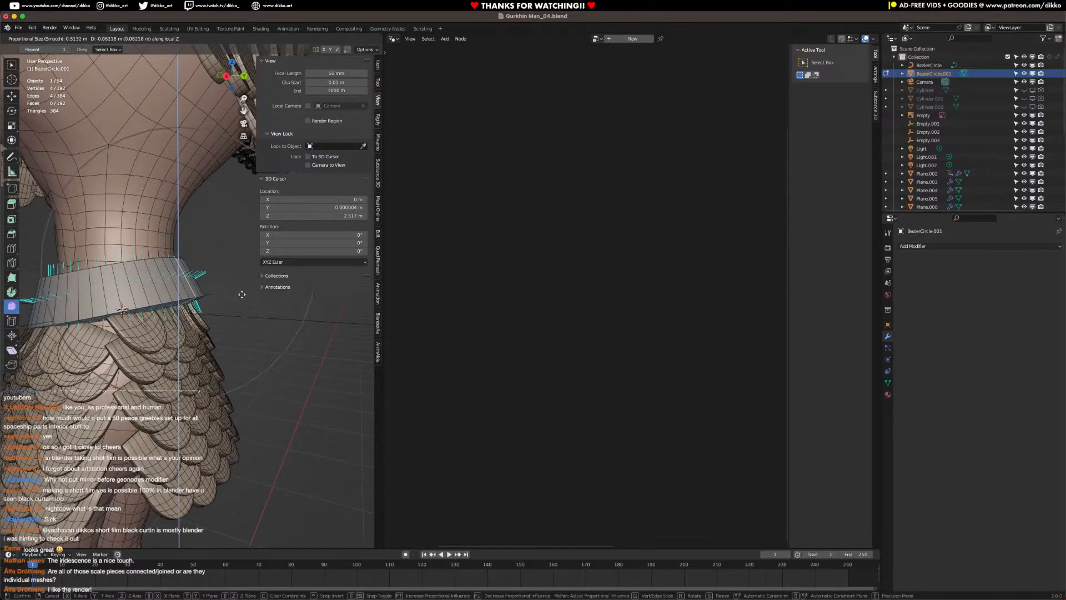
click(243, 298)
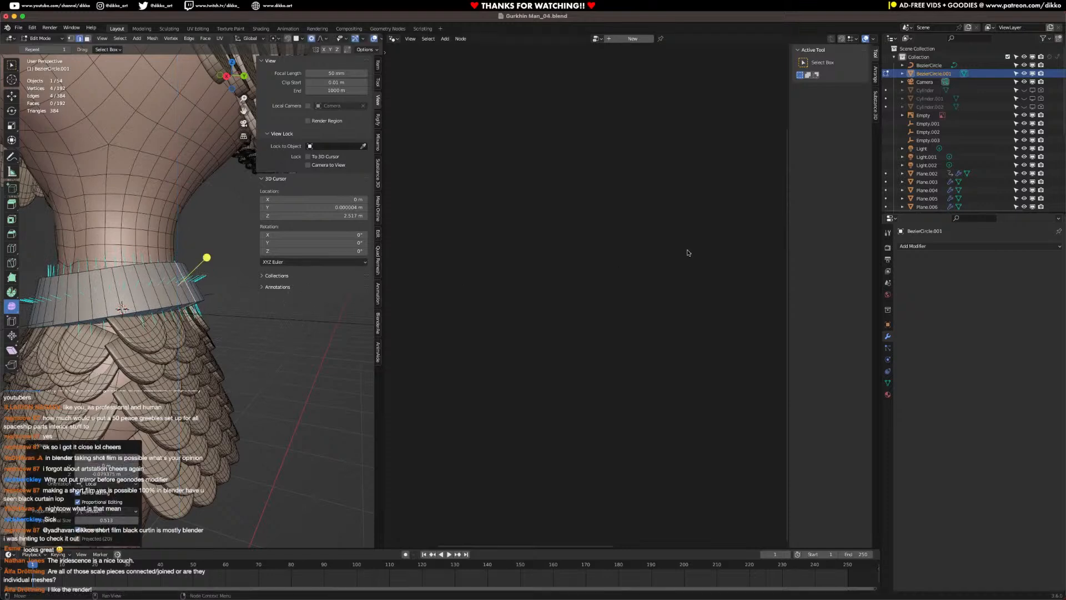
key(super+s)
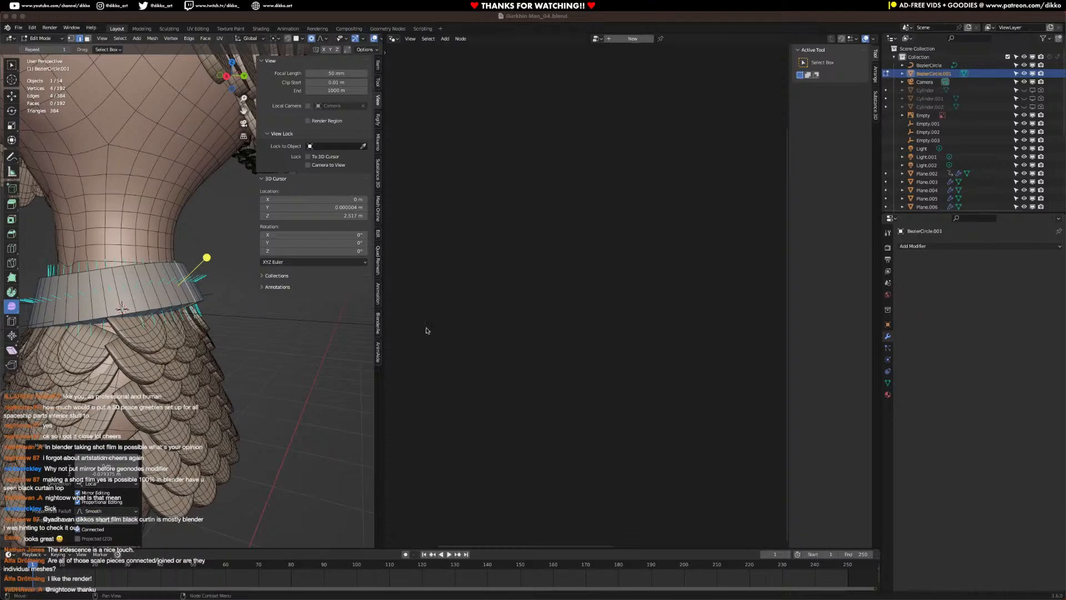
Step: Return to Object Mode and select the scale panel on the hip to check how it meets the belt
middle_drag(178, 364, 201, 384)
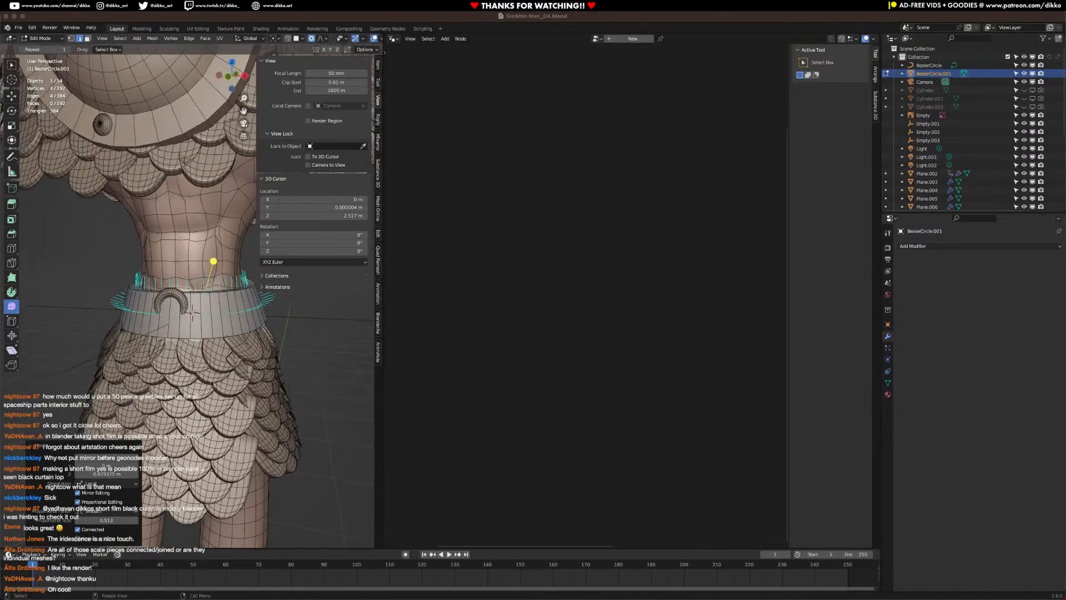
click(280, 429)
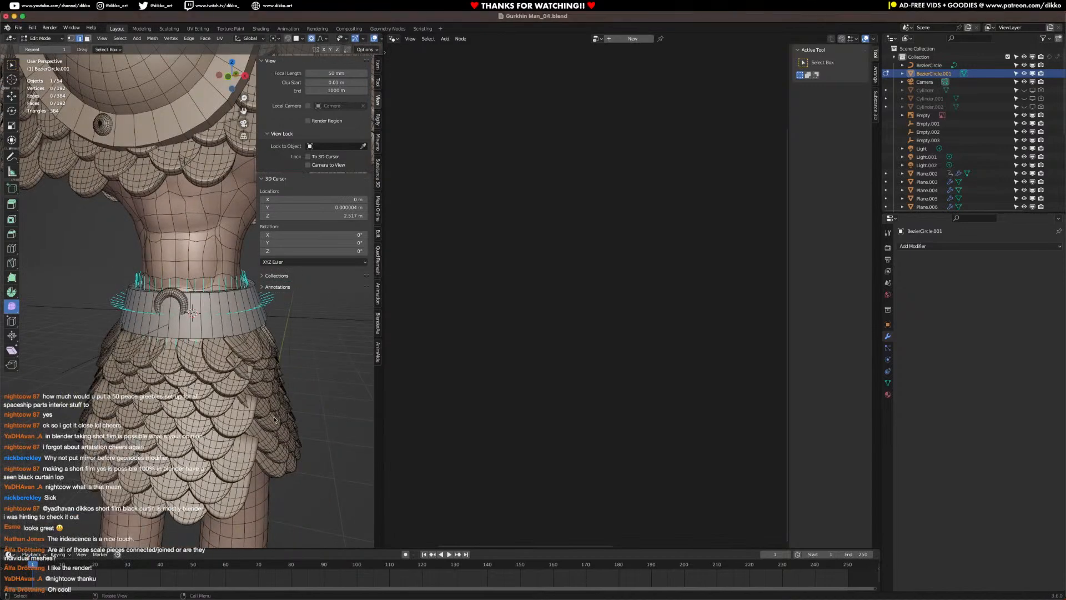
click(40, 38)
click(39, 47)
click(282, 431)
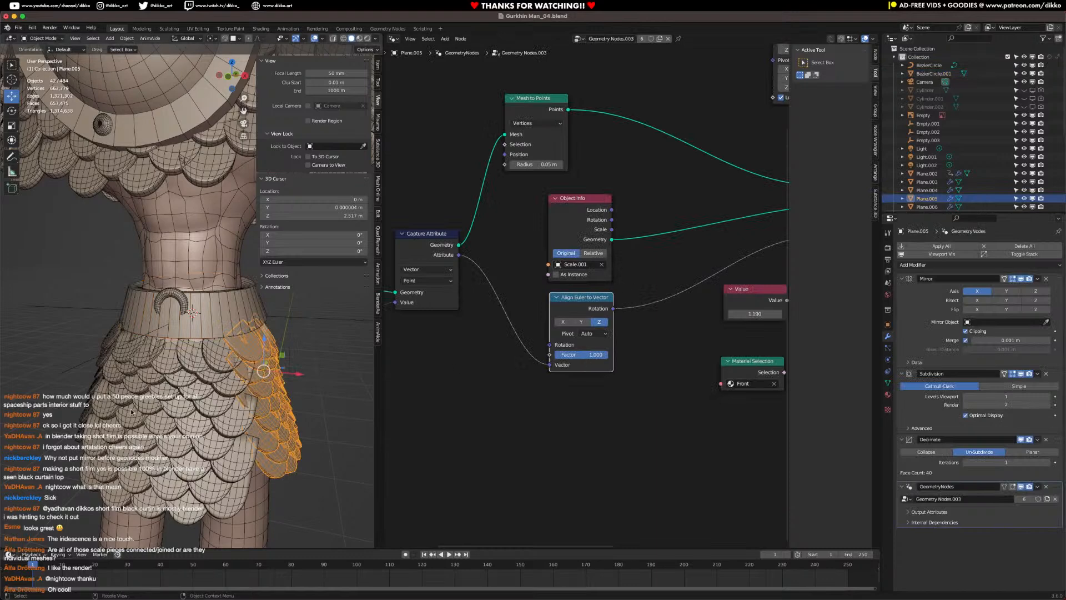
middle_drag(287, 441, 180, 363)
middle_drag(100, 429, 186, 419)
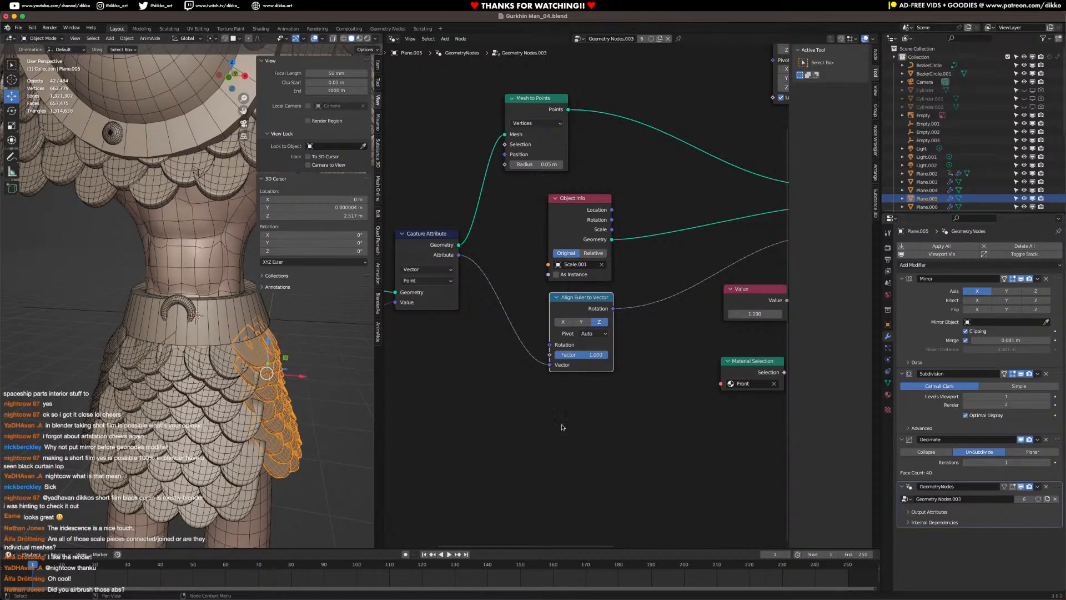
middle_drag(209, 404, 203, 365)
Step: Enlarge the ring buckle, pull it forward about 0.035 m along Y and lower it slightly along Z
click(188, 297)
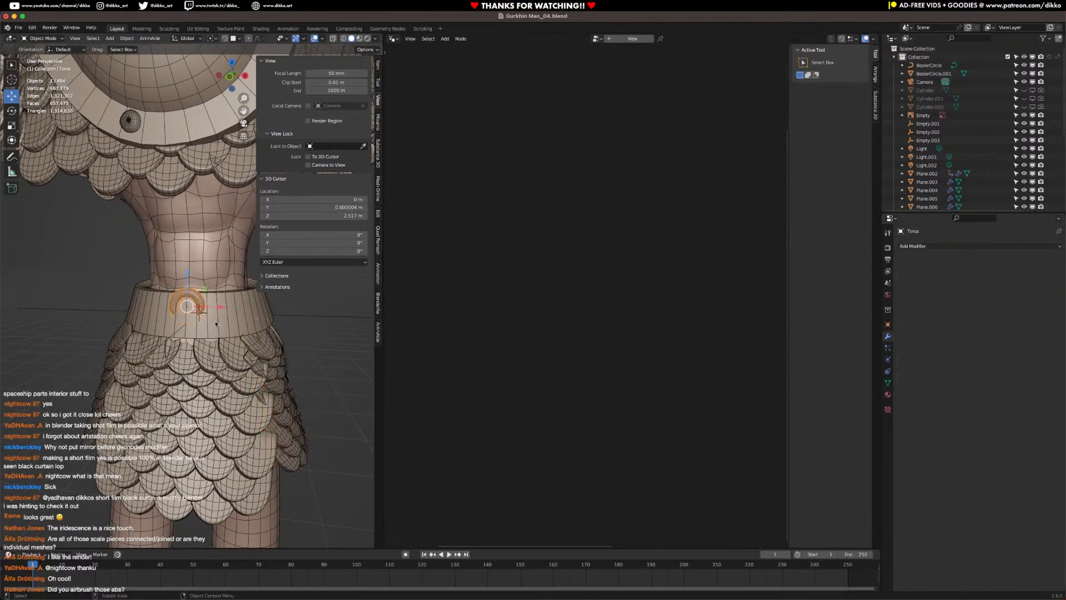
key(s)
click(253, 341)
middle_drag(253, 341, 244, 341)
key(g)
key(y)
click(241, 343)
key(g)
key(z)
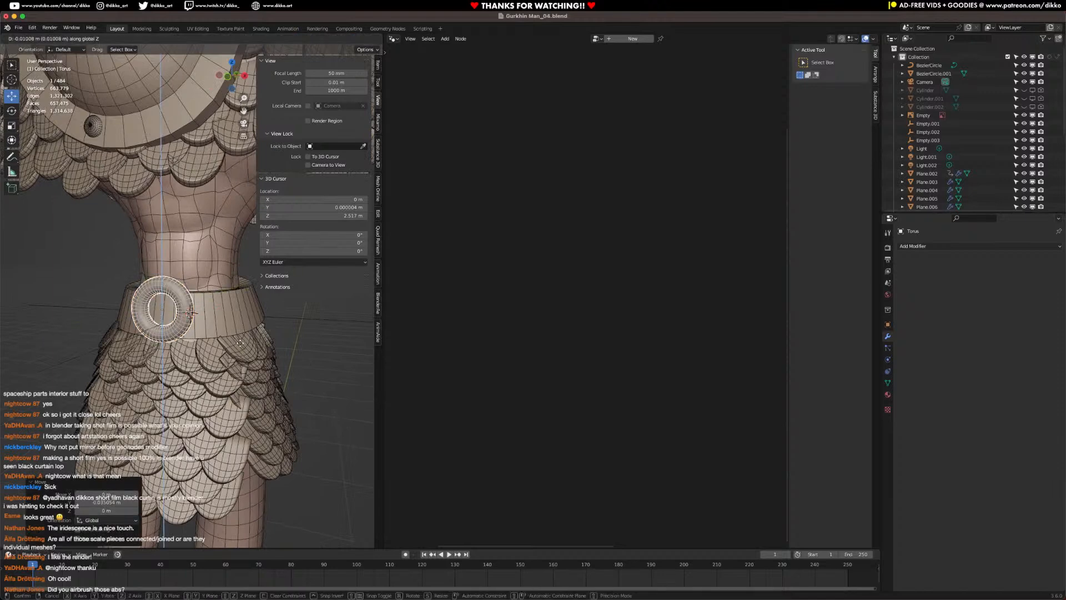
click(240, 352)
Step: Rotate the ring buckle around X to follow the belt's front slope and deselect it
middle_drag(240, 352, 223, 312)
key(r)
key(x)
click(145, 320)
drag(211, 274, 211, 277)
click(319, 366)
Step: Sculpt the hip scale panel with an Inflate/Deflate brush stroke and return to Object Mode
scroll(319, 366, down, 2)
middle_drag(240, 392, 84, 222)
click(183, 409)
key(Tab)
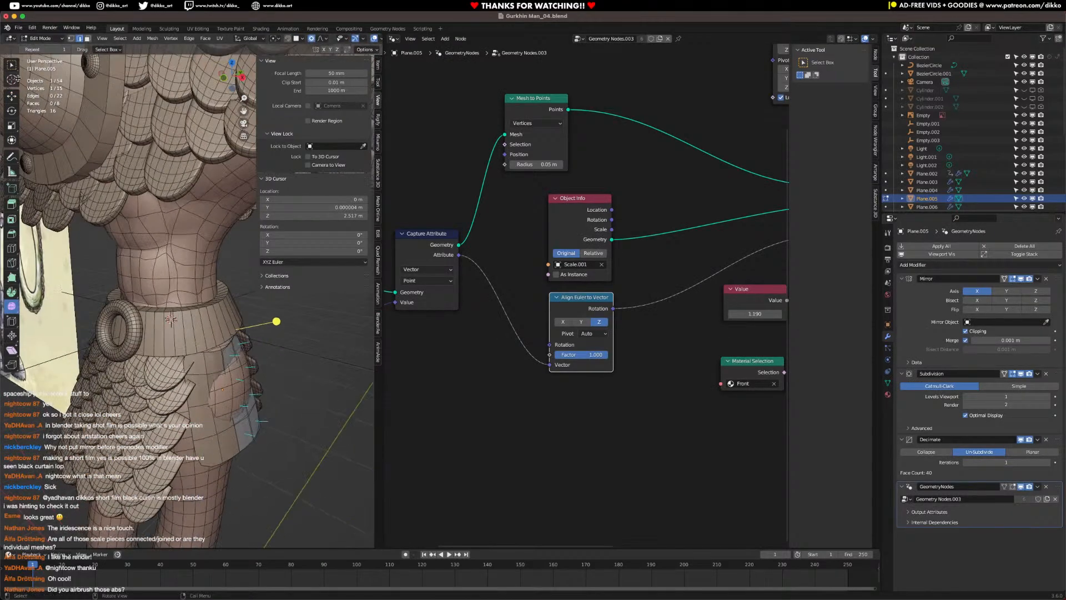
click(45, 39)
click(45, 66)
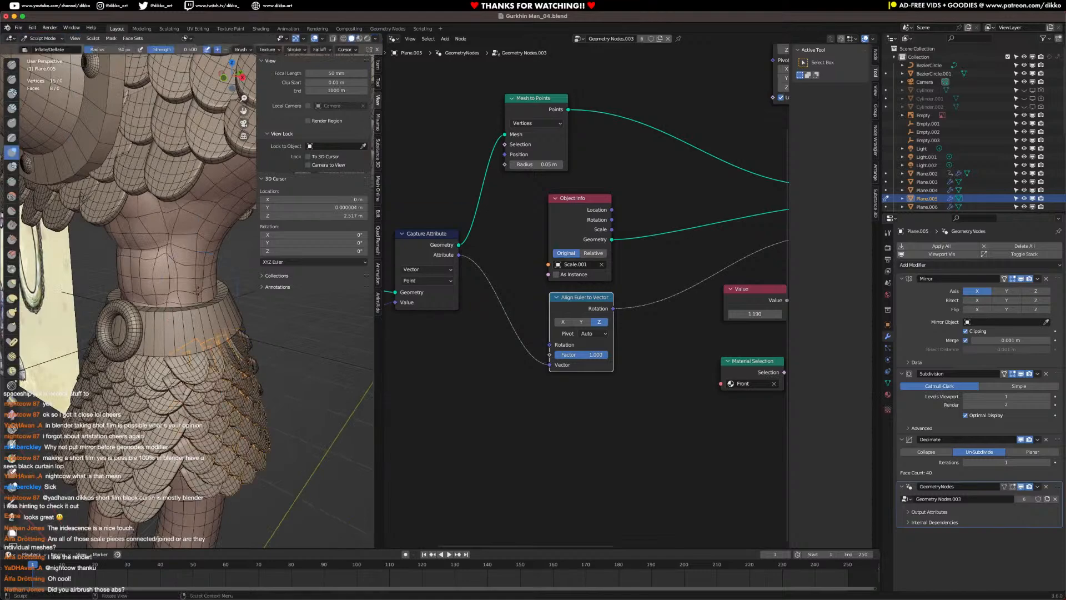
middle_drag(216, 378, 164, 386)
drag(164, 386, 187, 411)
mouse_move(211, 389)
middle_down()
mouse_move(160, 380)
mouse_move(161, 352)
mouse_move(145, 467)
mouse_move(251, 387)
middle_up()
click(48, 38)
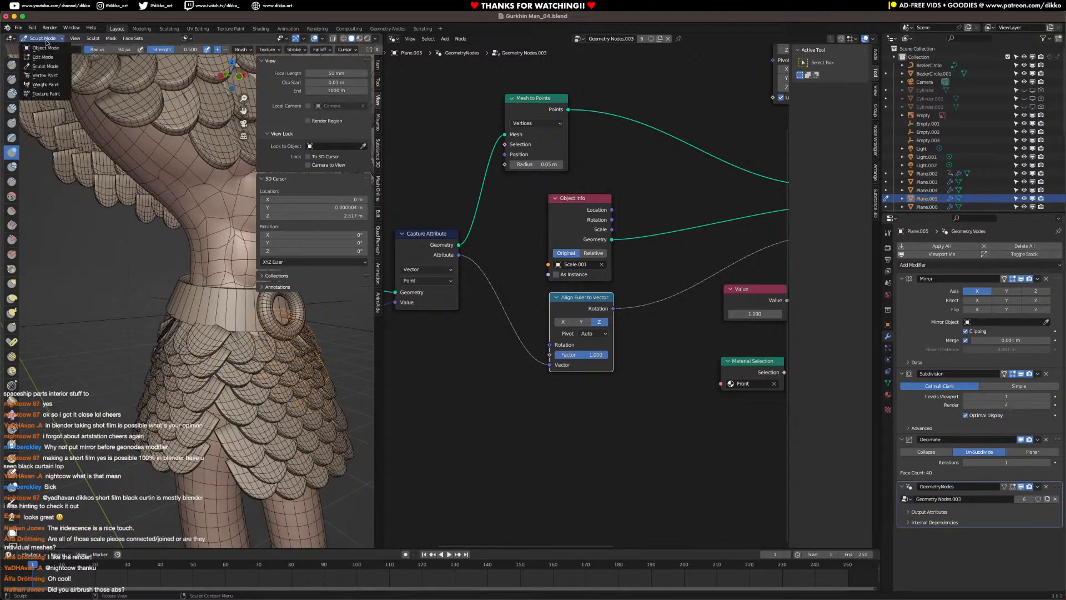
click(44, 48)
Step: Sculpt the back scale panel with the Inflate/Deflate brush, then return to Object Mode and deselect everything
click(170, 408)
middle_drag(169, 408, 47, 114)
click(37, 38)
click(44, 68)
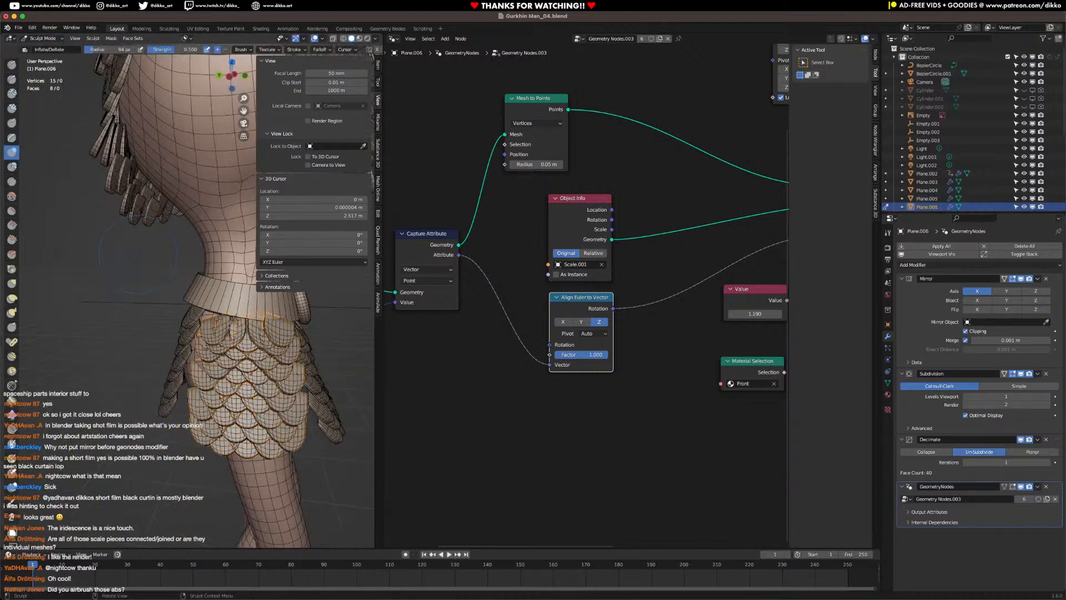
mouse_move(222, 358)
middle_down()
mouse_move(191, 399)
mouse_move(150, 349)
middle_up()
mouse_move(251, 354)
mouse_down()
mouse_move(253, 416)
mouse_move(272, 422)
mouse_move(275, 355)
mouse_up()
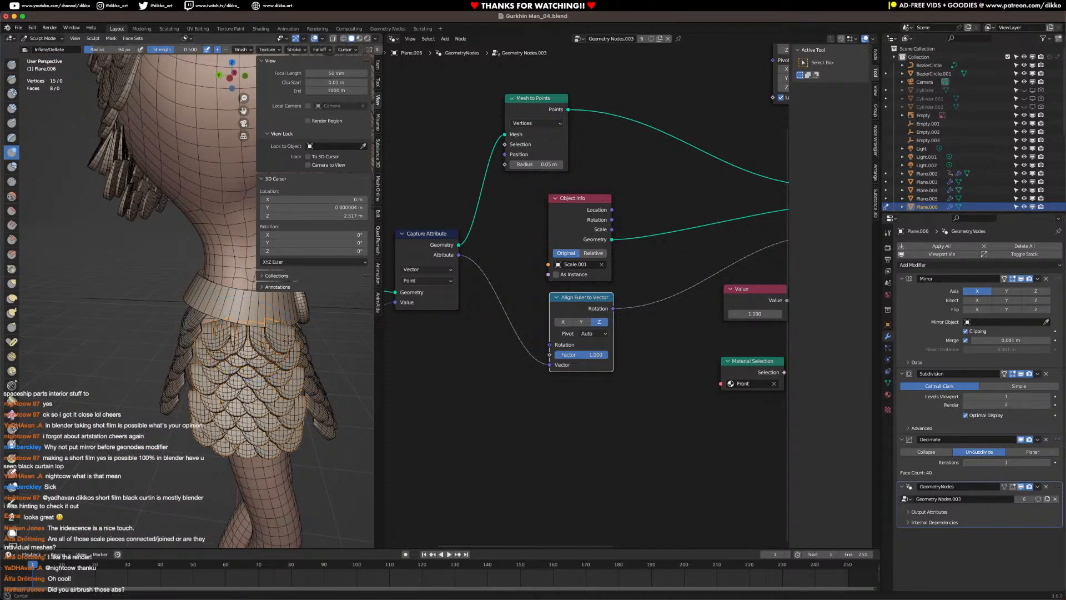
mouse_move(289, 341)
middle_down()
mouse_move(268, 321)
mouse_move(249, 364)
middle_up()
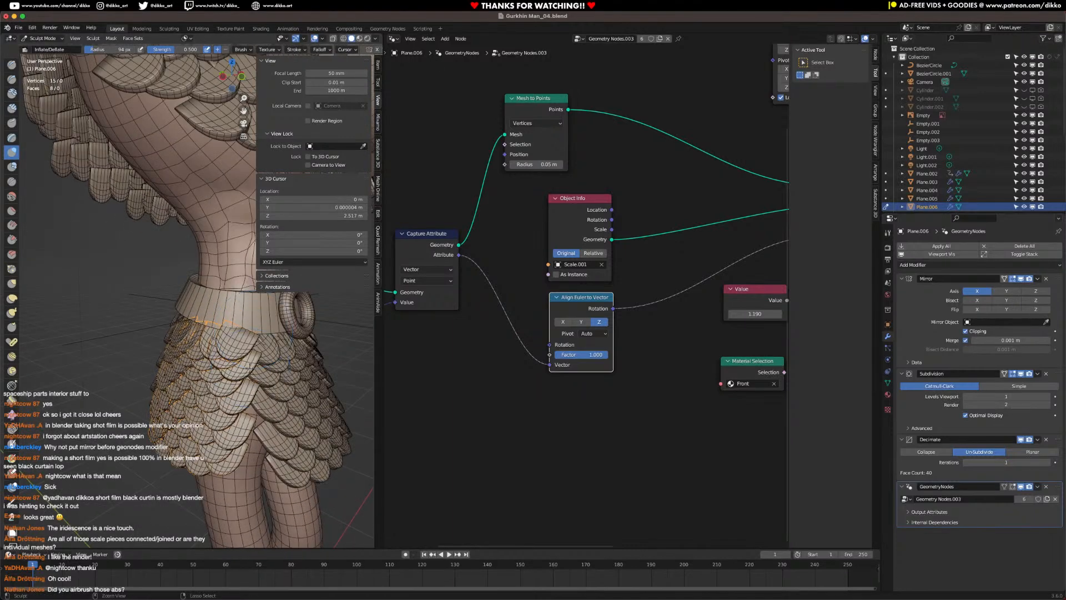
click(36, 41)
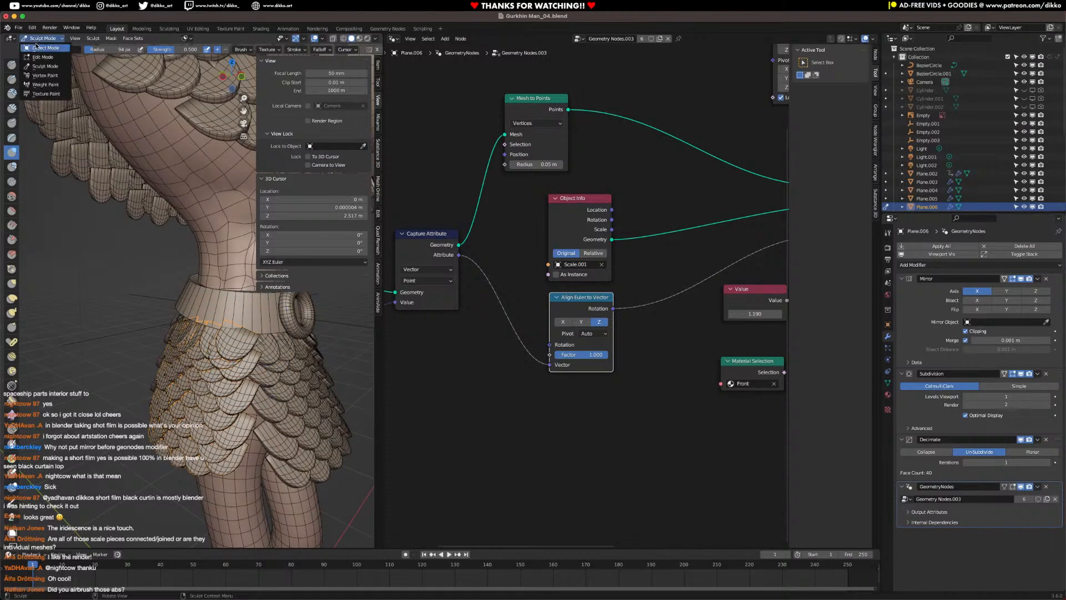
click(37, 49)
click(139, 325)
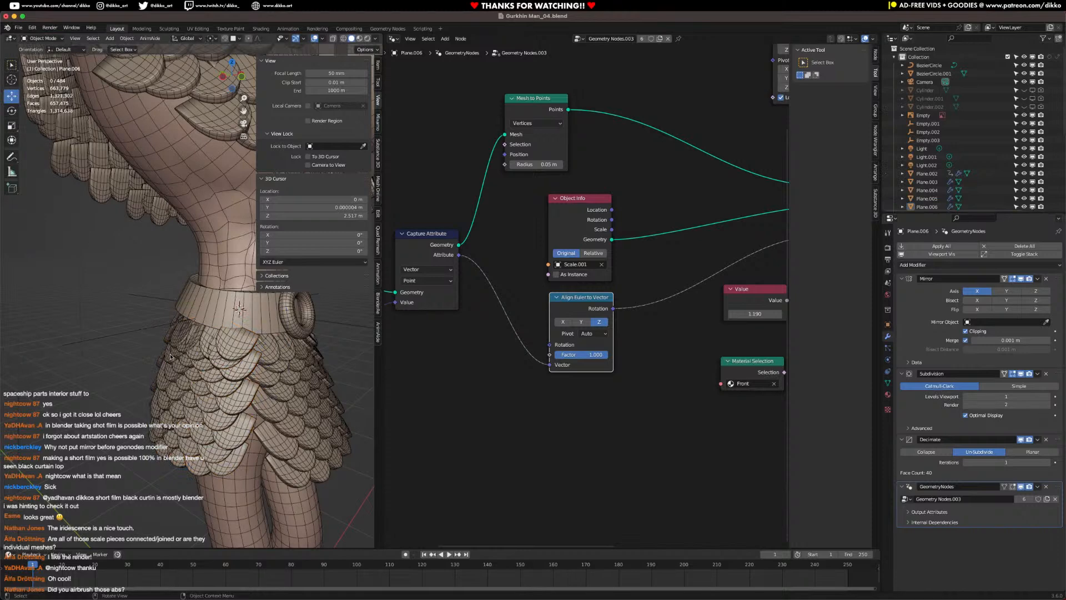
Step: Switch the viewport to rendered shading, inspect the whole character from the front and save the file
scroll(171, 357, down, 3)
middle_drag(171, 358, 163, 310)
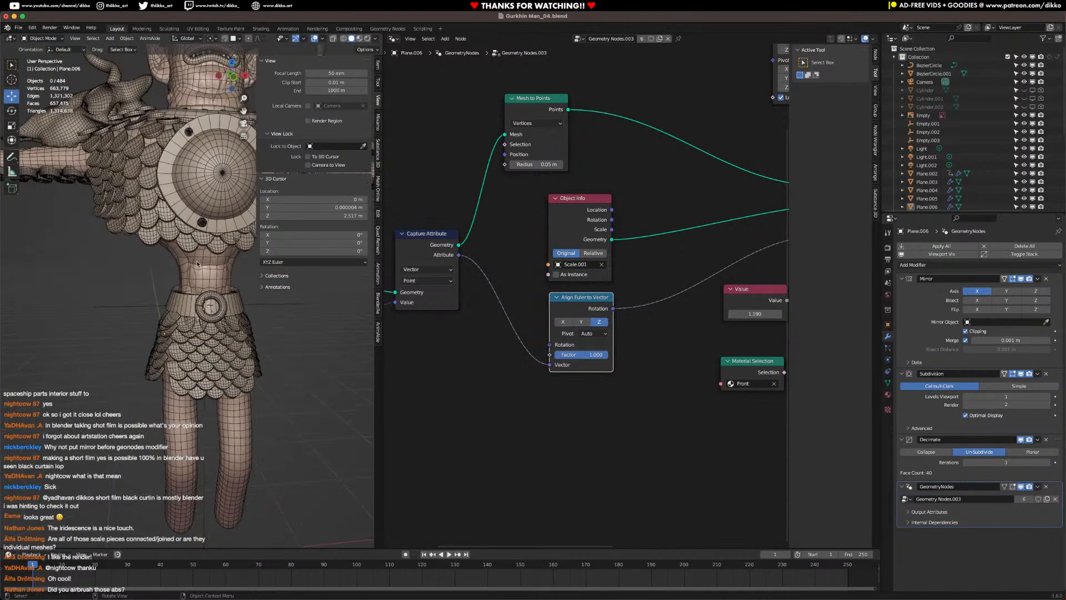
mouse_move(201, 277)
middle_down()
mouse_move(231, 272)
mouse_move(184, 274)
middle_up()
click(368, 38)
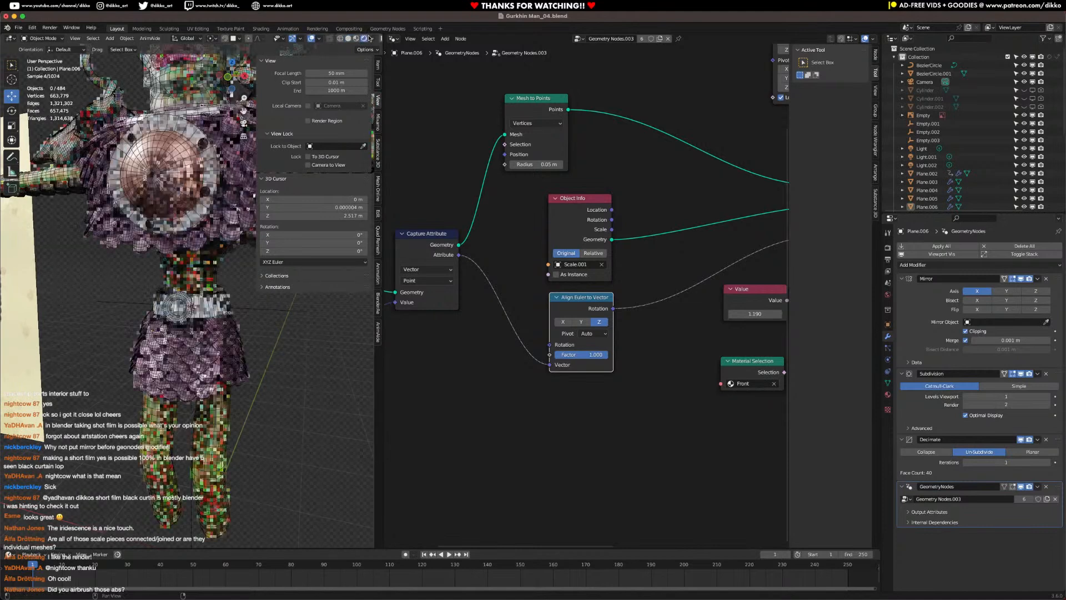
scroll(234, 384, down, 6)
middle_drag(233, 384, 268, 380)
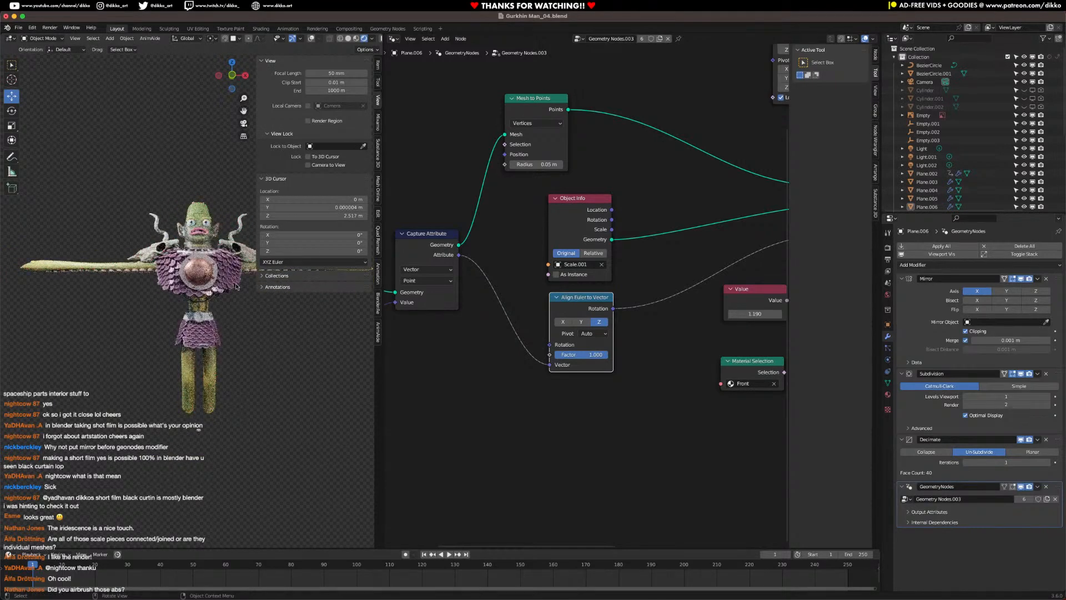
scroll(223, 295, up, 3)
key(ctrl+s)
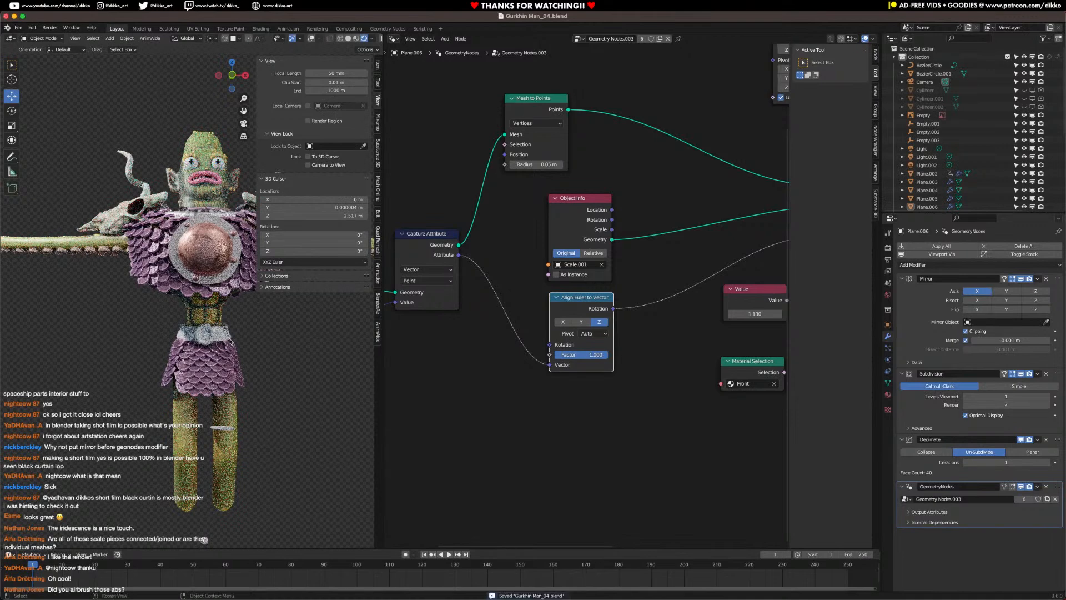
Step: Select the scale mantle around the chest and show its material in the Shader Editor
shift+middle_drag(211, 290, 204, 348)
click(247, 340)
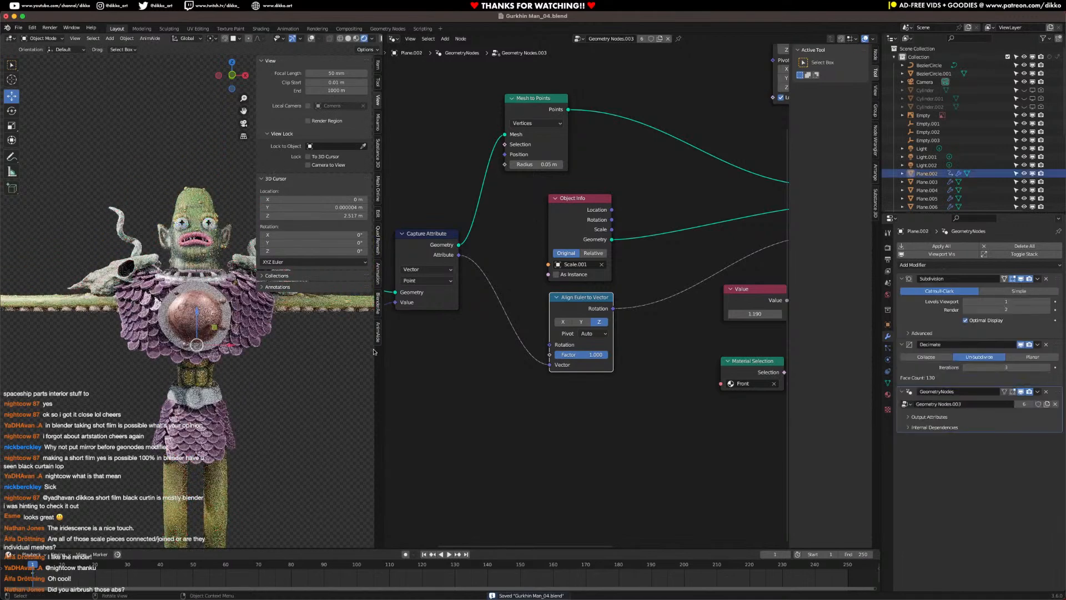
click(394, 38)
click(406, 117)
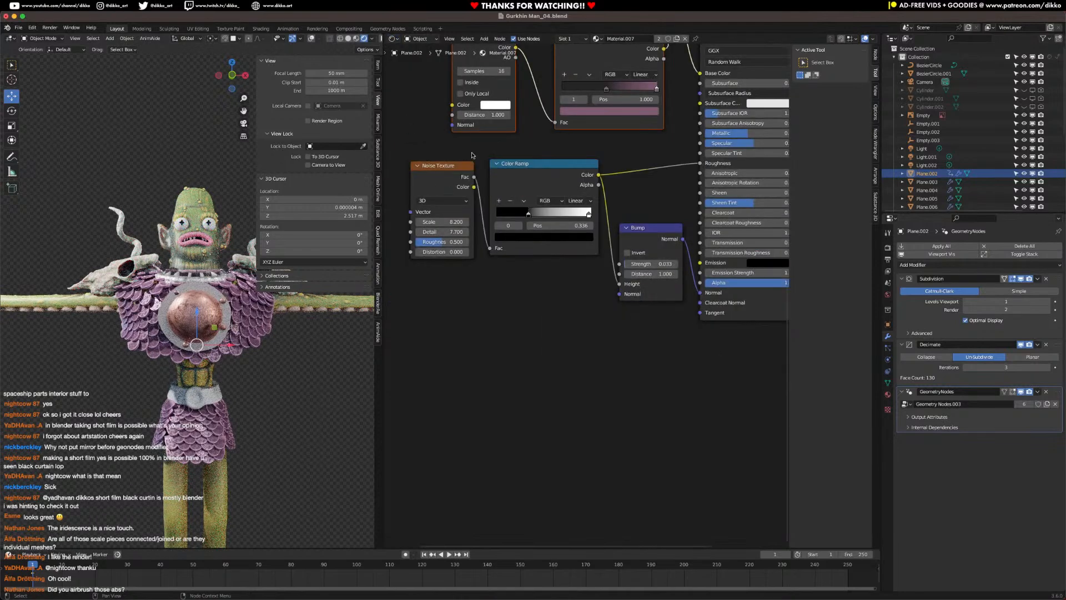
Step: Tidy the scale material's node layout by spacing out the Mix, Color Ramp, Noise Texture and Bump nodes
middle_drag(482, 296, 509, 336)
mouse_move(507, 289)
mouse_down()
mouse_move(465, 281)
mouse_move(439, 295)
mouse_move(490, 284)
mouse_up()
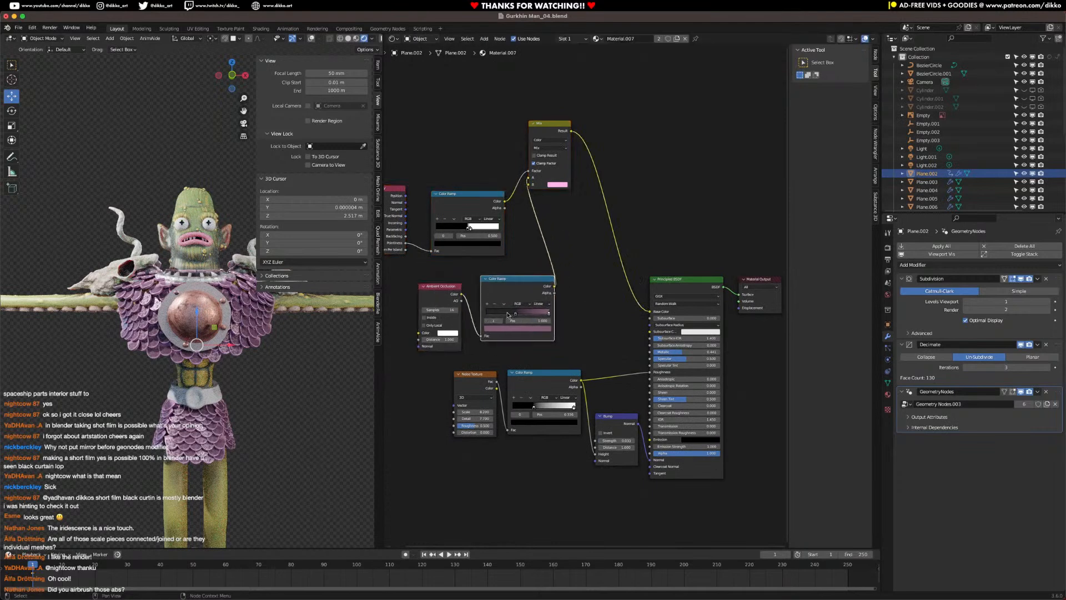
scroll(119, 396, up, 4)
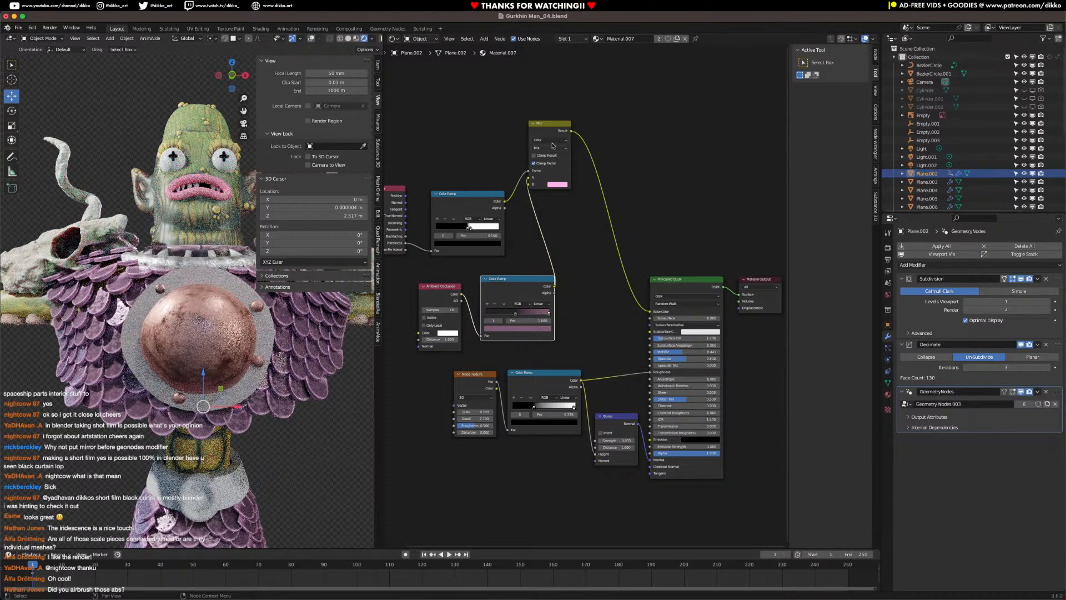
drag(546, 125, 589, 200)
middle_drag(518, 165, 561, 150)
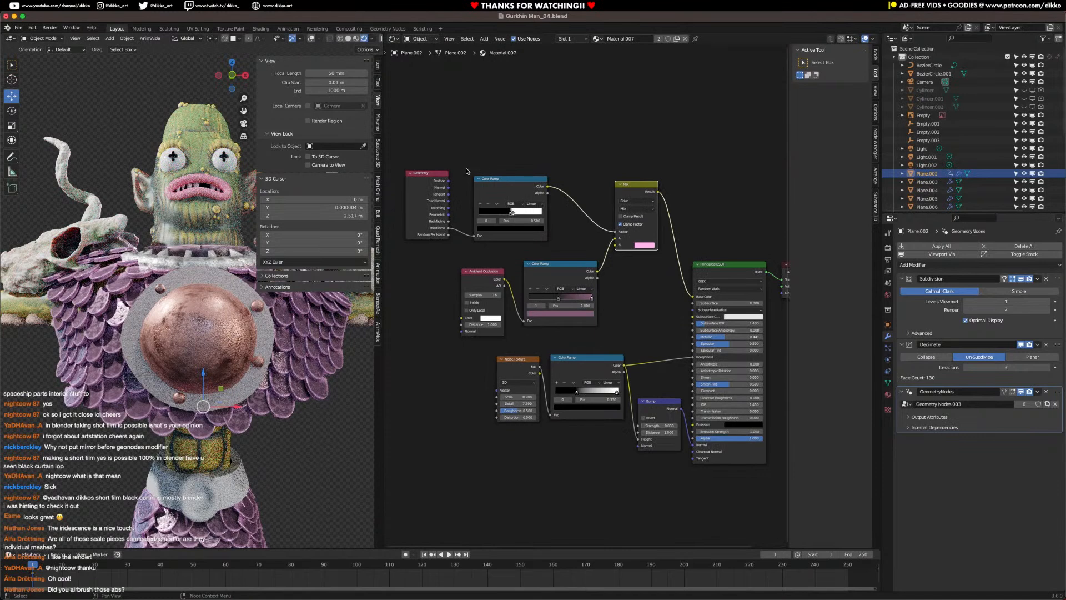
drag(507, 201, 508, 199)
click(634, 188)
drag(515, 362, 506, 372)
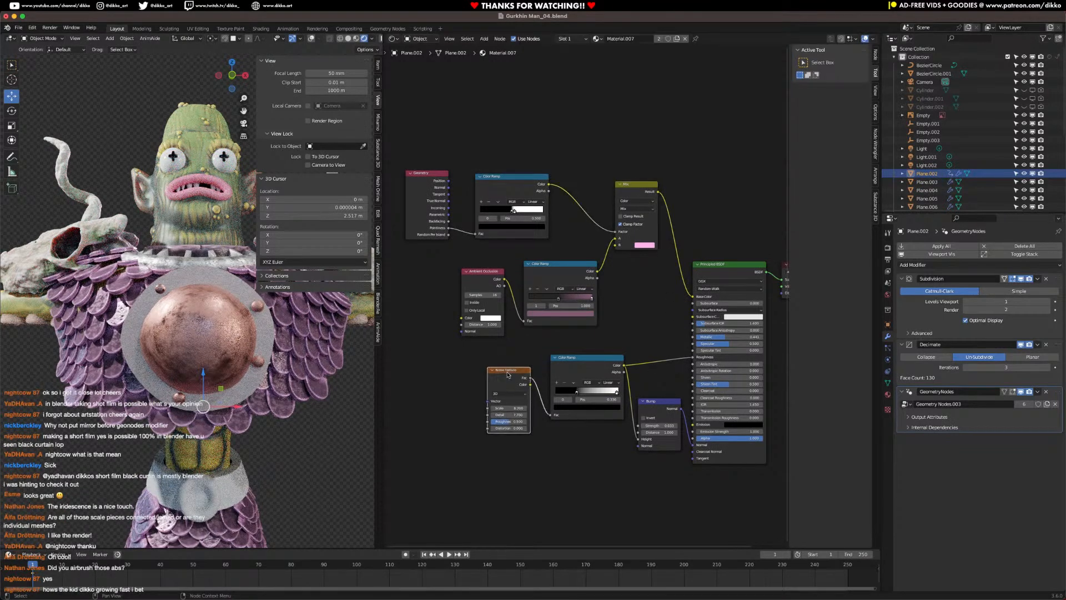
drag(578, 365, 569, 376)
drag(666, 407, 662, 407)
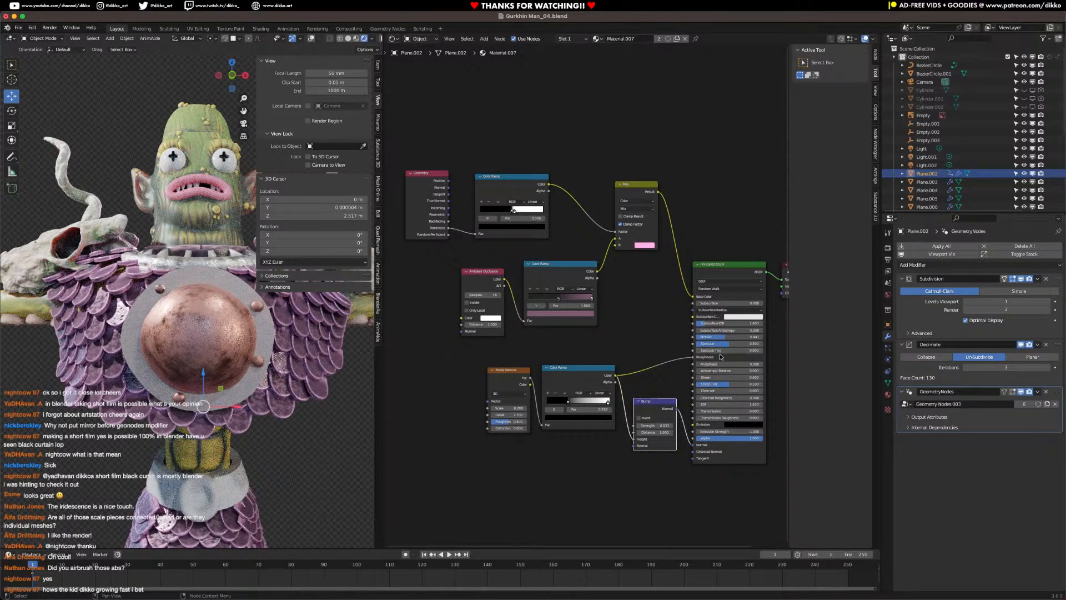
Step: Select the character's body in solid shading to show its material nodes, save the file and return to rendered shading
click(348, 39)
click(225, 219)
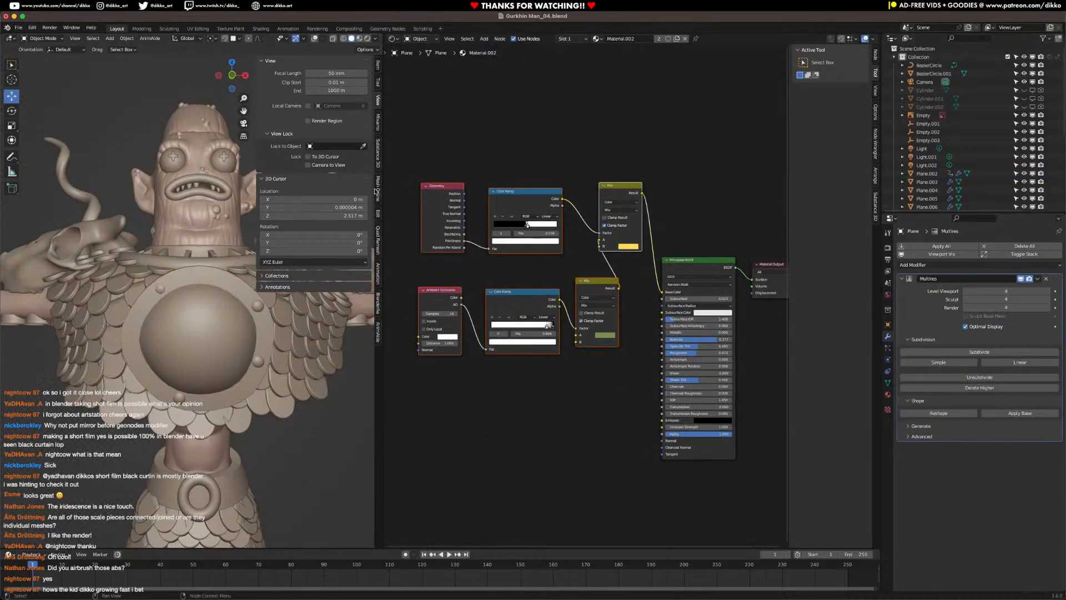
key(ctrl+s)
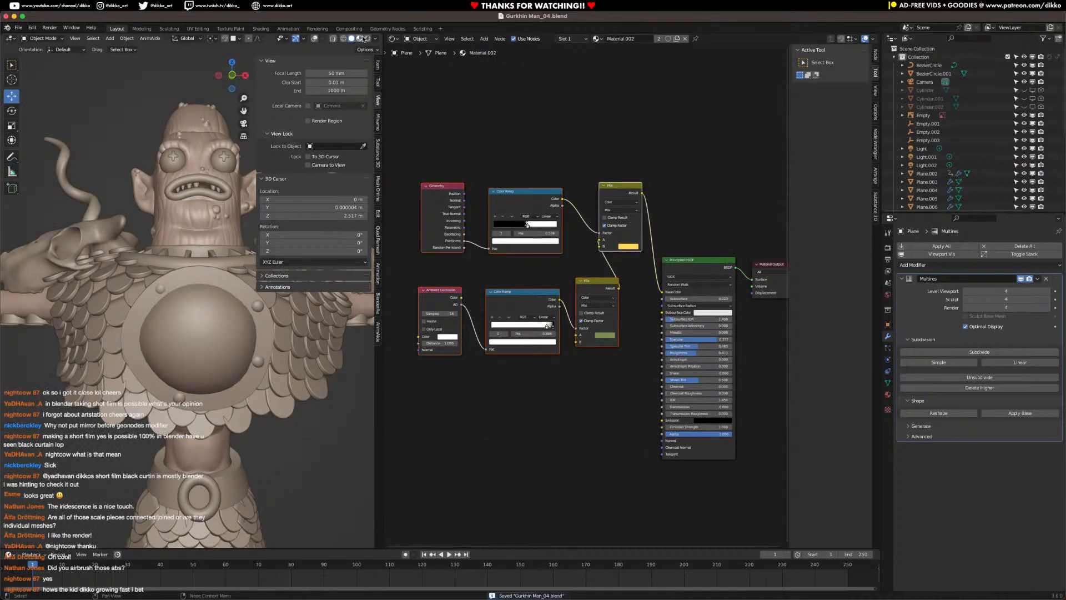
click(367, 38)
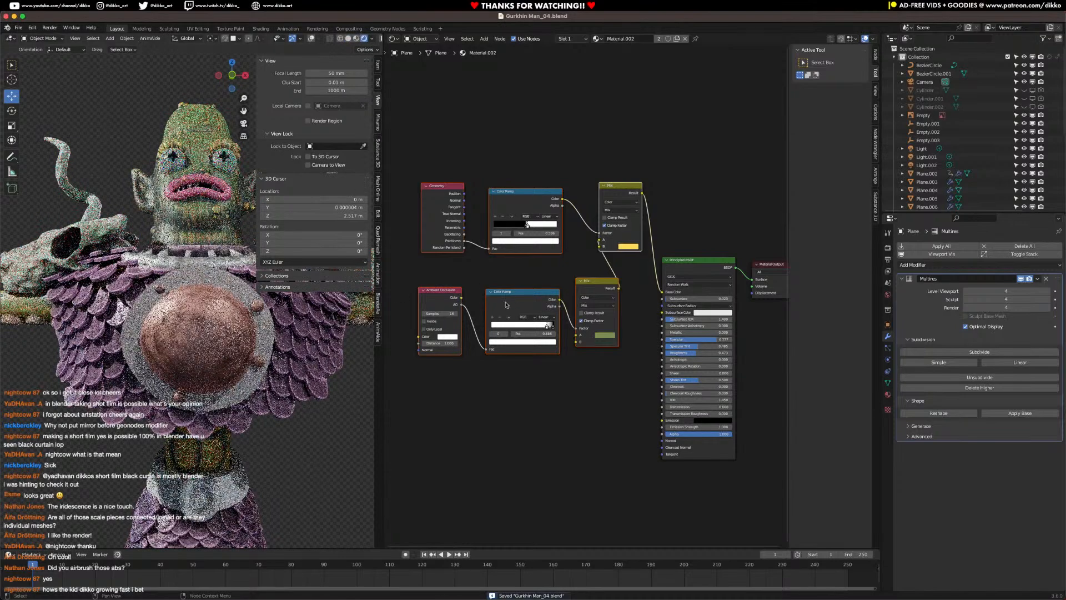
Step: Move the skin material's Geometry, Ambient Occlusion, Color Ramp and Mix nodes farther away from the Principled BSDF
middle_drag(213, 322, 156, 365)
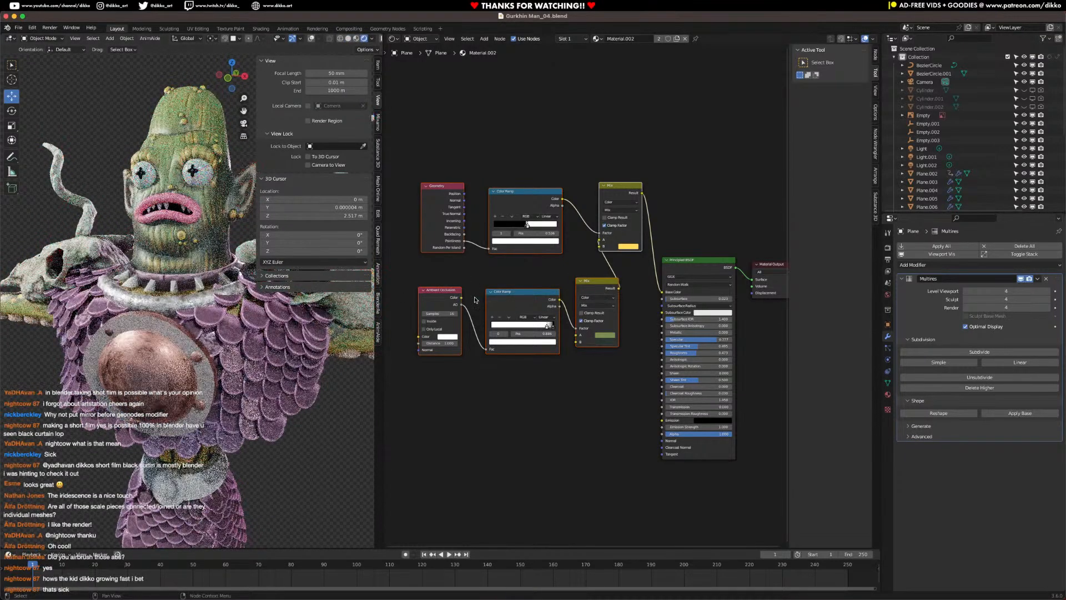
key(g)
click(441, 286)
click(419, 284)
drag(410, 282, 405, 280)
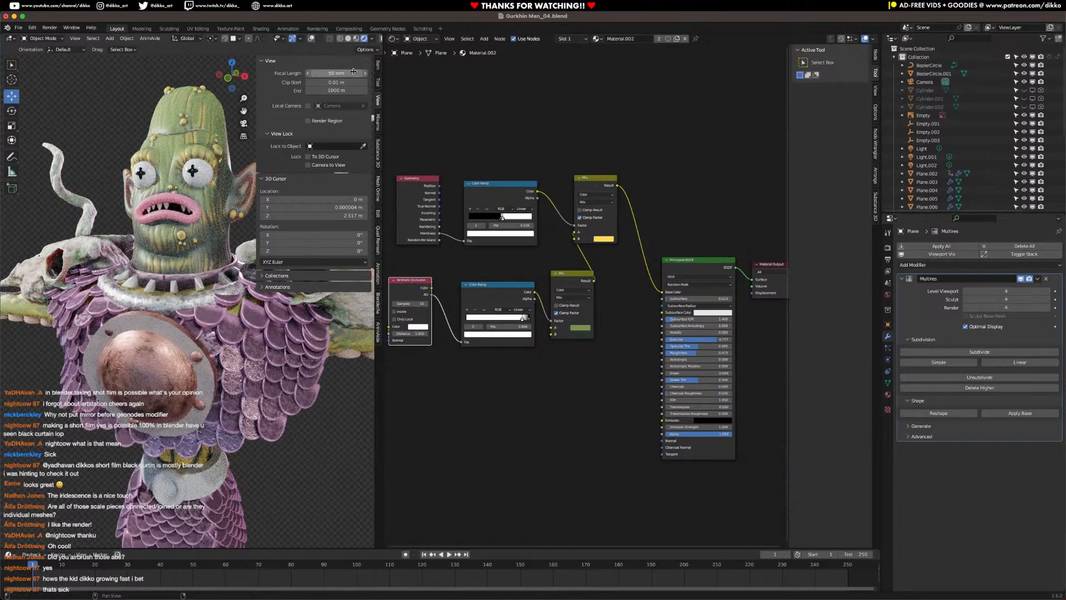
Step: Switch to solid shading, inspect the character from behind, turn on the viewport overlays and select the scale mantle
click(349, 39)
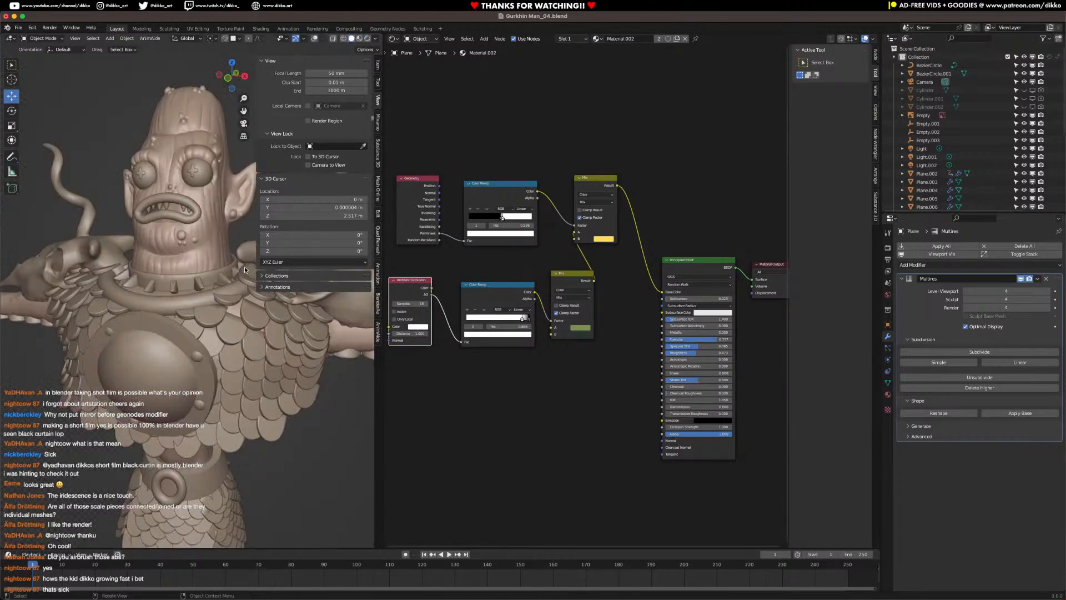
middle_drag(215, 361, 117, 394)
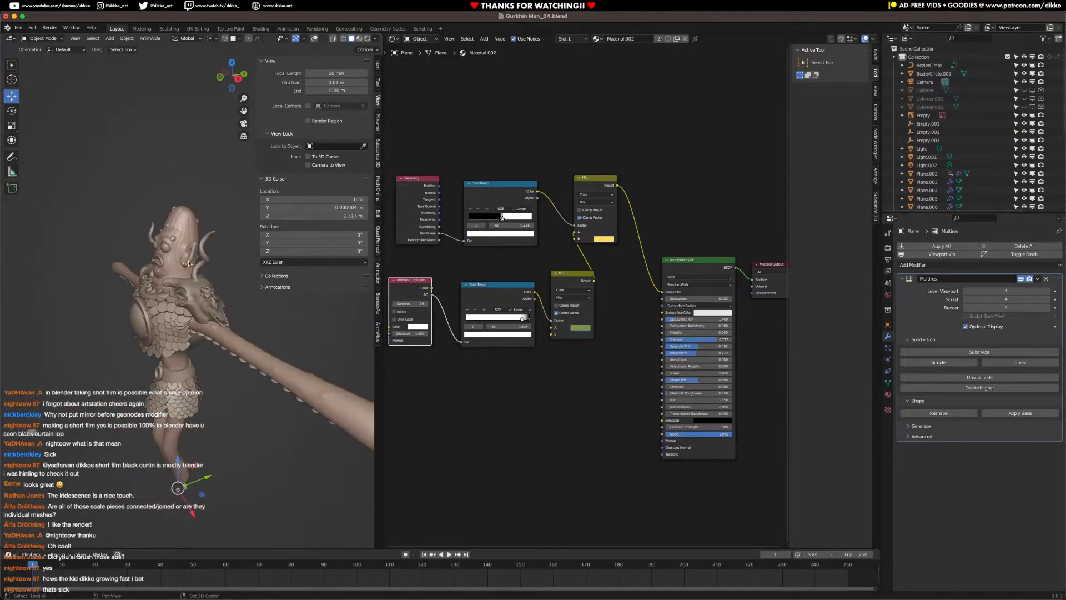
shift+middle_drag(199, 272, 156, 311)
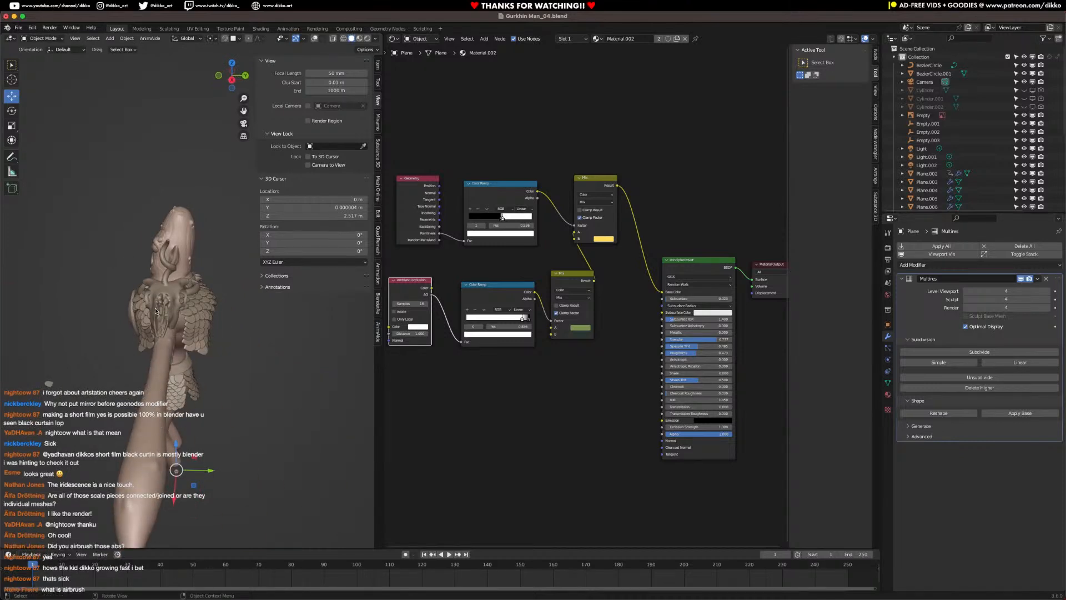
middle_drag(117, 366, 67, 386)
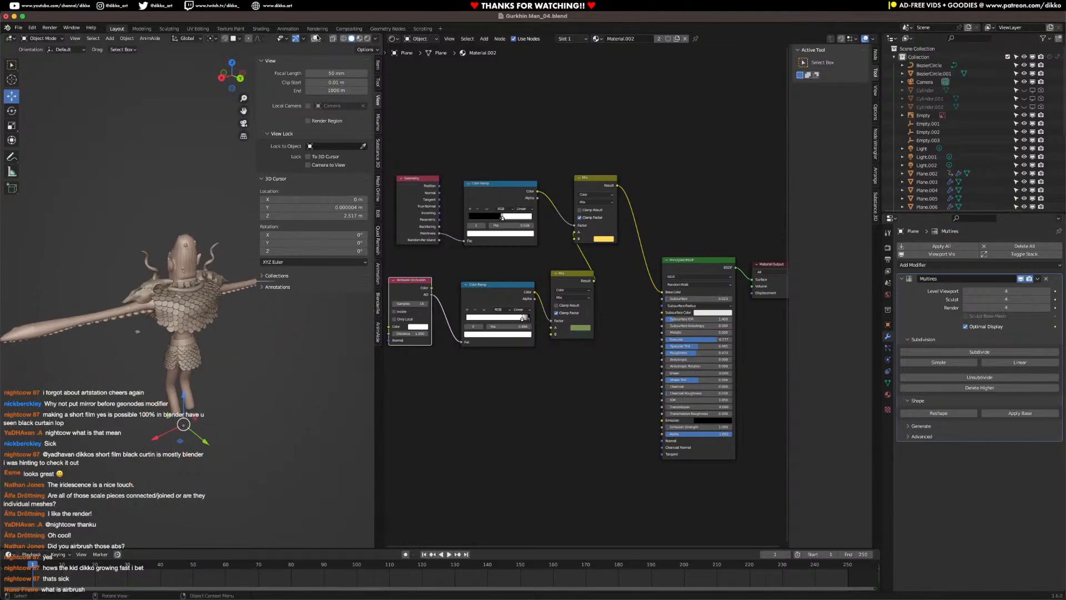
click(314, 38)
middle_drag(100, 383, 193, 373)
click(248, 314)
mouse_move(248, 314)
middle_down()
mouse_move(194, 328)
mouse_move(238, 297)
middle_up()
scroll(238, 296, up, 3)
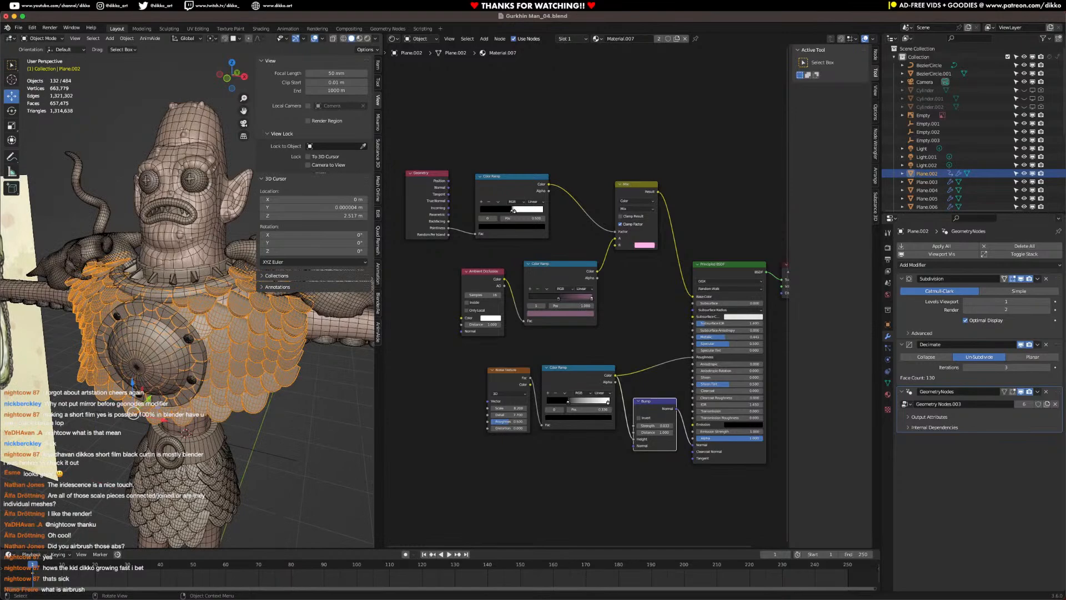
Step: Inspect the mantle, scale skirt and legs in wireframe beside the reference drawing, keeping the mantle selected, and save the file
click(204, 494)
middle_drag(203, 494, 131, 481)
click(37, 398)
click(79, 404)
middle_drag(79, 403, 220, 425)
click(300, 451)
scroll(300, 450, down, 4)
click(240, 404)
click(273, 313)
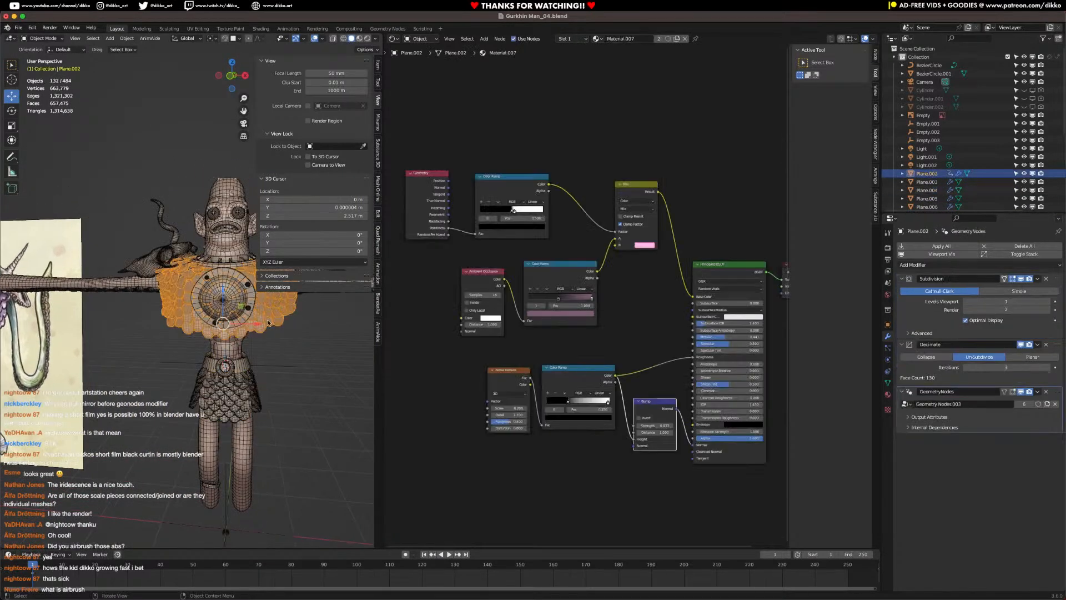
click(228, 412)
click(269, 318)
middle_drag(252, 383, 225, 391)
key(ctrl+s)
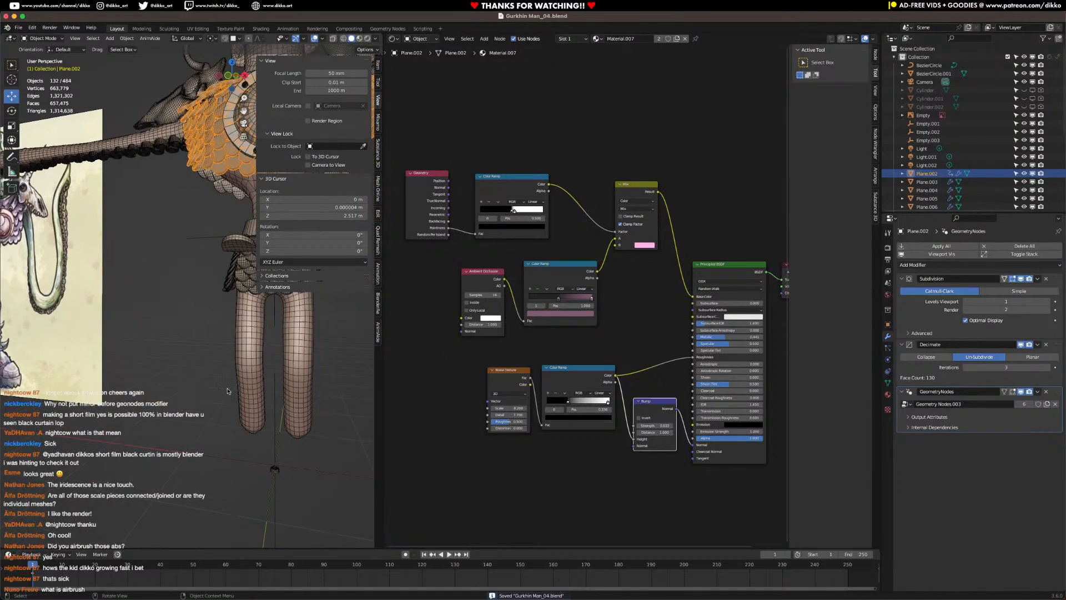
Step: Return to rendered shading and hide the viewport overlays to show the whole character
scroll(224, 392, down, 4)
click(367, 39)
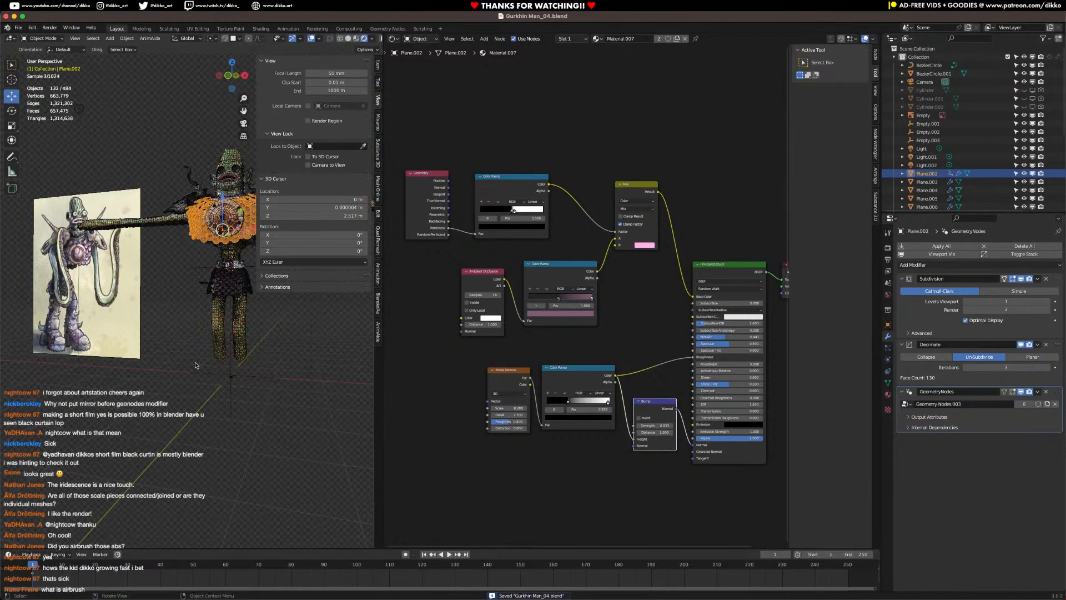
click(314, 39)
middle_drag(235, 359, 214, 402)
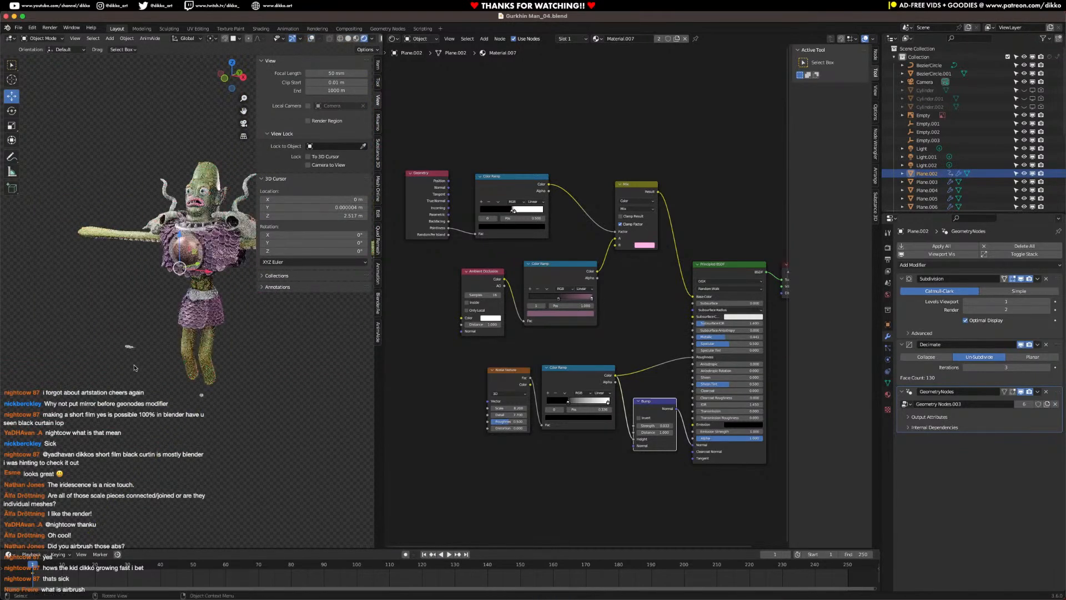
Step: Exclude the Scale and Tentacle collections from the view layer to hide the stray source objects around the feet
click(130, 346)
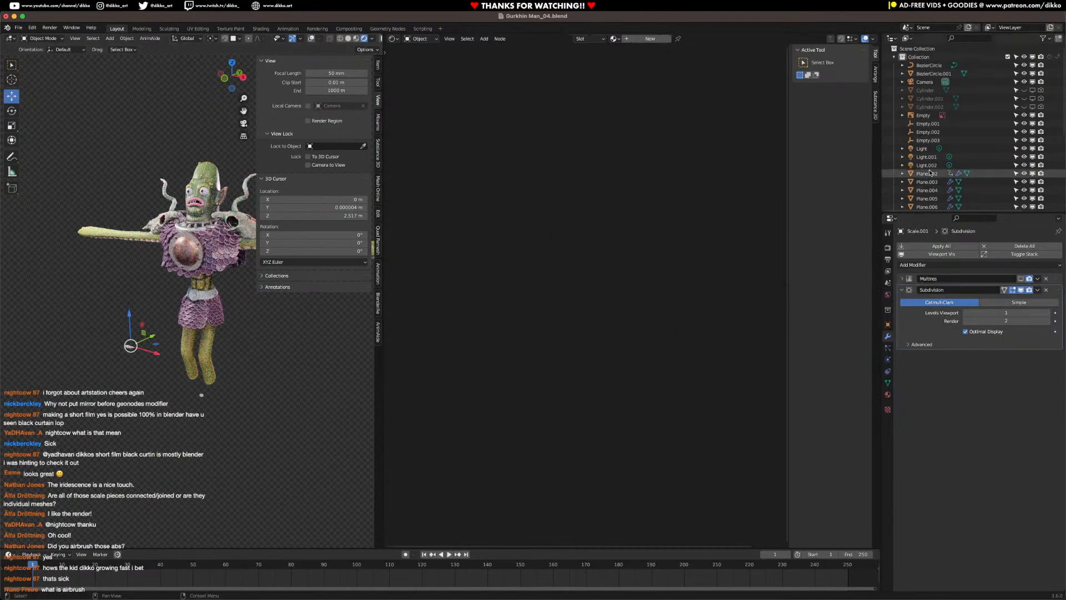
scroll(931, 173, down, 5)
click(1008, 200)
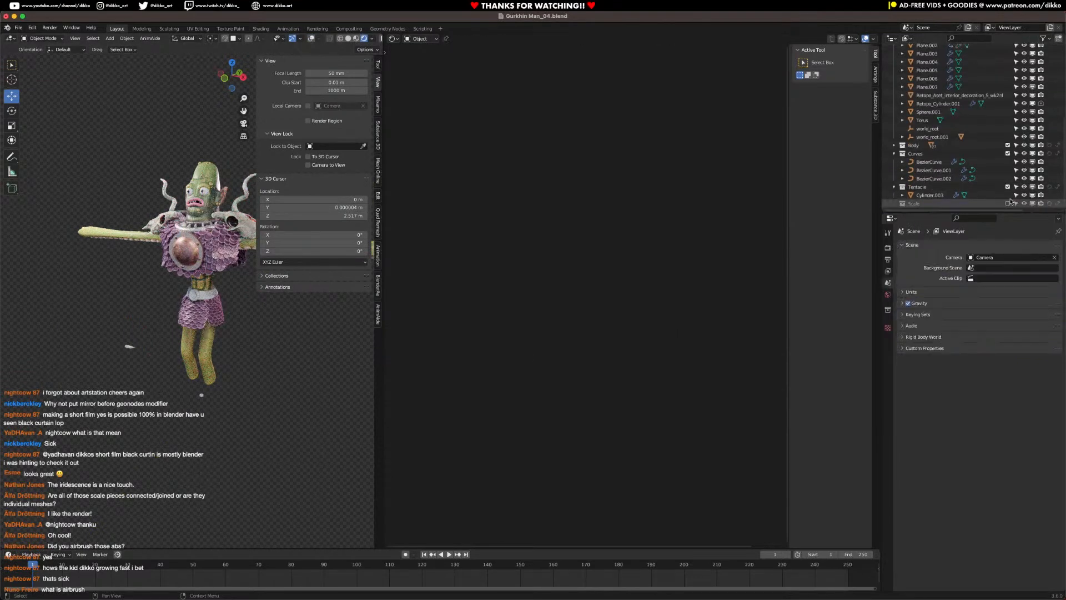
click(201, 397)
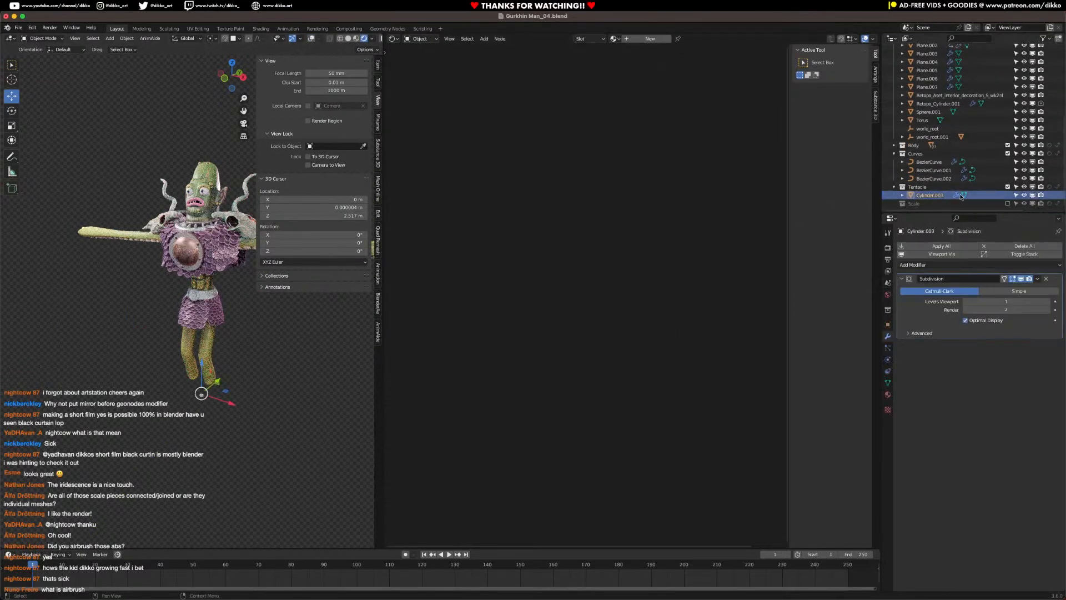
click(1008, 187)
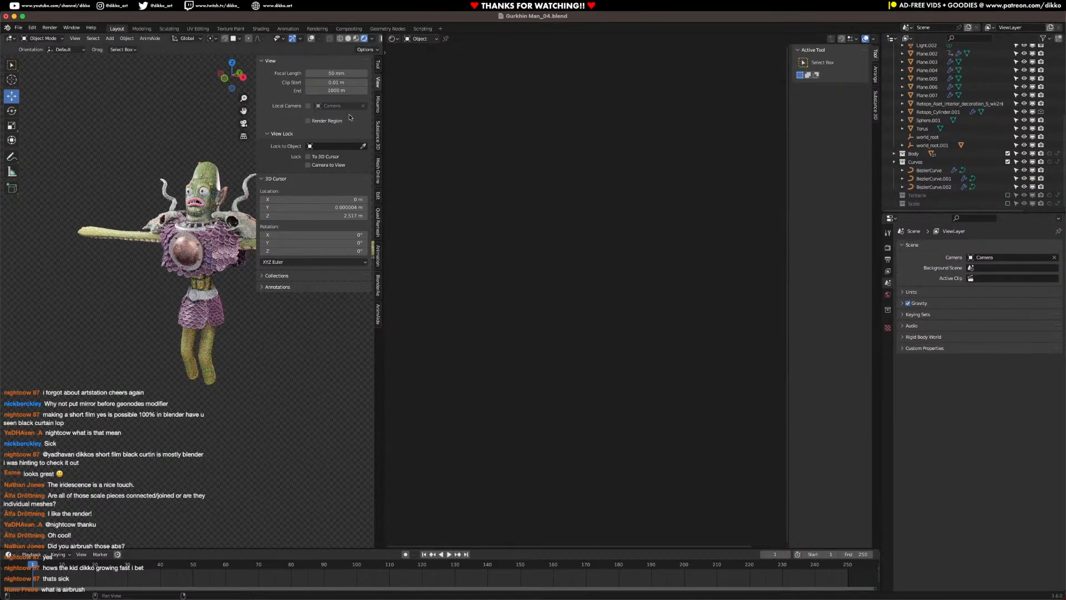
Step: Return to solid shading with overlays on, save the file and examine the skirt and boots in the reference drawing
click(348, 38)
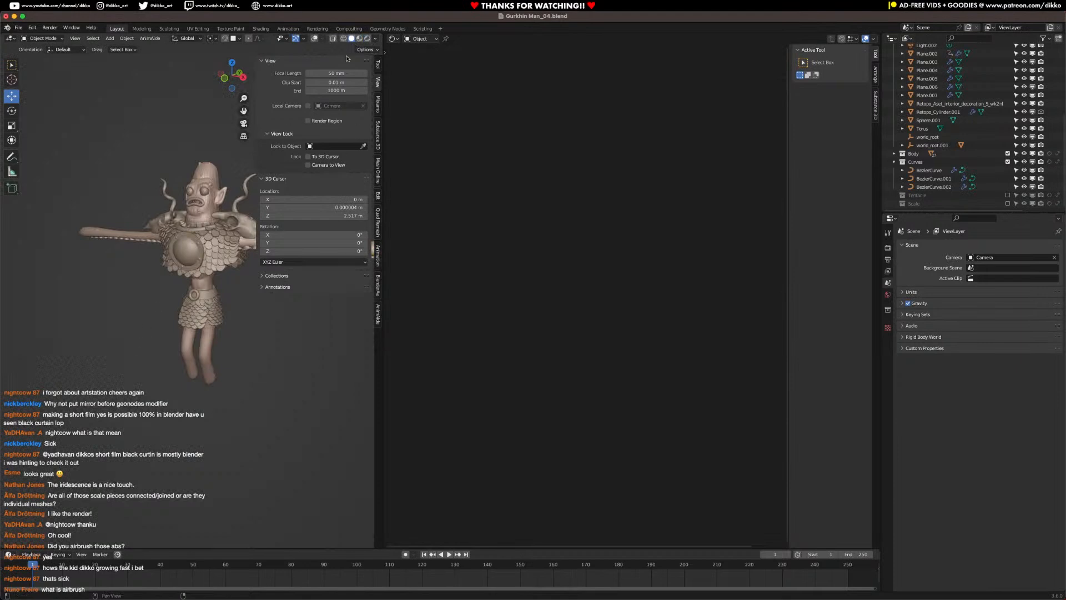
click(314, 39)
scroll(193, 294, up, 4)
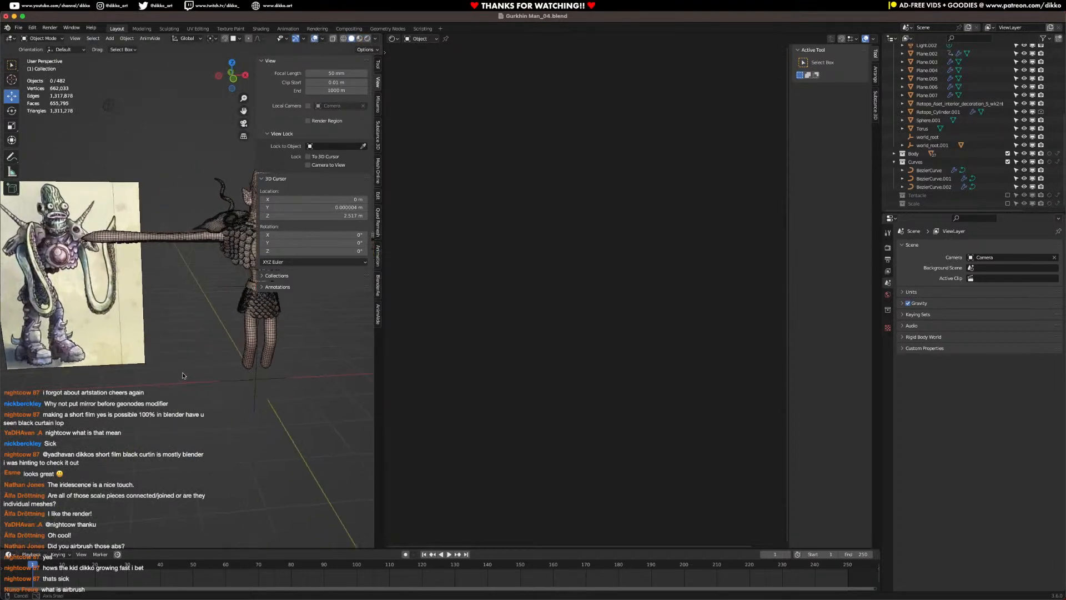
key(super+s)
middle_drag(262, 392, 125, 330)
scroll(133, 329, up, 3)
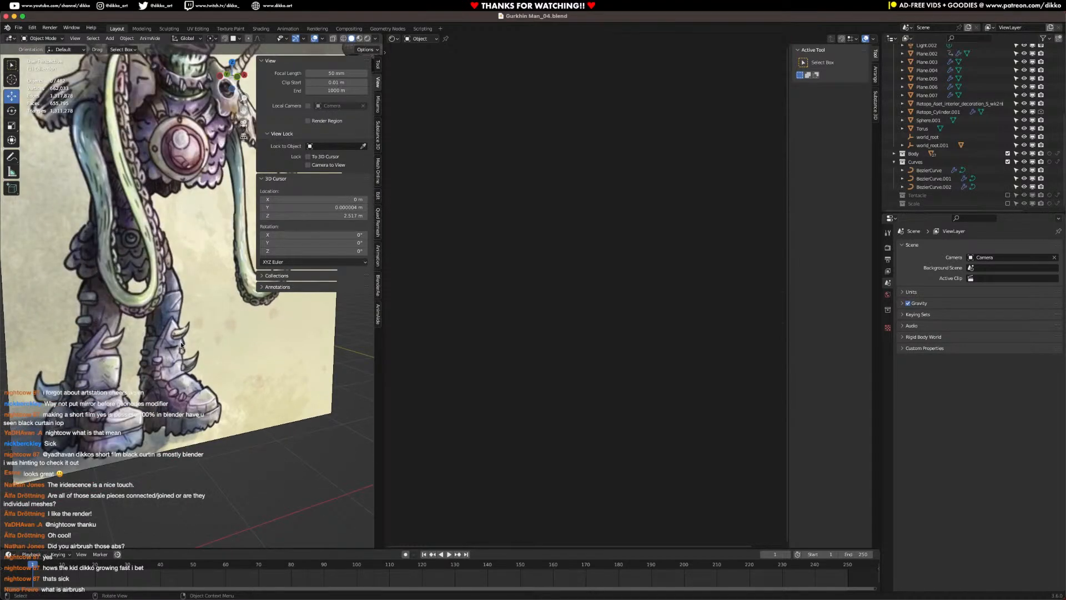
middle_drag(176, 345, 201, 366)
scroll(201, 365, up, 3)
Step: Try to lower the bottom edges of the skirt's front panel by 0.203 m along Z with proportional editing
click(228, 312)
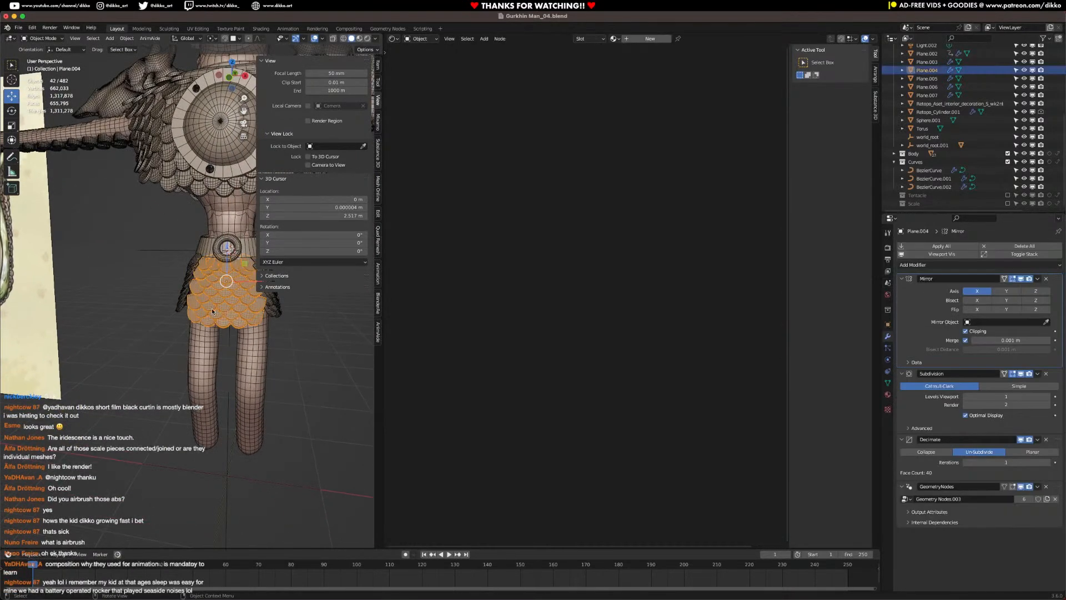
key(Tab)
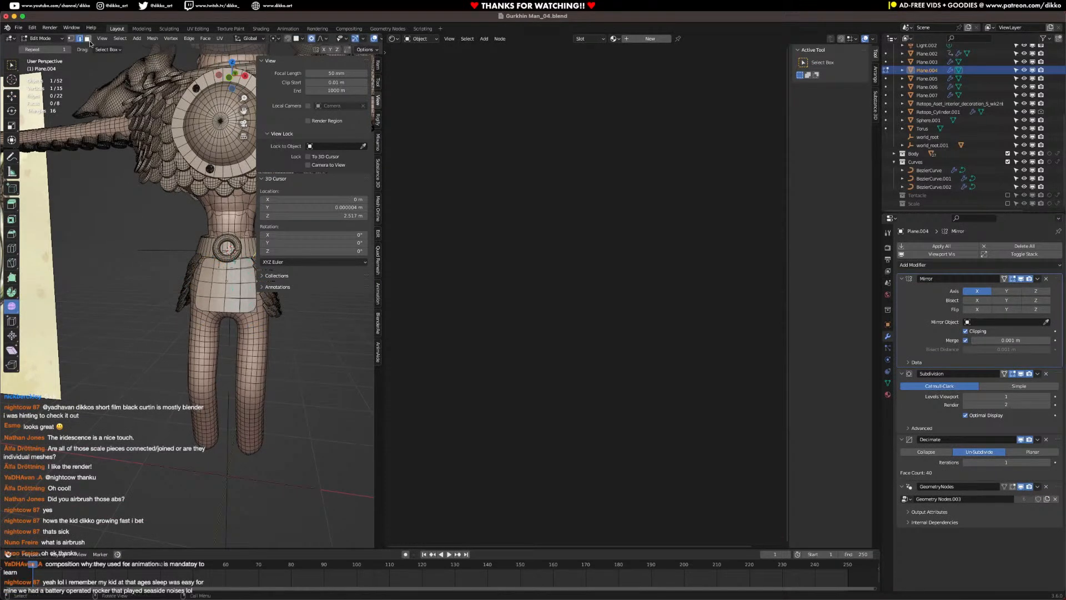
ctrl+click(228, 310)
key(g)
key(z)
scroll(227, 311, up, 6)
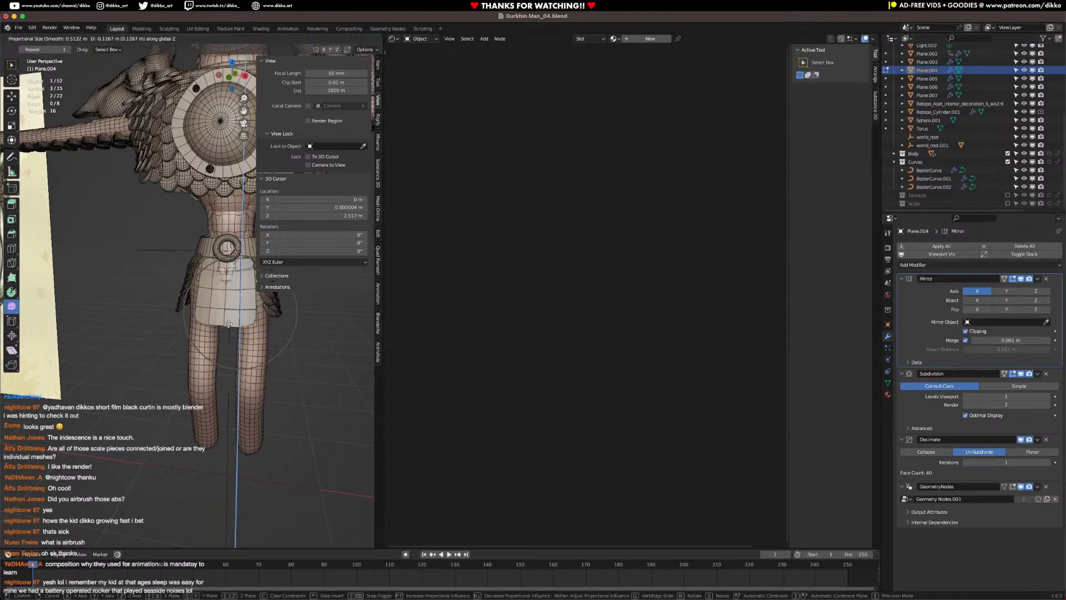
click(234, 331)
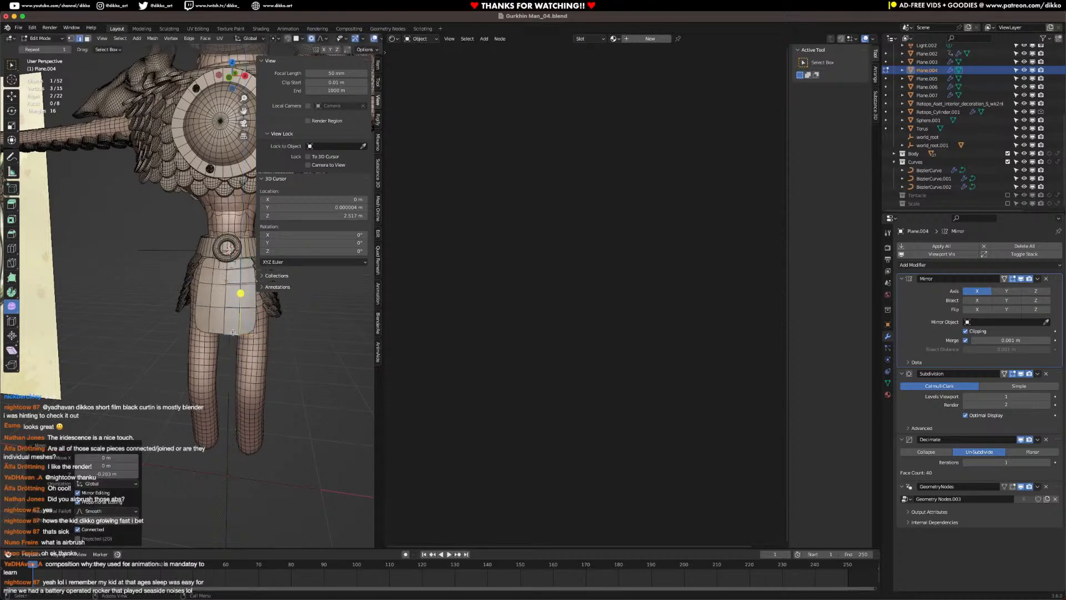
key(Tab)
Step: Deselect the skirt's front panel and save the file
mouse_move(234, 331)
middle_down()
mouse_move(274, 327)
mouse_move(226, 334)
middle_up()
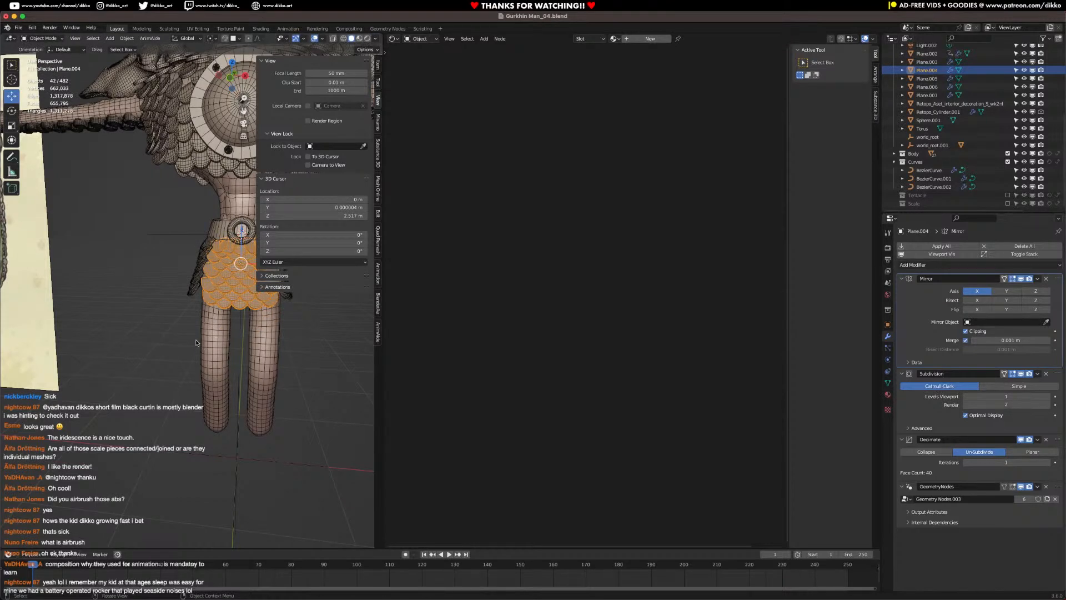
middle_drag(230, 340, 269, 356)
key(ctrl+s)
click(188, 374)
scroll(214, 376, down, 2)
key(ctrl+s)
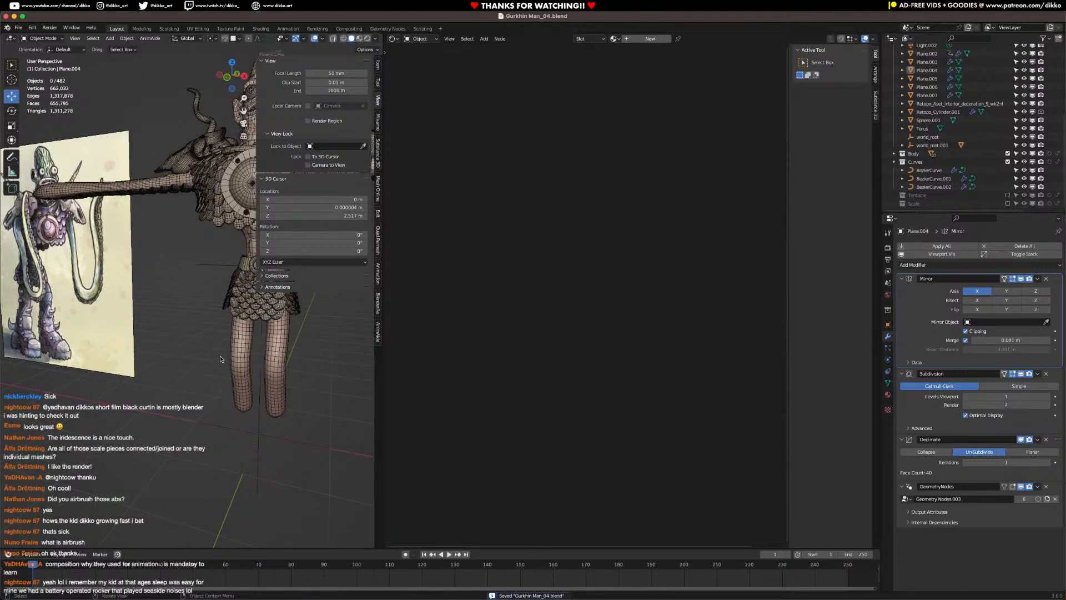
middle_drag(203, 384, 284, 442)
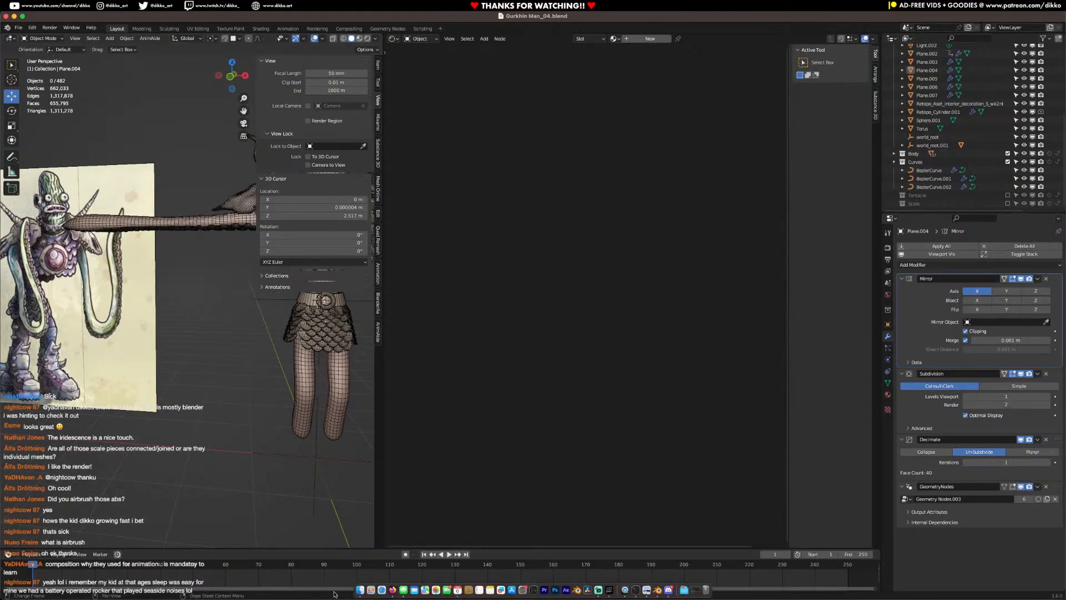
Step: Switch to Finder and open the 2023_Pennomi folder inside Youtube_Tutorials on the RS_Backup01 drive
click(360, 590)
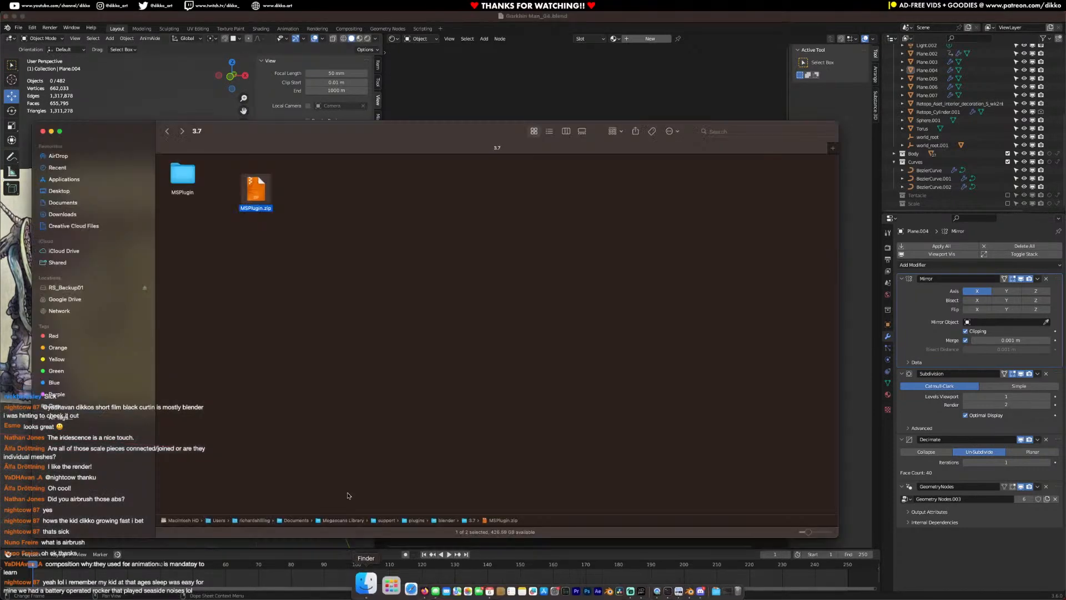
click(63, 203)
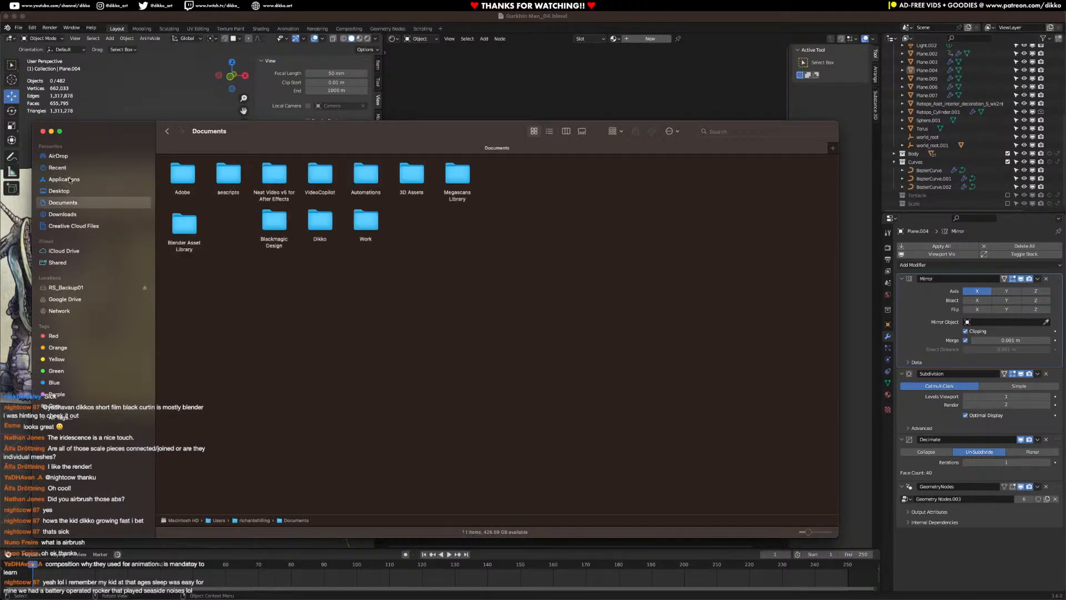
click(59, 191)
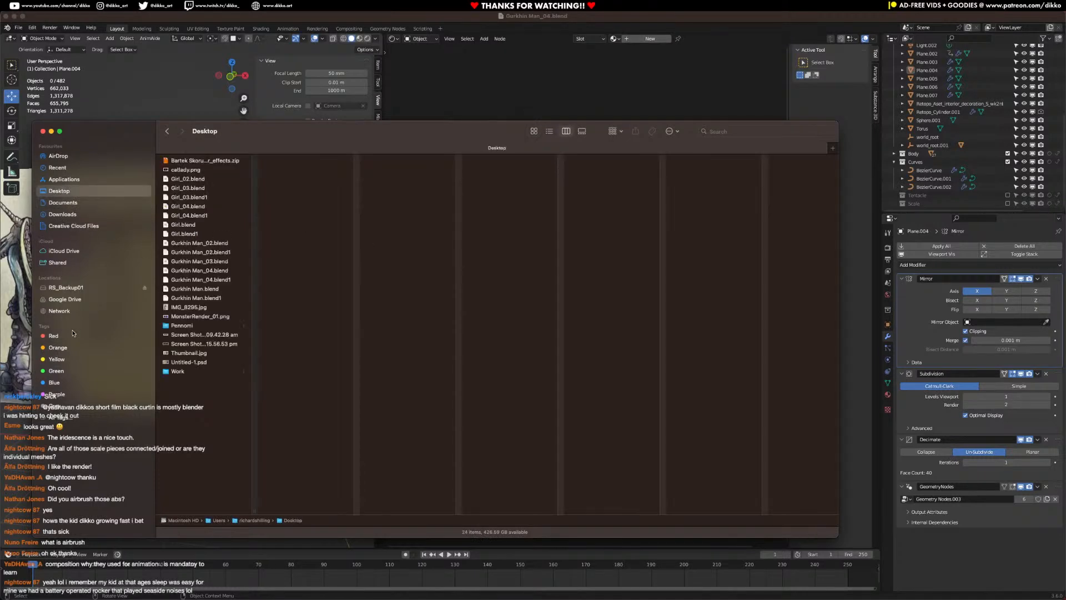
click(73, 289)
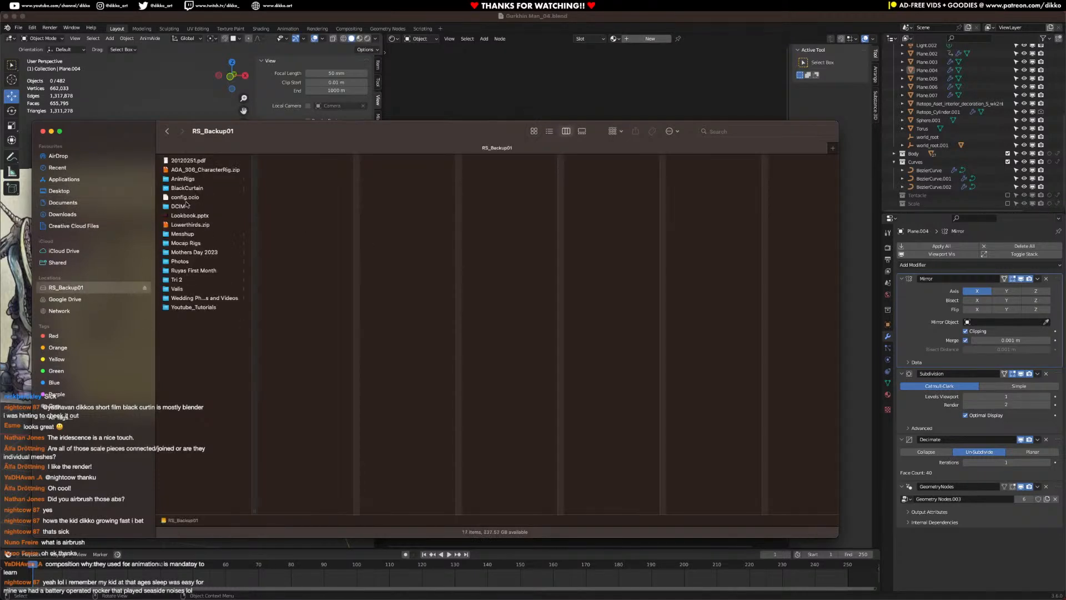
click(180, 309)
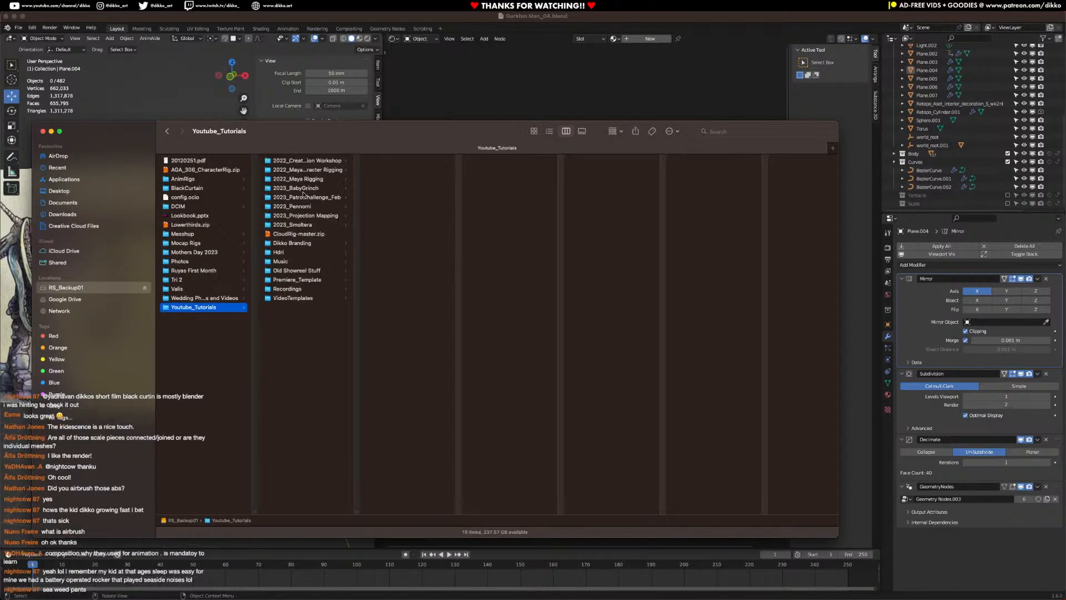
click(309, 207)
Step: Look through the project's Pennomi, Render and Premiere Pro folders and open Char_Render.mov from the Pre-Renders folder
click(388, 169)
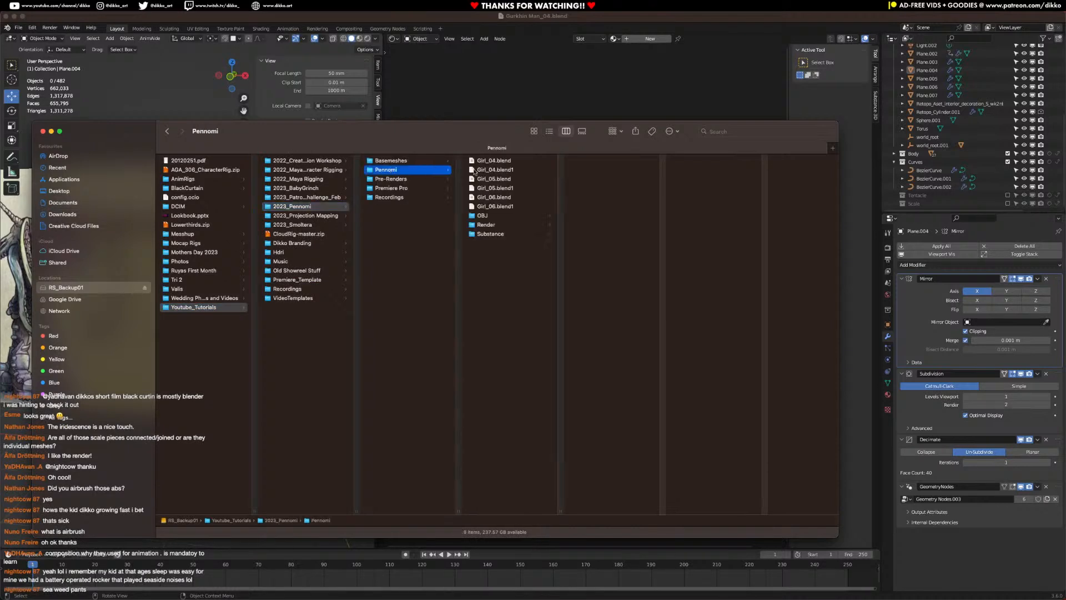
click(487, 225)
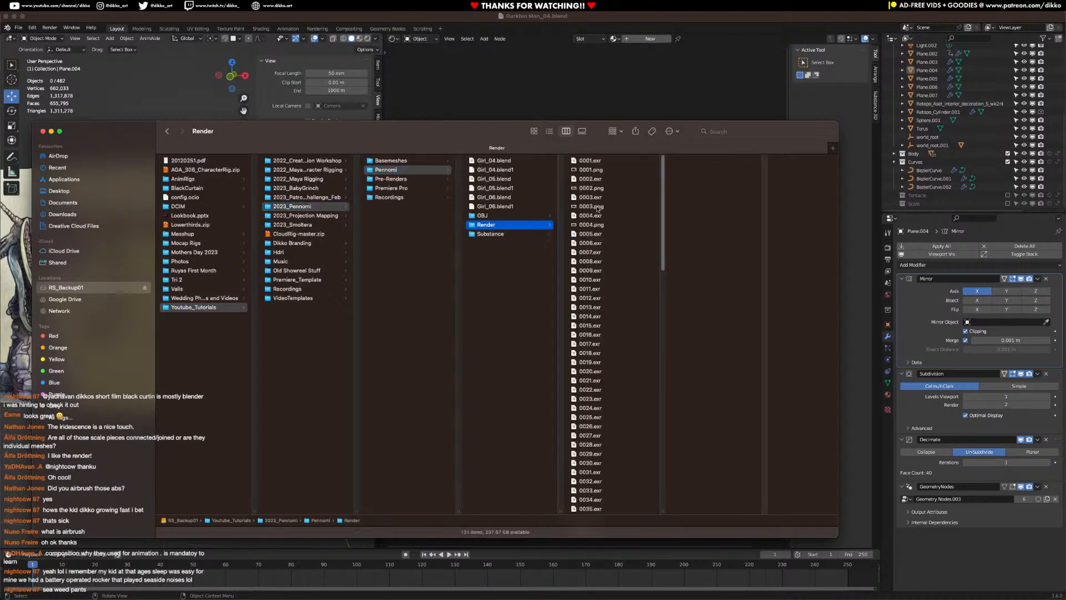
click(401, 189)
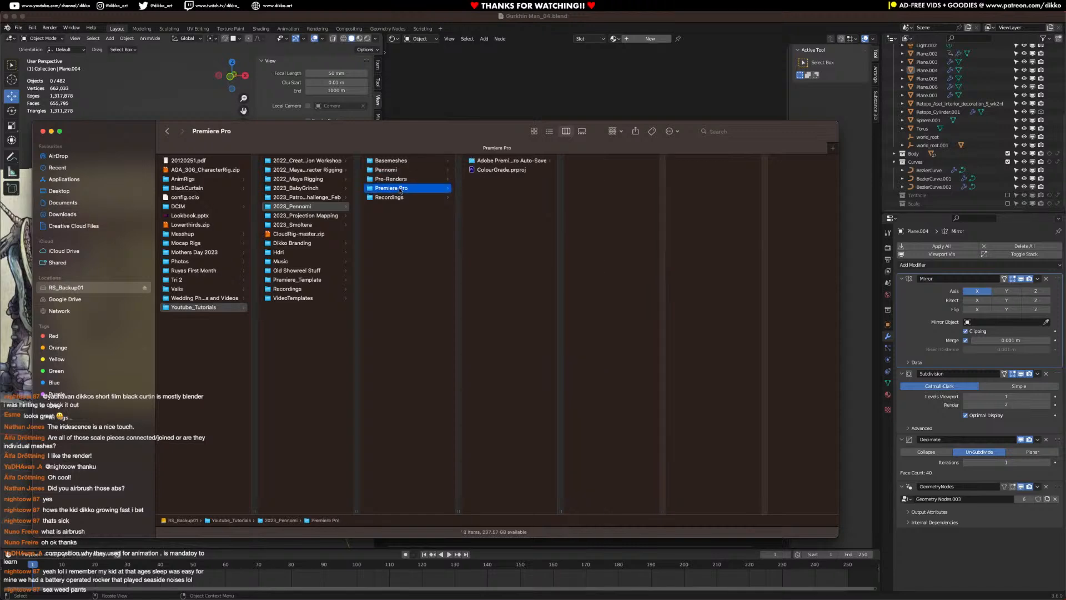
click(395, 178)
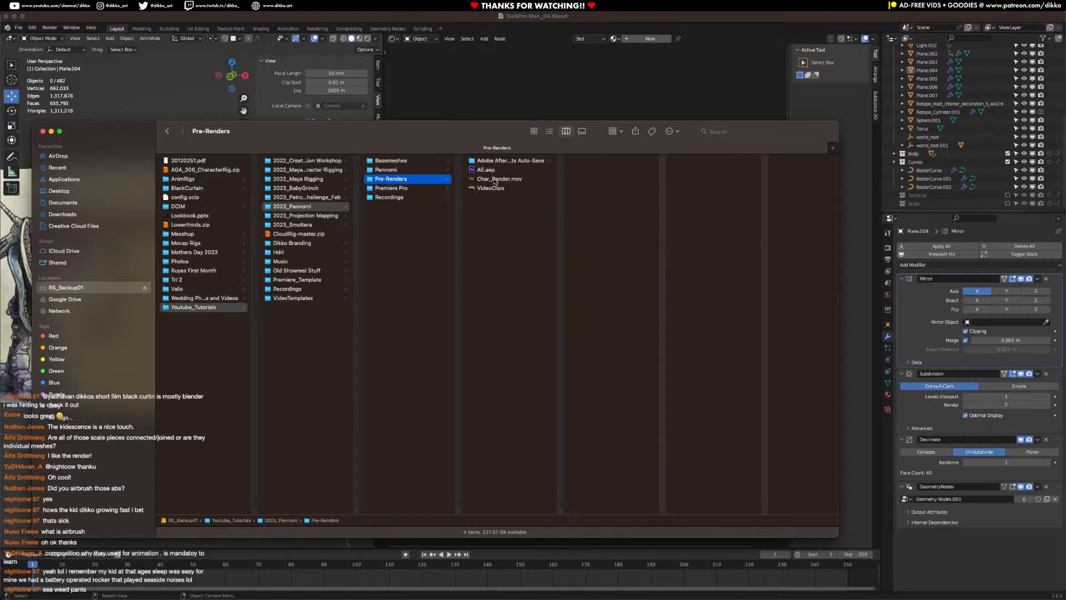
click(495, 179)
double_click(494, 181)
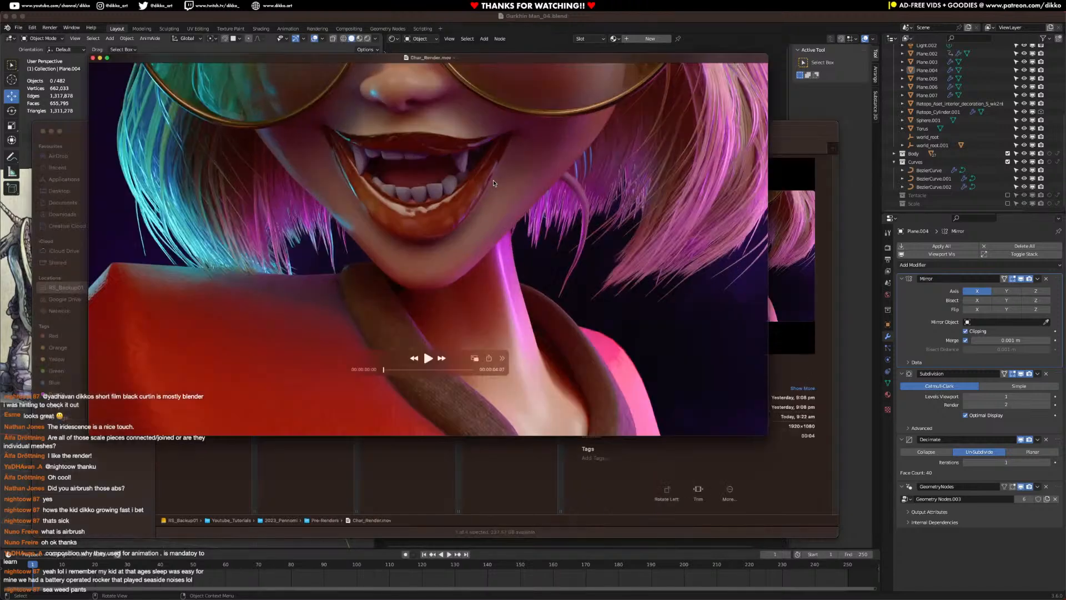
Step: Enlarge the Char_Render.mov window, play the character render through, return to its start and close it
drag(371, 38, 385, 86)
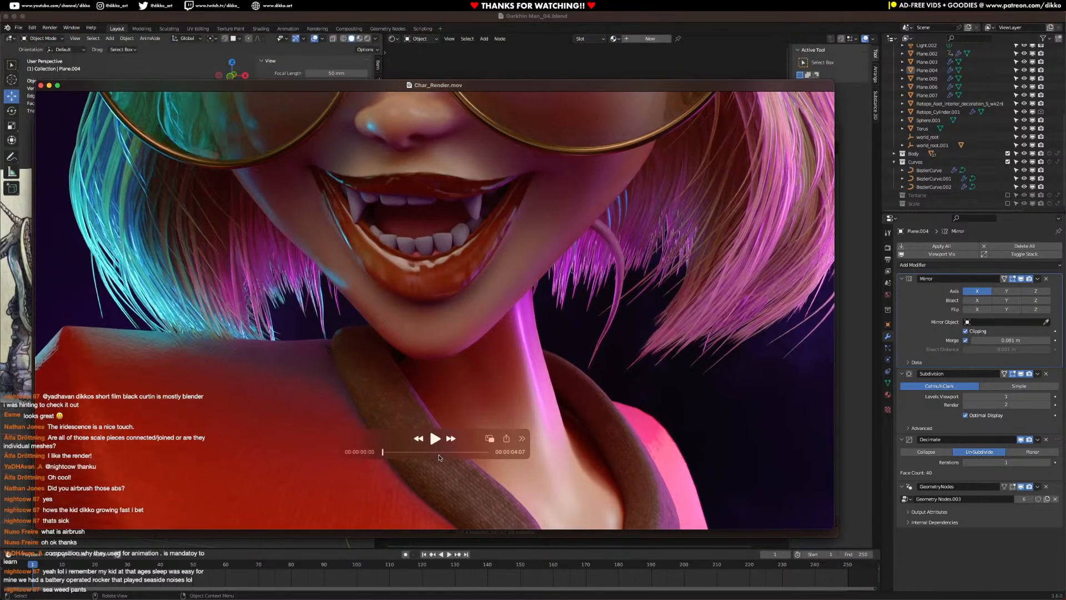
click(435, 439)
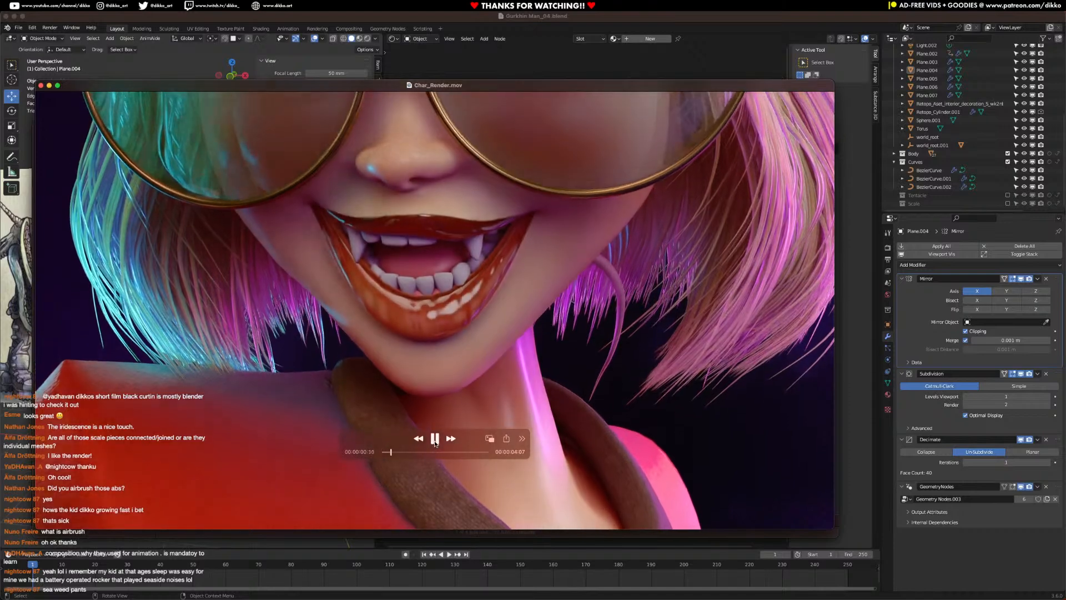
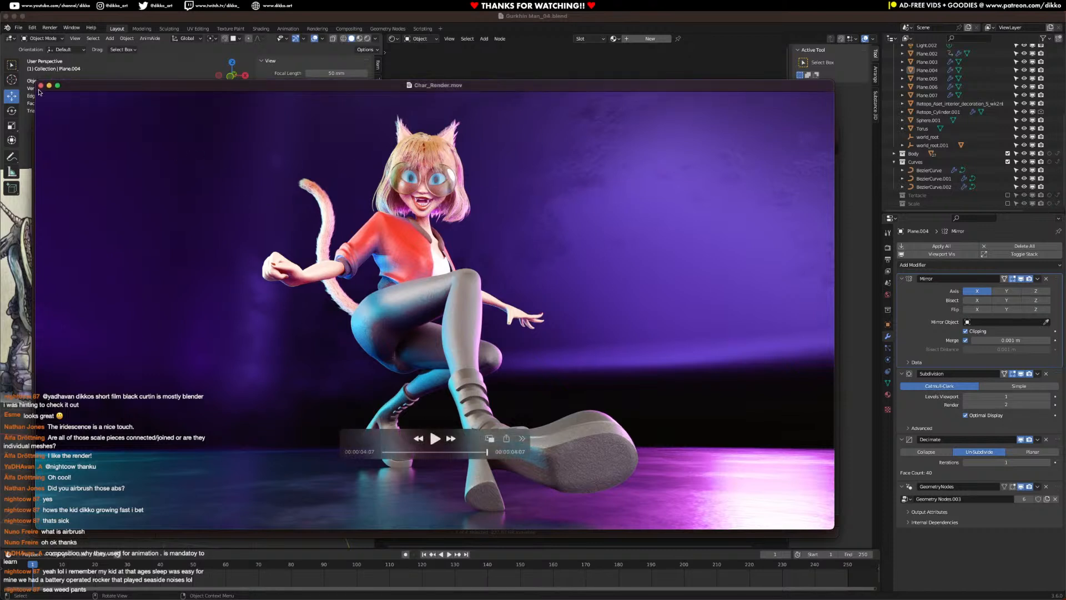
click(383, 452)
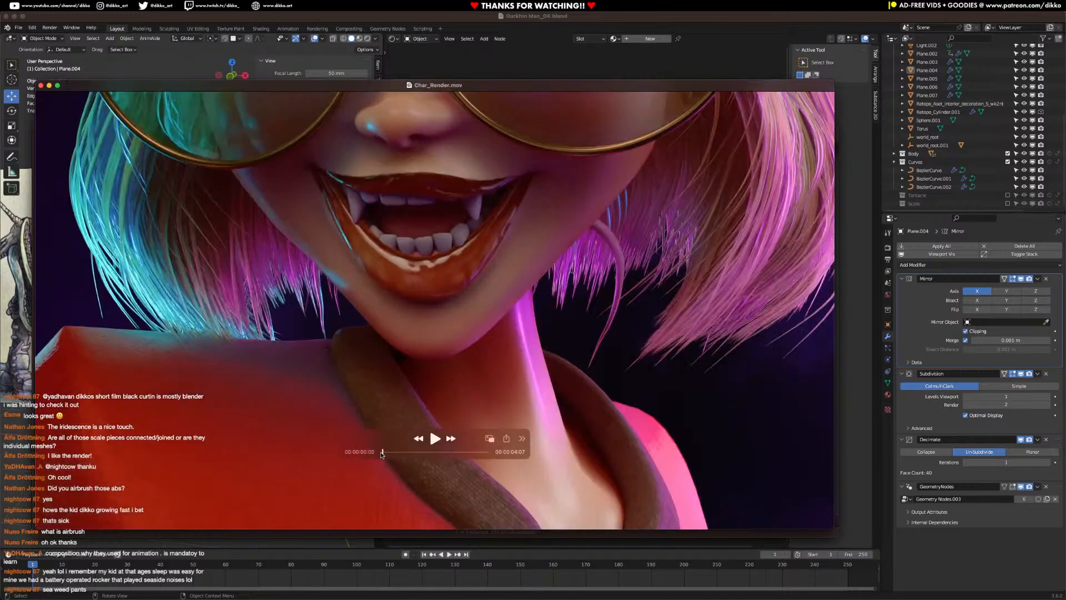
key(super+w)
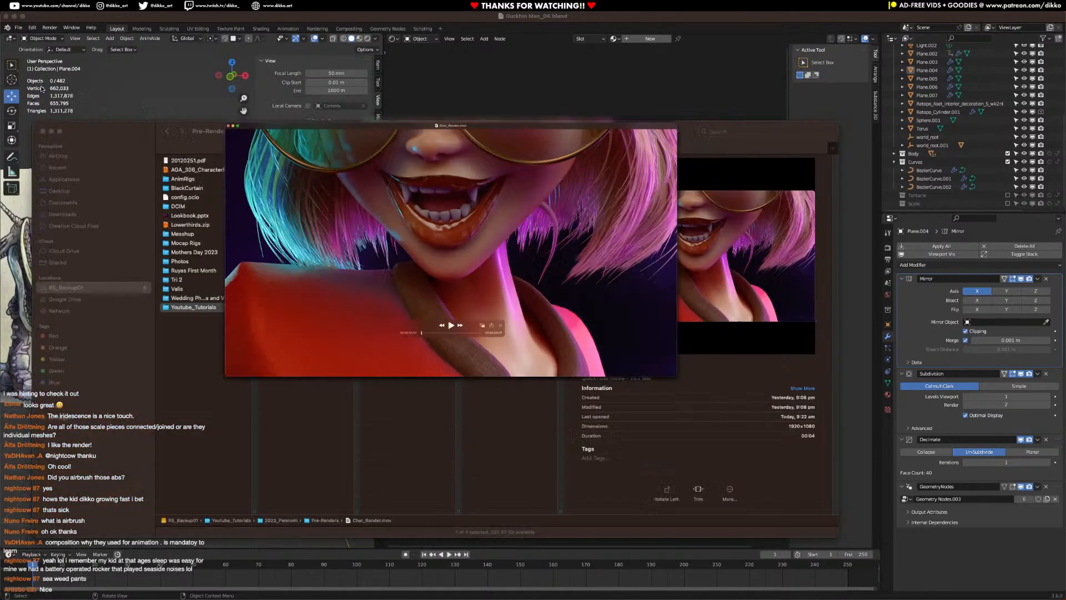
Step: Switch back to Blender, save the file and widen the 3D viewport across the empty shader editor beside it
click(398, 16)
scroll(342, 452, down, 3)
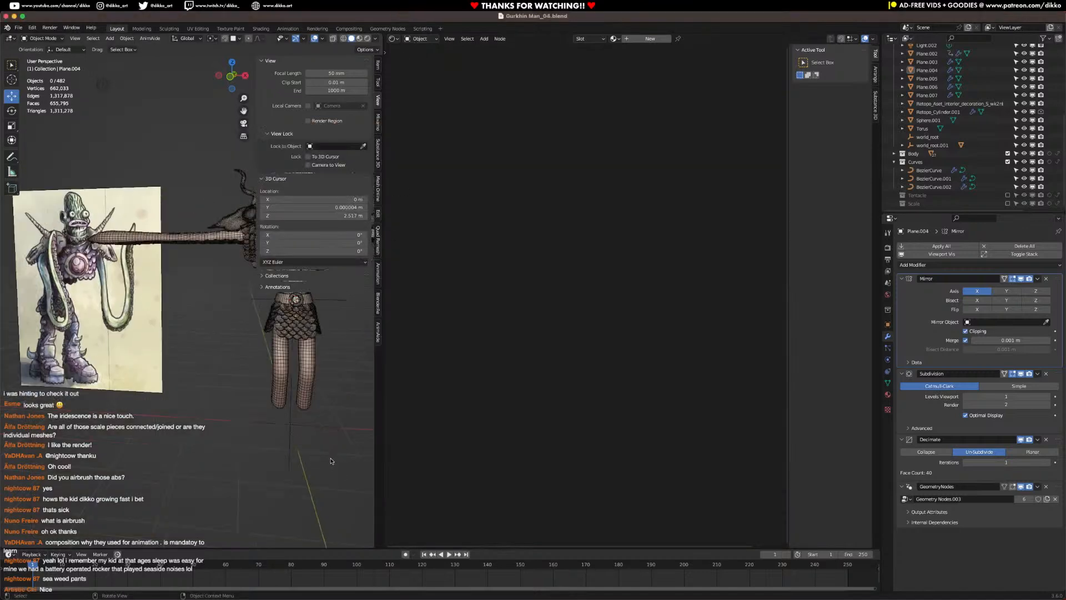
key(super+s)
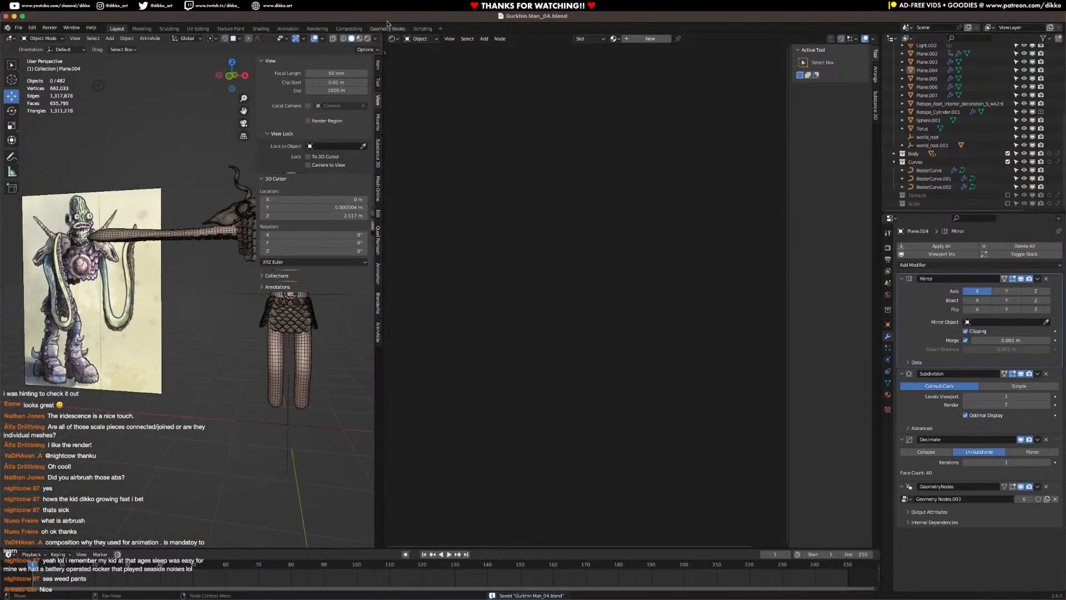
drag(381, 33, 595, 94)
middle_drag(571, 431, 439, 418)
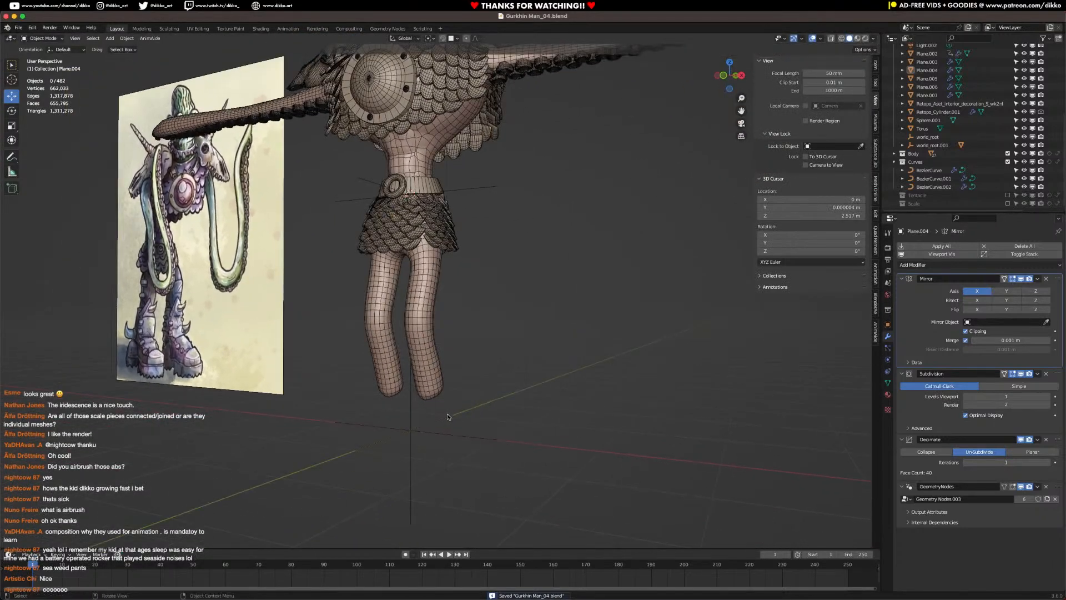
Step: Add a UV sphere at the 3D cursor and lower it to the bottom of the character's legs
key(shift+a)
mouse_move(435, 419)
mouse_move(429, 336)
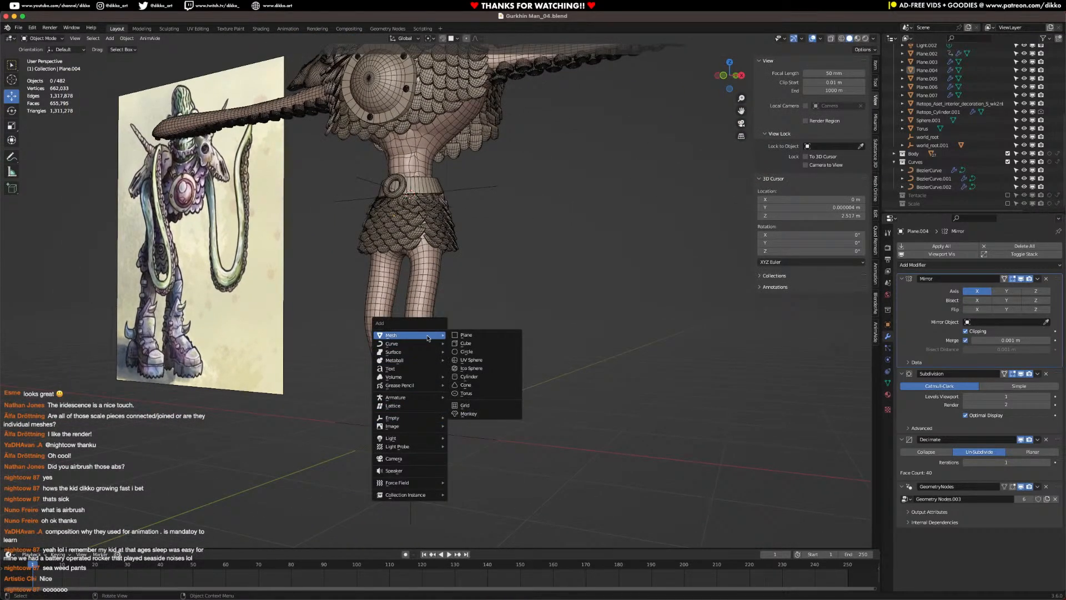
click(478, 361)
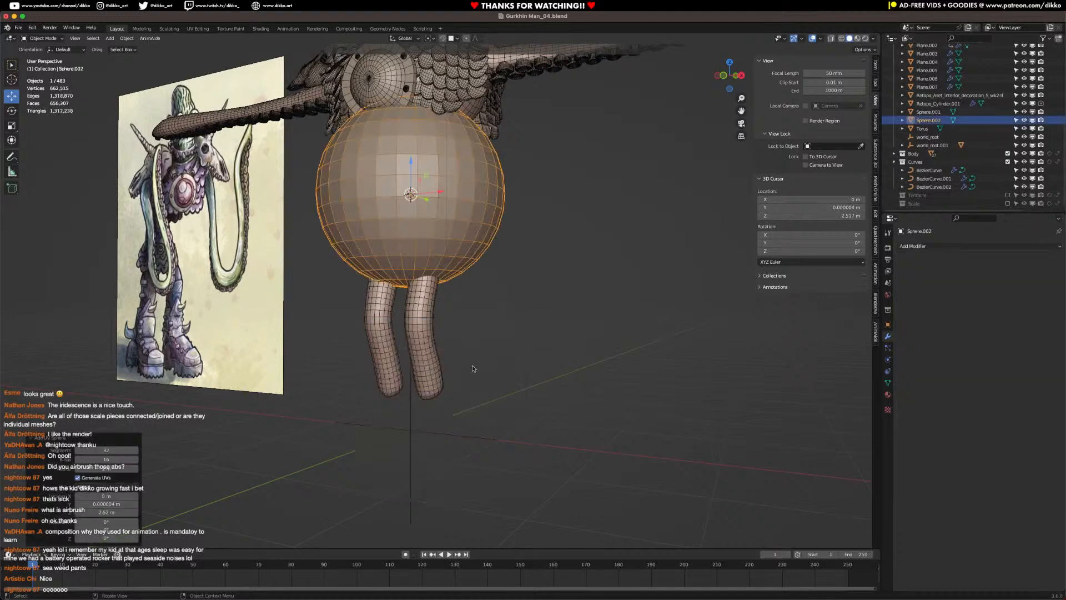
middle_drag(467, 371, 489, 361)
drag(473, 165, 524, 380)
Step: Delete two neighbouring horizontal face loops from the sphere, at its equator and just below it
key(Tab)
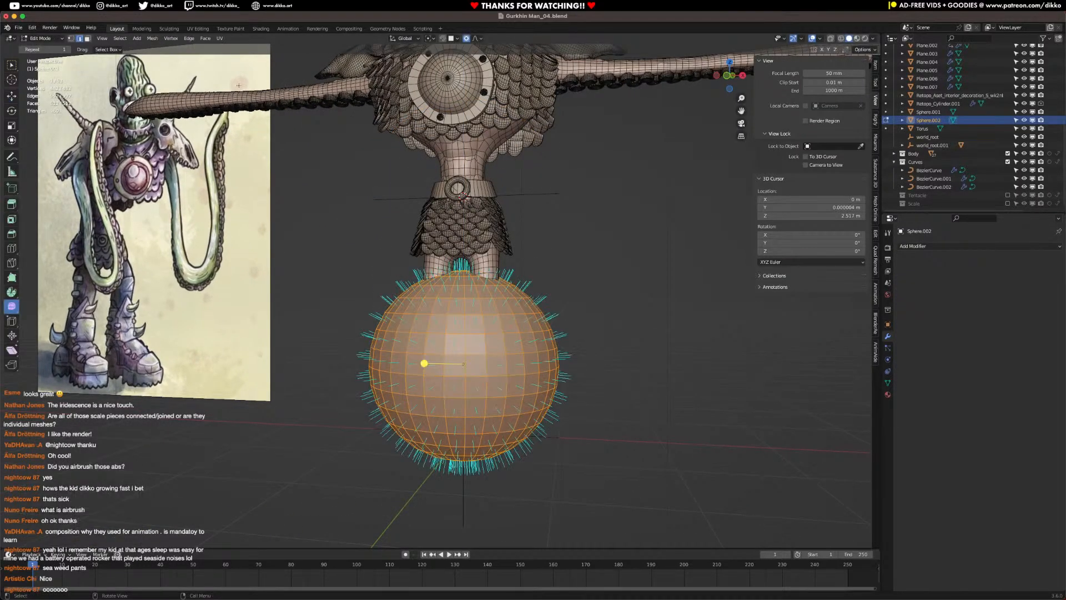
key(3)
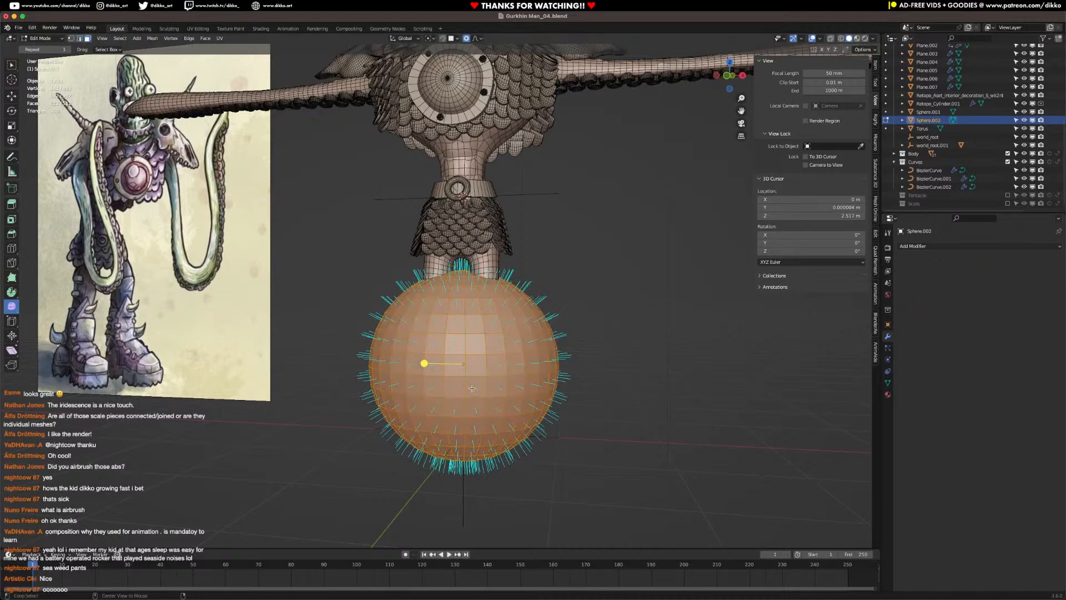
alt+click(504, 411)
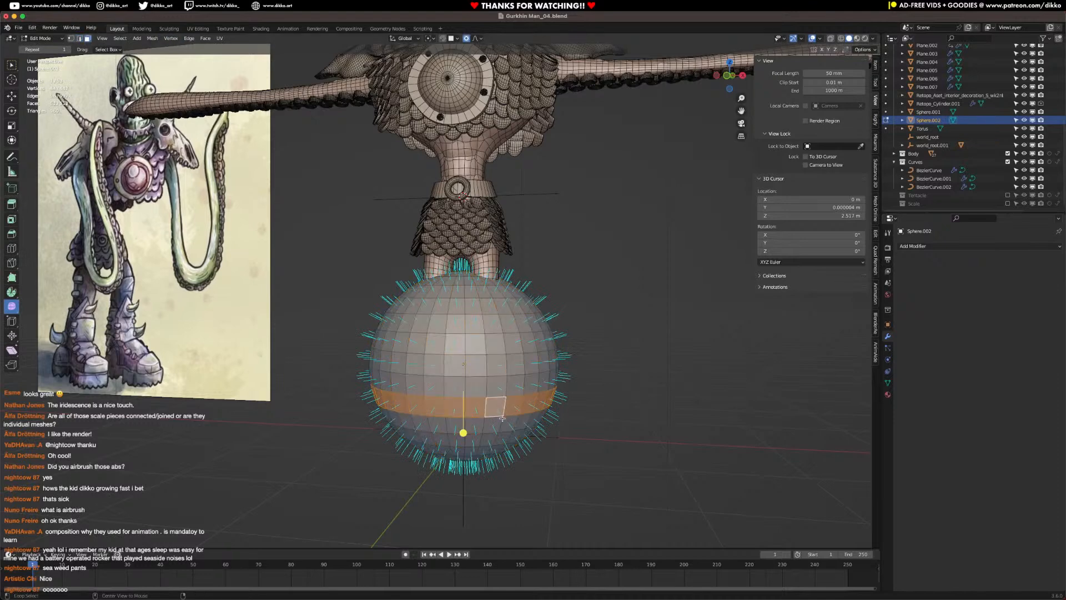
key(x)
click(498, 429)
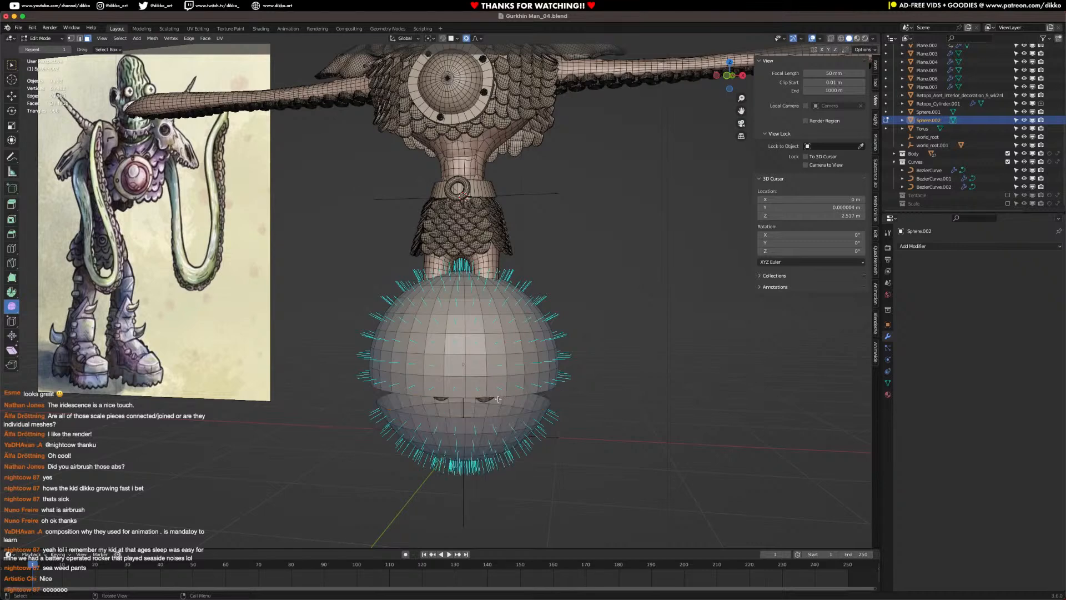
alt+click(505, 388)
middle_drag(504, 388, 540, 400)
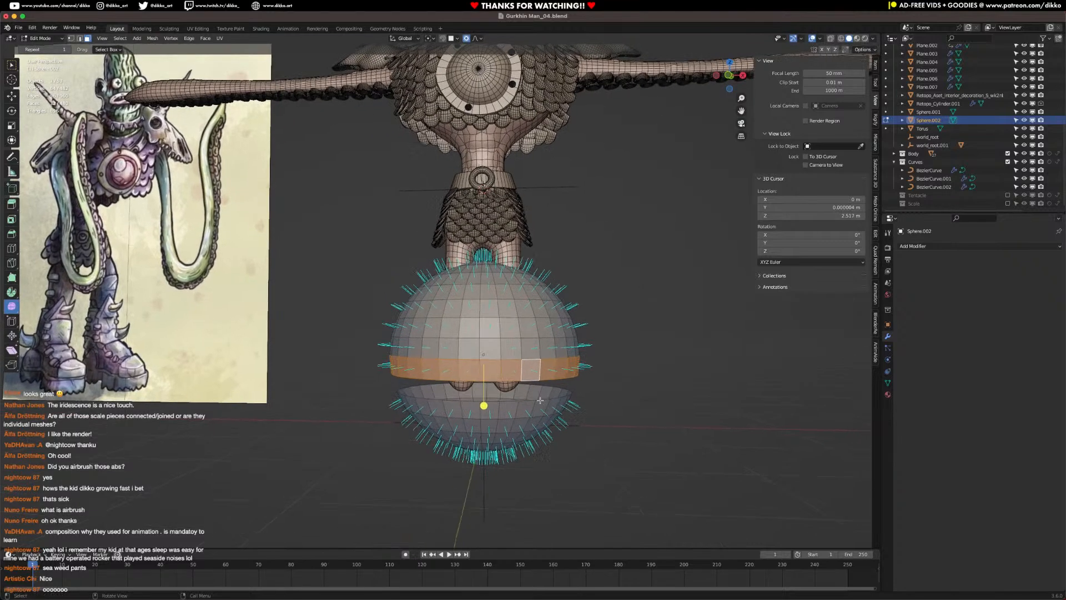
key(x)
click(540, 400)
Step: Delete all faces of the detached lower cap so that only the upper dome remains
click(513, 439)
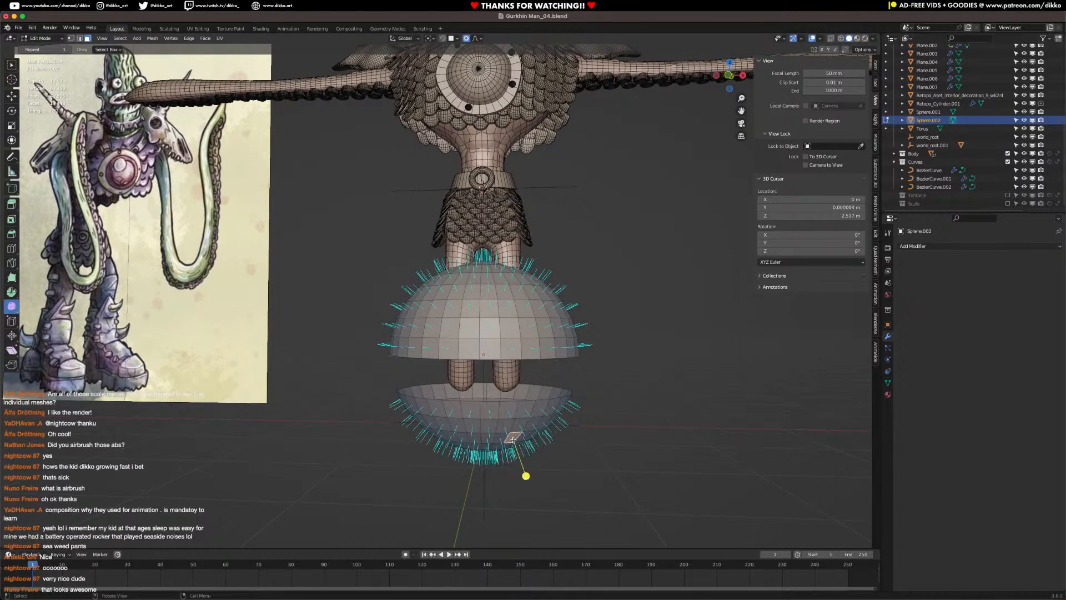
key(l)
key(ctrl+x)
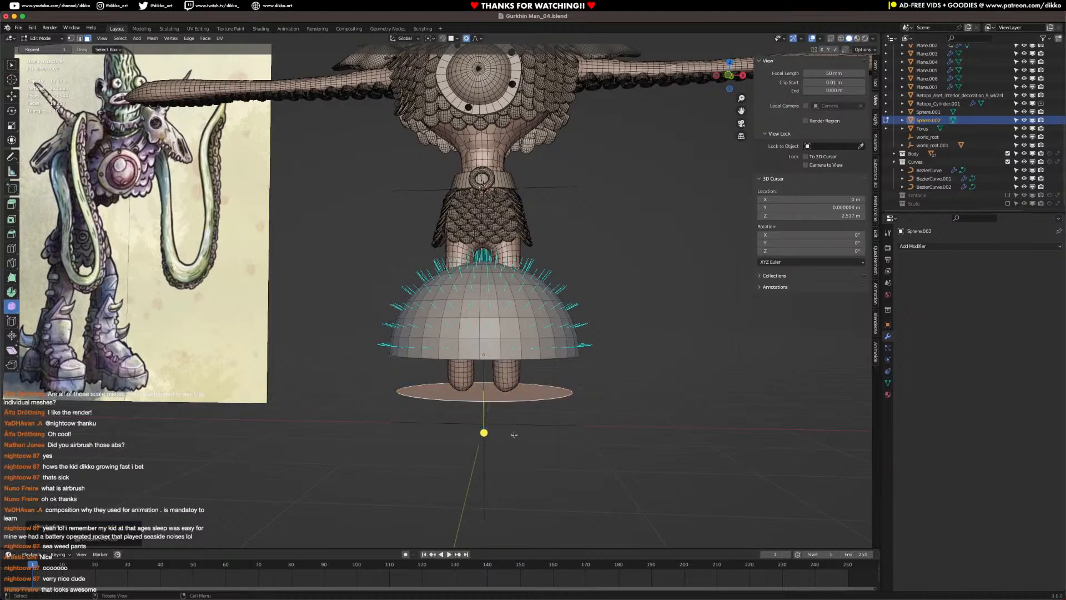
middle_drag(513, 414, 513, 419)
key(ctrl+z)
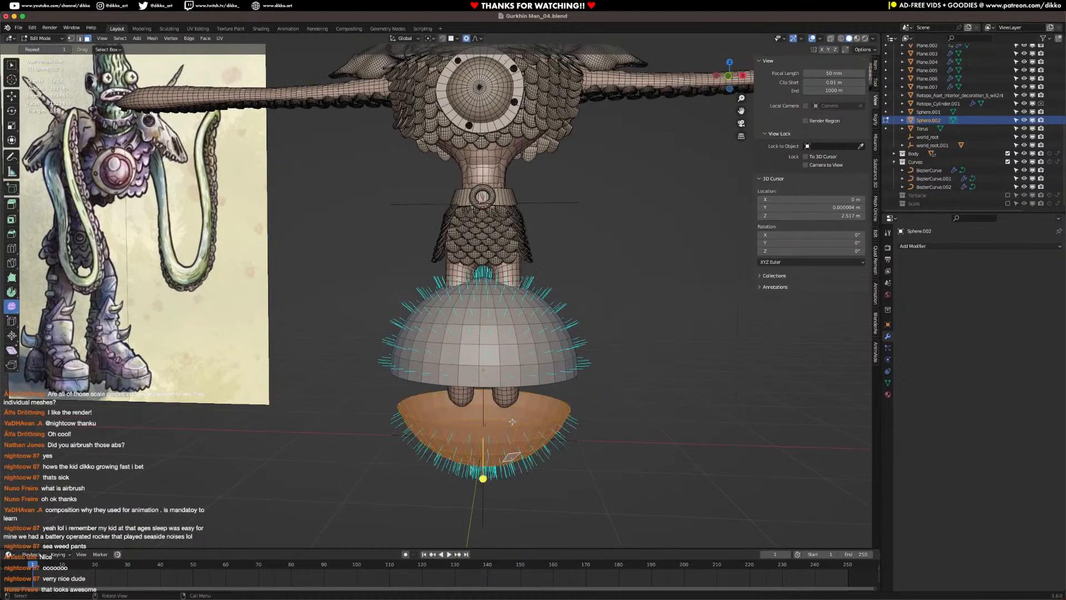
key(x)
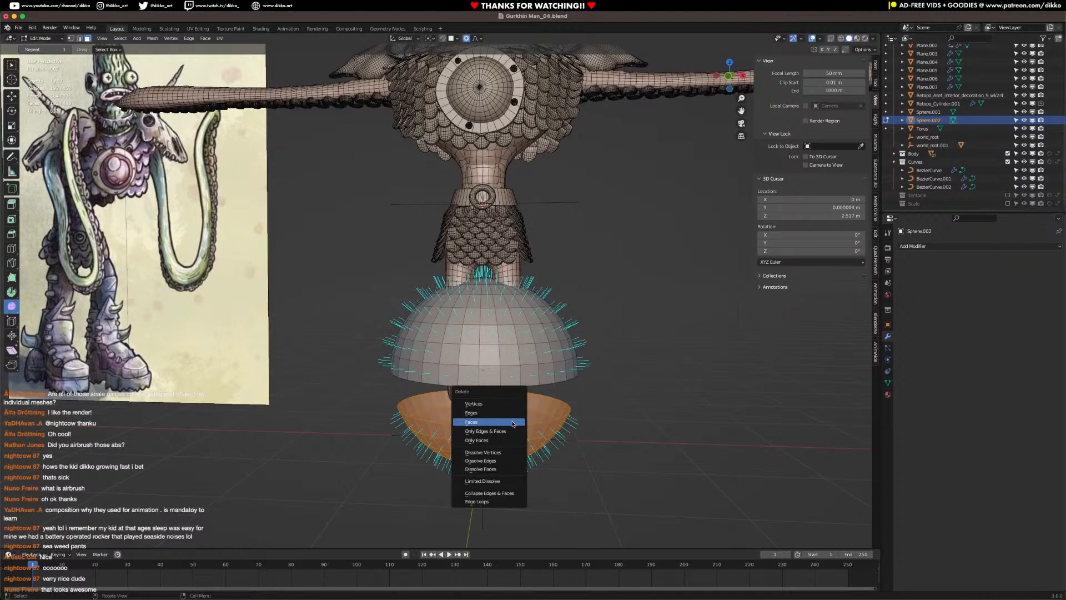
click(512, 423)
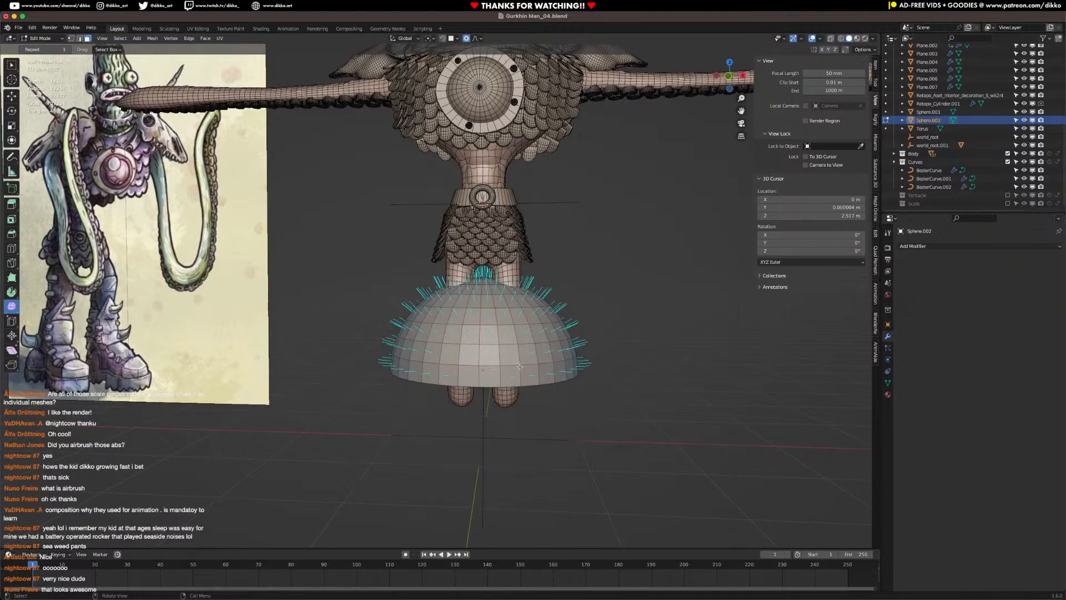
Step: In front view, move the whole dome down beside the character's left leg and scale it to 0.298
key(a)
key(KP_1)
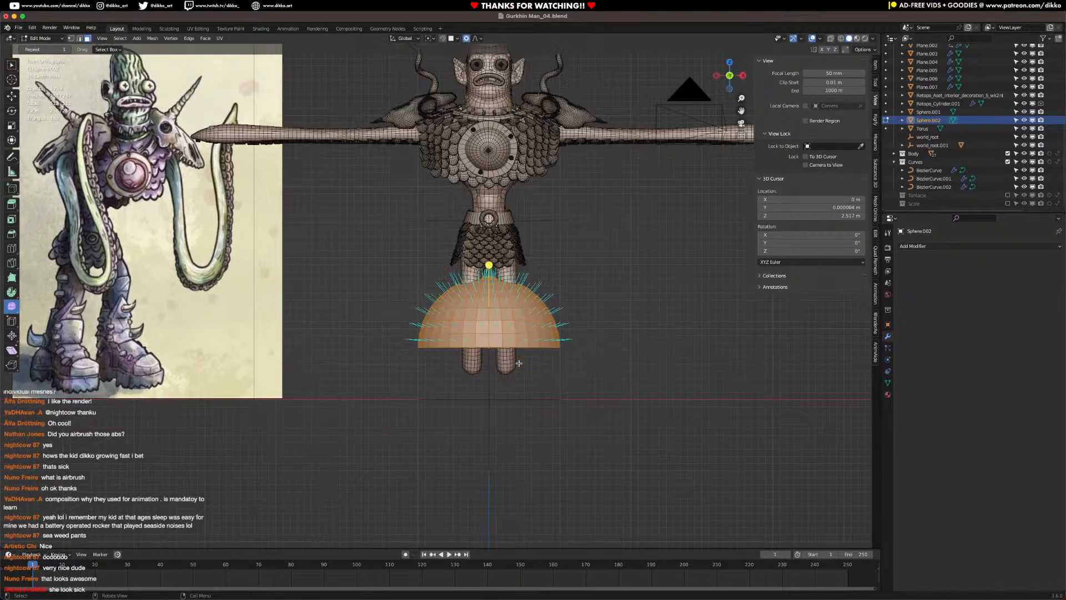
key(g)
click(587, 411)
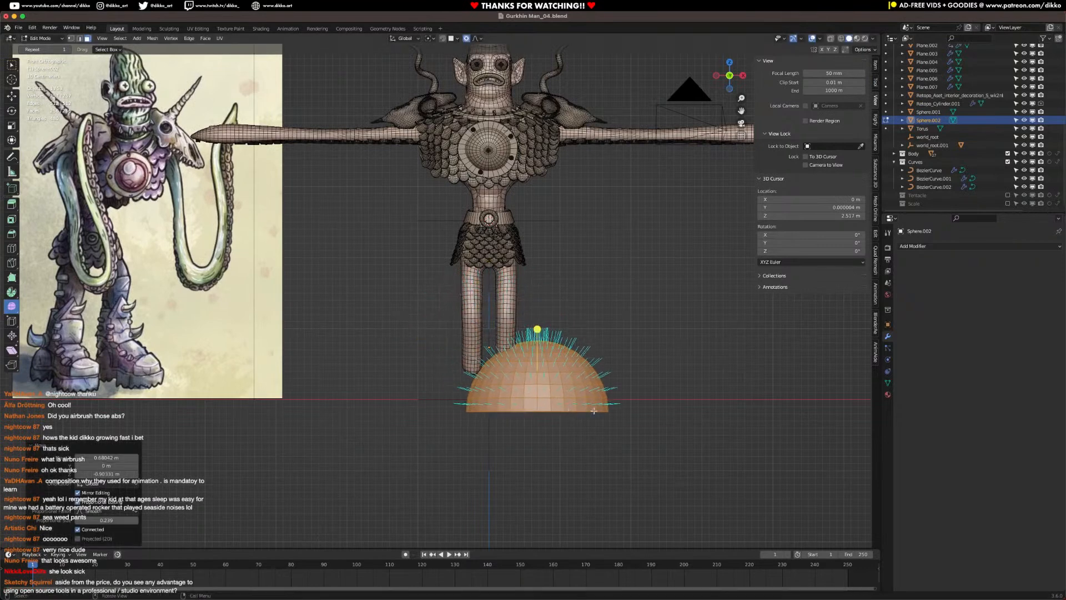
key(s)
click(514, 395)
Step: Place the dome's flat base on the ground line beside the left leg and shrink it further, finally by 0.753
scroll(515, 397, up, 3)
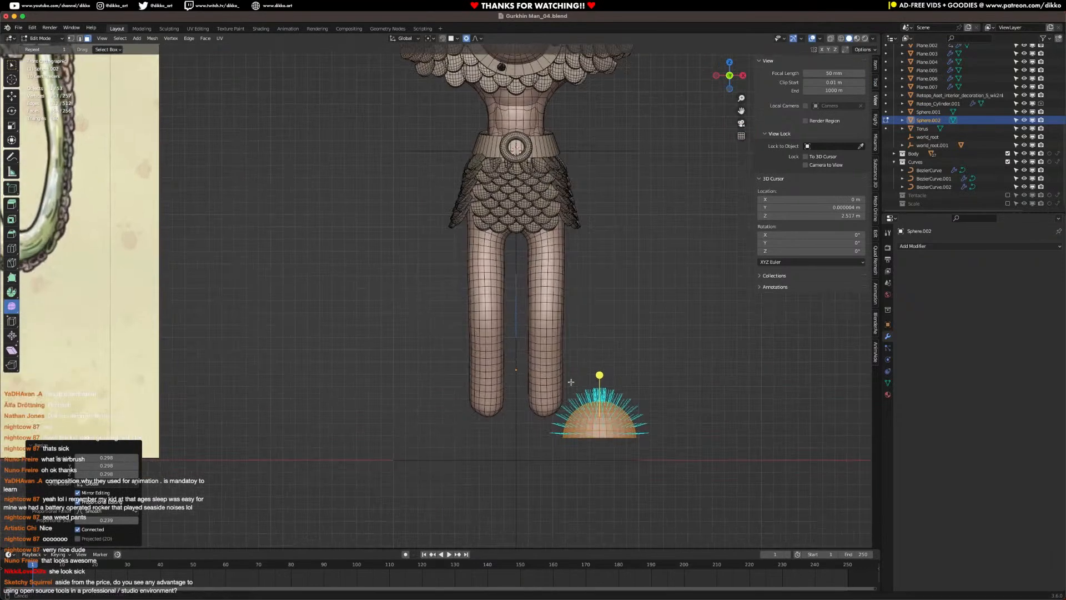
shift+middle_drag(528, 338, 418, 378)
scroll(561, 385, up, 1)
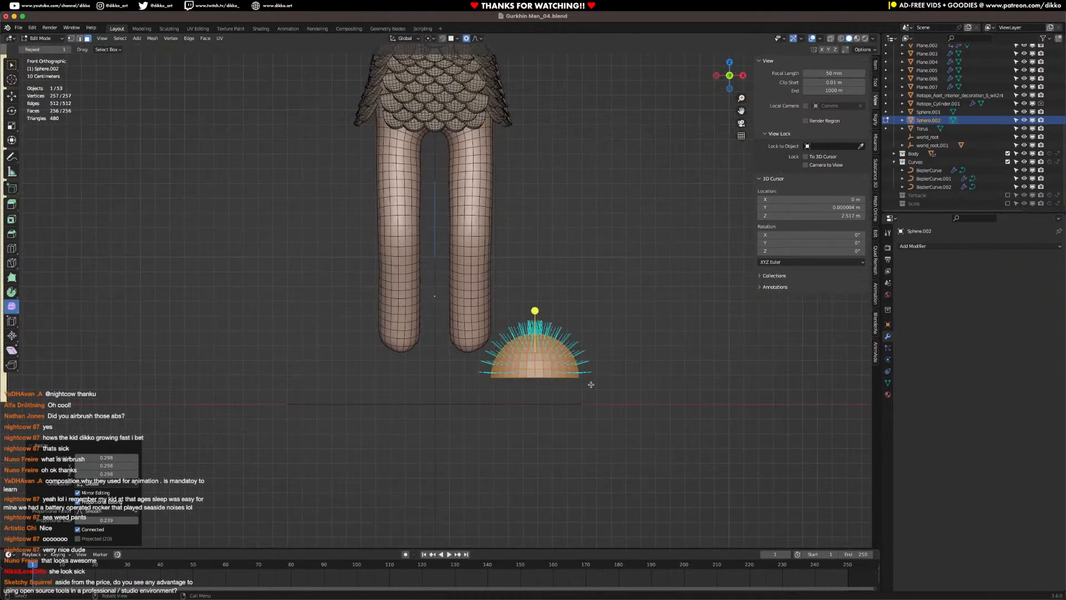
key(g)
key(s)
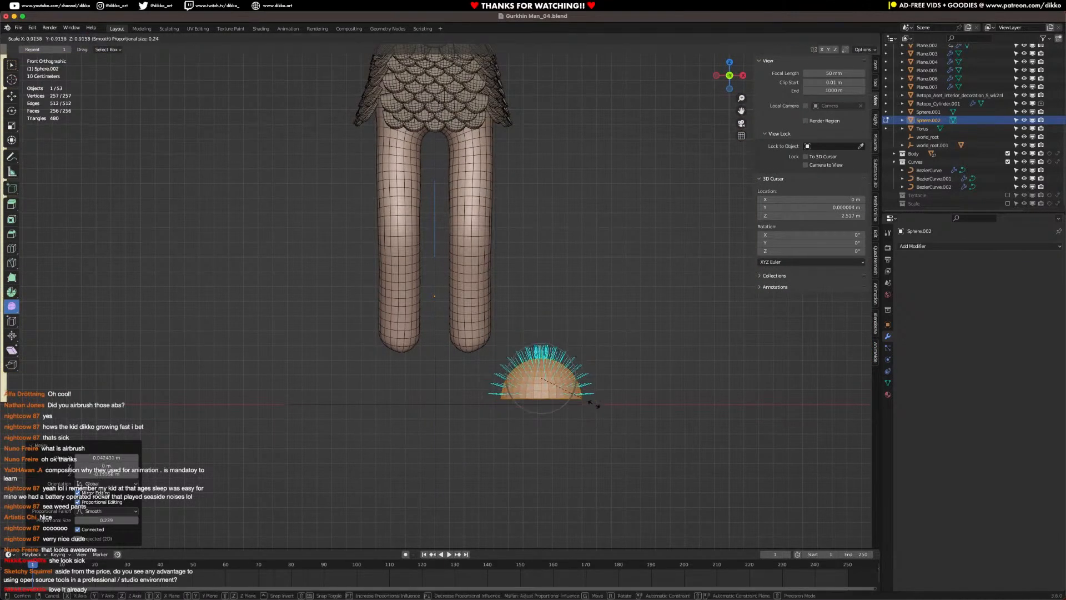
click(593, 404)
key(g)
click(573, 407)
key(s)
click(578, 402)
key(g)
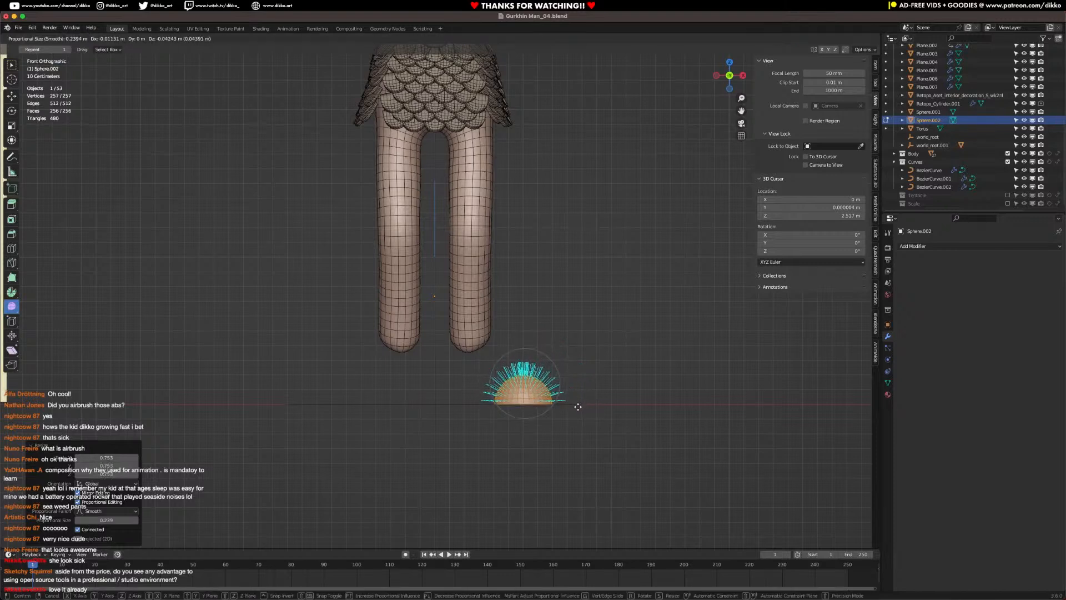
click(578, 407)
Step: Duplicate the dome along X to sit below the left leg and move the copy about 0.13 m forward along Y
middle_drag(497, 401, 522, 390)
scroll(519, 440, down, 5)
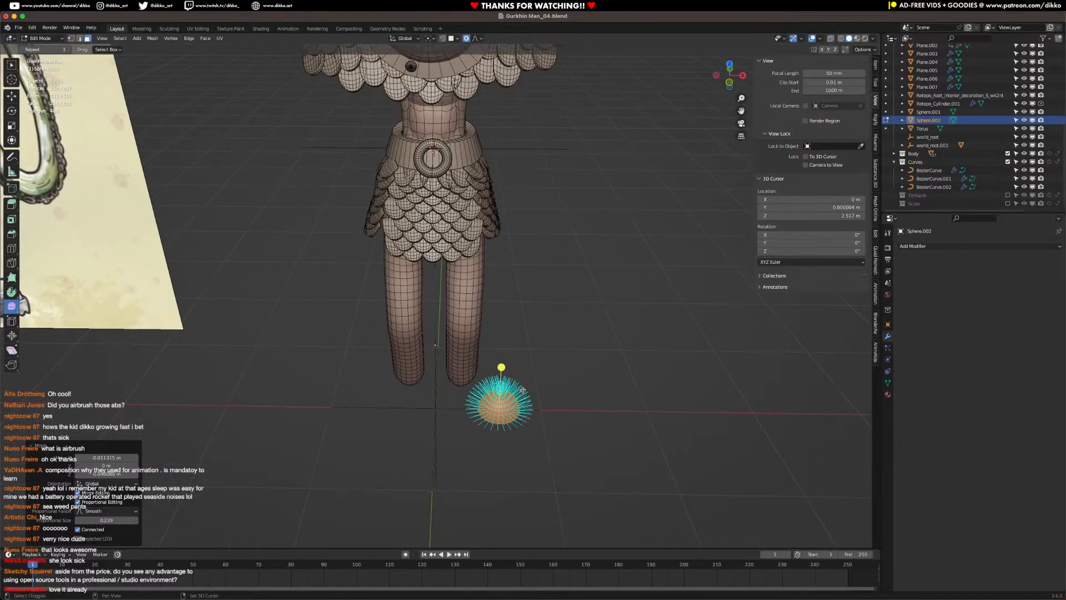
key(shift+d)
key(x)
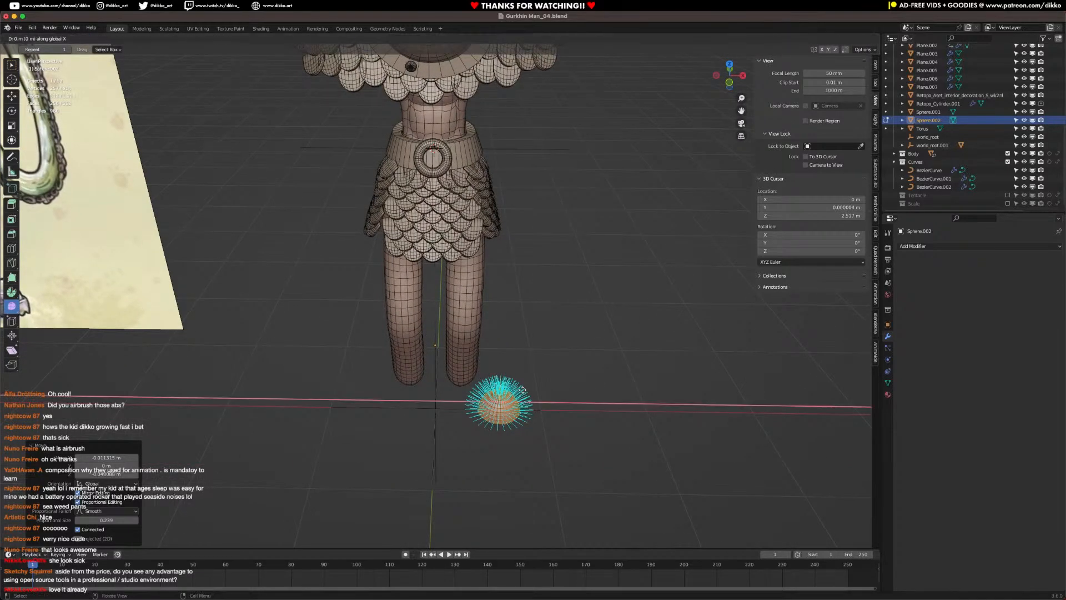
click(477, 398)
key(g)
key(z)
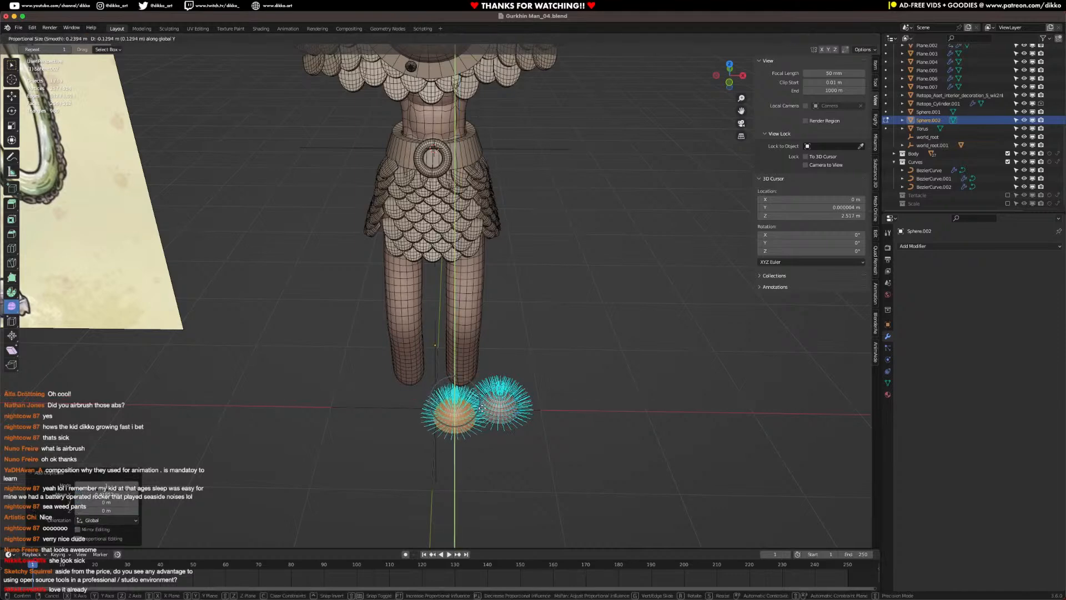
click(483, 410)
Step: Select both domes and shift them together about 0.047 m along X
middle_drag(483, 410, 486, 361)
middle_drag(484, 403, 485, 391)
scroll(484, 390, up, 2)
key(l)
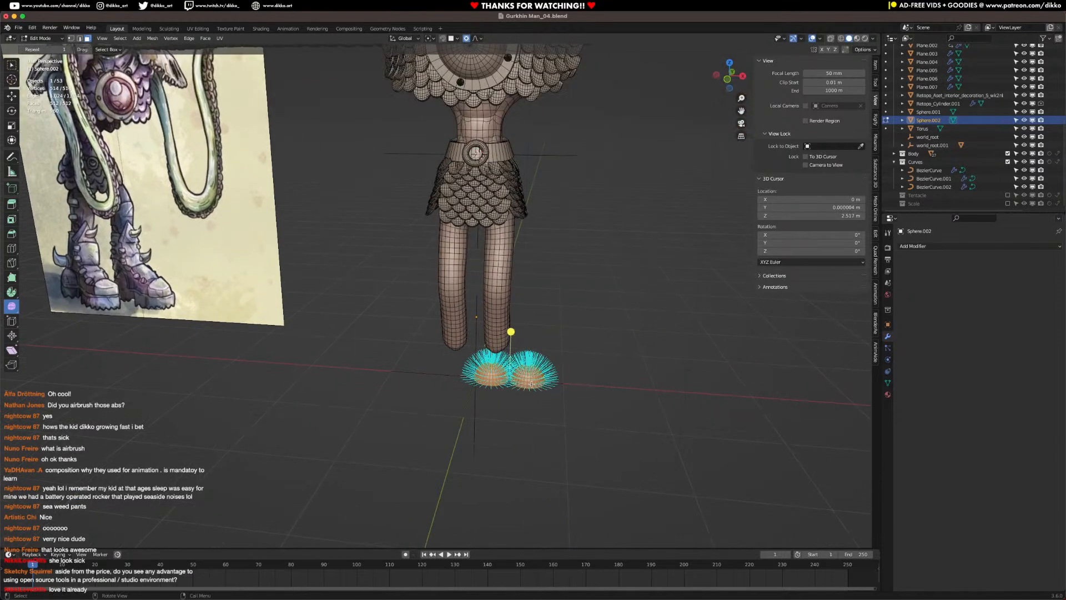
key(g)
key(x)
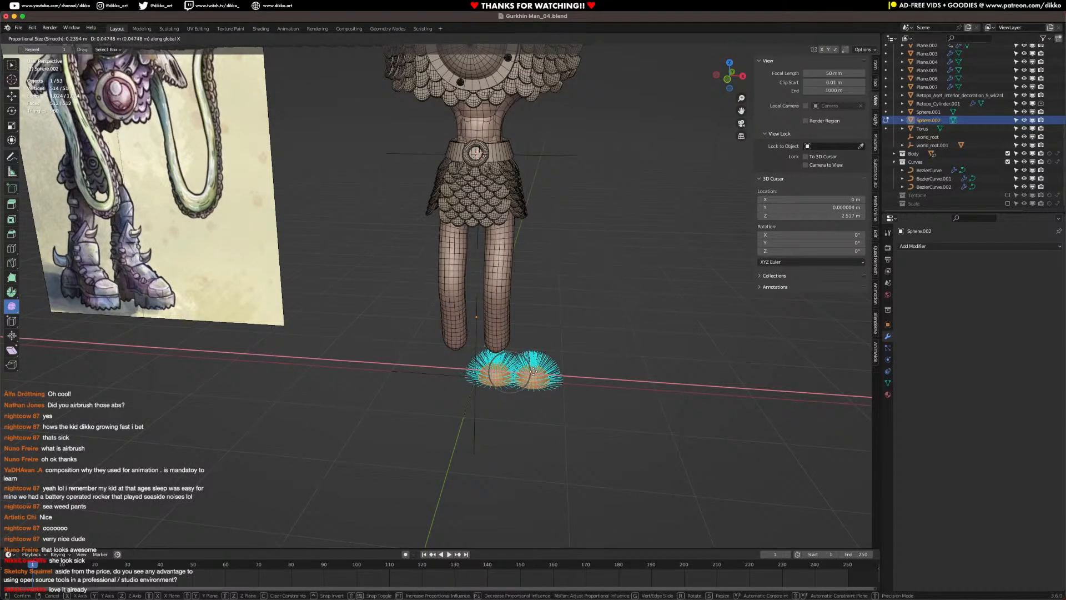
click(497, 390)
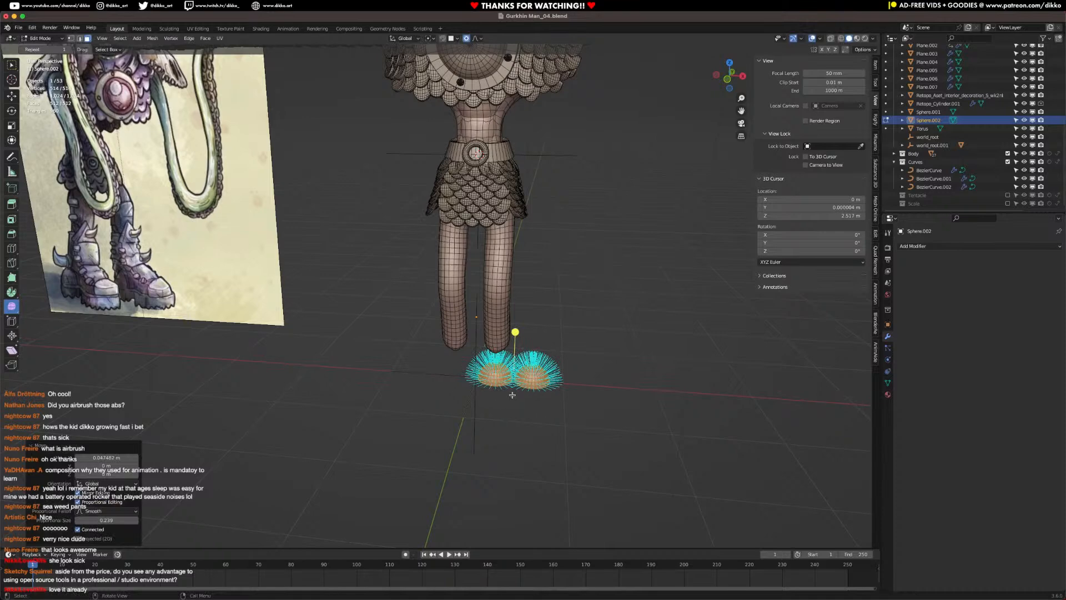
Step: Raise both domes slightly above the ground, just below the end of the left leg
middle_drag(519, 394, 519, 368)
key(Tab)
scroll(519, 368, up, 3)
scroll(518, 371, down, 3)
scroll(519, 369, up, 3)
scroll(519, 368, up, 4)
key(Tab)
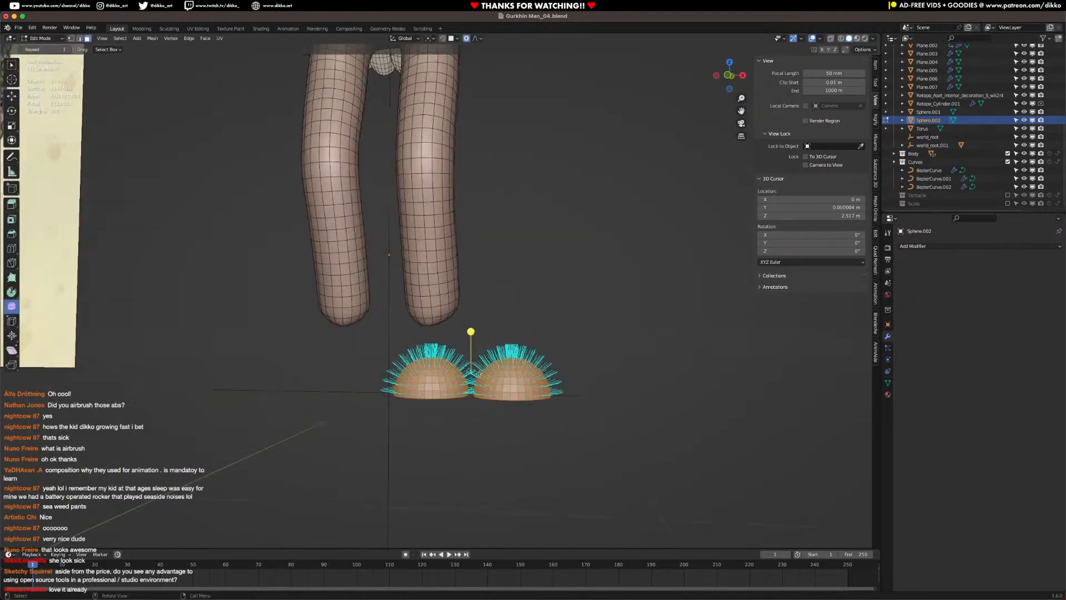
drag(477, 342, 480, 321)
Step: Select the bottom edge loops of both domes and lower them about 0.084 m along Z to the ground
click(78, 39)
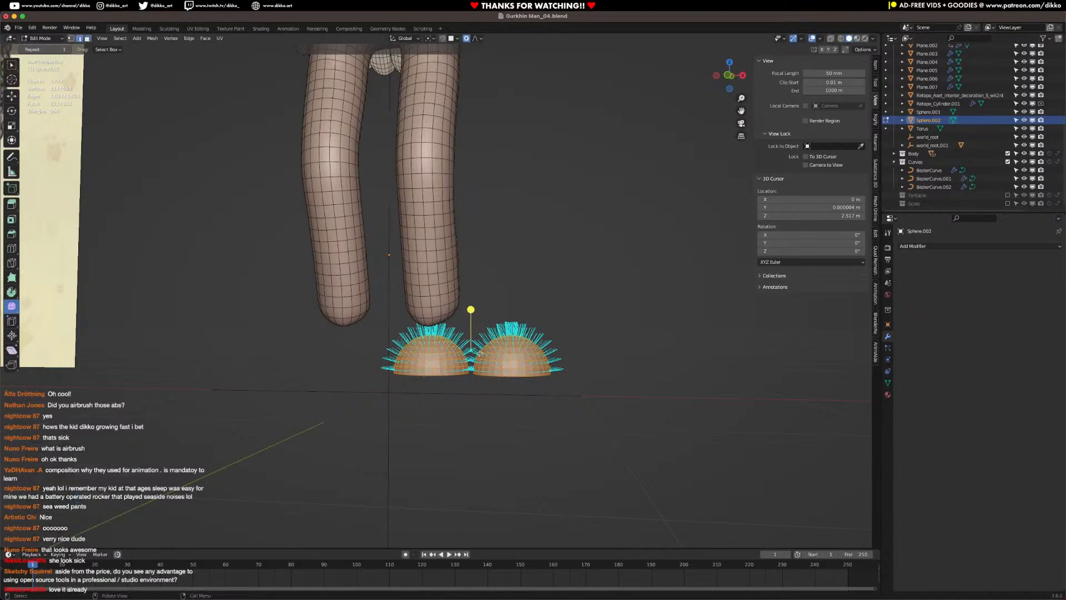
alt+click(443, 376)
alt+shift+click(494, 375)
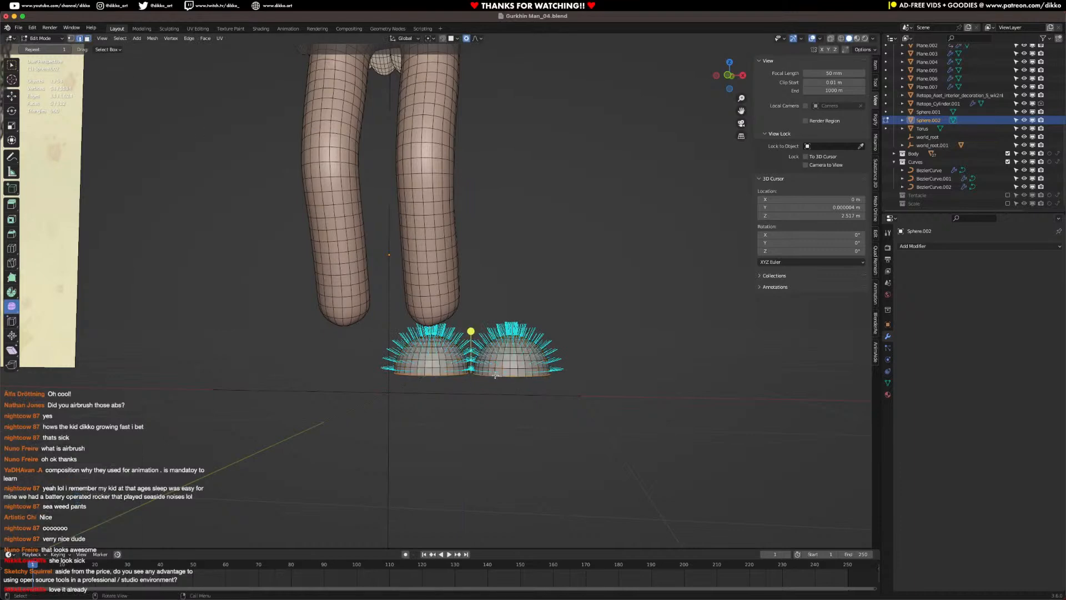
key(g)
key(z)
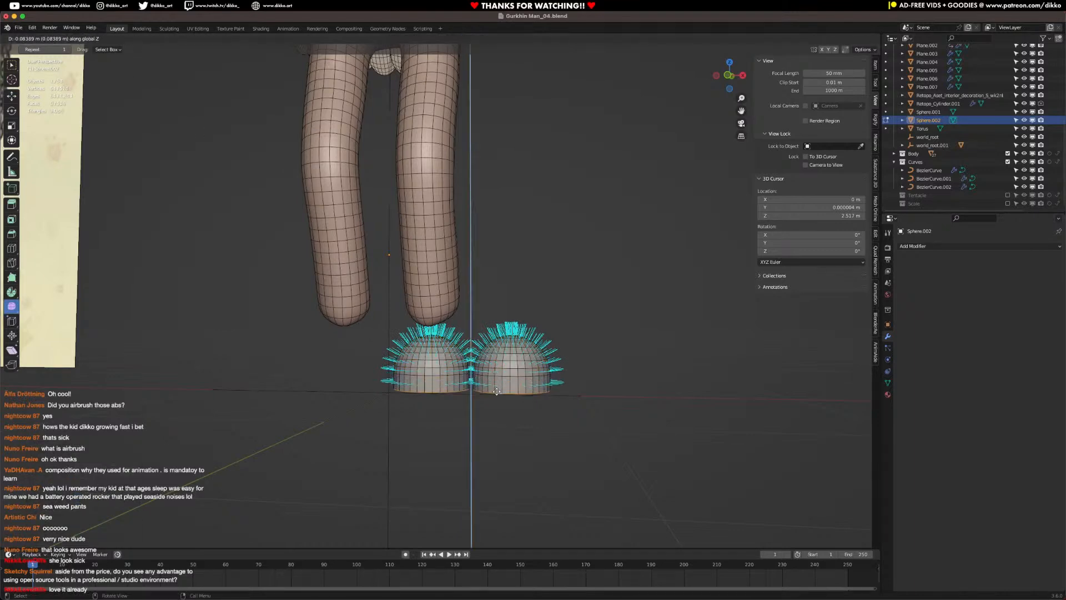
click(497, 392)
Step: Snap the 3D cursor to the selected dome rims and add a cylinder there
scroll(498, 391, down, 2)
middle_drag(497, 392, 558, 388)
scroll(545, 389, down, 1)
key(shift+s)
click(565, 433)
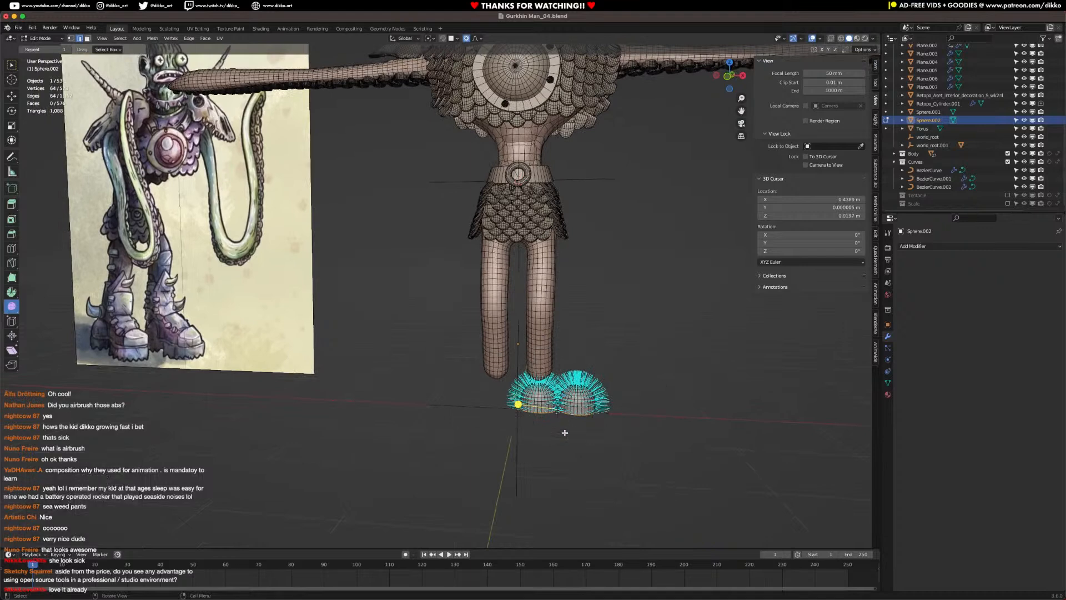
key(shift+a)
click(542, 477)
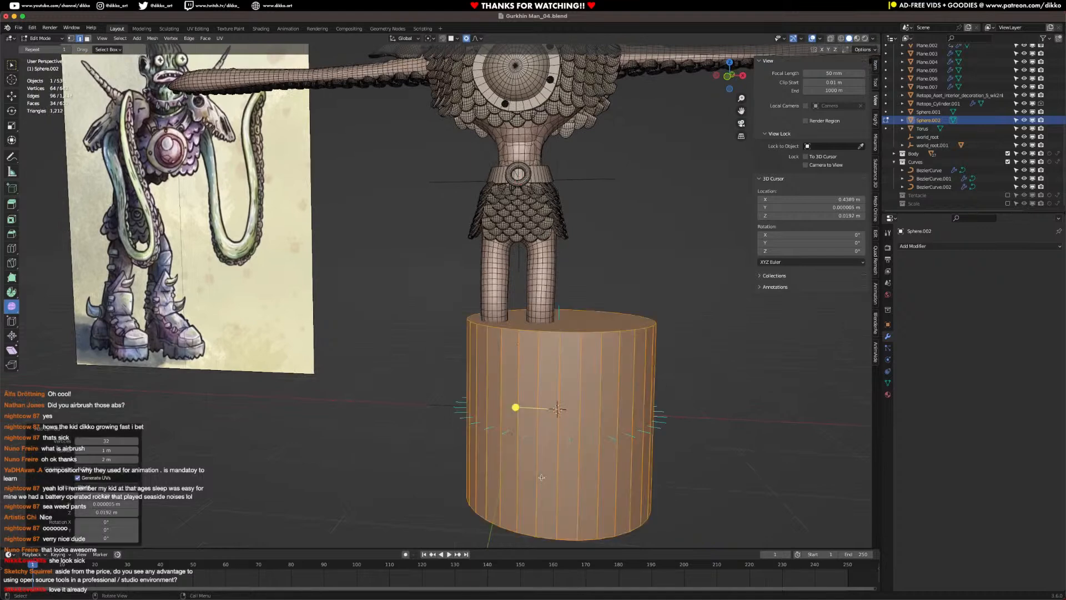
Step: Scale the new cylinder uniformly to 0.25 and hide the face normals overlay
key(g)
key(z)
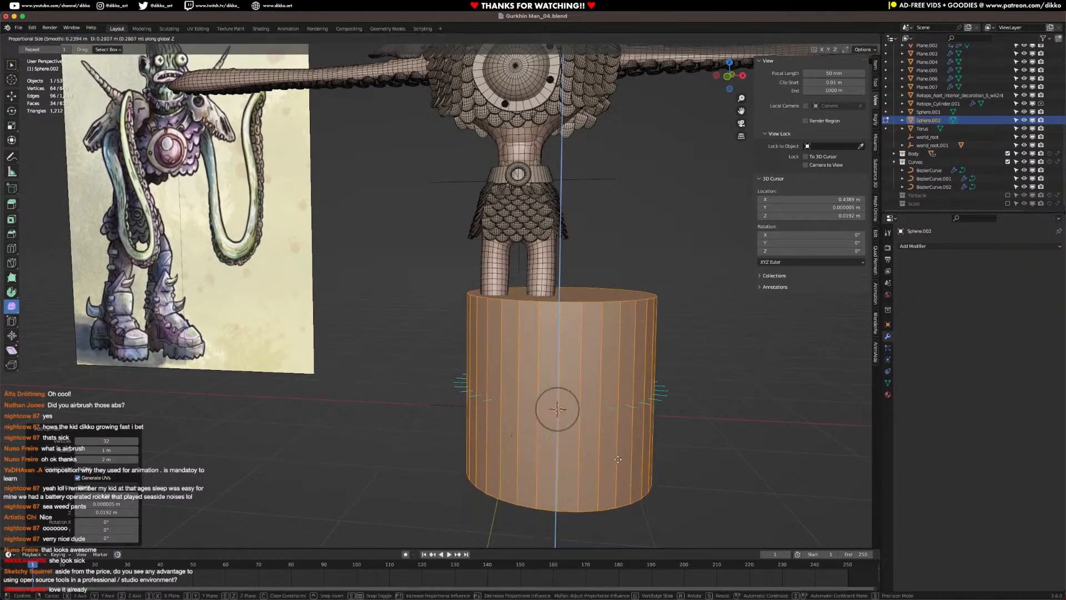
click(619, 457)
key(KP_1)
key(s)
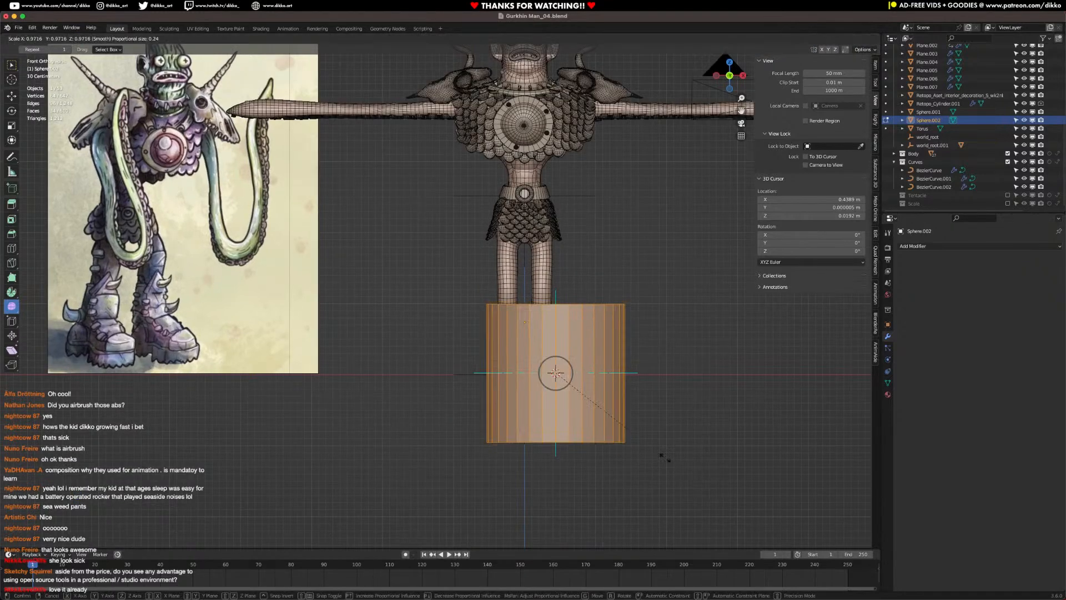
click(514, 373)
click(820, 39)
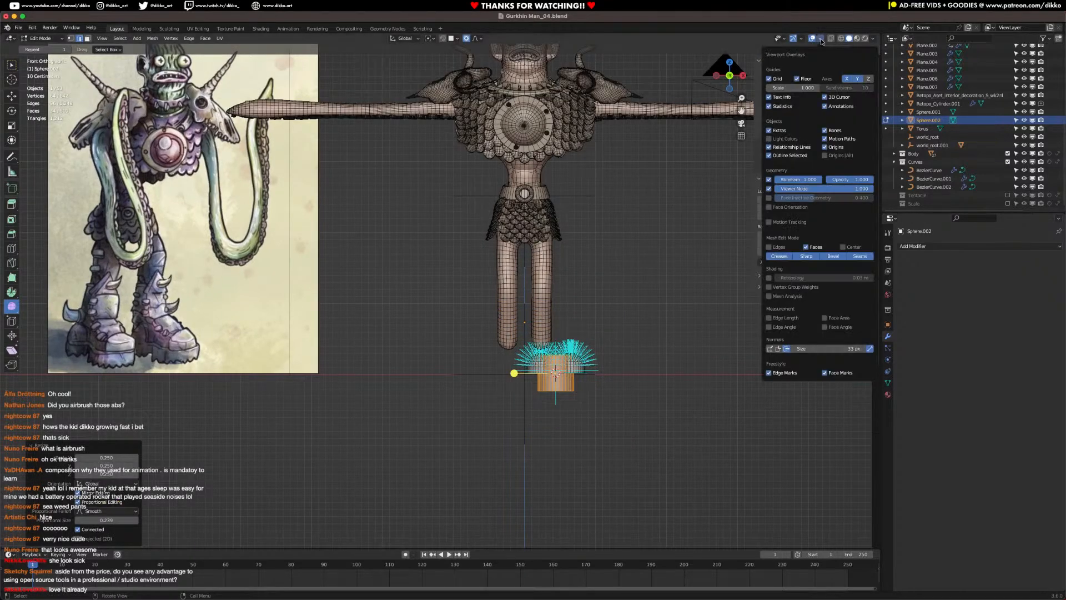
click(785, 349)
Step: Raise the cylinder along Z until its base is level with the flat bottoms of the domes
scroll(701, 379, up, 4)
shift+middle_drag(713, 478, 540, 365)
scroll(540, 366, down, 1)
key(g)
key(z)
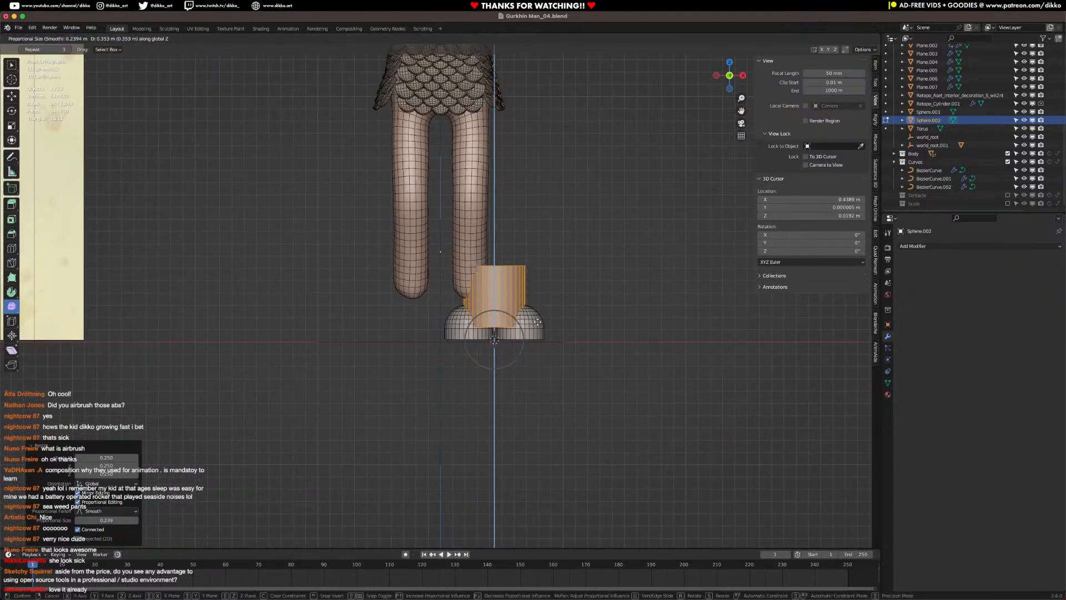
click(506, 329)
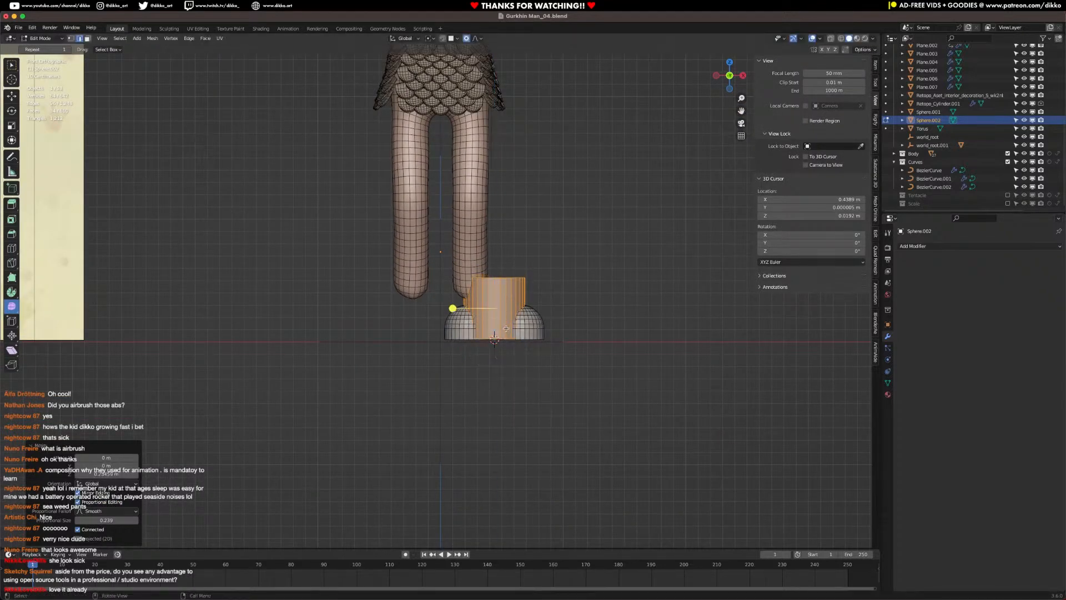
Step: Include both domes in the selection and lower them with the cylinder about 0.017 m along Z onto the ground line
shift+click(460, 328)
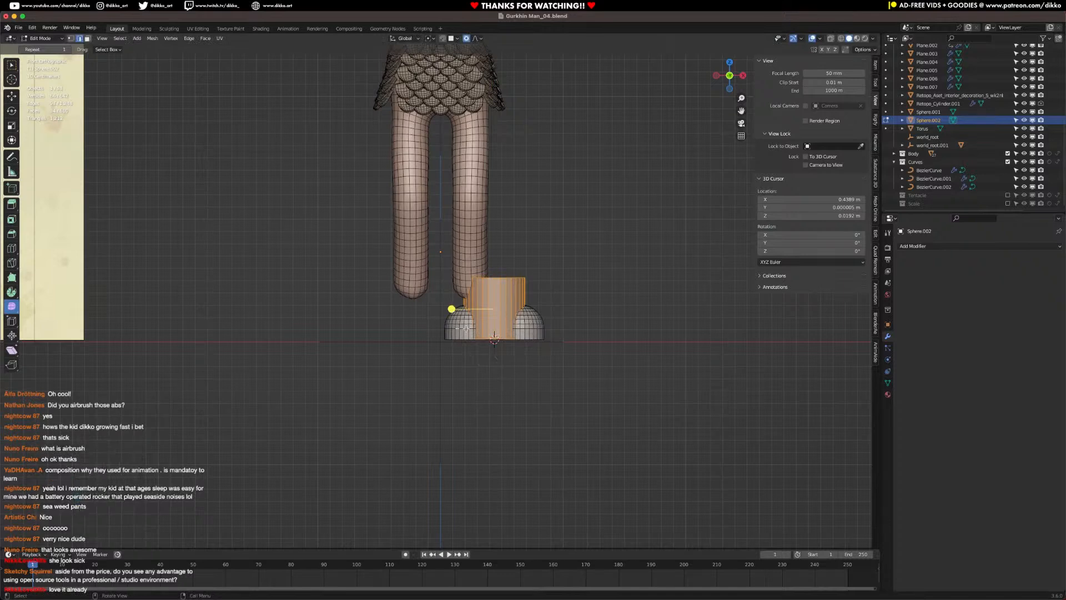
key(ctrl+l)
key(h)
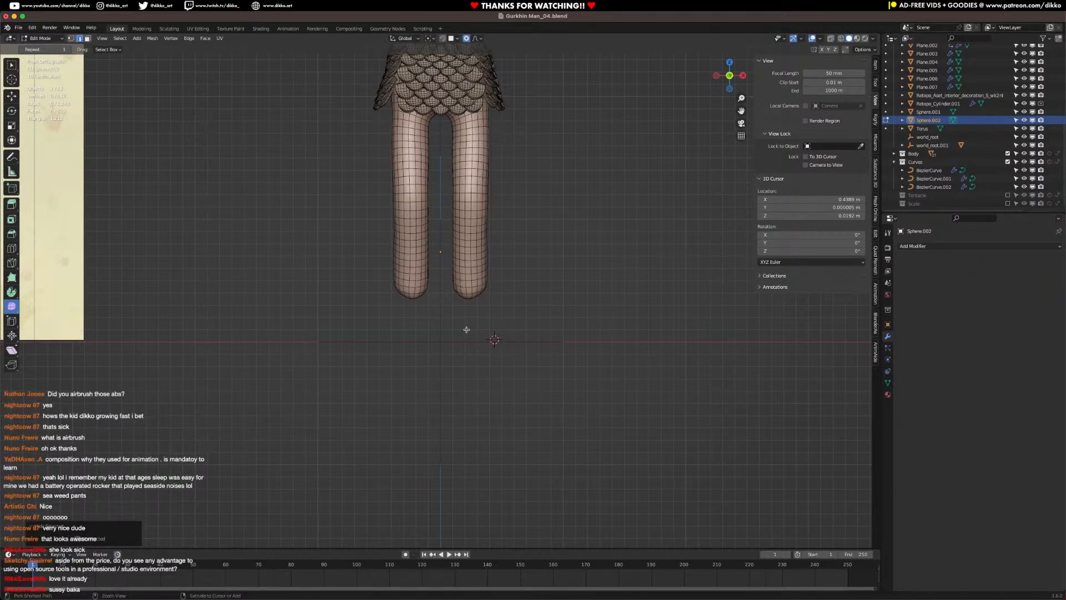
key(alt+h)
key(g)
key(z)
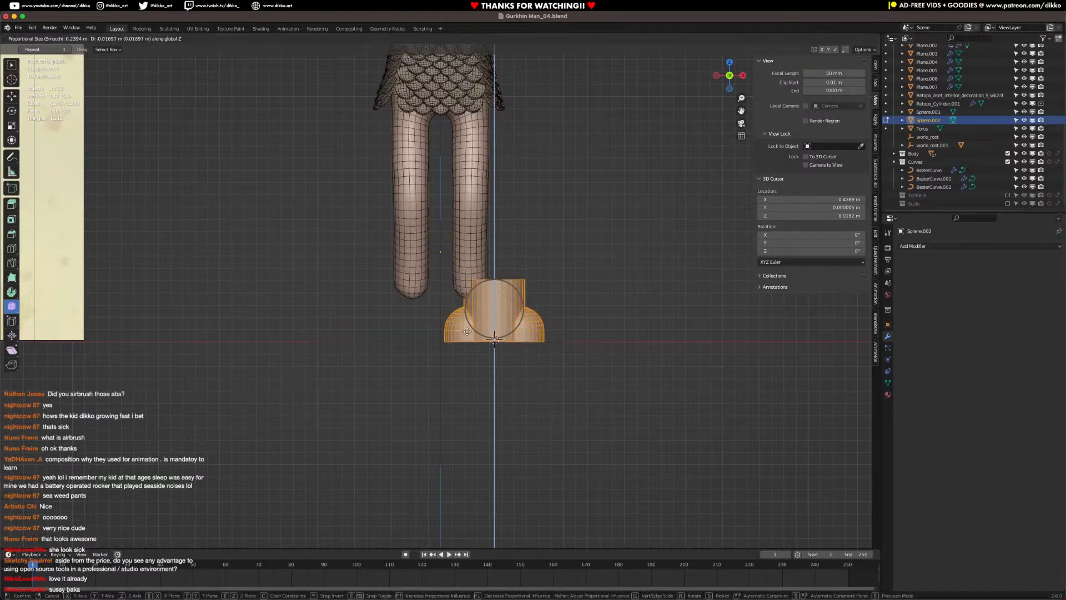
click(469, 330)
Step: Select only the cylinder between the domes and try to scale it
scroll(470, 328, down, 3)
middle_drag(445, 340, 457, 344)
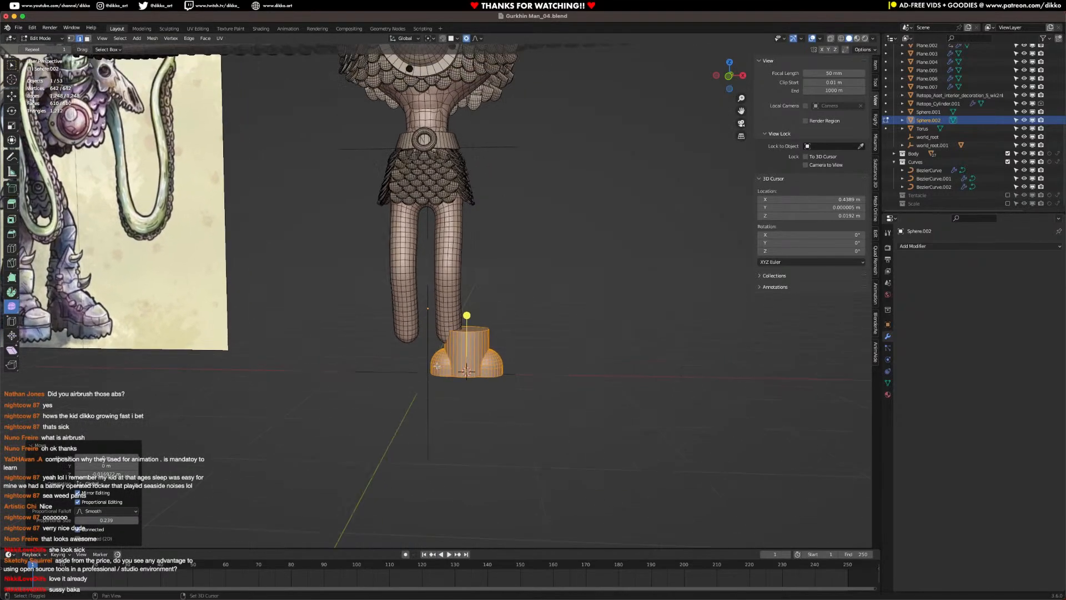
click(458, 344)
key(l)
key(s)
click(521, 353)
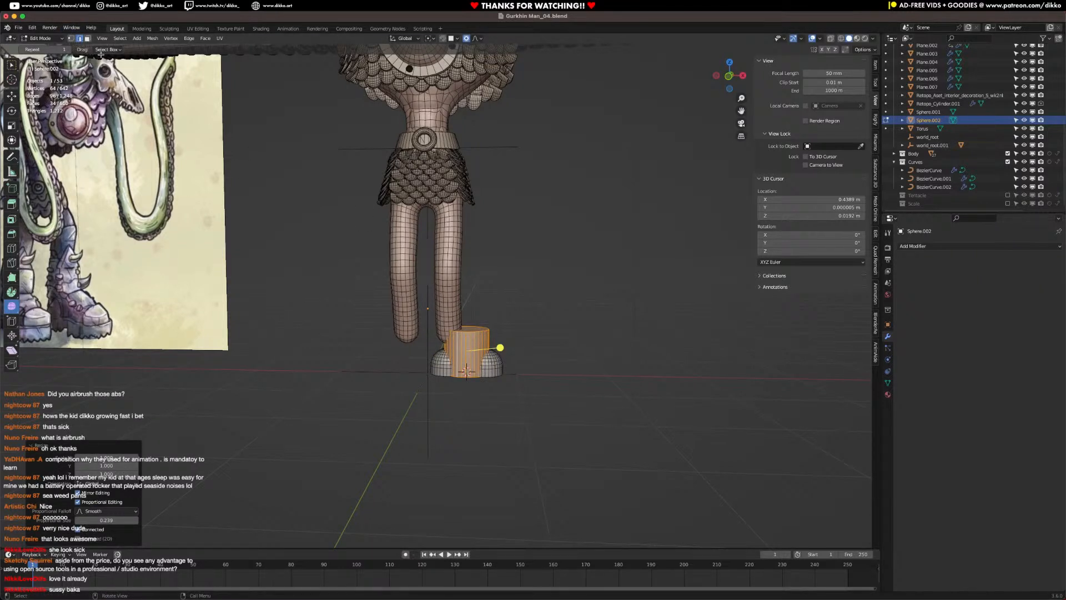
Step: Select the ring of side faces on the cylinder, save the file, and narrow the ring inward with Shrink/Fatten
click(87, 37)
alt+click(473, 353)
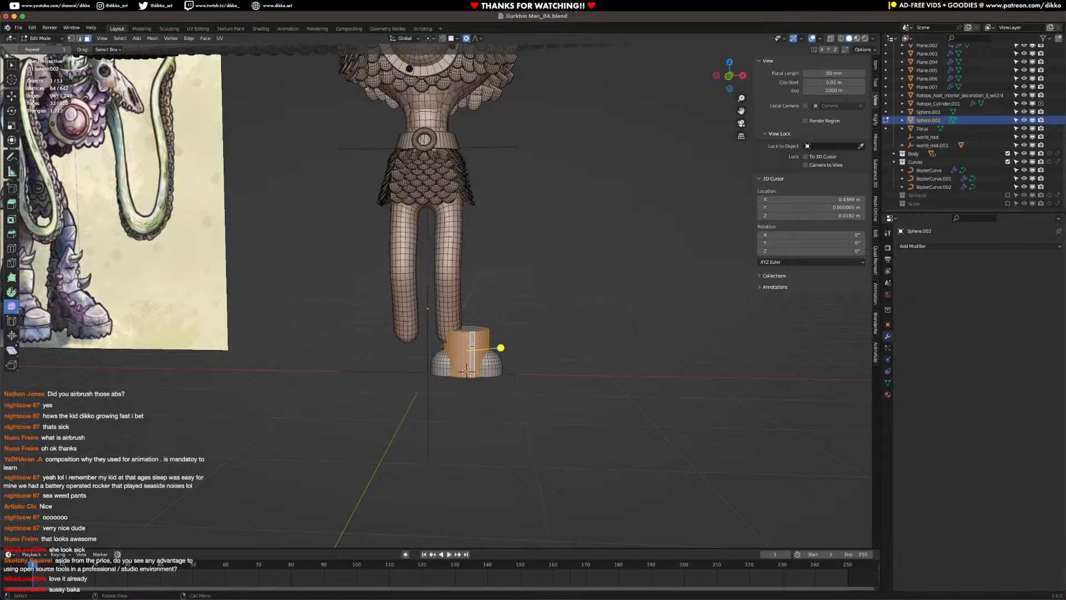
key(ctrl+s)
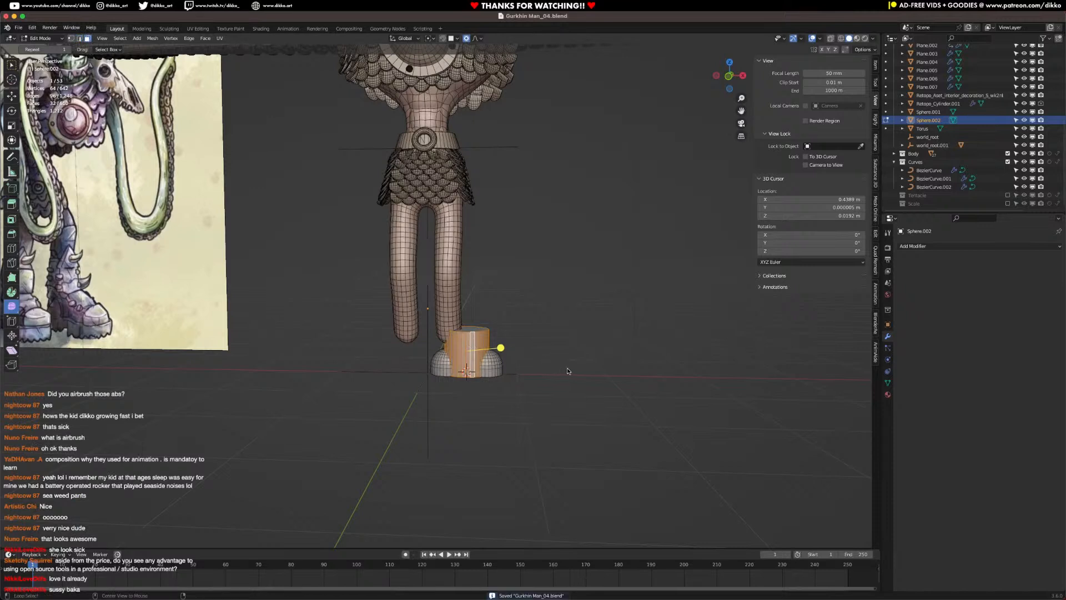
key(alt+s)
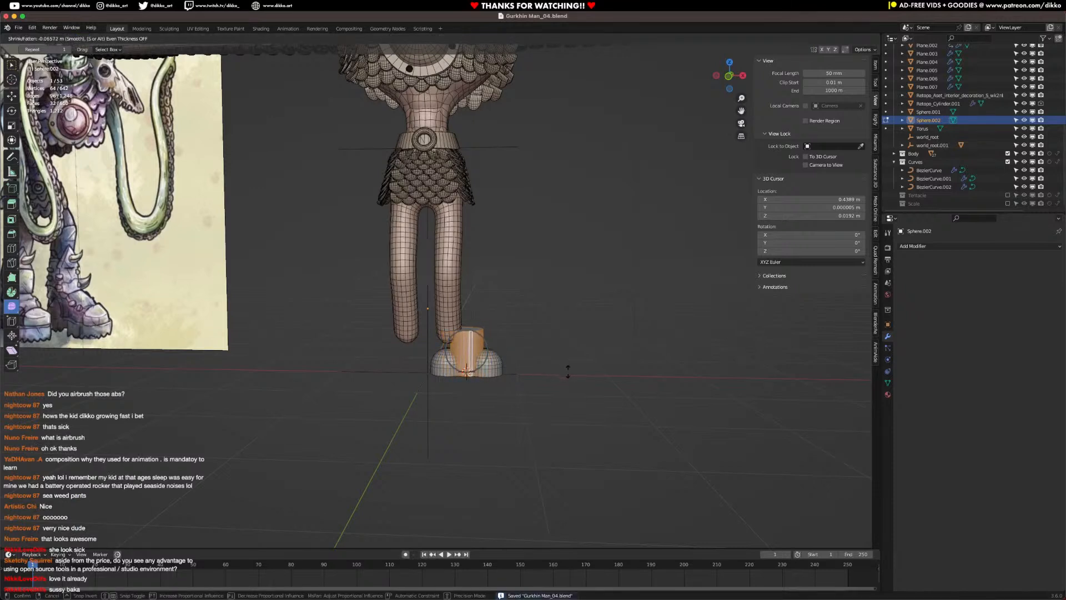
click(568, 371)
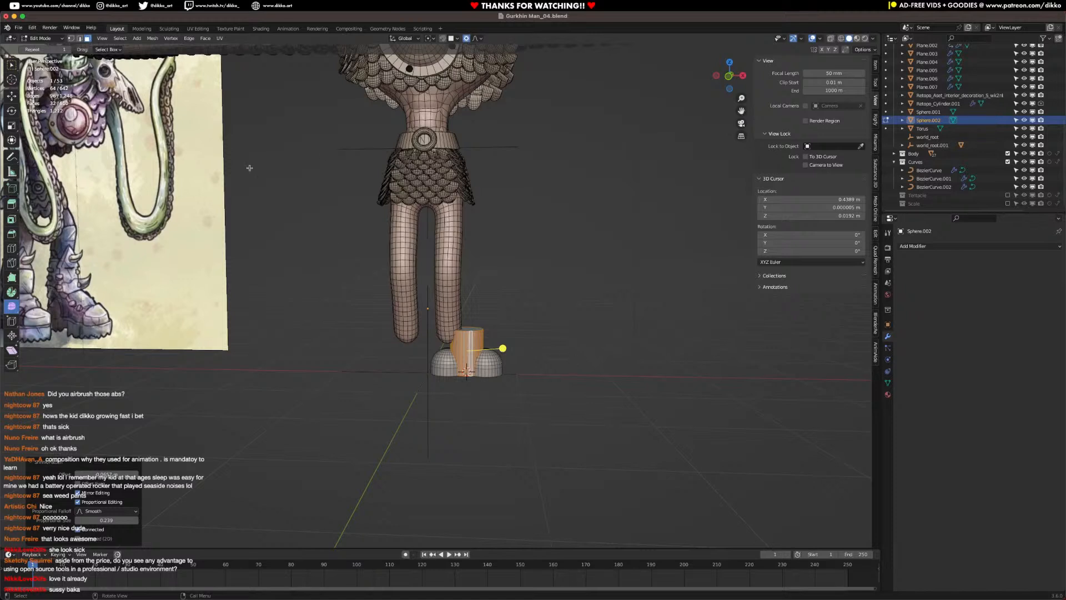
Step: Raise the cylinder's top face along Z twice, by about 0.1 m each time
key(alt+a)
click(466, 327)
key(KP_1)
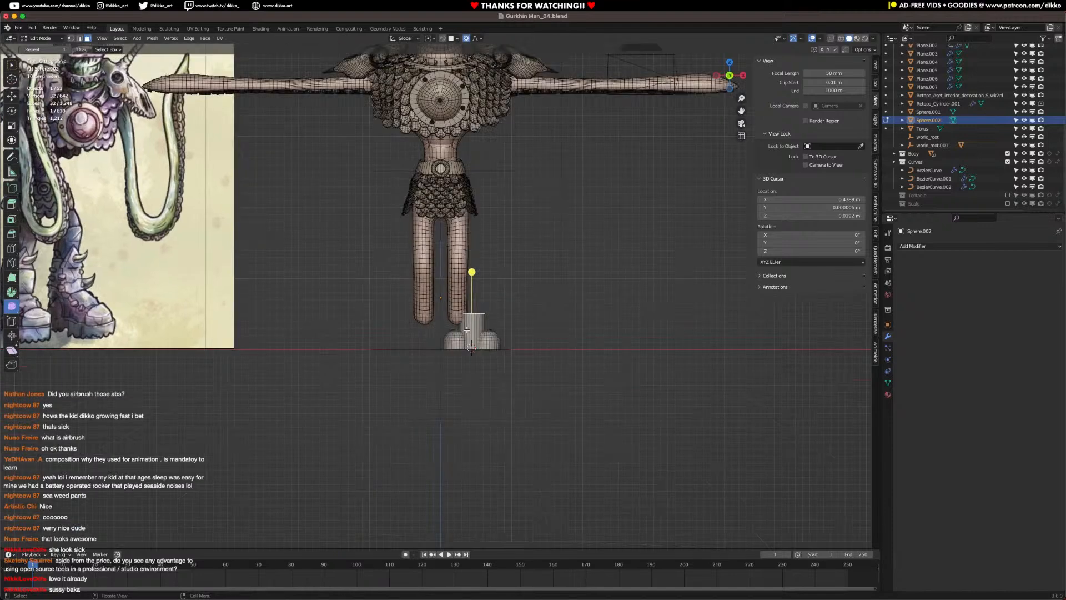
key(g)
key(z)
click(513, 326)
key(s)
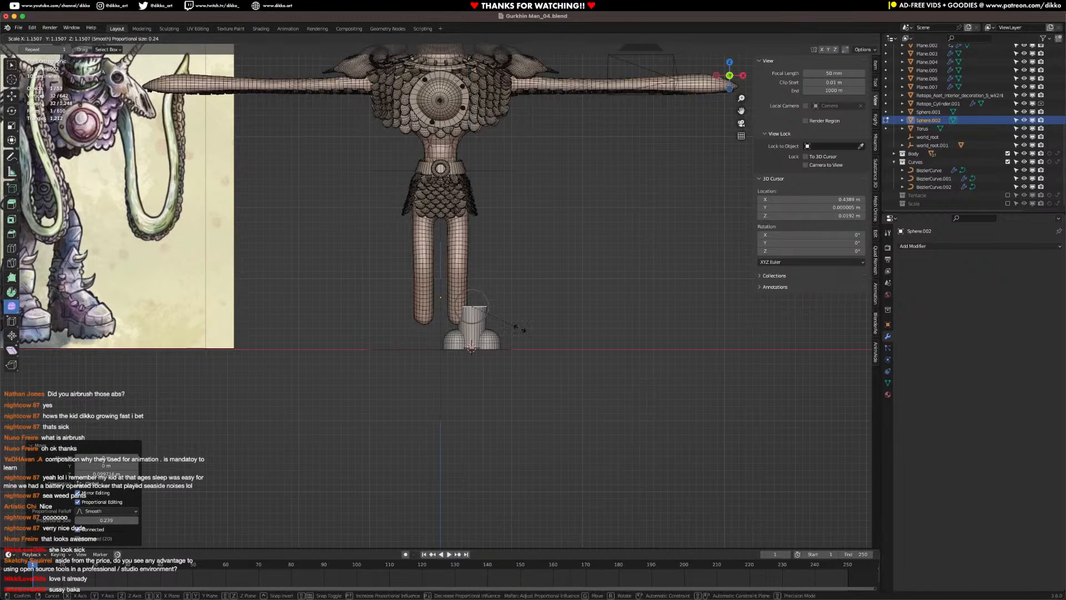
key(g)
key(z)
click(522, 299)
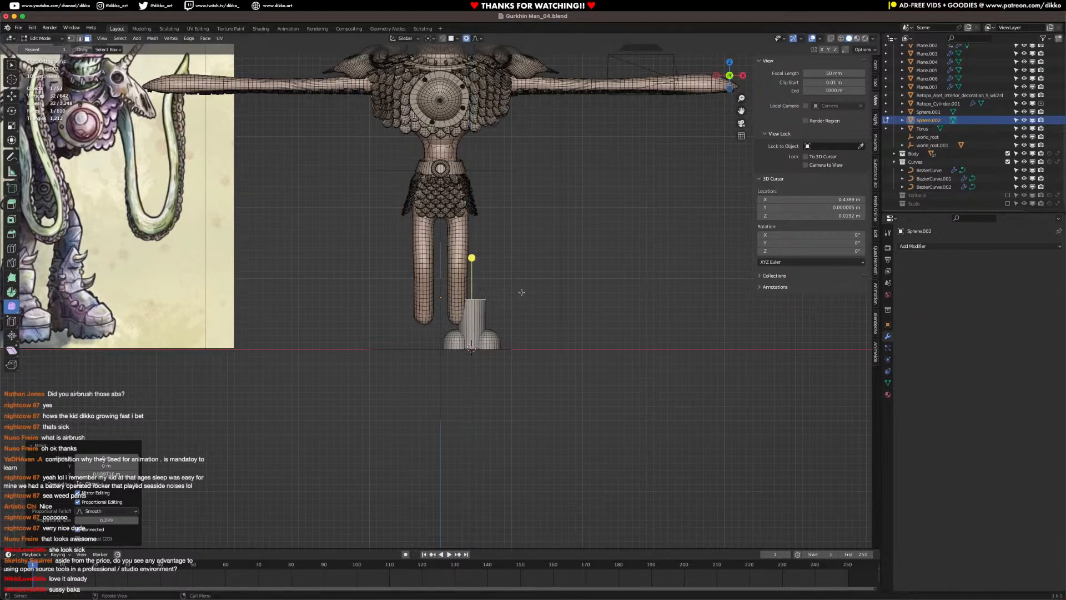
Step: Add a second cylinder at the 3D cursor, turned 90° about X and scaled to 0.22
middle_drag(488, 327, 417, 381)
click(435, 351)
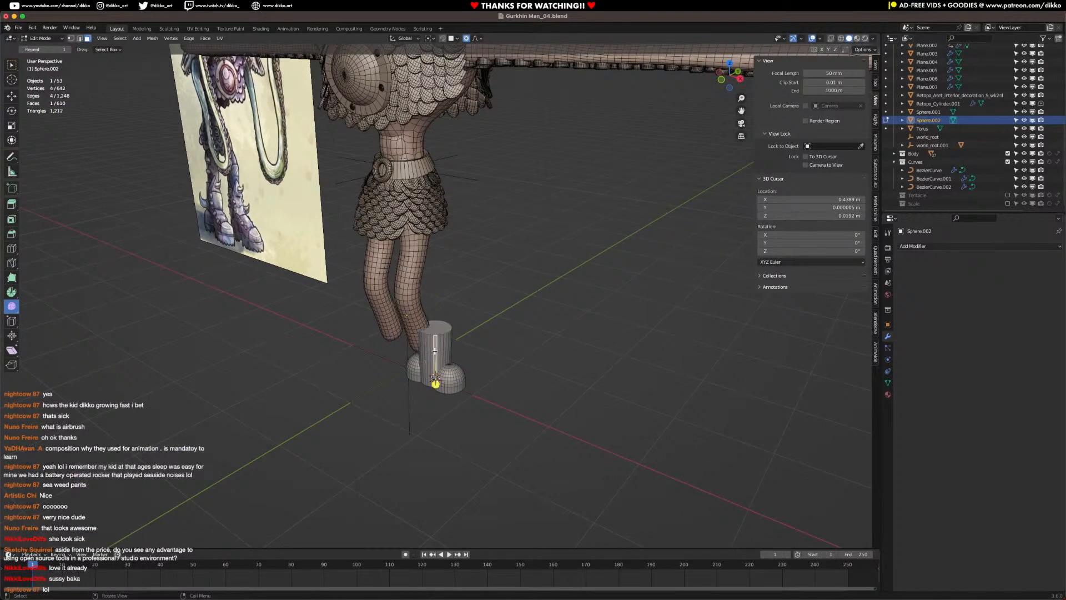
key(shift+a)
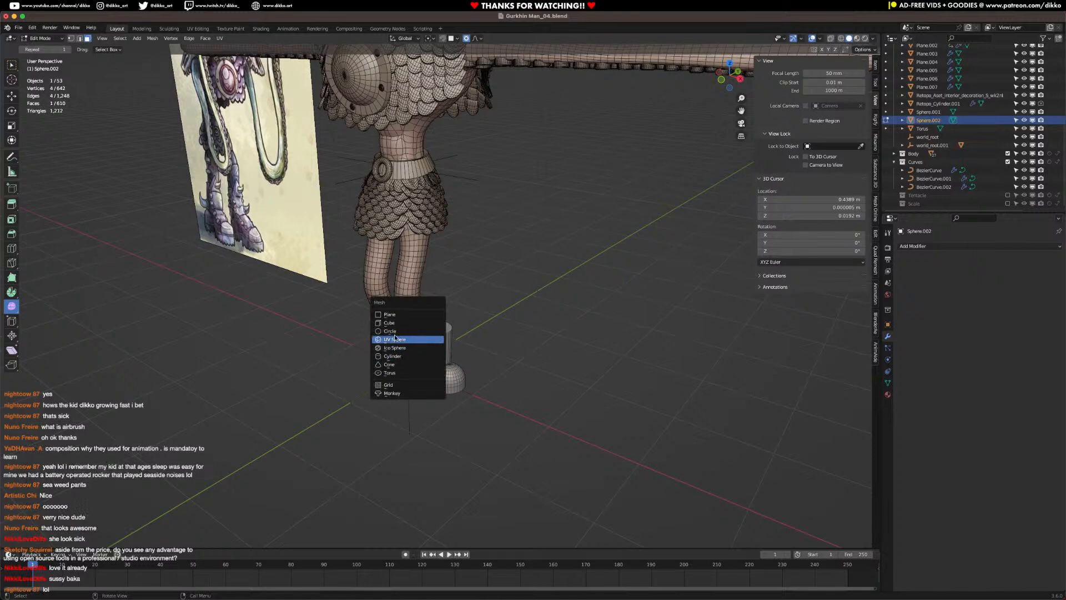
click(392, 356)
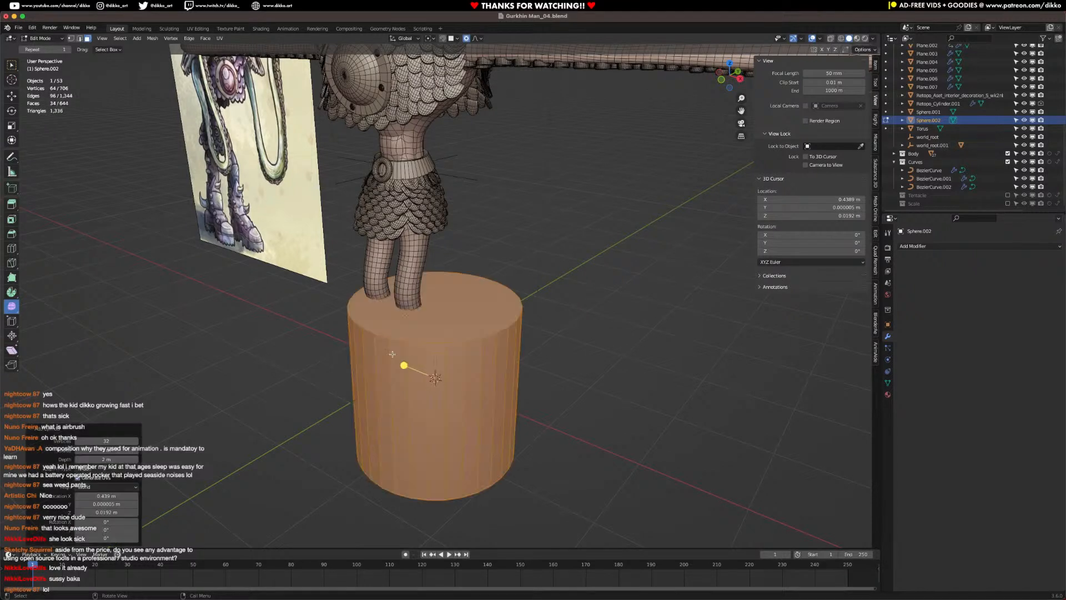
text(x90)
key(Return)
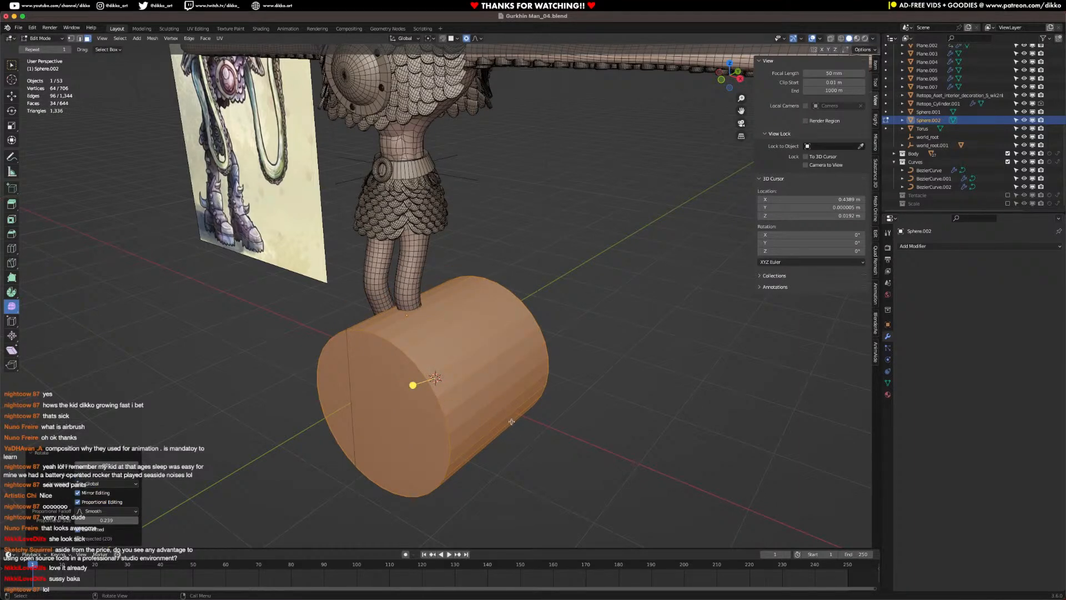
key(s)
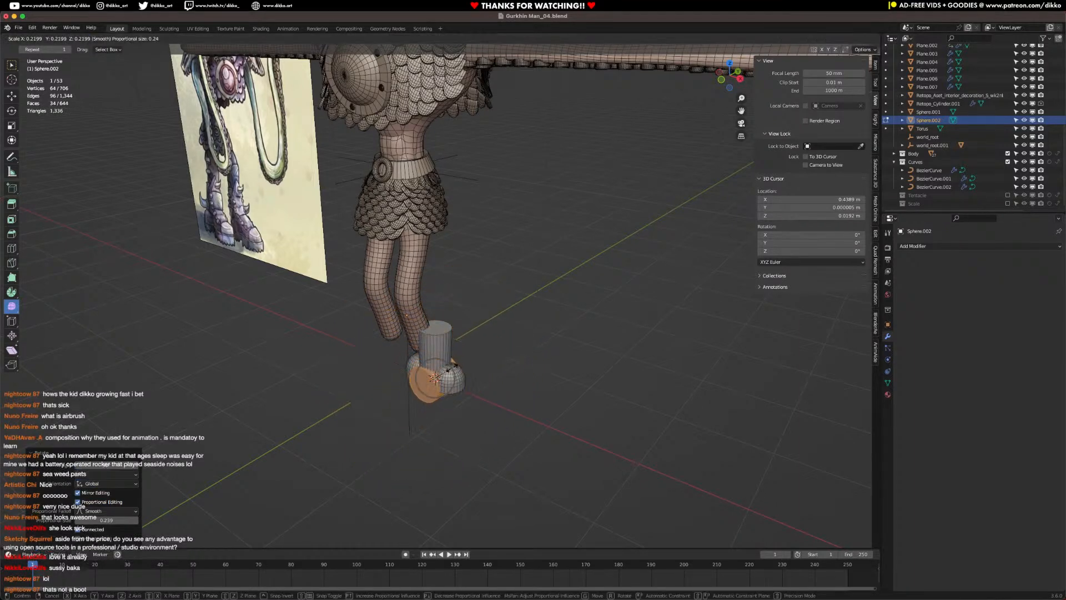
click(413, 385)
Step: Move the horizontal cylinder forward along Y in front of the upright one and enlarge it by 1.241
click(15, 99)
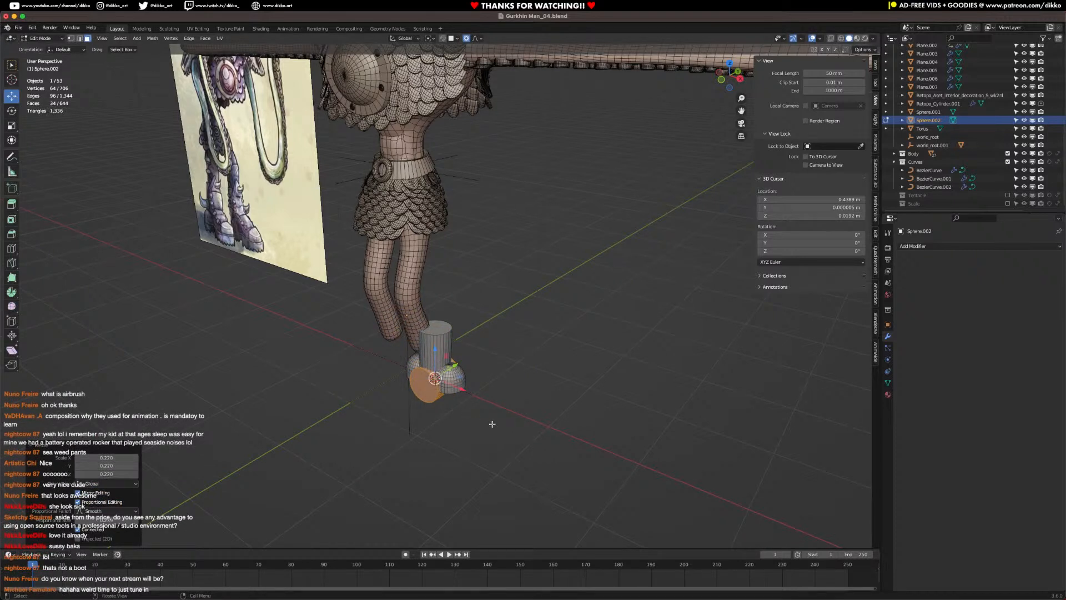
drag(457, 368, 434, 378)
middle_drag(435, 378, 71, 139)
key(KP_1)
key(s)
click(614, 370)
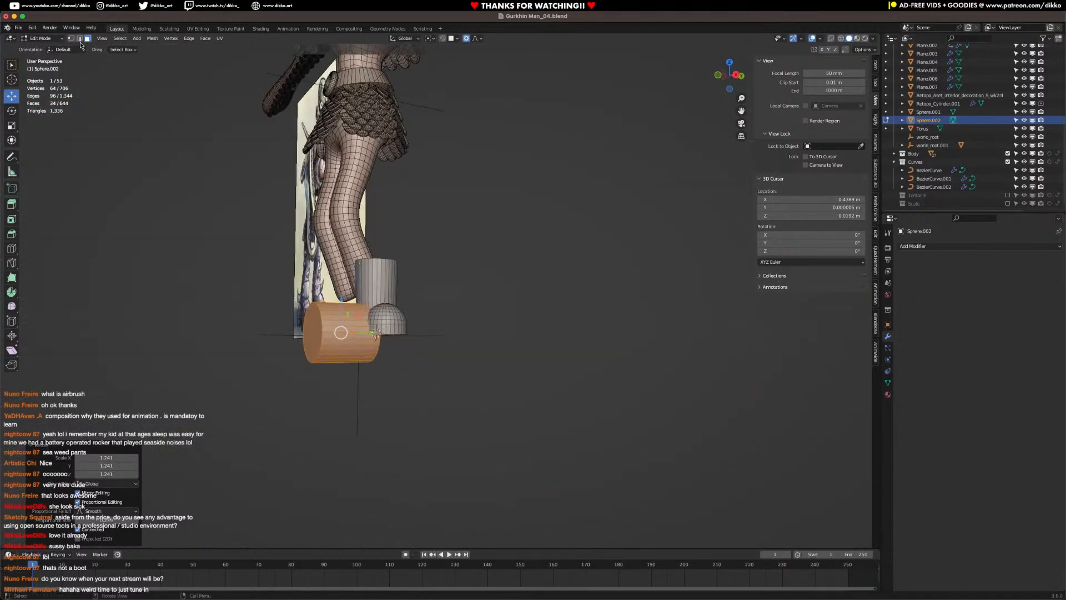
Step: Pull the front end cap of the horizontal cylinder about 0.273 m forward along Y
click(315, 345)
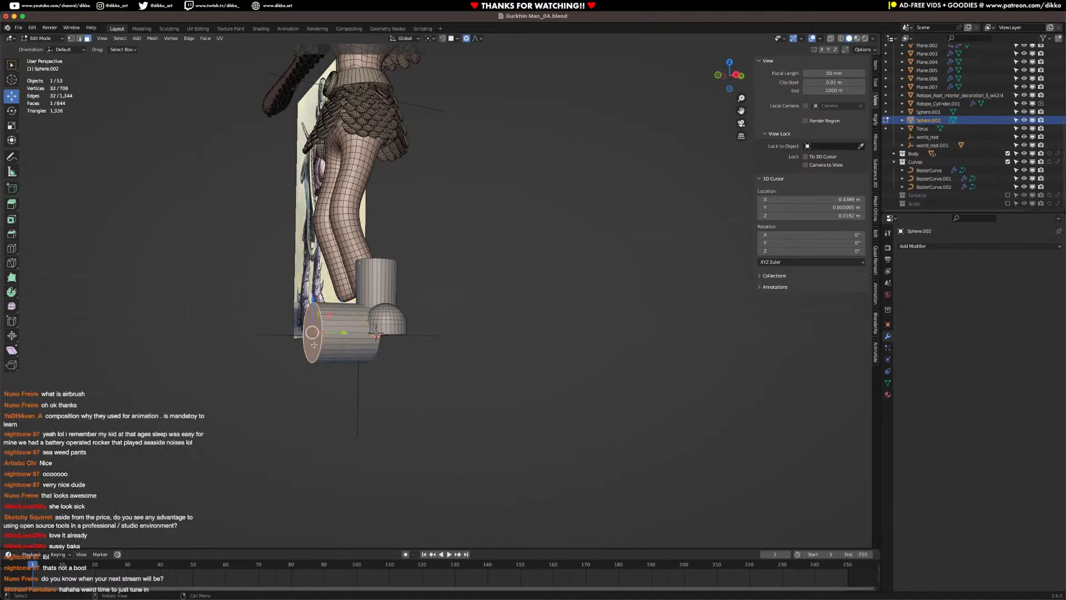
drag(343, 332, 313, 332)
middle_drag(314, 333, 350, 365)
Step: Round the horizontal cylinder's front end with a 0.197 m bevel of 5 segments
key(ctrl+b)
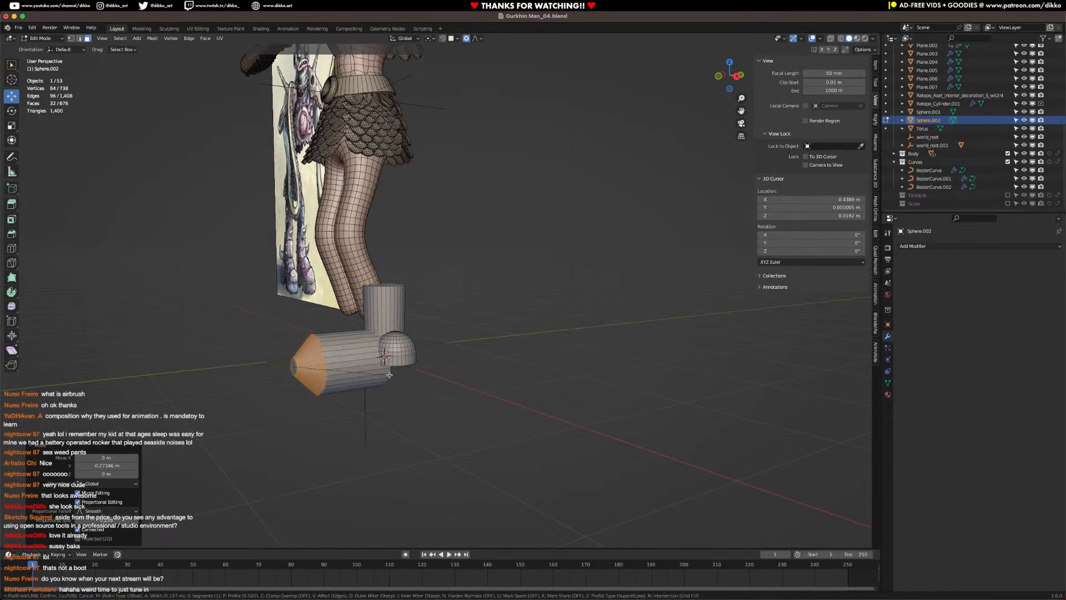
click(389, 375)
click(135, 421)
click(135, 421)
click(135, 421)
click(135, 421)
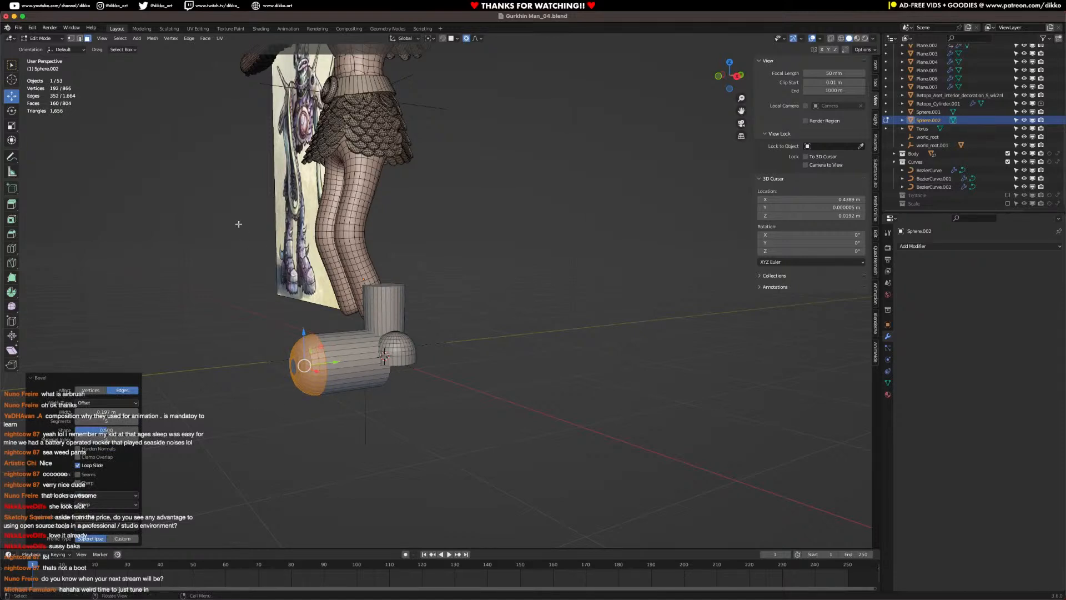
Step: Inset the small face at the rounded front tip by extruding and scaling it, and merge it at the center
scroll(309, 421, up, 3)
shift+middle_drag(310, 421, 353, 369)
middle_drag(269, 356, 314, 345)
click(359, 357)
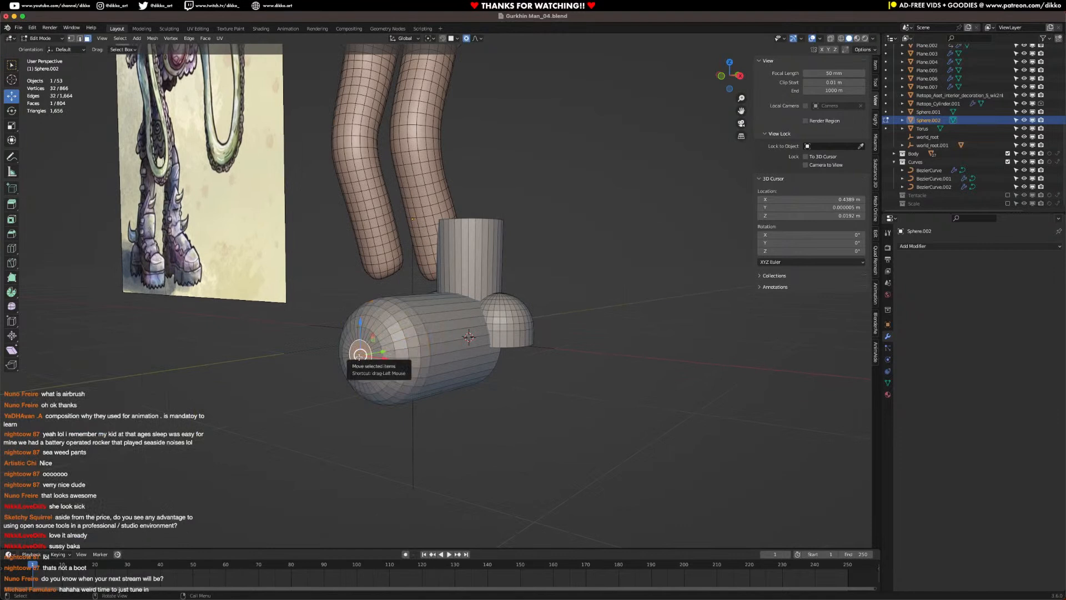
key(e)
key(s)
click(383, 367)
key(m)
click(382, 365)
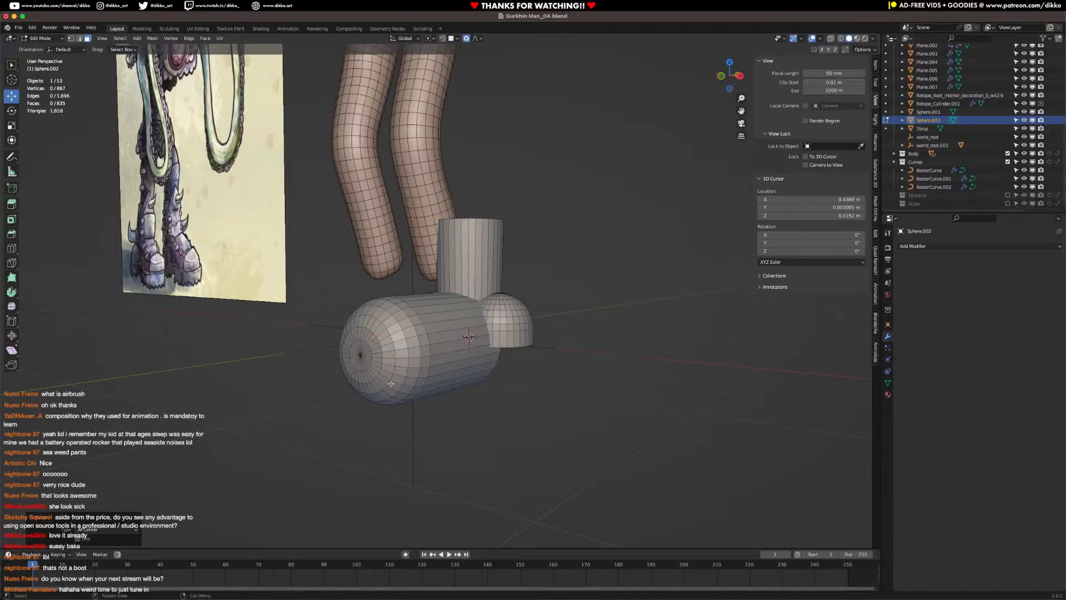
Step: Select the horizontal face strips along both sides of the rounded cylinder at mid-height and delete their faces
alt+click(391, 360)
scroll(393, 364, up, 3)
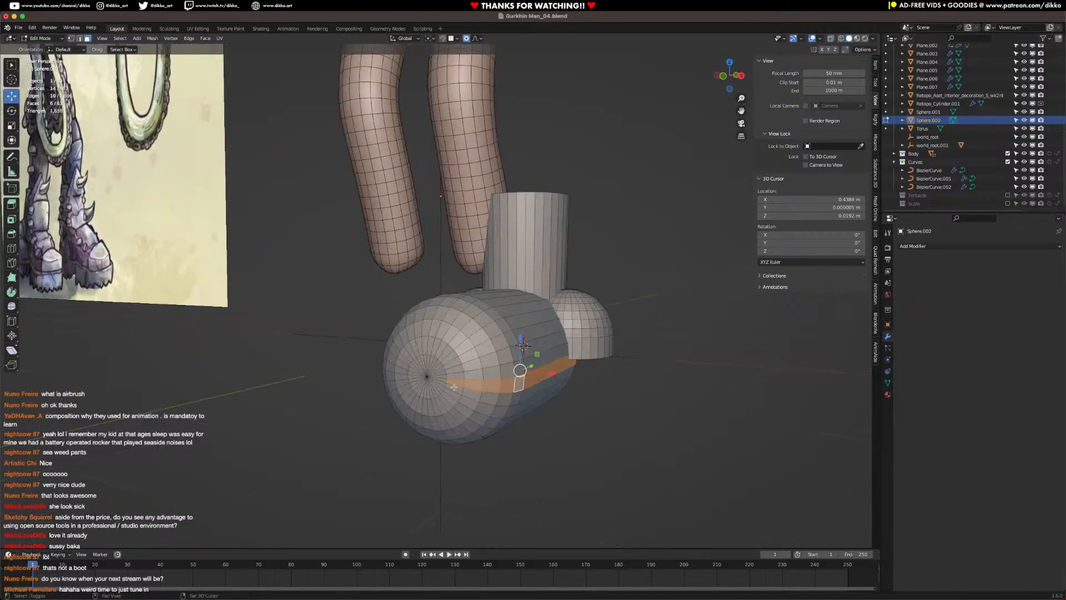
key(KP_1)
shift+middle_drag(645, 336, 579, 330)
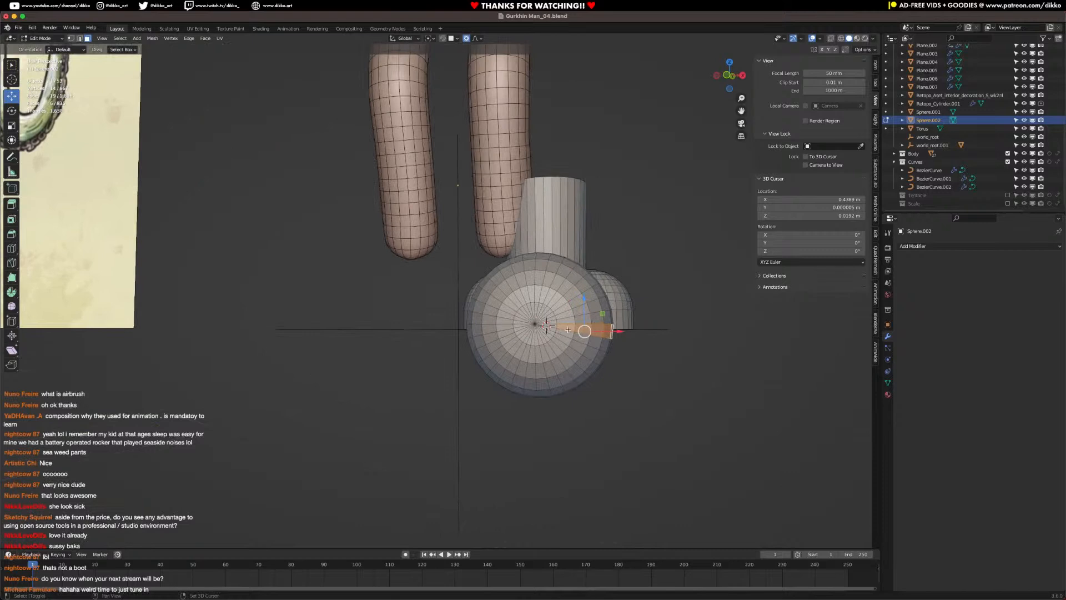
shift+click(500, 328)
alt+shift+click(509, 326)
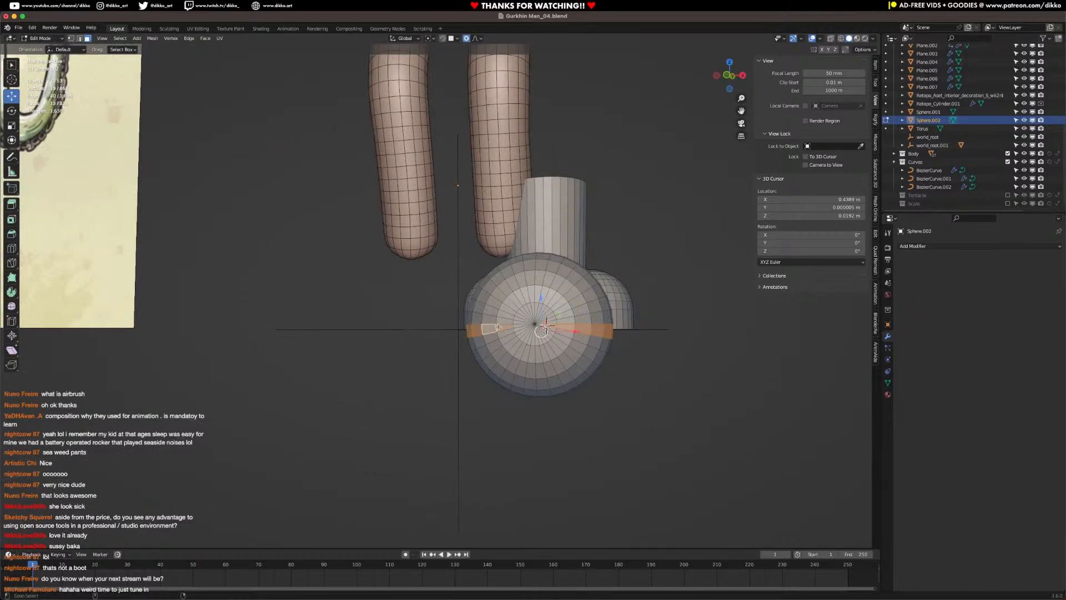
key(x)
click(511, 326)
Step: Extrude the single vertex at the center of the rounded cylinder's front tip along the global Z axis
click(531, 371)
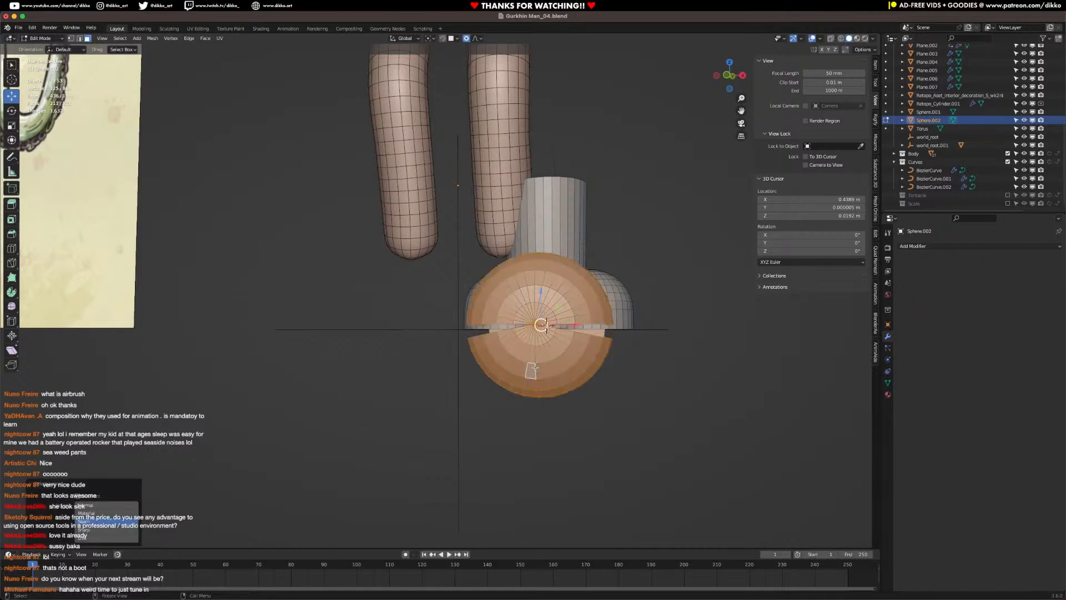
key(KP_Decimal)
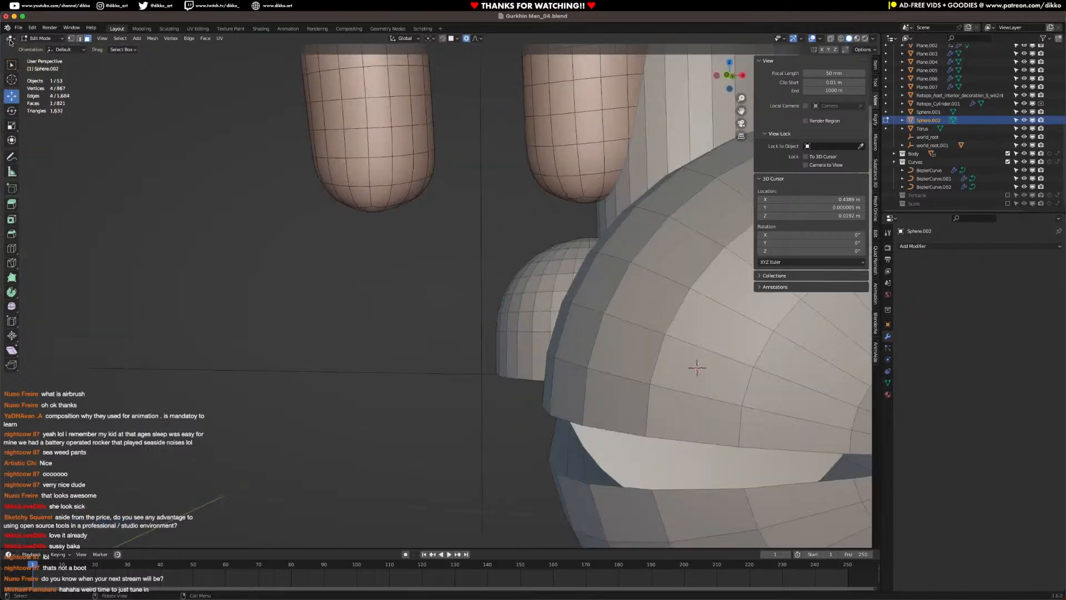
click(70, 39)
scroll(483, 359, down, 6)
scroll(484, 360, up, 4)
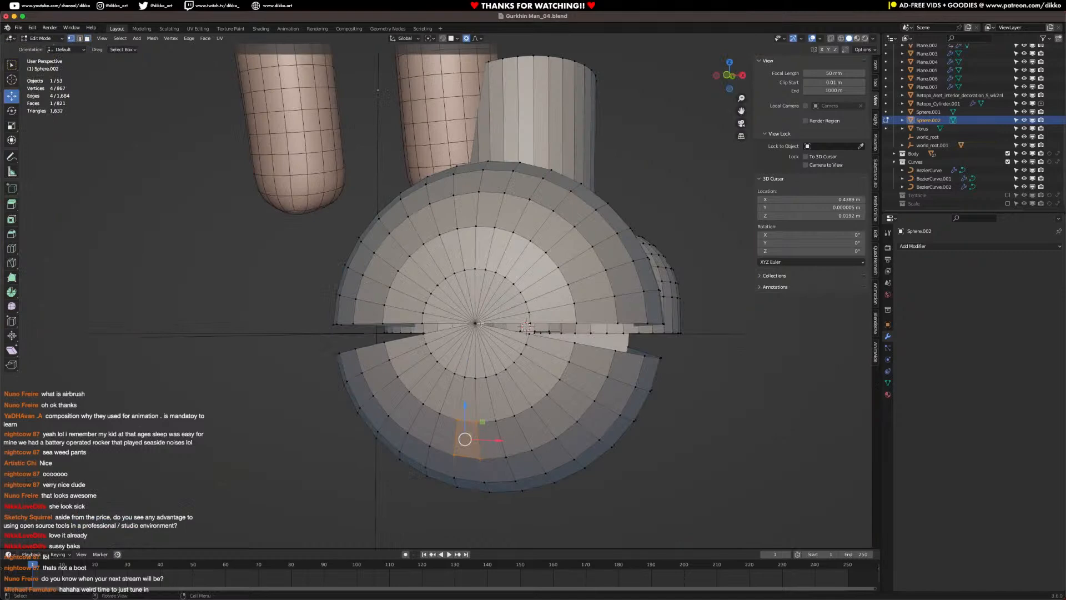
key(e)
key(z)
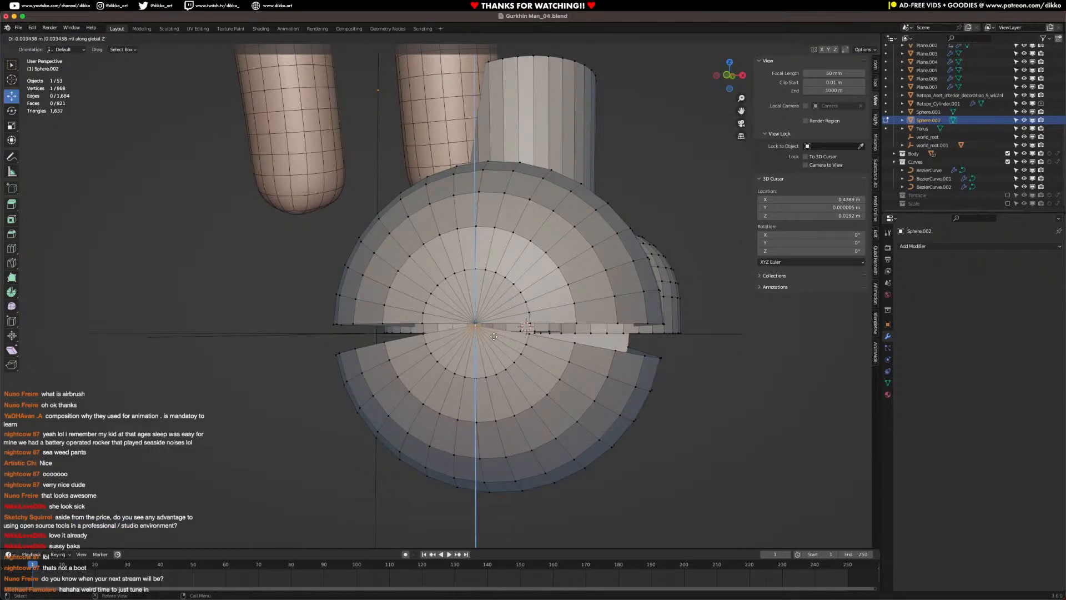
click(497, 353)
click(527, 399)
key(l)
key(ctrl+z)
middle_drag(527, 399, 417, 410)
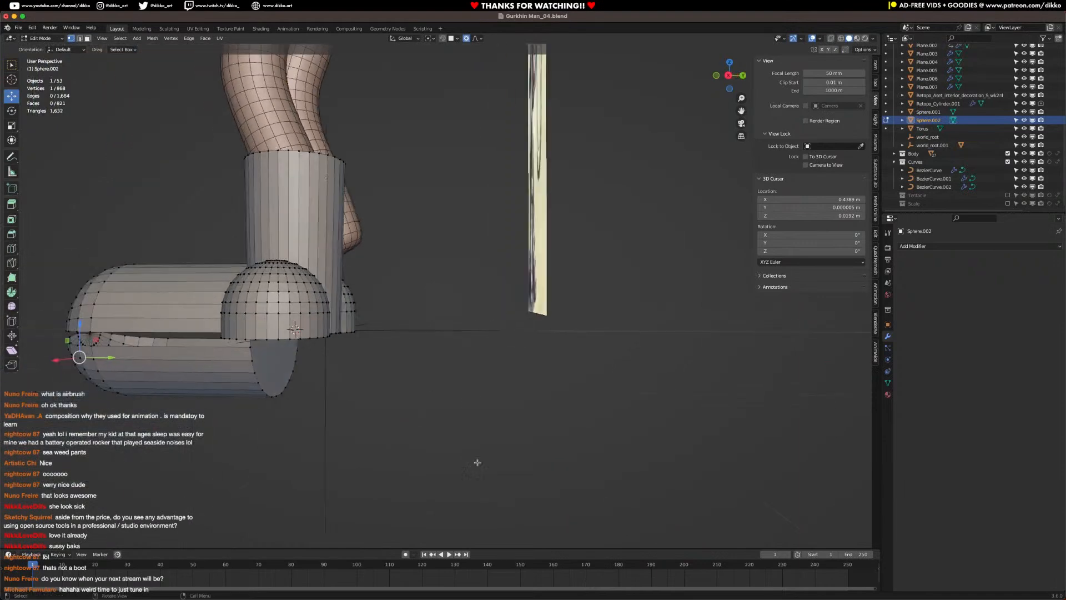
Step: Delete the flat end-cap face at the back of the boot foot's lower half
click(88, 38)
click(272, 363)
key(x)
click(272, 363)
Step: Delete all remaining linked faces of the boot foot's lower half, keeping only the upper half
middle_drag(272, 362, 259, 388)
click(259, 388)
key(l)
key(z)
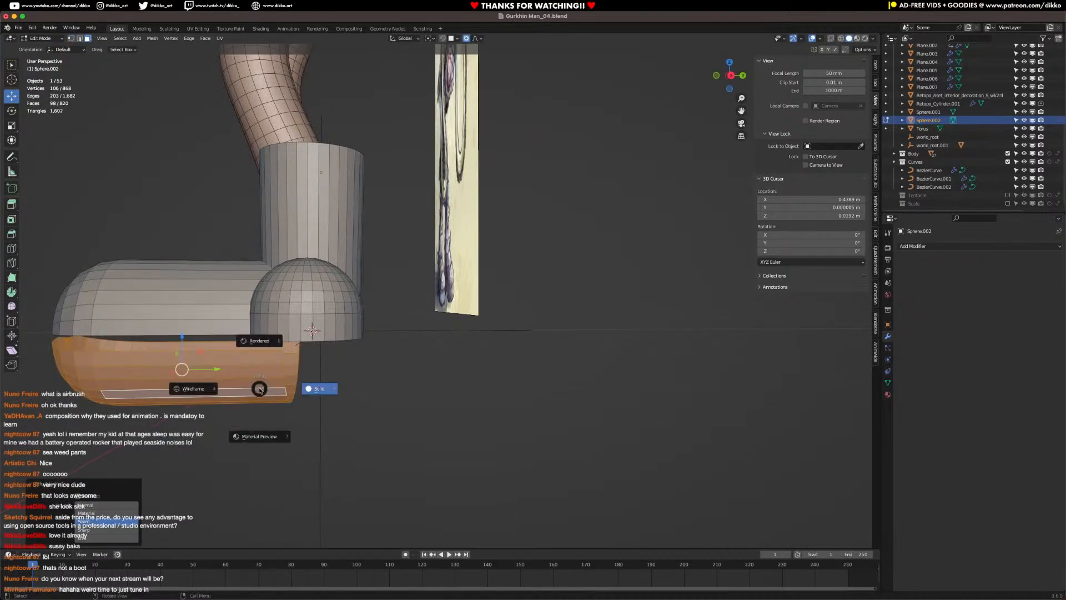
key(Escape)
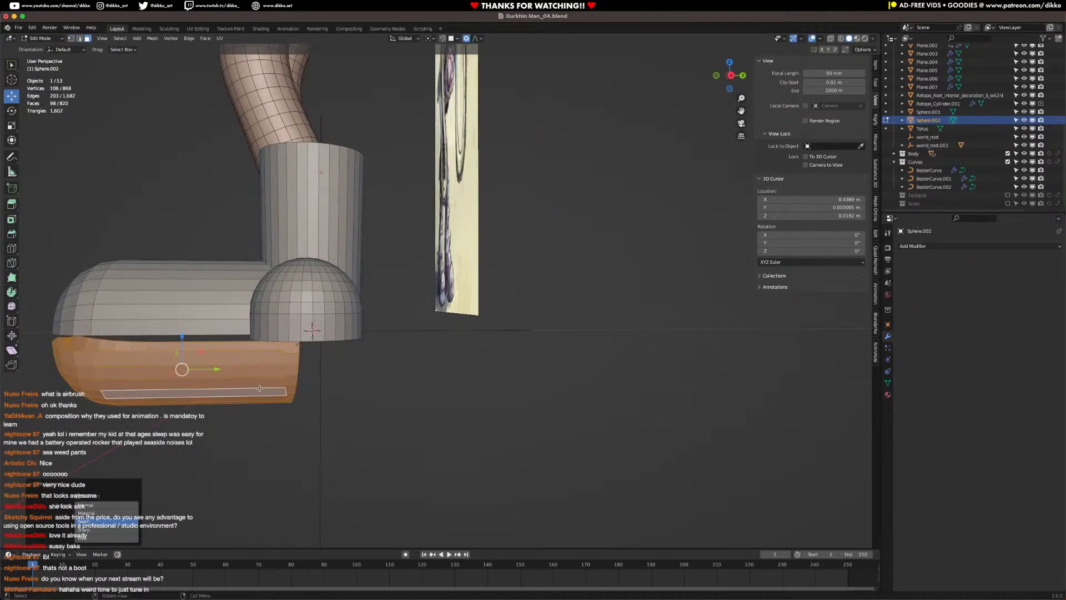
key(x)
click(260, 388)
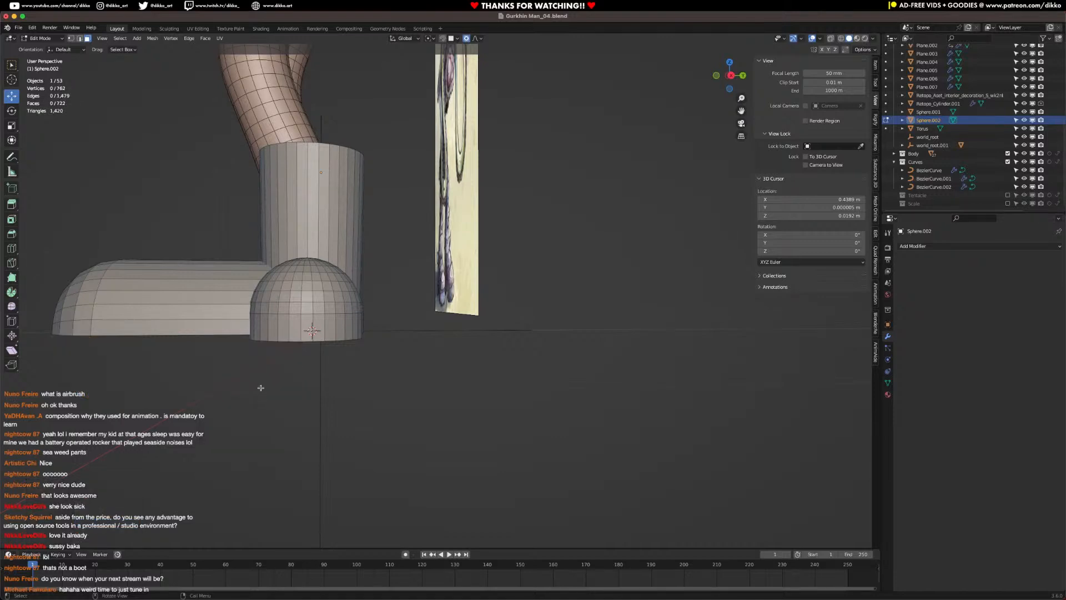
Step: Shorten the boot in a right-side wireframe view by moving the rounded toe vertices toward the heel along Y
click(72, 39)
scroll(174, 234, down, 3)
middle_drag(174, 235, 239, 262)
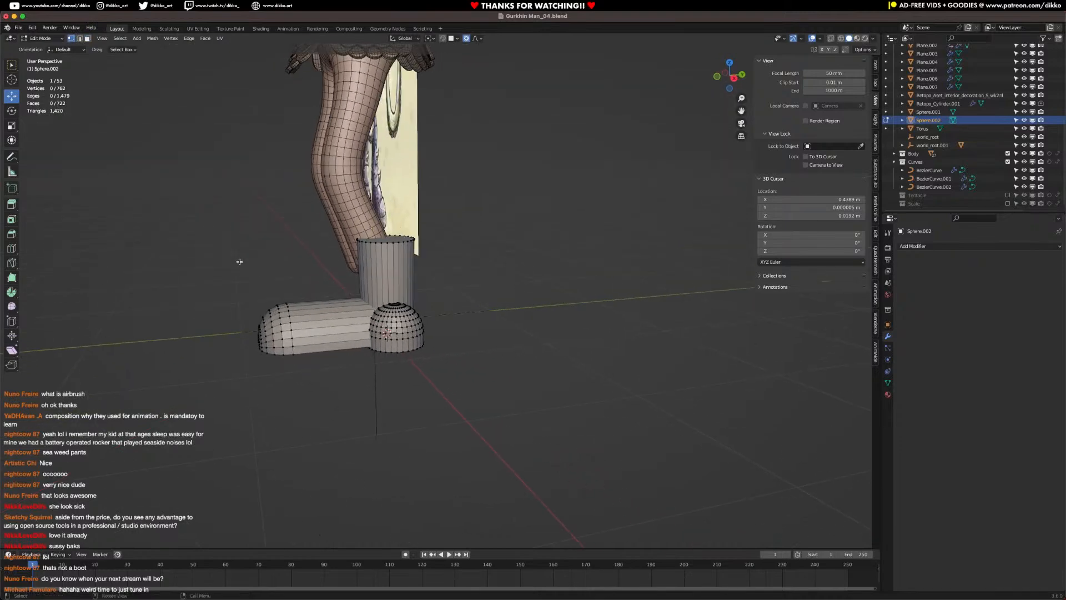
key(KP_3)
key(z)
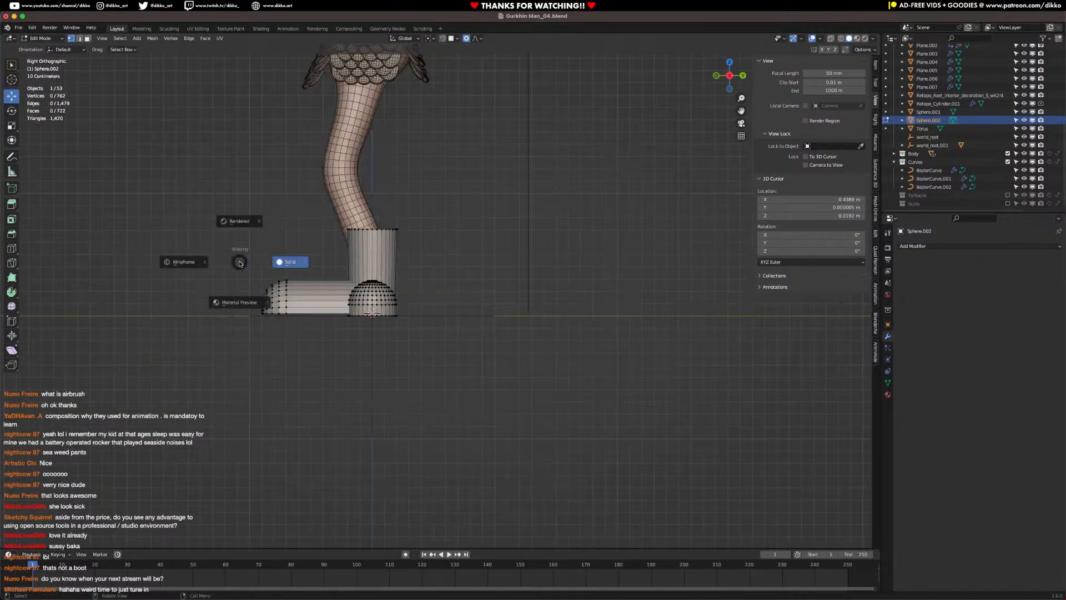
click(183, 260)
drag(216, 270, 321, 296)
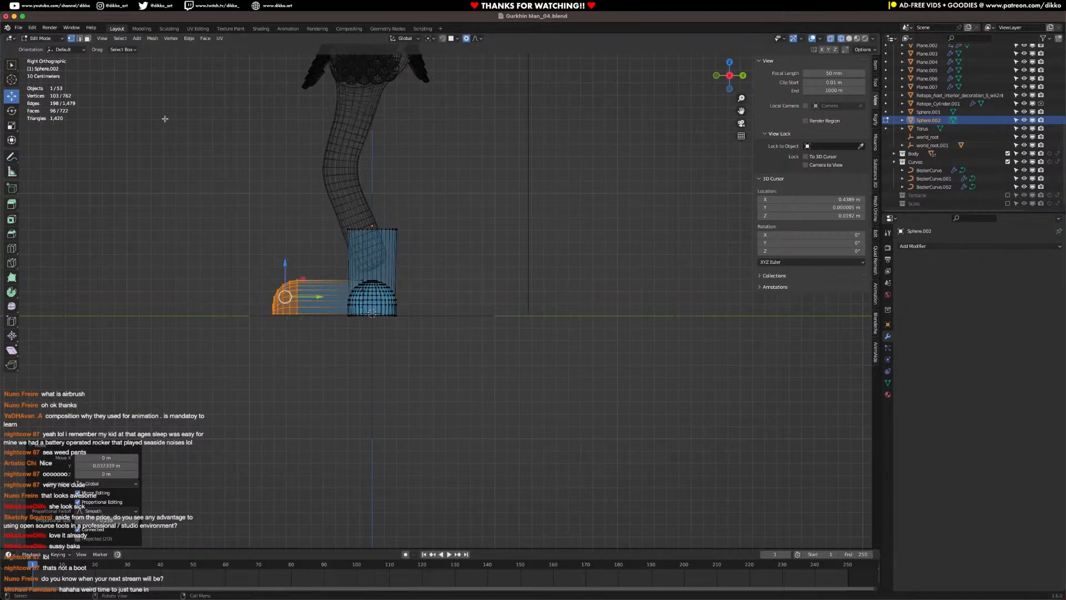
Step: Lower the foot's bottom edge loop by about 0.013 m along Z so it lines up with the heel's base
click(80, 39)
scroll(306, 331, up, 2)
alt+click(265, 321)
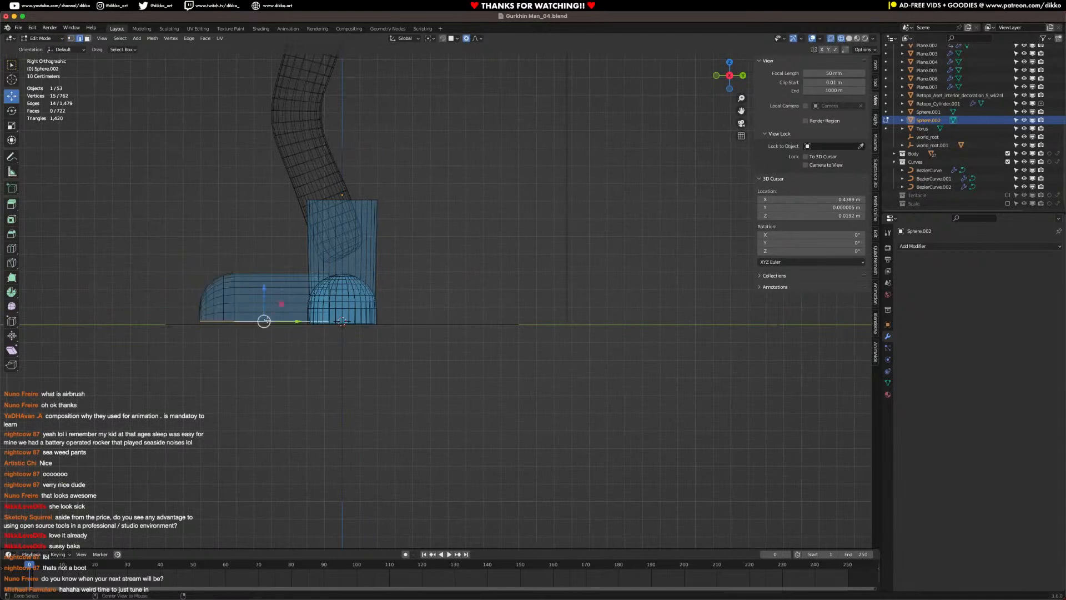
scroll(260, 295, up, 1)
shift+middle_drag(237, 231, 316, 236)
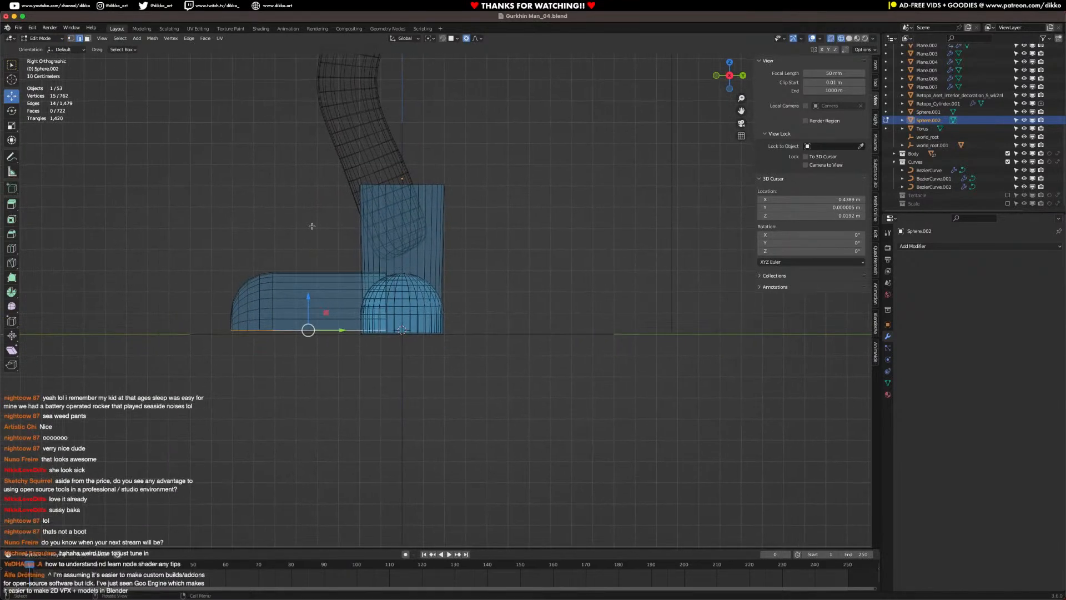
scroll(311, 292, up, 1)
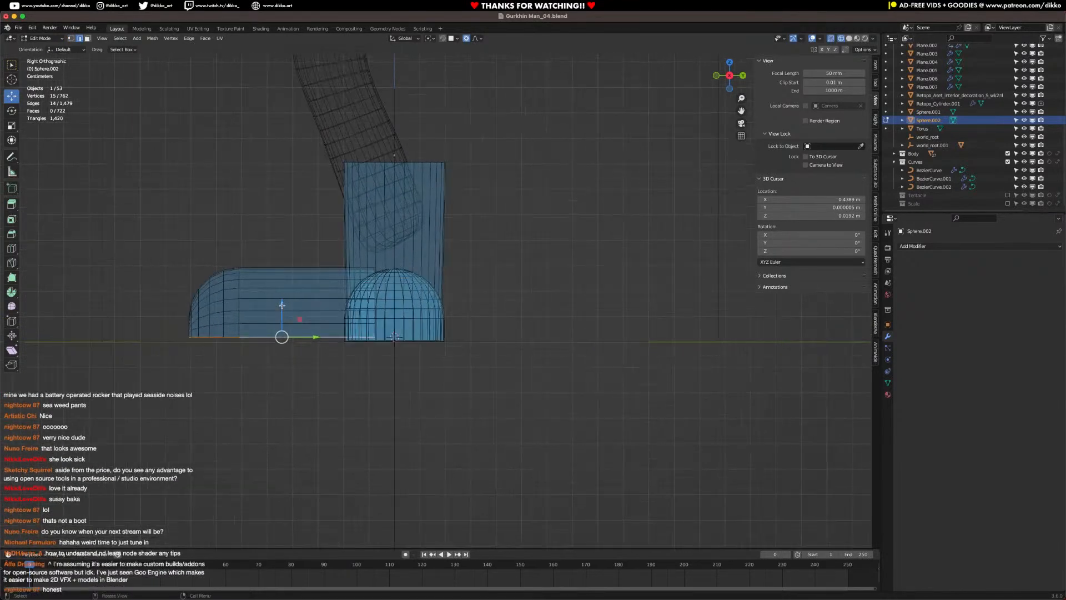
key(g)
key(z)
scroll(283, 308, up, 4)
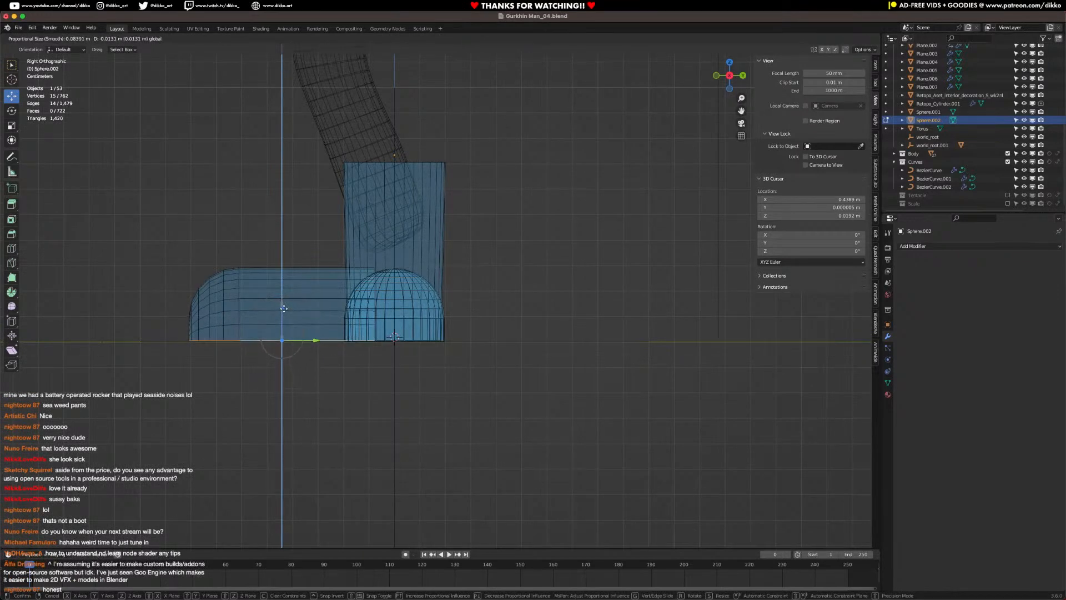
click(284, 308)
key(x)
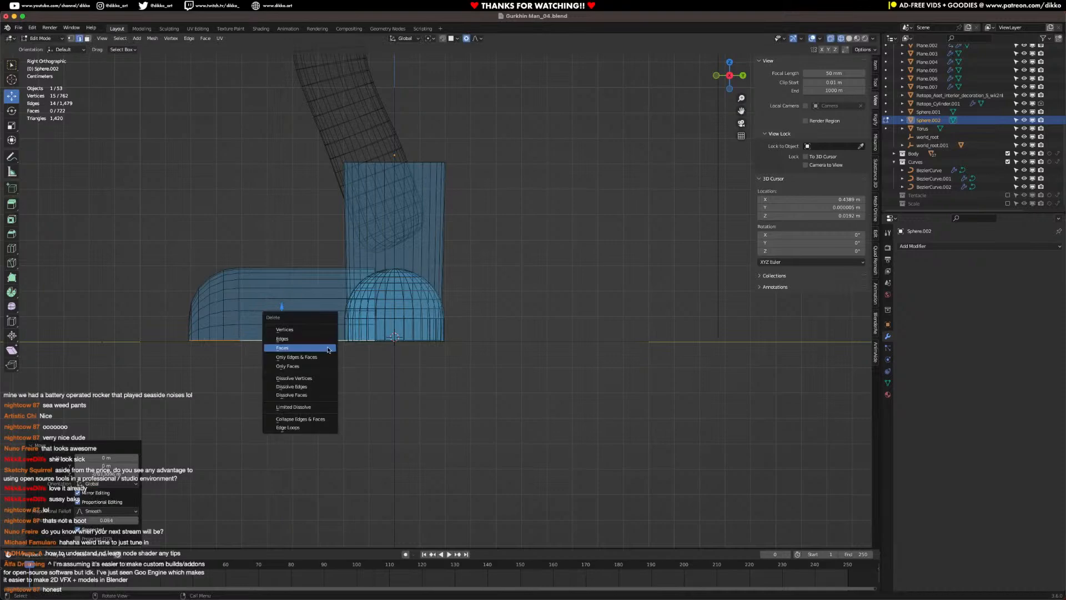
Step: Switch the viewport back to solid shading and check the whole boot against the character in Object Mode
mouse_move(355, 411)
middle_down()
mouse_move(489, 424)
mouse_move(488, 439)
mouse_move(458, 417)
middle_up()
key(z)
click(461, 420)
scroll(463, 419, down, 3)
scroll(488, 423, down, 2)
middle_drag(441, 343, 488, 350)
key(Tab)
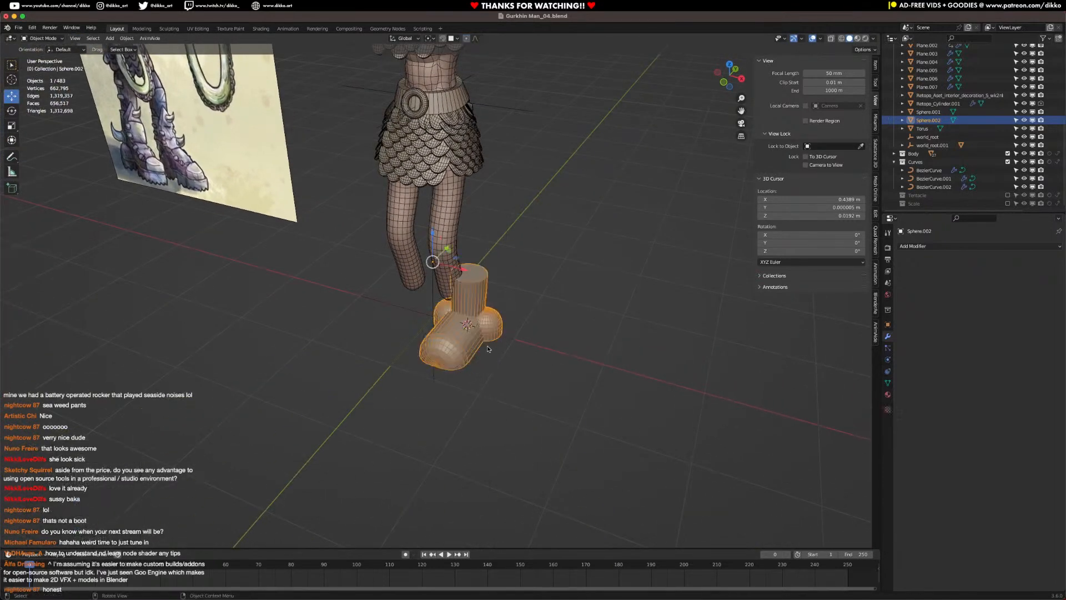
middle_drag(479, 312, 471, 300)
Step: Snap the 3D cursor to the top cap face of the boot's shaft
key(Tab)
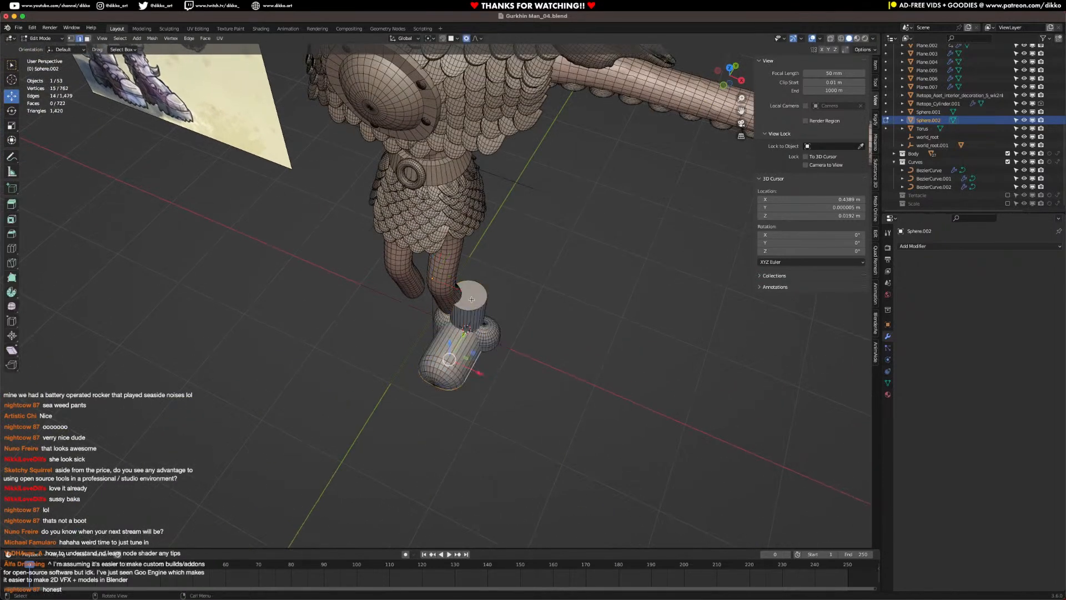
click(87, 39)
click(474, 294)
key(shift+s)
click(475, 352)
Step: Set the boot's origin to the 3D cursor
key(Tab)
right_click(464, 350)
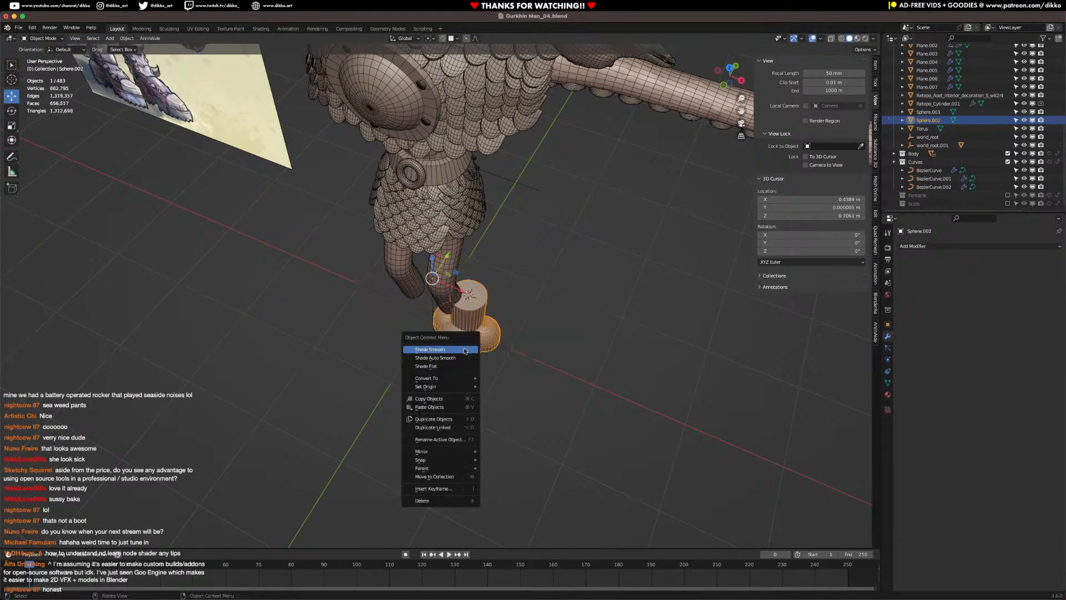
mouse_move(441, 386)
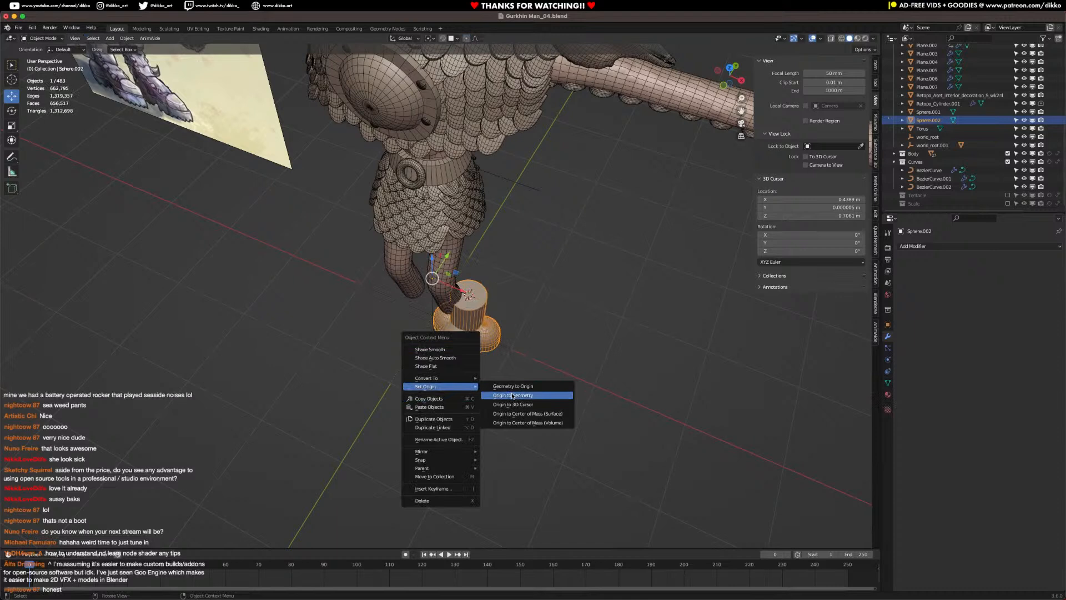
click(514, 397)
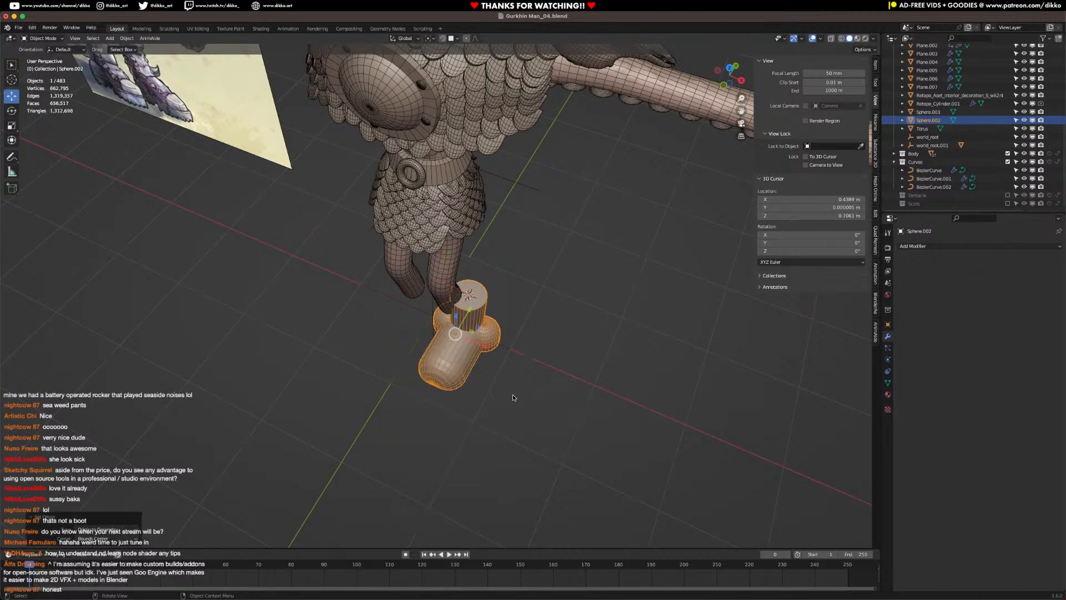
right_click(468, 360)
mouse_move(466, 355)
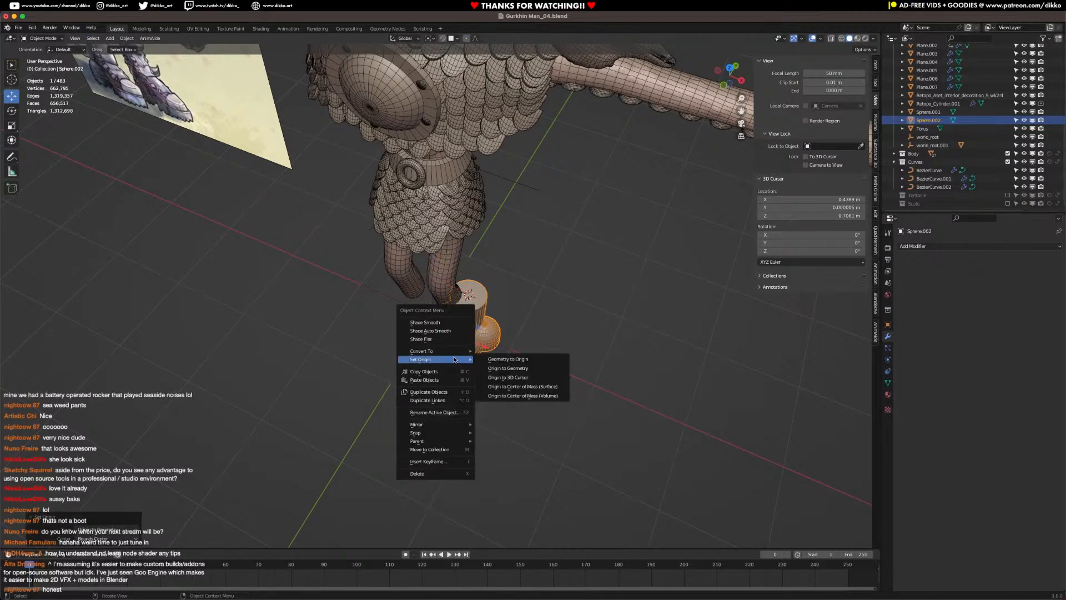
click(508, 378)
Step: Rotate the boot about the global Z axis by about 30° so its toe points outward
middle_drag(431, 348, 440, 329)
key(r)
key(z)
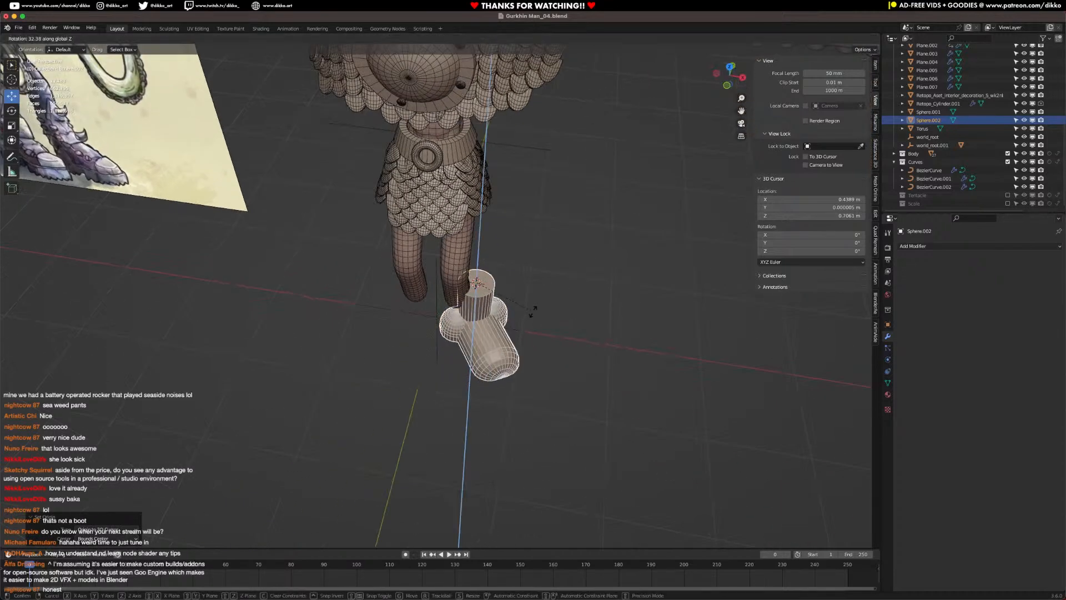
click(529, 317)
Step: Move the boot about -0.23 m along X toward the leg, then fine-tune its position along Y and X
key(g)
key(x)
click(477, 320)
middle_drag(477, 319, 528, 300)
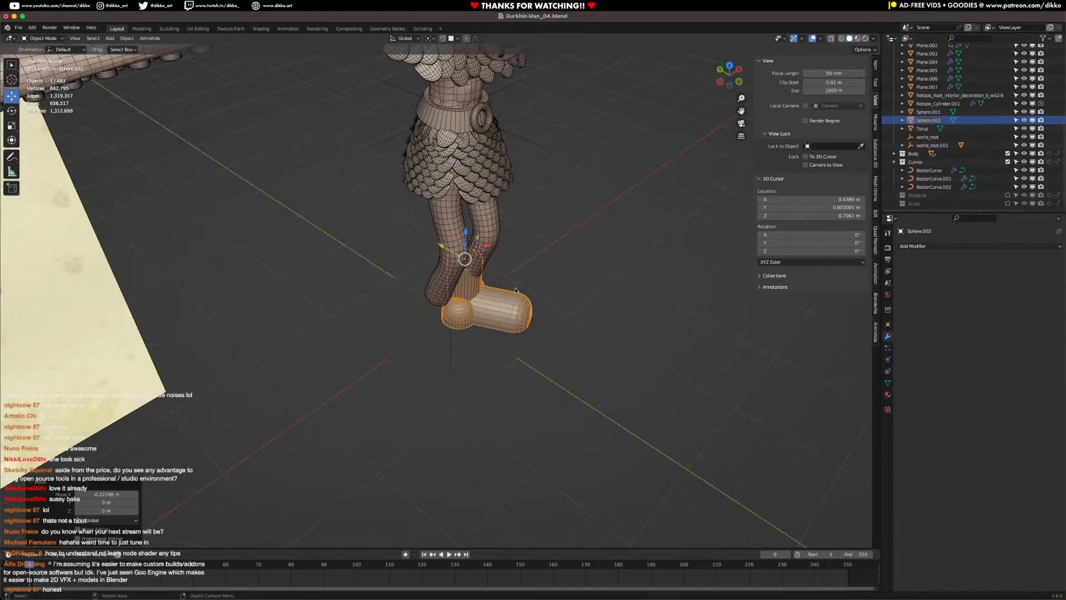
drag(440, 248, 452, 254)
middle_drag(488, 295, 428, 268)
drag(490, 266, 511, 265)
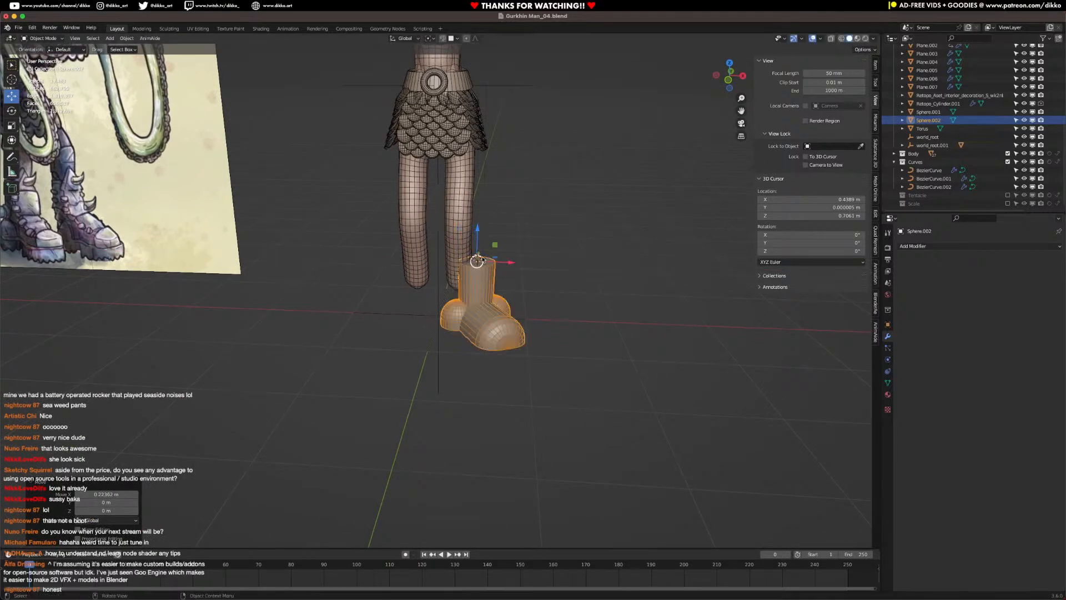
Step: Put the character's body mesh into Edit Mode and select a face at the lower end of the leg beside the boot
scroll(491, 301, up, 3)
middle_drag(491, 301, 500, 318)
click(476, 231)
key(Tab)
middle_drag(477, 233, 401, 157)
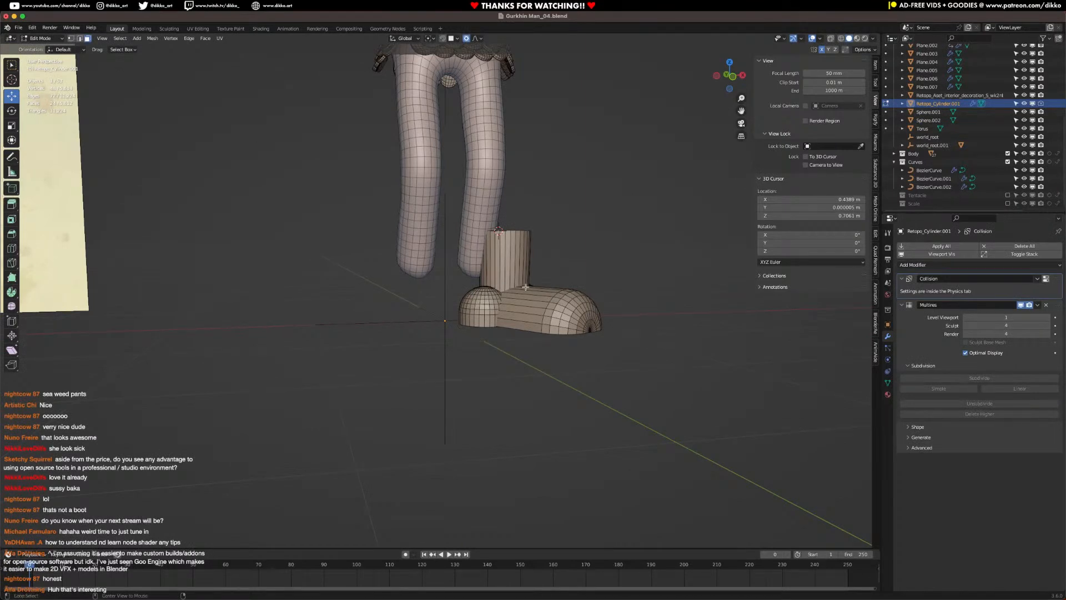
click(471, 267)
middle_drag(502, 194, 495, 262)
Step: Try to move the leg's lower end outward along X with proportional editing
key(g)
key(x)
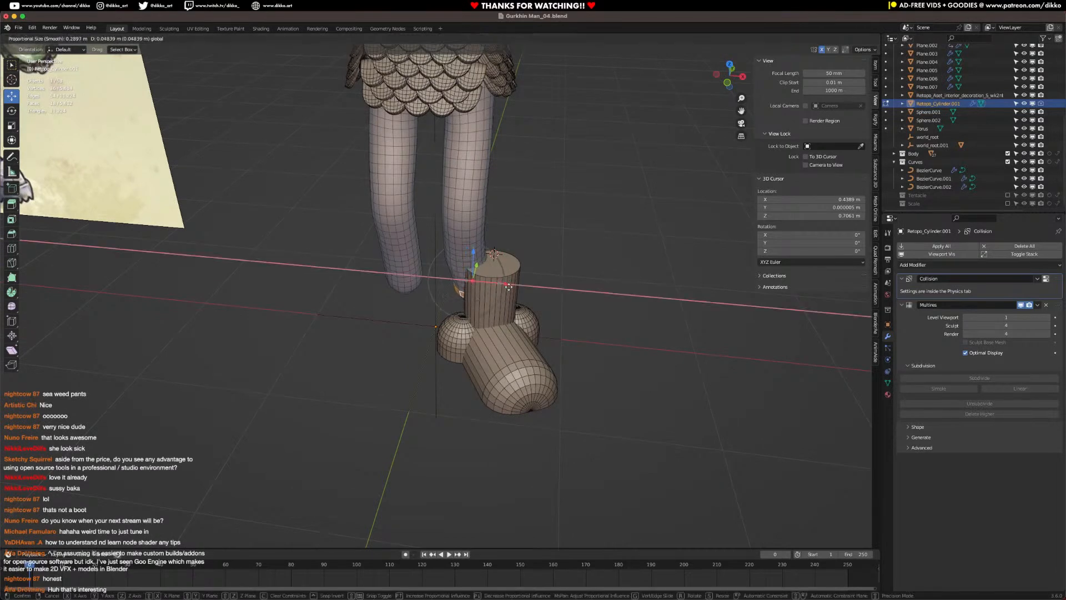
scroll(514, 288, down, 20)
scroll(521, 289, up, 5)
click(522, 289)
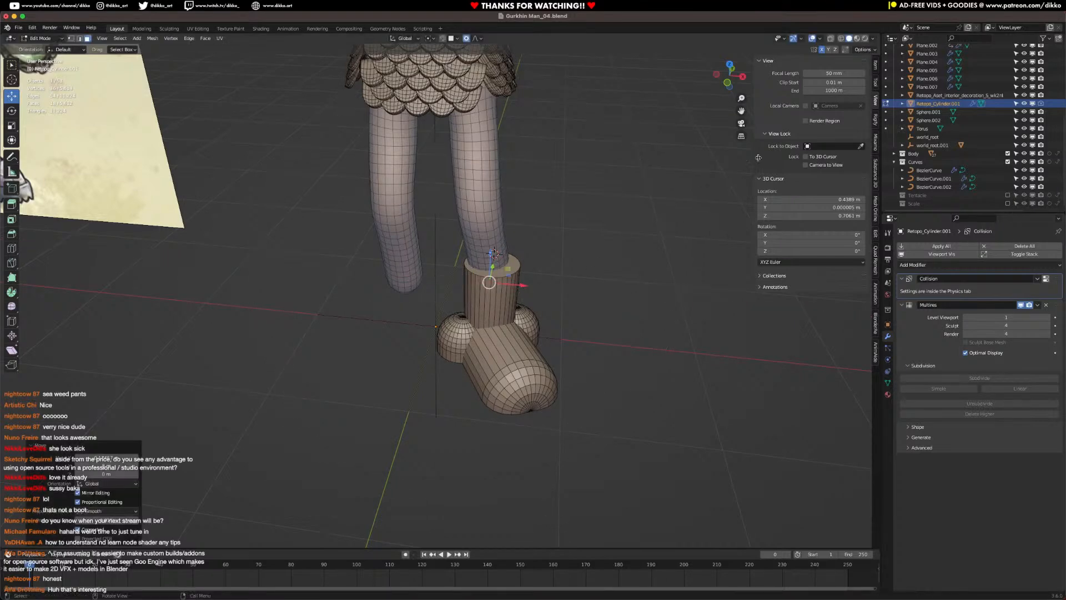
key(ctrl+z)
Step: Move the leg's lower end along X into the boot shaft with proportional editing and rotate it about Z
scroll(531, 274, down, 4)
shift+middle_drag(530, 228, 519, 240)
scroll(519, 287, up, 1)
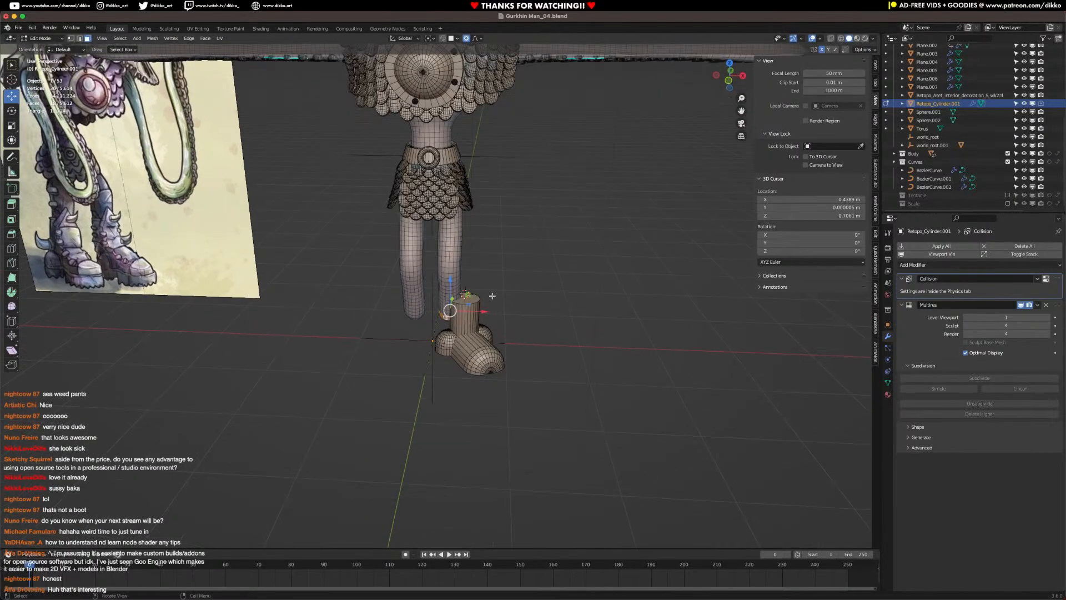
drag(481, 307, 500, 312)
key(r)
key(z)
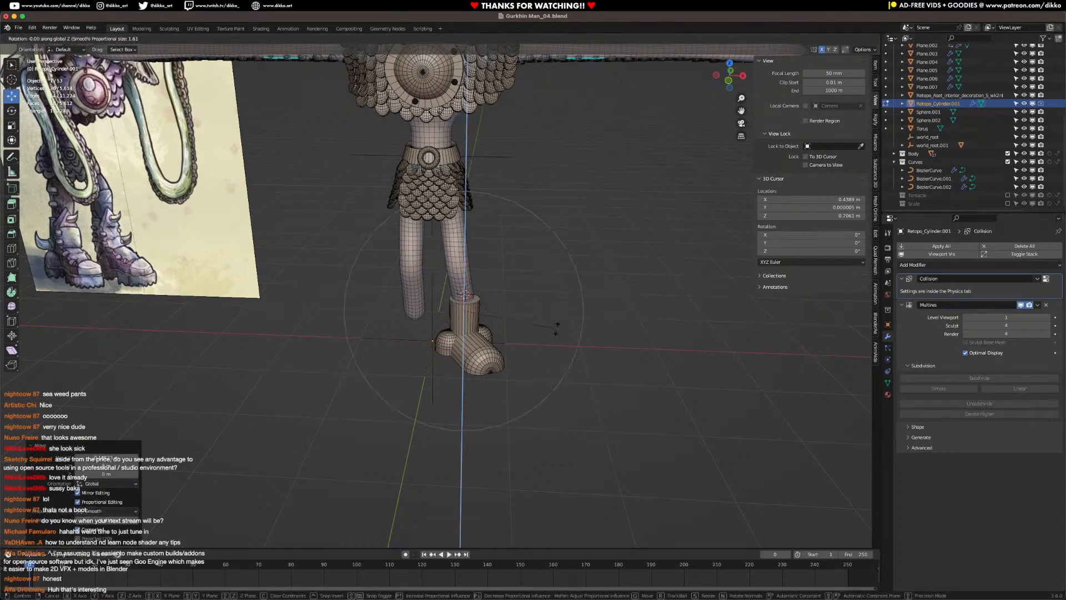
click(592, 281)
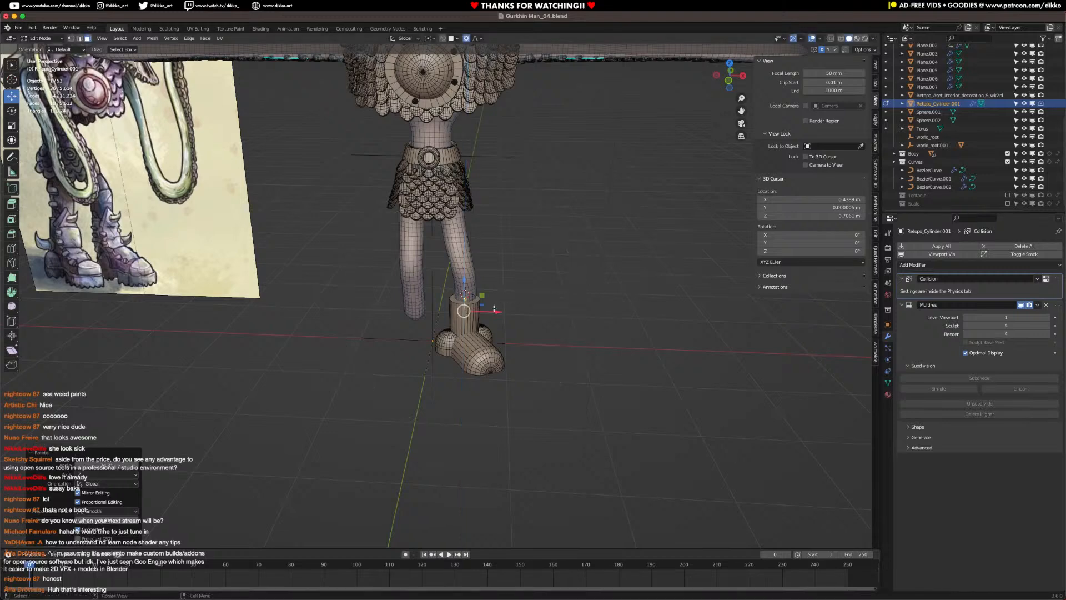
drag(497, 312, 493, 313)
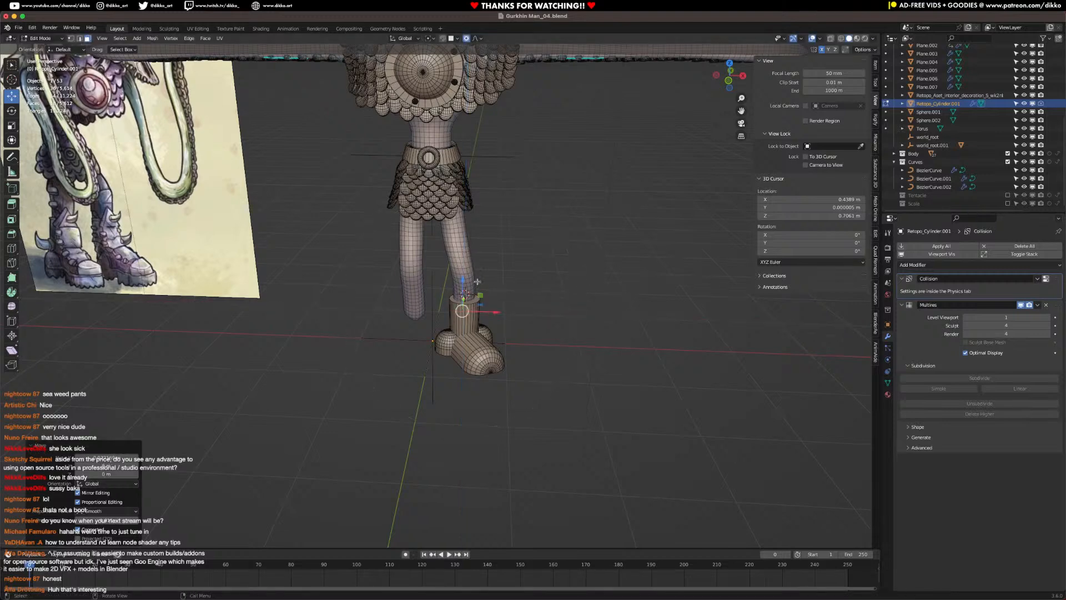
Step: Rotate an edge loop around the lower leg about Z by about 13° with a larger proportional influence
scroll(478, 250, up, 3)
middle_drag(470, 249, 489, 234)
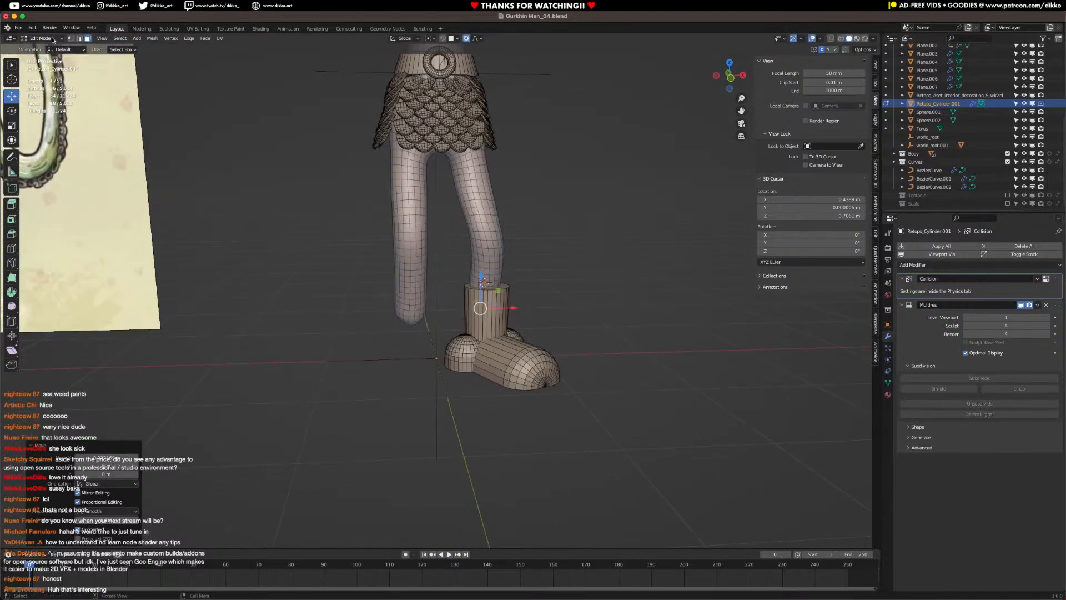
click(79, 38)
alt+click(481, 222)
key(r)
key(z)
scroll(552, 243, up, 7)
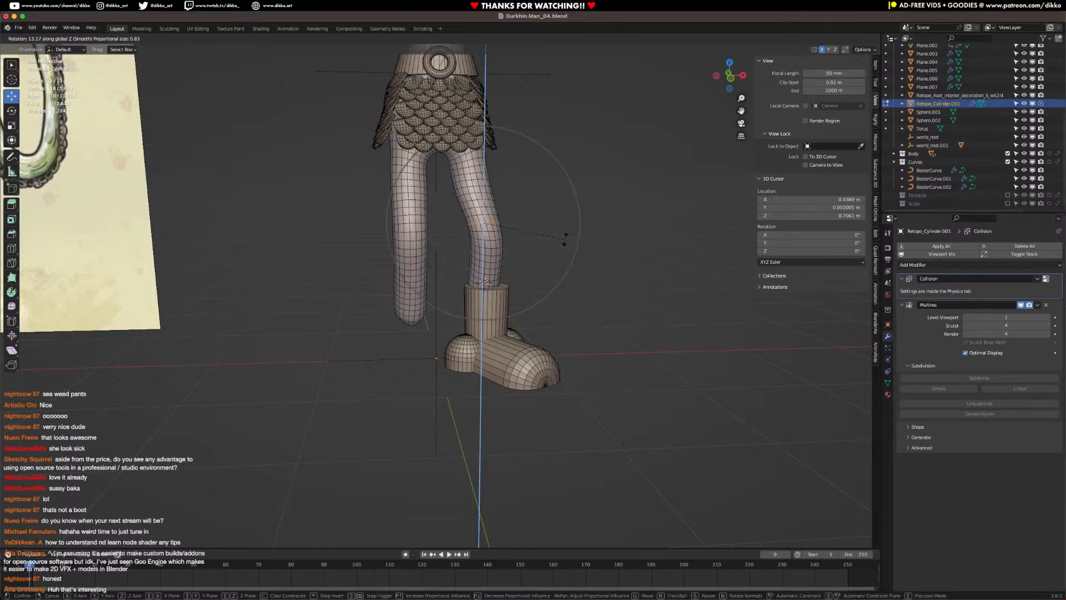
click(565, 239)
Step: Leave Edit Mode and apply the body object's scale
scroll(565, 238, down, 4)
key(Tab)
middle_drag(565, 239, 476, 271)
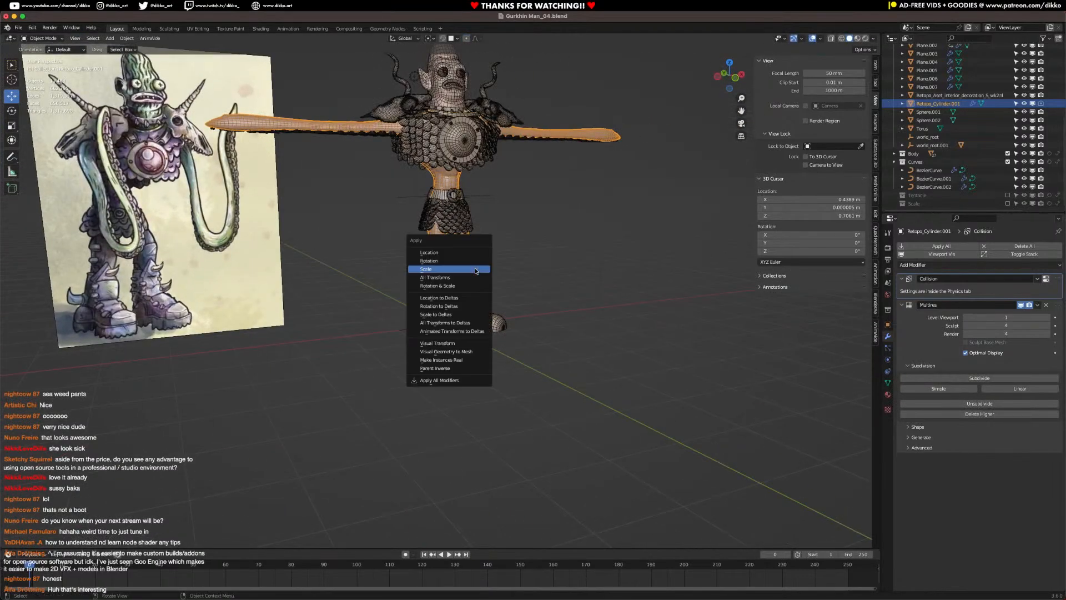
click(476, 270)
middle_drag(476, 271, 440, 305)
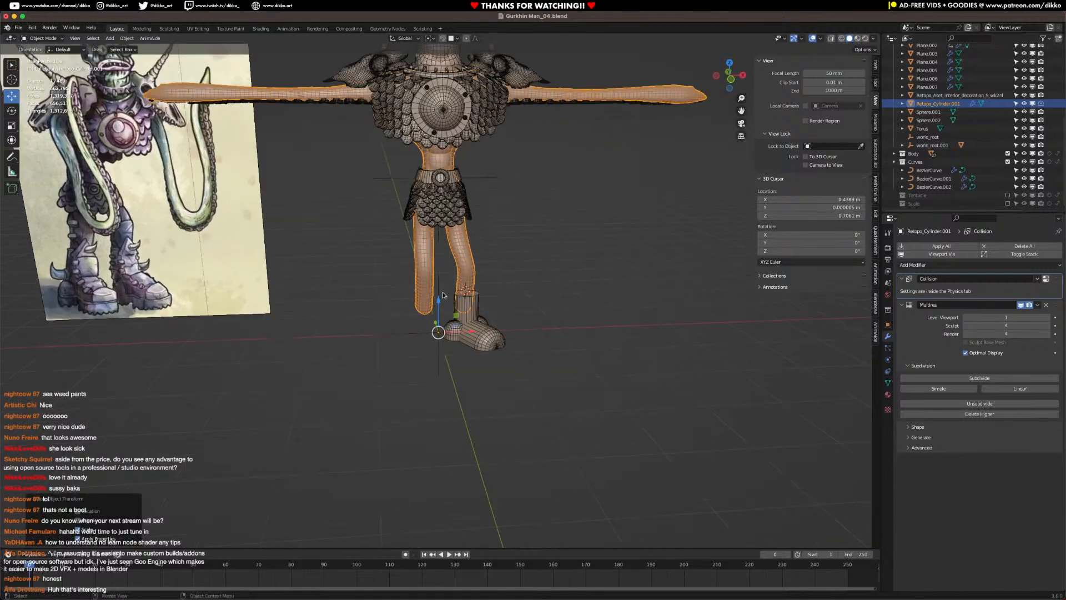
Step: Undo the applied scale and the rotations and moves made to the leg
key(ctrl+z)
key(ctrl+z)
key(ctrl+z)
key(ctrl+z)
key(ctrl+z)
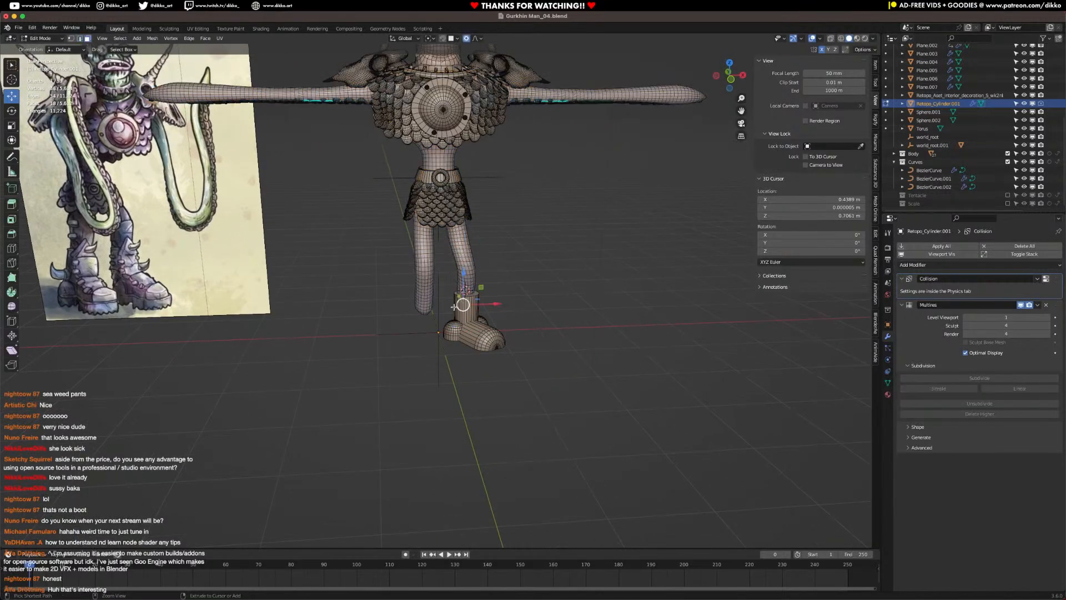
key(ctrl+z)
Step: Try once more to move the leg's lower end along X toward the boot
middle_drag(496, 305, 480, 314)
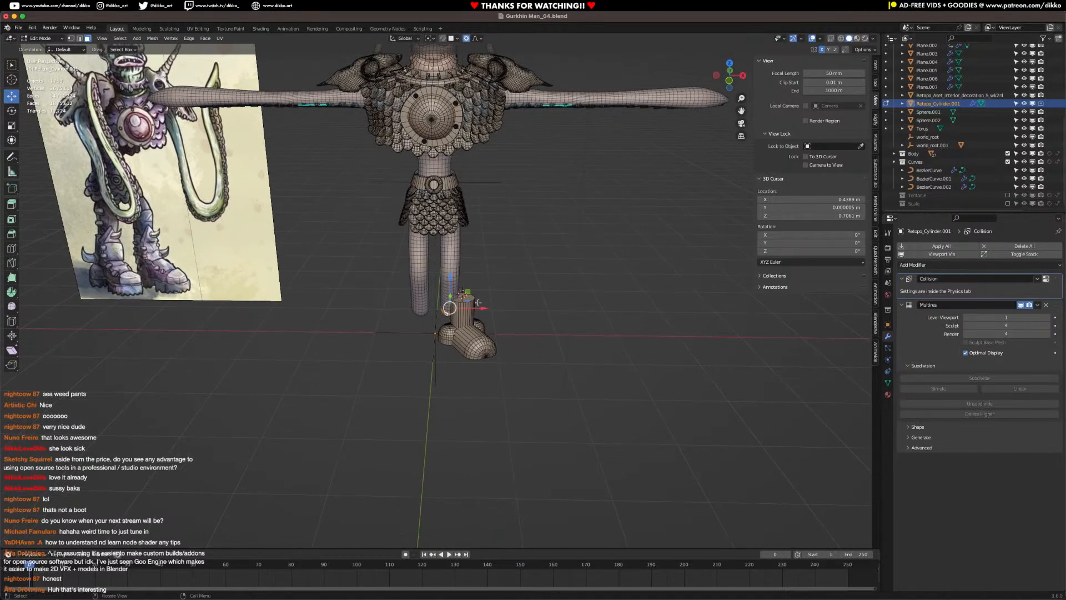
drag(483, 308, 499, 309)
key(ctrl+z)
Step: Switch the proportional editing falloff to Linear and move the leg's lower end along X into the boot shaft
click(478, 40)
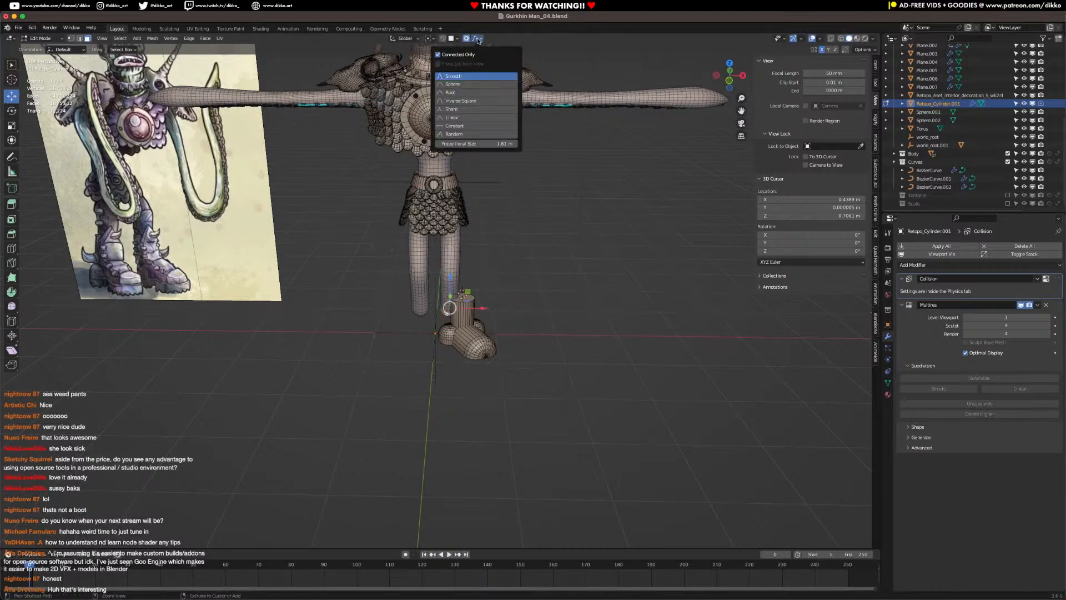
click(453, 119)
drag(484, 308, 498, 307)
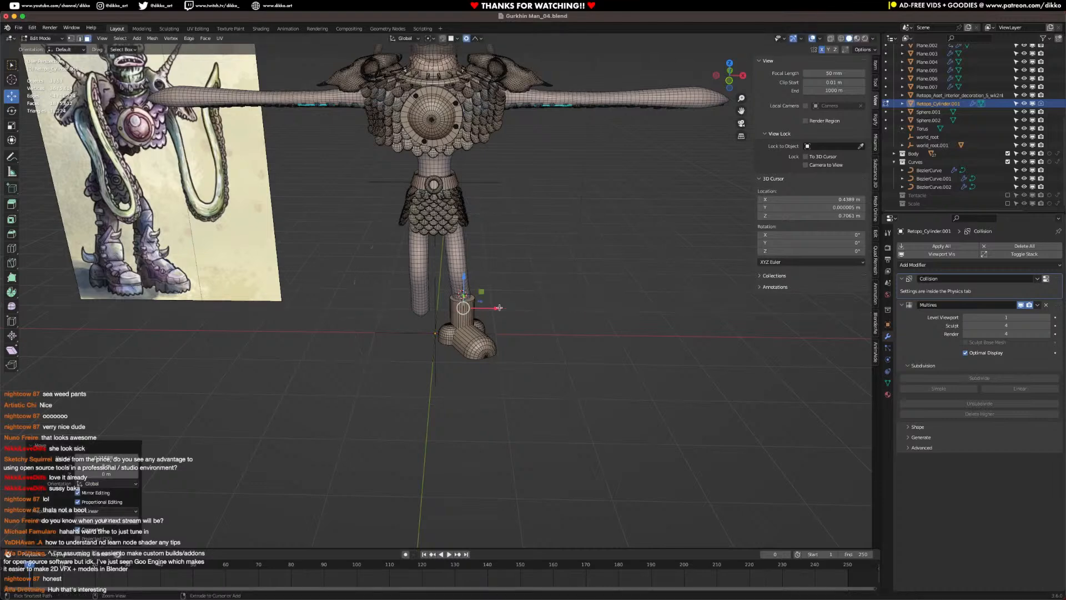
key(super+z)
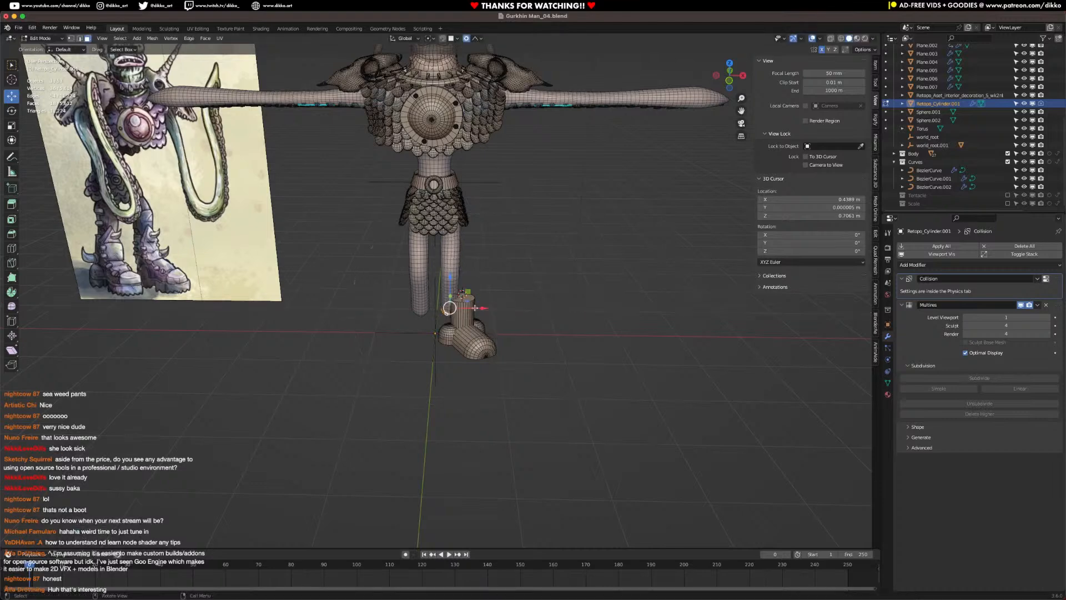
drag(483, 308, 496, 308)
click(99, 460)
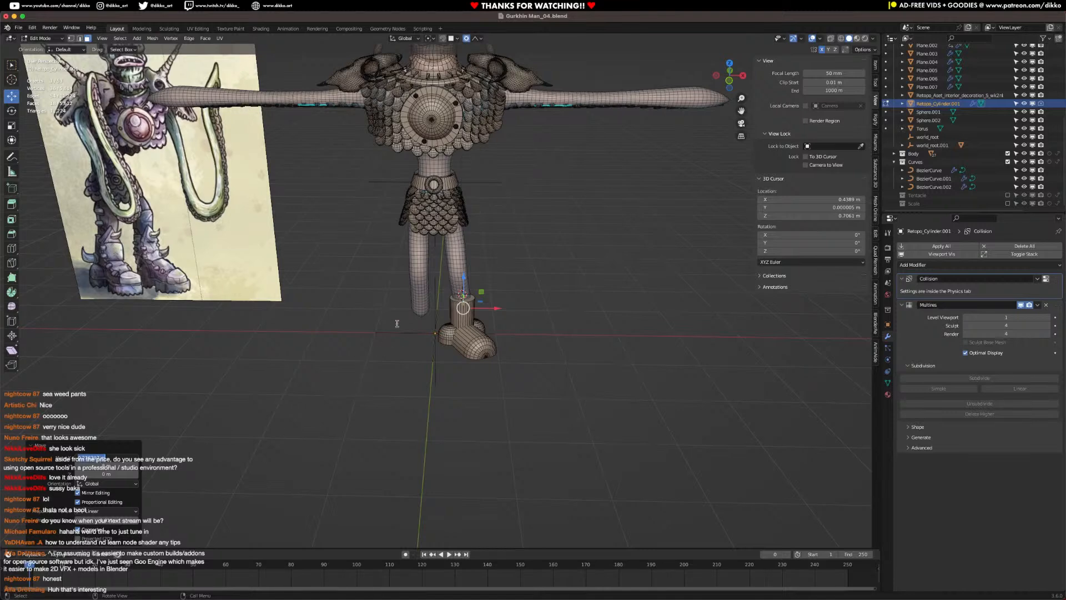
Step: Move the opposite leg's lower end along X in the opposite direction to match the first leg, and return to Object Mode
click(416, 309)
scroll(416, 311, up, 3)
click(416, 311)
middle_drag(417, 324, 409, 307)
alt+click(412, 305)
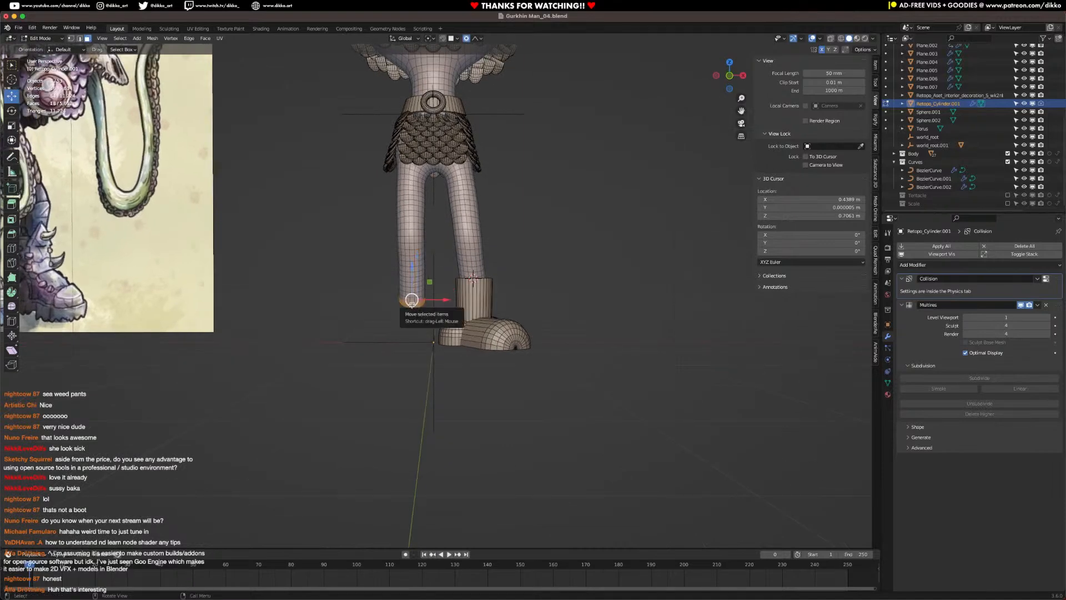
key(g)
key(x)
click(432, 301)
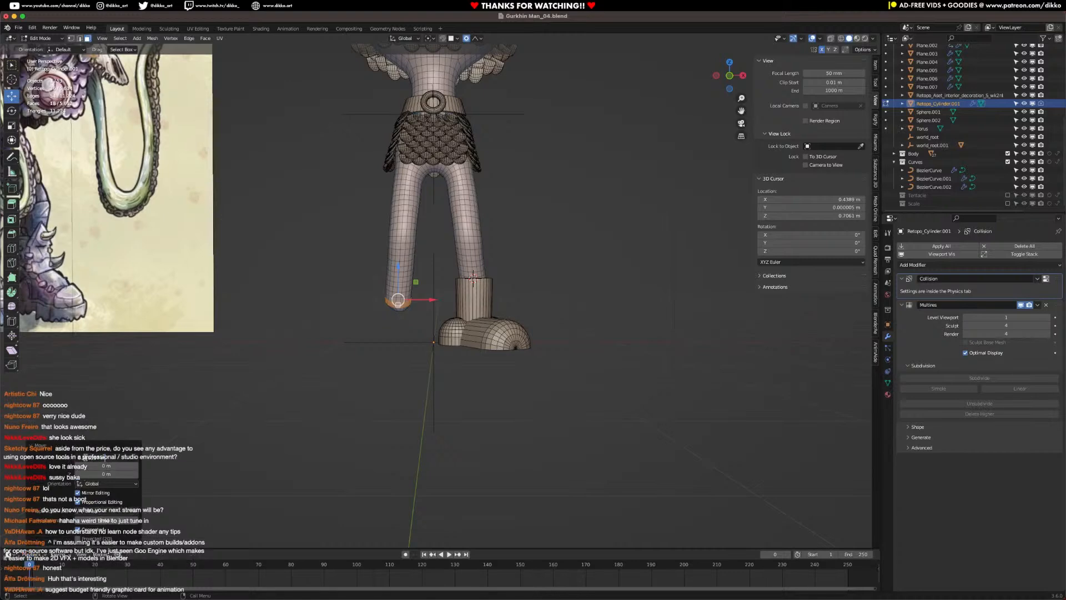
text(-)
key(Return)
key(Tab)
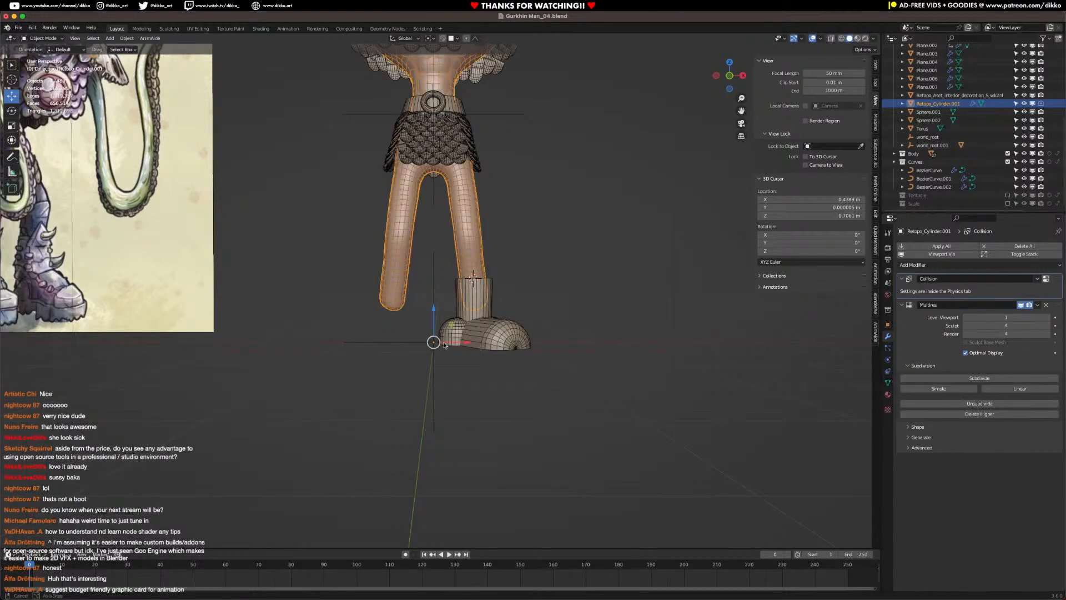
Step: Apply the boot object's location so its origin sits at the world centre, and display its transform values
middle_drag(445, 345, 444, 377)
click(471, 374)
key(ctrl+a)
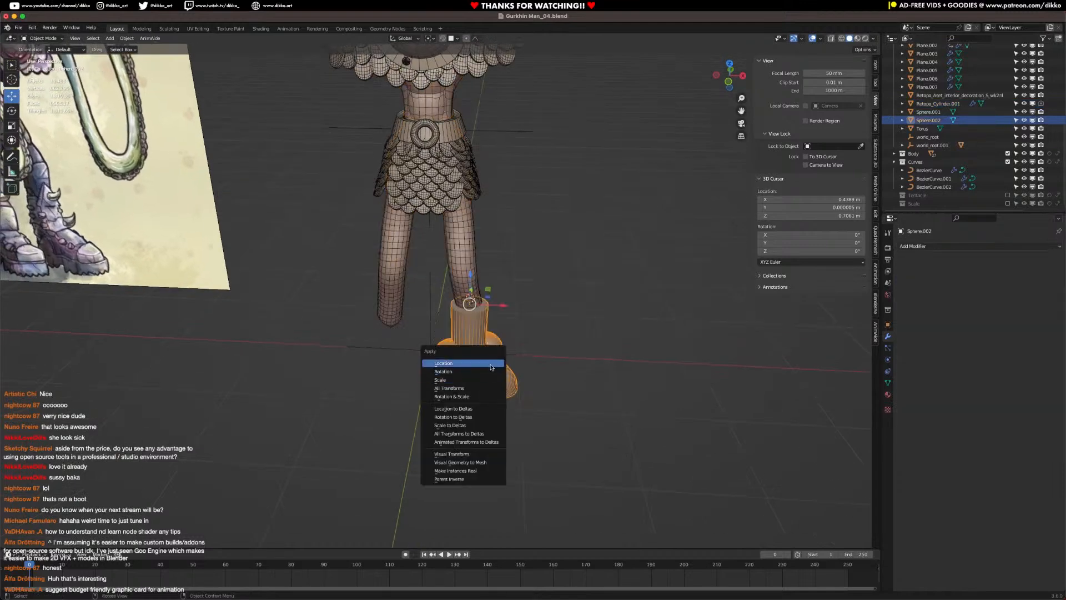
click(491, 365)
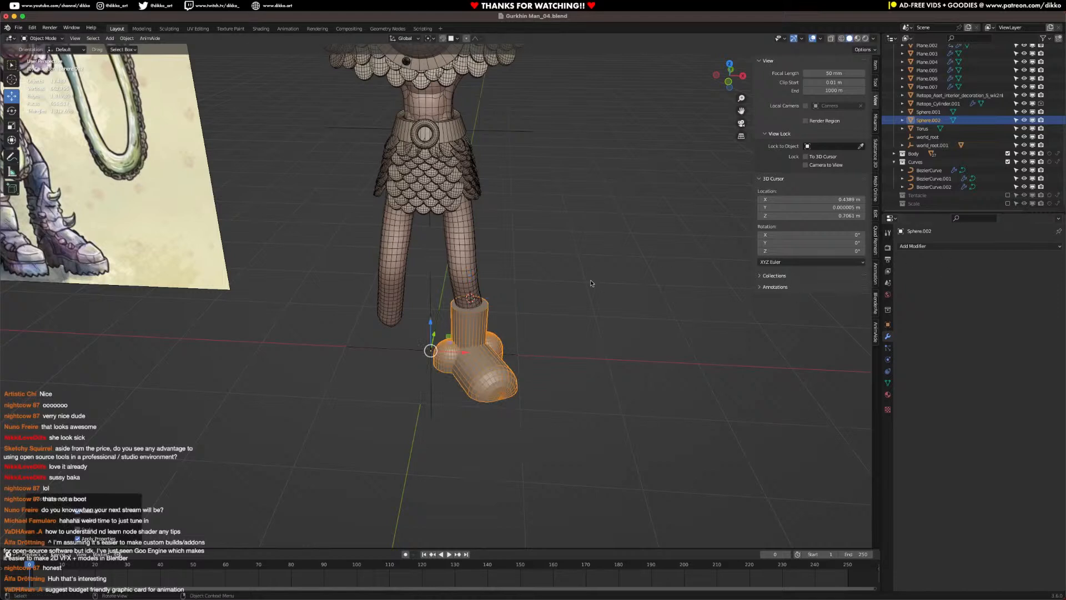
click(876, 65)
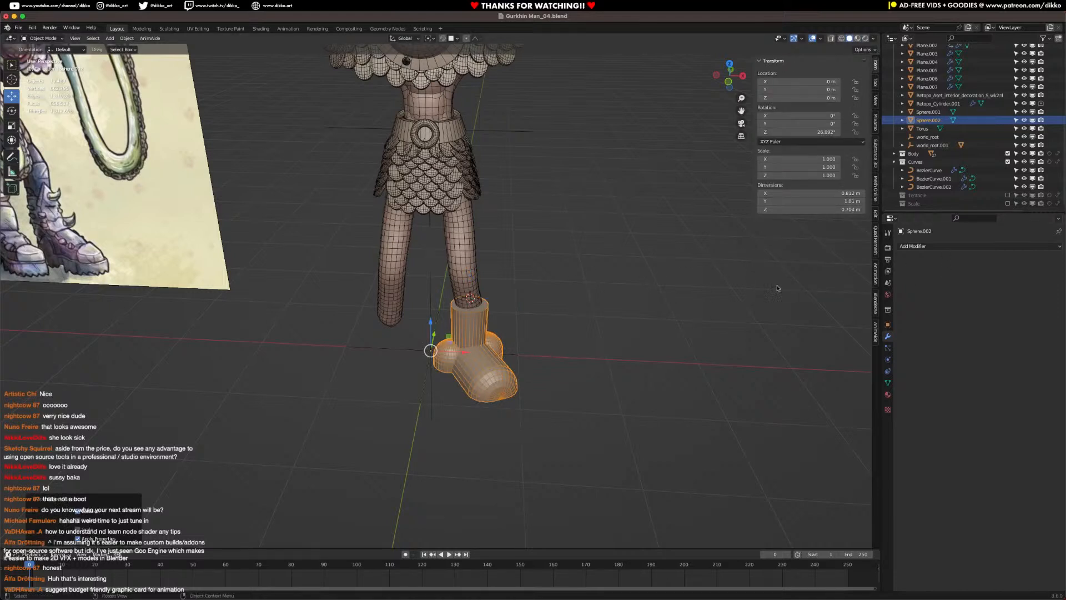
Step: Add a Mirror modifier on the X axis to the boot, using Empty.003 as the mirror object
click(955, 246)
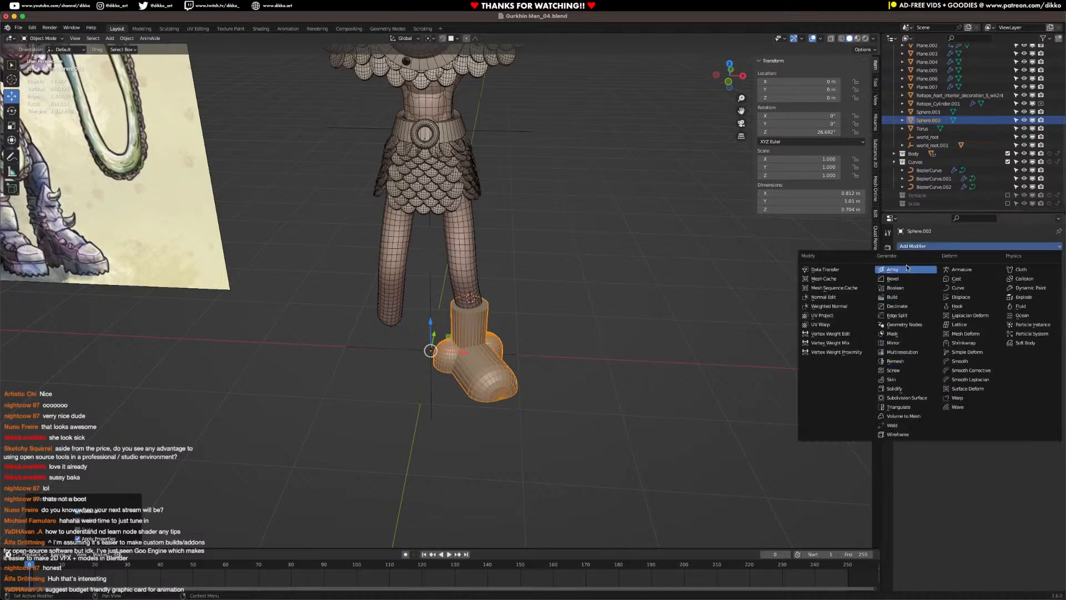
click(897, 343)
click(1047, 322)
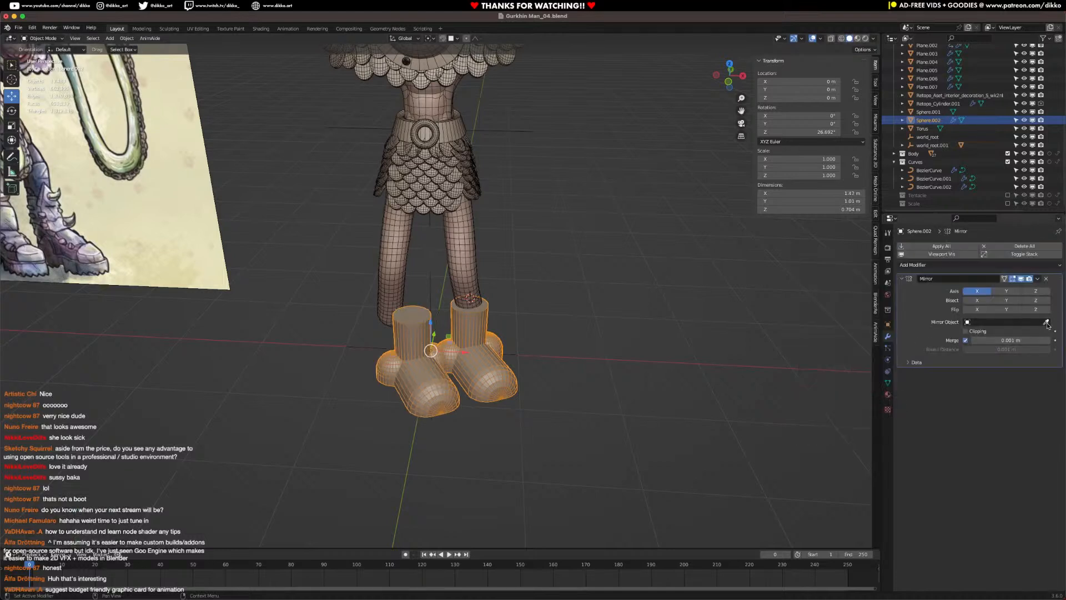
click(433, 286)
ctrl+middle_drag(445, 320, 424, 364)
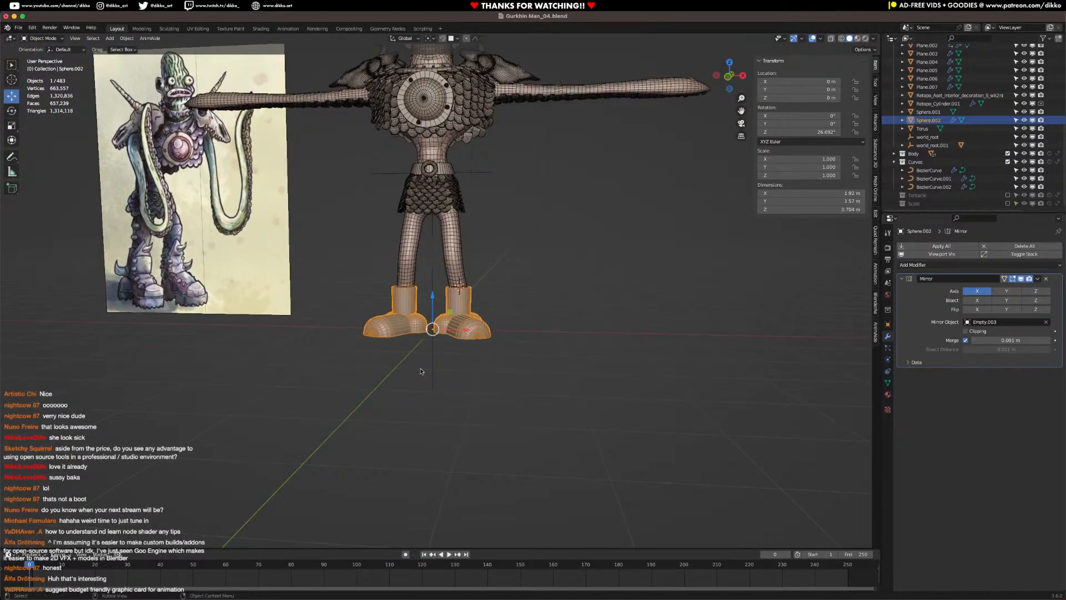
scroll(429, 333, up, 4)
middle_drag(486, 288, 486, 342)
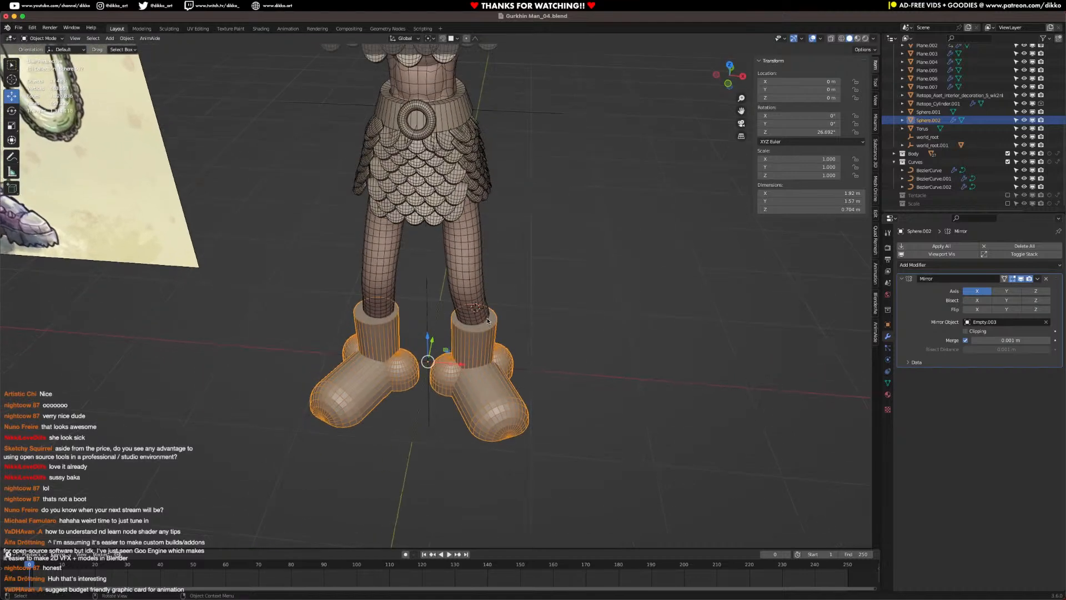
Step: In front view, shift the boot shaft's top face along X to line up with the leg, and clear the selection
key(Tab)
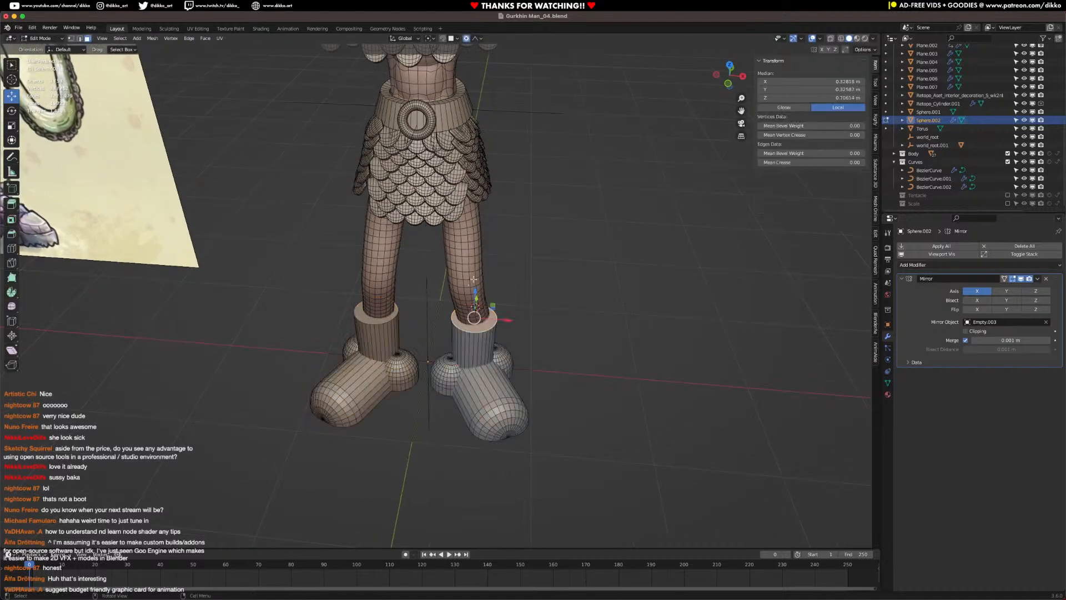
key(KP_1)
drag(476, 249, 506, 261)
scroll(505, 261, up, 4)
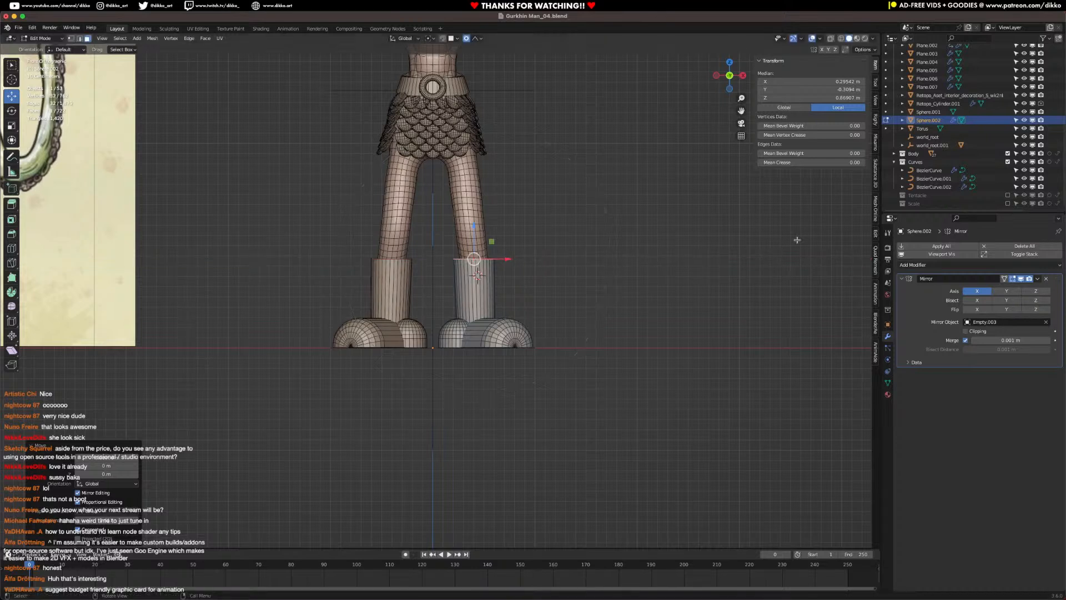
key(alt+a)
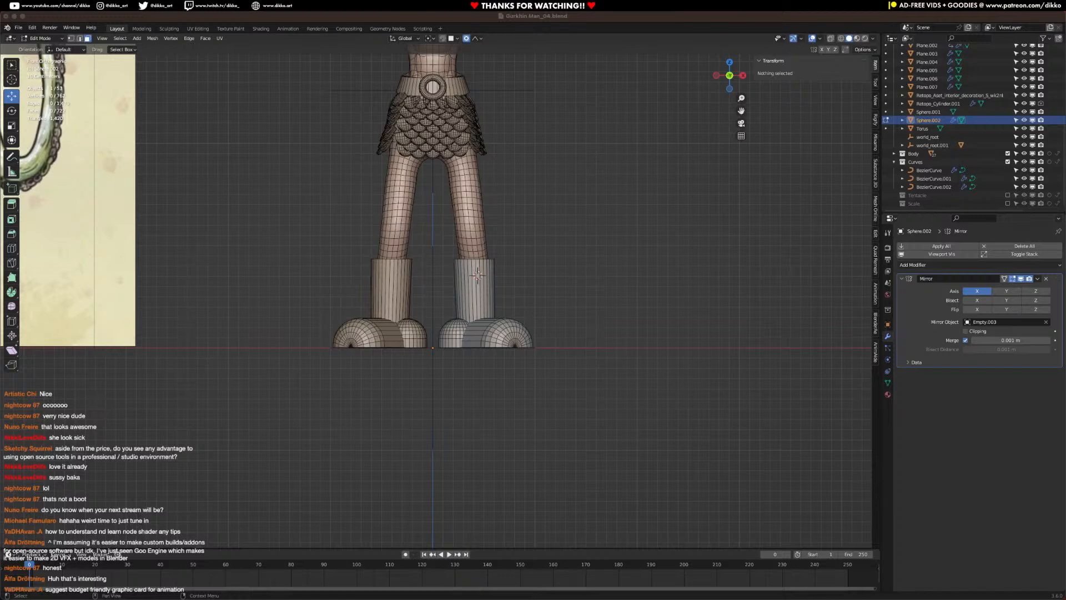
Step: Select the boot's linked toe, heel and side shapes and raise them along Z to leave room for a sole
middle_drag(498, 358, 440, 339)
scroll(440, 340, up, 3)
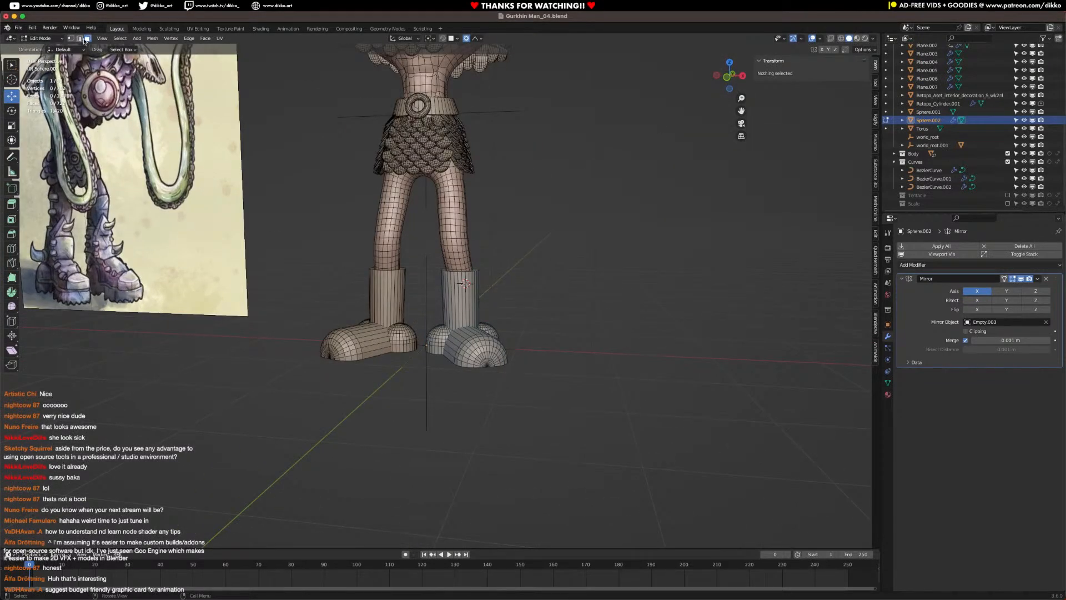
key(l)
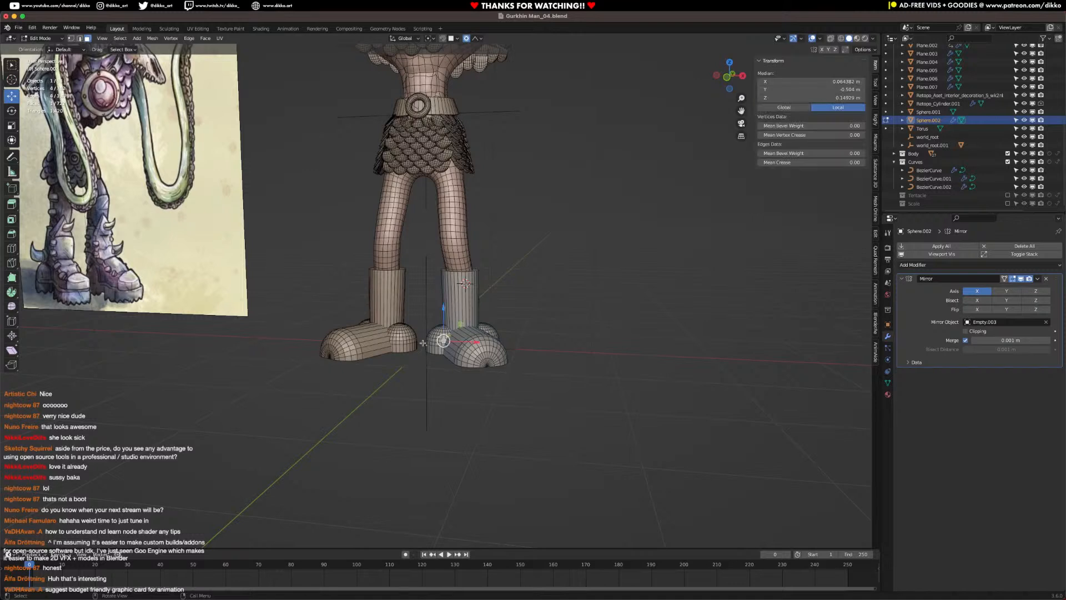
key(l)
key(l)
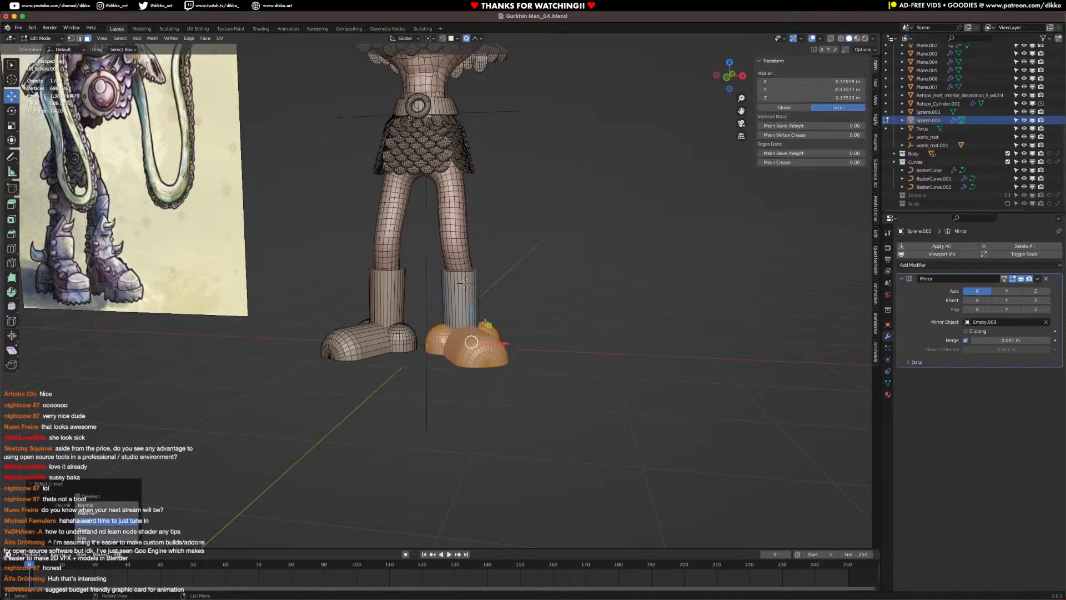
drag(472, 312, 473, 297)
Step: Extrude the bottom edge loops of the boot's rounded foot shapes down along Z by about 0.13 m to ground level
click(80, 38)
middle_drag(411, 383, 454, 335)
scroll(450, 339, up, 4)
alt+click(449, 336)
alt+shift+click(471, 328)
middle_drag(550, 327, 480, 319)
alt+shift+click(483, 316)
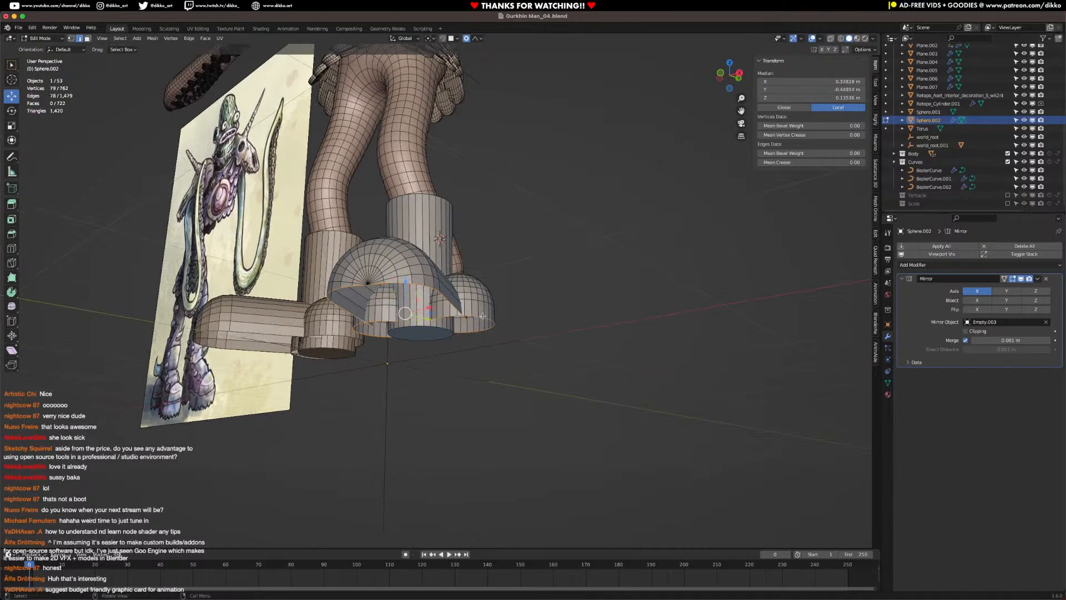
key(KP_1)
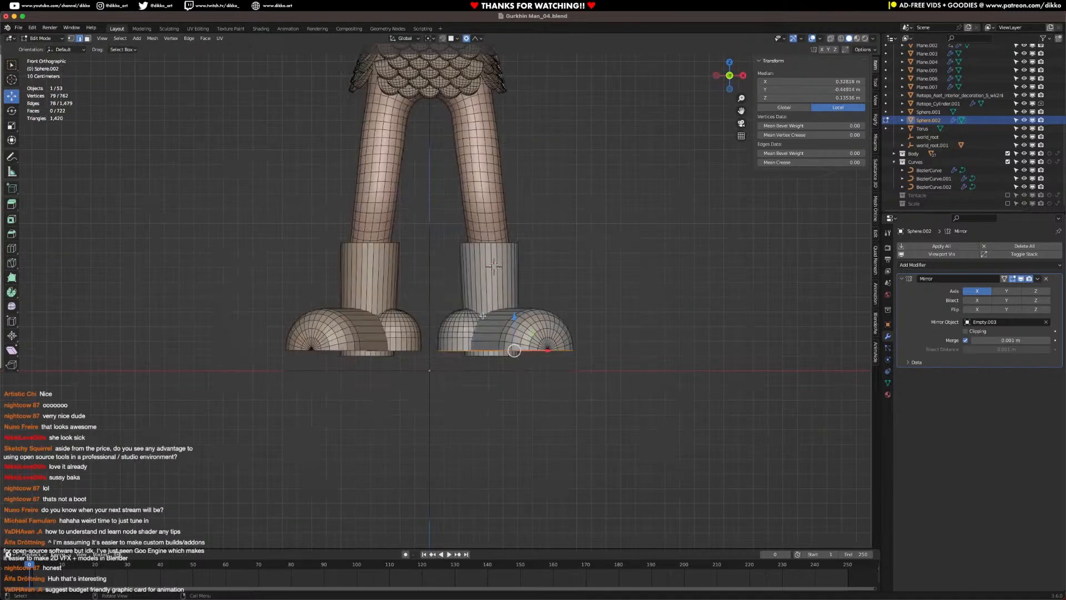
key(e)
key(z)
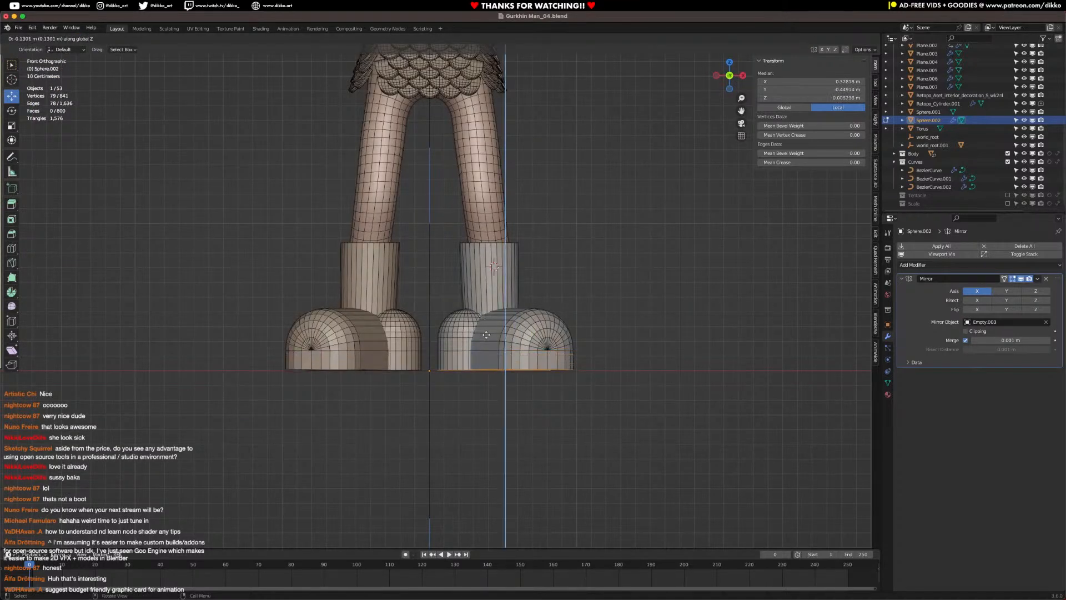
click(486, 336)
Step: Save the Blender file with the extended boots
scroll(268, 350, down, 4)
middle_drag(257, 354, 289, 355)
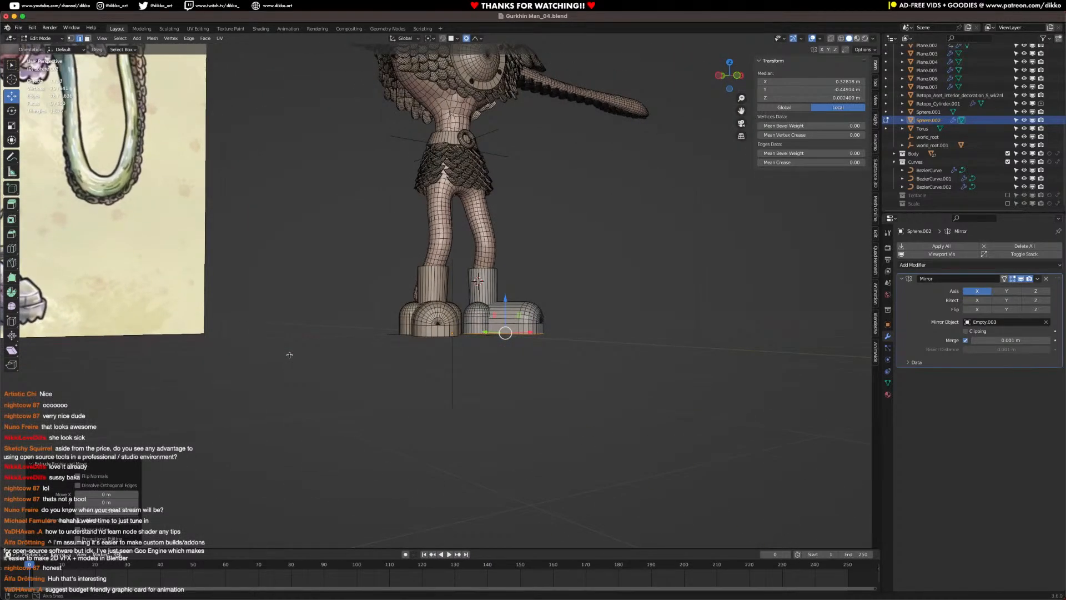
scroll(370, 338, down, 3)
middle_drag(372, 336, 352, 344)
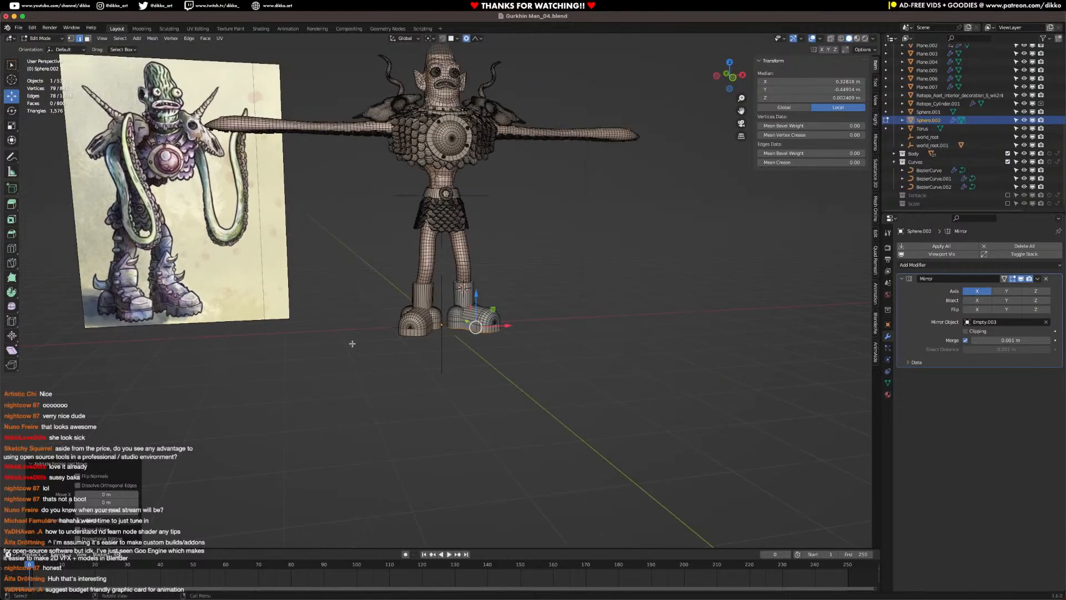
key(ctrl+s)
Step: Examine the mirrored boots on the full character from several angles and compare their proportions with the concept art
middle_drag(387, 350, 399, 371)
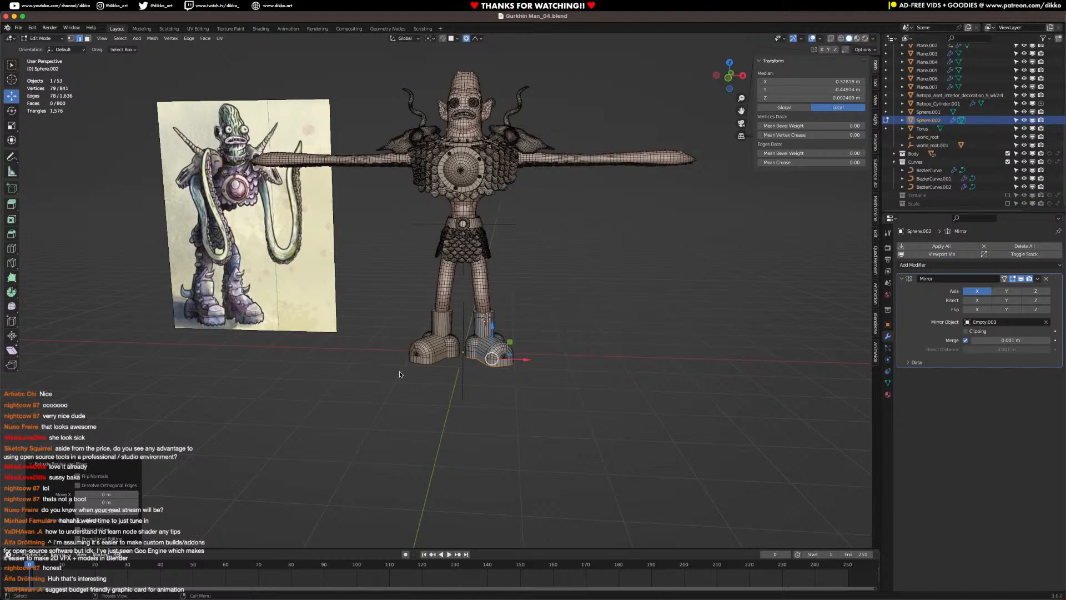
scroll(444, 355, up, 4)
key(Tab)
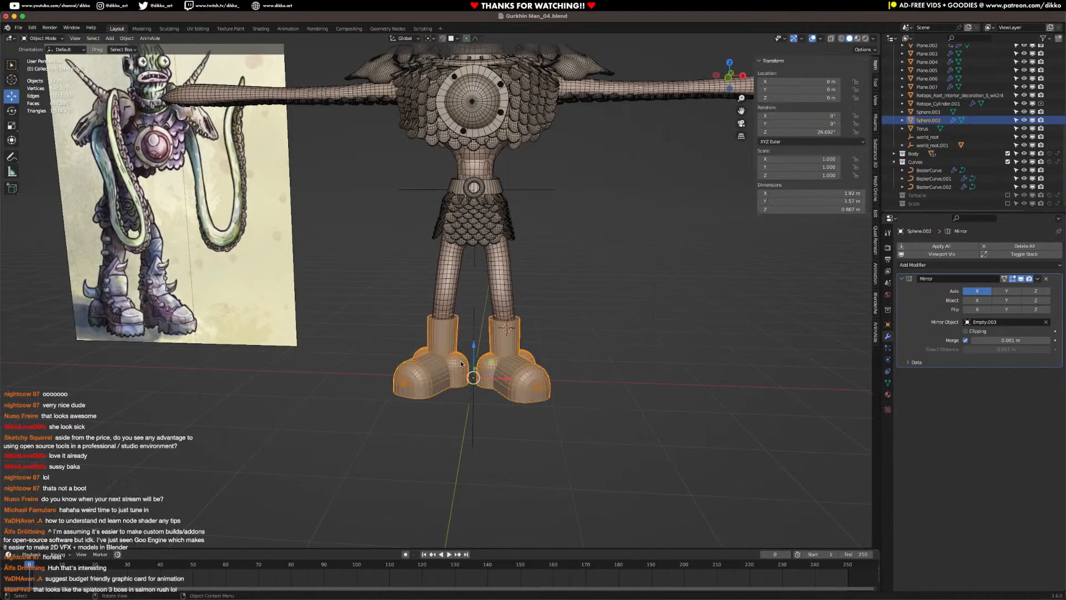
click(476, 421)
click(475, 422)
middle_drag(475, 422, 475, 428)
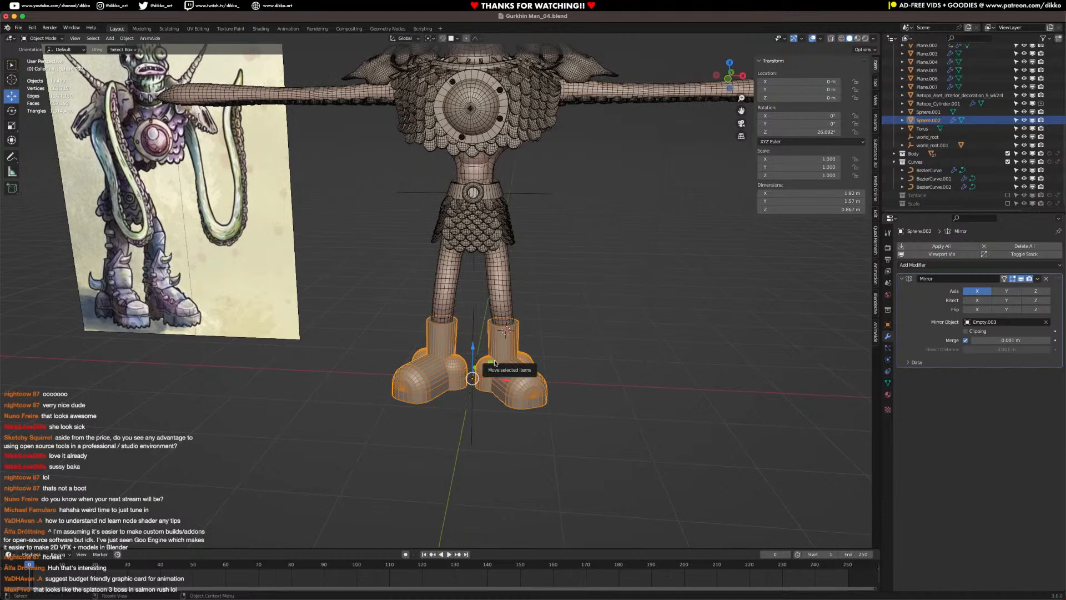
middle_drag(489, 368, 496, 341)
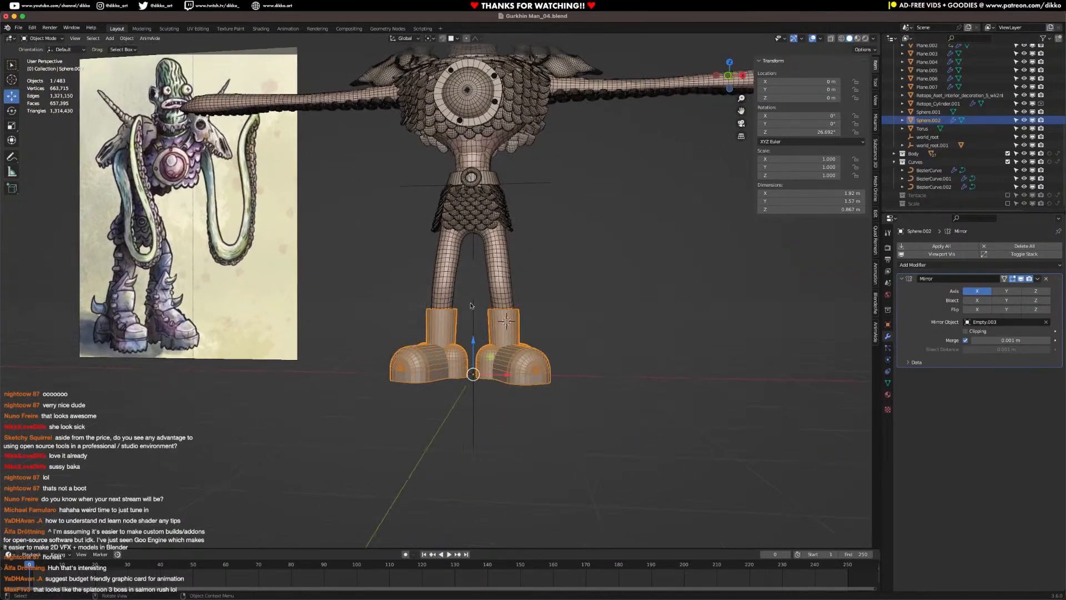
scroll(567, 442, up, 2)
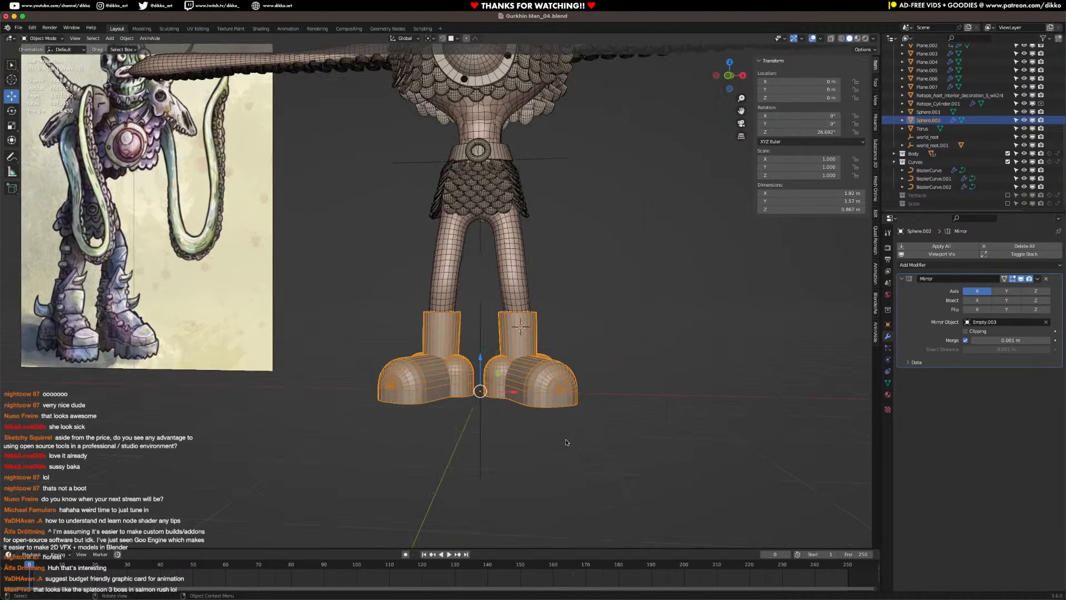
Step: Extrude the face bands around the boot's sole outward along their normals by about 0.05 m to form a protruding rim
key(Tab)
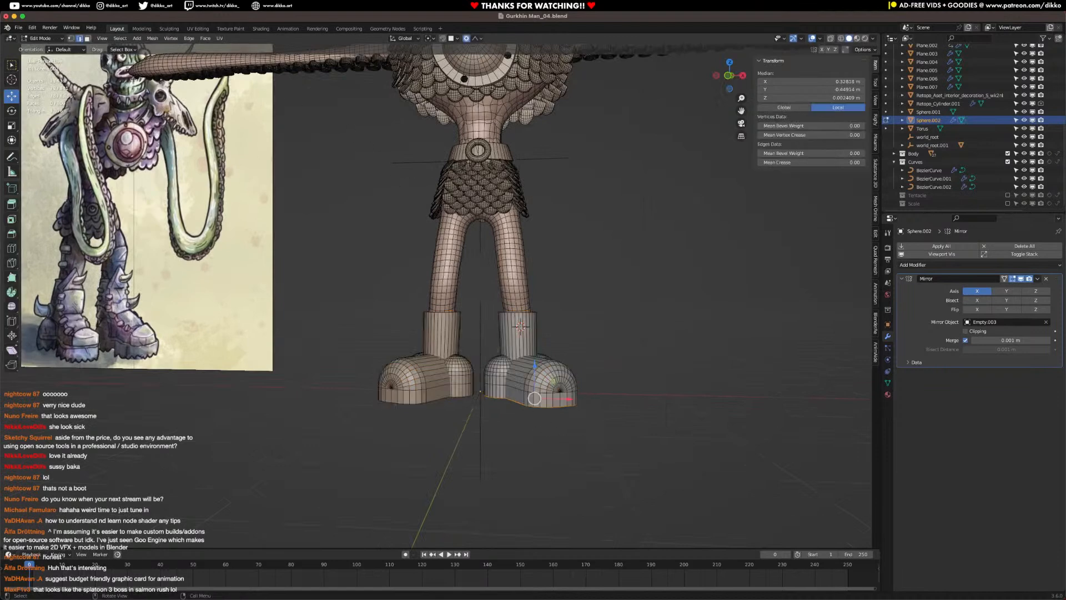
click(86, 39)
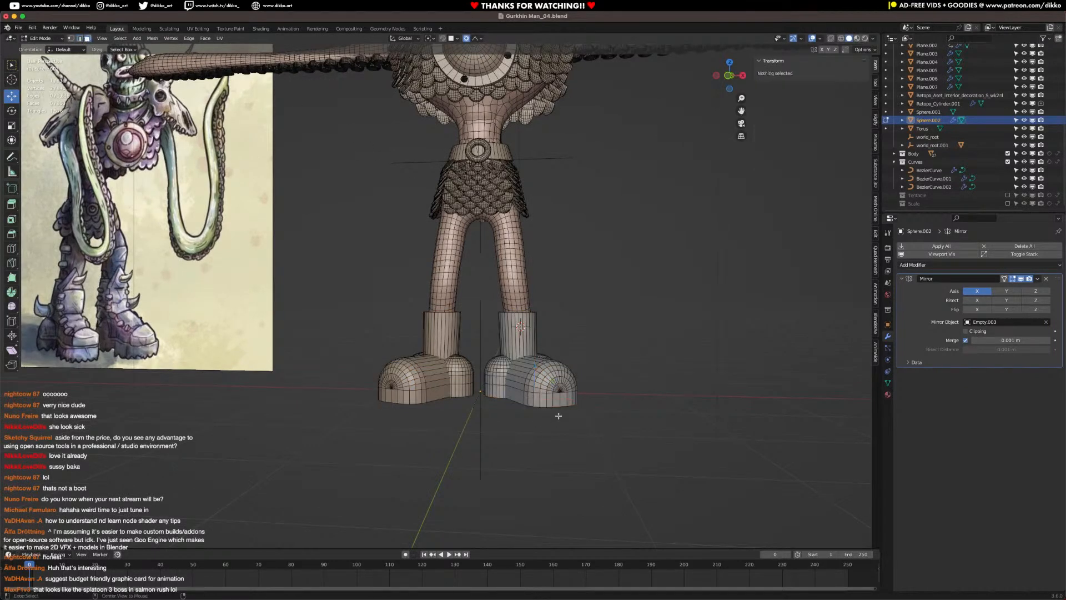
alt+click(527, 398)
alt+shift+click(507, 395)
middle_drag(508, 395, 422, 403)
ctrl+middle_drag(422, 404, 533, 453)
scroll(467, 420, down, 3)
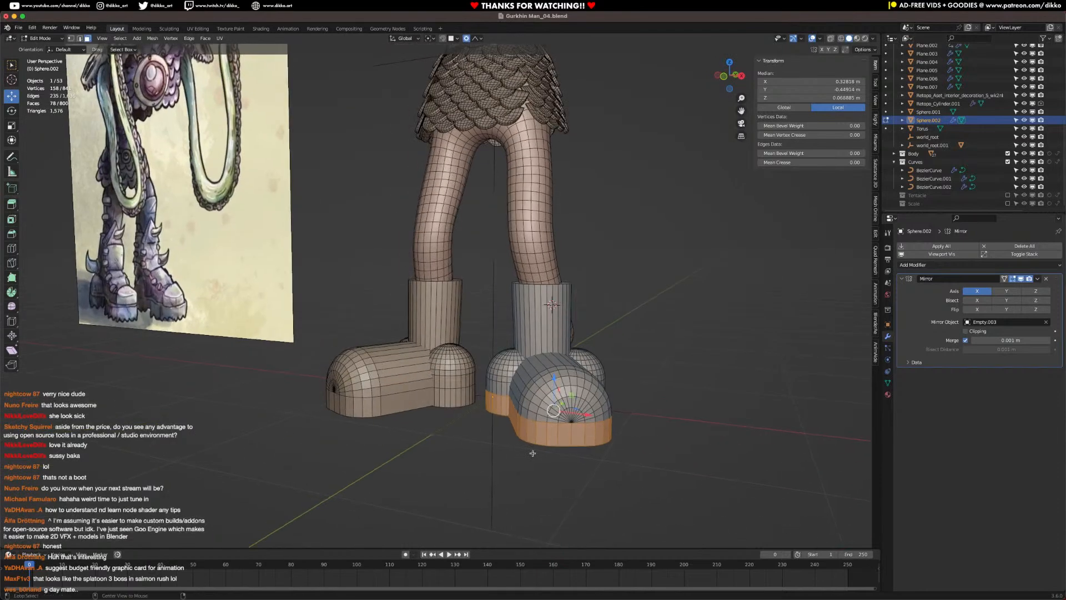
key(alt+e)
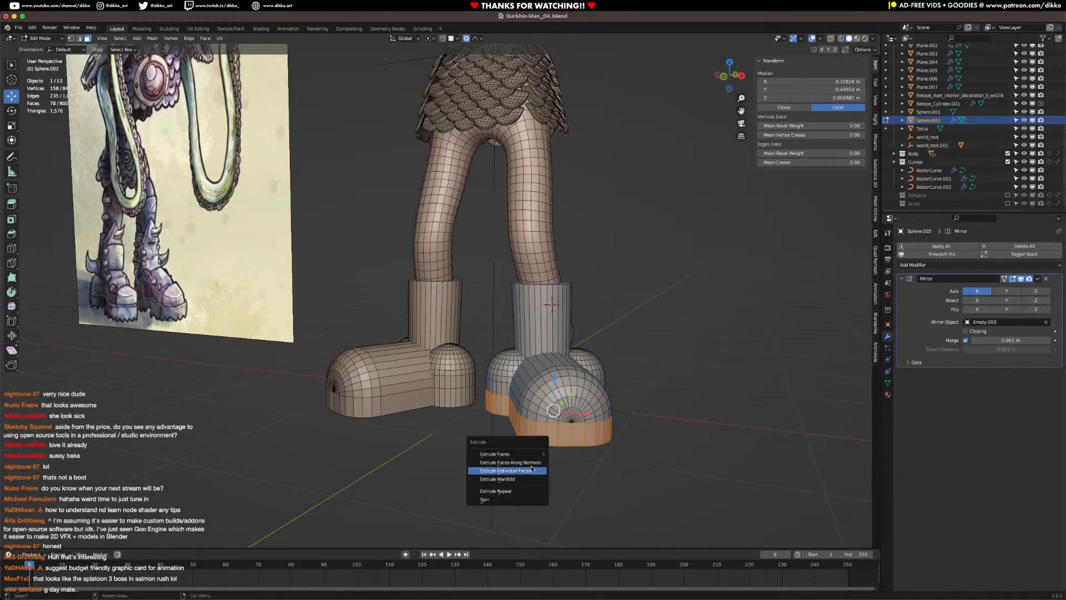
click(532, 463)
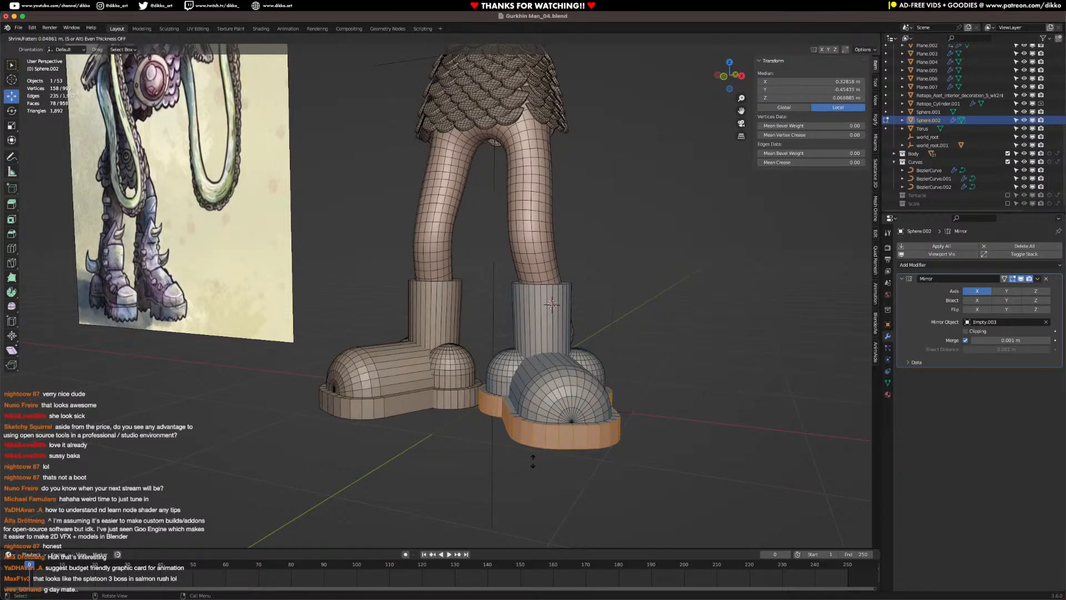
click(532, 460)
Step: Fill the open undersides of the two rounded heel shapes with faces
middle_drag(532, 460, 472, 297)
click(80, 37)
alt+click(470, 242)
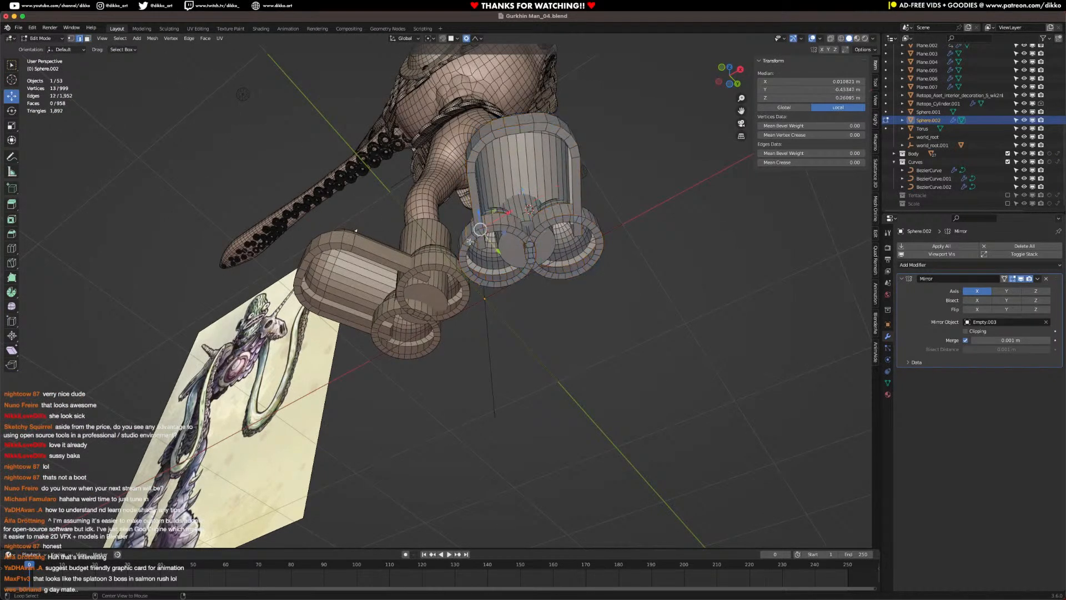
alt+click(473, 240)
key(f)
click(475, 240)
alt+click(561, 224)
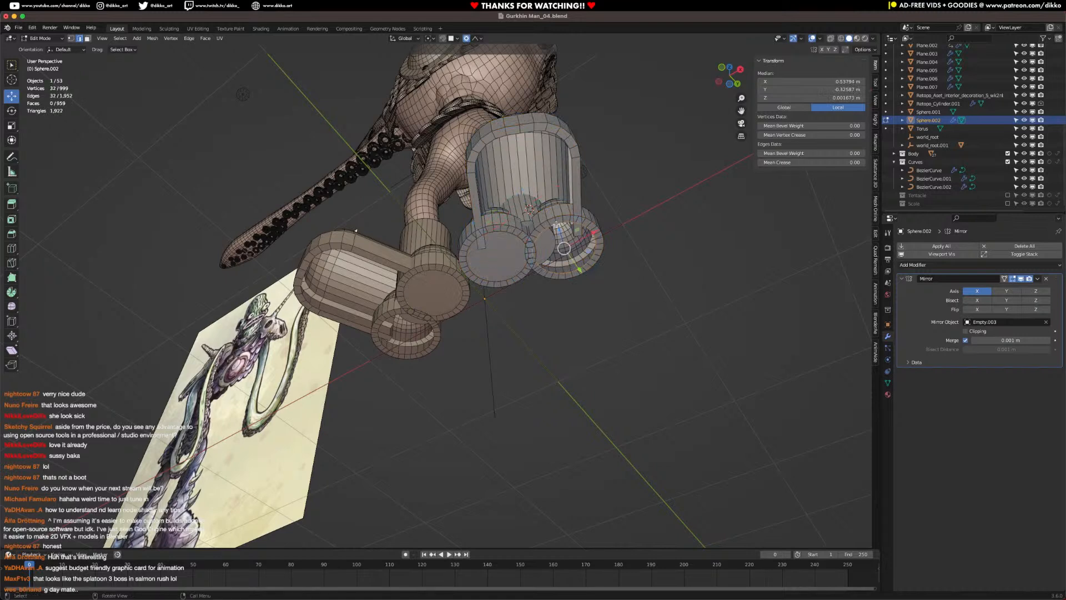
key(f)
click(542, 208)
Step: Try to cap the open underside of the long toe shape with a single face from its edge loop
alt+click(480, 203)
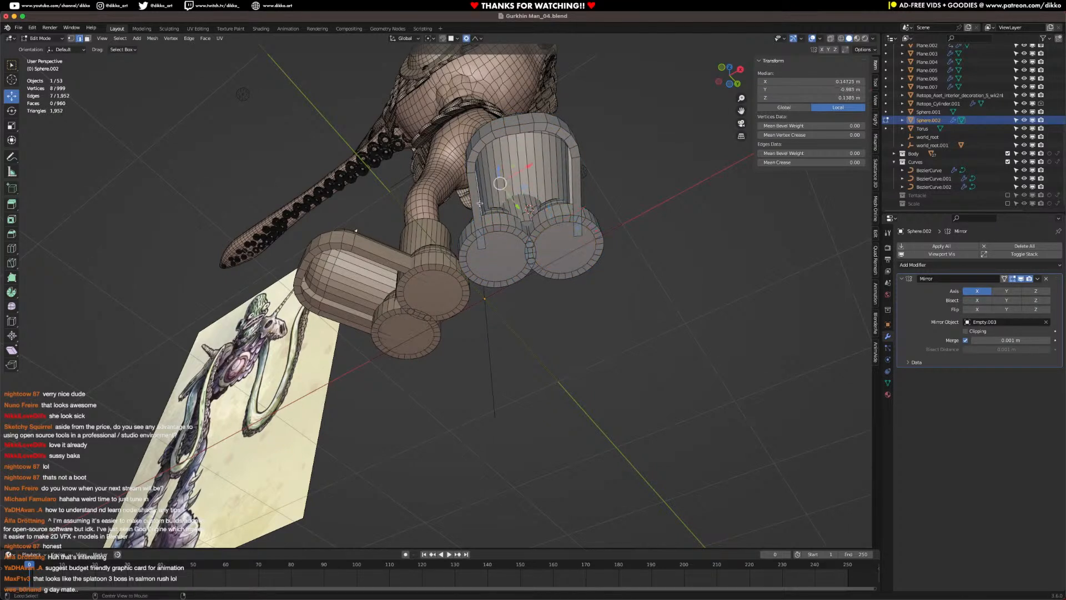
middle_drag(478, 196, 389, 255)
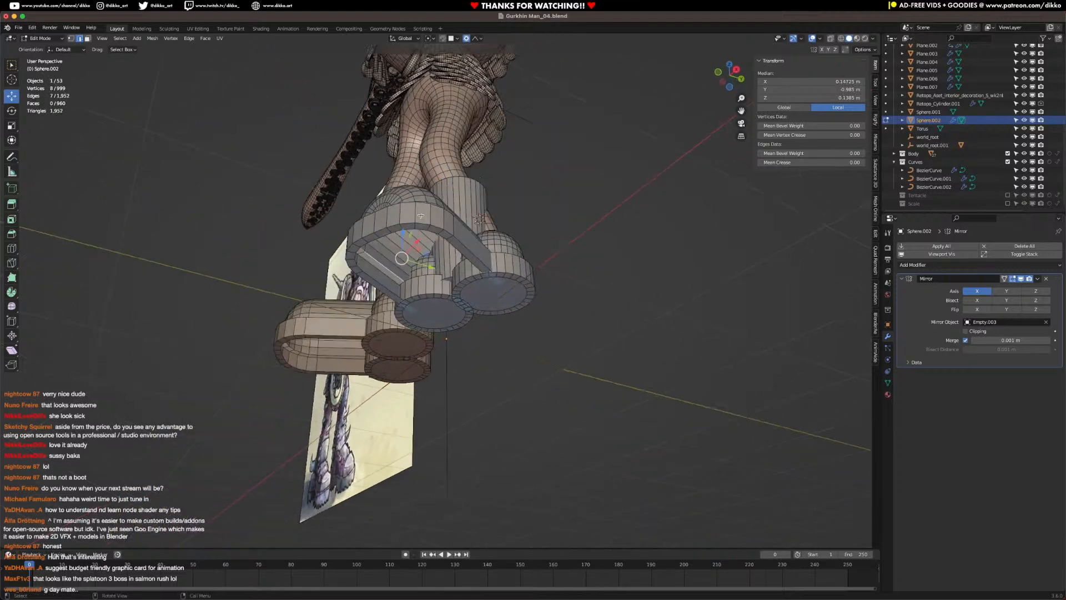
alt+click(358, 268)
key(f)
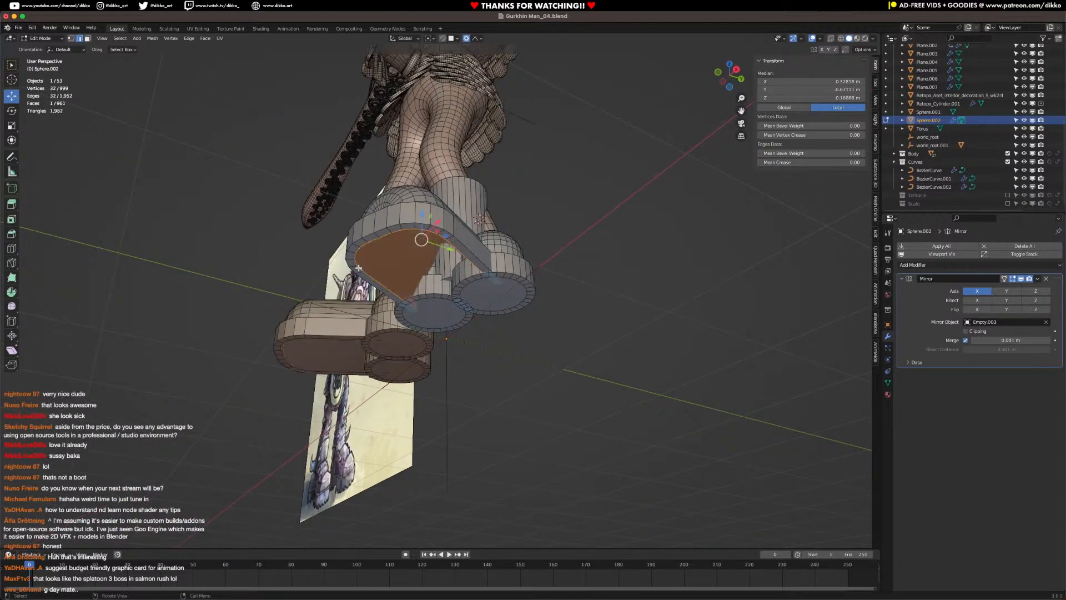
middle_drag(416, 276, 517, 247)
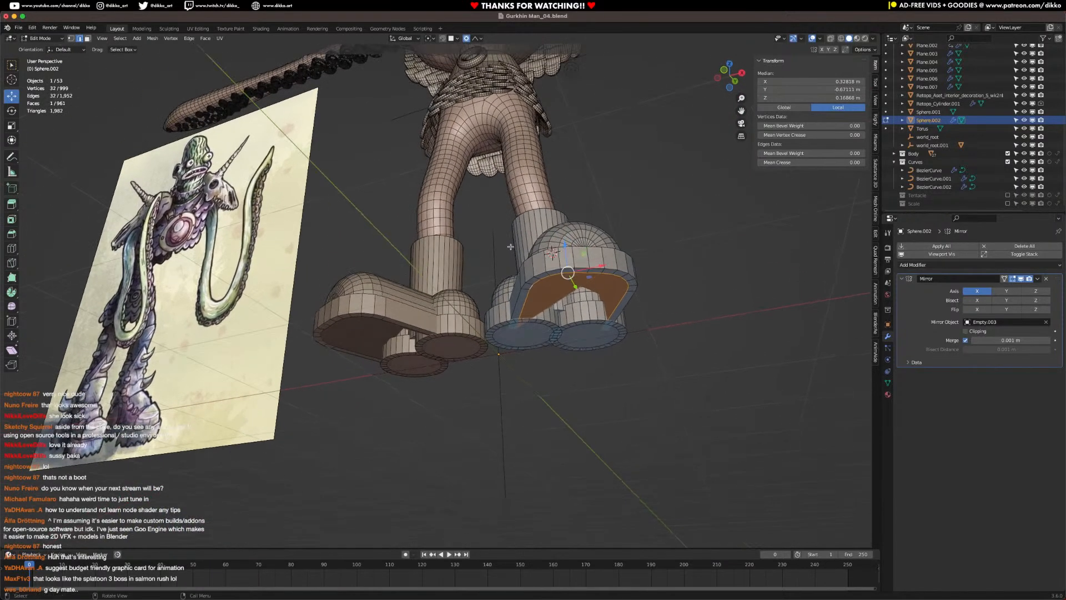
key(ctrl+z)
key(slash)
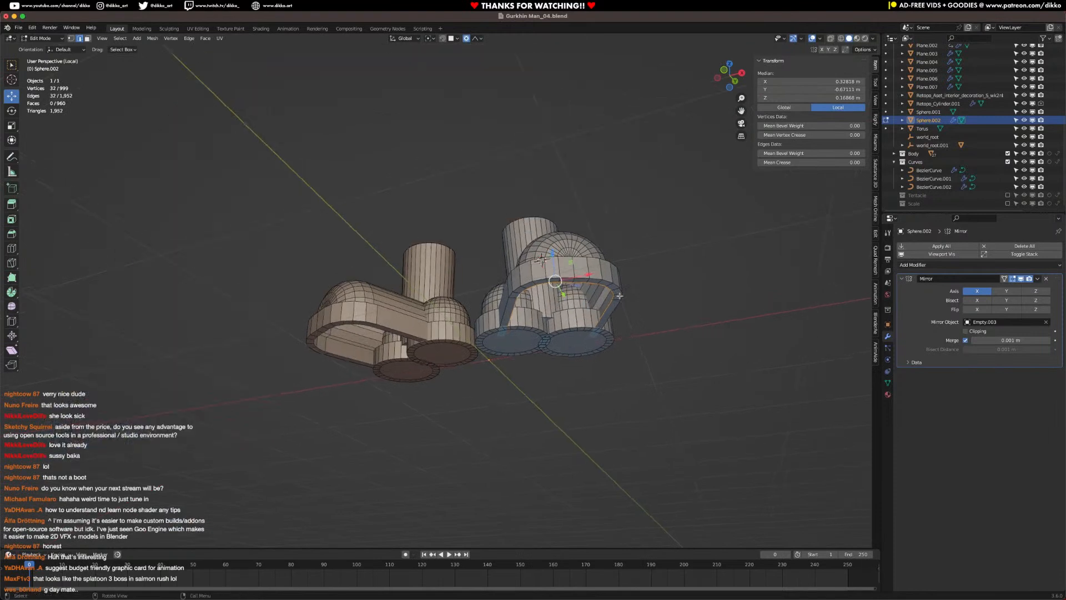
key(slash)
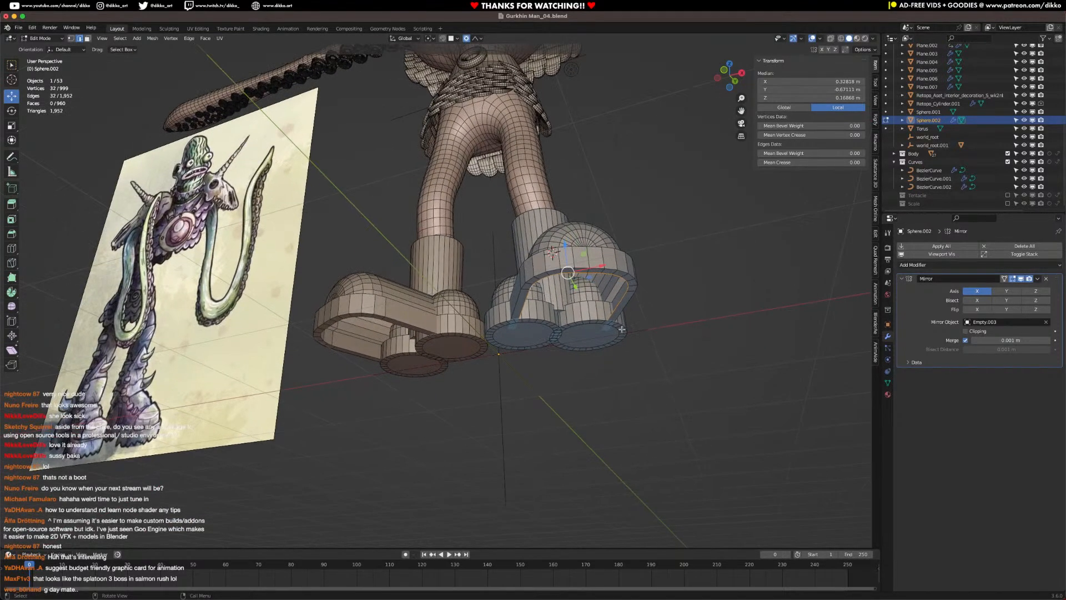
Step: Hide the two rounded heel shapes so the rear edges of the toe shape are exposed
click(558, 337)
key(ctrl+l)
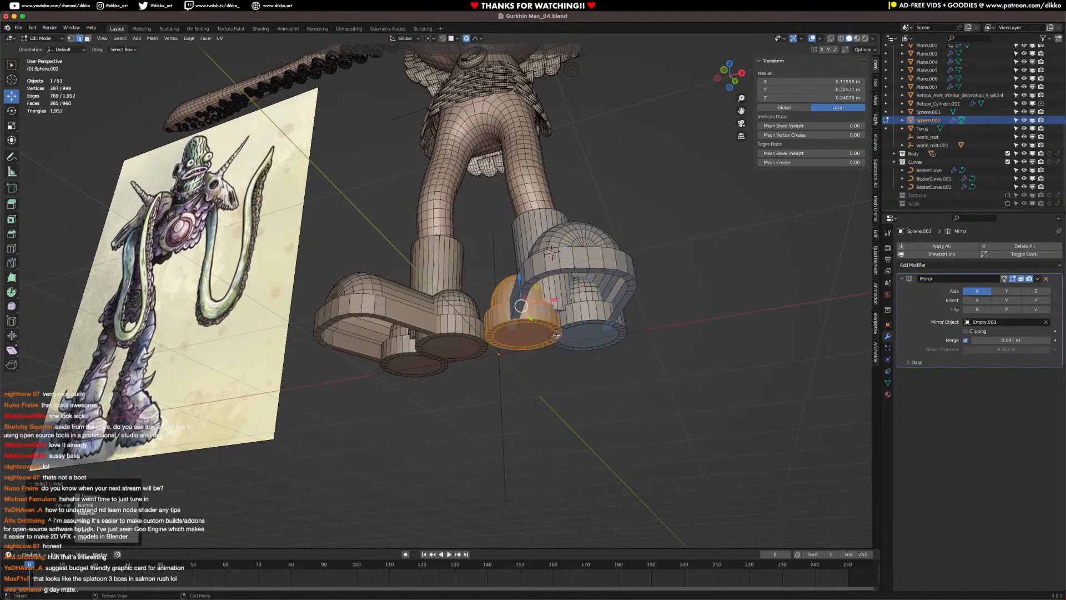
key(alt+a)
middle_drag(574, 324, 500, 149)
middle_drag(538, 217, 334, 120)
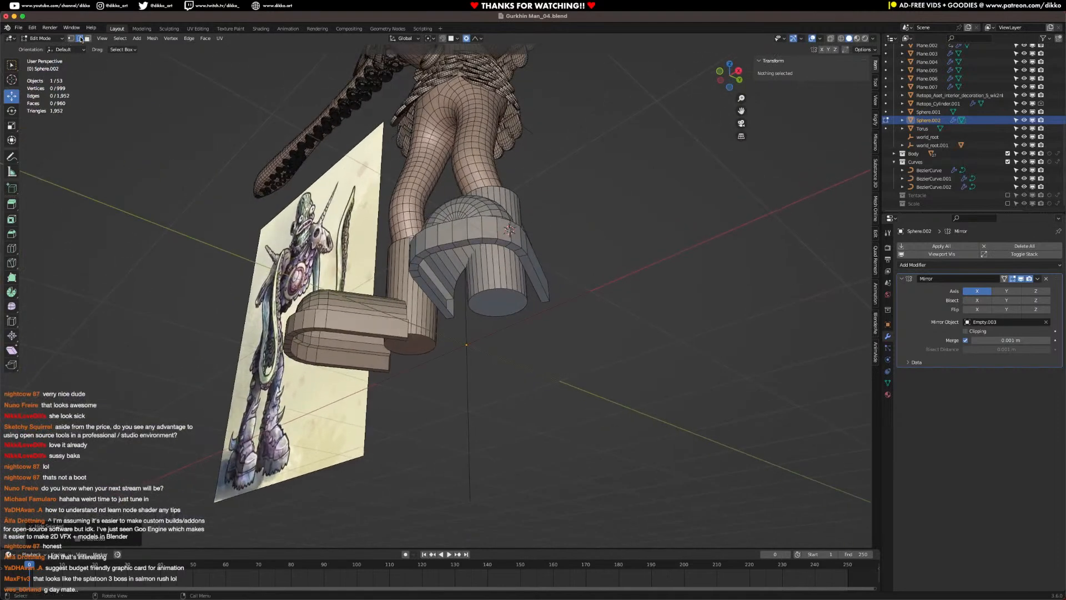
Step: Close the toe shape's underside with a face between the two long side edges and another across the rounded front
click(449, 312)
shift+click(532, 290)
key(f)
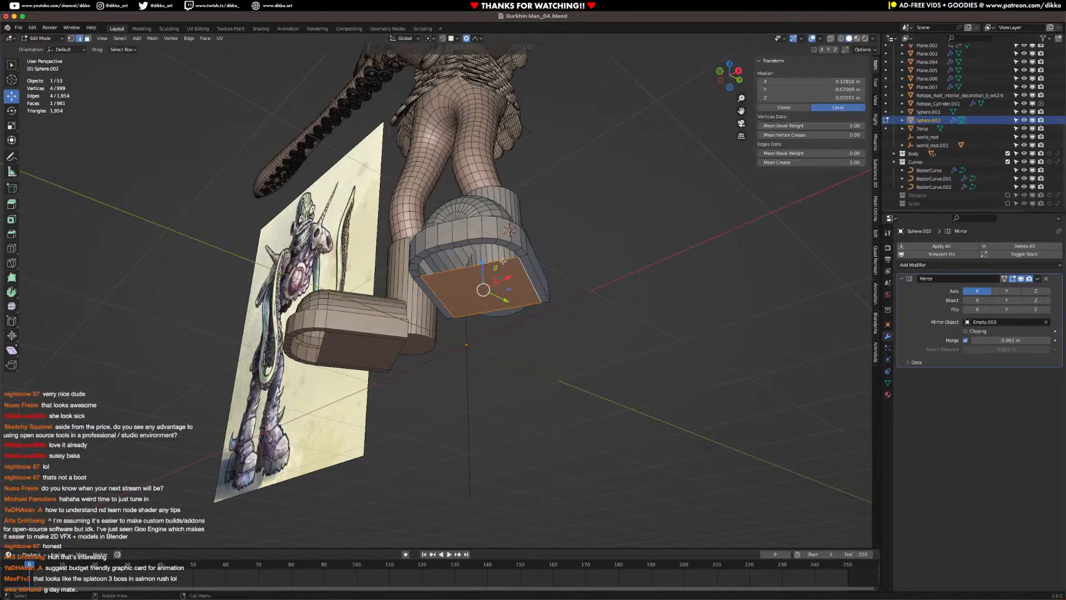
alt+click(503, 261)
key(f)
Step: Fill the open rear end of the toe shape with a face
middle_drag(502, 267, 419, 379)
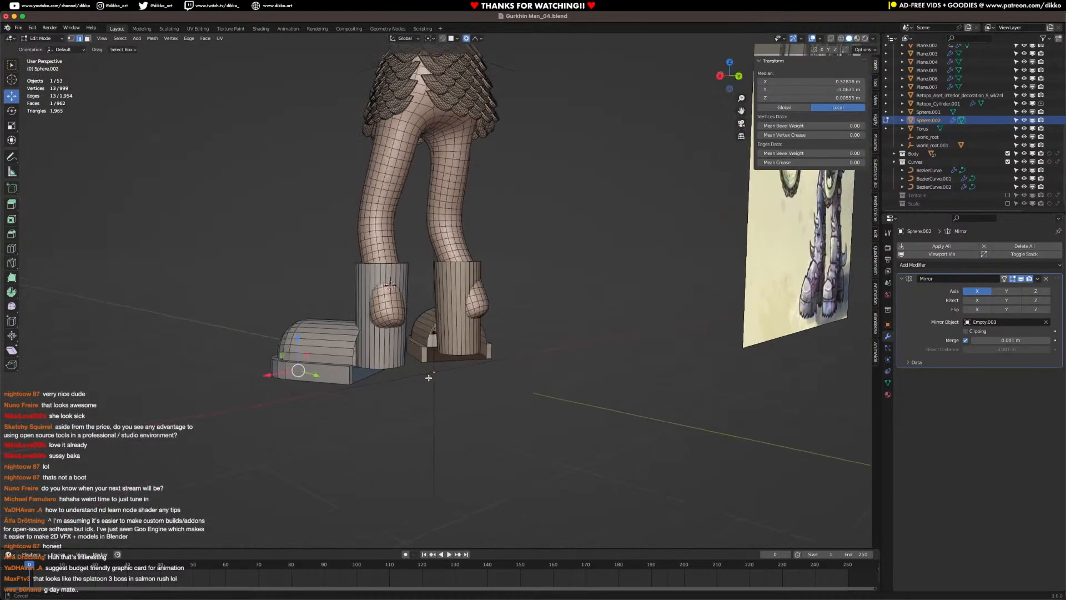
scroll(418, 379, up, 6)
alt+click(306, 383)
key(f)
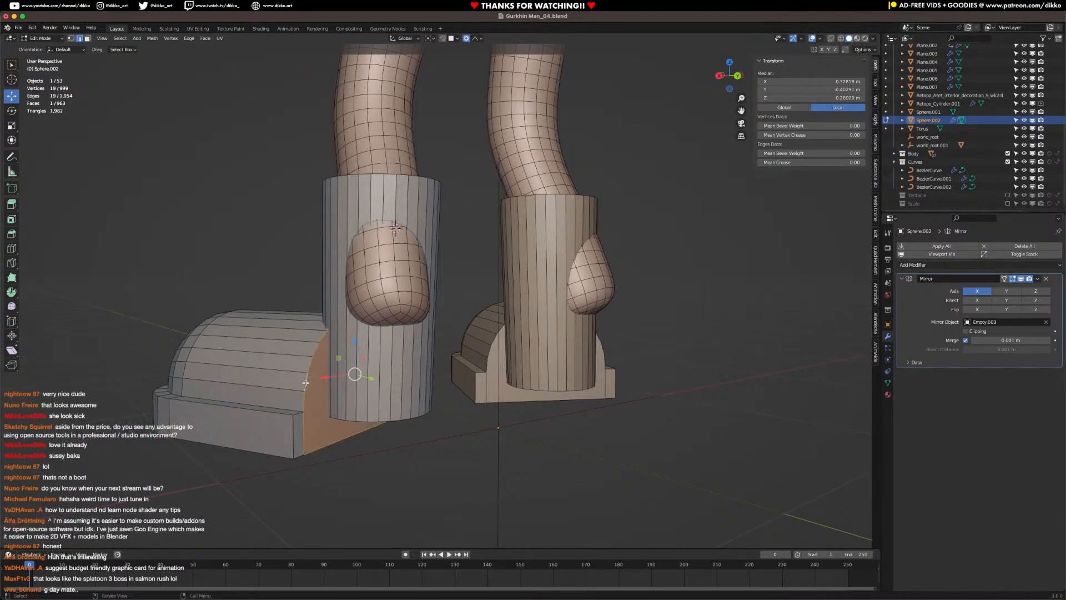
Step: Move the toe shape's three rear faces back about 0.285 m along local Y, using a reduced proportional editing radius
click(87, 38)
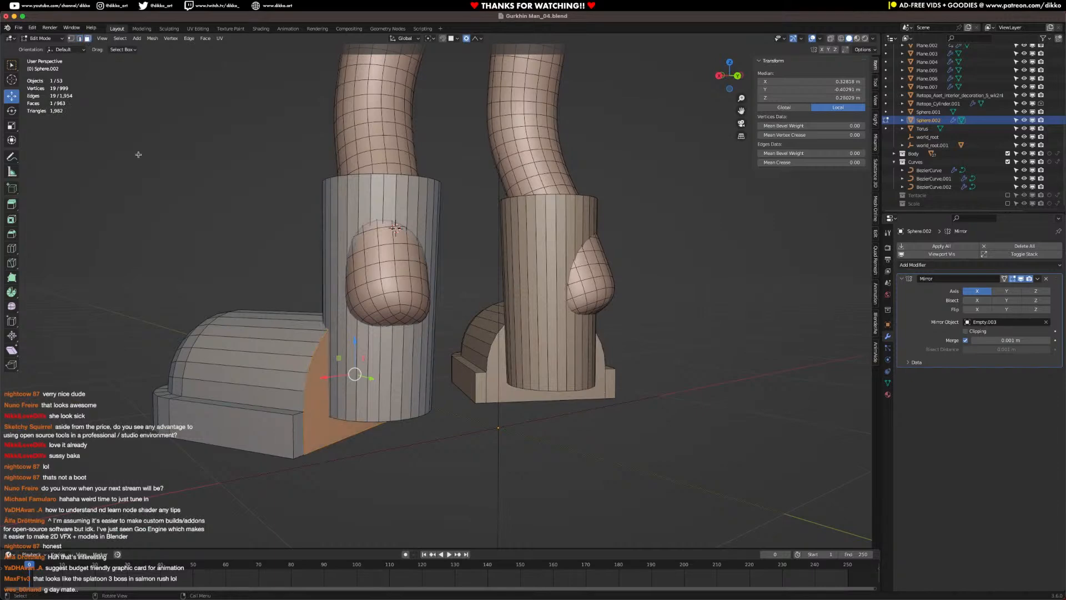
shift+click(299, 439)
middle_drag(299, 439, 291, 256)
shift+click(416, 377)
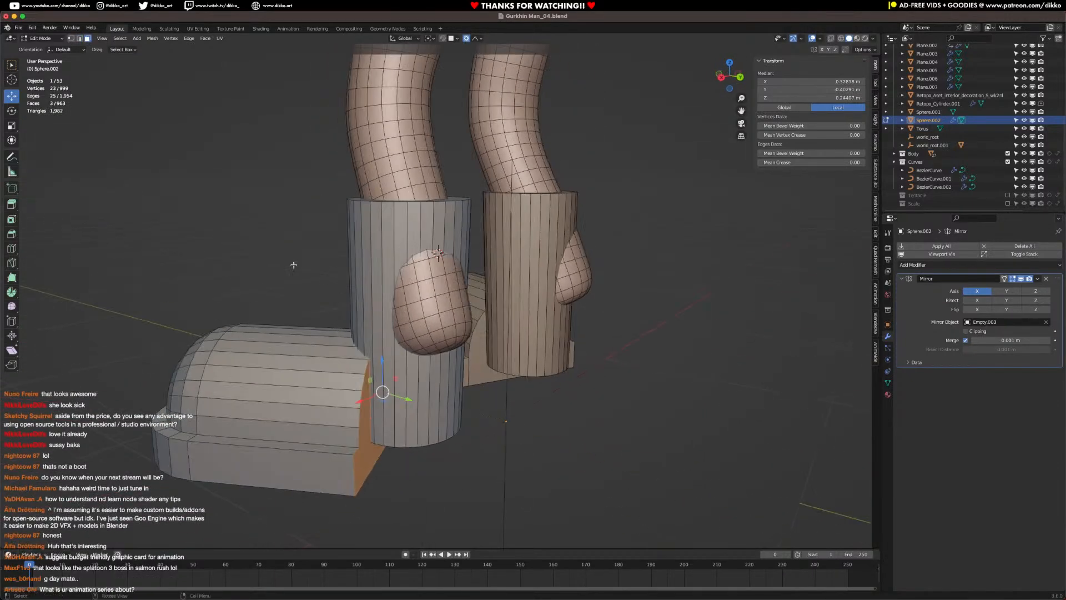
click(407, 38)
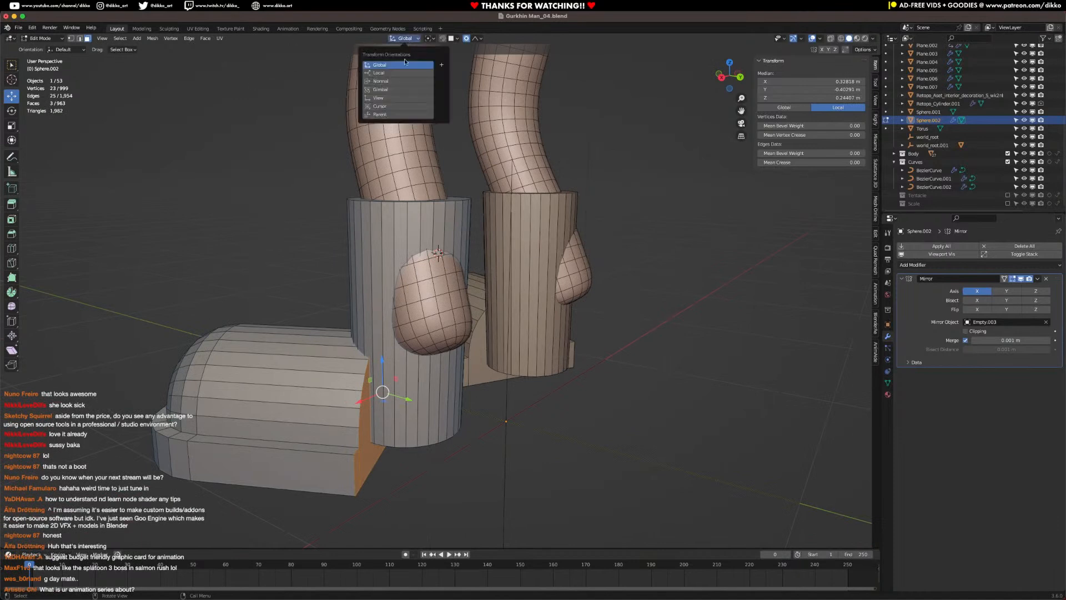
click(398, 69)
drag(416, 394, 501, 408)
scroll(501, 408, up, 5)
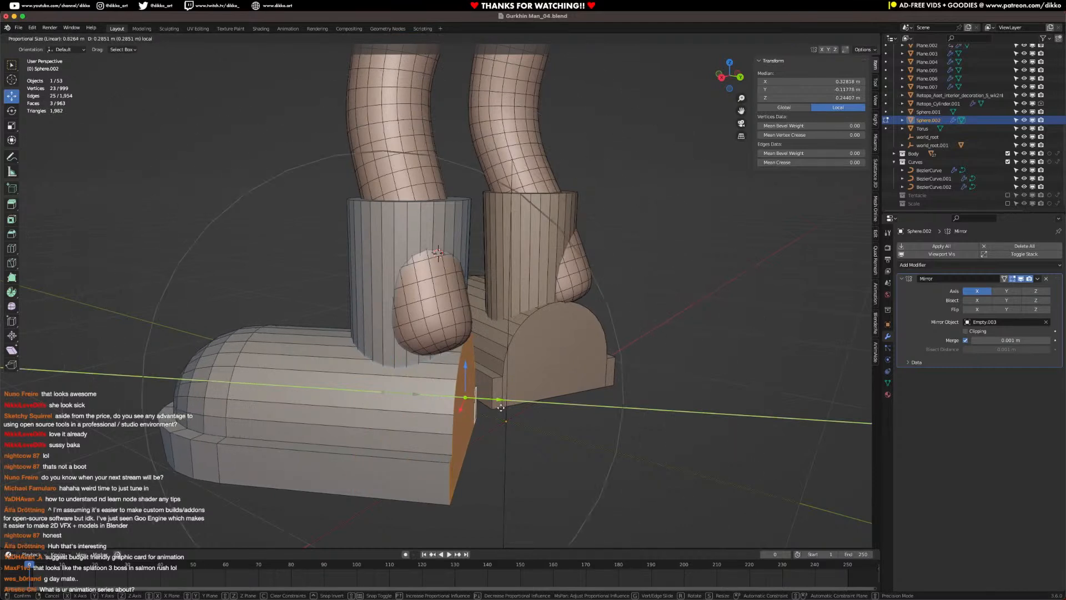
scroll(501, 408, up, 8)
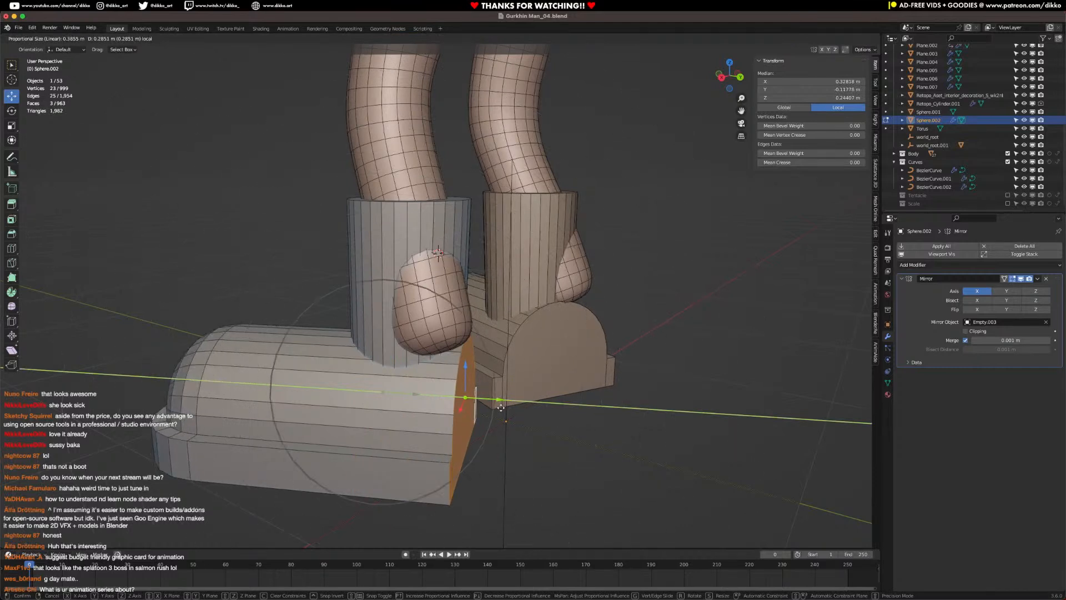
click(501, 408)
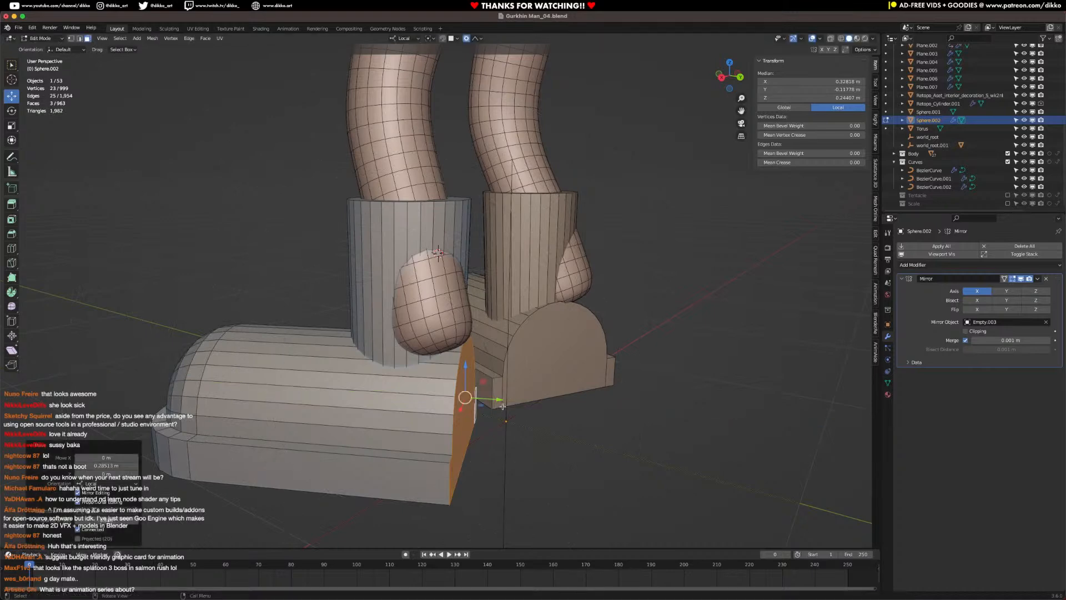
Step: Reveal the hidden rounded heel shapes, clear the selection and check the complete boots from behind in Object Mode
middle_drag(507, 406, 385, 384)
key(Tab)
key(Tab)
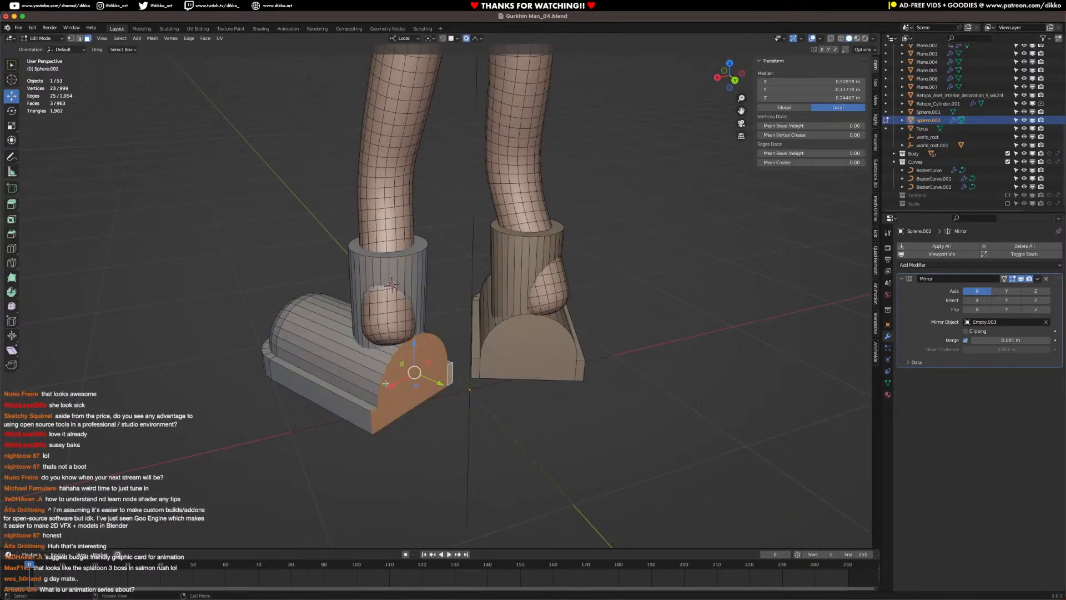
key(alt+h)
middle_drag(384, 385, 444, 378)
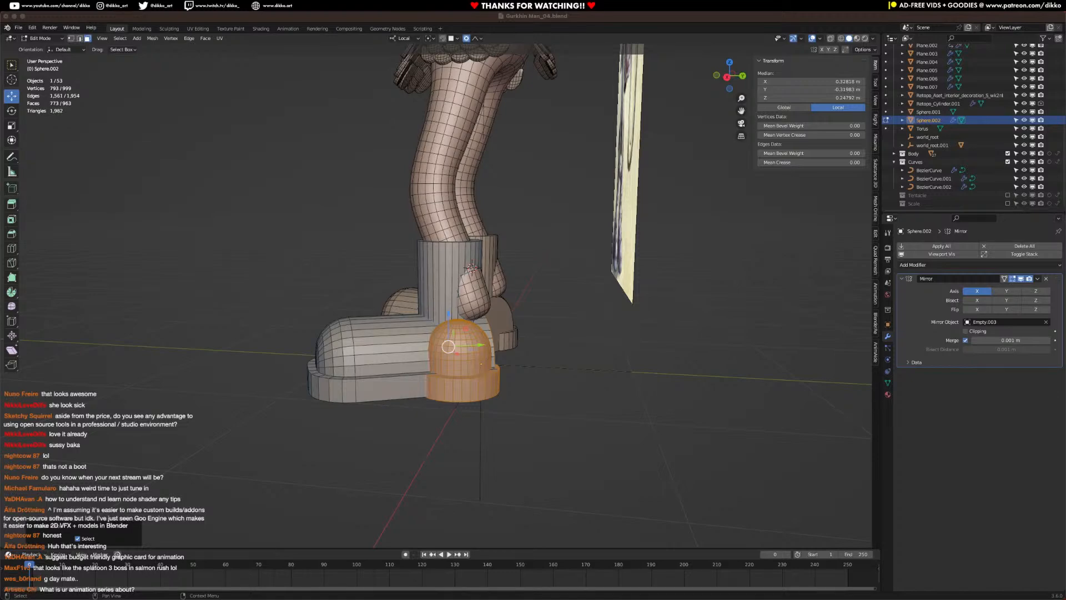
middle_drag(411, 422, 410, 336)
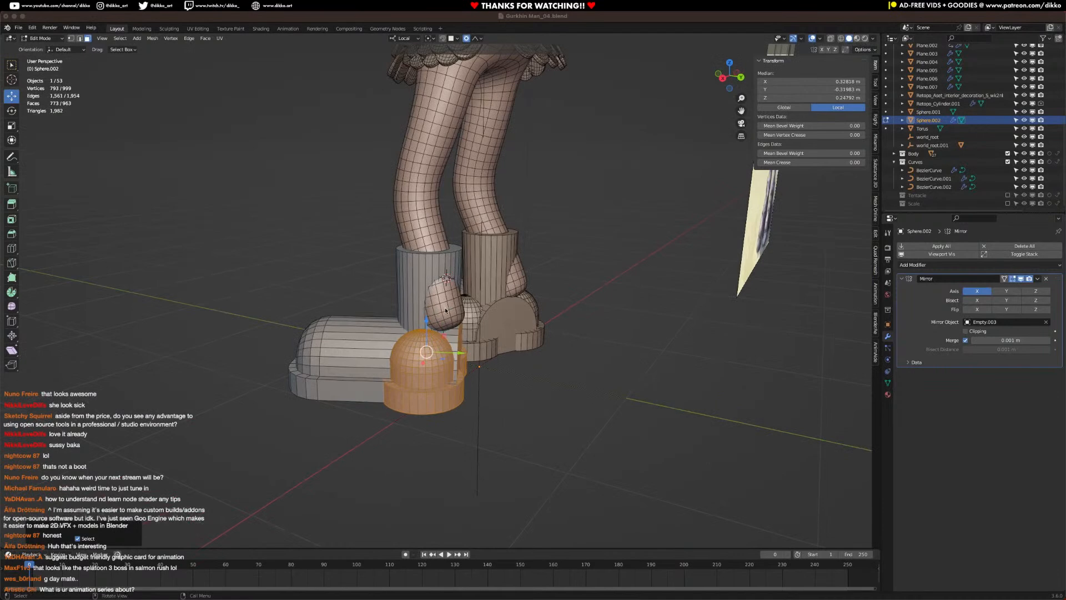
click(425, 227)
click(40, 38)
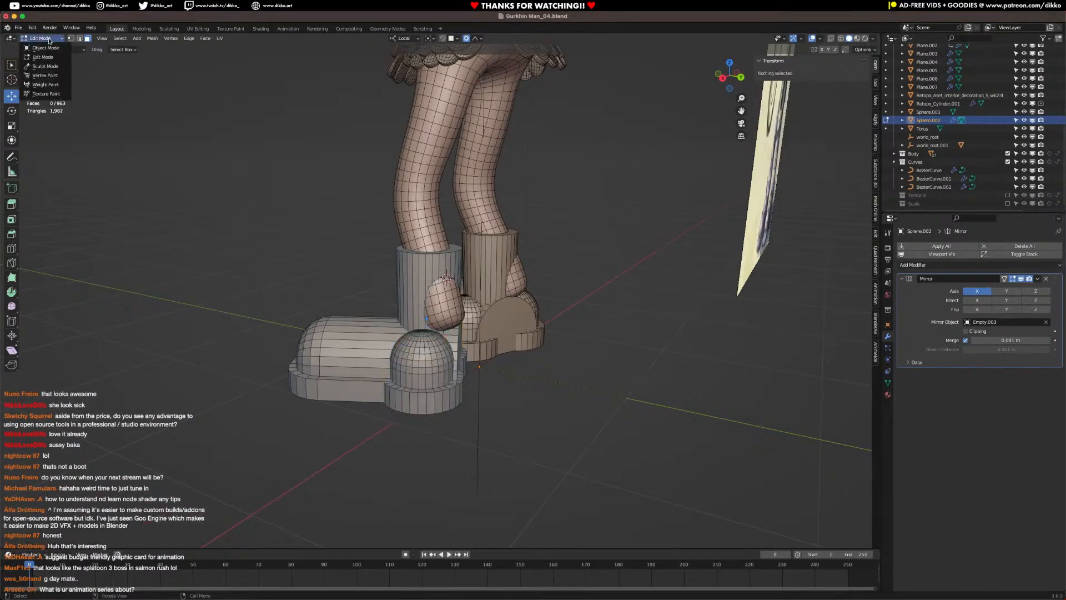
click(42, 47)
middle_drag(414, 411, 384, 388)
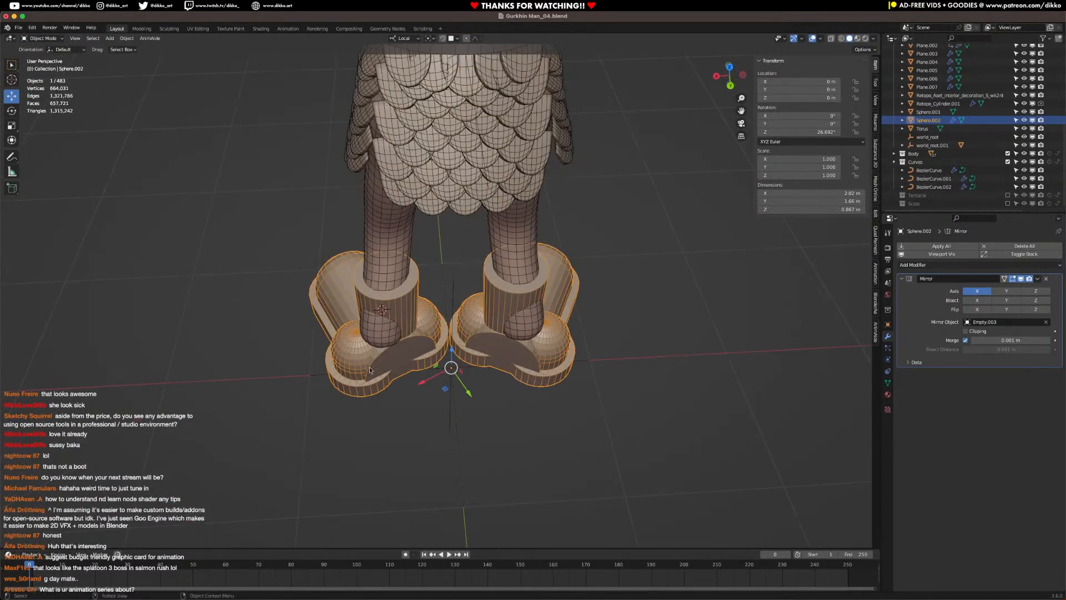
Step: Select all linked parts of the boot in Edit Mode and move them about 0.035 m along local Y
key(Tab)
click(367, 366)
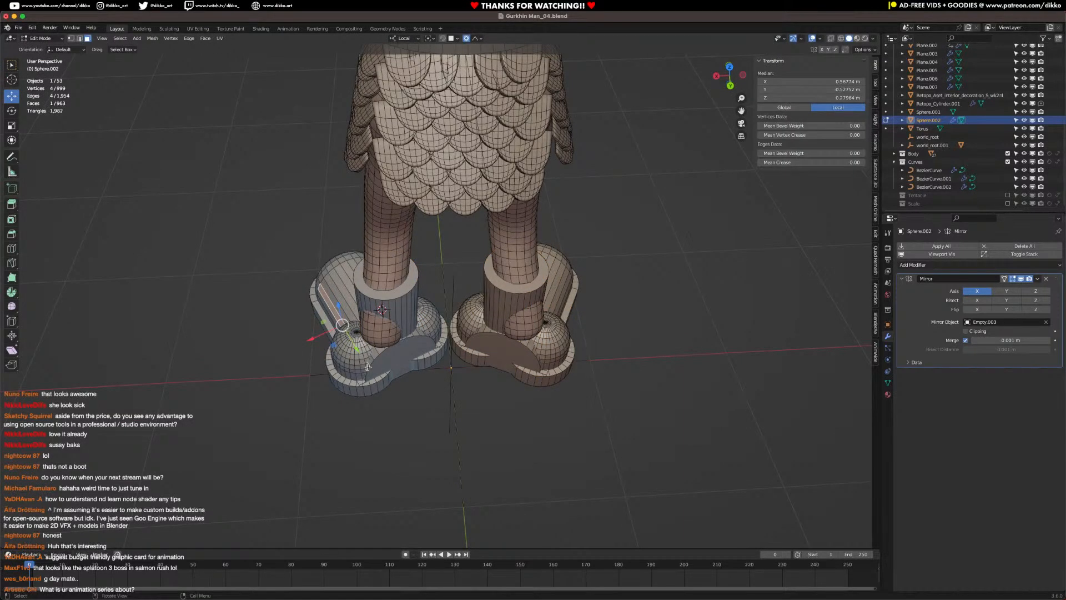
key(ctrl+l)
key(l)
key(l)
key(l)
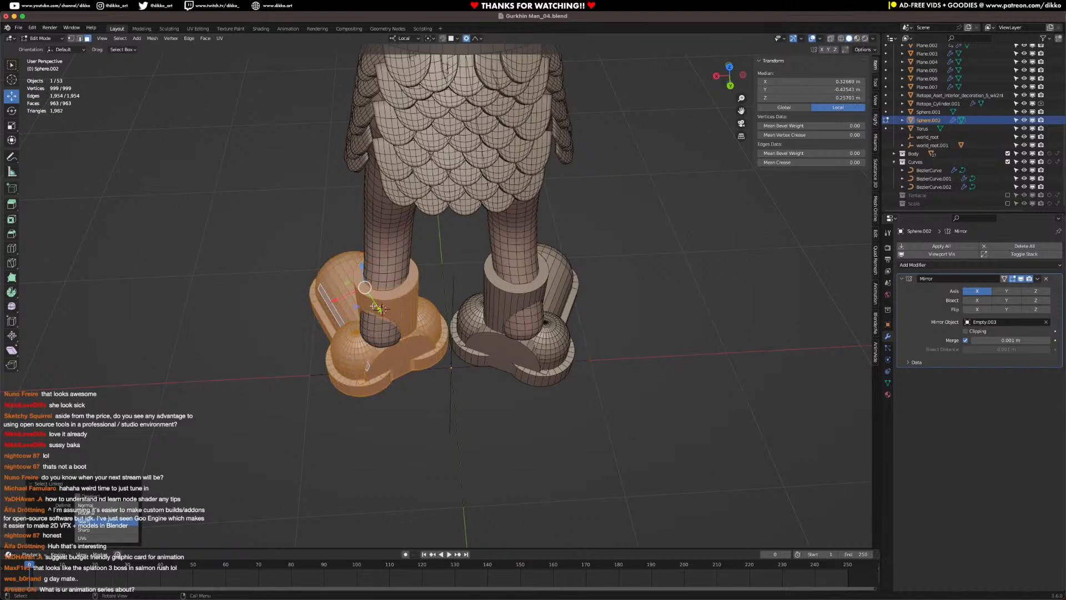
key(g)
key(y)
click(348, 315)
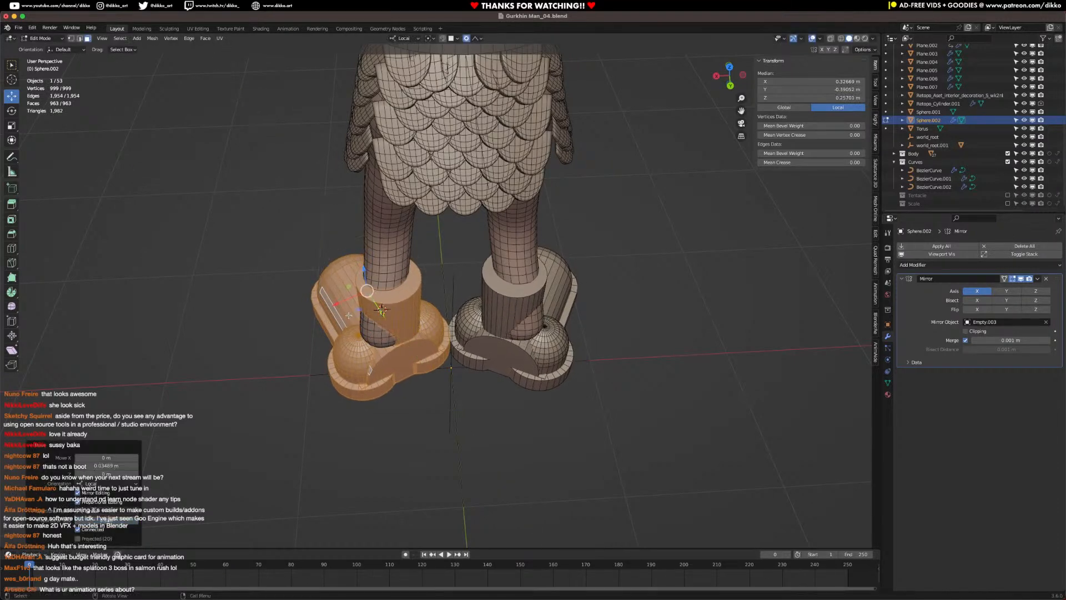
Step: Shift the whole boot along local X and fine-tune its position around the leg
key(g)
key(x)
click(384, 328)
drag(375, 317, 381, 323)
Step: Move the top face of the boot shaft about -0.06 m along local X to centre it on the leg, and switch to vertex selection
middle_drag(380, 323, 395, 245)
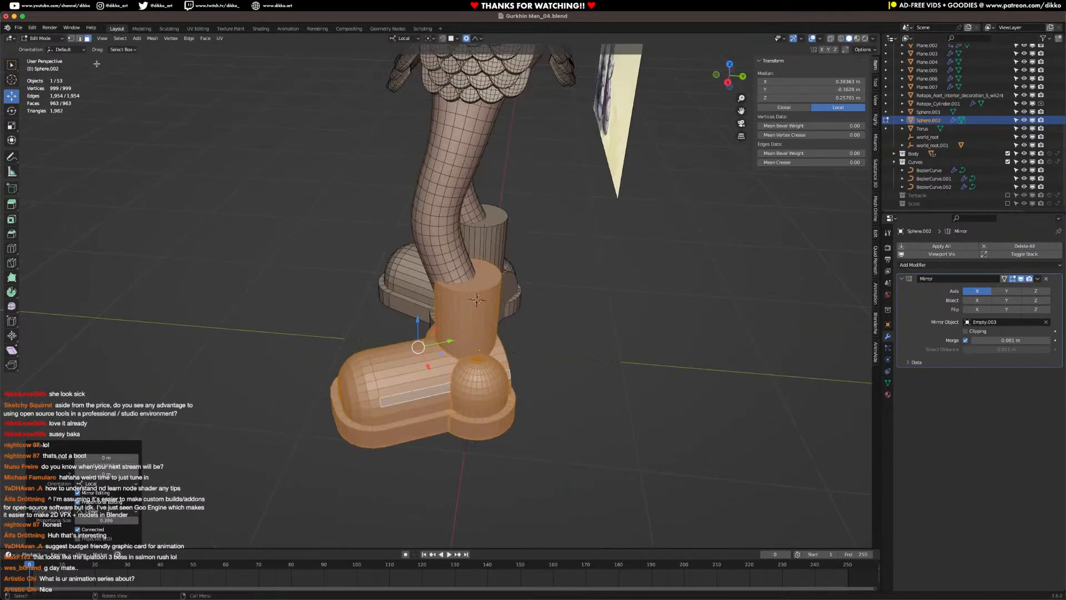
click(466, 286)
middle_drag(466, 287, 587, 244)
drag(542, 233, 525, 235)
middle_drag(525, 235, 508, 332)
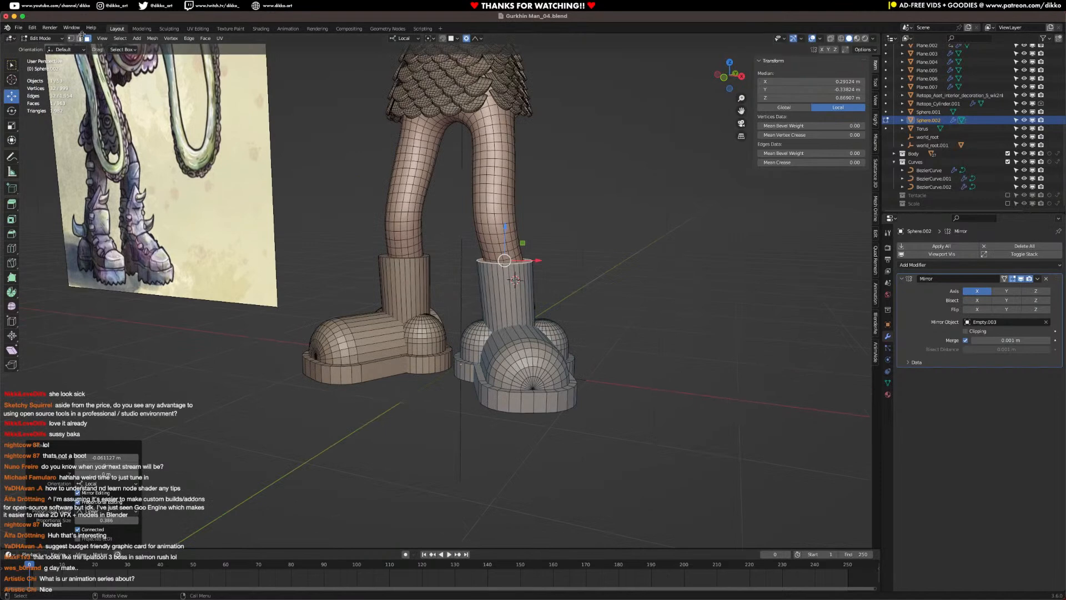
click(75, 38)
scroll(574, 359, up, 2)
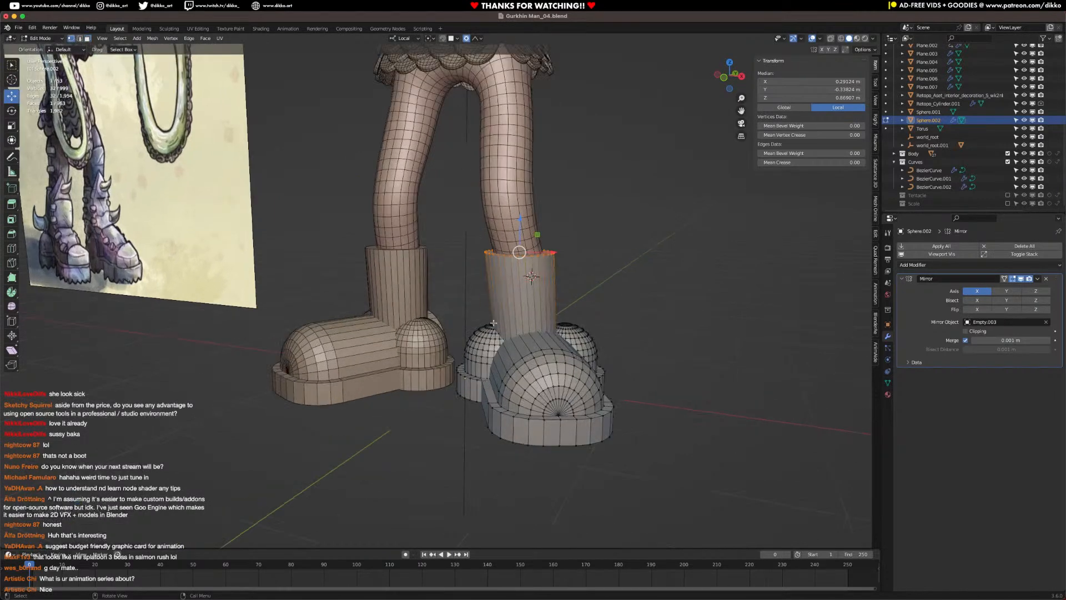
scroll(498, 329, up, 4)
click(561, 364)
middle_drag(611, 379, 490, 343)
scroll(572, 370, up, 4)
scroll(512, 442, up, 4)
scroll(512, 442, down, 6)
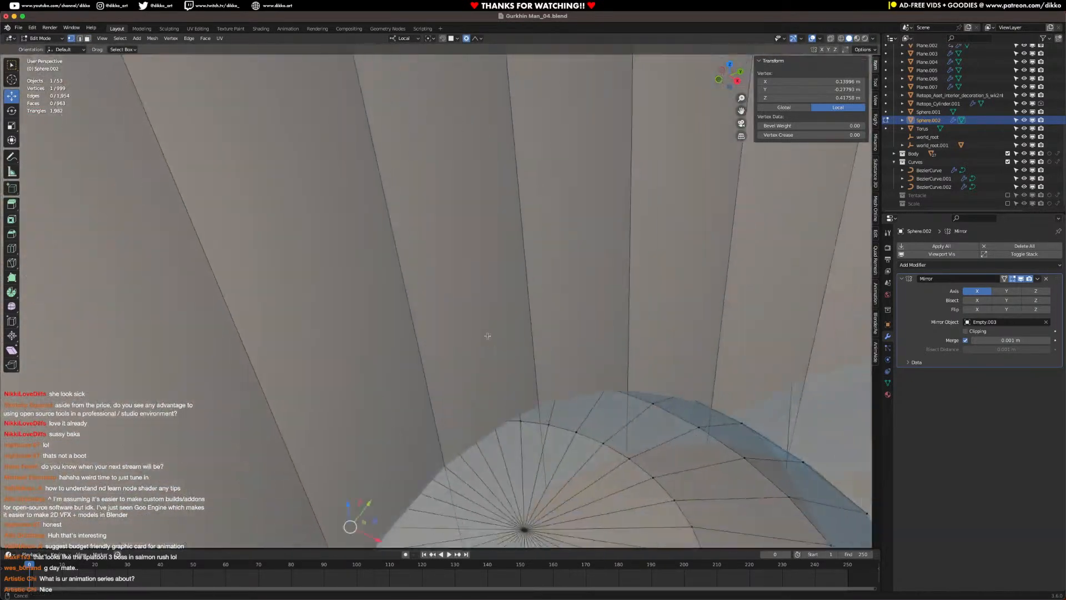
key(alt+a)
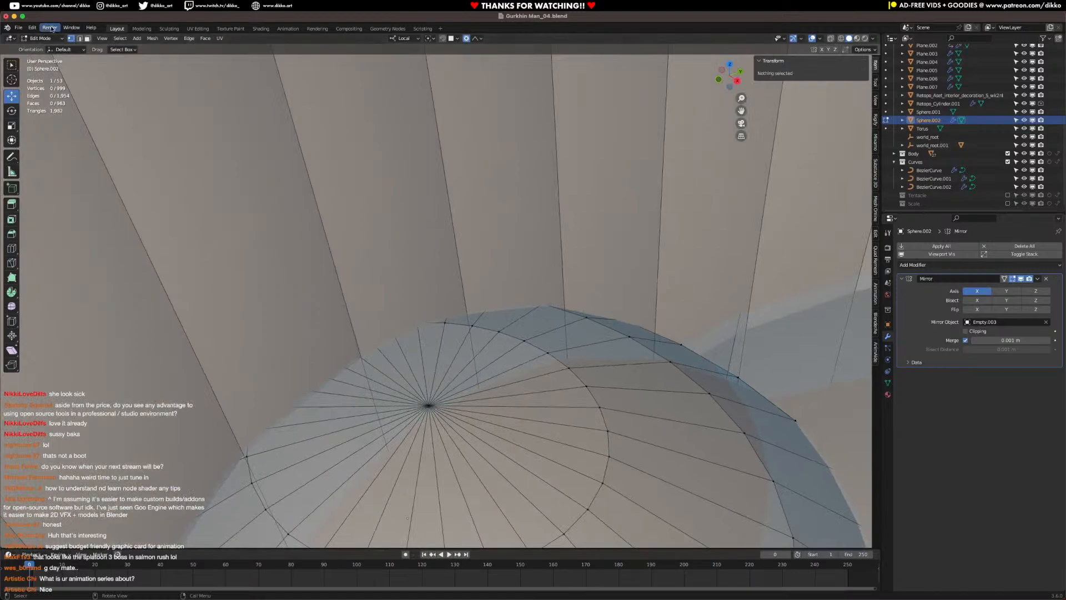
Step: Select the tip vertices of both heel domes and raise them about 0.047 m along local Z with proportional editing
middle_drag(423, 405, 560, 370)
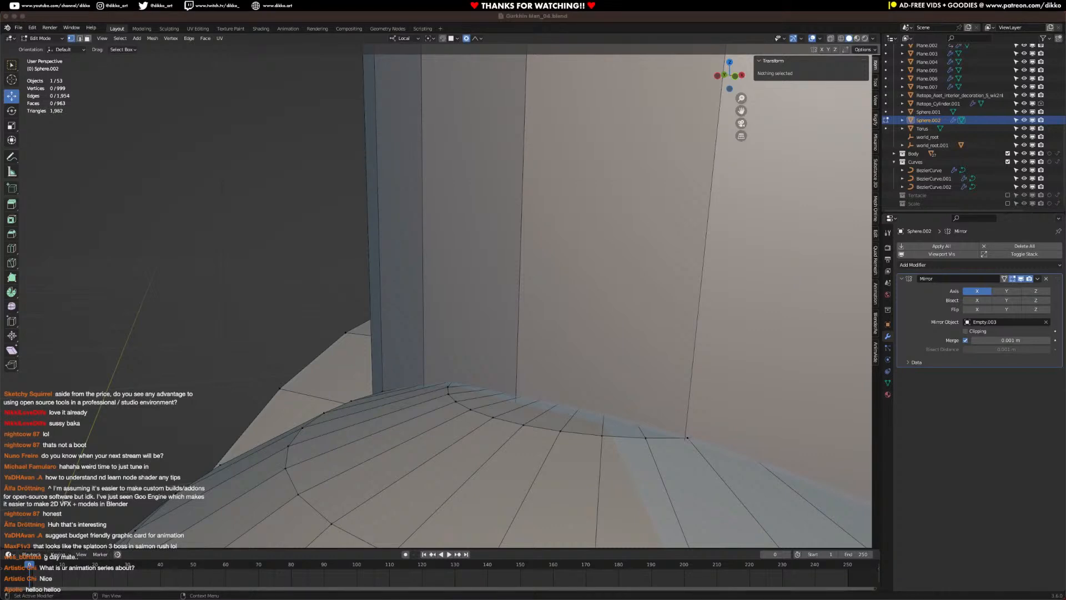
middle_drag(674, 276, 602, 429)
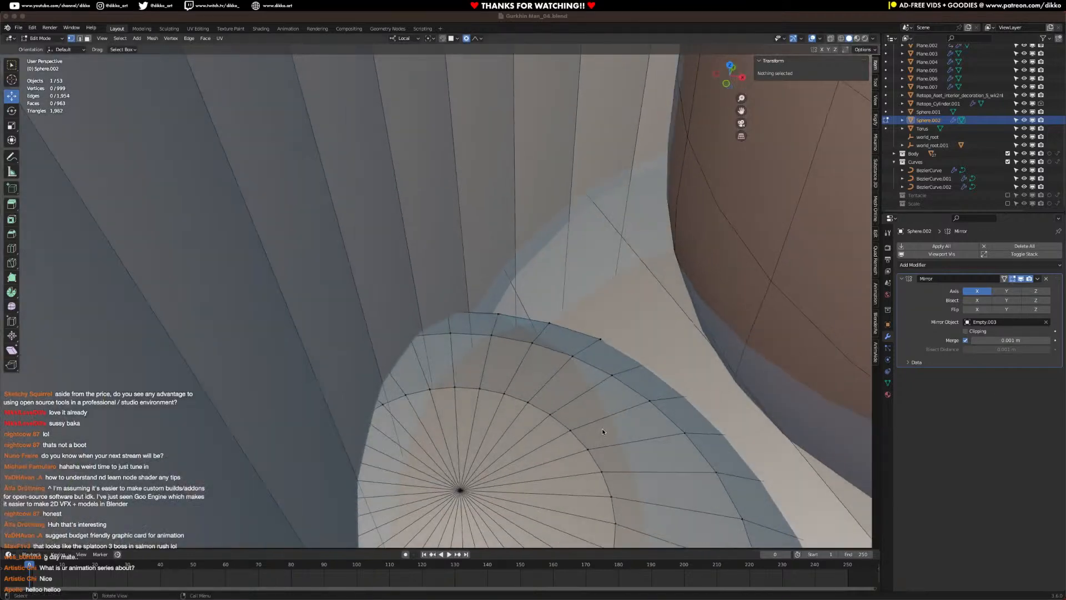
click(478, 501)
middle_drag(467, 498, 615, 316)
drag(681, 319, 707, 331)
middle_drag(708, 330, 508, 313)
key(g)
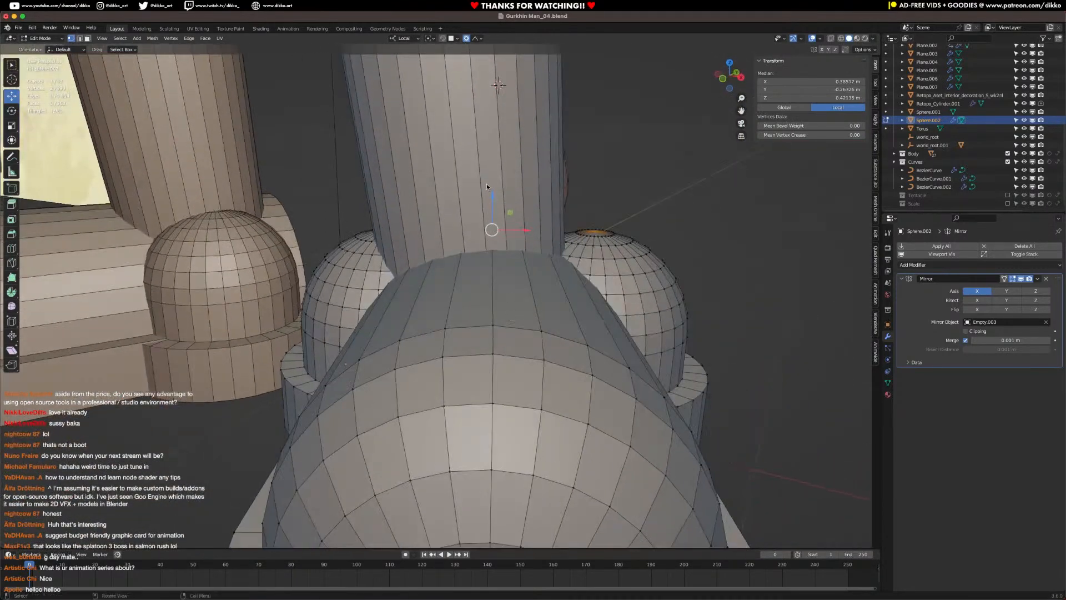
key(z)
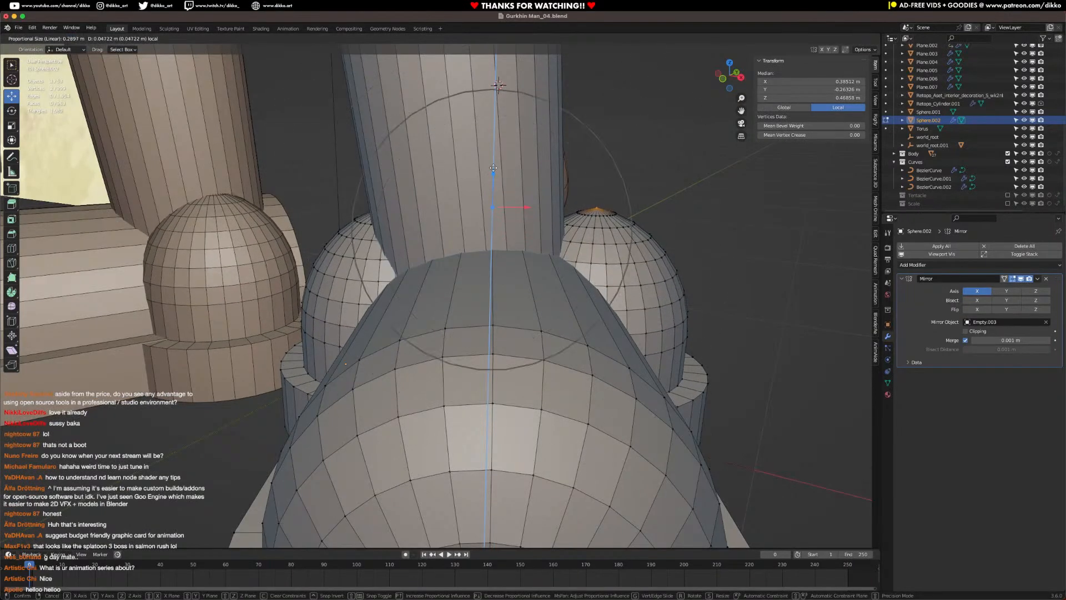
click(503, 176)
Step: Add an edge loop around the lower boot shaft and scale it up to about 1.31 with proportional editing
scroll(503, 176, down, 6)
middle_drag(489, 236, 391, 239)
key(Tab)
middle_drag(489, 281, 458, 246)
key(Tab)
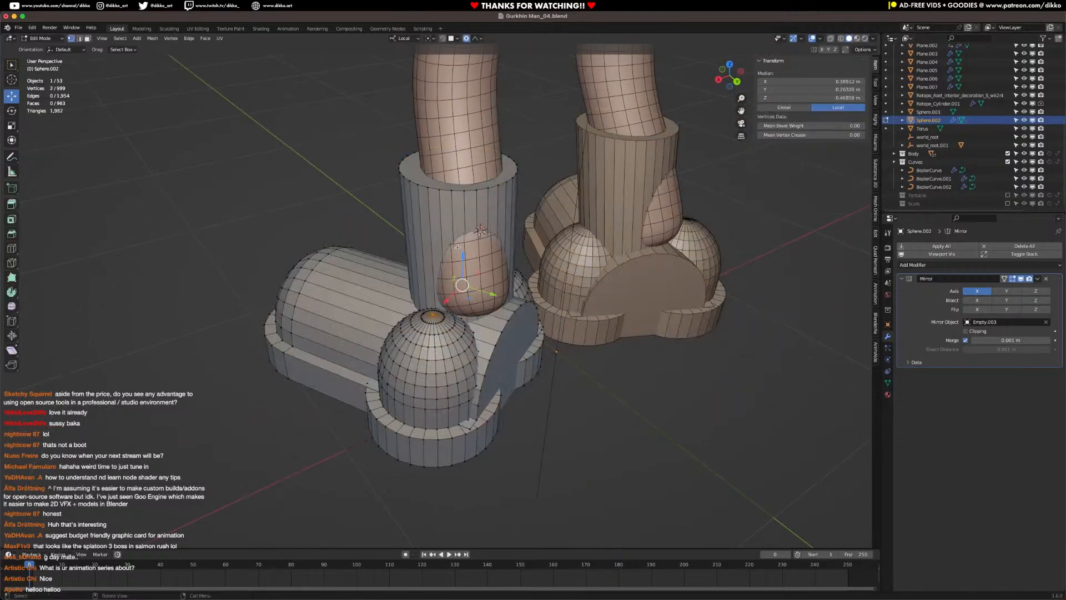
key(ctrl+r)
click(435, 264)
right_click(434, 265)
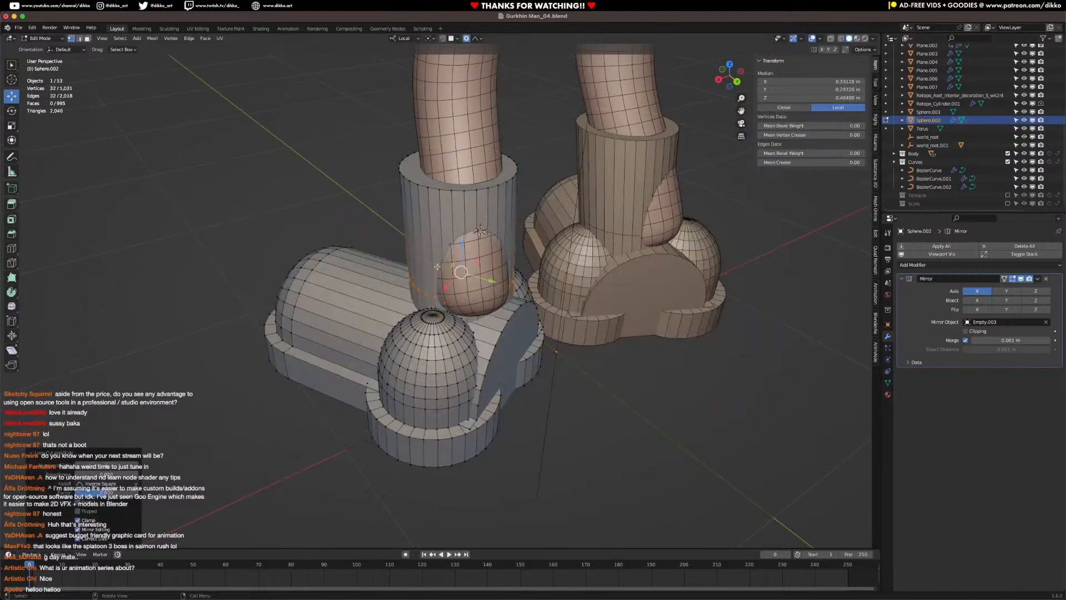
key(s)
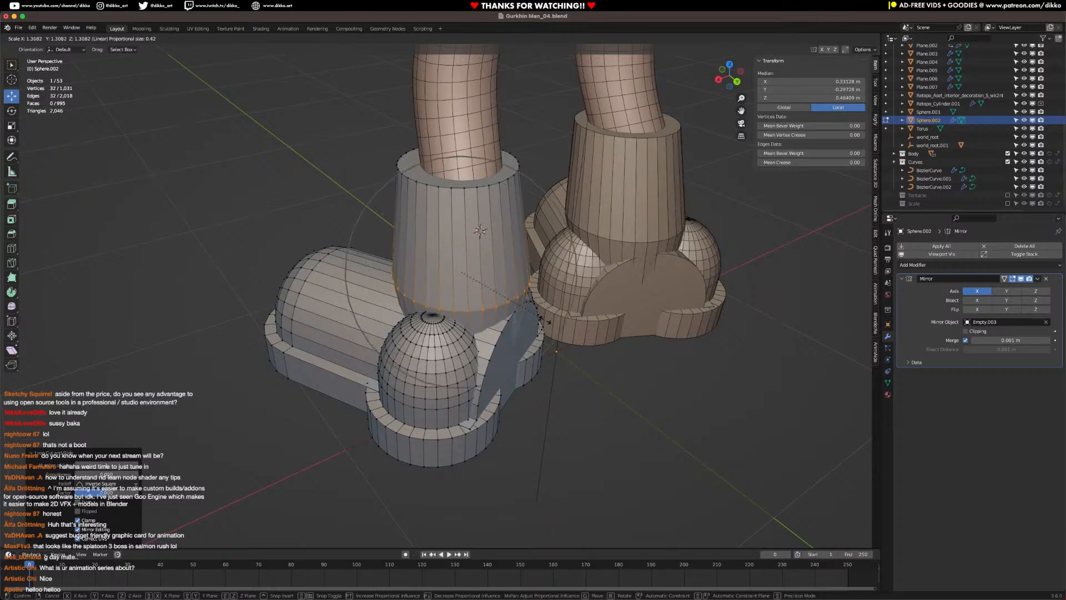
click(545, 318)
Step: Scale the top rim of the boot shaft up to about 1.18 and raise it along local Z to lengthen the shaft
click(491, 196)
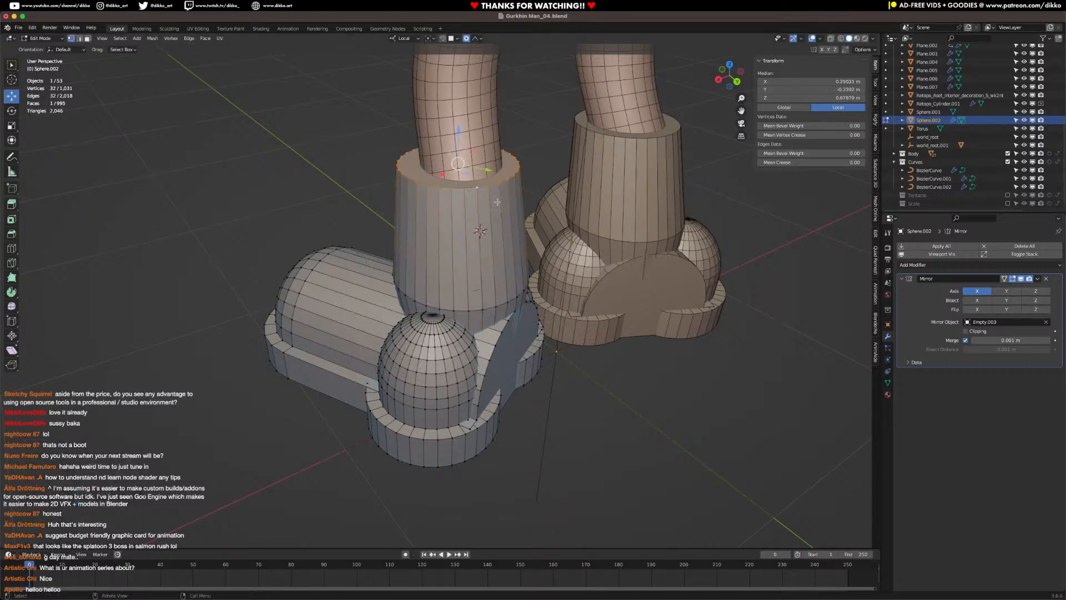
key(s)
scroll(536, 236, up, 6)
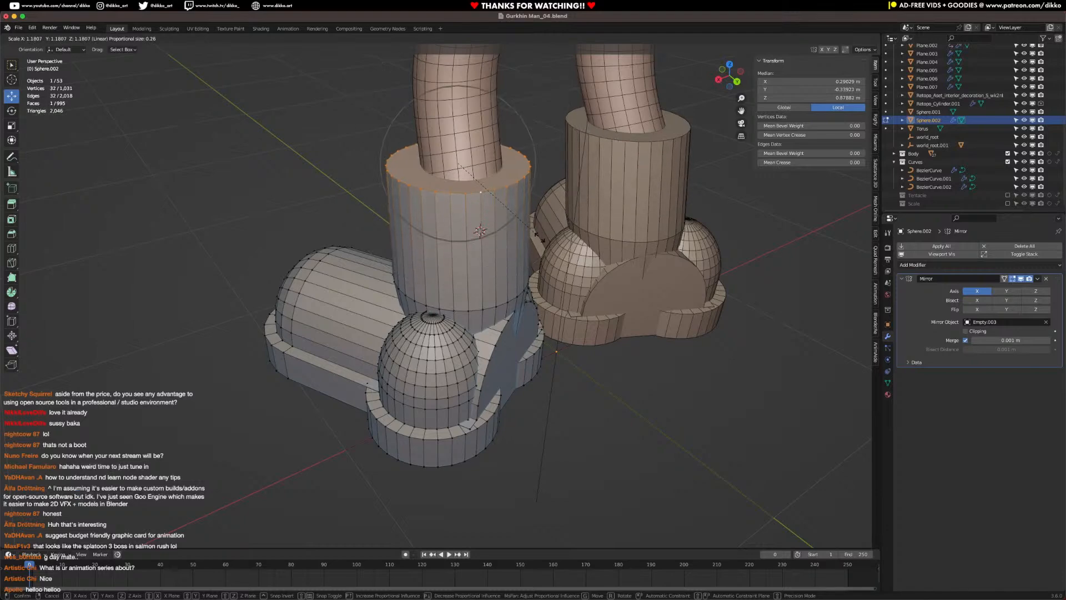
click(541, 240)
drag(457, 134, 458, 83)
Step: Add an edge loop around the middle of the boot shaft and scale it to about 0.83 to form a waist
middle_drag(454, 226, 506, 195)
key(ctrl+r)
click(452, 216)
right_click(452, 218)
key(s)
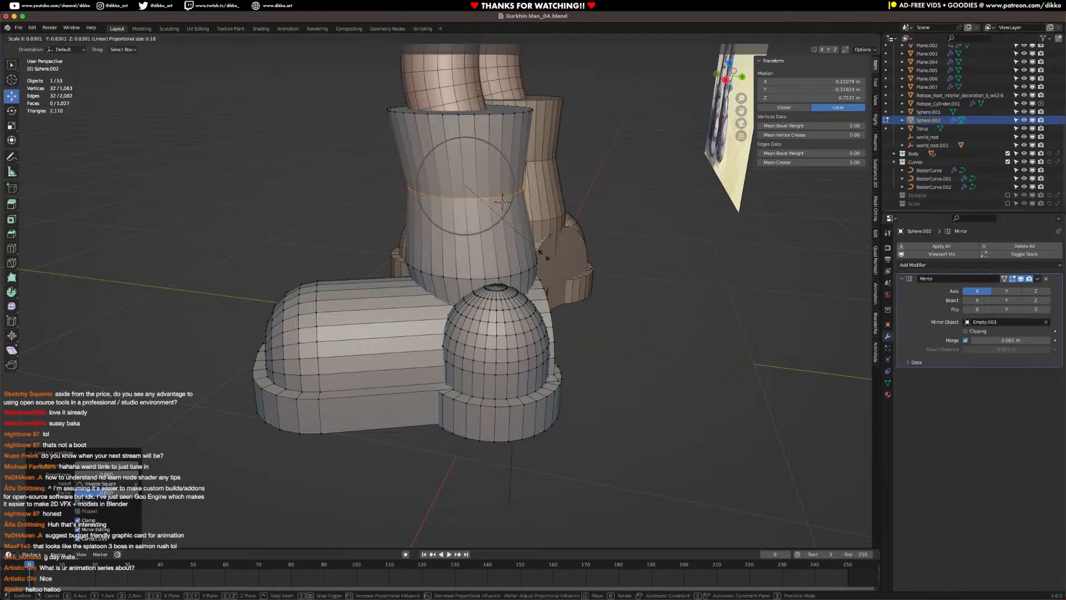
click(544, 254)
Step: Add another edge loop between the waist and the lower loop of the shaft and rescale it to refine the curve
key(ctrl+r)
click(471, 245)
right_click(471, 244)
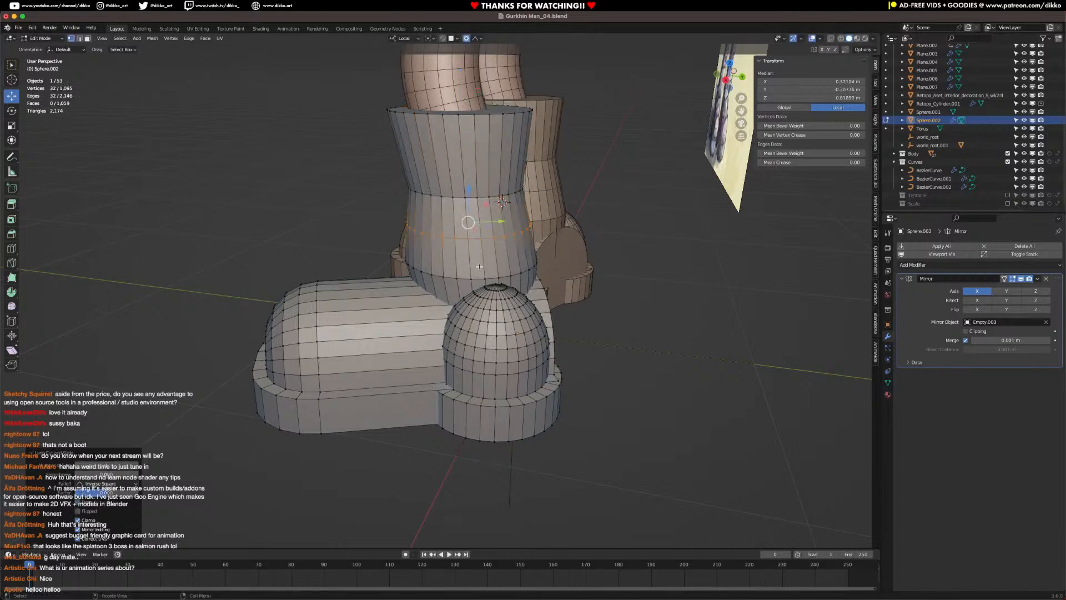
key(s)
click(547, 265)
Step: Select the top face of the boot shaft in face mode and shift it slightly along local X
middle_drag(547, 265, 633, 266)
middle_drag(382, 150, 469, 170)
click(88, 38)
click(465, 168)
drag(470, 169, 465, 169)
Step: Check the boots on the whole character in Object Mode, from the front, beside the concept art and from below, and save the file
scroll(465, 169, down, 2)
scroll(465, 169, down, 12)
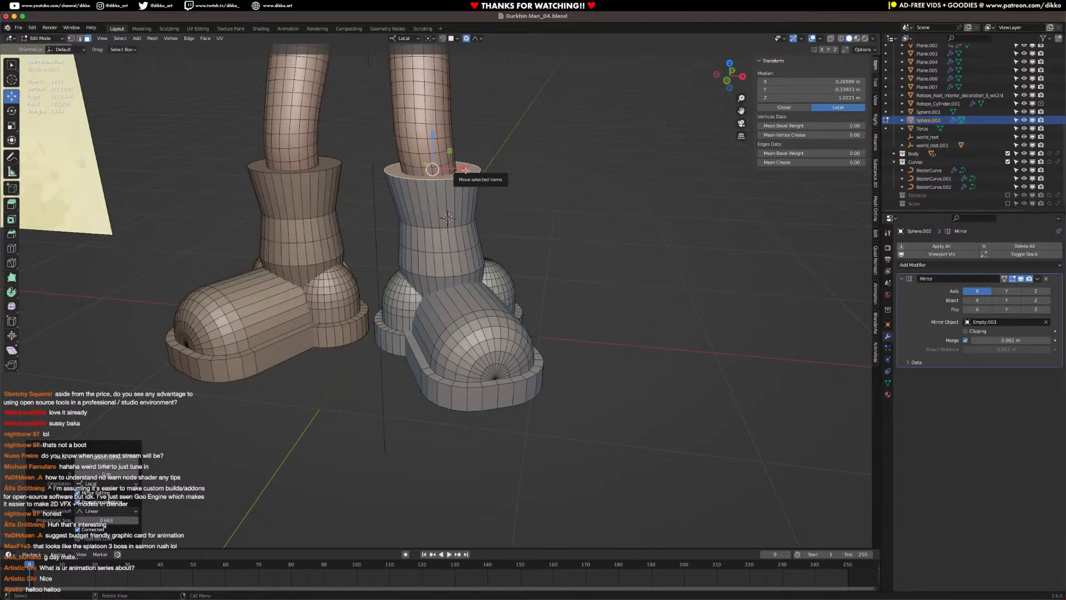
scroll(465, 170, down, 6)
middle_drag(415, 256, 464, 352)
key(Tab)
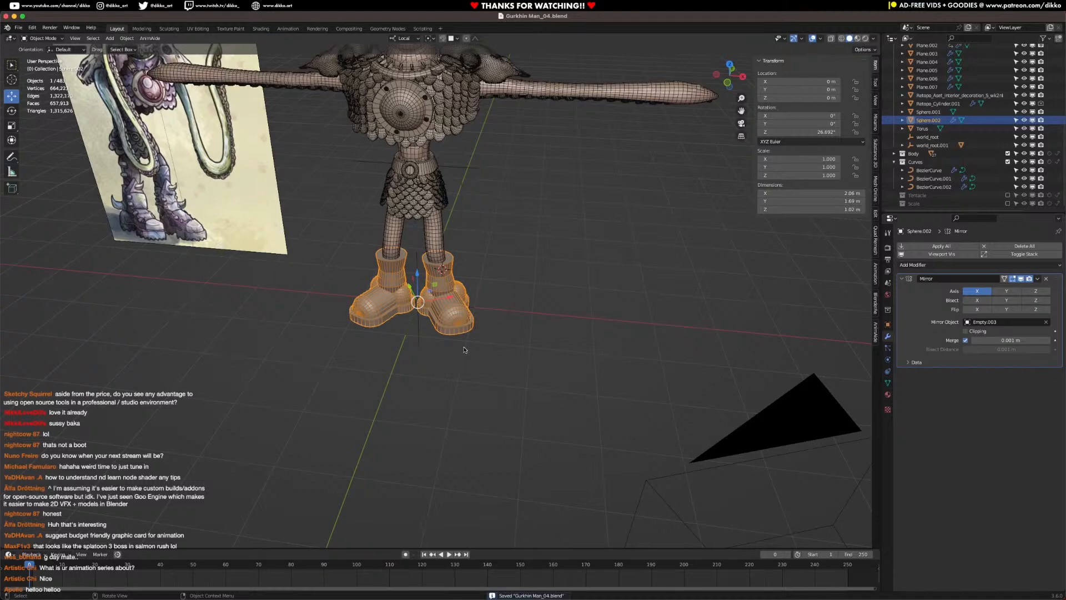
middle_drag(440, 345, 441, 302)
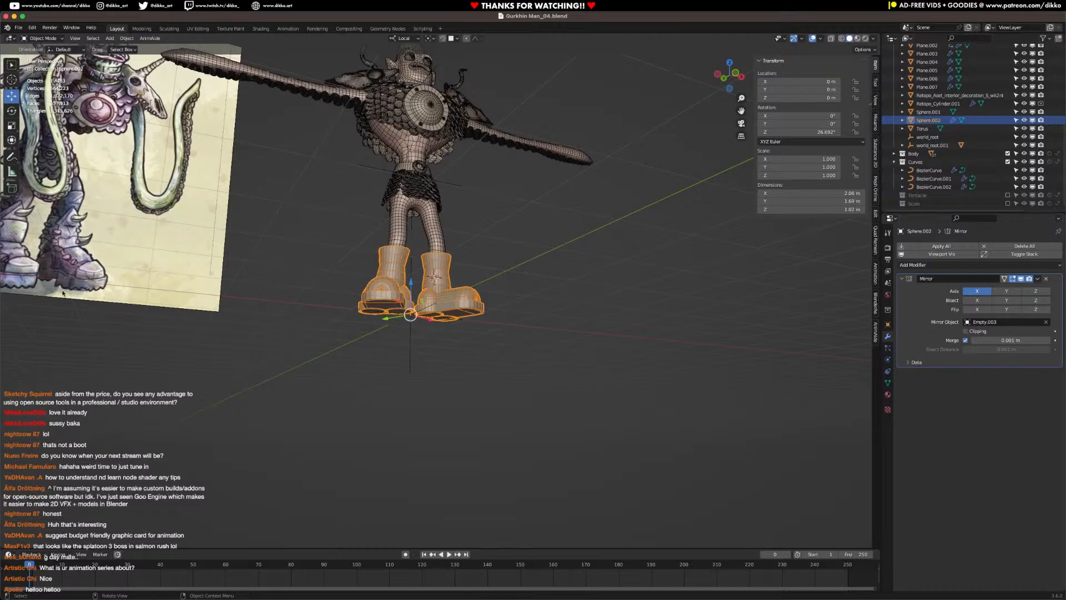
middle_drag(459, 345, 401, 290)
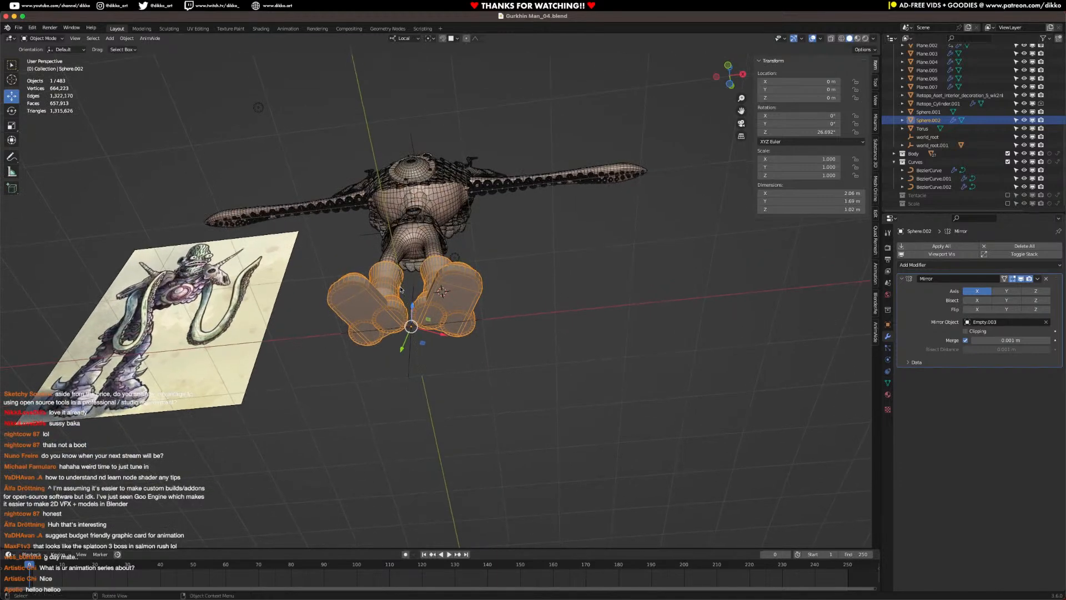
scroll(407, 314, up, 2)
middle_drag(406, 313, 443, 331)
scroll(427, 313, up, 1)
key(ctrl+s)
scroll(477, 363, up, 3)
scroll(441, 325, down, 3)
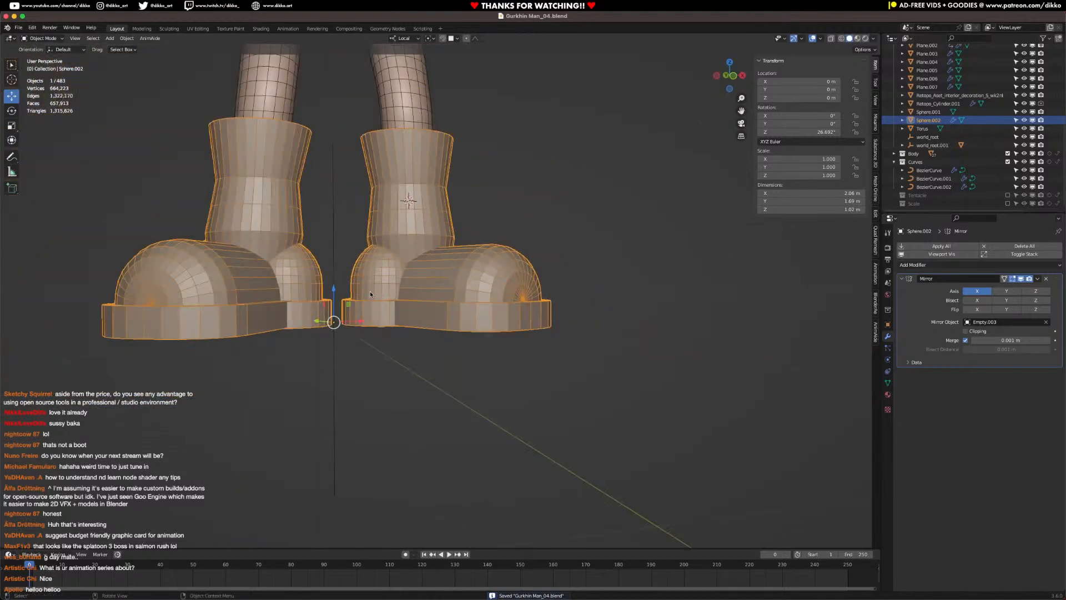
Step: Select the whole boot mesh in Edit Mode and raise it about 0.06 m along local Z
key(Tab)
key(a)
key(g)
key(z)
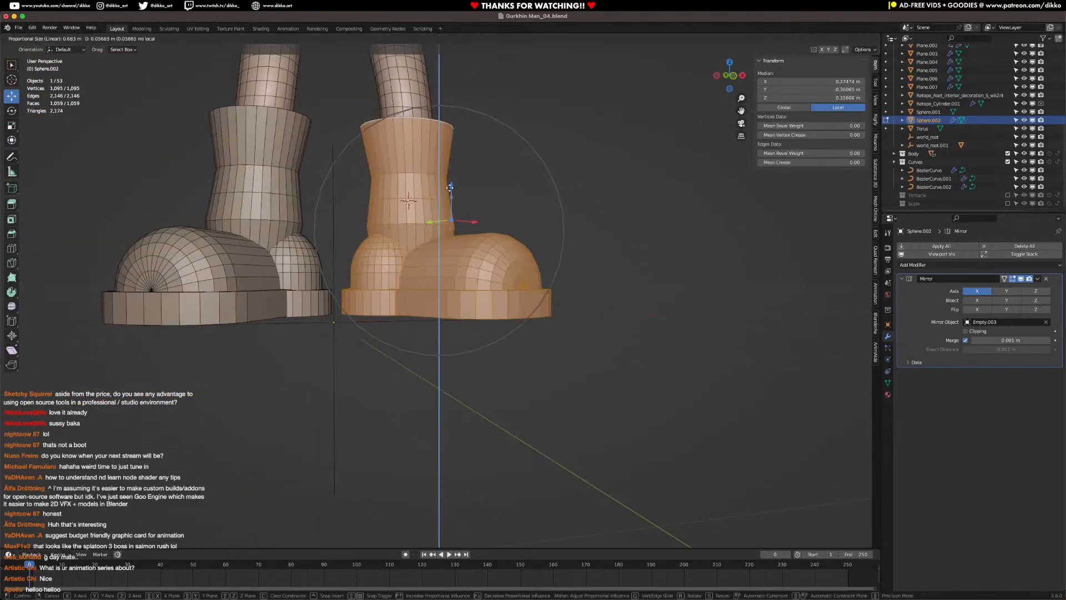
middle_drag(438, 226, 345, 220)
click(418, 188)
Step: Nudge the whole boot slightly along local Y, return to Object Mode and save the file
middle_drag(417, 188, 411, 236)
drag(443, 221, 438, 222)
middle_drag(438, 222, 519, 209)
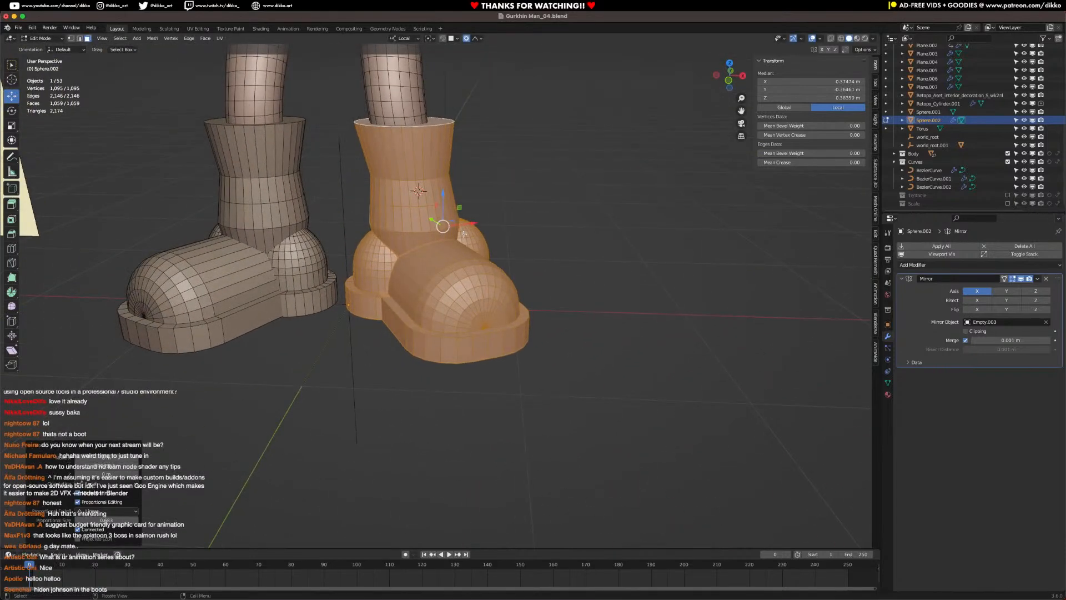
key(Tab)
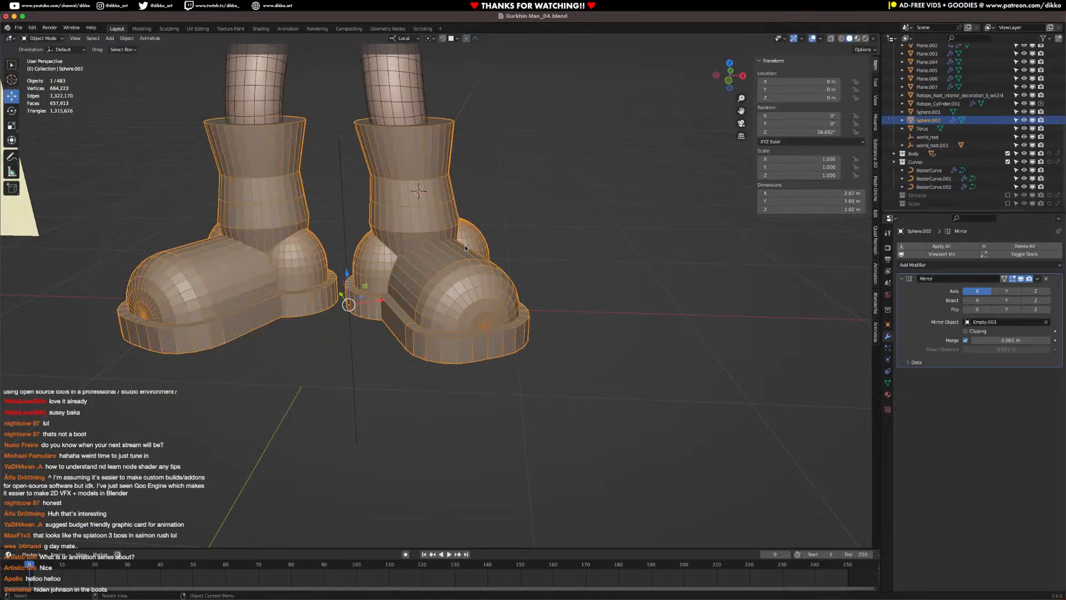
key(ctrl+s)
Step: Add an edge loop across the underside of the front sole, close behind the existing cross edge, to outline a narrow strip
middle_drag(465, 247, 84, 271)
shift+middle_drag(556, 322, 248, 292)
scroll(403, 266, up, 10)
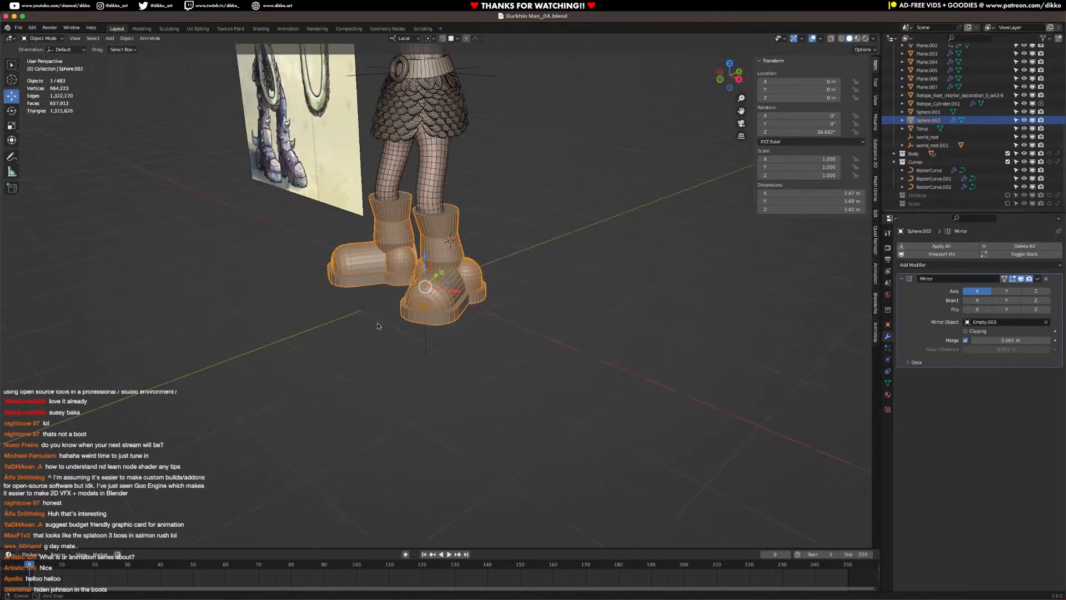
middle_drag(403, 266, 381, 340)
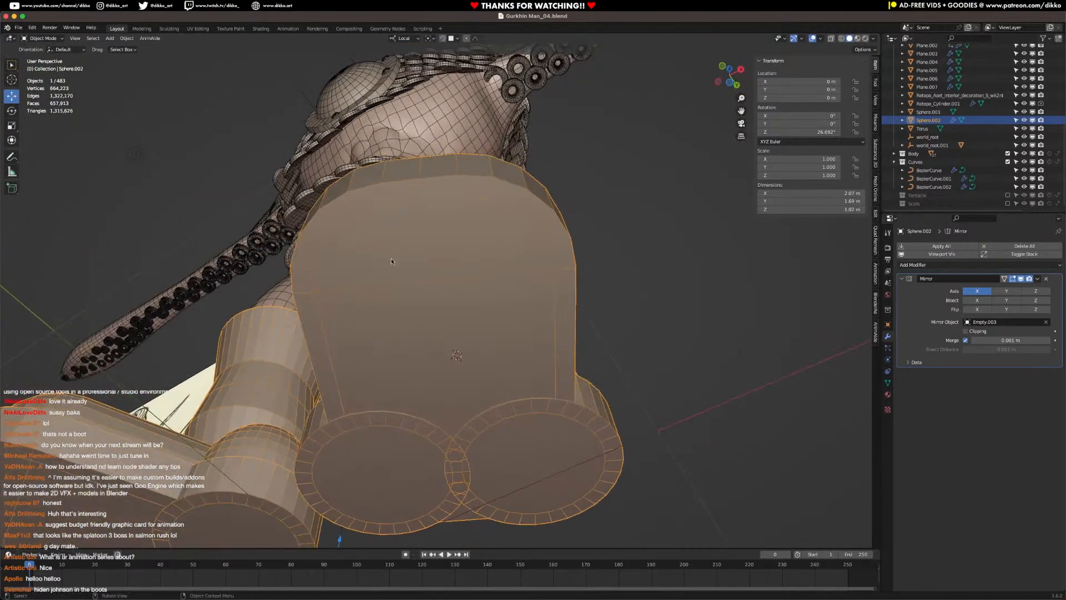
key(Tab)
key(ctrl+r)
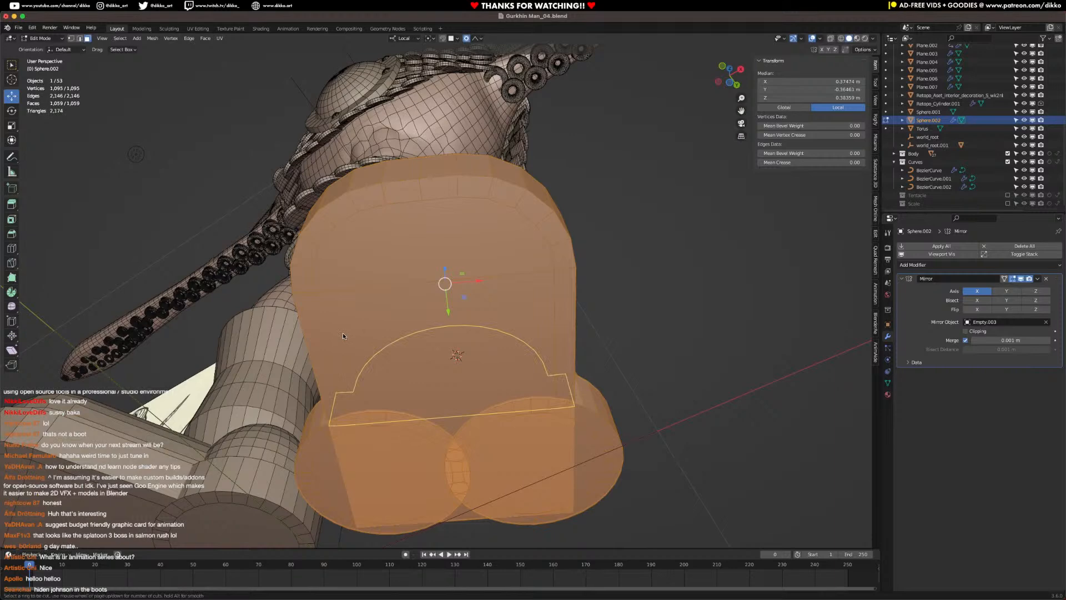
click(338, 327)
click(316, 235)
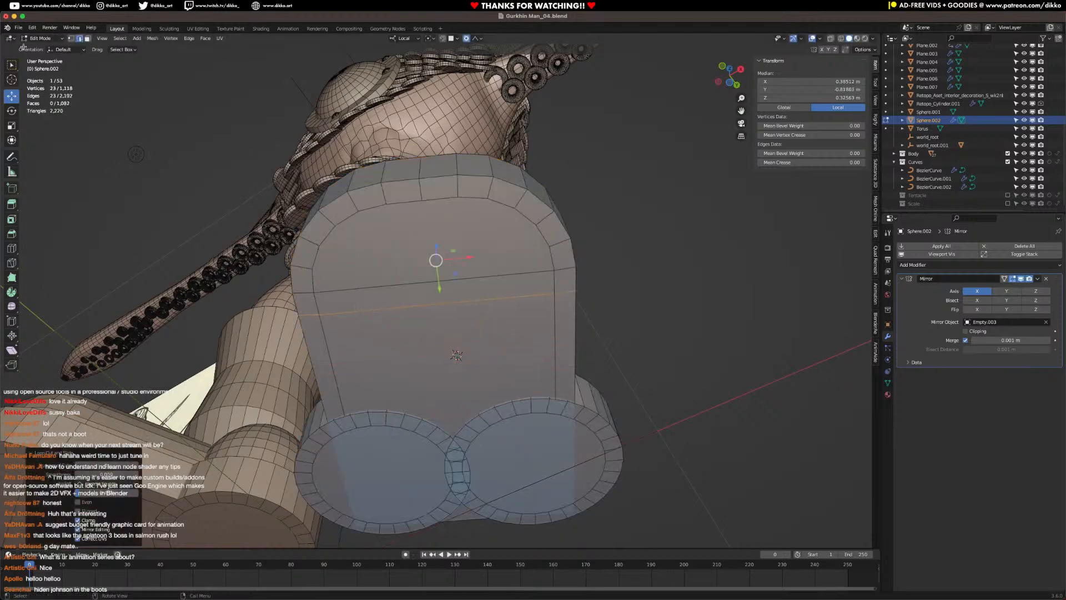
Step: Select the three faces of the narrow strip across the sole's underside and duplicate them in place
click(85, 39)
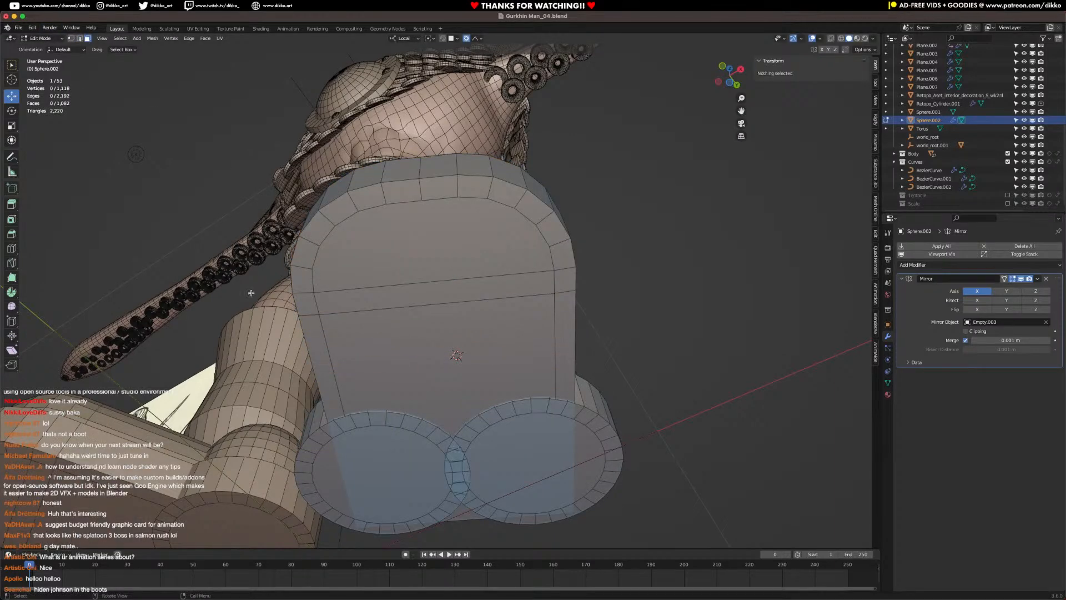
click(317, 303)
shift+click(306, 304)
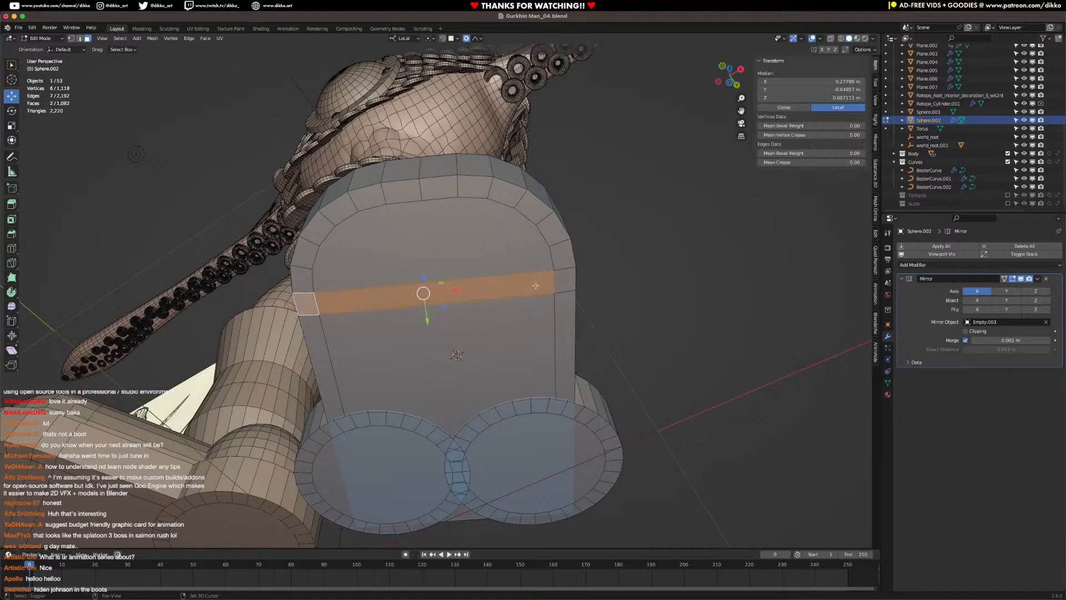
shift+click(567, 279)
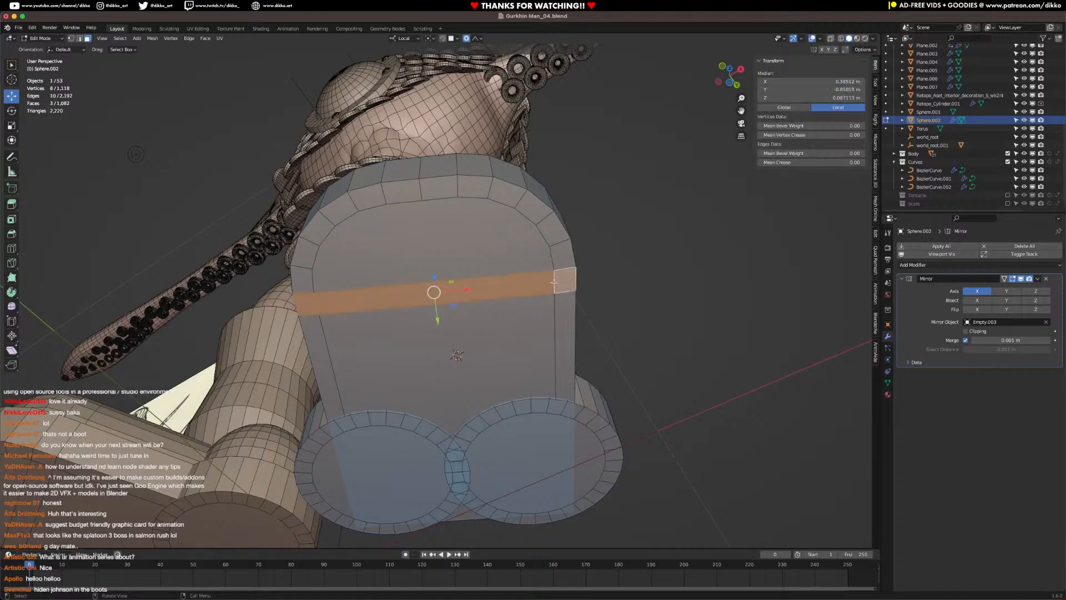
key(shift+d)
right_click(504, 286)
Step: Extrude the duplicated strip about 0.06 m down along local Z to form a tread bar under the sole
middle_drag(503, 287, 502, 330)
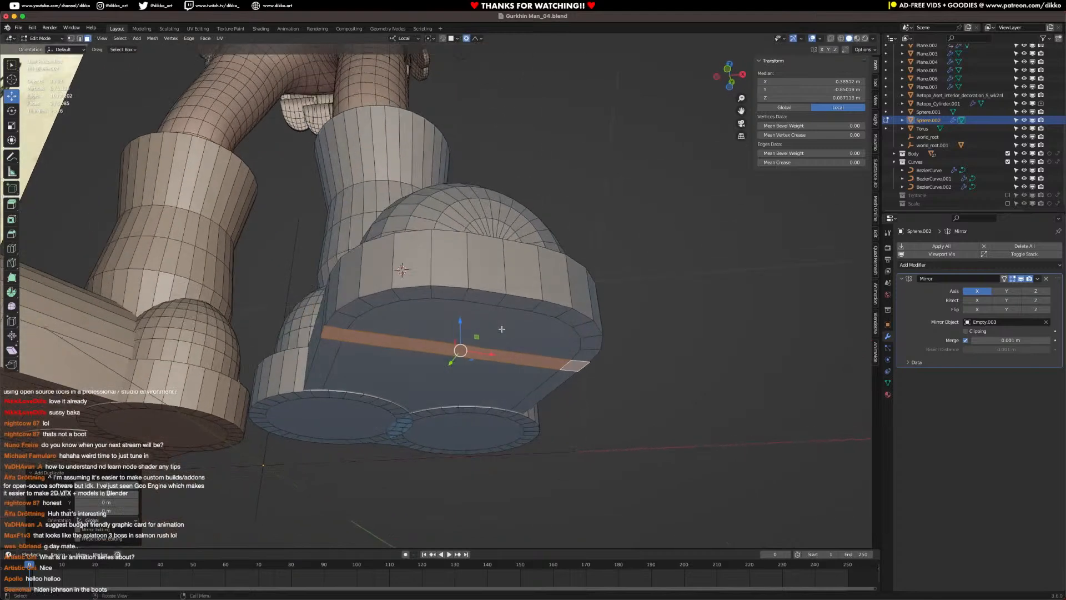
drag(462, 322, 462, 336)
middle_drag(462, 336, 502, 345)
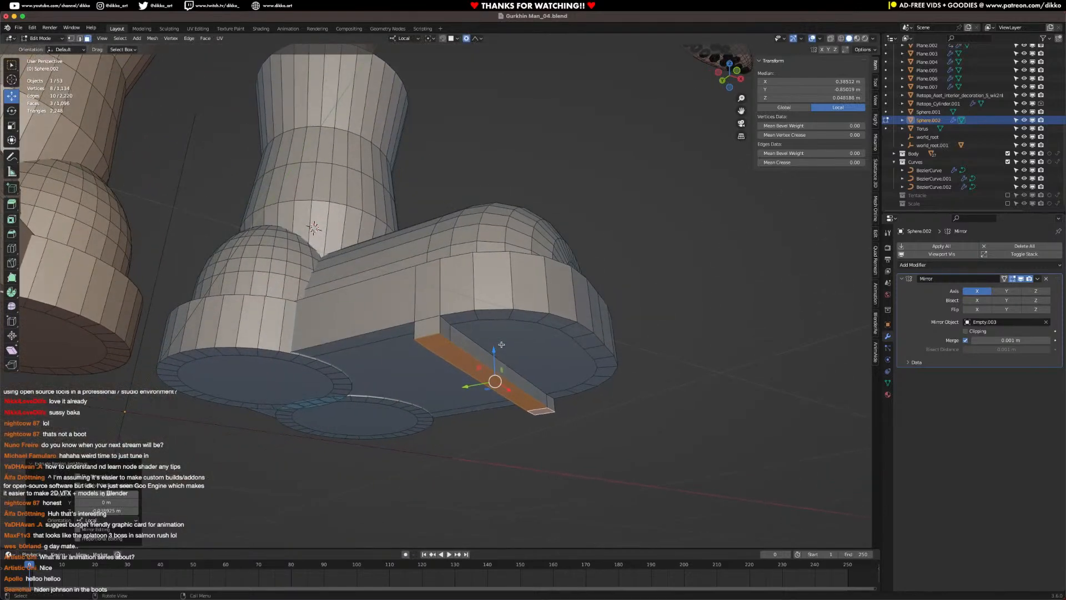
key(KP_1)
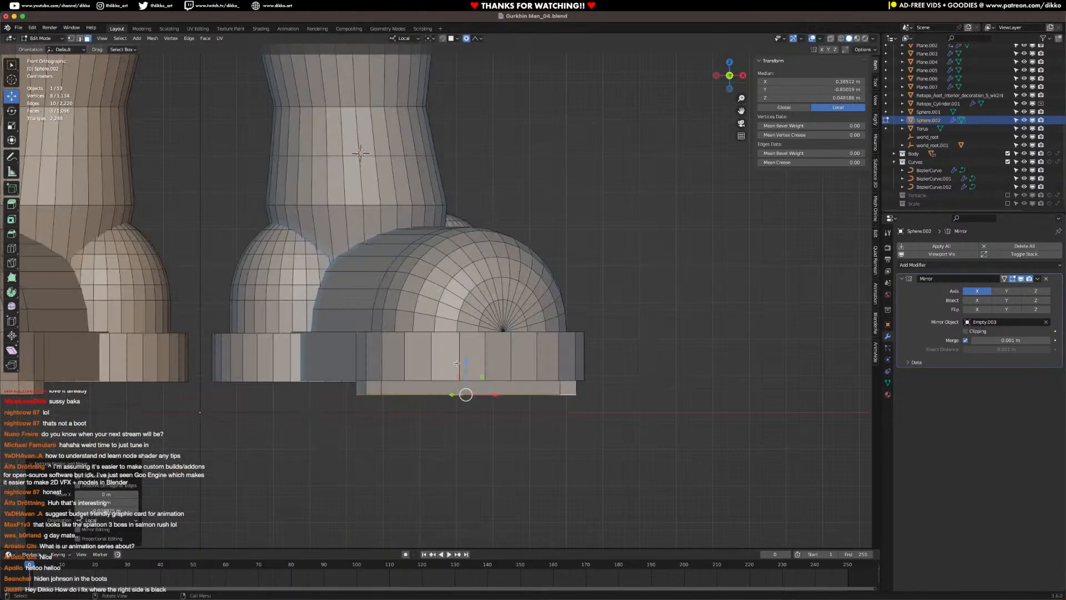
drag(463, 363, 464, 378)
key(ctrl+z)
middle_drag(464, 378, 319, 224)
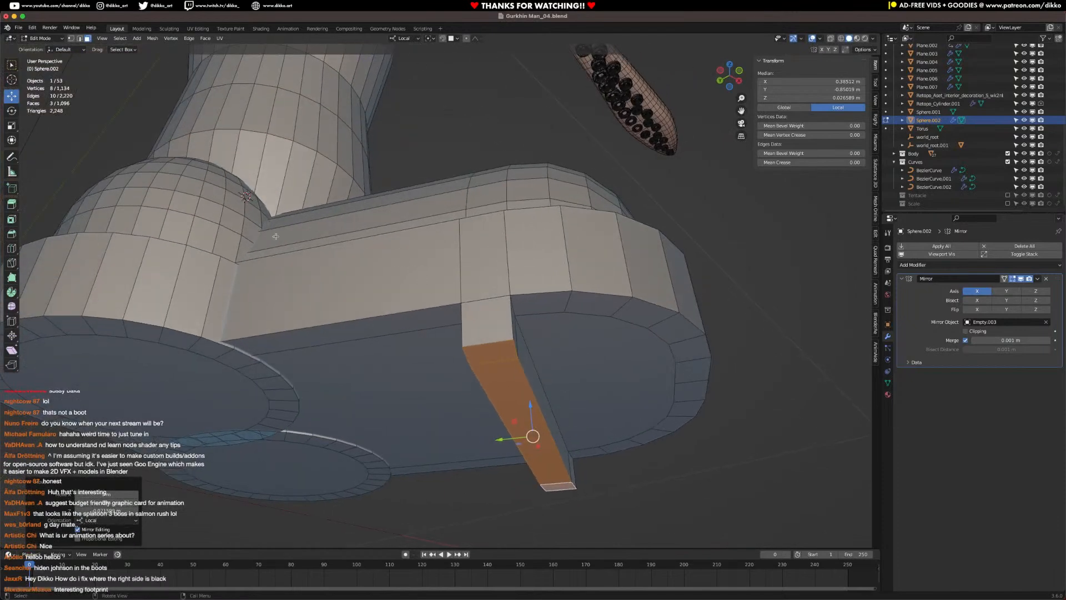
Step: In vertex mode, merge the first two vertex pairs along the tread bar's near lower end at their centres
click(71, 38)
click(460, 345)
shift+click(511, 342)
key(m)
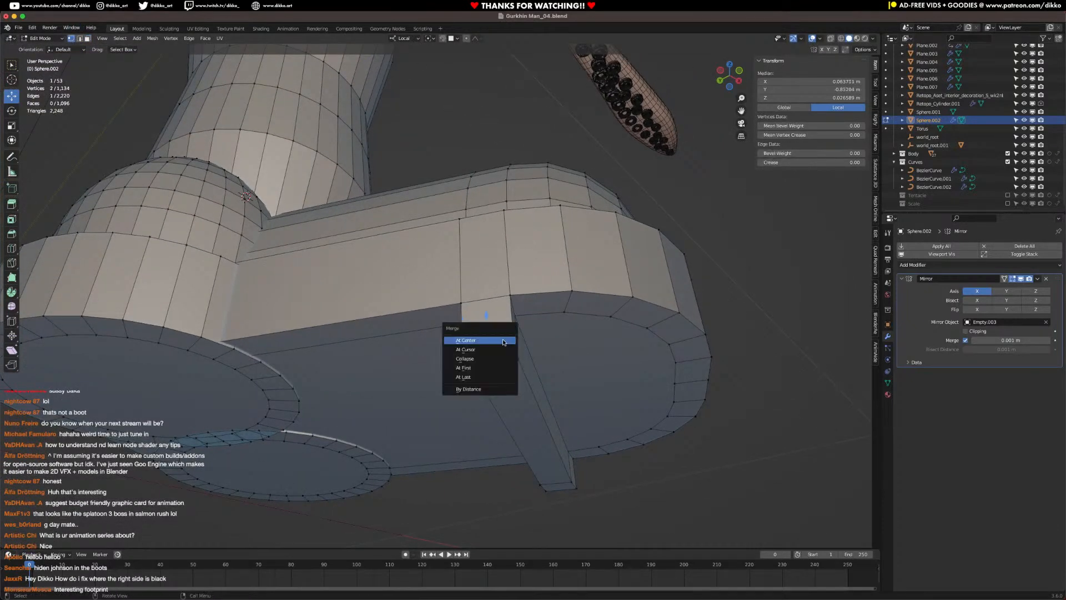
click(504, 342)
click(468, 365)
shift+click(518, 361)
key(m)
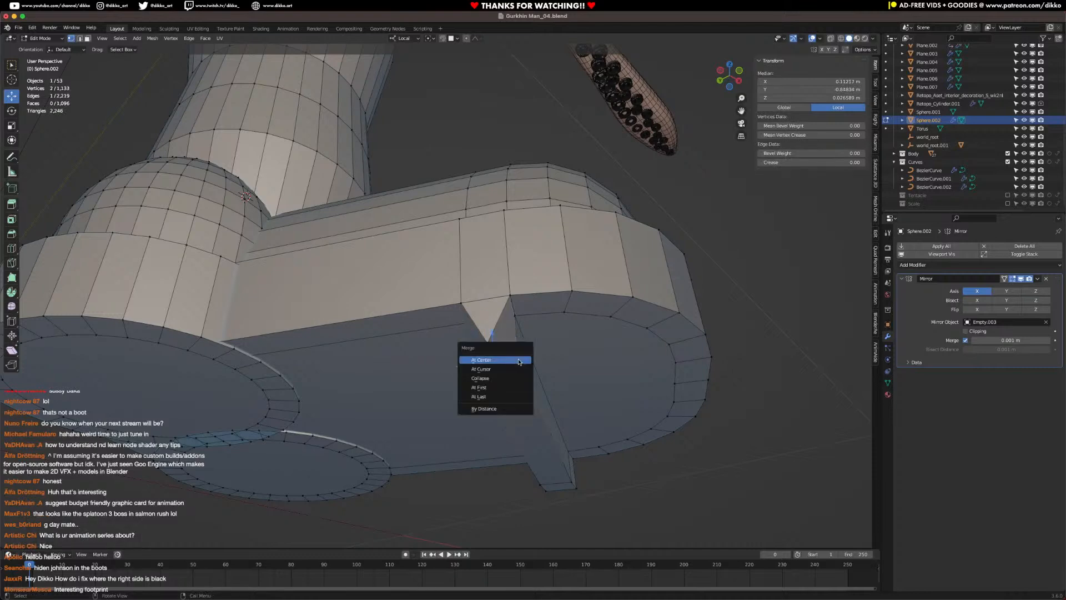
click(519, 360)
Step: Merge the two vertex pairs at the bar's far lower end at their centres, completing a pointed V-shaped ridge
click(538, 492)
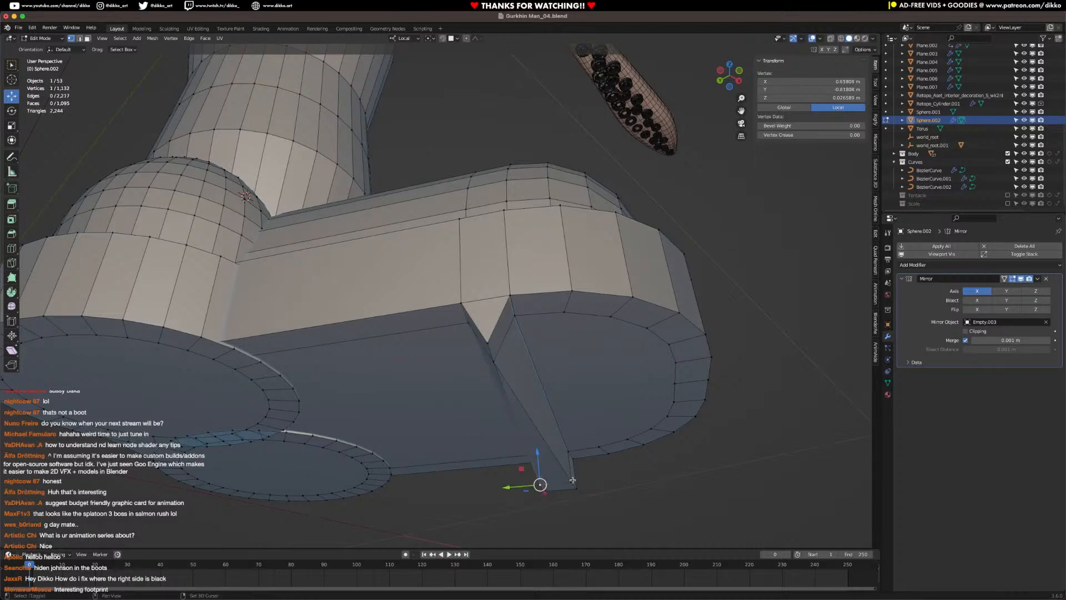
shift+click(572, 481)
key(m)
click(555, 483)
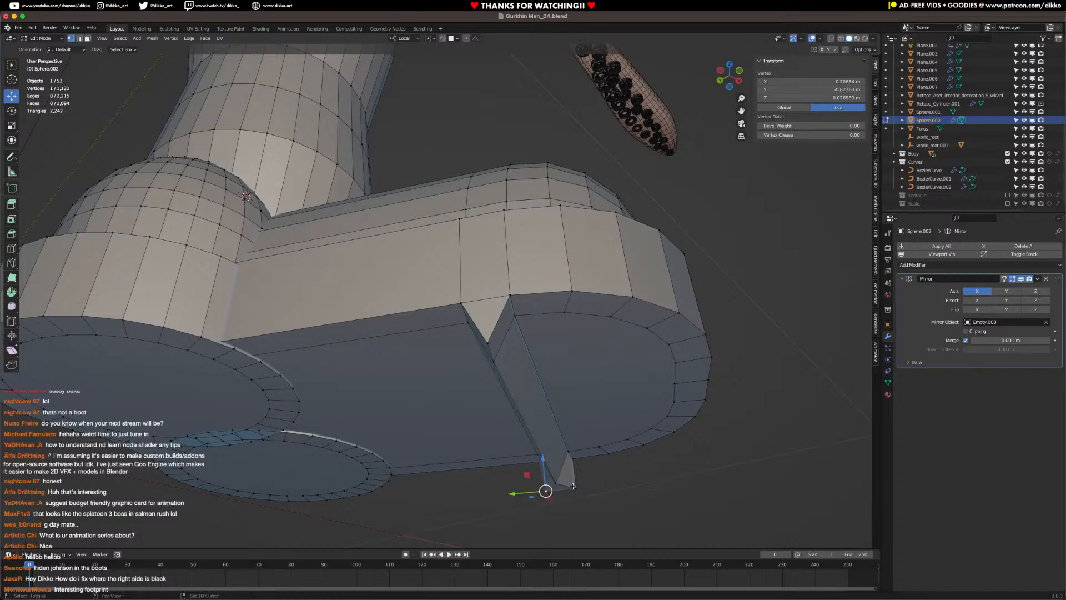
shift+click(572, 487)
key(m)
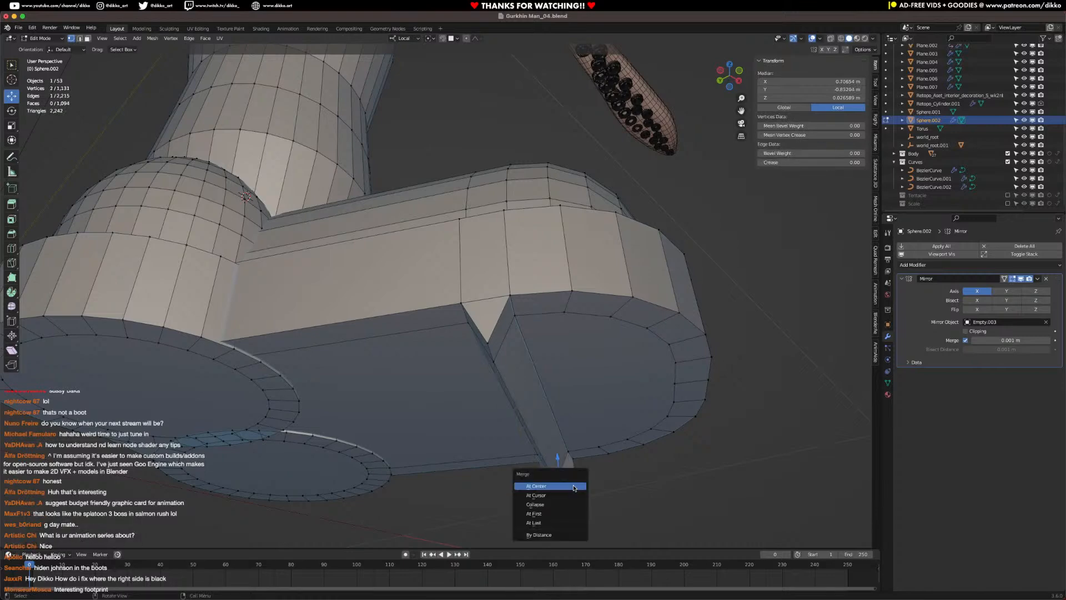
click(570, 489)
middle_drag(562, 488, 481, 329)
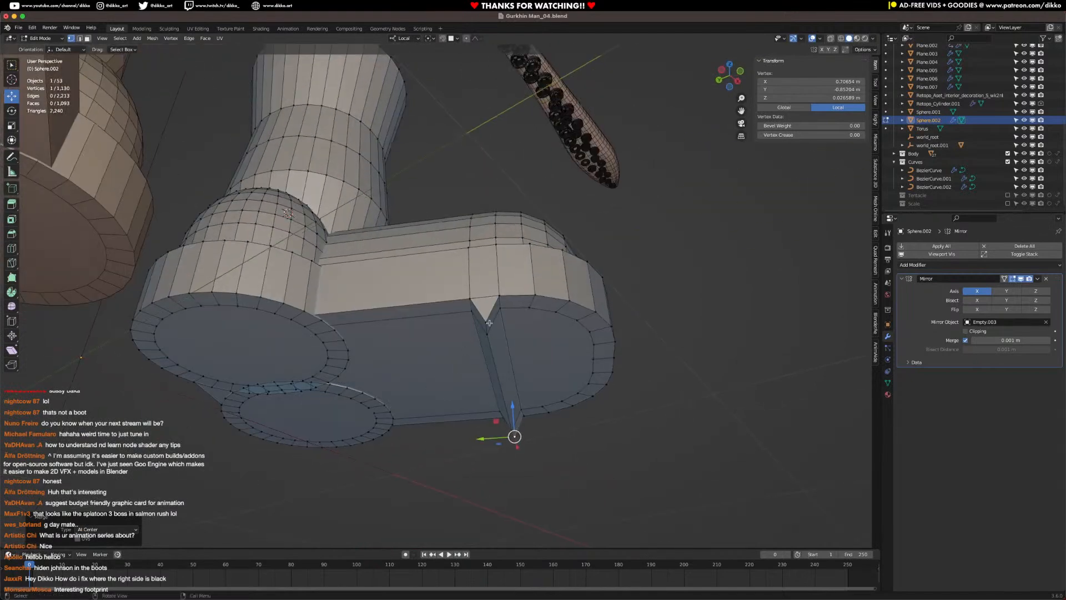
Step: Select the whole V-shaped ridge and duplicate it twice towards the heel along local Y, about 0.07 m apart
key(l)
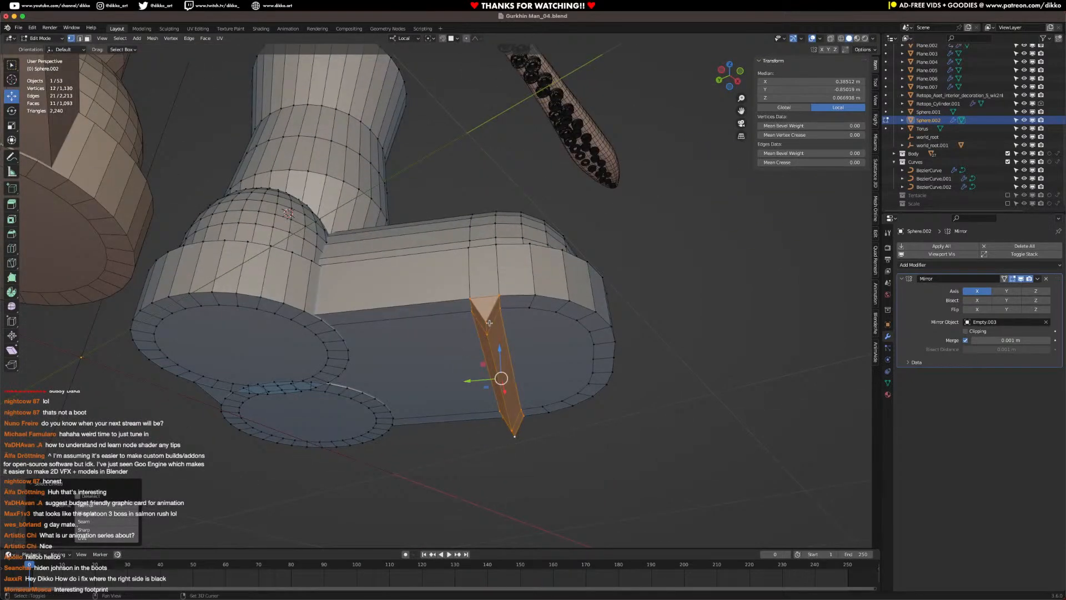
key(shift+d)
click(464, 337)
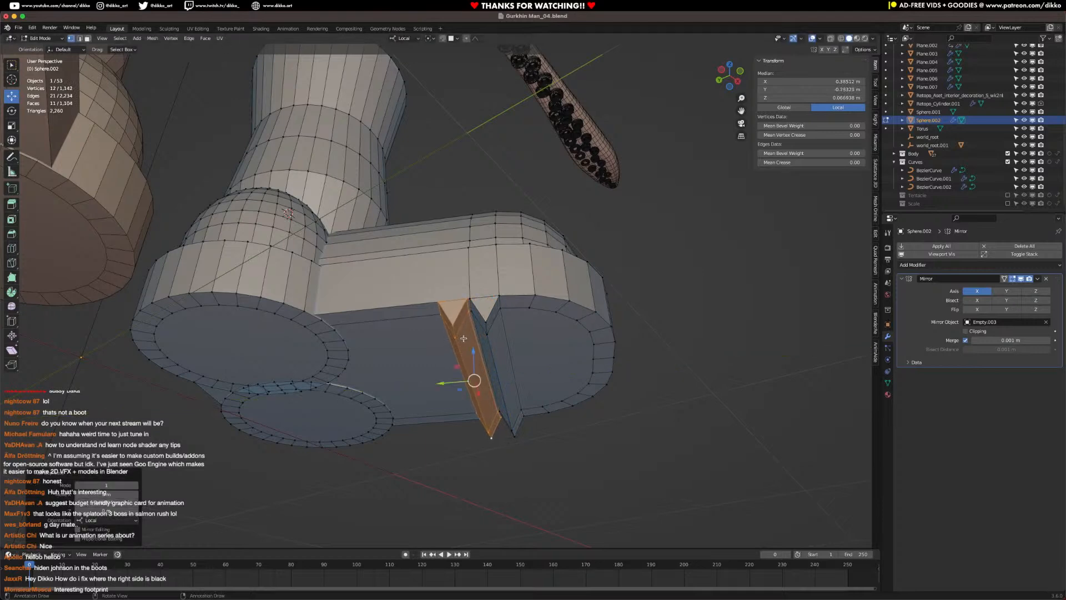
key(shift+d)
key(y)
click(438, 343)
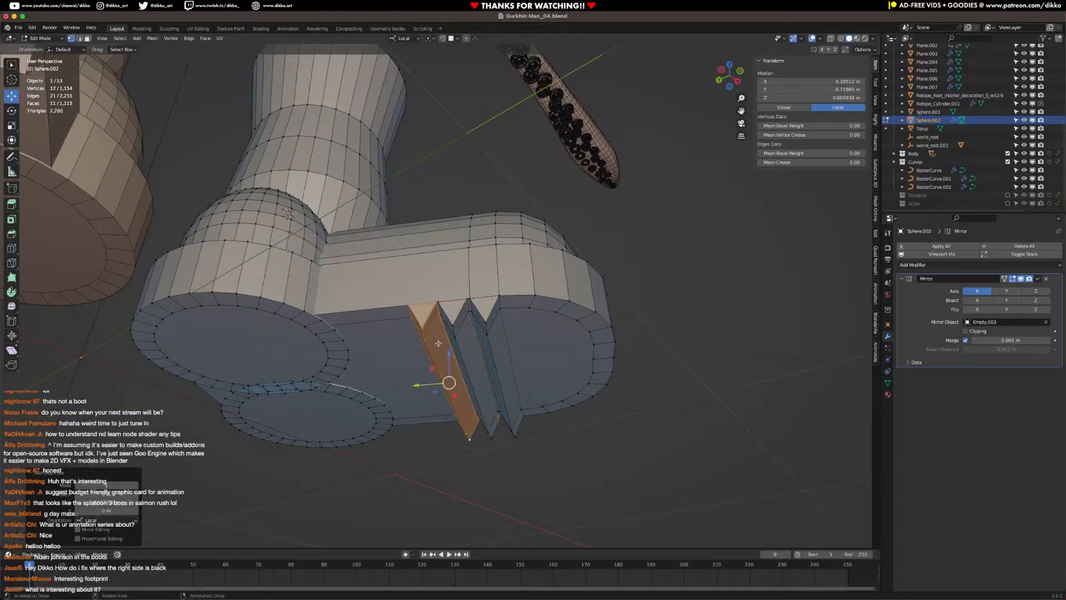
Step: Add two more ridge copies behind the first three along local Y, keeping the spacing of about 0.07 m
key(shift+d)
key(y)
click(415, 349)
key(shift+d)
key(y)
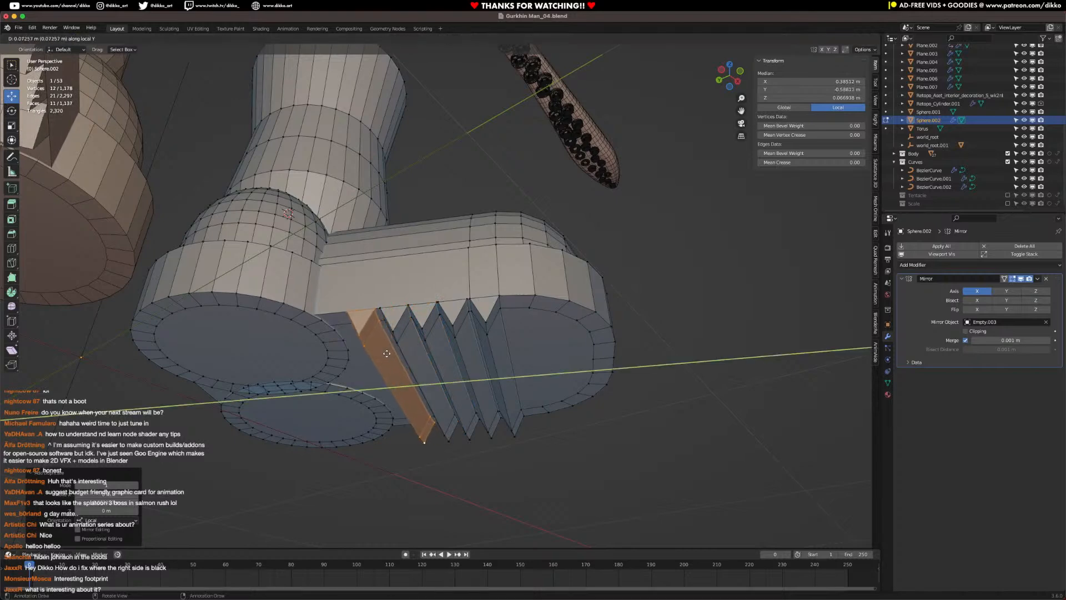
click(391, 353)
middle_drag(391, 353, 441, 328)
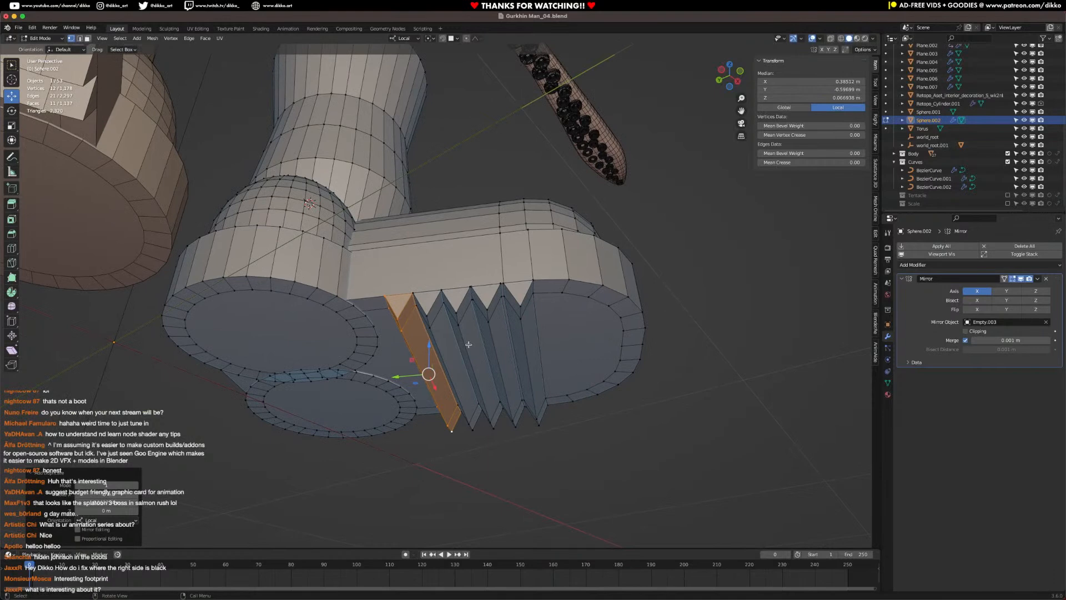
Step: Duplicate the rearmost ridge twice more towards the heel along local Y, roughly 0.05 to 0.06 m apart
key(shift+d)
key(y)
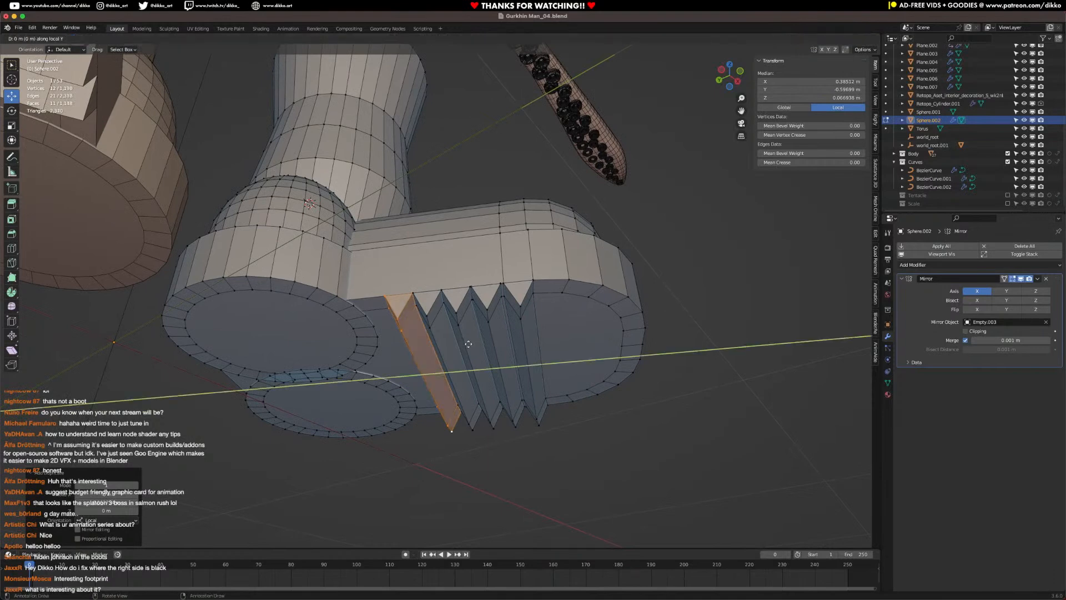
click(445, 353)
middle_drag(444, 352, 493, 334)
key(shift+d)
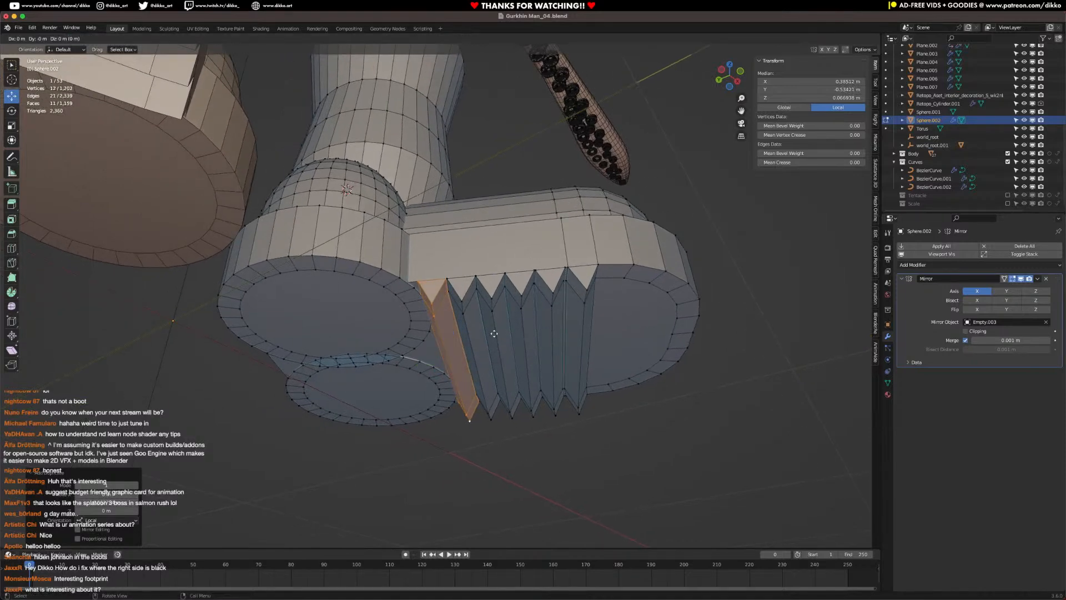
key(y)
click(452, 342)
Step: Duplicate the ridge along local Y to just ahead of the front ridge and scale it to about 0.96 along local X
middle_drag(452, 342, 439, 309)
drag(408, 341, 411, 340)
scroll(382, 343, down, 3)
middle_drag(355, 344, 444, 319)
key(shift+d)
key(y)
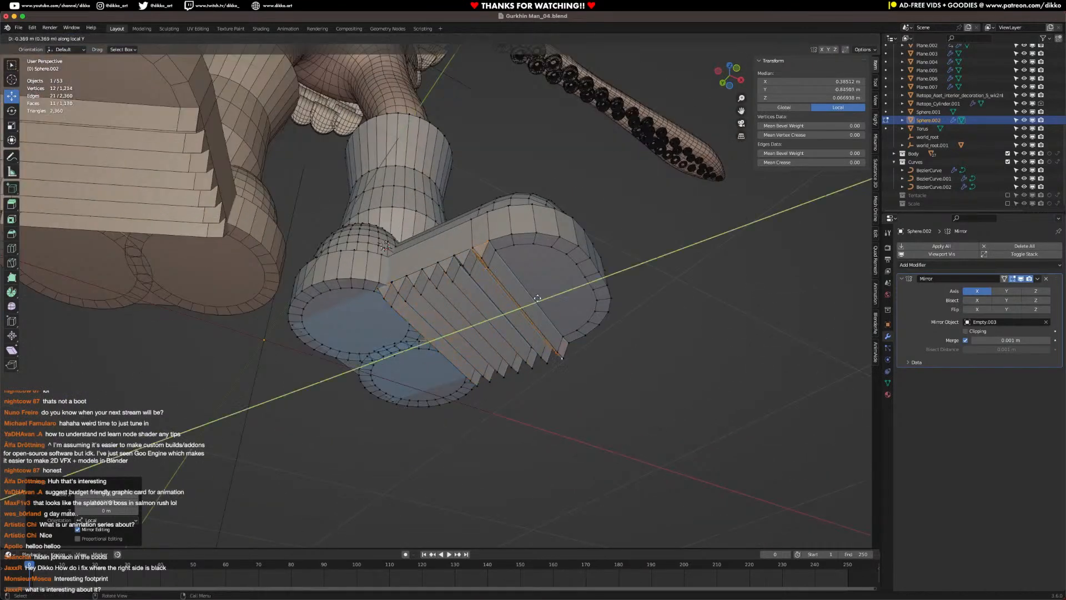
click(556, 295)
middle_drag(557, 294, 589, 303)
key(s)
key(x)
key(x)
click(547, 284)
middle_drag(539, 279, 506, 307)
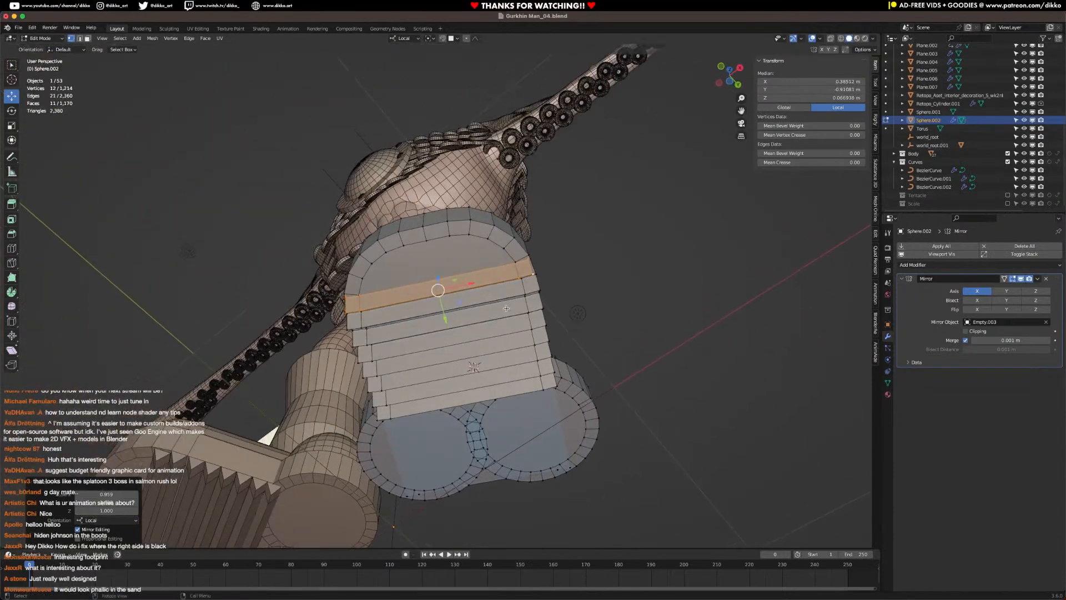
scroll(506, 307, up, 1)
Step: Duplicate the front ridge about 0.04 m towards the toe and narrow the copy to about 0.92 along local X
key(e)
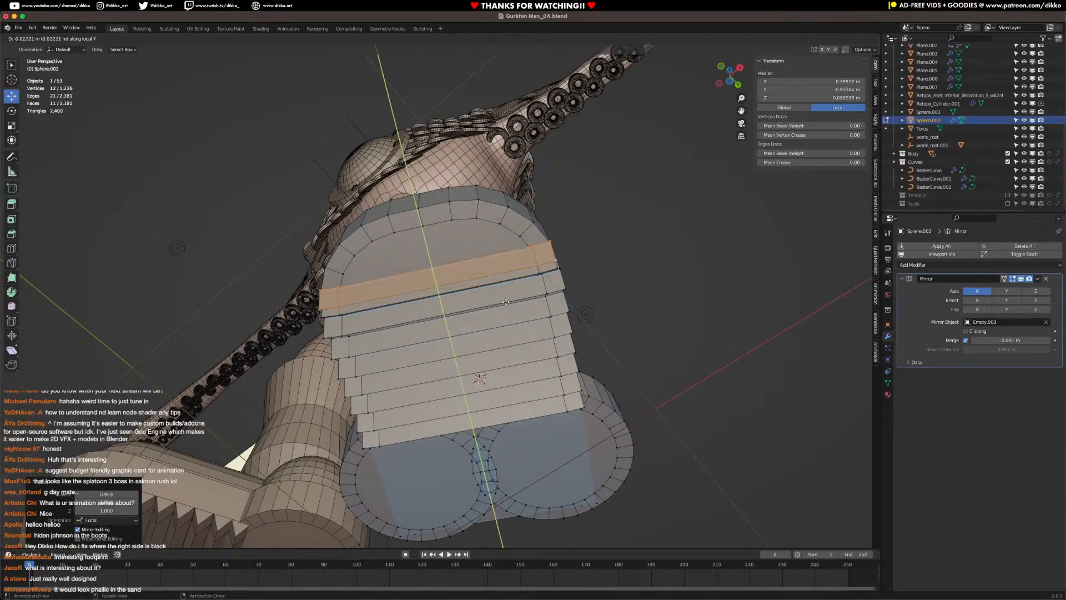
click(505, 296)
key(s)
key(x)
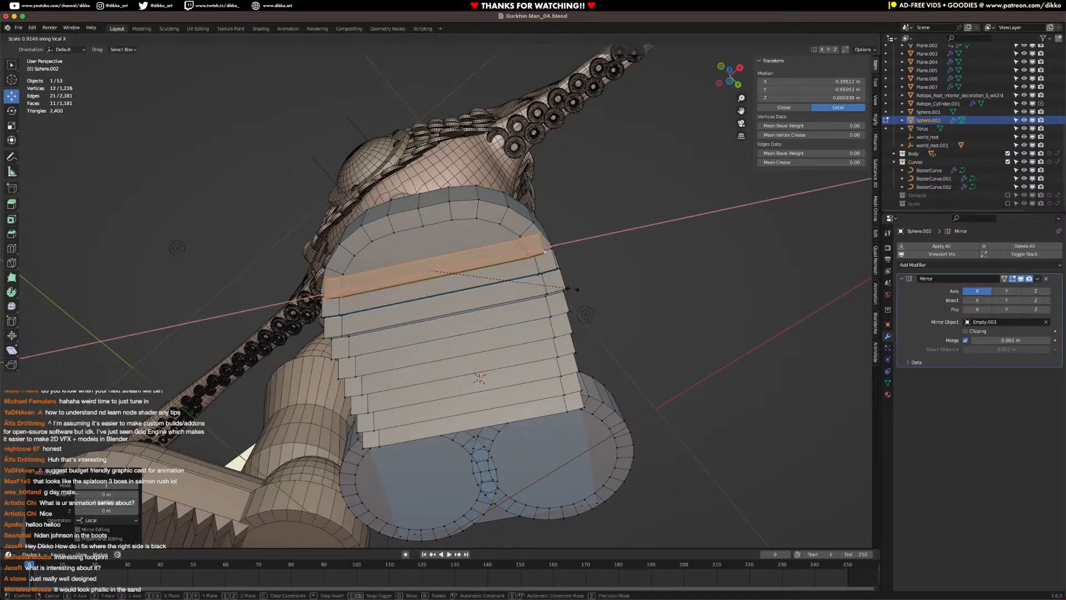
click(574, 288)
Step: Add another ridge about 0.05 m closer to the toe along local Y and narrow it along local X
key(e)
key(y)
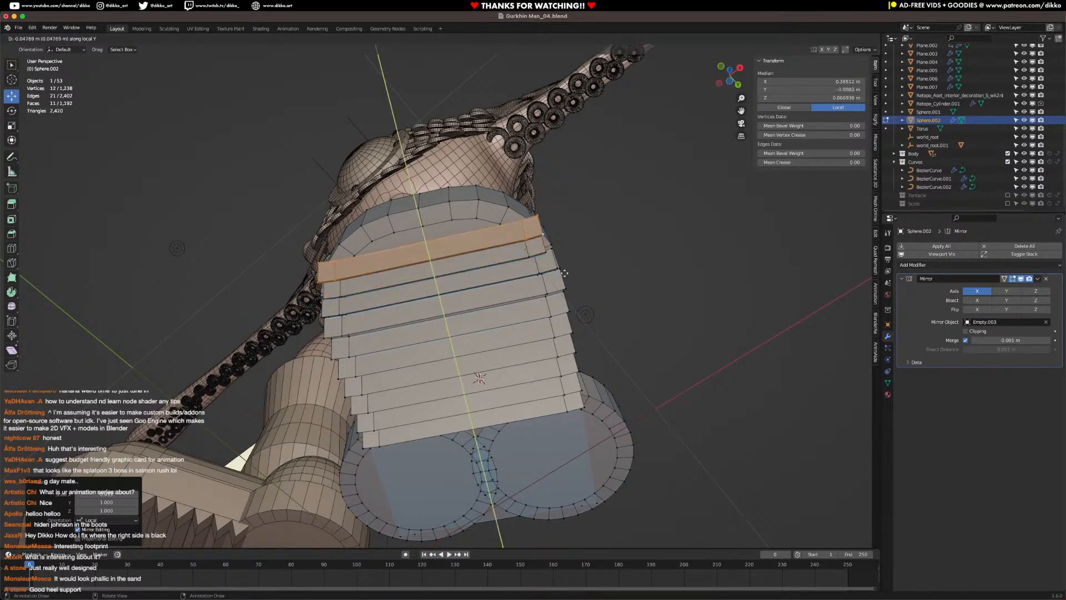
click(566, 273)
key(s)
key(x)
key(x)
click(568, 278)
Step: Duplicate the foremost ridge about 0.054 m towards the toe tip and scale it to about 0.79 along local X
key(e)
key(x)
key(x)
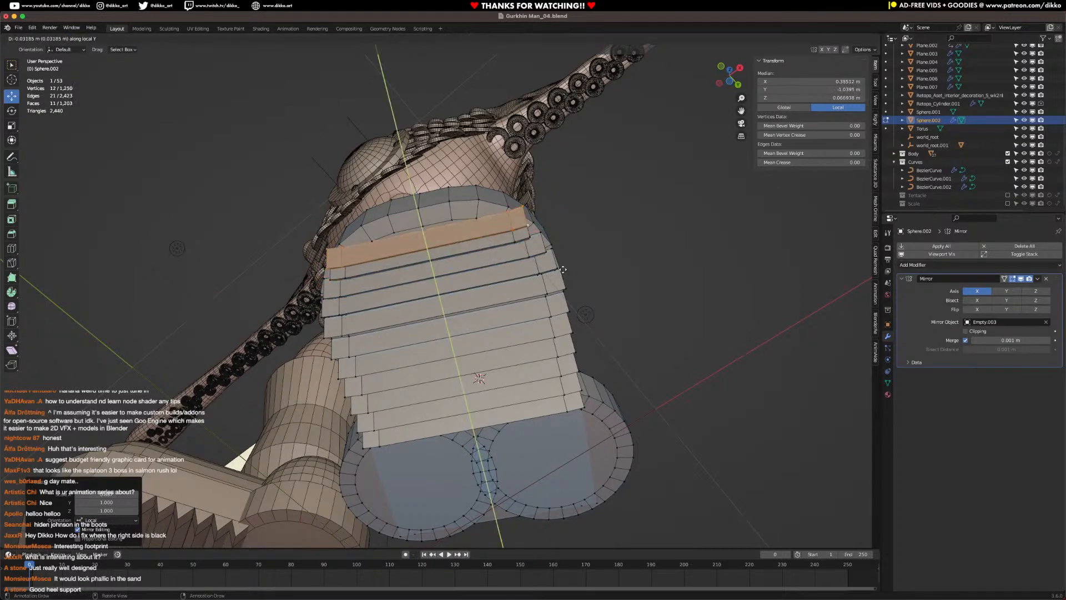
click(561, 261)
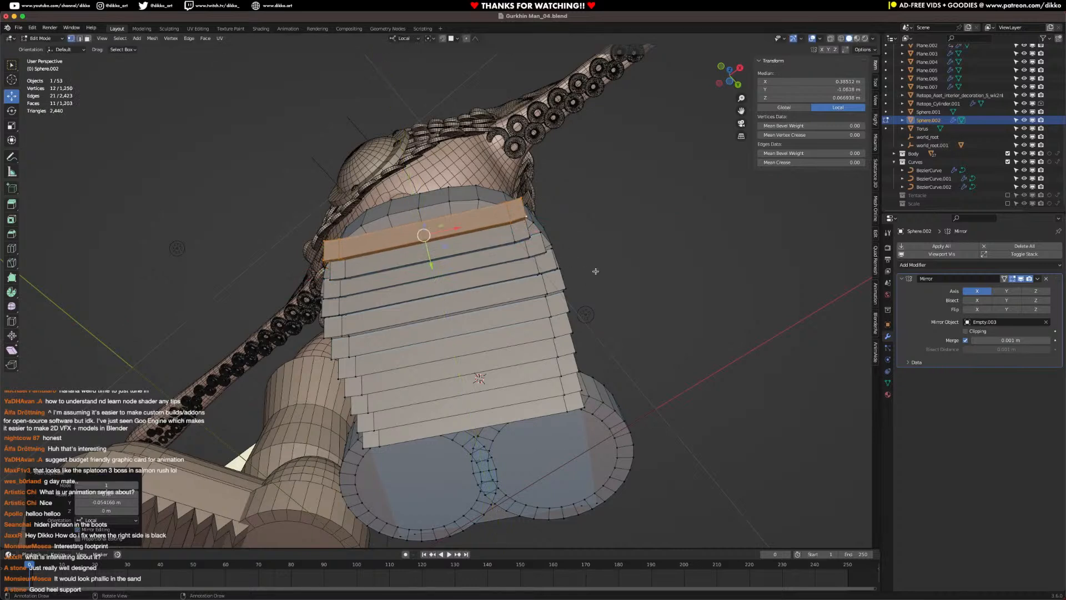
key(s)
key(x)
key(x)
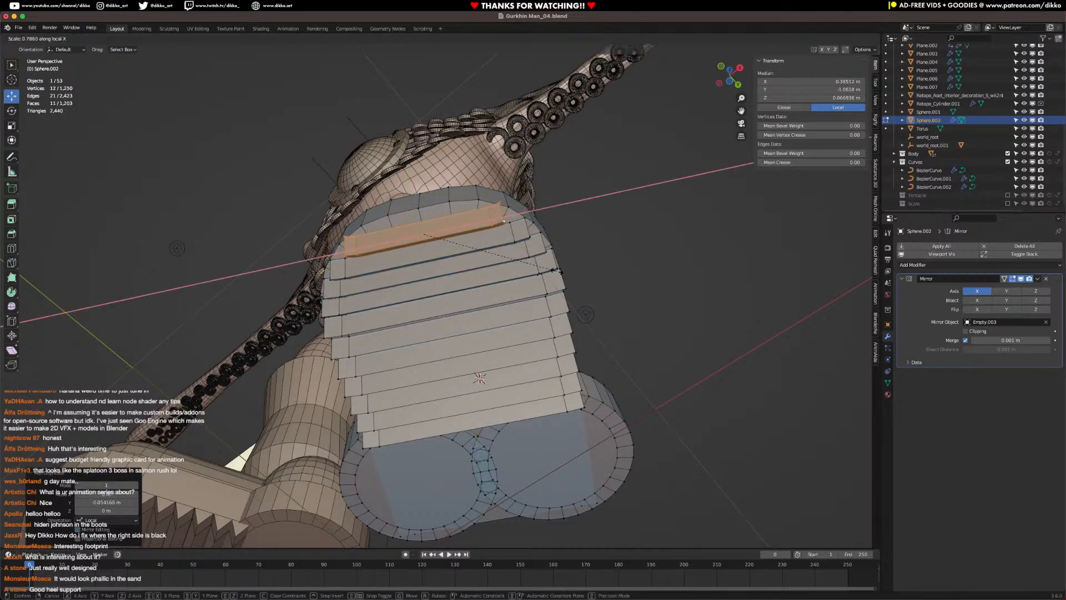
click(555, 272)
Step: Select the rearmost ridge, duplicate it about 0.058 m towards the heel along local Y and widen it to about 1.19 along local X
middle_drag(555, 273, 498, 246)
click(469, 202)
key(l)
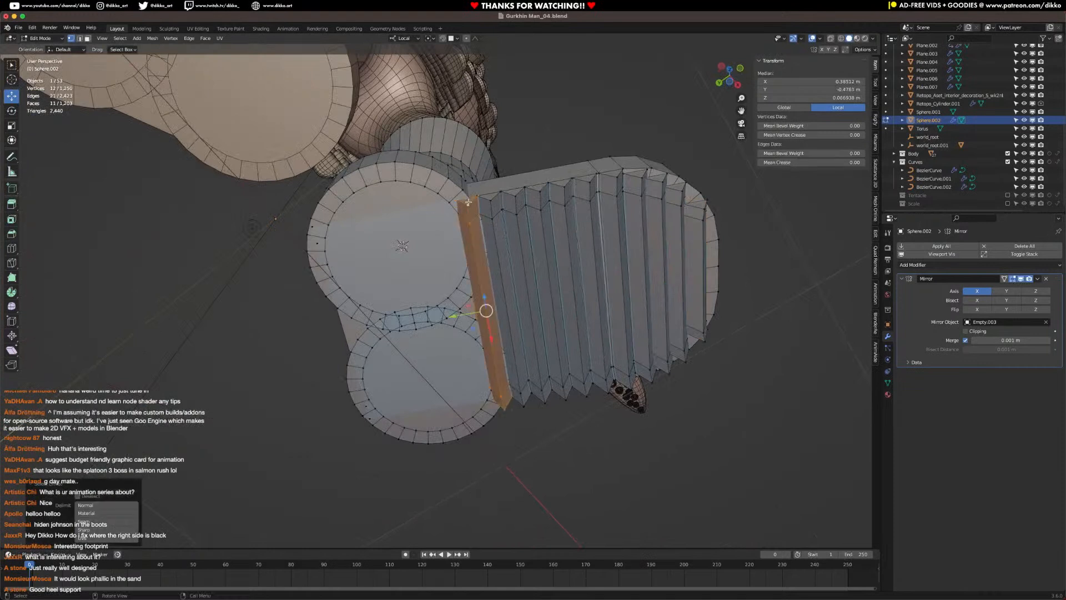
key(g)
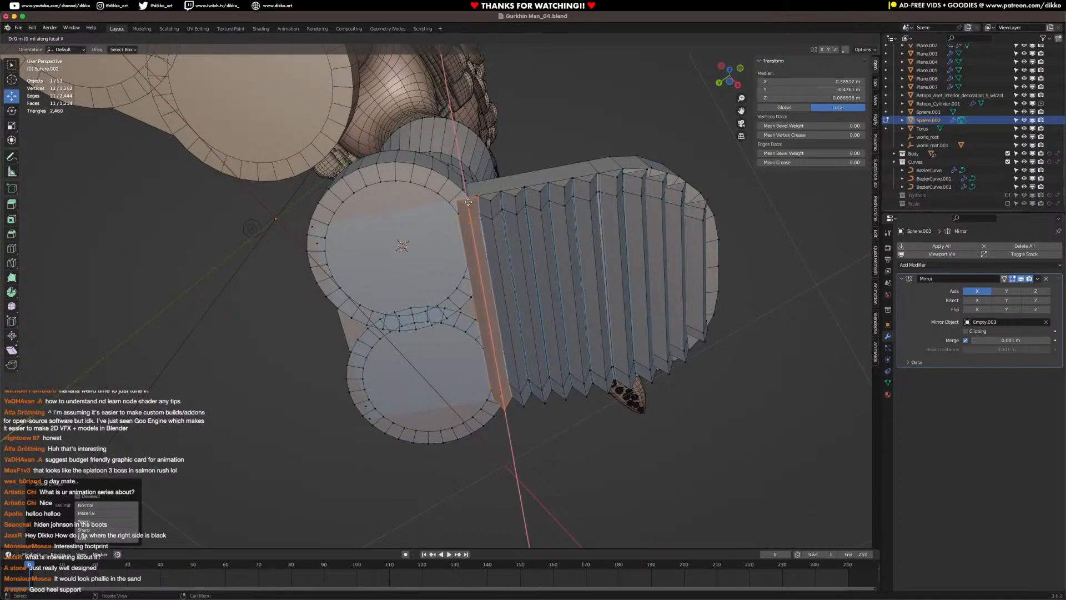
key(y)
key(y)
click(449, 213)
key(s)
key(x)
key(x)
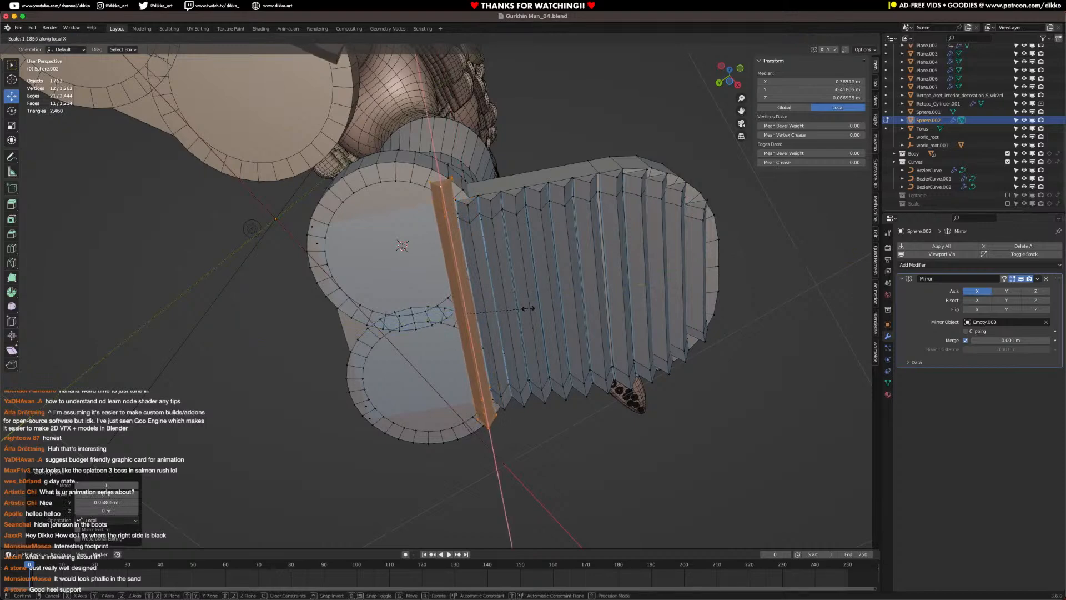
click(528, 308)
Step: Duplicate the widened ridge about 0.057 m further onto the heel along local Y and adjust its width along local X
shift+middle_drag(519, 305, 553, 269)
key(shift+d)
key(x)
key(x)
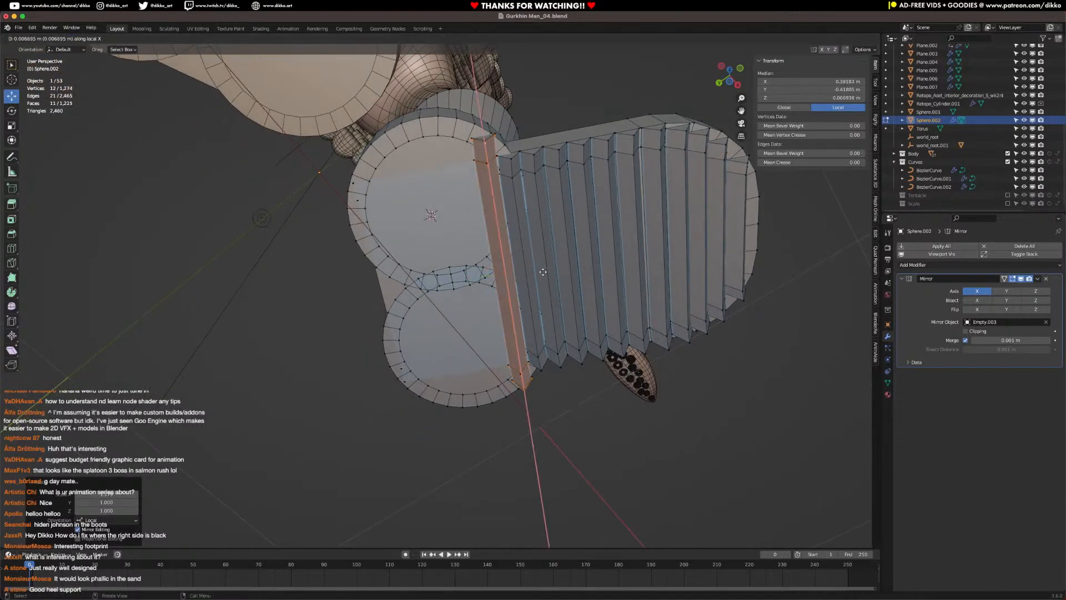
key(y)
key(y)
click(569, 323)
key(s)
key(x)
key(x)
click(575, 332)
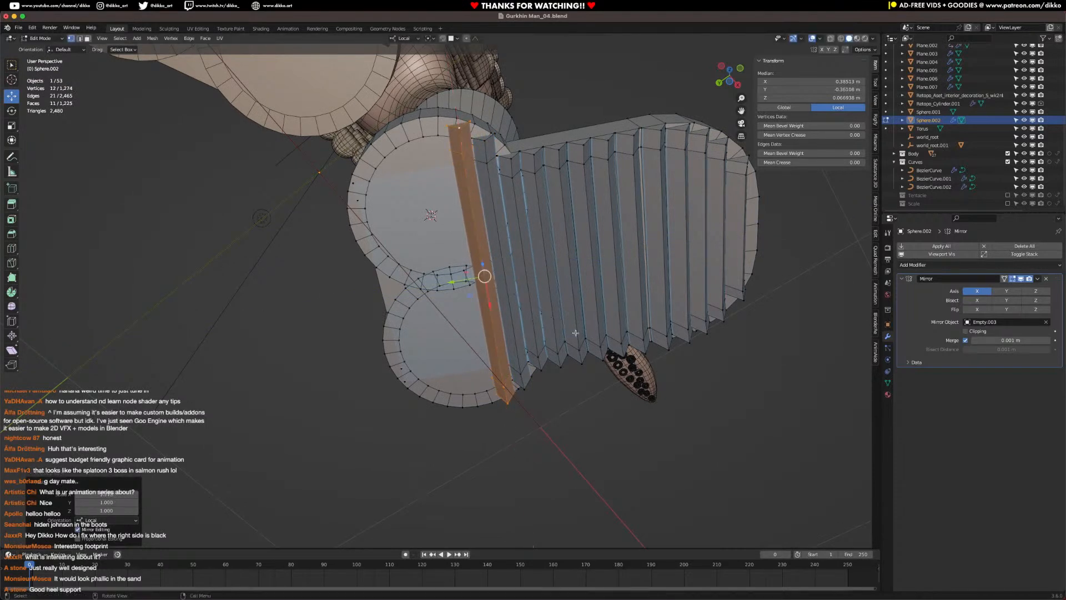
Step: Add another heel ridge 0.058 m further back along local Y and widen it along local X to span both heel lobes
key(shift+d)
key(y)
key(y)
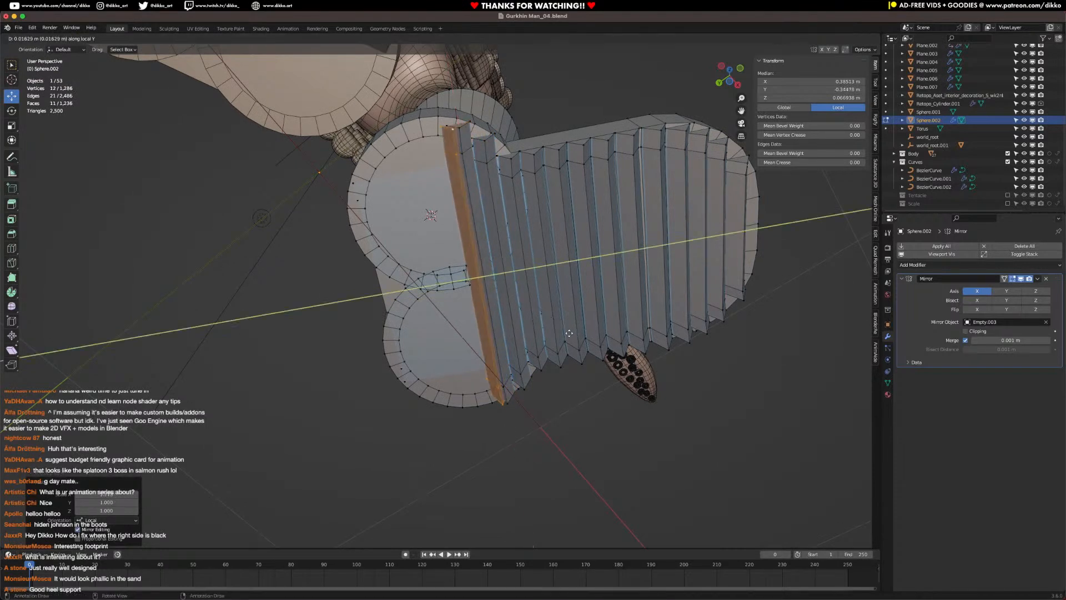
click(577, 371)
key(s)
key(z)
key(z)
key(x)
key(x)
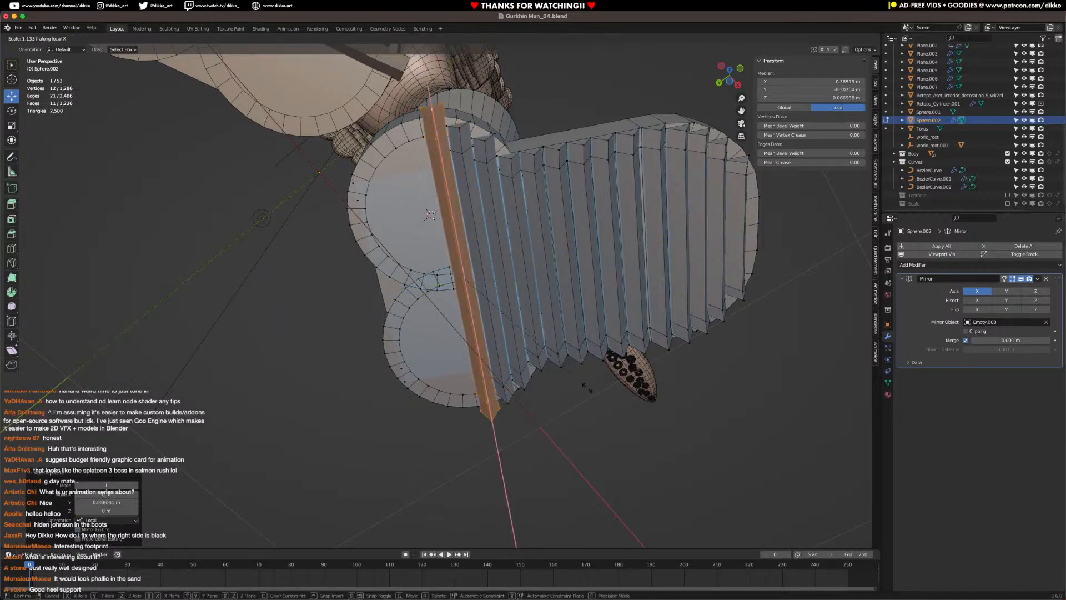
click(581, 380)
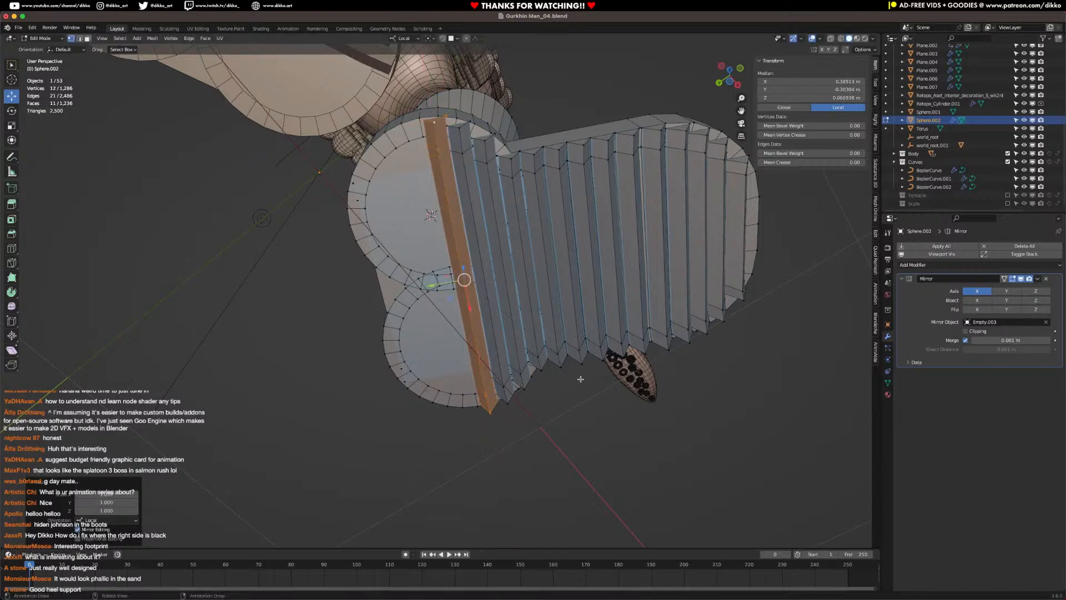
Step: Duplicate the last heel ridge about 0.053 m further back along local Y and fit its width along local X
key(shift+d)
key(y)
key(y)
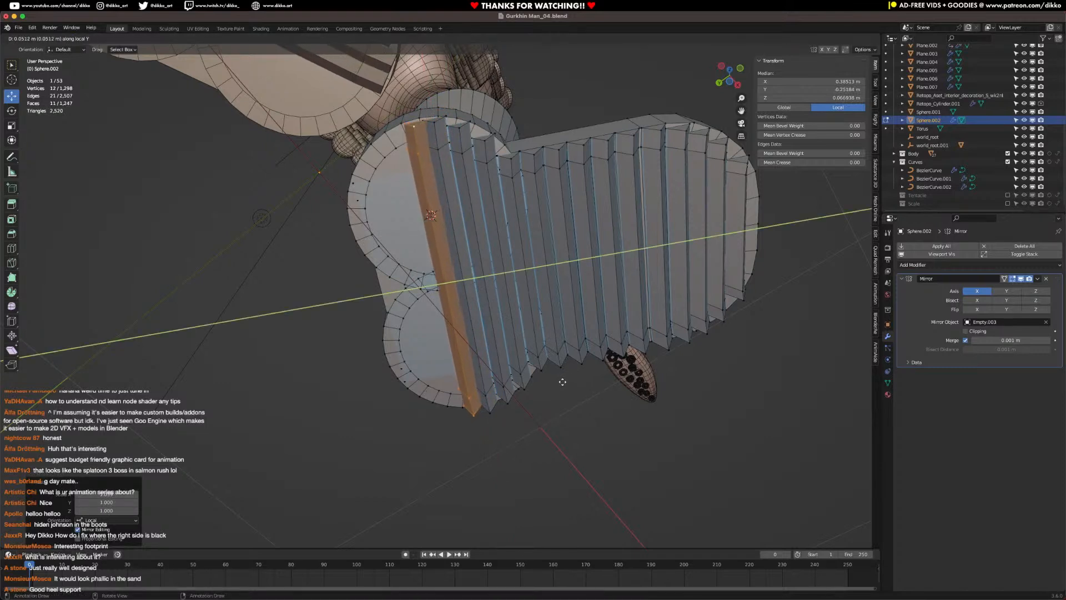
click(560, 384)
key(s)
key(x)
key(x)
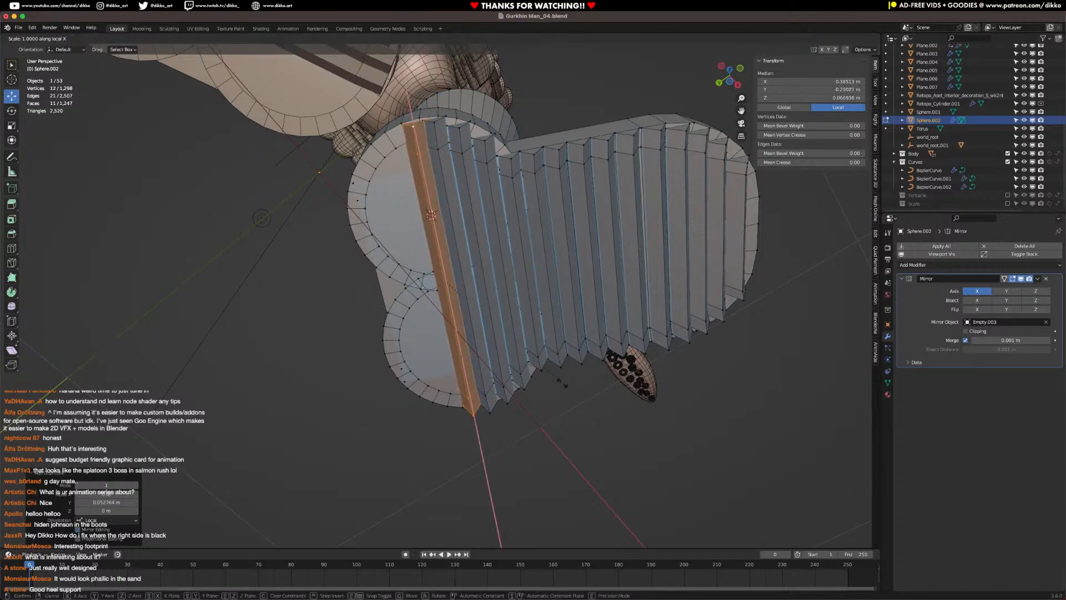
click(562, 384)
Step: Duplicate the rearmost heel ridge about 0.054 m back along local Y and narrow it to about 0.96 along local X
key(shift+d)
key(y)
key(y)
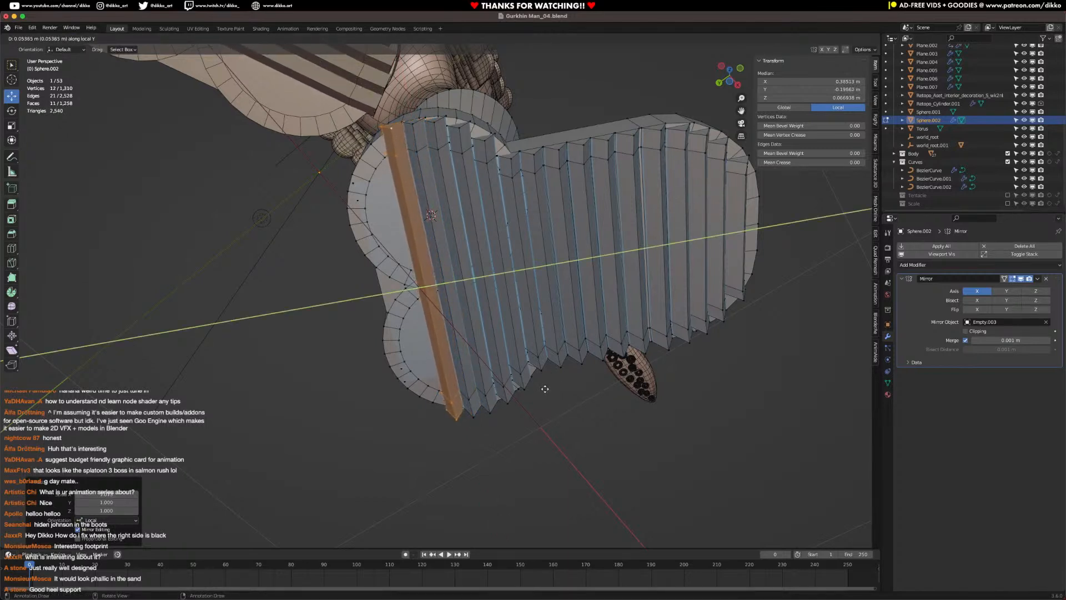
click(542, 390)
key(s)
key(x)
key(x)
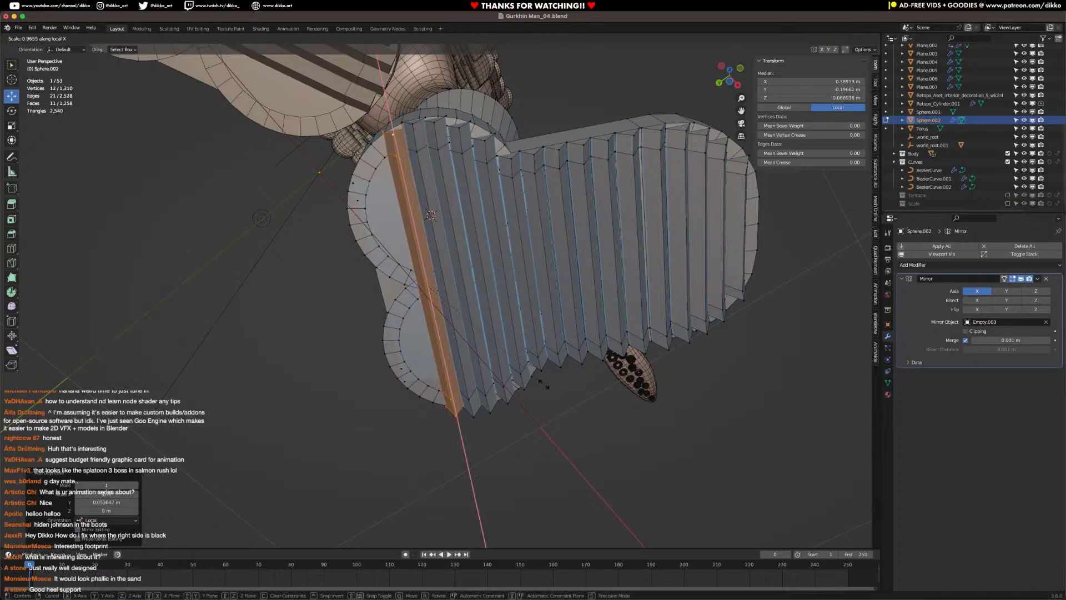
click(544, 384)
Step: Inspect the ridged soles of both boots in Object Mode, return to Edit Mode and clear the selection
middle_drag(542, 382, 488, 354)
key(Tab)
scroll(474, 445, down, 5)
scroll(487, 354, up, 5)
middle_drag(441, 125, 415, 136)
key(Tab)
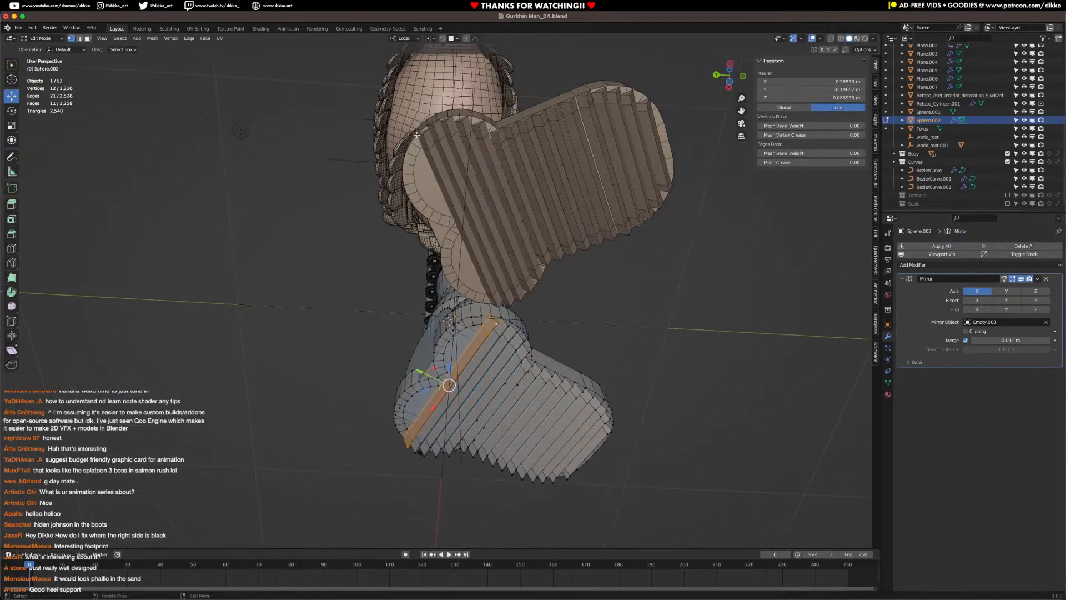
key(alt+a)
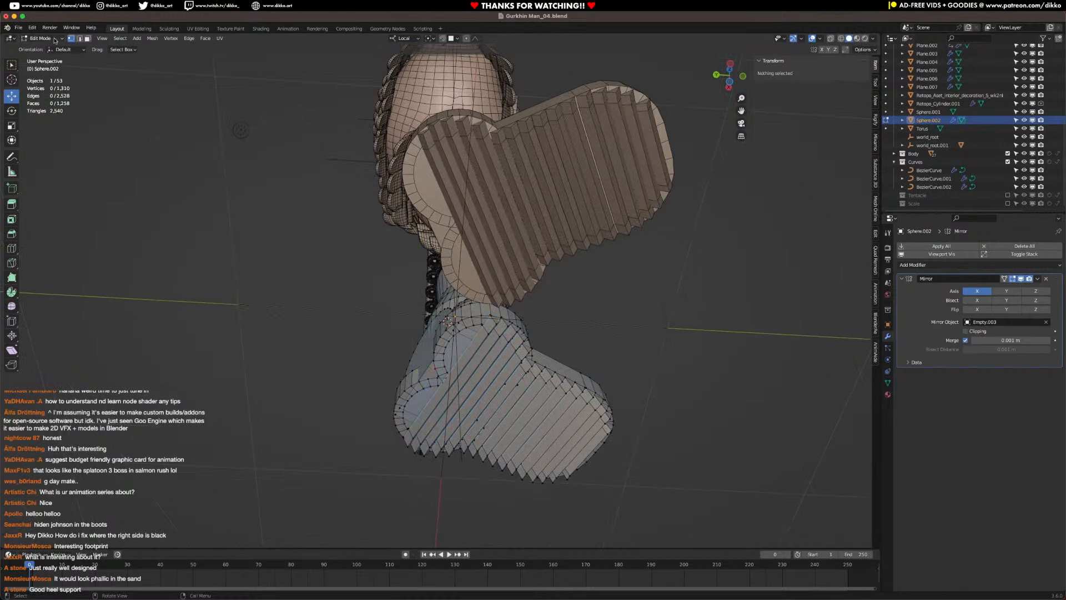
Step: Duplicate the rearmost full-width heel ridge in place and shorten the copy along local X to the width of one heel lobe
middle_drag(439, 144, 375, 266)
click(359, 268)
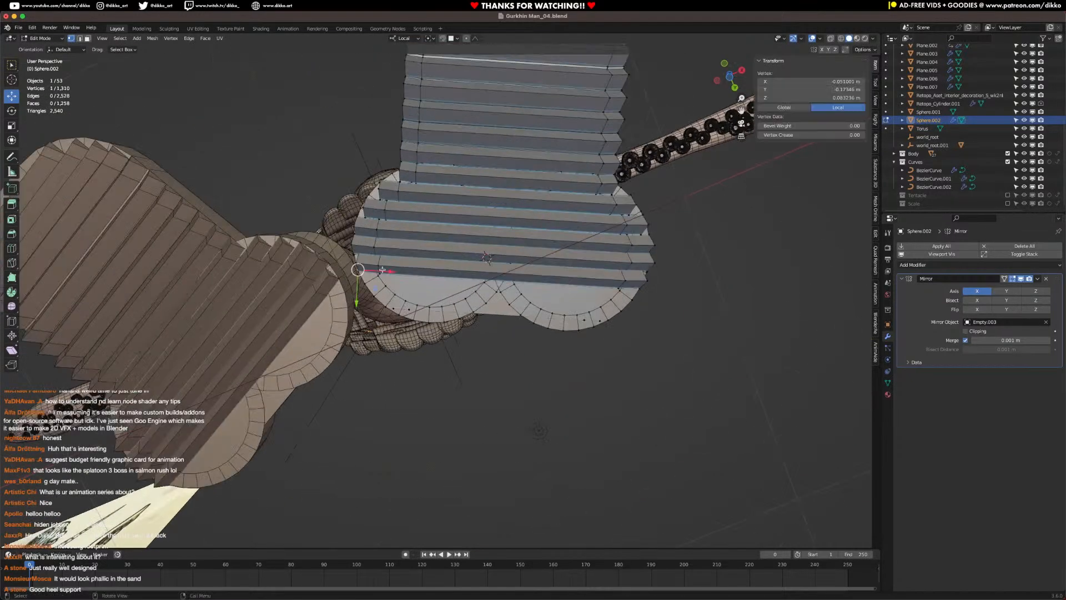
key(l)
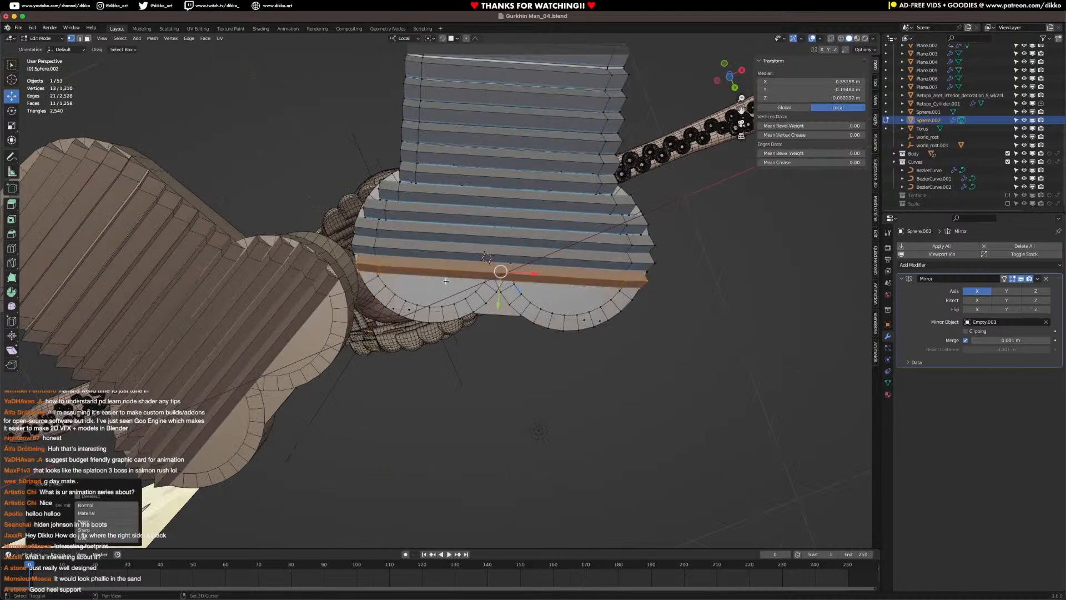
key(shift+d)
key(x)
key(x)
key(s)
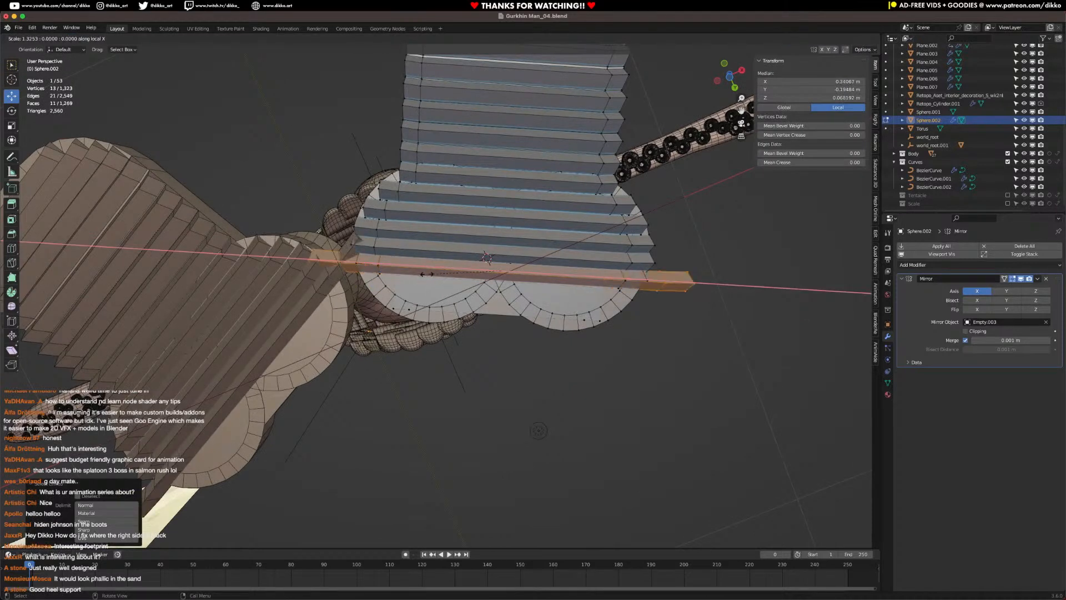
key(x)
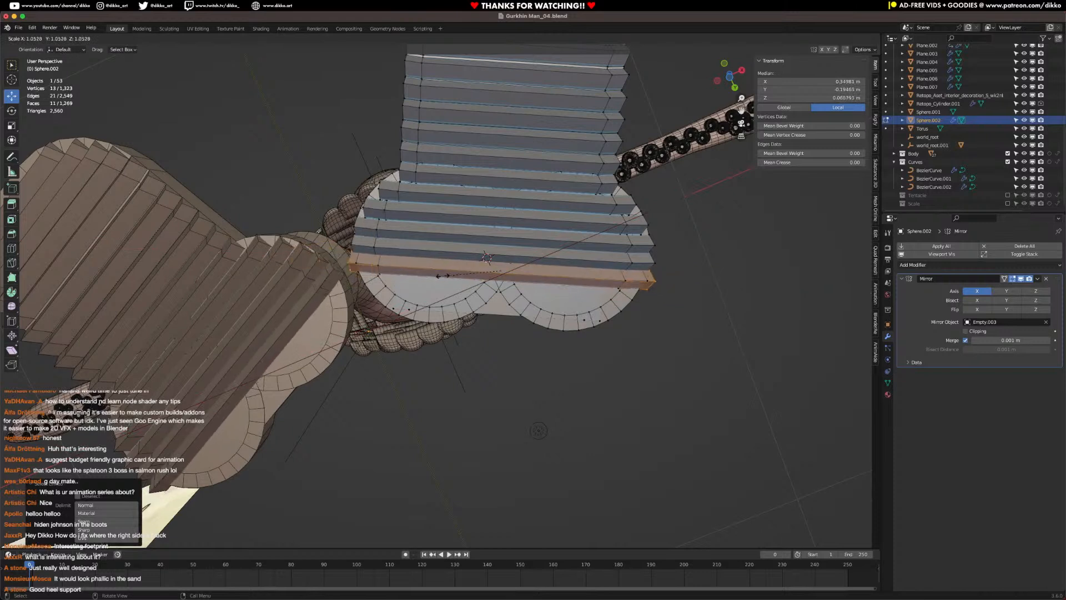
key(x)
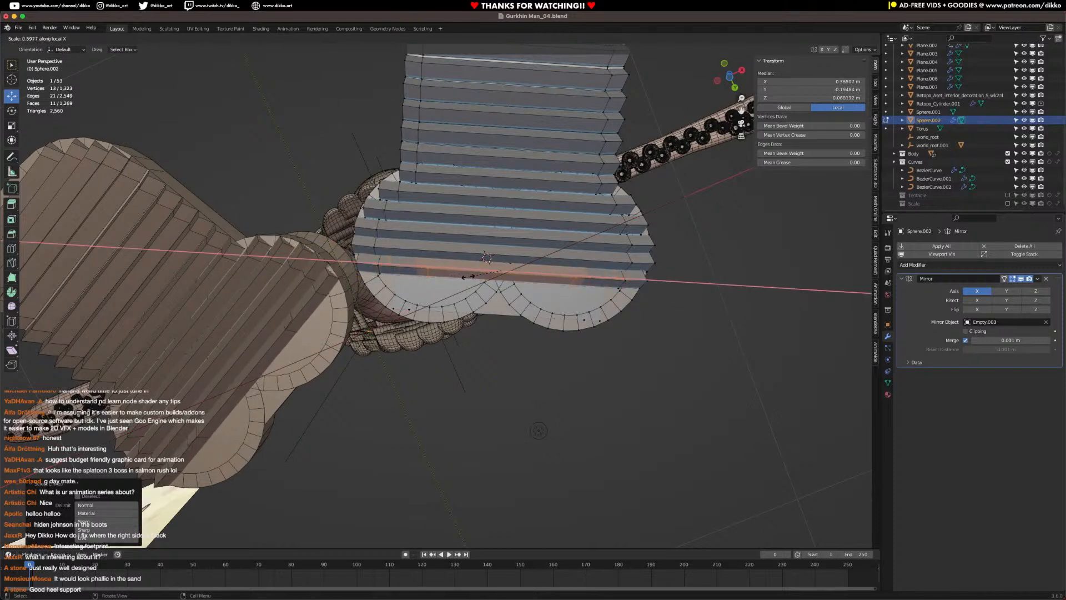
click(499, 271)
Step: Move the shortened ridge along local X onto one heel lobe and about 0.055 m back along local Y
key(g)
key(x)
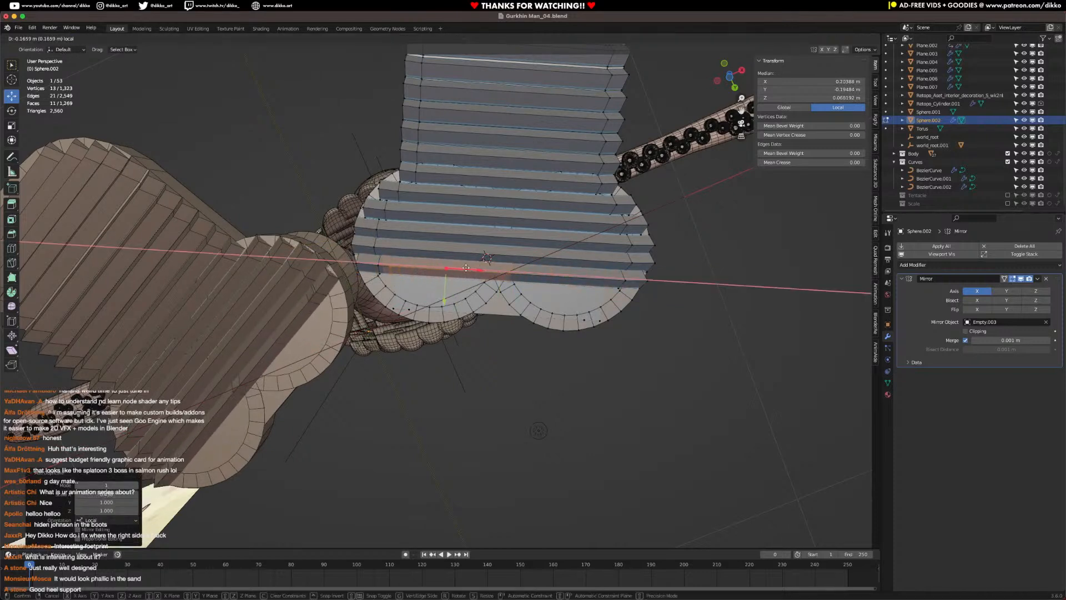
click(441, 296)
drag(429, 300, 432, 317)
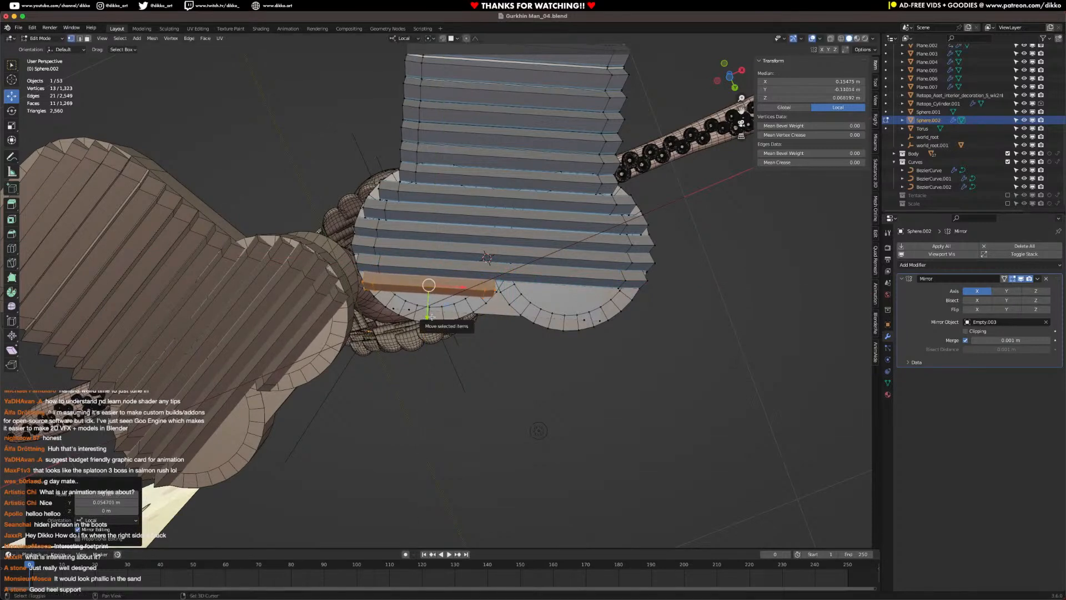
Step: Duplicate the short lobe ridge about 0.056 m further back along local Y and narrow the copy along local X to fit the lobe
key(e)
key(y)
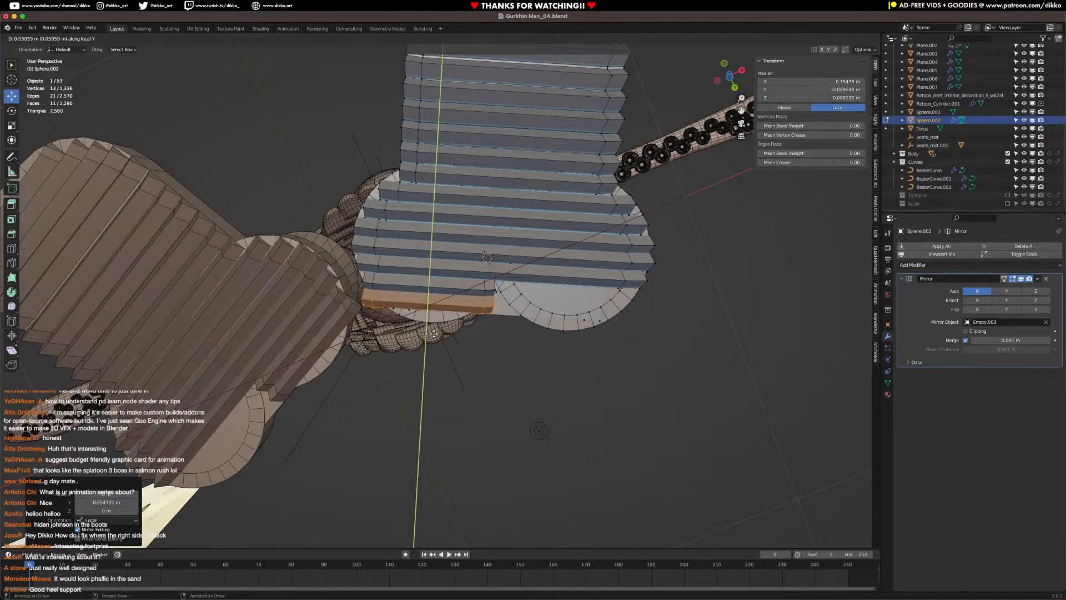
click(433, 337)
middle_drag(433, 336, 499, 288)
key(s)
key(x)
key(x)
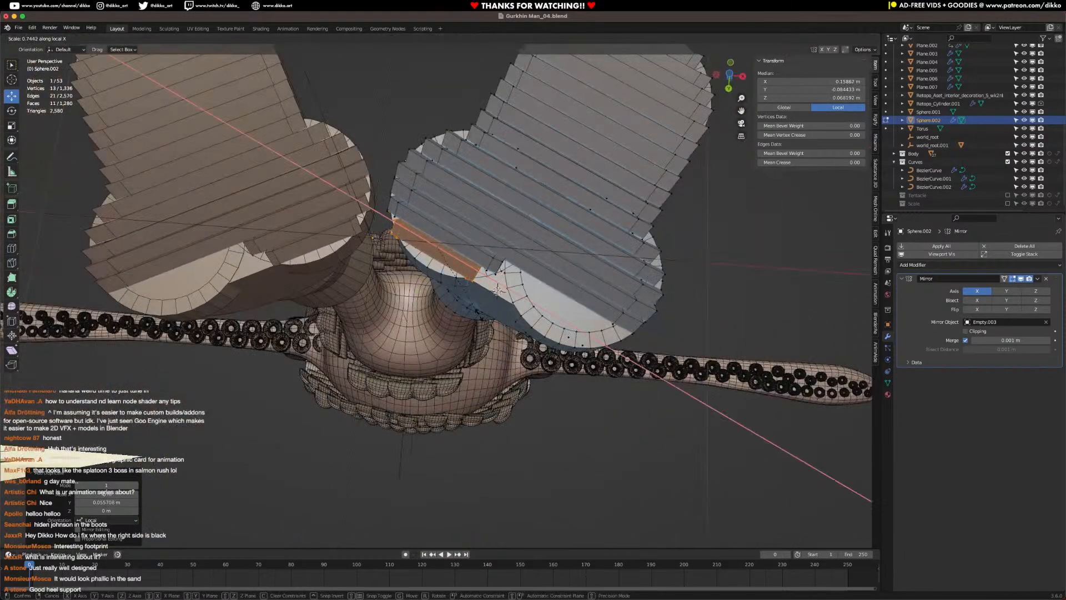
click(475, 311)
Step: Add the neighbouring short ridge to the selection and duplicate both along local X onto the other heel lobe
shift+click(491, 257)
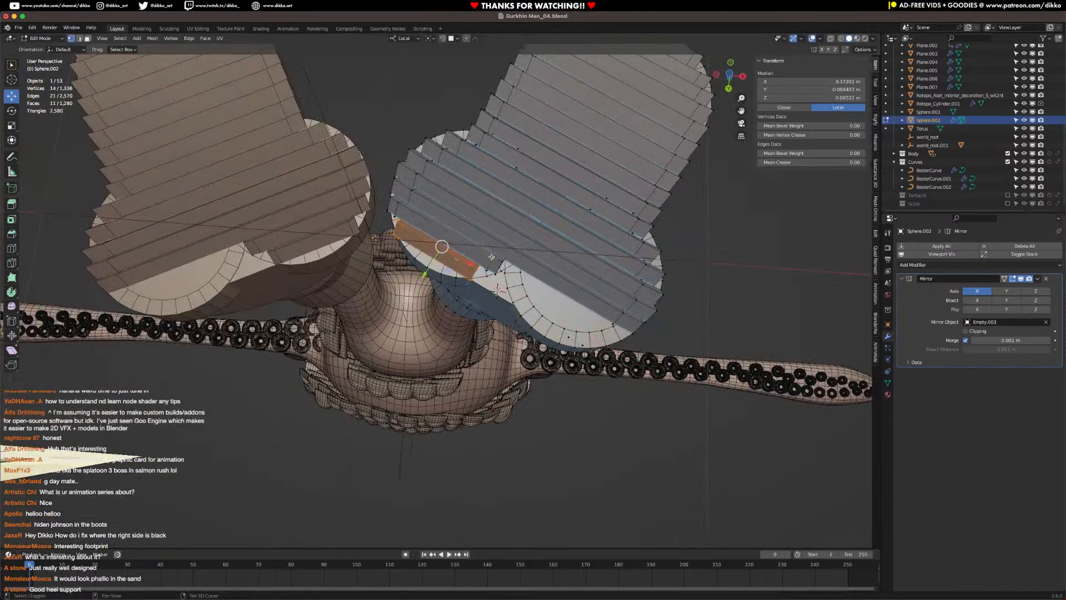
key(l)
key(shift+d)
key(x)
key(x)
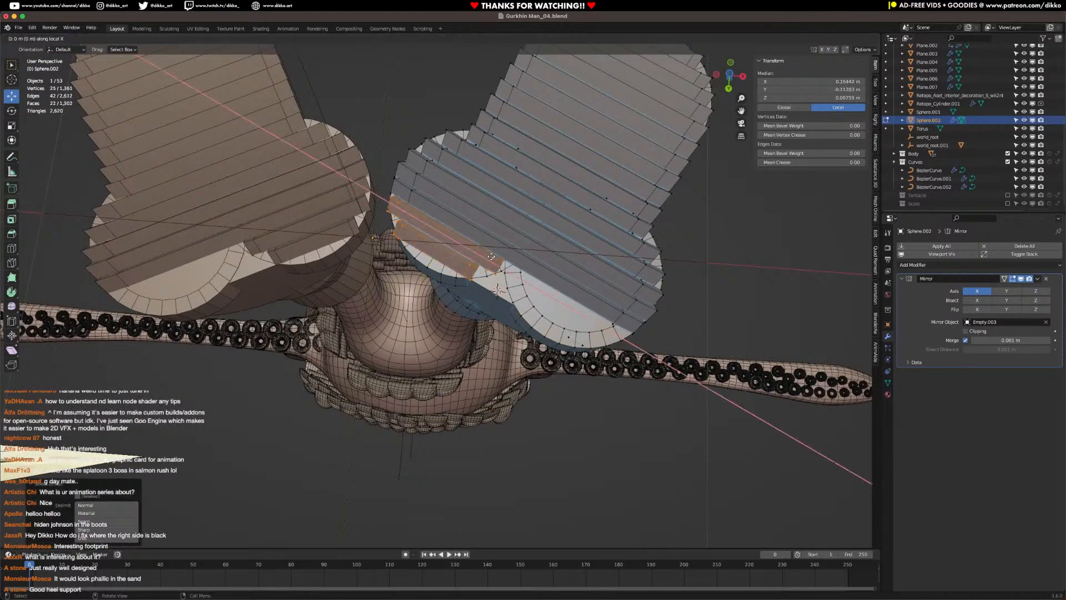
click(615, 314)
Step: Return to Object Mode, check the boots from several angles and save the file
middle_drag(616, 314, 465, 410)
scroll(465, 411, down, 1)
key(Tab)
click(425, 455)
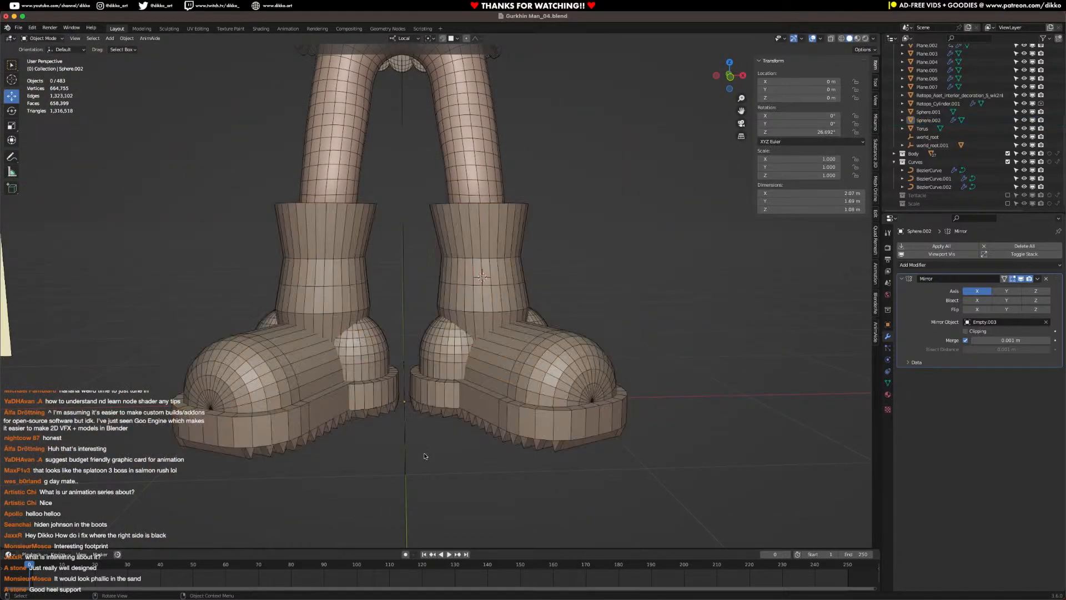
middle_drag(425, 455, 547, 437)
scroll(547, 437, down, 4)
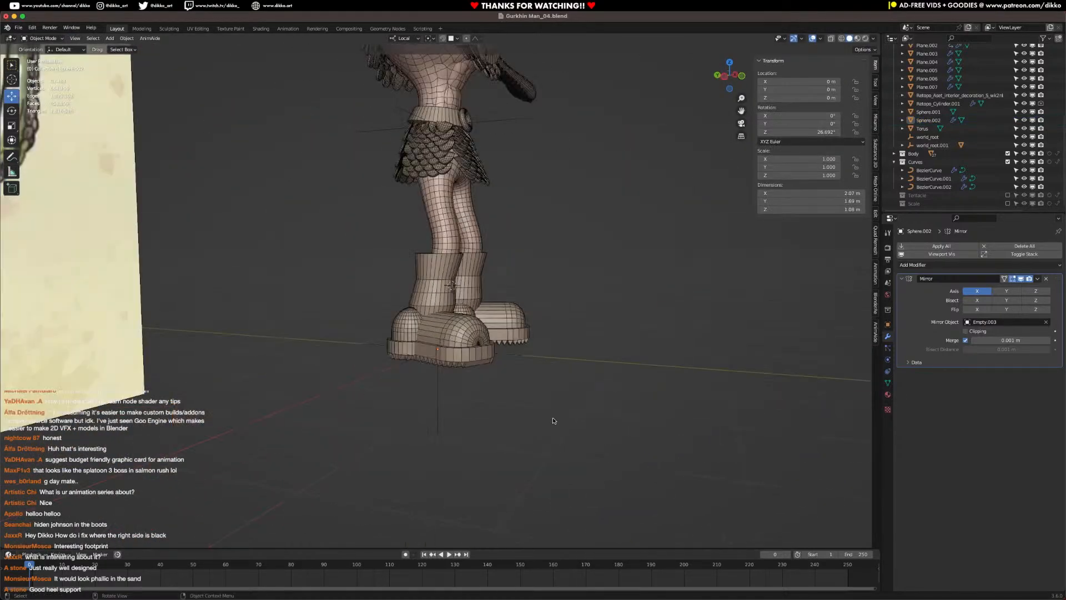
key(ctrl+s)
middle_drag(553, 406, 305, 353)
scroll(305, 353, up, 3)
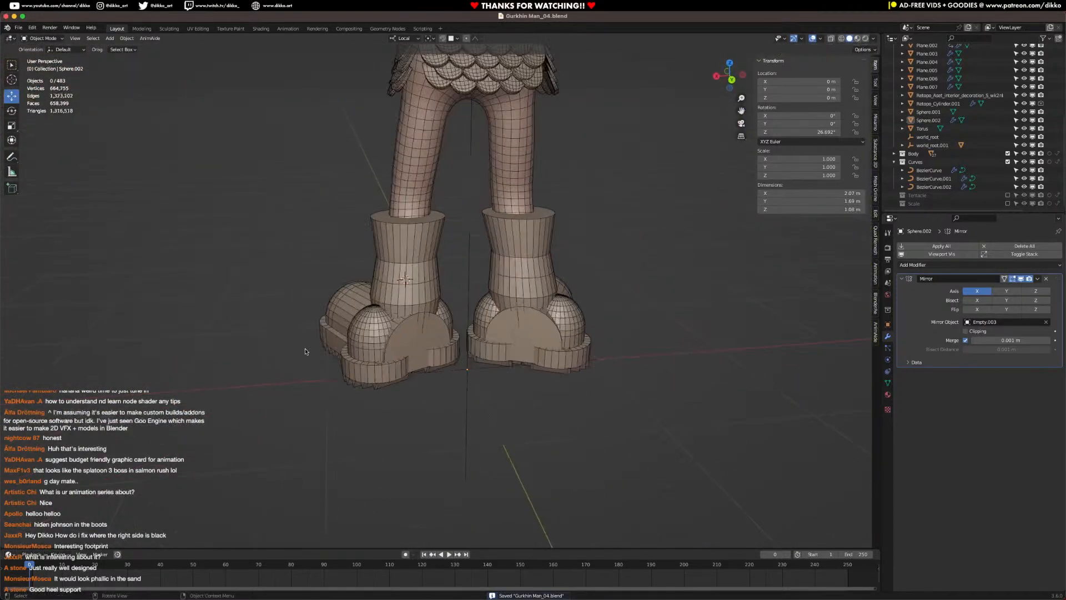
Step: In Edit Mode, select the linked outer heel sphere and sole piece and duplicate it about 0.23 m back along local Y
middle_drag(423, 330, 383, 322)
click(378, 320)
key(Tab)
key(alt+a)
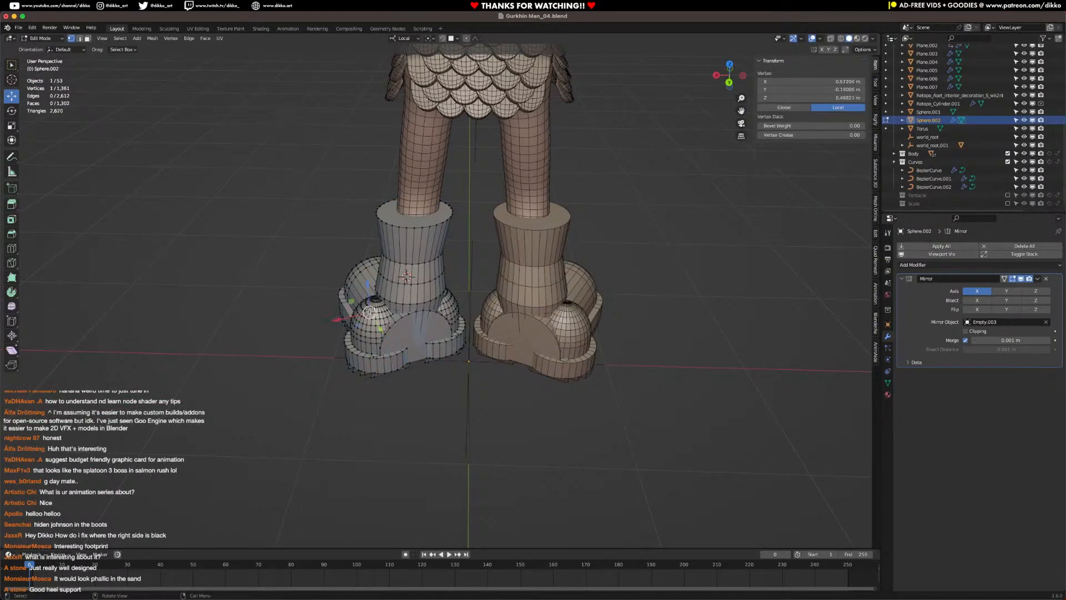
key(l)
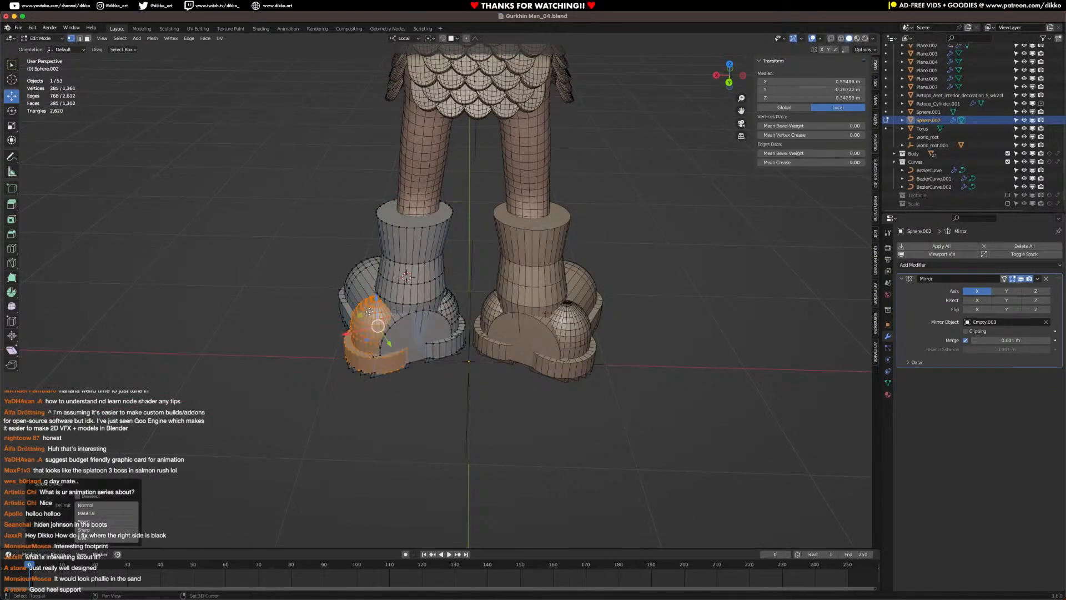
key(shift+d)
key(y)
key(y)
click(384, 327)
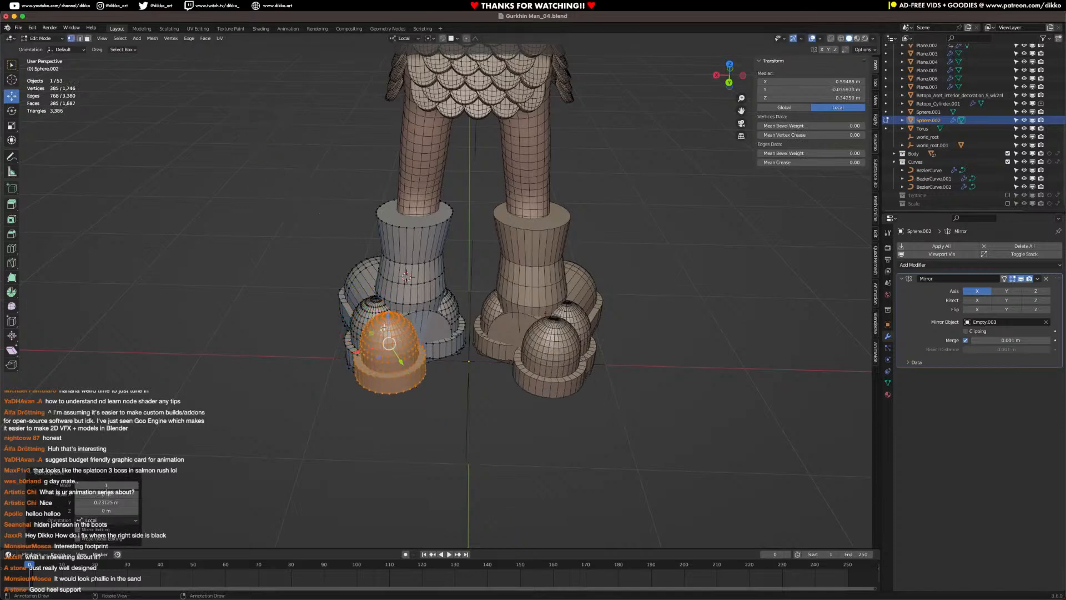
Step: Move the duplicated heel piece about 0.24 m along local X to the middle of the heel
key(g)
key(x)
click(411, 346)
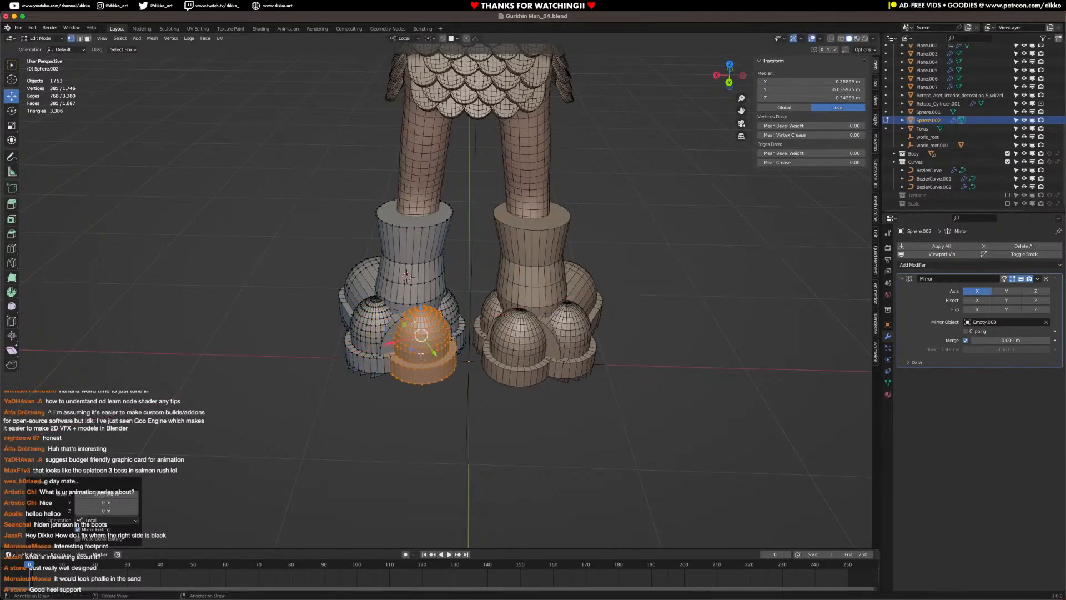
key(r)
key(z)
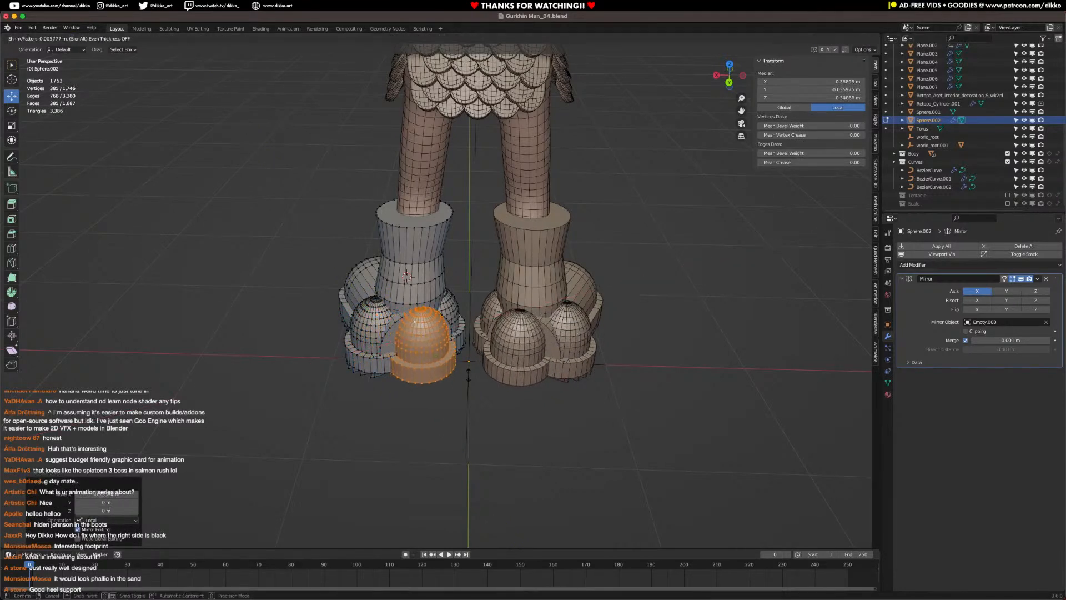
click(466, 373)
Step: In face select mode, deselect the new heel piece's underside faces and inflate the rest 0.0721 m with Shrink/Fatten
middle_drag(416, 367, 346, 198)
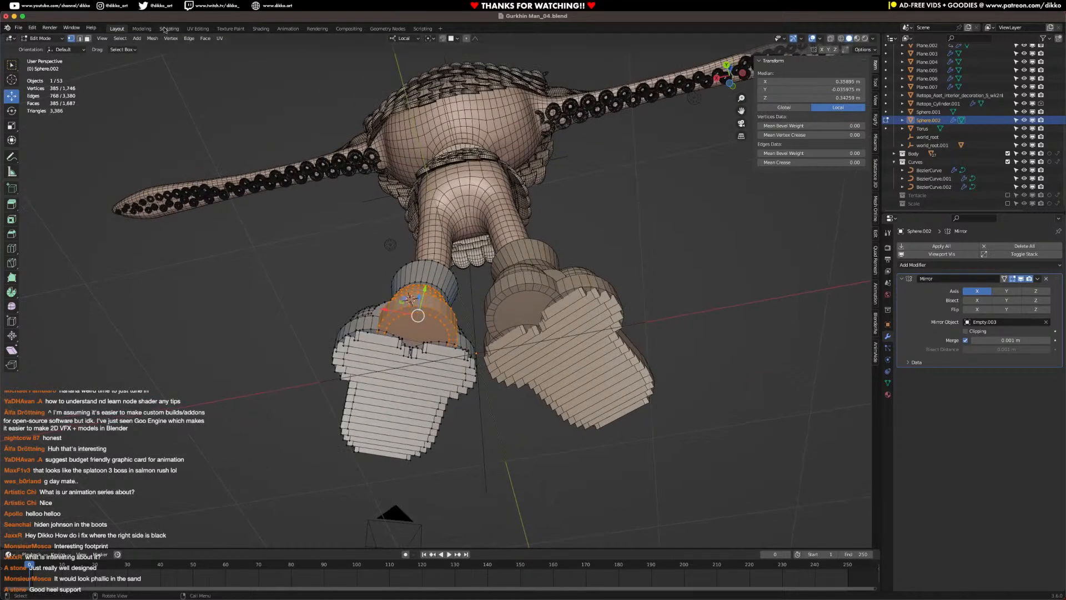
click(87, 38)
alt+shift+click(397, 315)
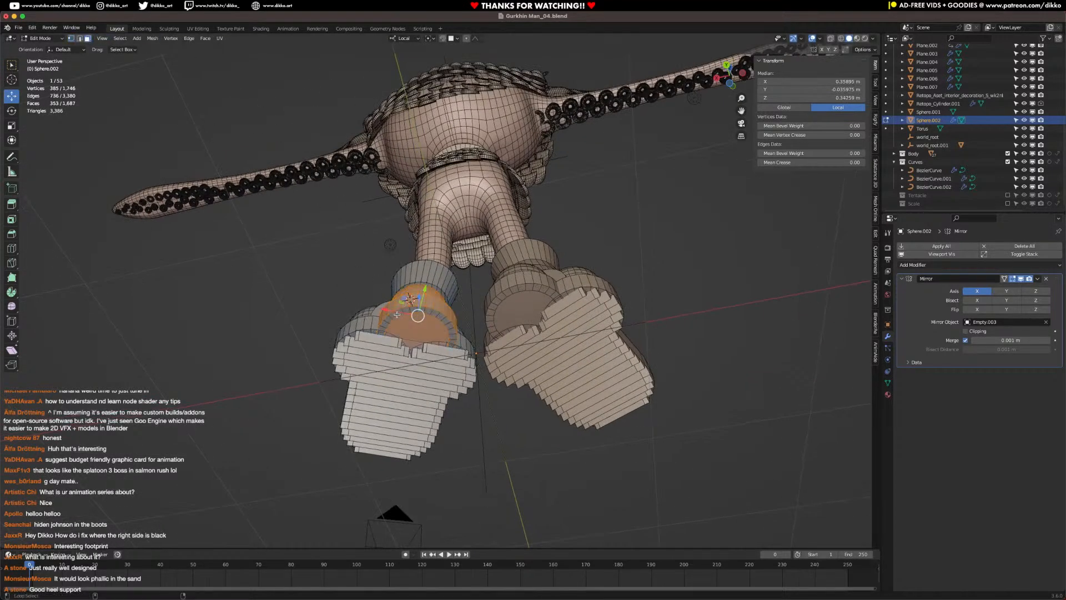
shift+click(408, 328)
mouse_move(408, 328)
middle_down()
mouse_move(454, 384)
mouse_move(426, 409)
mouse_move(389, 328)
middle_up()
key(alt+s)
click(455, 388)
Step: Nudge the enlarged heel piece slightly along local X, return to Object Mode and save the file
key(g)
key(x)
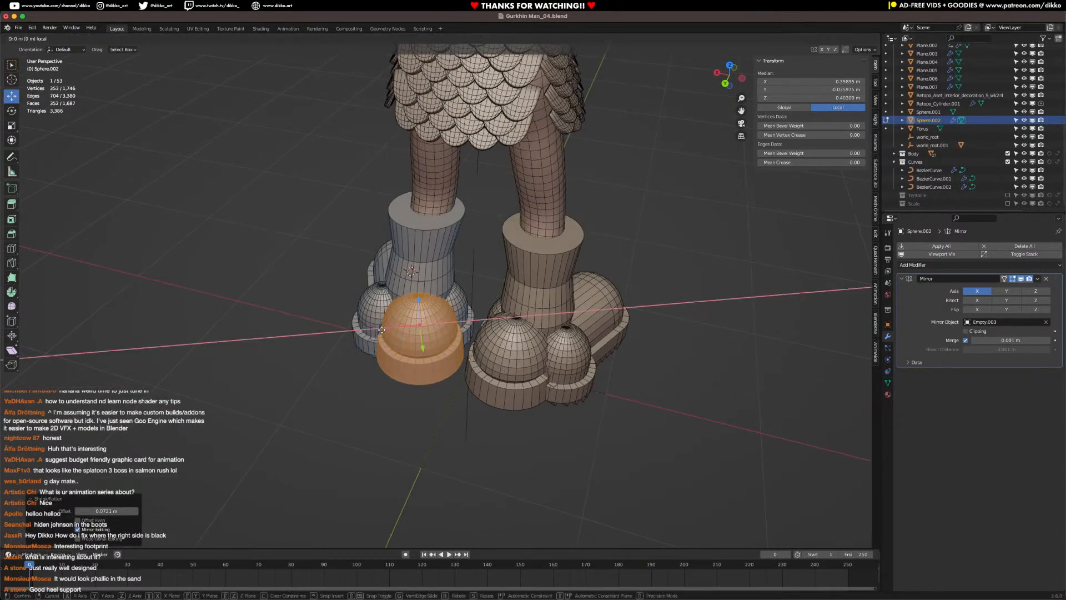
click(381, 331)
key(Tab)
middle_drag(406, 347, 414, 294)
key(ctrl+s)
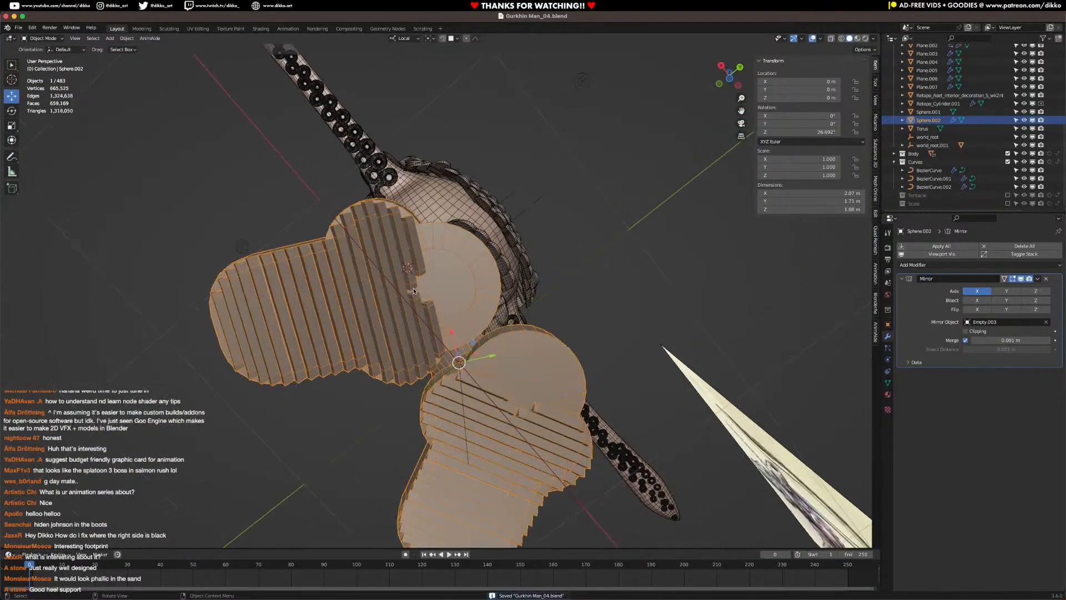
Step: Select a full-width heel ridge in vertex select mode and duplicate it about 0.166 m back along local Y onto the new heel lobe
click(403, 298)
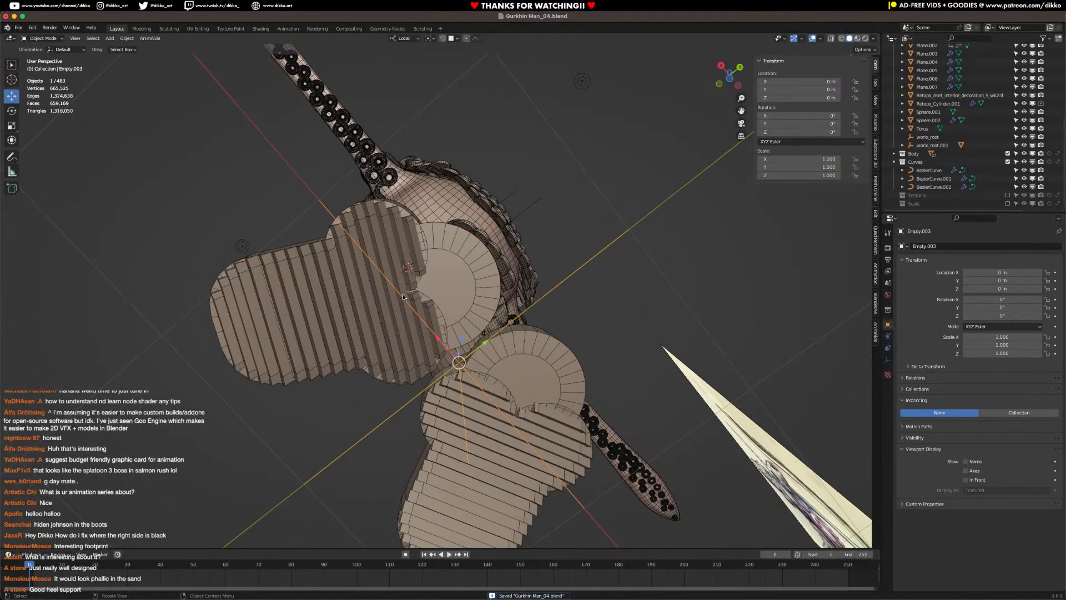
click(380, 214)
key(Tab)
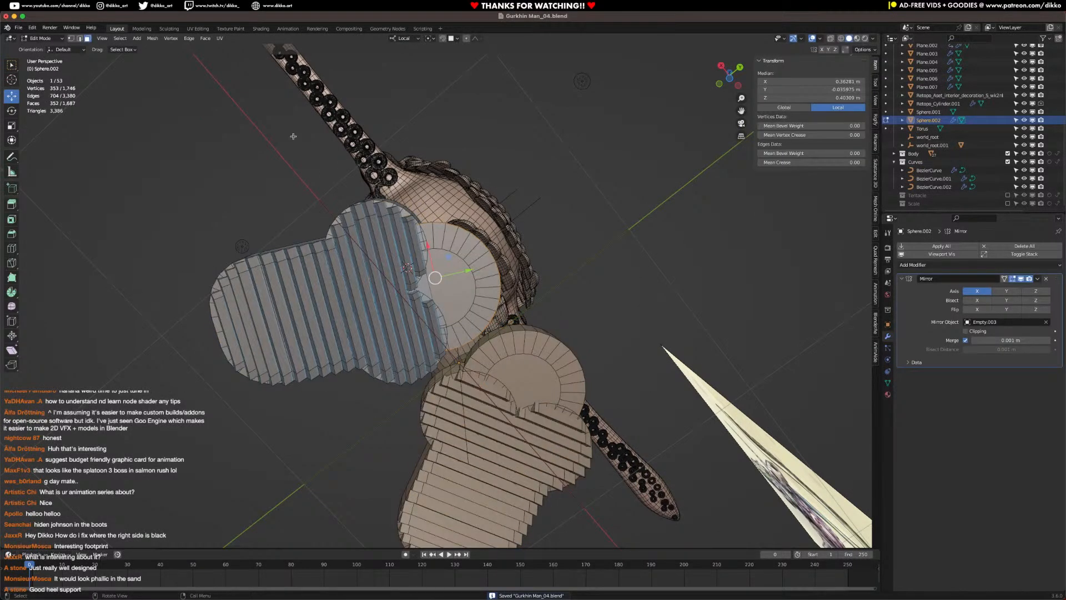
key(1)
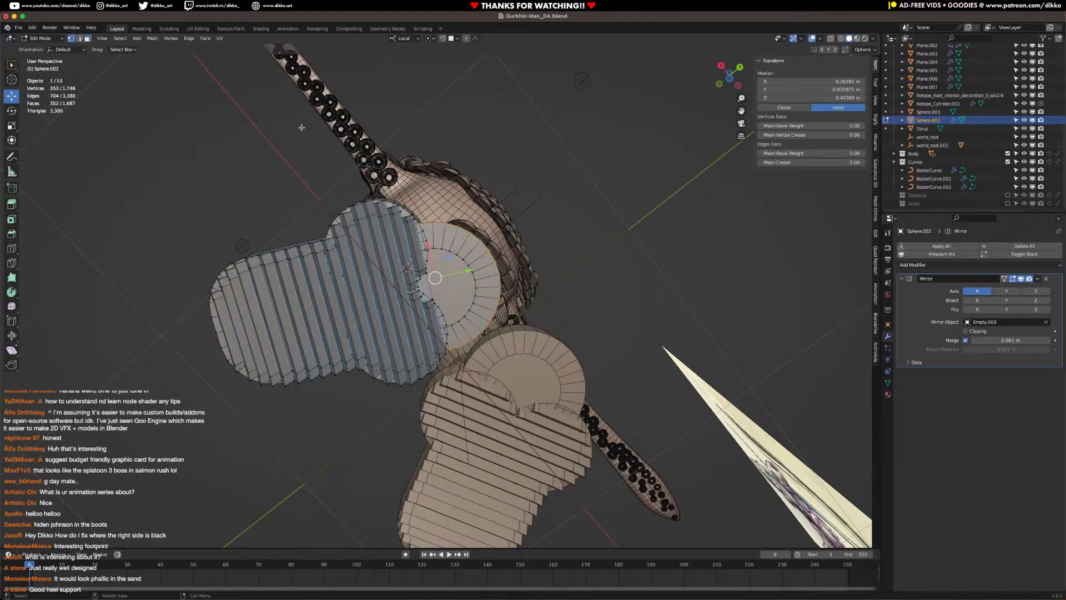
click(391, 212)
drag(394, 213, 377, 203)
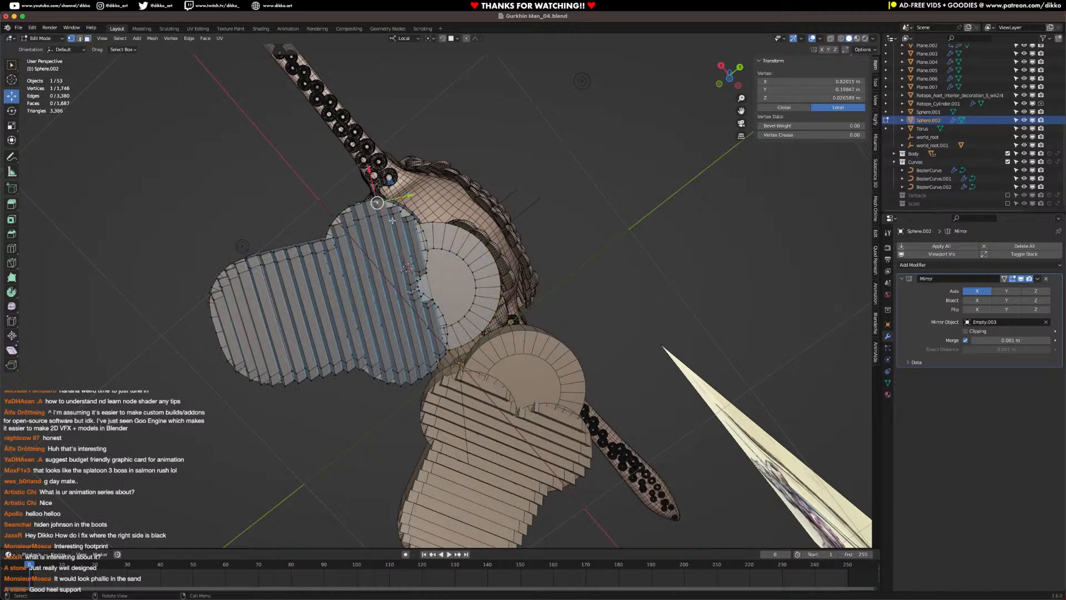
key(l)
key(ctrl+z)
key(l)
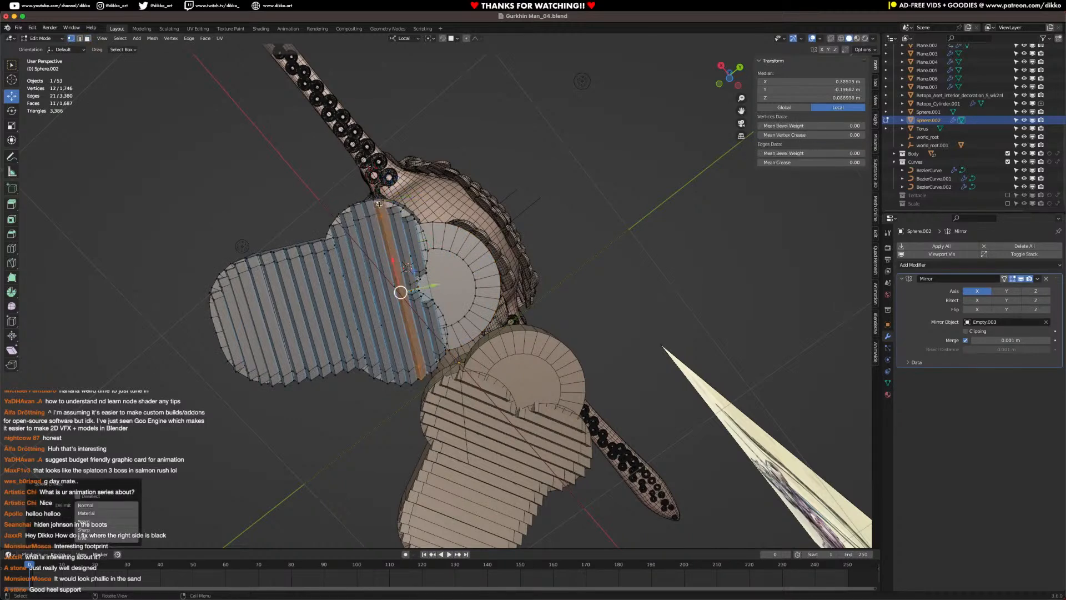
key(e)
key(y)
key(y)
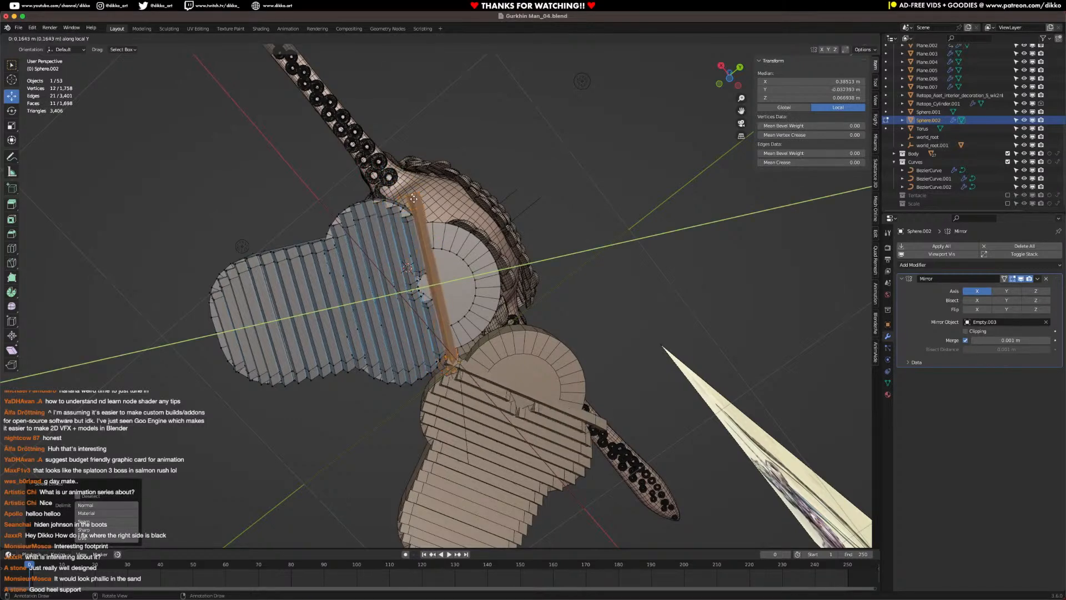
click(414, 199)
Step: Narrow the duplicated ridge along local X and shift it about 0.03 m along that axis to fit the middle heel lobe
key(s)
key(x)
key(x)
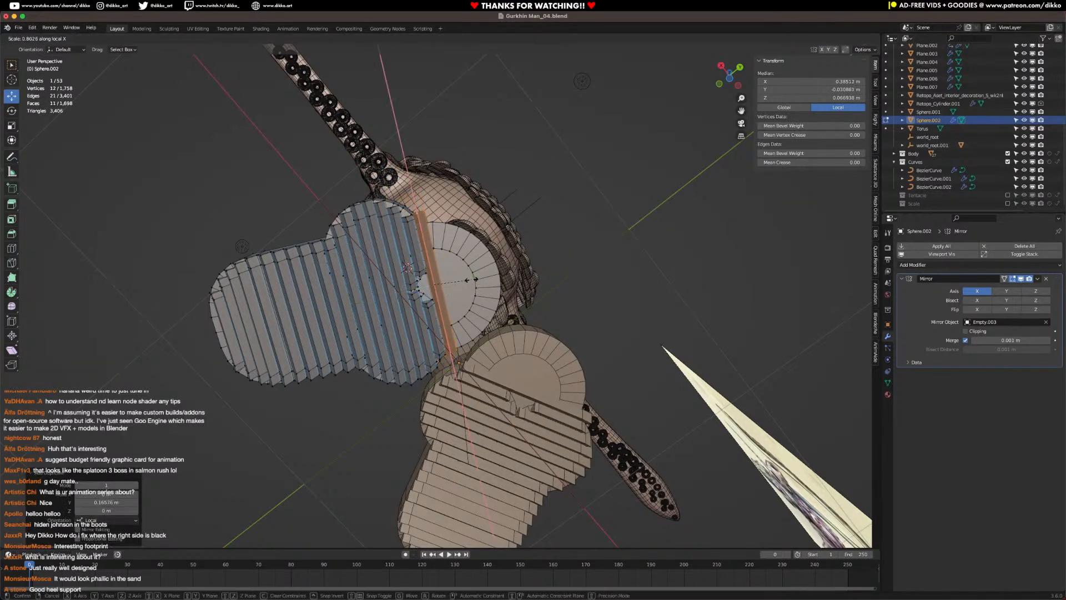
click(462, 264)
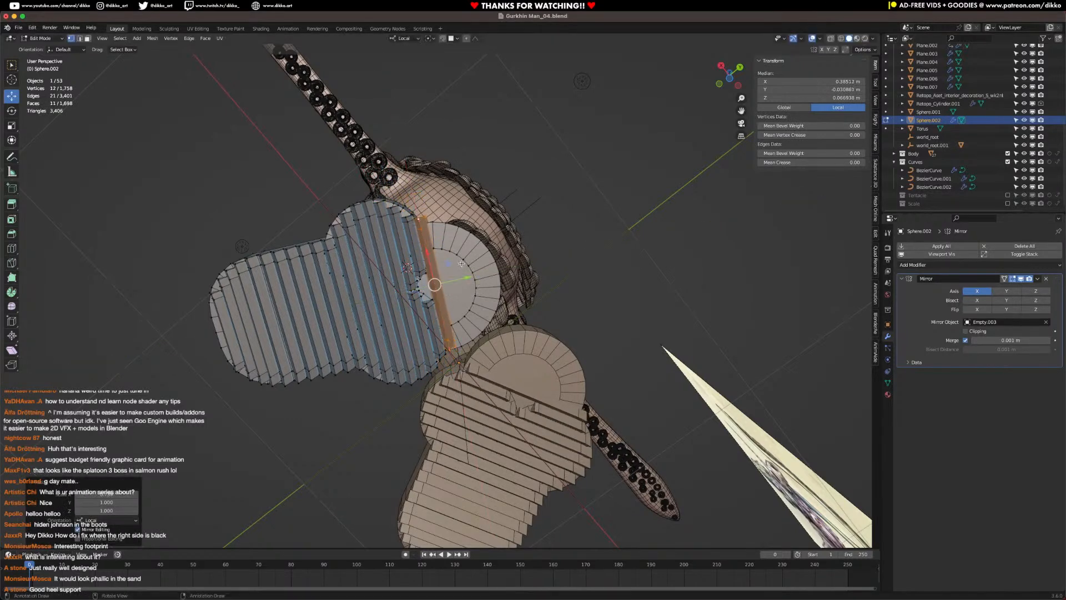
key(g)
key(x)
click(428, 262)
Step: Duplicate the middle-lobe ridge about 0.052 m further back along local Y and nudge the copy another 0.004 m back
key(e)
key(y)
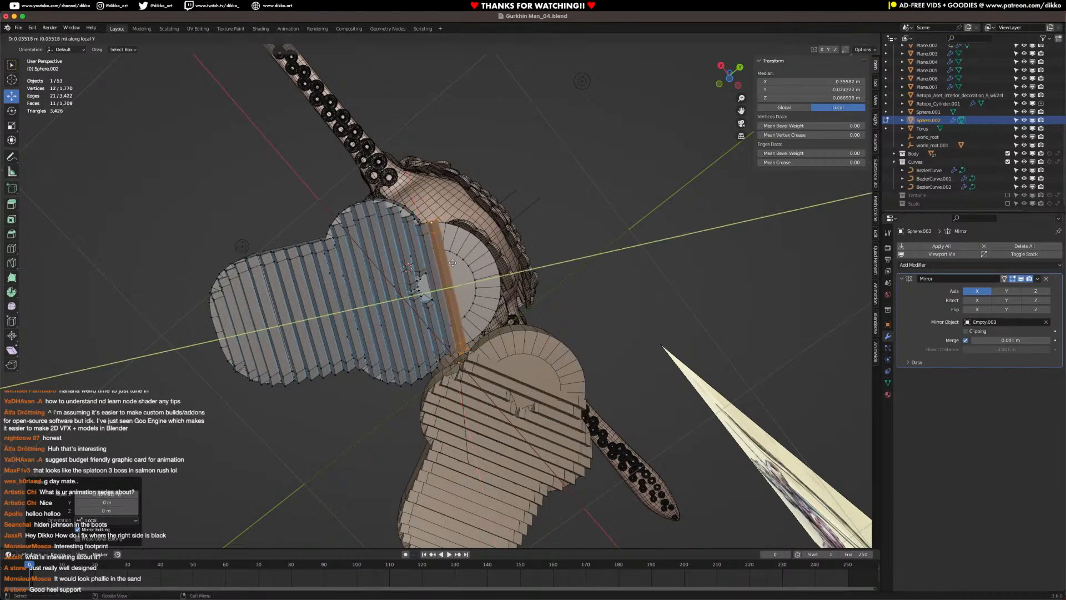
click(453, 263)
key(s)
key(x)
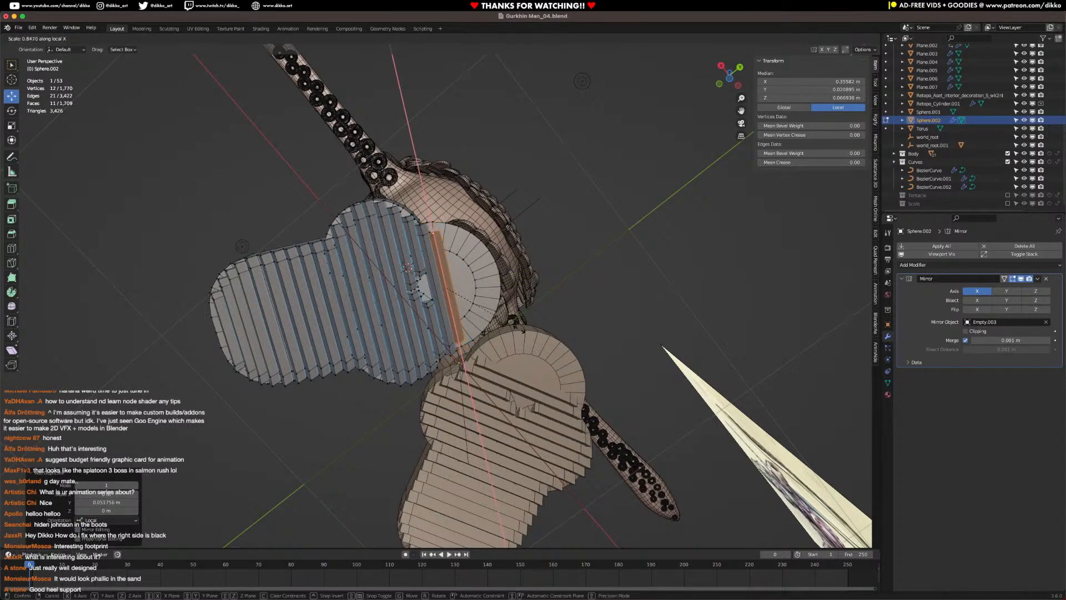
click(523, 346)
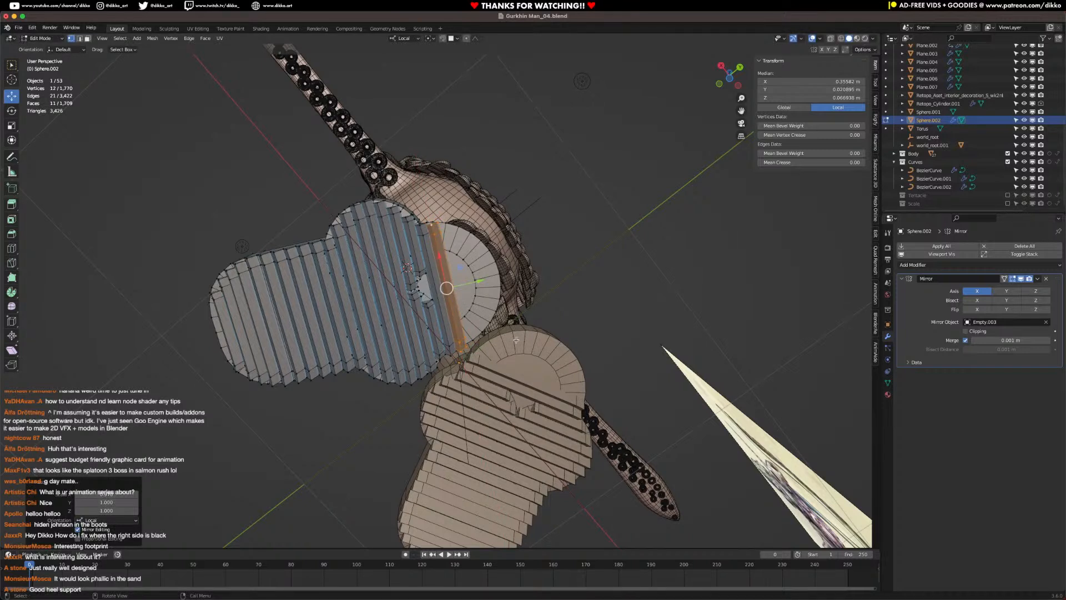
drag(474, 284, 478, 283)
middle_drag(481, 309, 472, 310)
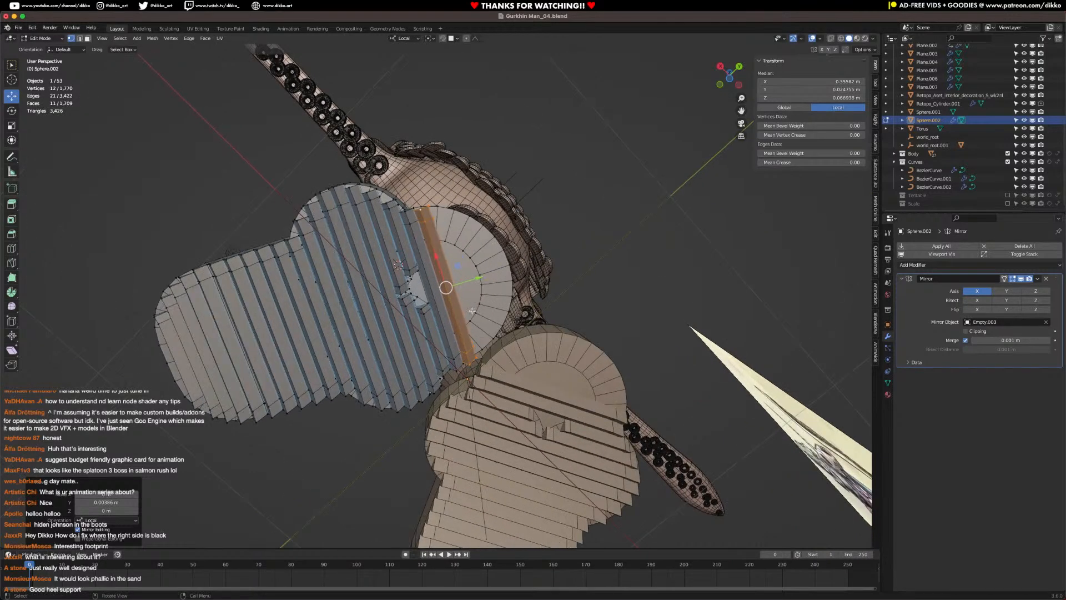
Step: Delete the overlapping ridge at the junction between the middle heel lobe and the front of the heel
click(411, 274)
key(l)
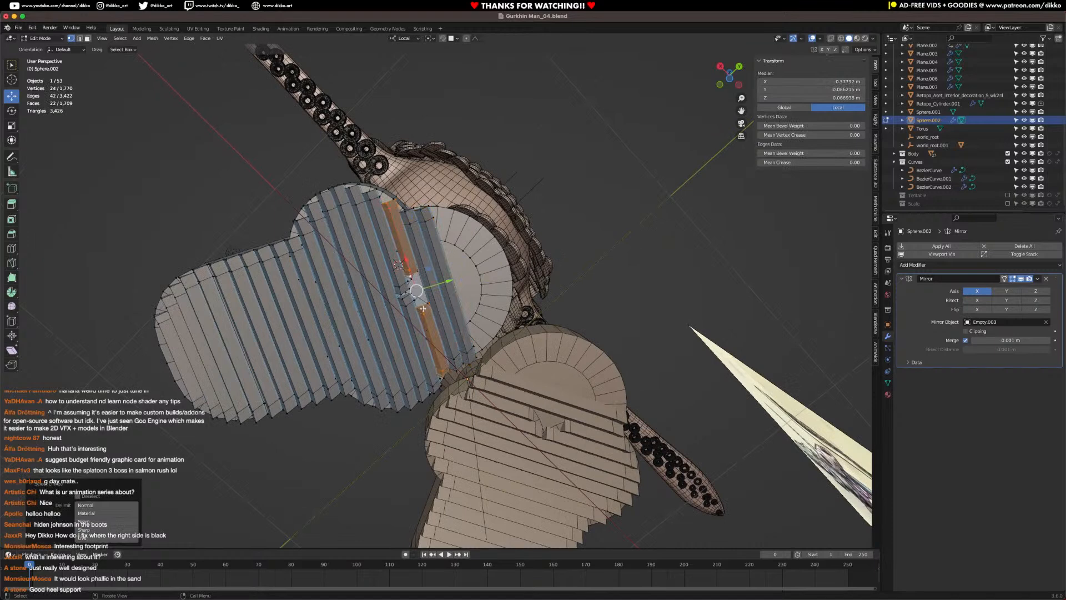
key(x)
click(417, 288)
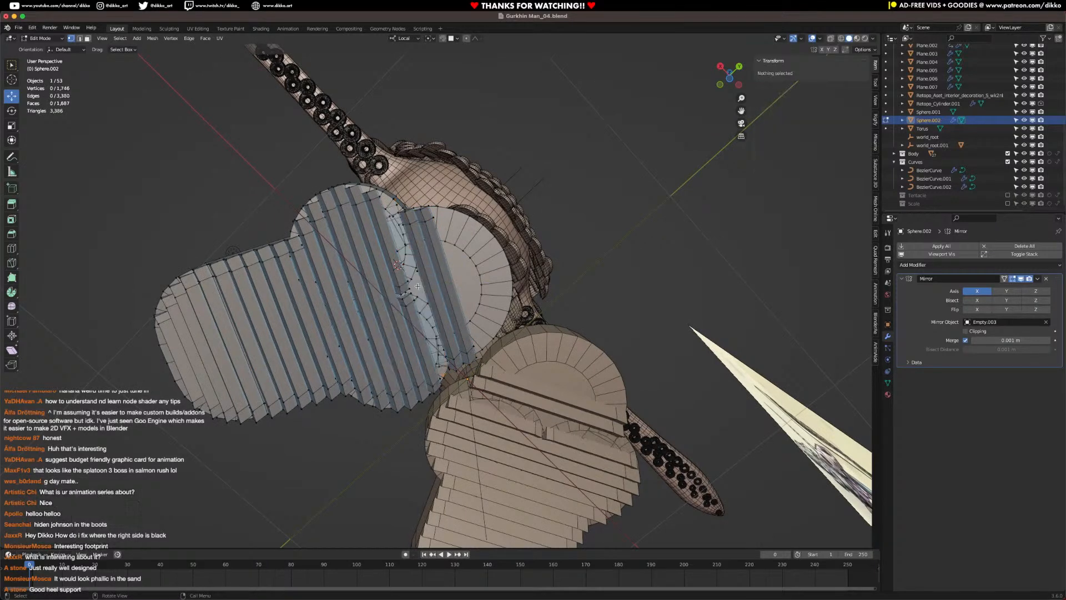
Step: Duplicate the neighbouring heel ridge about 0.057 m forward along local Y into the gap
key(l)
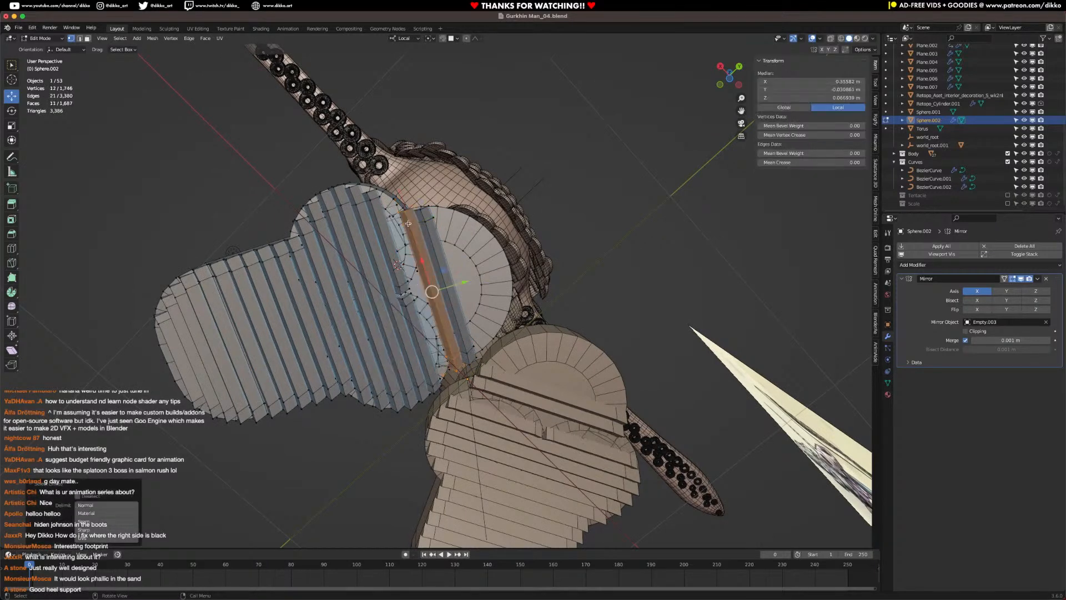
key(e)
key(y)
key(y)
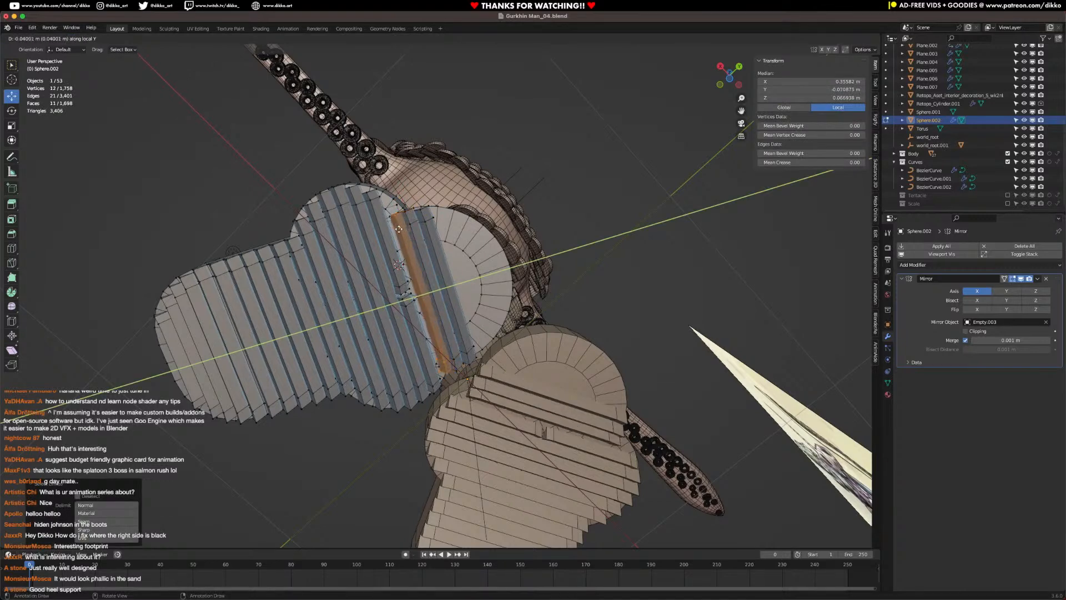
click(396, 232)
Step: Adjust the duplicated ridge's width along local X and shift it along the same axis to fit the sole outline
key(s)
key(x)
key(x)
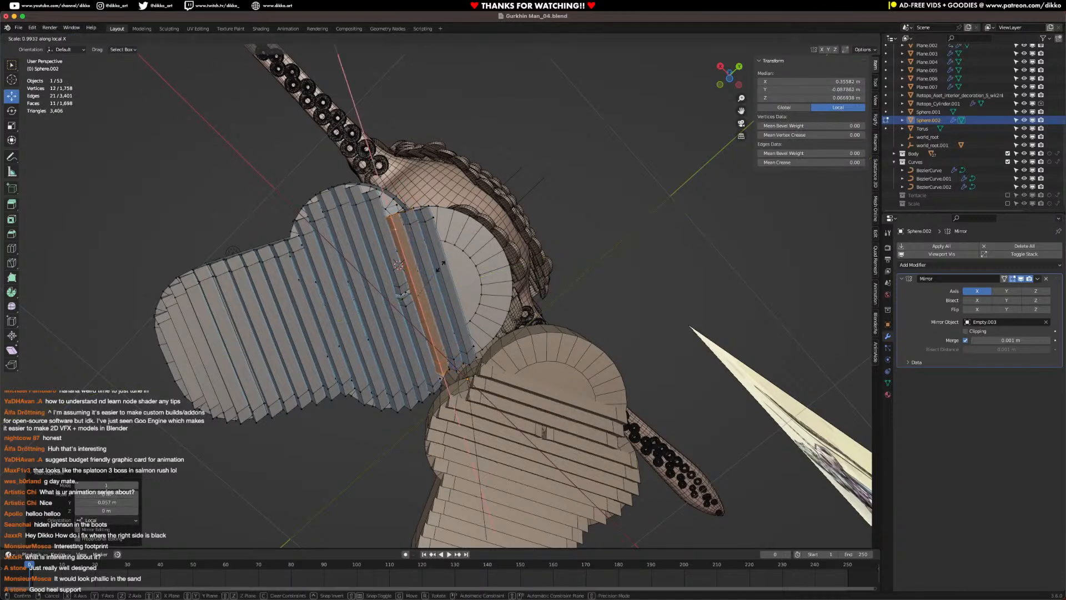
click(437, 256)
middle_drag(437, 257, 420, 234)
key(g)
key(x)
key(x)
click(403, 212)
Step: Select and delete the next set of overlapping ridge pieces just forward of the heel-lobe junction
click(409, 237)
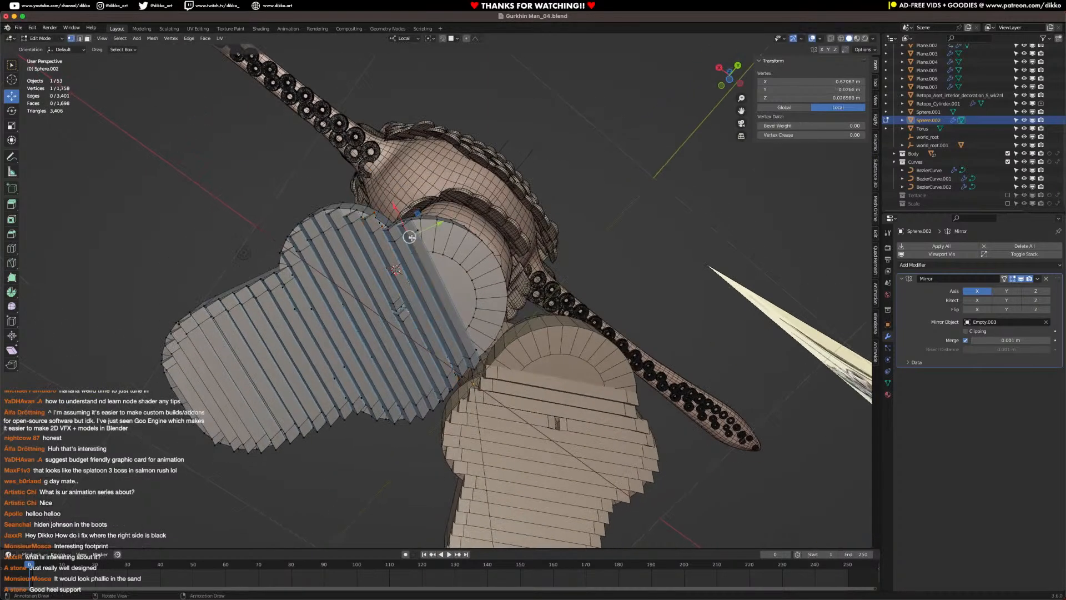
key(l)
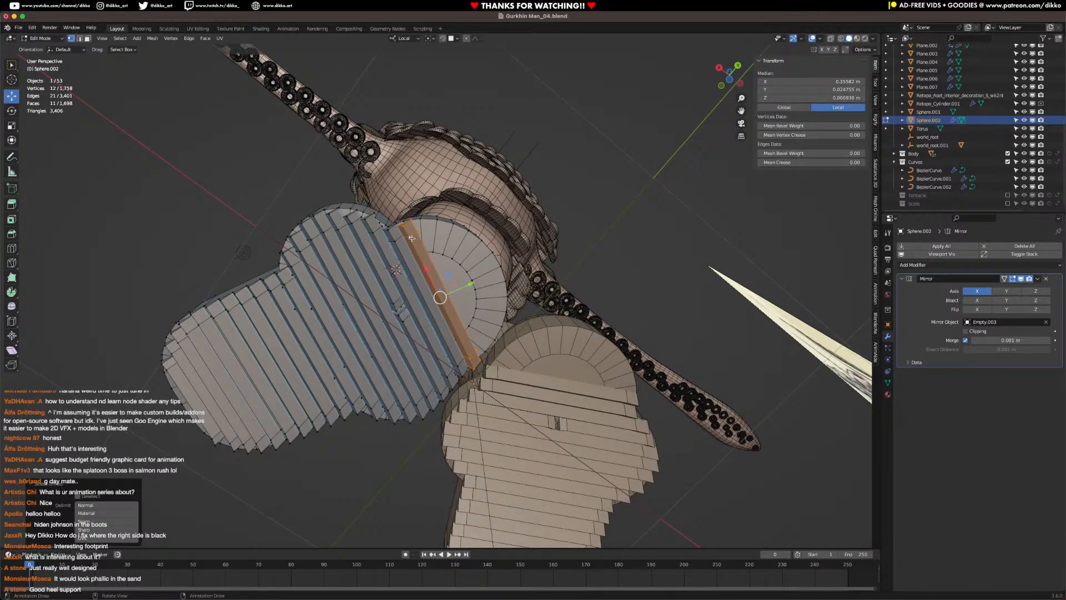
click(401, 306)
key(l)
click(397, 310)
key(l)
key(l)
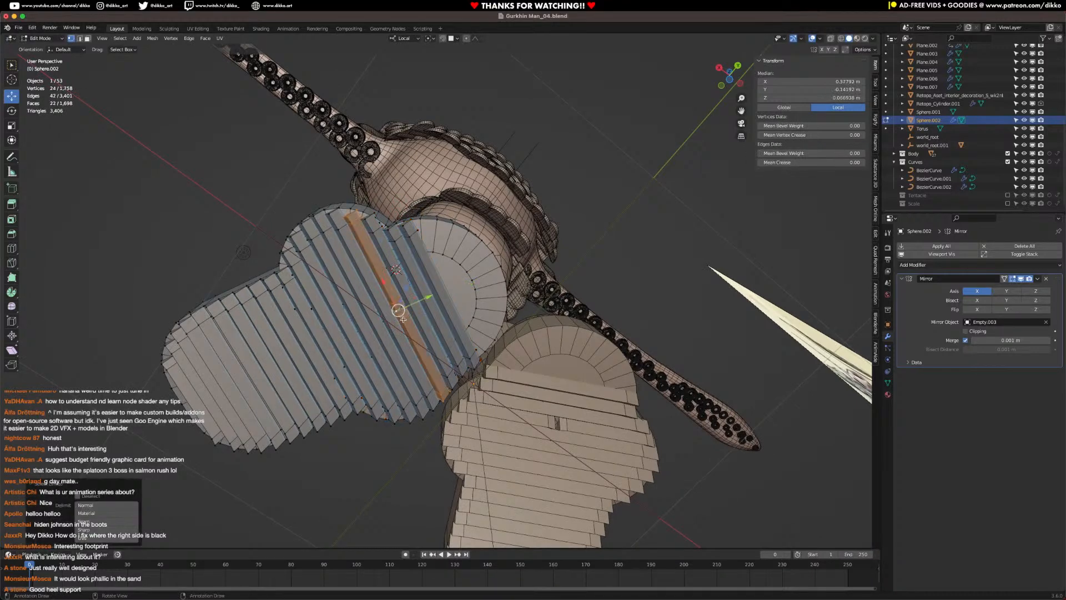
key(x)
click(395, 332)
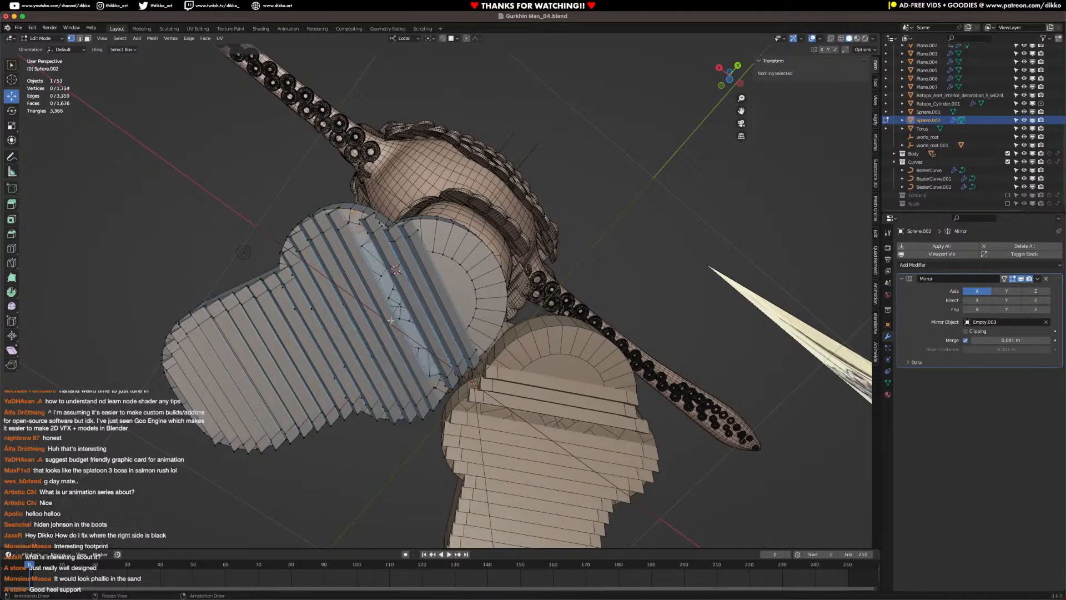
Step: Duplicate the adjacent full-width ridge about 0.057 m back along local Y into the gap and resize the copy along local X
click(338, 221)
key(l)
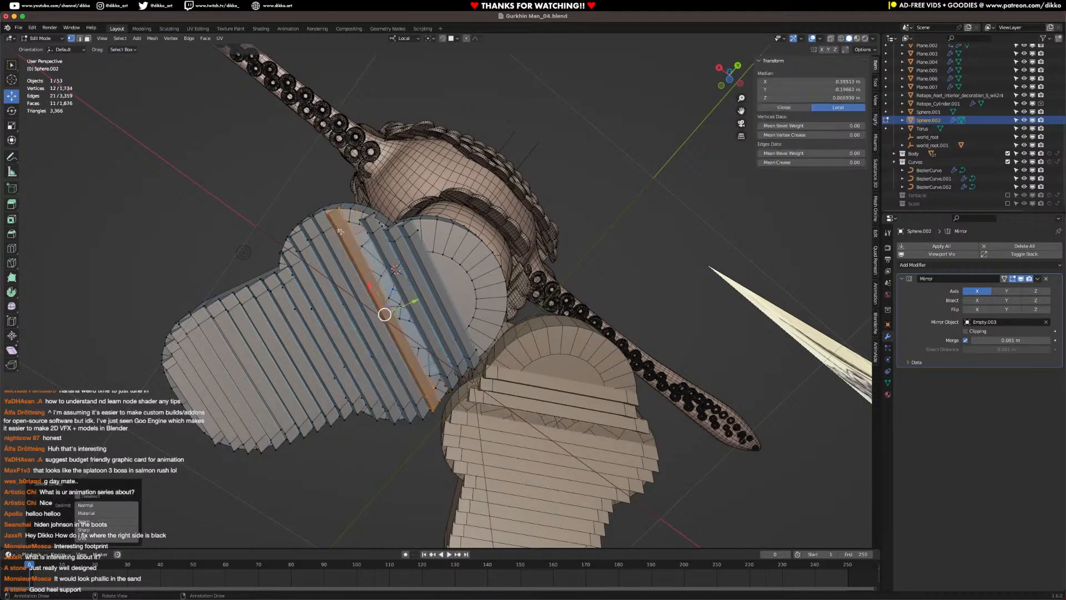
key(shift+d)
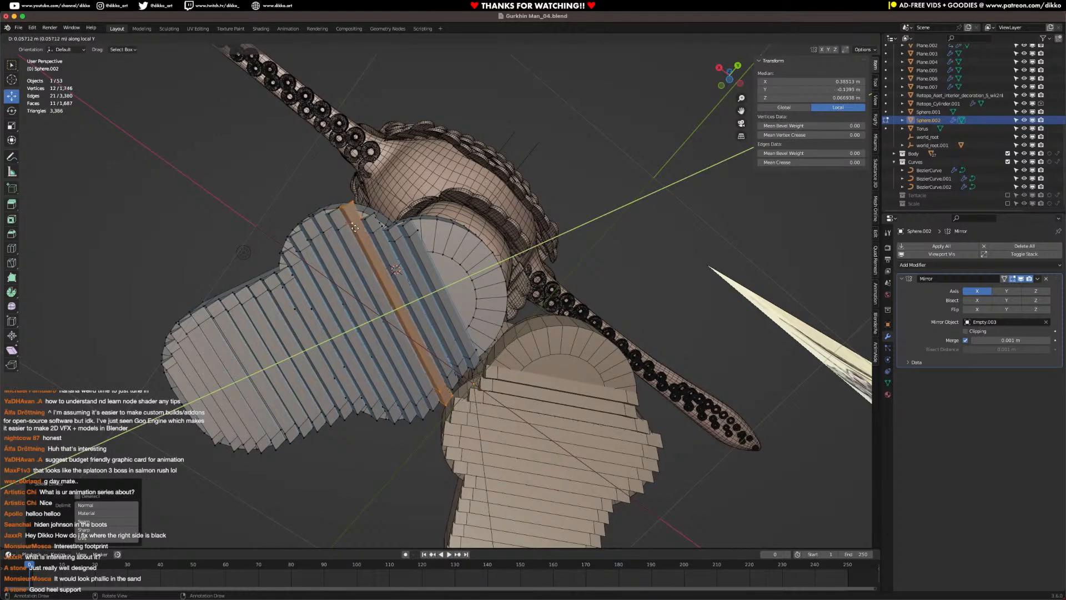
click(375, 253)
key(s)
key(x)
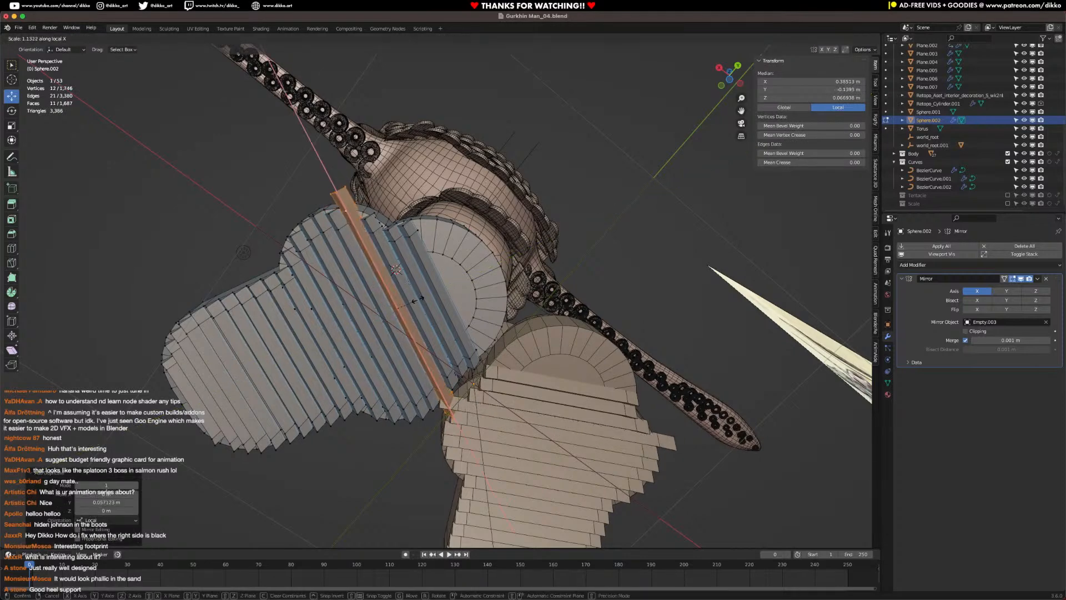
click(413, 295)
key(s)
key(x)
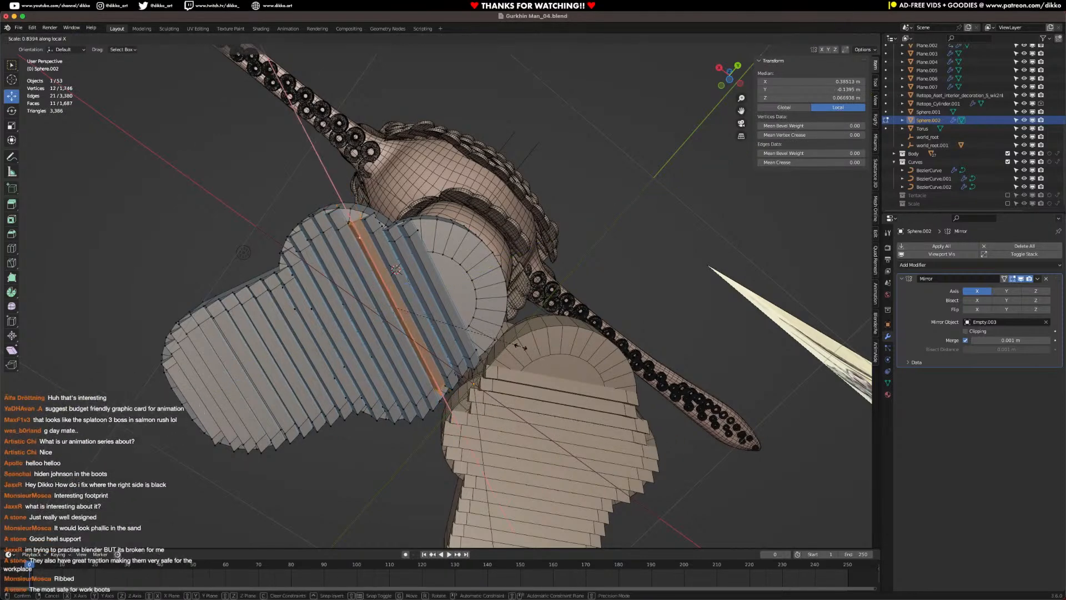
click(521, 350)
Step: Select the rearmost heel ridge and scale it to about 0.945 along local X
middle_drag(521, 350, 462, 319)
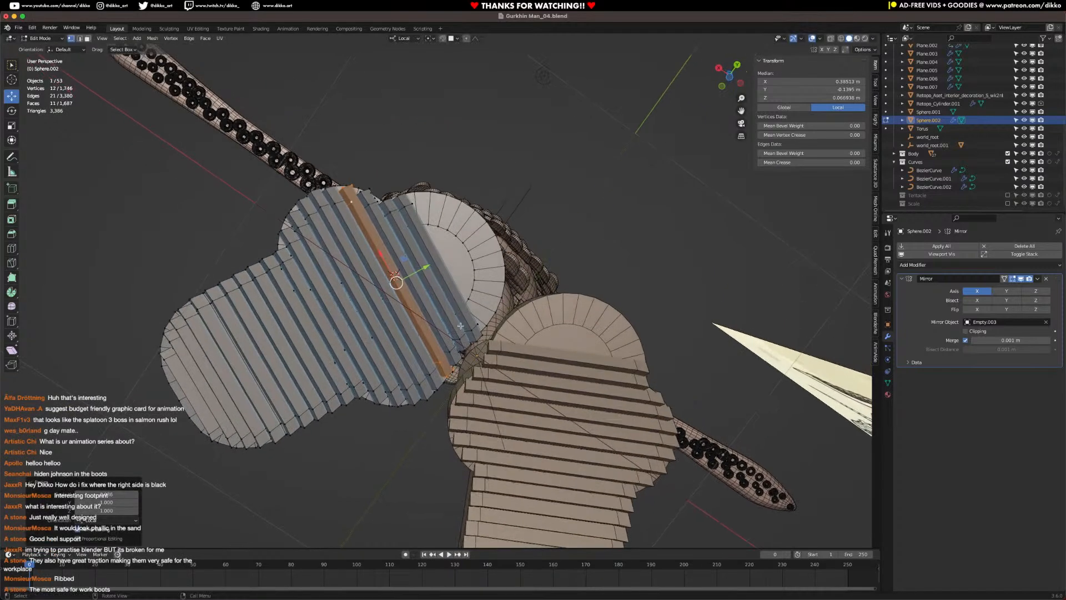
click(475, 340)
alt+click(483, 337)
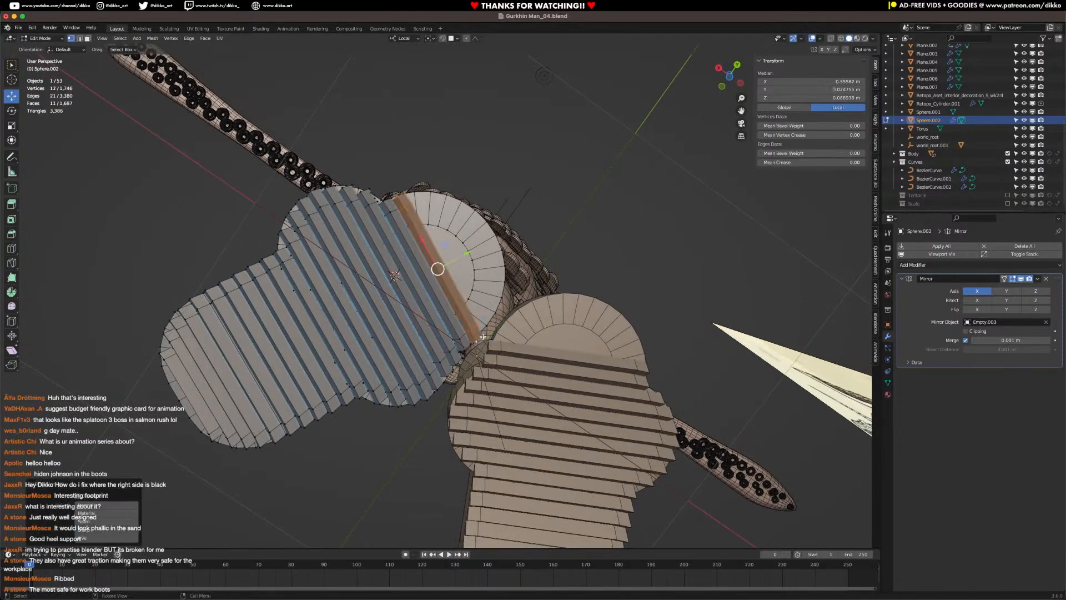
key(s)
key(x)
click(479, 308)
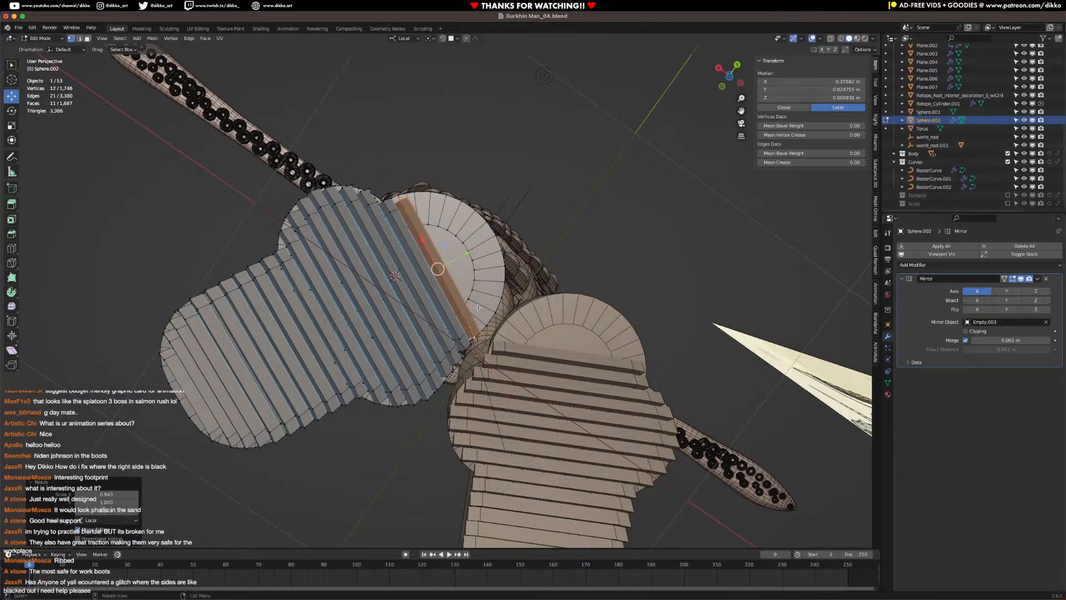
Step: Duplicate the rearmost ridge about 0.053 m back along local Y and scale the copy to about 0.933 along local X
key(g)
key(y)
key(y)
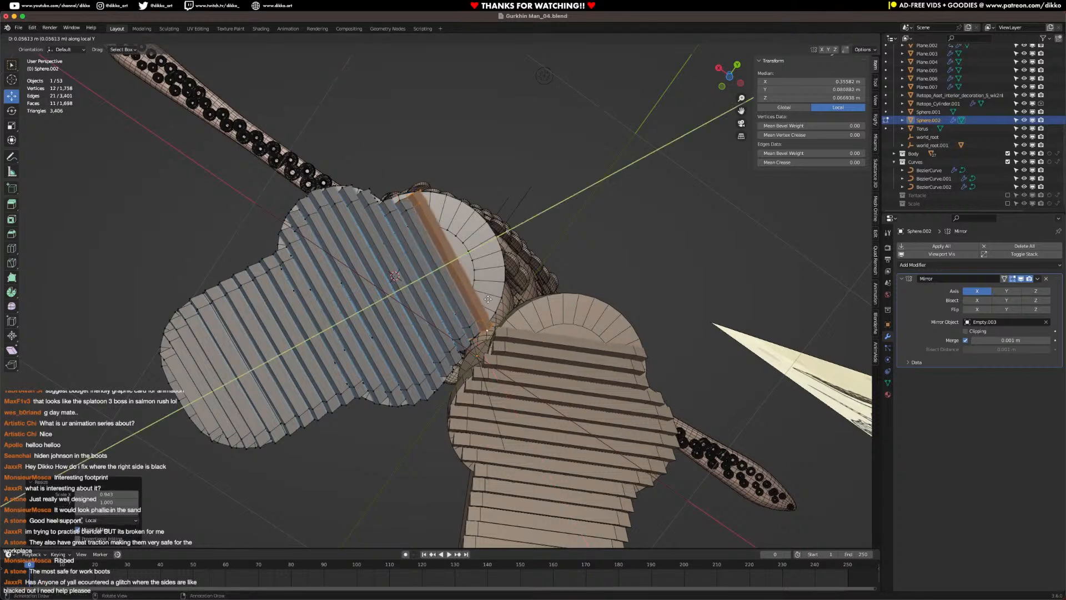
click(488, 300)
key(s)
key(x)
key(x)
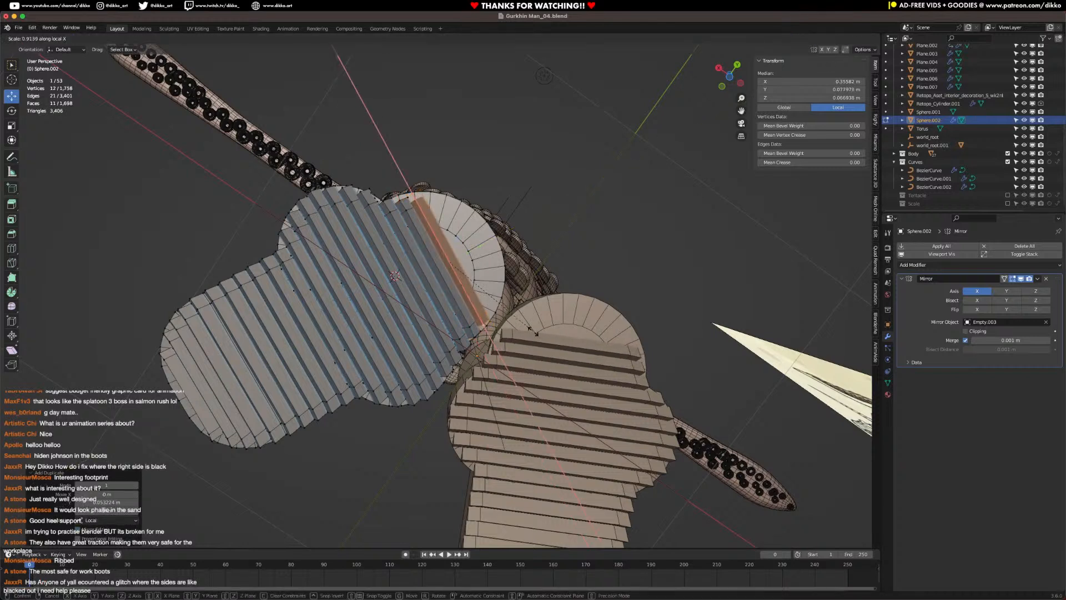
click(532, 332)
Step: Add another copy about 0.052 m further back along local Y and scale it to about 0.9 along local X
key(shift+d)
key(y)
key(y)
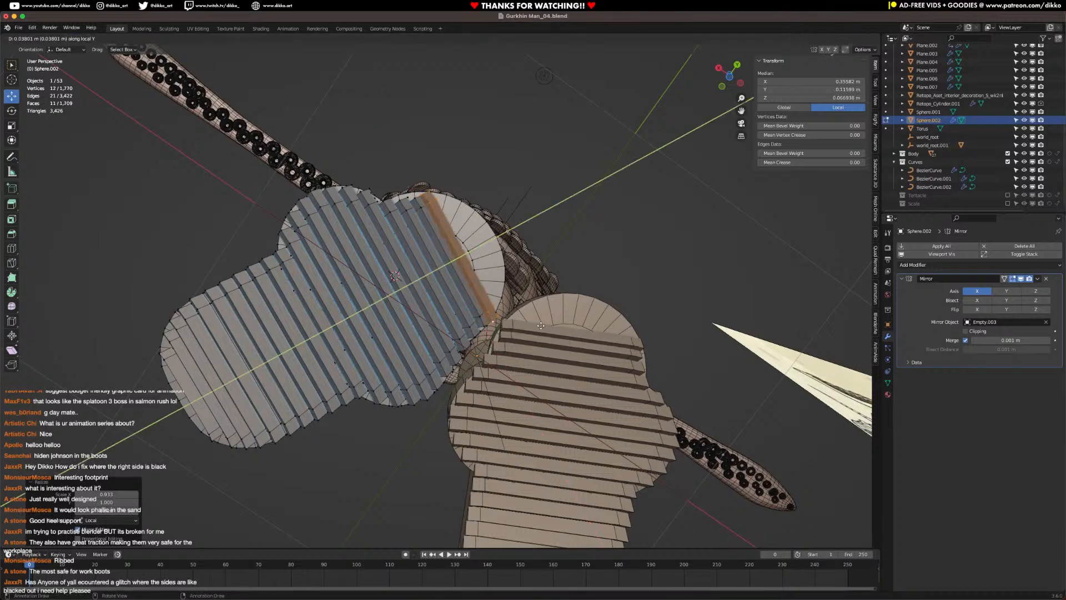
click(543, 325)
key(s)
key(x)
key(x)
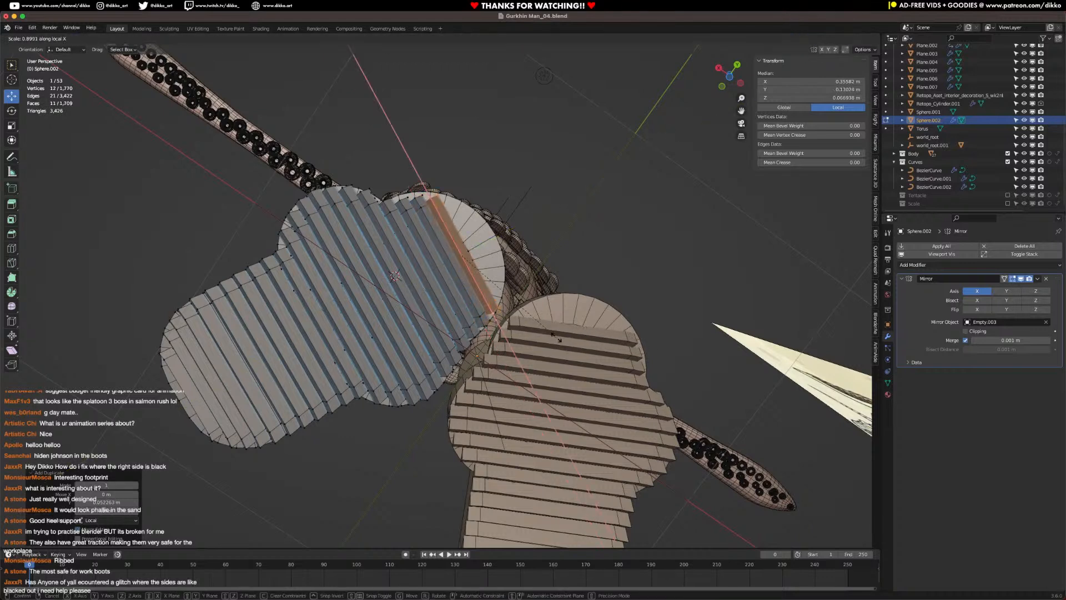
click(555, 338)
Step: Duplicate the ridge about 0.056 m further back along local Y, narrow it along local X and nudge it about 0.006 m forward
key(shift+d)
key(y)
key(y)
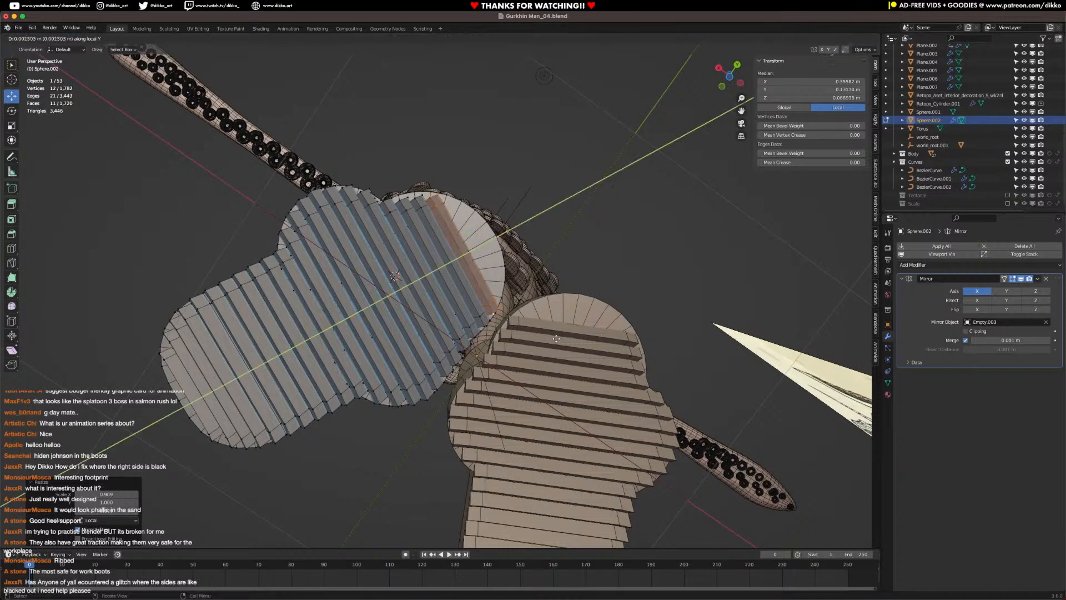
click(566, 335)
key(s)
key(x)
key(x)
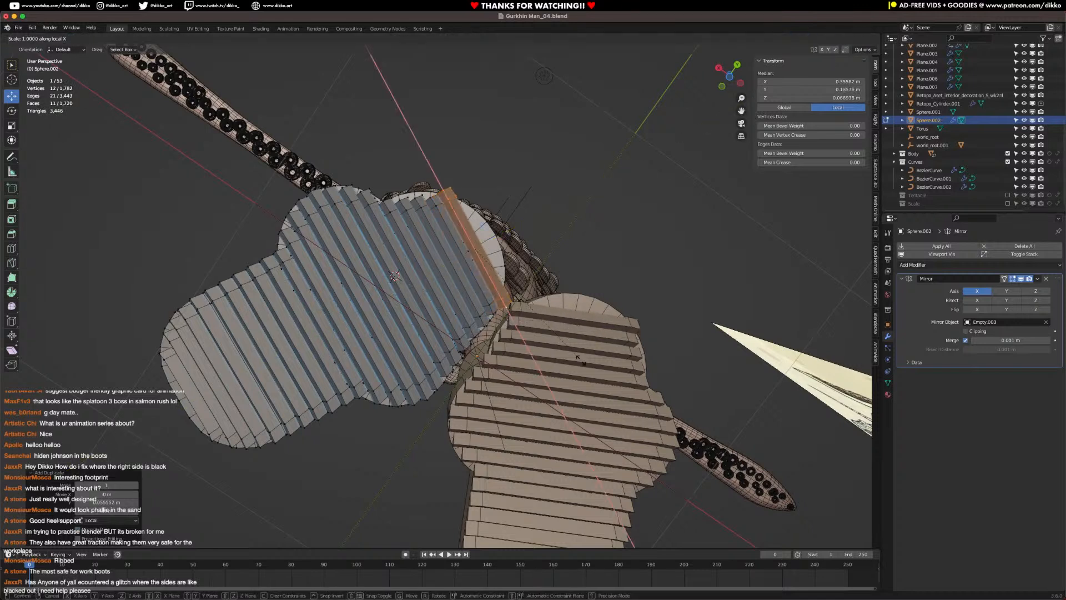
click(565, 338)
drag(498, 234, 496, 236)
Step: Duplicate the last heel ridge along local Z, return to Object Mode and save the file
key(shift+d)
key(z)
key(z)
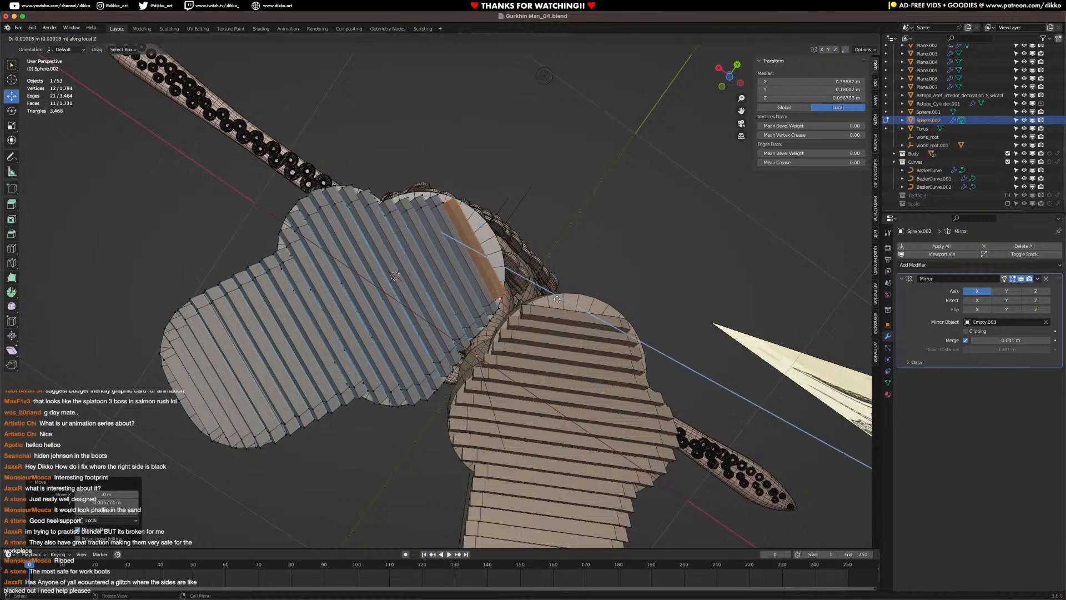
click(566, 288)
key(Tab)
middle_drag(559, 302, 444, 444)
click(436, 462)
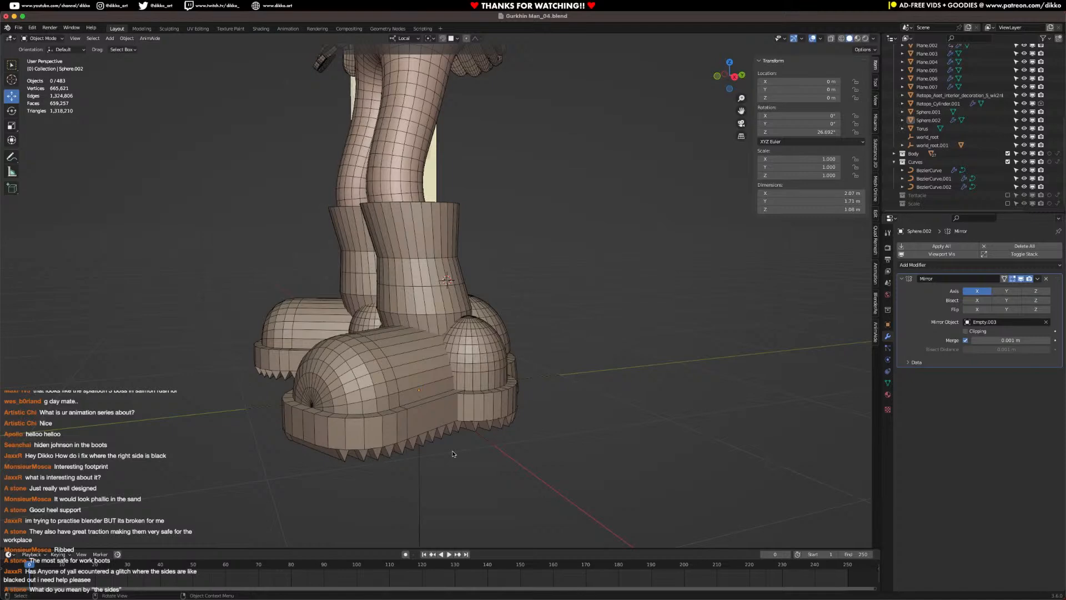
key(ctrl+s)
Step: Remove the Mirror modifier from the boot and save the file
middle_drag(452, 454, 463, 430)
scroll(468, 422, down, 6)
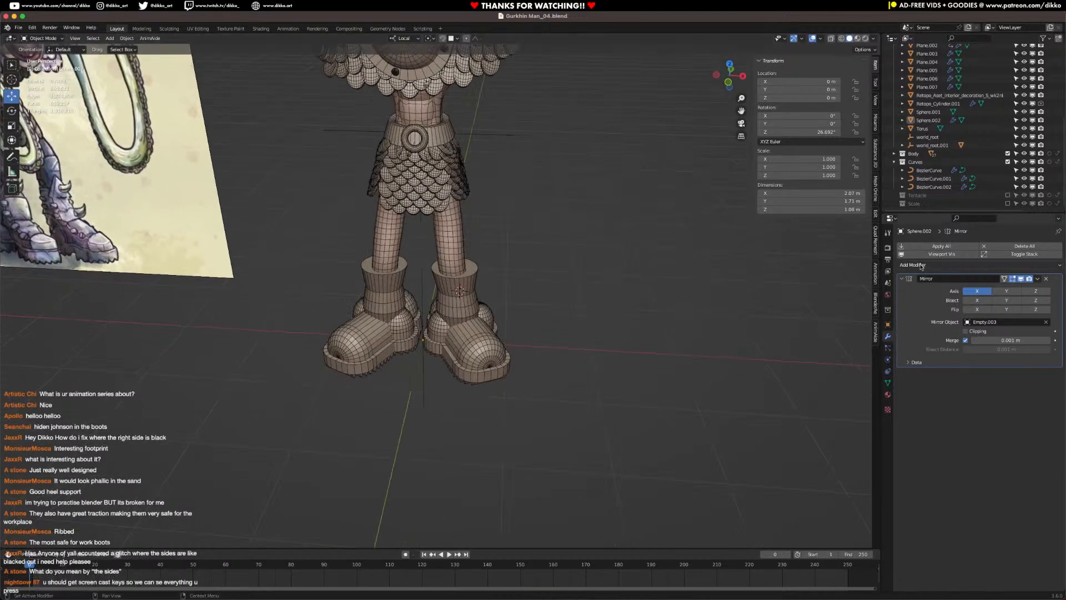
click(1046, 279)
key(ctrl+s)
Step: Add a Remesh modifier in Voxel mode to the boot with a voxel size of about 0.0116 m
click(977, 246)
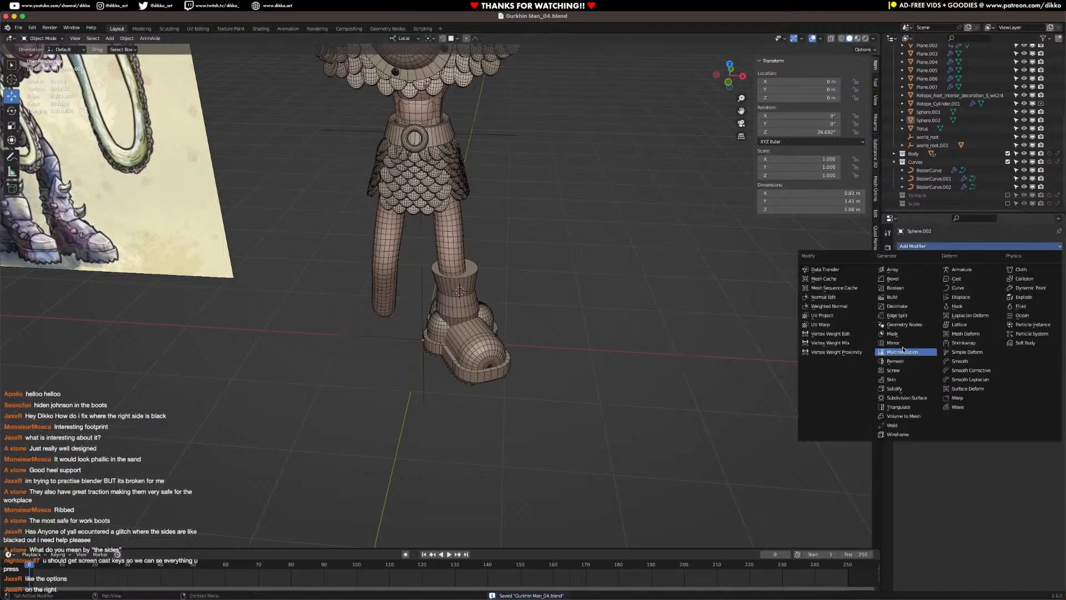
click(912, 362)
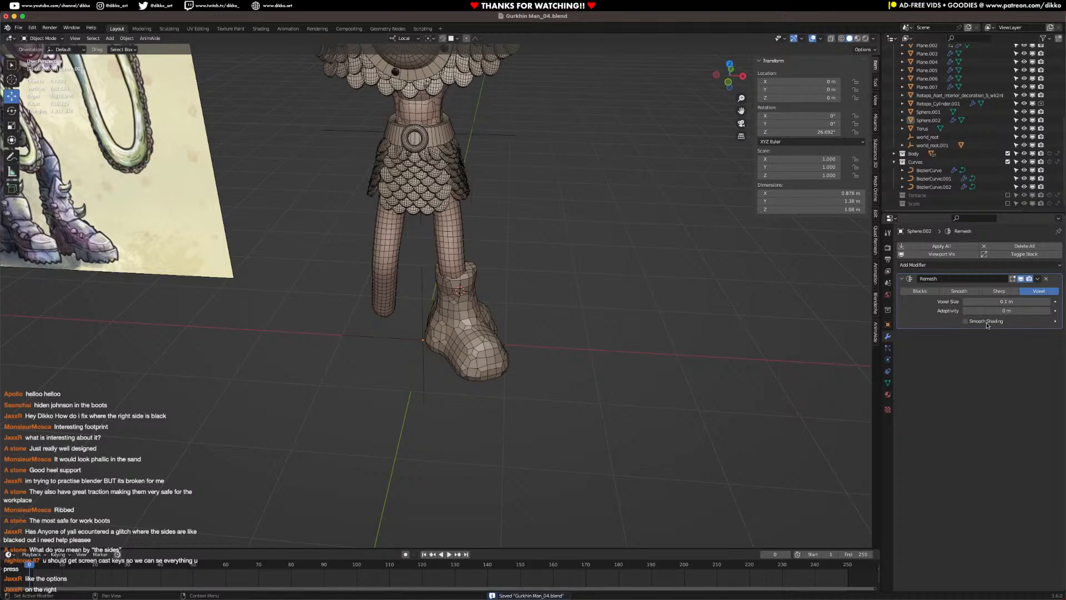
middle_drag(578, 357, 550, 339)
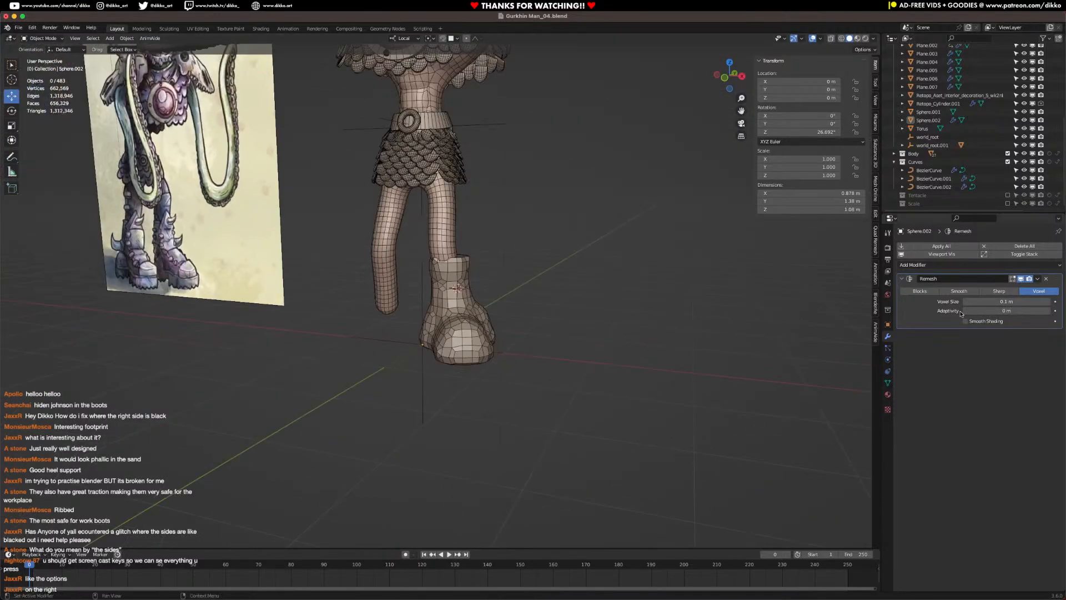
drag(992, 302, 944, 302)
scroll(436, 384, up, 5)
middle_drag(436, 384, 597, 348)
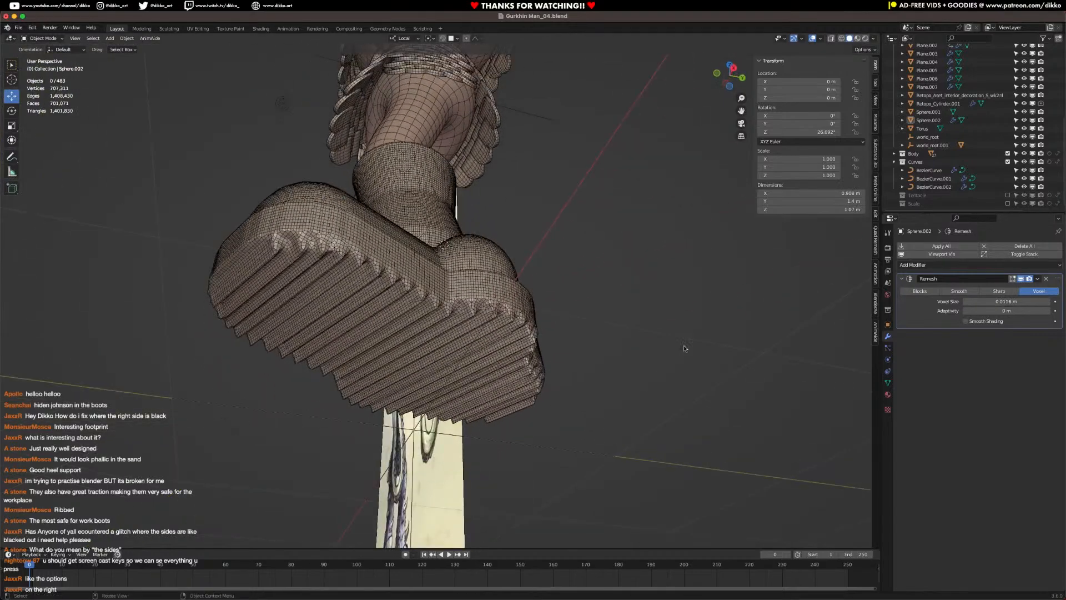
Step: Reduce the Remesh voxel size to about 0.00758 m, save the file and apply the modifier
middle_drag(394, 300, 544, 389)
drag(1000, 301, 988, 302)
middle_drag(587, 439, 832, 402)
key(super+s)
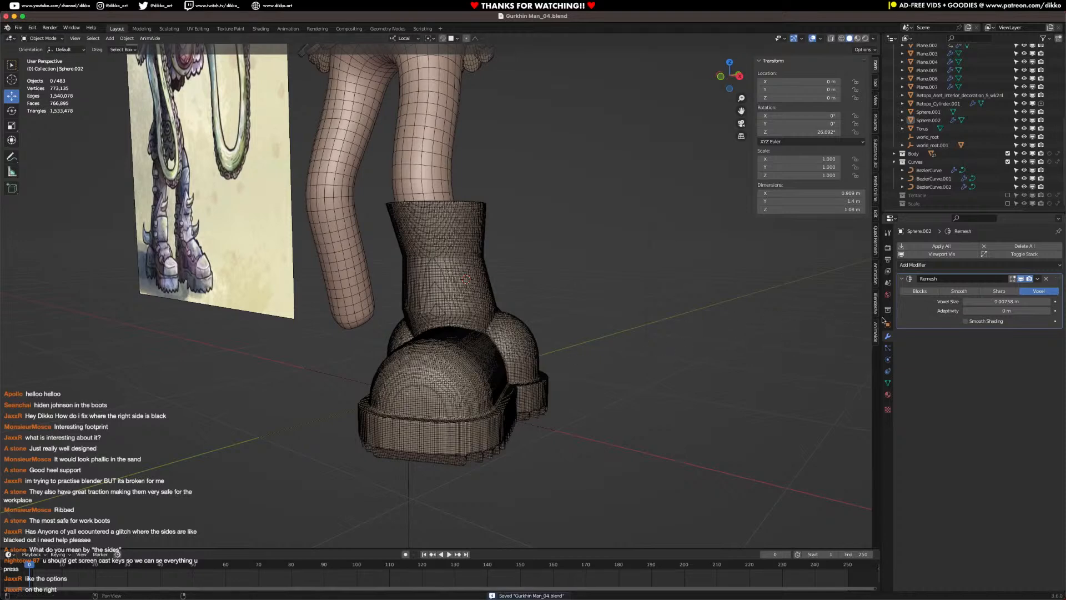
key(ctrl+a)
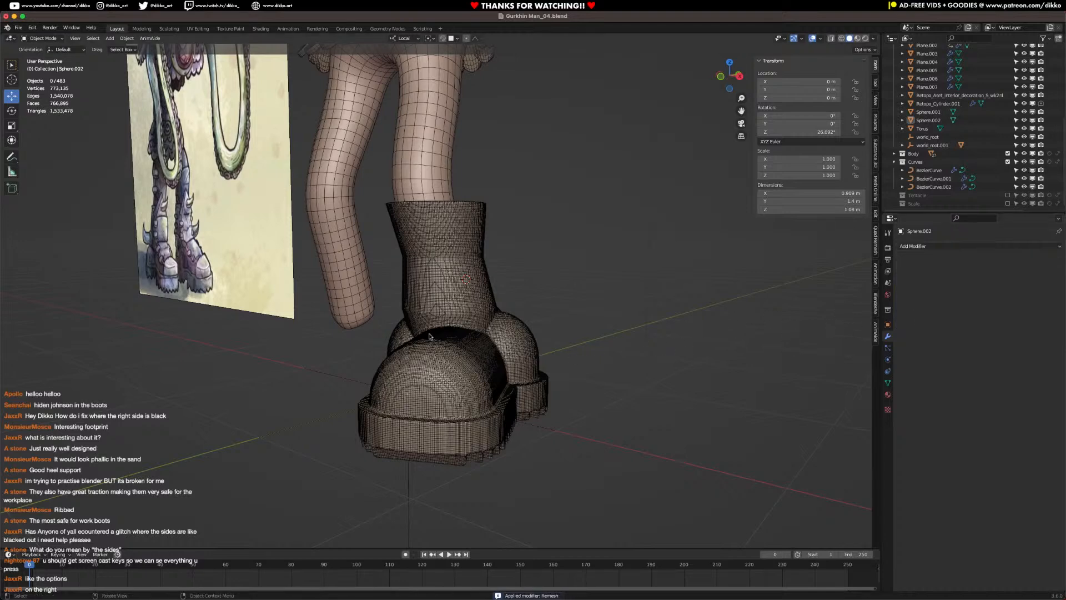
Step: Turn off the wireframe overlay to inspect the remeshed boot's surface and tread
middle_drag(420, 363, 574, 341)
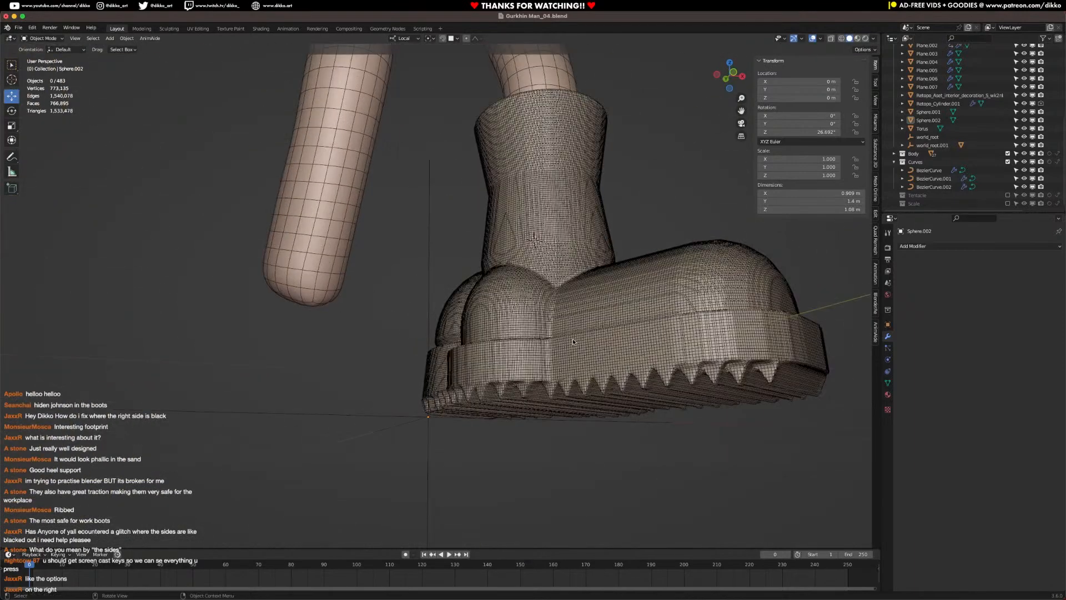
click(820, 39)
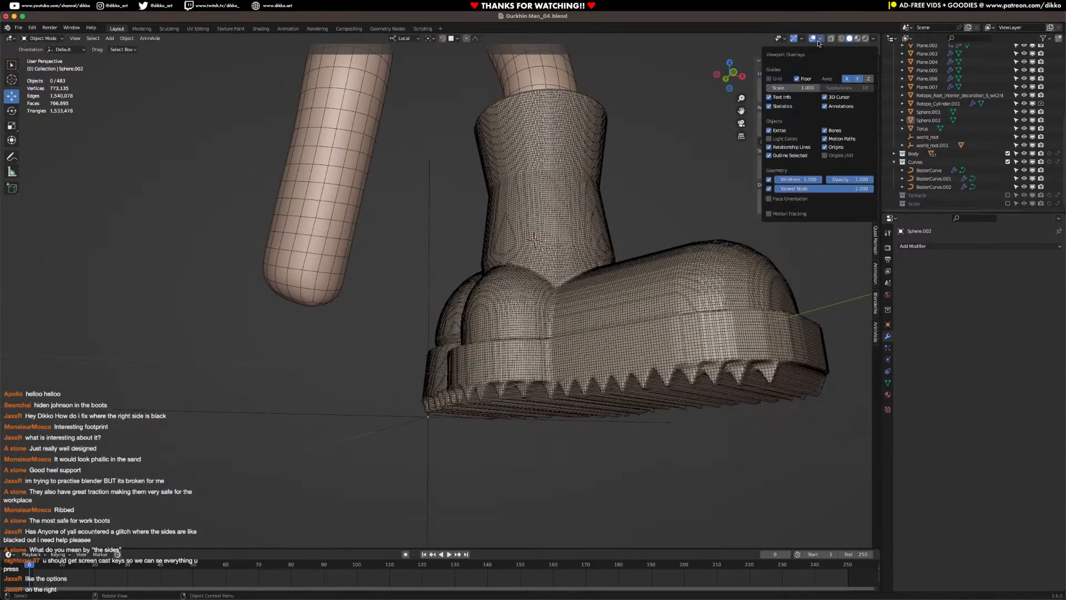
click(769, 180)
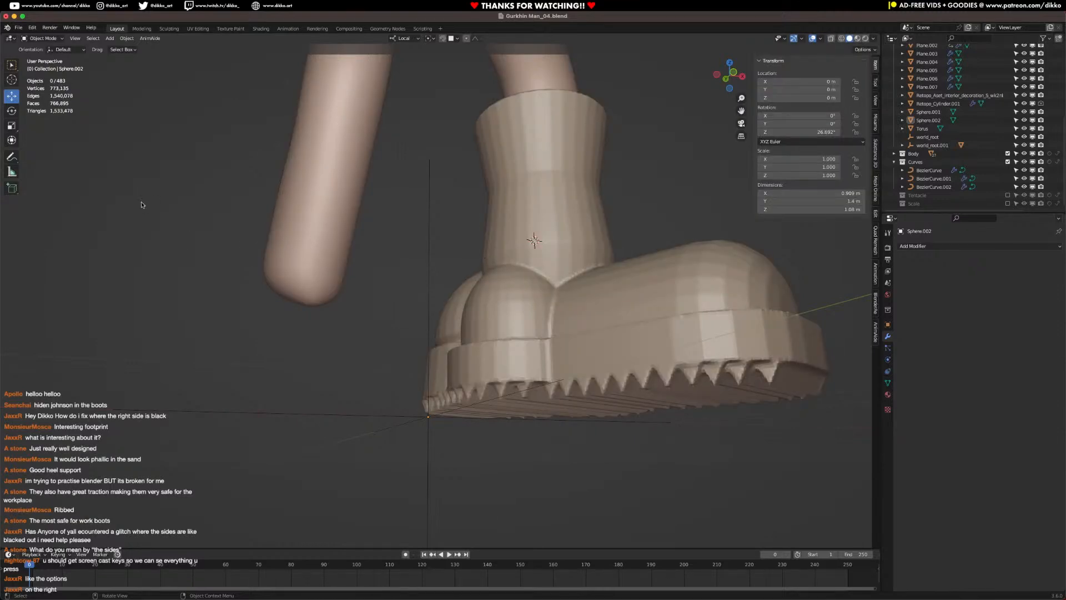
middle_drag(471, 322, 286, 215)
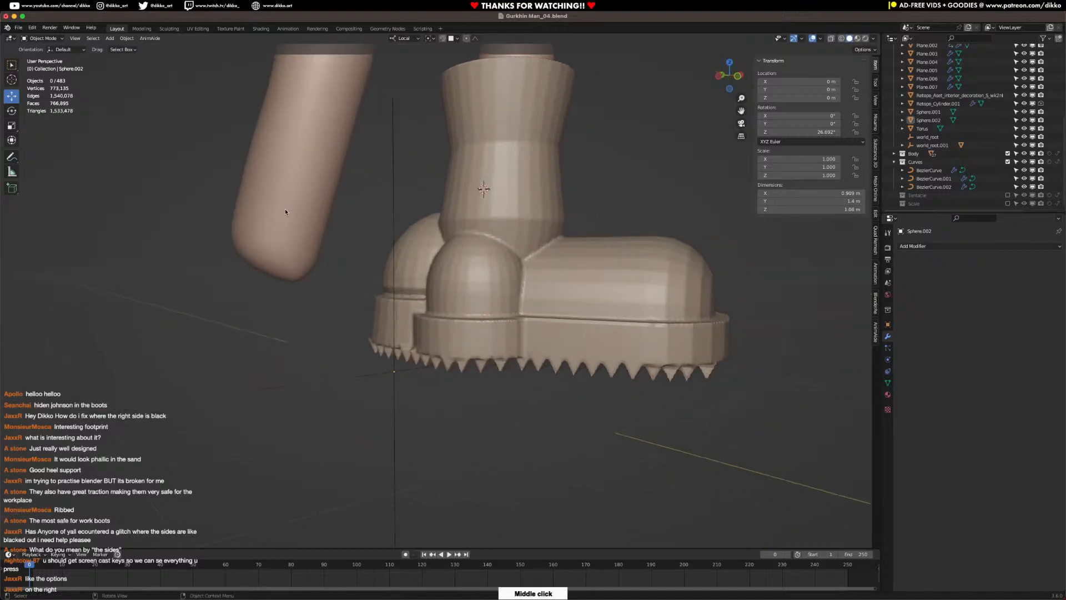
Step: Enter Sculpt Mode on the boot and smooth the sole above the tread with a Smooth brush of 47 px radius
click(418, 281)
click(41, 38)
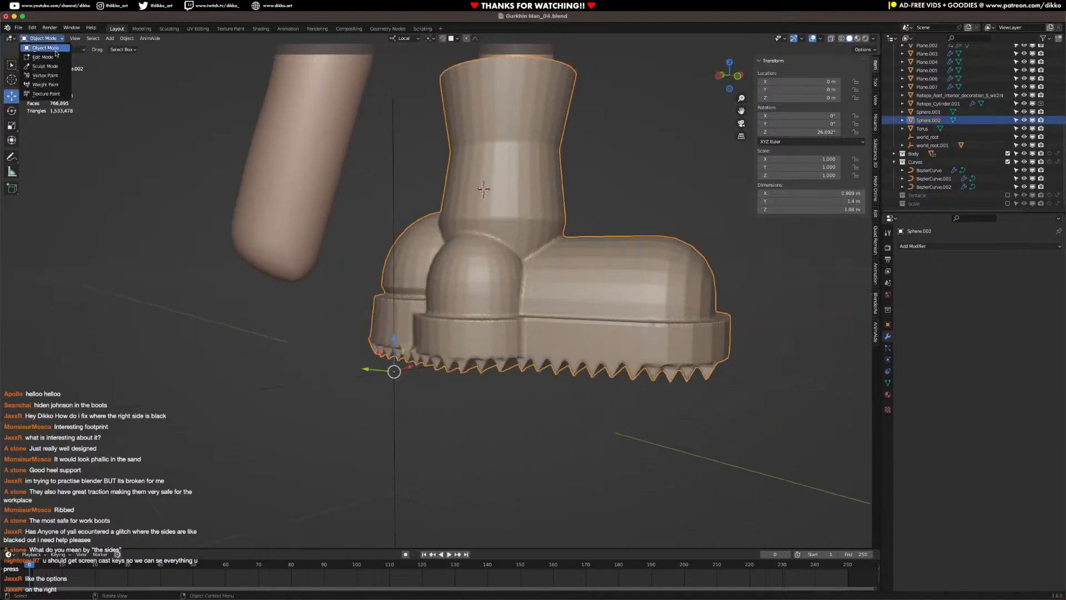
click(40, 65)
click(13, 197)
middle_drag(451, 354, 445, 309)
key(f)
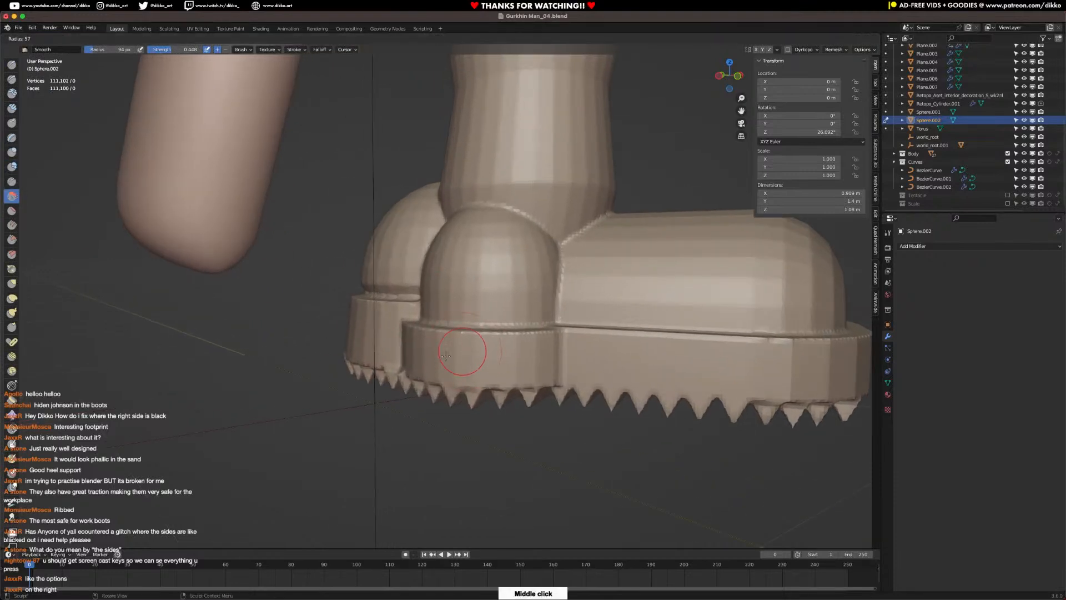
click(447, 355)
middle_drag(447, 354, 498, 344)
drag(472, 355, 464, 354)
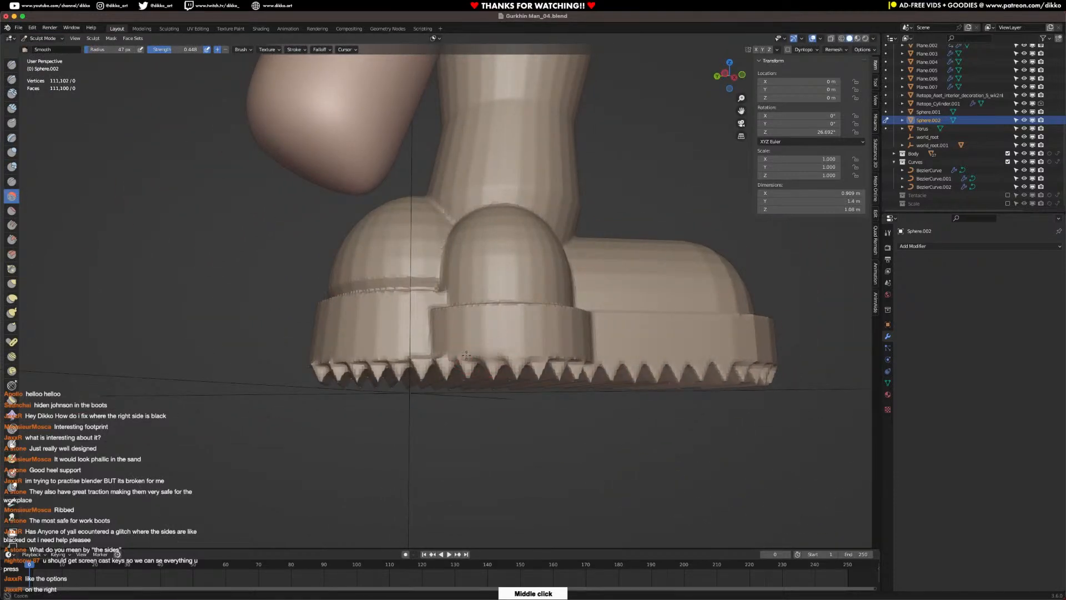
Step: Smooth the seam between the sole and the tread ridges around the heel lobes and toe
middle_drag(595, 355, 512, 346)
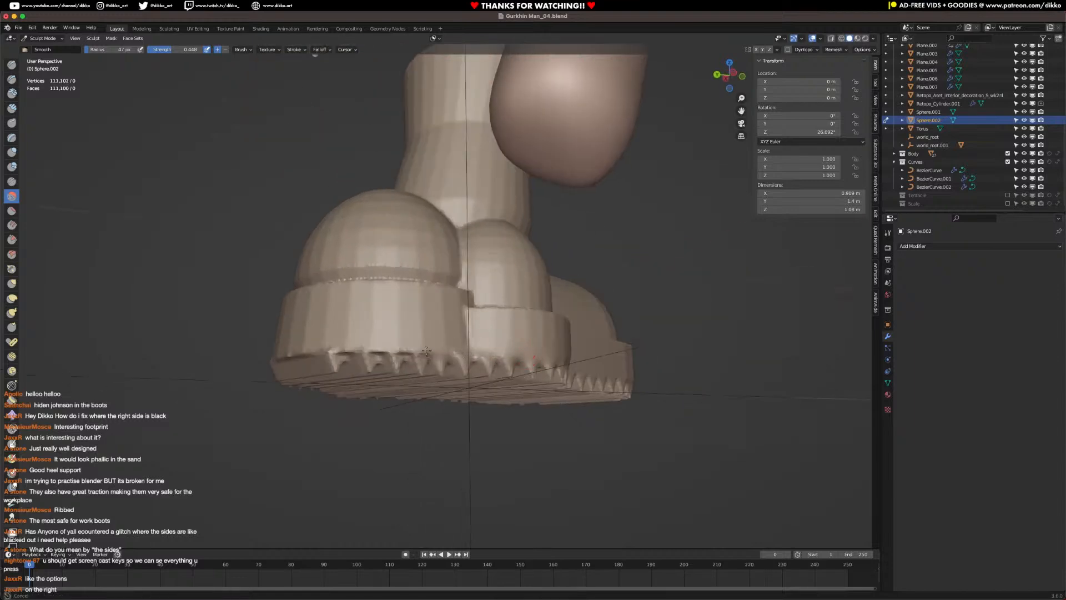
mouse_move(346, 347)
middle_down()
mouse_move(343, 311)
mouse_move(399, 328)
mouse_move(388, 316)
middle_up()
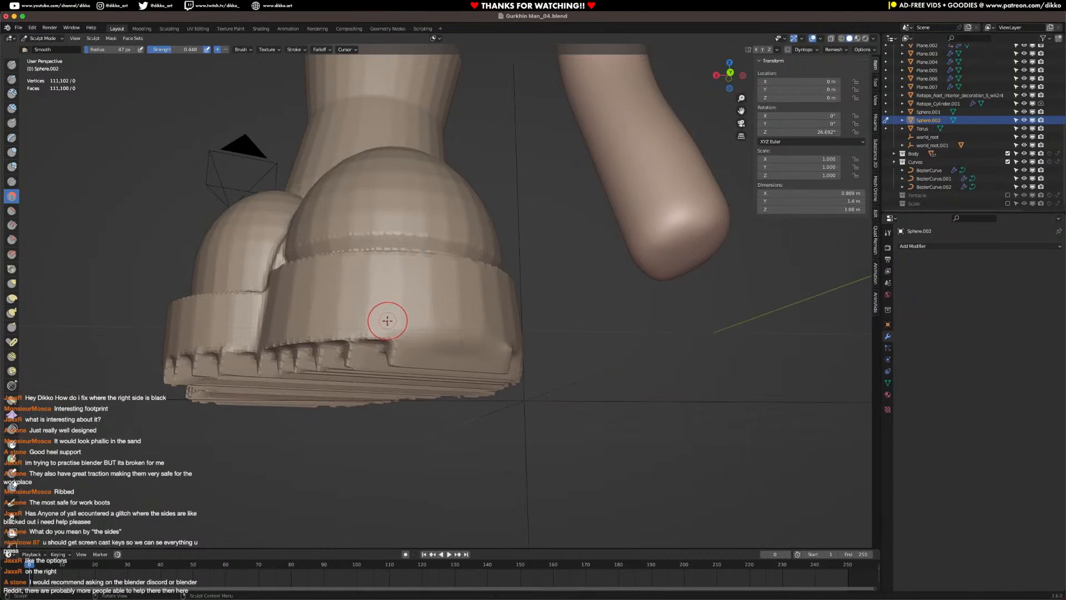
middle_drag(388, 321, 443, 296)
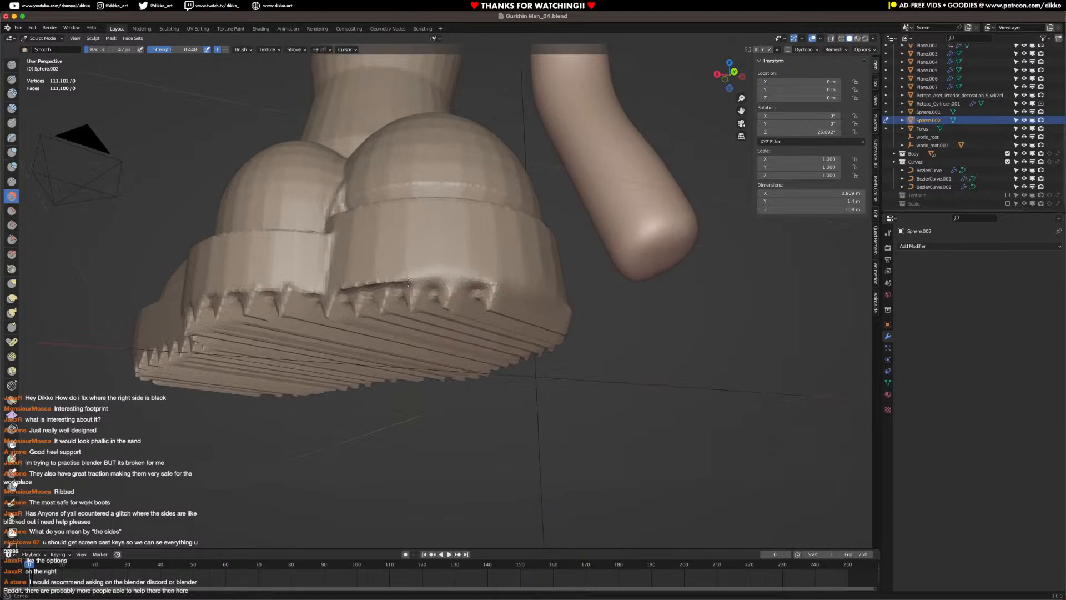
middle_drag(357, 287, 410, 280)
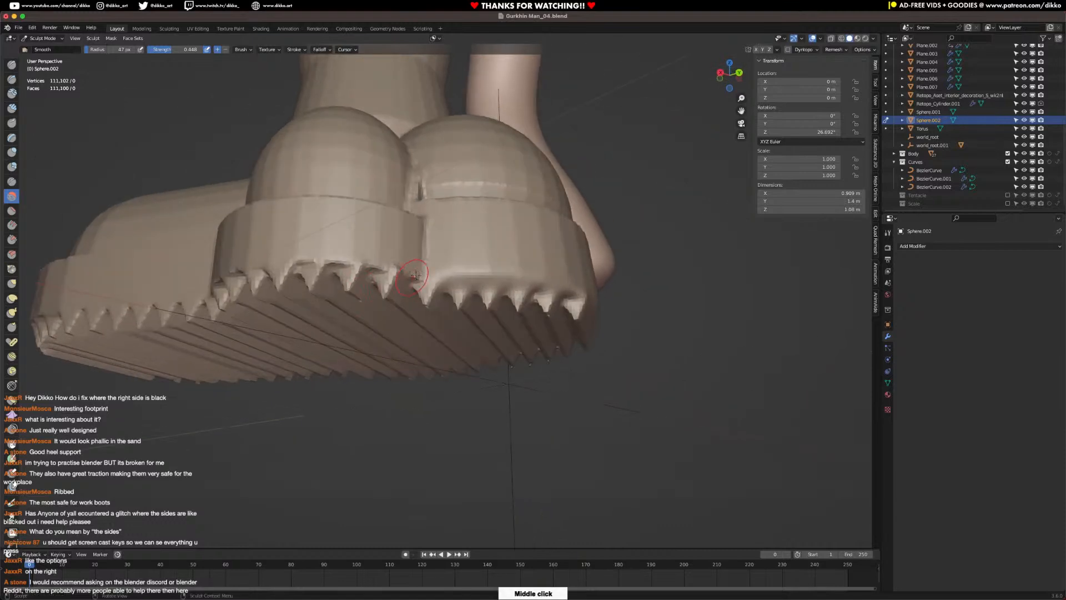
middle_drag(301, 262, 378, 239)
middle_drag(283, 264, 425, 267)
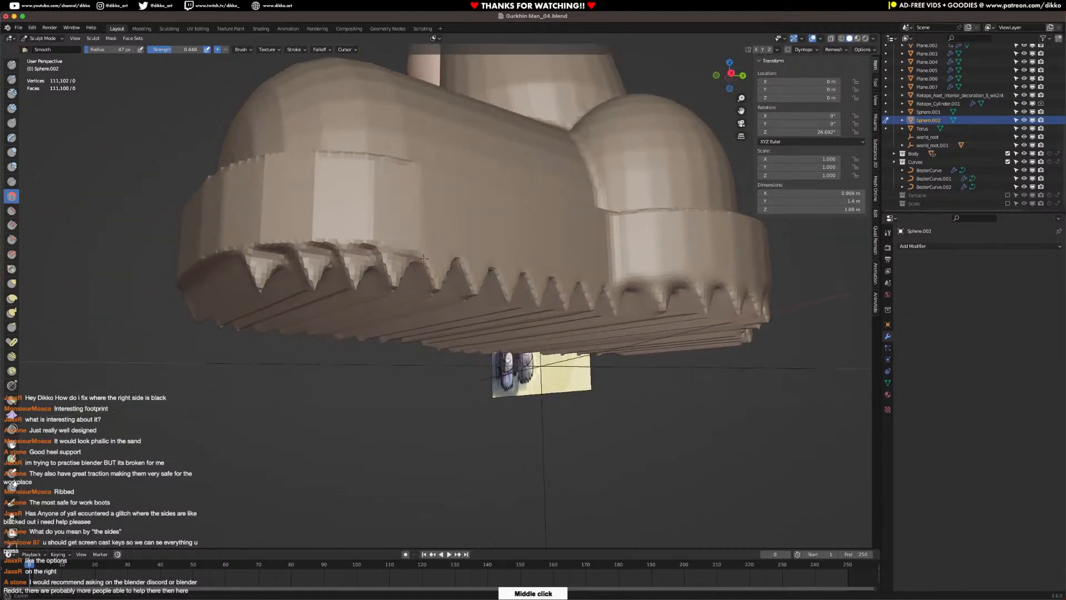
middle_drag(224, 255, 359, 221)
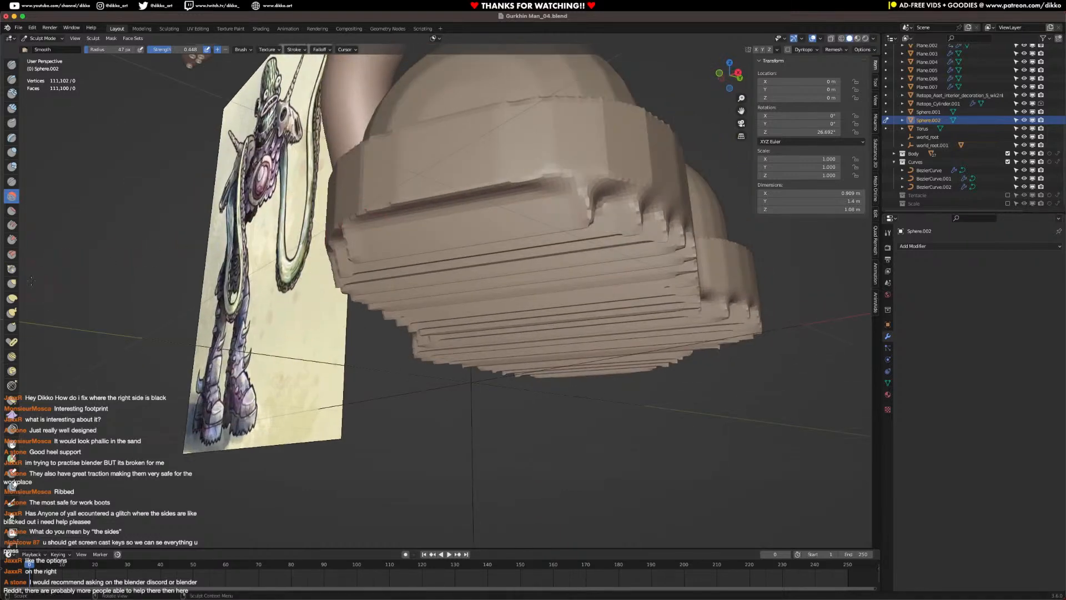
Step: Scrape the jagged sole edge above the tread around the boot using the Scrape/Peaks brush at about 73 px radius
click(11, 211)
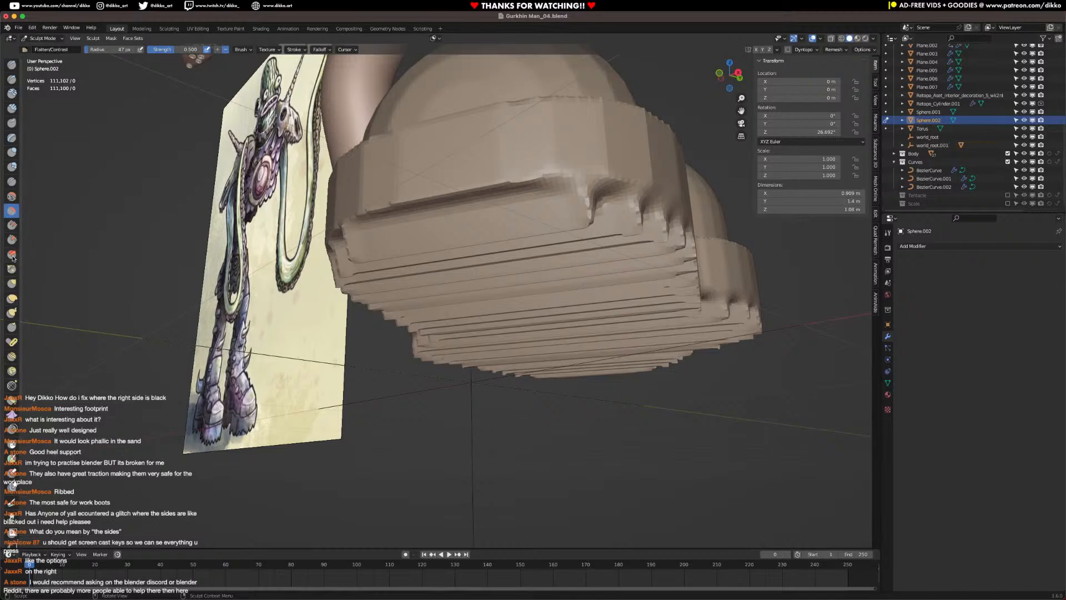
click(11, 239)
mouse_move(361, 219)
mouse_down()
mouse_move(475, 192)
mouse_move(414, 196)
mouse_move(583, 184)
mouse_up()
key(f)
click(488, 190)
mouse_move(583, 183)
middle_down()
mouse_move(311, 190)
mouse_move(511, 228)
mouse_move(452, 209)
middle_up()
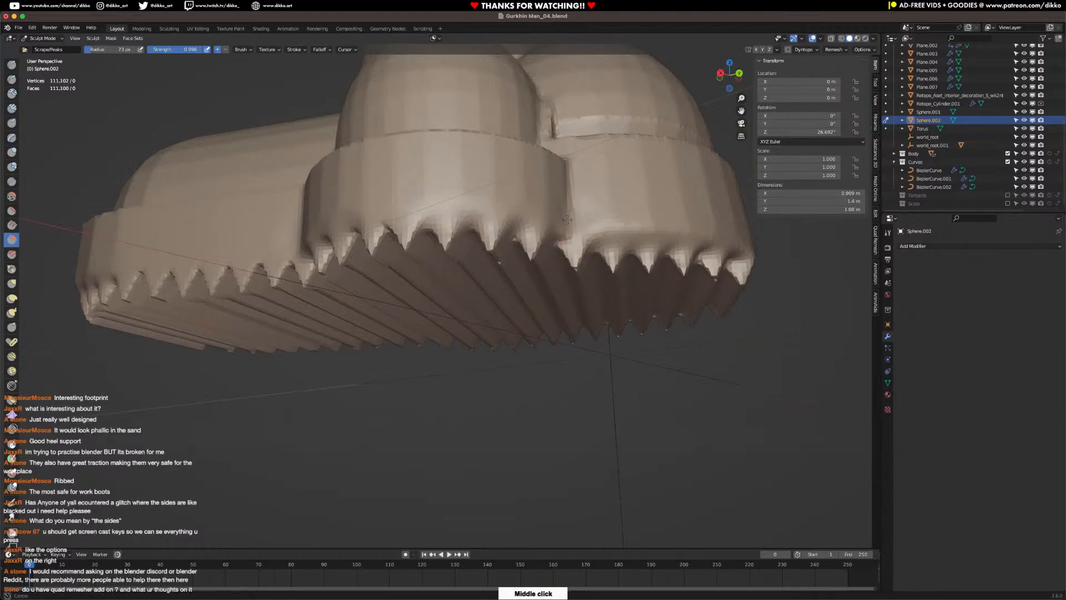
middle_drag(685, 223, 488, 230)
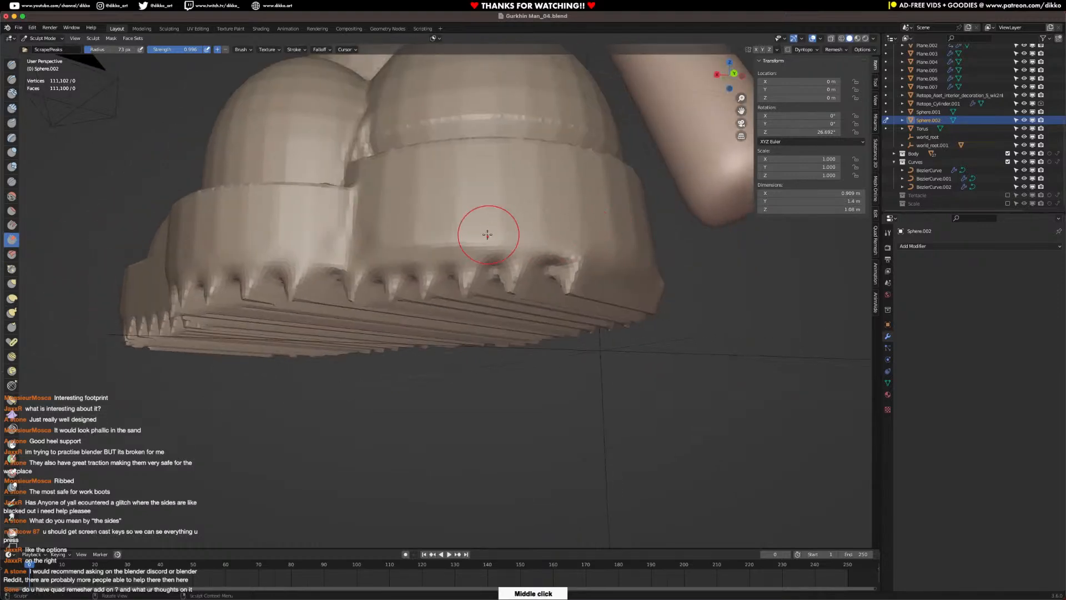
middle_drag(548, 244, 236, 239)
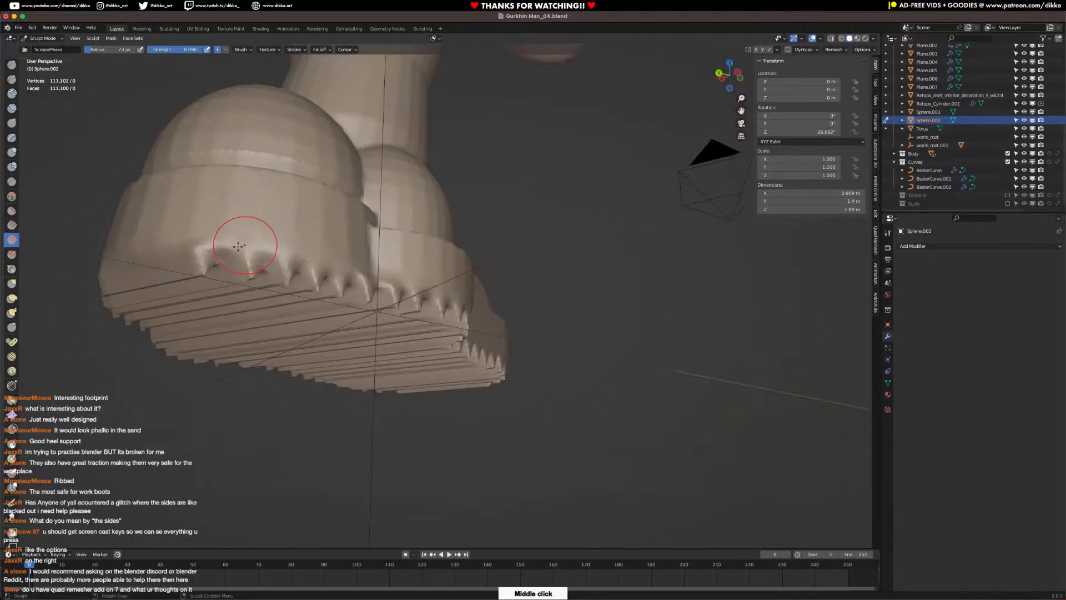
Step: Return to Object Mode, save the file and select the boot
click(43, 39)
click(49, 43)
click(639, 290)
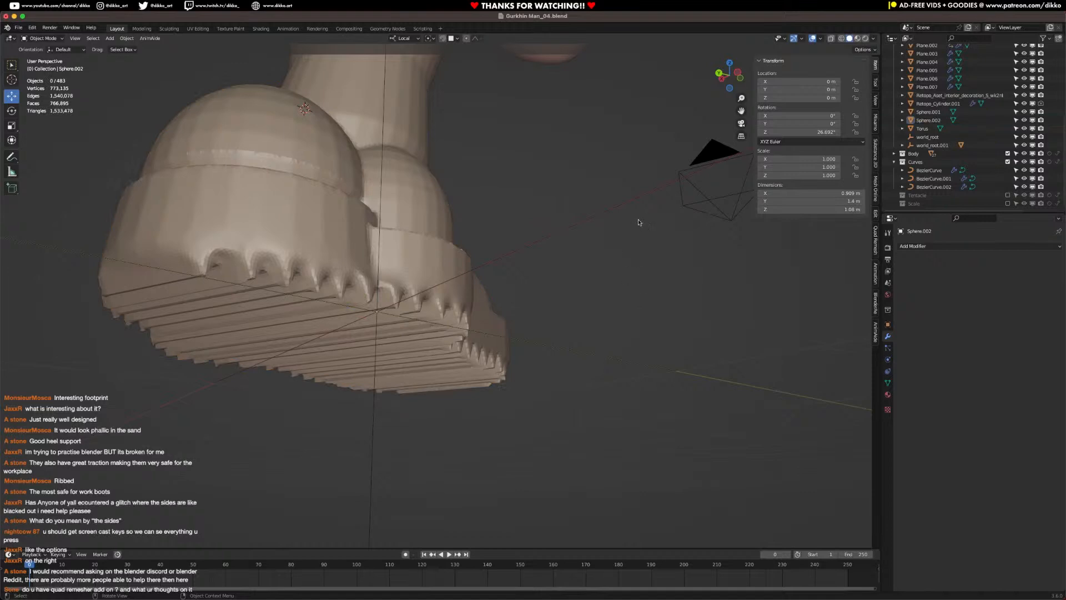
middle_drag(455, 383, 418, 354)
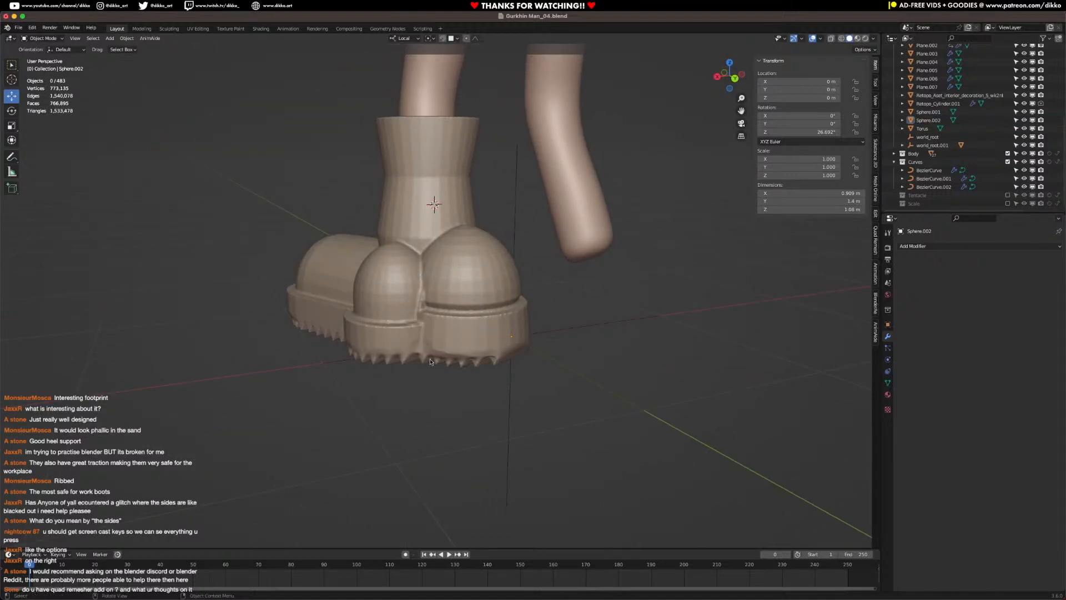
key(ctrl+s)
middle_drag(430, 361, 510, 374)
scroll(433, 360, down, 8)
scroll(455, 369, up, 5)
key(ctrl+s)
click(511, 374)
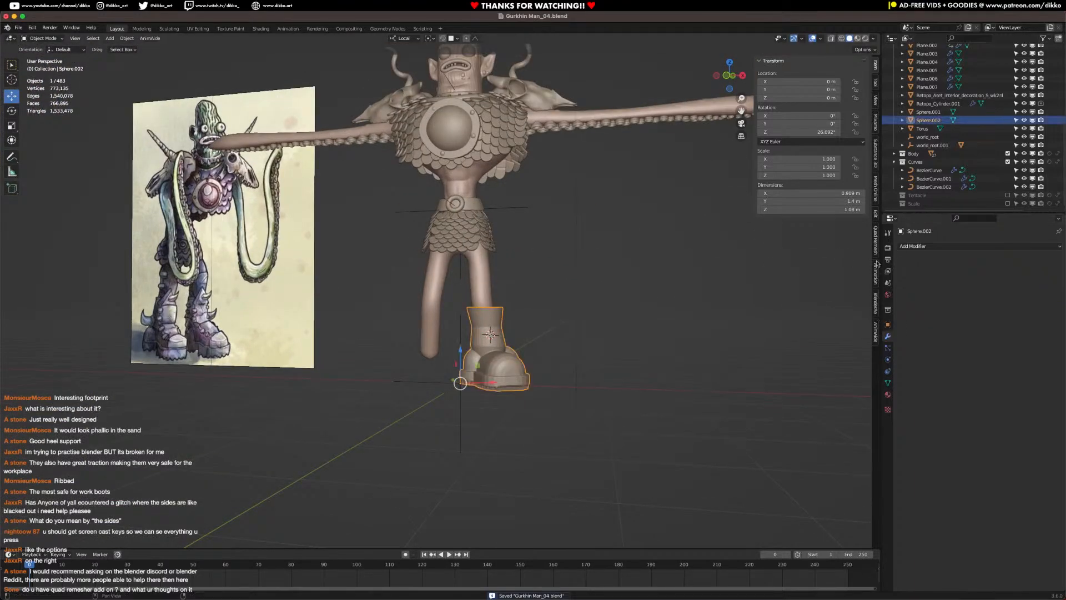
Step: Retopologize the boot with Quad Remesher using a quad count of 1000 and an adaptive size near 100%, saving beforehand
click(876, 242)
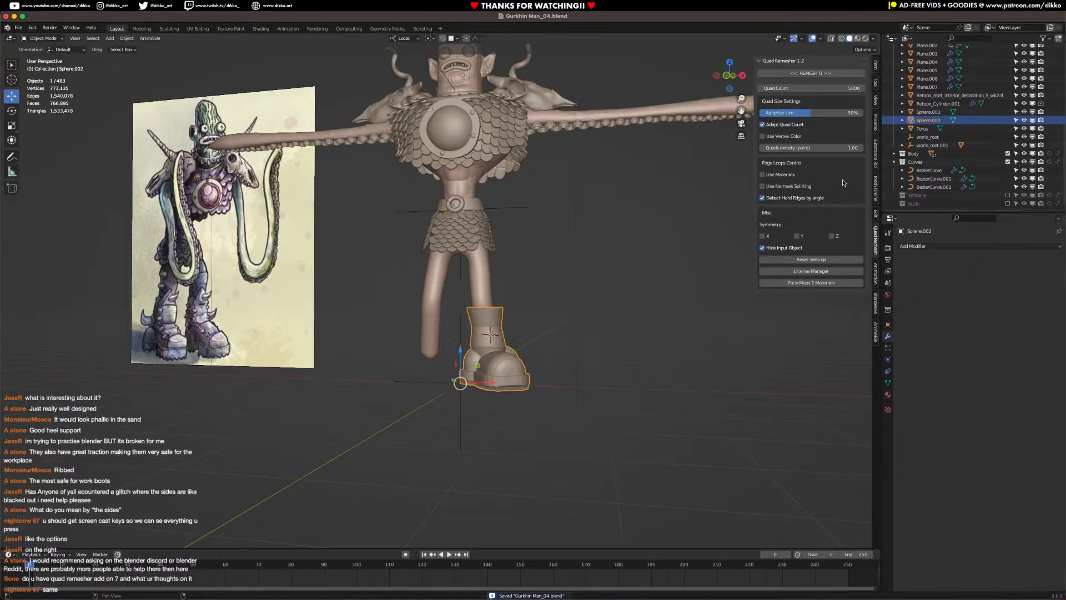
click(807, 89)
text(100)
key(Return)
click(809, 90)
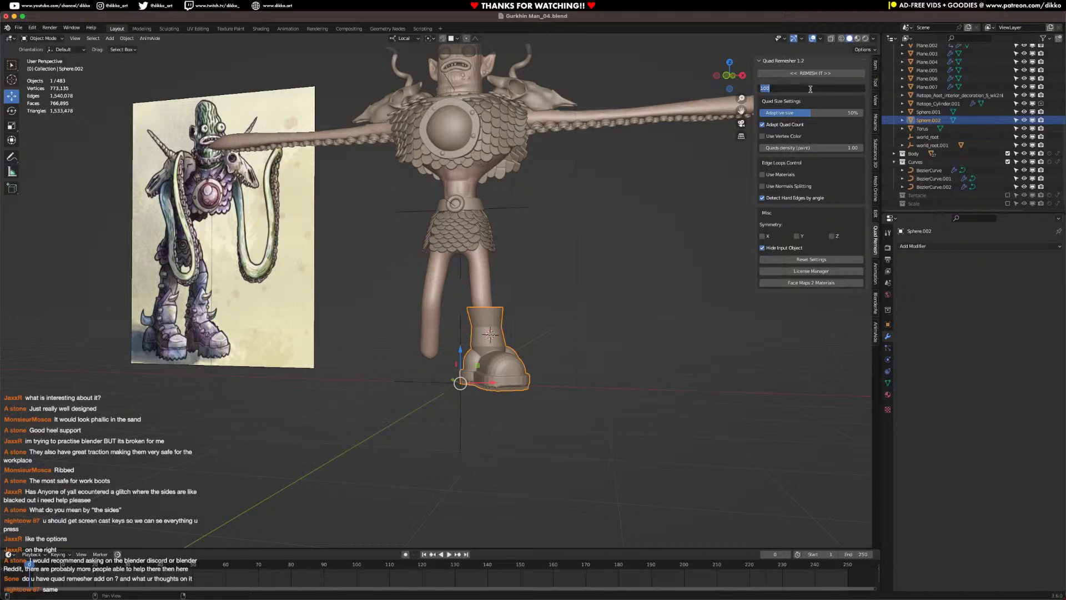
key(Return)
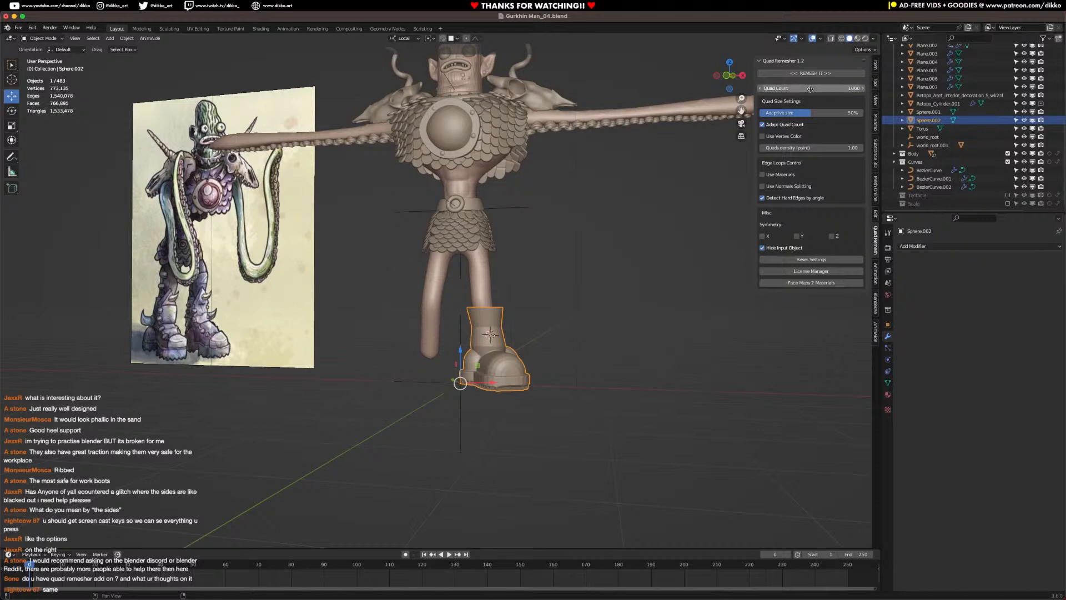
key(ctrl+s)
drag(814, 113, 866, 113)
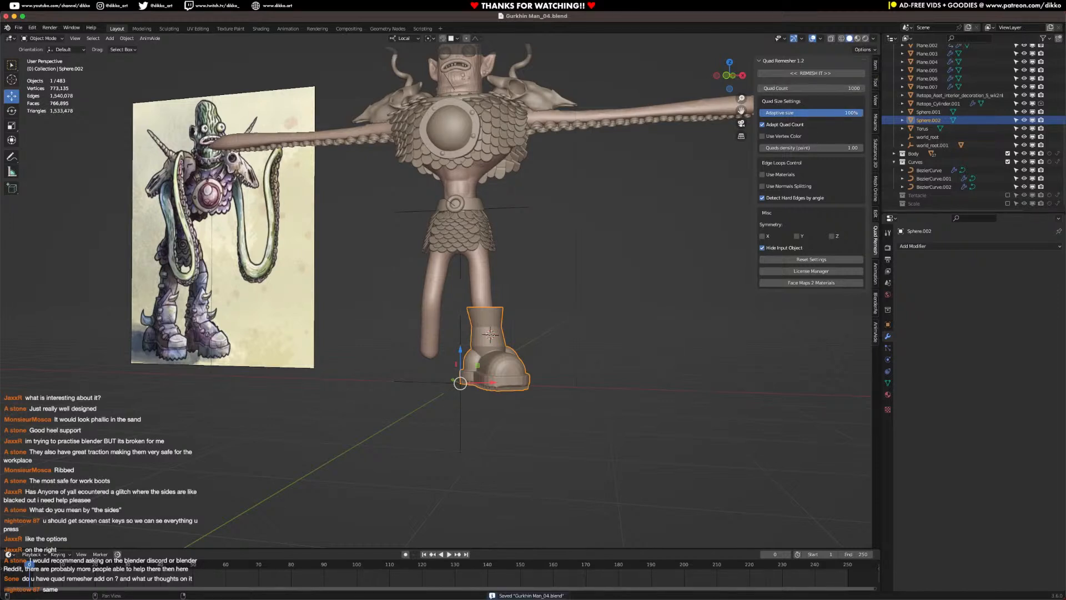
scroll(525, 308, up, 2)
middle_drag(573, 358, 521, 349)
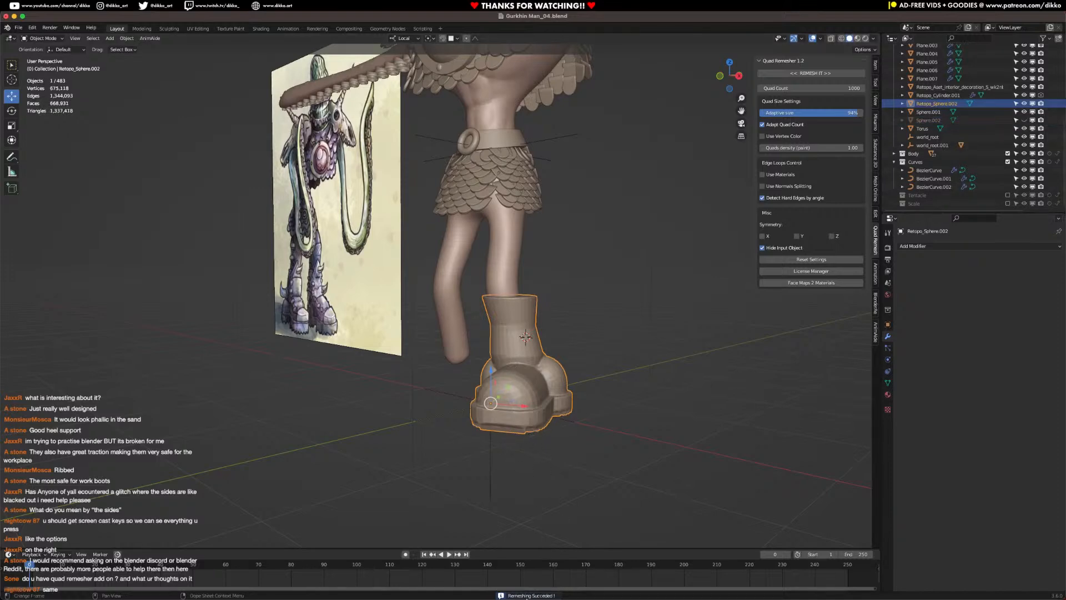
Step: Check the retopologized boot's quad topology and apply smooth shading to it
scroll(549, 462, up, 2)
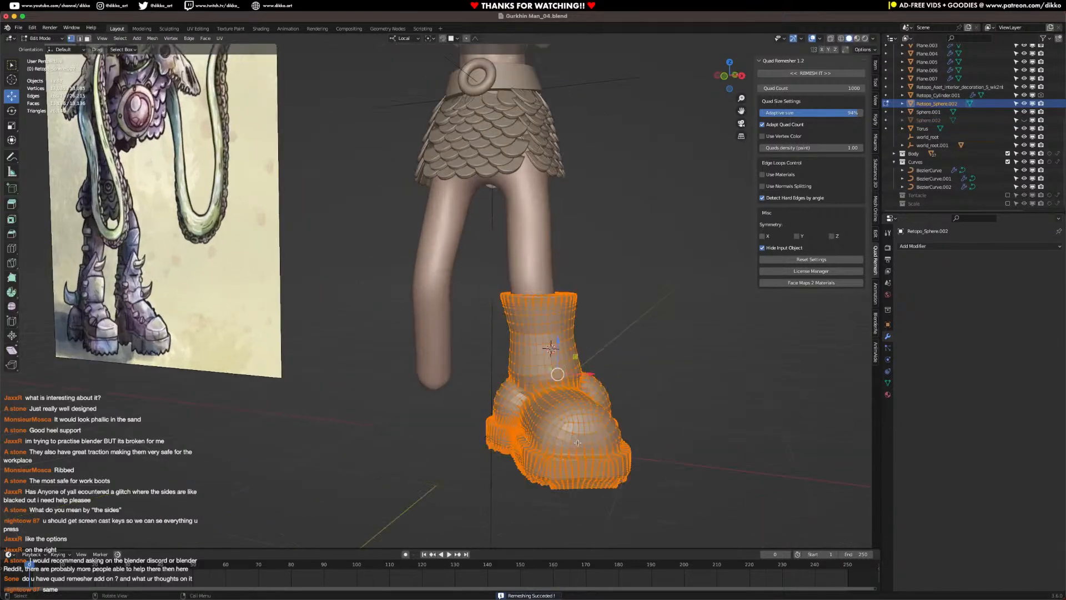
middle_drag(548, 462, 539, 365)
key(Tab)
key(Tab)
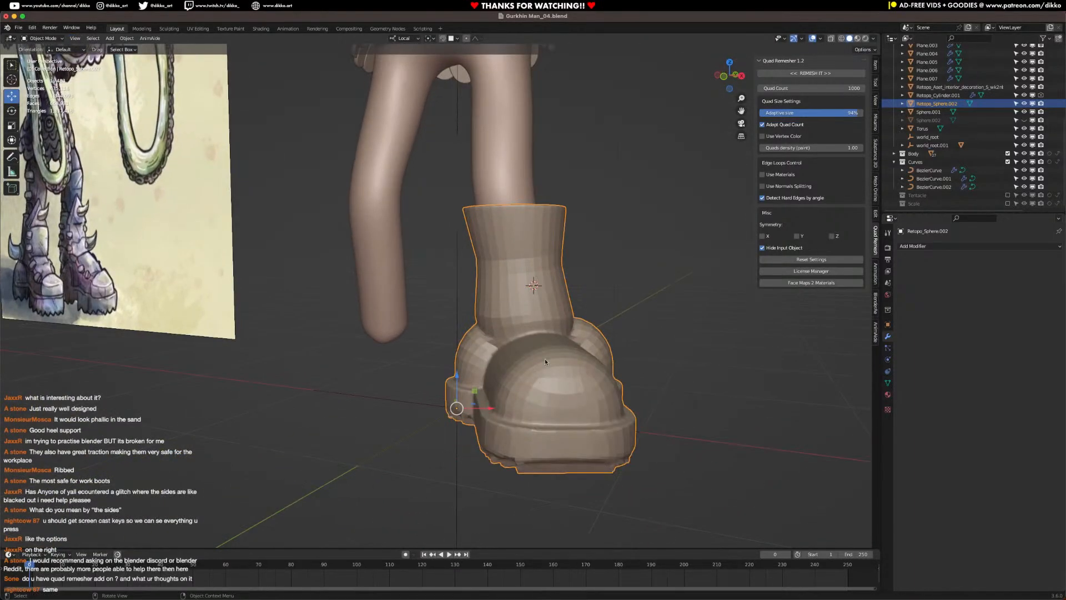
right_click(543, 356)
click(536, 330)
right_click(536, 329)
click(532, 321)
Step: Add a Mirror modifier to the retopologized boot on the X axis, with Empty.003 as the mirror object
middle_drag(532, 322, 588, 405)
scroll(588, 405, down, 4)
shift+middle_drag(378, 359, 438, 378)
scroll(513, 382, up, 4)
middle_drag(504, 410, 605, 347)
key(Tab)
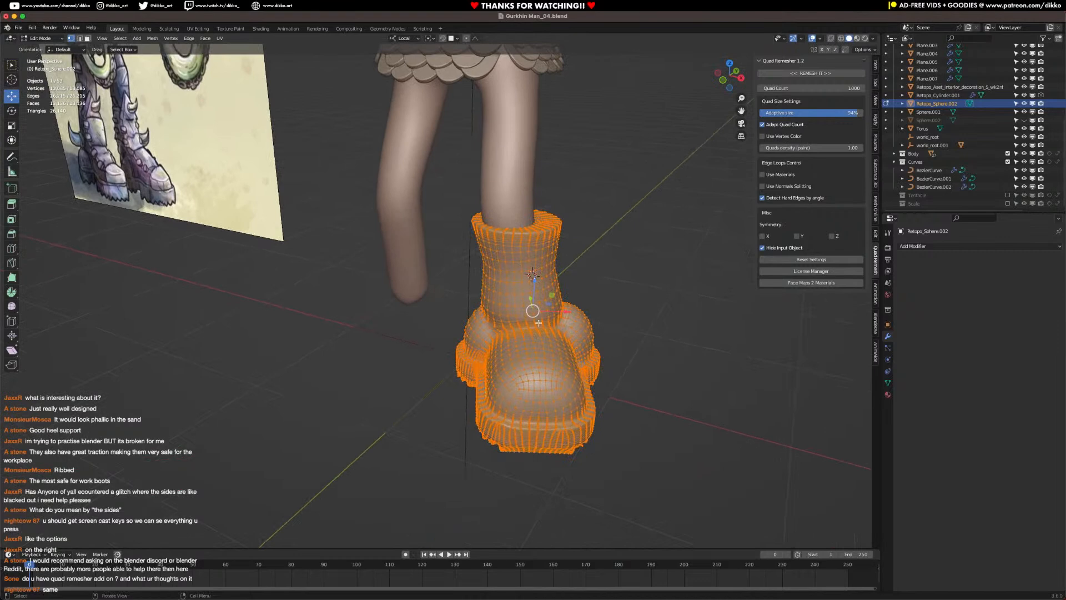
middle_drag(563, 315, 587, 322)
click(952, 246)
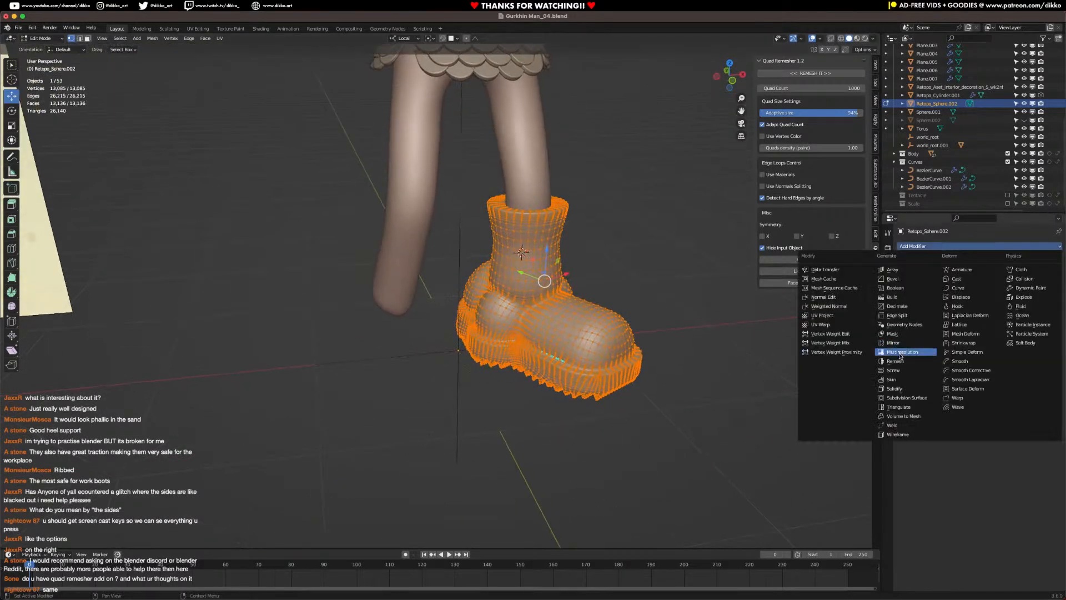
click(902, 343)
click(1046, 322)
click(460, 446)
middle_drag(481, 438, 520, 201)
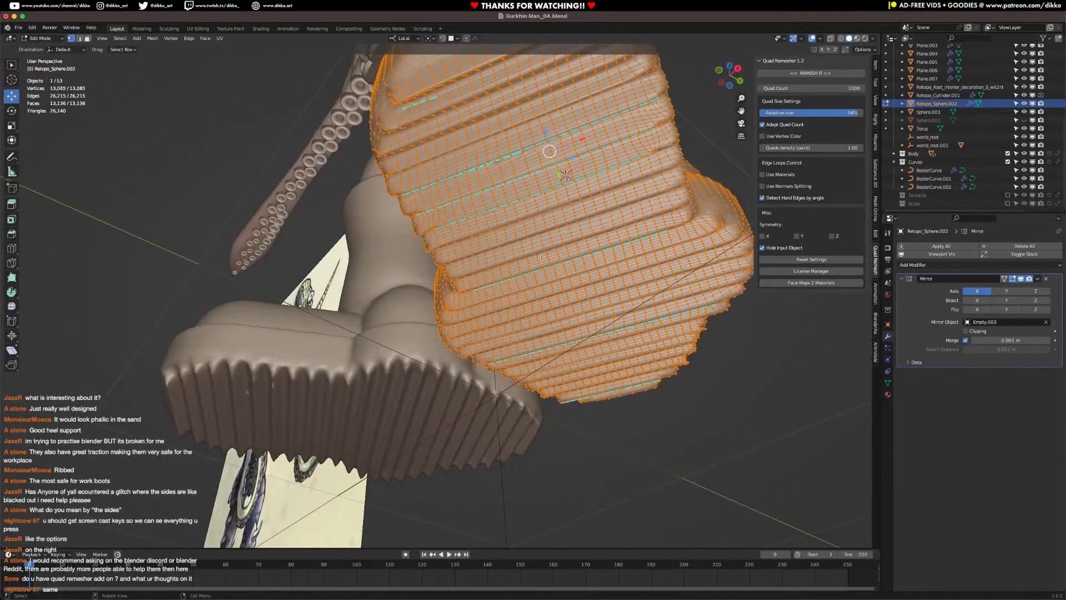
Step: Isolate the boot in local view and delete the ring of faces just inside the rim of its shaft cap
key(Tab)
mouse_move(543, 247)
middle_down()
mouse_move(552, 303)
mouse_move(530, 333)
mouse_move(440, 259)
mouse_move(530, 311)
middle_up()
scroll(530, 311, up, 4)
key(Tab)
shift+middle_drag(543, 191, 526, 216)
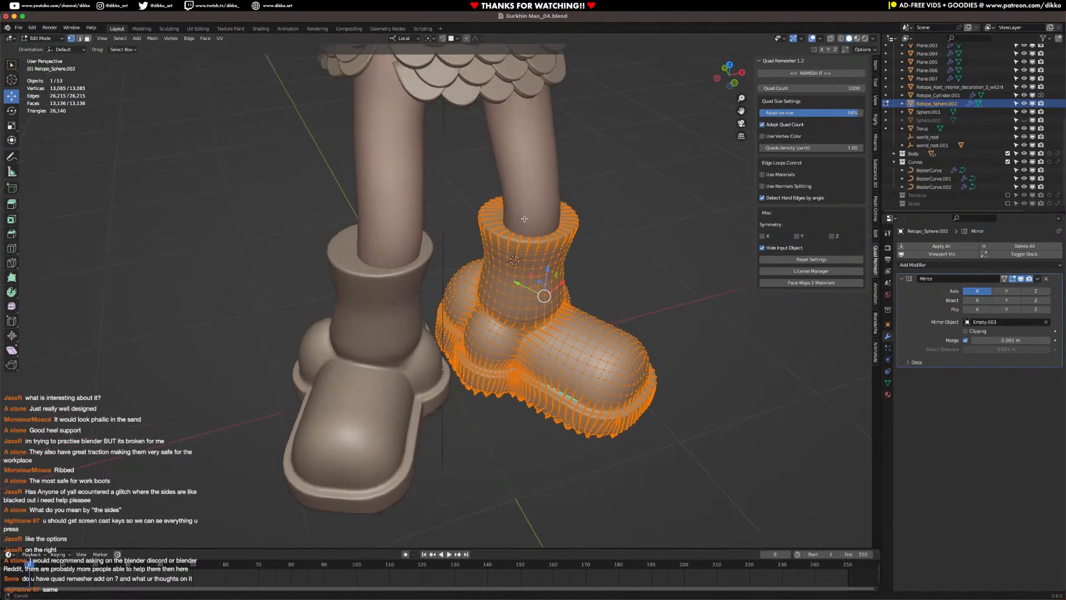
key(KP_Divide)
scroll(489, 239, up, 8)
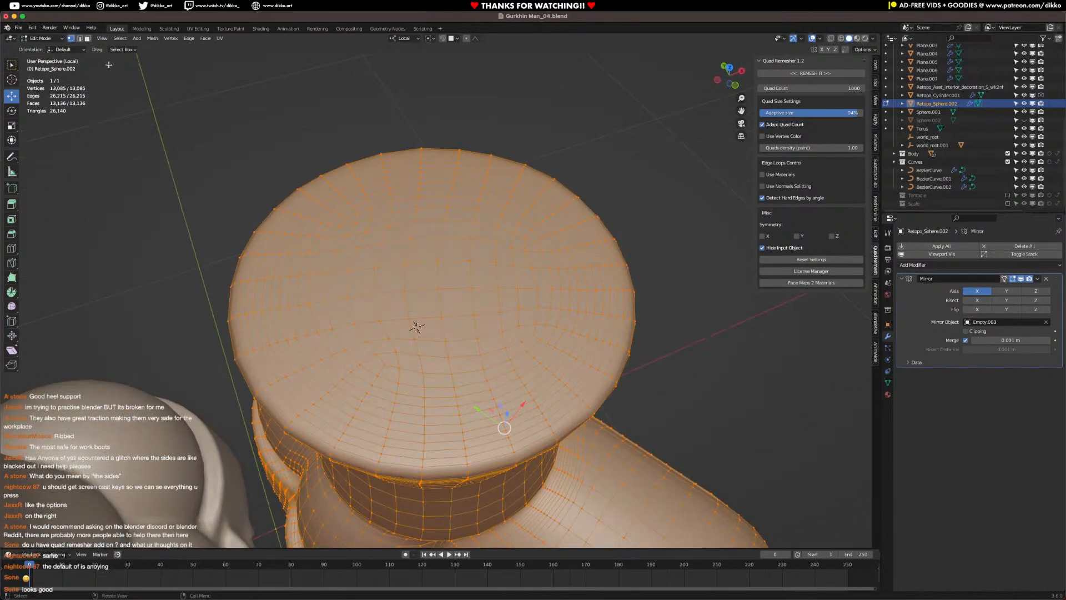
alt+click(291, 342)
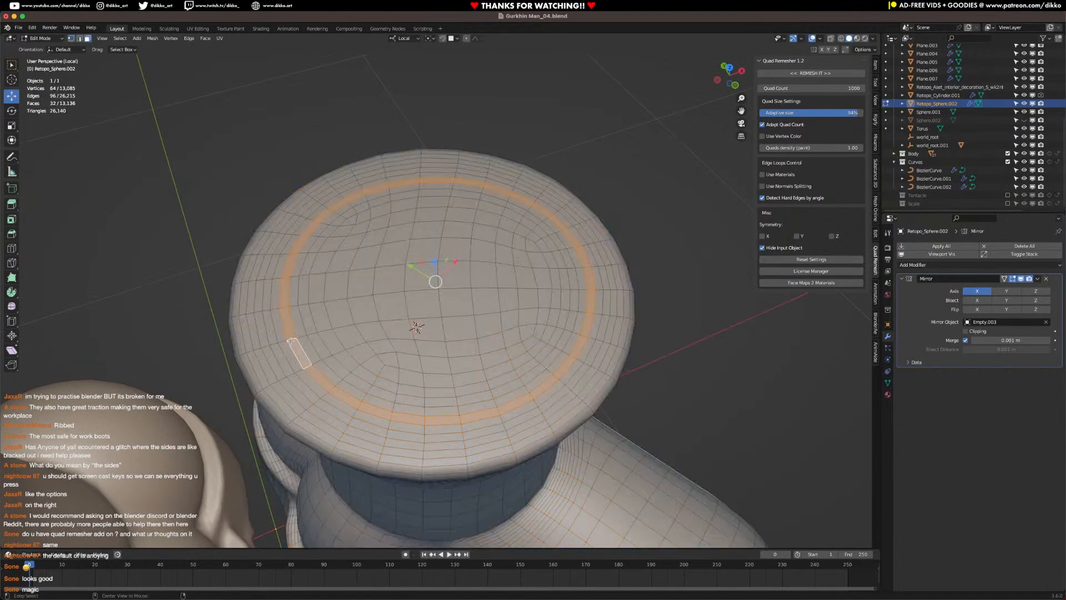
key(x)
click(292, 342)
Step: Select the linked cap faces inside the deleted ring and delete them to open the boot shaft
click(342, 324)
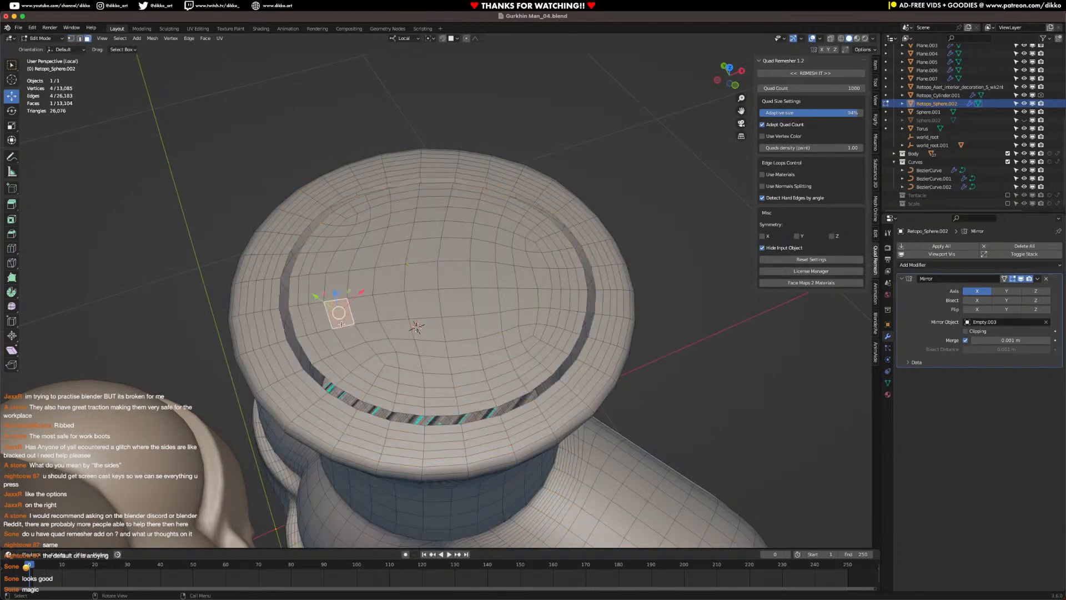
key(ctrl+l)
key(x)
click(342, 324)
Step: Select the opening's inner edge loop, leave local view and move the shaft rim with connected proportional editing
click(79, 39)
alt+click(305, 218)
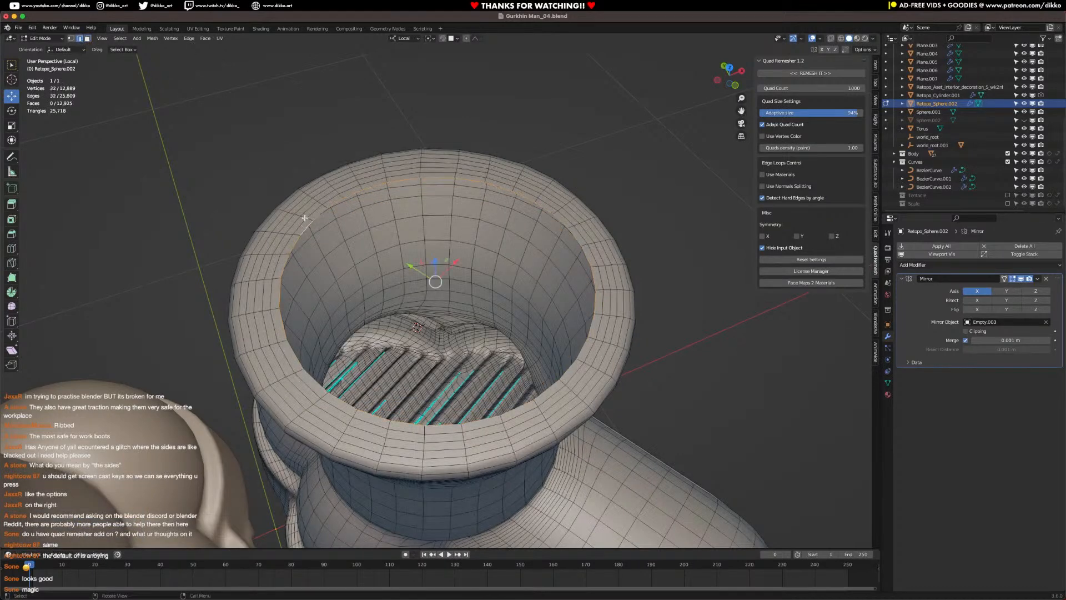
key(KP_Divide)
middle_drag(450, 185, 399, 165)
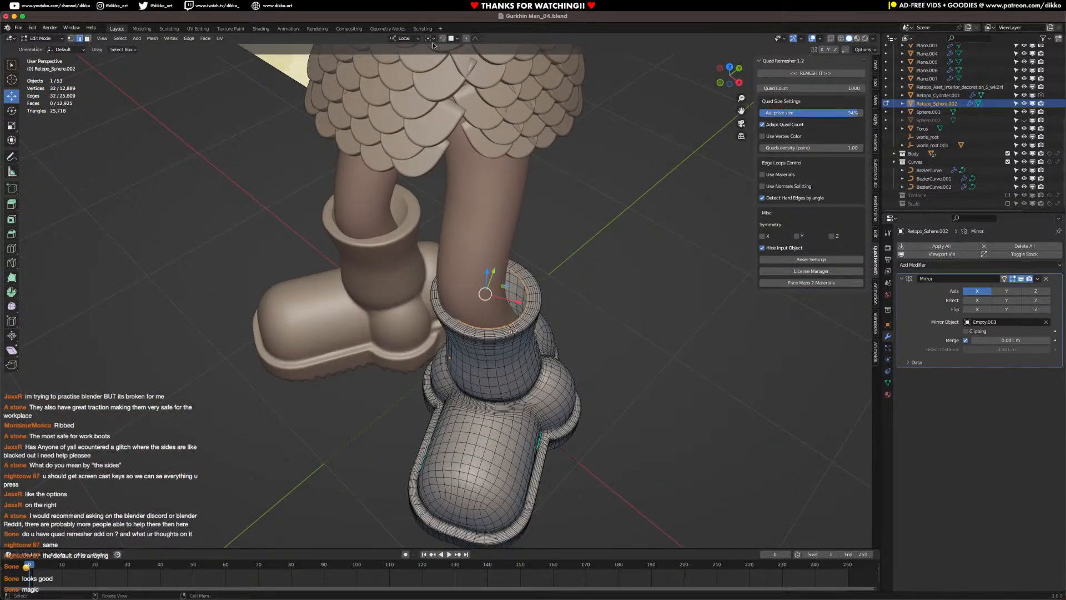
drag(489, 277, 514, 311)
middle_drag(517, 312, 607, 224)
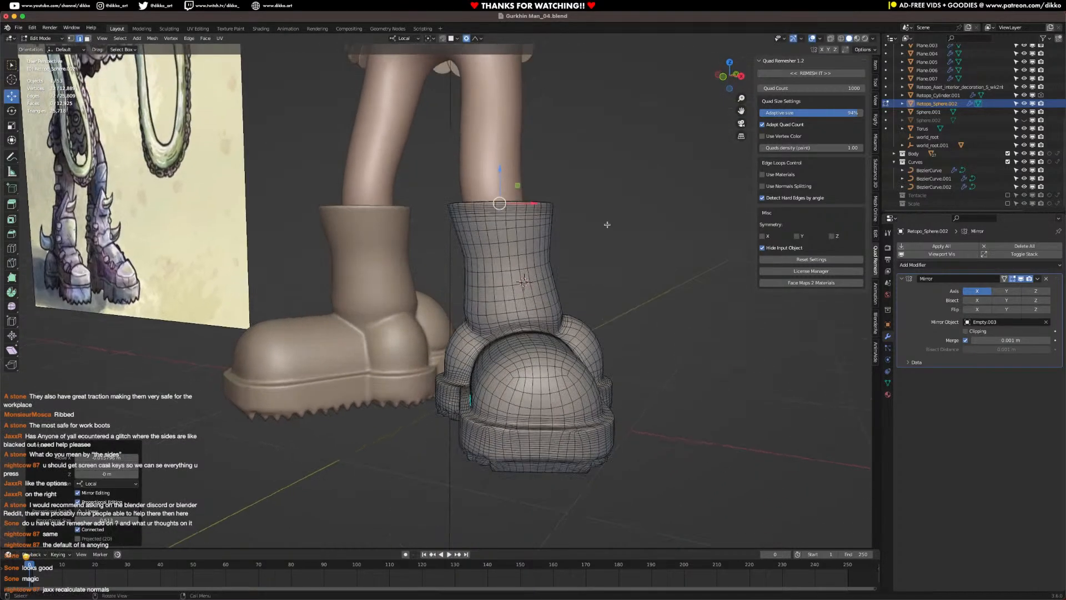
Step: Rotate the rim's edge loop to tilt the boot opening, and check it in front view
key(r)
middle_drag(585, 218, 551, 239)
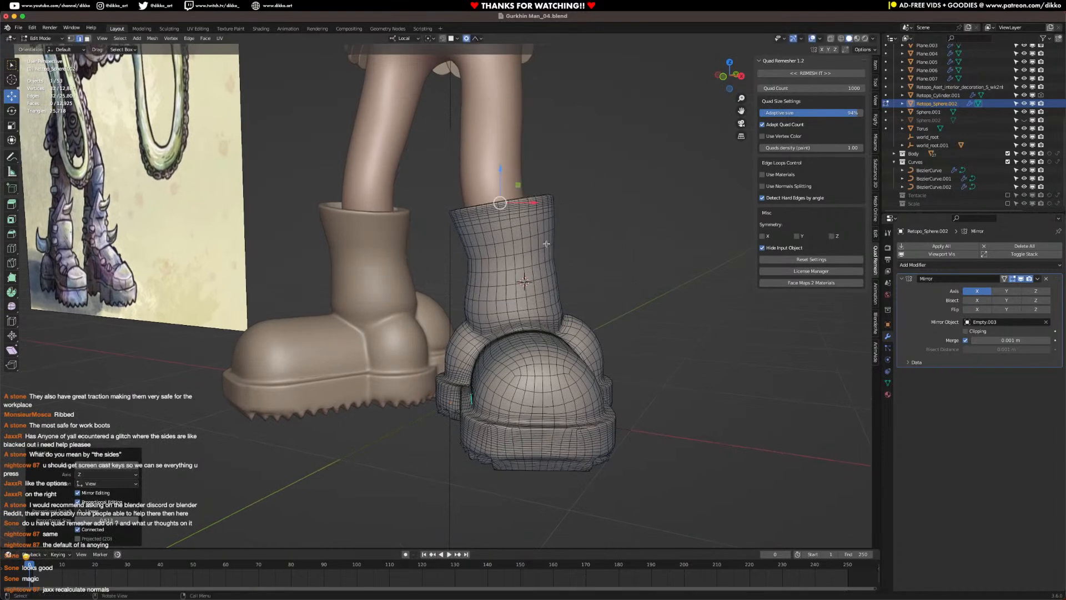
key(KP_1)
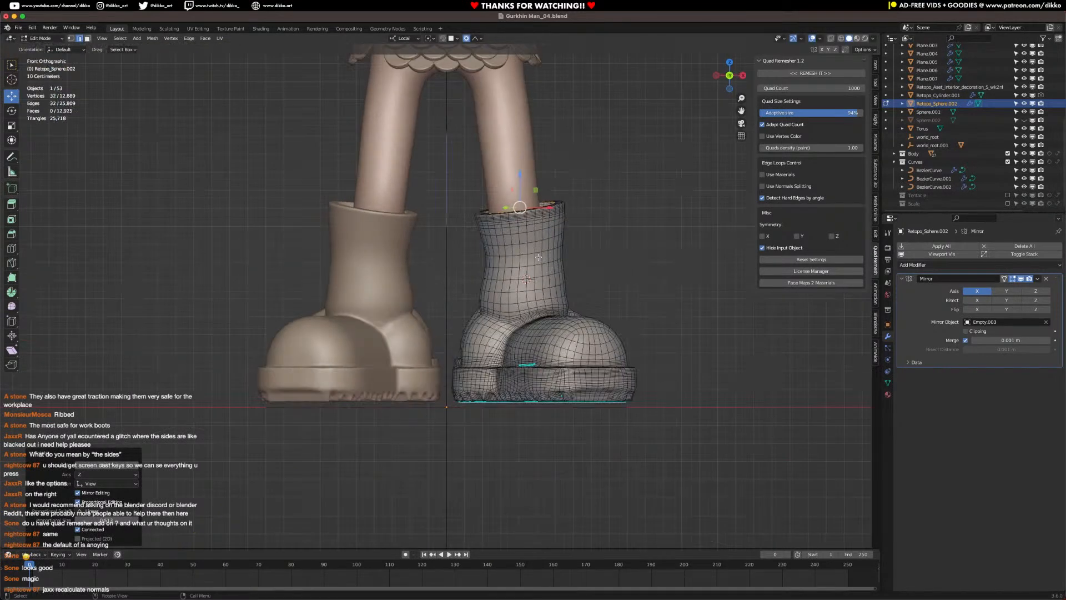
Step: Move the boot shaft's rim loop in front view with proportional editing so the opening sits around the leg
key(g)
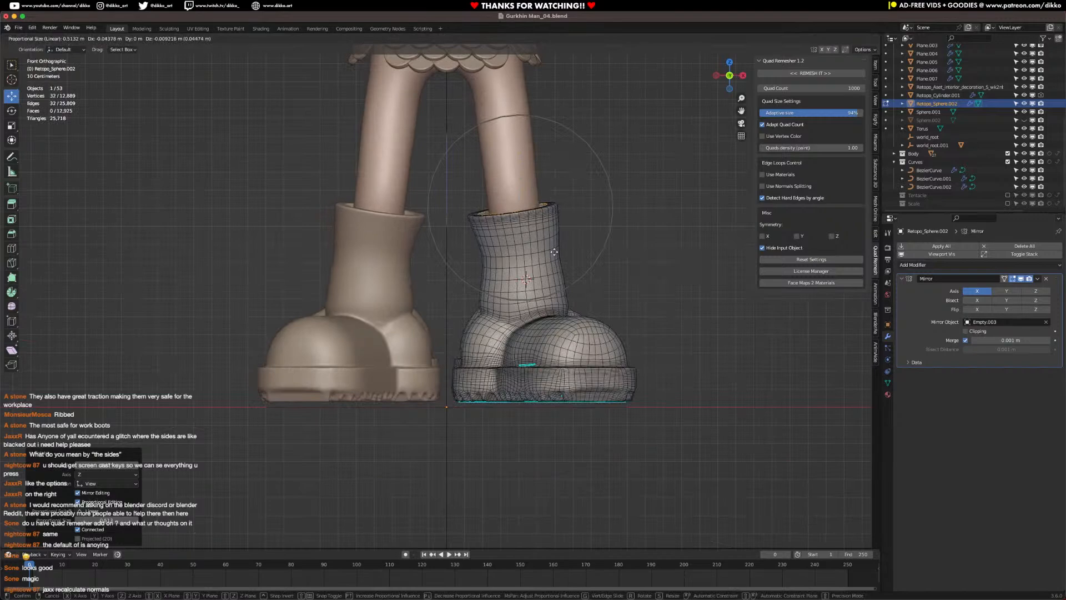
click(554, 251)
middle_drag(554, 252, 541, 294)
scroll(542, 294, up, 2)
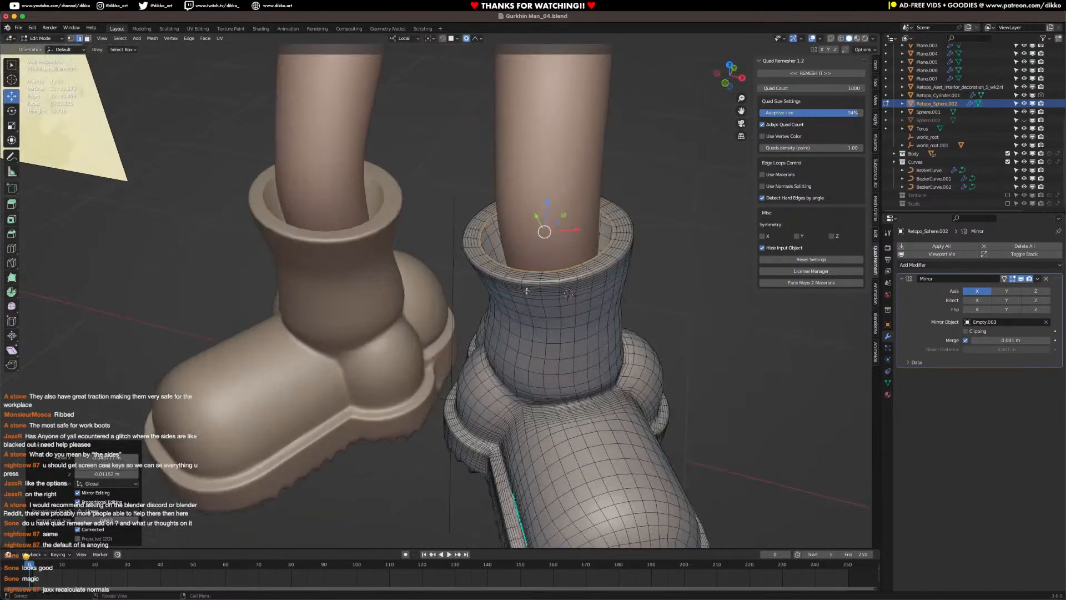
Step: Set the transform orientation to Normal and extrude the inner rim loop down inside the boot shaft
click(412, 41)
click(393, 81)
shift+middle_drag(558, 225, 509, 227)
key(g)
key(z)
key(z)
click(524, 264)
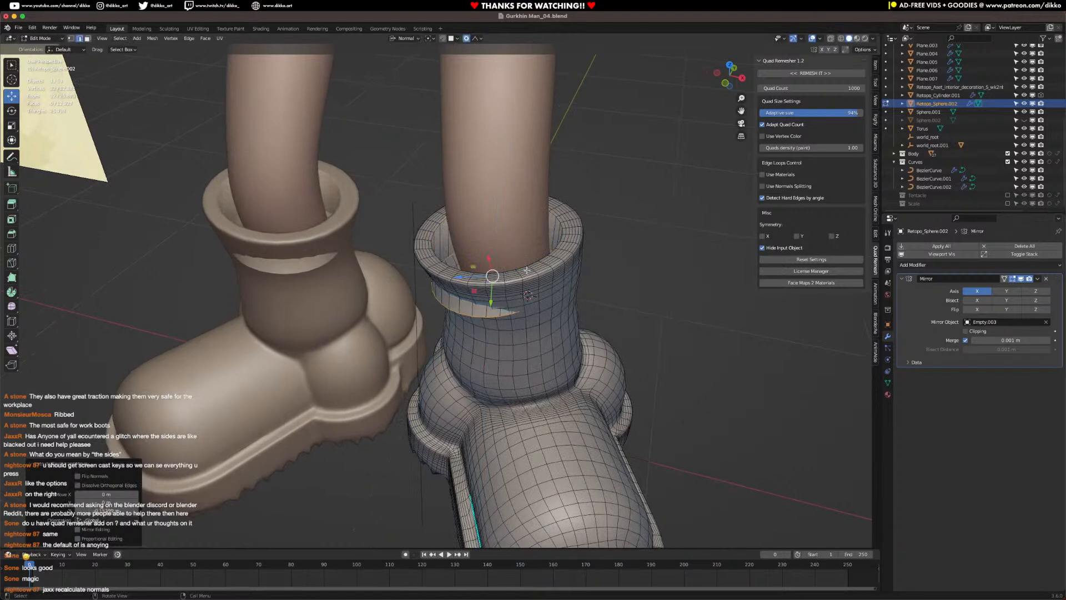
middle_drag(524, 265, 499, 317)
middle_drag(358, 463, 397, 409)
Step: Turn off proportional editing, then scale down and reposition the extruded loop so the inner wall stays inside the shaft
drag(442, 322, 465, 317)
key(ctrl+z)
key(o)
key(s)
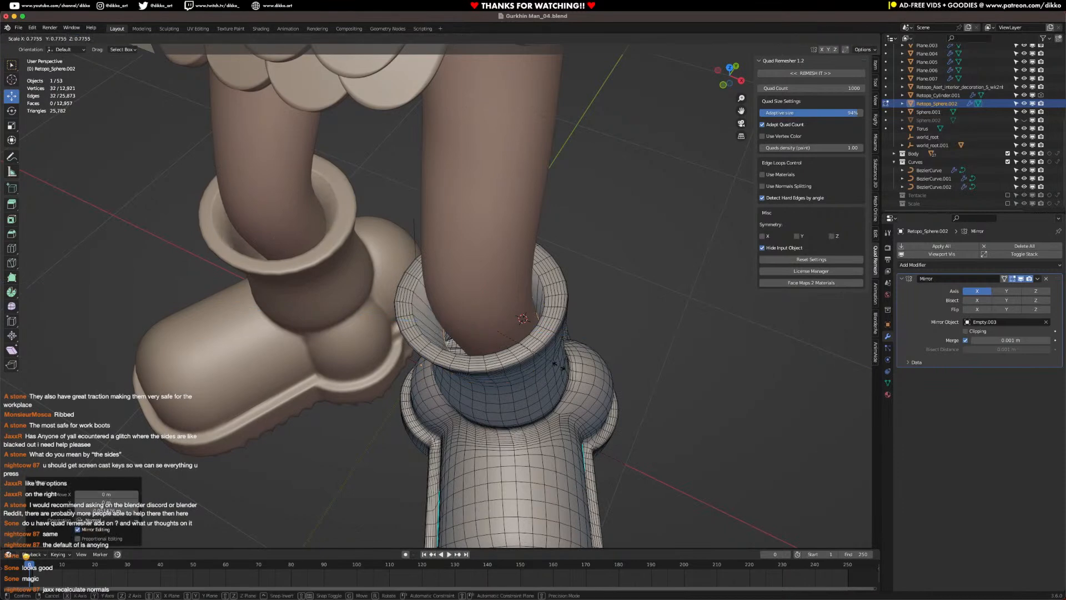
click(540, 361)
middle_drag(539, 361, 506, 219)
drag(506, 219, 505, 210)
Step: Add three loop cuts around the shaft's inner wall and return to Object Mode
key(ctrl+r)
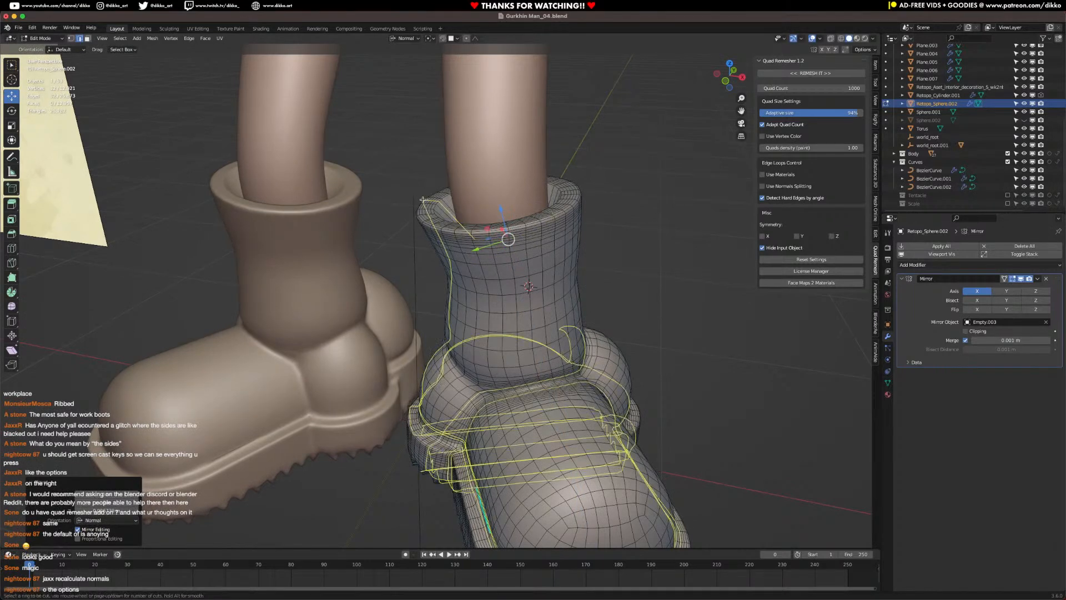
scroll(458, 206, up, 1)
click(458, 207)
click(458, 207)
key(Tab)
Step: Deselect everything and save the file
ctrl+middle_drag(565, 264, 594, 335)
key(alt+a)
middle_drag(528, 364, 426, 370)
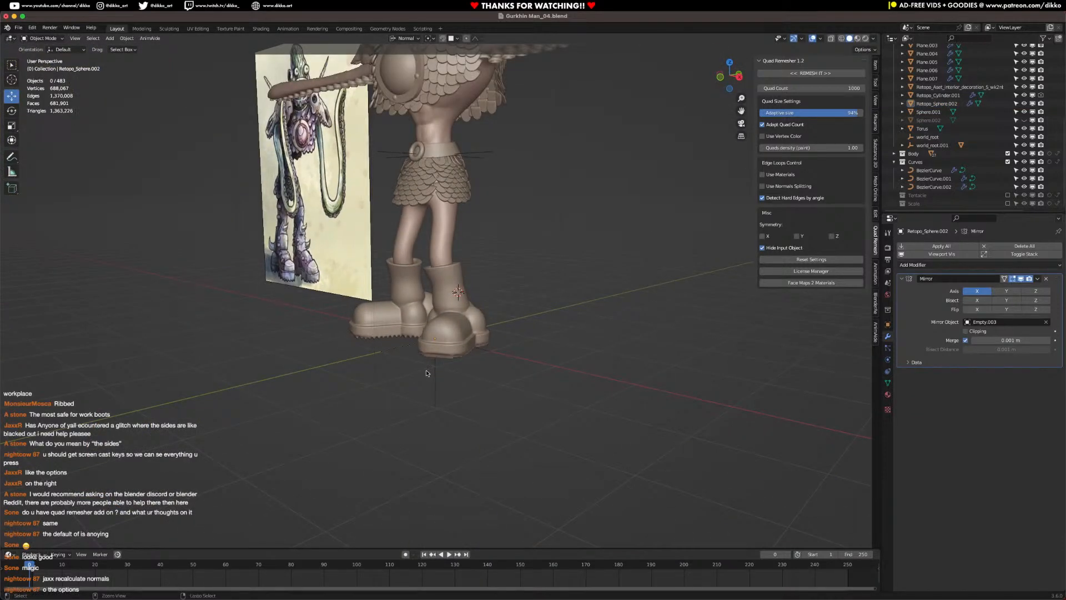
key(ctrl+s)
Step: Compare the whole booted character with the reference artwork and save the file again
middle_drag(405, 369, 494, 374)
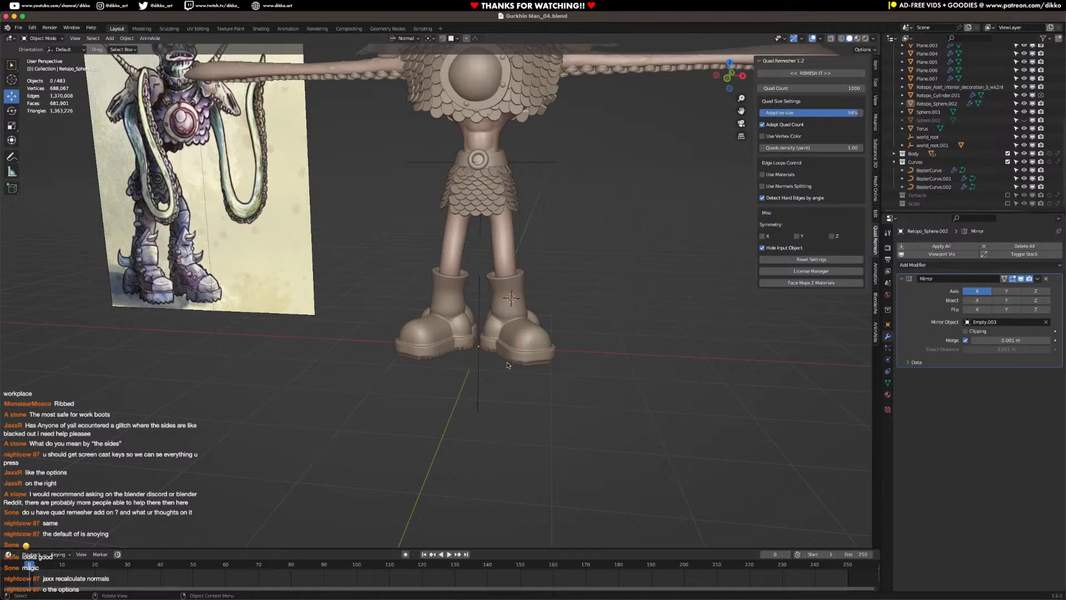
scroll(529, 281, down, 5)
middle_drag(529, 282, 575, 247)
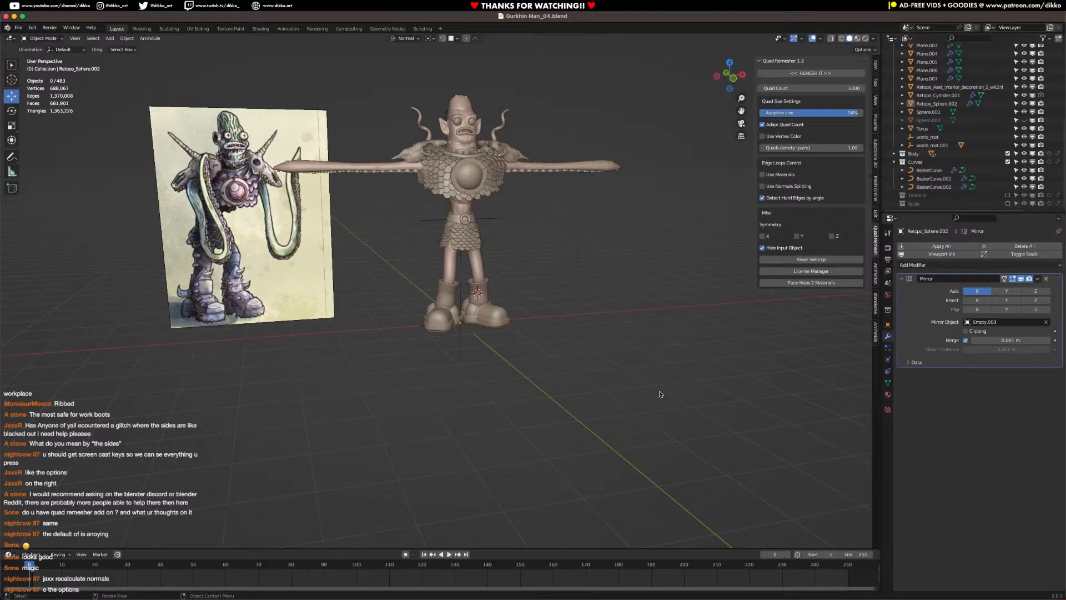
scroll(411, 285, up, 4)
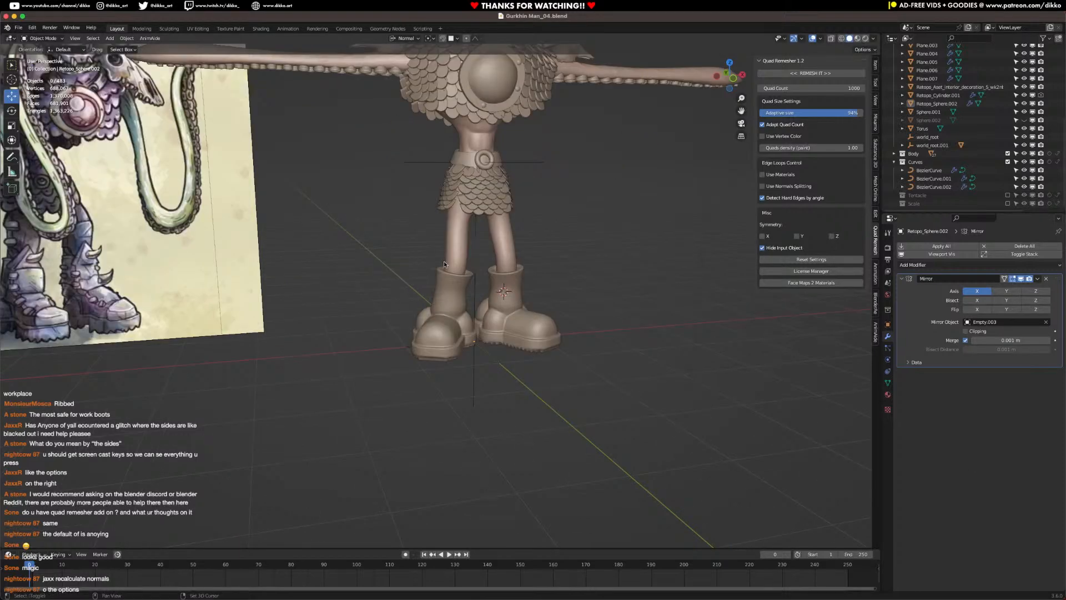
shift+middle_drag(444, 265, 468, 311)
middle_drag(547, 348, 529, 370)
key(ctrl+s)
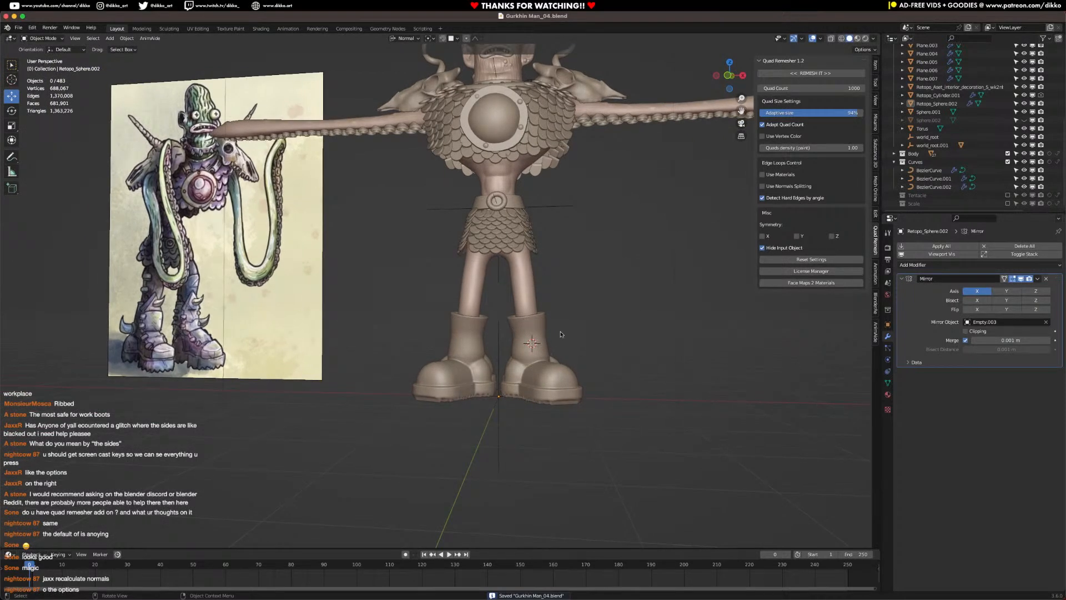
key(ctrl+s)
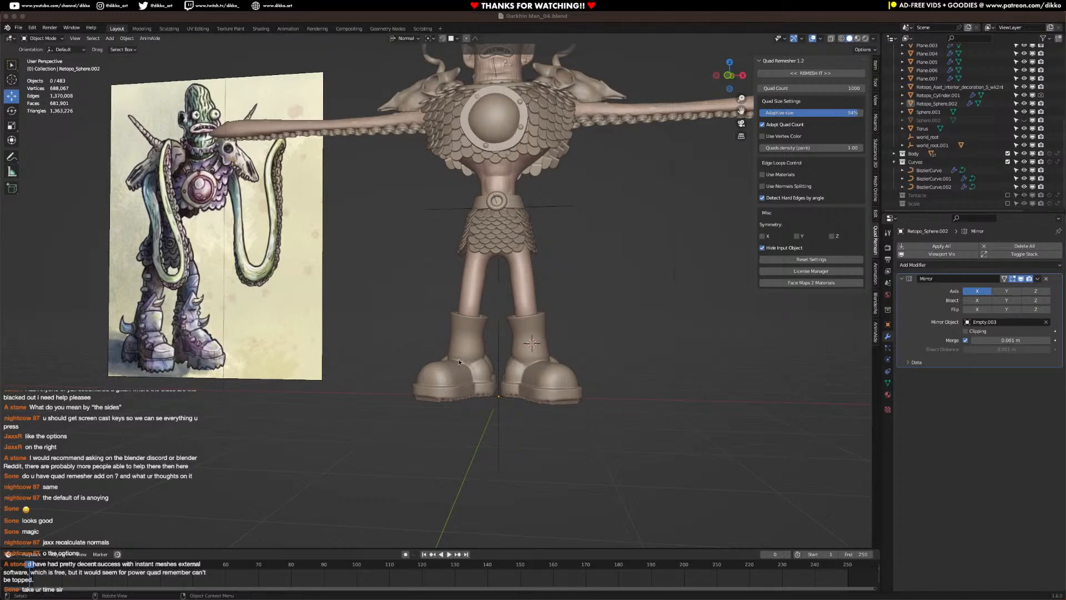
Step: Select the mirrored boots object and save the file
scroll(454, 371, up, 2)
middle_drag(472, 372, 502, 379)
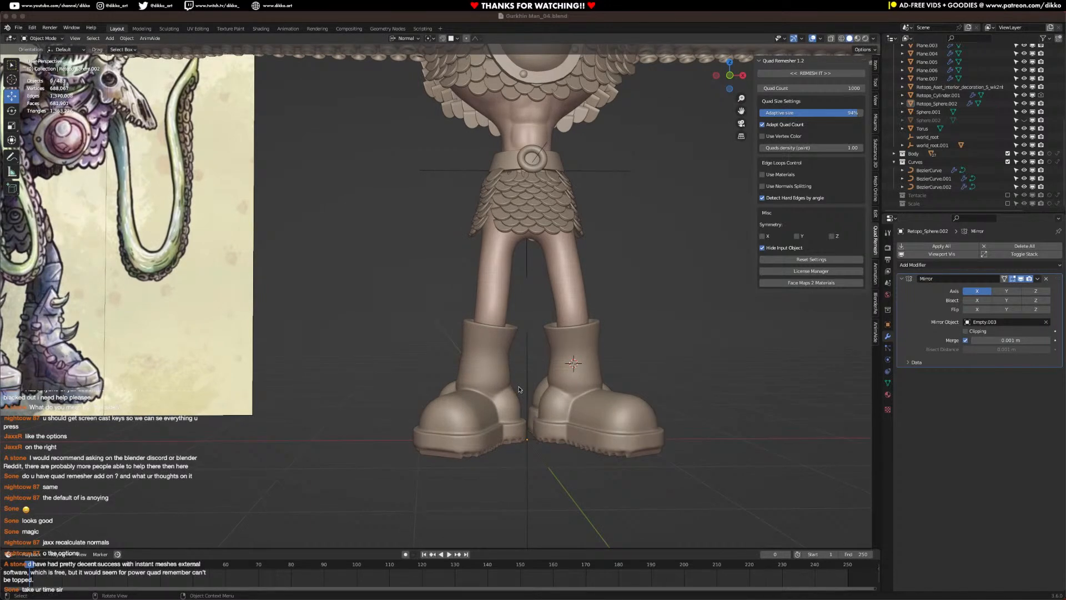
scroll(405, 379, down, 2)
middle_drag(451, 378, 469, 347)
click(459, 404)
key(ctrl+s)
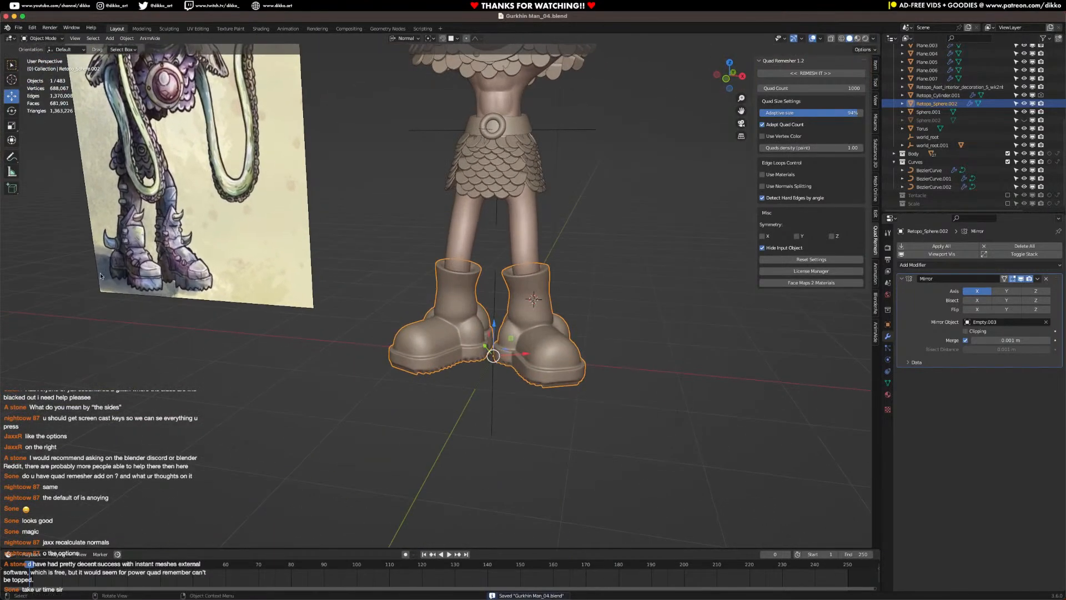
Step: Open the boot mesh in Edit Mode with face selection and examine its toe and shaft against the reference artwork
scroll(455, 331, up, 4)
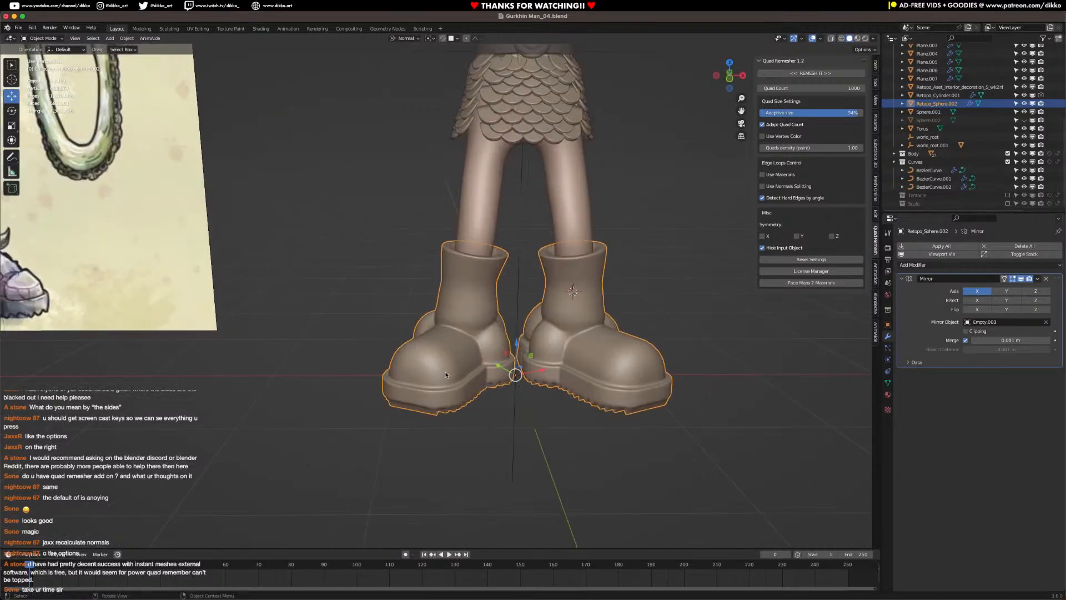
key(Tab)
middle_drag(446, 375, 469, 374)
scroll(223, 195, up, 4)
shift+middle_drag(224, 195, 220, 134)
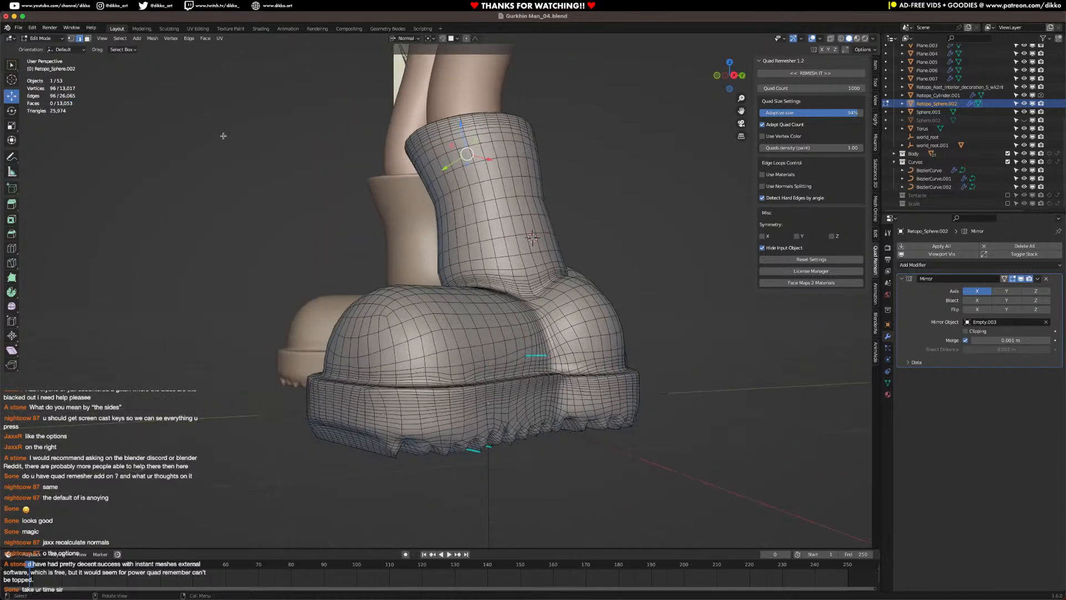
scroll(245, 203, down, 3)
middle_drag(245, 202, 181, 252)
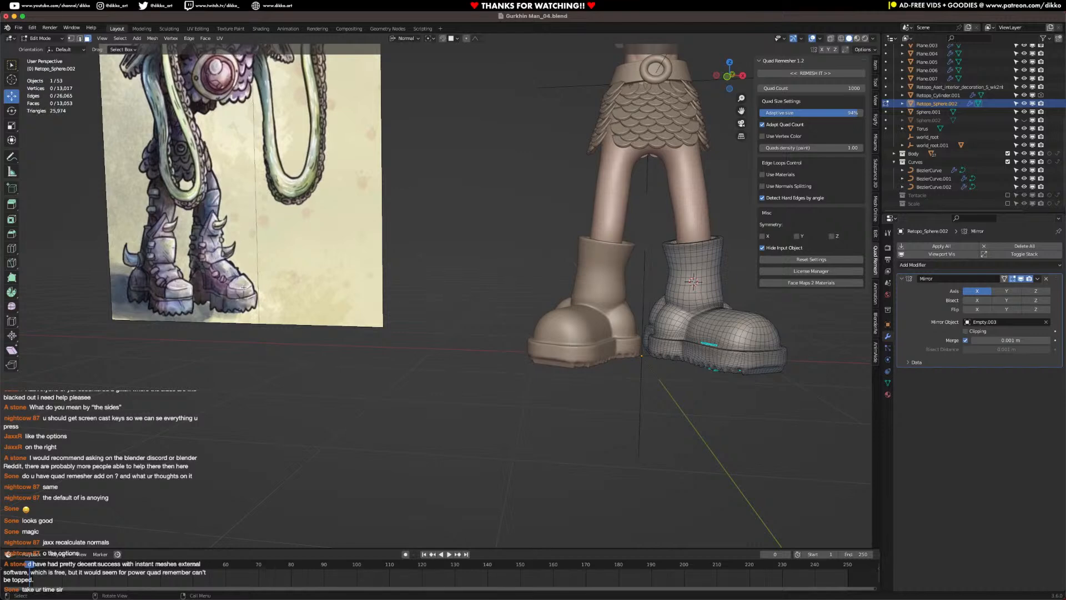
middle_drag(404, 319, 448, 331)
shift+middle_drag(583, 351, 436, 310)
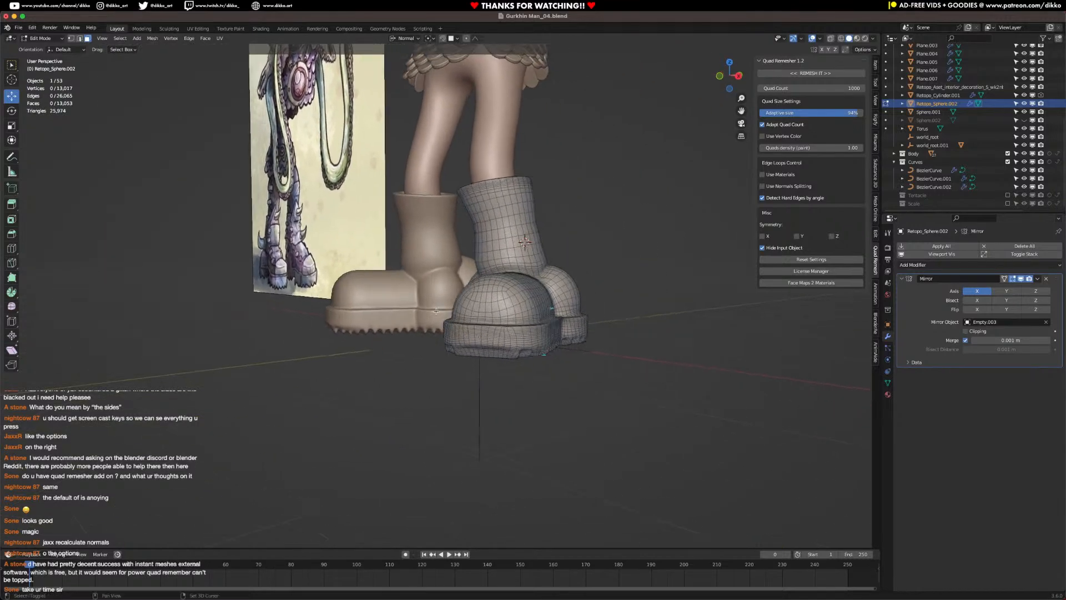
Step: Circle-select the faces along the outer side of the boot's toe and adjust single faces at the selection's edge
scroll(436, 310, up, 4)
middle_drag(656, 355, 548, 365)
shift+middle_drag(205, 296, 271, 384)
key(c)
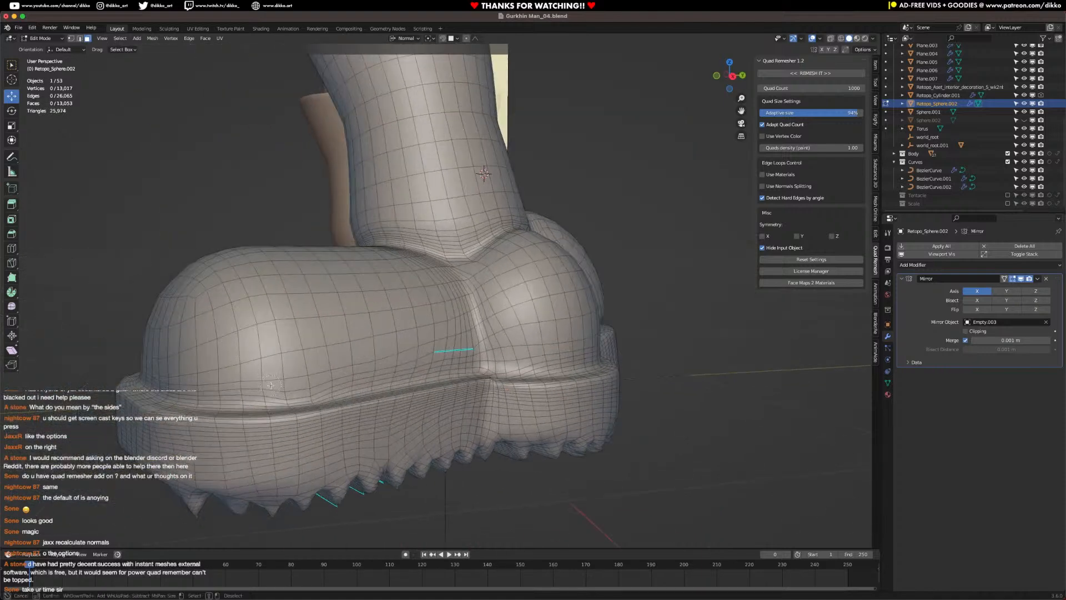
mouse_move(270, 392)
mouse_down()
mouse_move(256, 317)
mouse_move(287, 389)
mouse_move(254, 389)
mouse_move(294, 395)
mouse_move(249, 256)
mouse_move(228, 304)
mouse_up()
drag(296, 354, 216, 283)
right_click(313, 328)
mouse_move(313, 329)
middle_down()
mouse_move(506, 326)
mouse_move(461, 242)
middle_up()
shift+click(468, 304)
shift+click(454, 299)
Step: Extend the face selection across the rest of the boot's toe with box and circle selection
middle_drag(487, 351, 613, 341)
key(b)
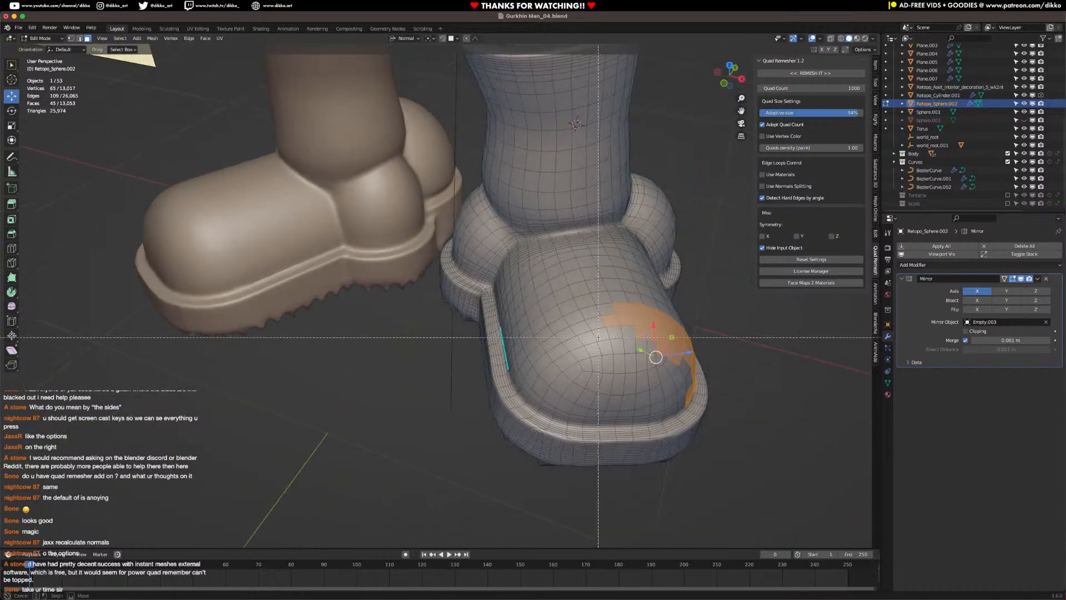
mouse_move(533, 346)
mouse_down()
mouse_move(639, 397)
mouse_move(658, 395)
mouse_up()
key(c)
mouse_move(522, 363)
mouse_down()
mouse_move(522, 380)
mouse_move(542, 336)
mouse_move(608, 318)
mouse_move(583, 370)
mouse_move(522, 374)
mouse_move(528, 395)
mouse_move(519, 383)
mouse_move(555, 410)
mouse_move(647, 414)
mouse_move(682, 389)
mouse_move(655, 372)
mouse_up()
key(Escape)
Step: Clean up the toe selection by toggling stray faces at both lower corners beside the sole
middle_drag(528, 339, 593, 349)
scroll(593, 348, up, 3)
shift+middle_drag(738, 256, 652, 314)
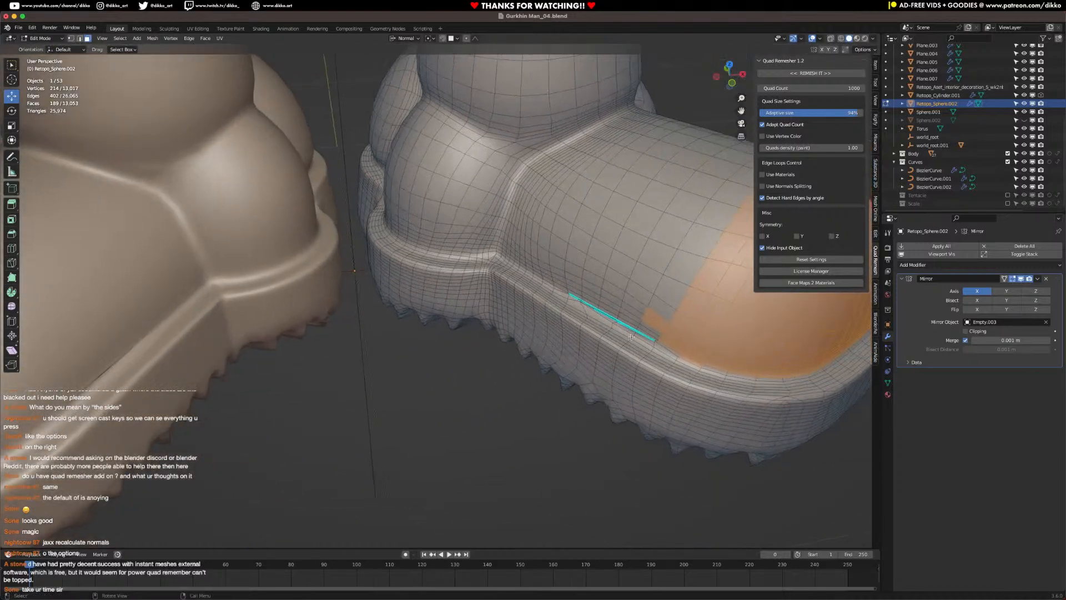
shift+click(666, 340)
shift+click(673, 351)
key(KP_Decimal)
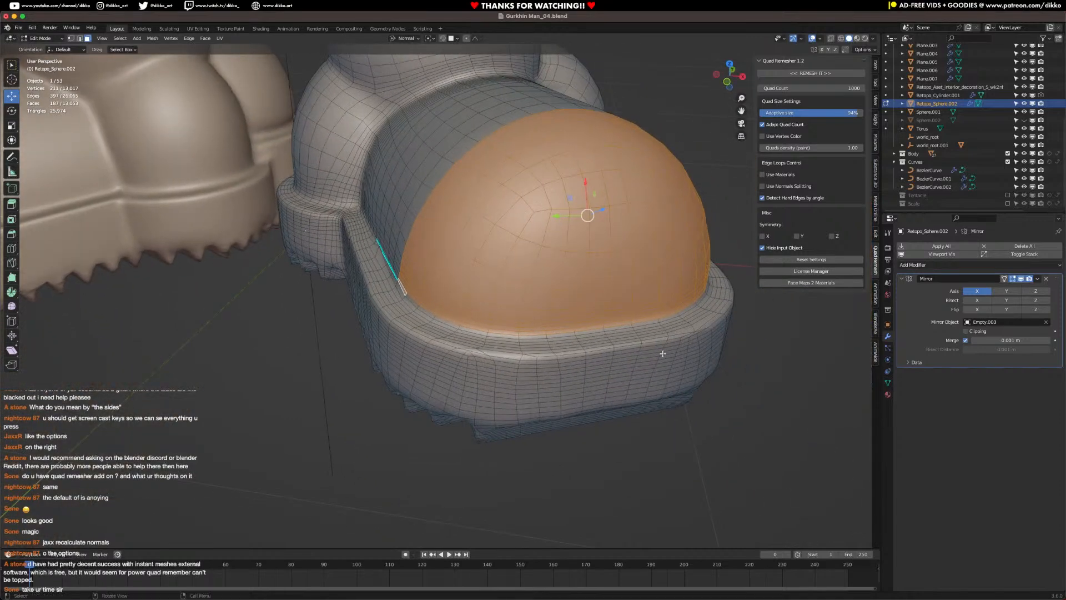
middle_drag(625, 339, 565, 336)
shift+click(340, 311)
shift+click(345, 309)
Step: Duplicate the selected toe faces in place and fatten the copy outward by about 0.016 m
key(shift+d)
click(356, 317)
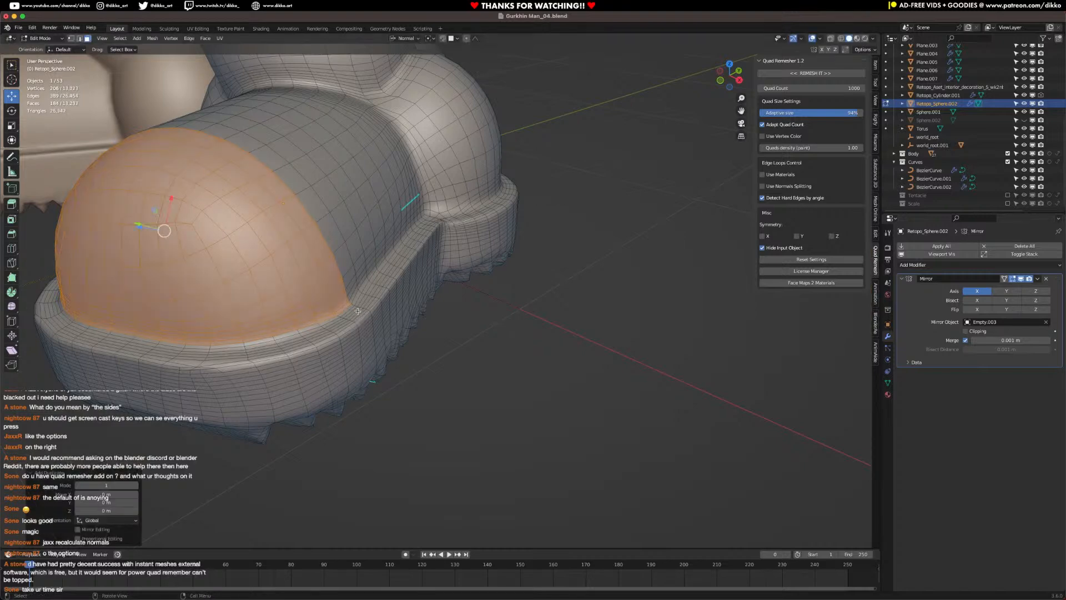
scroll(367, 315, down, 2)
middle_drag(335, 354, 556, 367)
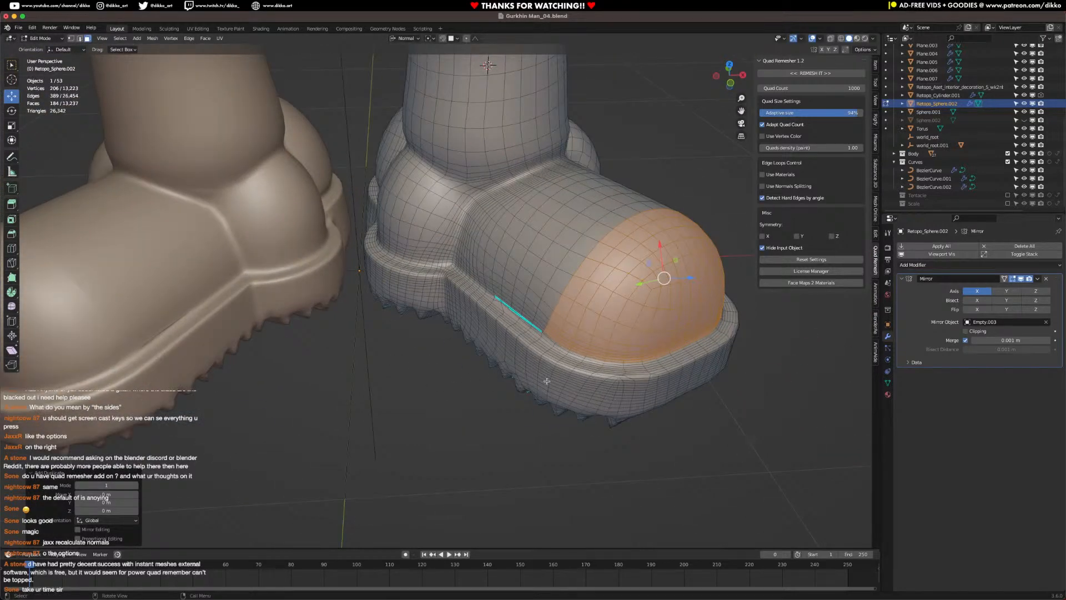
key(alt+s)
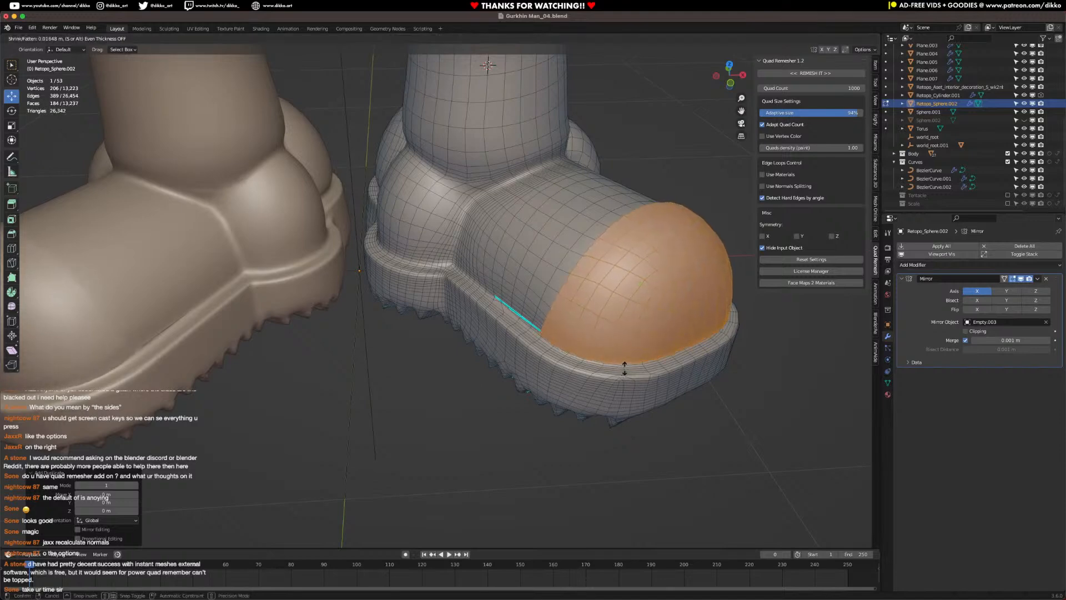
click(626, 365)
Step: Separate the duplicated toe cap faces into their own object
key(p)
click(626, 365)
middle_drag(627, 365, 516, 101)
click(918, 265)
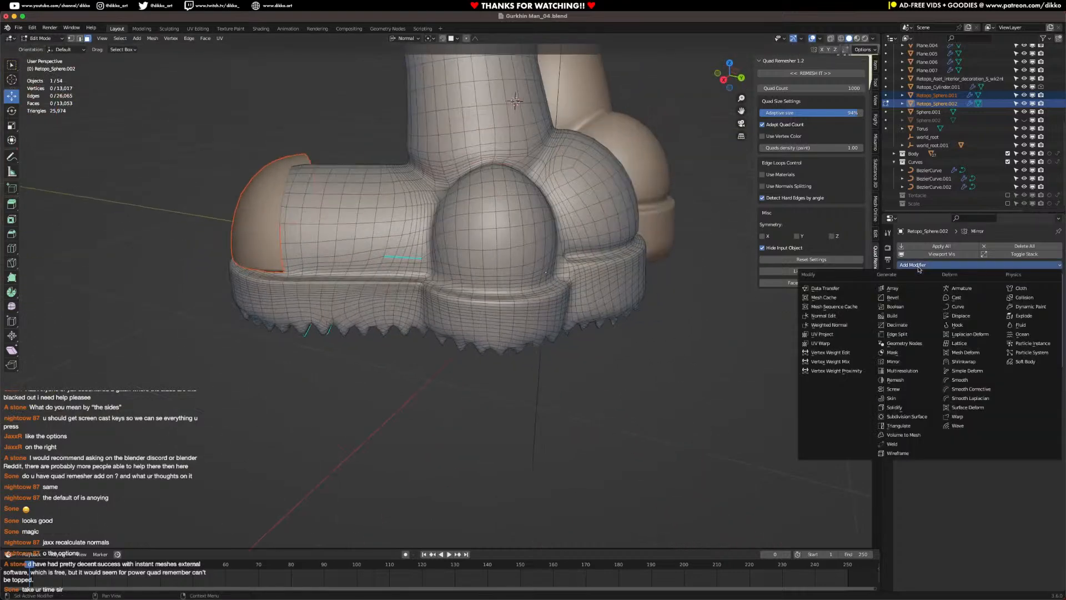
click(895, 409)
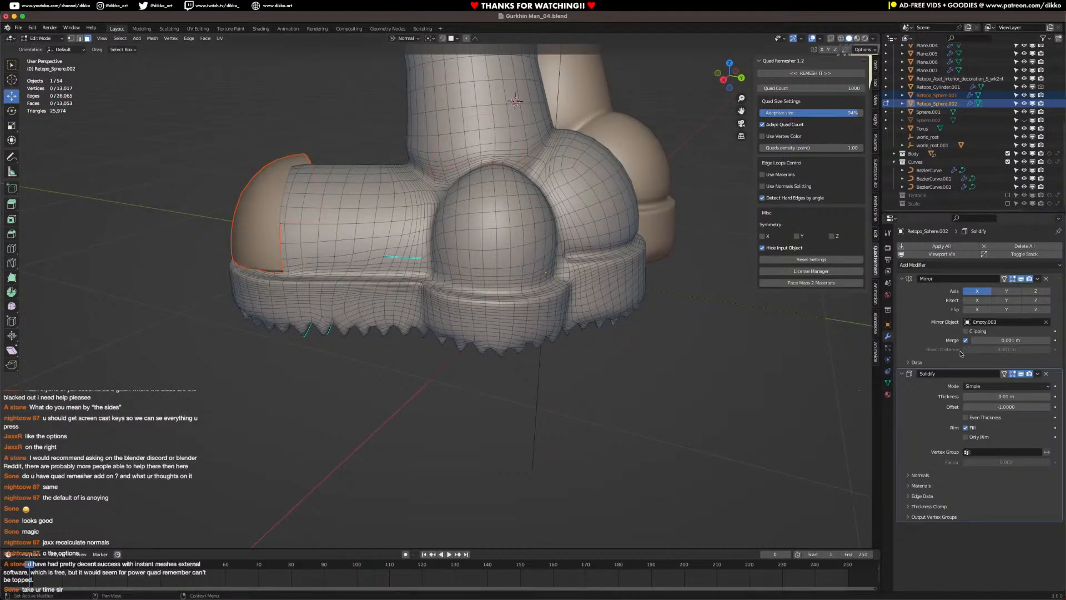
drag(1006, 396, 1038, 396)
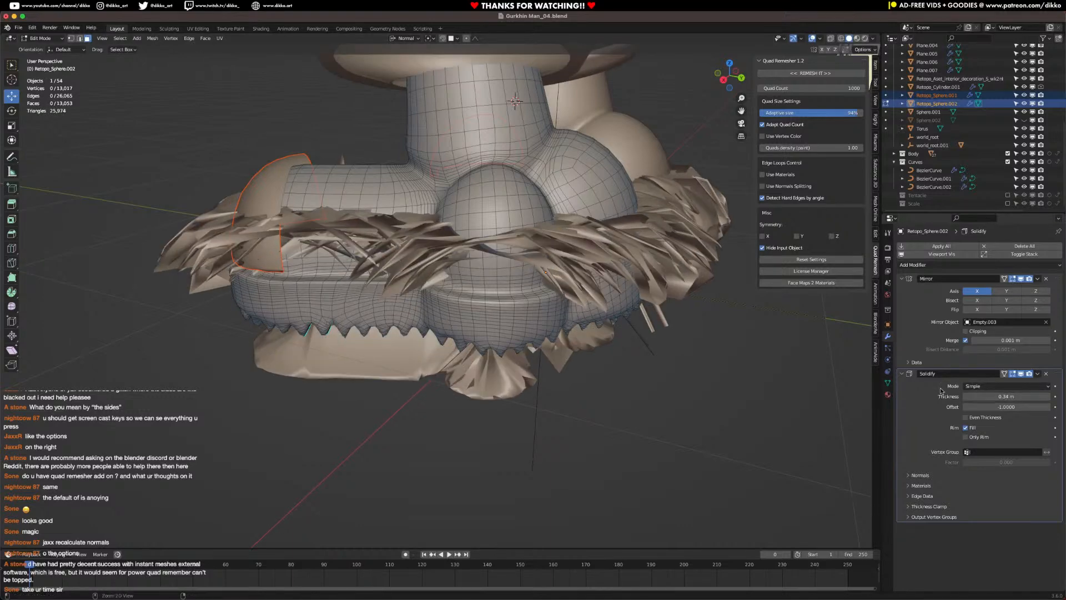
key(Tab)
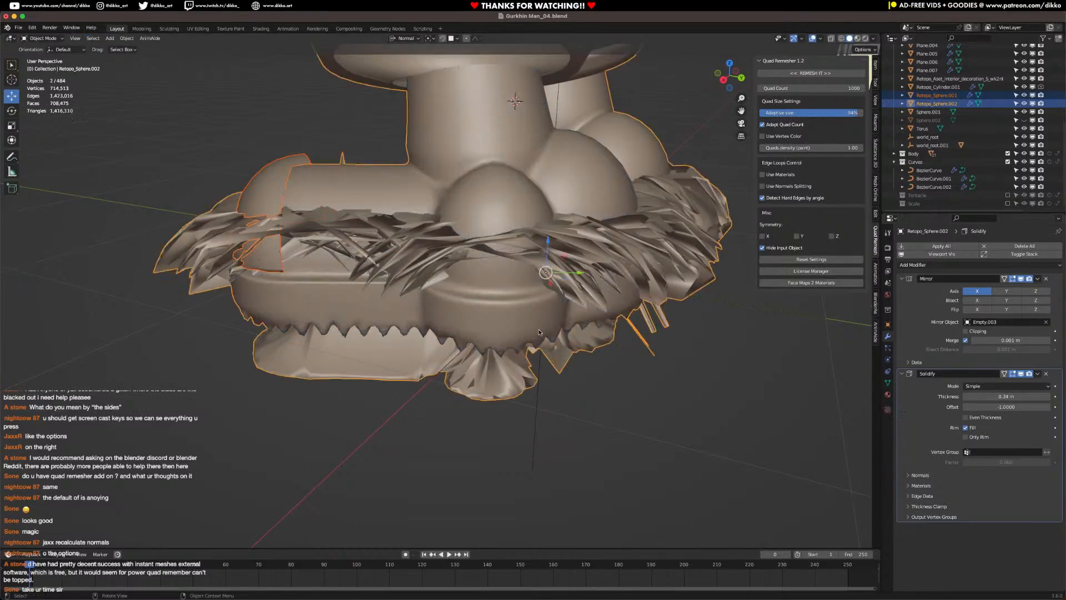
click(1047, 374)
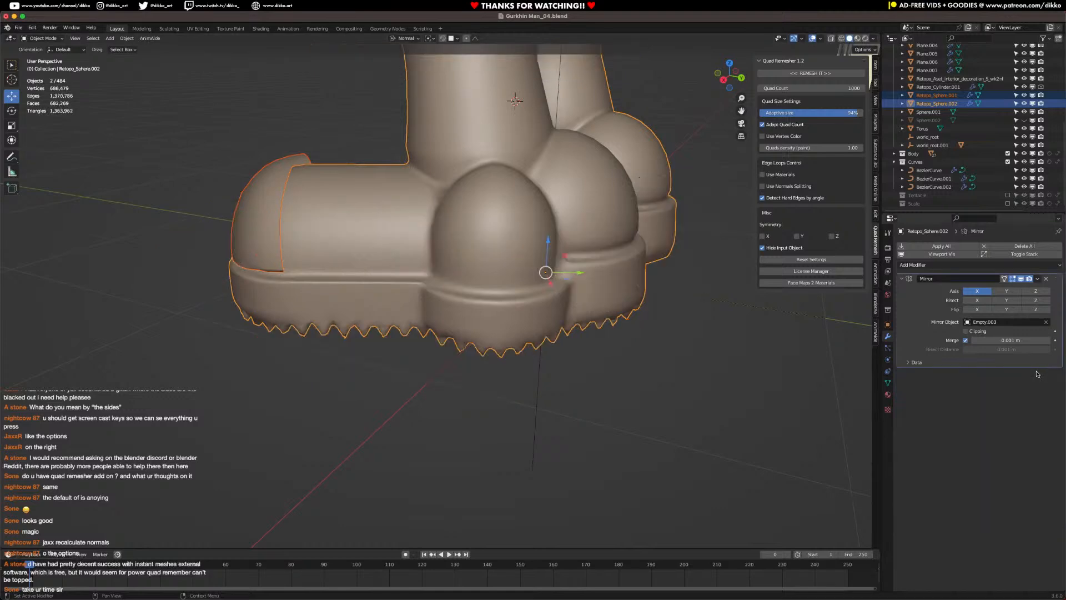
Step: Select the separated toe cap object and add a Solidify modifier to it
click(294, 245)
click(944, 266)
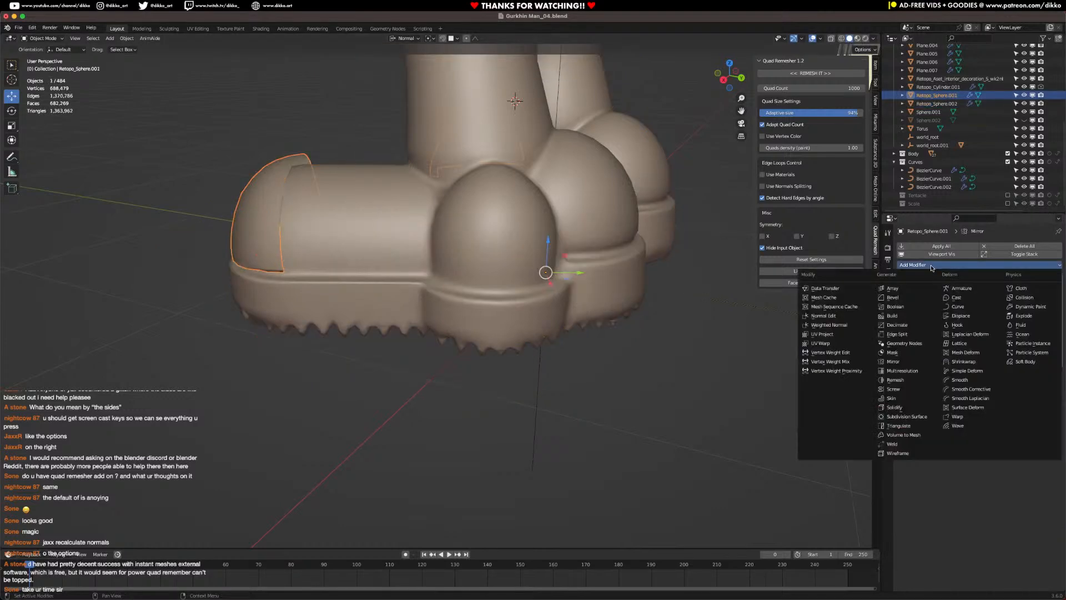
click(911, 409)
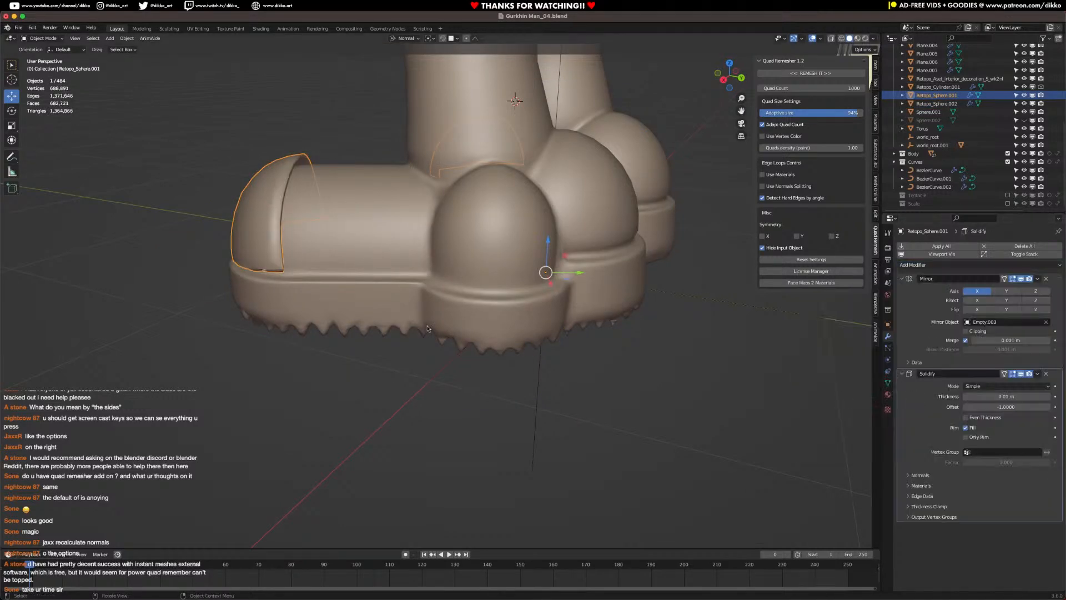
Step: Isolate the toe cap in local view in Edit Mode and delete the three lowest rows of faces along its bottom
scroll(302, 302, up, 6)
key(Tab)
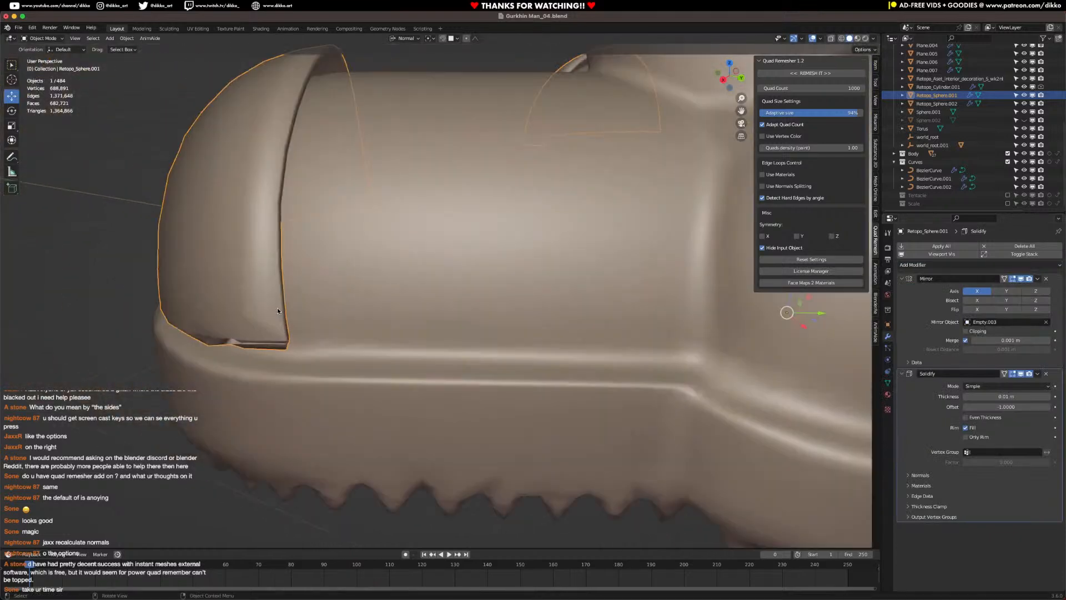
key(KP_Divide)
middle_drag(278, 304, 414, 347)
scroll(427, 286, up, 2)
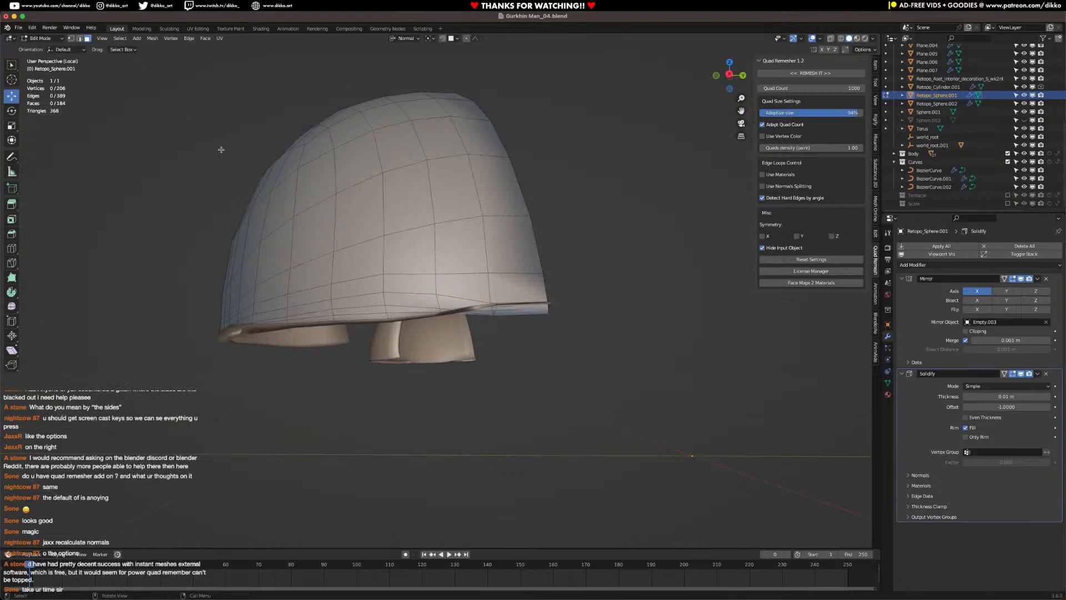
alt+click(331, 304)
alt+shift+click(333, 311)
alt+shift+click(333, 318)
key(x)
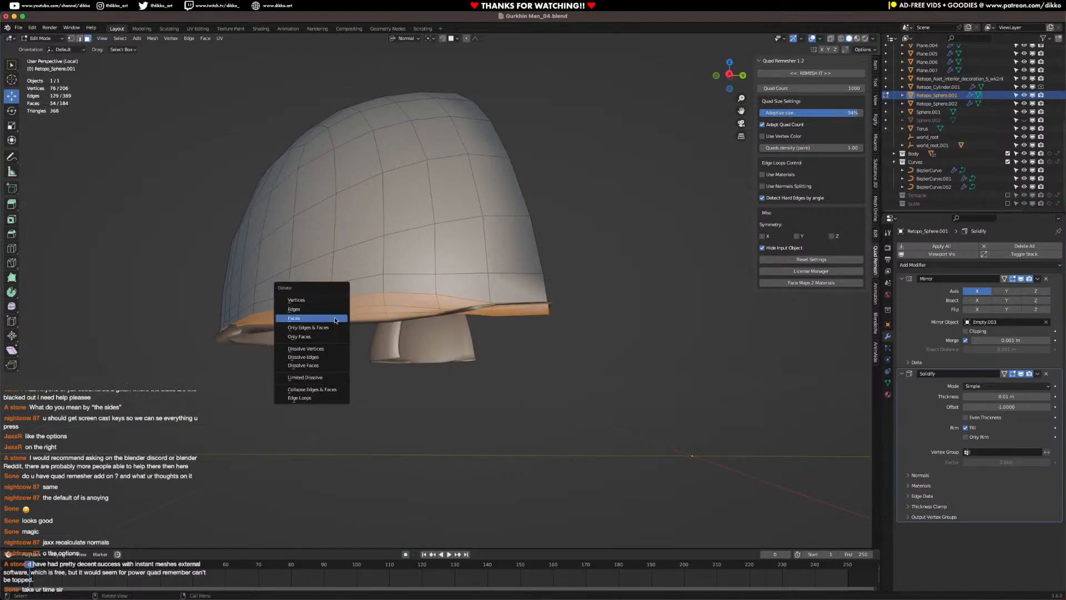
click(335, 319)
Step: Select the toe cap's bottom edge loop and move it down along Z
middle_drag(335, 320, 388, 330)
click(79, 39)
alt+click(407, 333)
key(g)
key(z)
click(421, 328)
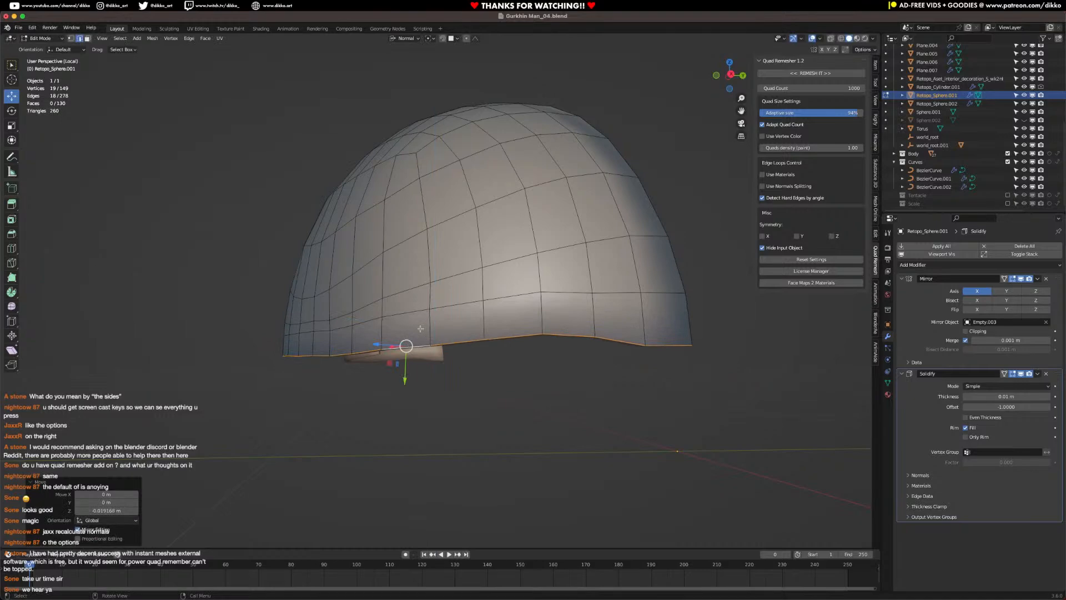
Step: Leave local view, scale the toe cap's bottom edge loop along its normal Z and lower it onto the sole, returning to Object Mode
key(KP_Divide)
middle_drag(420, 328, 545, 250)
key(s)
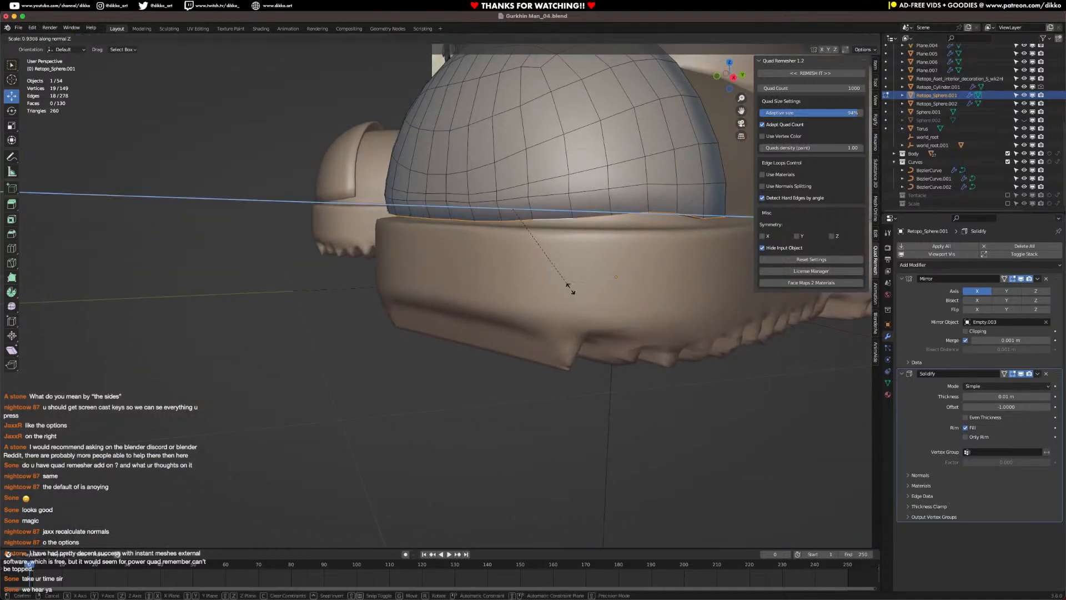
key(z)
click(518, 205)
drag(501, 241, 501, 260)
scroll(514, 265, down, 3)
middle_drag(549, 282, 553, 290)
key(Tab)
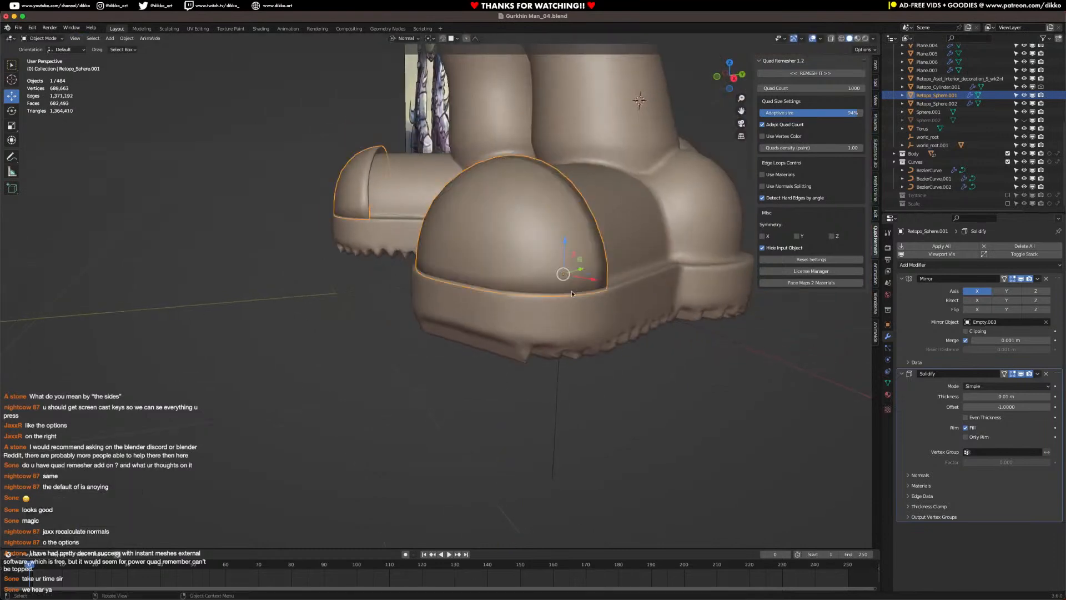
Step: Apply Shade Auto Smooth to the toe cap and set its Solidify thickness to 0.07 m
right_click(514, 227)
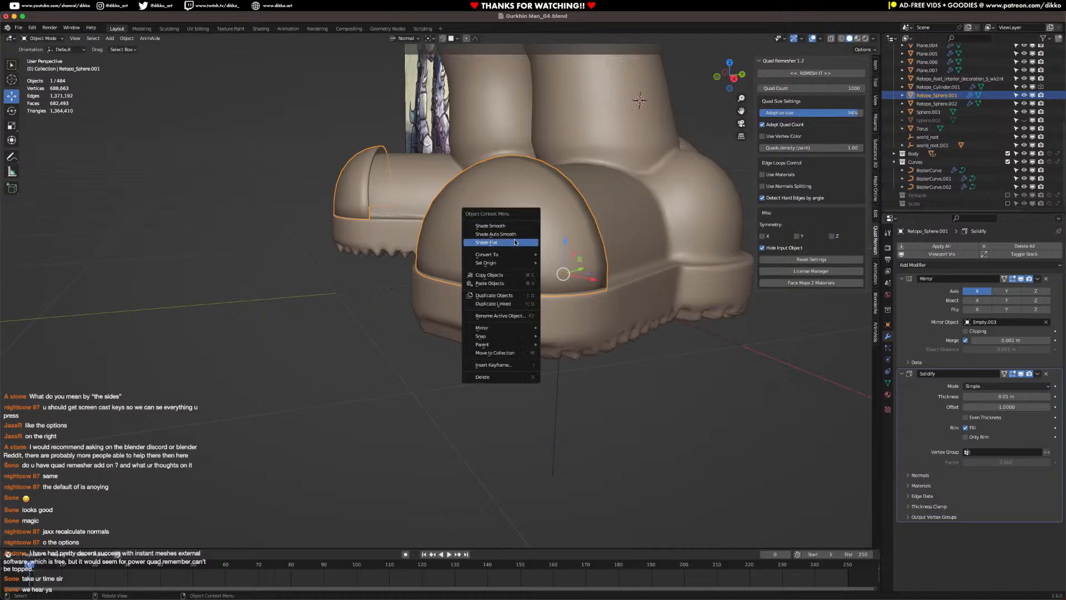
click(514, 234)
middle_drag(371, 283, 450, 321)
click(450, 321)
middle_drag(383, 321, 611, 328)
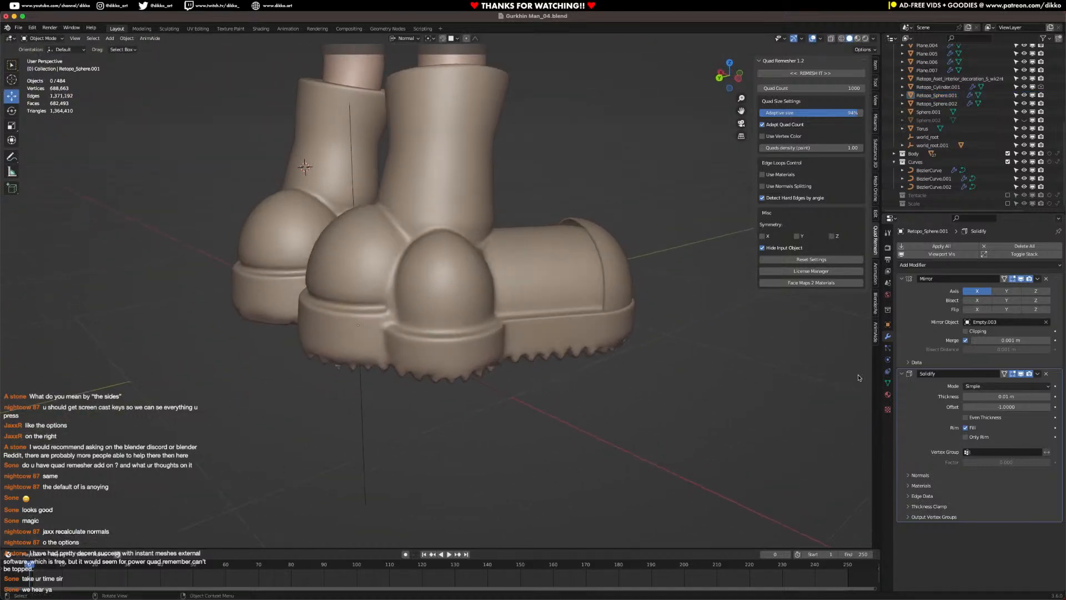
drag(1000, 396, 1019, 397)
Step: Compare the boots and the whole character with the reference art in rendered shading, ending in solid shading
middle_drag(694, 388, 435, 343)
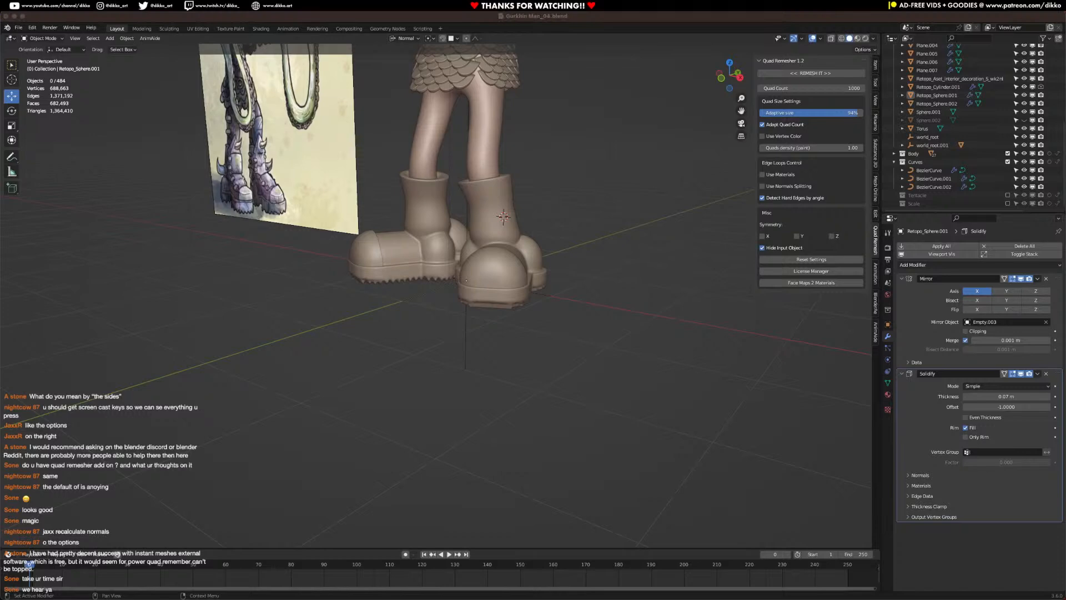
scroll(505, 339, up, 3)
middle_drag(504, 338, 474, 295)
scroll(501, 340, down, 3)
scroll(501, 340, down, 8)
click(460, 264)
click(866, 39)
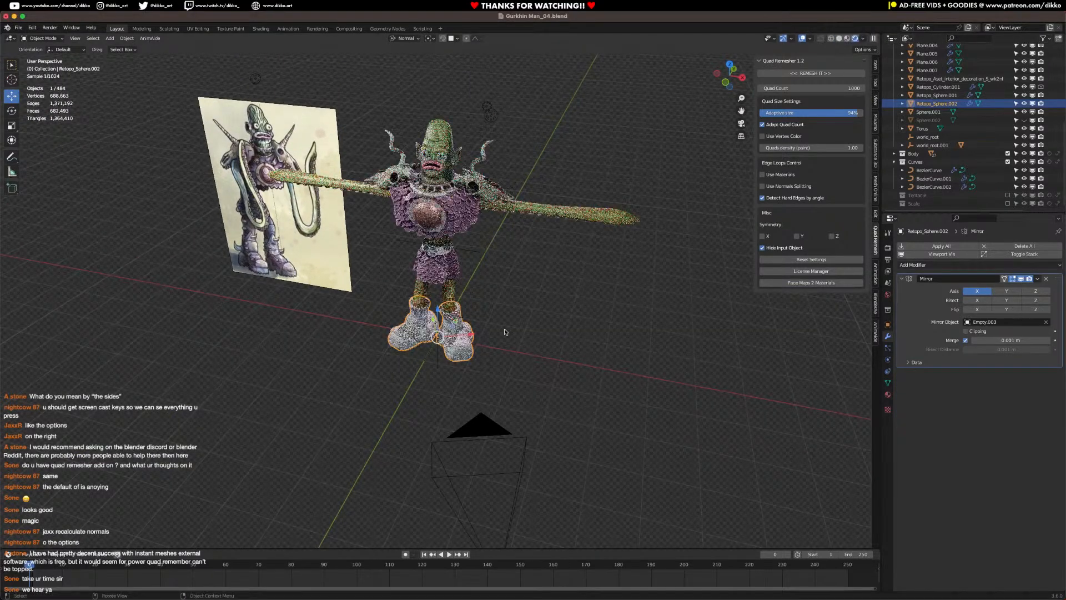
click(505, 333)
middle_drag(505, 334, 517, 315)
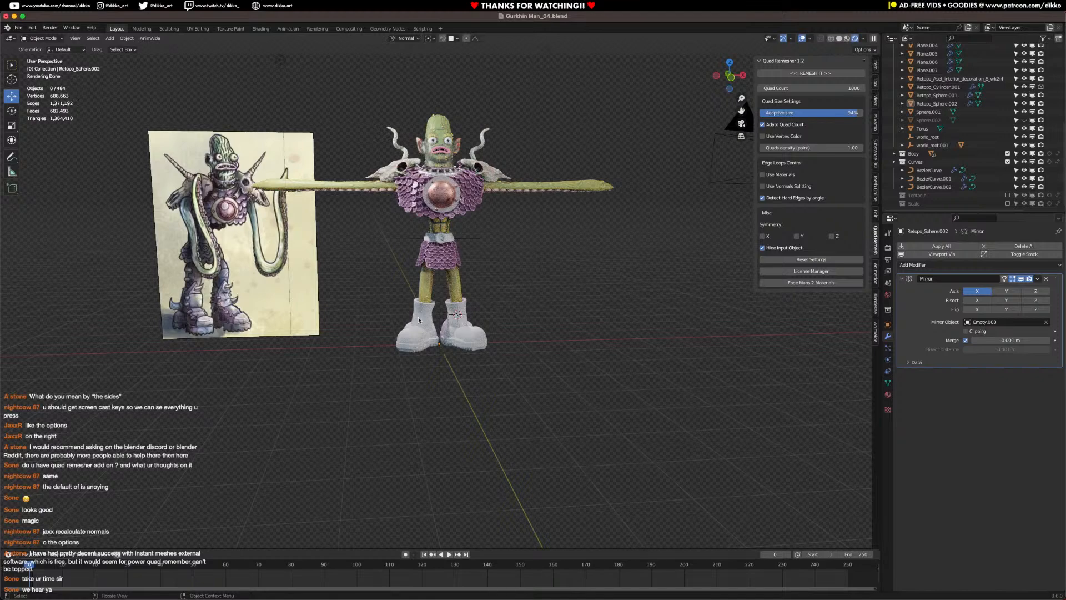
scroll(463, 290, up, 4)
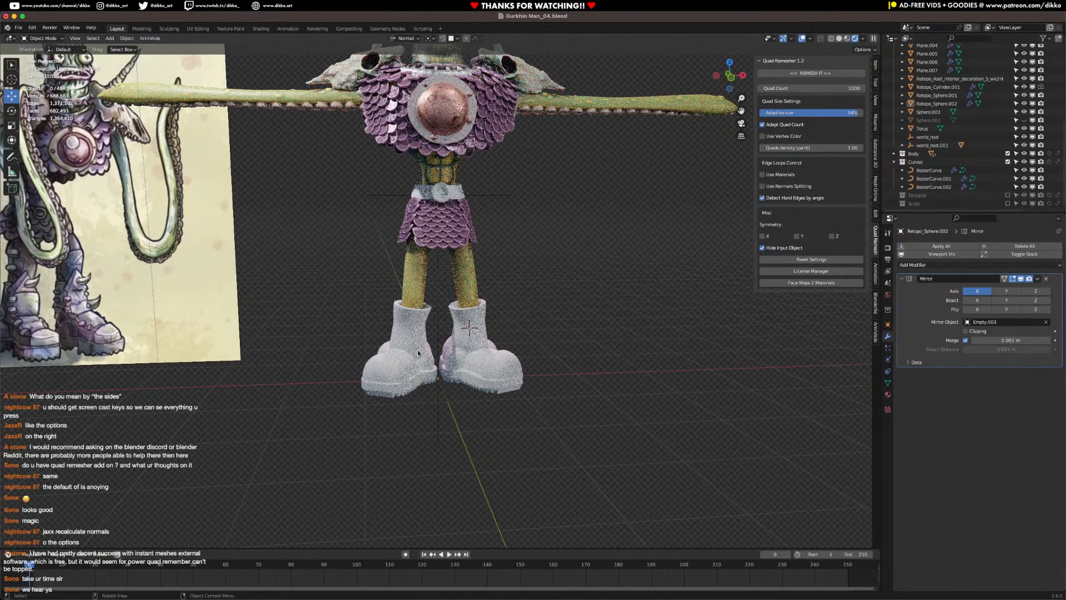
click(839, 39)
middle_drag(367, 343, 360, 350)
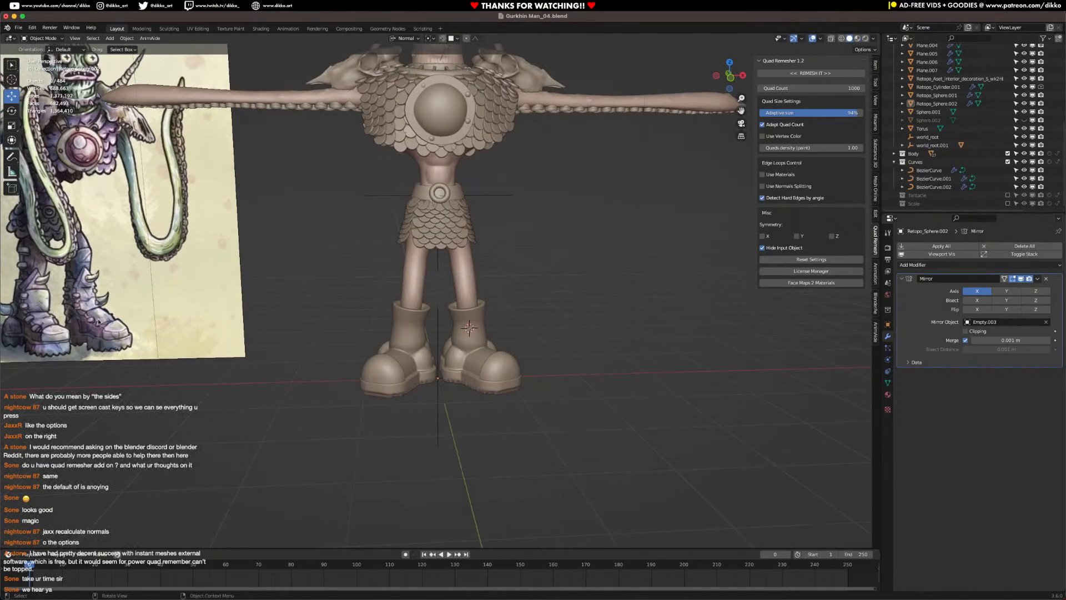
Step: Open the boot mesh in Edit Mode, isolate it in local view and switch to face selection
middle_drag(522, 326, 517, 355)
middle_drag(521, 407, 504, 388)
scroll(476, 390, up, 4)
key(Tab)
middle_drag(505, 347, 515, 364)
key(KP_Divide)
middle_drag(536, 311, 471, 314)
scroll(499, 337, up, 2)
click(88, 39)
Step: Select the faces on top of the boot's foot, from the toe area back to the ankle crease
drag(463, 302, 524, 378)
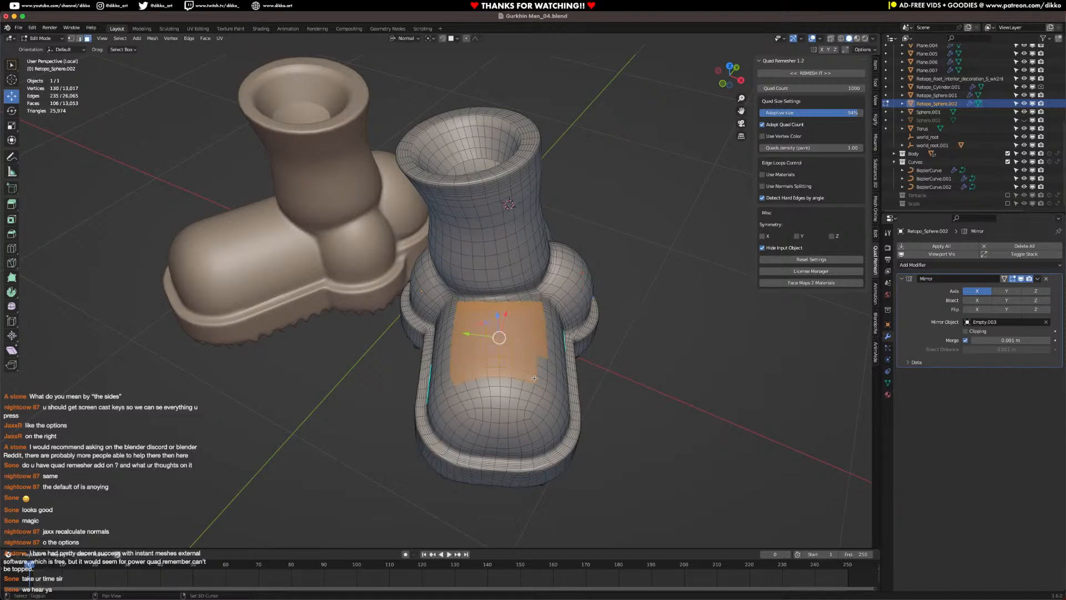
shift+click(531, 378)
shift+click(541, 371)
shift+click(542, 361)
middle_drag(542, 362, 513, 345)
scroll(489, 350, up, 3)
scroll(513, 346, up, 3)
shift+drag(494, 299, 557, 328)
middle_drag(626, 333, 602, 333)
shift+drag(594, 321, 686, 340)
middle_drag(686, 340, 668, 351)
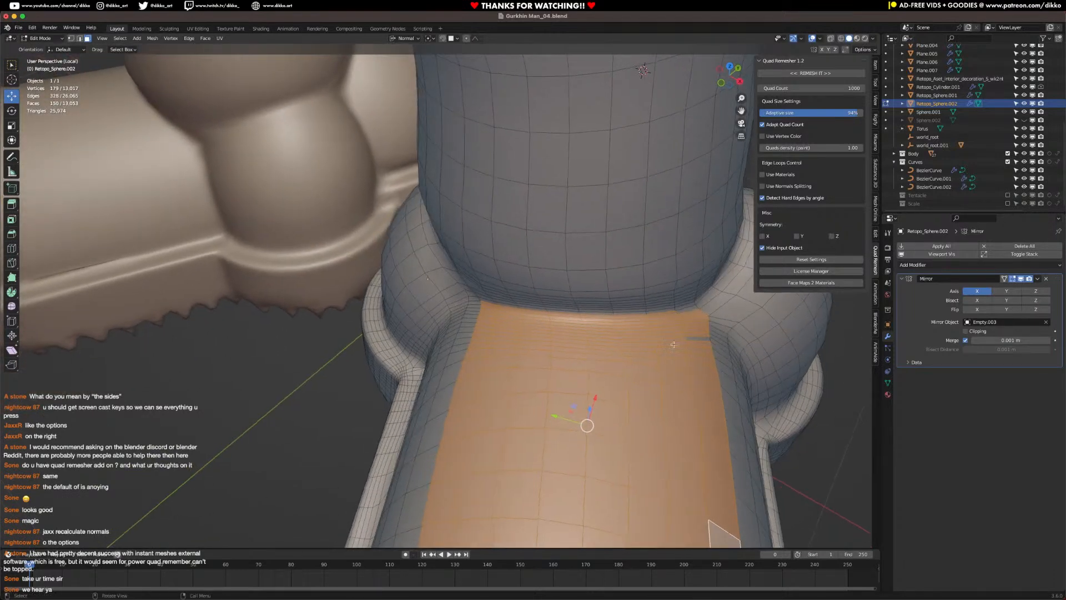
shift+drag(690, 311, 696, 350)
Step: Extend the selection by one column of faces along one side of the foot, from the ankle crease to the toe
middle_drag(695, 350, 598, 430)
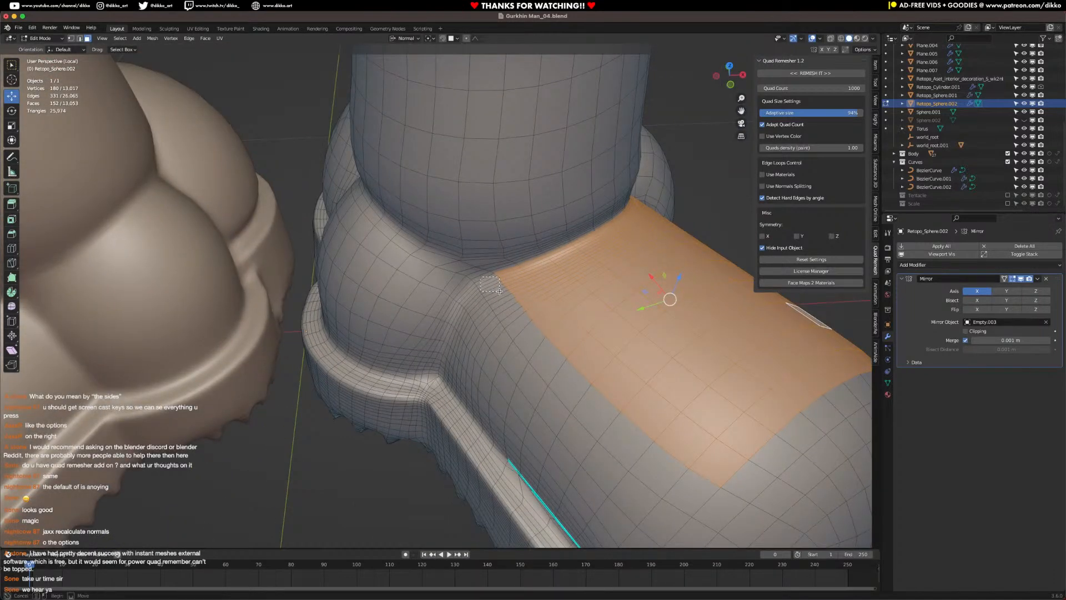
key(b)
shift+drag(494, 286, 531, 389)
shift+click(548, 362)
shift+click(570, 387)
shift+click(595, 416)
shift+click(626, 443)
shift+click(659, 471)
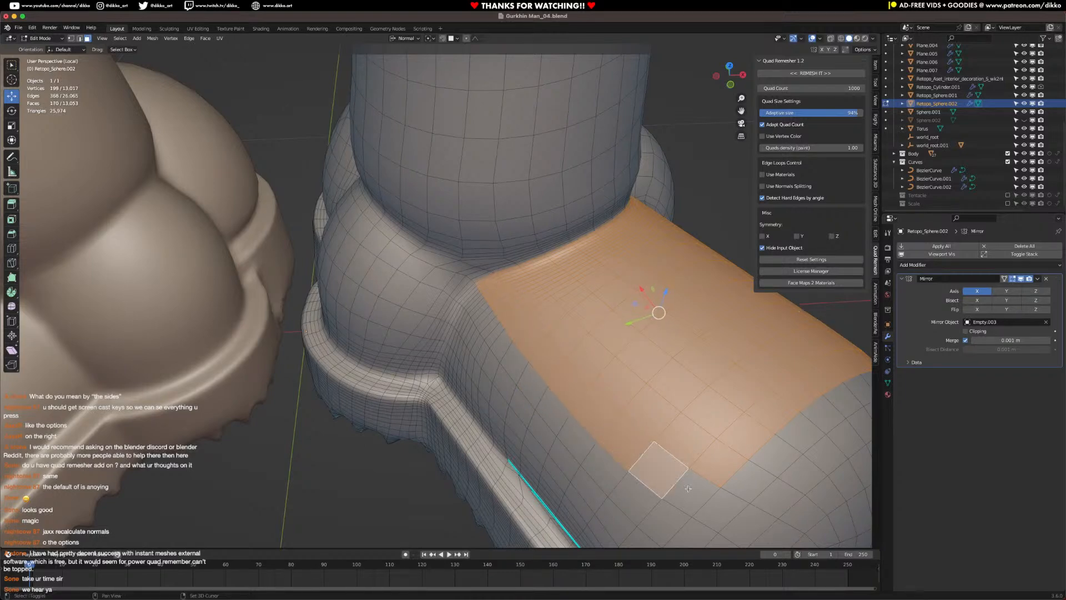
shift+click(688, 488)
middle_drag(689, 488, 631, 467)
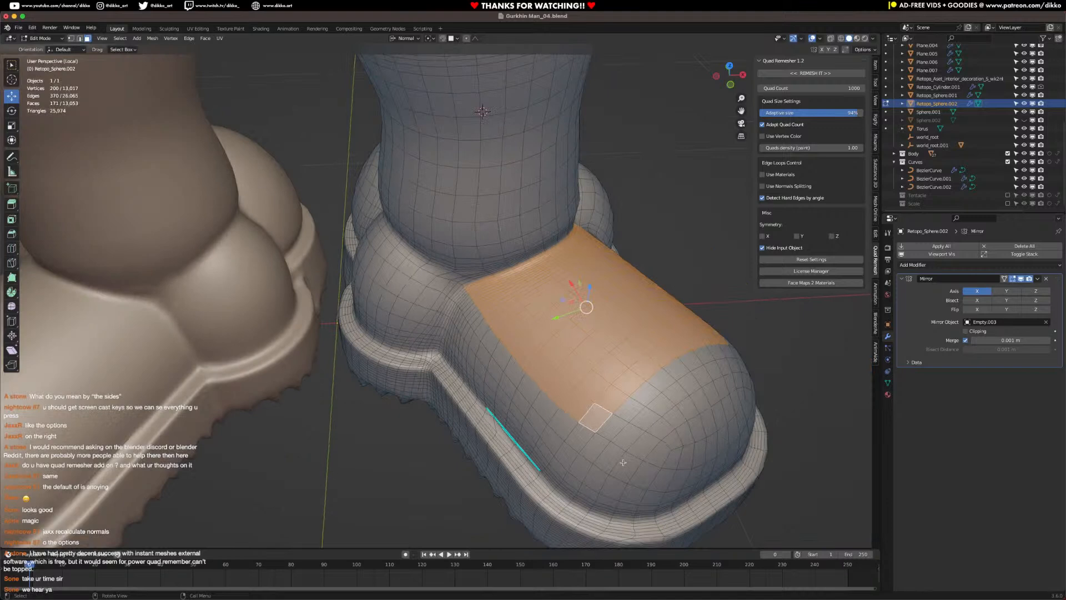
Step: Duplicate the selected faces in place, push them outward about 0.02 m with Shrink/Fatten and separate them into their own object
key(shift+d)
right_click(623, 462)
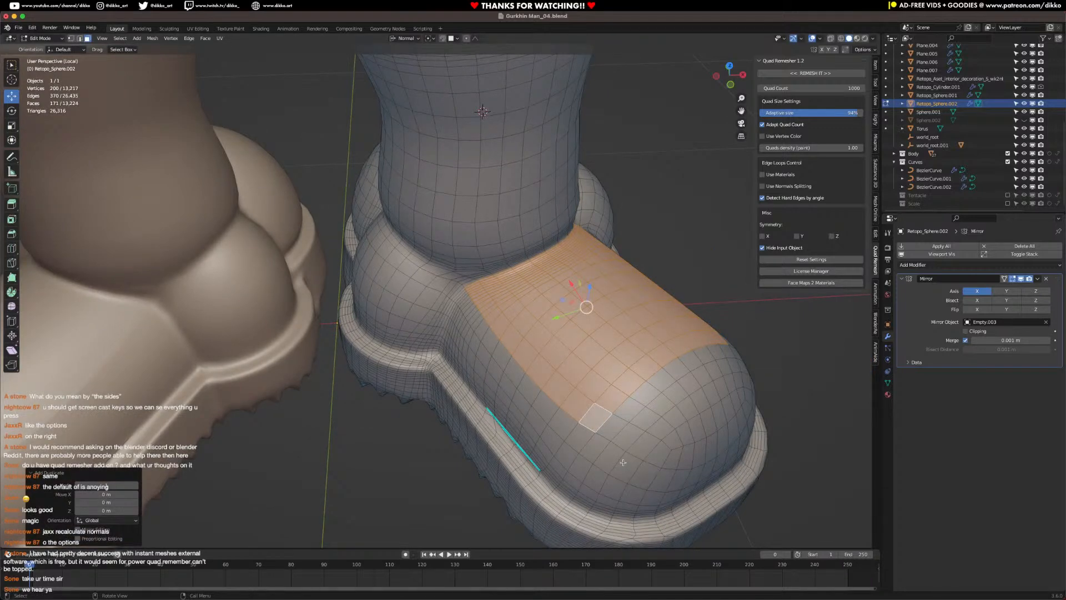
key(alt+s)
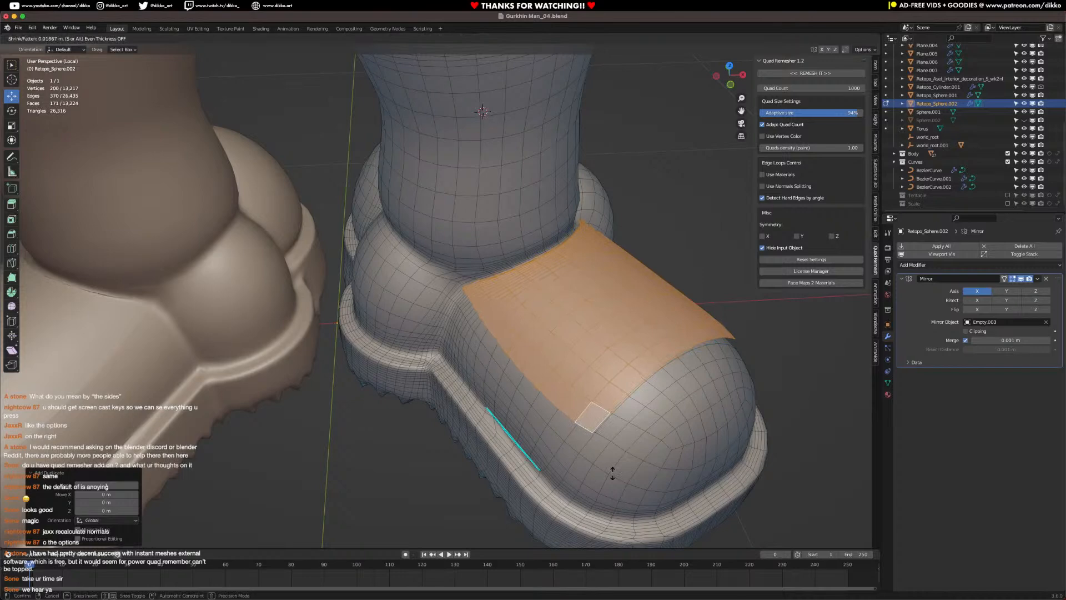
click(612, 473)
key(p)
click(613, 472)
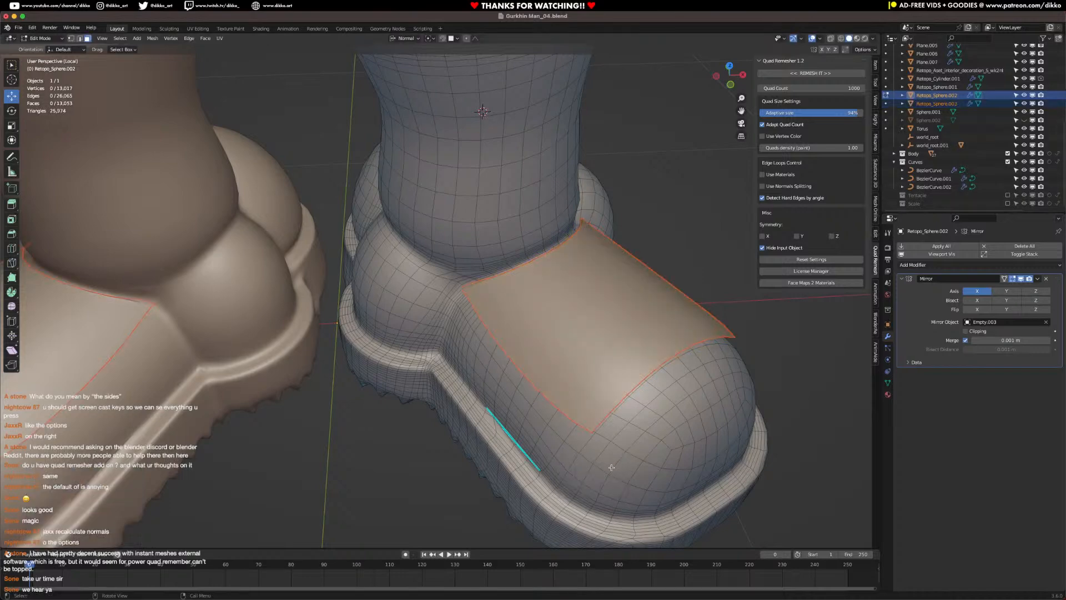
Step: Edit the separated foot panel and delete the narrow, crowded rows of faces at its ankle end
scroll(551, 300, up, 6)
key(Tab)
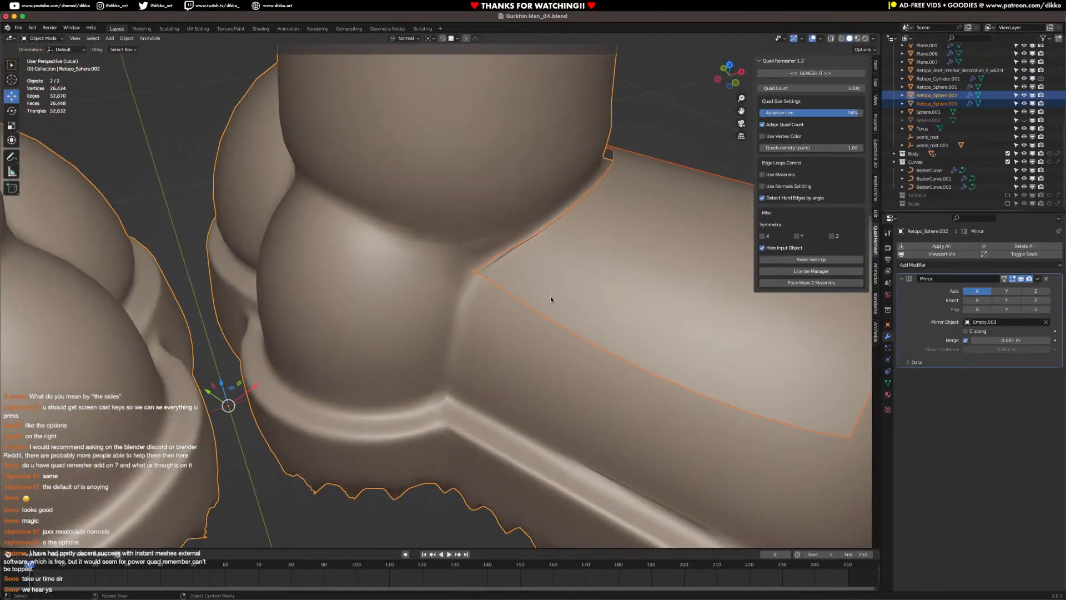
click(551, 299)
key(Tab)
click(80, 38)
ctrl+alt+click(514, 262)
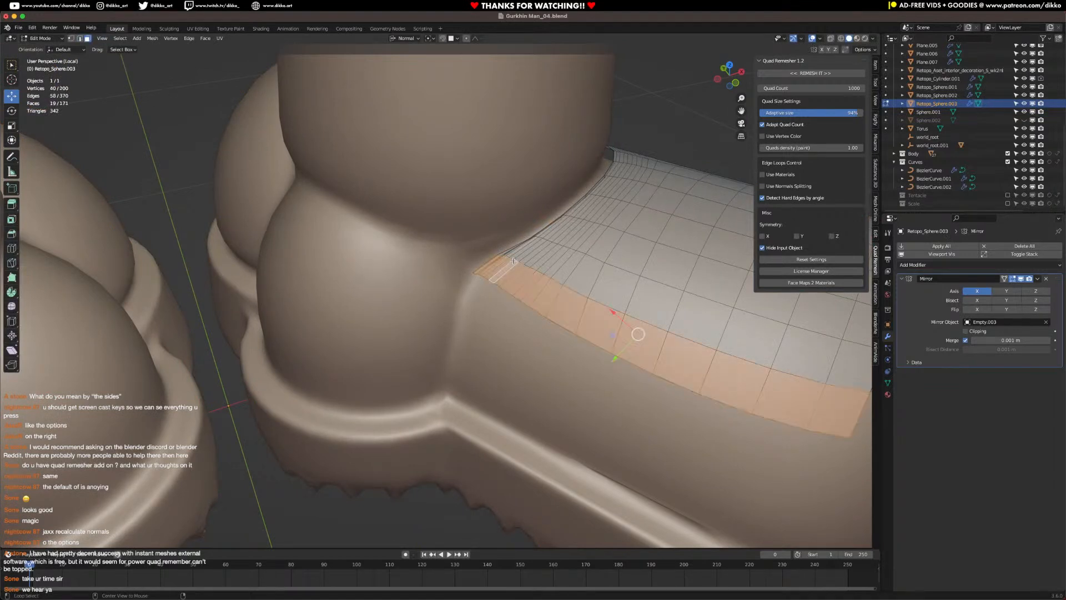
key(x)
click(514, 258)
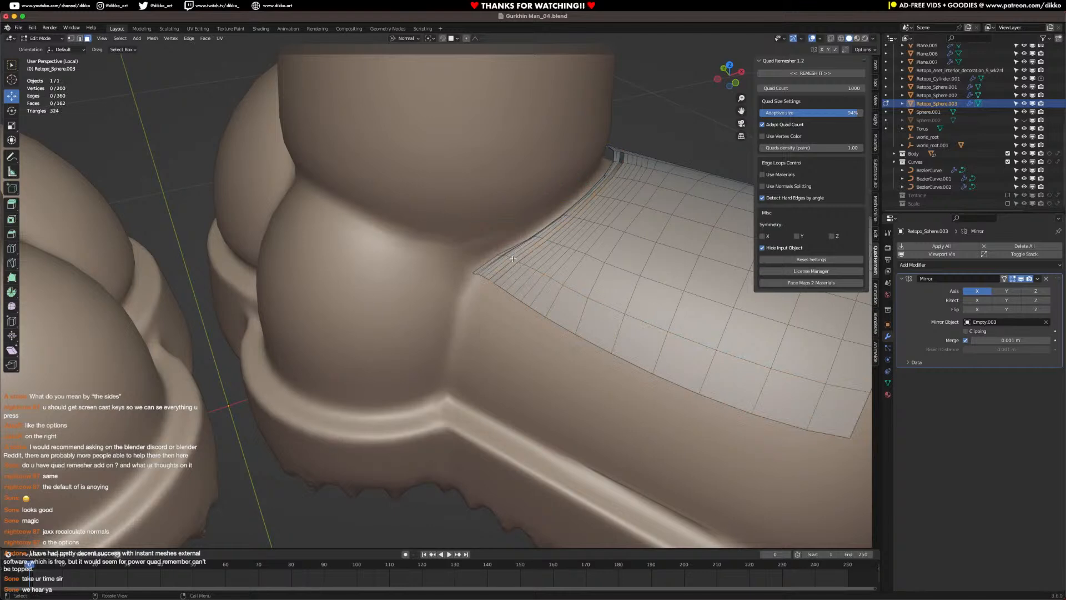
key(l)
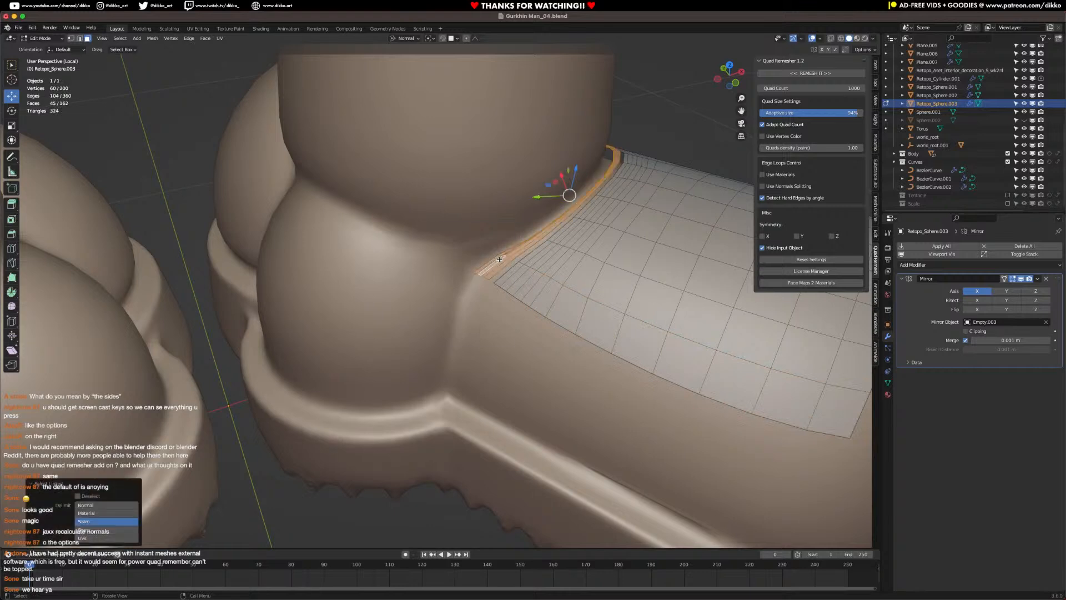
key(x)
click(500, 260)
scroll(601, 324, down, 3)
middle_drag(603, 323, 581, 312)
scroll(615, 333, down, 2)
key(Tab)
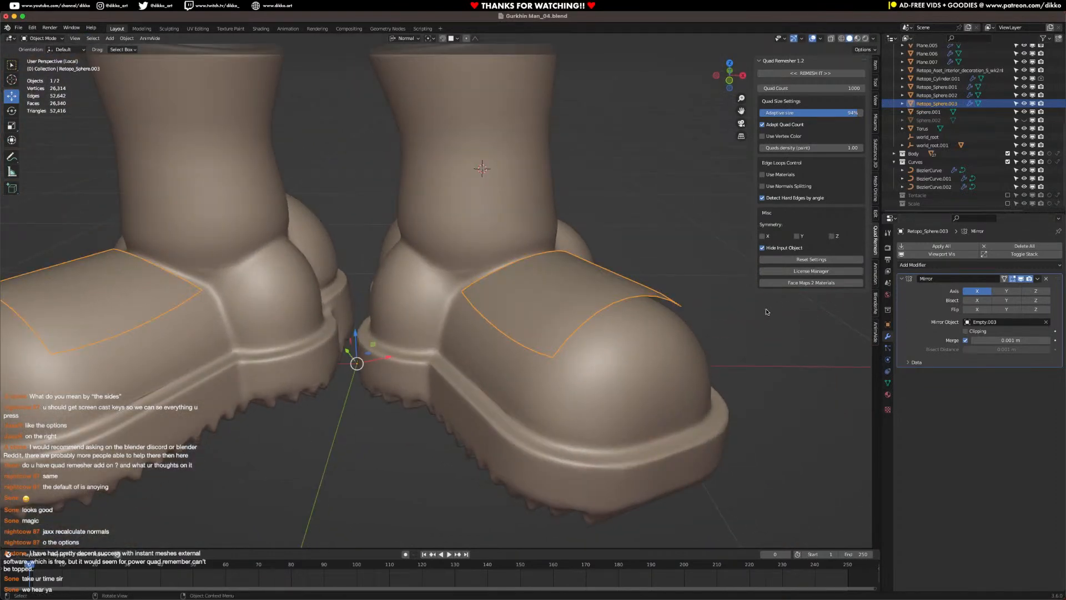
Step: Leave local view, add an edge loop across the panel's front end and slide it toward the toe cap's rim
key(slash)
scroll(695, 333, up, 6)
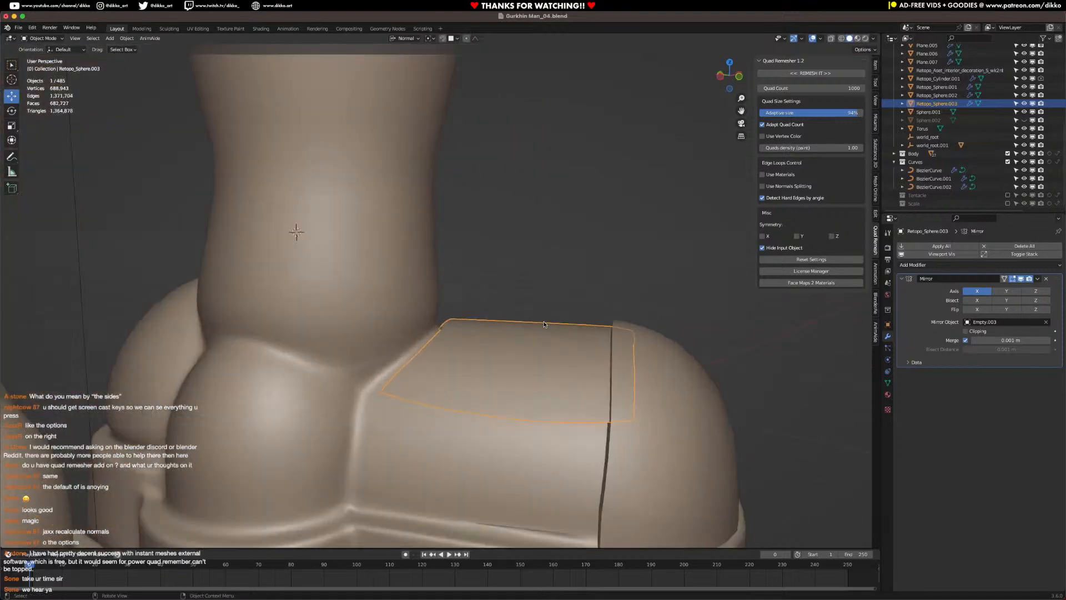
middle_drag(544, 324, 566, 308)
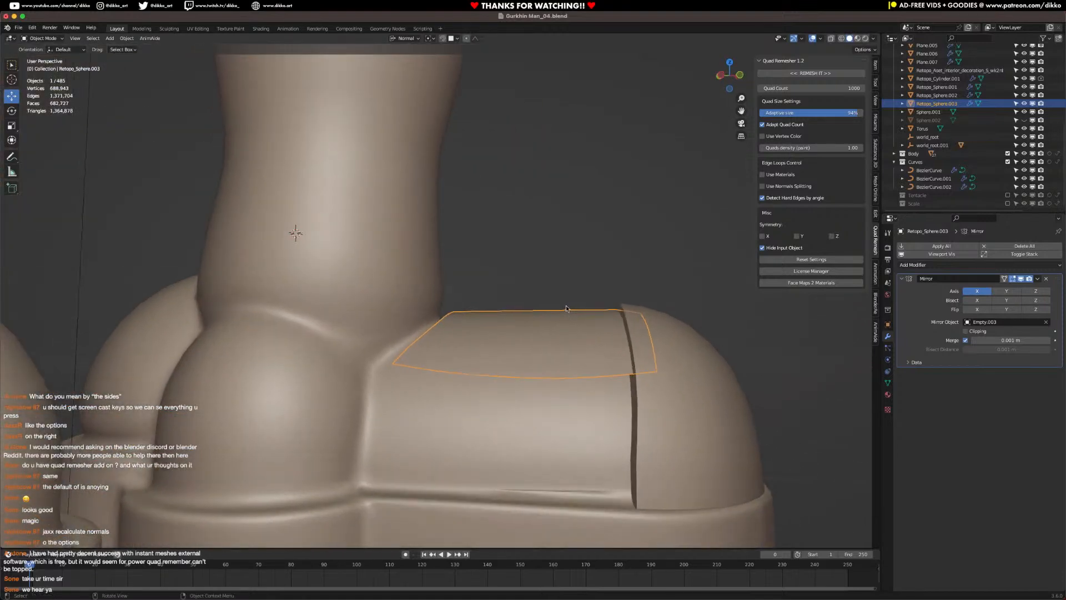
key(Tab)
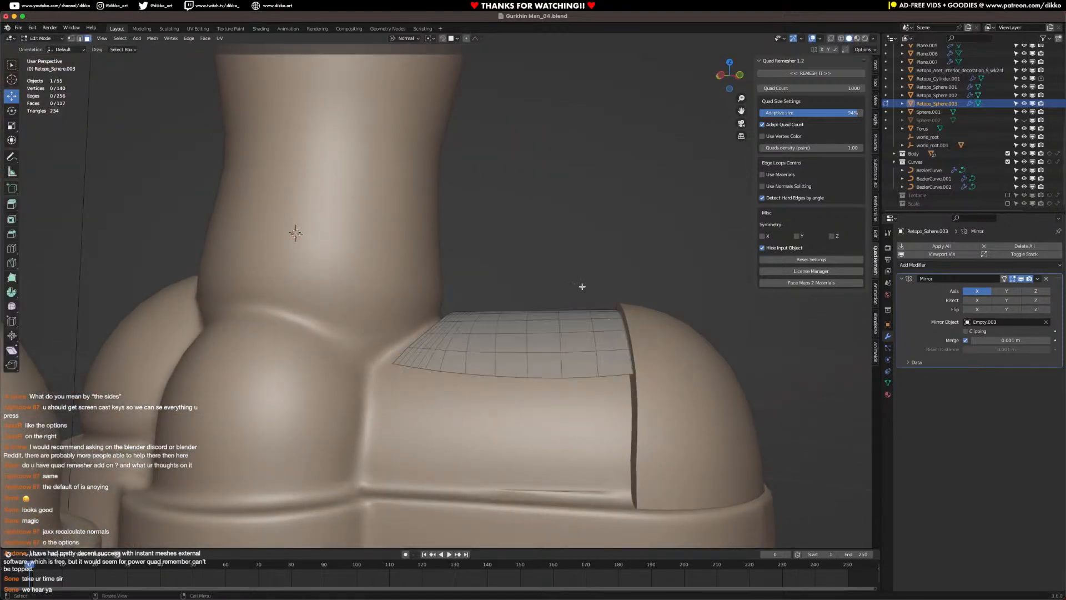
key(ctrl+r)
click(606, 328)
right_click(567, 279)
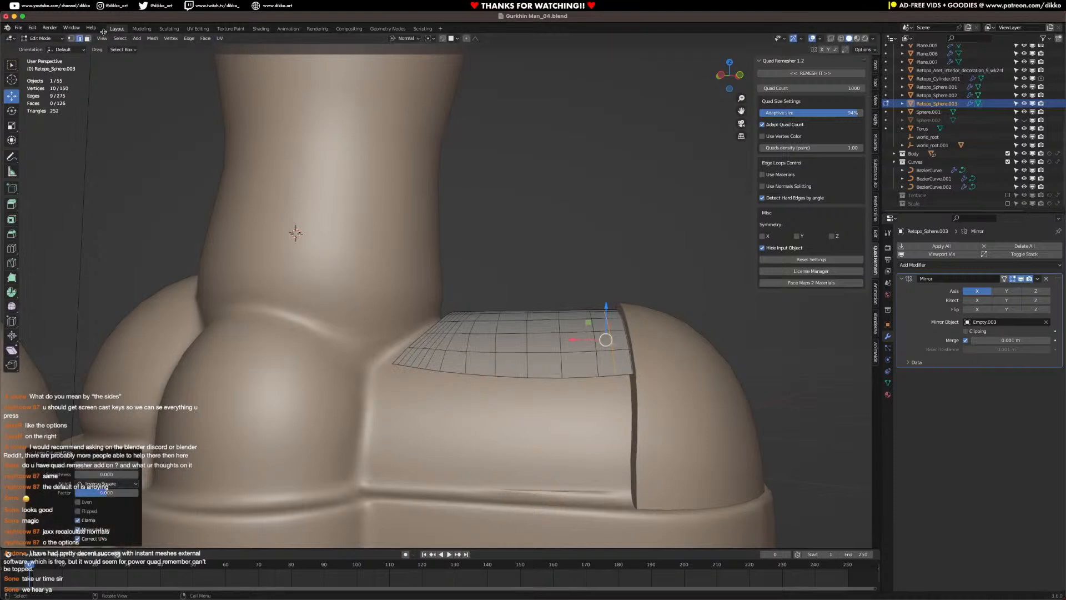
key(g)
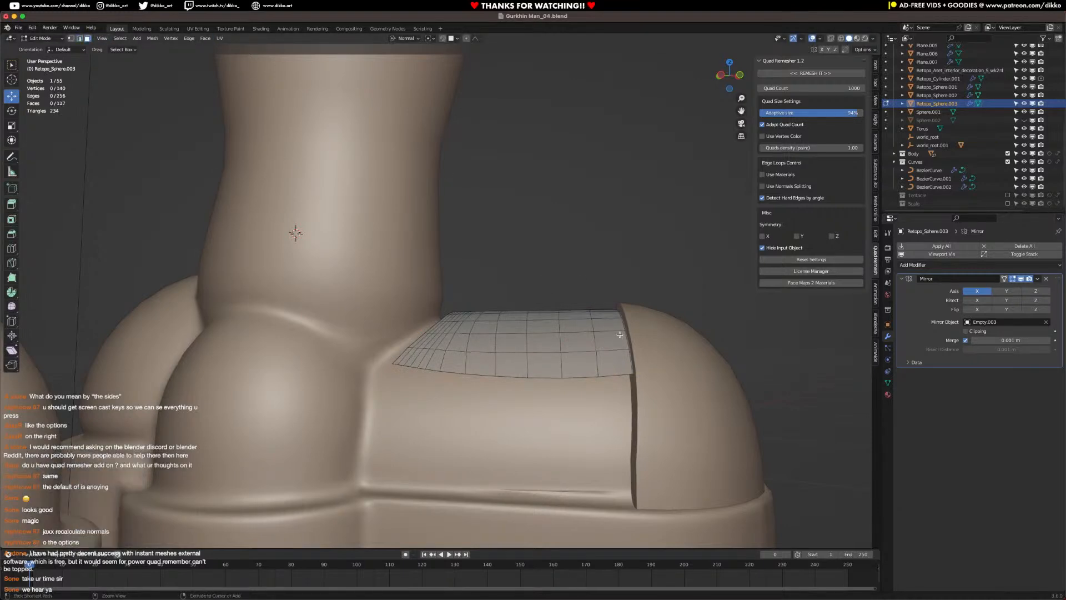
key(g)
click(628, 333)
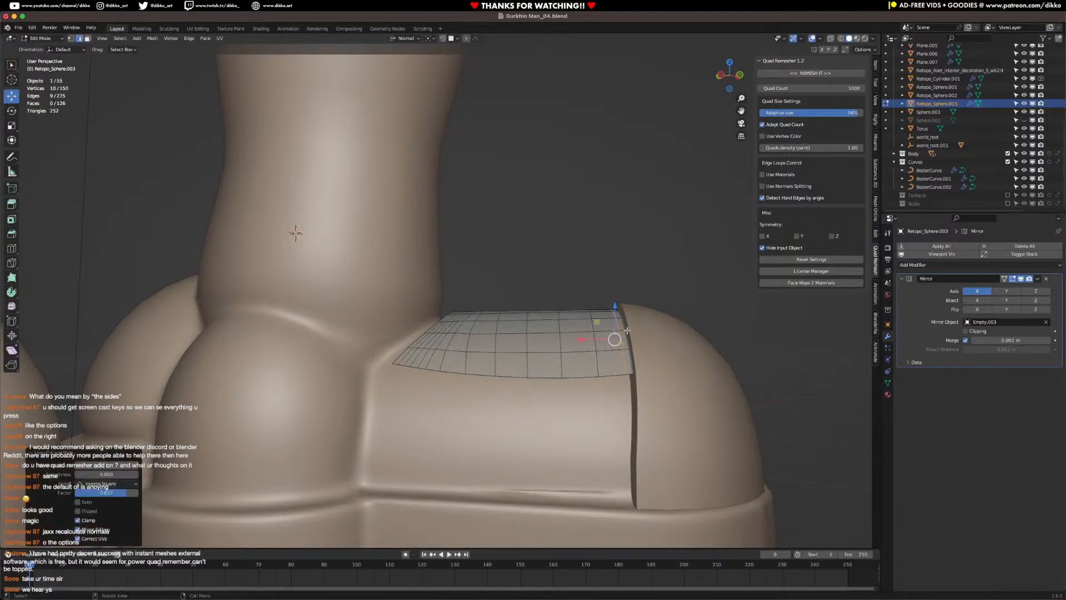
Step: Delete the two rows of faces at the panel's toe cap end and return to Object Mode
click(87, 39)
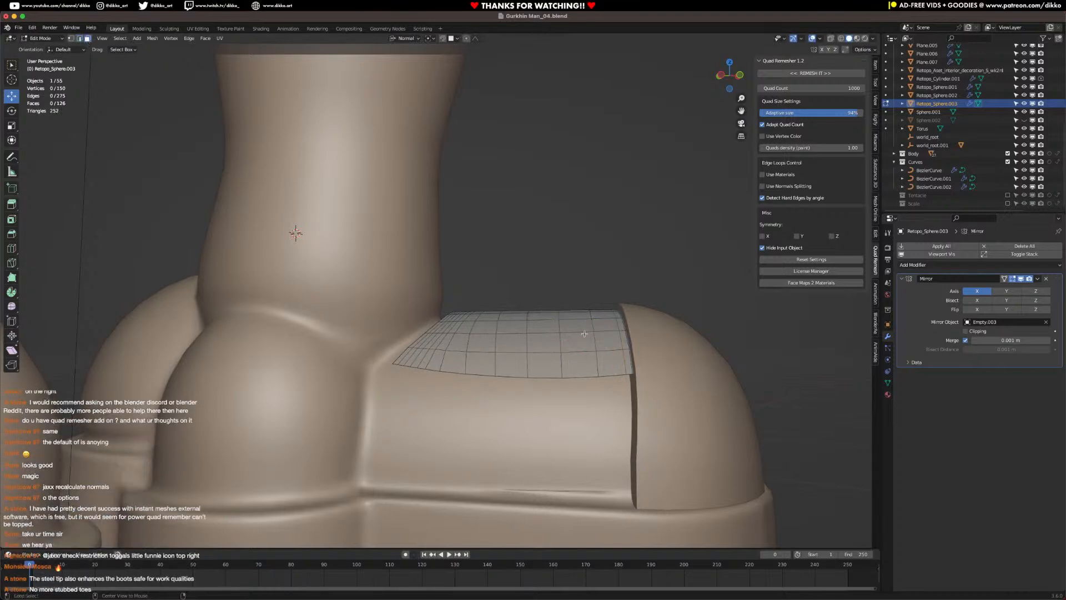
alt+click(623, 332)
key(x)
click(626, 334)
alt+click(625, 334)
key(x)
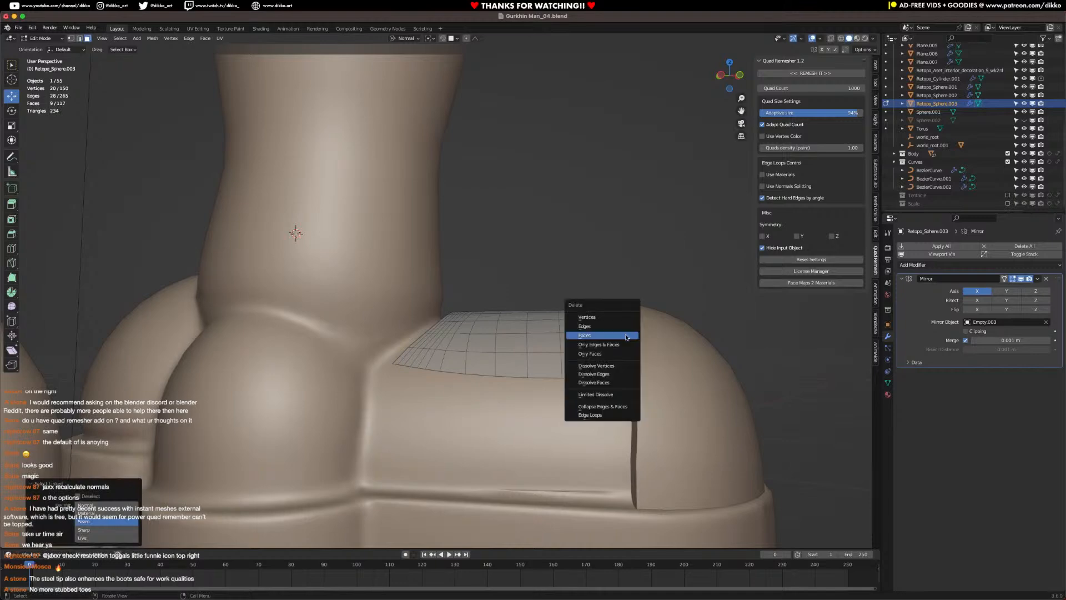
click(624, 333)
click(564, 342)
middle_drag(489, 328, 864, 297)
key(a)
key(Tab)
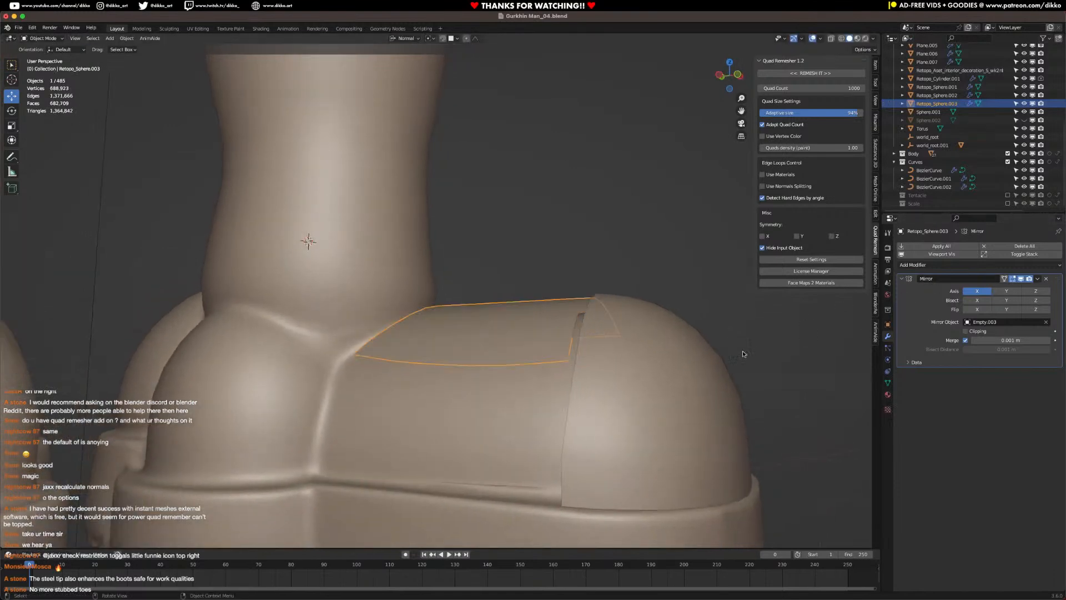
Step: Copy the Solidify modifier from the boot's toe cap to the instep plate behind it
shift+click(632, 352)
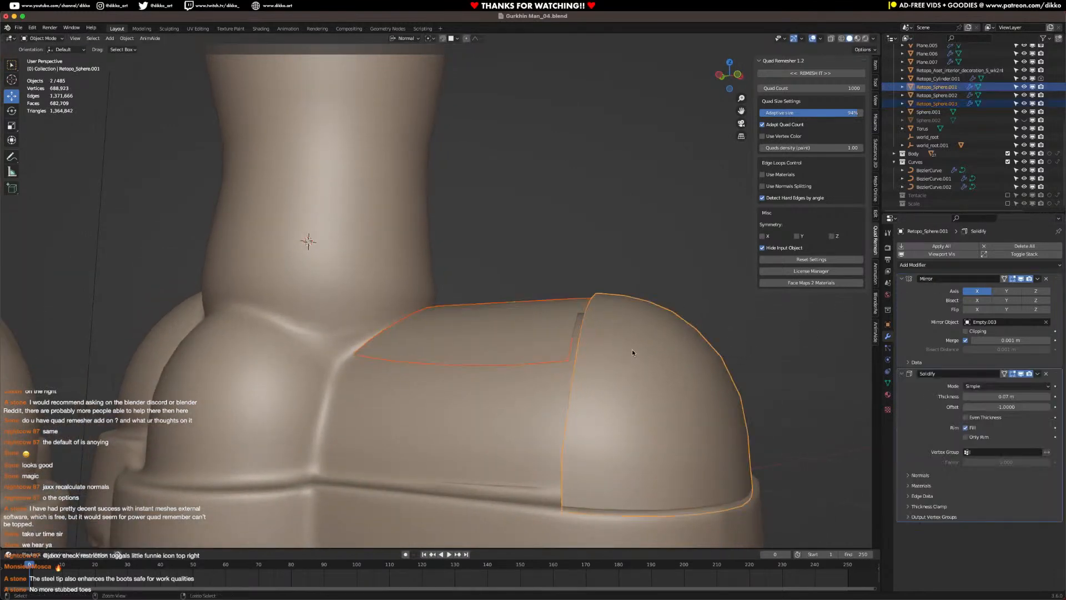
key(ctrl+c)
click(633, 352)
click(606, 376)
click(606, 386)
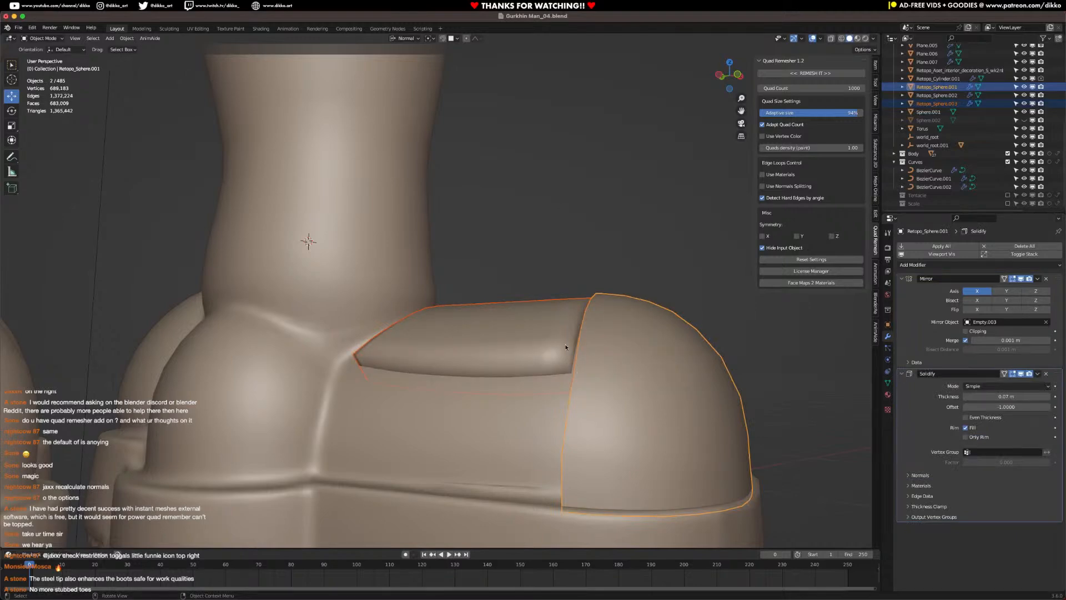
Step: Change the instep plate's shading so its thickened rim shows hard edges, and deselect it
click(508, 332)
right_click(508, 332)
click(508, 332)
middle_drag(507, 333, 481, 351)
click(285, 401)
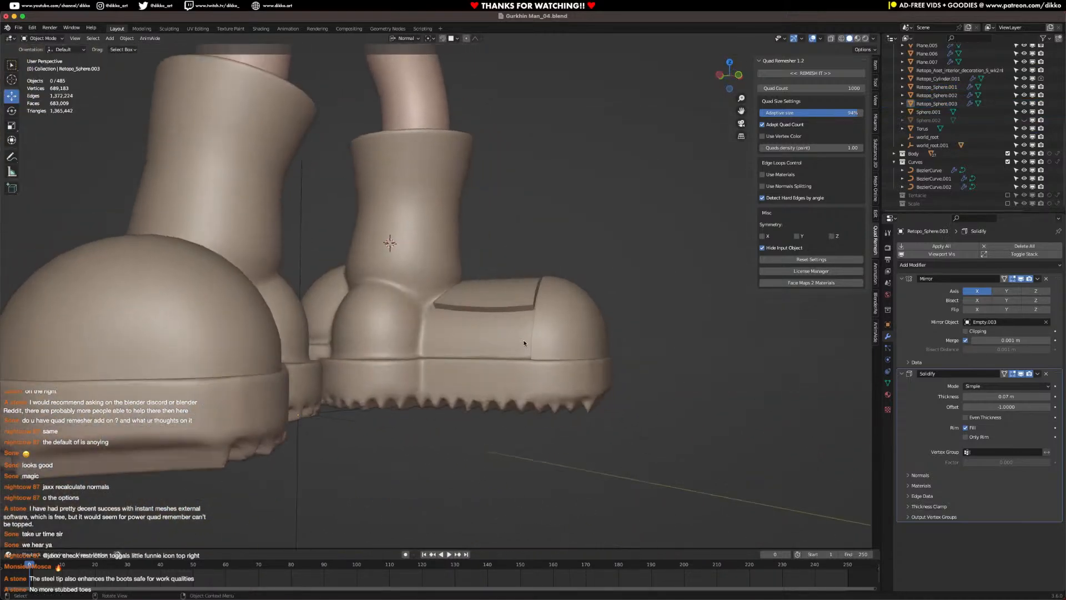
Step: Add a Bevel modifier to the toe cap with an amount of 0.008 m and 4 segments
scroll(591, 317, up, 4)
scroll(691, 333, up, 2)
click(688, 331)
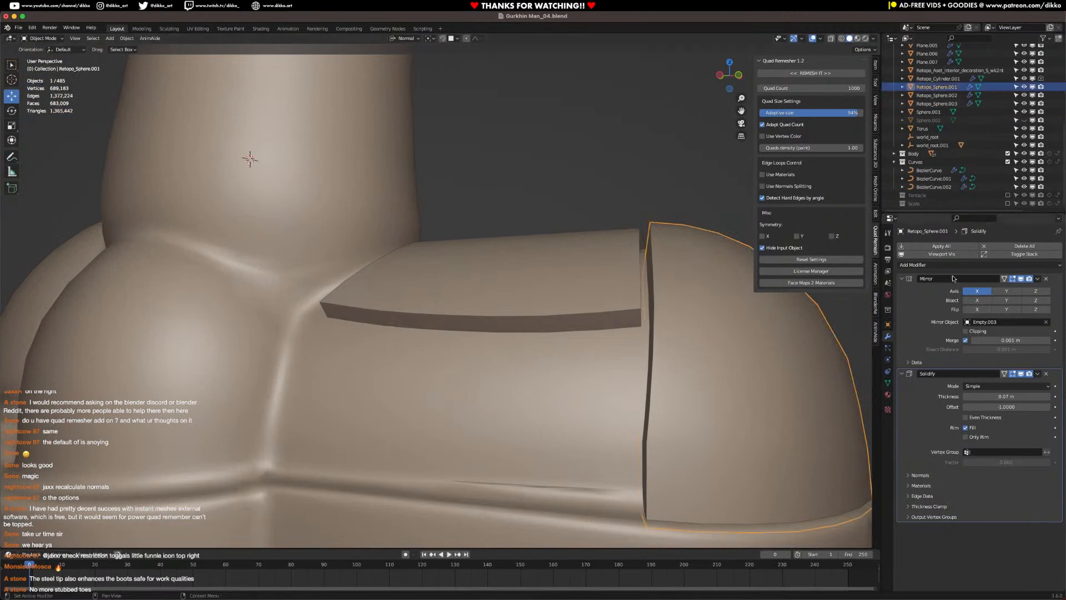
click(938, 264)
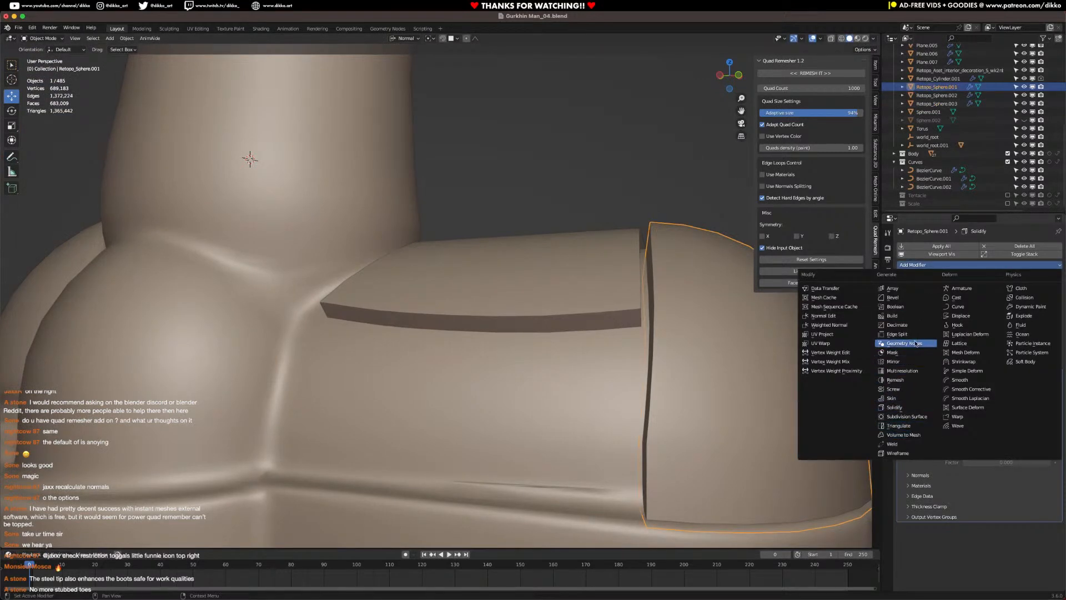
click(913, 299)
drag(1012, 567, 983, 559)
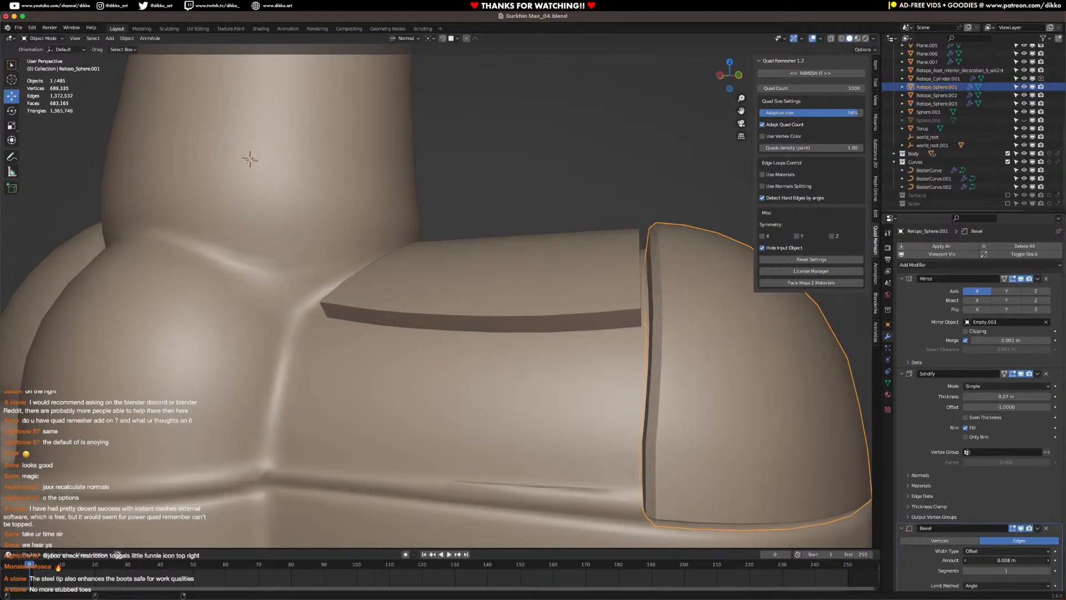
click(1048, 570)
click(1048, 571)
Step: Copy the toe cap's Bevel modifier to the instep plate
middle_drag(597, 384, 628, 389)
click(597, 307)
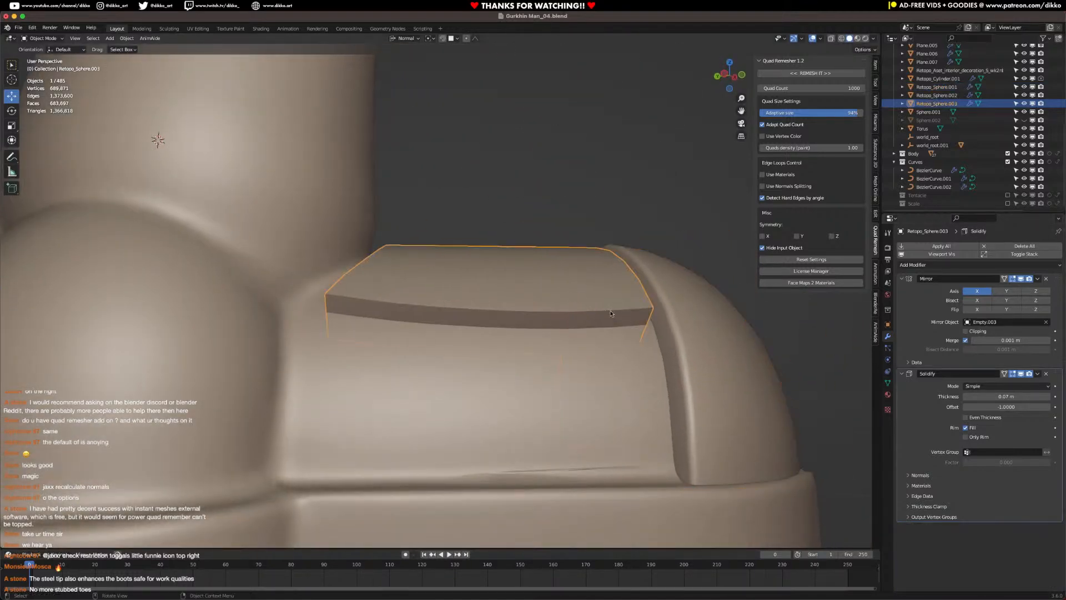
shift+click(678, 326)
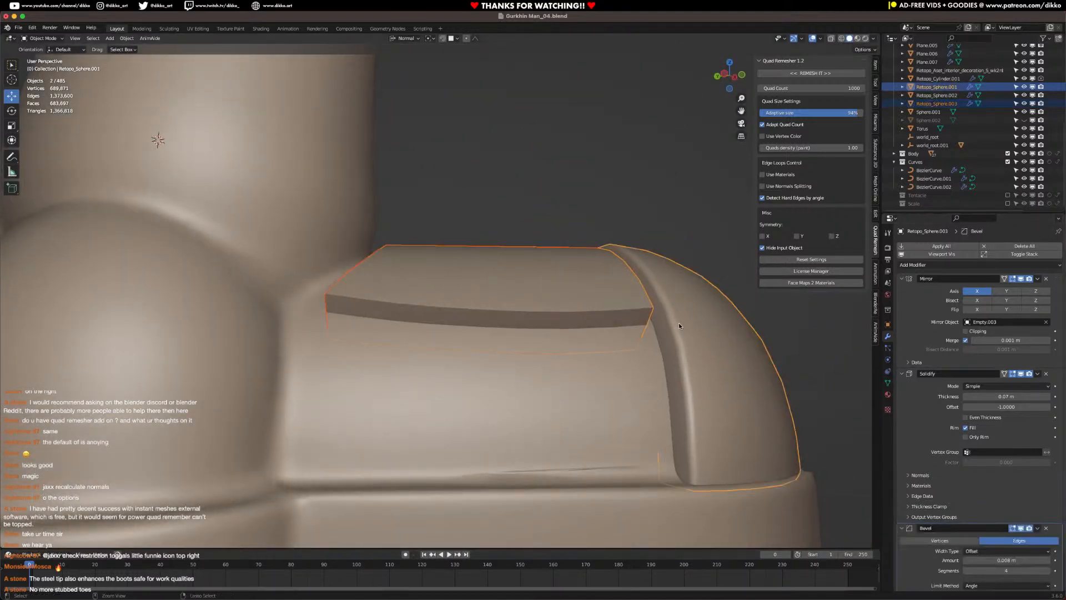
key(ctrl+c)
click(680, 326)
click(644, 358)
click(661, 370)
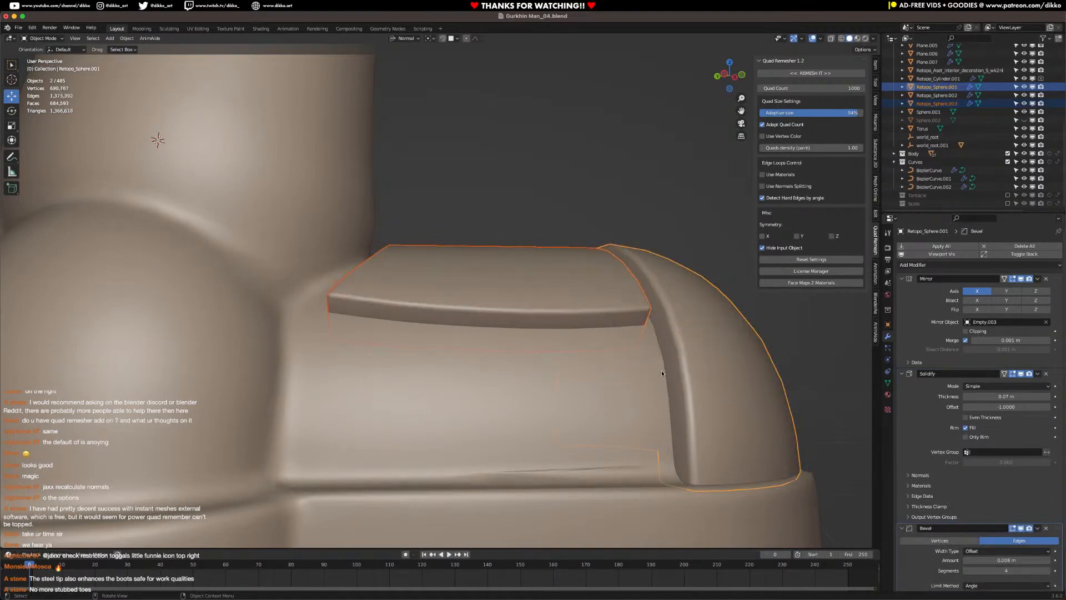
click(764, 322)
Step: Collapse the toe cap's Solidify settings and save the file
scroll(729, 359, down, 4)
middle_drag(712, 376, 561, 386)
click(562, 385)
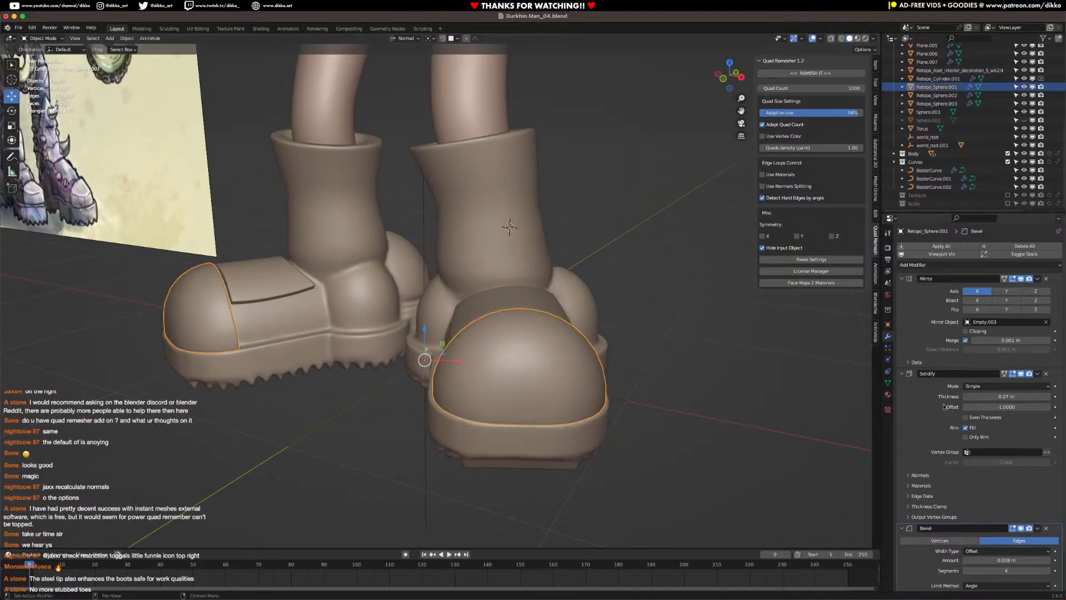
click(902, 373)
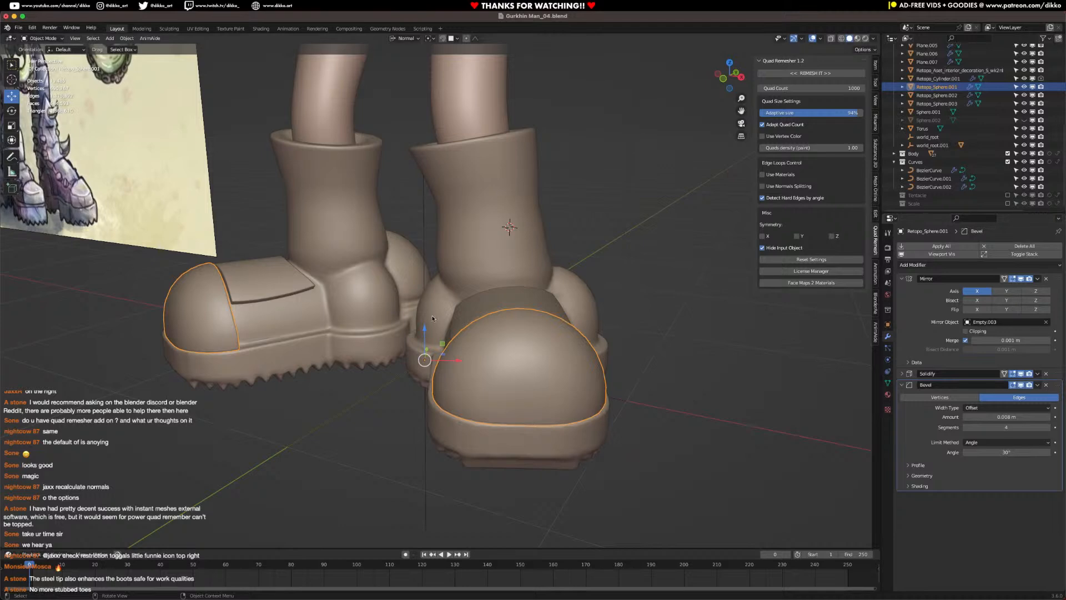
middle_drag(418, 291, 499, 341)
key(ctrl+s)
Step: In Edit Mode on the boot mesh, select a roughly rectangular patch of faces covering the front of the shaft below the cuff
middle_drag(534, 343, 477, 309)
click(524, 321)
key(Tab)
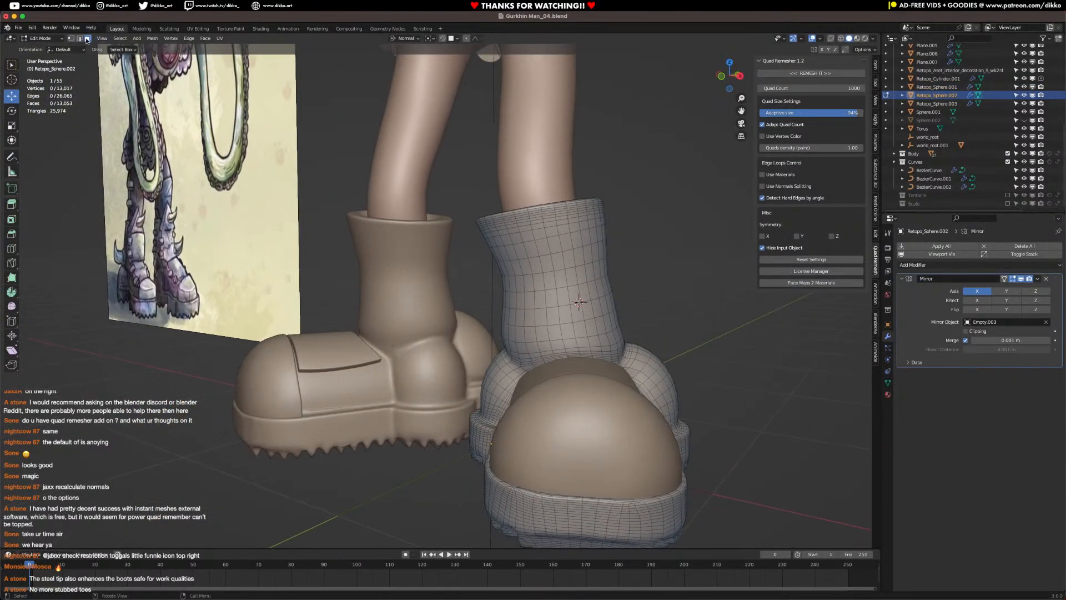
scroll(573, 331, up, 1)
drag(535, 249, 555, 282)
drag(618, 357, 618, 360)
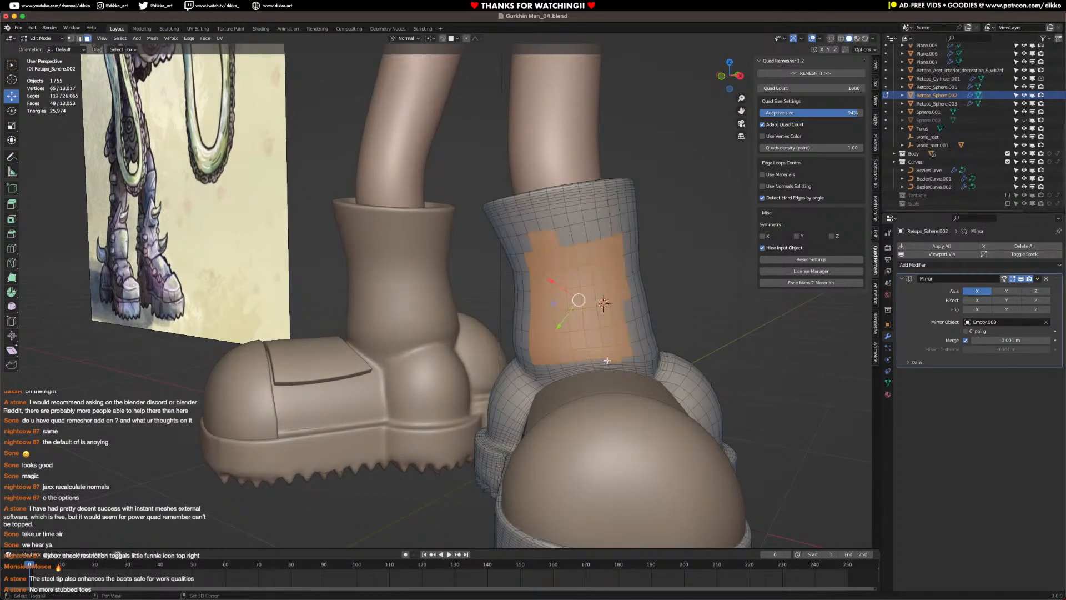
shift+click(628, 356)
middle_drag(628, 356, 633, 359)
shift+click(657, 364)
shift+click(629, 244)
shift+click(633, 269)
shift+click(638, 294)
shift+click(638, 343)
shift+click(652, 343)
shift+click(646, 318)
shift+click(629, 320)
mouse_move(555, 229)
shift+mouse_down()
mouse_move(600, 255)
mouse_move(632, 228)
shift+mouse_up()
middle_drag(517, 244, 554, 286)
shift+click(527, 245)
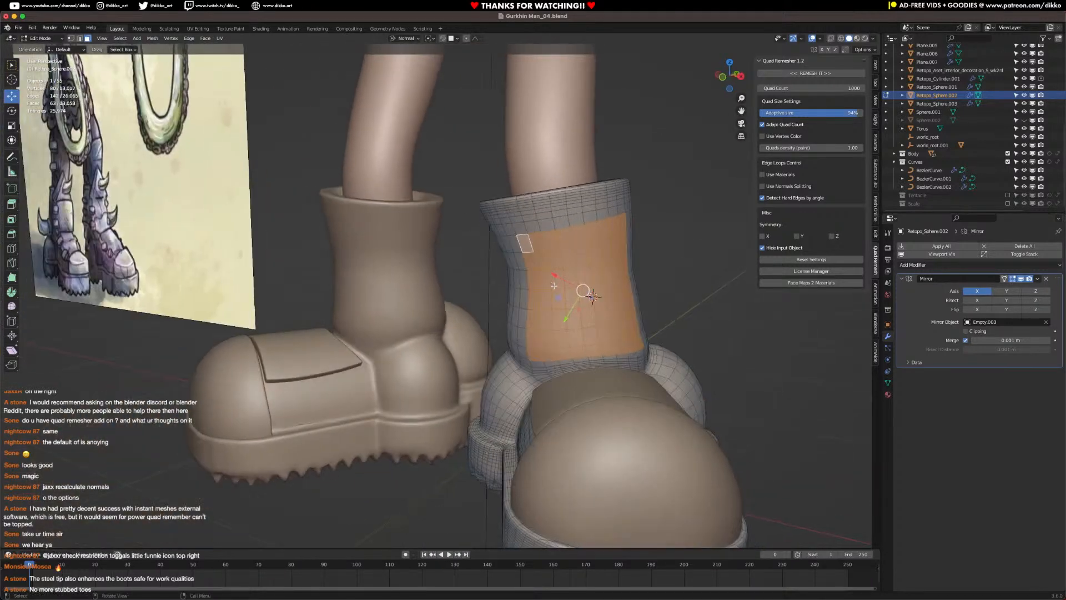
Step: Duplicate the selected shaft faces in place and push the copy slightly outward along its normals with Shrink/Fatten
key(shift+d)
right_click(553, 286)
key(alt+d)
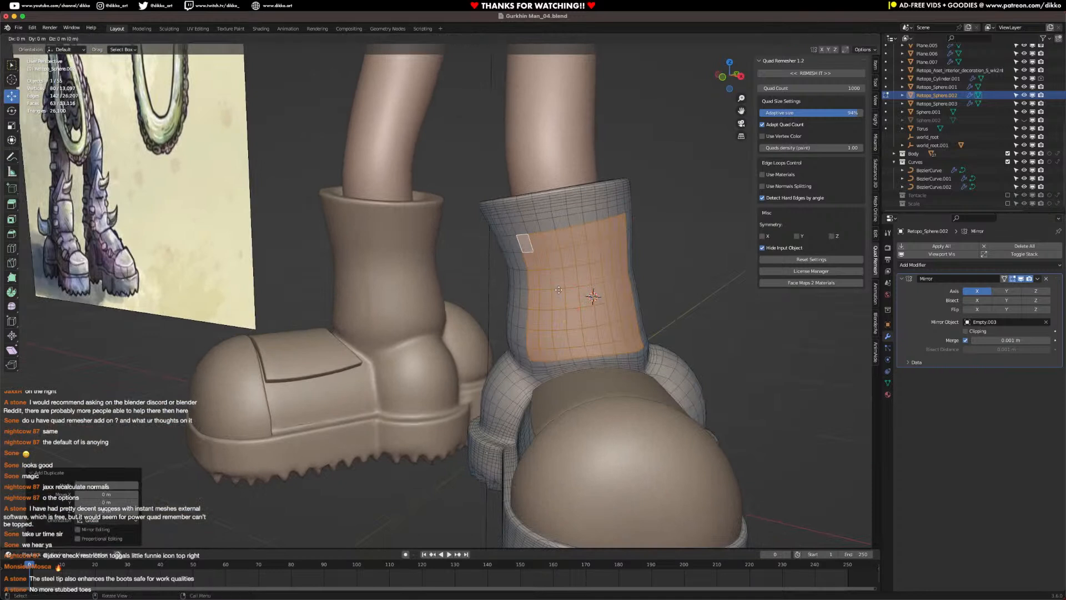
click(562, 297)
key(ctrl+z)
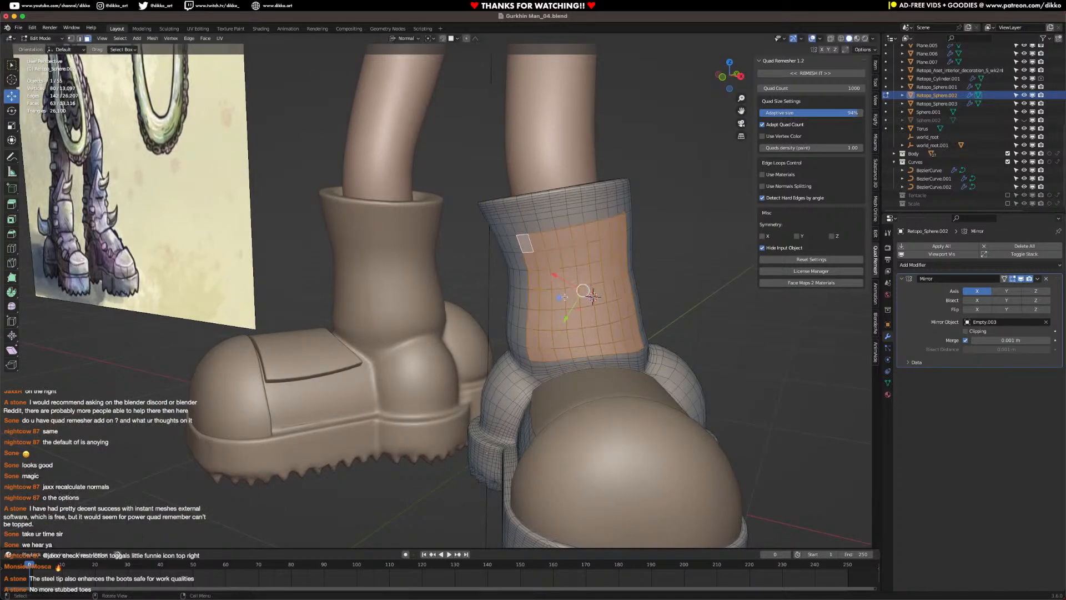
key(alt+s)
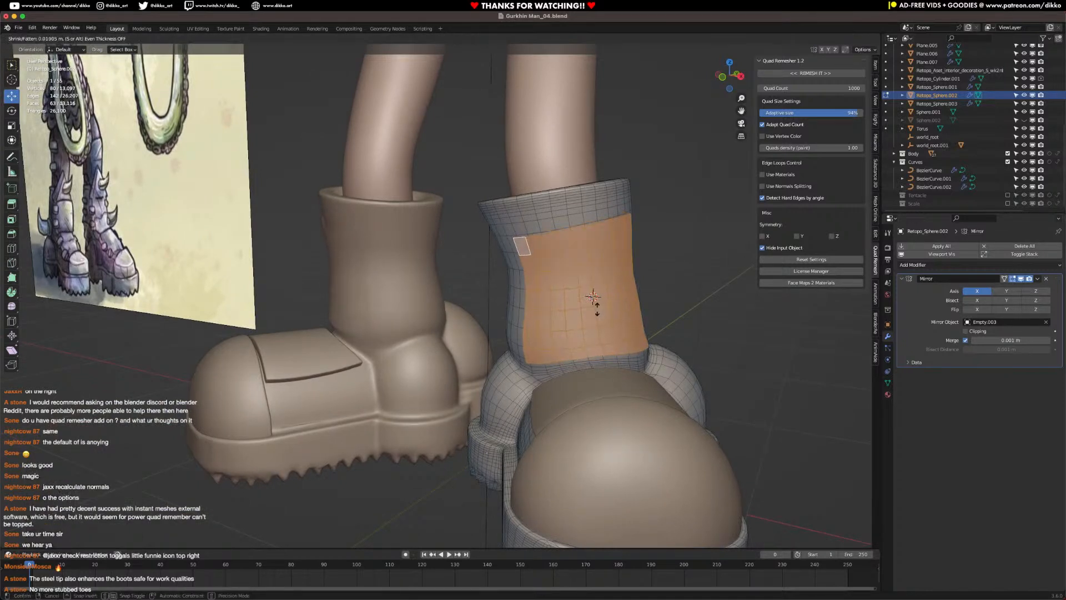
click(597, 308)
middle_drag(597, 309, 631, 311)
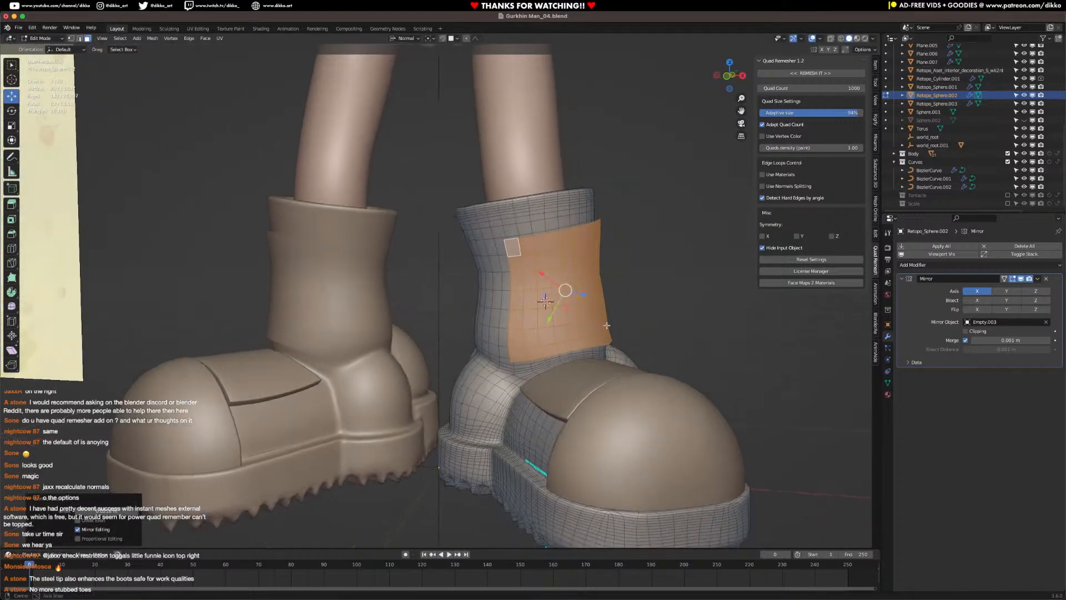
Step: Separate the duplicated shaft faces into their own object and return to Object Mode
key(p)
click(578, 321)
key(Tab)
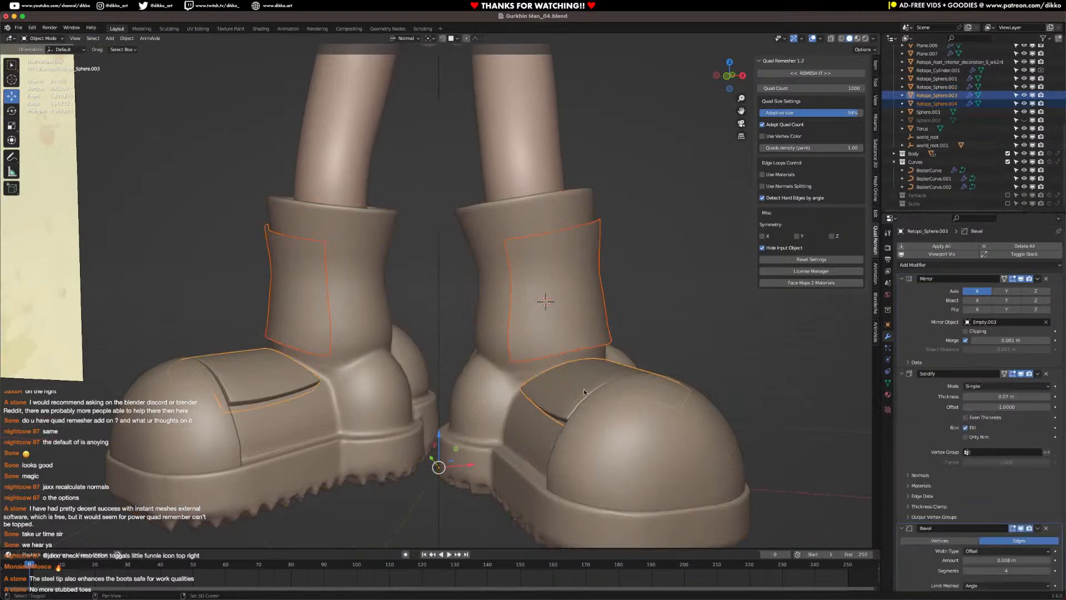
Step: Copy the Solidify and Bevel modifiers, but not the Mirror, from the instep plate to the new shaft panel
key(super+c)
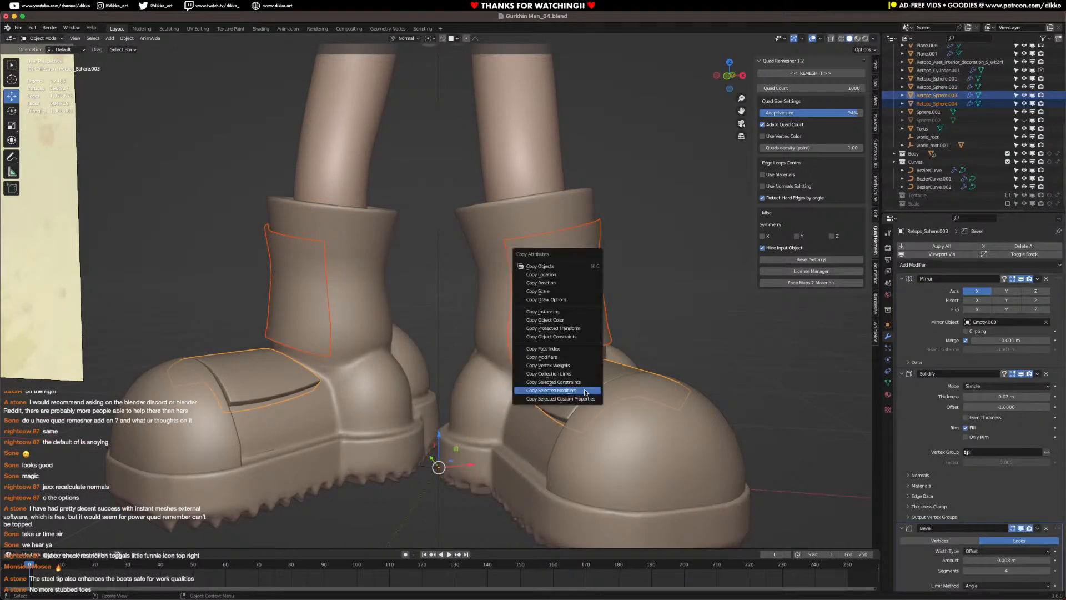
click(584, 392)
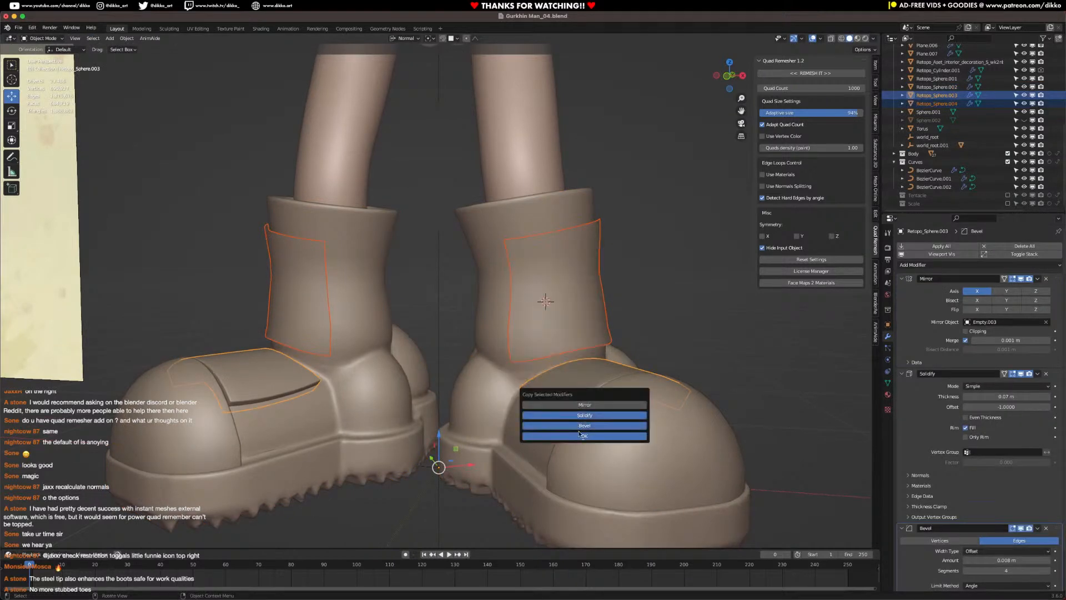
click(580, 430)
middle_drag(579, 430, 661, 369)
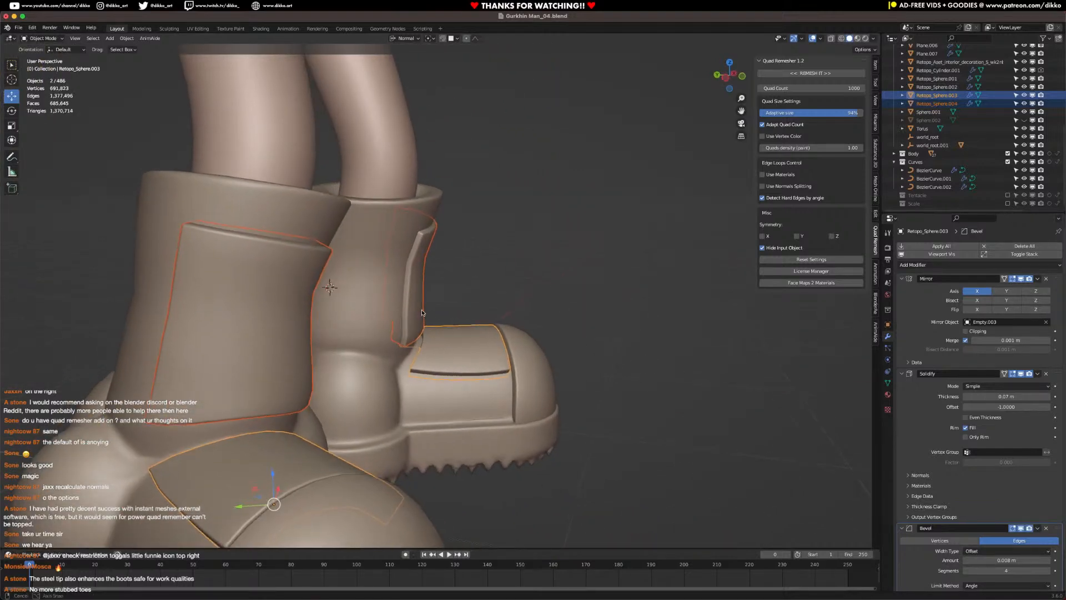
key(Tab)
middle_drag(450, 337, 377, 319)
key(Tab)
Step: Extrude the shaft panel's bottom edge loop down along global Z by about 0.05 m toward the instep plate
click(537, 318)
scroll(537, 318, up, 2)
middle_drag(538, 318, 454, 376)
key(Tab)
scroll(445, 380, up, 3)
shift+middle_drag(414, 407, 416, 324)
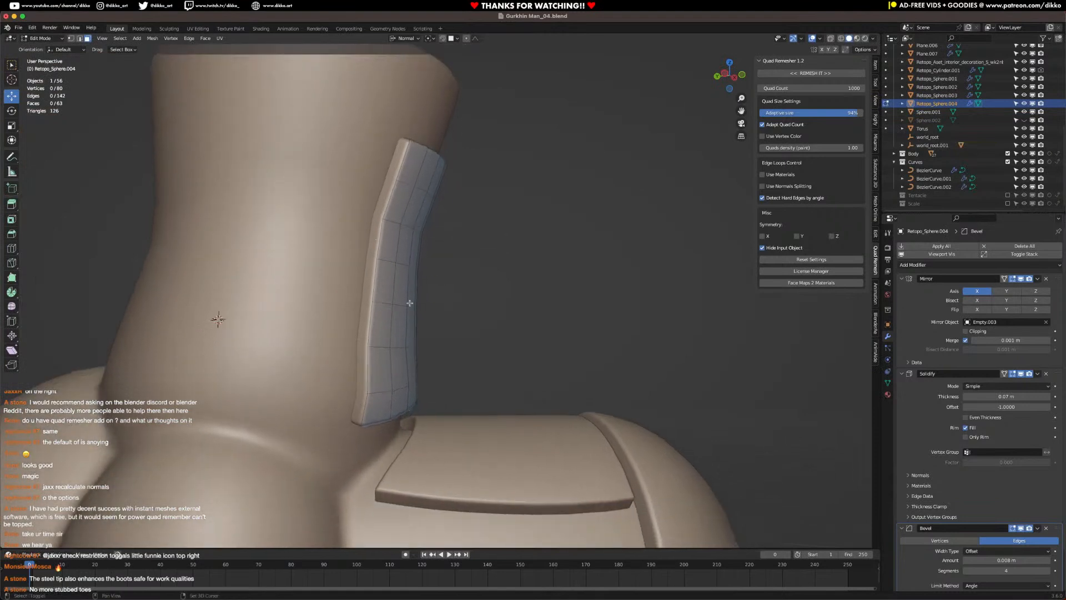
alt+click(382, 423)
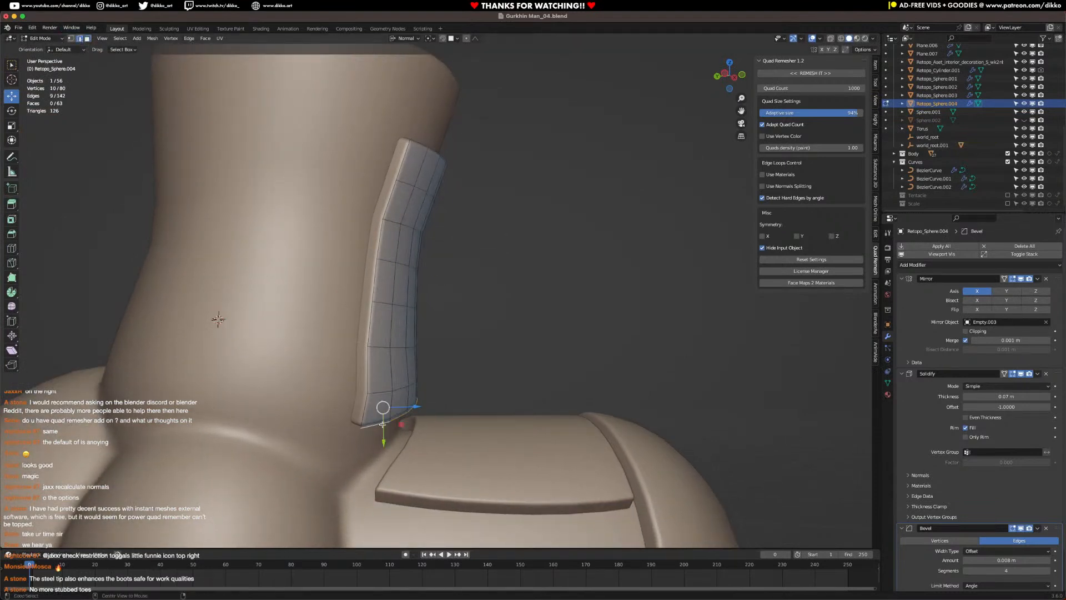
key(e)
key(z)
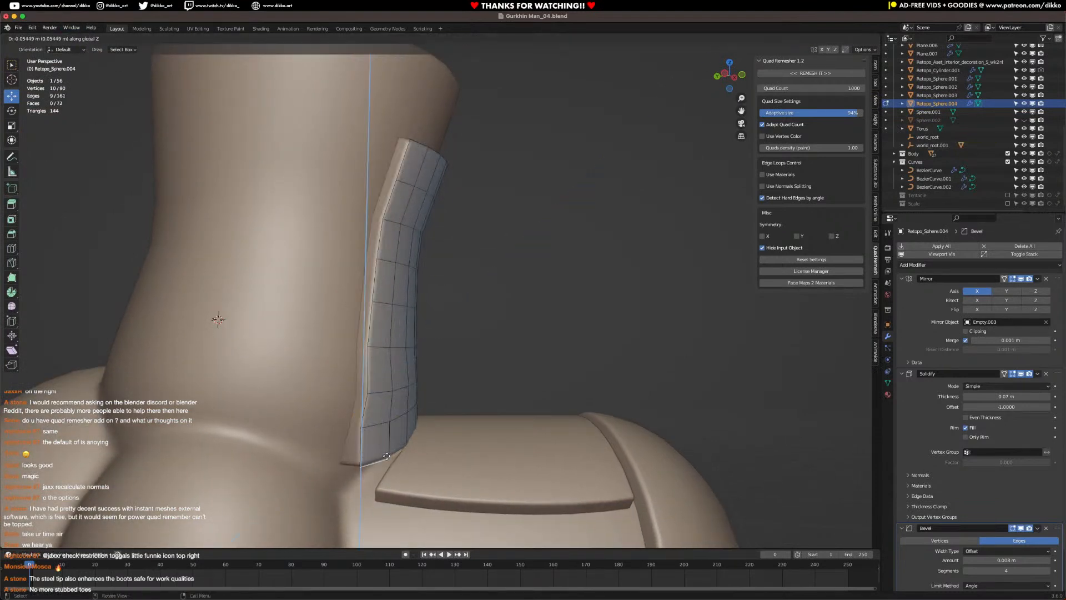
click(388, 453)
scroll(388, 452, down, 5)
key(Tab)
middle_drag(572, 378, 525, 280)
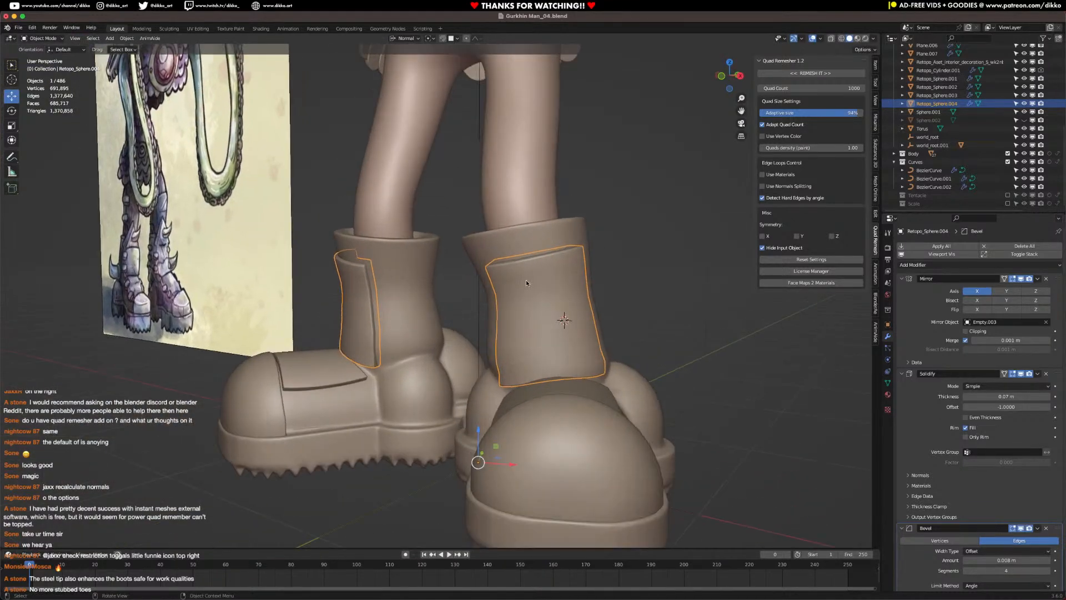
Step: Extrude the shaft panel's top edge loop upward along global Z toward the boot's cuff
middle_drag(544, 315, 554, 301)
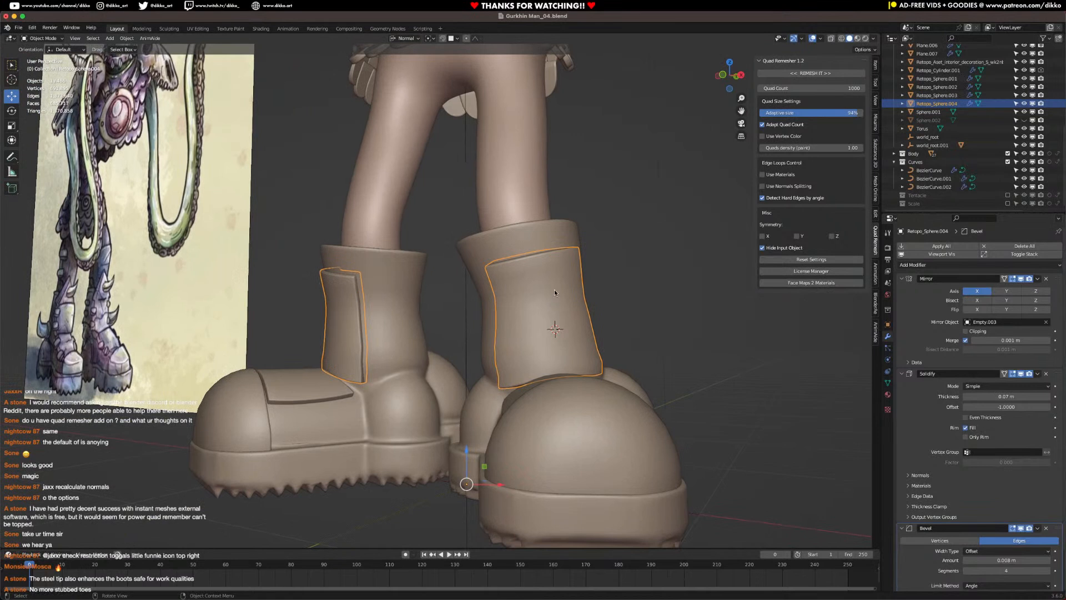
key(Tab)
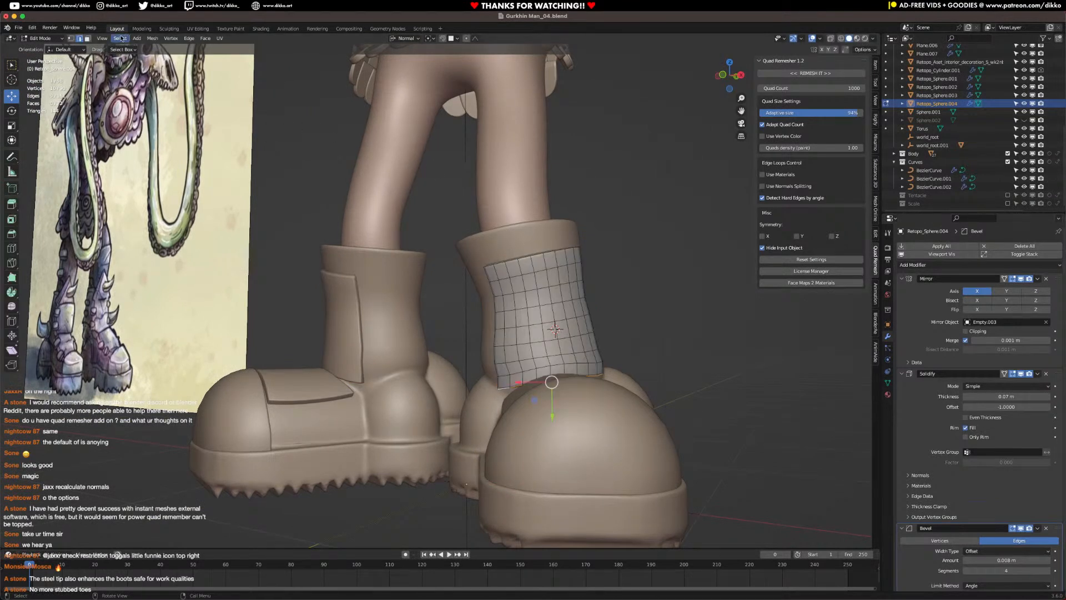
alt+click(496, 262)
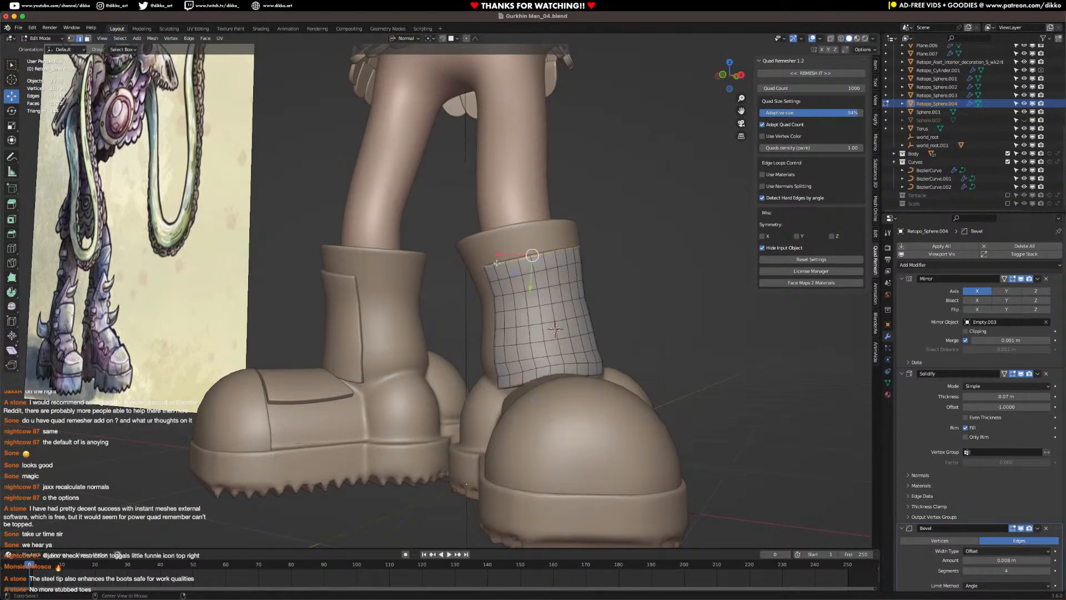
key(g)
key(z)
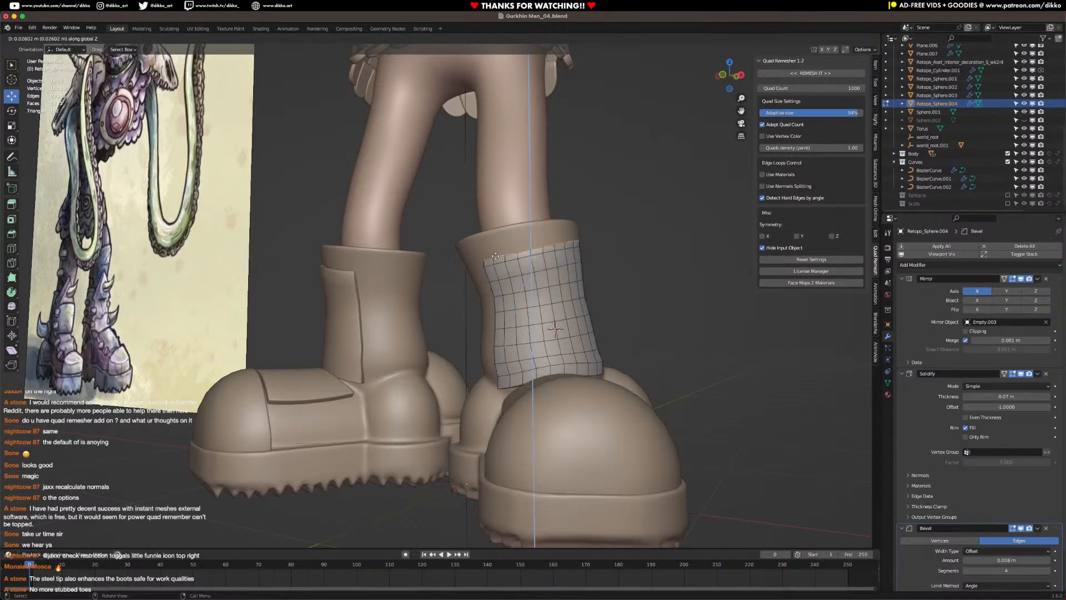
click(491, 248)
middle_drag(491, 248, 561, 247)
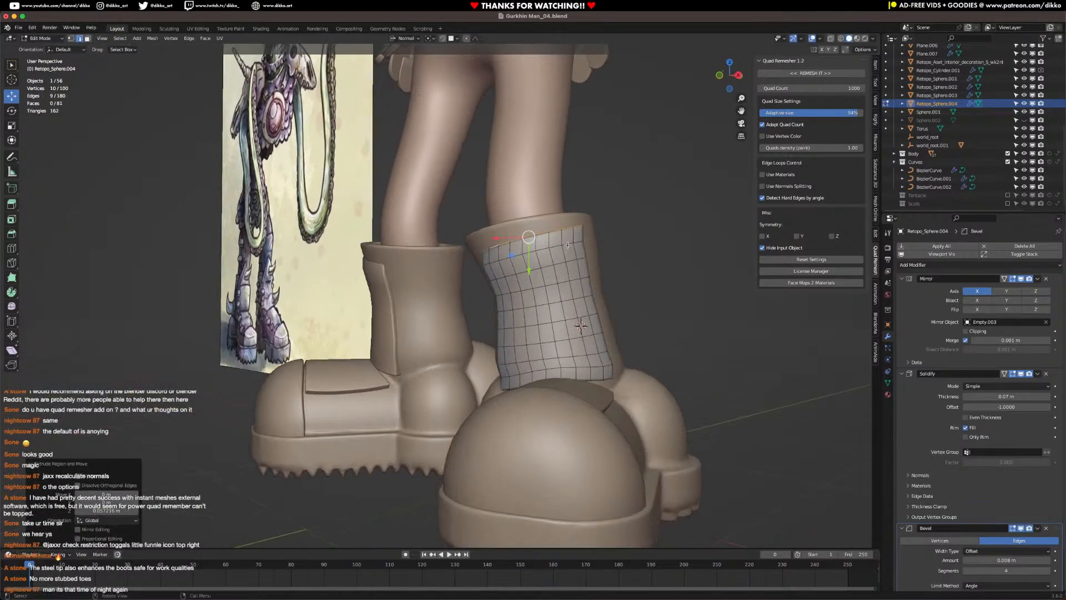
key(g)
key(Escape)
Step: Extrude the side edge at the panel's upper outer corner around the shaft and adjust its position against the boot
click(581, 234)
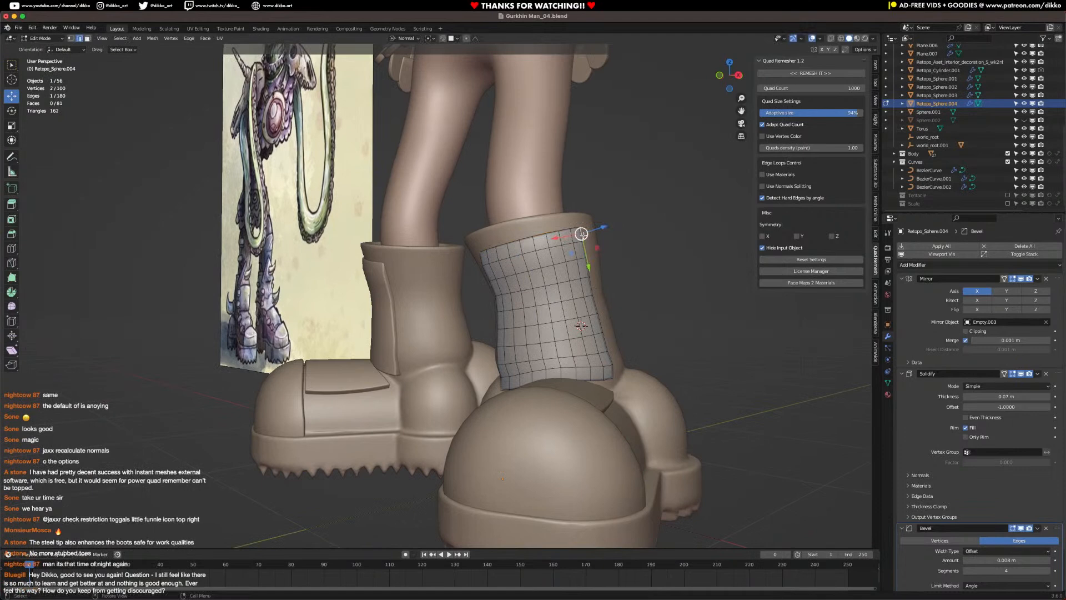
key(e)
click(592, 234)
middle_drag(592, 235, 501, 383)
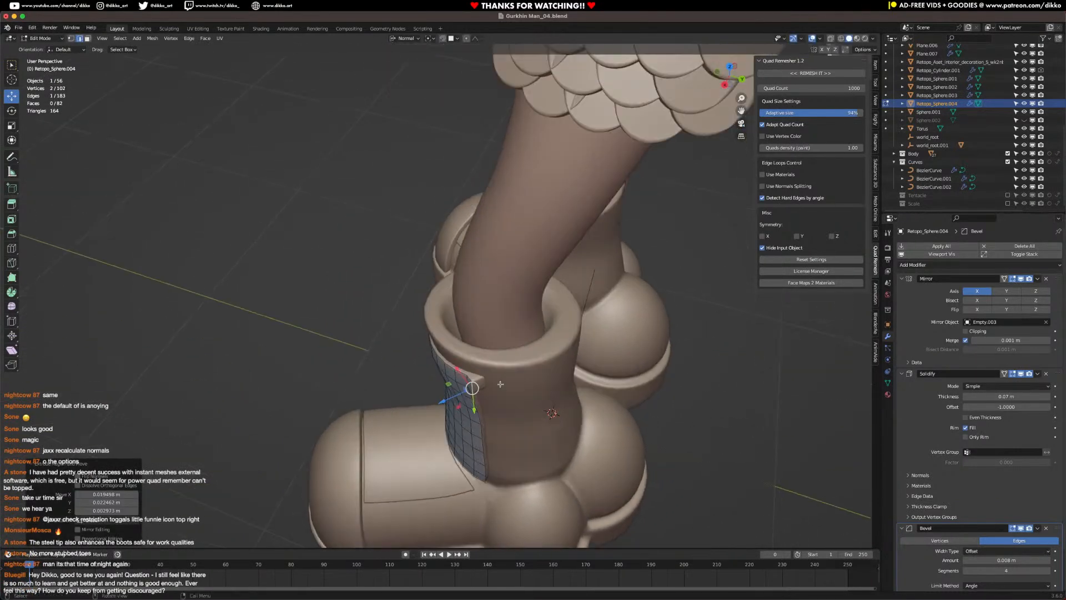
drag(443, 403, 449, 400)
Step: Extrude the side edge at the panel's opposite upper corner around the inner side of the shaft and adjust its position
middle_drag(448, 399, 521, 257)
scroll(521, 257, up, 4)
click(509, 232)
key(e)
click(487, 234)
middle_drag(488, 234, 516, 237)
drag(516, 236, 511, 230)
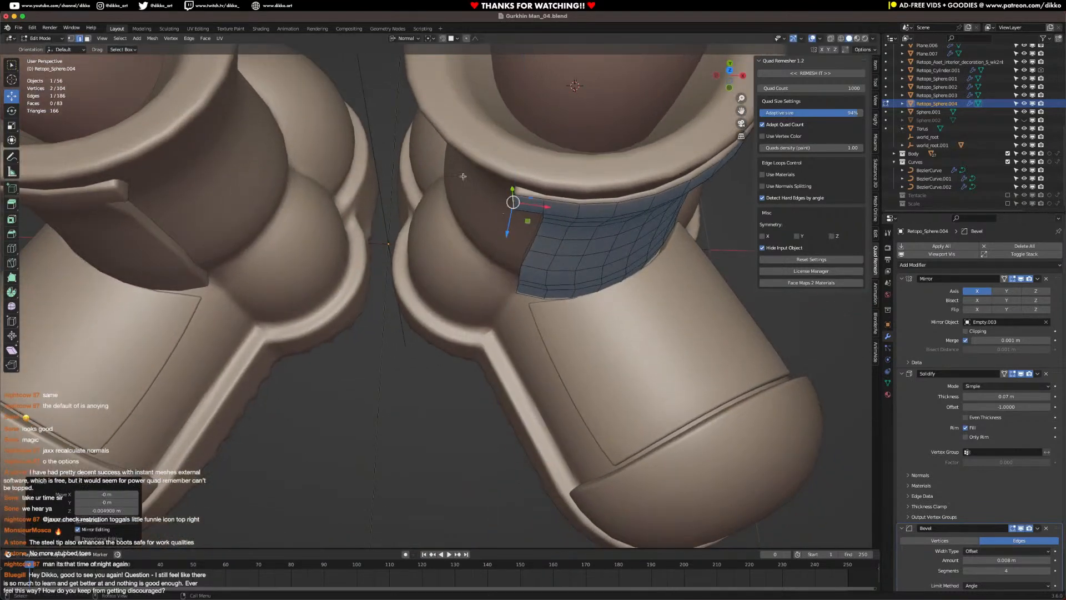
Step: Select the panel's entire top edge loop and offset it along its normals by about 0.005 m
alt+click(567, 202)
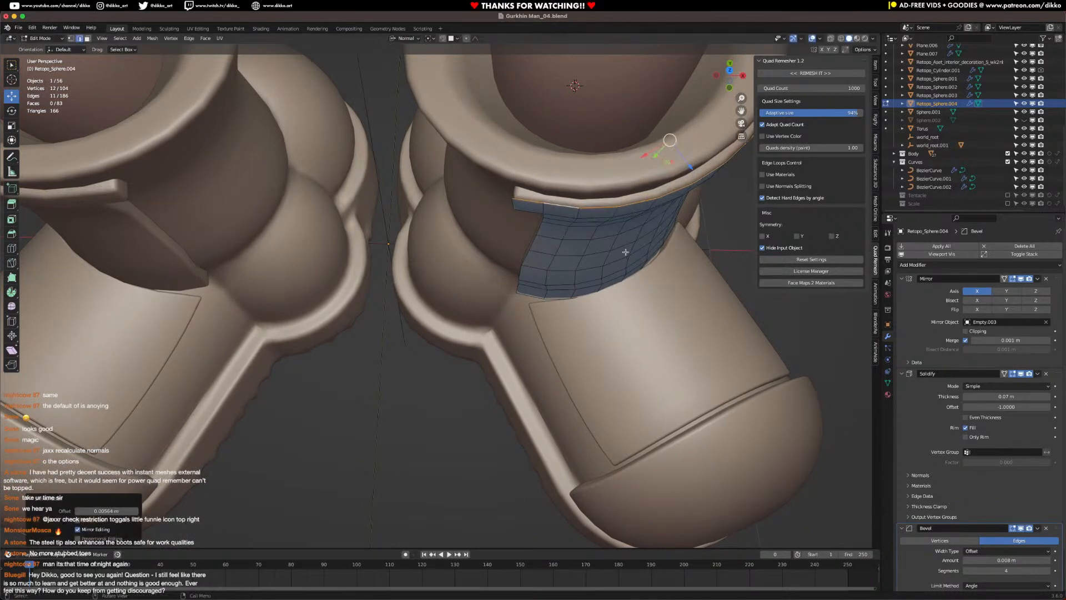
Step: Offset the shaft panel's top edge loop outward along its normals with proportional editing enabled
key(alt+s)
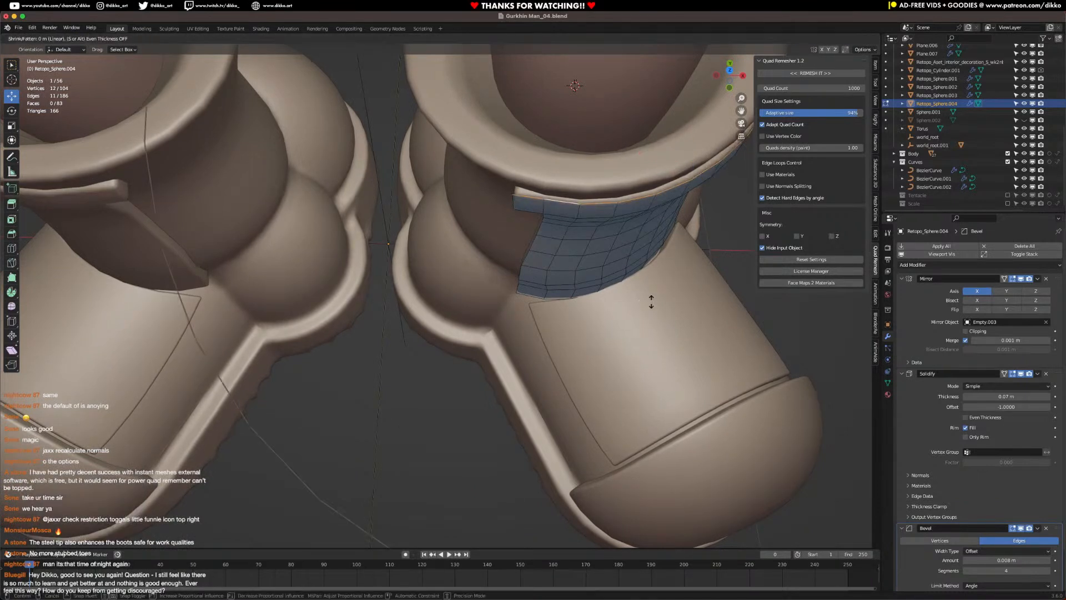
click(654, 287)
middle_drag(654, 287, 643, 273)
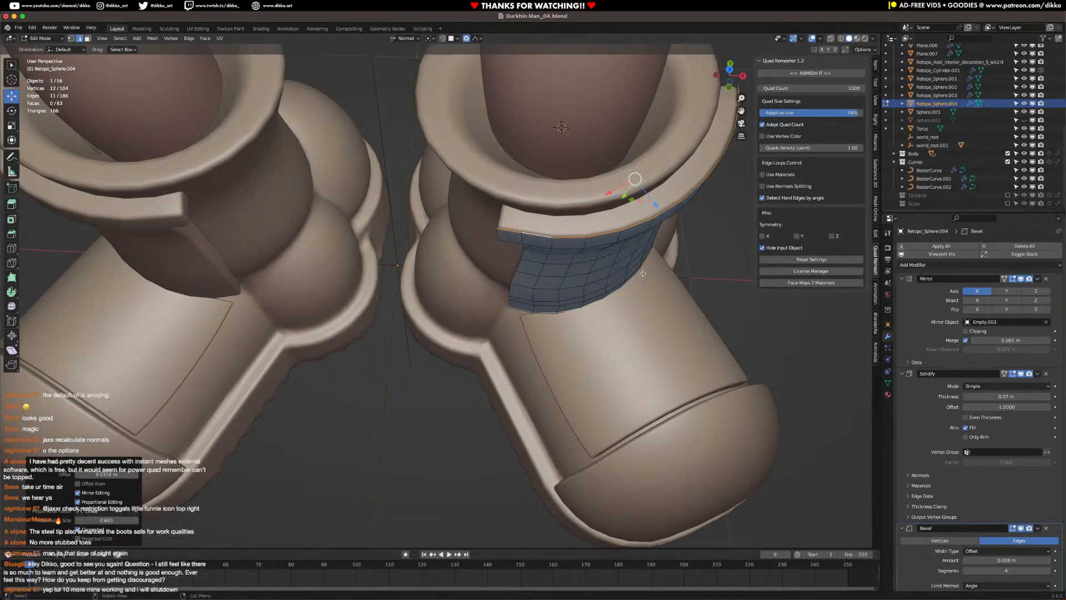
scroll(641, 265, down, 3)
middle_drag(640, 264, 550, 203)
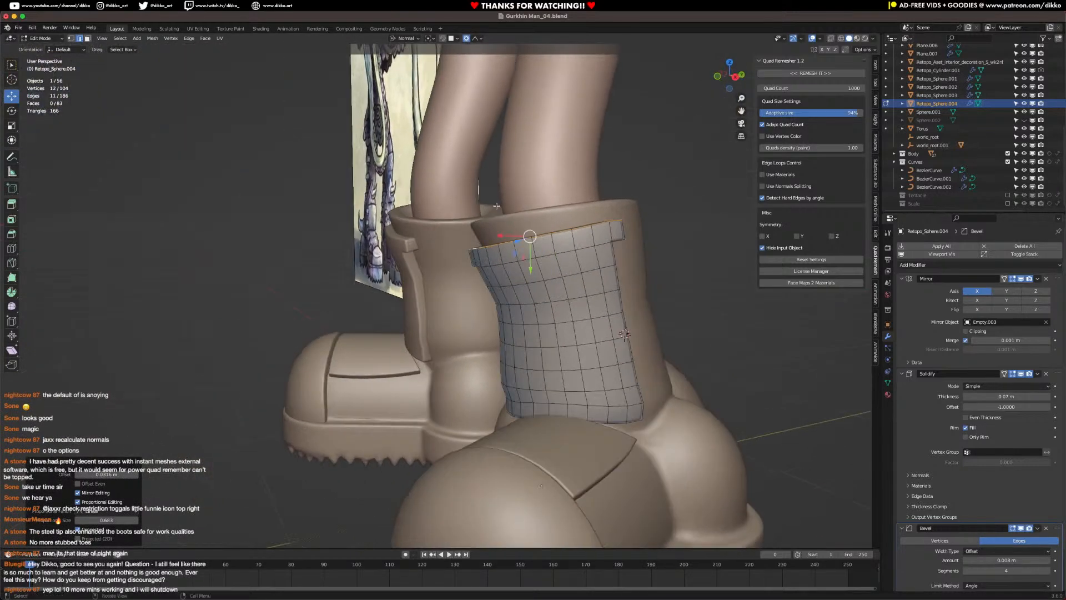
Step: Reposition and rotate the edge at the panel's upper side corner against the boot, using a proportional size of about 0.04 m
click(622, 231)
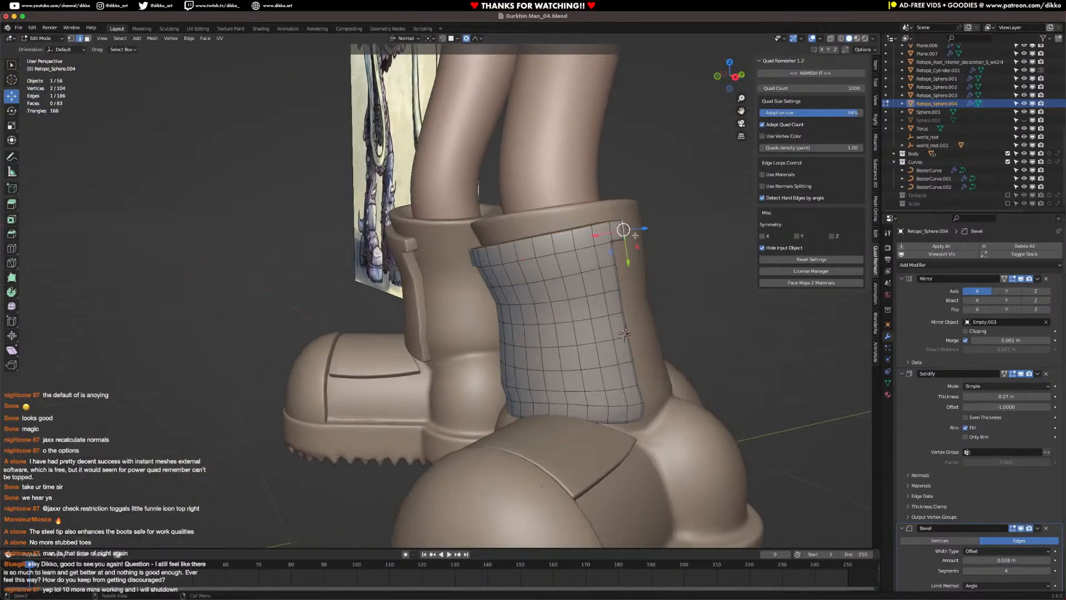
key(g)
scroll(640, 242, up, 4)
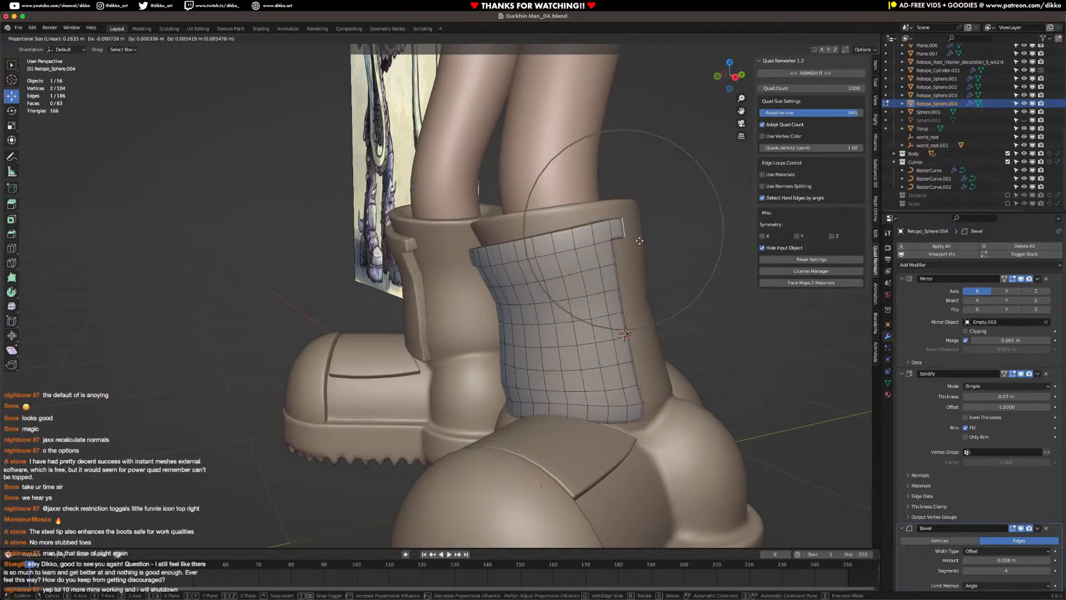
scroll(639, 242, up, 14)
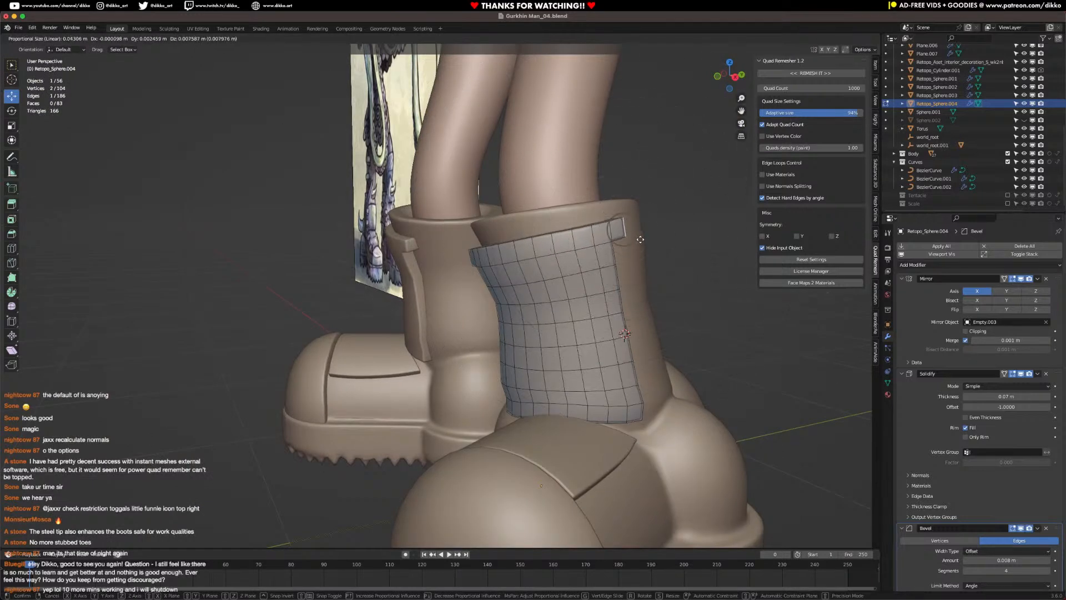
click(633, 232)
key(r)
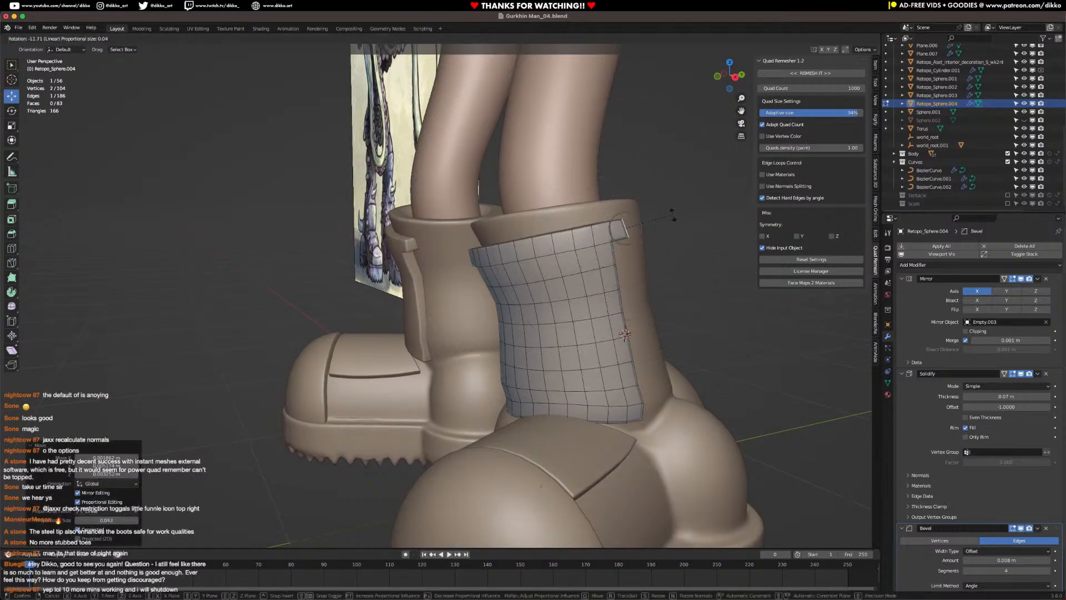
click(673, 214)
key(g)
click(673, 214)
key(r)
click(683, 227)
Step: Try to raise the panel's top edge loop by moving it along its normal and sliding it
middle_drag(475, 242, 511, 258)
alt+click(522, 243)
scroll(522, 242, down, 2)
key(g)
key(z)
key(z)
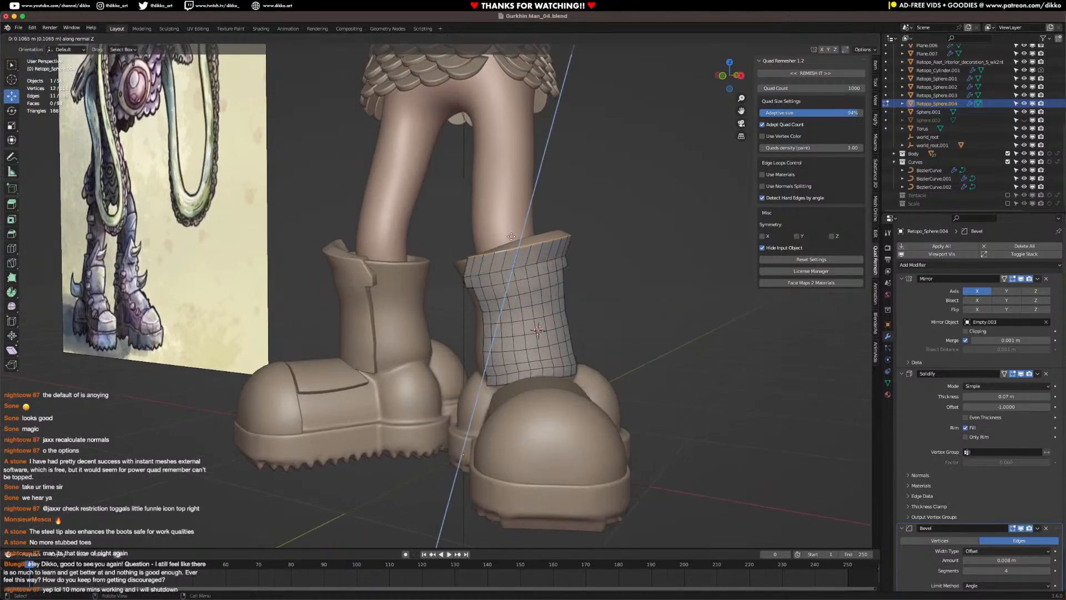
key(Escape)
key(g)
key(g)
click(502, 210)
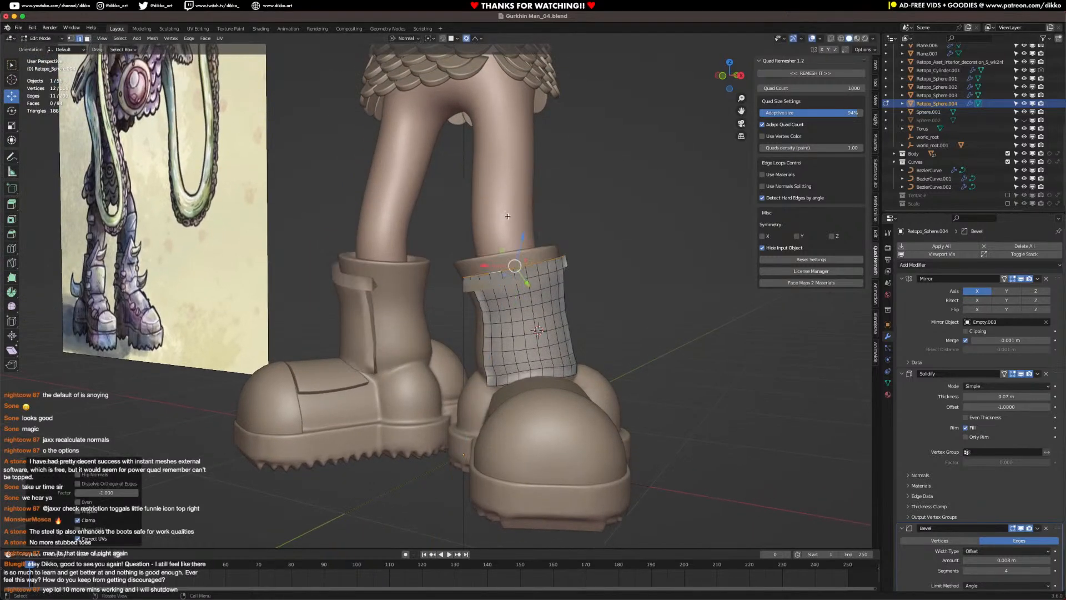
drag(519, 237, 522, 202)
key(ctrl+z)
key(ctrl+z)
Step: Extrude the panel's top edge loop upward above the cuff, scale it narrower, and adjust its position
drag(511, 263, 502, 218)
middle_drag(557, 221, 591, 234)
key(s)
click(539, 236)
drag(493, 205, 489, 208)
middle_drag(490, 208, 487, 233)
drag(494, 242, 496, 249)
drag(520, 215, 531, 220)
Step: Shift the cuff-level edge loop away from the shaft and slide the panel's top edge loop down
alt+click(467, 269)
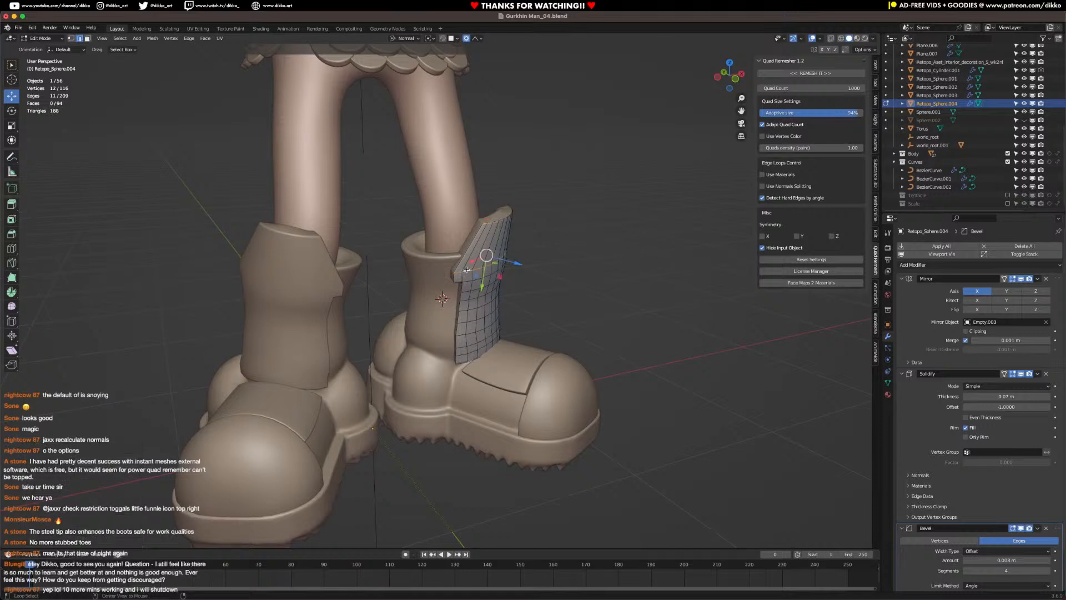
drag(507, 261, 516, 262)
alt+click(533, 225)
middle_drag(533, 225, 493, 271)
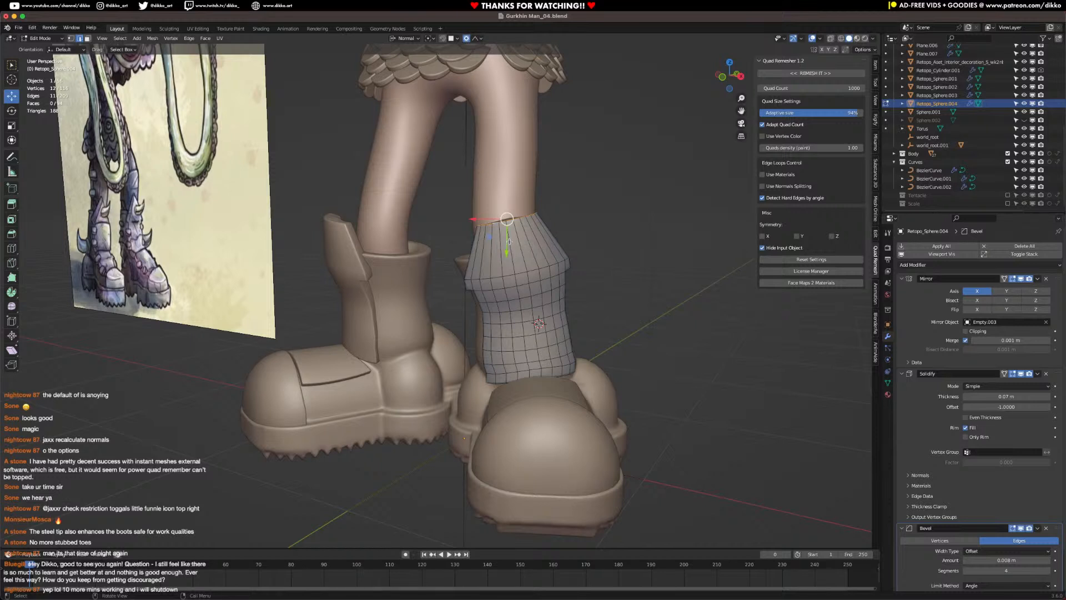
key(g)
key(g)
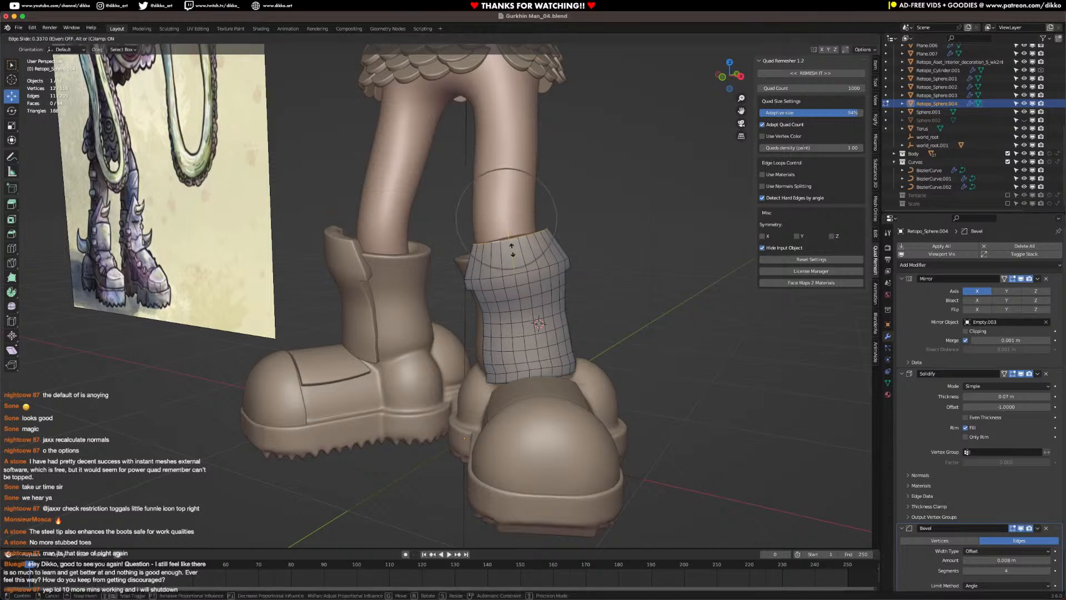
click(513, 249)
Step: Extrude the top edge loop upward, merge it into a single point, and reposition the tip vertex
key(e)
click(506, 208)
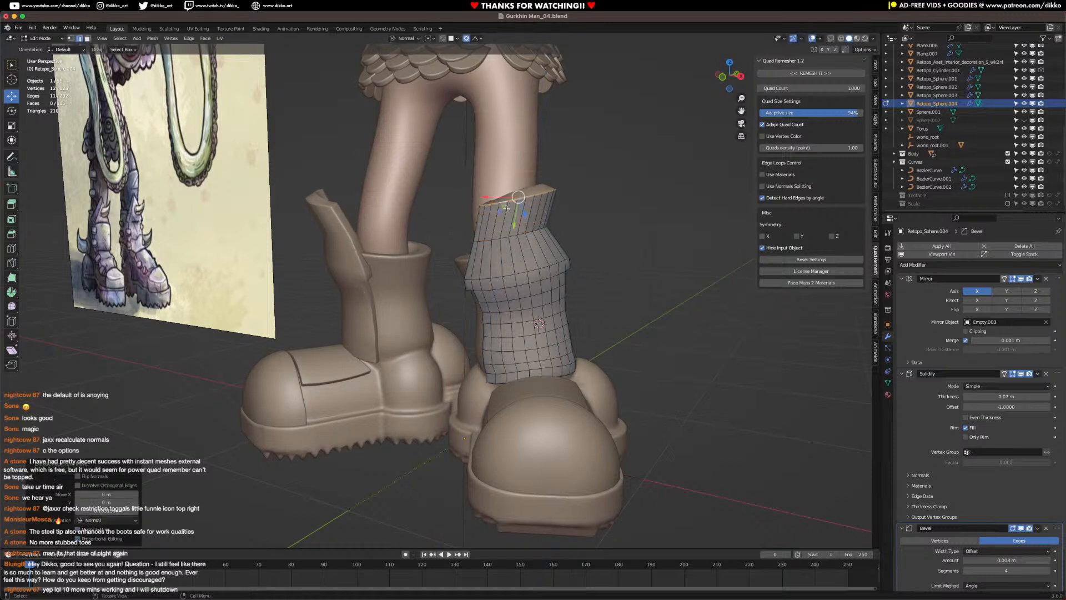
key(m)
click(506, 208)
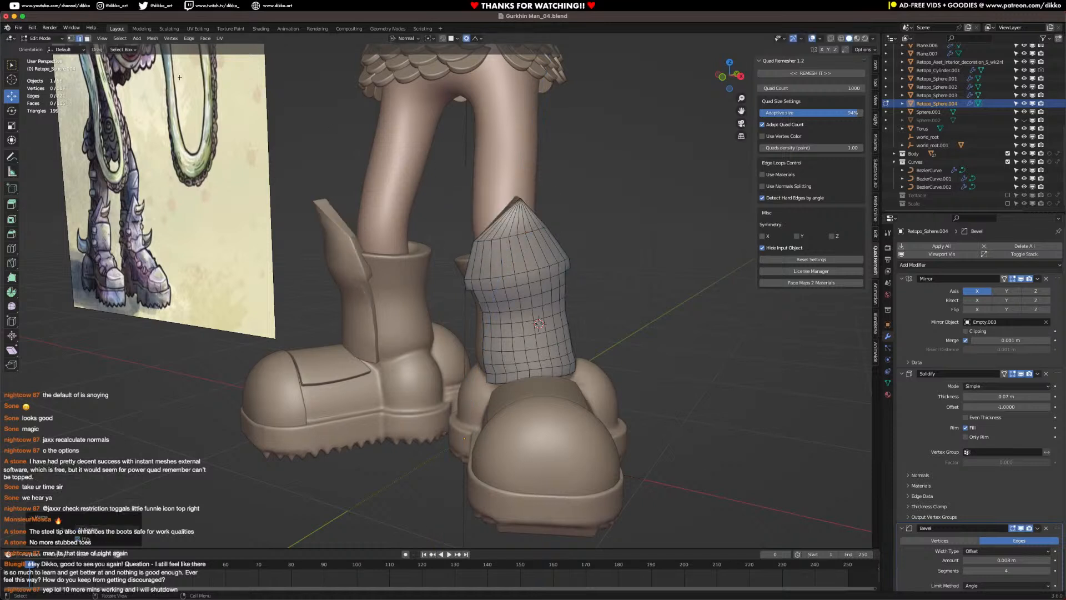
click(71, 39)
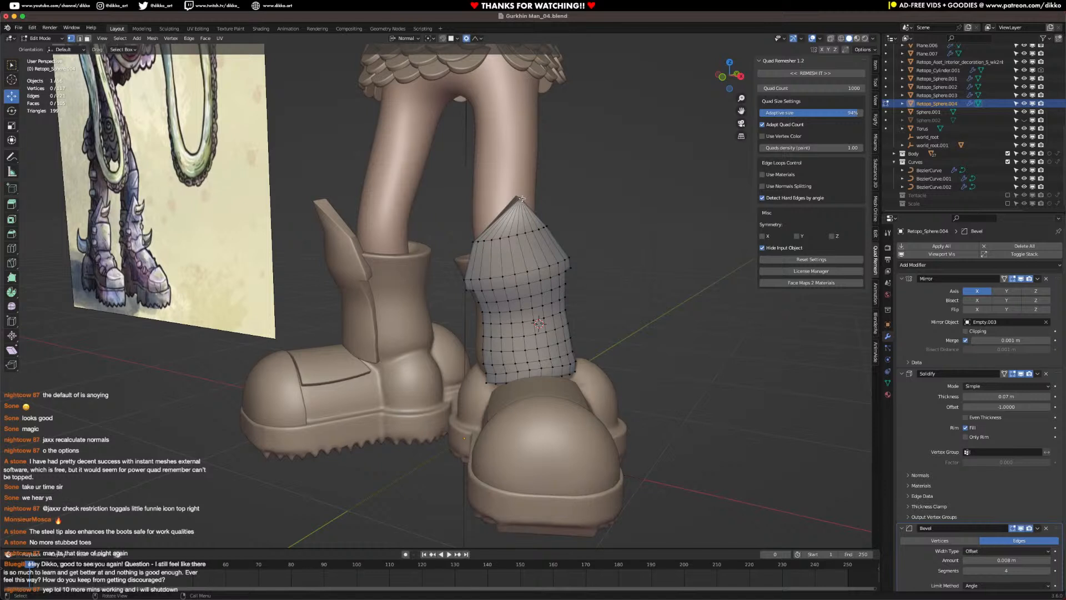
drag(520, 198, 503, 196)
Step: Scale the edge loop below the tip to about 0.75 and add a centred edge loop across the faces beneath it
alt+click(509, 233)
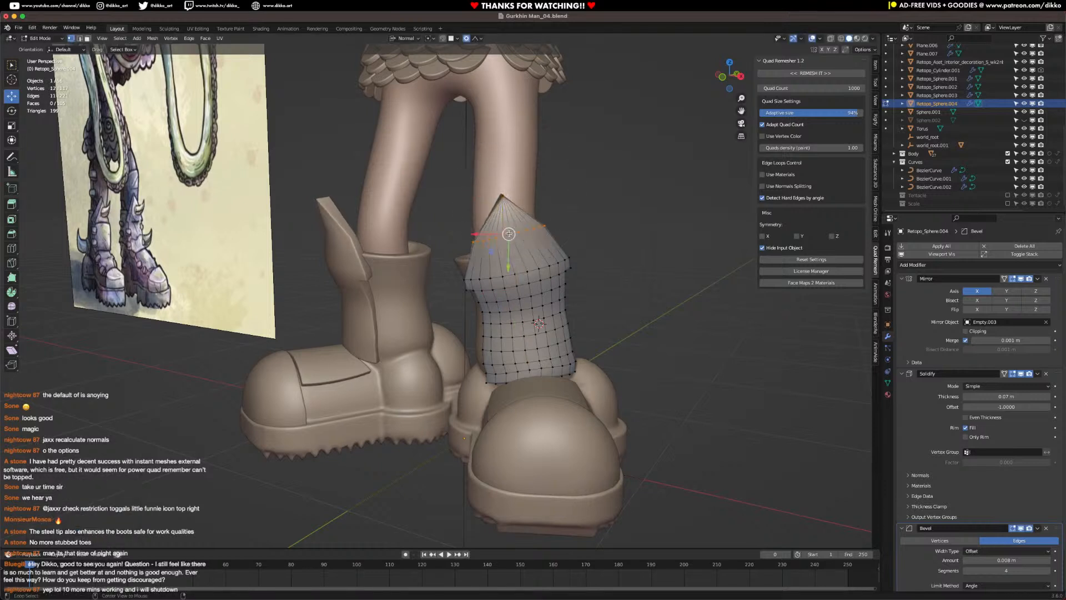
key(s)
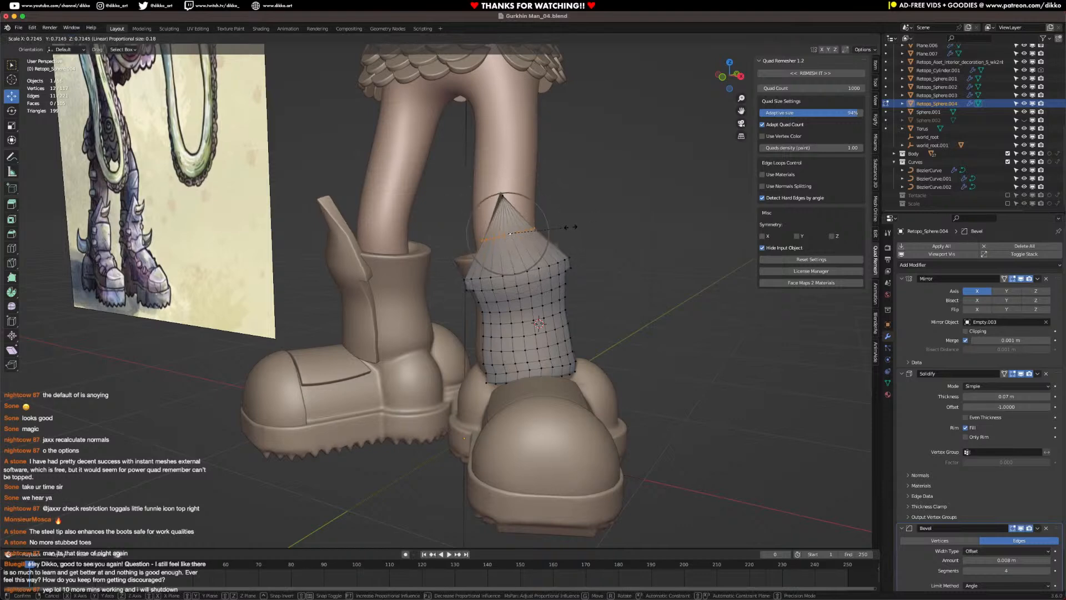
click(573, 227)
mouse_move(519, 232)
middle_down()
mouse_move(586, 231)
mouse_move(522, 233)
middle_up()
key(ctrl+r)
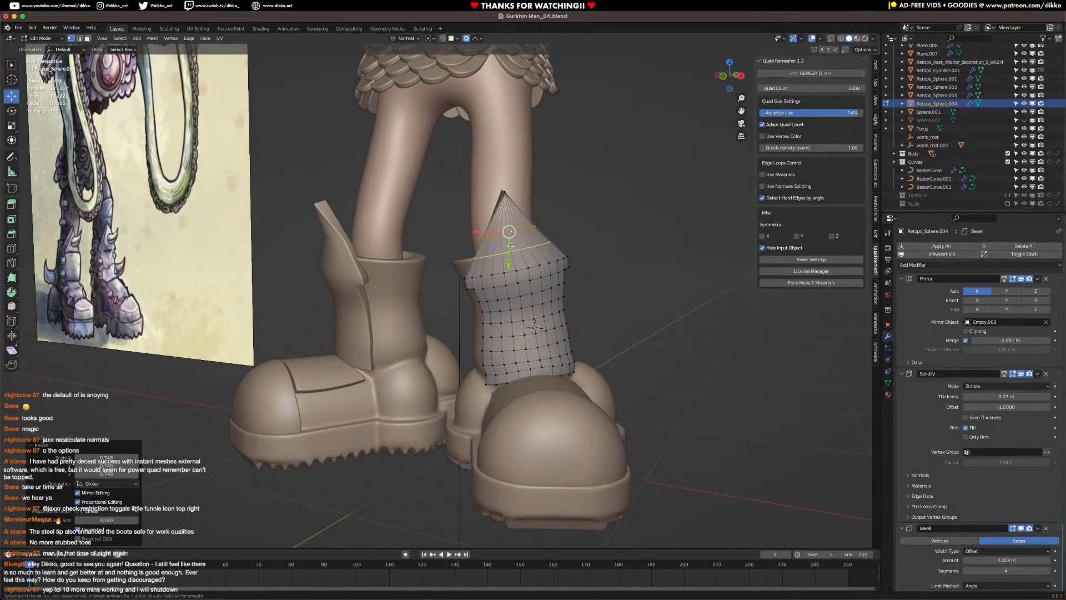
click(510, 245)
right_click(511, 245)
Step: Examine the shaft panel's pointed top and side edges in Object Mode
key(Tab)
scroll(542, 274, down, 2)
middle_drag(502, 255, 497, 305)
click(542, 274)
scroll(517, 284, down, 2)
scroll(497, 305, up, 5)
scroll(547, 278, up, 3)
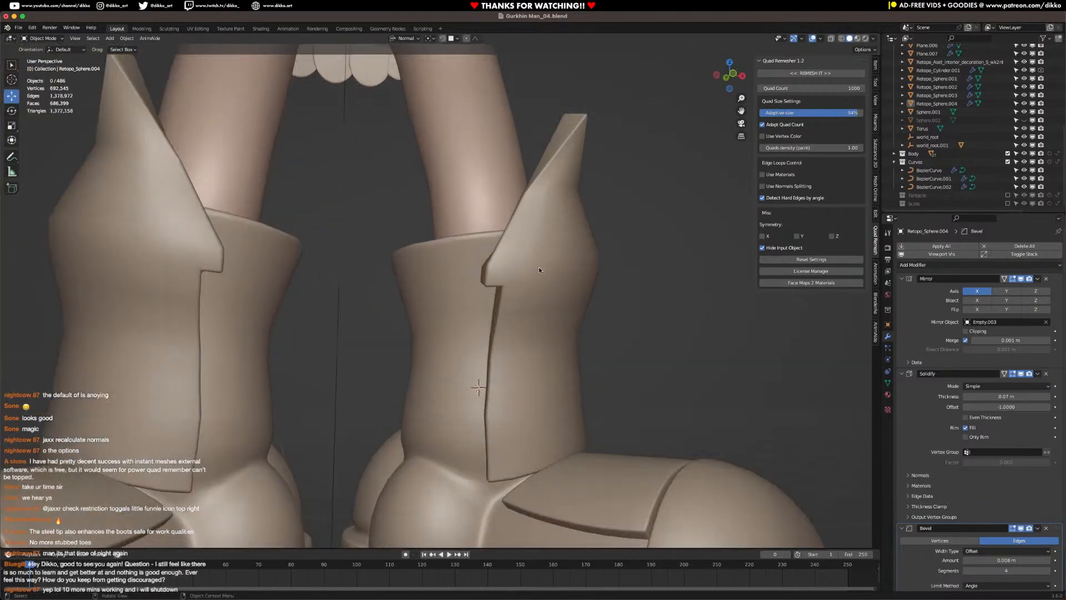
Step: Try to add an edge loop across the panel just below its flared upper section
key(Tab)
key(ctrl+r)
click(506, 293)
right_click(506, 293)
key(ctrl+z)
key(ctrl+r)
click(502, 292)
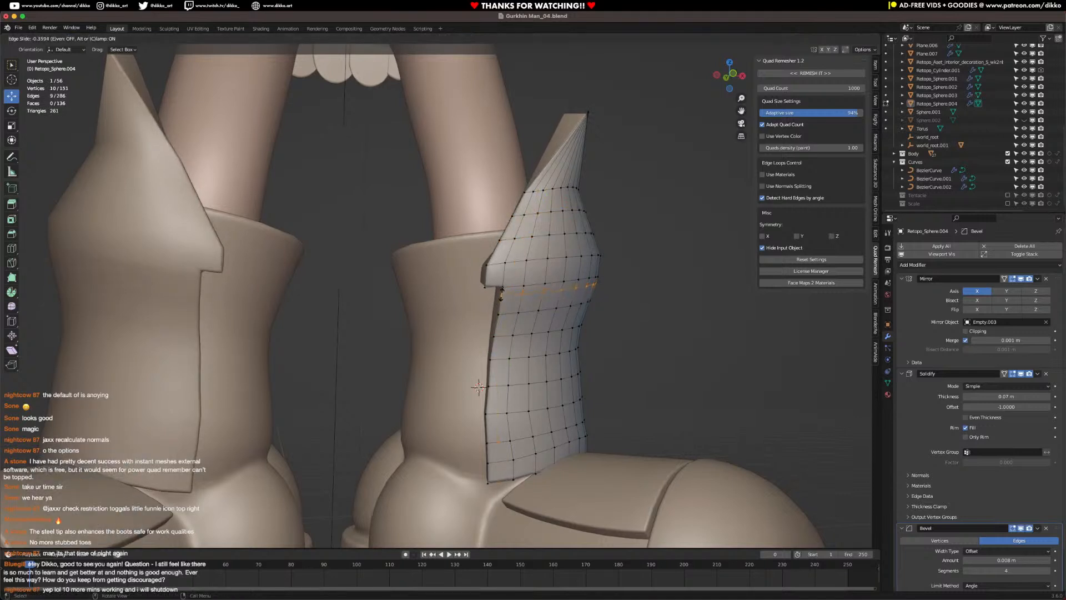
right_click(502, 293)
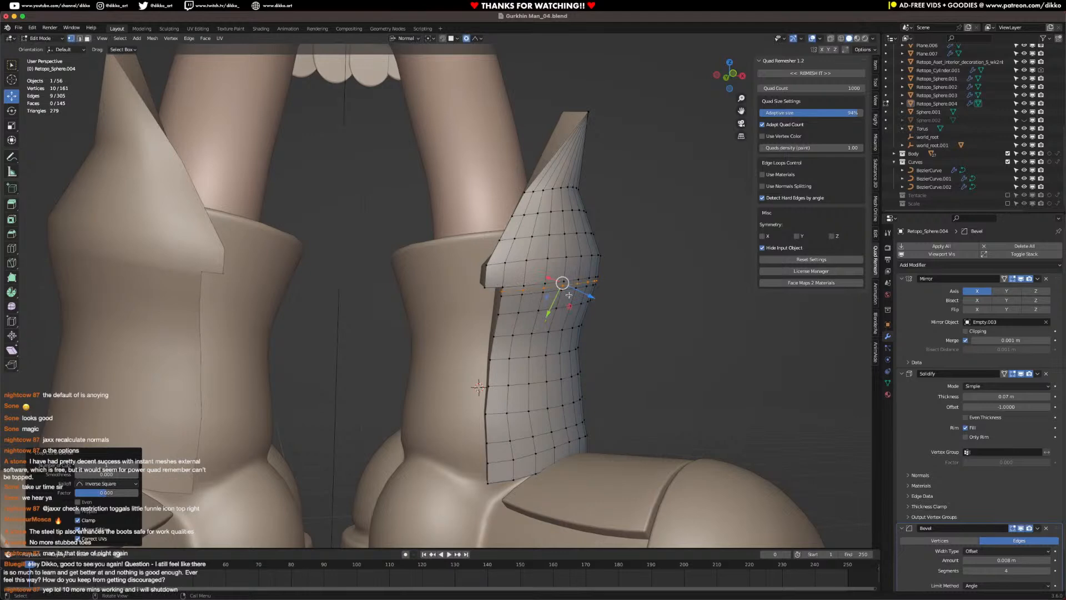
key(ctrl+z)
Step: Select all the faces of the panel's flared, pointed upper section
middle_drag(536, 270, 545, 208)
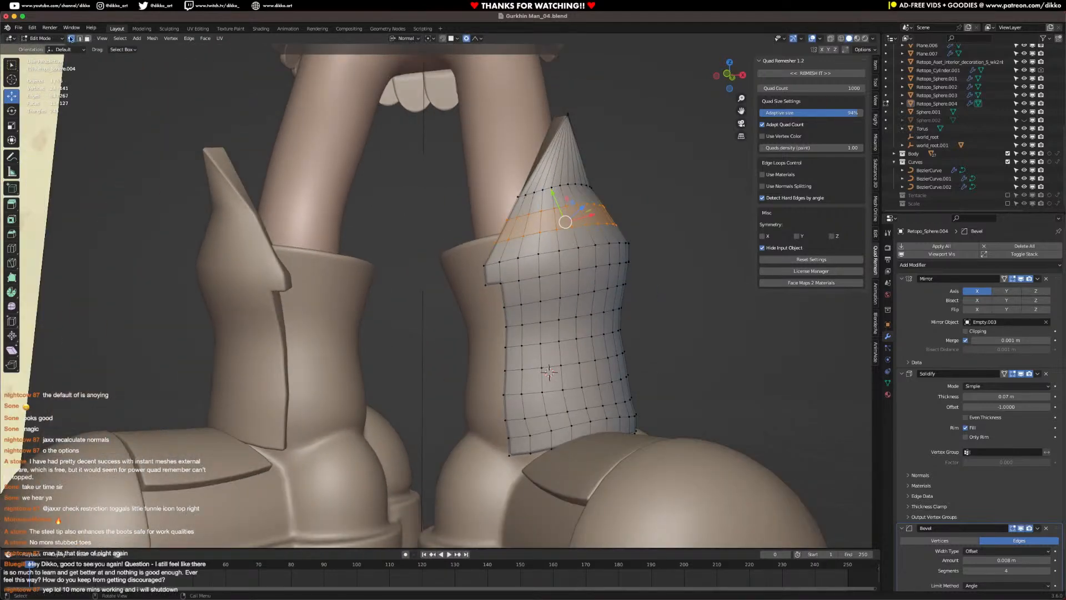
drag(520, 263, 489, 247)
middle_drag(489, 247, 457, 240)
shift+drag(525, 156, 571, 249)
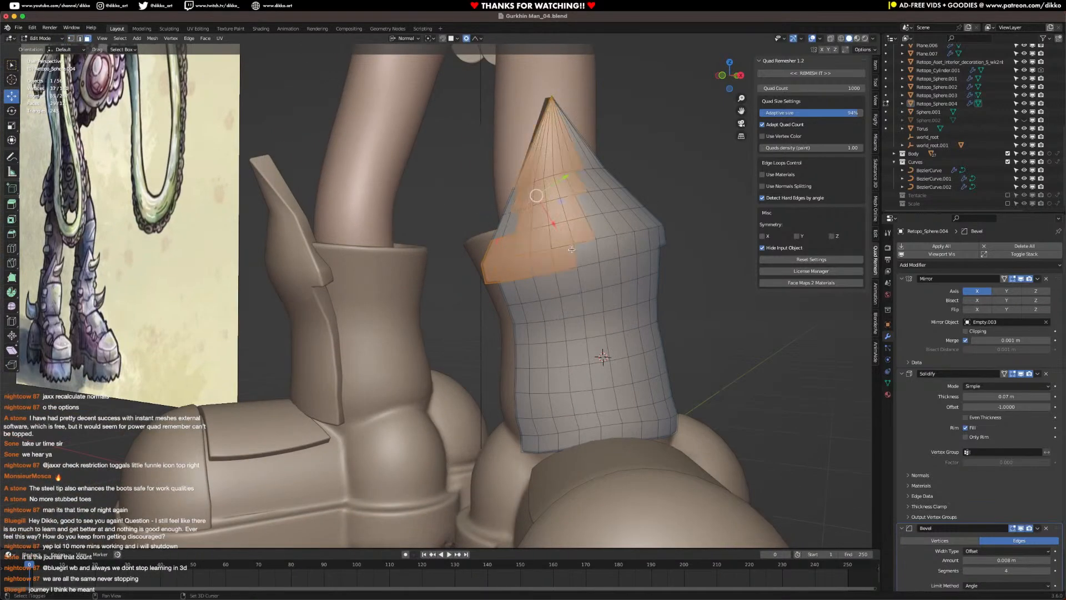
mouse_move(583, 188)
shift+mouse_down()
mouse_move(639, 239)
mouse_move(664, 246)
shift+mouse_up()
shift+drag(518, 193, 496, 235)
middle_drag(495, 235, 610, 245)
Step: Try to extrude the selected upper faces along their normals and check the shape against the concept art
key(alt+e)
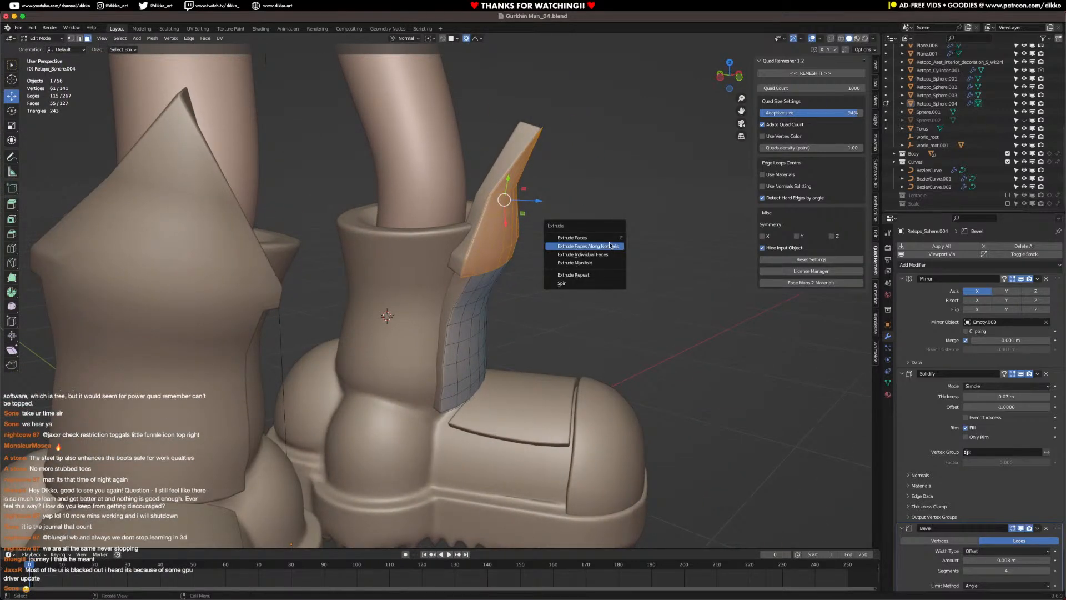
click(606, 245)
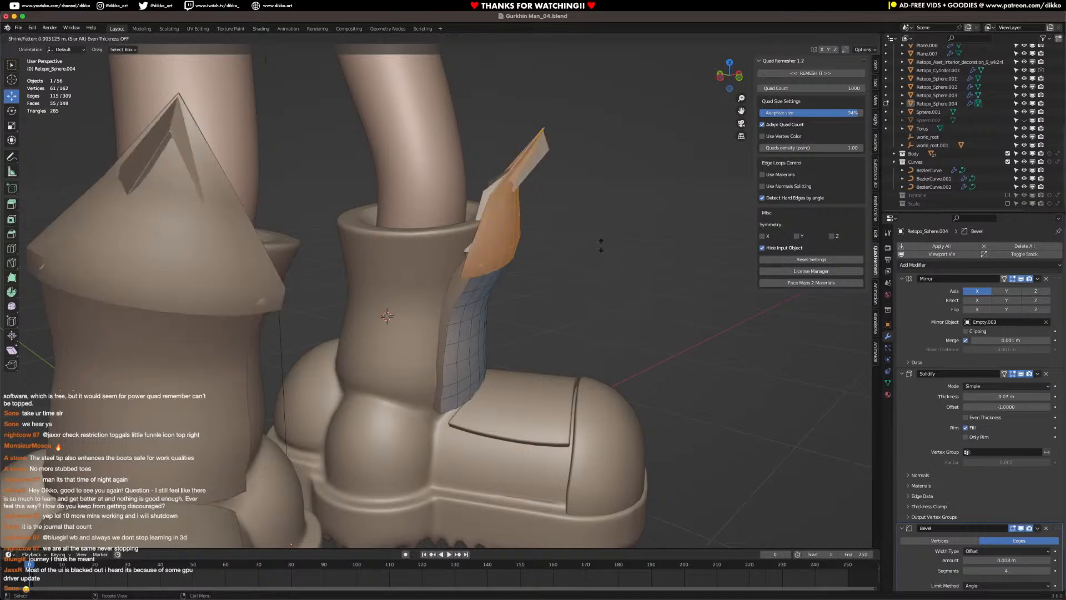
click(596, 240)
middle_drag(596, 240, 472, 277)
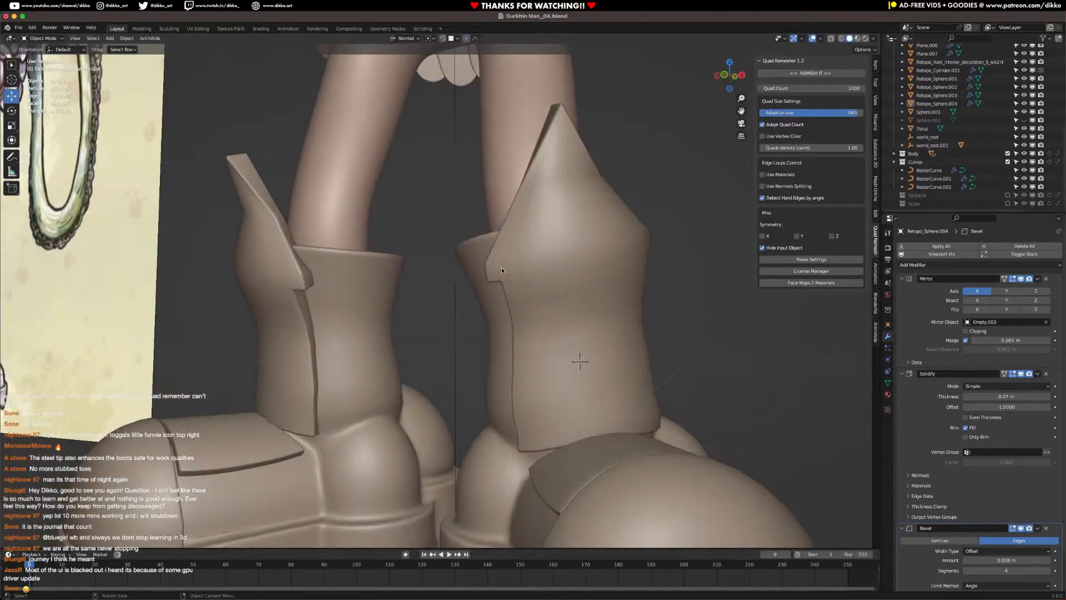
key(Tab)
key(alt+a)
scroll(445, 289, down, 4)
middle_drag(406, 312, 378, 316)
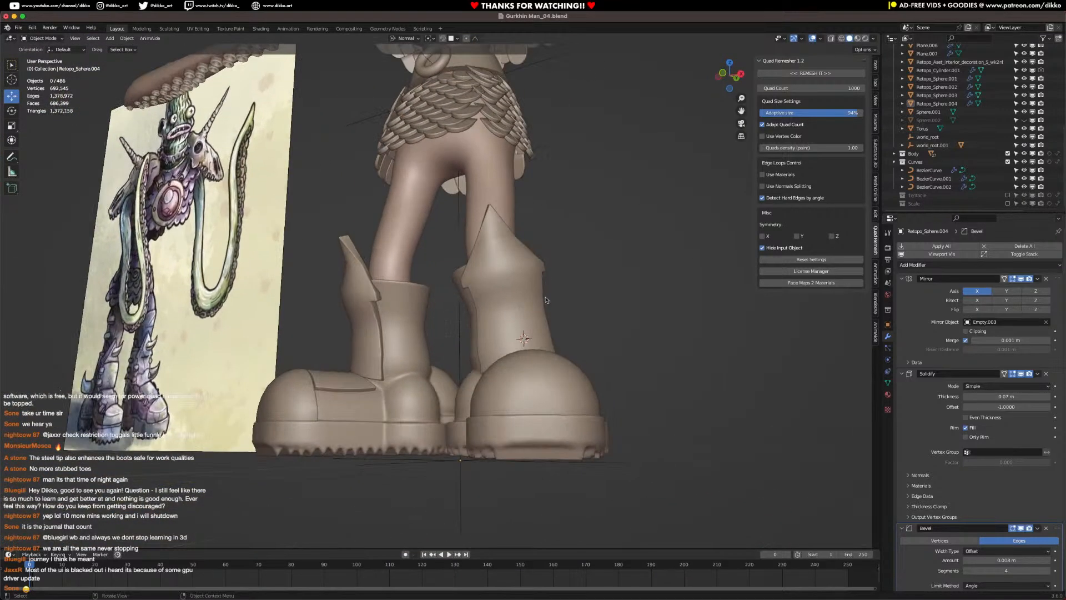
Step: Try a Subdivision Surface modifier on the shaft panel and remove it
click(901, 374)
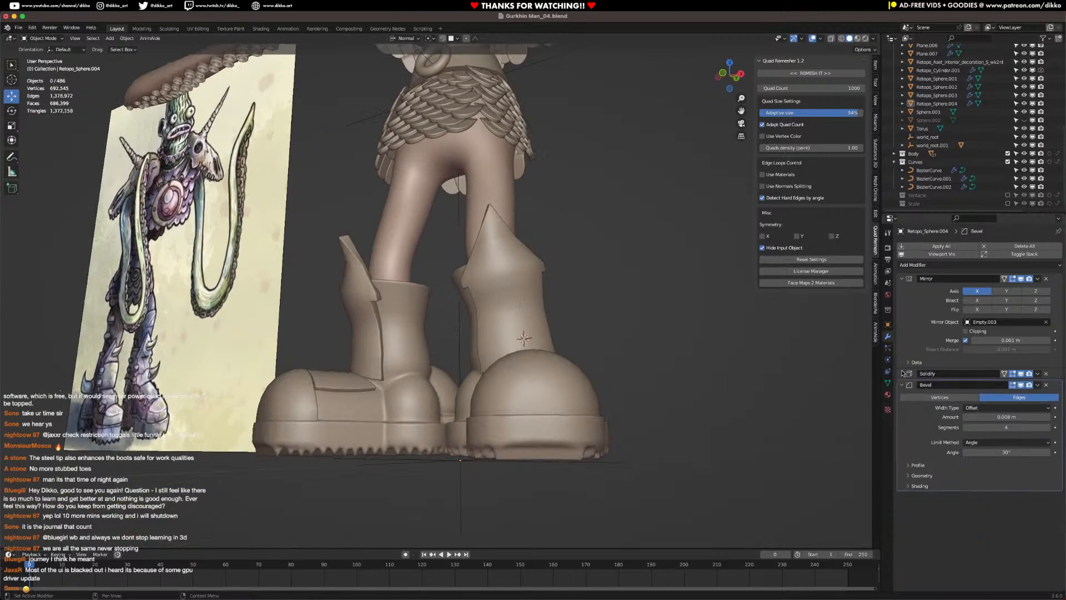
click(933, 264)
click(916, 418)
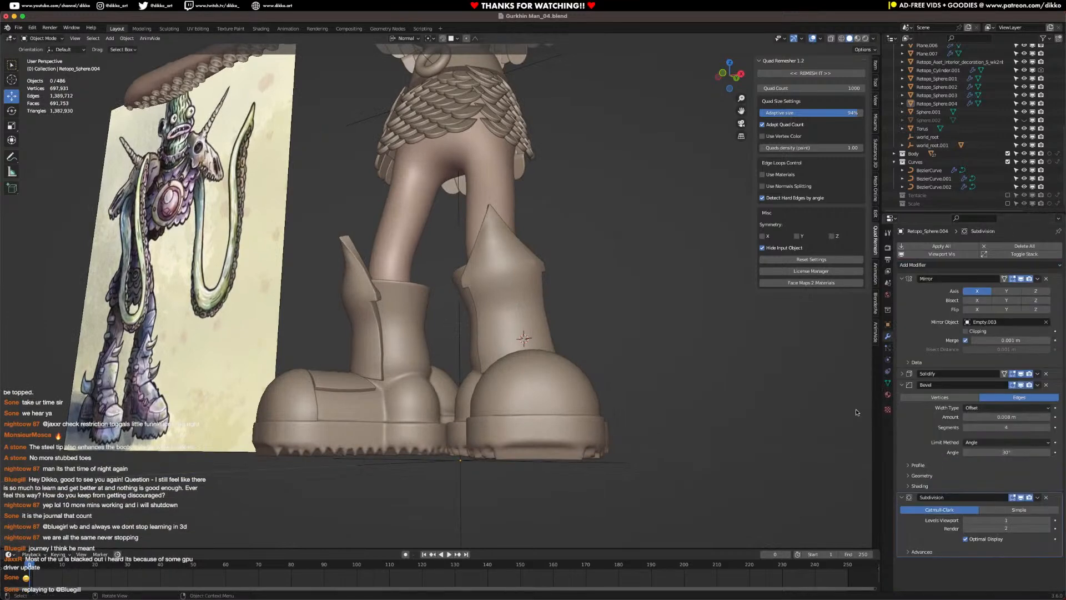
mouse_move(1059, 498)
mouse_down()
mouse_move(1036, 367)
mouse_move(1055, 508)
mouse_up()
click(1047, 498)
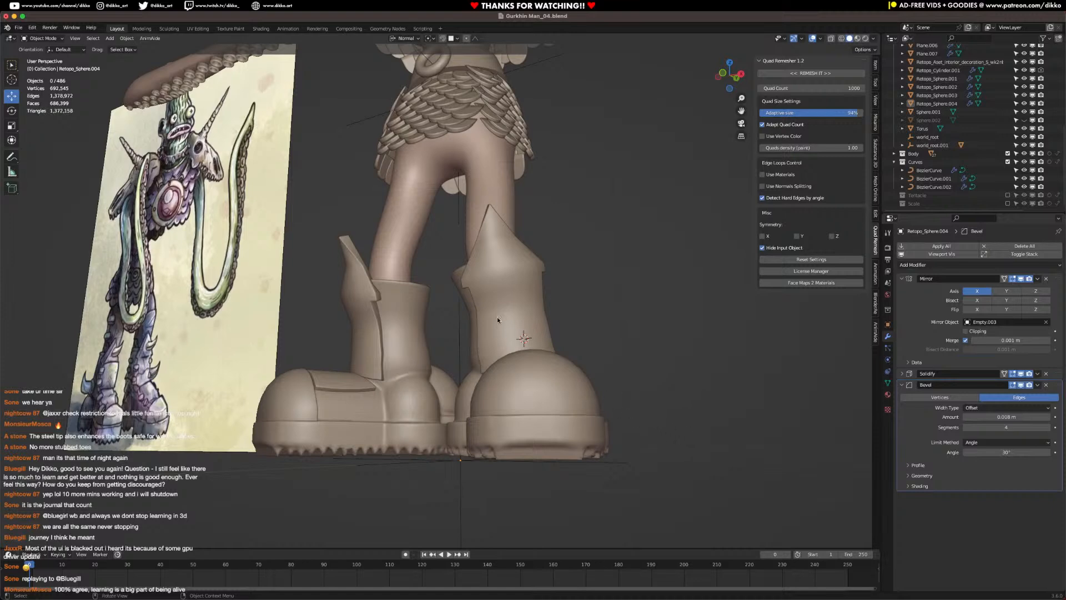
Step: Try to inset the faces of the panel's flared upper section by about 0.019 m
key(Tab)
mouse_move(498, 258)
middle_down()
mouse_move(530, 257)
mouse_move(478, 264)
mouse_move(486, 252)
middle_up()
scroll(477, 263, up, 2)
shift+drag(481, 246, 493, 261)
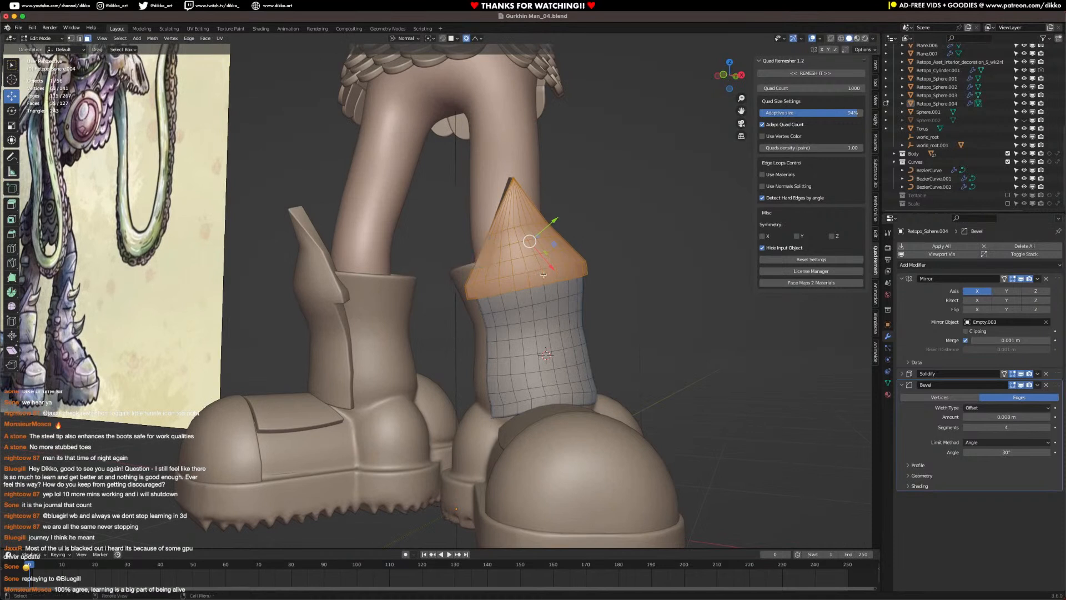
key(i)
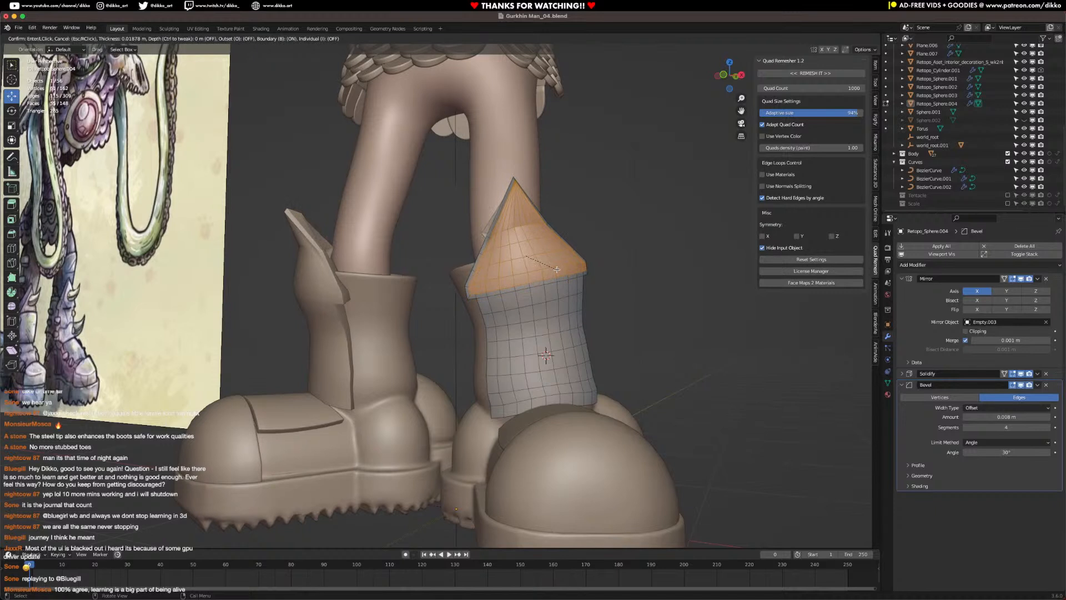
click(557, 269)
Step: Try smoothing the inset upper faces, undo both the smoothing and the inset, and return to Object Mode
click(16, 308)
mouse_move(531, 249)
mouse_down()
mouse_move(609, 231)
mouse_move(536, 246)
mouse_up()
middle_drag(558, 237, 870, 300)
click(911, 373)
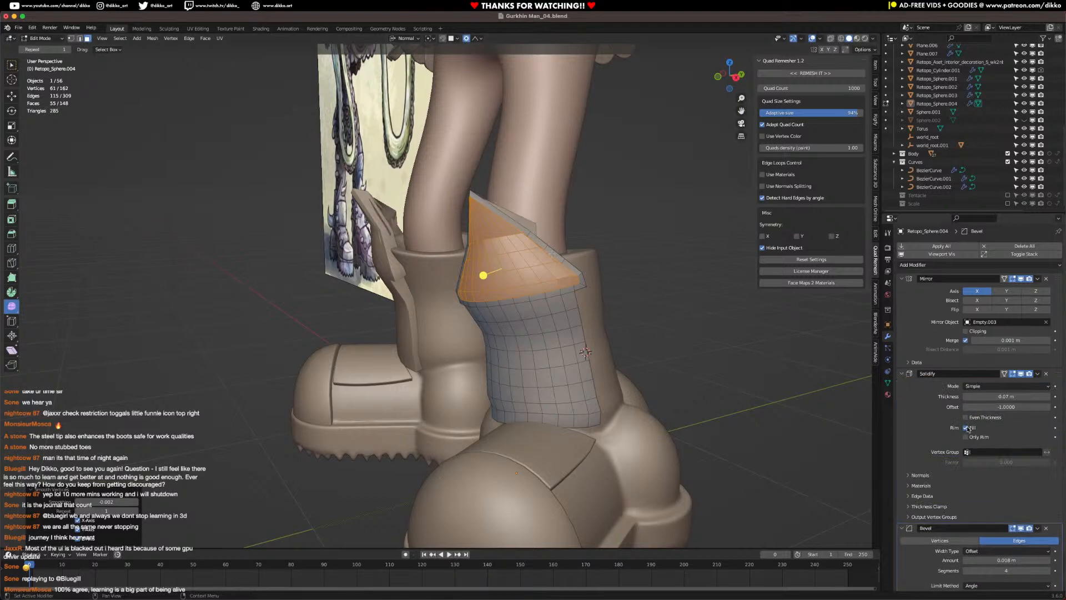
click(903, 528)
middle_drag(552, 347, 389, 309)
click(597, 326)
key(ctrl+z)
key(ctrl+z)
key(Tab)
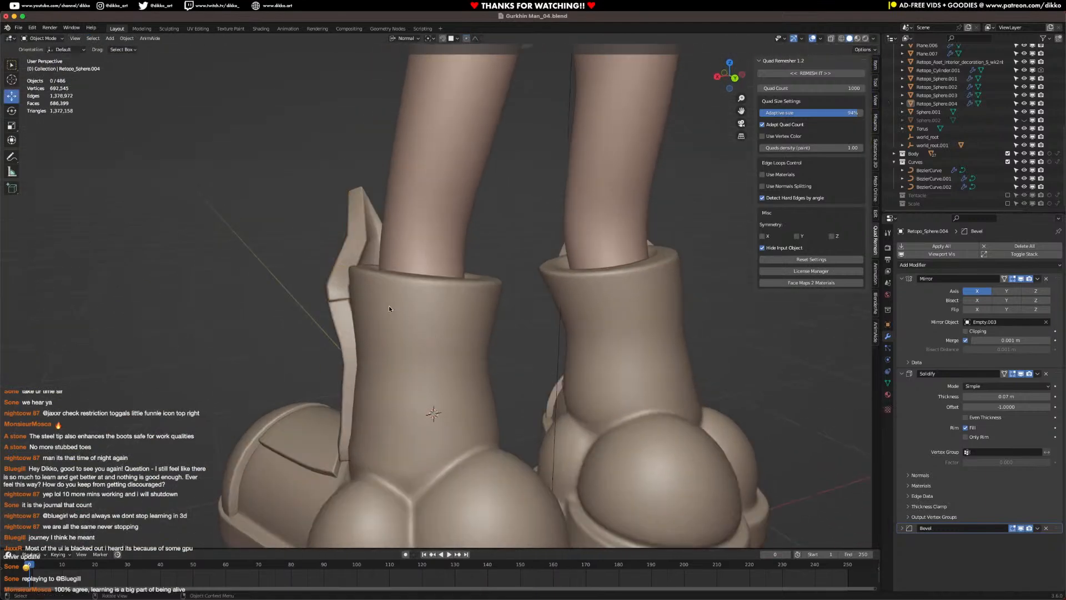
Step: Set the shaft panel's Solidify thickness to 0.042 m
drag(1006, 396, 981, 396)
middle_drag(380, 416, 565, 415)
scroll(565, 415, down, 6)
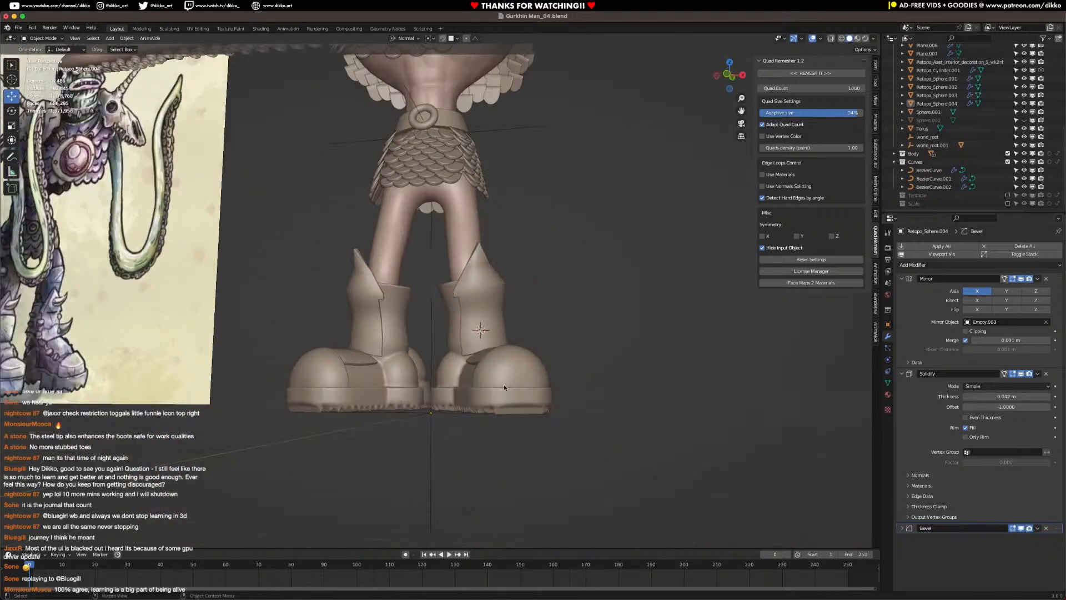
Step: Duplicate four adjacent faces of the boot shaft beside the front panel's edge and offset the copy forward along global Y
middle_drag(420, 417, 474, 413)
scroll(472, 383, up, 3)
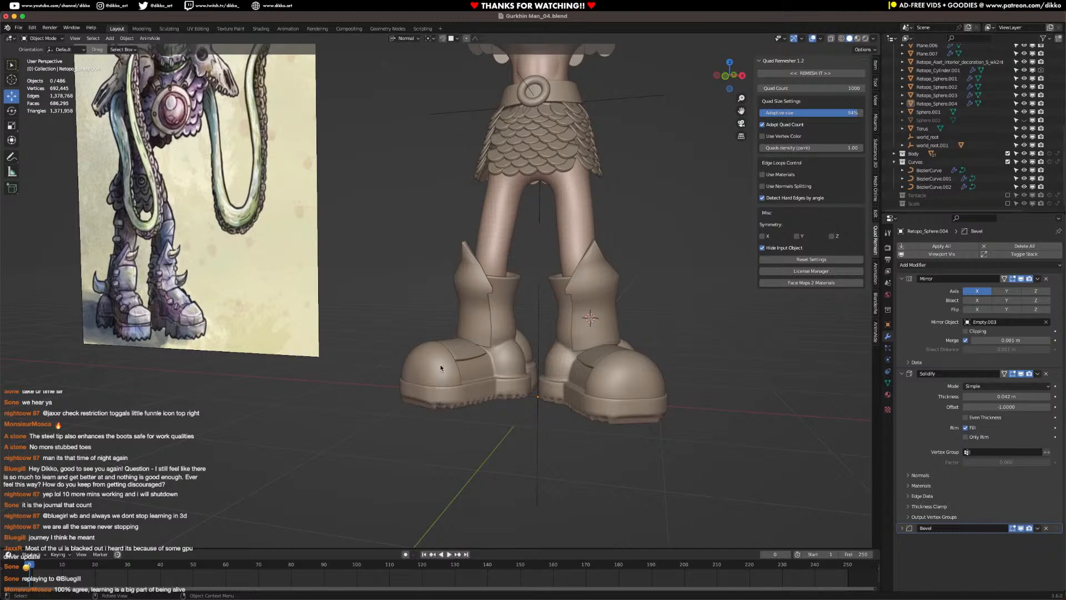
middle_drag(591, 333, 605, 334)
scroll(604, 334, up, 2)
scroll(561, 327, down, 2)
scroll(500, 321, up, 3)
middle_drag(488, 320, 441, 334)
scroll(532, 318, up, 1)
click(532, 319)
key(Tab)
scroll(663, 348, up, 2)
middle_drag(663, 348, 436, 209)
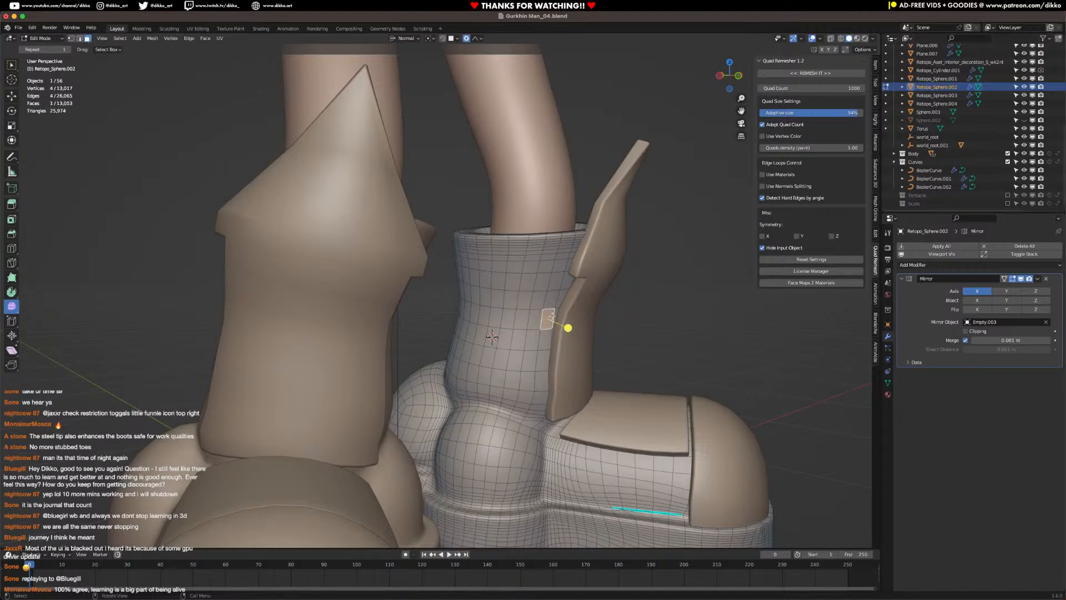
shift+click(557, 316)
shift+click(536, 315)
scroll(596, 326, up, 2)
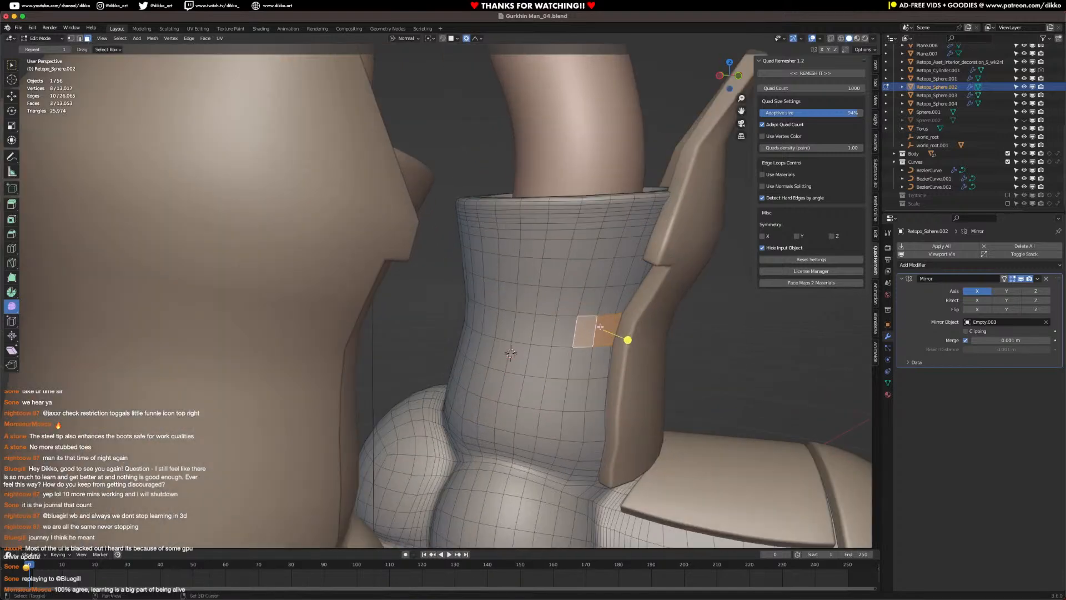
shift+click(638, 327)
key(e)
key(y)
key(y)
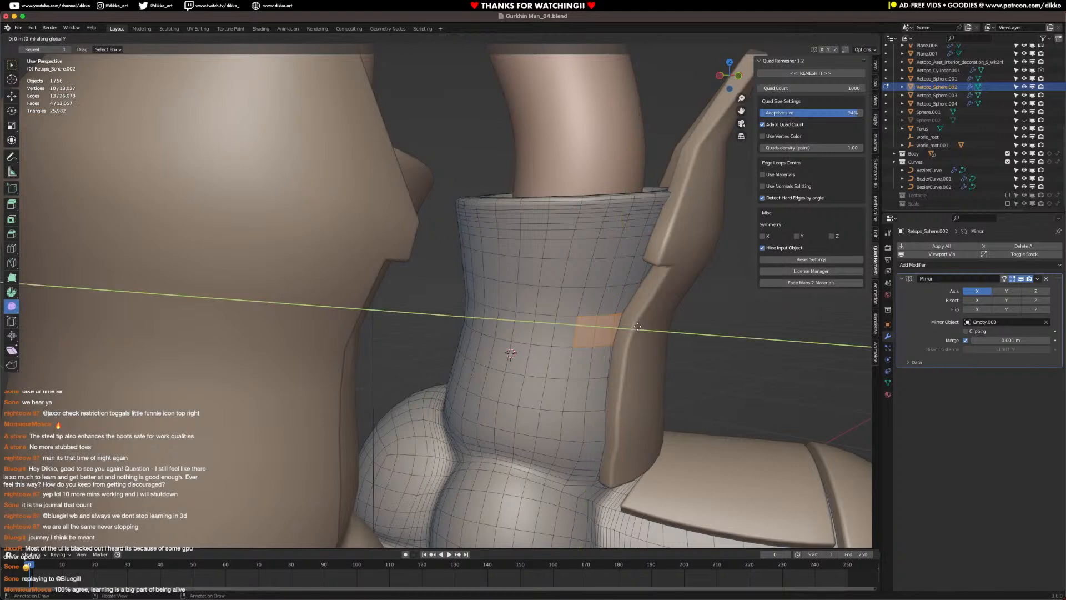
click(665, 339)
Step: Separate the duplicated faces into their own object and select that strap piece in Object Mode
middle_drag(666, 340, 641, 329)
key(p)
click(655, 354)
scroll(667, 351, down, 1)
key(Tab)
click(628, 338)
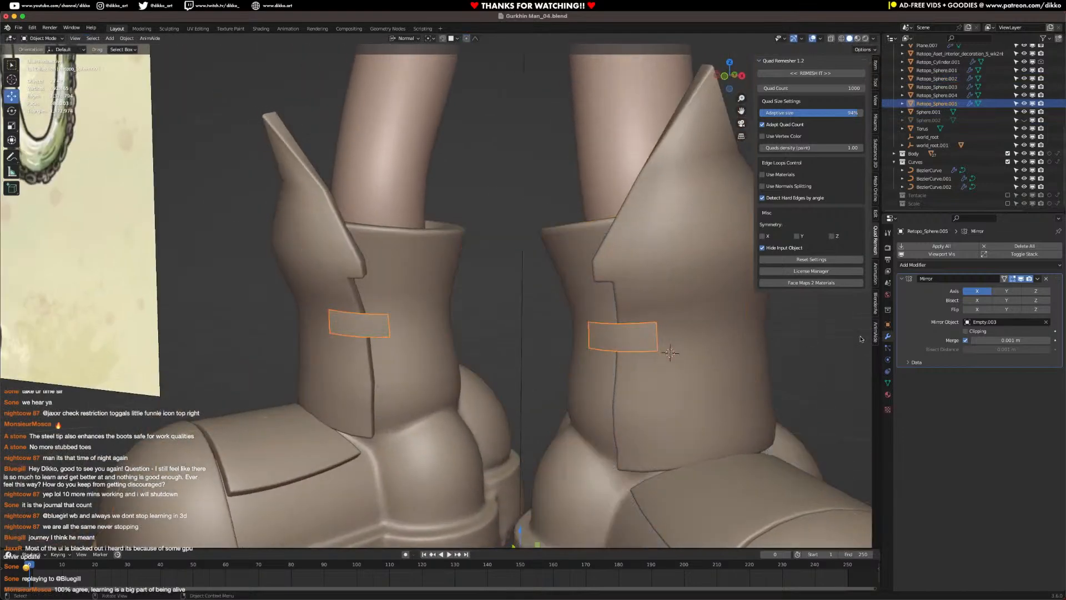
Step: Add a Solidify modifier to the strap piece and shade it auto smooth
click(967, 265)
click(894, 407)
middle_drag(722, 397, 799, 369)
right_click(560, 298)
click(558, 296)
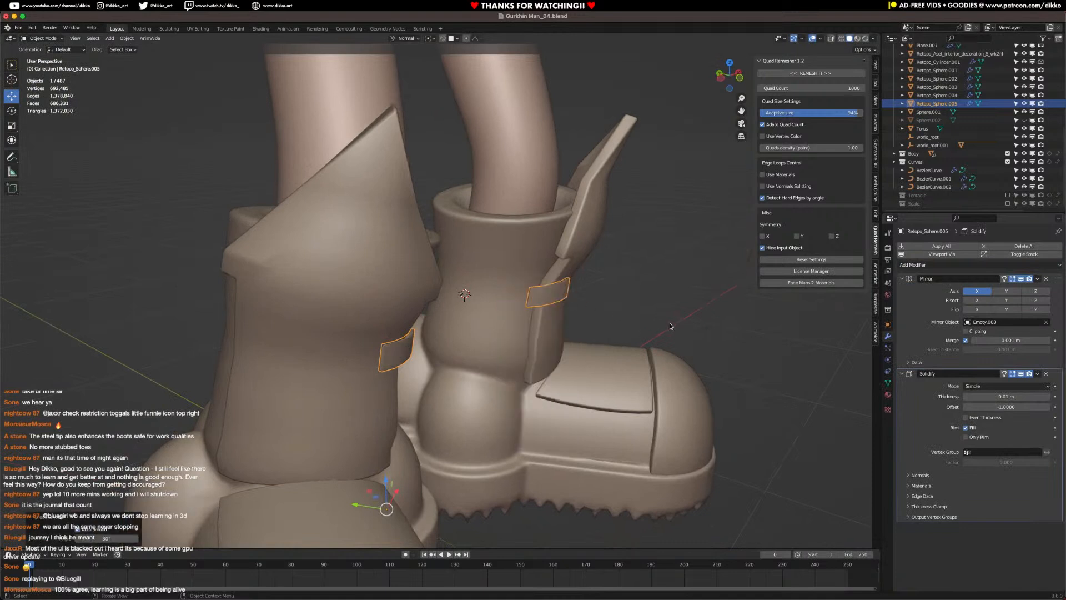
Step: Move the whole strap mesh outward along global Y and set its Solidify thickness to 0.034 m
mouse_move(1006, 396)
mouse_down()
mouse_move(1036, 396)
mouse_move(1022, 396)
mouse_up()
middle_drag(581, 269, 569, 283)
key(Tab)
key(a)
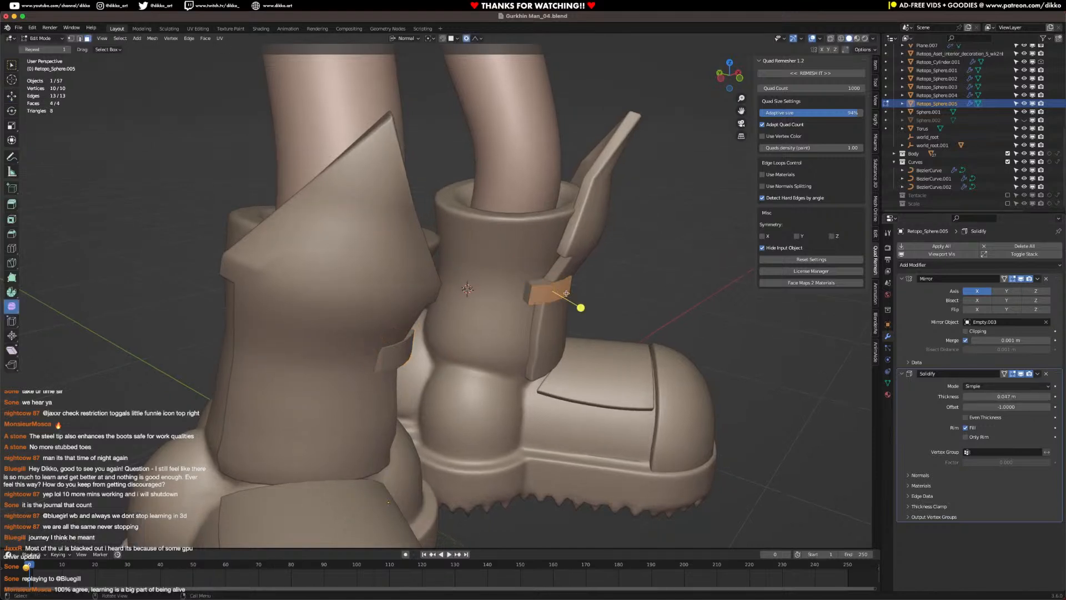
key(g)
key(y)
key(y)
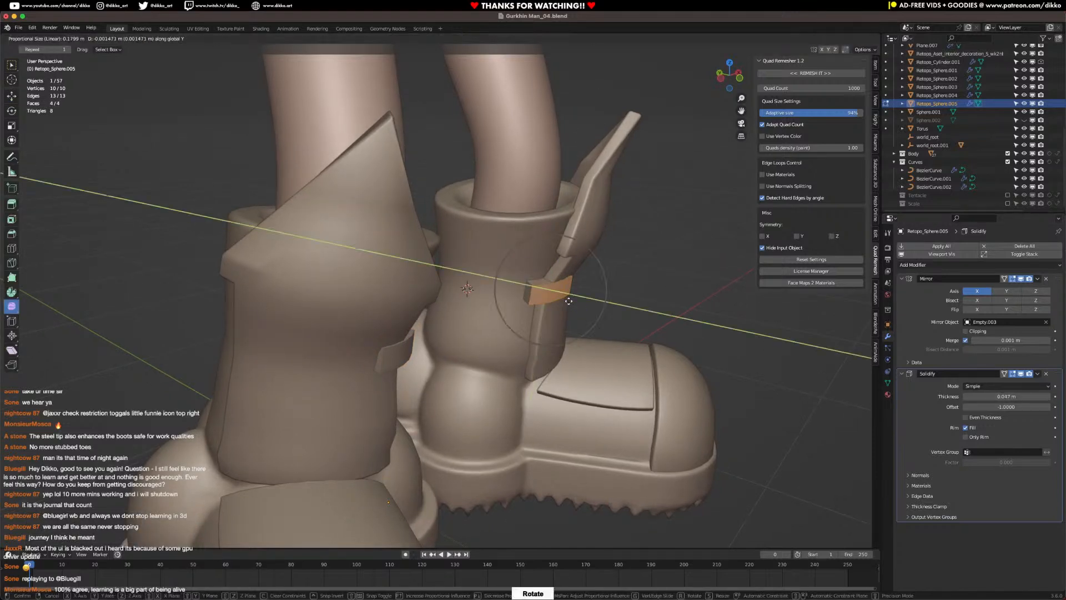
click(575, 305)
drag(1019, 396, 955, 396)
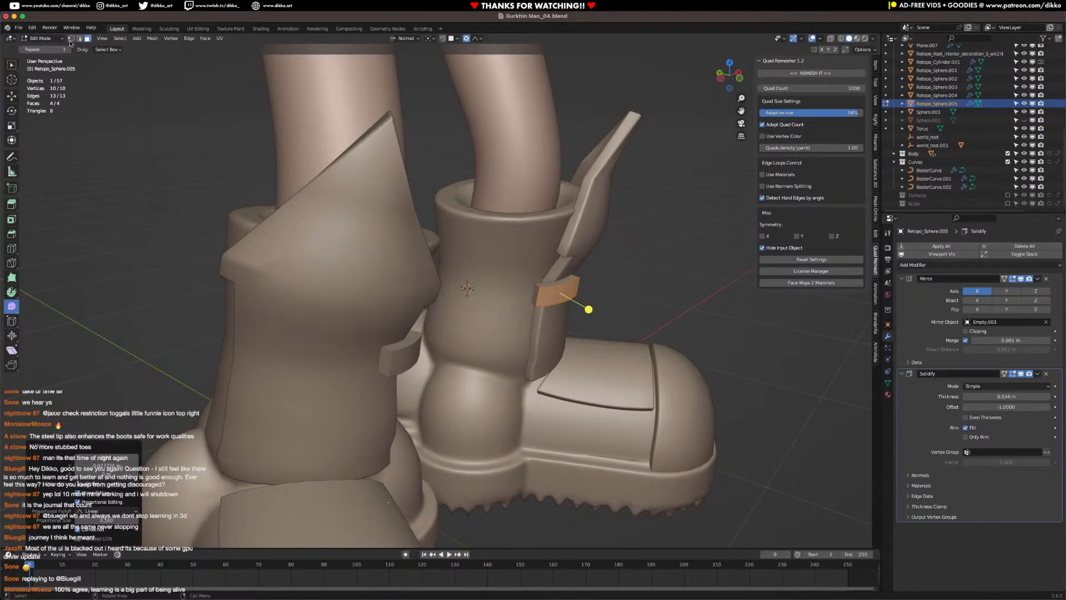
Step: Extrude the strap's rear end edge backward along global Y to lengthen it around the shaft
click(80, 39)
scroll(589, 302, up, 3)
click(595, 303)
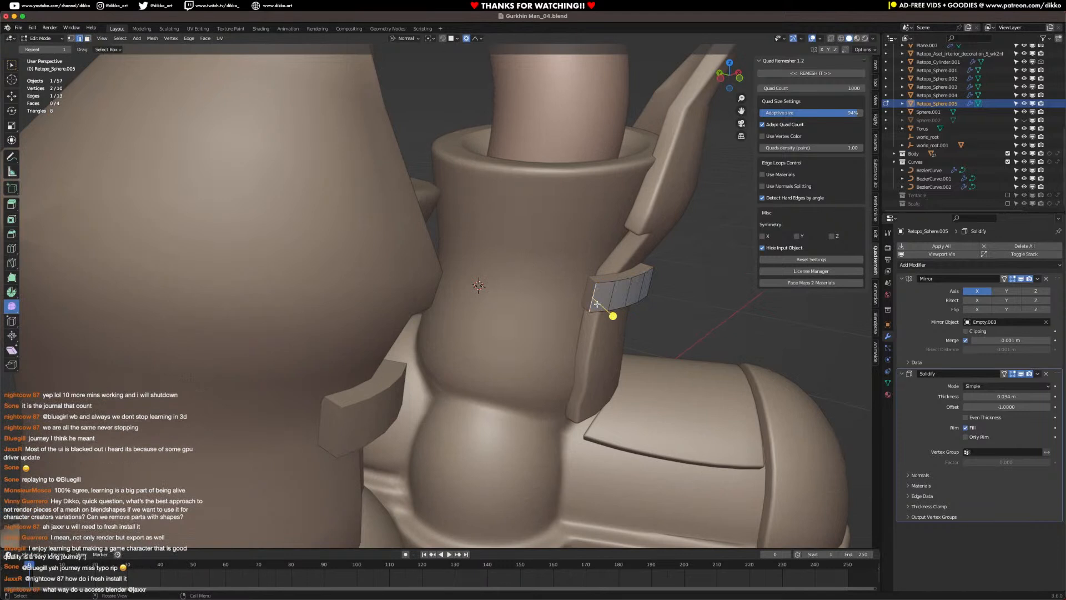
key(e)
key(y)
key(y)
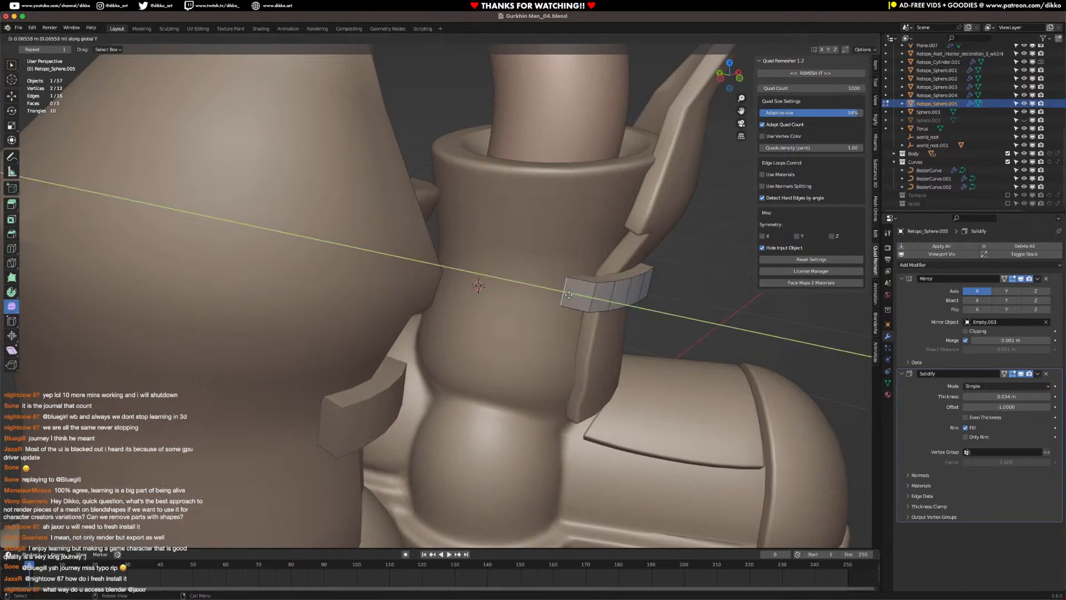
click(557, 292)
Step: Bevel the strap's edge at the bend into three segments to round it
click(593, 297)
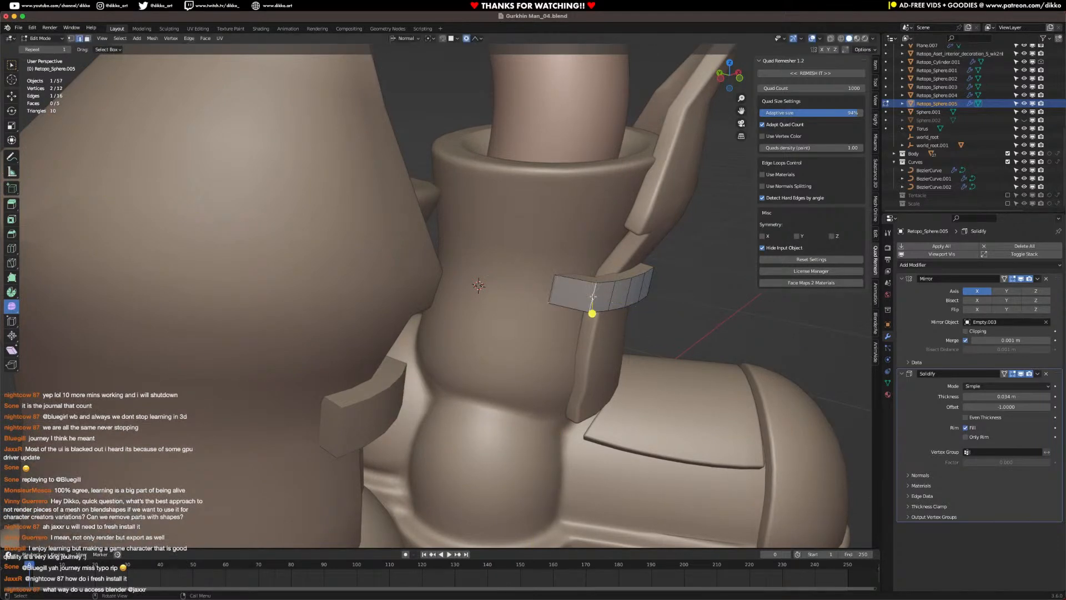
key(ctrl+b)
click(590, 309)
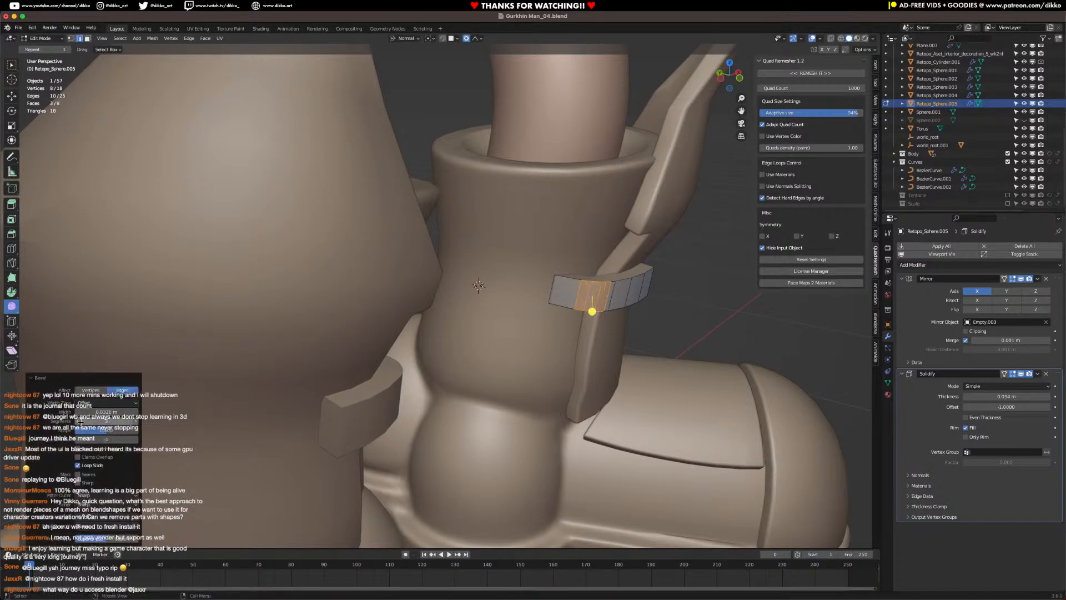
middle_drag(663, 351, 522, 300)
Step: Duplicate the strap twice down the shaft along Z to form a stack of three straps
key(Tab)
scroll(486, 270, up, 2)
key(Tab)
key(a)
key(shift+d)
key(z)
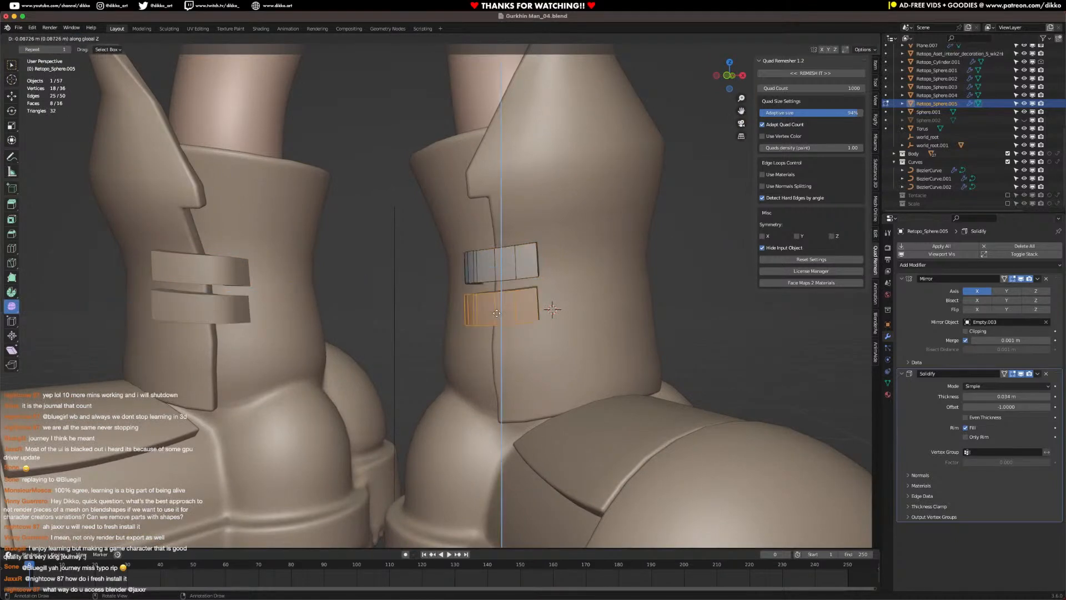
click(502, 330)
key(shift+d)
key(z)
click(449, 391)
scroll(445, 388, down, 6)
key(Tab)
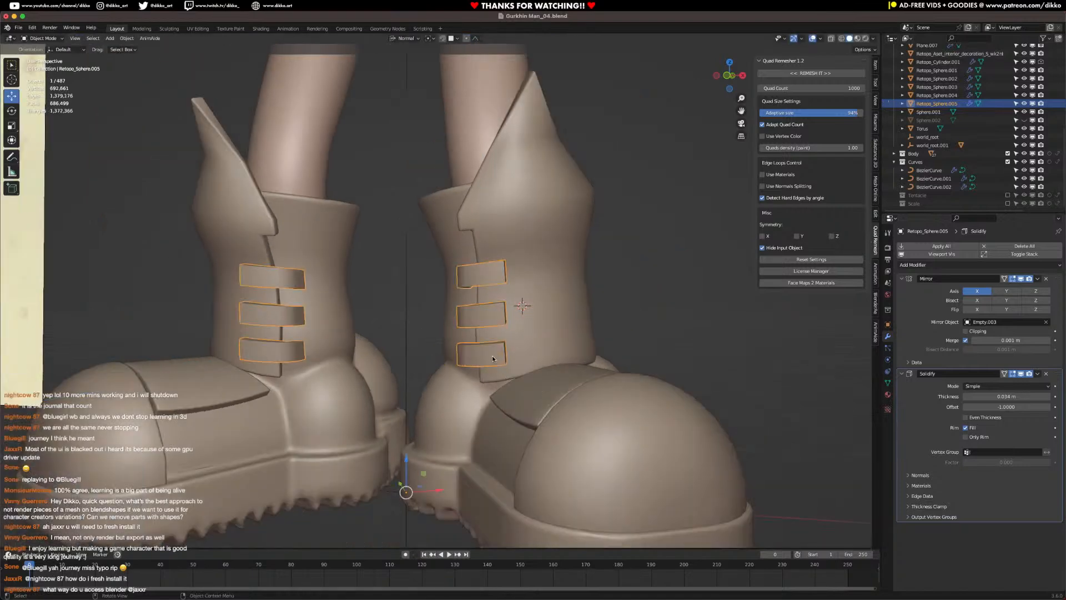
Step: Shift the lower two straps individually along Y to fit against the shaft
middle_drag(381, 354, 333, 355)
scroll(473, 351, up, 4)
key(Tab)
middle_drag(427, 328, 400, 329)
key(g)
key(z)
key(y)
click(412, 328)
click(397, 330)
middle_drag(397, 330, 445, 331)
key(l)
key(g)
key(y)
click(427, 327)
key(Tab)
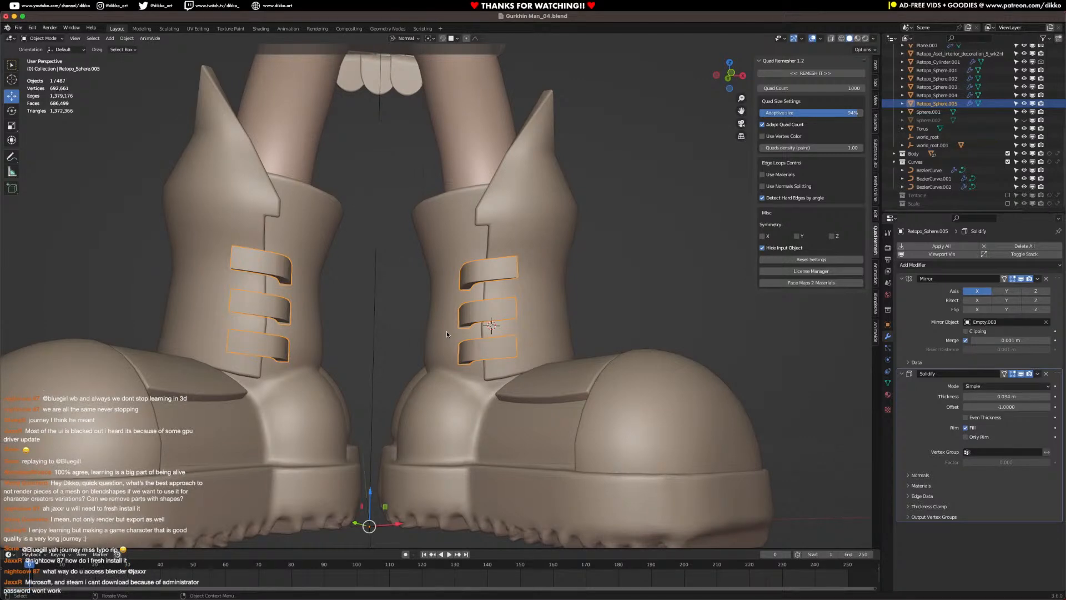
Step: Duplicate the bottom shaft strap and place the copy down at the instep plate's rear edge
middle_drag(421, 321, 482, 376)
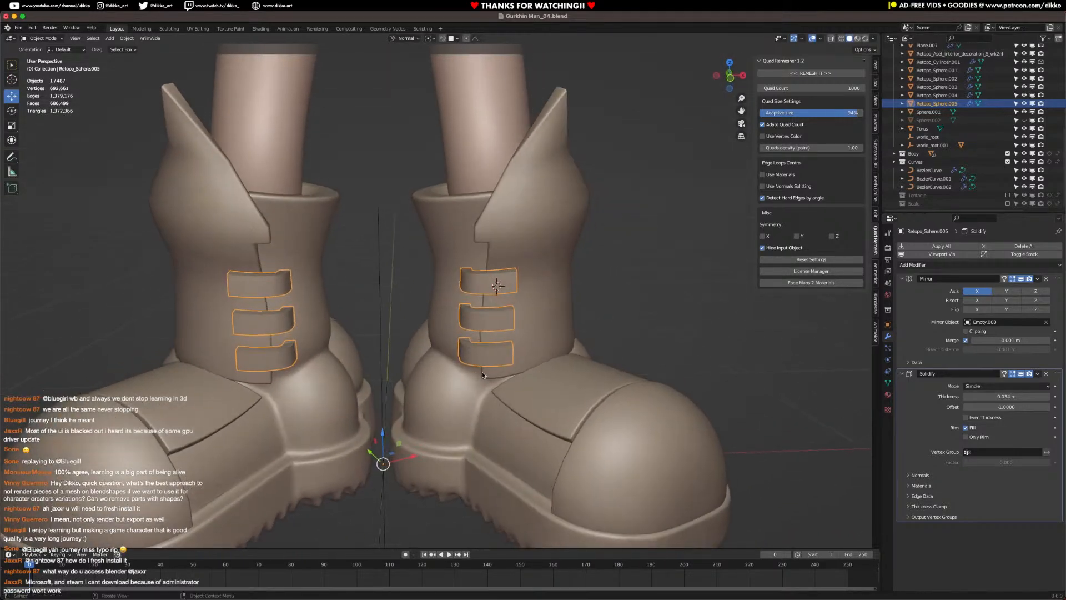
key(Tab)
scroll(453, 334, up, 1)
click(495, 352)
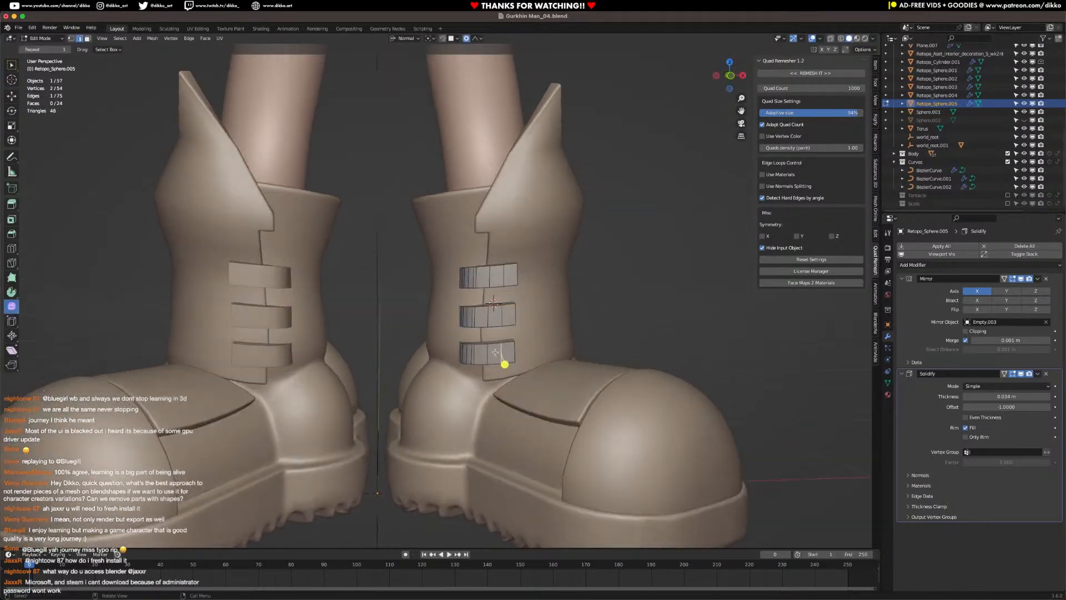
key(ctrl+l)
middle_drag(495, 352, 536, 357)
key(shift+d)
click(555, 408)
Step: Rotate the copied strap freely so that it wraps downward over the side edge of the instep plate
key(r)
click(547, 367)
key(r)
key(r)
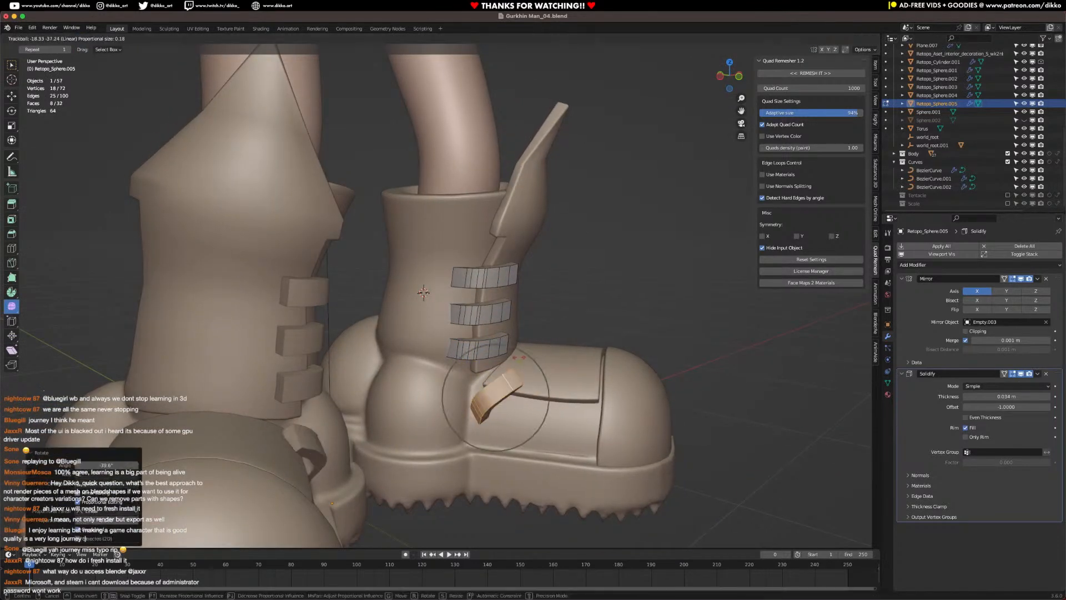
click(521, 359)
key(r)
click(558, 364)
key(r)
key(r)
click(514, 407)
mouse_move(513, 407)
middle_down()
mouse_move(467, 408)
mouse_move(498, 412)
middle_up()
Step: Fine-tune the instep strap's position and tilt so that it sits across the edge of the instep plate
key(g)
click(507, 416)
key(g)
key(z)
click(499, 409)
key(r)
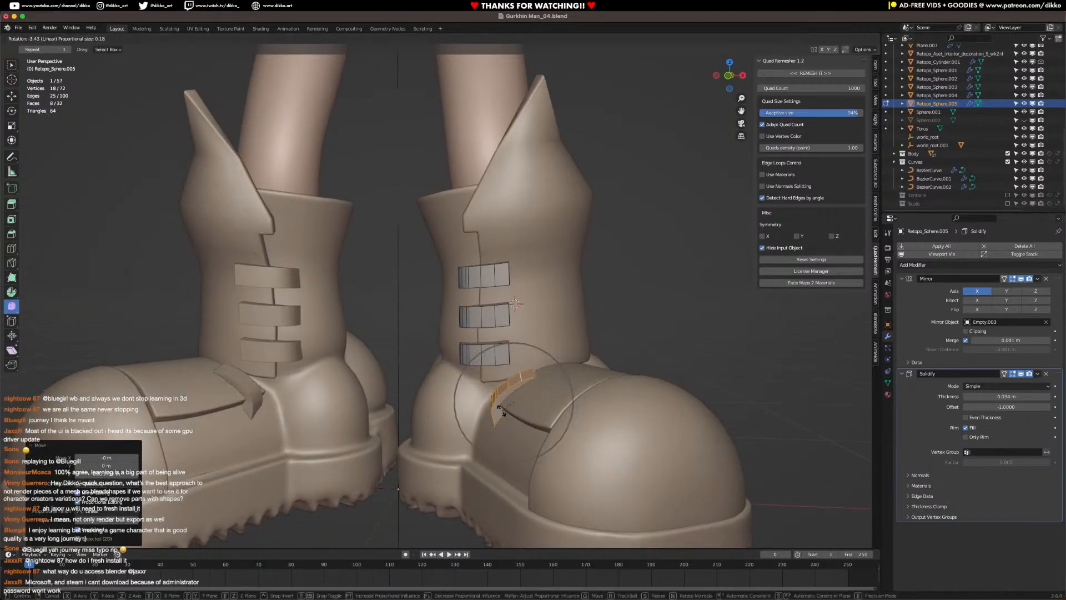
click(500, 408)
middle_drag(466, 375, 498, 367)
key(g)
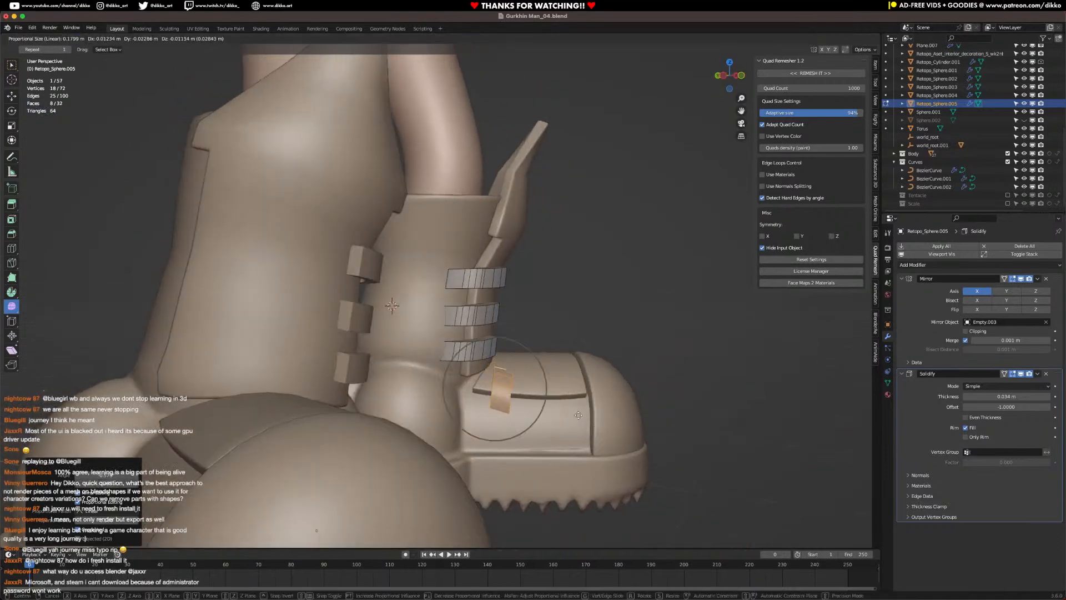
click(582, 416)
middle_drag(511, 407, 537, 388)
key(g)
click(482, 399)
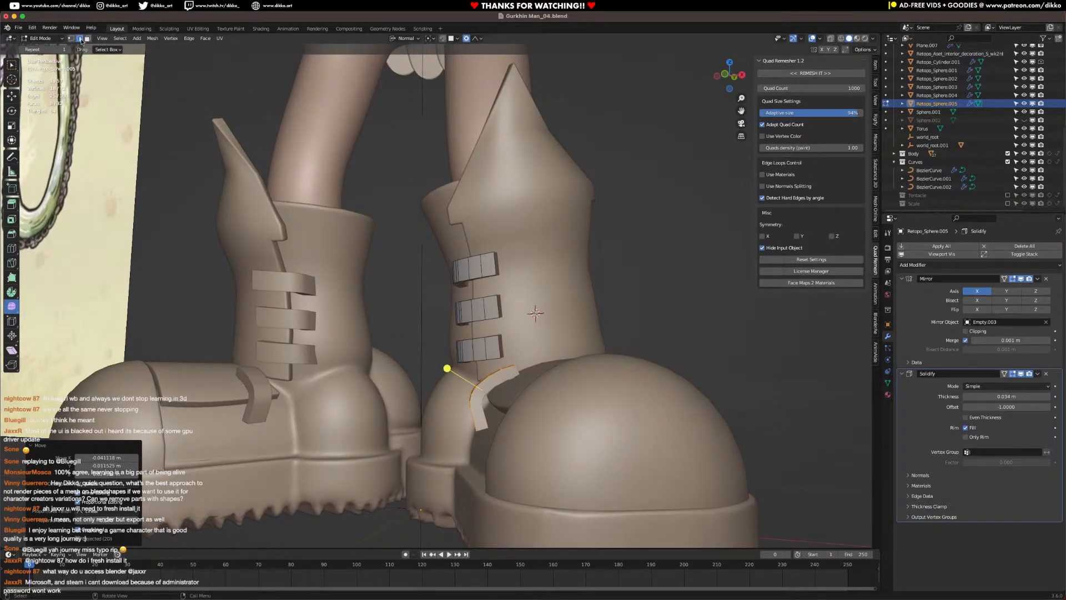
Step: Move the instep strap's lower end edge sideways toward the boot with the Move tool
middle_drag(459, 414, 536, 417)
scroll(537, 418, up, 3)
shift+middle_drag(549, 538, 471, 479)
click(505, 490)
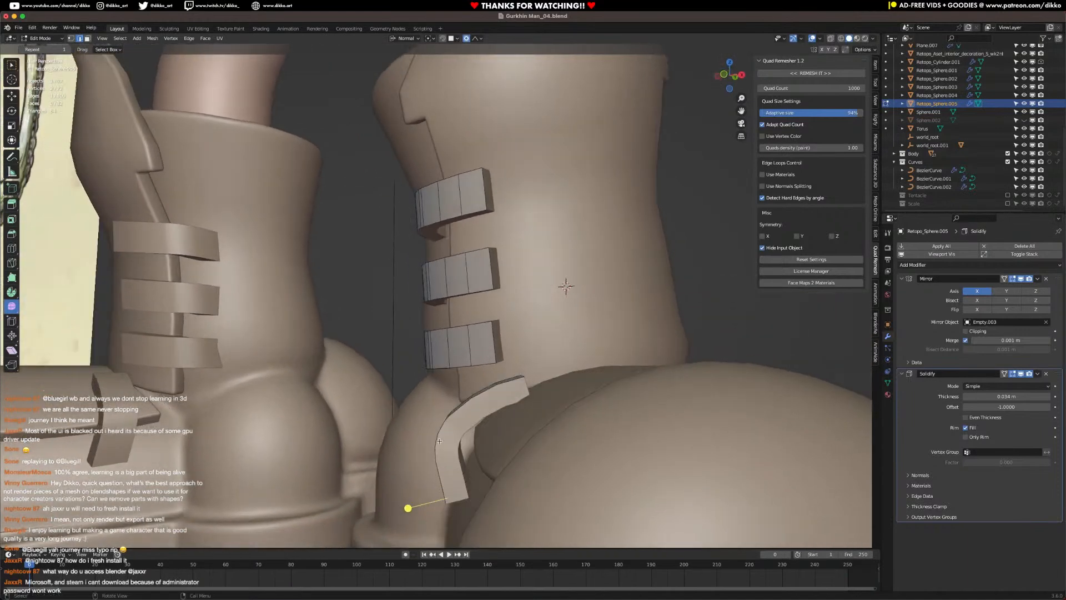
click(12, 96)
drag(424, 506, 438, 507)
scroll(439, 506, up, 5)
middle_drag(479, 507, 536, 437)
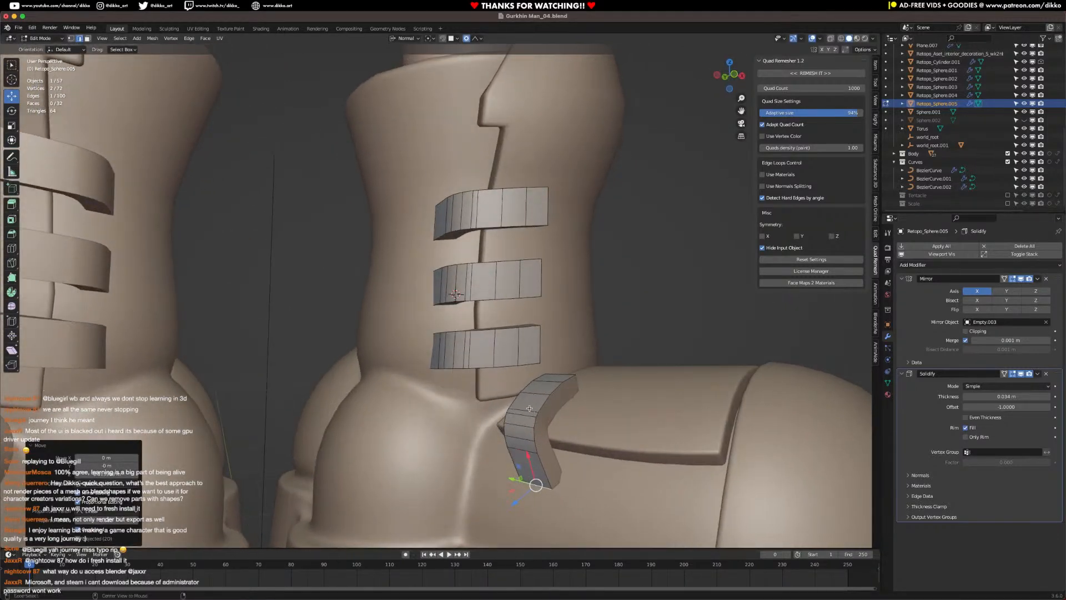
Step: Dissolve two cross edges in the curved middle of the instep strap
click(528, 413)
key(ctrl+x)
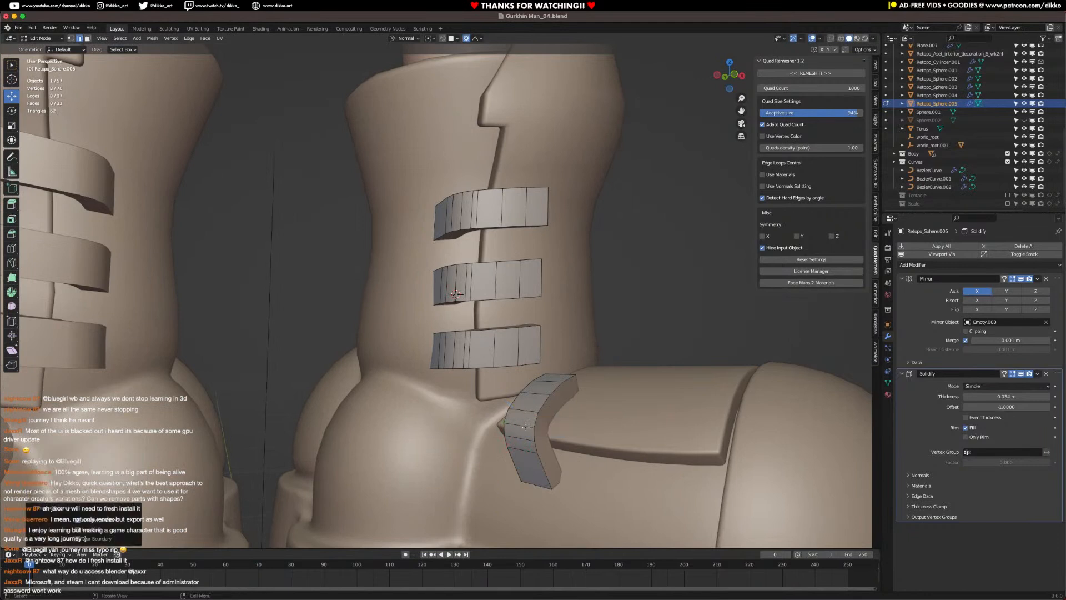
click(521, 430)
key(ctrl+x)
Step: Move the instep strap's bend edge about 0.019 m along its normal X axis with a smaller proportional editing radius
click(520, 436)
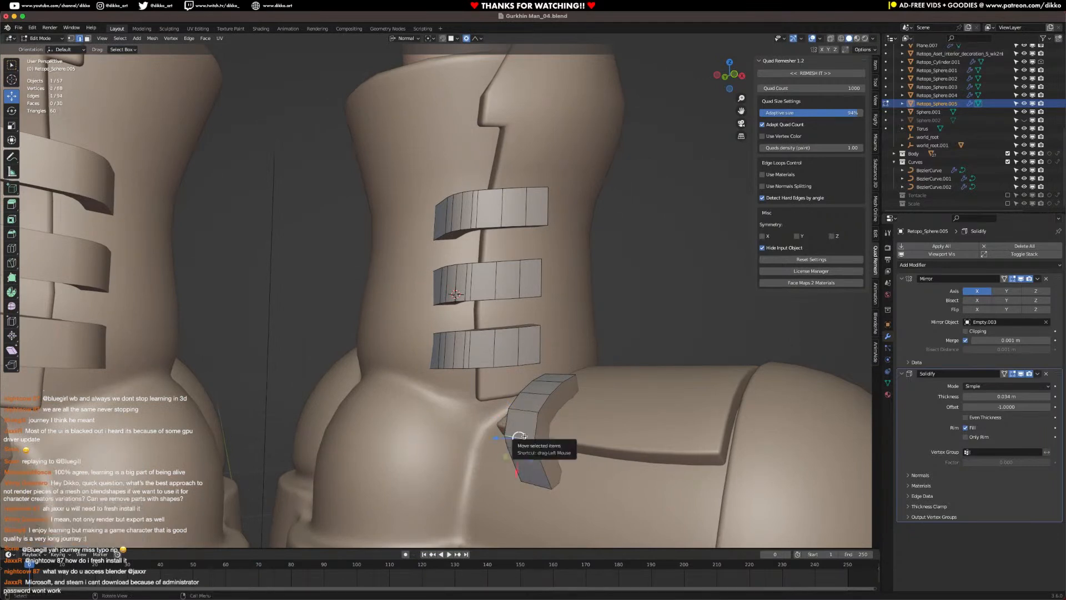
key(g)
key(x)
scroll(517, 451, up, 3)
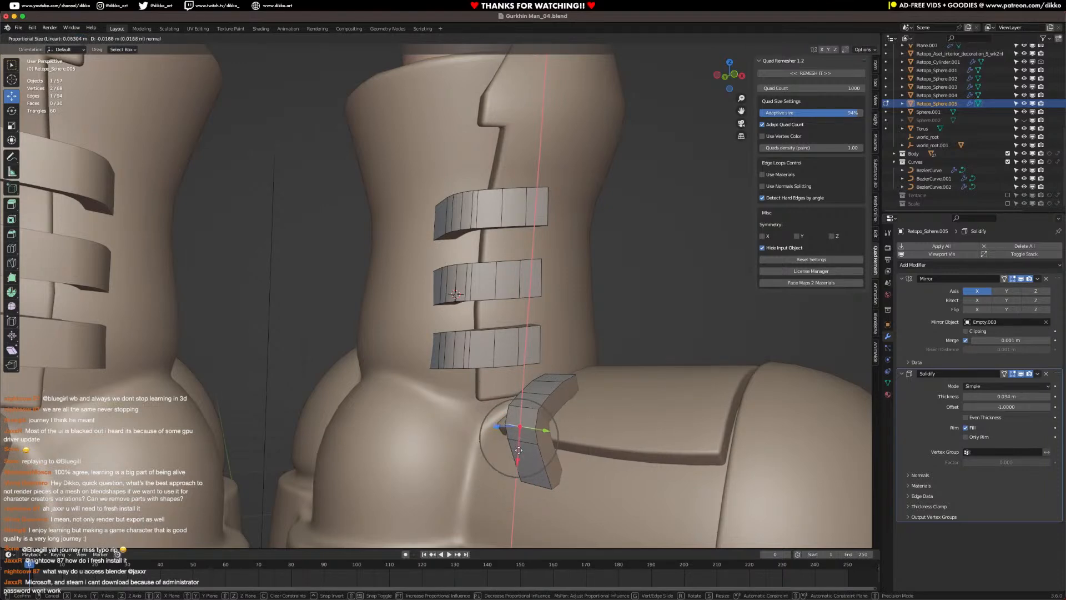
click(518, 449)
Step: Adjust the instep strap's middle and upper cross edges individually to smooth its curve over the plate
middle_drag(518, 450, 468, 446)
mouse_move(440, 428)
mouse_down()
mouse_move(471, 416)
mouse_move(450, 420)
mouse_up()
click(479, 407)
click(475, 432)
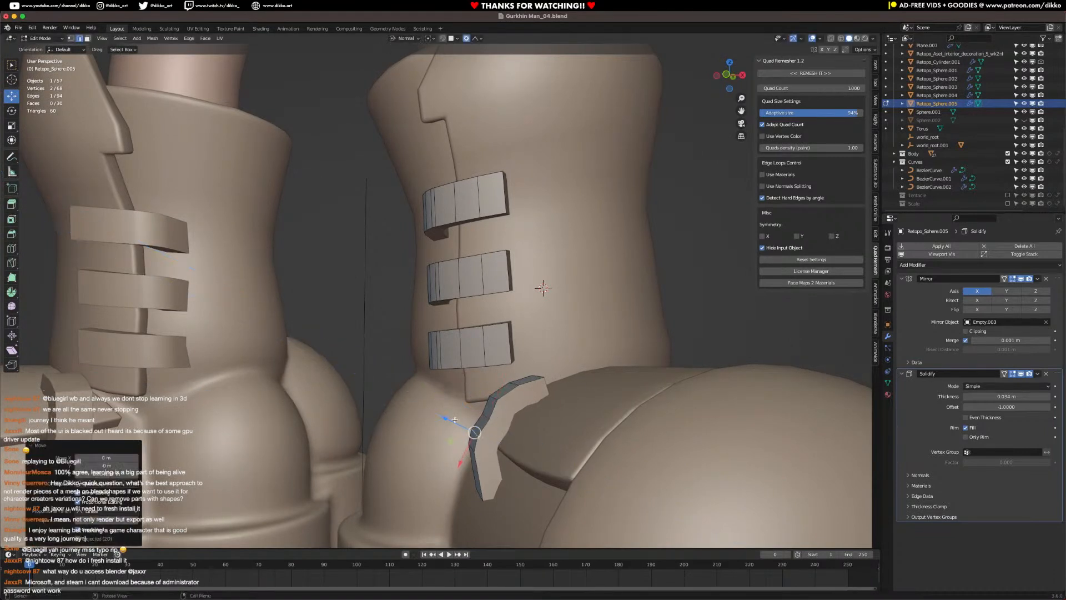
click(495, 398)
drag(475, 382, 502, 370)
click(516, 382)
Step: Move the instep strap's top end edge toward the toe along its normal Y axis
middle_drag(496, 448, 518, 458)
middle_drag(560, 463, 542, 410)
click(547, 355)
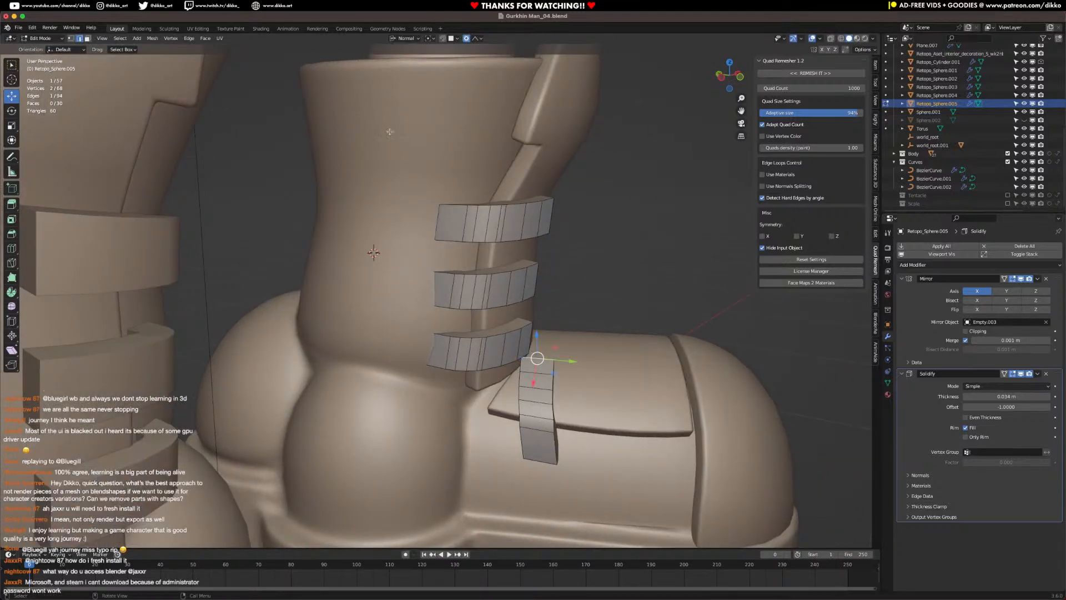
key(g)
key(y)
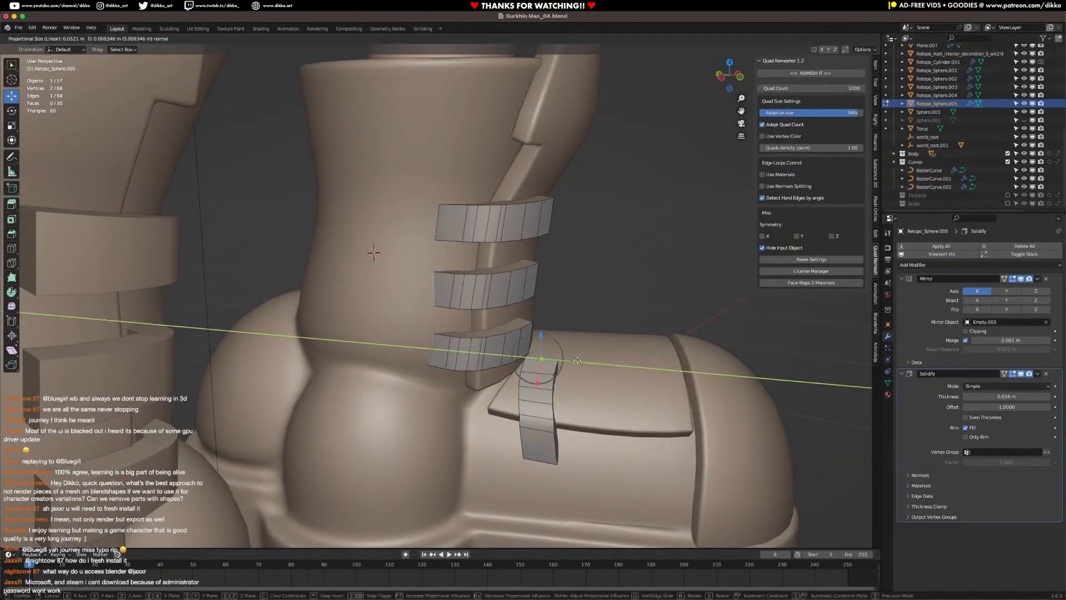
click(583, 359)
Step: Duplicate the entire instep strap and move the copy along global Y toward the toe
click(540, 411)
key(l)
key(g)
key(y)
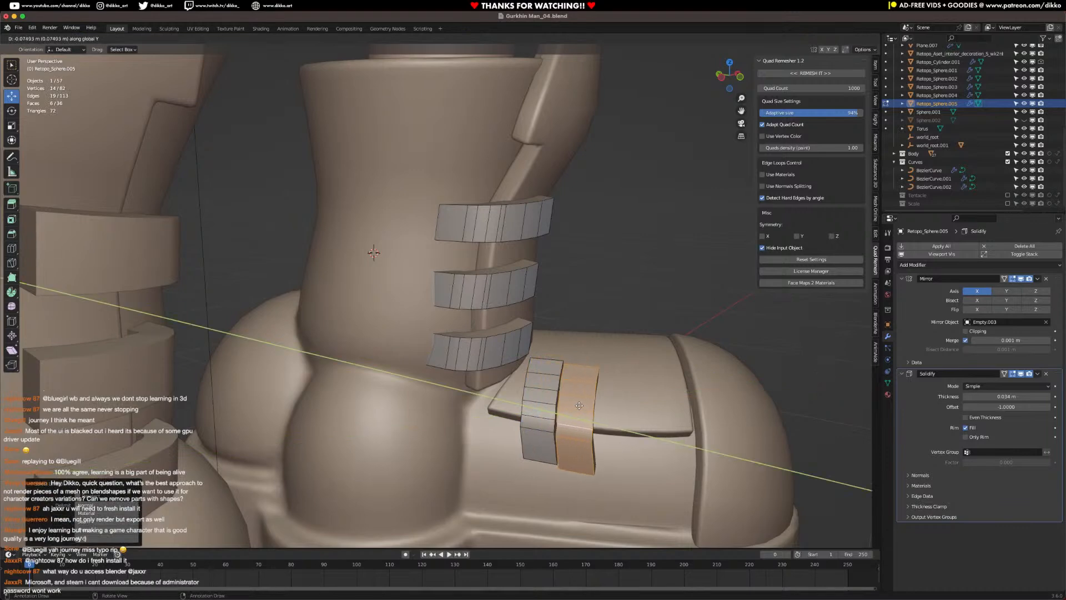
click(601, 421)
Step: Move and rotate the second instep strap so that it lies over the instep plate's side edge
middle_drag(601, 421, 555, 478)
key(g)
click(615, 435)
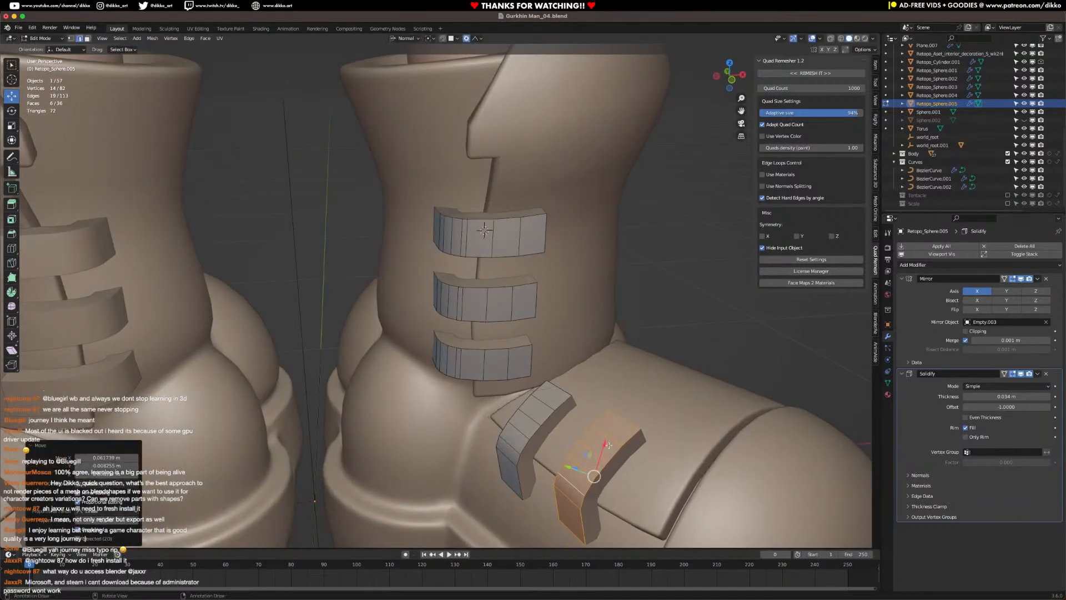
middle_drag(615, 435, 615, 416)
key(r)
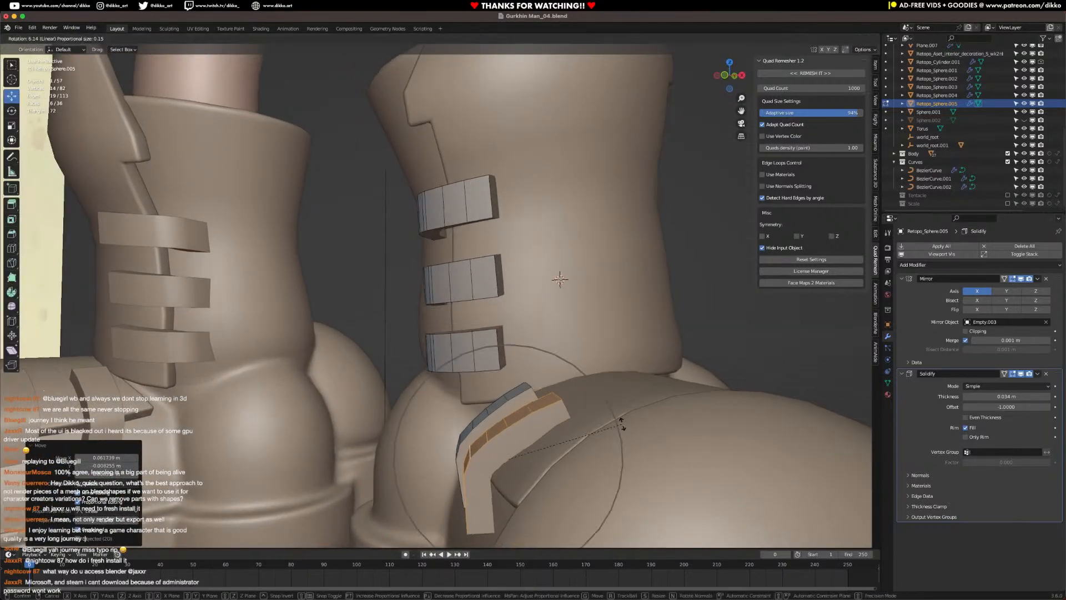
click(618, 422)
key(g)
click(626, 423)
key(r)
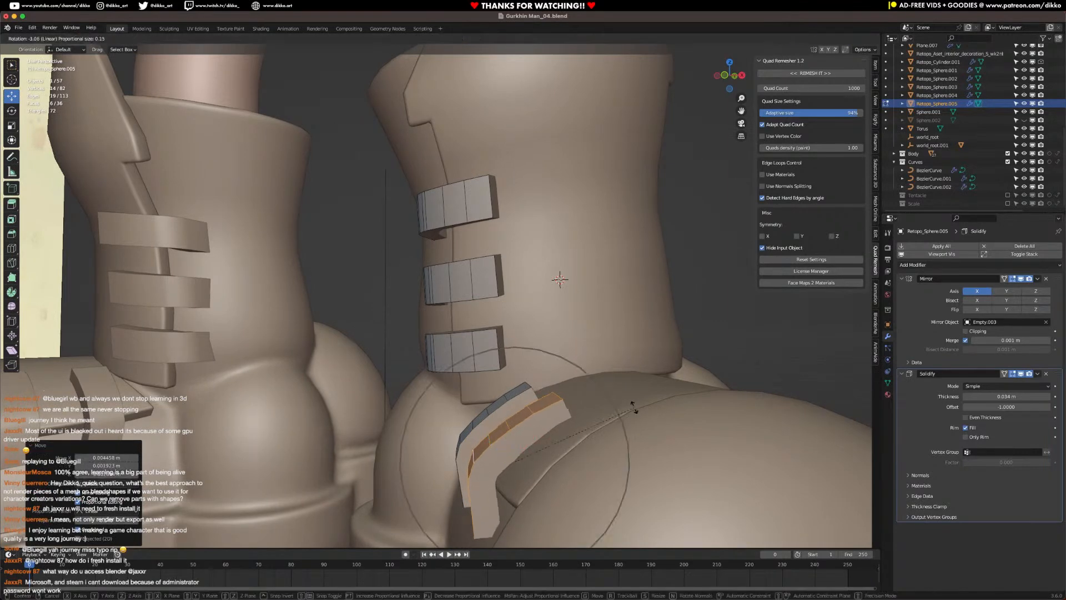
click(632, 396)
middle_drag(589, 420, 655, 419)
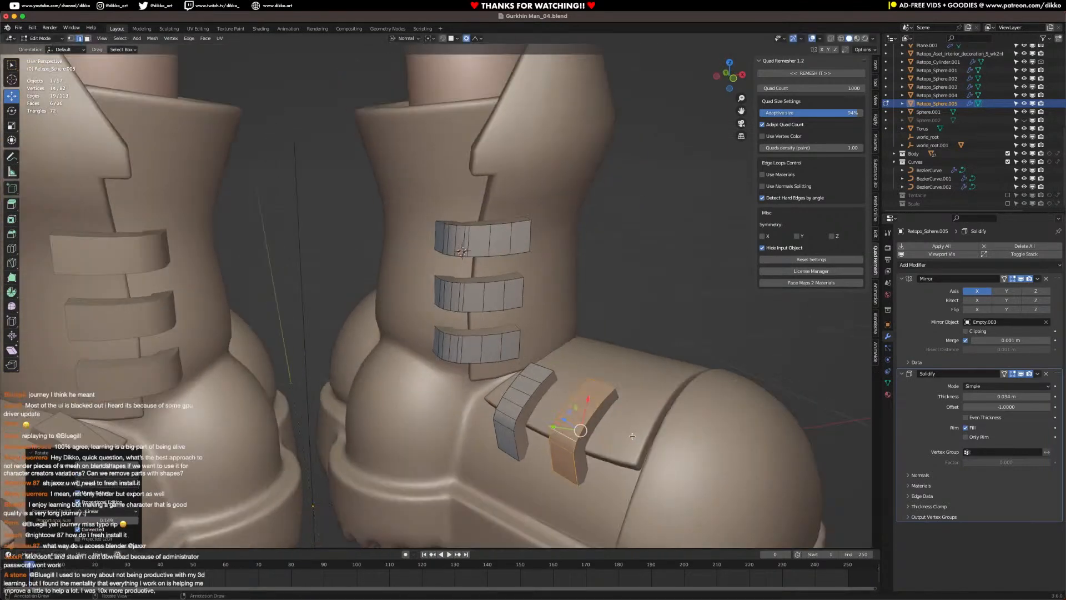
Step: Rotate and shift the second instep strap to settle it over the instep plate's side edge
key(r)
click(664, 416)
key(r)
click(650, 433)
key(g)
click(648, 433)
key(Tab)
scroll(649, 433, down, 2)
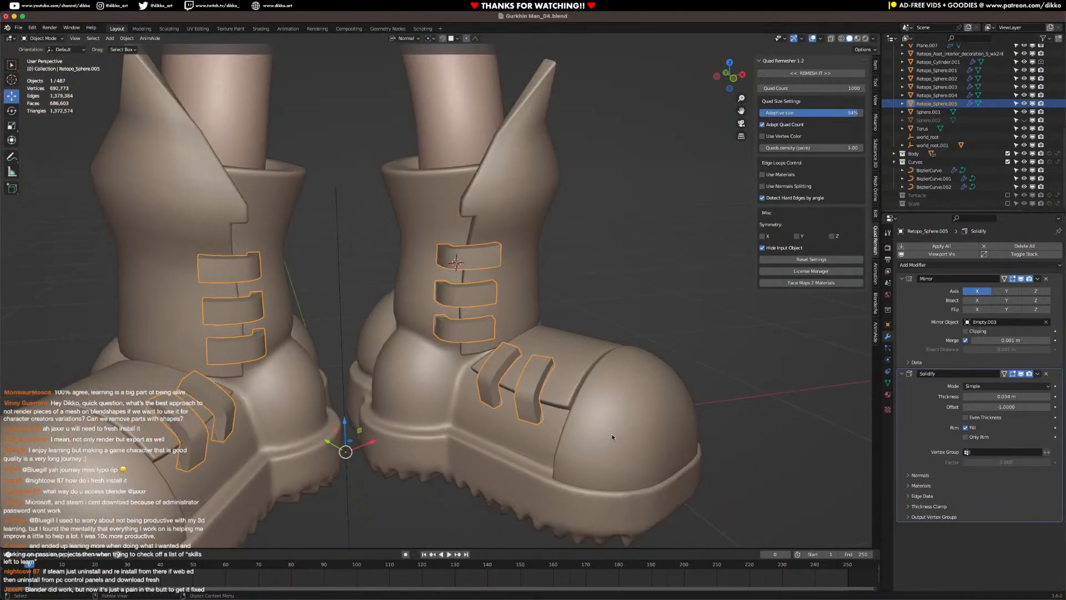
Step: Select all three linked strap pieces on the shaft panel's edge within the straps mesh
middle_drag(615, 431, 514, 303)
key(Tab)
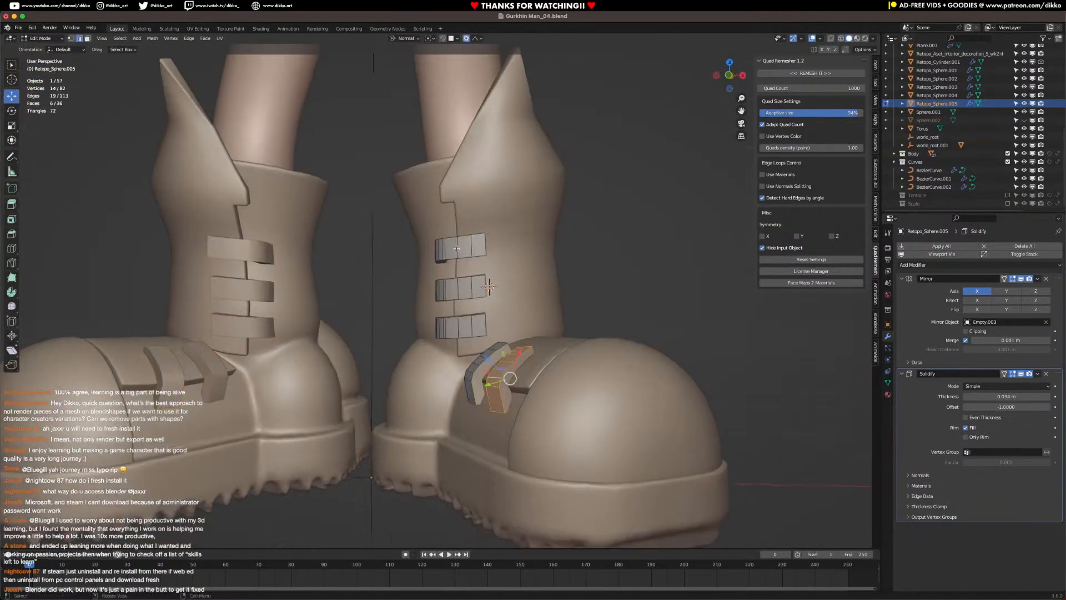
key(l)
key(l)
key(l)
middle_drag(455, 326, 452, 329)
key(shift+d)
key(y)
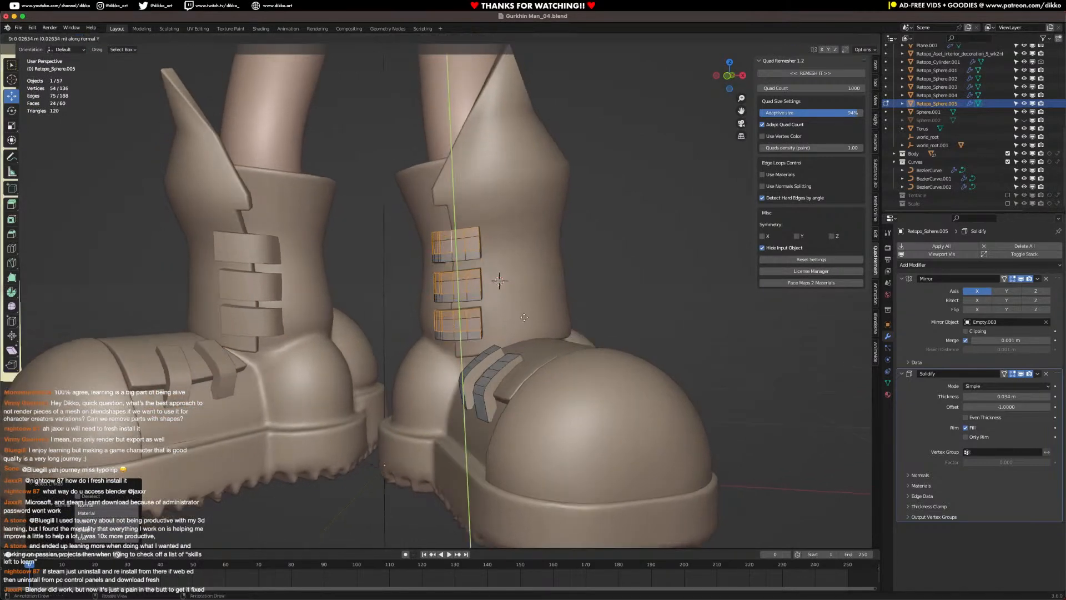
key(x)
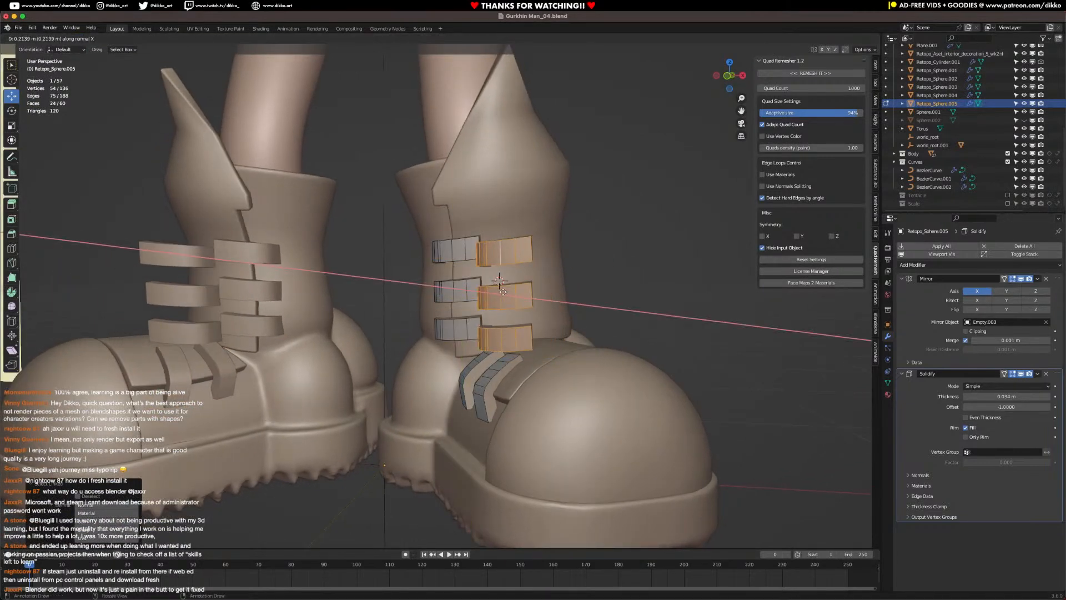
click(542, 288)
middle_drag(543, 283, 547, 246)
key(r)
click(597, 388)
key(r)
key(r)
click(583, 414)
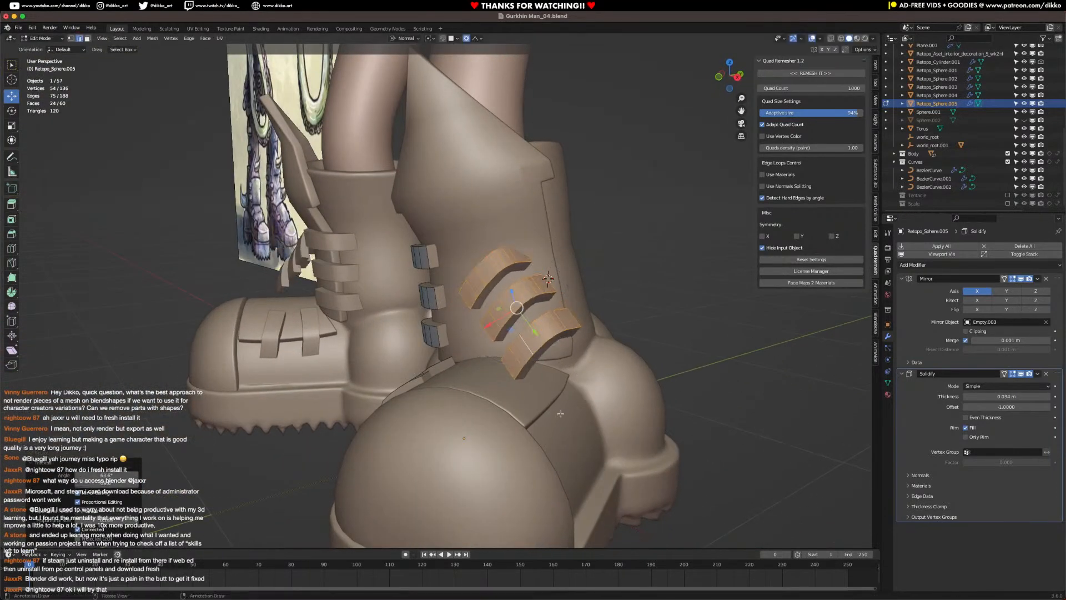
key(r)
click(628, 363)
key(ctrl+z)
key(ctrl+z)
key(ctrl+z)
key(ctrl+z)
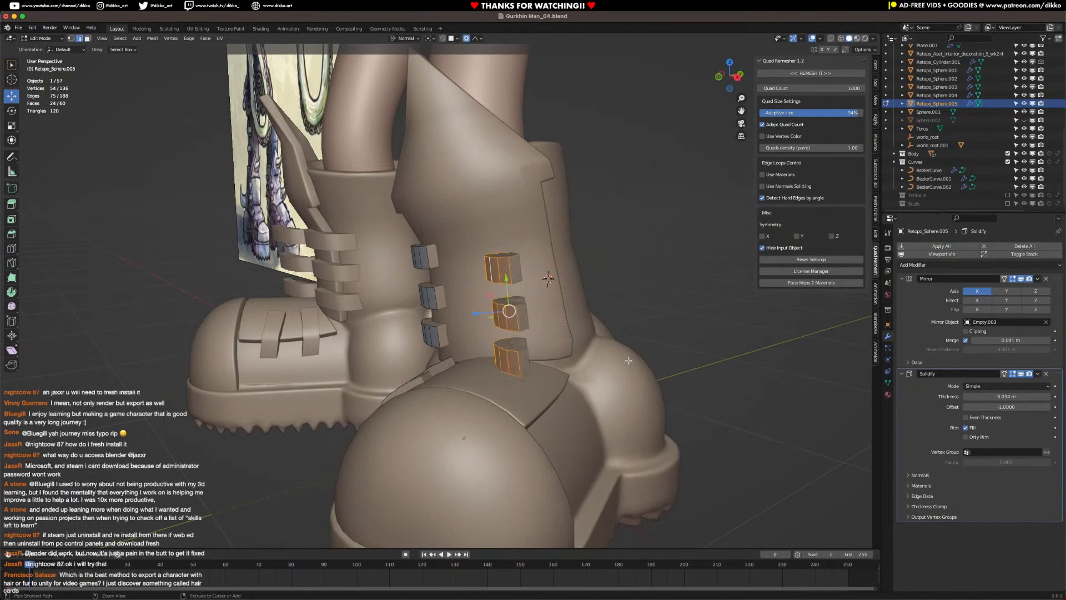
Step: Duplicate the three shaft straps, place the copies beside the boot's outer side and flip them along the X axis
middle_drag(629, 360, 676, 330)
middle_drag(465, 291, 463, 289)
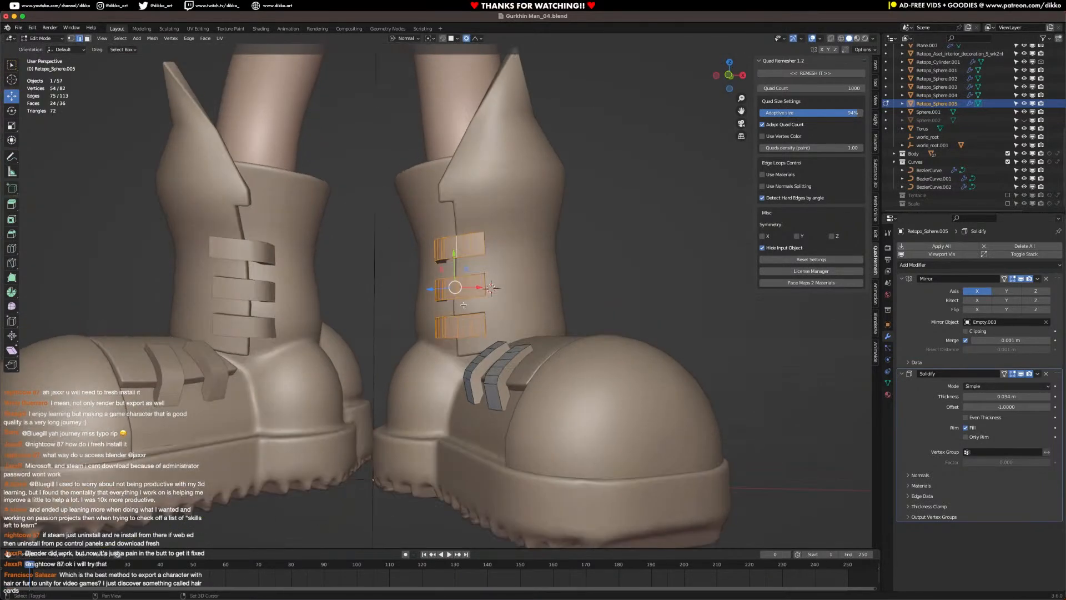
key(shift+d)
click(608, 289)
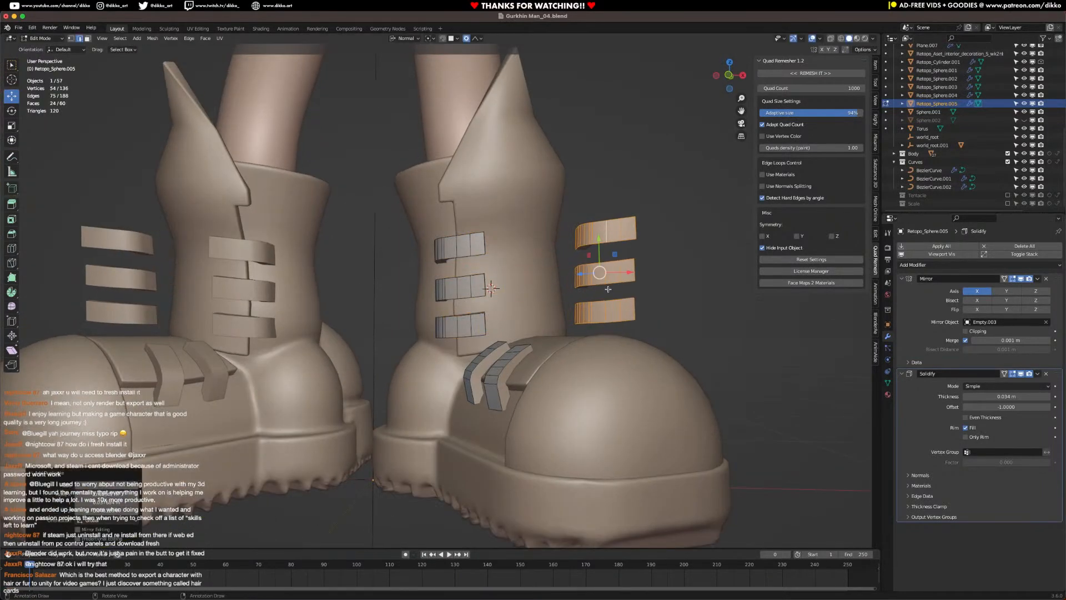
key(s)
key(x)
click(609, 289)
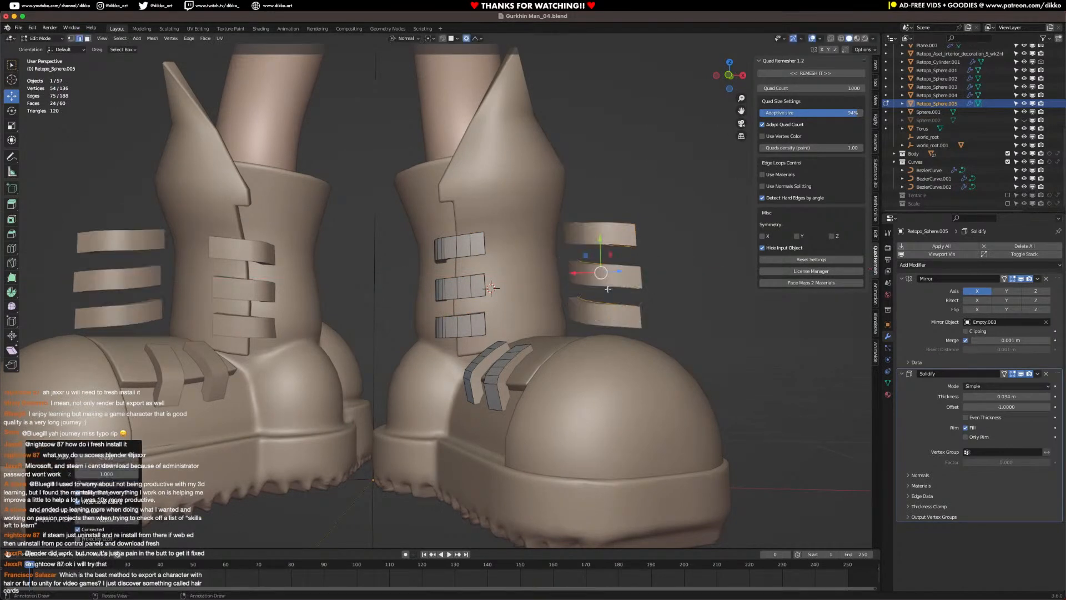
Step: Recalculate the normals of the three flipped strap copies
middle_drag(608, 289, 603, 277)
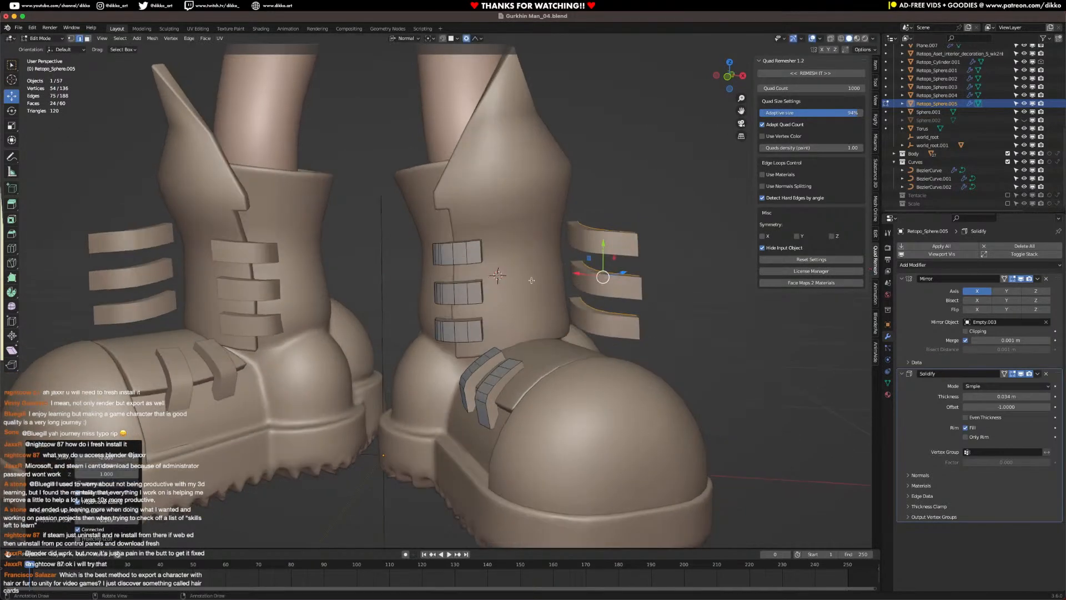
middle_drag(531, 279, 591, 283)
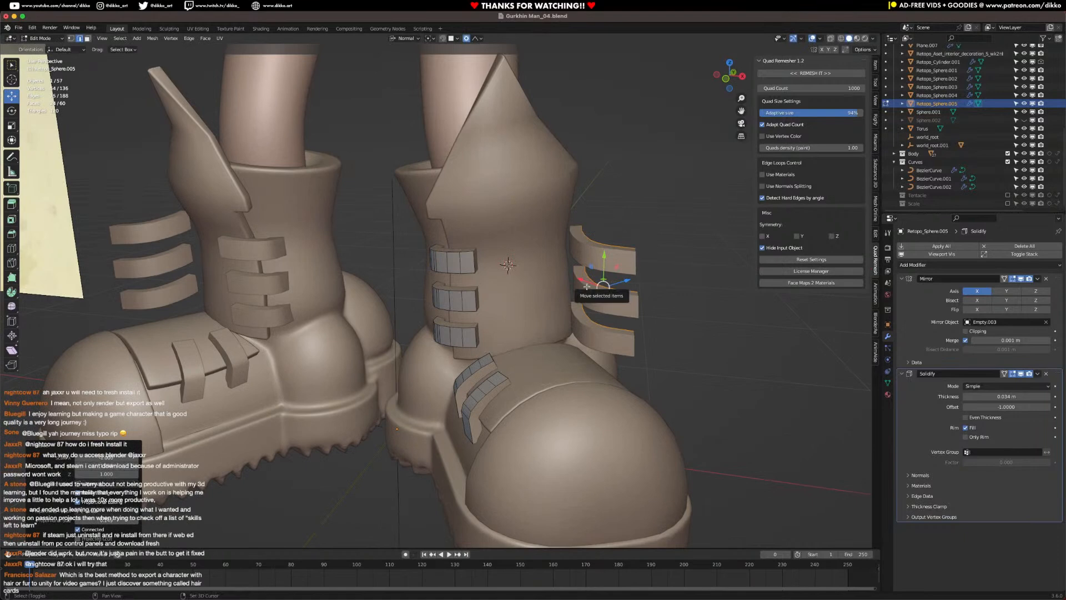
key(a)
key(shift+n)
Step: Rotate the three strap copies about global Z and move them onto the opposite side of the boot shaft
middle_drag(607, 275, 633, 288)
key(r)
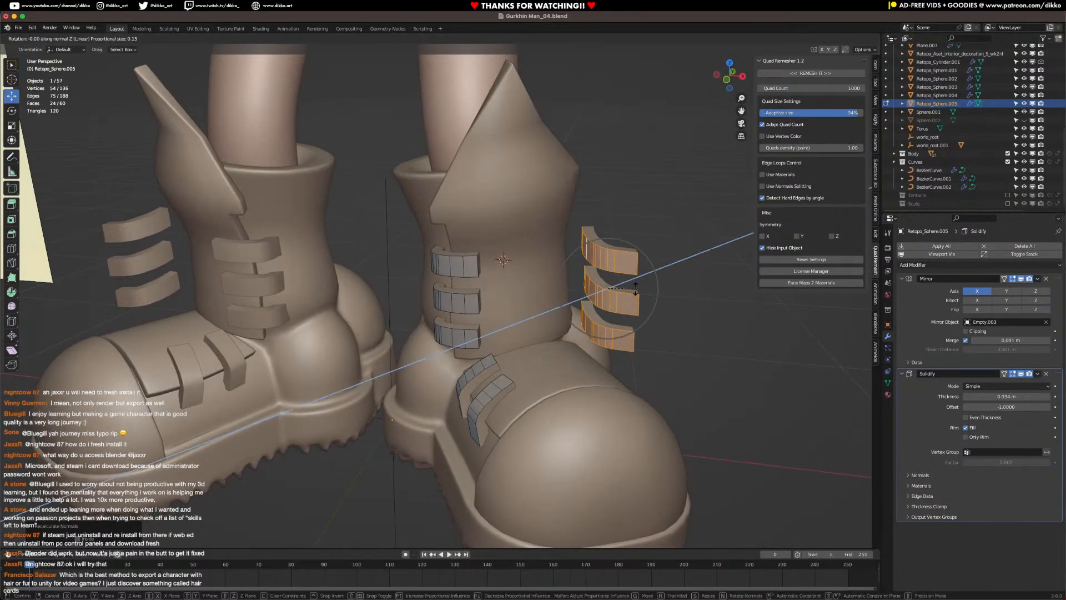
key(z)
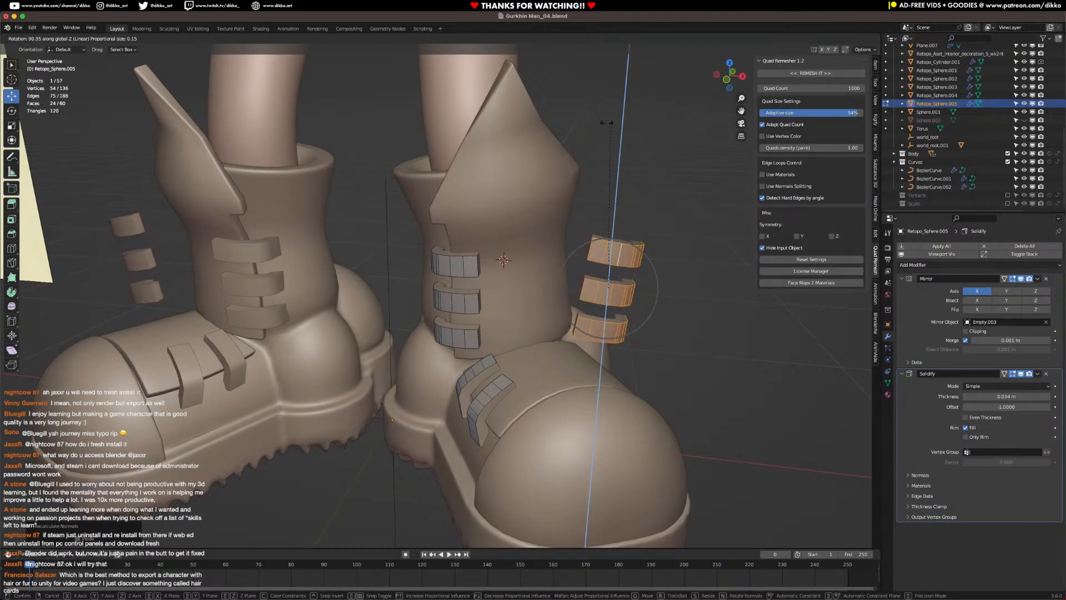
click(687, 225)
key(r)
click(676, 214)
key(g)
click(636, 257)
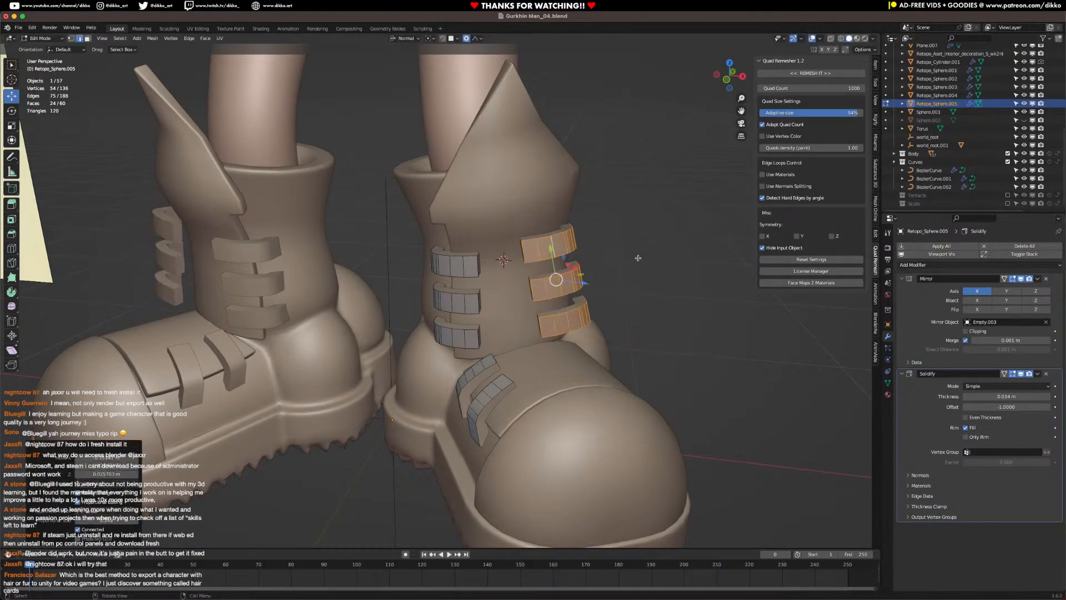
Step: Move and freely rotate the three copied straps so that they lie across the shaft panel's opposite edge
middle_drag(635, 257, 557, 255)
key(g)
click(631, 268)
key(r)
key(r)
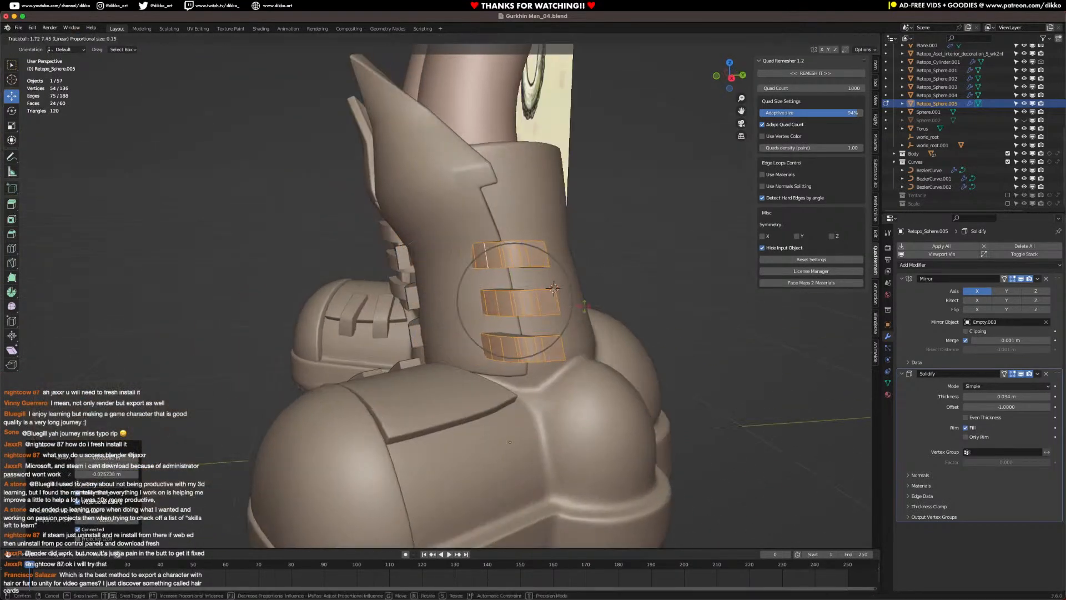
click(607, 284)
key(r)
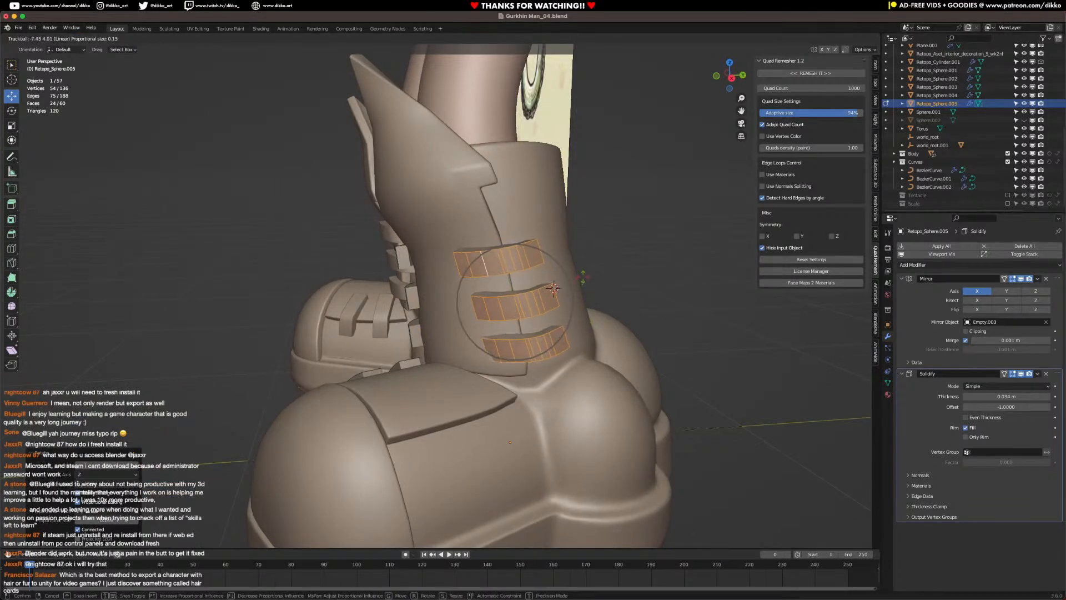
click(556, 288)
middle_drag(556, 287, 531, 384)
key(g)
click(601, 303)
key(Tab)
scroll(603, 330, down, 5)
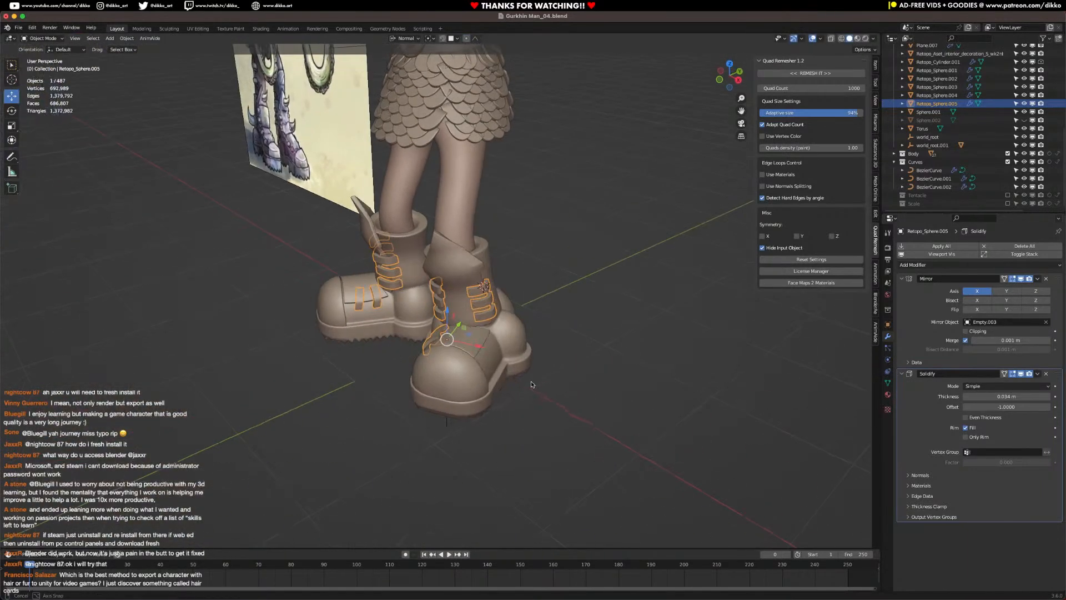
scroll(455, 383, up, 5)
Step: Duplicate both instep straps beside the boot and flip the copies by scaling -1 along global X
middle_drag(454, 383, 471, 407)
key(Tab)
click(468, 410)
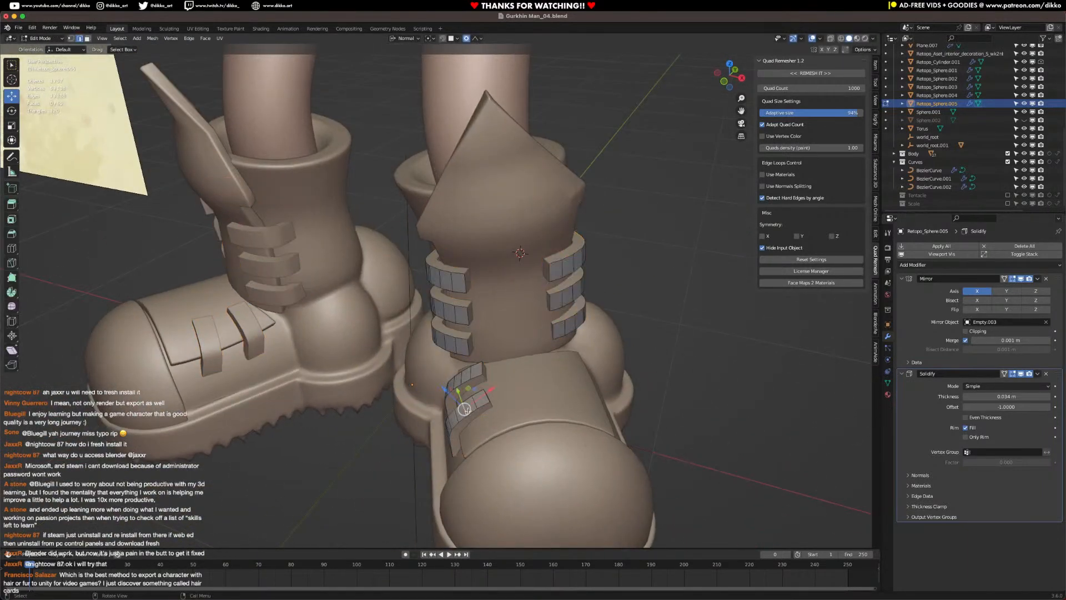
key(l)
key(shift+d)
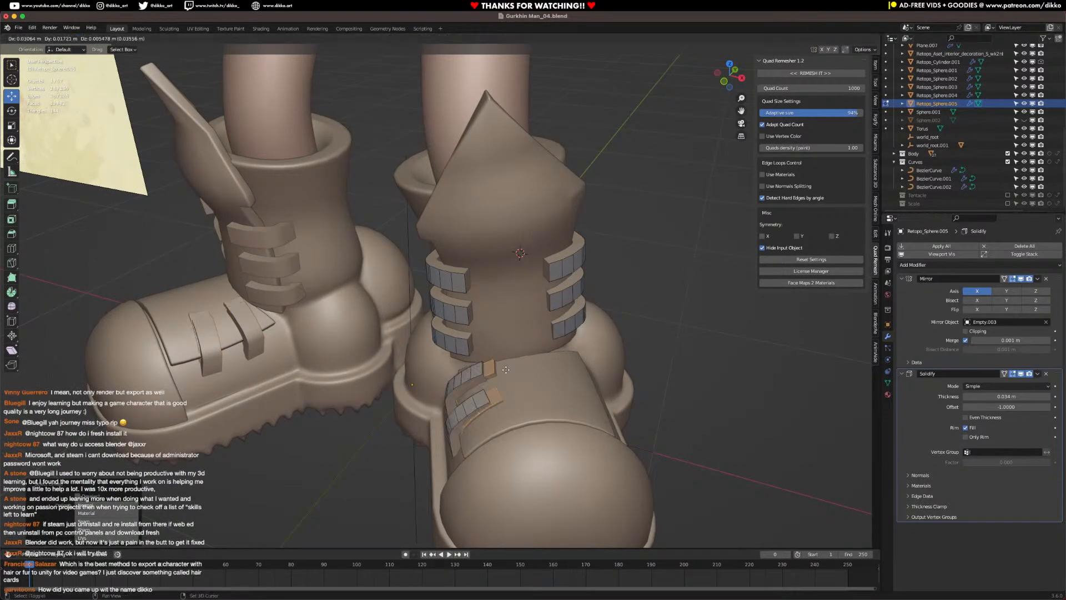
click(704, 360)
text(sx)
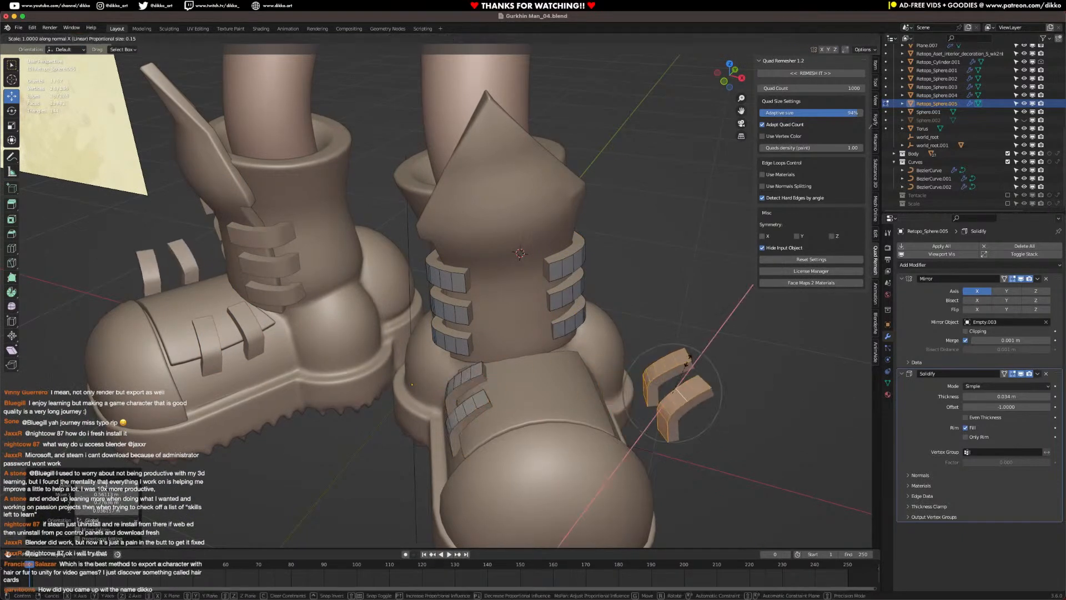
text(-1x)
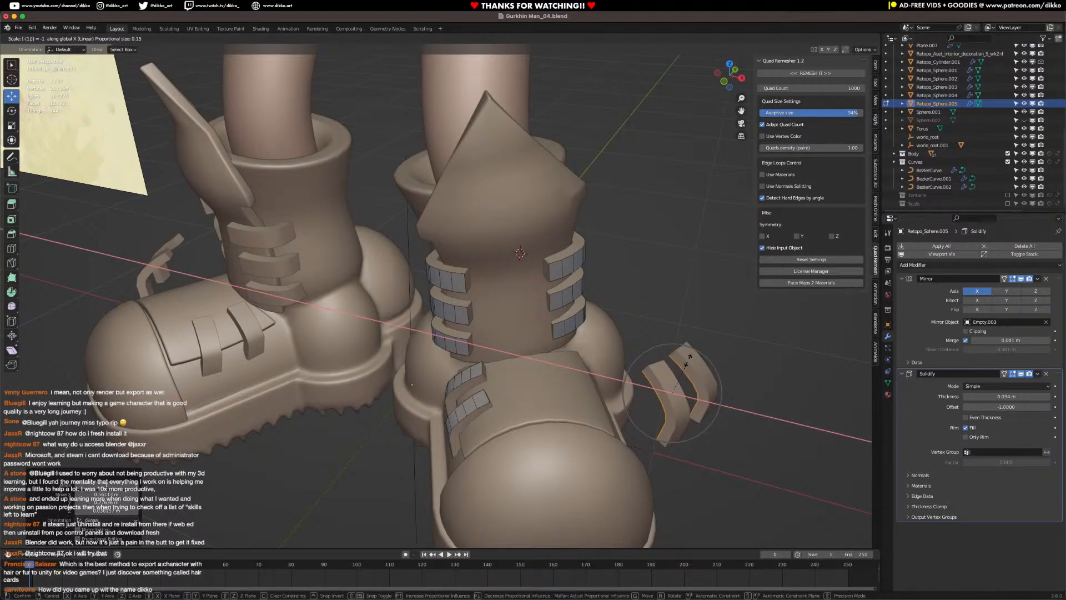
key(Return)
Step: Move and rotate the two flipped strap copies onto the instep plate's opposite side edge
key(g)
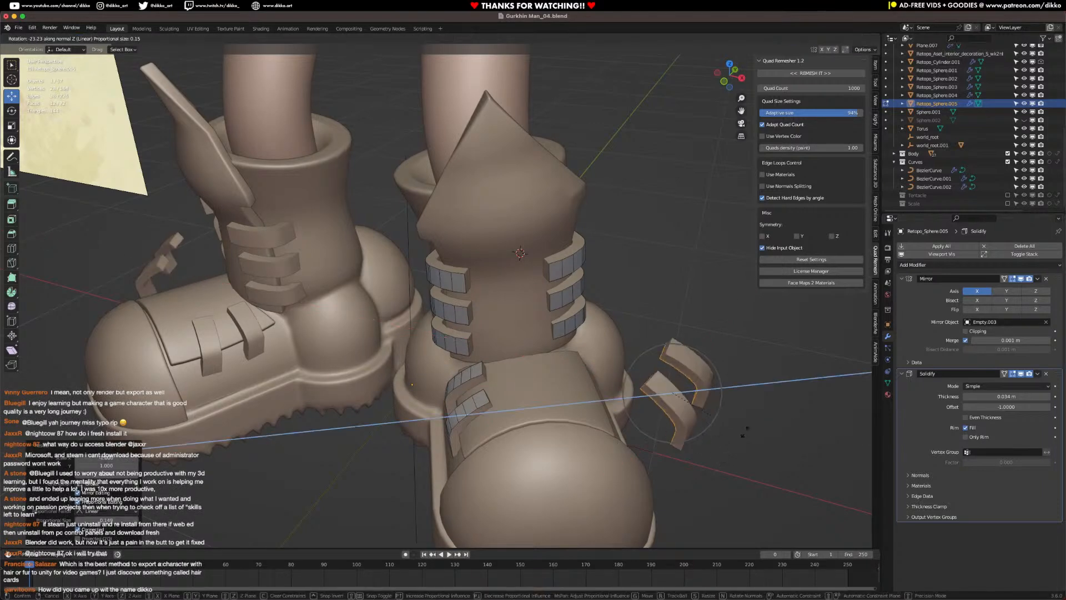
click(613, 395)
mouse_move(613, 395)
middle_down()
mouse_move(555, 358)
mouse_move(616, 356)
mouse_move(610, 381)
middle_up()
key(r)
key(r)
click(630, 355)
key(g)
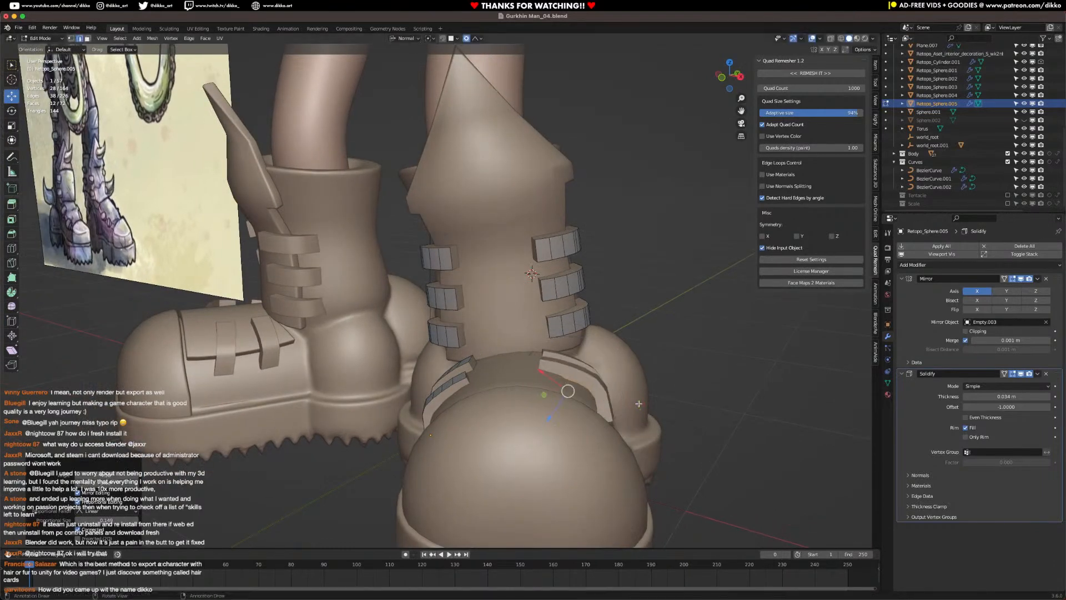
click(643, 403)
middle_drag(643, 403, 550, 369)
key(r)
click(446, 408)
Step: Leave mesh editing, deselect the straps and save the file
key(Tab)
scroll(445, 409, down, 4)
click(248, 381)
middle_drag(248, 381, 424, 386)
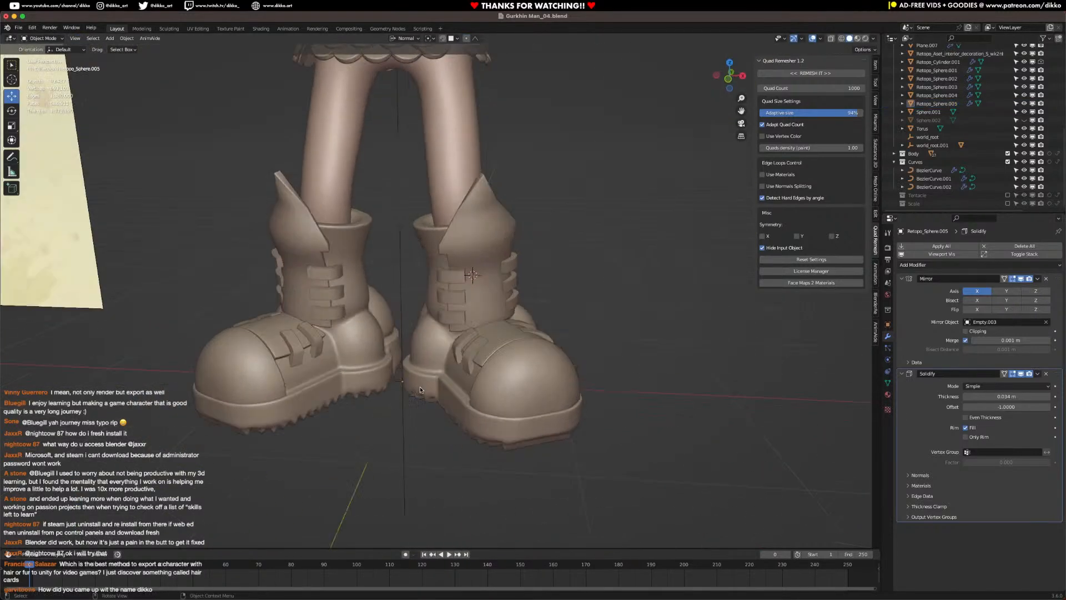
scroll(424, 385, down, 5)
key(ctrl+s)
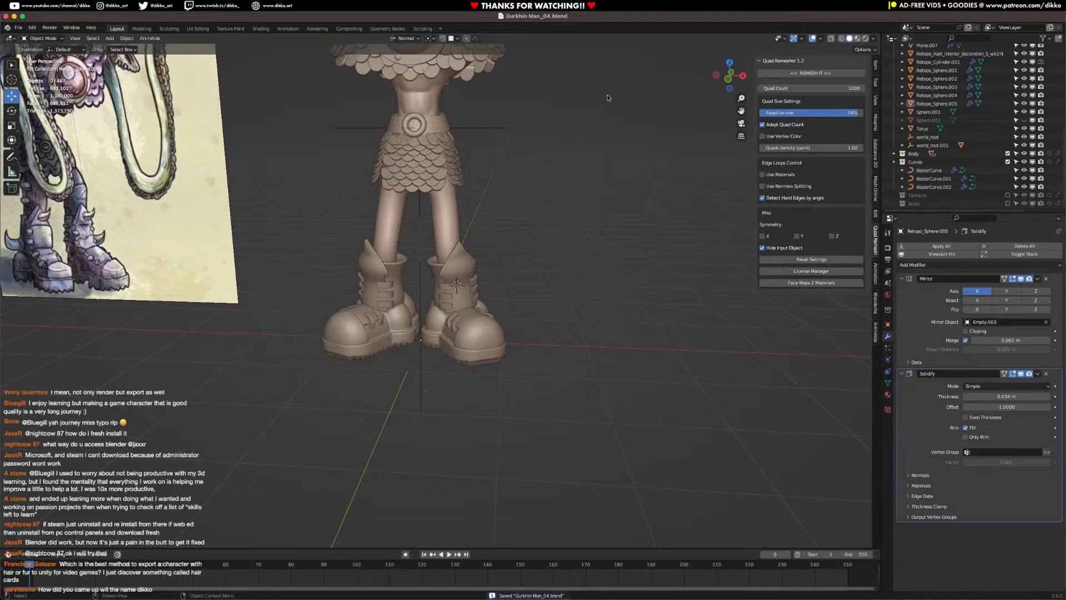
Step: Preview the boots in rendered shading next to the concept art and save the file again
click(867, 40)
click(476, 334)
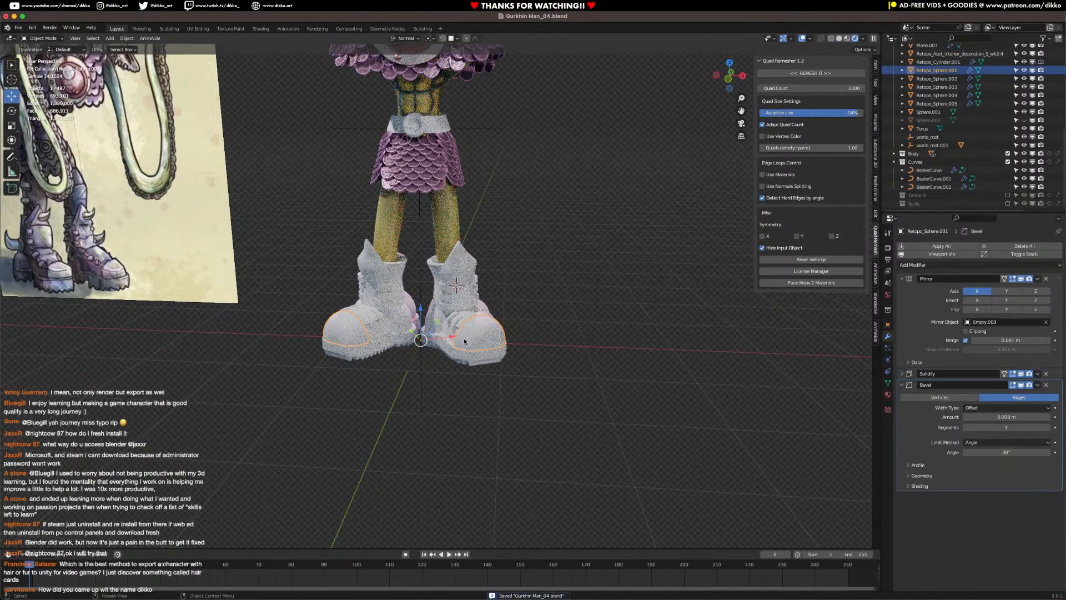
shift+middle_drag(204, 324, 269, 321)
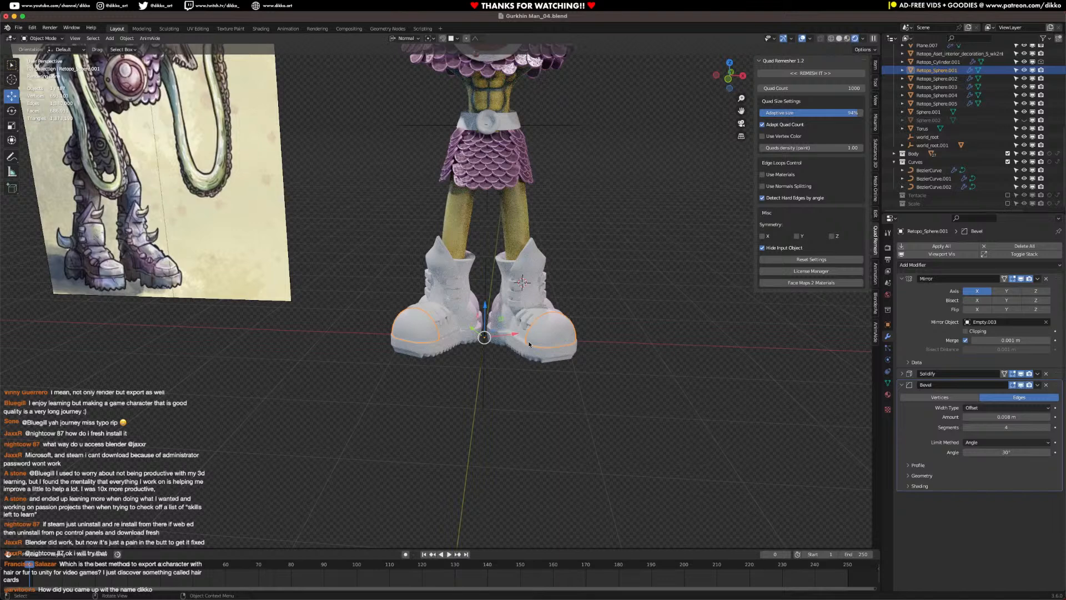
key(ctrl+s)
Step: Select the main boot body and return the viewport to solid shading
middle_drag(562, 235, 434, 293)
scroll(434, 292, up, 2)
click(434, 292)
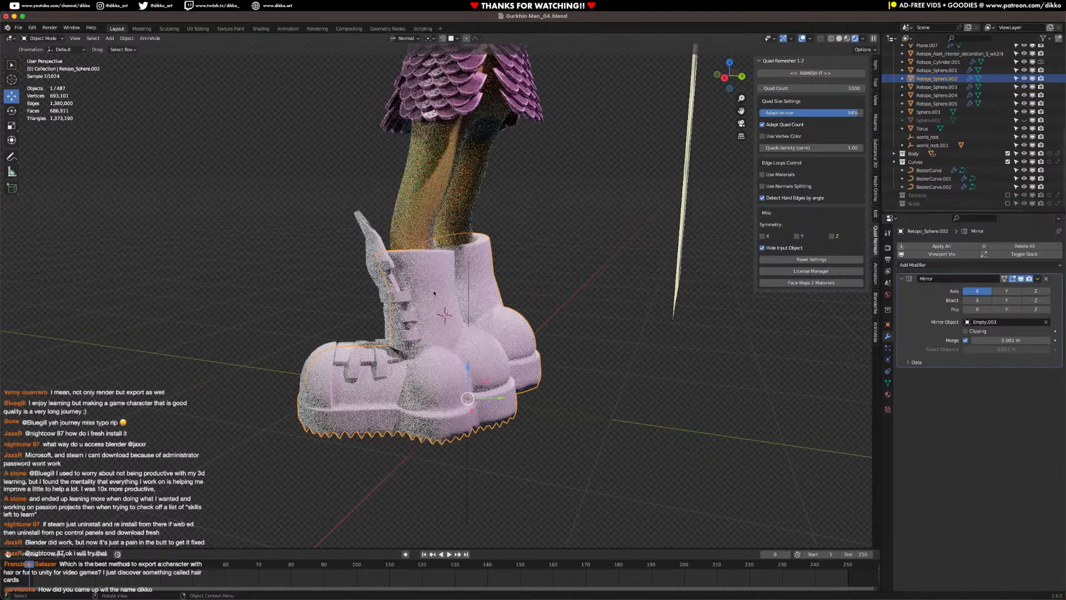
scroll(432, 271, up, 1)
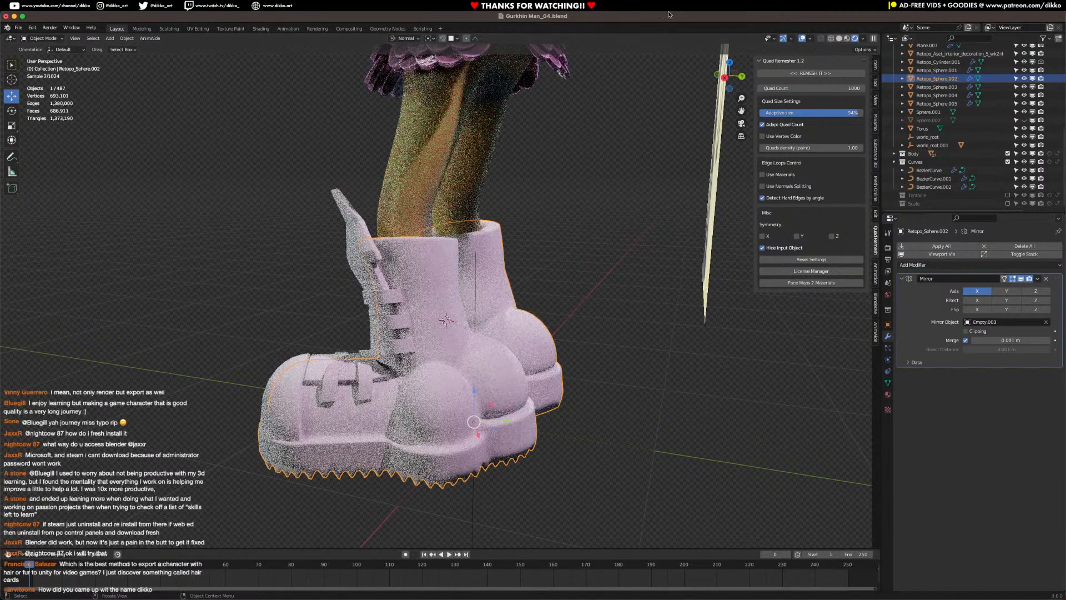
click(840, 38)
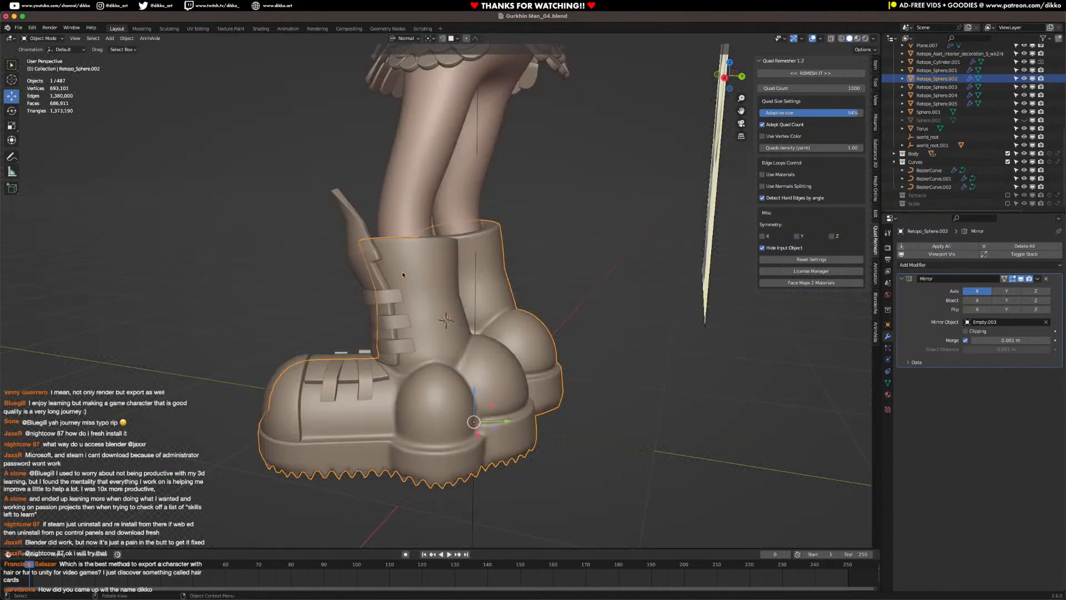
Step: Select the band of adjoining face loops around the upper boot shaft just below its rim
key(Tab)
scroll(286, 174, up, 2)
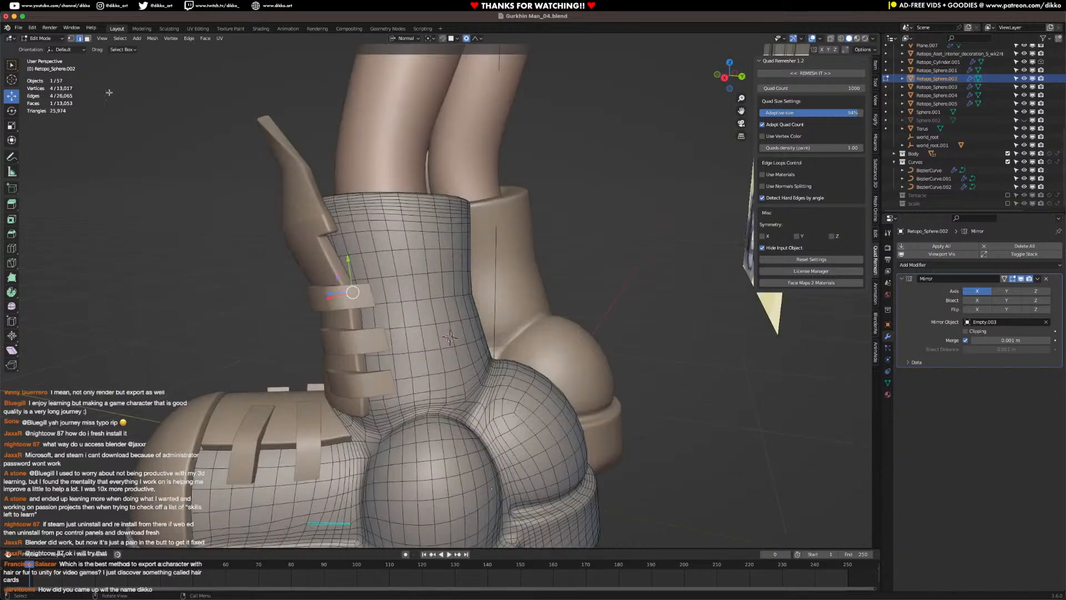
click(87, 38)
alt+click(372, 232)
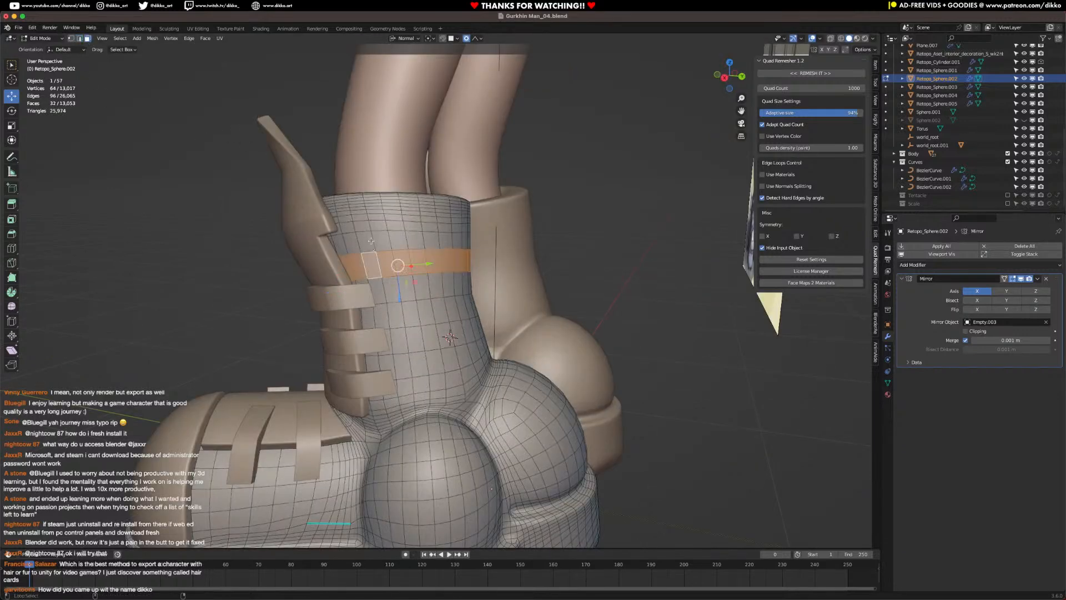
middle_drag(372, 231, 384, 307)
alt+shift+click(389, 308)
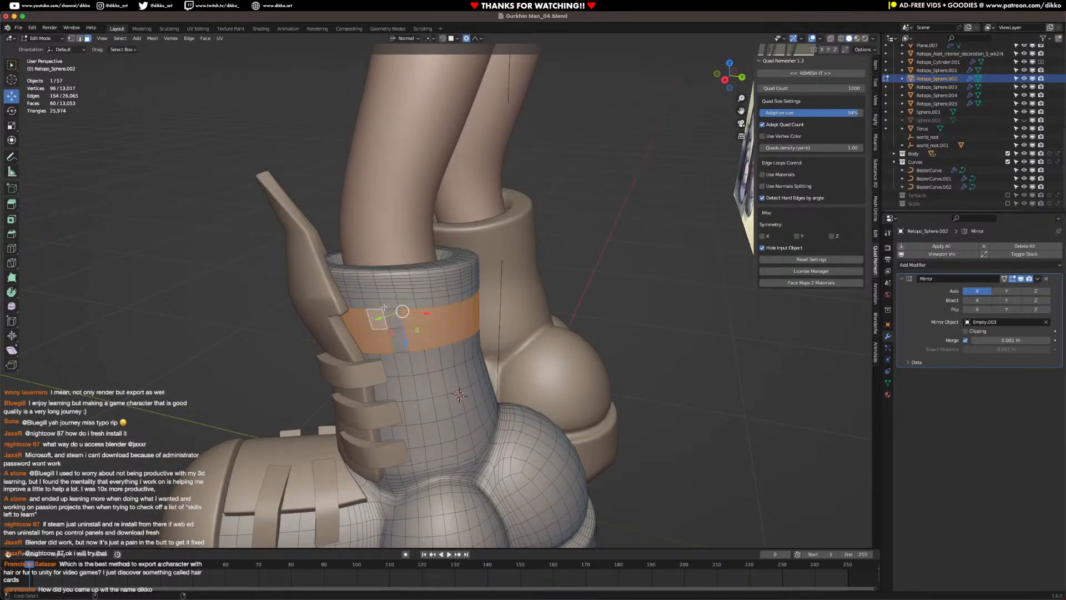
click(398, 337)
alt+click(396, 335)
alt+shift+click(382, 316)
alt+shift+click(381, 302)
scroll(377, 294, up, 2)
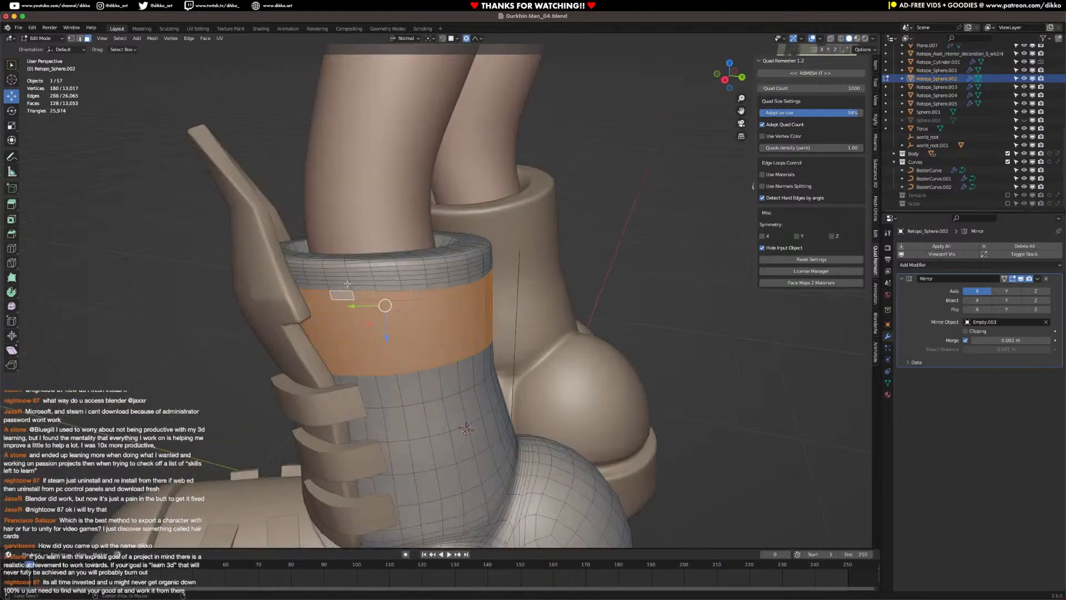
alt+shift+click(351, 286)
alt+shift+click(383, 385)
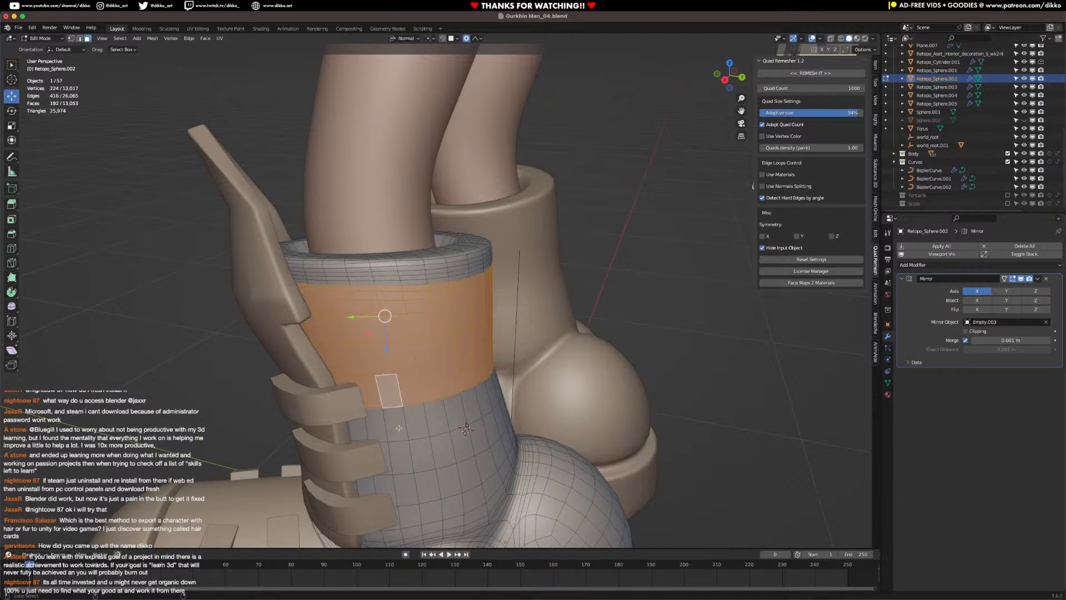
Step: Duplicate the selected shaft faces in place, fatten the copy outward and separate it into its own cuff object
key(shift+d)
right_click(424, 407)
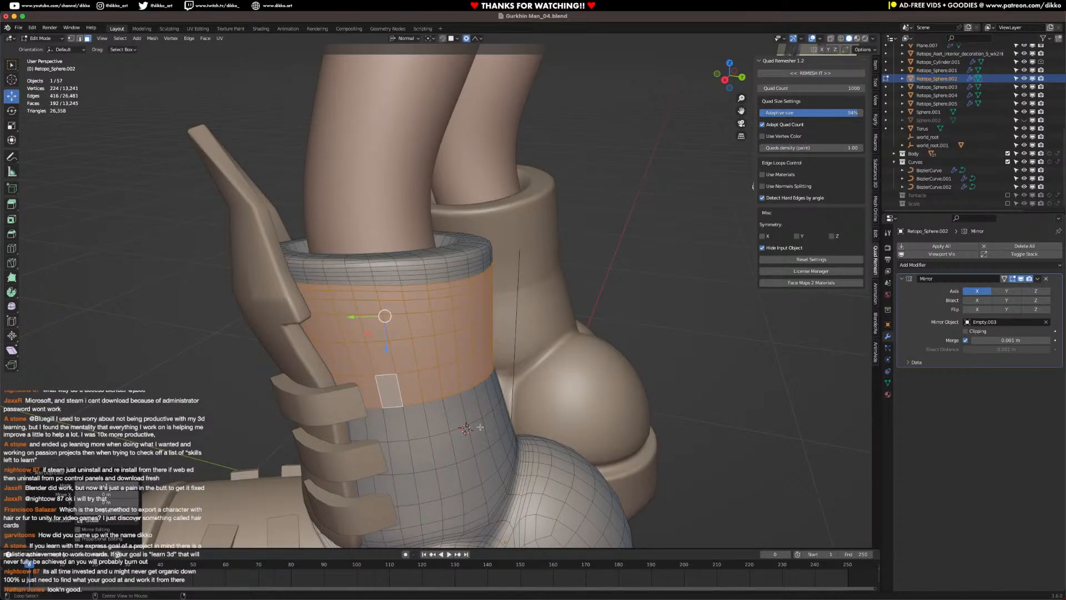
key(alt+s)
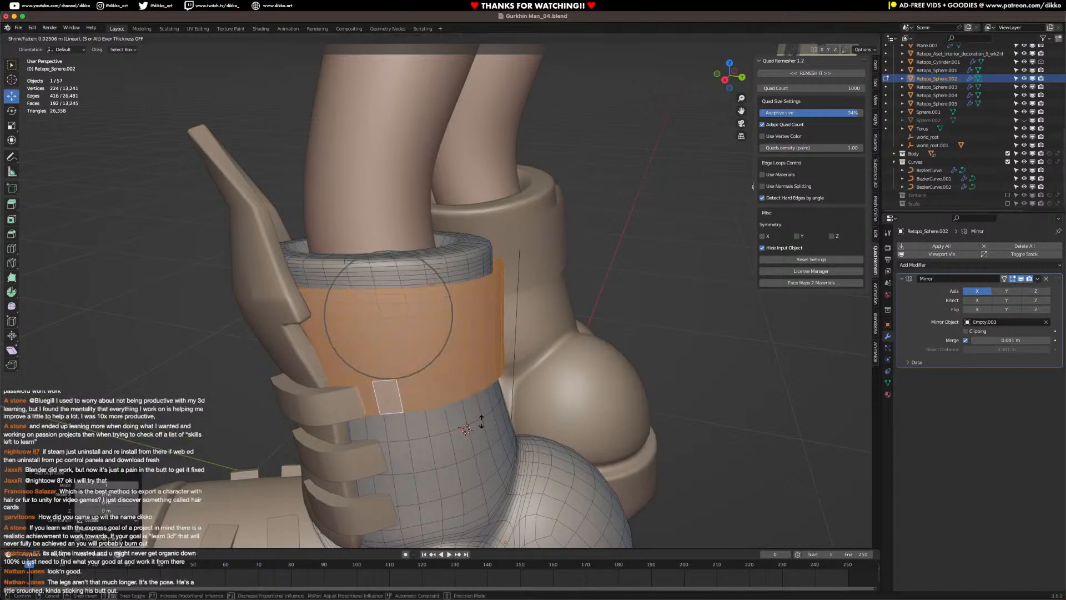
click(481, 425)
key(p)
click(483, 423)
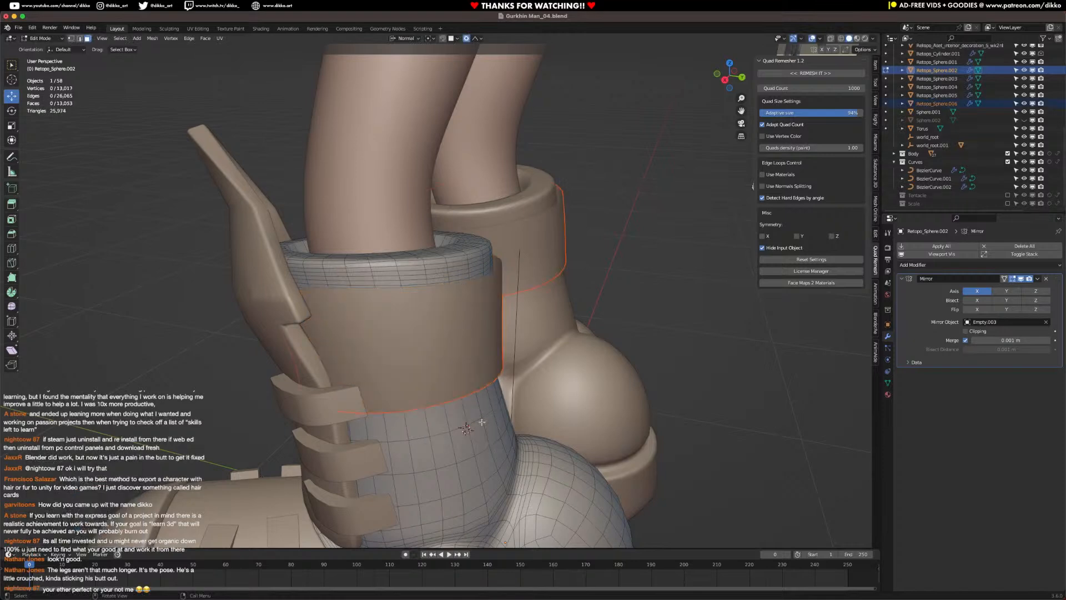
Step: Add a Solidify modifier with 0.09 m thickness to the separated cuff and shade it auto smooth
key(Tab)
click(444, 383)
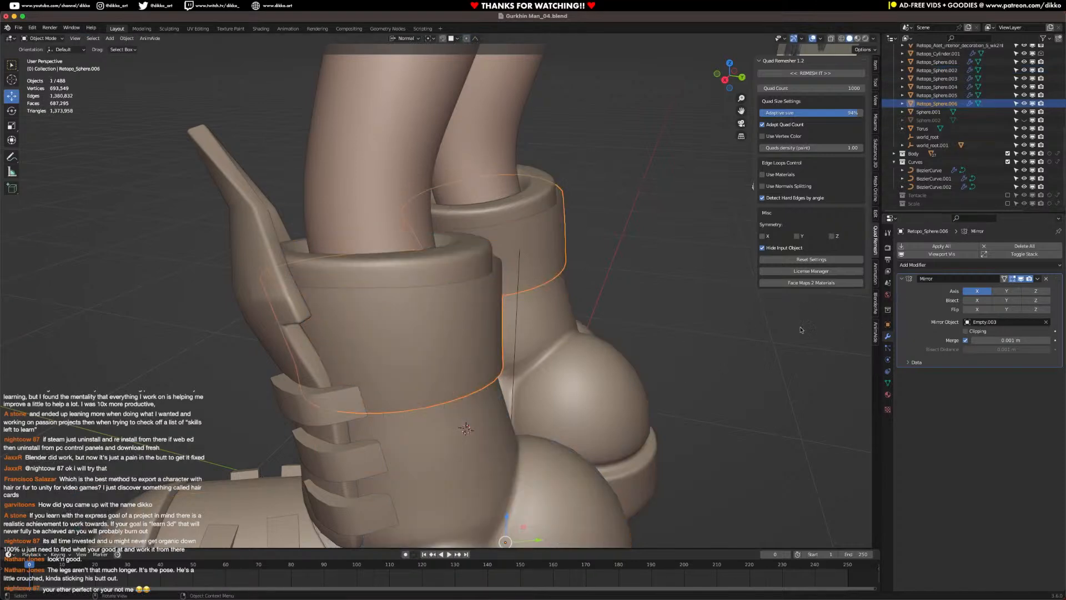
click(937, 267)
click(918, 414)
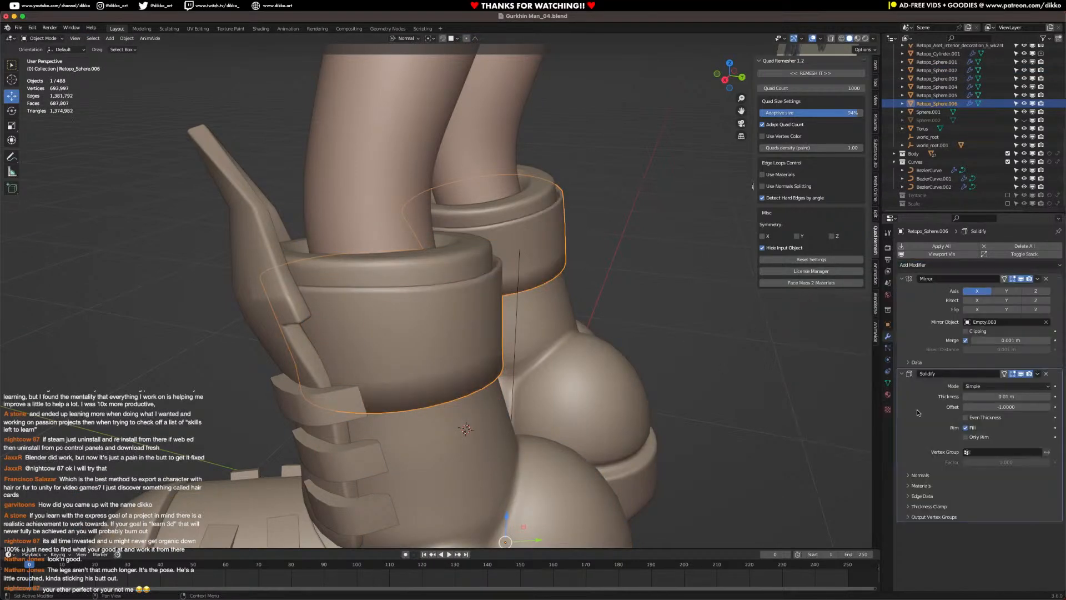
mouse_move(983, 395)
mouse_down()
mouse_move(1006, 394)
mouse_move(994, 395)
mouse_up()
right_click(421, 323)
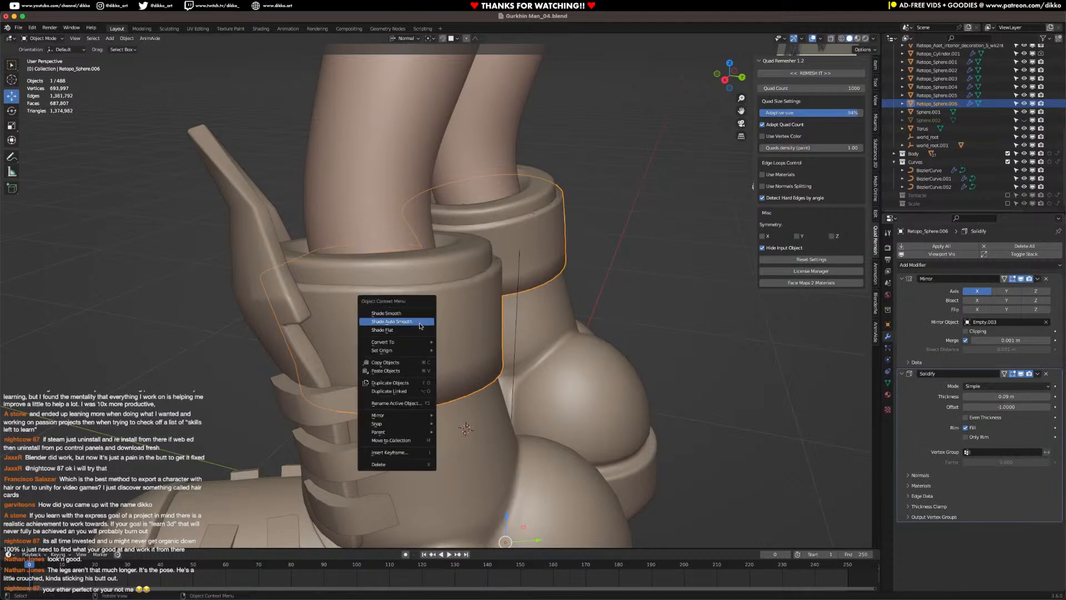
click(420, 324)
Step: Check the thickened cuff on the boot, deselect it and save the file
middle_drag(431, 361, 511, 444)
key(Tab)
key(Tab)
scroll(503, 418, down, 4)
click(542, 436)
scroll(553, 447, down, 1)
scroll(511, 444, down, 2)
key(ctrl+s)
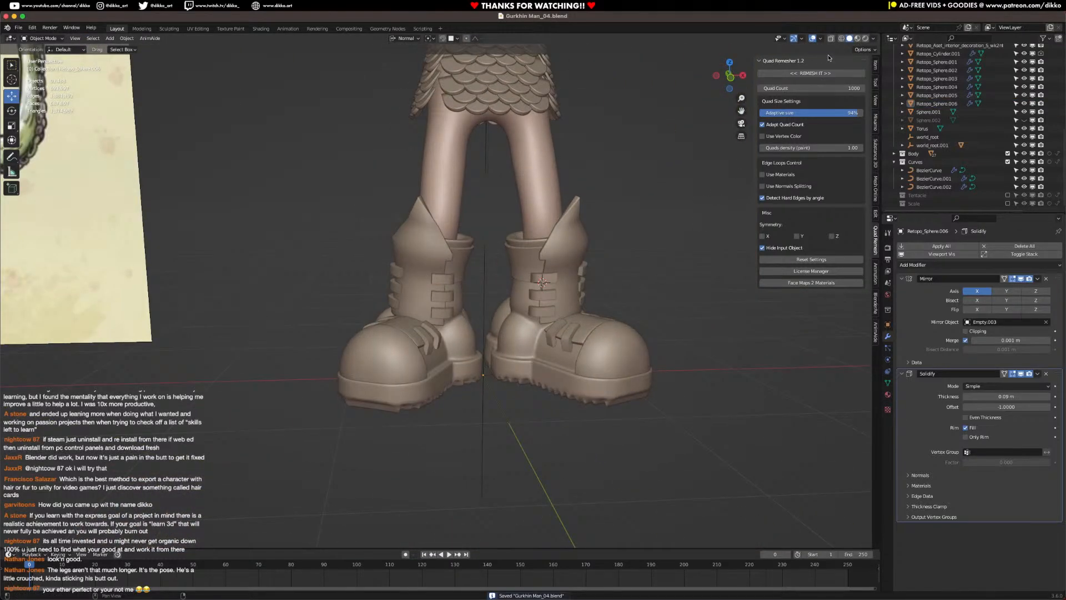
Step: Compare the whole character with the concept art in rendered shading and return the viewport to solid shading
click(867, 39)
scroll(387, 403, down, 5)
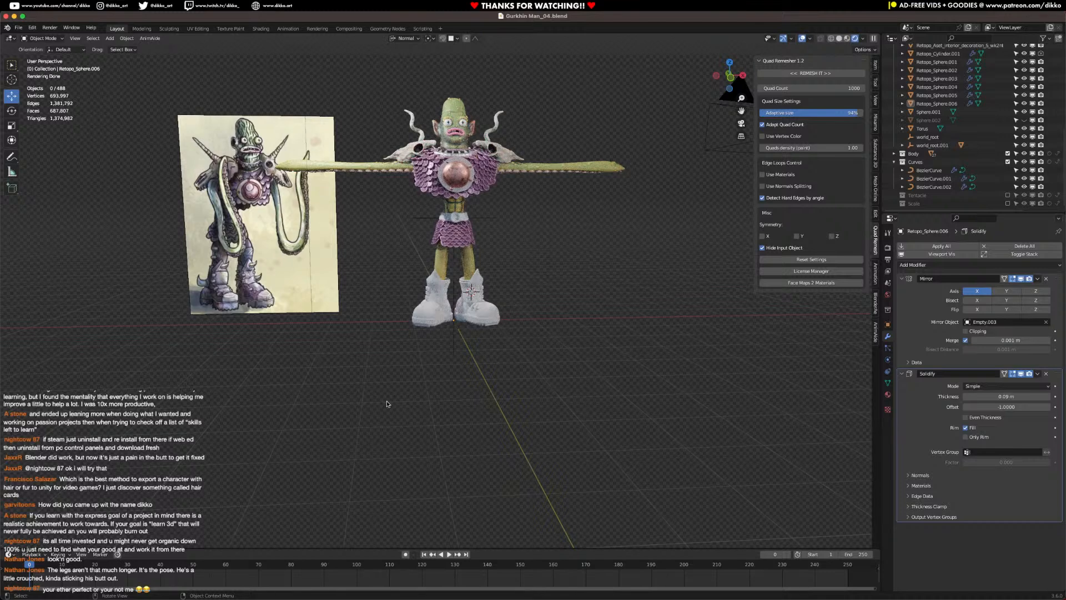
scroll(432, 328, up, 3)
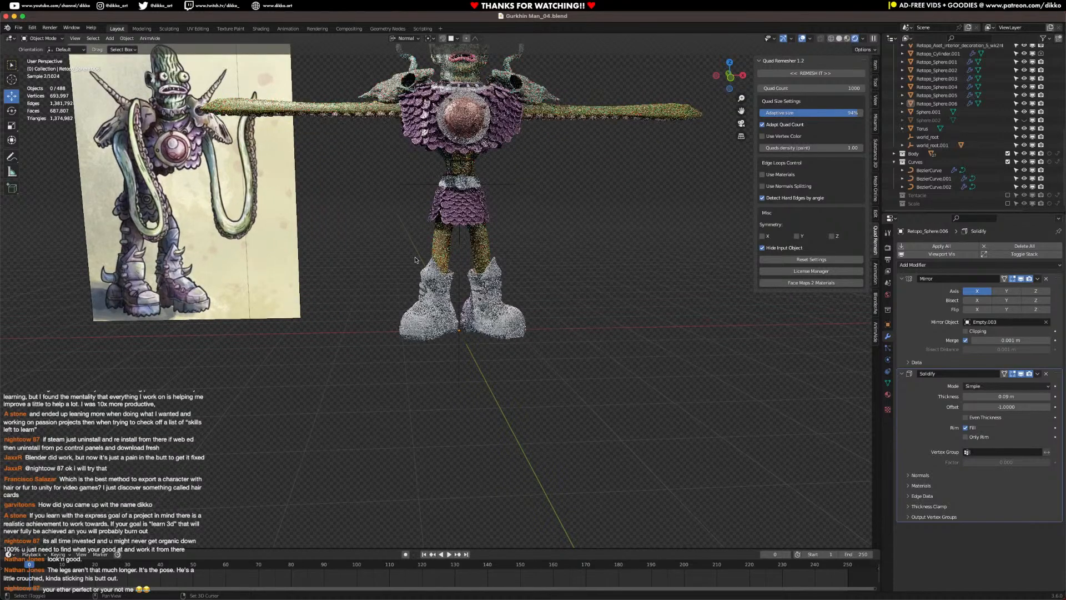
middle_drag(433, 327, 420, 272)
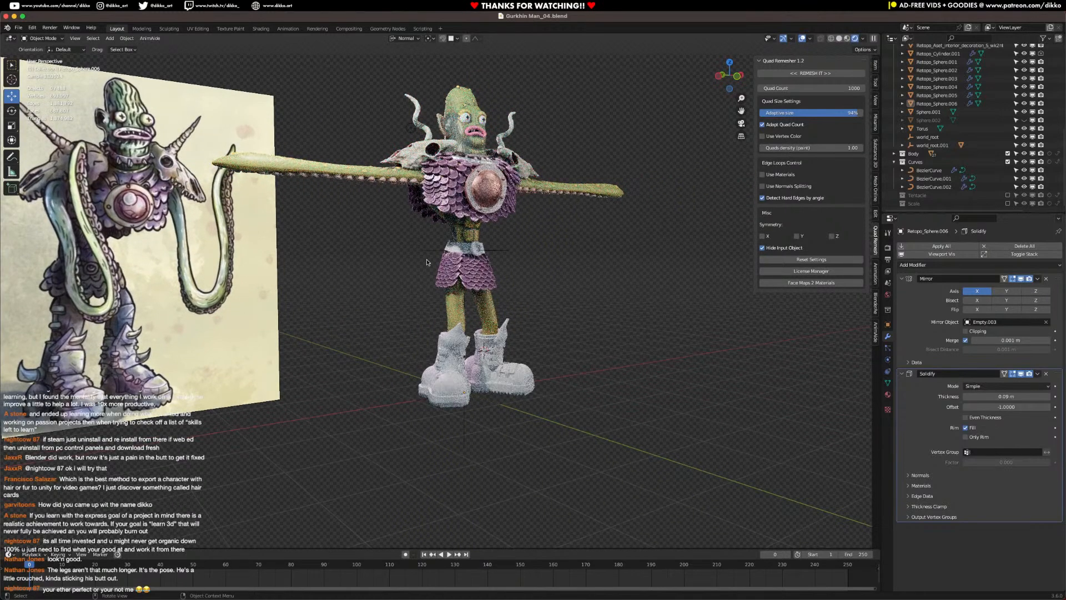
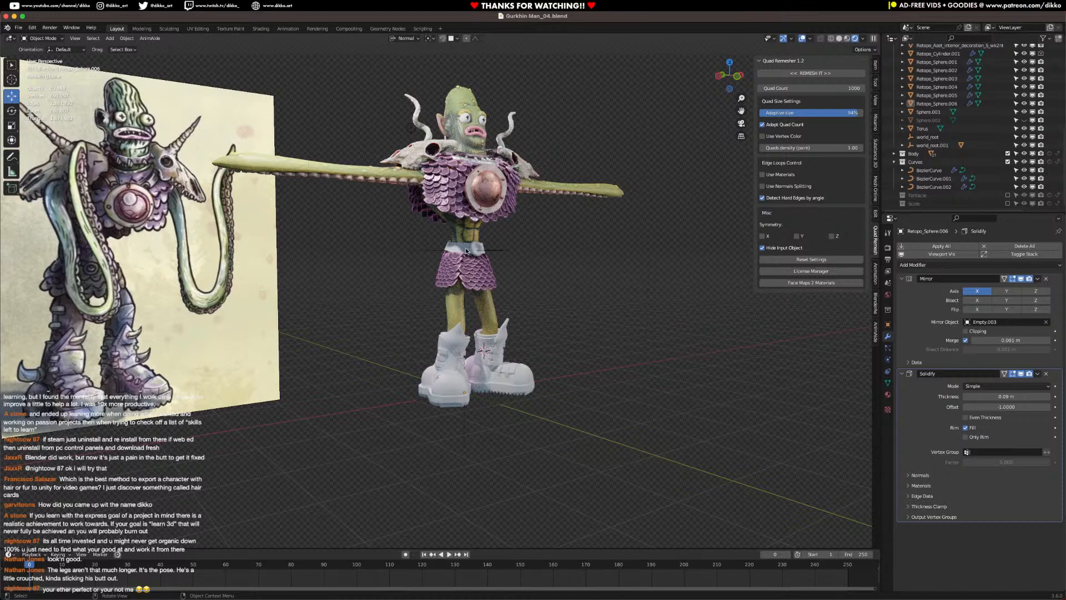
middle_drag(492, 304, 440, 302)
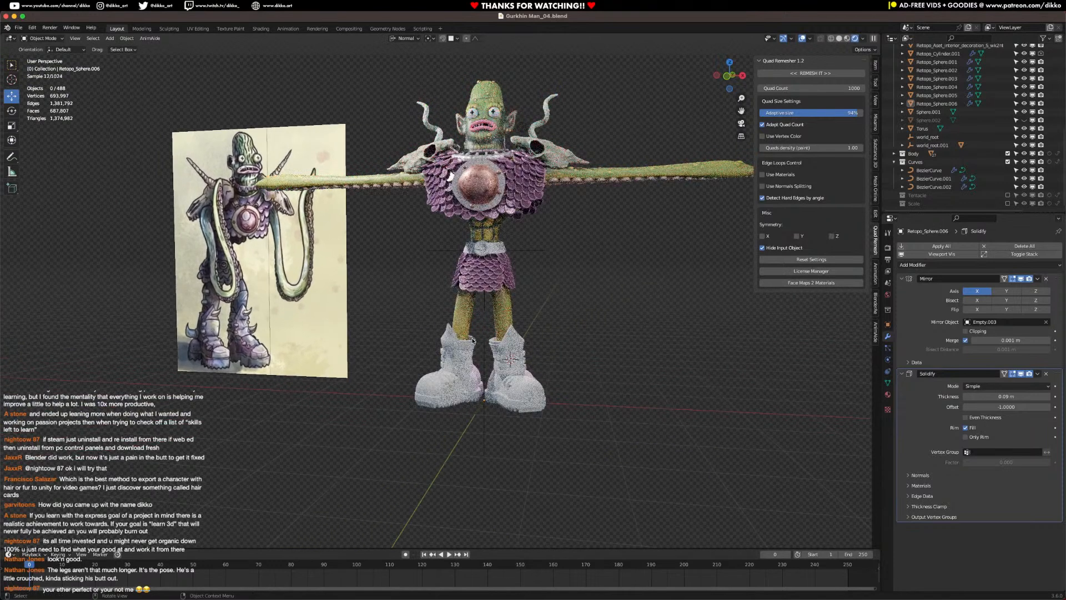
click(839, 39)
Step: Add a cylinder mesh near the boot's shin guard, tilted about its X axis and scaled down close to the guard's width
scroll(515, 423, up, 5)
mouse_move(516, 411)
middle_down()
mouse_move(464, 374)
mouse_move(483, 309)
middle_up()
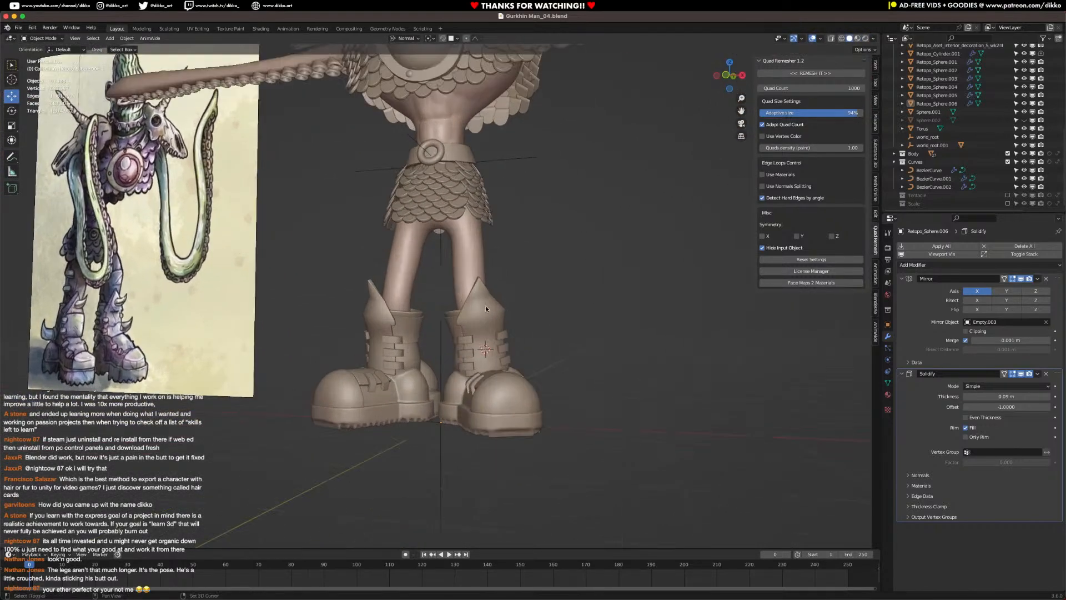
key(shift+a)
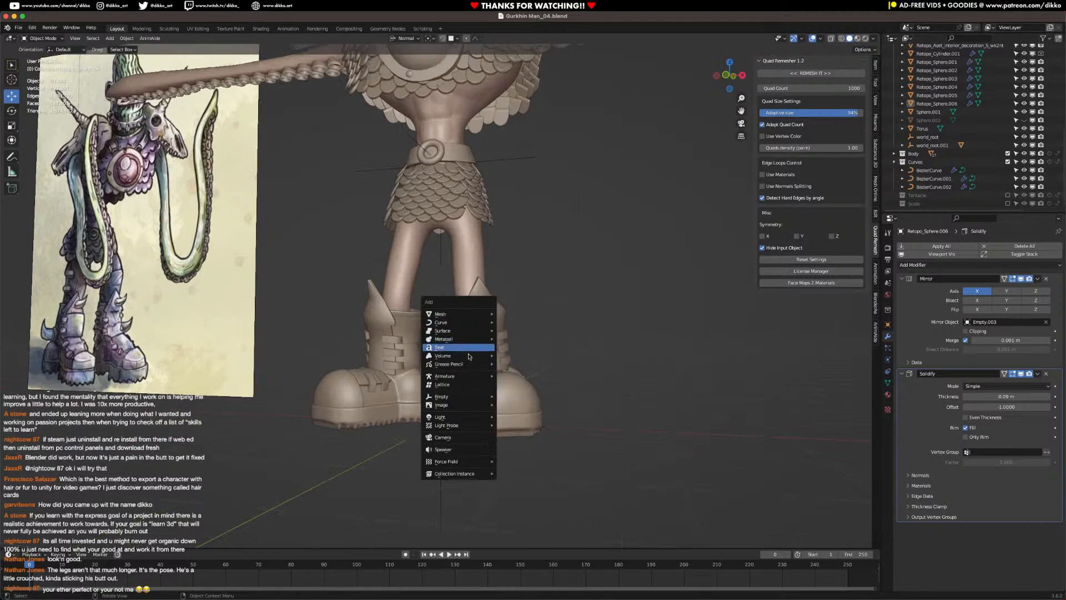
mouse_move(468, 314)
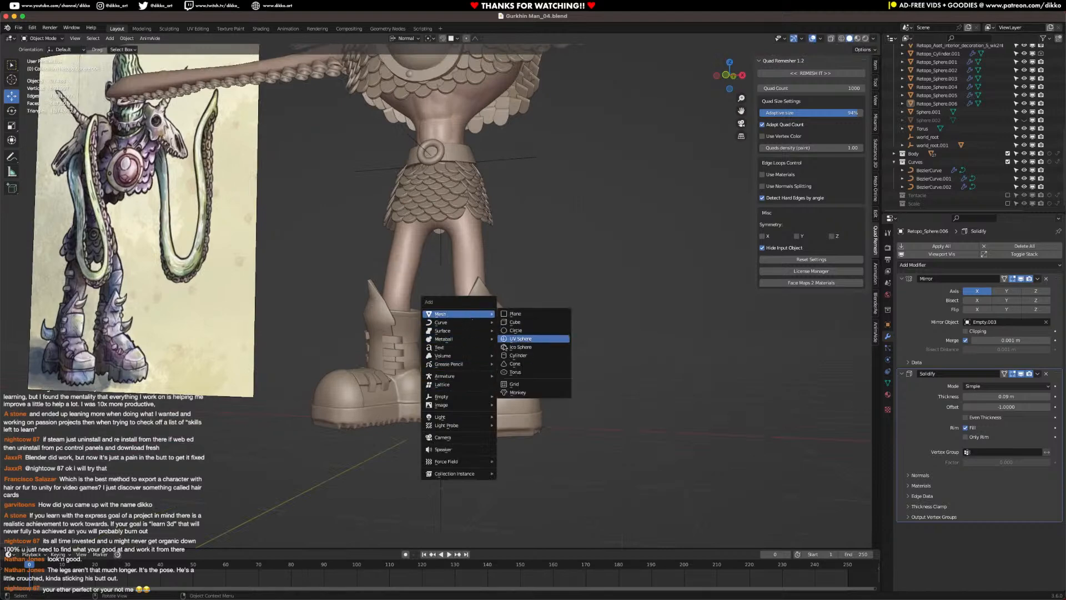
click(517, 356)
scroll(536, 360, up, 3)
key(r)
key(x)
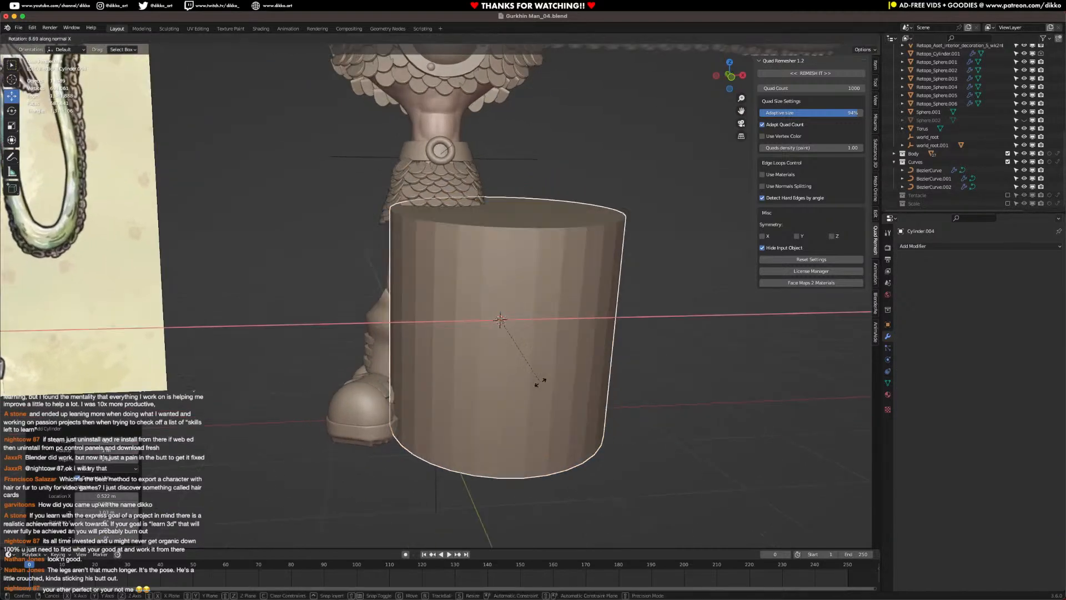
click(463, 422)
key(s)
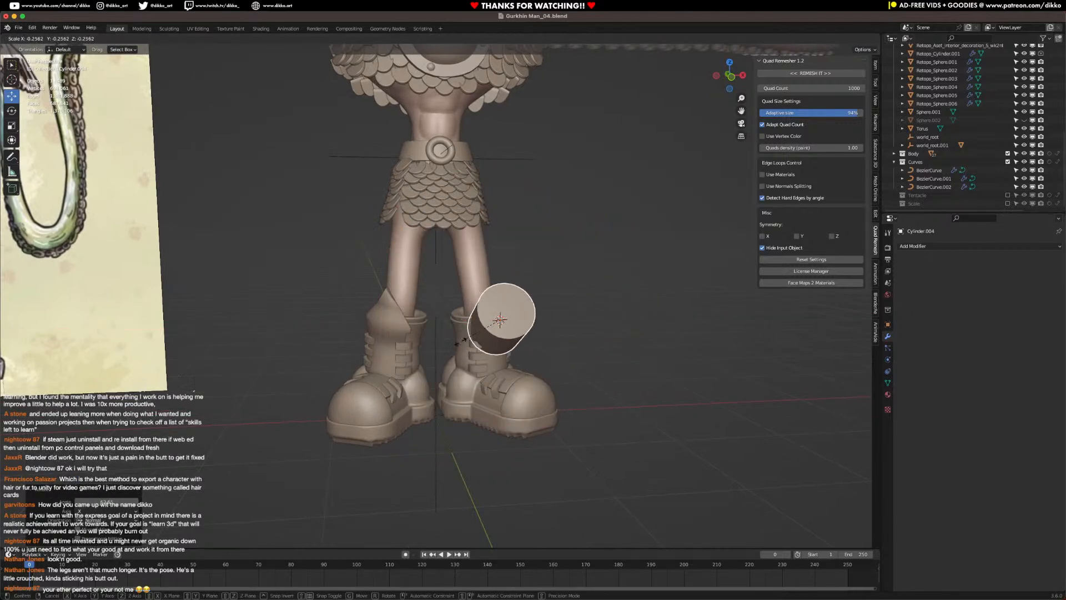
click(563, 364)
Step: Rotate and move the cylinder so that it projects forward from the lower part of the shin guard
scroll(563, 360, up, 5)
scroll(563, 361, up, 6)
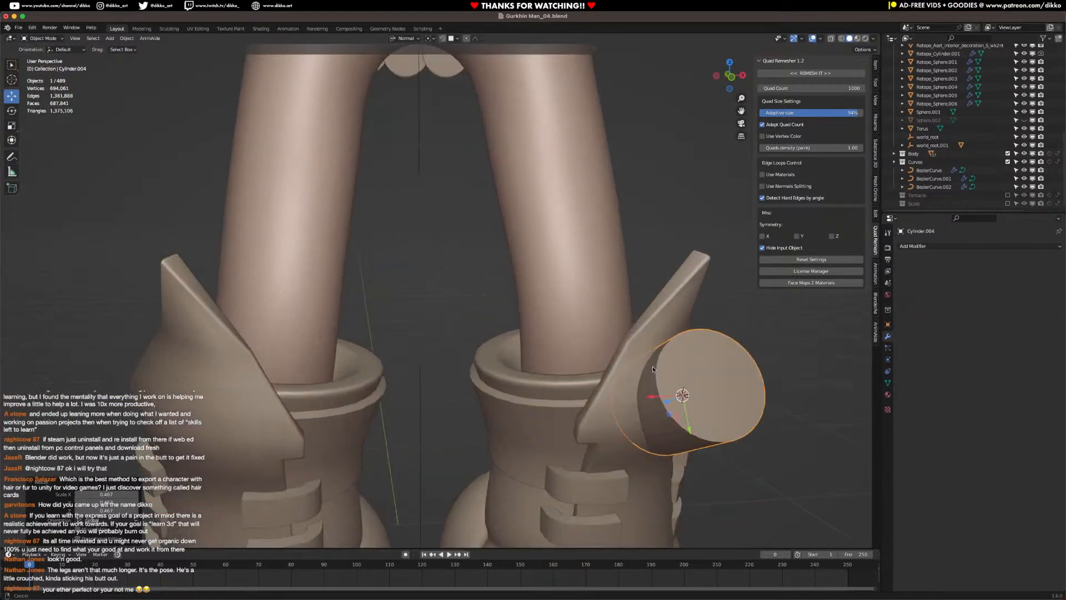
key(r)
key(r)
click(550, 311)
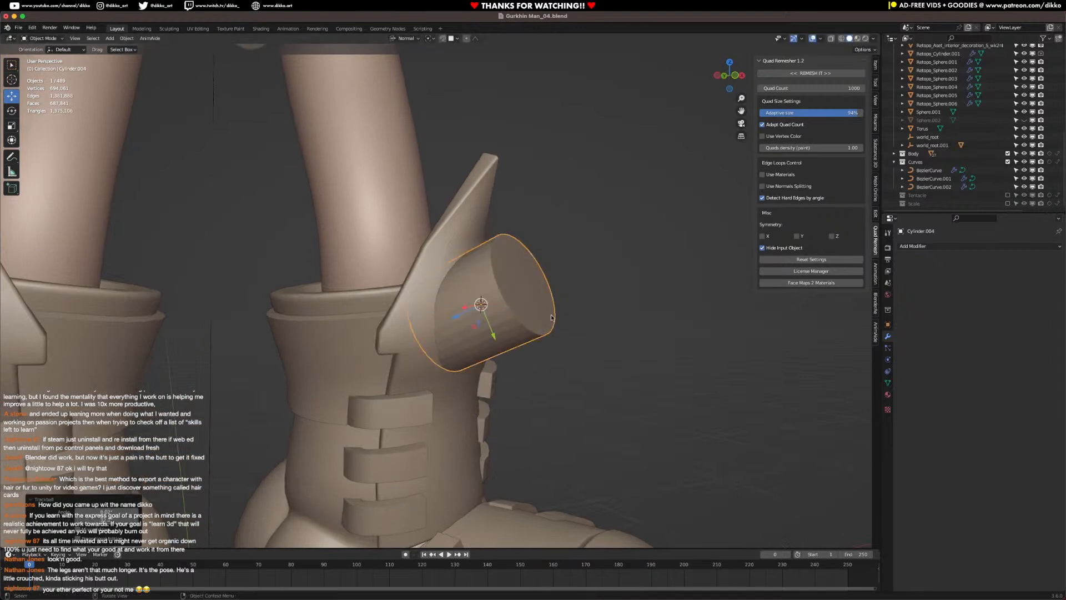
key(g)
click(606, 331)
key(r)
click(606, 370)
Step: Scale the cylinder down further and reposition it so its inner end is embedded in the shin guard
key(s)
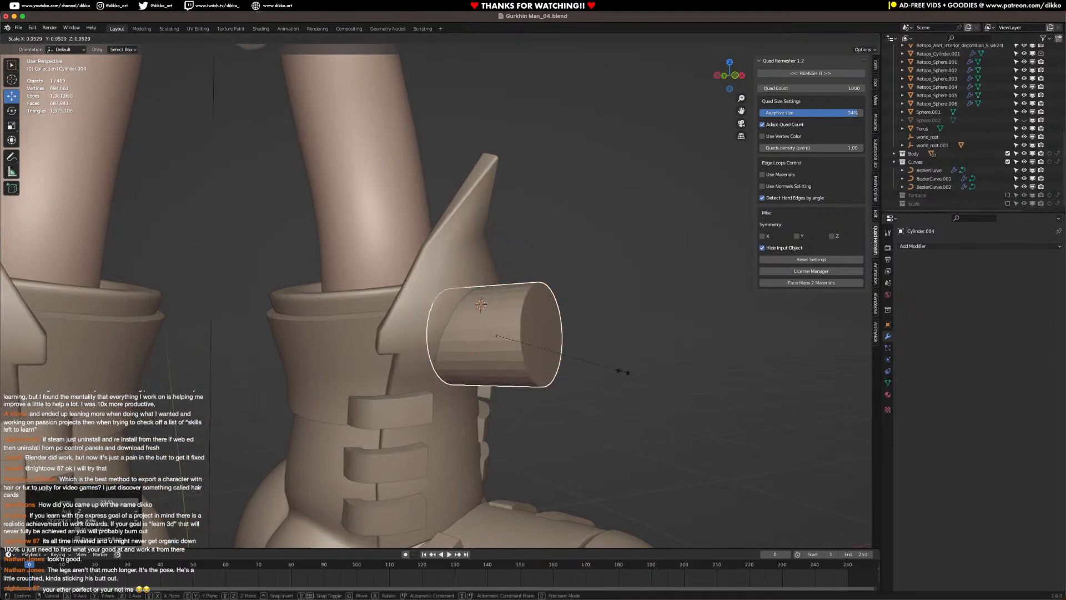
click(599, 370)
key(g)
click(594, 368)
key(s)
click(567, 357)
key(g)
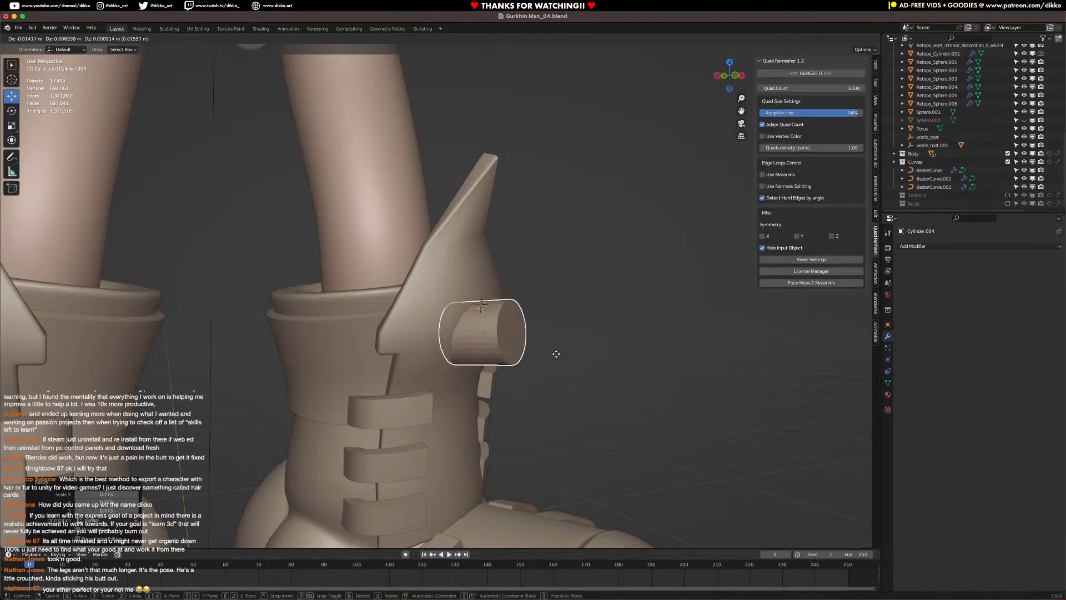
click(552, 352)
middle_drag(551, 352, 524, 355)
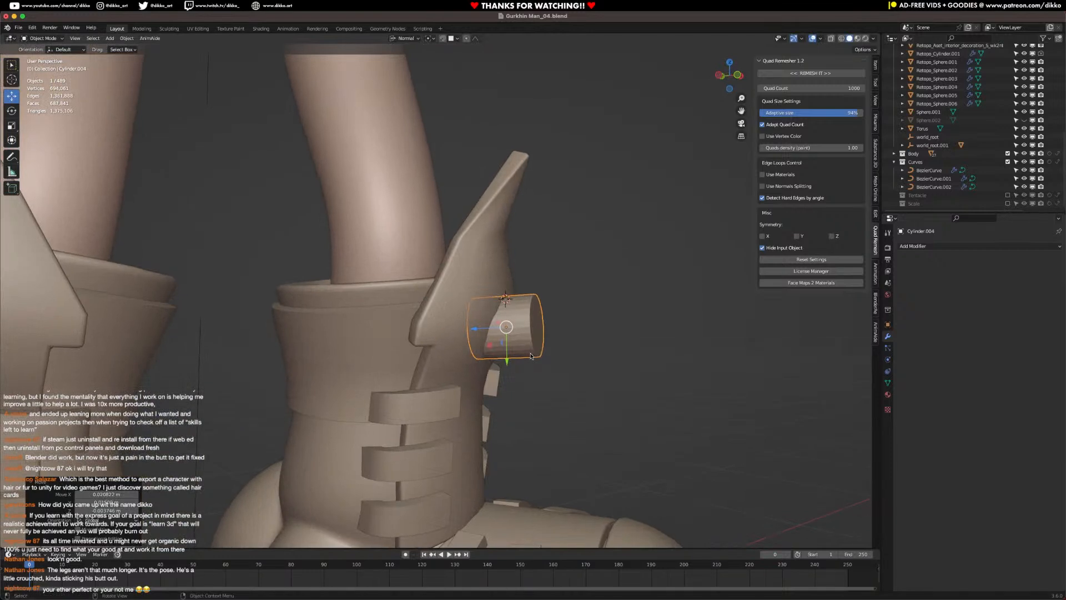
Step: Apply the cylinder's object transforms
key(ctrl+a)
click(519, 363)
key(ctrl+a)
click(548, 388)
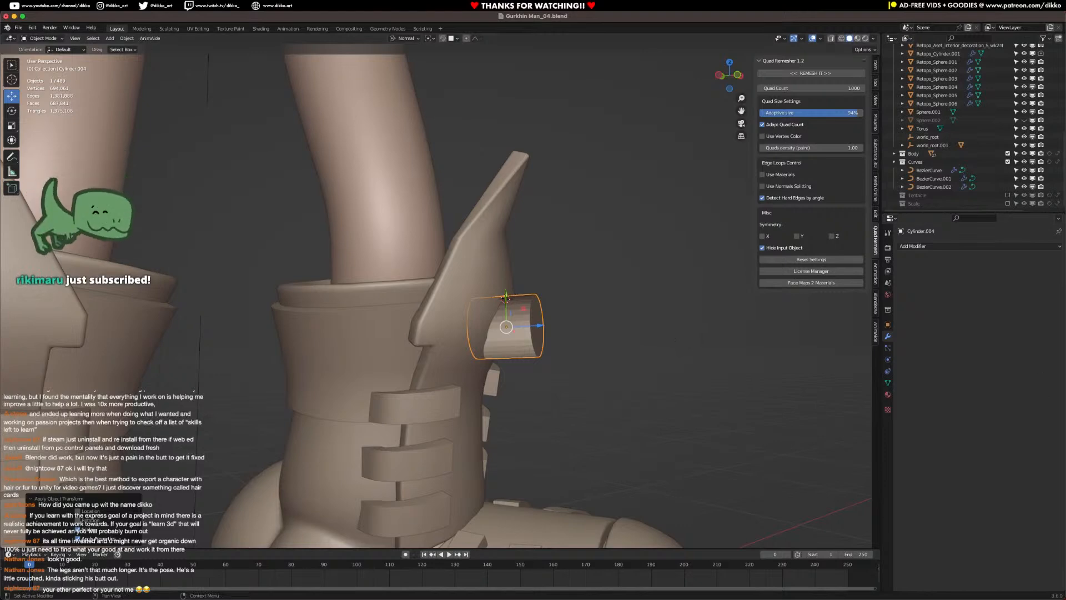
Step: Recalculate the normals of the whole cylinder mesh and return to object mode
middle_drag(577, 369, 560, 378)
key(Tab)
key(Tab)
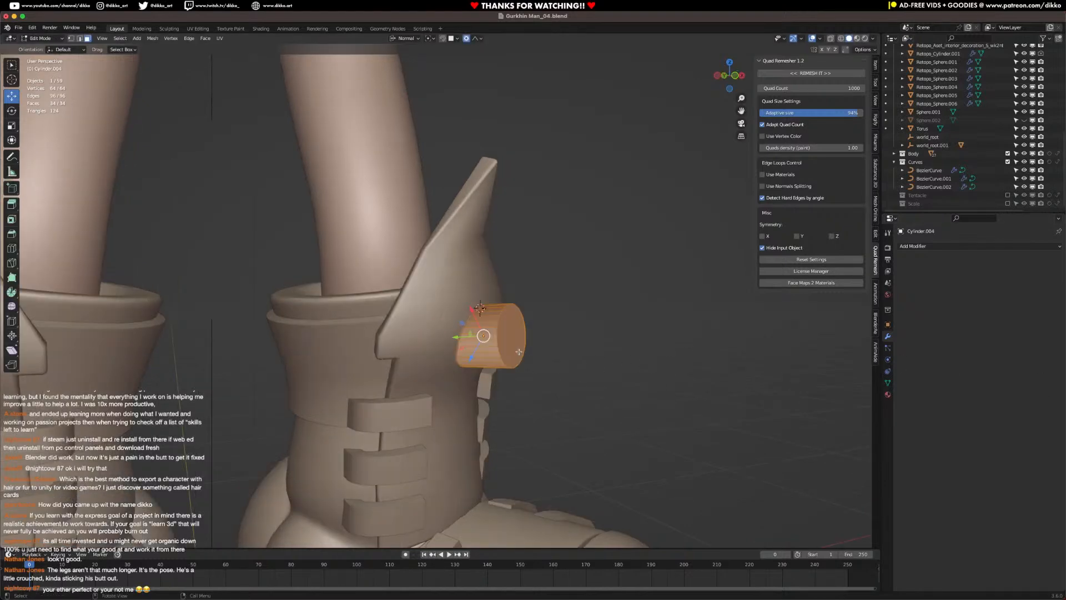
mouse_move(514, 339)
middle_down()
mouse_move(513, 369)
mouse_move(513, 342)
middle_up()
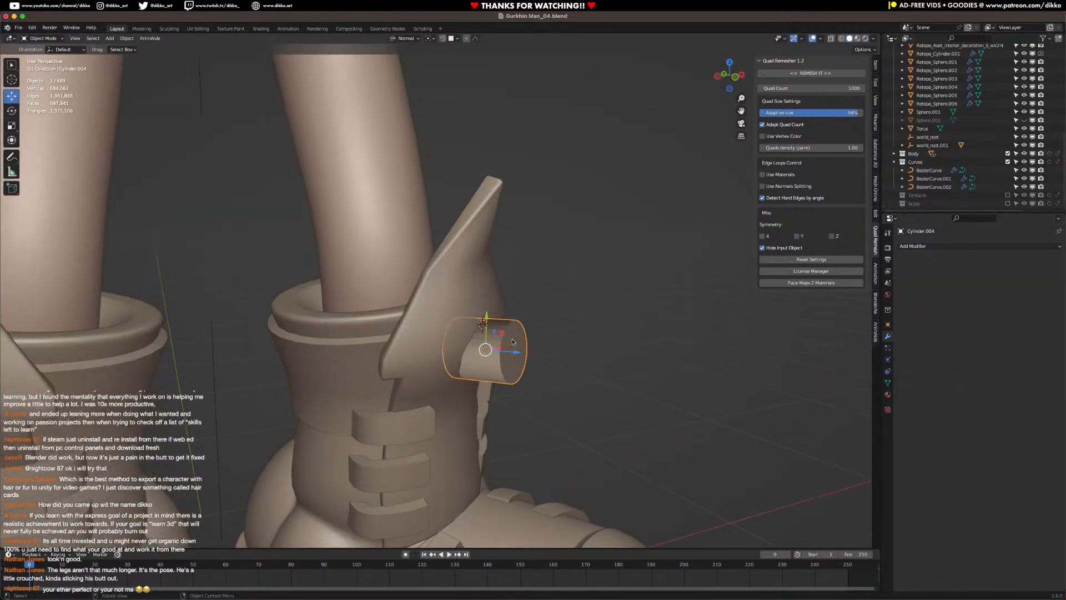
key(Tab)
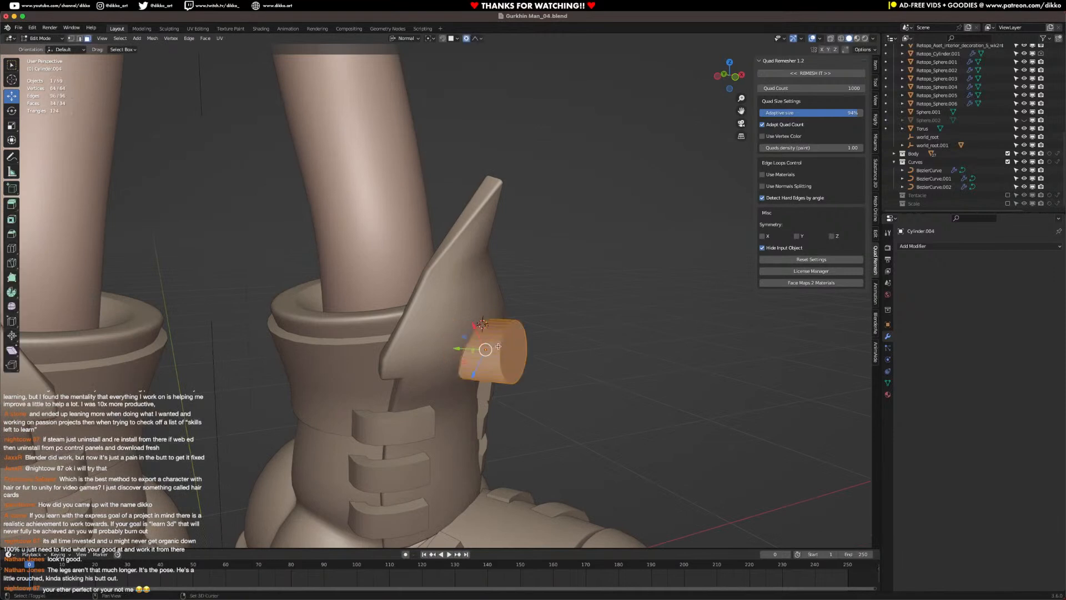
key(shift+n)
key(Tab)
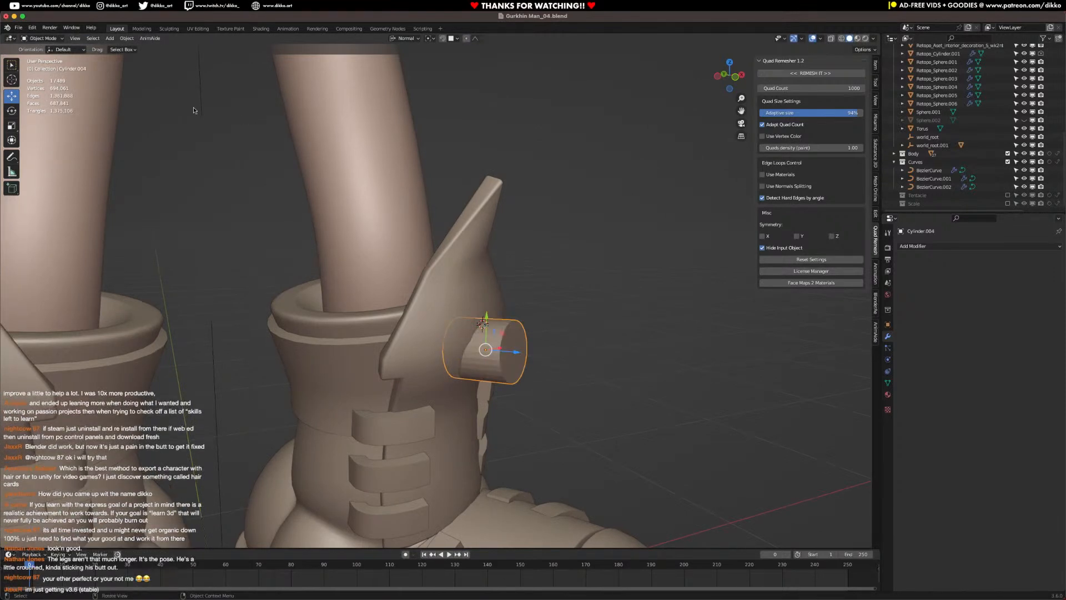
Step: Extrude the outer end face of the cylinder on the shin guard and move it further forward
key(Tab)
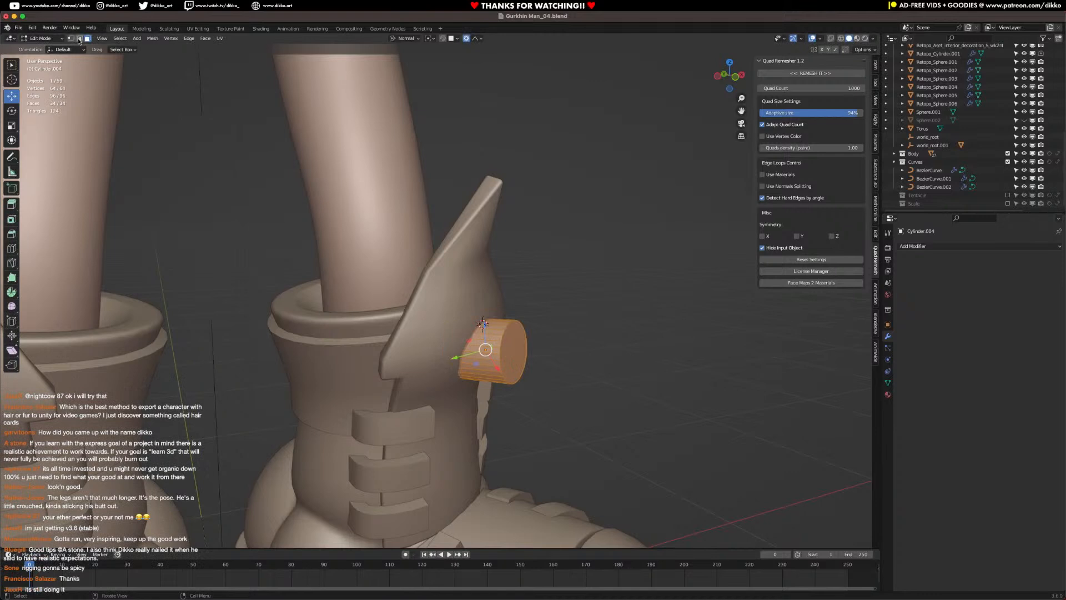
click(511, 360)
middle_drag(512, 360, 528, 351)
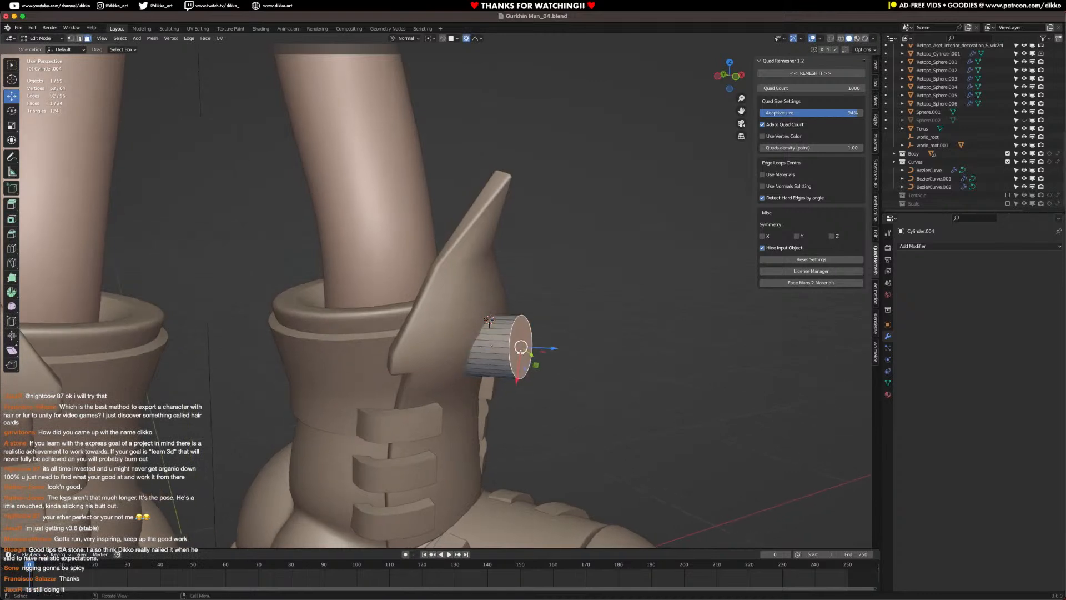
key(e)
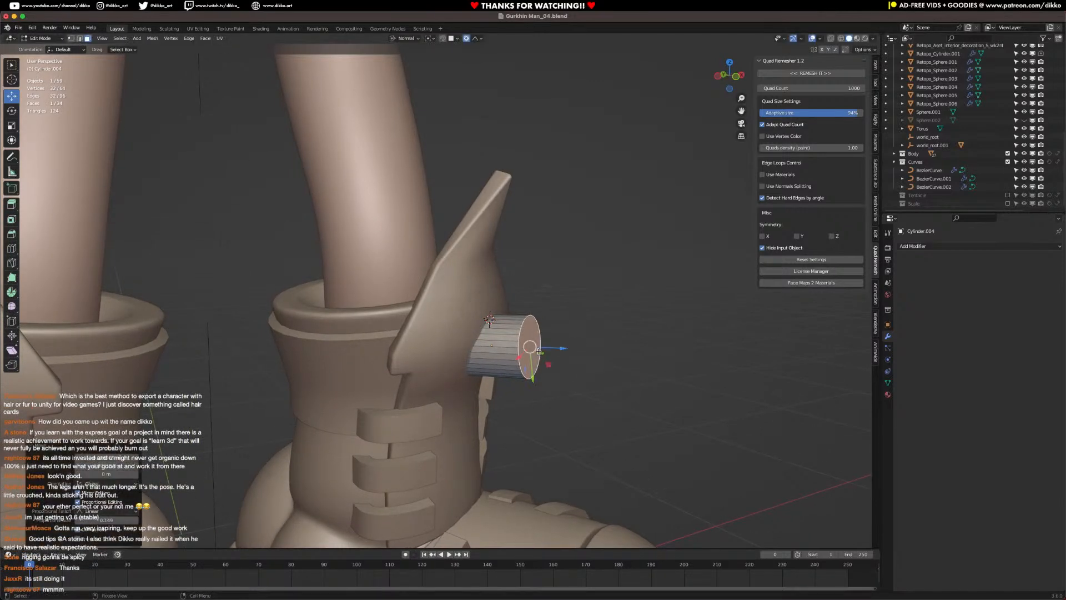
click(581, 351)
key(g)
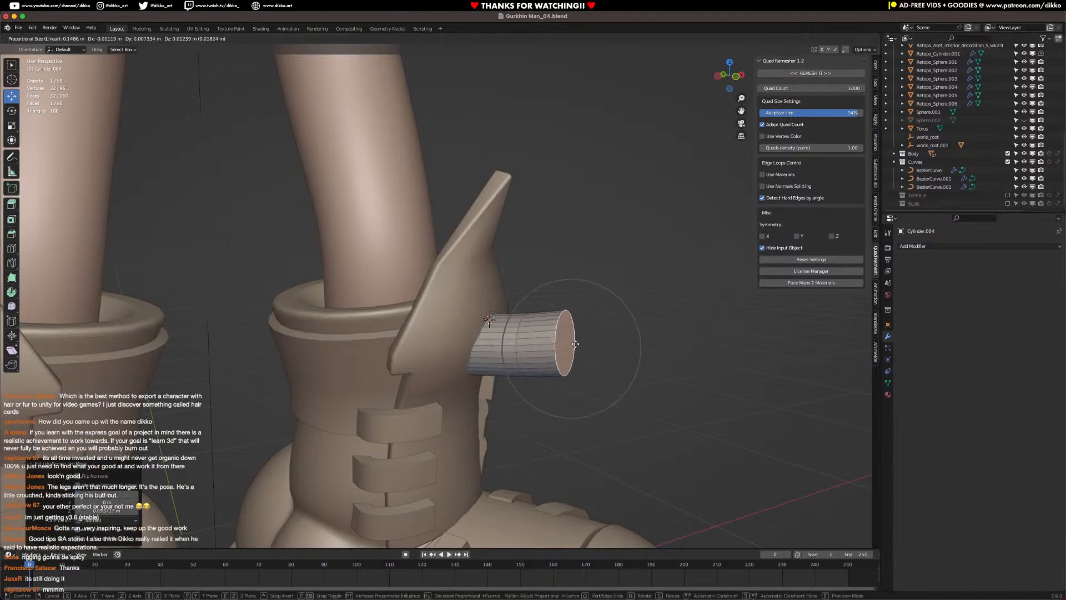
click(578, 342)
Step: Tilt the extruded end face upward and scale it down to start a curved, tapering horn
middle_drag(598, 337, 623, 334)
key(r)
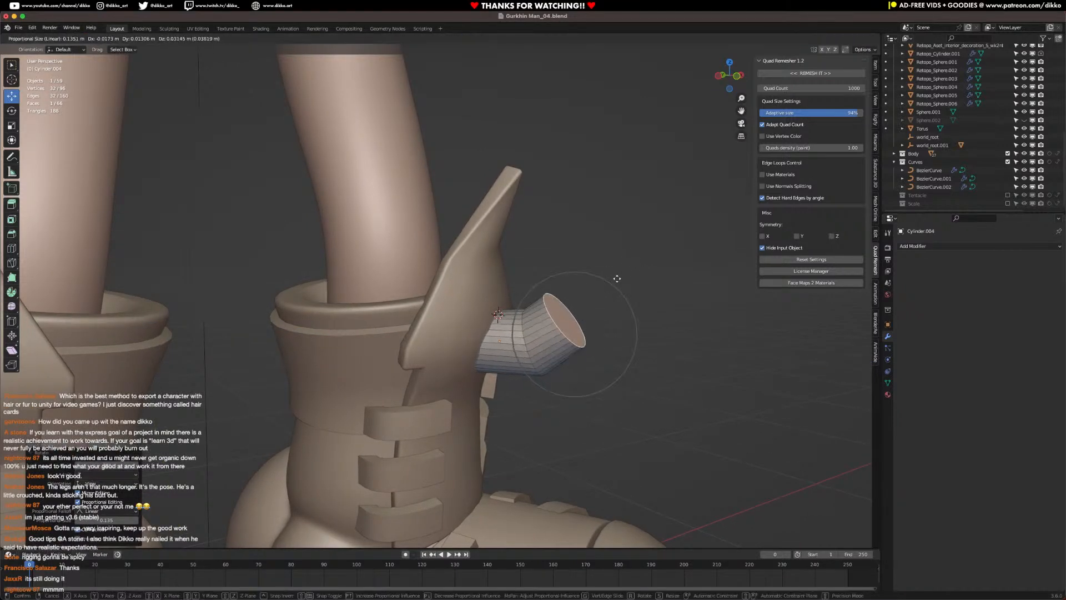
click(619, 283)
key(s)
click(625, 304)
Step: Extrude a second horn segment up and forward, then rotate and shrink its end face to continue the curve
key(e)
click(647, 296)
key(g)
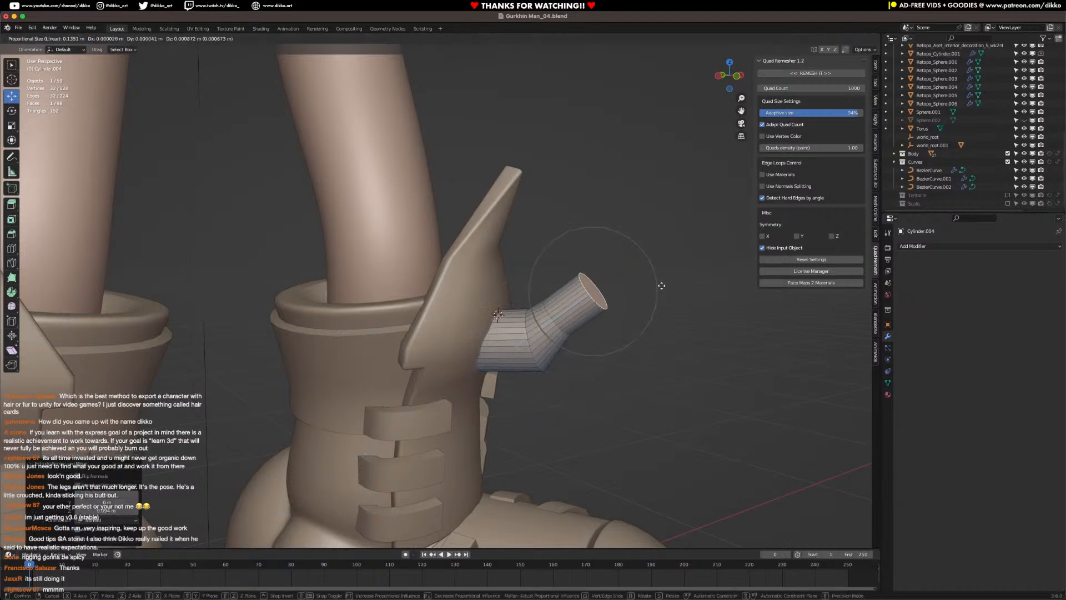
click(643, 278)
key(r)
click(690, 254)
key(s)
click(600, 252)
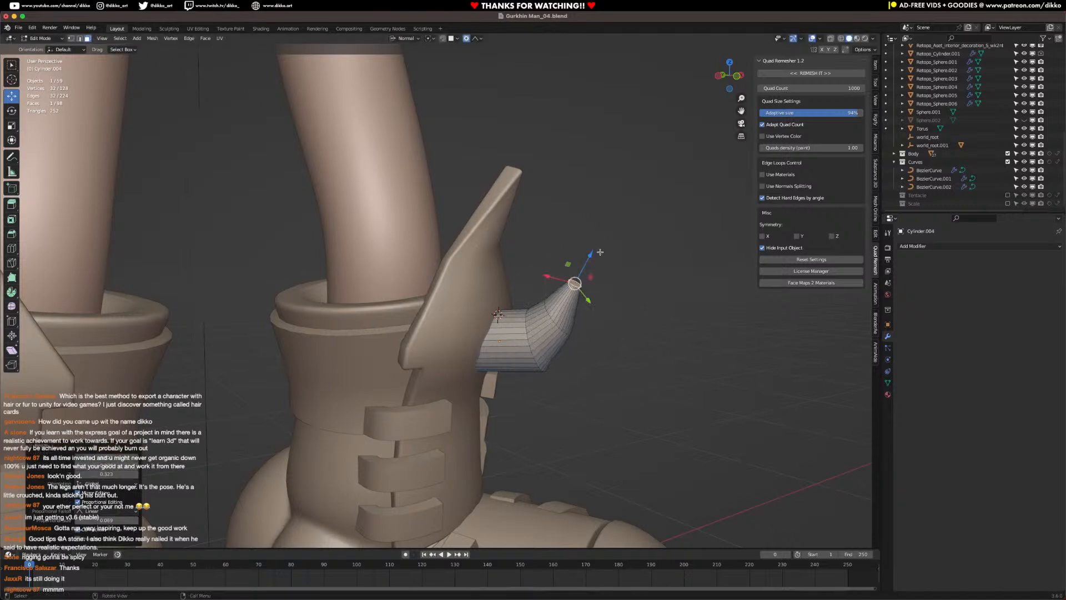
Step: Extrude a narrow tip segment, shrink and rotate its end upright, and merge the end face into a single point
key(e)
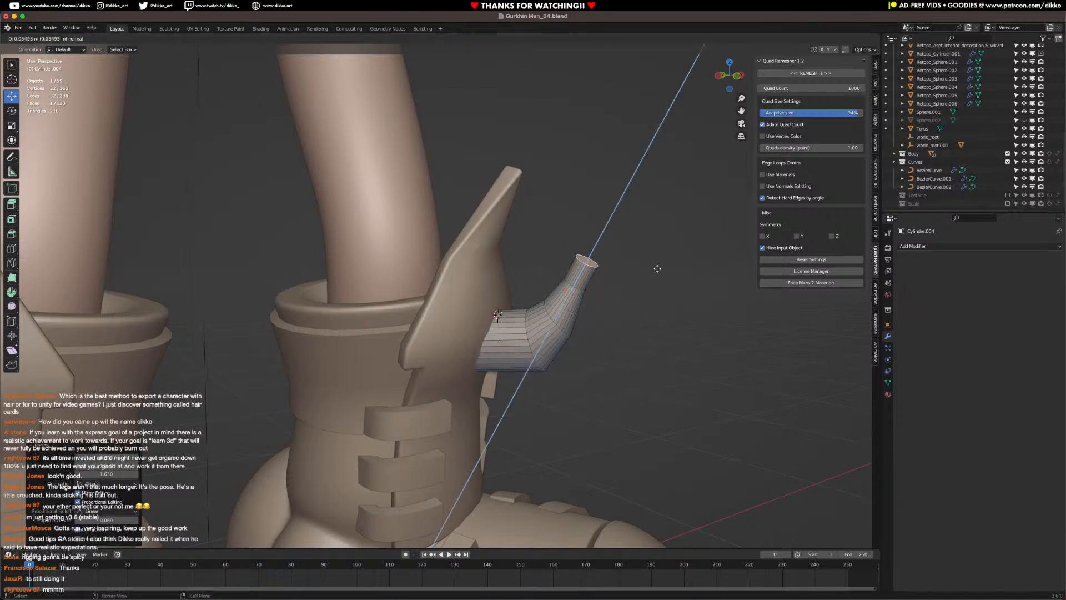
click(648, 257)
key(s)
click(618, 241)
key(g)
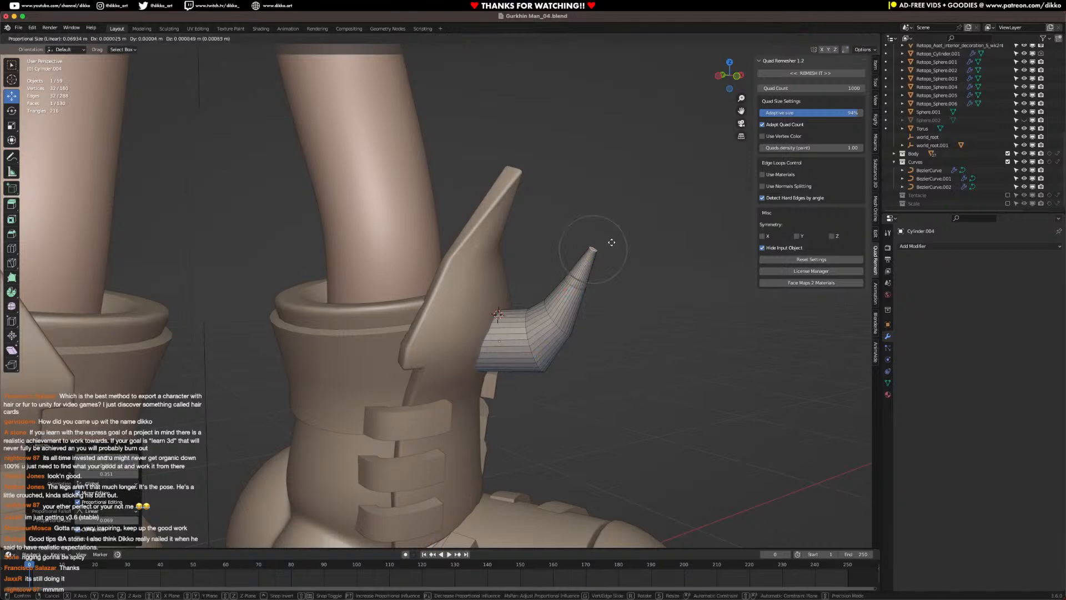
click(626, 244)
key(r)
click(628, 216)
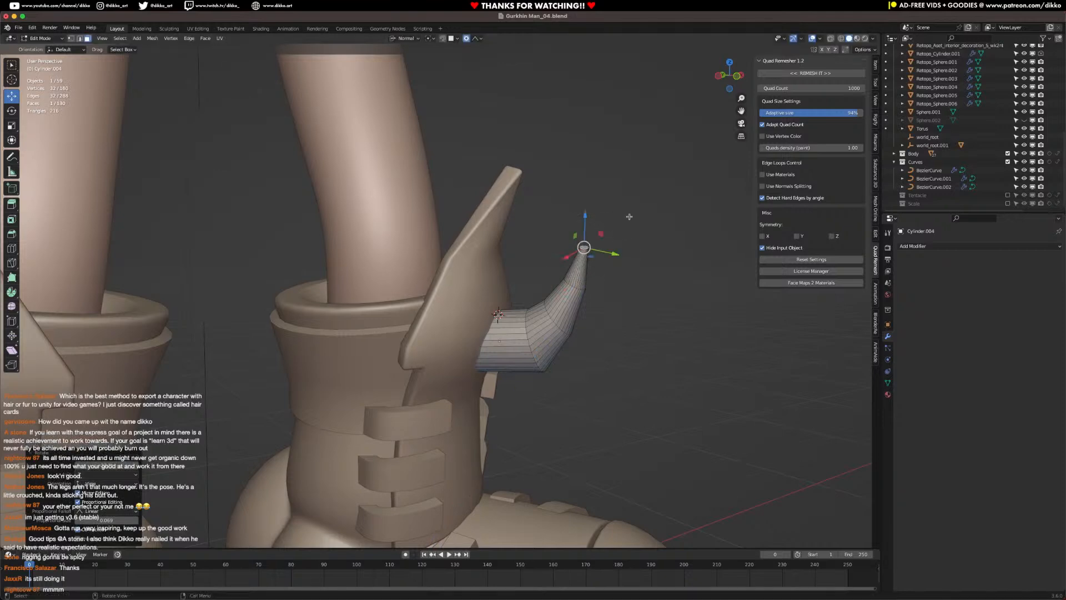
key(m)
click(629, 216)
Step: Bevel the edge loop at the horn's lower bend with several segments
middle_drag(596, 256, 333, 289)
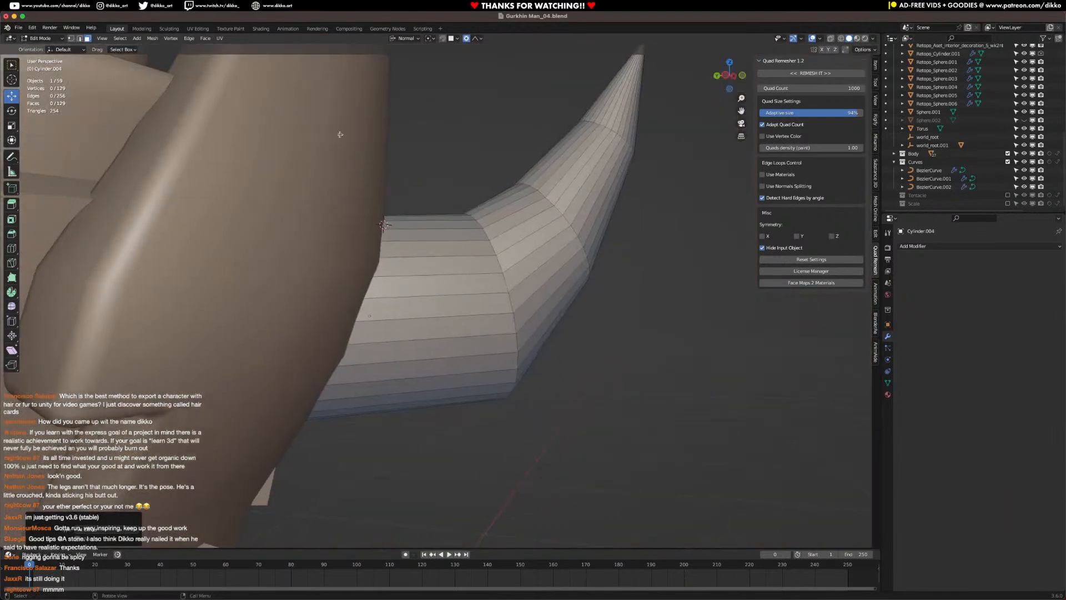
click(81, 39)
alt+click(501, 267)
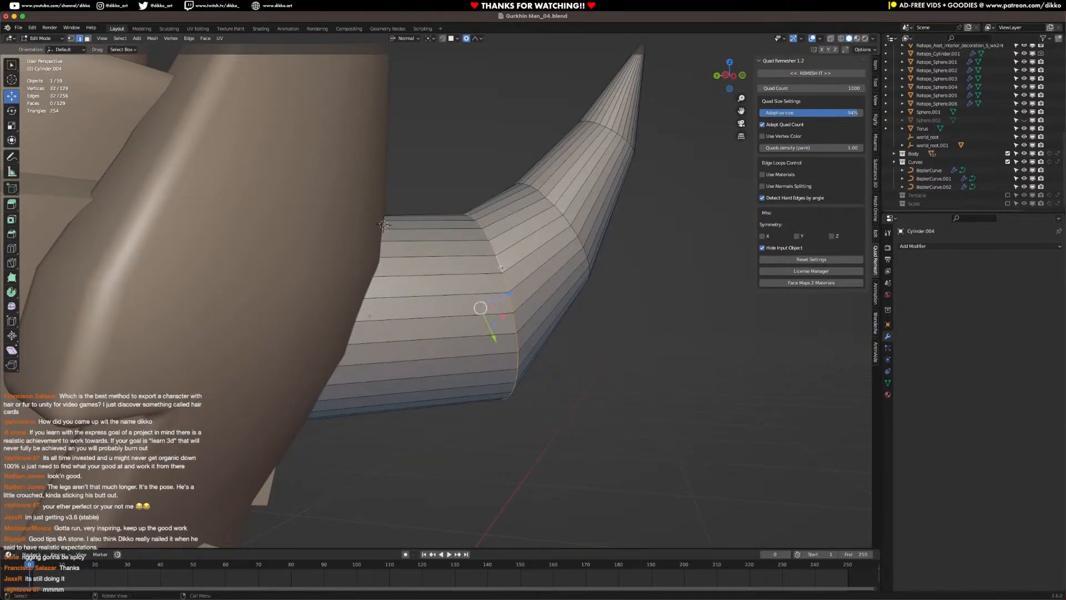
key(ctrl+b)
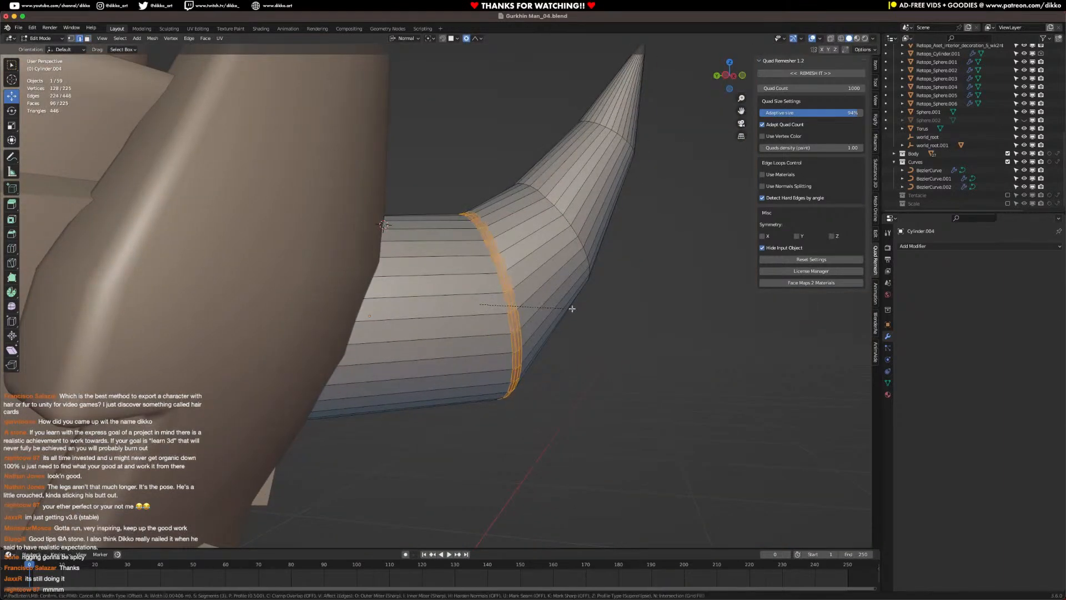
click(575, 309)
Step: Return to object mode, shade the horn smooth and add a Subdivision Surface modifier
key(Tab)
scroll(575, 310, down, 5)
middle_drag(464, 370, 447, 352)
right_click(429, 309)
click(429, 309)
click(965, 247)
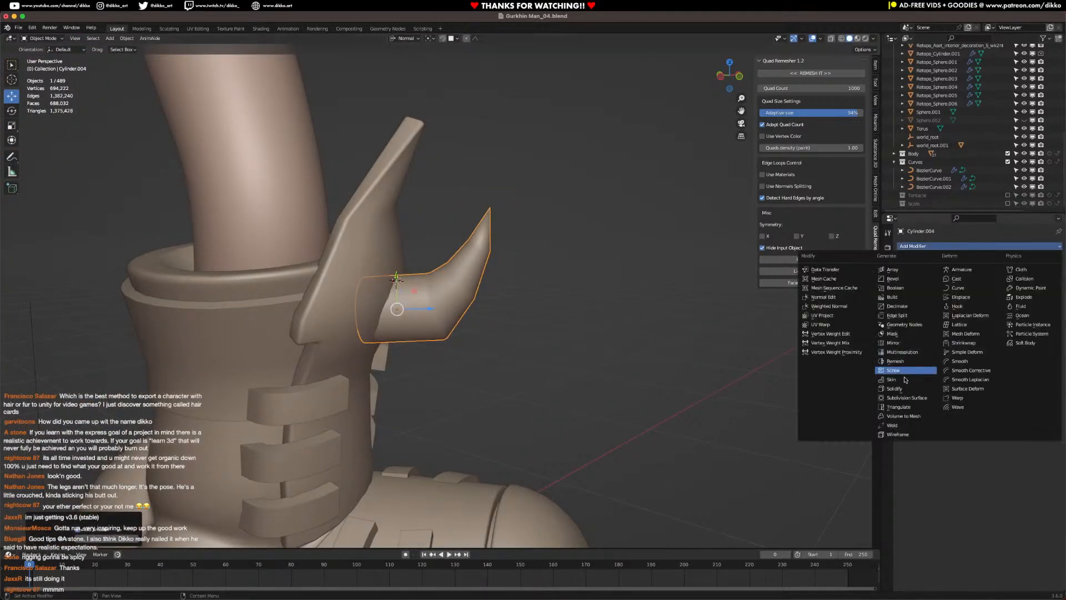
click(903, 397)
Step: Isolate the horn, delete the cap face at its inner end, and bring back the rest of the scene
middle_drag(475, 368, 422, 343)
scroll(422, 345, up, 10)
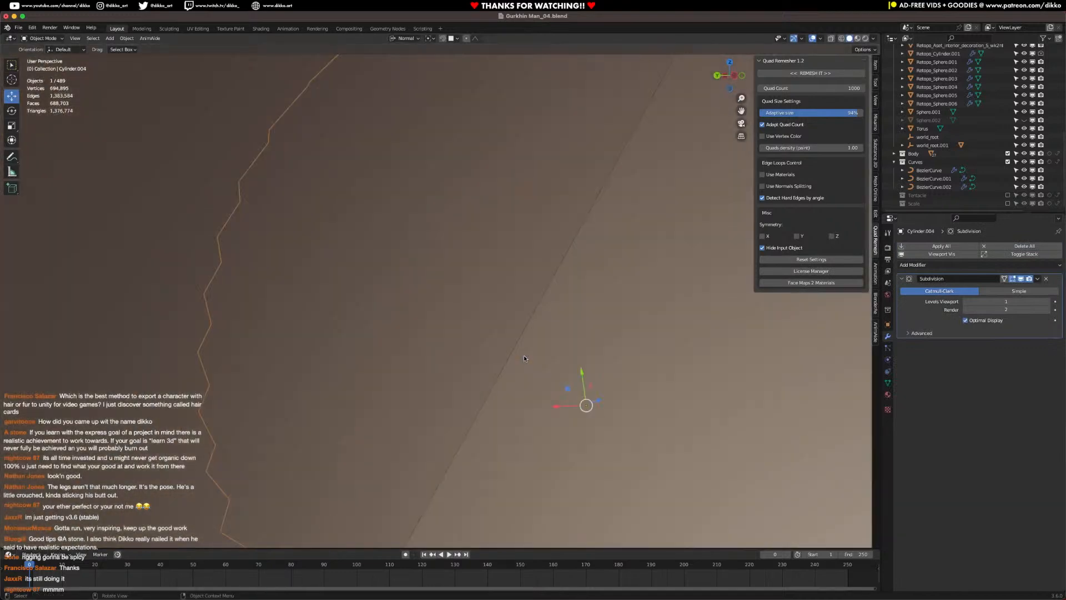
key(Tab)
middle_drag(525, 355, 491, 360)
key(KP_Divide)
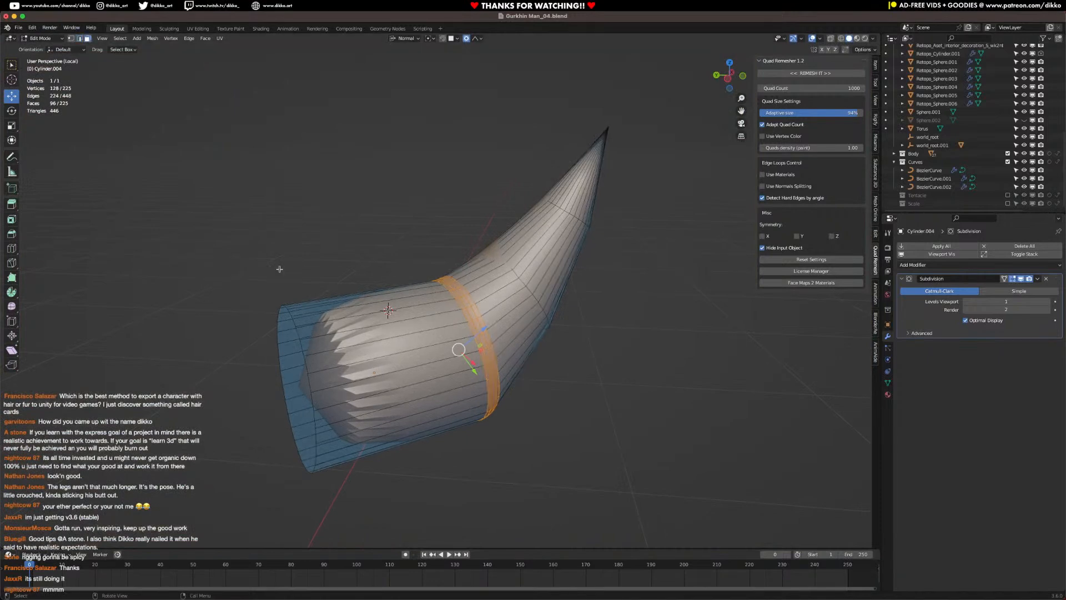
middle_drag(179, 156, 208, 161)
click(318, 408)
key(x)
click(318, 408)
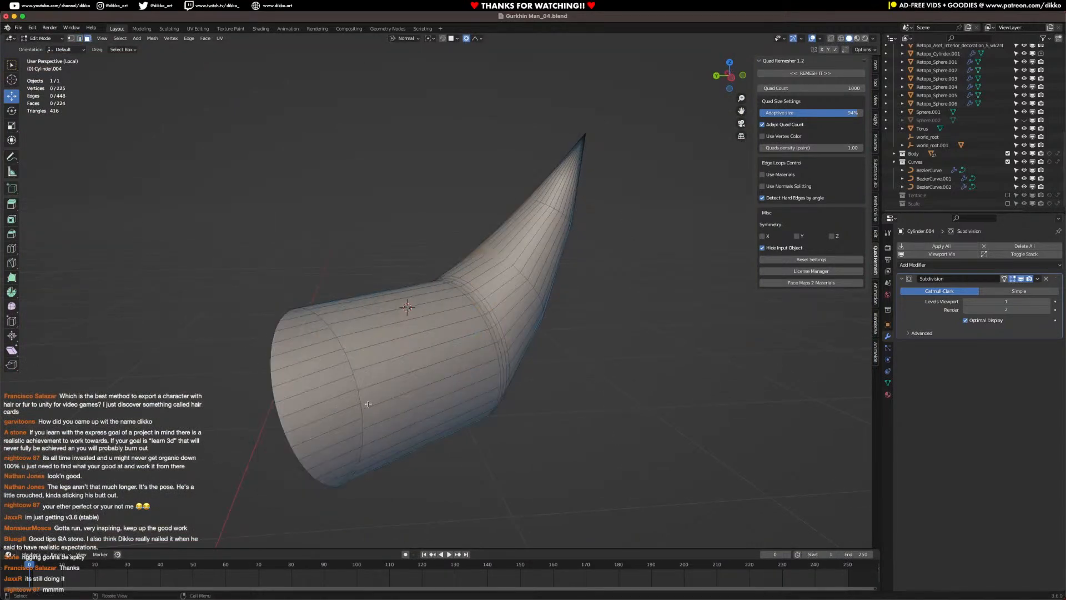
key(Tab)
key(KP_Divide)
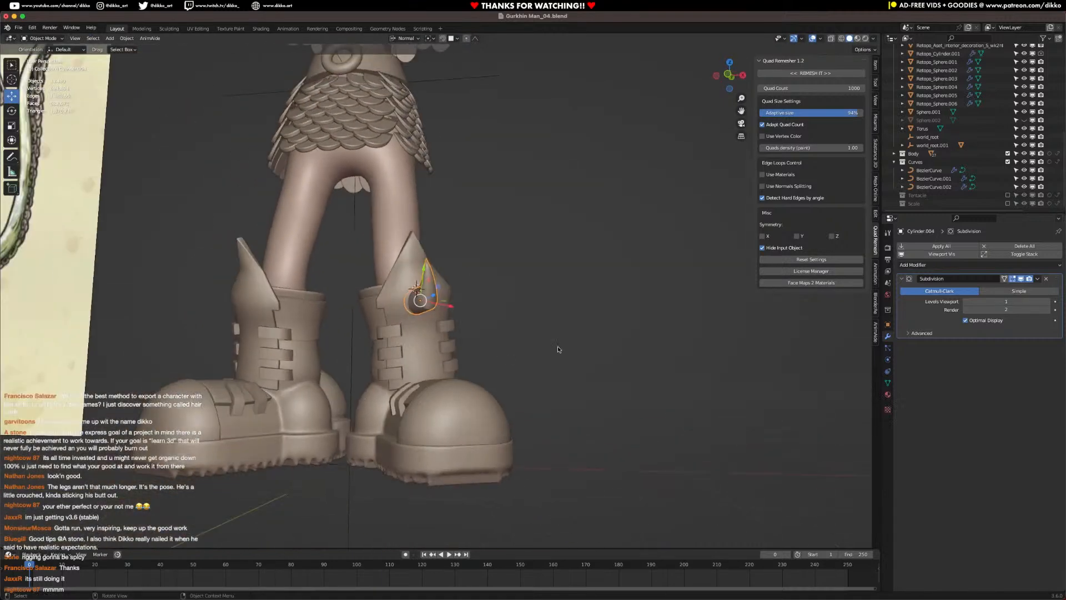
Step: Add a Mirror modifier on the X axis to the horn, using Empty.003 as the mirror object
click(558, 345)
middle_drag(558, 345, 488, 289)
click(918, 264)
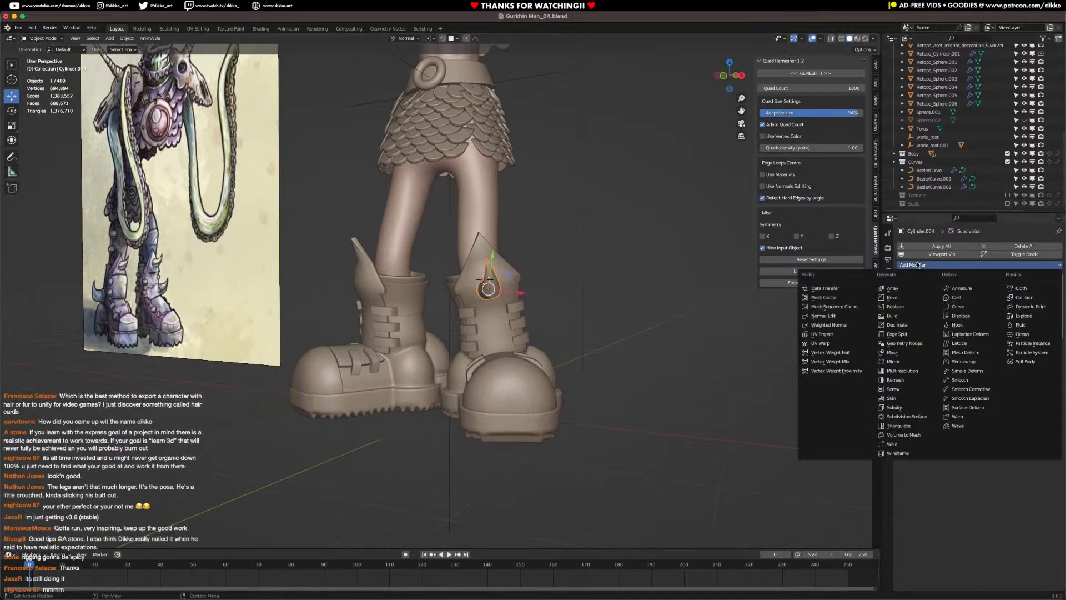
click(913, 362)
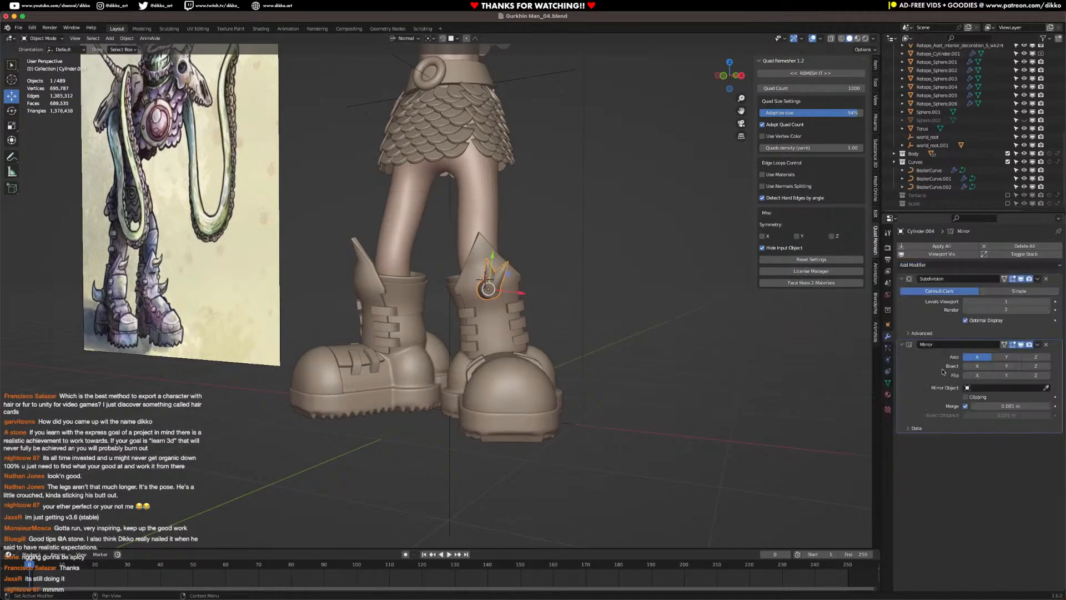
click(453, 470)
Step: Duplicate the whole horn within its mesh and place the copy near the original
mouse_move(365, 456)
middle_down()
mouse_move(402, 457)
mouse_move(364, 455)
middle_up()
scroll(445, 348, up, 7)
scroll(499, 322, down, 4)
middle_drag(499, 322, 361, 305)
key(Tab)
key(a)
key(shift+d)
click(447, 322)
Step: Rotate the duplicated horn freely and move it to the outer side of the boot shaft
middle_drag(447, 322, 469, 311)
key(r)
key(r)
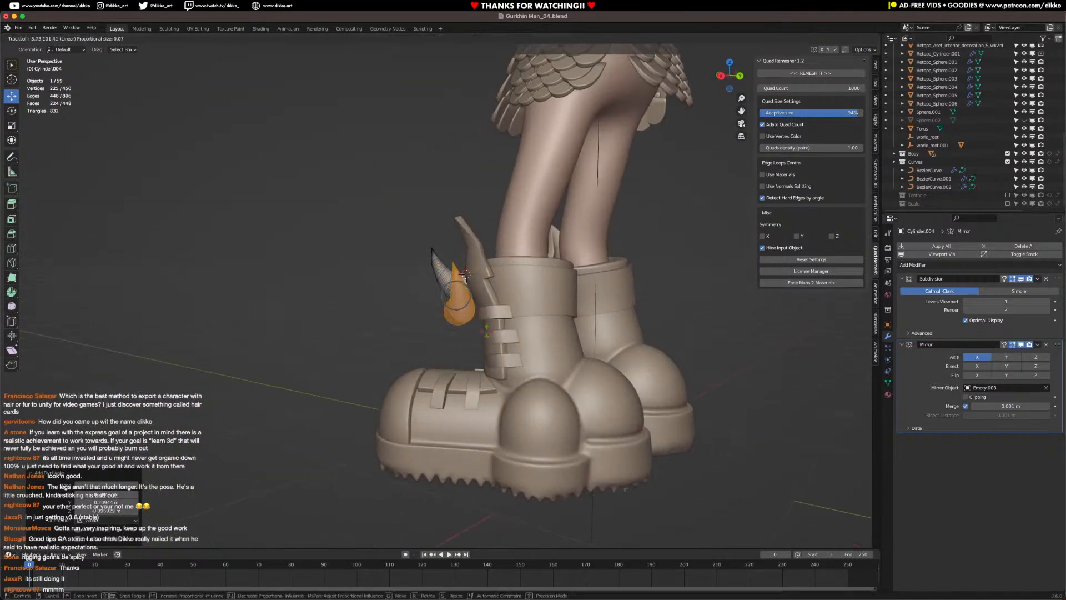
click(487, 330)
key(g)
click(573, 379)
Step: Fine-tune the side horn's rotation and position so its base sits in the boot shaft beside the straps, then leave edit mode
middle_drag(572, 379, 608, 383)
key(r)
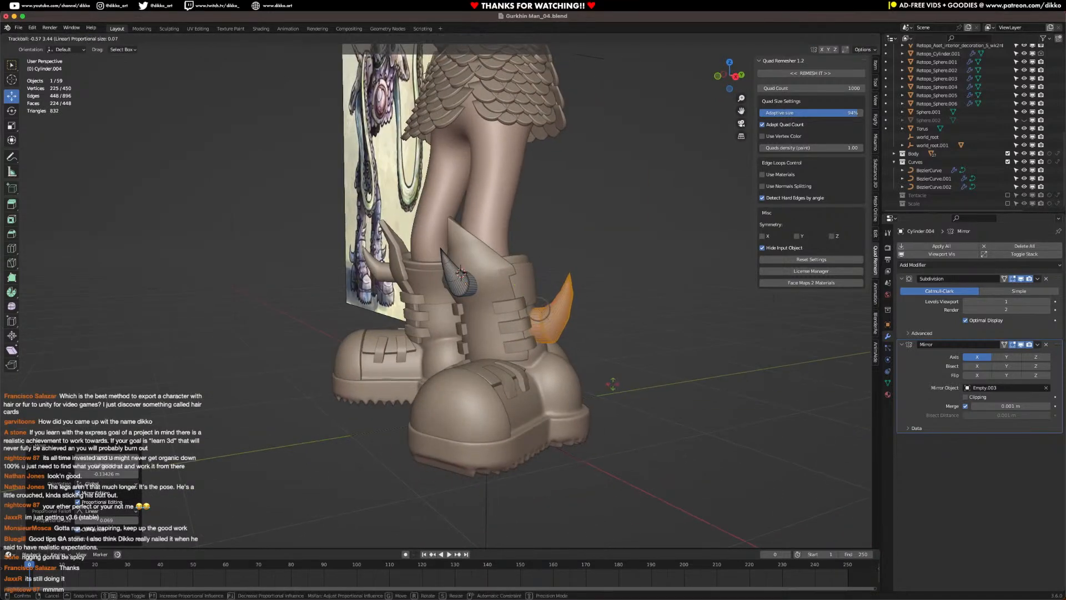
click(608, 382)
scroll(608, 381, up, 4)
middle_drag(608, 379, 623, 373)
key(g)
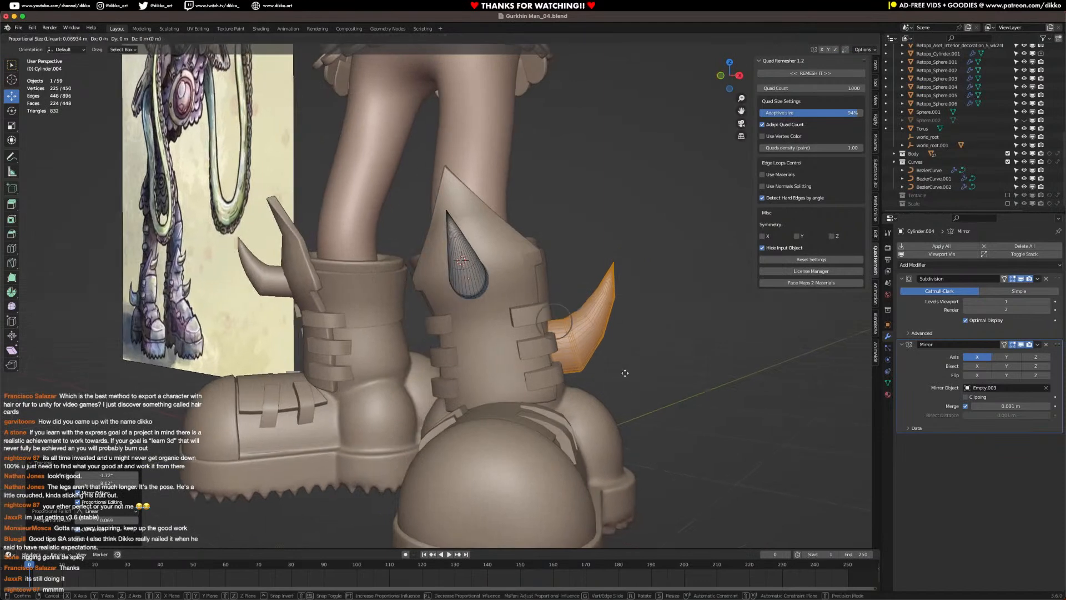
click(628, 367)
scroll(628, 367, down, 4)
key(Tab)
Step: Examine the whole character against the concept art, ending on the boot's side horn
middle_drag(348, 421, 317, 423)
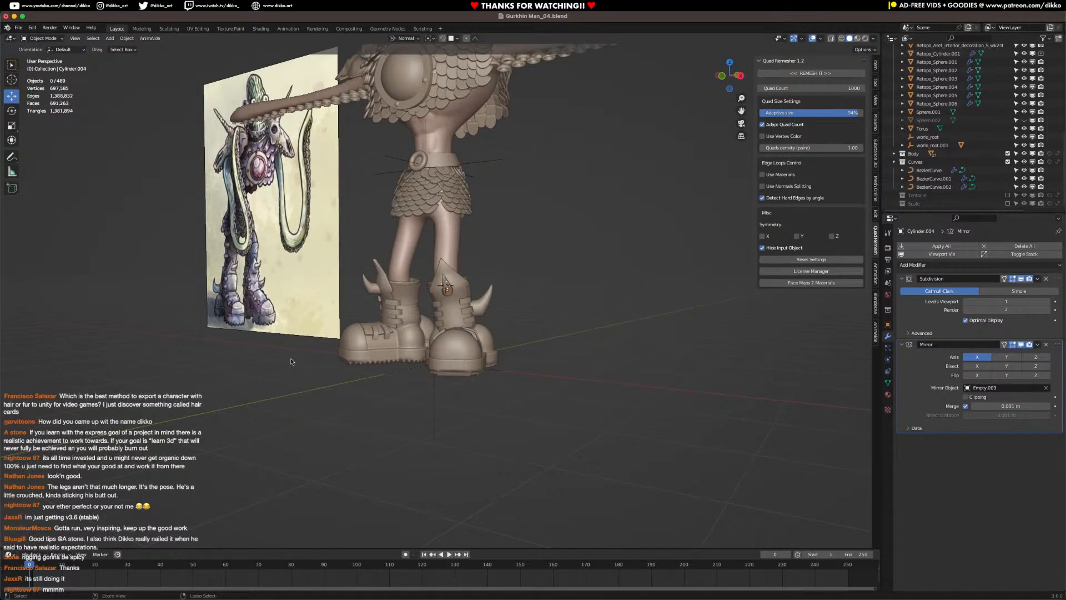
scroll(291, 361, down, 4)
middle_drag(291, 361, 390, 376)
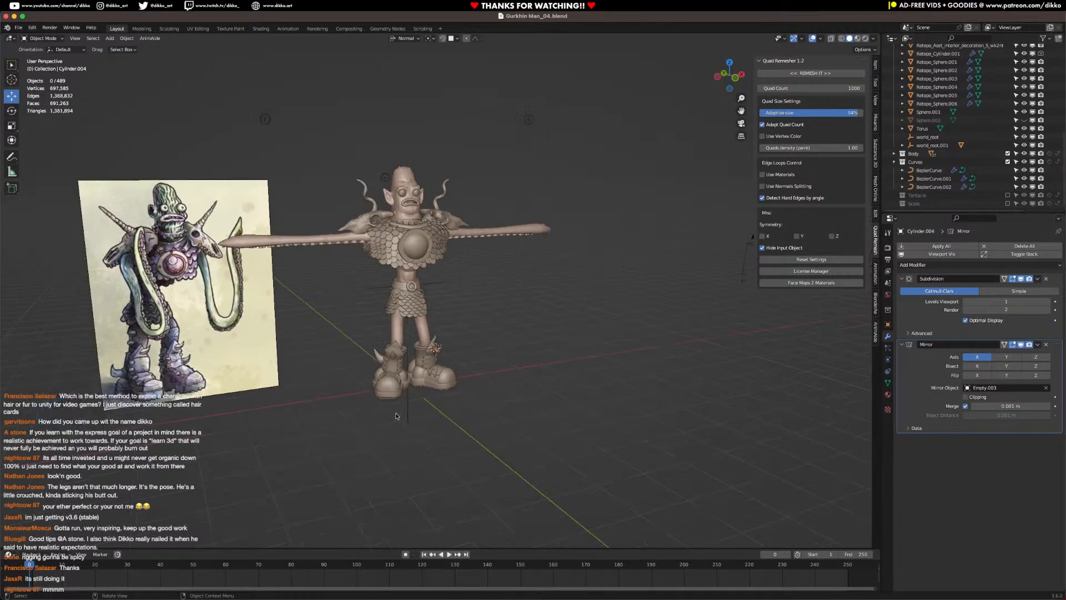
shift+middle_drag(395, 417, 461, 369)
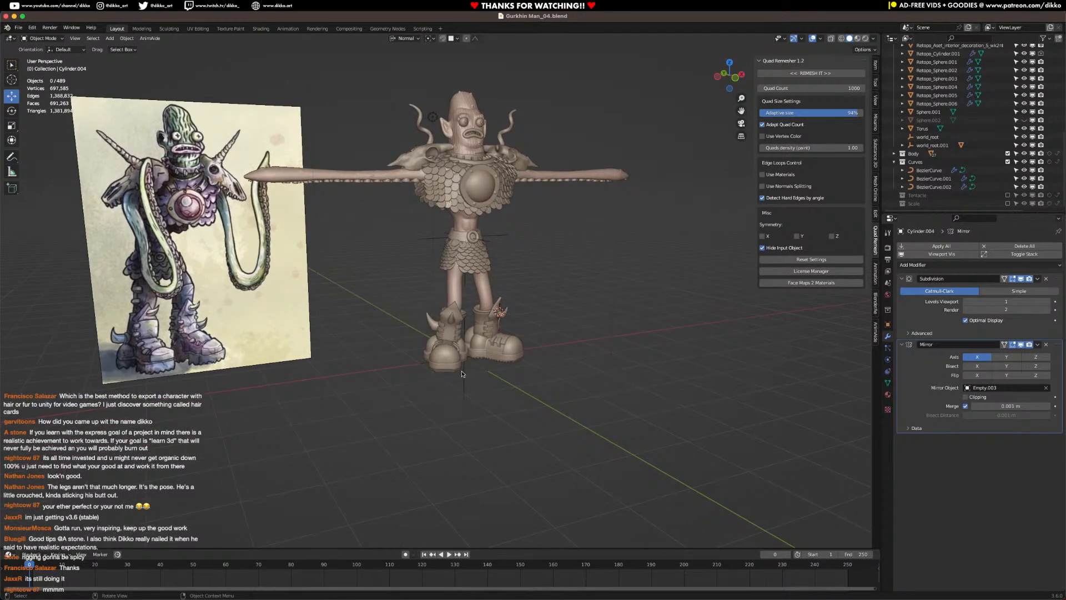
middle_drag(460, 373, 400, 334)
scroll(427, 279, up, 8)
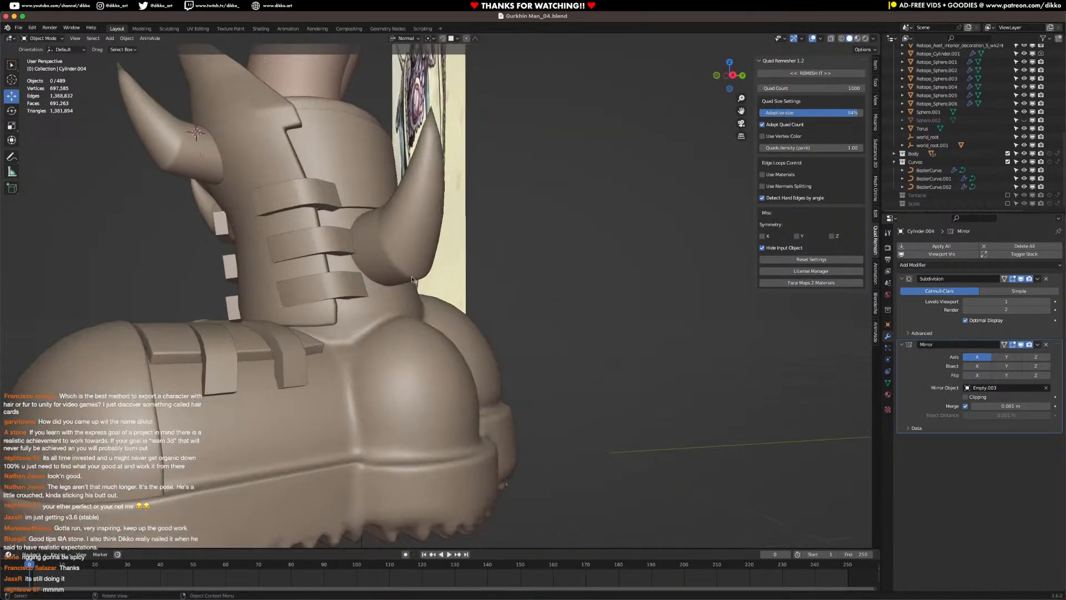
scroll(427, 279, up, 2)
Step: Insert an edge loop around the side horn near its base
click(337, 264)
key(Tab)
key(ctrl+r)
click(333, 223)
click(352, 220)
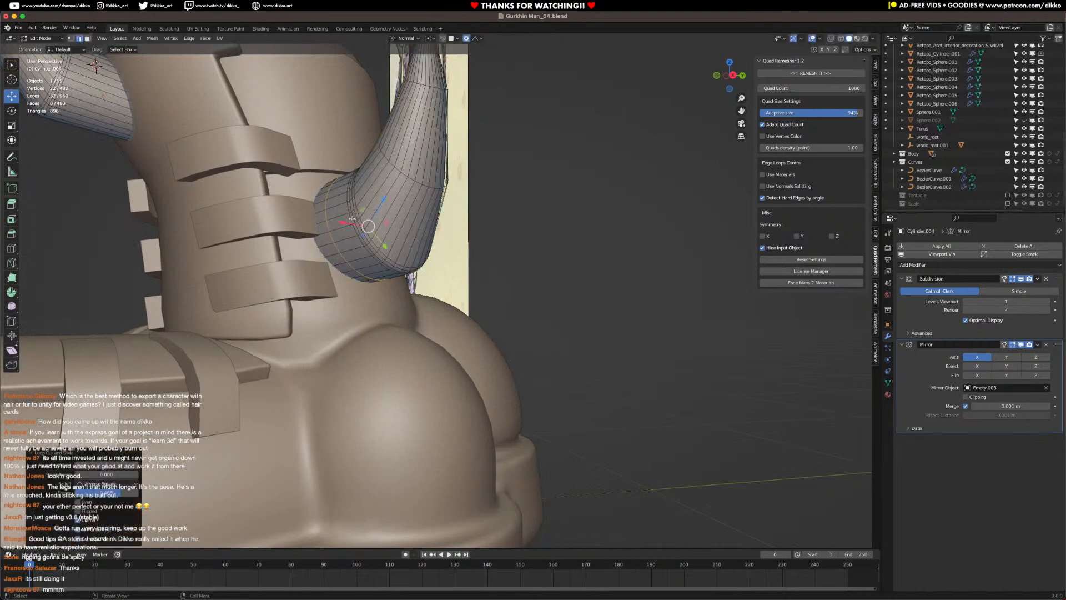
Step: Select the ring of faces at the side horn's base and duplicate it in place
click(87, 38)
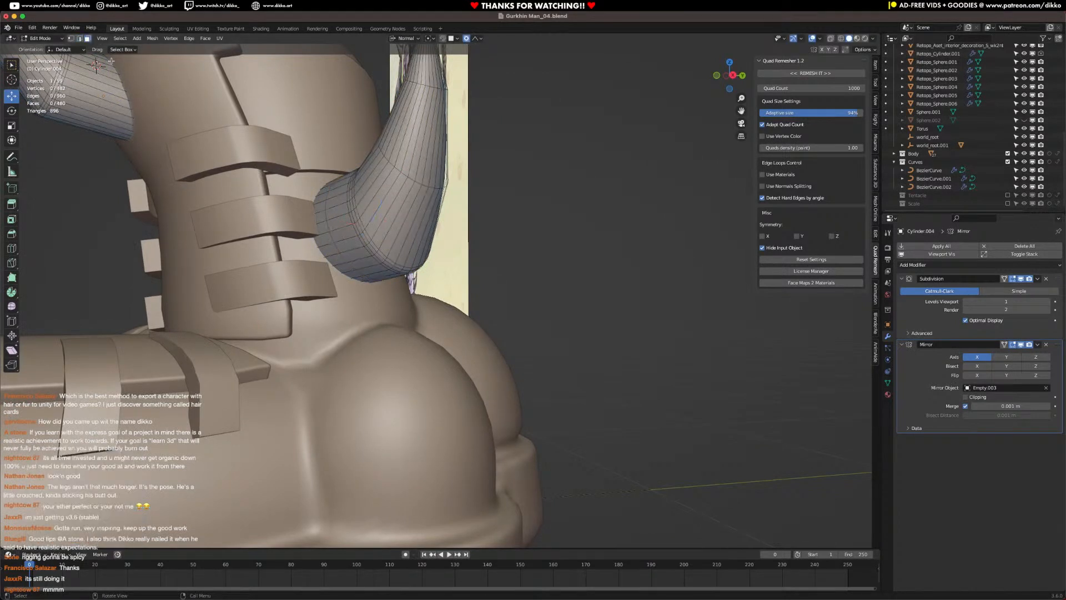
alt+click(319, 232)
key(alt+e)
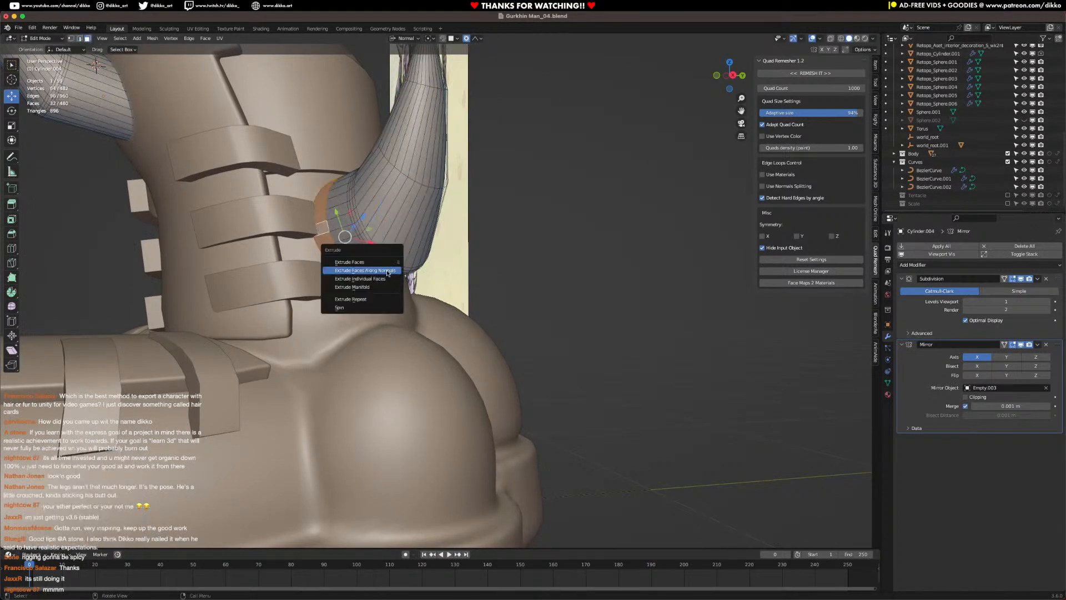
key(e)
right_click(525, 265)
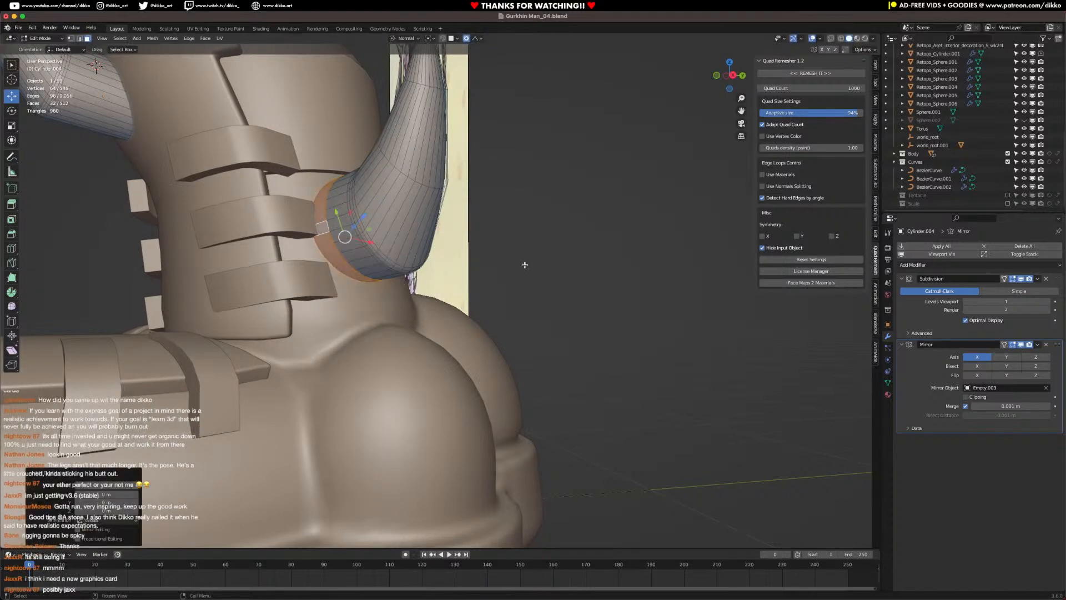
Step: Extrude the duplicated ring outward along its normals into a thick collar and recalculate the normals of the linked piece
key(alt+e)
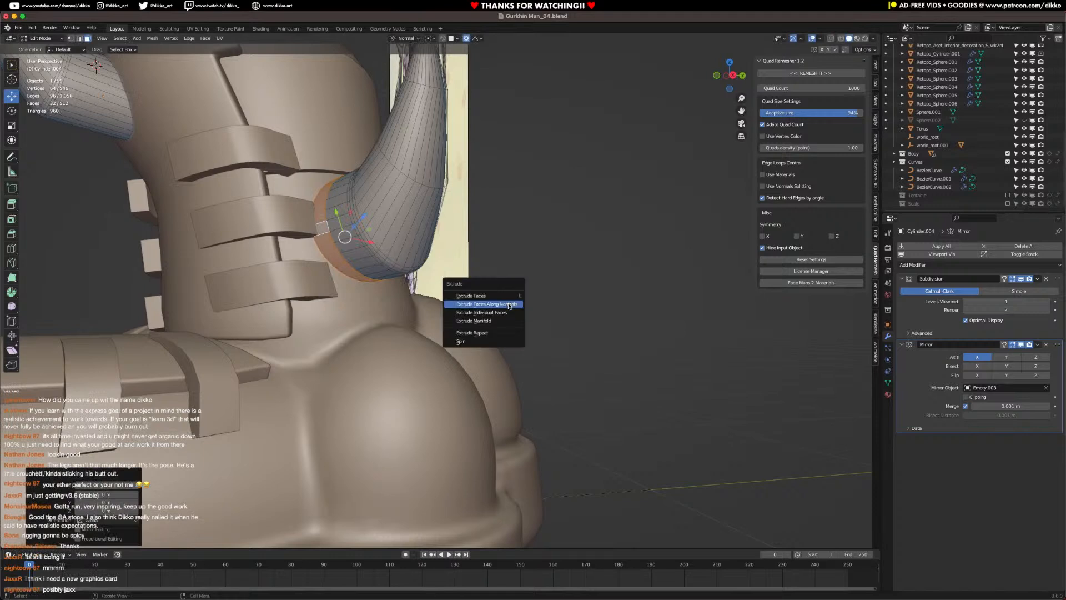
click(509, 304)
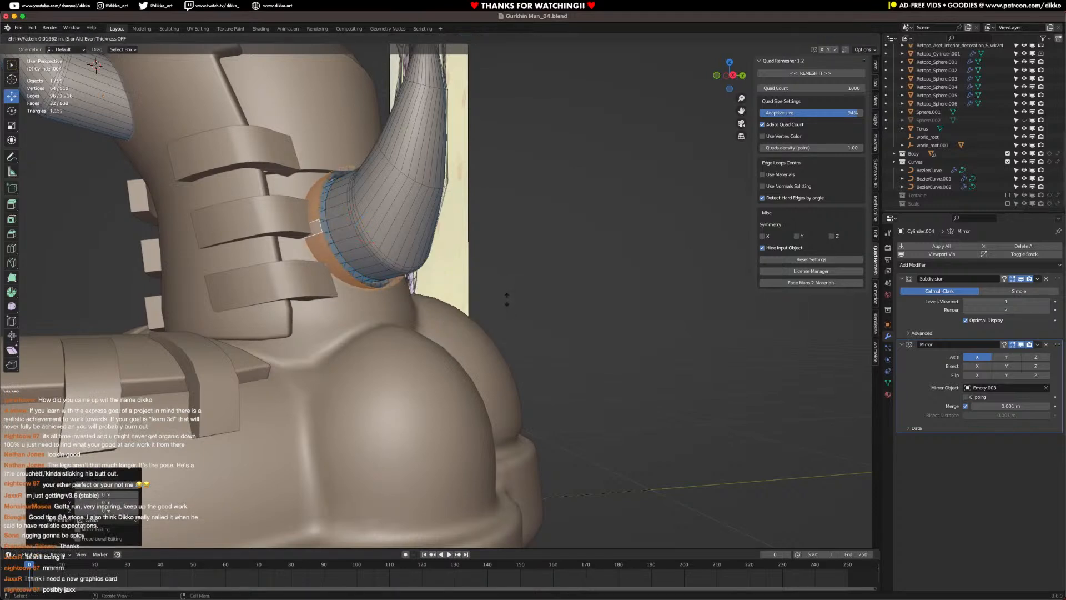
click(473, 295)
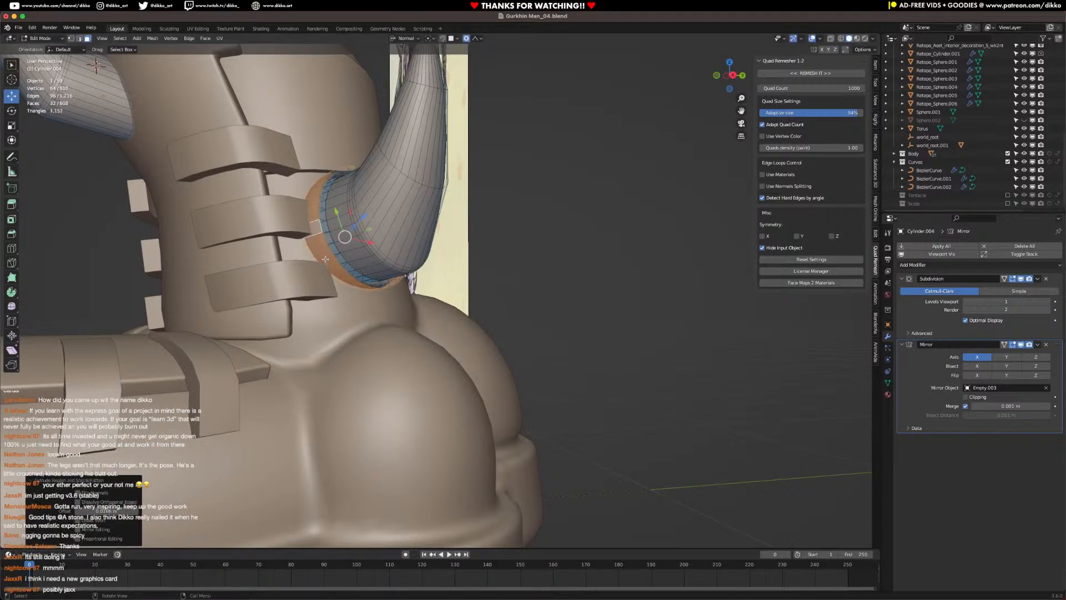
key(ctrl+l)
key(shift+n)
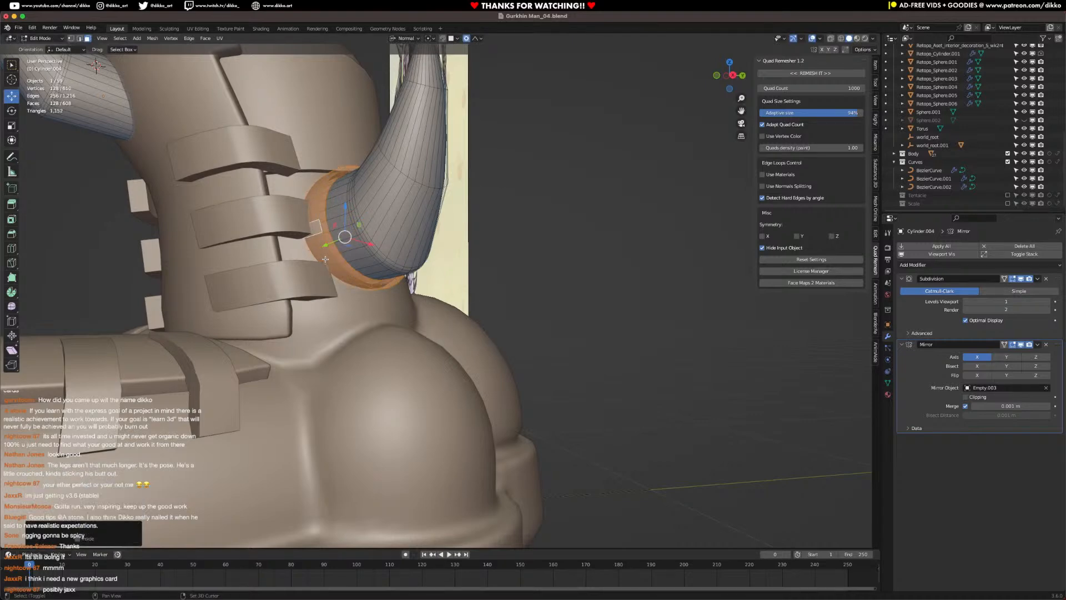
Step: Undo the last change, separate the collar from the side horn as its own object and open that object for editing
scroll(352, 257, up, 5)
key(ctrl+z)
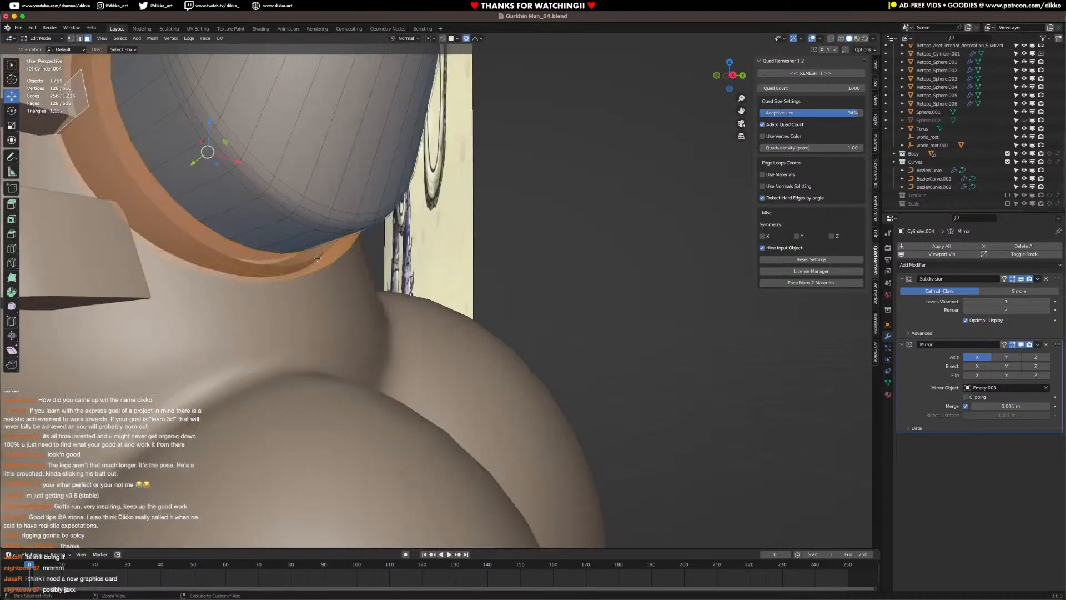
scroll(318, 258, down, 5)
mouse_move(308, 259)
middle_down()
mouse_move(282, 285)
mouse_move(306, 263)
middle_up()
scroll(304, 272, up, 1)
key(p)
click(305, 264)
key(Tab)
click(243, 273)
click(238, 255)
key(Tab)
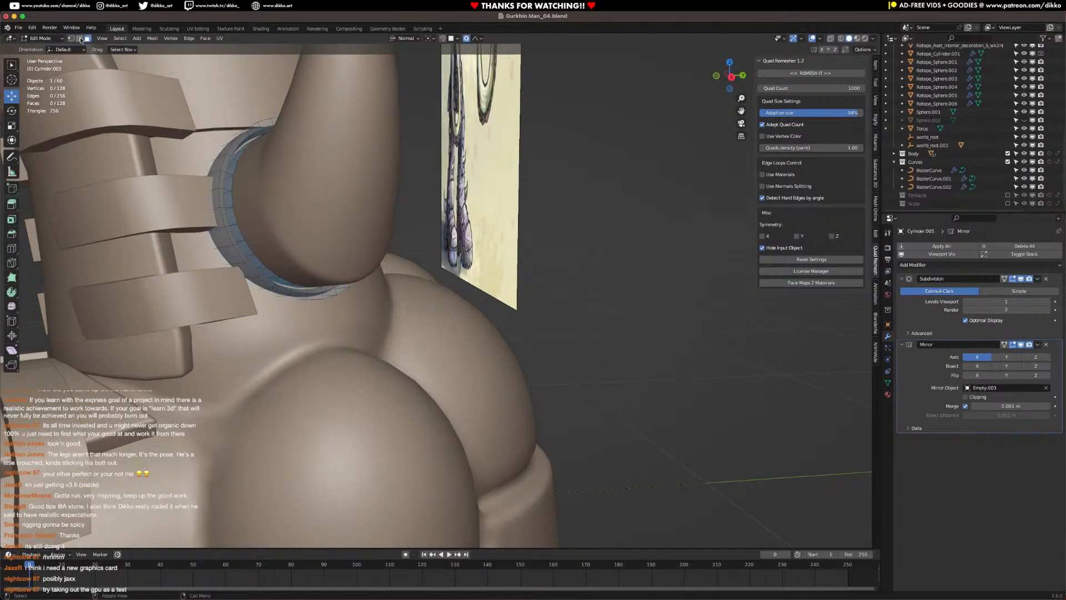
Step: Isolate the collar in local view and shrink its inner face loop along the normals by about 0.038 m to thicken the wall
middle_drag(230, 181, 225, 162)
key(KP_Divide)
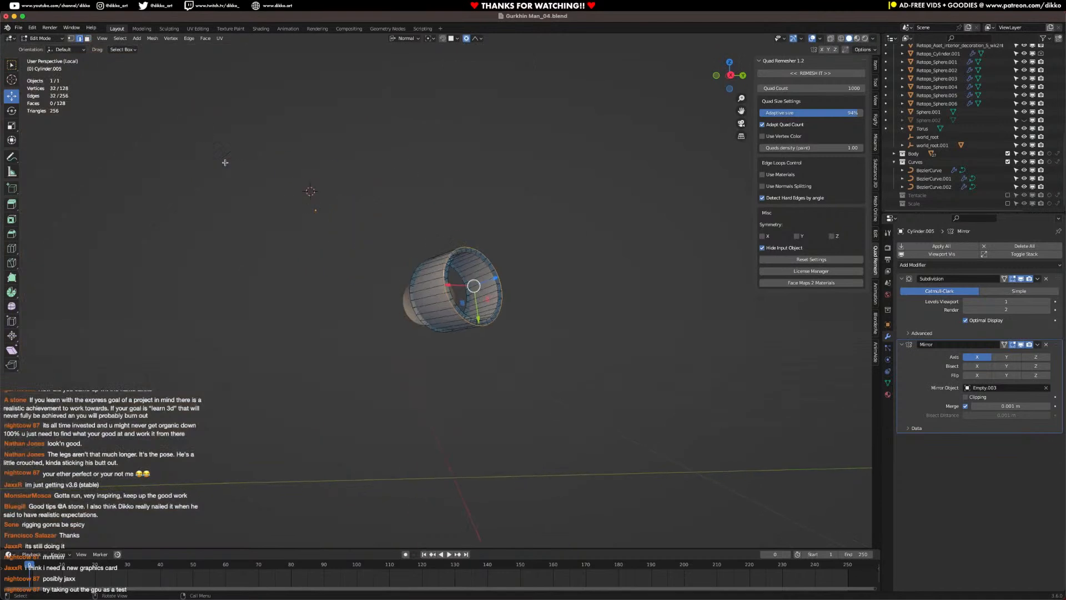
click(87, 39)
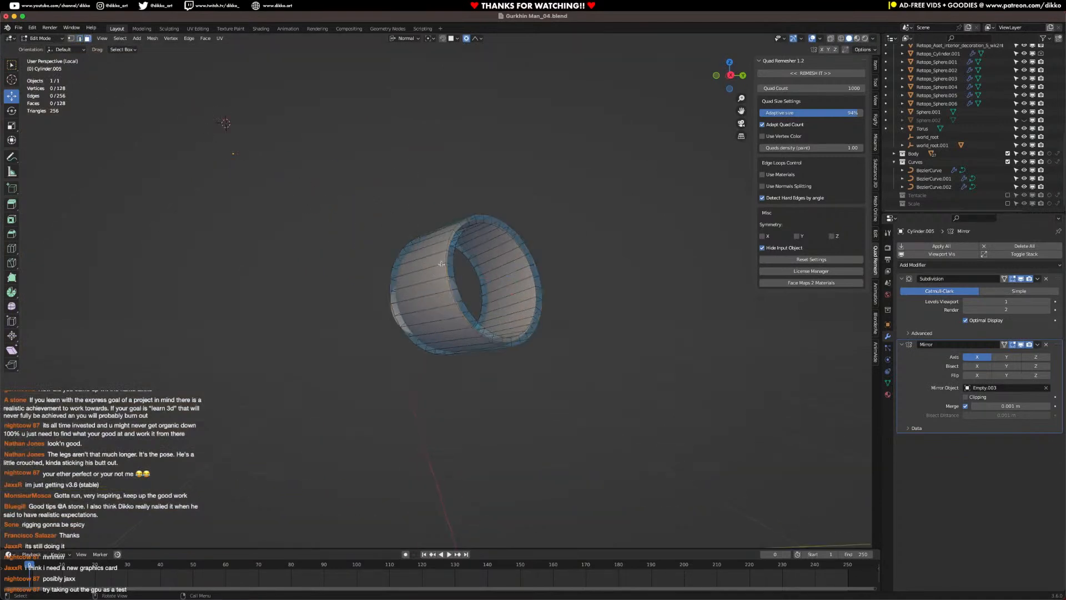
alt+click(507, 268)
key(alt+s)
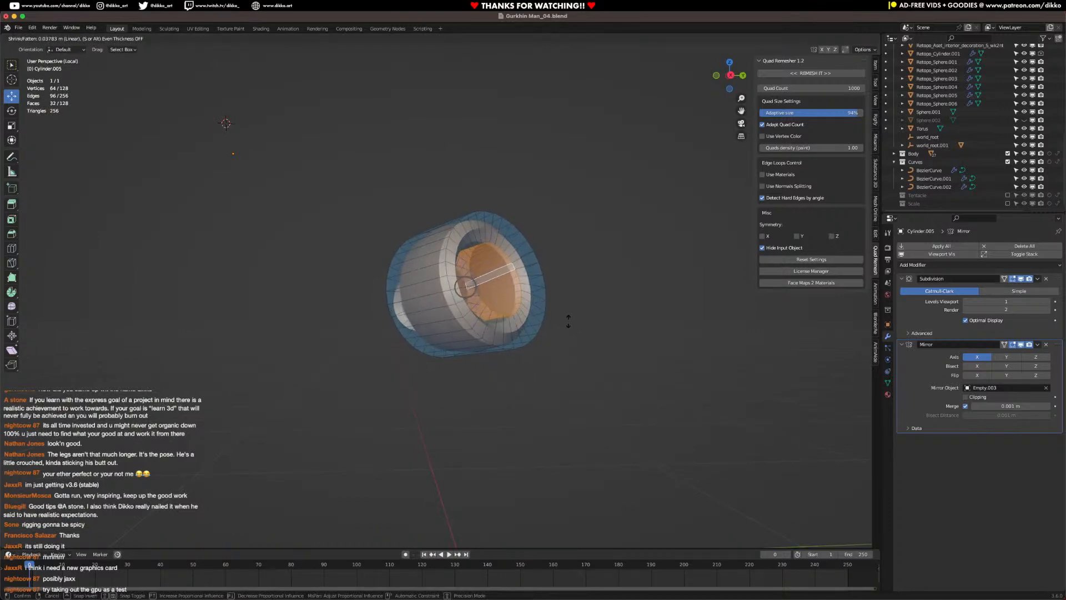
click(570, 325)
Step: Select the collar's outer rim edge loop and an inner edge loop and give them an edge crease of 1.000
click(81, 38)
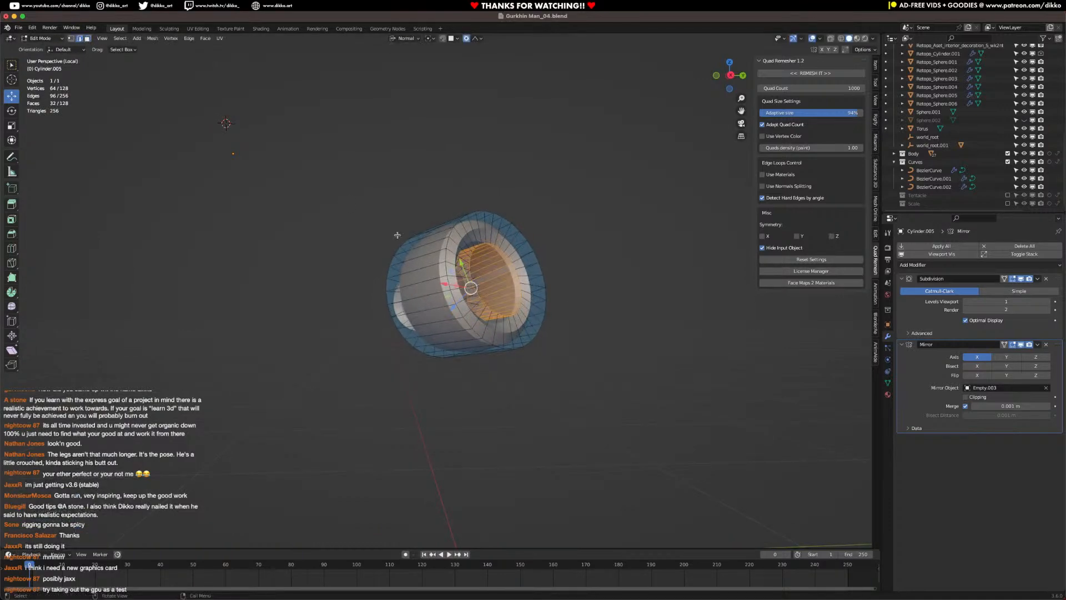
alt+click(447, 253)
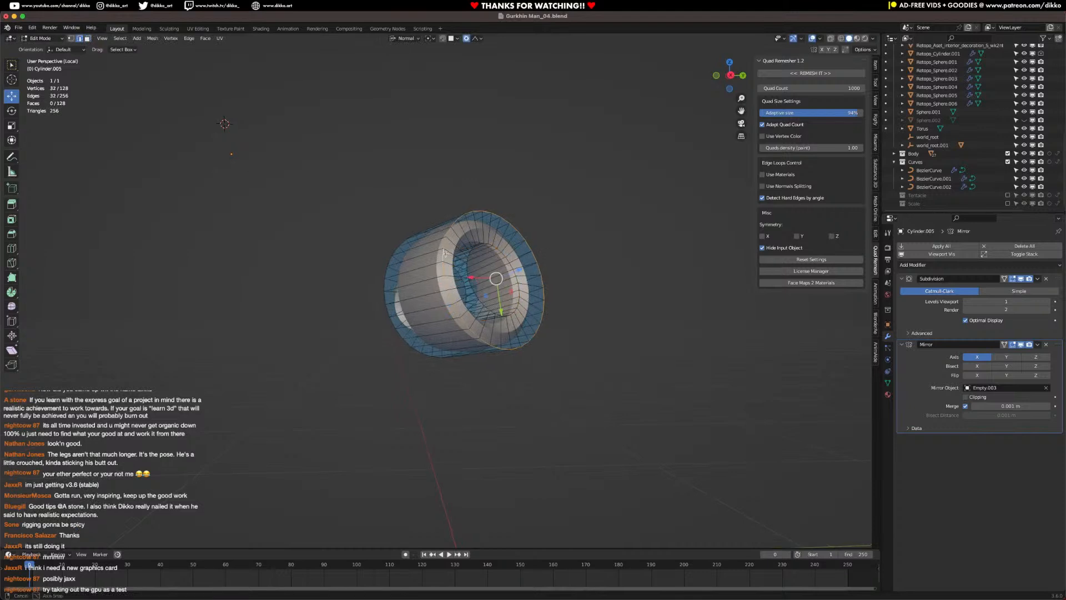
middle_drag(448, 254, 440, 256)
alt+shift+click(433, 261)
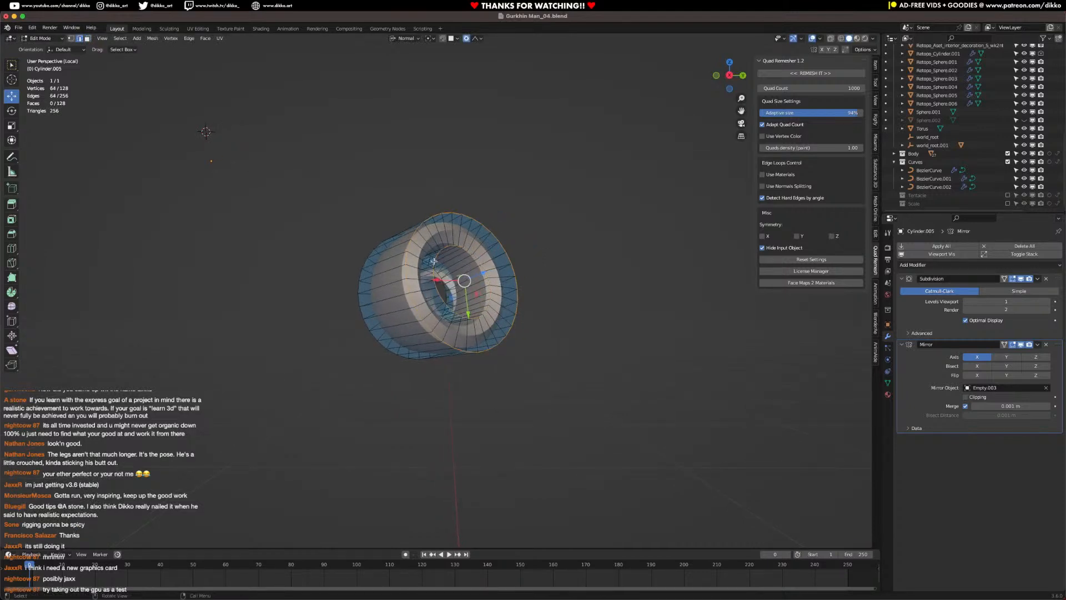
right_click(434, 261)
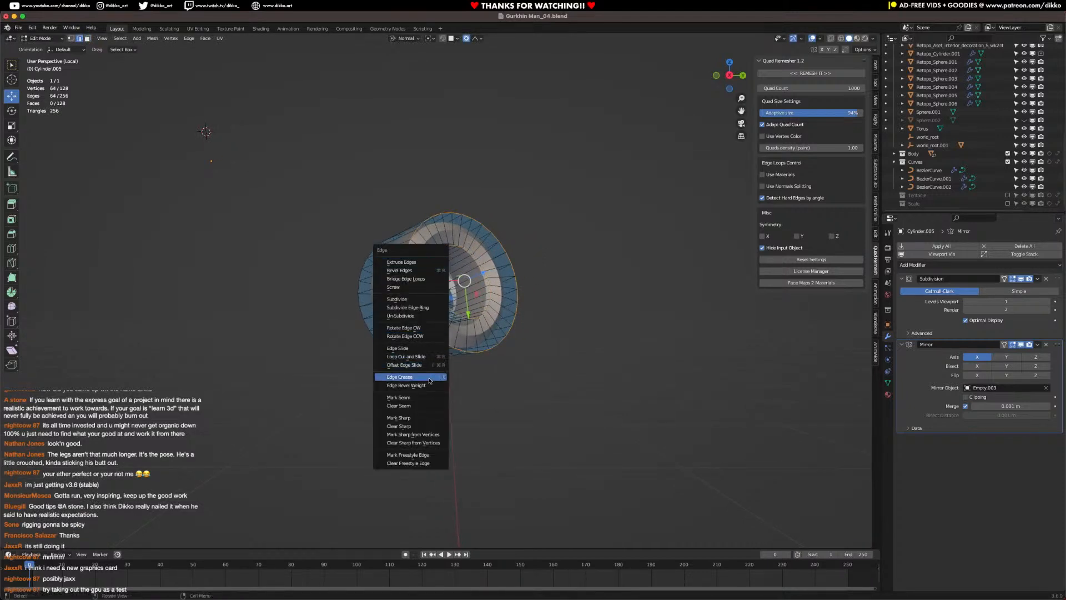
click(411, 372)
click(682, 413)
Step: Delete the ring of end faces on the collar's far side, opposite the visible rim, and leave local view
middle_drag(417, 333, 611, 325)
scroll(689, 302, up, 2)
shift+middle_drag(689, 303, 373, 342)
middle_drag(372, 341, 377, 219)
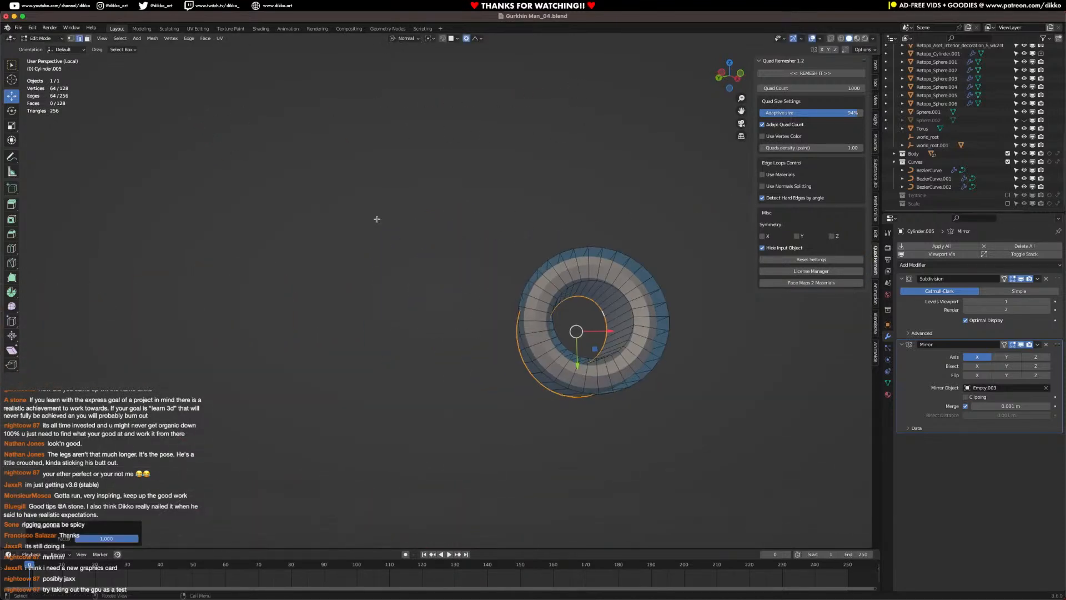
click(88, 39)
alt+click(536, 285)
key(x)
click(536, 285)
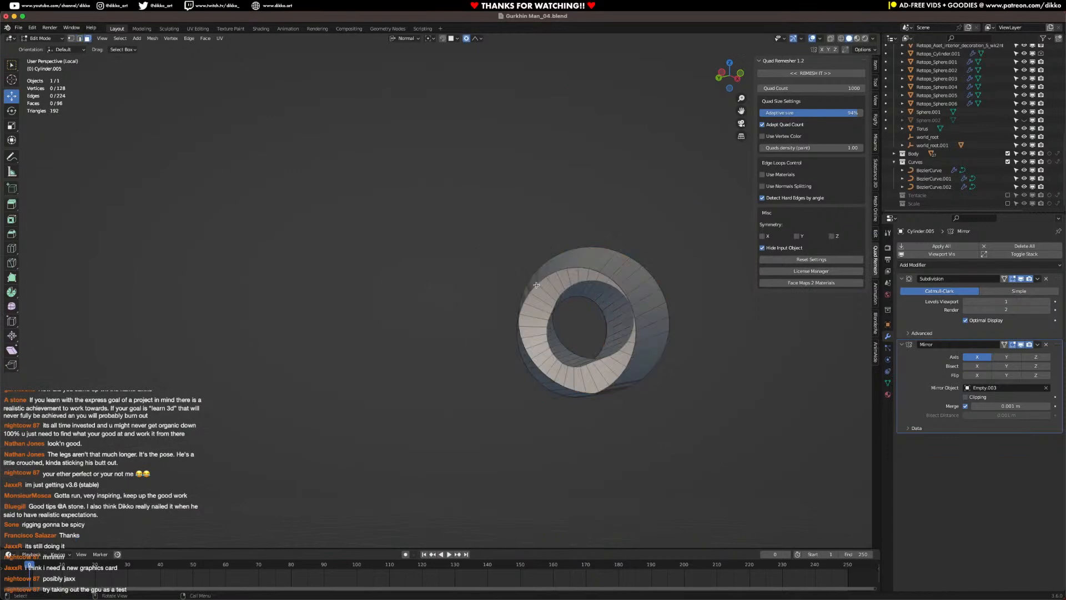
key(slash)
Step: Inspect both boots with the horn collars beside the concept art and save the file
scroll(479, 269, down, 3)
middle_drag(478, 269, 260, 269)
scroll(259, 269, down, 3)
middle_drag(504, 327, 365, 328)
middle_drag(444, 330, 433, 325)
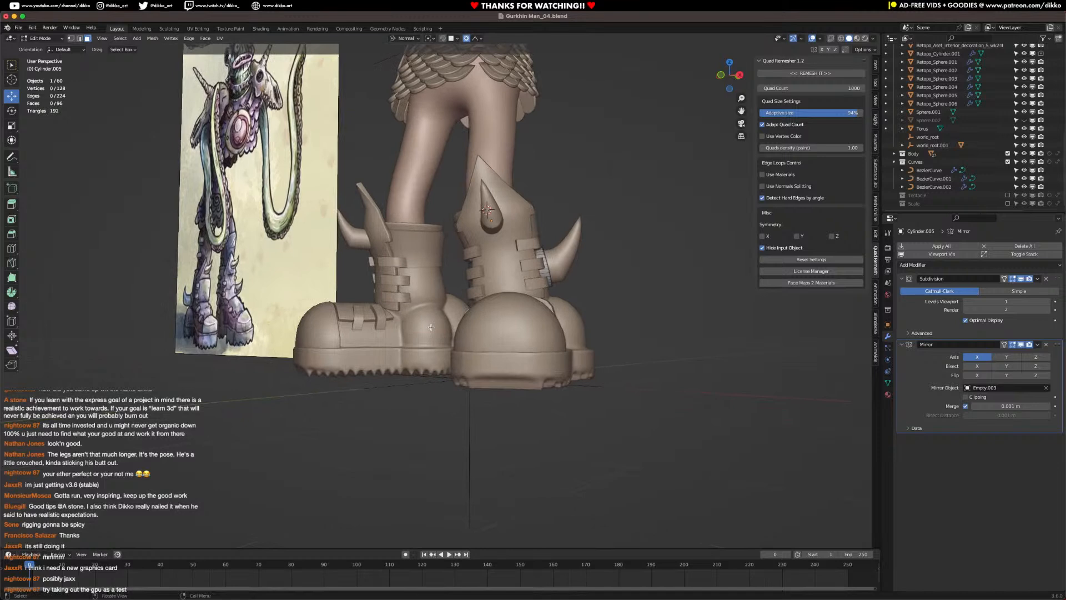
middle_drag(437, 348, 457, 361)
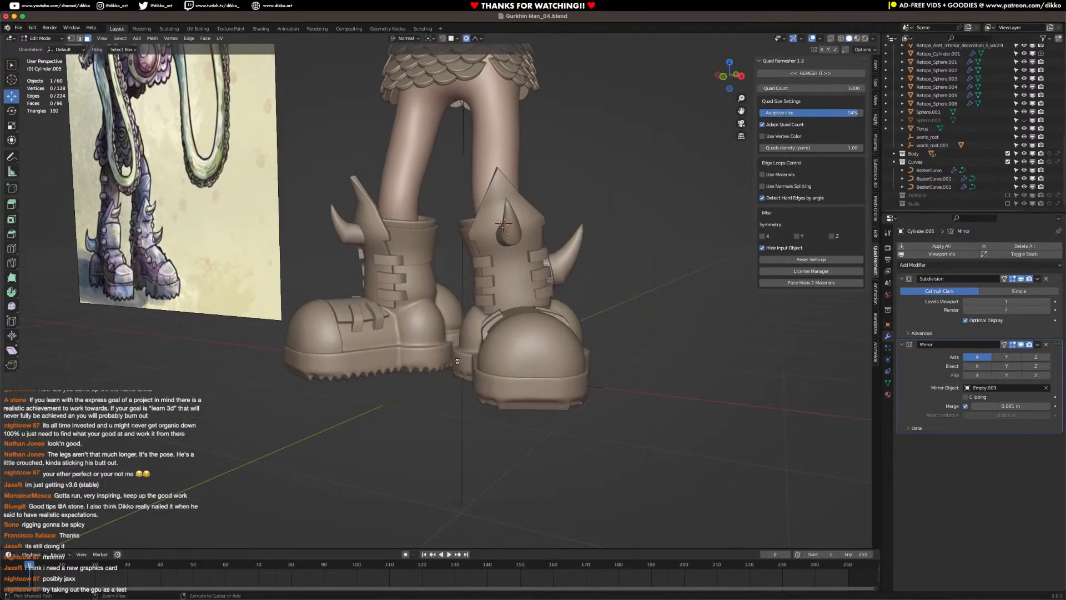
key(ctrl+s)
Step: Switch the viewport to rendered shading, bring the whole character into view and save the file
key(KP_1)
click(866, 38)
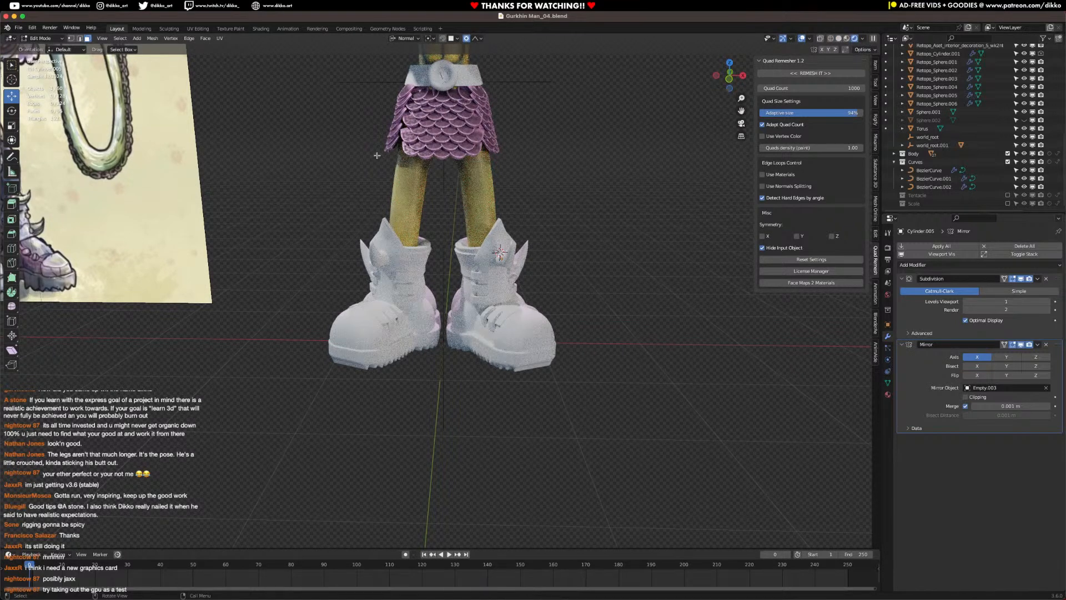
scroll(387, 151, down, 4)
key(ctrl+s)
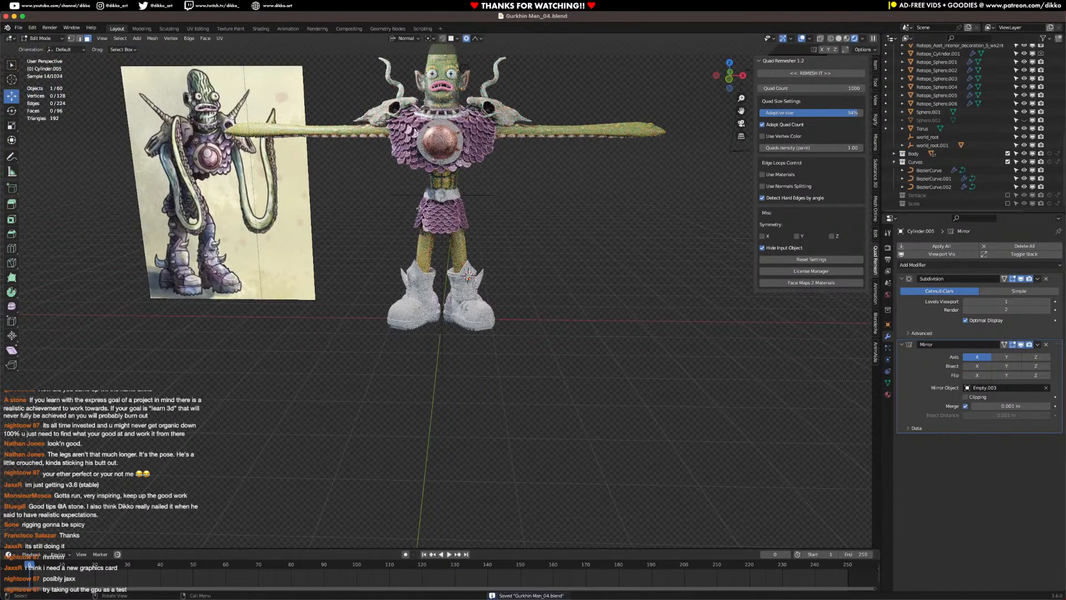
shift+middle_drag(426, 217, 450, 218)
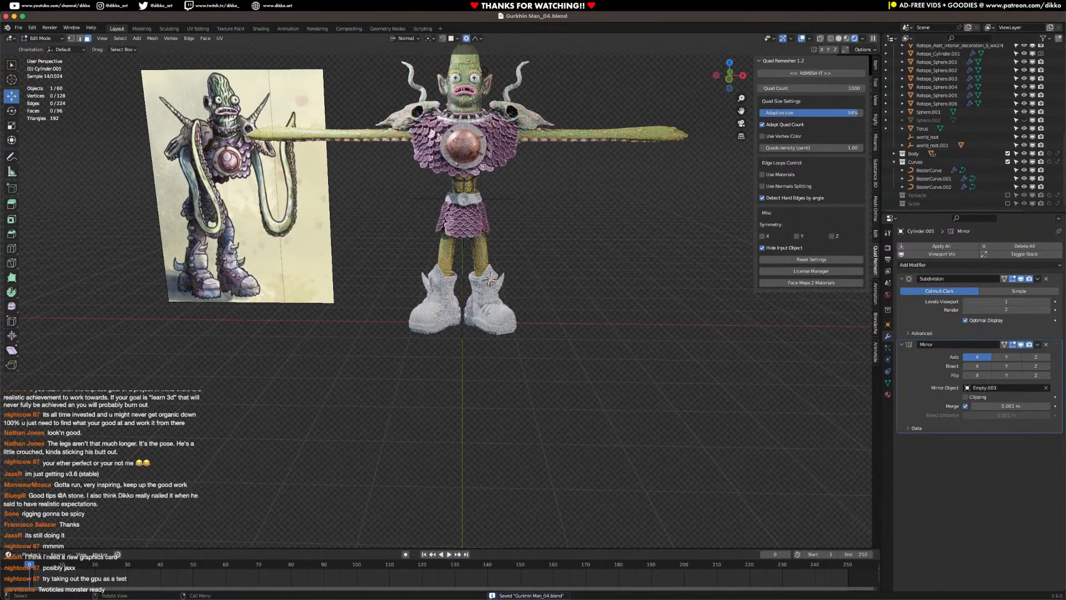
Step: Switch to Object Mode, select the scaled skirt and open its material settings
click(40, 37)
click(41, 48)
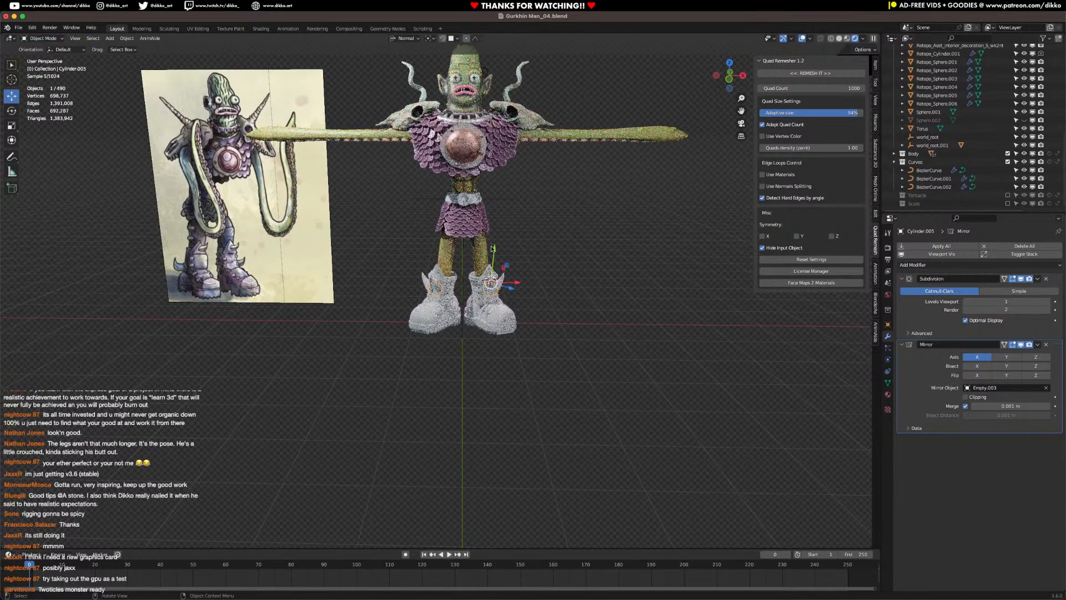
click(458, 229)
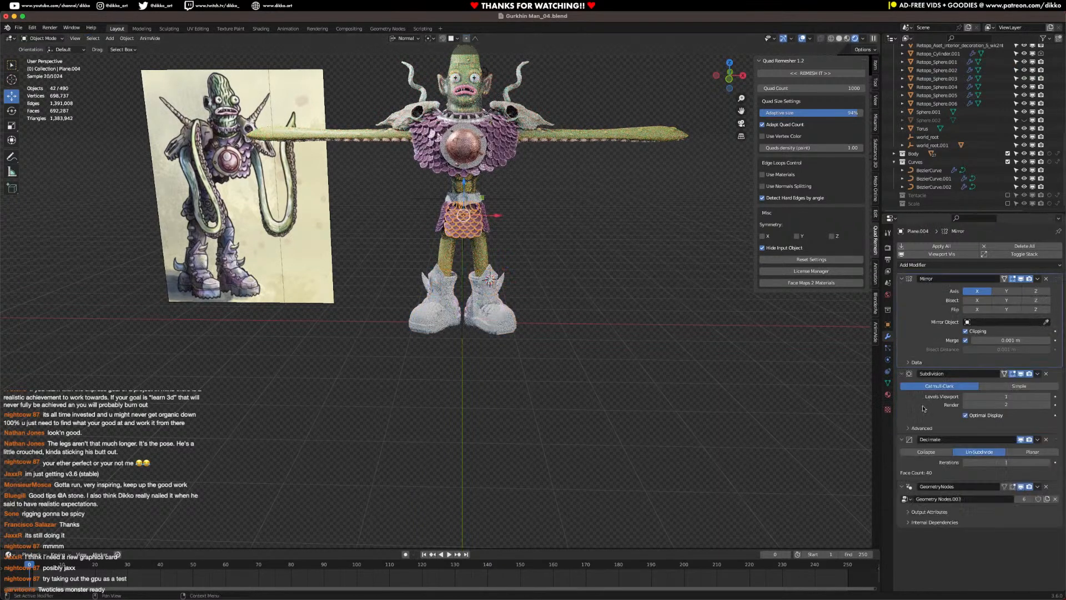
click(888, 395)
key(KP_Decimal)
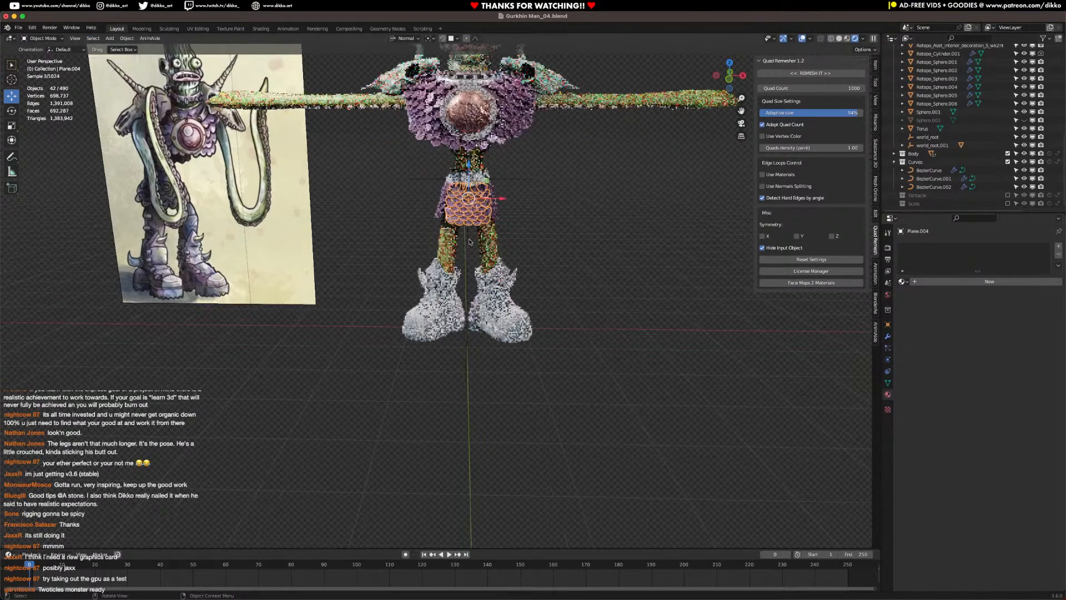
shift+middle_drag(474, 197, 461, 260)
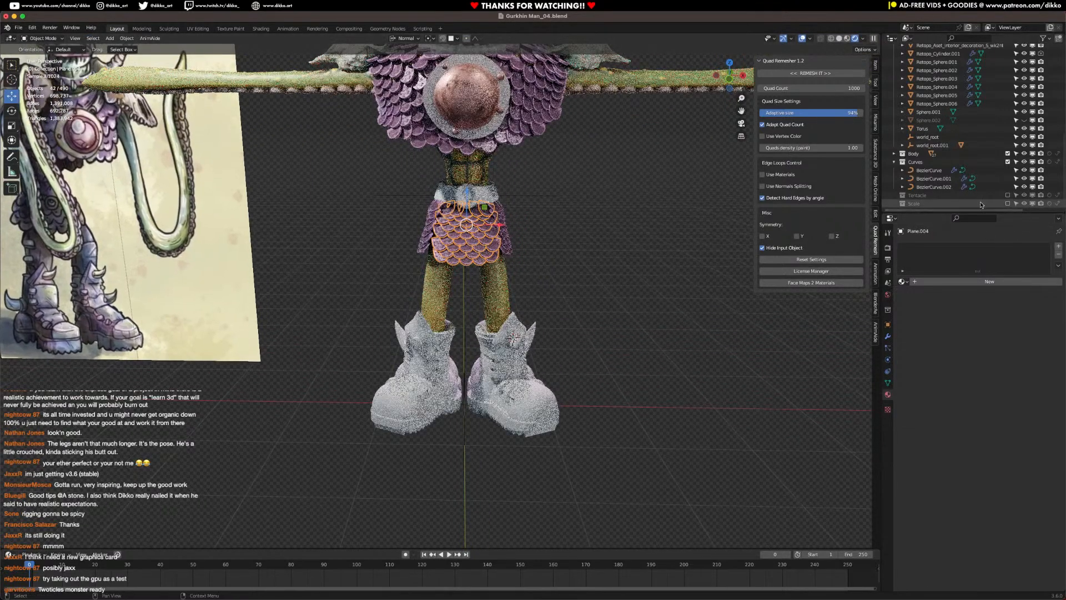
Step: Enable the Scale collection, disable it again and select the chest scales to display their material
click(1008, 203)
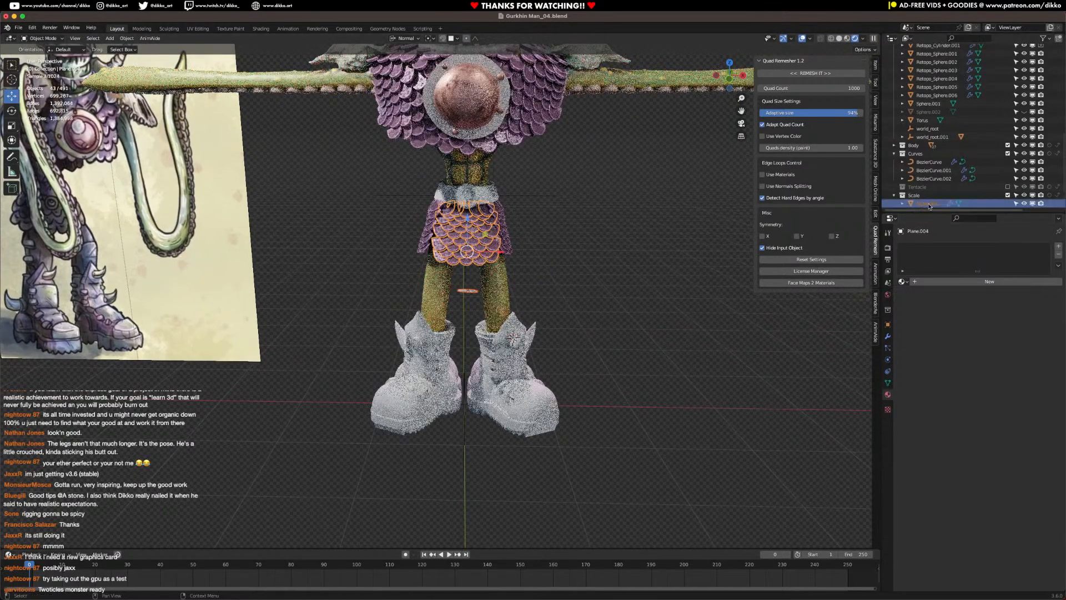
click(1007, 196)
click(533, 119)
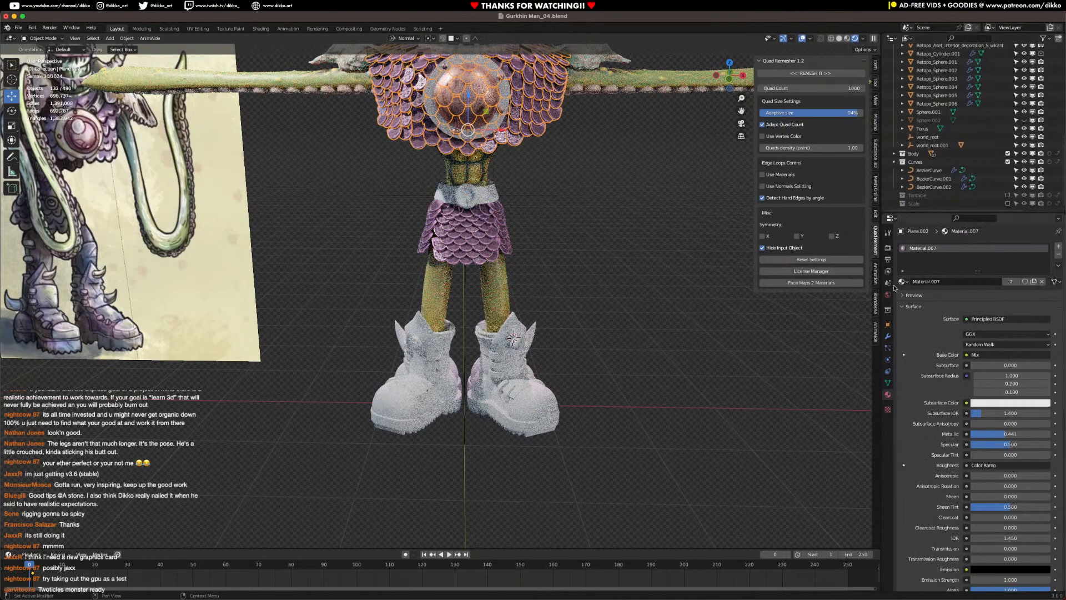
Step: Apply the chest scales' Material.007 to the toe caps, undo that and apply it to the main boot bodies instead
drag(901, 284, 558, 425)
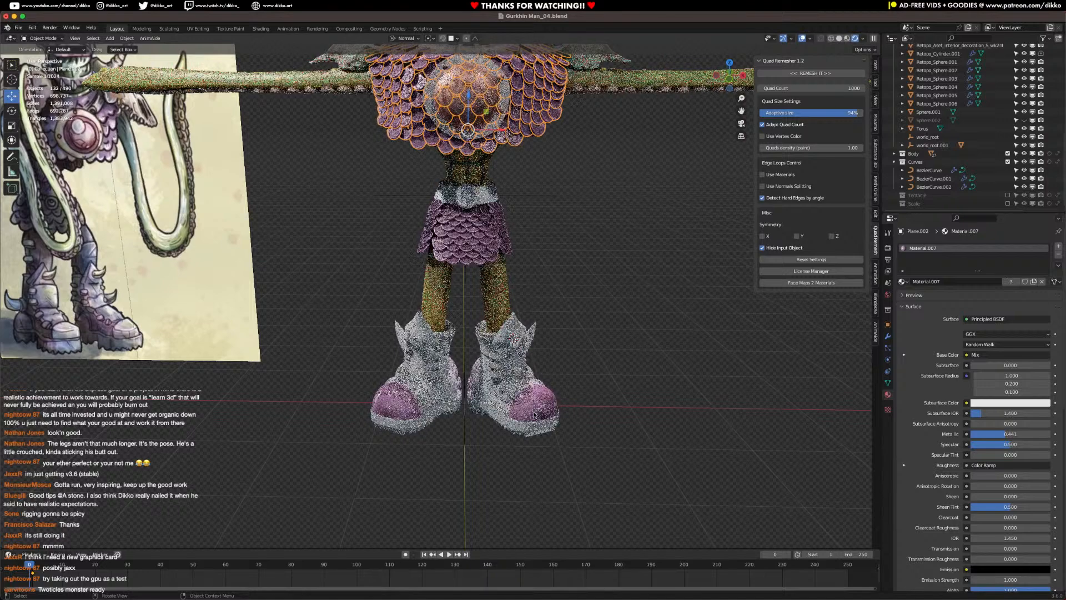
key(ctrl+z)
drag(901, 282, 538, 416)
middle_drag(539, 417, 493, 376)
Step: Select the main boot body, make its Material.007 an independent copy and save the file
click(518, 440)
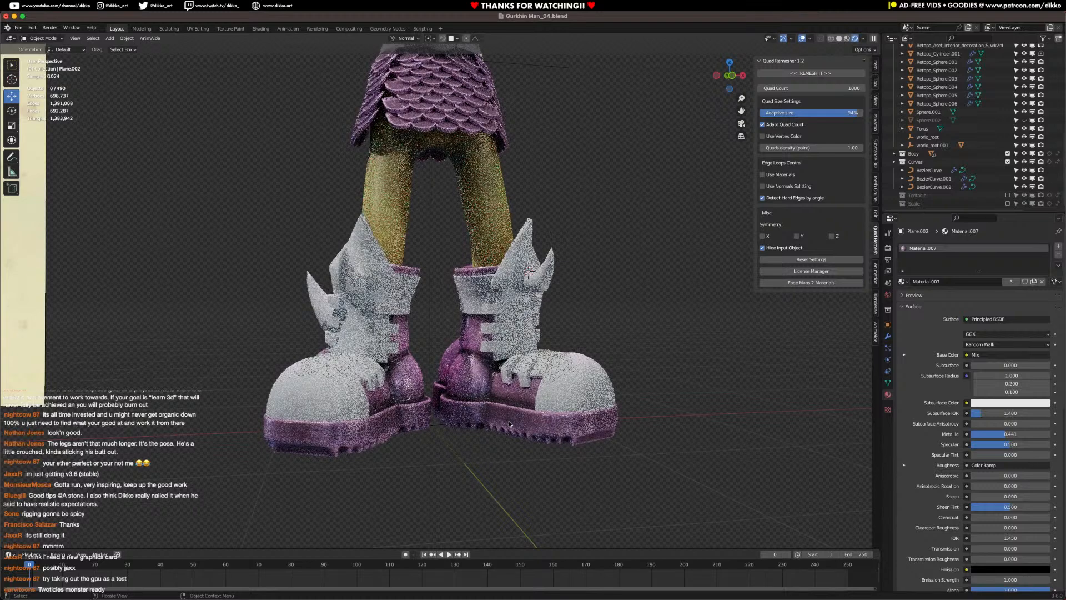
click(510, 424)
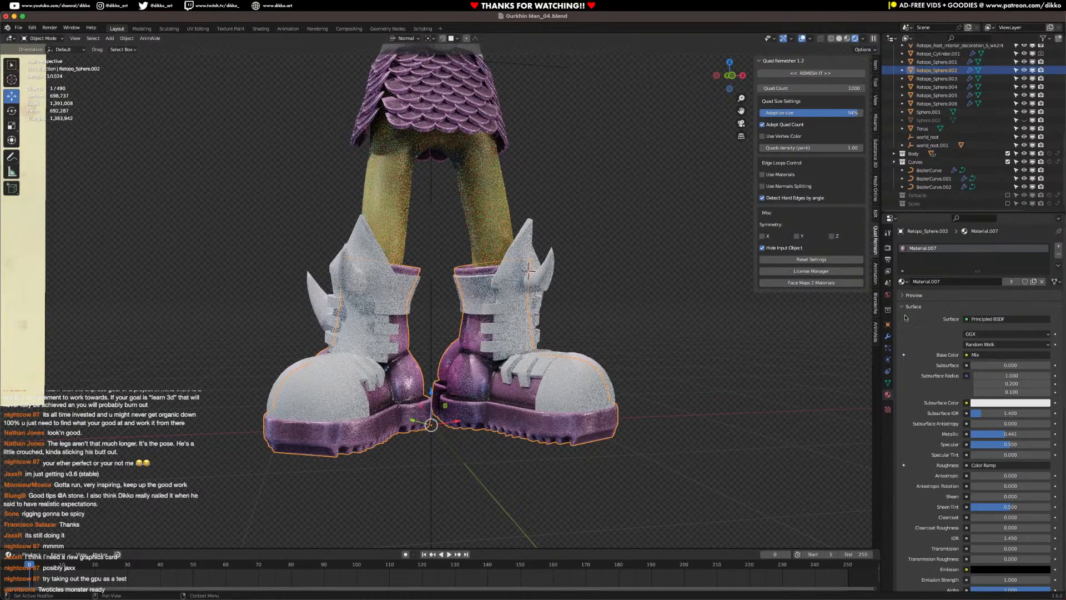
click(1034, 282)
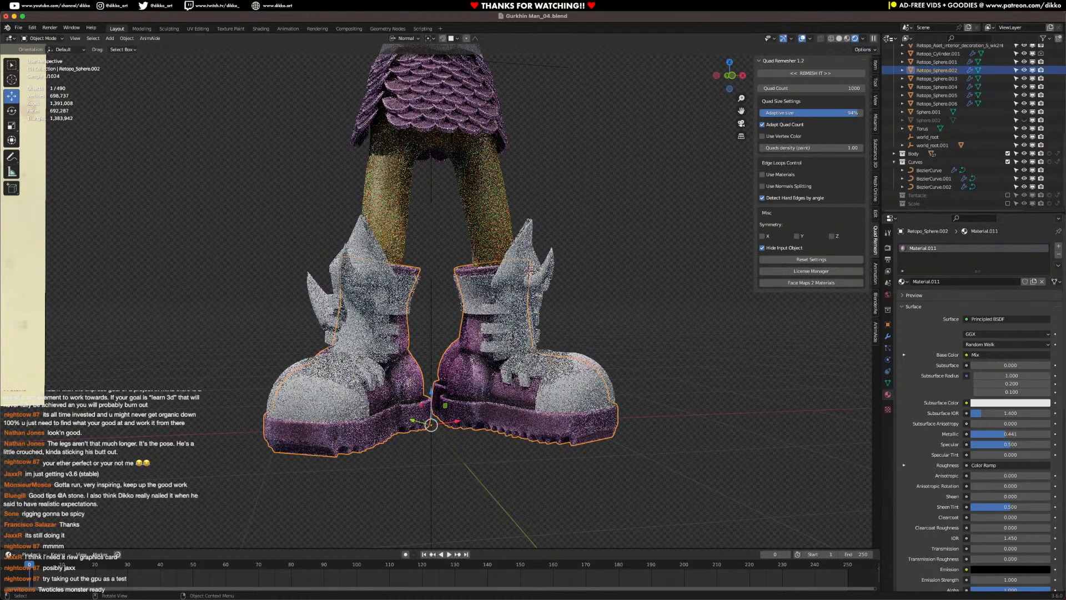
key(ctrl+s)
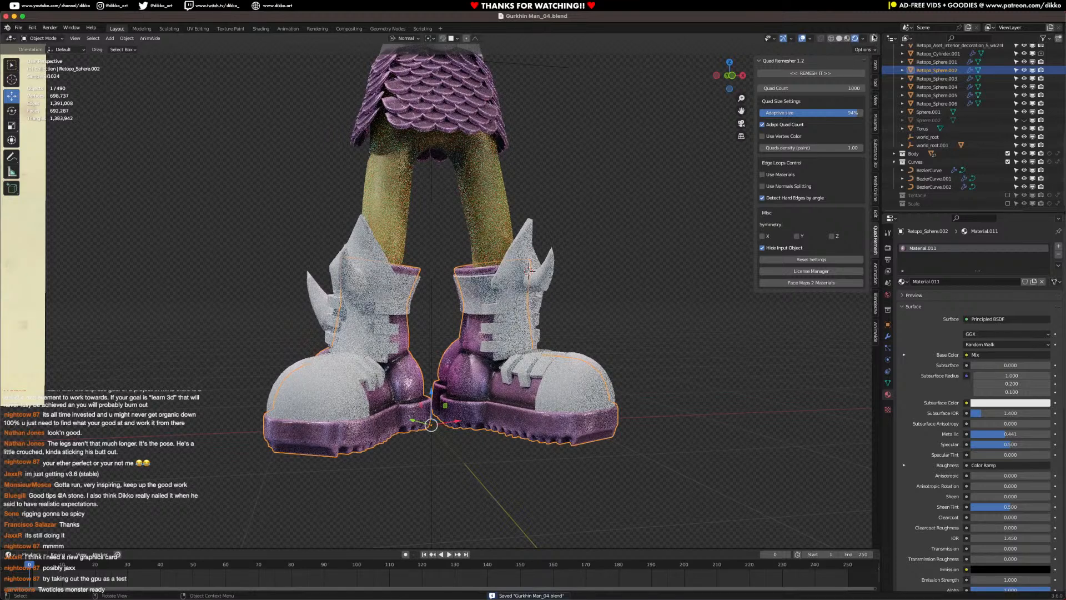
Step: Split the 3D viewport, turn the new area into a Shader Editor and widen it to show the boot material's nodes
drag(878, 35, 650, 37)
click(662, 38)
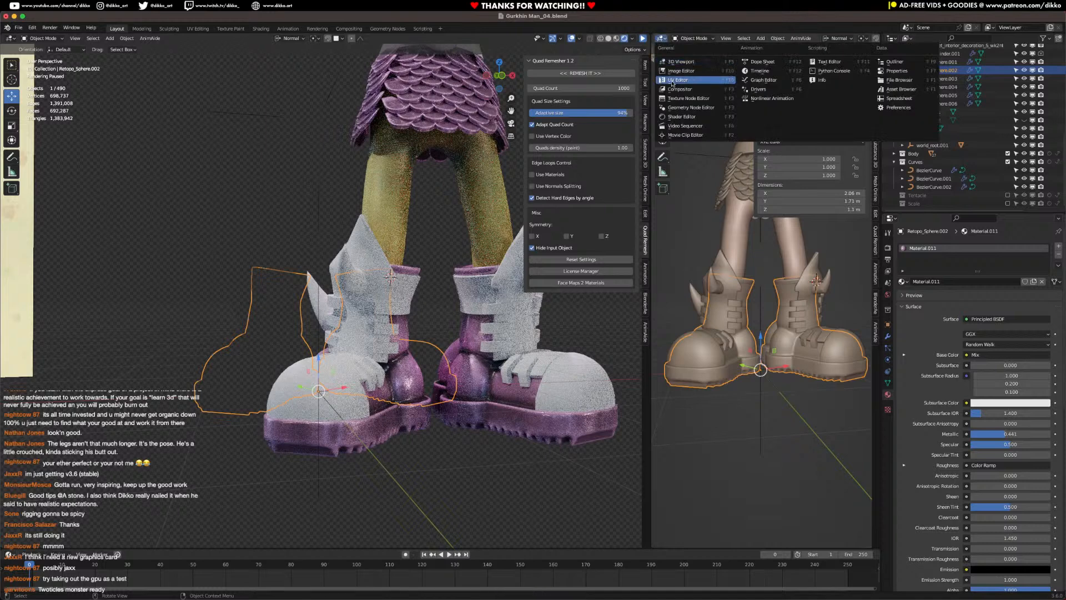
click(681, 117)
drag(650, 336, 525, 339)
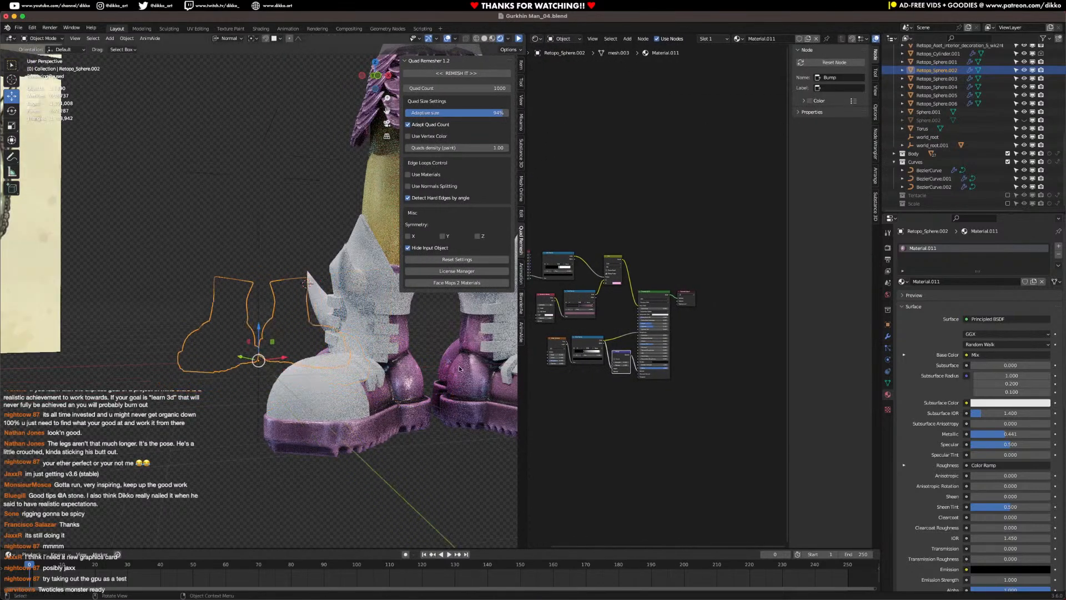
Step: Restart the paused rendered preview and frame both boots in the narrowed 3D viewport
shift+middle_drag(443, 354, 381, 341)
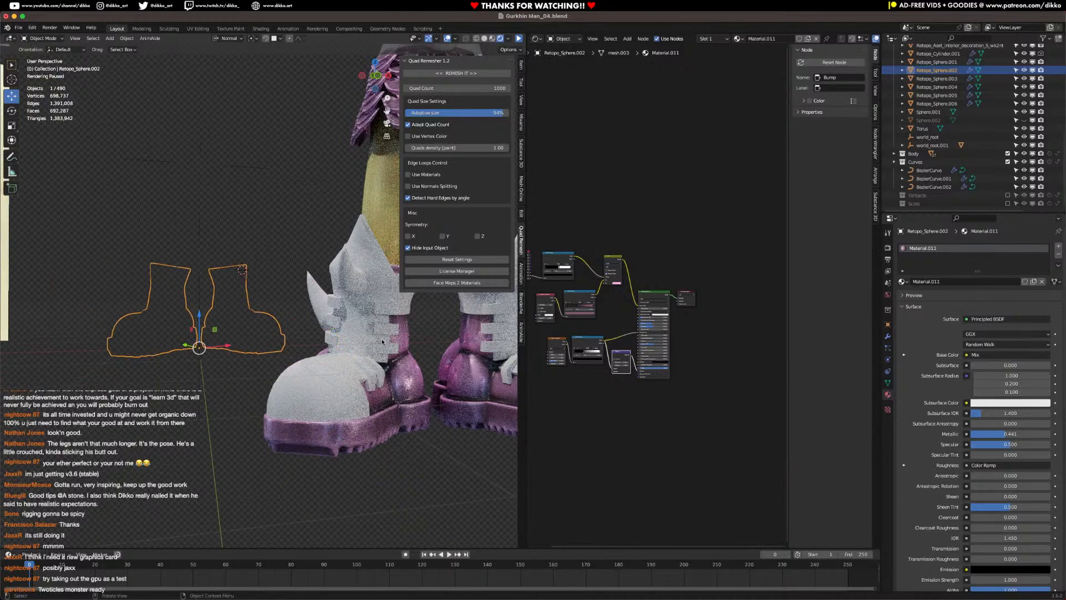
scroll(381, 341, down, 1)
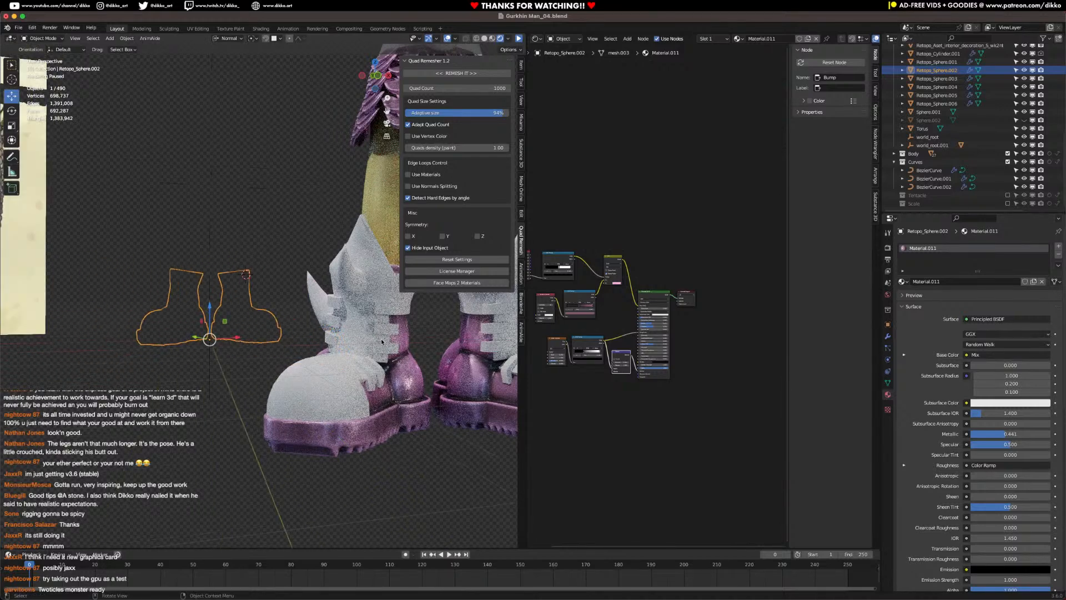
click(485, 39)
click(511, 38)
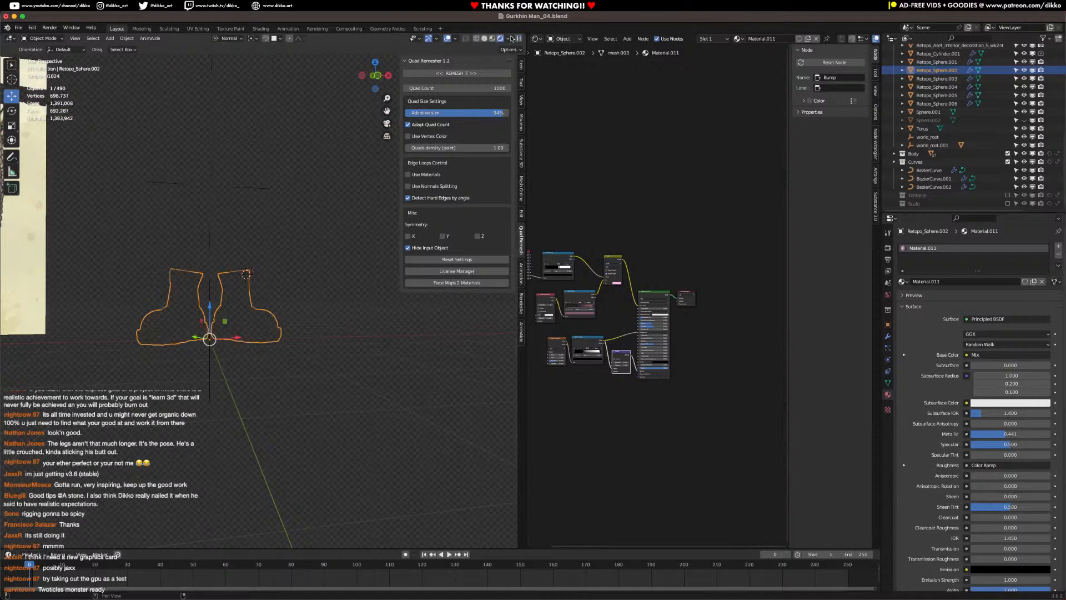
scroll(337, 248, up, 5)
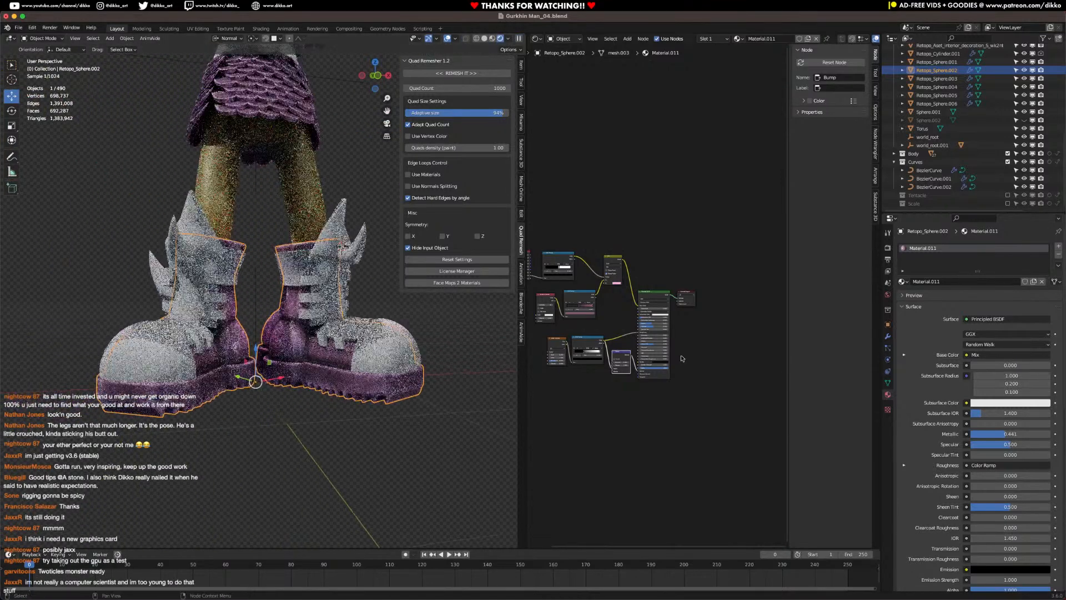
Step: Recolour the end stop of the Ambient Occlusion's Color Ramp in the boot body's Material.011 to a muted grey-teal
scroll(682, 292, up, 5)
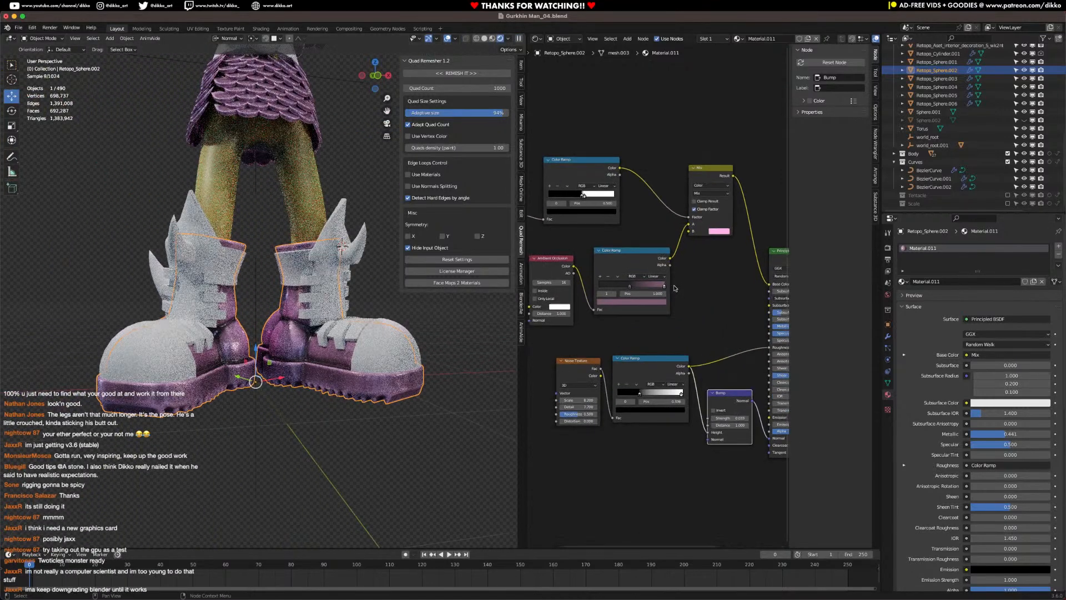
click(664, 288)
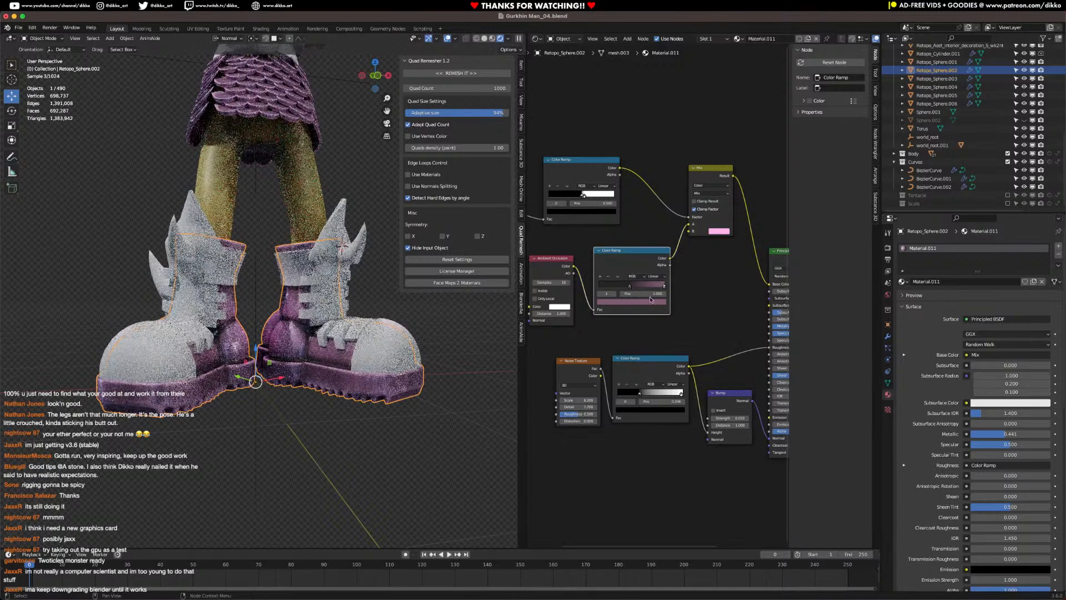
click(647, 303)
click(625, 229)
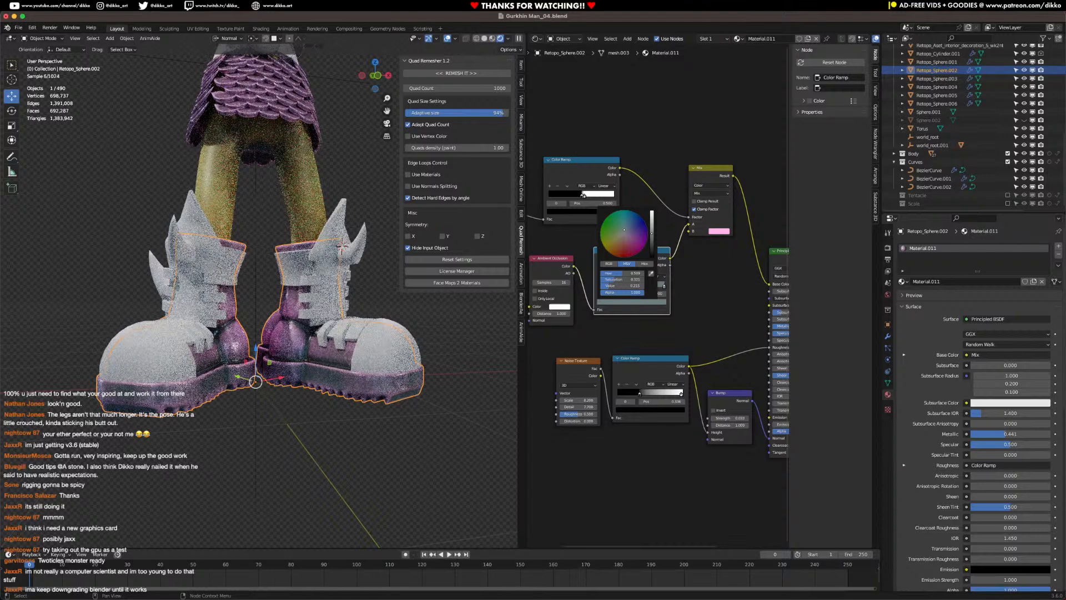
Step: Change the Mix node's B colour in Material.011 to a pale lavender and save the file
click(719, 232)
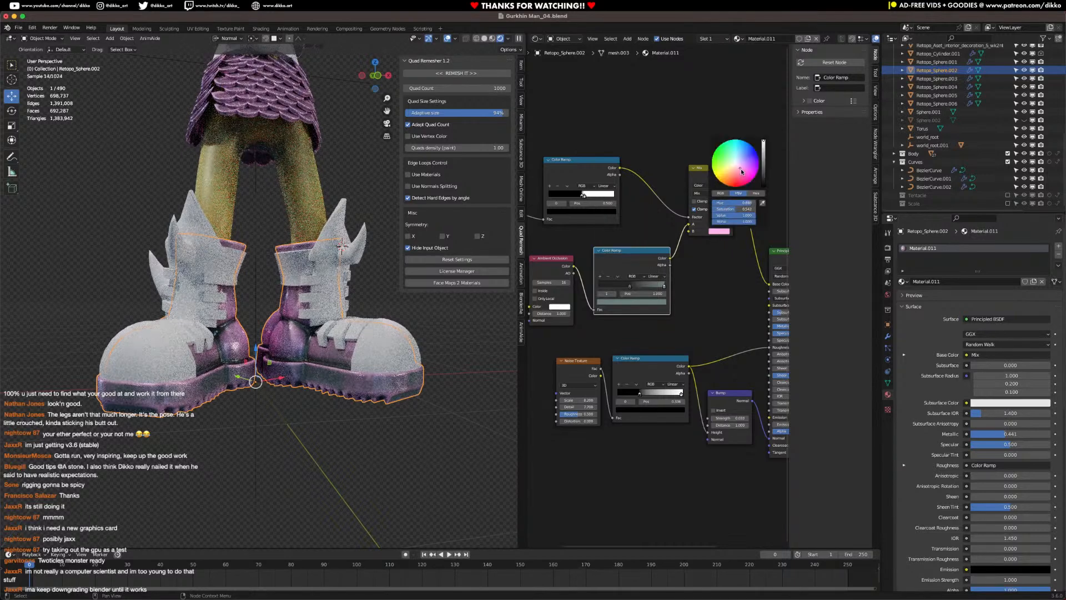
drag(740, 170, 739, 163)
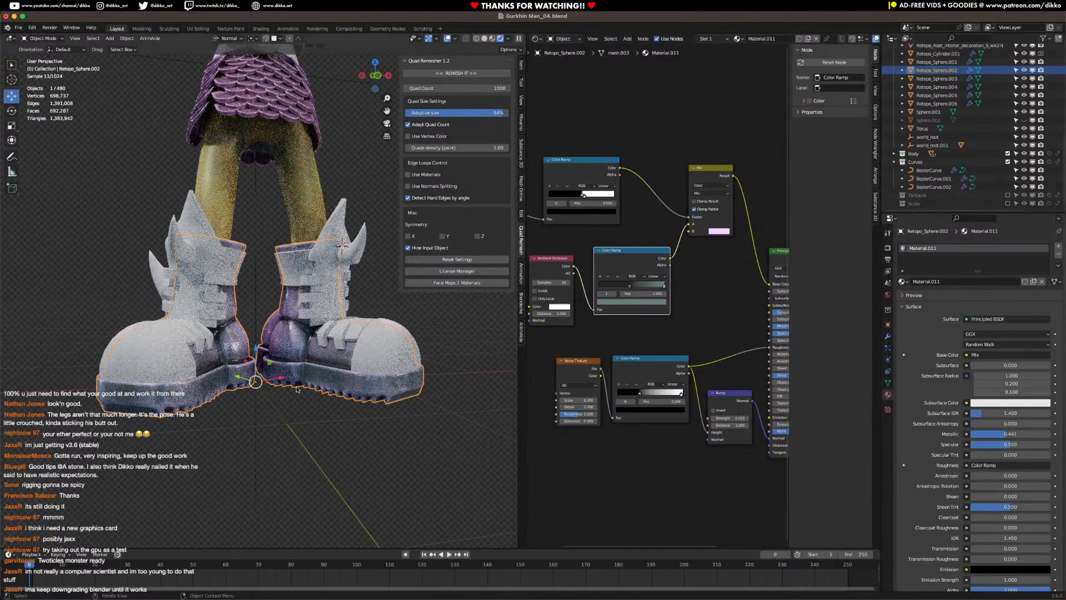
scroll(297, 389, down, 6)
click(241, 387)
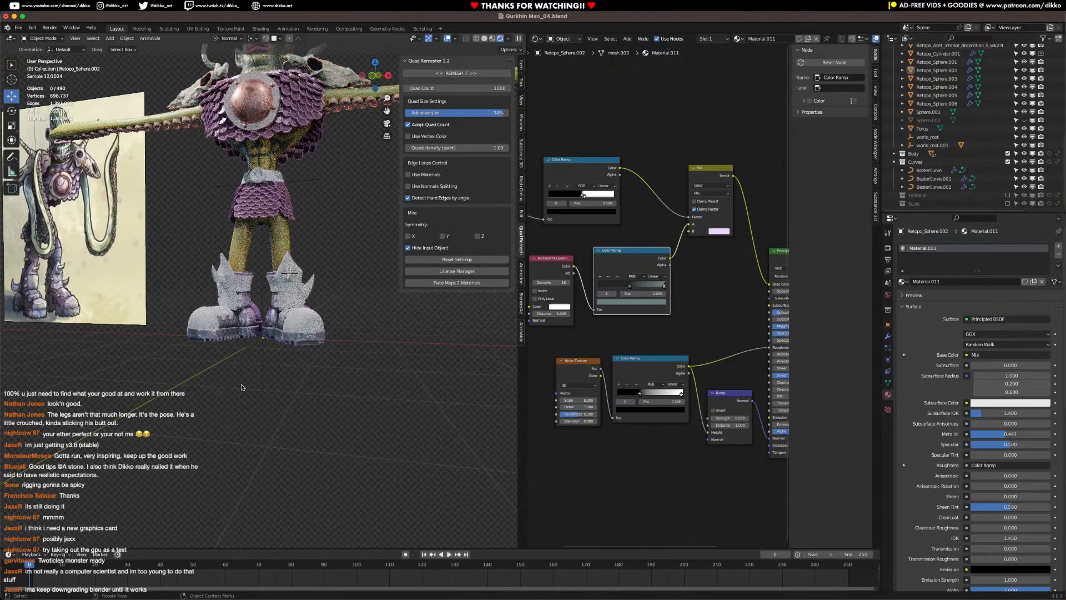
key(ctrl+s)
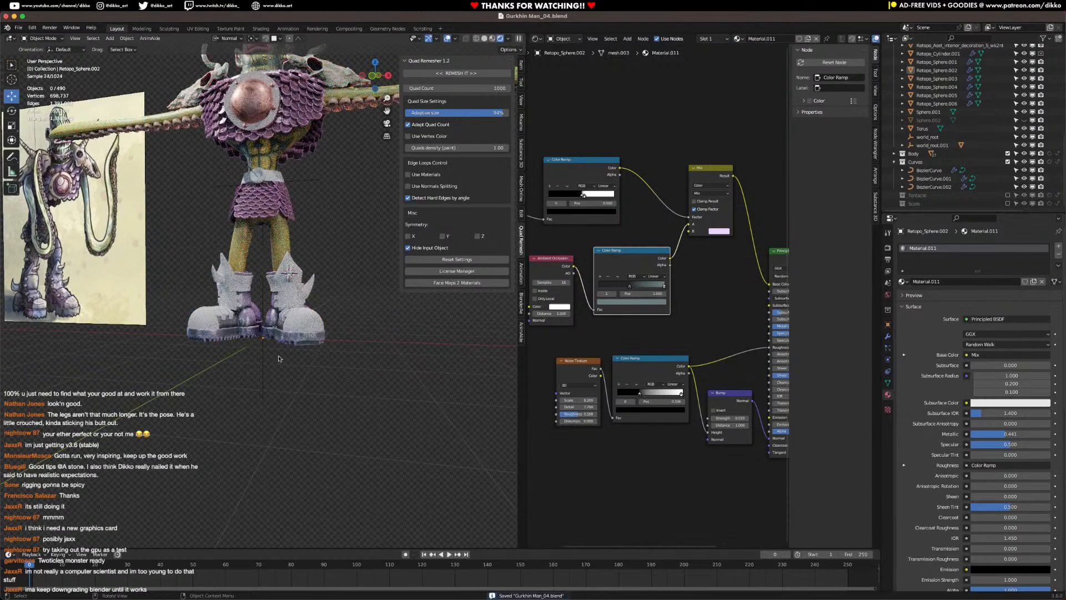
Step: Apply the boot body's Material.011 to the toe caps and make it an independent copy for them
click(303, 322)
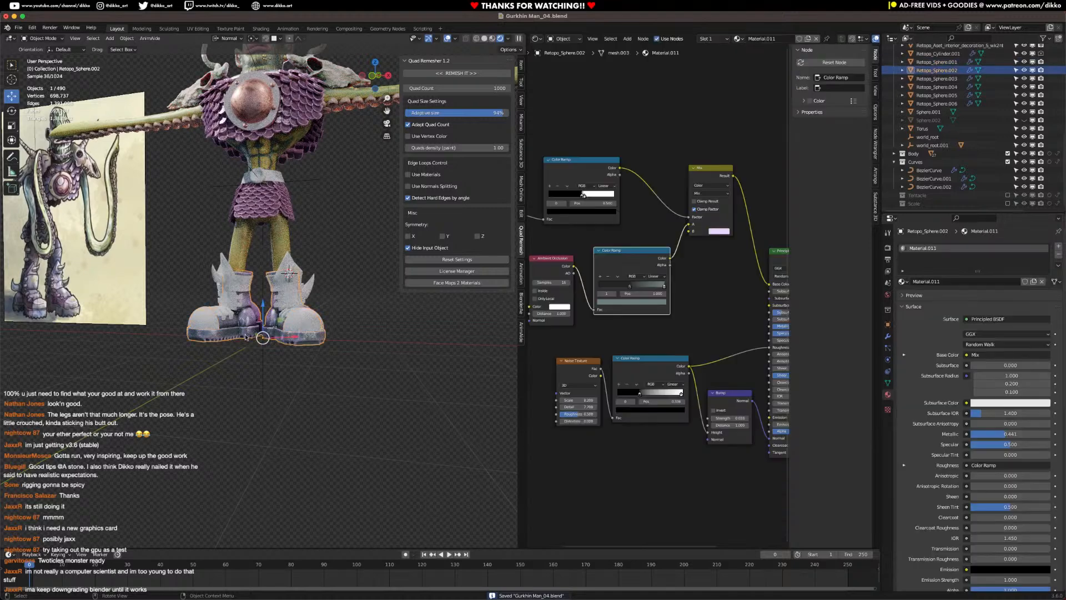
drag(900, 285, 306, 325)
click(306, 326)
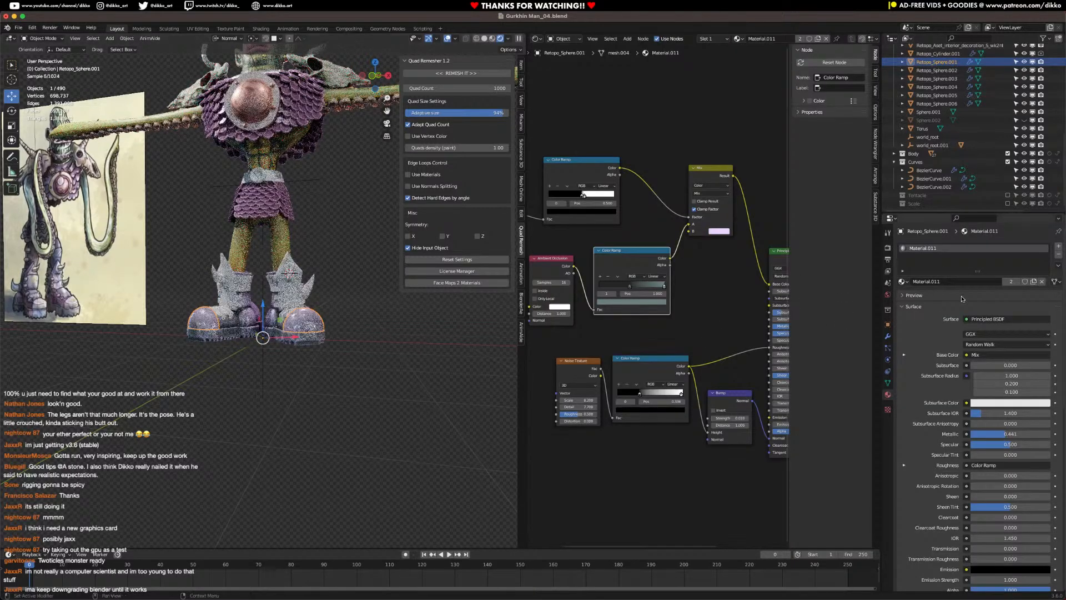
click(1033, 284)
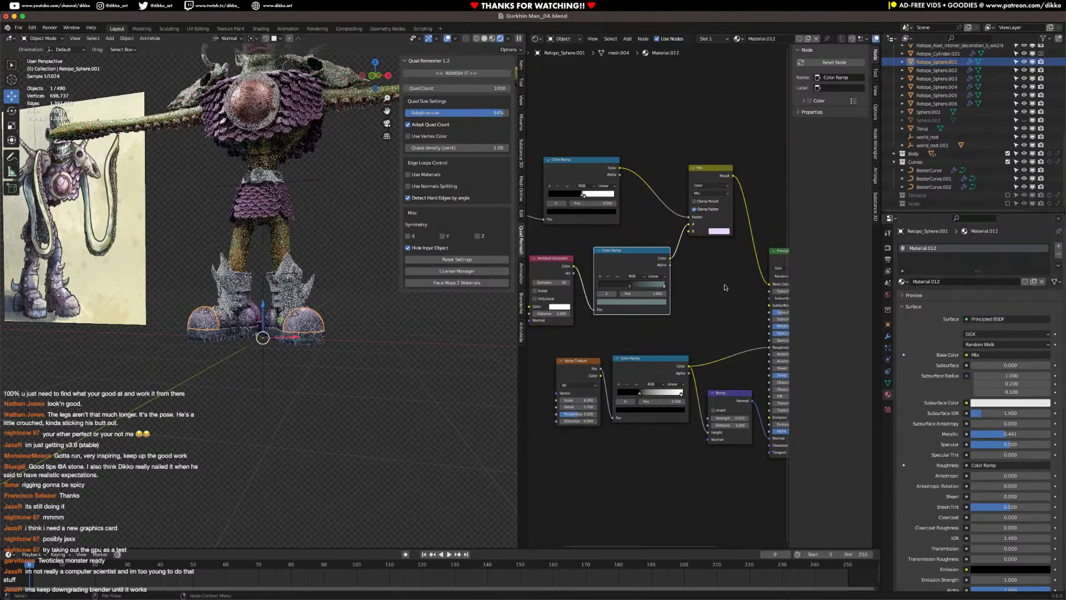
Step: Set the toe cap material's Mix B colour to a very pale pink and its Metallic value to 0.850
scroll(725, 220, up, 1)
click(732, 215)
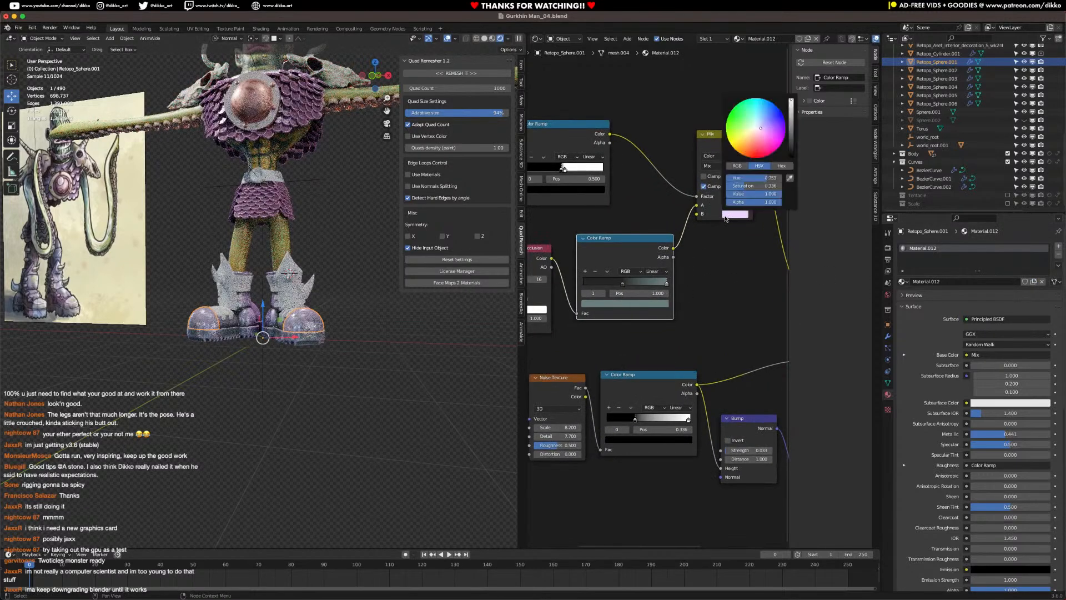
click(758, 134)
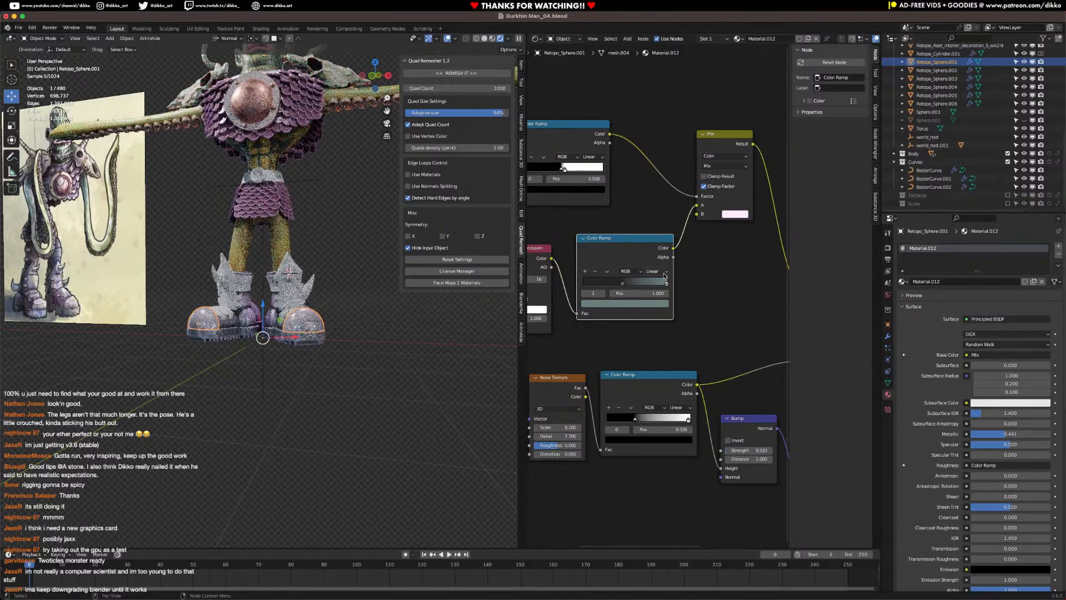
middle_drag(703, 363, 552, 313)
drag(699, 283, 734, 284)
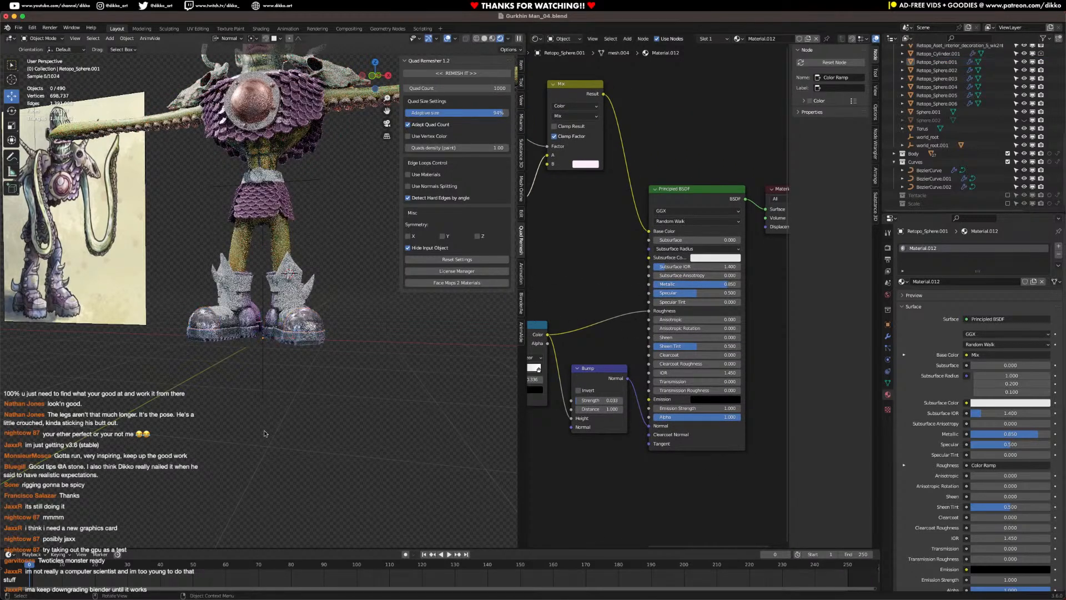
Step: Brighten the end stop of the Ambient Occlusion's Color Ramp in the toe caps' Material.012 to a light cyan
scroll(264, 429, up, 5)
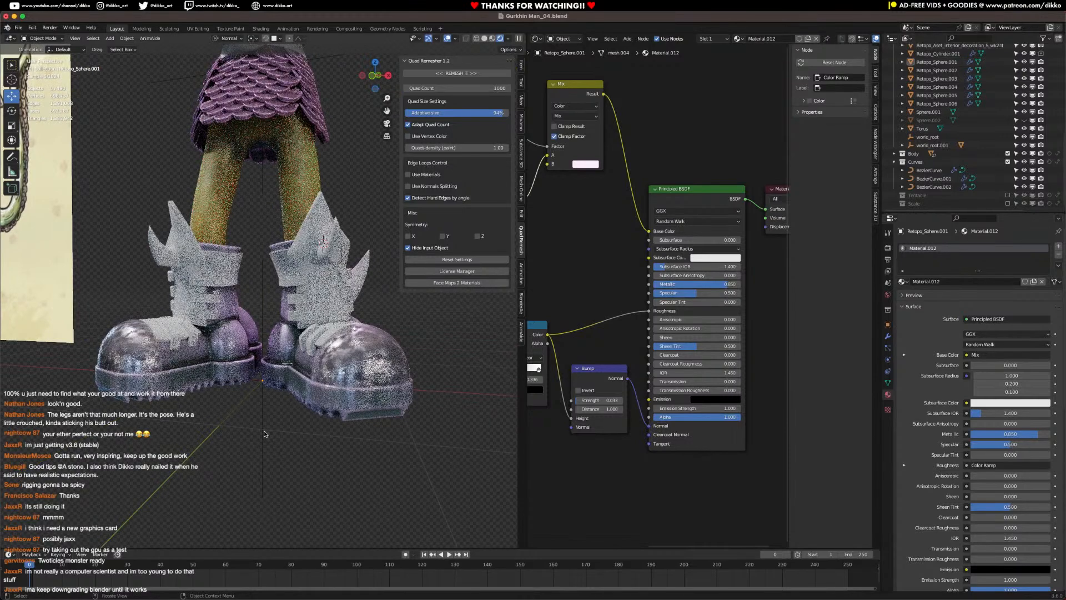
click(265, 435)
scroll(265, 437, down, 5)
middle_drag(264, 441, 284, 452)
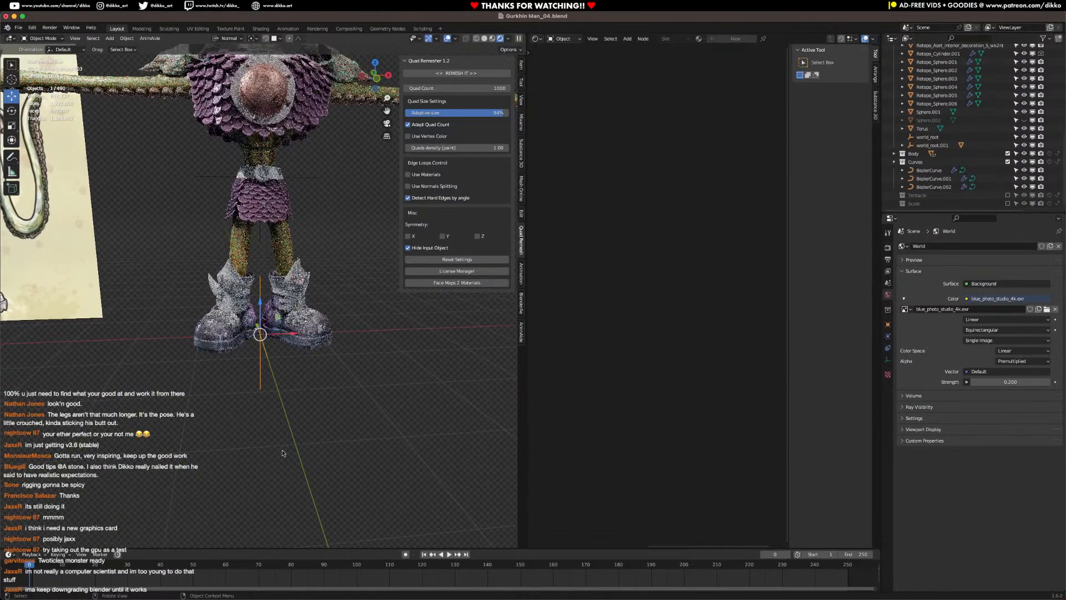
click(243, 349)
middle_drag(626, 317, 746, 300)
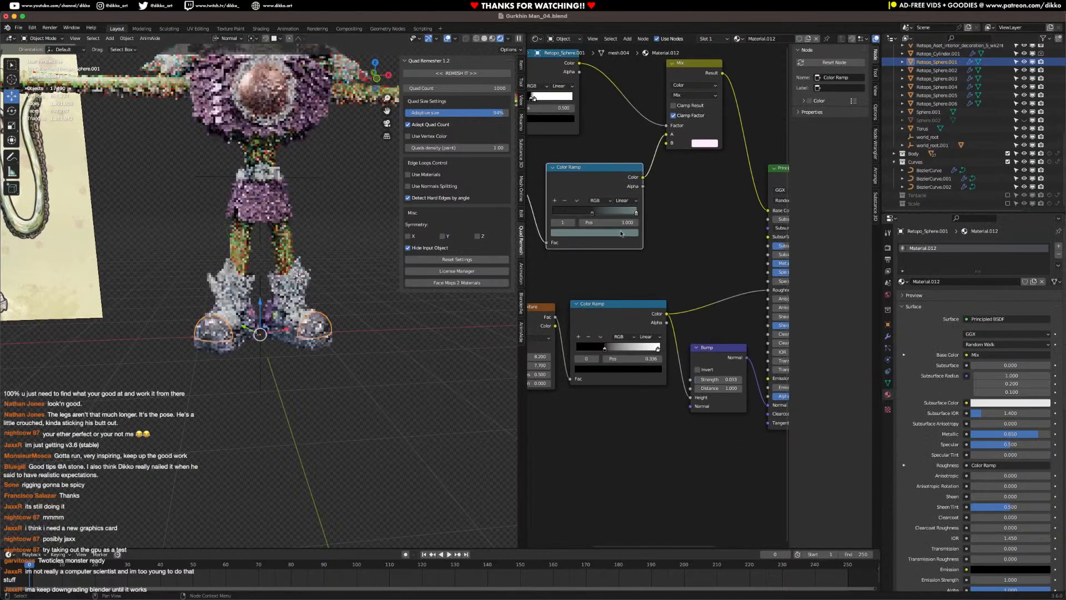
click(597, 232)
drag(621, 144, 620, 127)
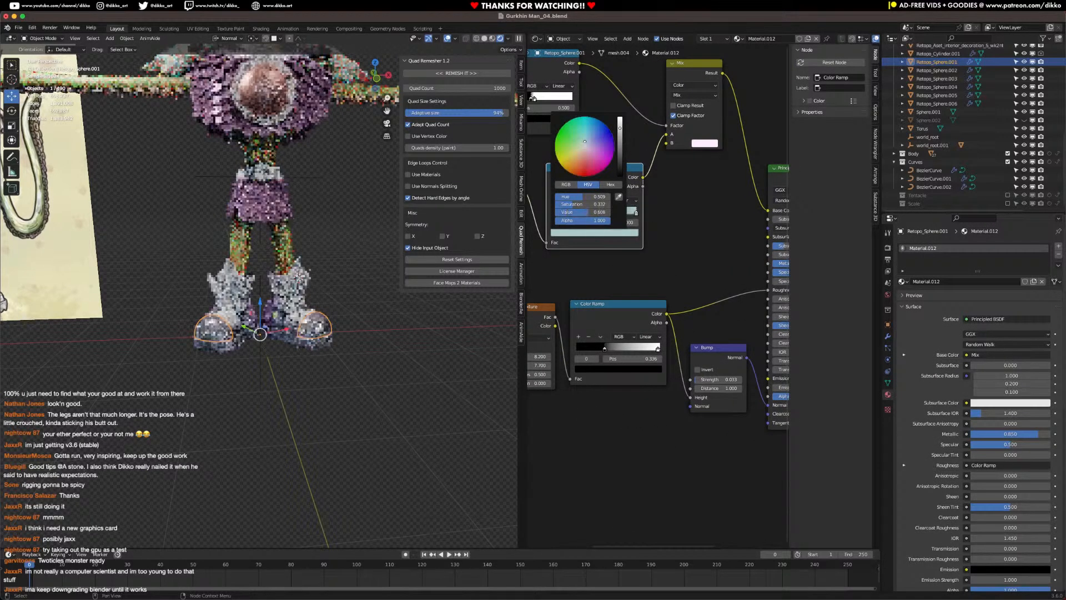
click(370, 378)
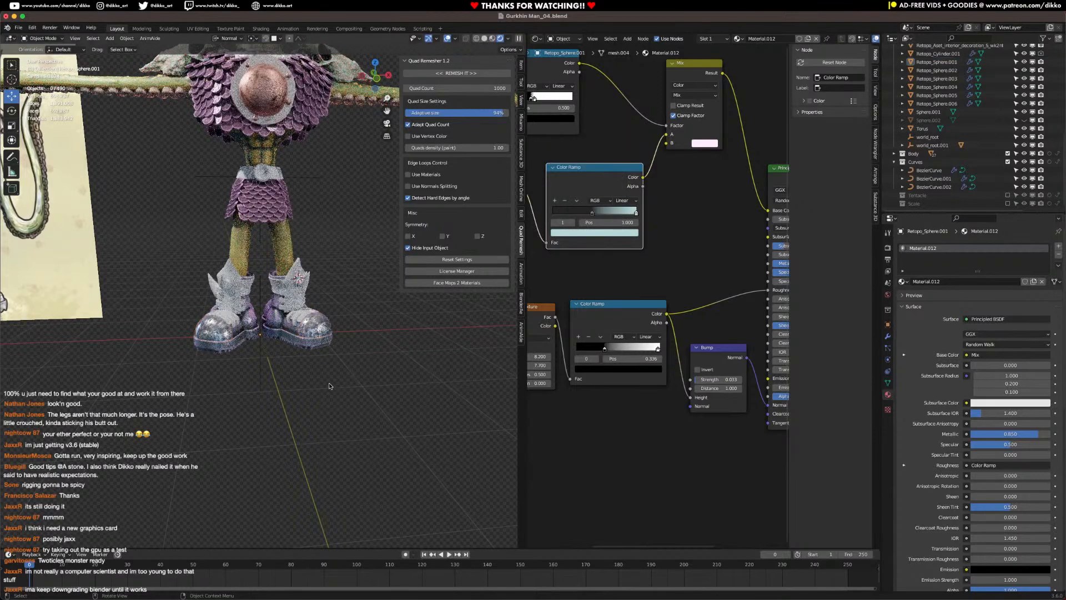
Step: Apply the toe caps' Material.012 to the boots' shin straps and horns
middle_drag(255, 412, 303, 389)
scroll(311, 420, up, 2)
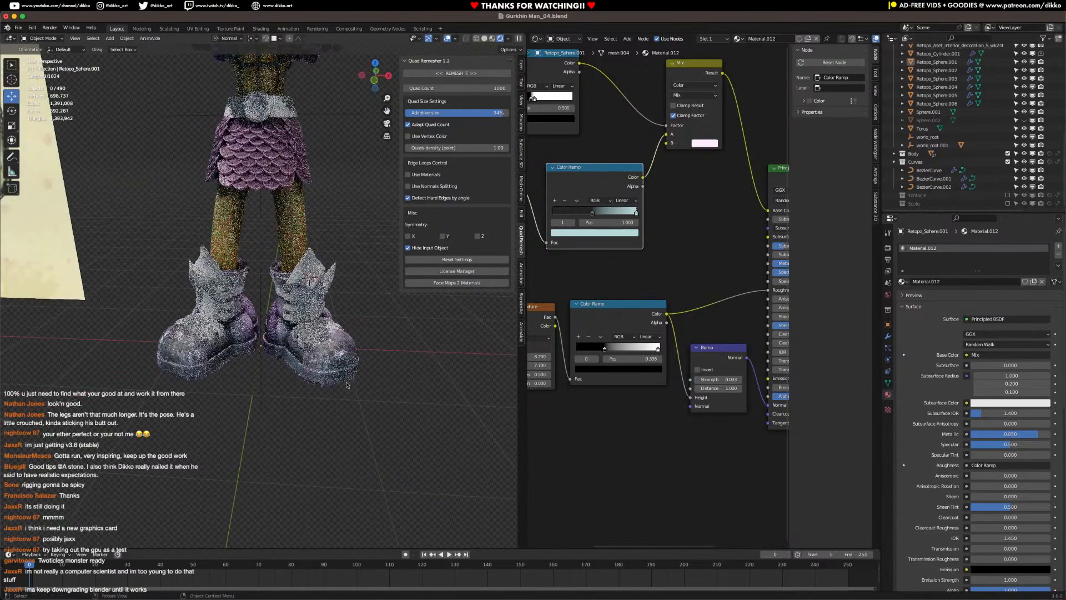
middle_drag(374, 382, 330, 349)
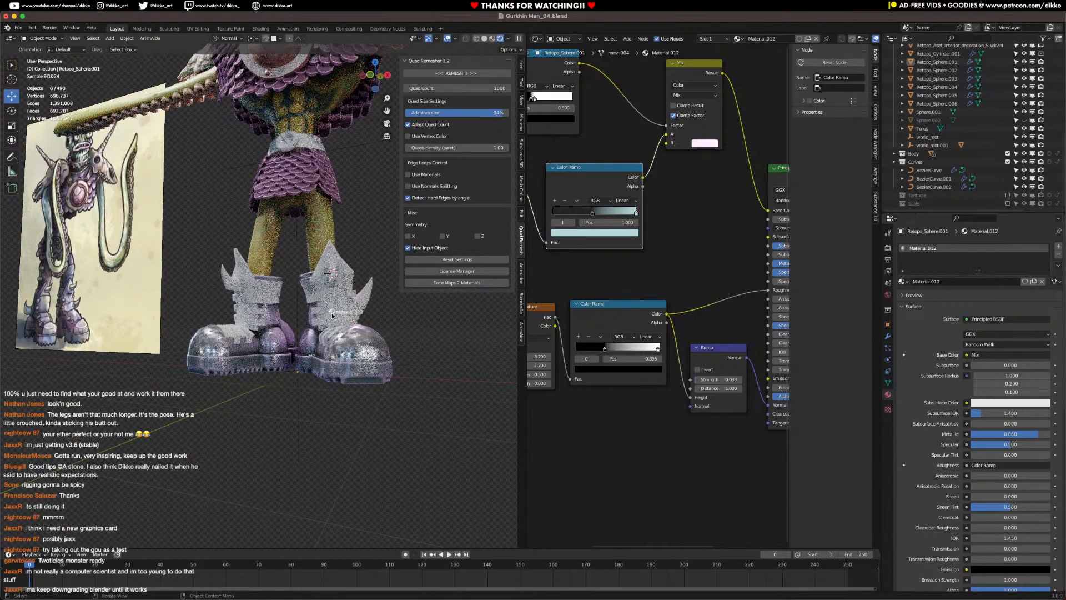
drag(332, 315, 333, 315)
drag(903, 281, 378, 304)
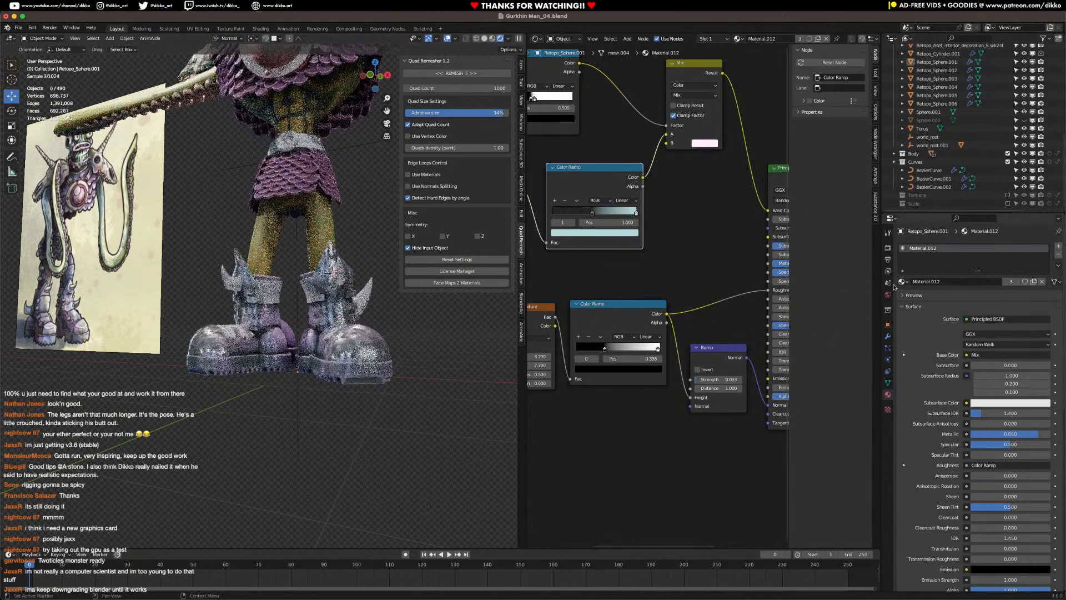
drag(904, 282, 336, 279)
Step: Apply Material.012 to the remaining strap pieces over the boots' insteps and ankles
middle_drag(336, 279, 332, 450)
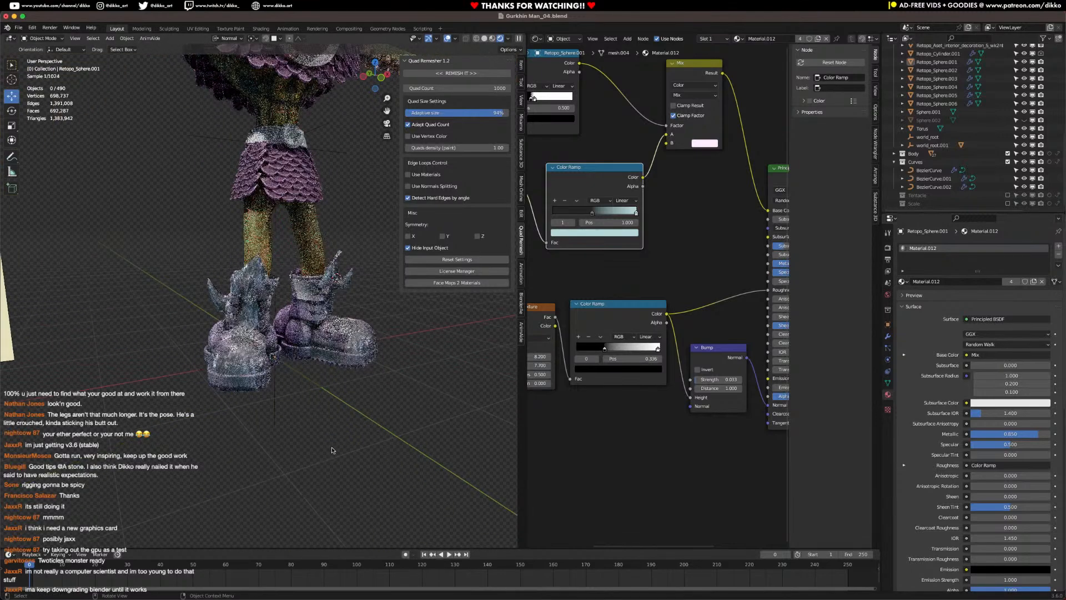
scroll(356, 462, up, 1)
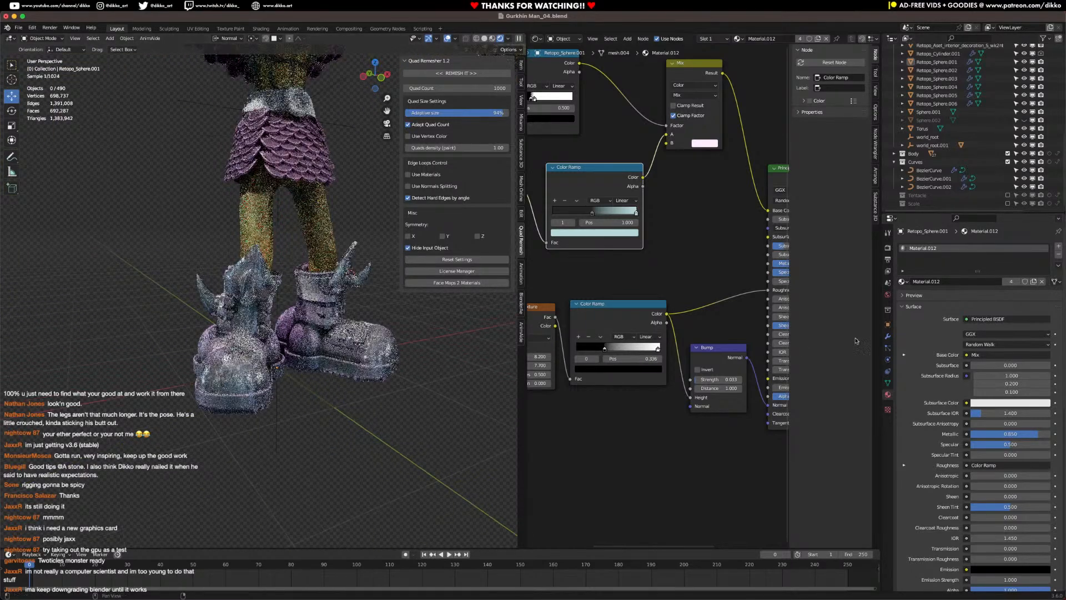
drag(903, 282, 363, 330)
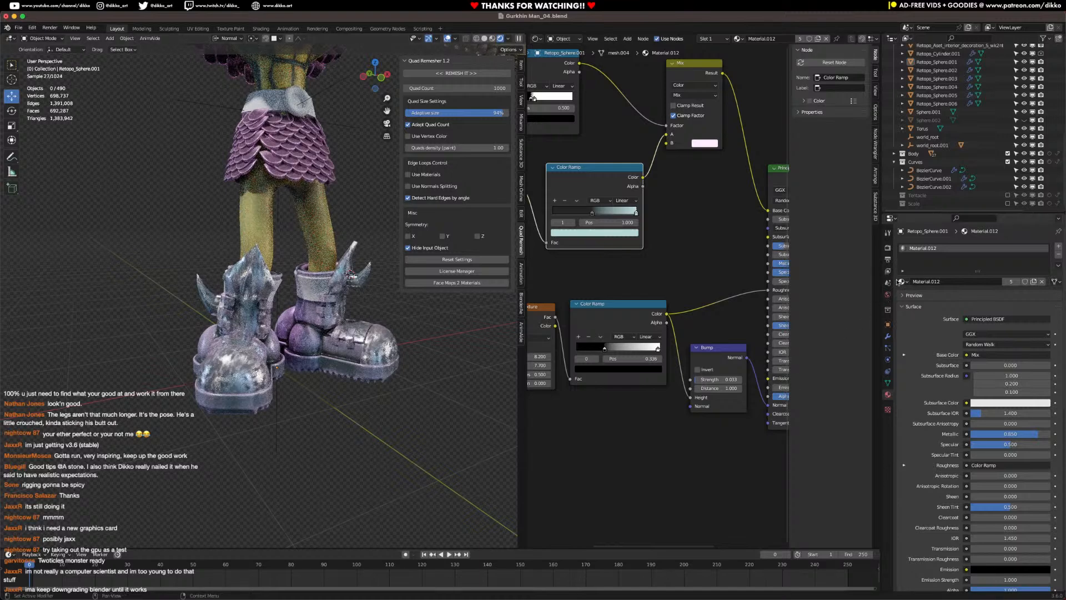
drag(899, 283, 307, 287)
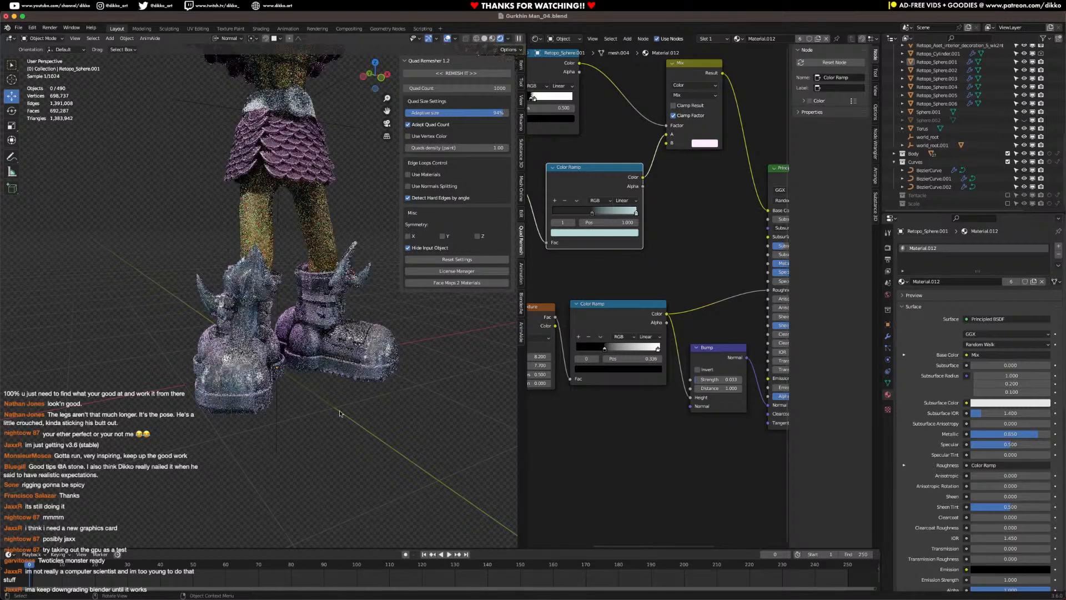
Step: Select the toe caps and raise the Noise Texture's Scale in Material.012 for a finer surface pattern
click(389, 353)
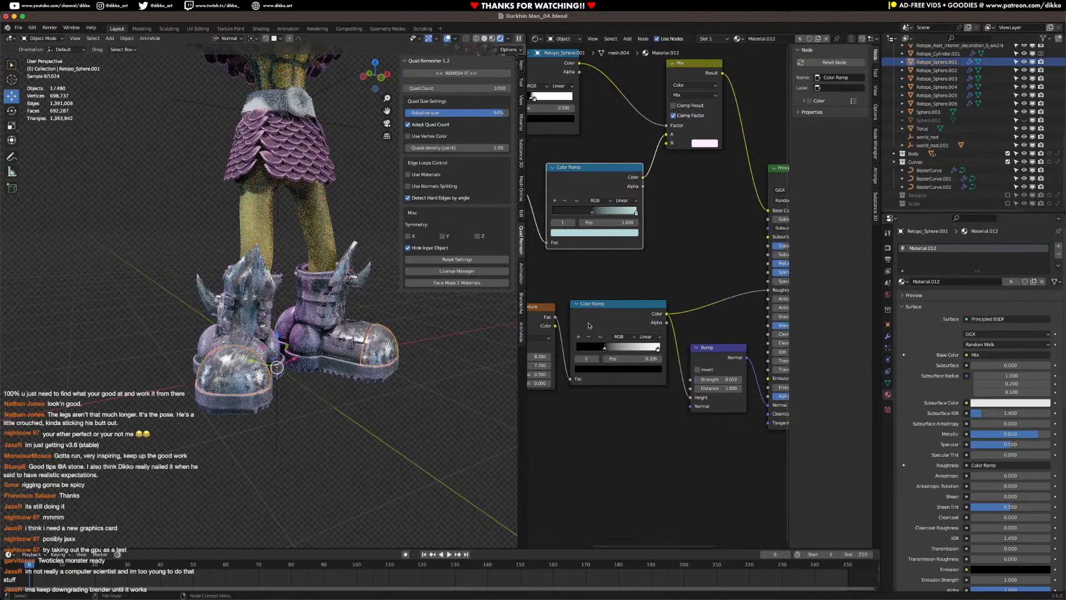
middle_drag(641, 272, 705, 245)
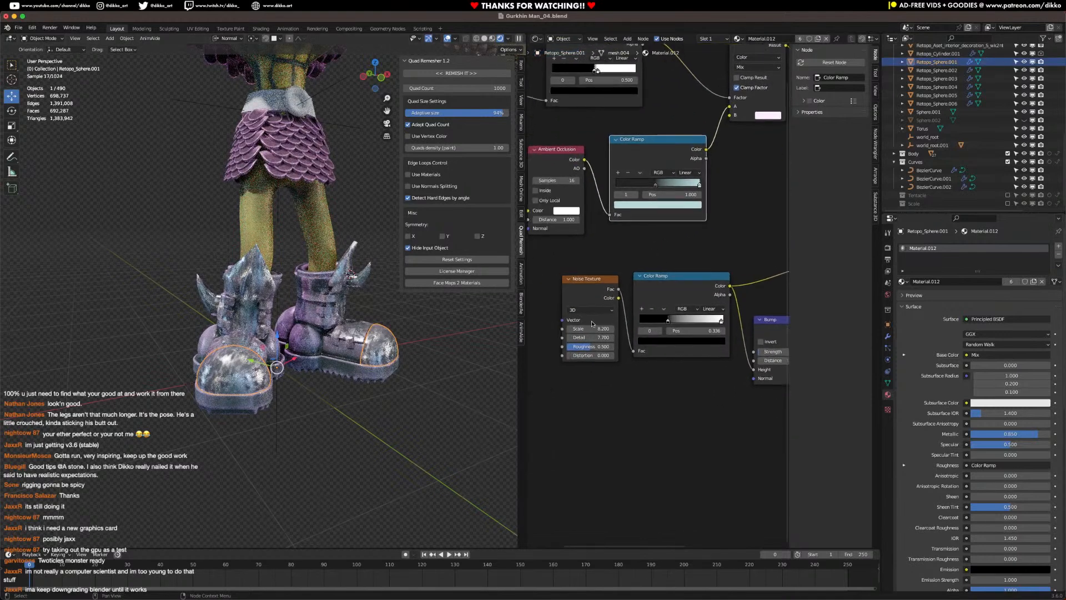
drag(589, 328, 712, 328)
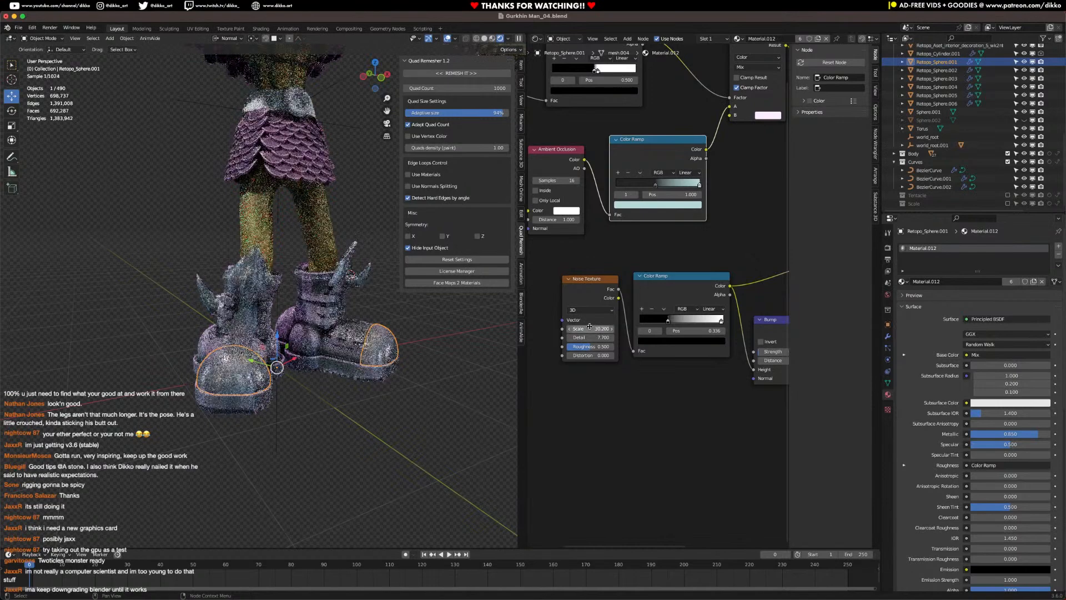
click(371, 445)
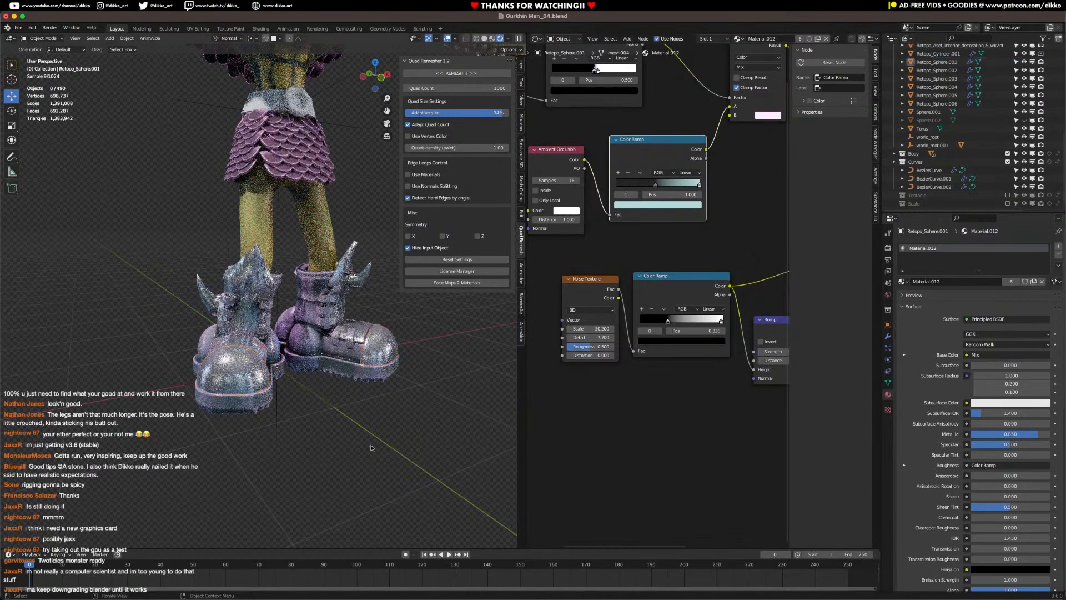
Step: Apply the toe caps' Material.012 to the belt buckle
scroll(371, 445, up, 3)
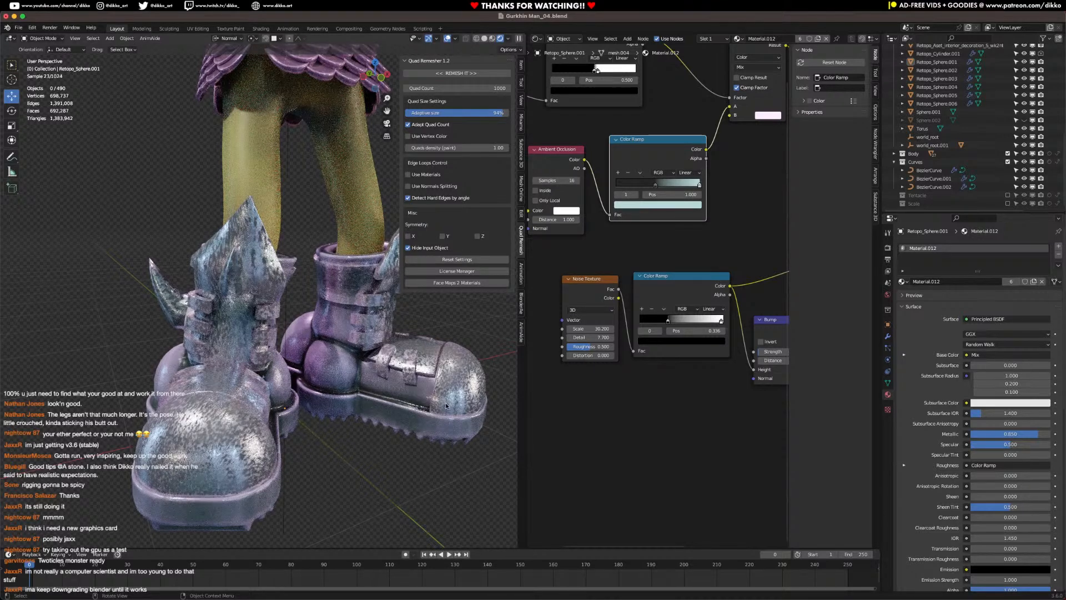
scroll(384, 473, down, 5)
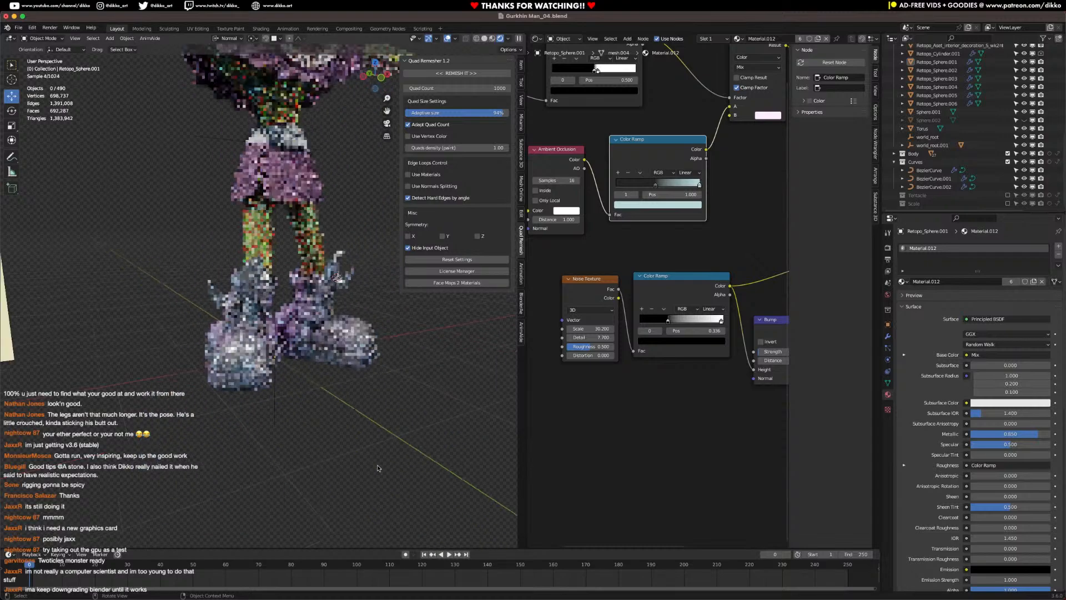
middle_drag(367, 438, 338, 390)
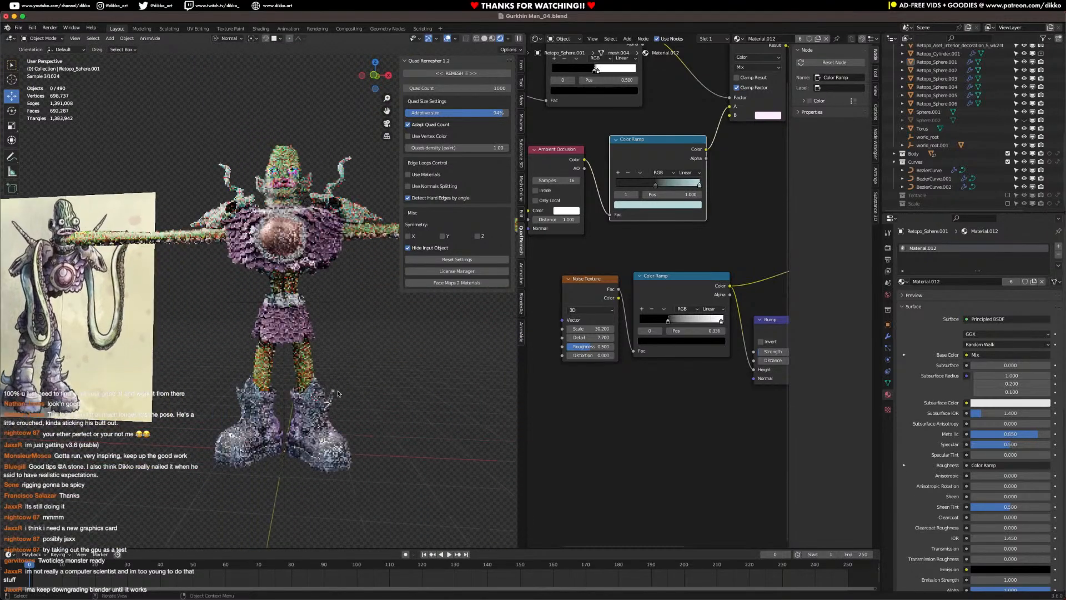
drag(901, 282, 284, 301)
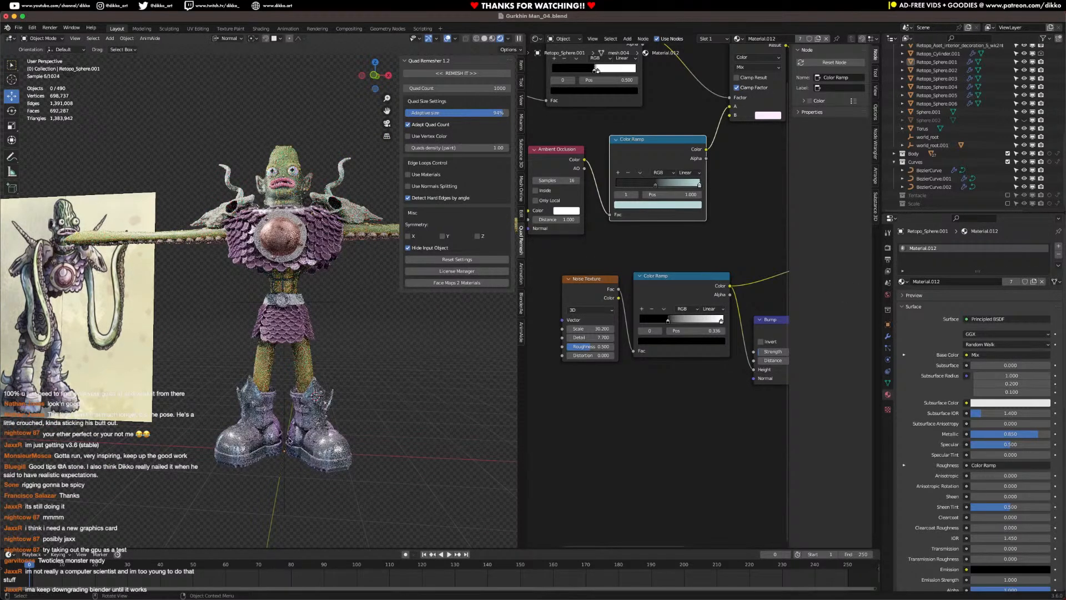
Step: Apply the main boot body's Material.011 to the belt band, then reselect the boot body
click(309, 434)
drag(905, 282, 302, 300)
click(373, 374)
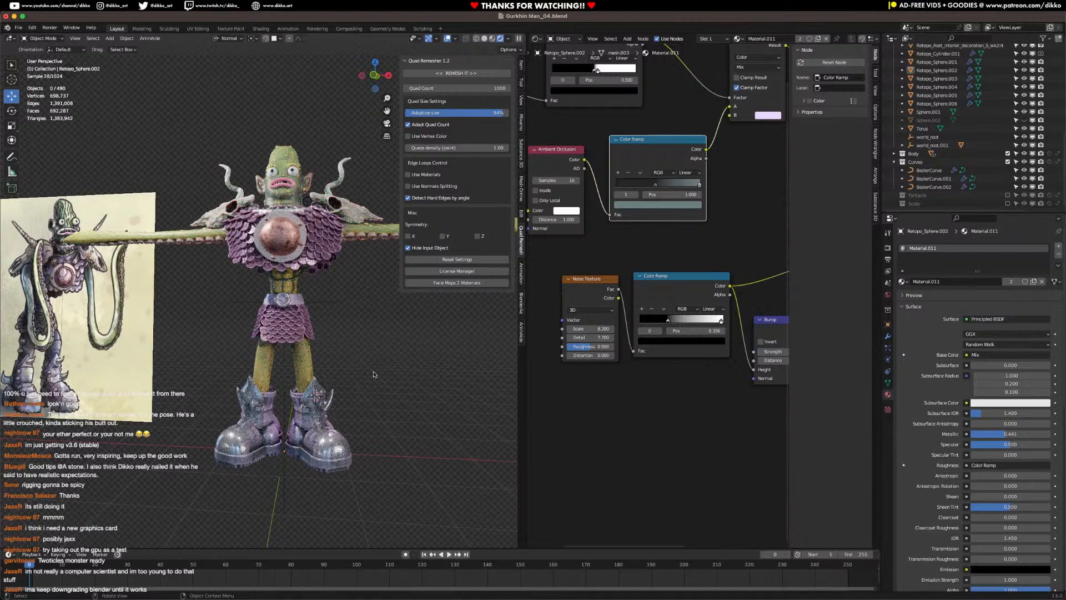
click(239, 463)
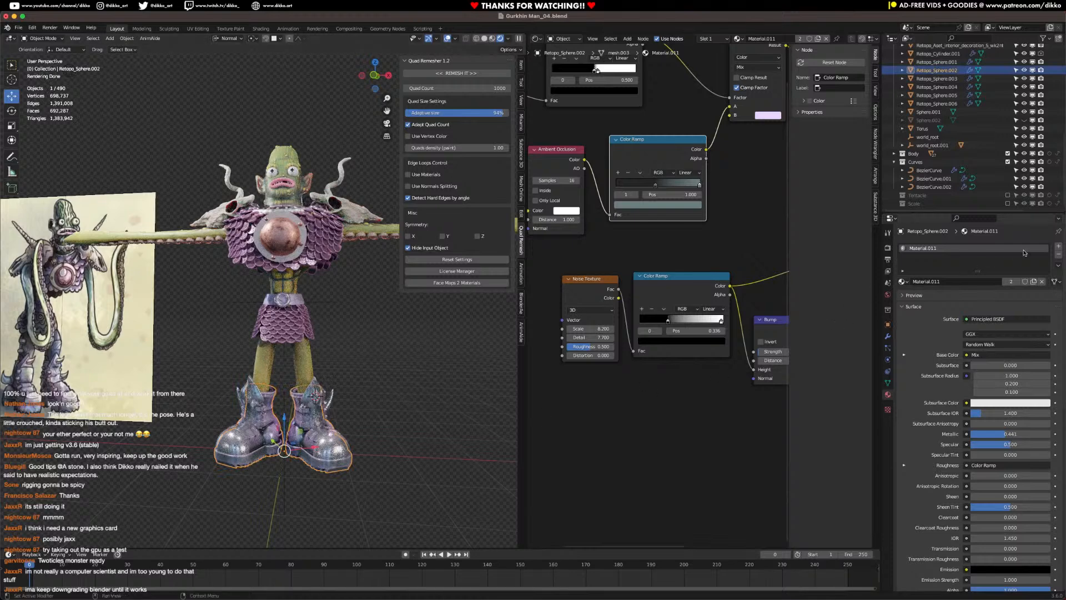
Step: Add an empty second material slot to the boot body and save the file
click(1057, 246)
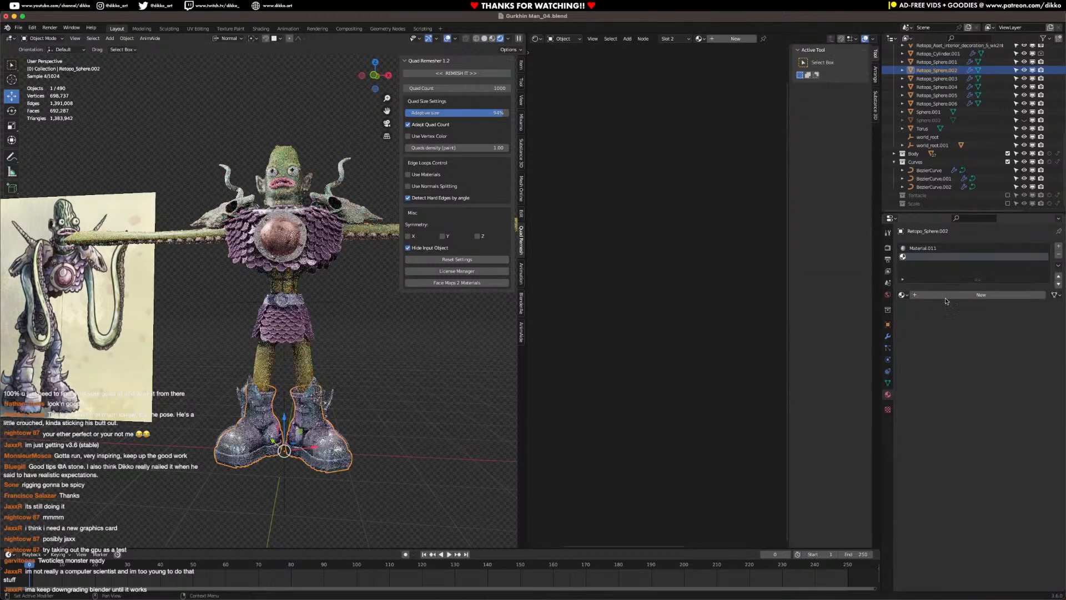
key(ctrl+s)
scroll(243, 465, up, 5)
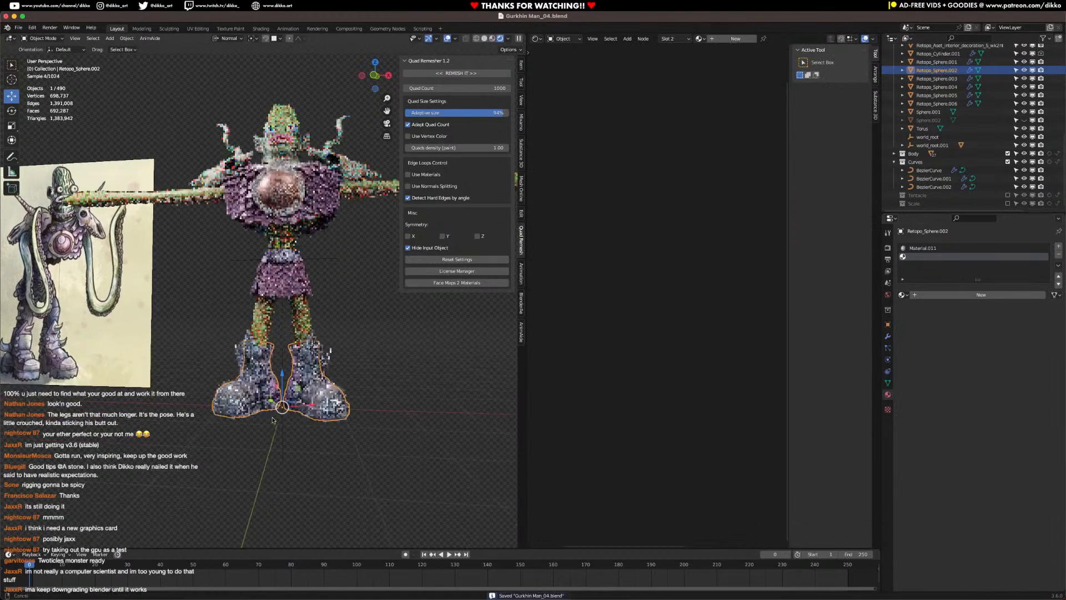
Step: Switch to solid shading and isolate the boot body in Local View for face editing
click(484, 38)
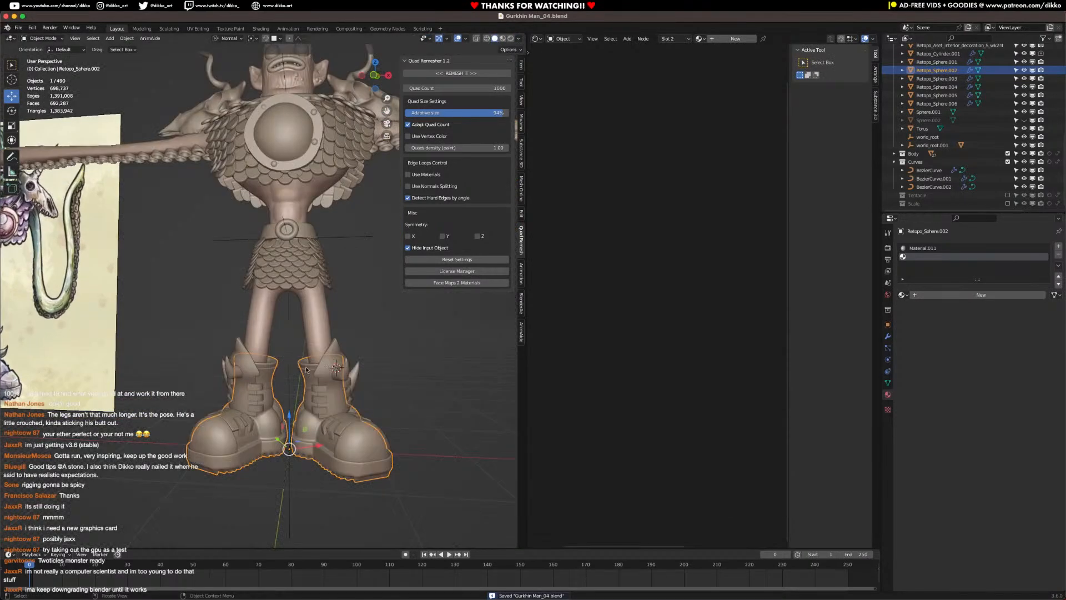
scroll(296, 380, up, 5)
key(Tab)
mouse_move(296, 380)
middle_down()
mouse_move(306, 315)
mouse_move(317, 378)
middle_up()
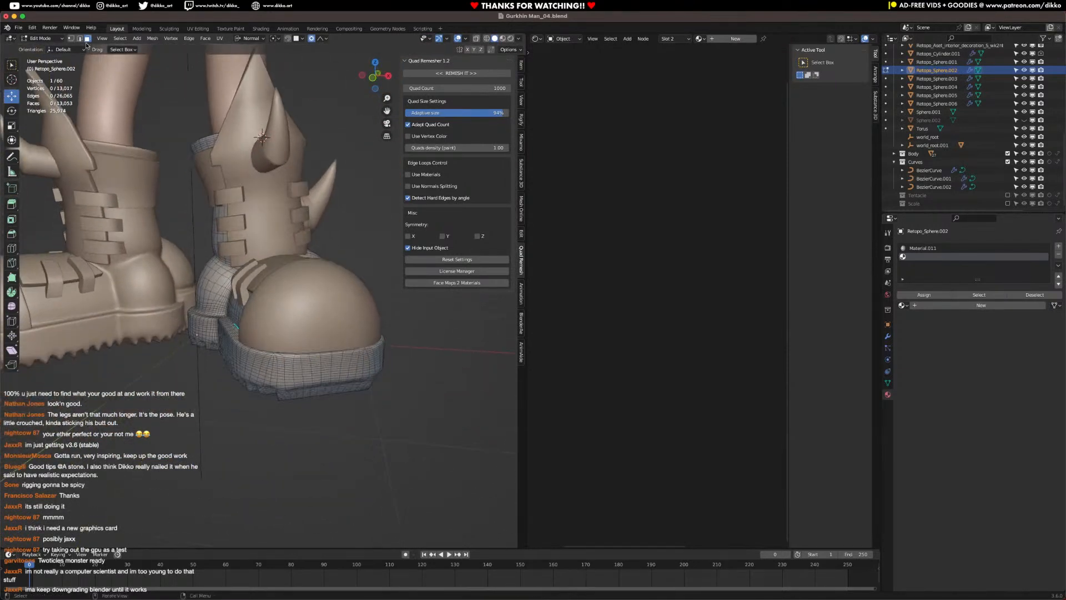
alt+click(259, 376)
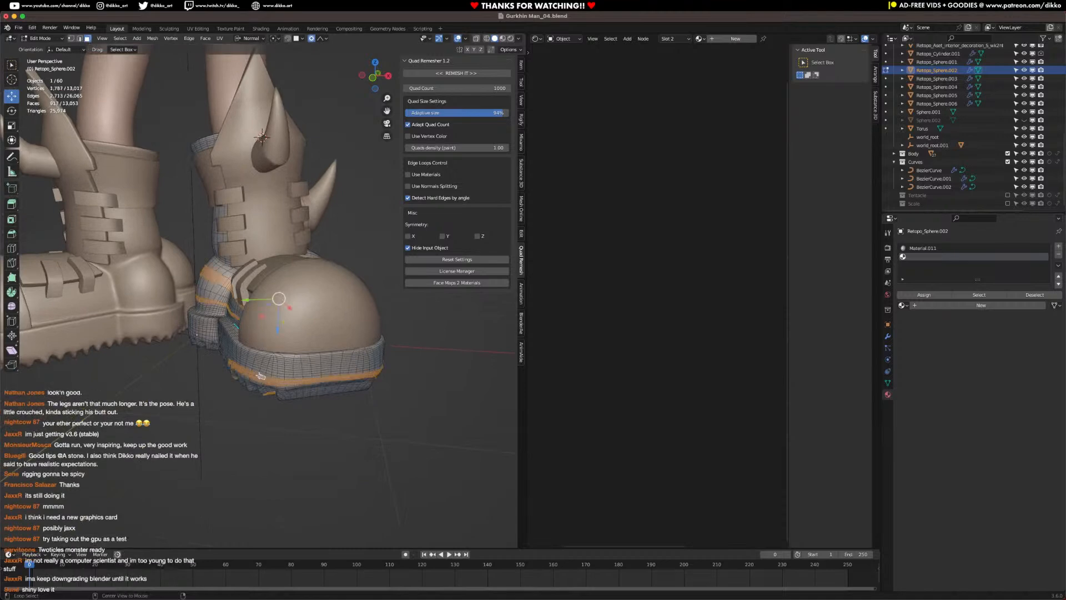
middle_drag(259, 376, 306, 377)
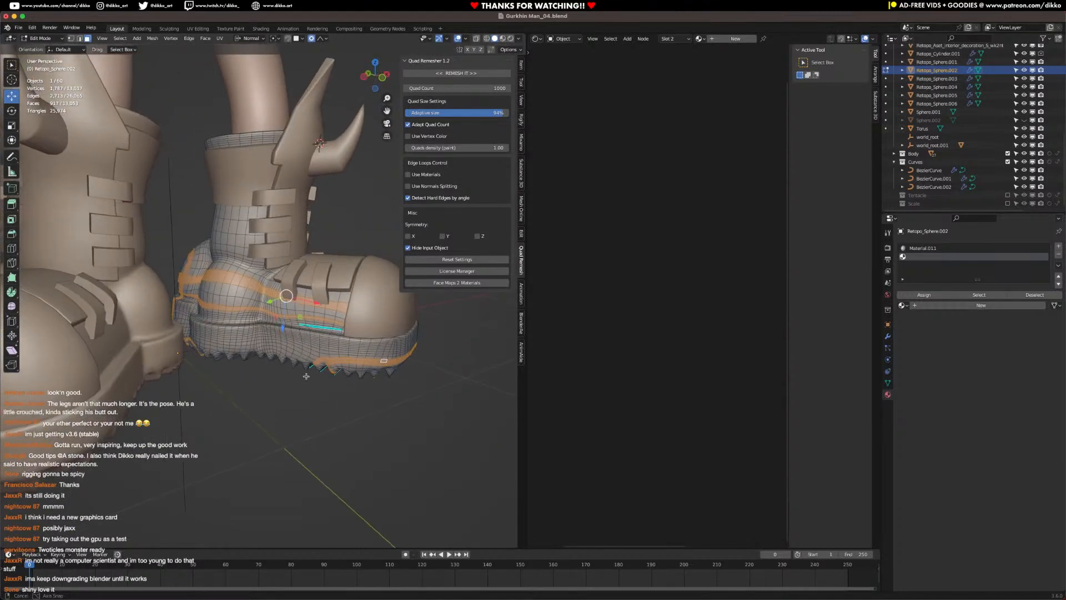
key(KP_Divide)
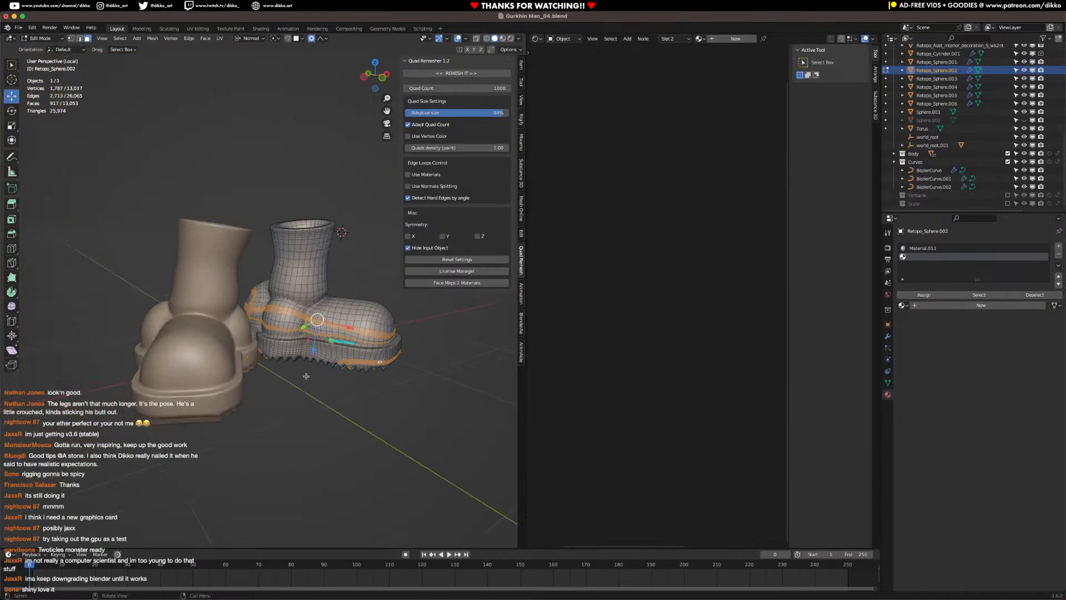
Step: Circle-select the tread faces across the underside of the boot's sole
middle_drag(306, 376, 257, 286)
click(257, 285)
key(c)
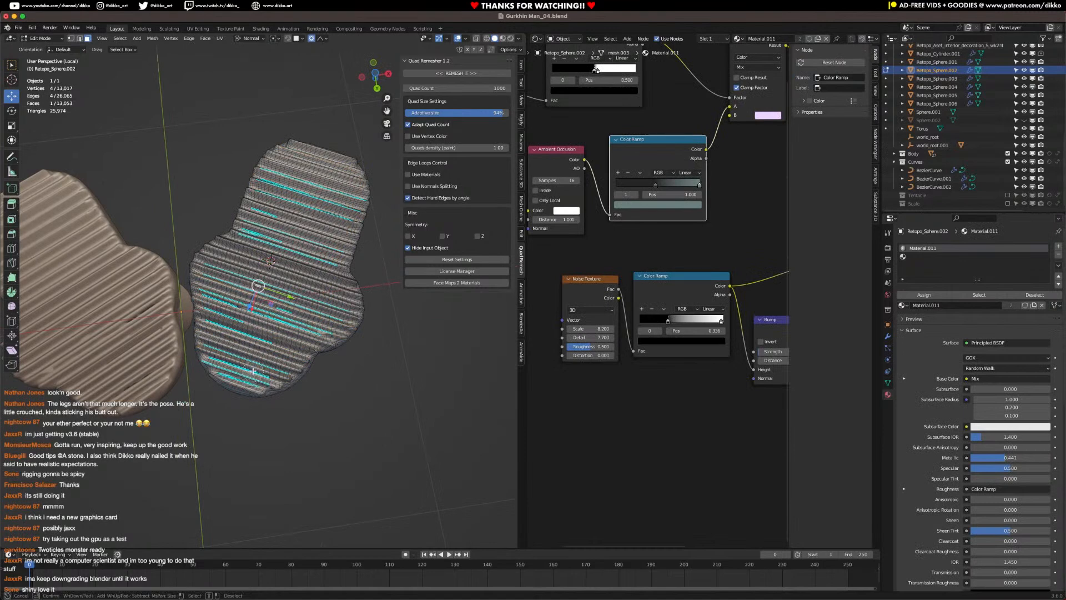
scroll(253, 369, down, 4)
mouse_move(239, 289)
mouse_down()
mouse_move(278, 256)
mouse_move(316, 292)
mouse_move(333, 206)
mouse_move(311, 167)
mouse_move(244, 170)
mouse_move(260, 314)
mouse_up()
key(Escape)
middle_drag(263, 310, 269, 406)
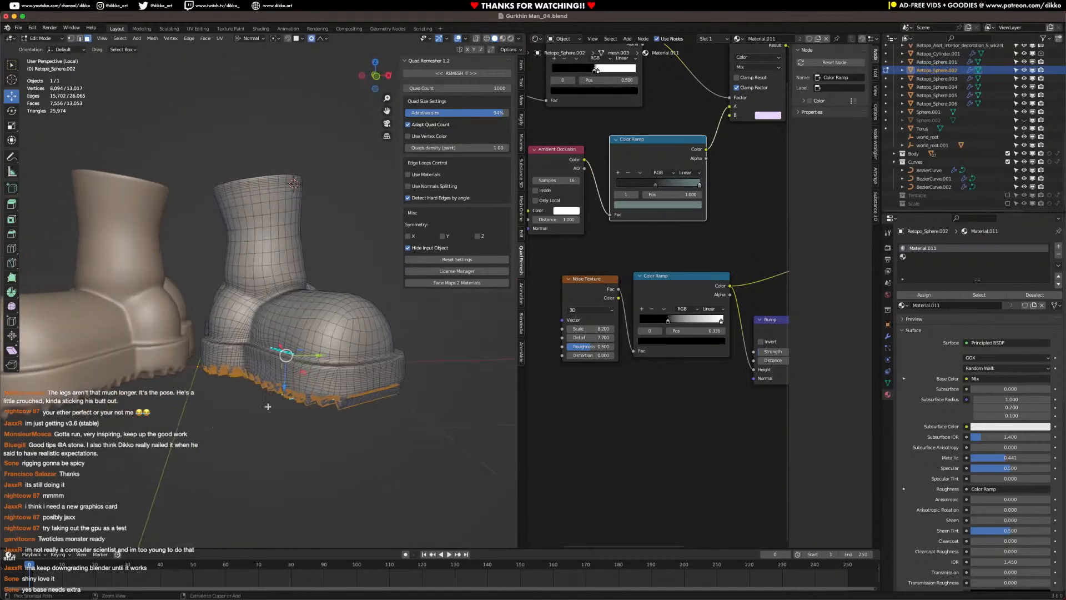
Step: Grow the face selection four times so it extends from the treads up over the sole's side walls
key(ctrl+KP_Add)
key(ctrl+KP_Add)
key(ctrl+KP_Add)
key(ctrl+KP_Add)
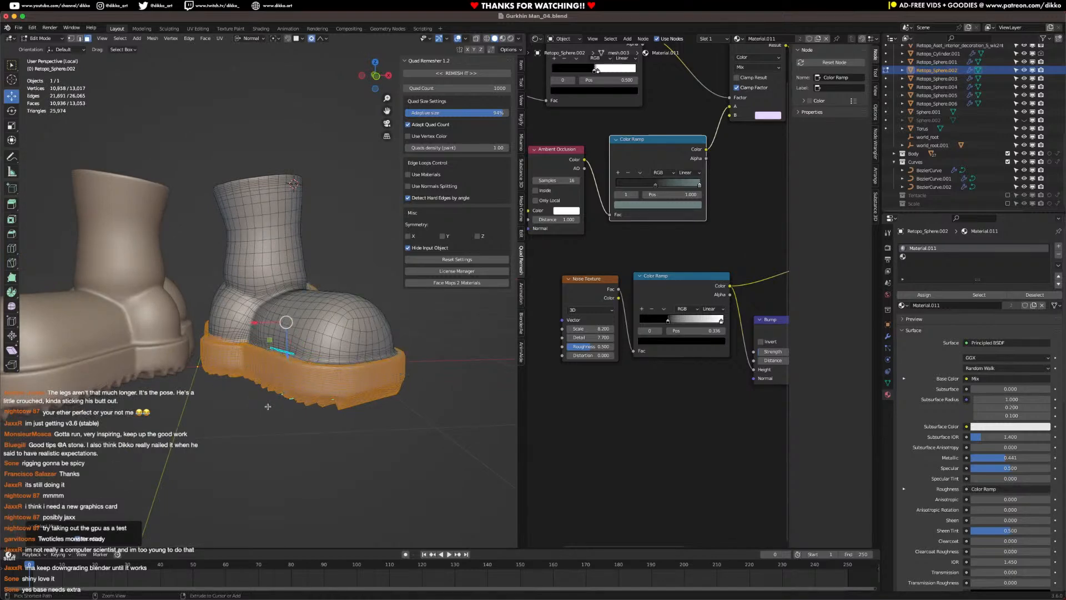
Step: Deselect the upper-boot faces caught above the sole's rim around the heel bulges using circle select
mouse_move(258, 348)
middle_down()
mouse_move(329, 416)
mouse_move(315, 351)
mouse_move(244, 355)
mouse_move(255, 373)
mouse_move(294, 372)
mouse_move(305, 369)
mouse_move(243, 361)
middle_up()
key(c)
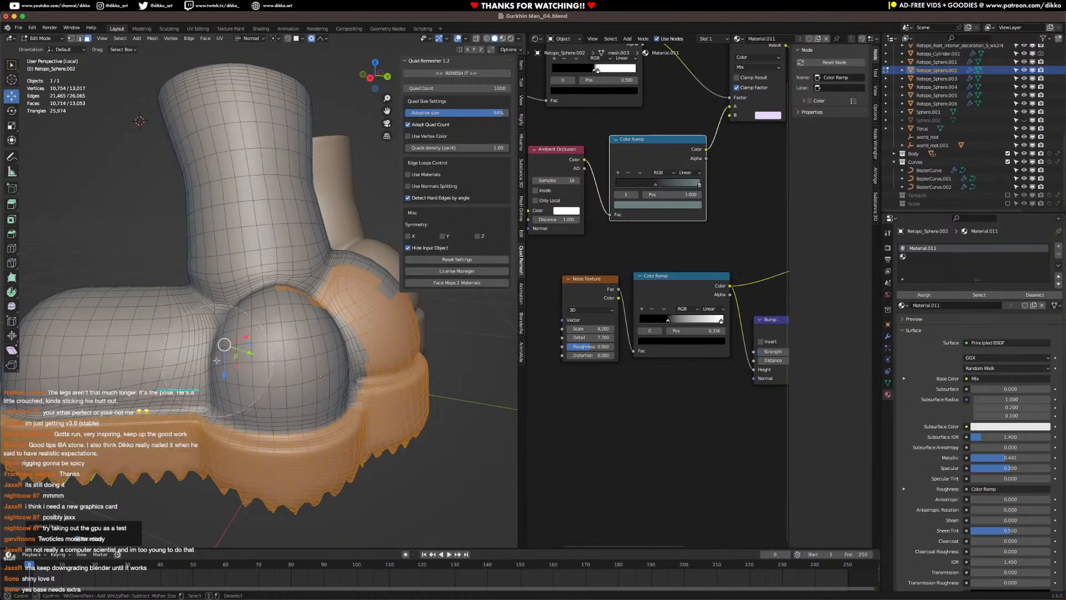
middle_drag(282, 299, 335, 301)
mouse_move(347, 344)
middle_down()
mouse_move(264, 328)
mouse_move(322, 361)
mouse_move(349, 348)
mouse_move(288, 355)
middle_up()
right_click(336, 338)
key(c)
right_click(348, 349)
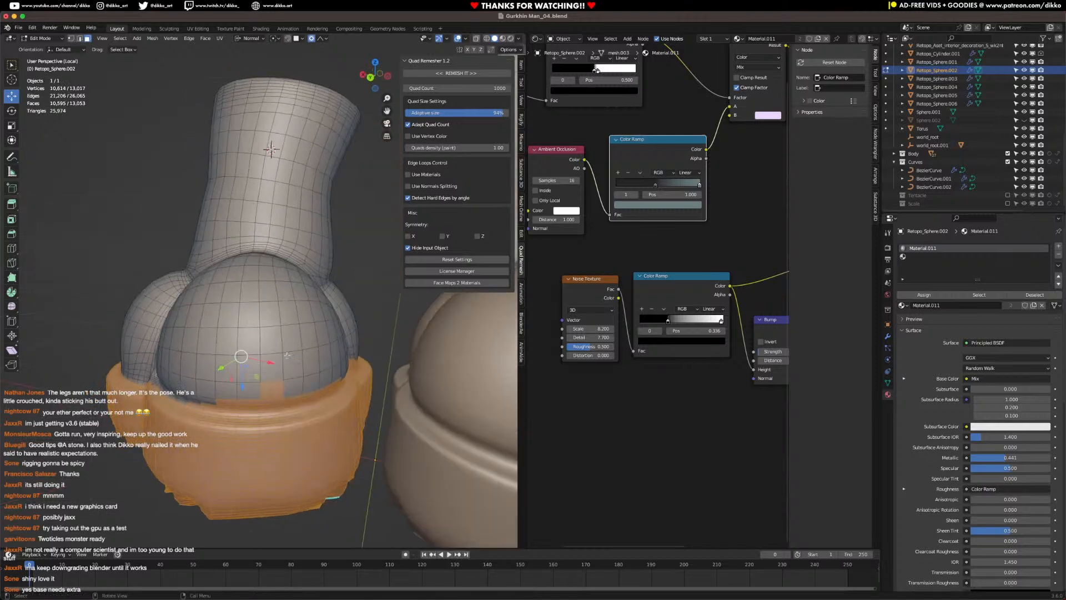
Step: Deselect the remaining faces above the sole at the back of the heel and reselect the missed sole faces there
key(c)
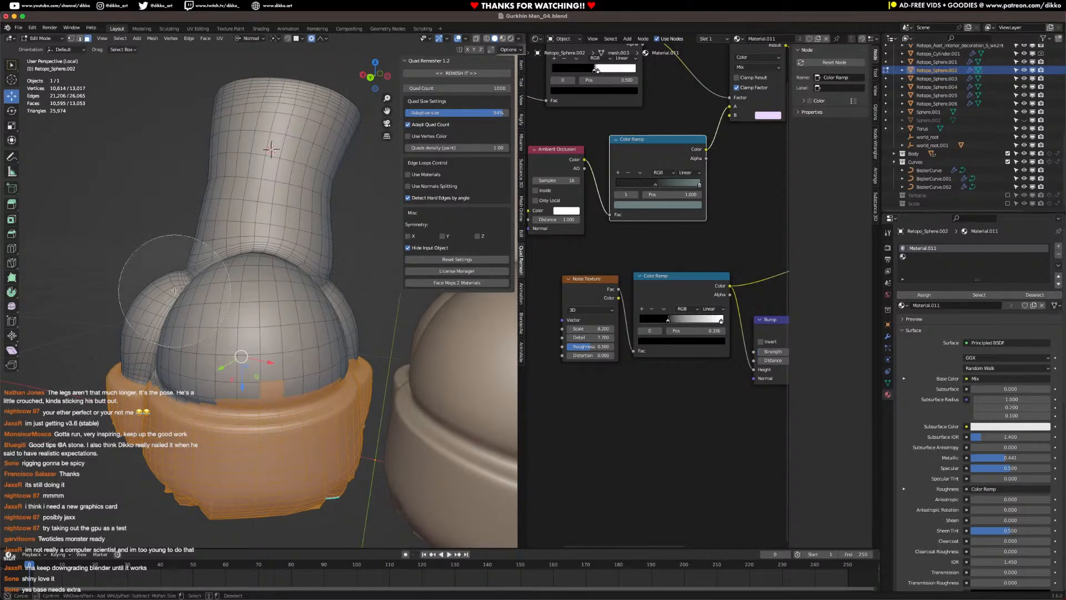
key(Escape)
click(12, 67)
middle_drag(250, 366, 232, 331)
key(c)
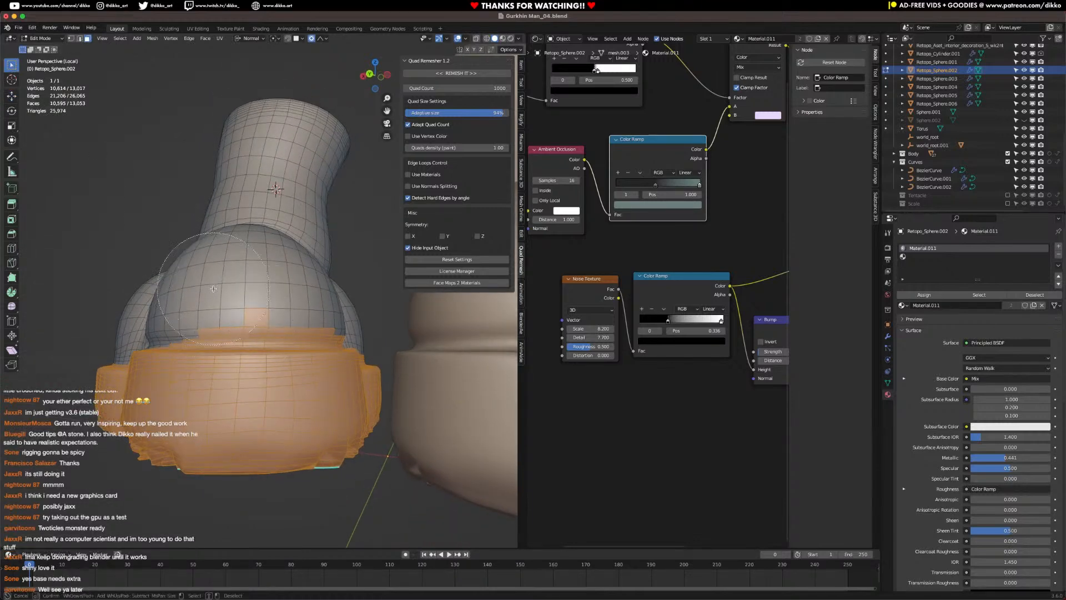
middle_drag(212, 291, 337, 290)
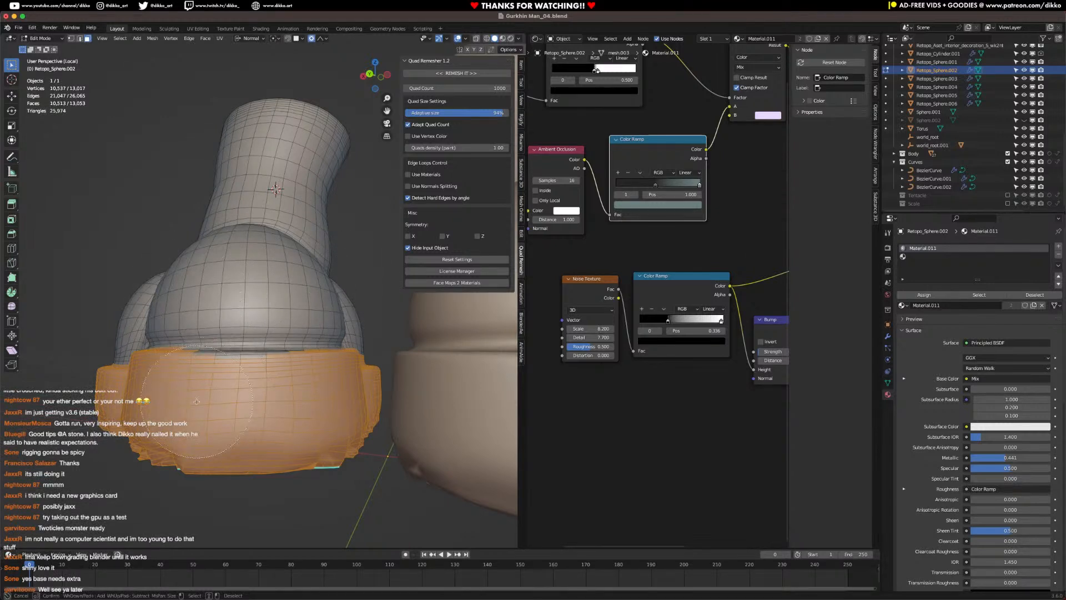
drag(187, 409, 272, 410)
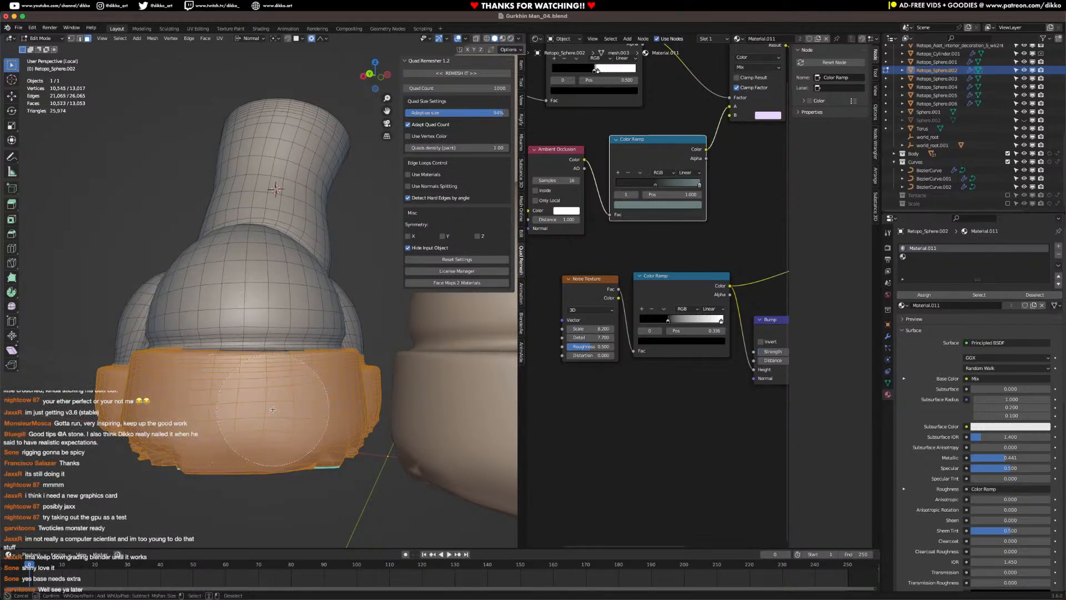
key(Escape)
mouse_move(300, 303)
middle_down()
mouse_move(217, 339)
mouse_move(152, 308)
mouse_move(161, 306)
middle_up()
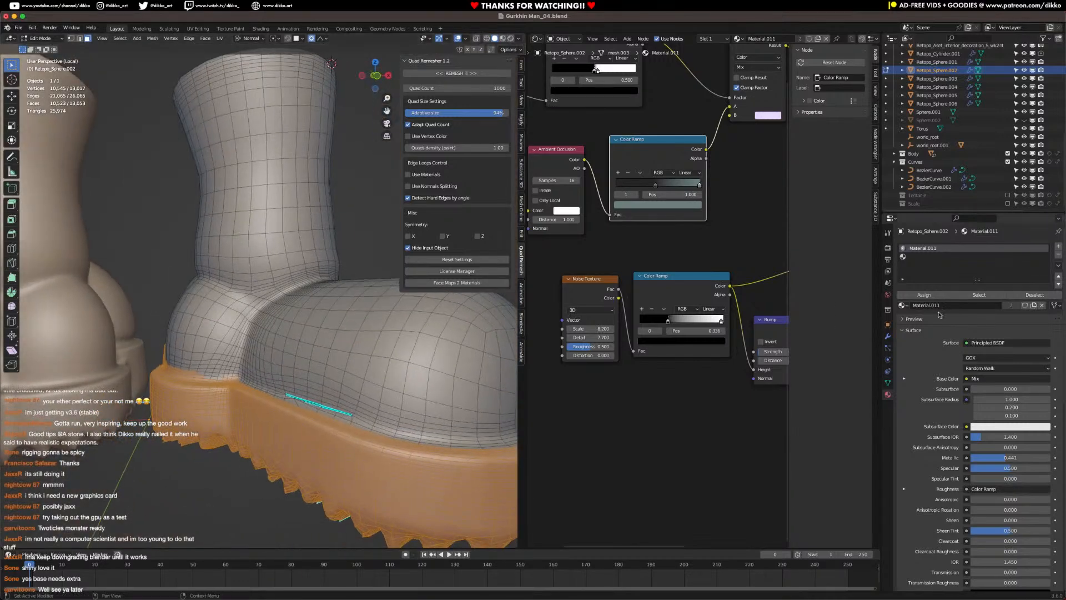
Step: Put Material.011 in the empty second slot and assign that slot to the selected sole faces, previewing in rendered shading
click(967, 256)
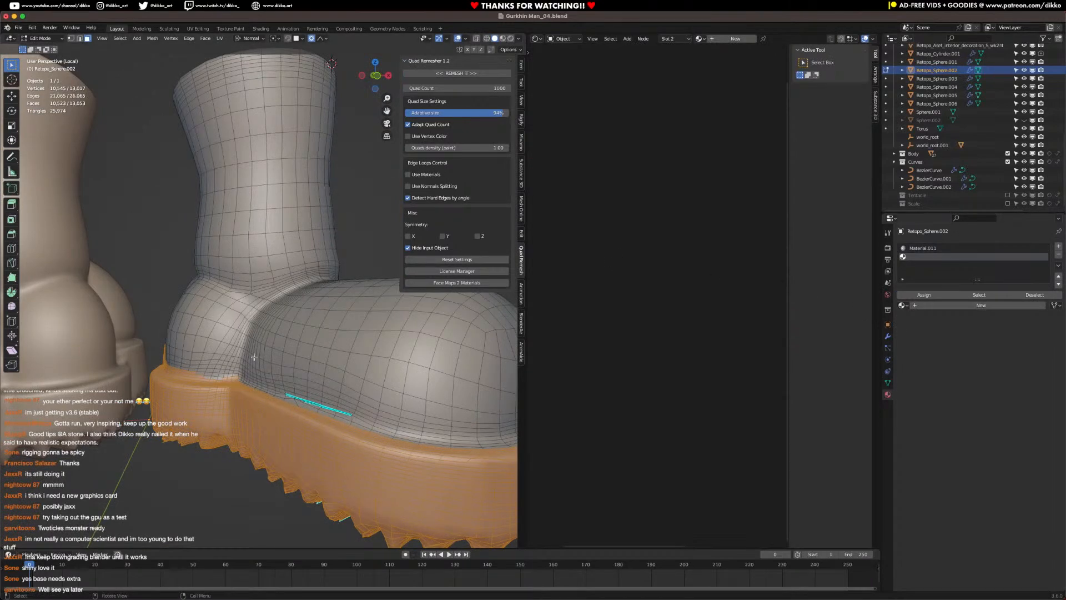
scroll(295, 369, down, 8)
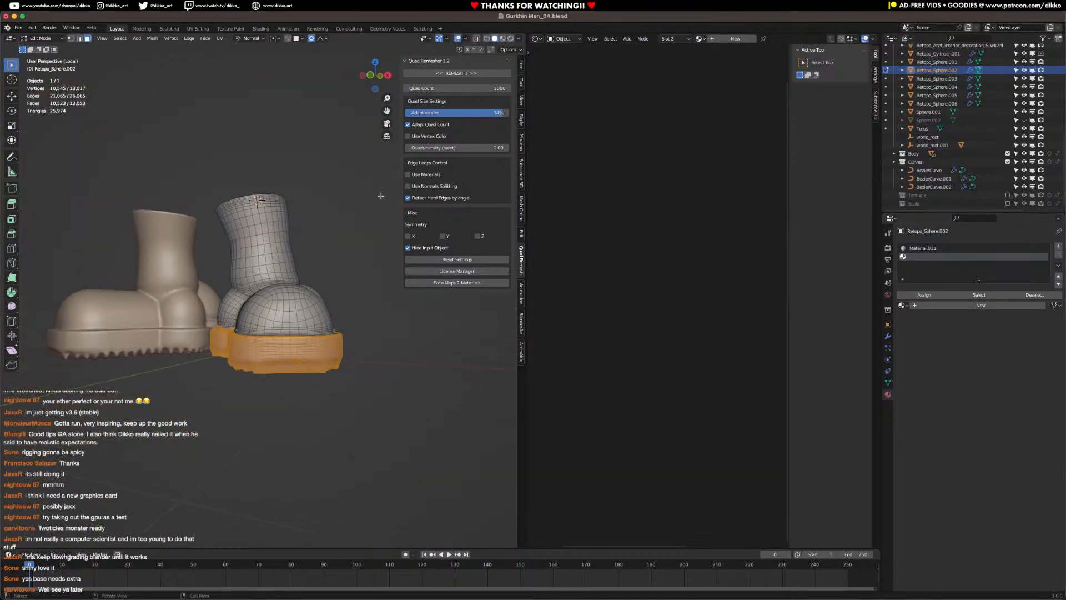
click(511, 38)
middle_drag(262, 350, 290, 361)
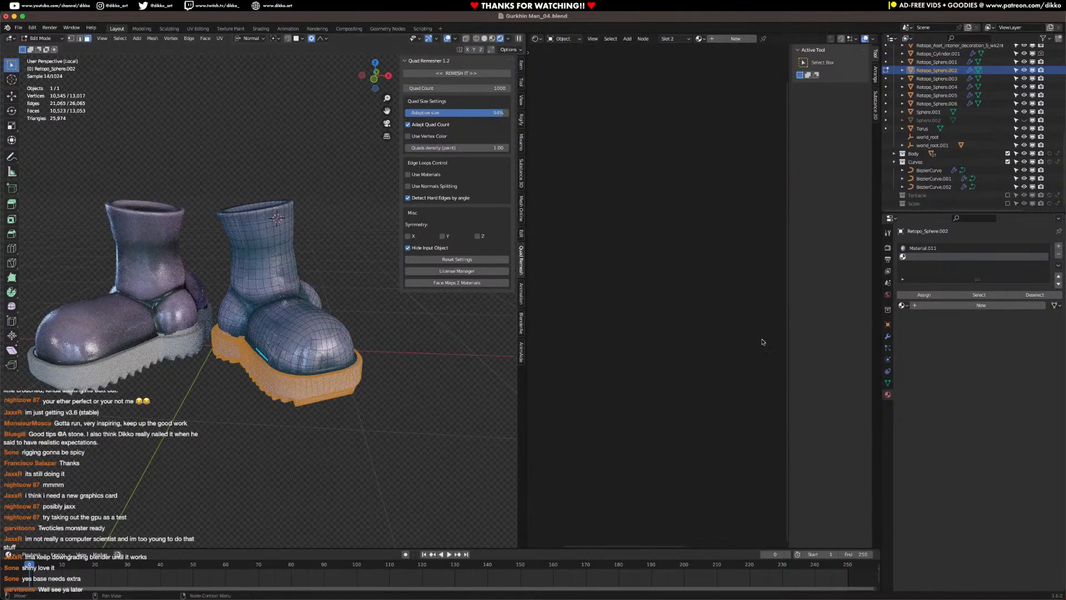
click(902, 305)
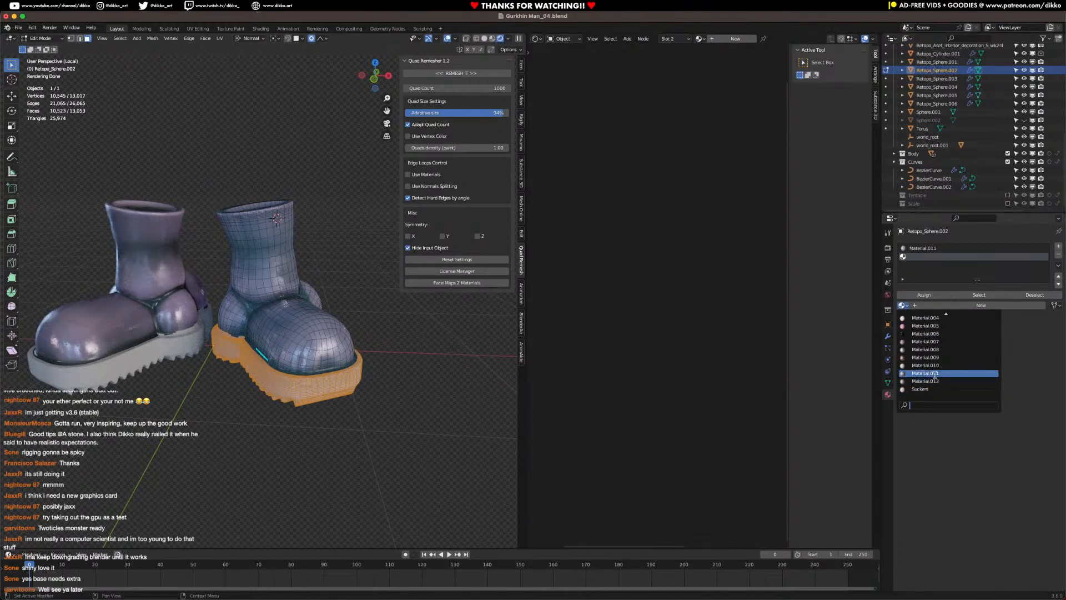
click(935, 373)
click(936, 296)
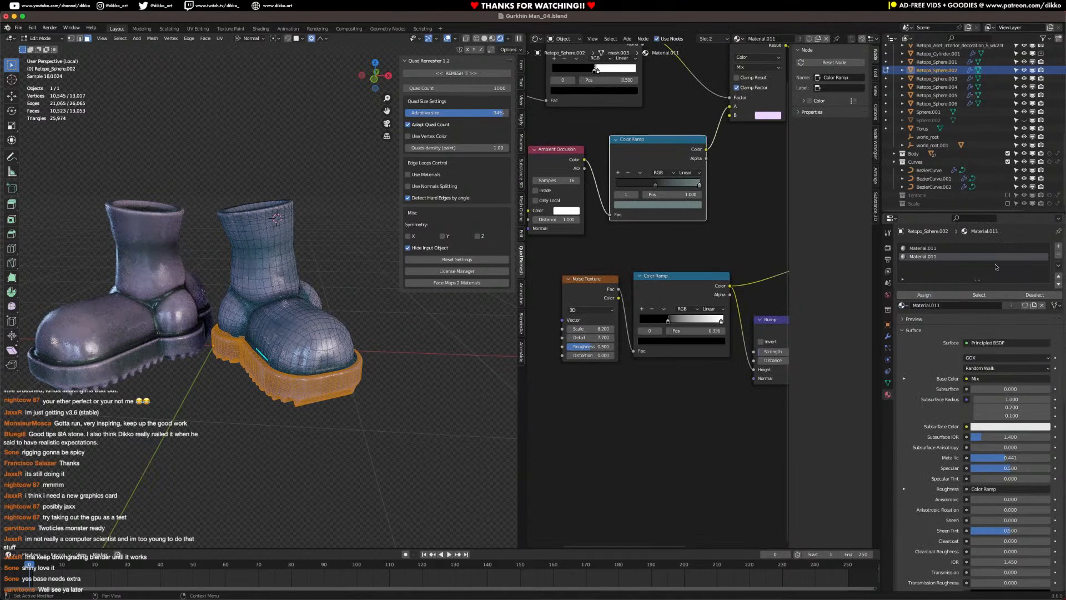
Step: Make the sole's material a single-user copy and darken its Mix node's B color to a dark purple-grey
click(1033, 305)
middle_drag(724, 172, 714, 245)
click(763, 189)
drag(815, 100, 815, 126)
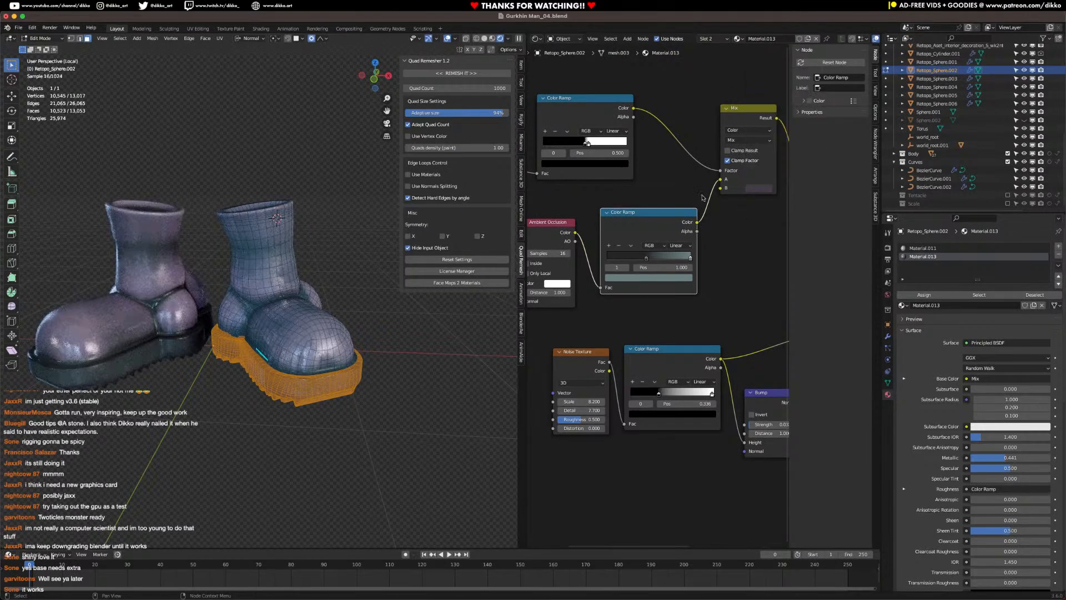
Step: Return to Object Mode with the whole character in view, deselect the boots and save the file
key(alt+a)
mouse_move(245, 419)
middle_down()
mouse_move(274, 395)
mouse_move(248, 420)
middle_up()
key(Tab)
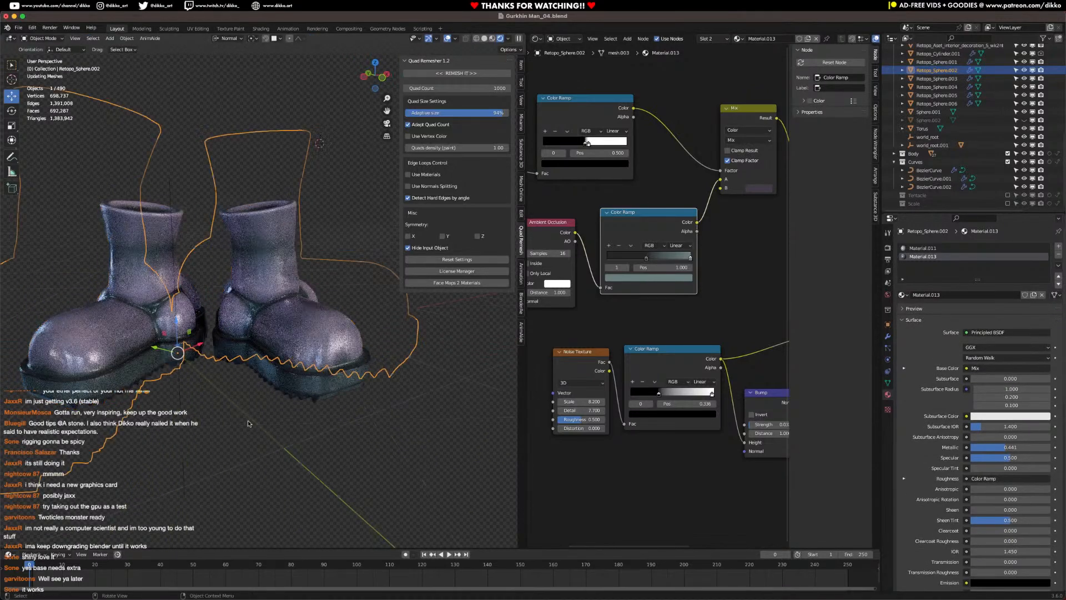
scroll(248, 420, up, 6)
click(313, 466)
scroll(289, 422, down, 8)
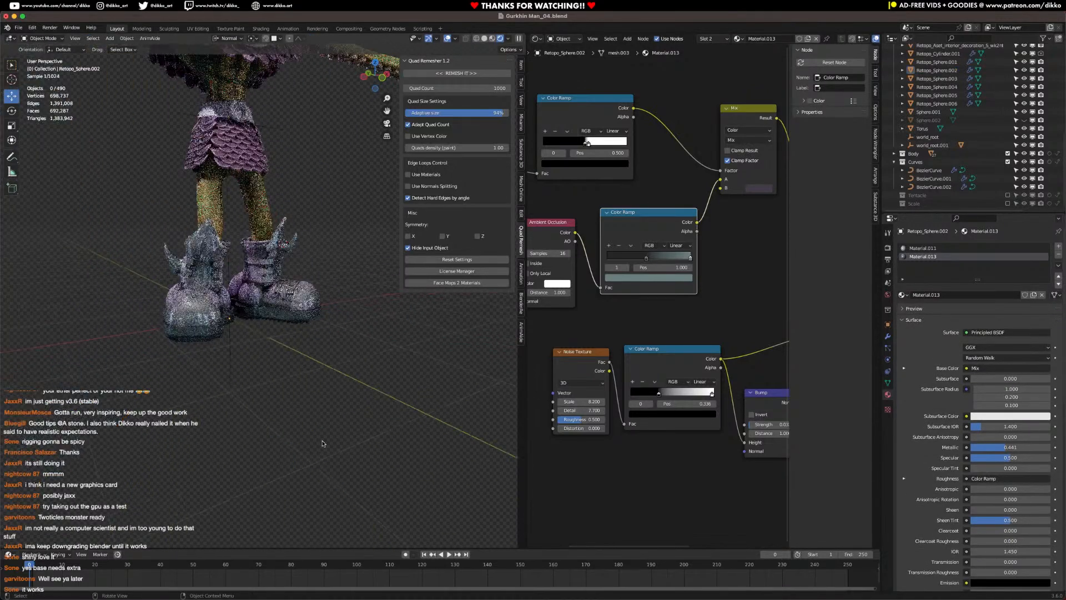
middle_drag(223, 413, 288, 418)
scroll(289, 419, down, 5)
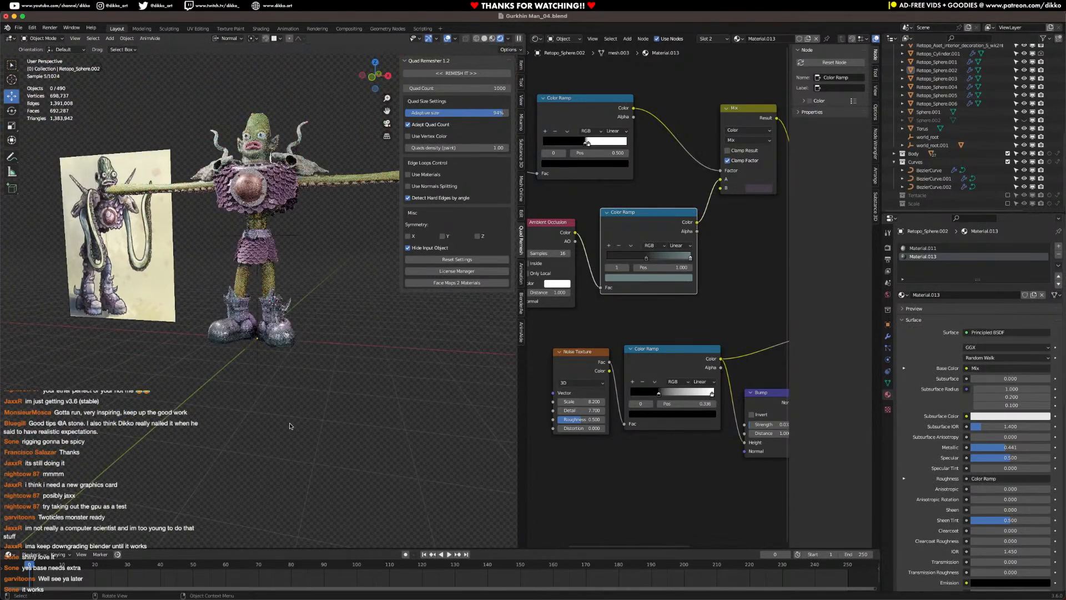
middle_drag(292, 423, 305, 423)
key(ctrl+s)
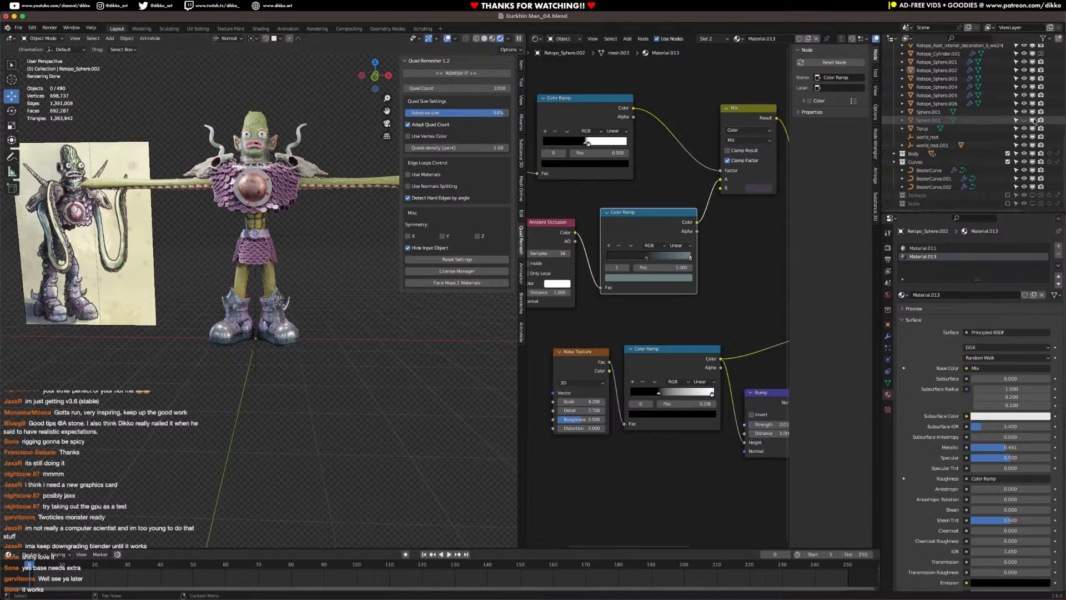
scroll(1049, 122, up, 3)
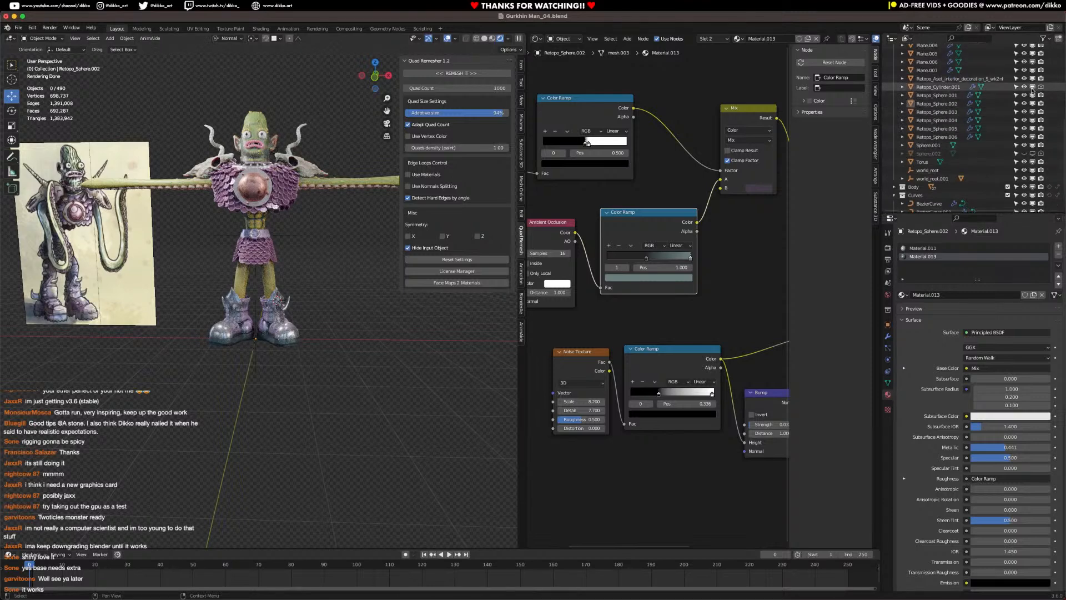
click(1031, 87)
click(1031, 87)
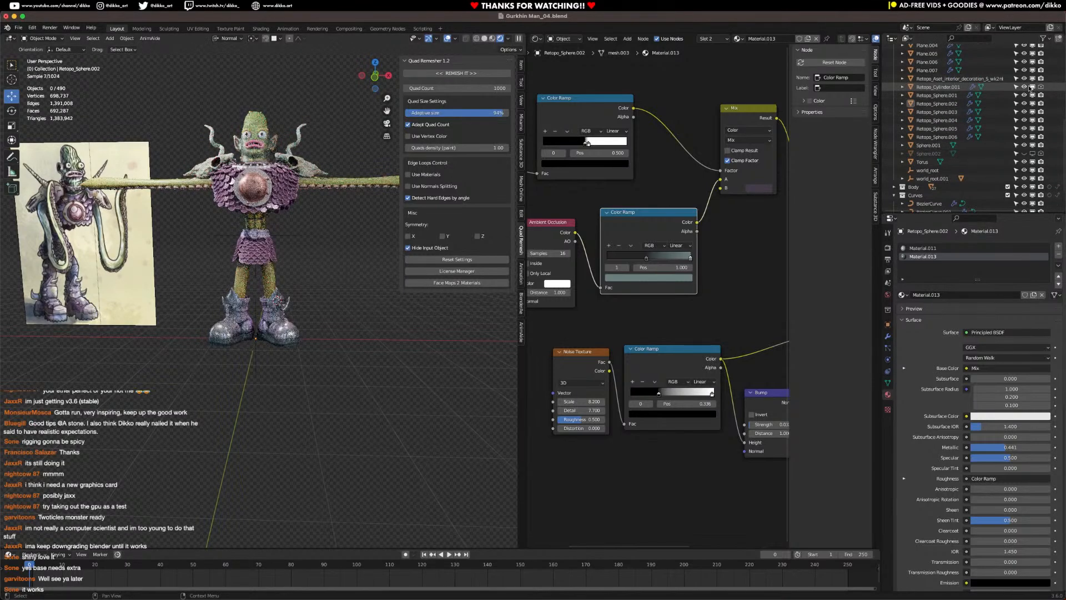
scroll(1033, 86, up, 10)
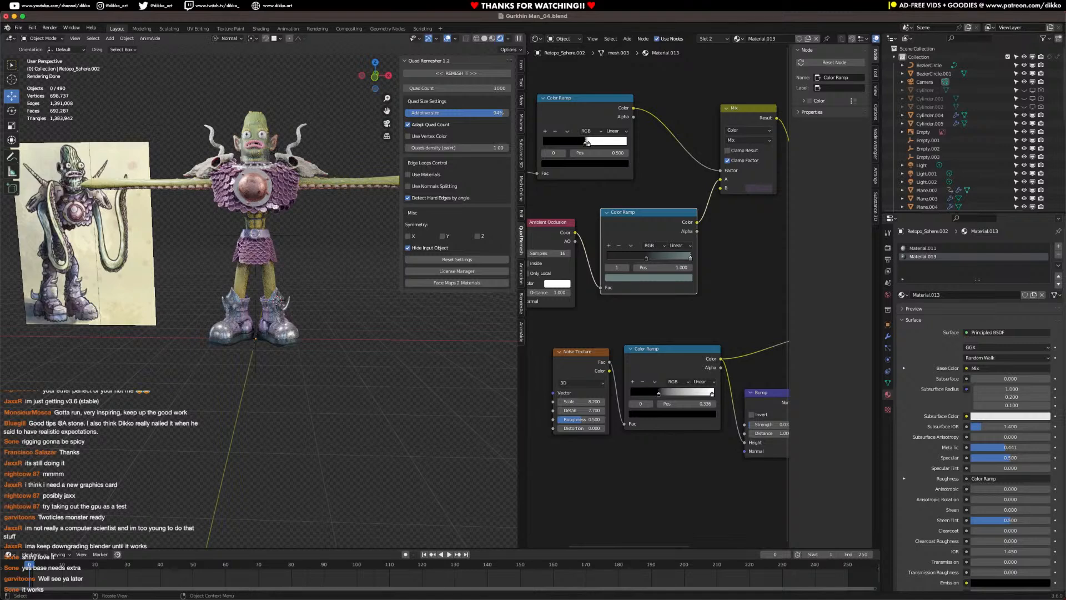
Step: Select the cross-shaped pupils and apply all their modifiers, including Shrinkwrap, Mirror, Solidify and Subdivision
scroll(240, 152, up, 1)
shift+middle_drag(273, 101, 245, 235)
scroll(246, 235, up, 9)
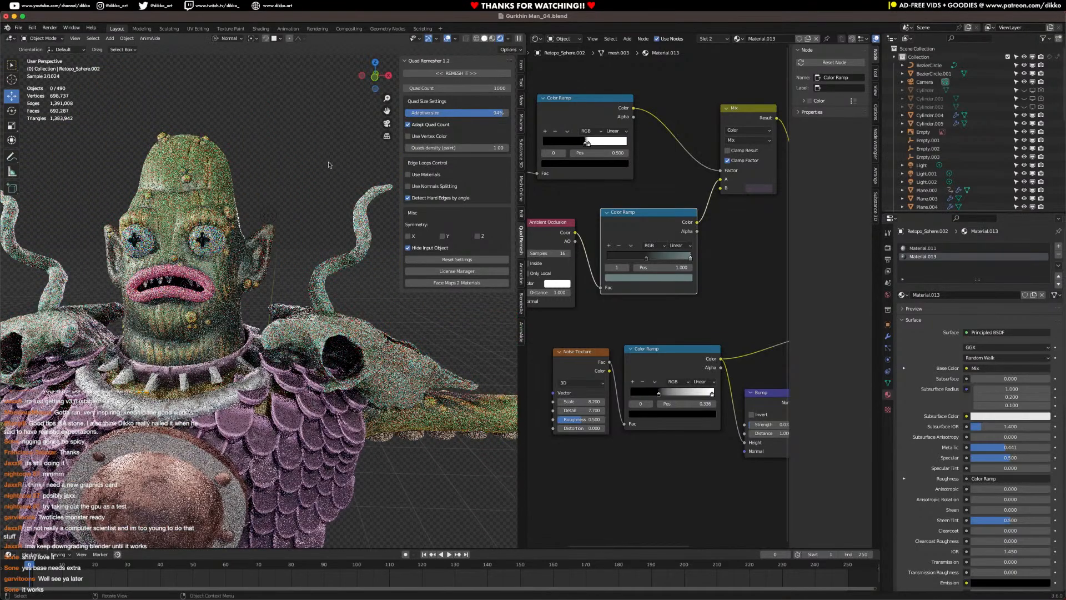
scroll(162, 272, up, 3)
shift+middle_drag(177, 242, 265, 282)
click(252, 243)
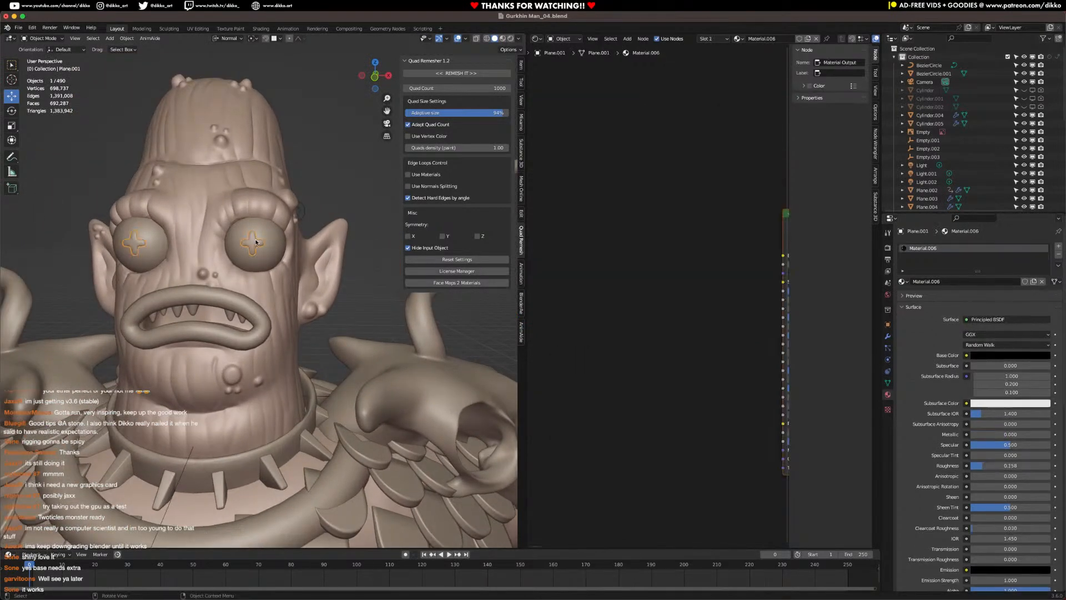
click(888, 337)
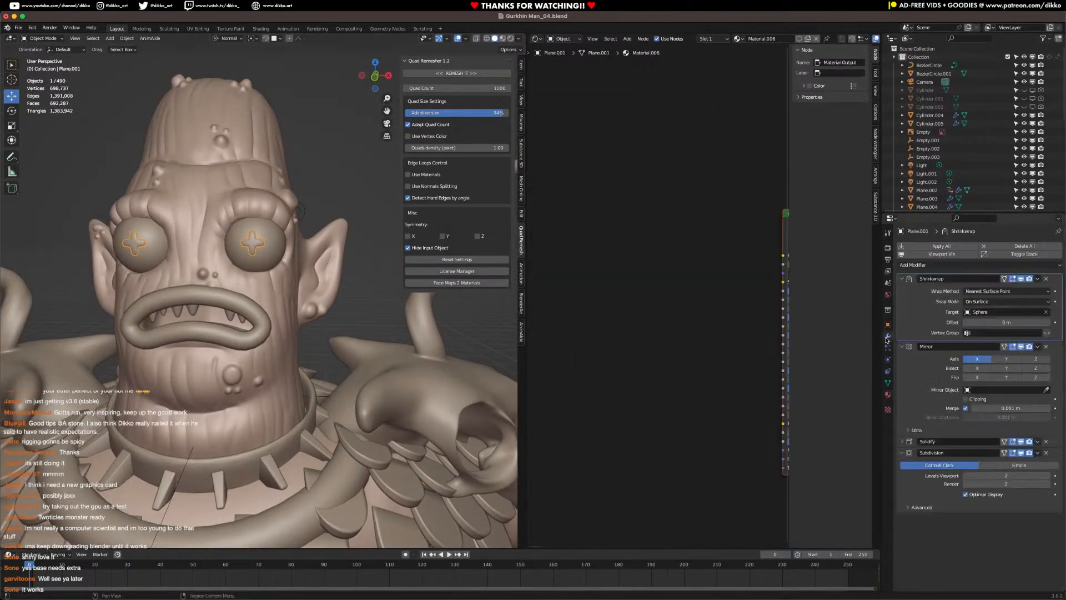
click(938, 246)
Step: Apply the eyeballs' Mirror modifier and select the head mesh
click(266, 257)
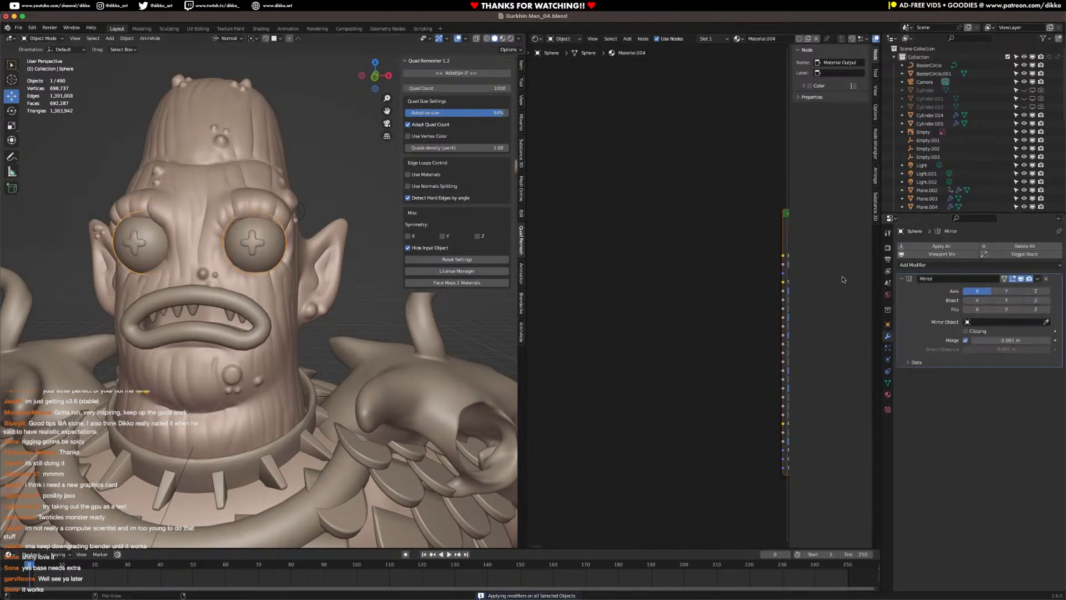
click(938, 248)
click(274, 287)
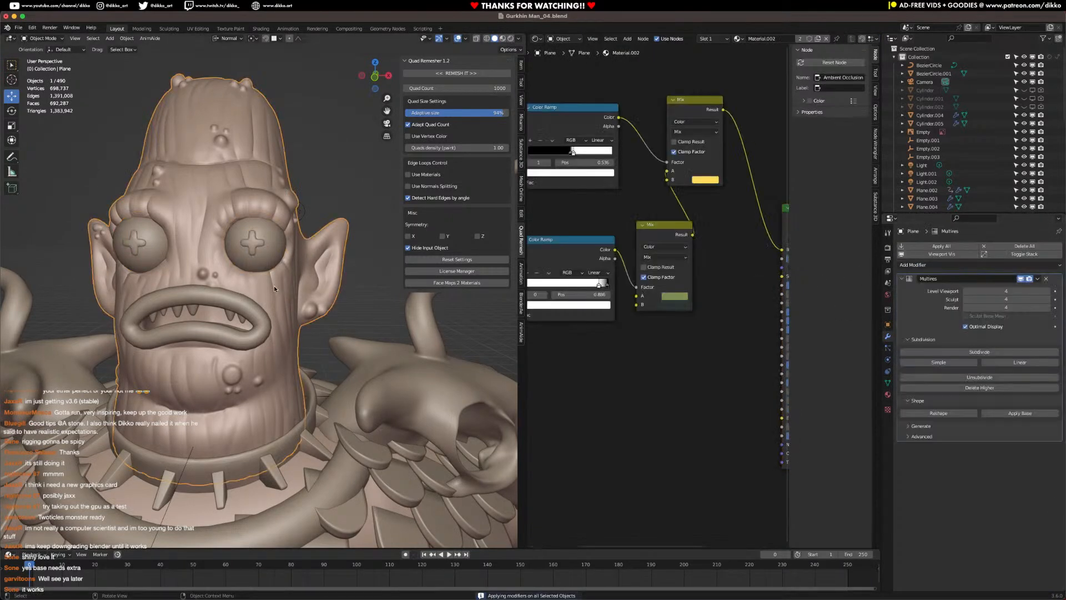
Step: Save the file and add a Basis and a Key 1 shape key to the head mesh
click(888, 382)
key(ctrl+s)
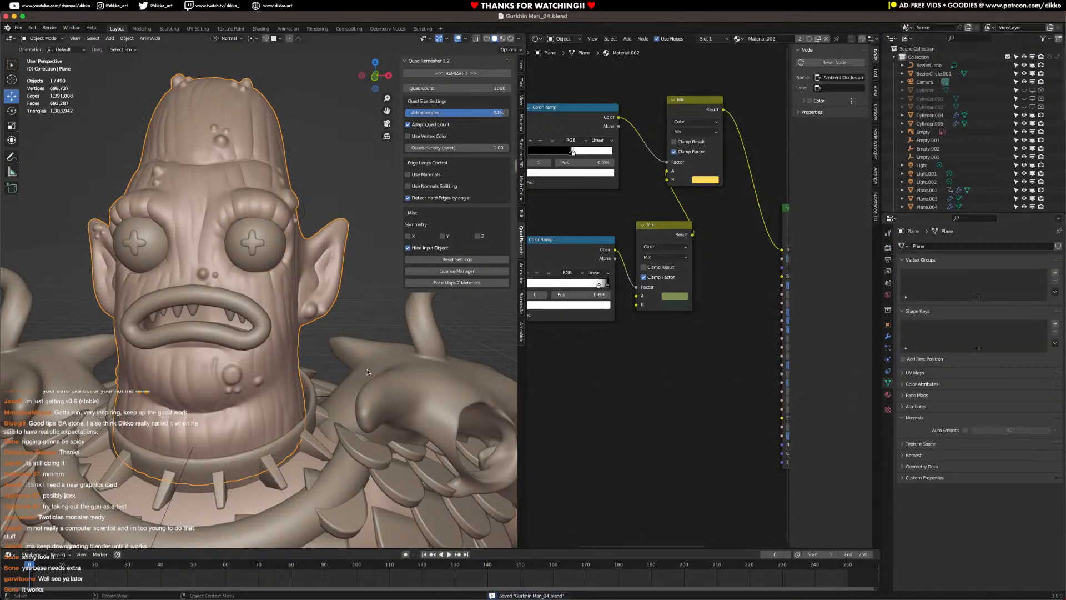
click(1055, 325)
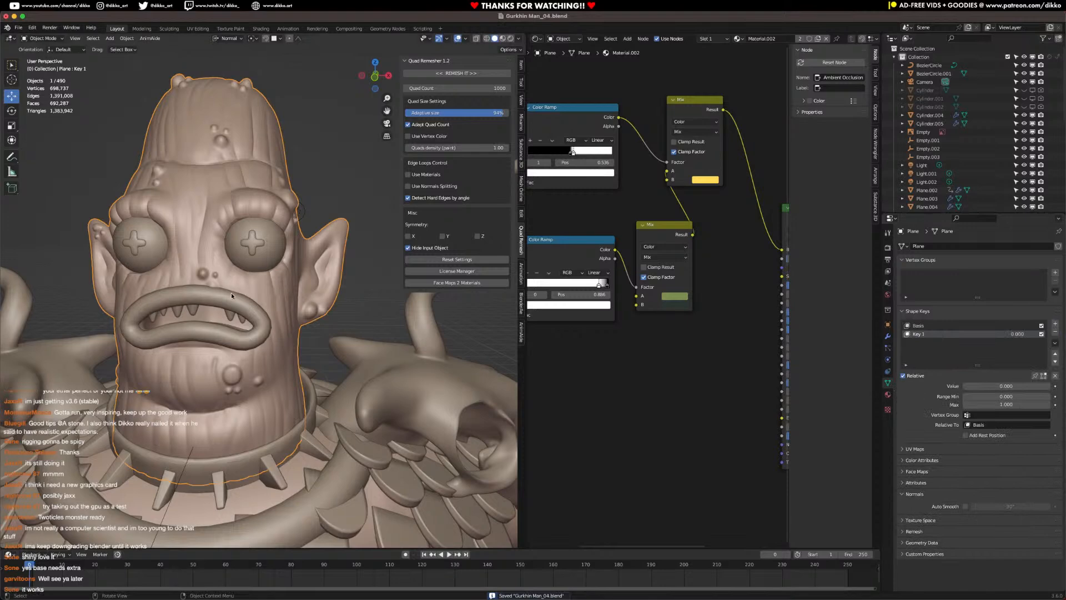
Step: In Key 1, scale the face loops around one eye socket by about 1.29 with proportional editing, and set the key's value to 1.000
key(Tab)
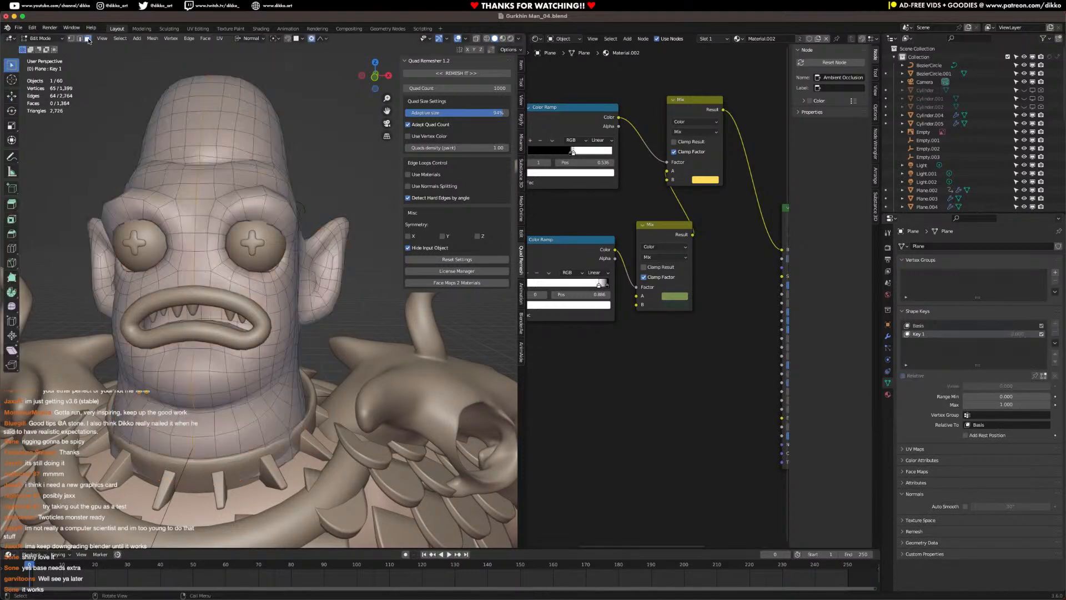
alt+click(223, 257)
alt+click(223, 247)
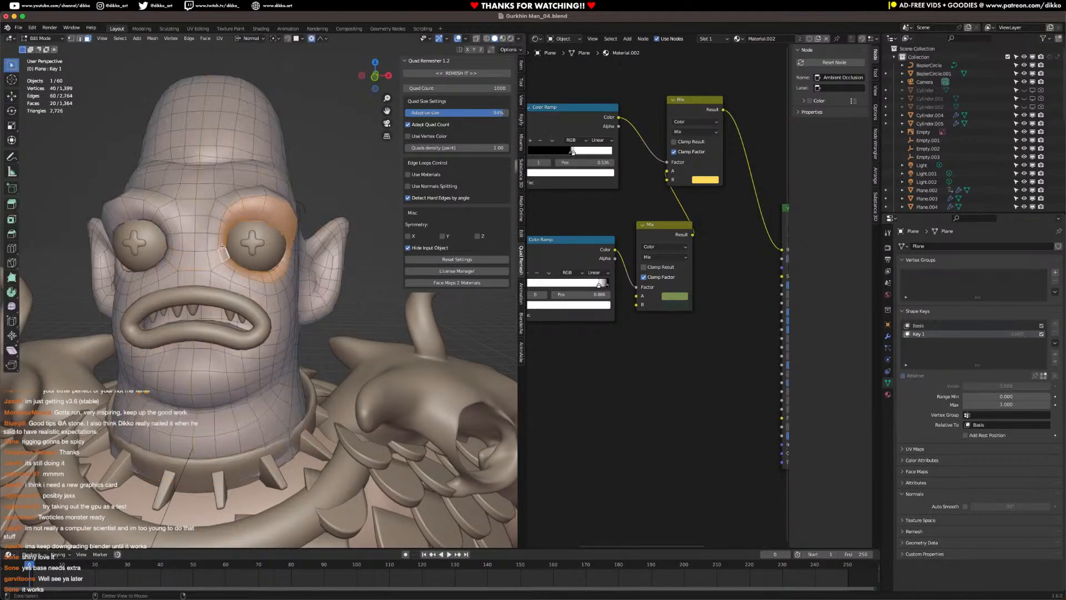
key(s)
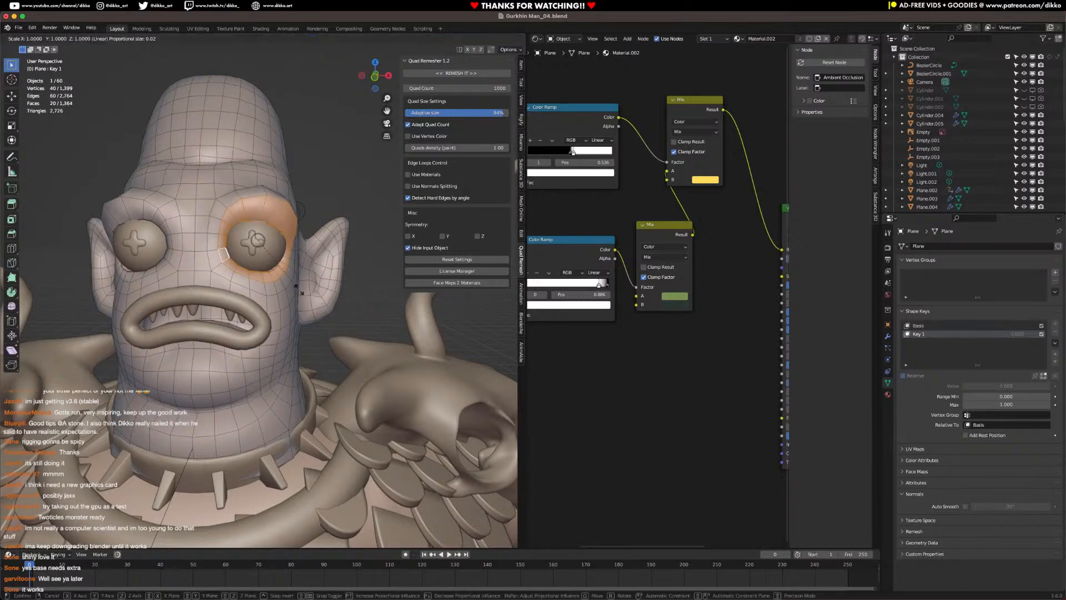
scroll(308, 304, down, 3)
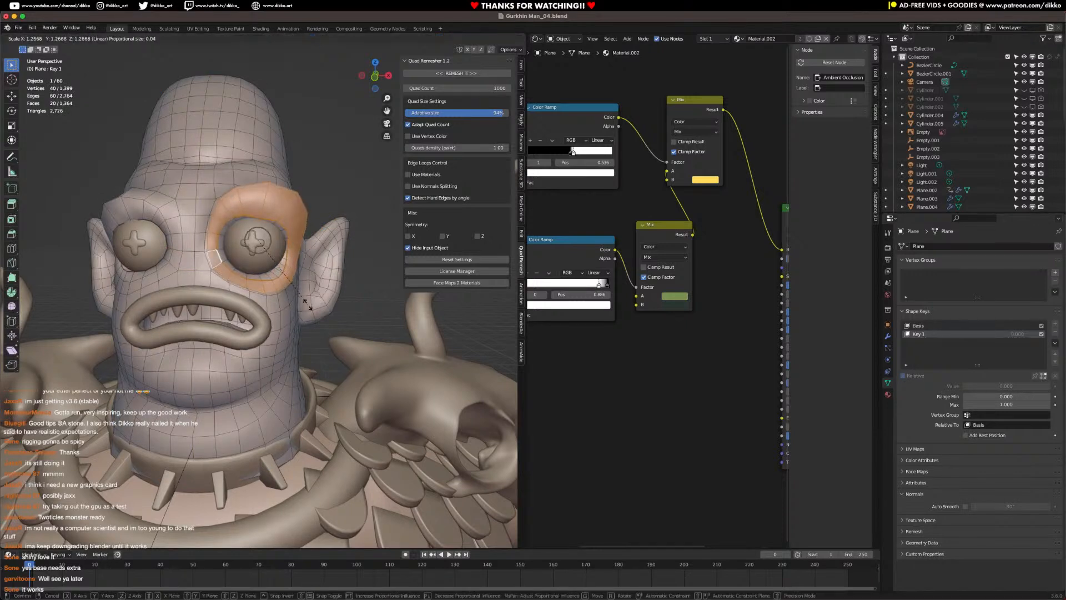
scroll(308, 305, down, 4)
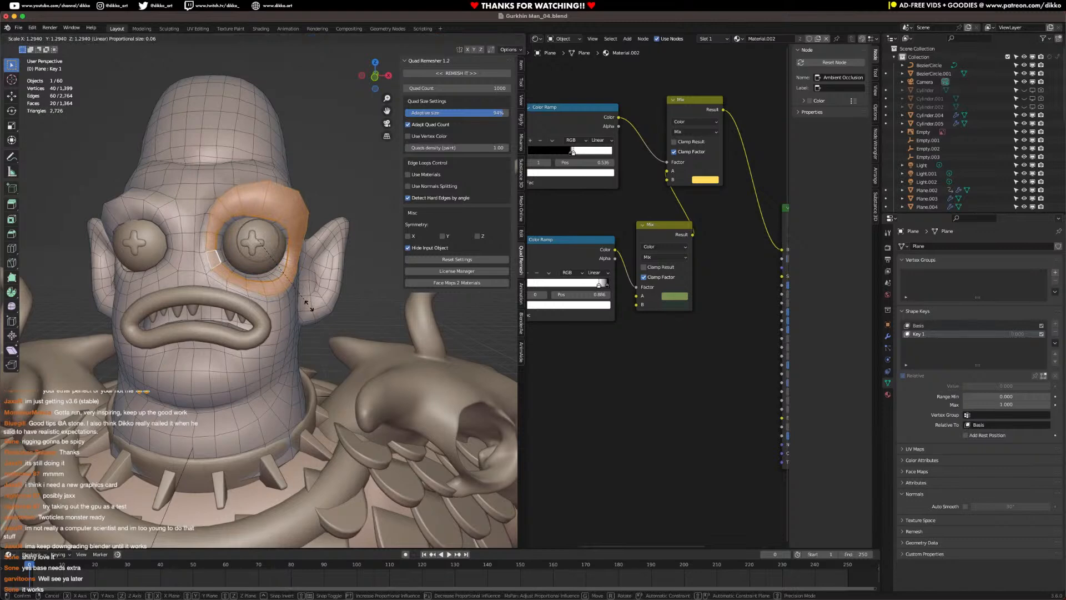
click(245, 250)
key(Tab)
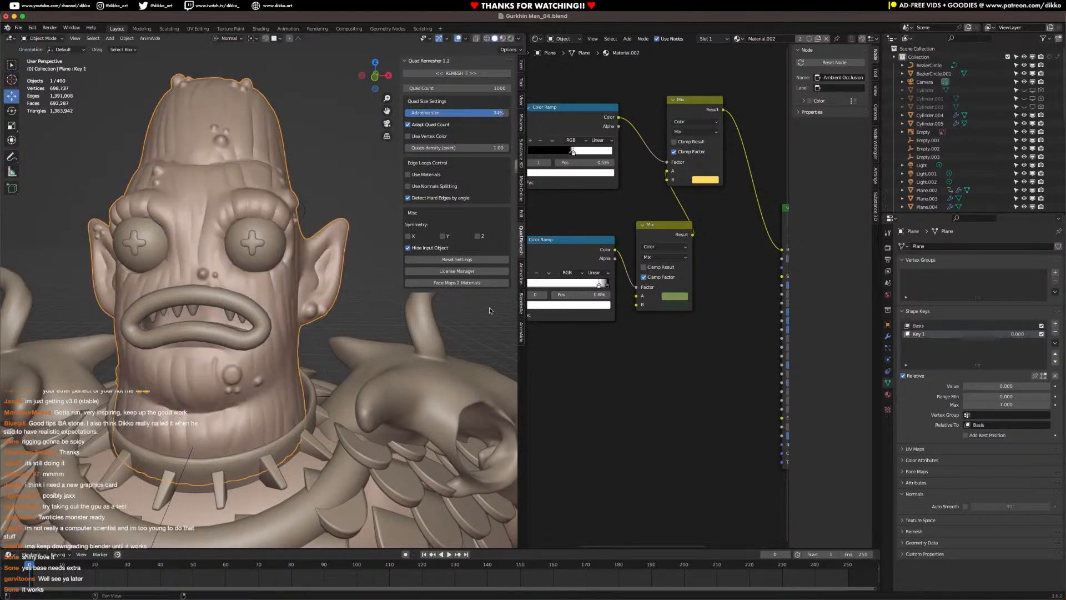
drag(972, 384, 1050, 385)
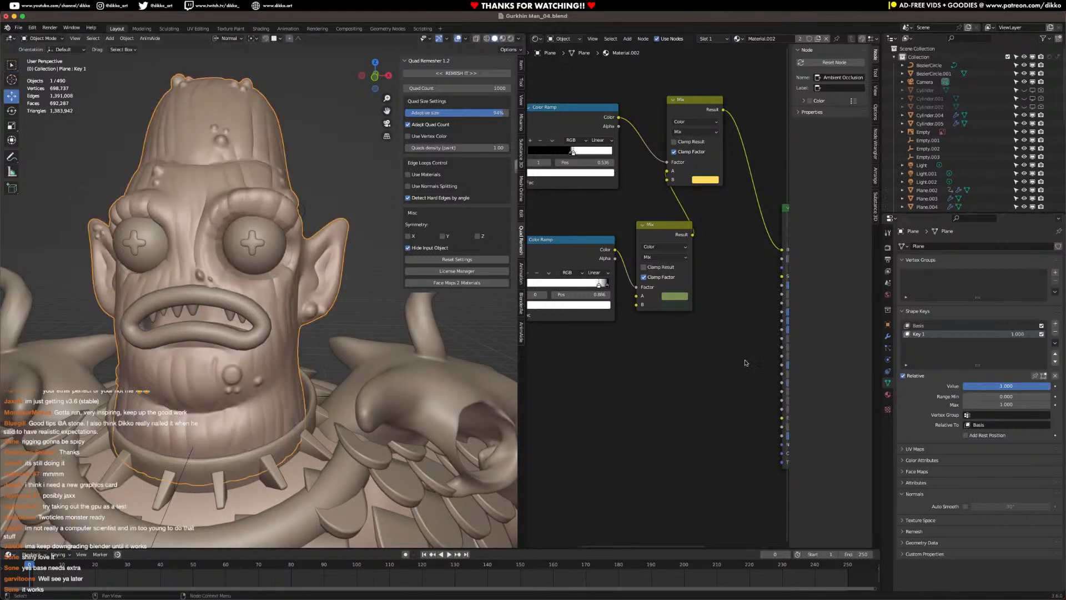
Step: Scale the eyeball and cross pupil in the enlarged socket by about 1.26 and lower them about 0.005 m along Z
click(254, 248)
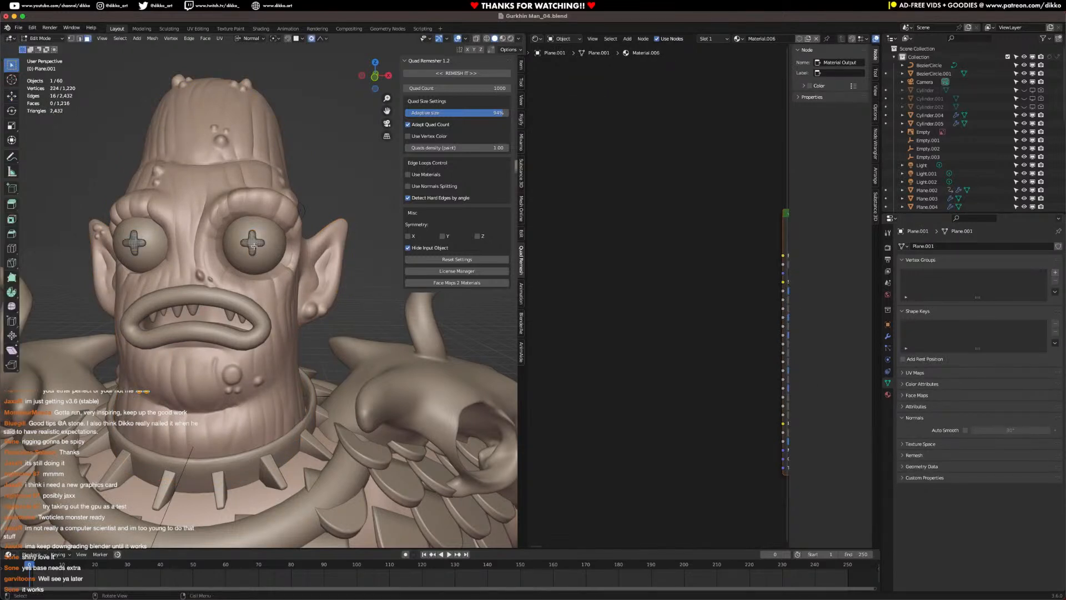
key(Tab)
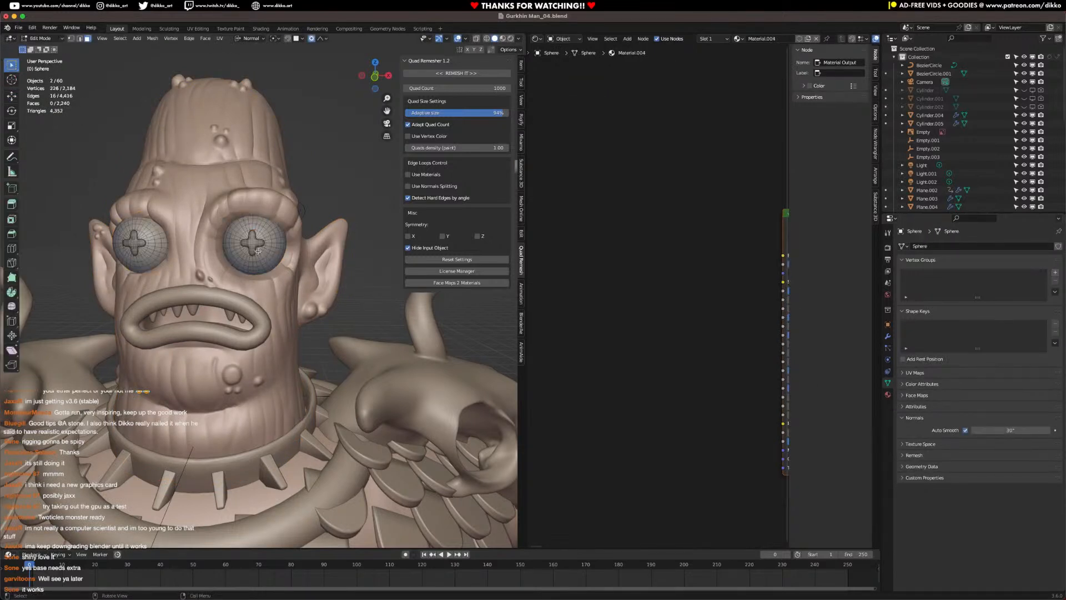
key(l)
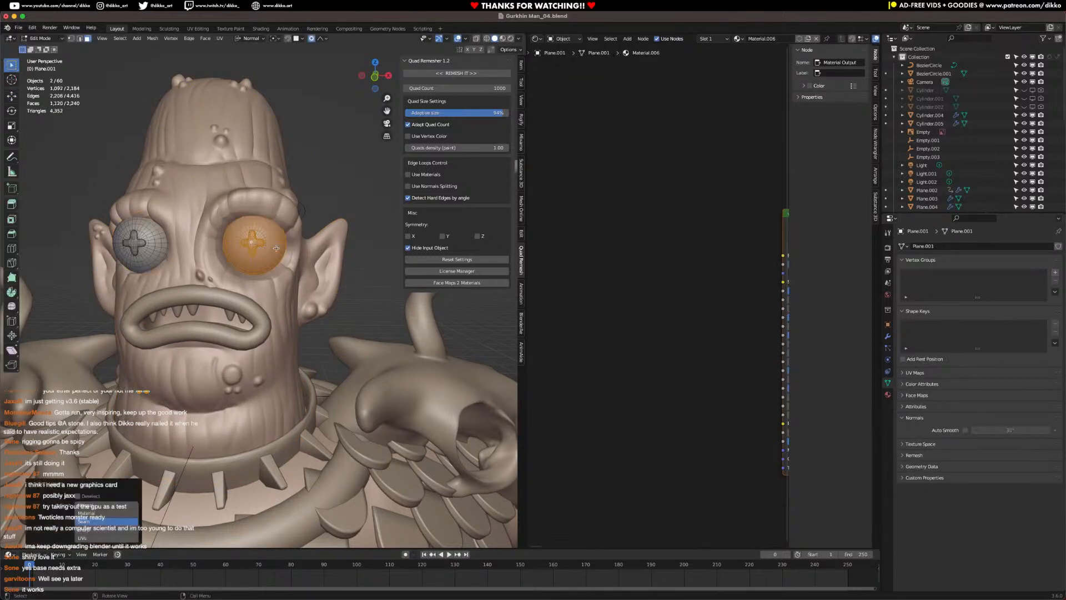
key(s)
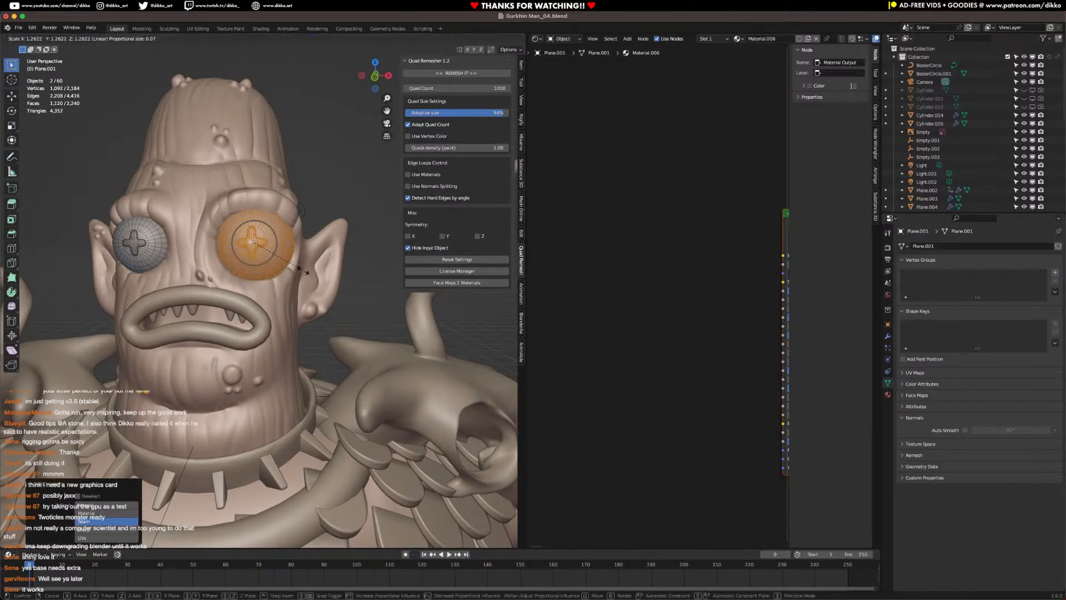
click(300, 270)
key(g)
key(z)
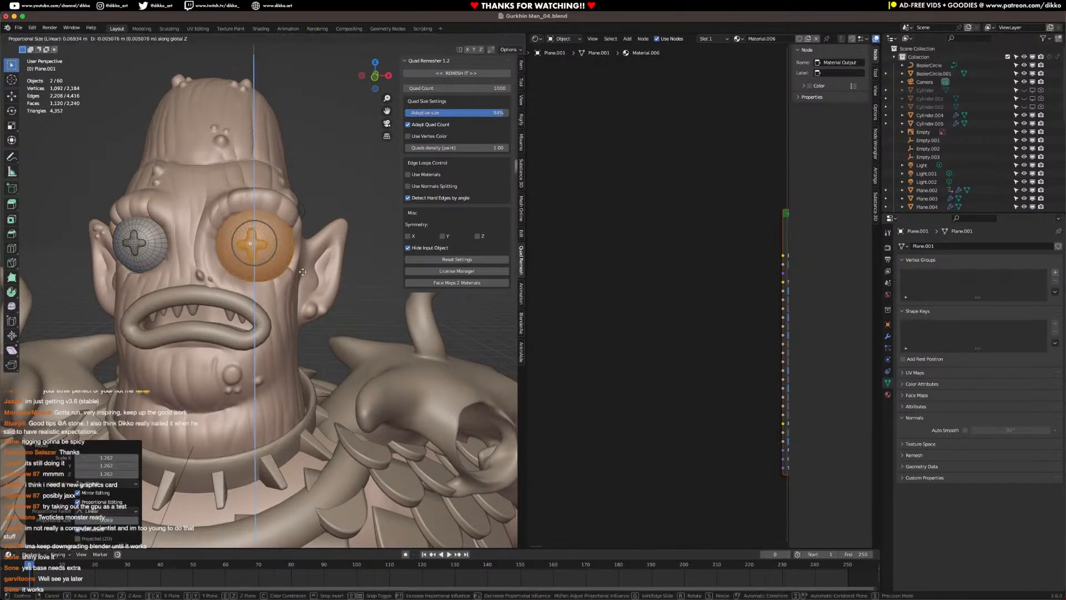
click(303, 273)
key(Tab)
Step: Deselect the eyes and switch the viewport to rendered shading with the character's upper body in view
click(332, 185)
click(510, 39)
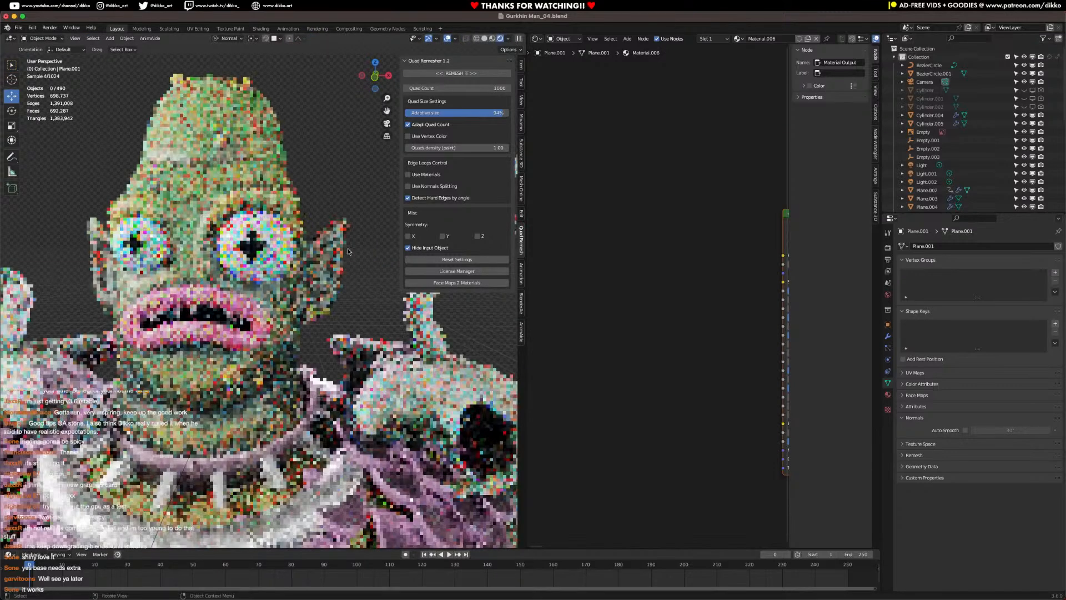
scroll(382, 209, down, 6)
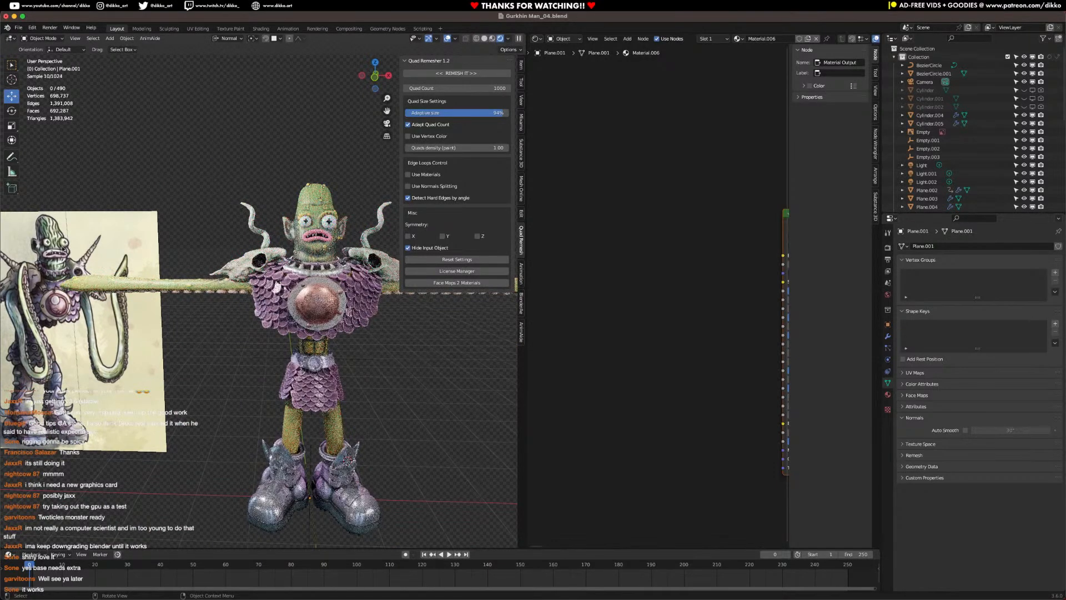
middle_drag(330, 372, 286, 312)
Step: Copy the head material's Ambient Occlusion, Color Ramp and Mix nodes into the eyeballs' material
click(286, 272)
middle_drag(596, 320, 458, 331)
click(305, 342)
scroll(663, 318, down, 3)
drag(546, 264, 702, 313)
shift+click(696, 267)
key(ctrl+c)
click(287, 272)
key(ctrl+v)
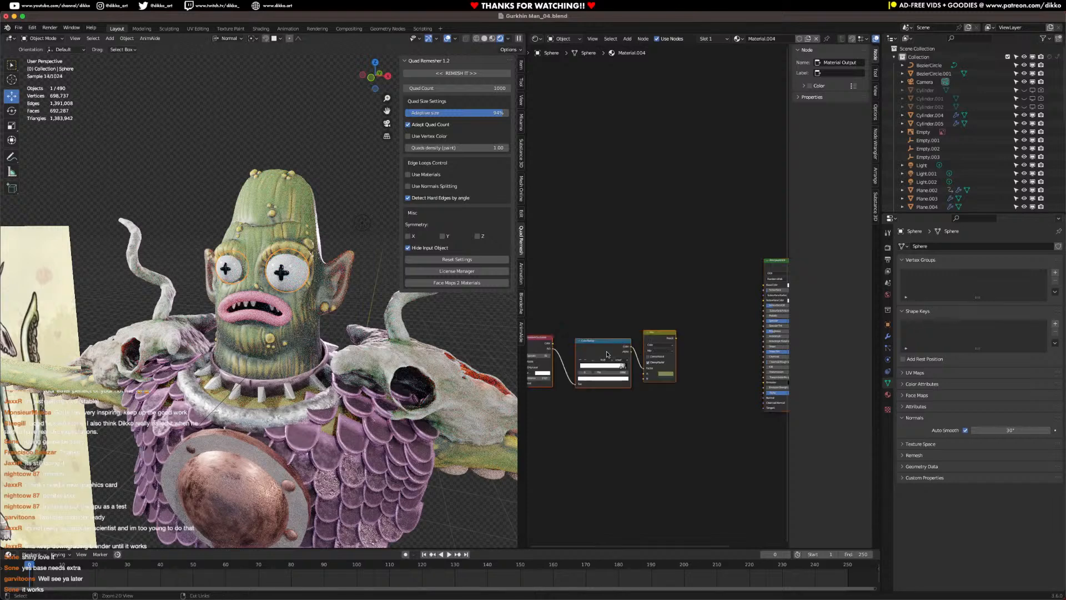
Step: Place the pasted Mix node before the Principled BSDF and connect its Result to Base Color
drag(660, 337, 698, 264)
middle_drag(695, 246, 643, 252)
scroll(643, 254, up, 2)
drag(665, 262, 737, 288)
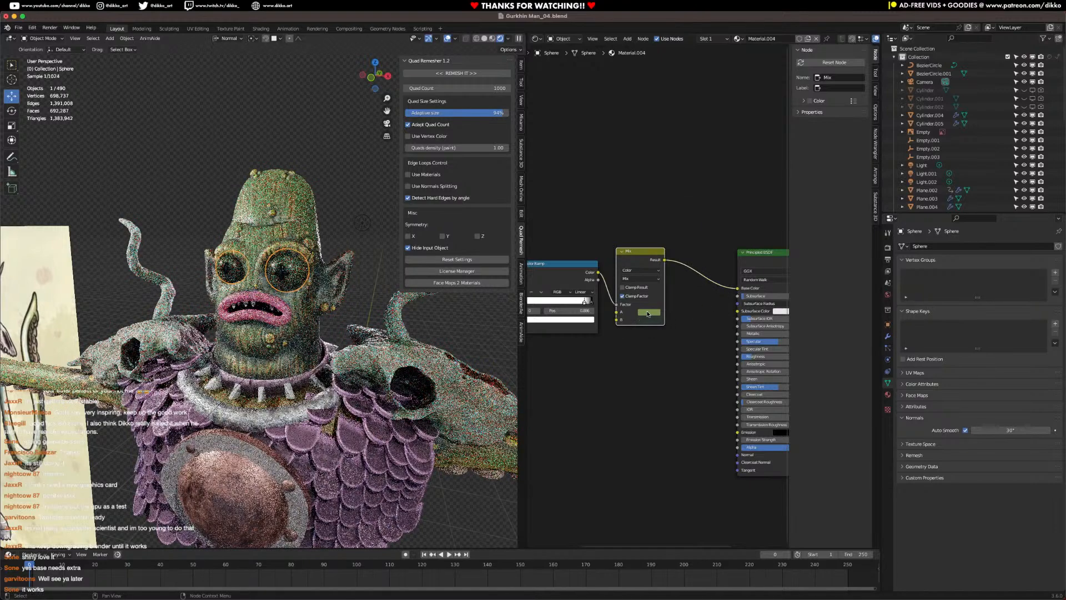
Step: Set the eyeballs' Mix node to a pale cream A color and a dark red B color
click(648, 314)
drag(697, 235, 697, 213)
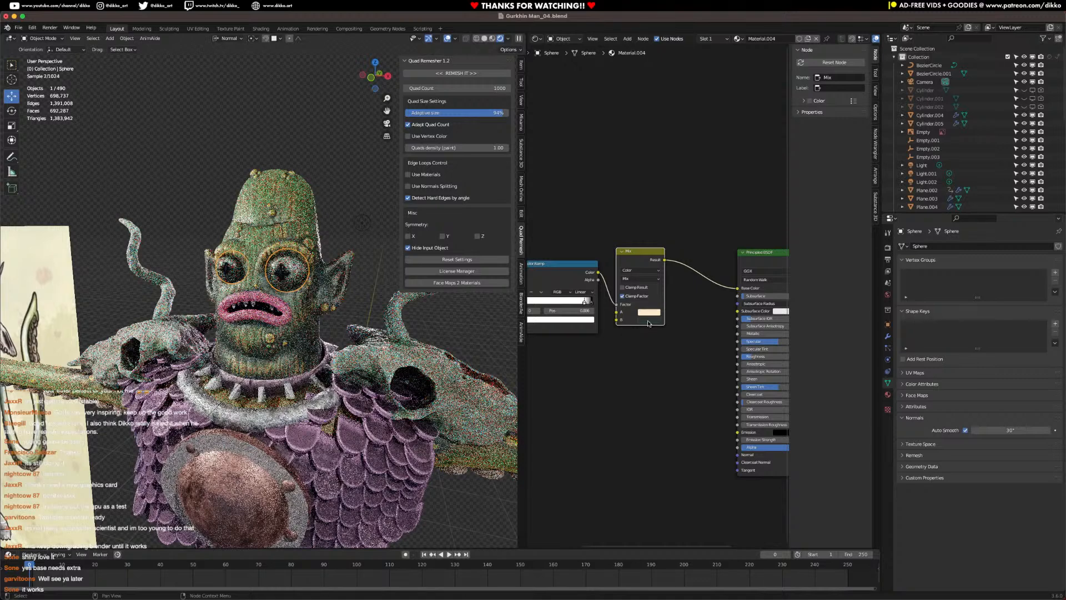
click(648, 320)
click(668, 261)
drag(698, 261, 698, 242)
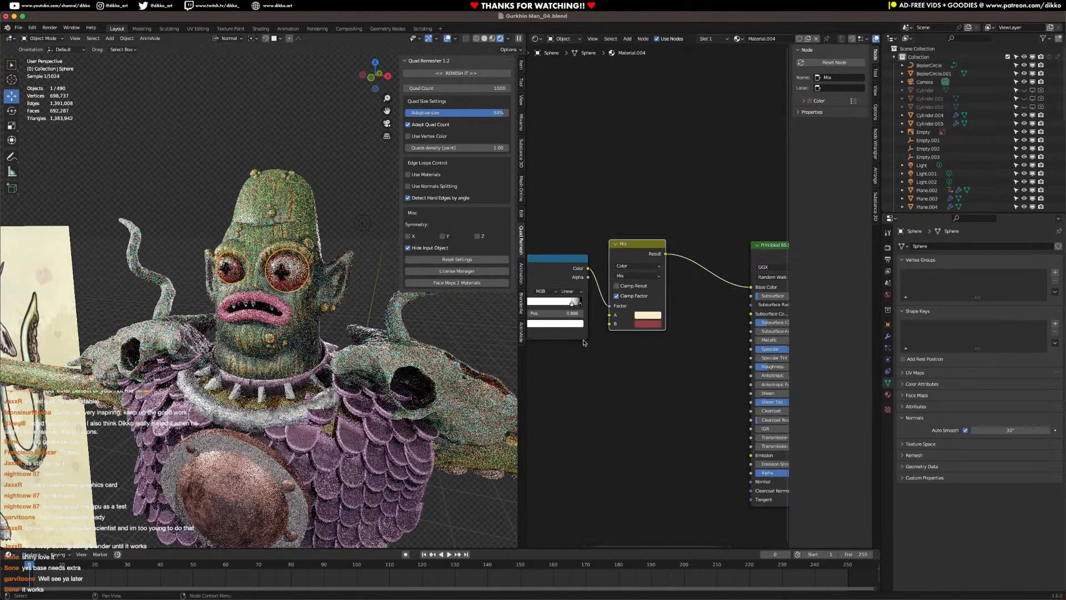
Step: Shift the black stop of the eyeballs' Color Ramp to position 0.877 and deselect the eyeballs
scroll(639, 304, up, 3)
mouse_move(629, 294)
mouse_down()
mouse_move(603, 294)
mouse_move(627, 294)
mouse_up()
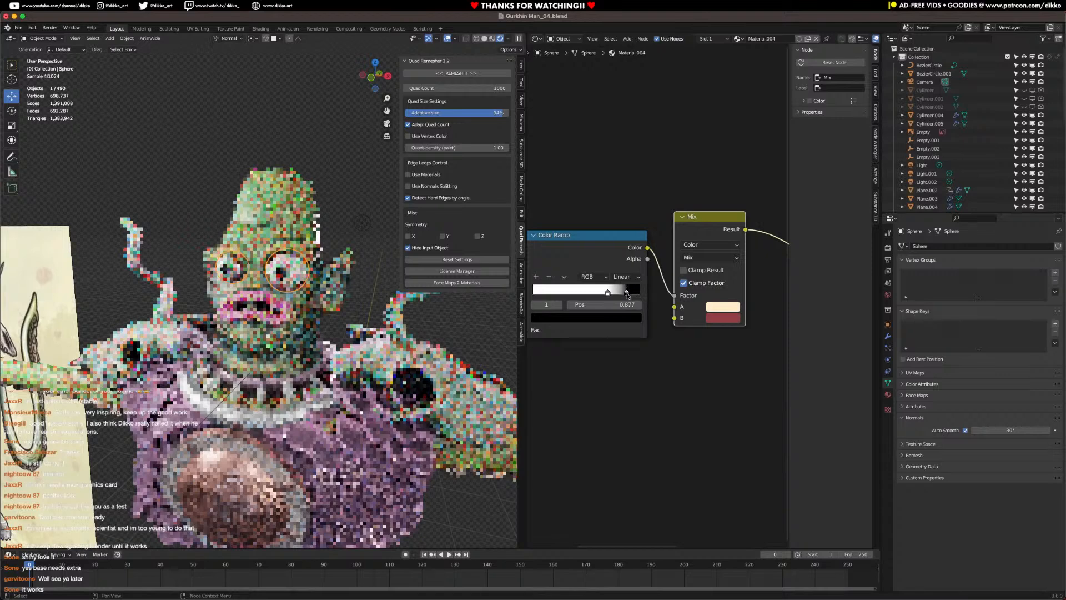
click(377, 220)
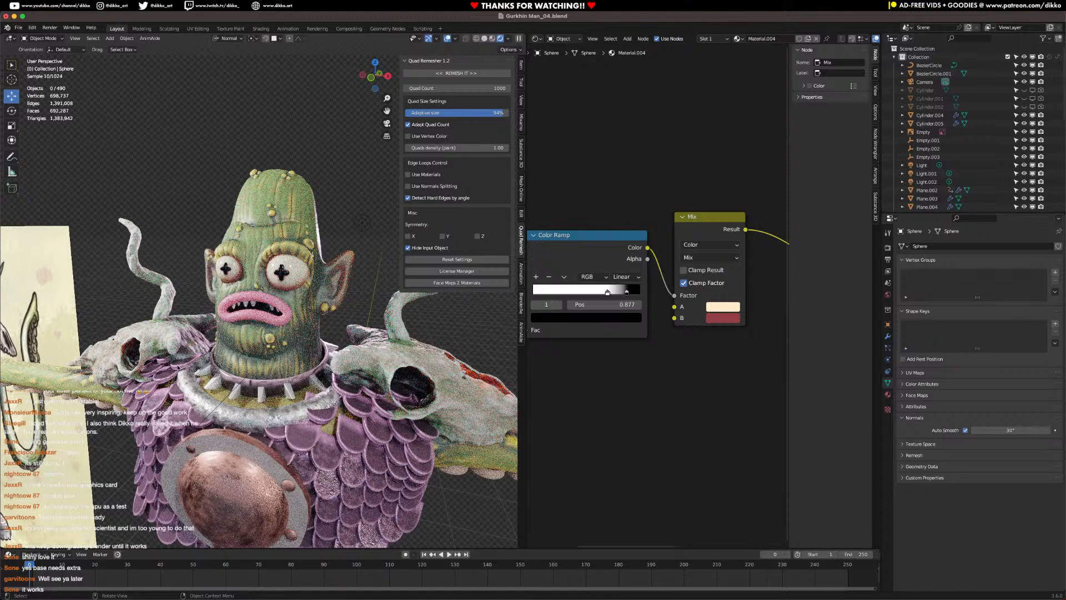
Step: Change the eyeballs' Mix node B color to a dark olive green and save the file
scroll(184, 363, down, 3)
shift+middle_drag(343, 363, 329, 326)
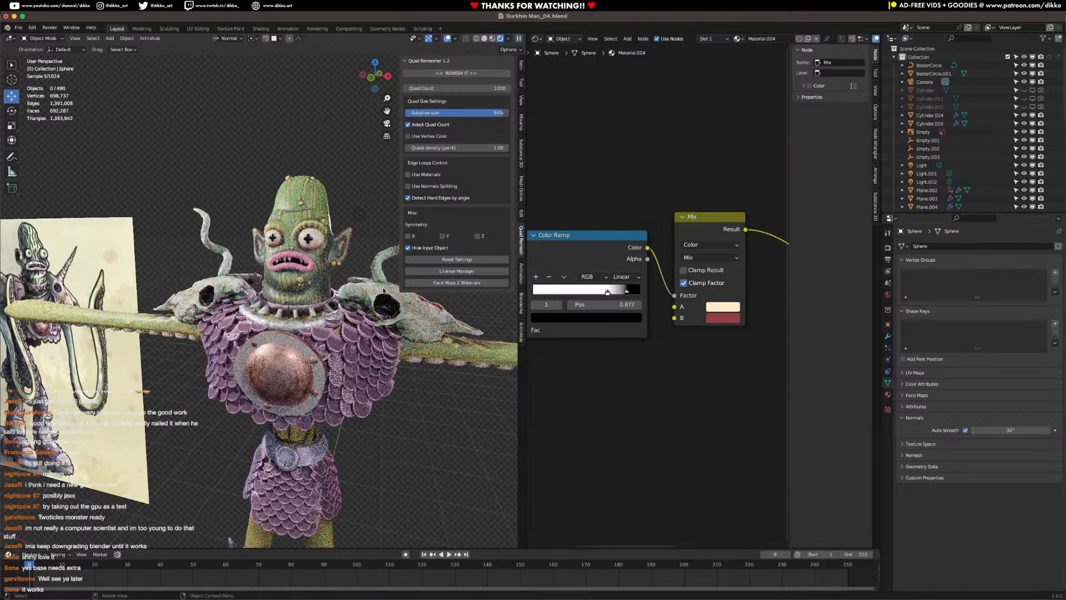
click(709, 319)
click(738, 212)
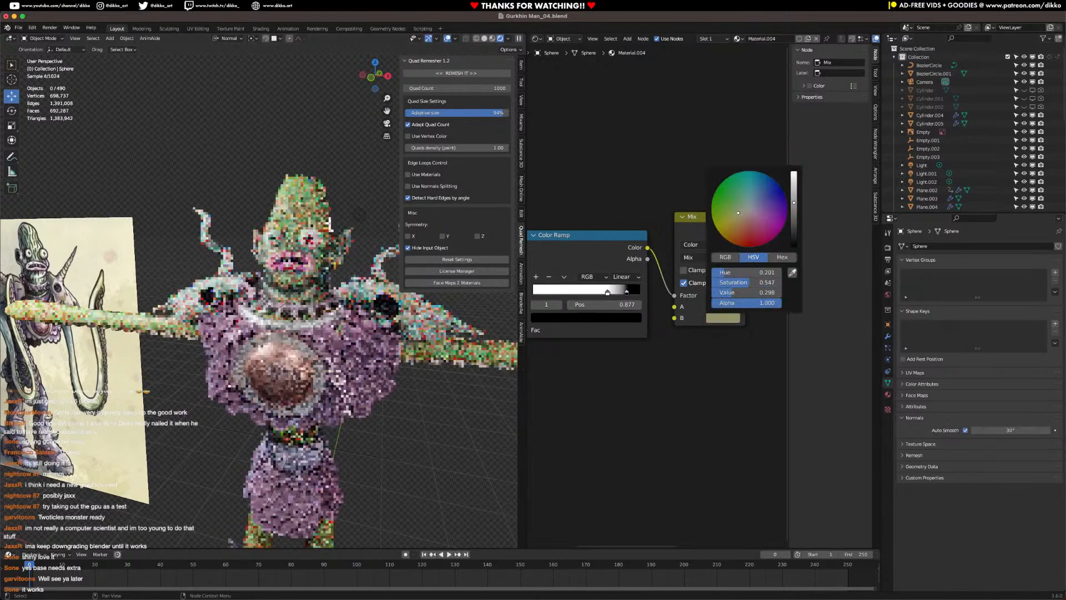
drag(793, 214, 794, 226)
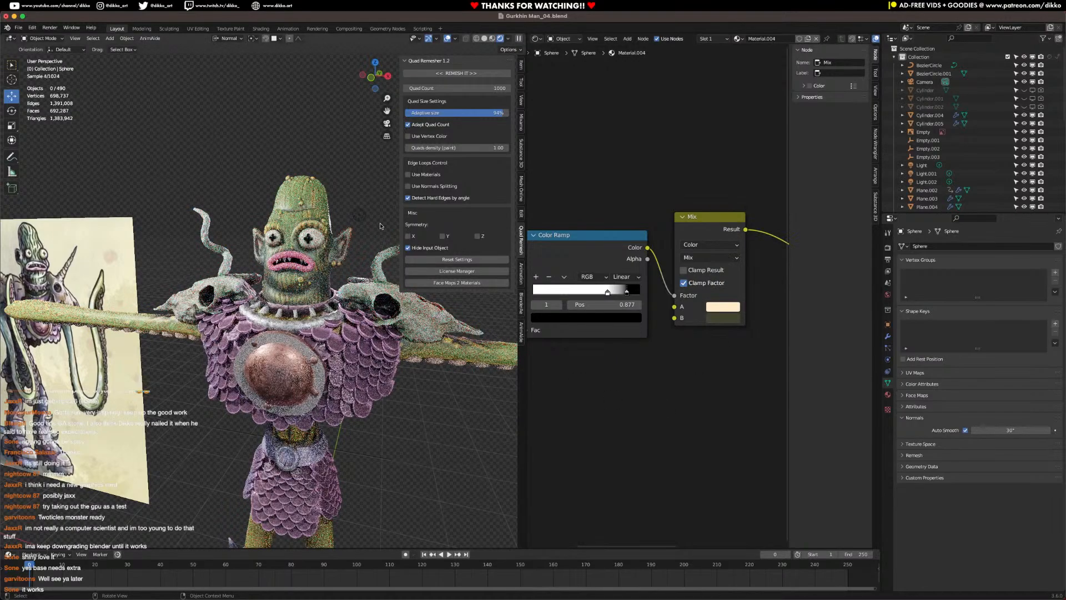
scroll(319, 251, up, 5)
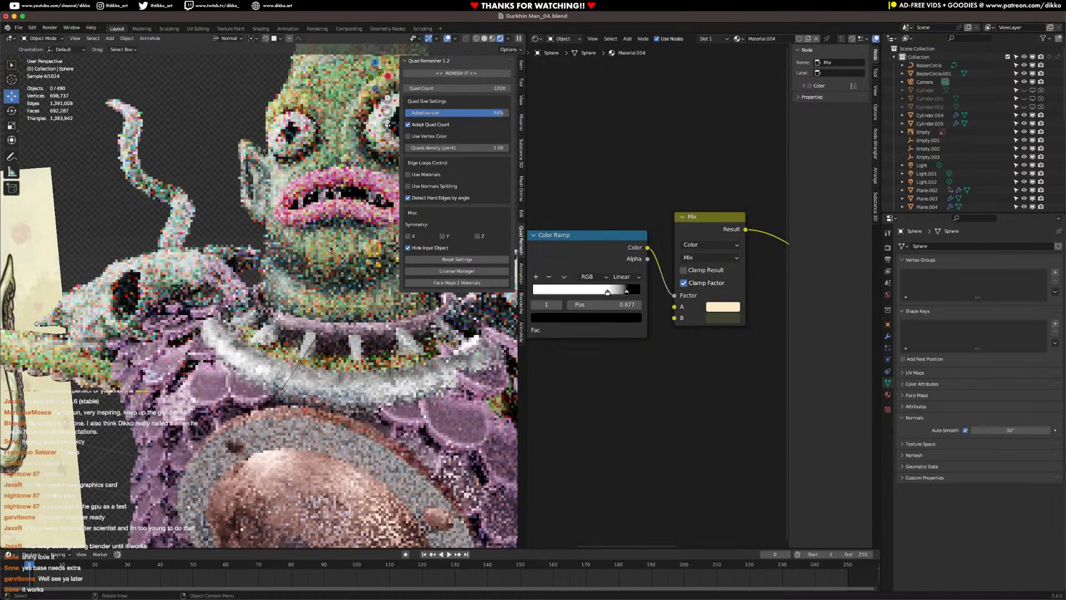
shift+middle_drag(329, 250, 274, 293)
key(ctrl+s)
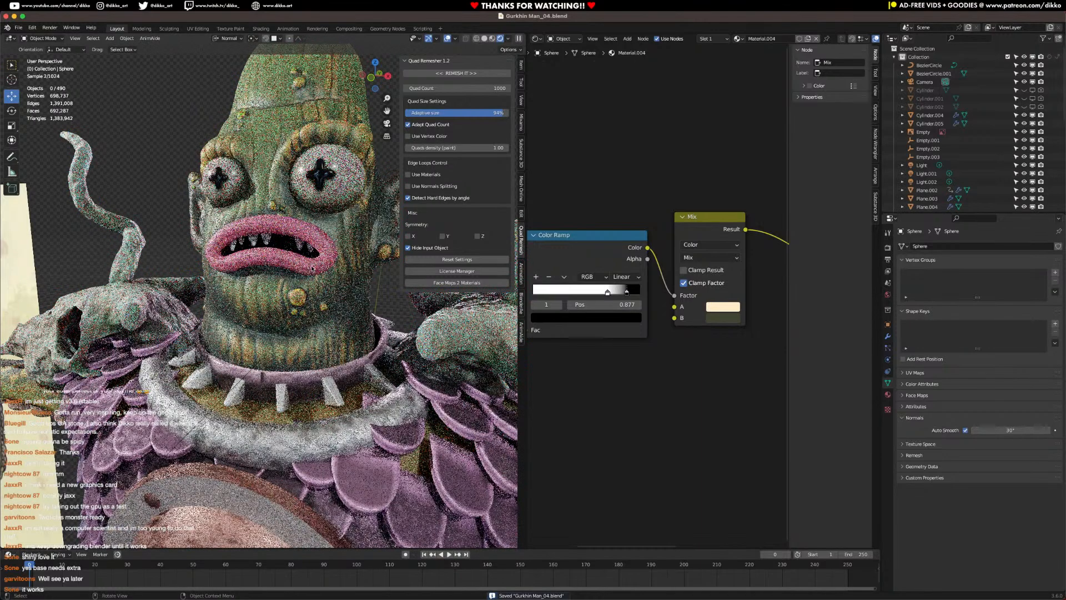
Step: Paste the copied occlusion nodes into the lips' material and insert the Mix node into the Base Color input
click(312, 267)
scroll(660, 327, down, 4)
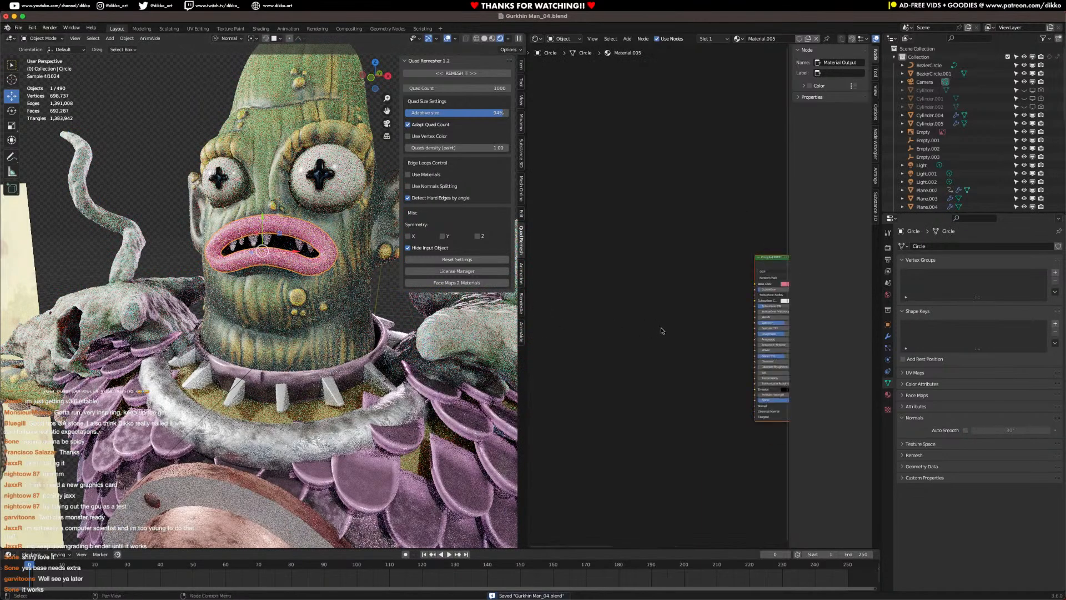
middle_drag(677, 321, 612, 307)
key(ctrl+v)
drag(673, 278, 675, 248)
Step: Set the A color of the lips' Mix node to pink and adjust its B color
click(659, 294)
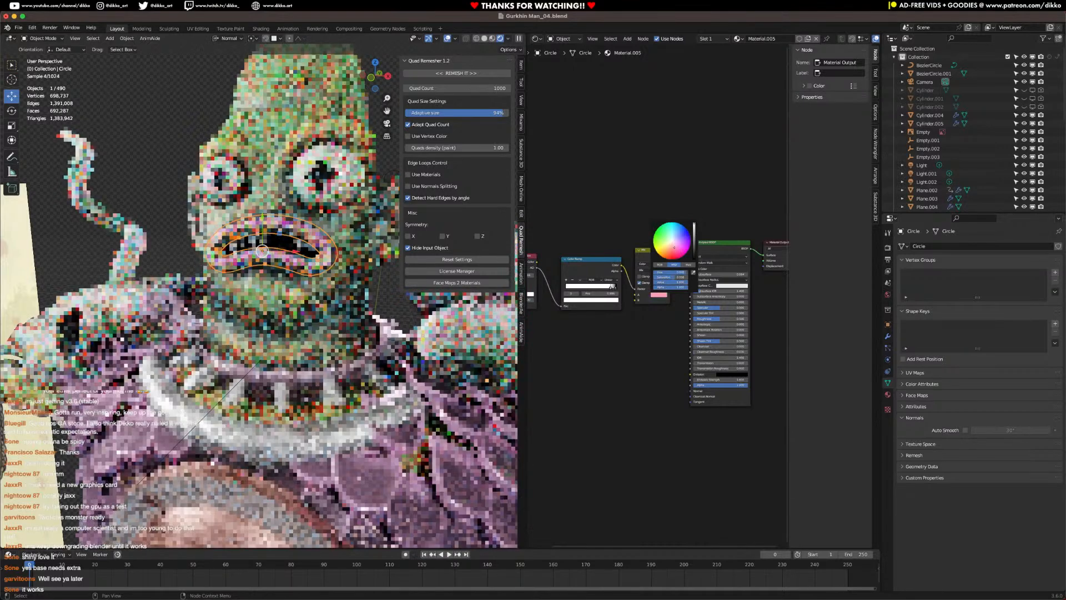
click(658, 301)
click(659, 300)
scroll(675, 261, up, 6)
drag(676, 261, 678, 255)
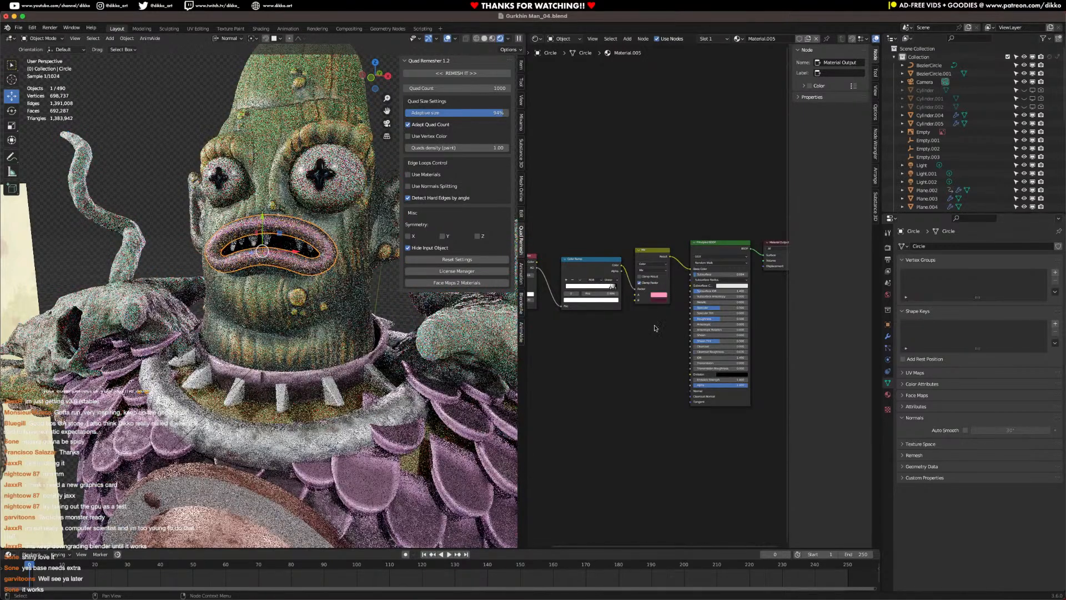
Step: Deselect the lips, save the file and soften the Mix node's A color to a paler pink
click(381, 299)
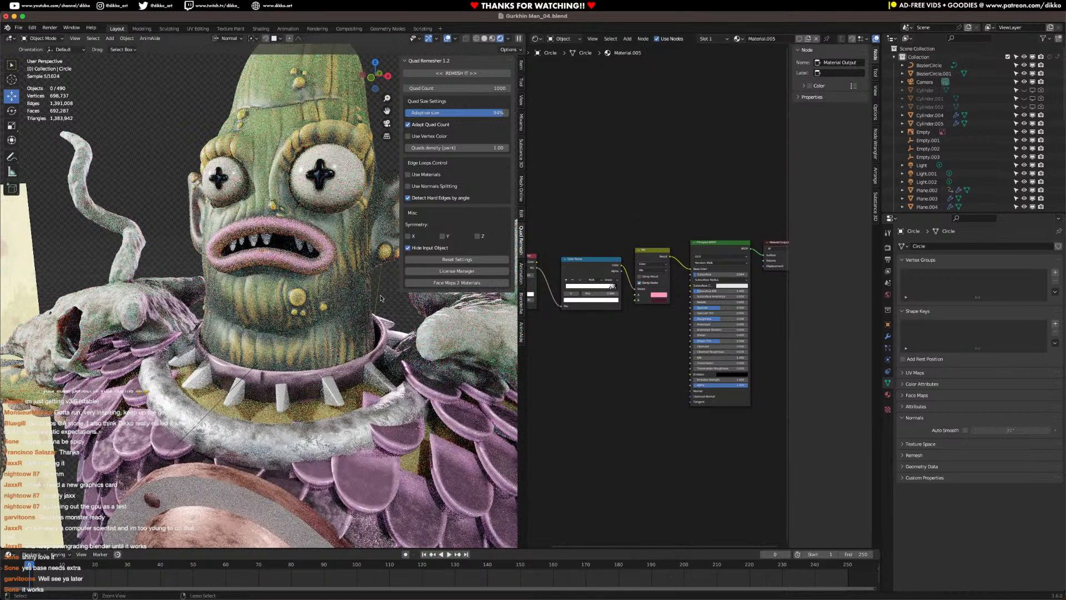
key(ctrl+s)
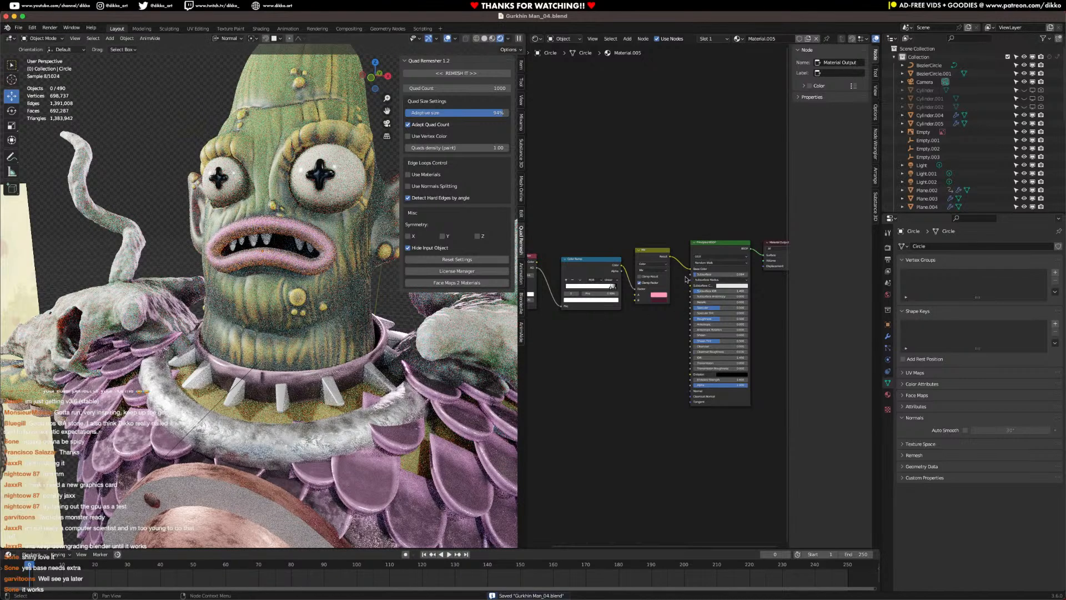
click(661, 296)
click(678, 251)
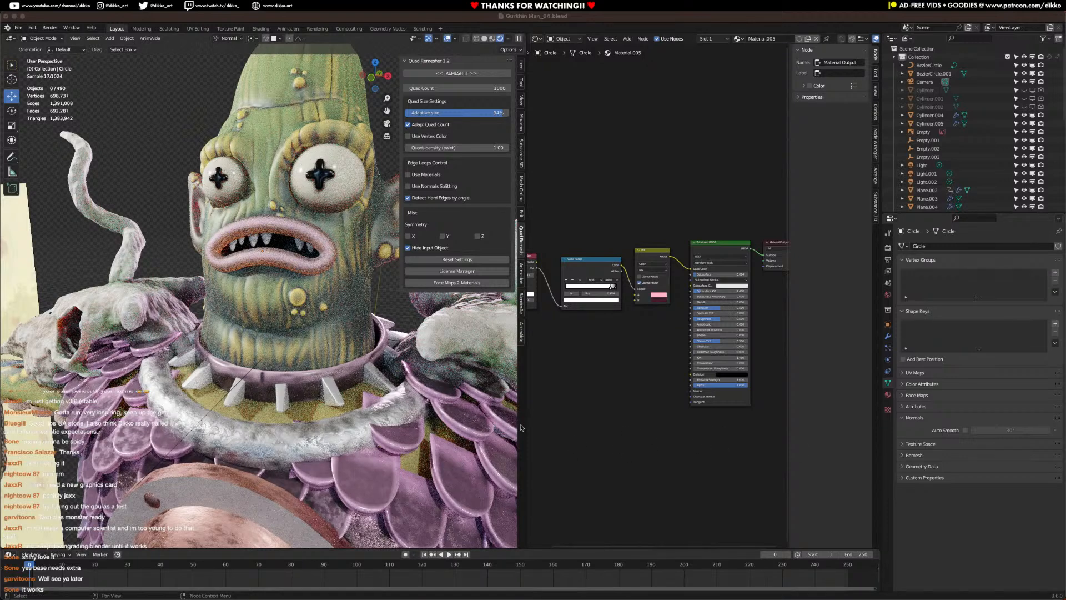
Step: Select the character's head and body mesh and save the file
click(375, 297)
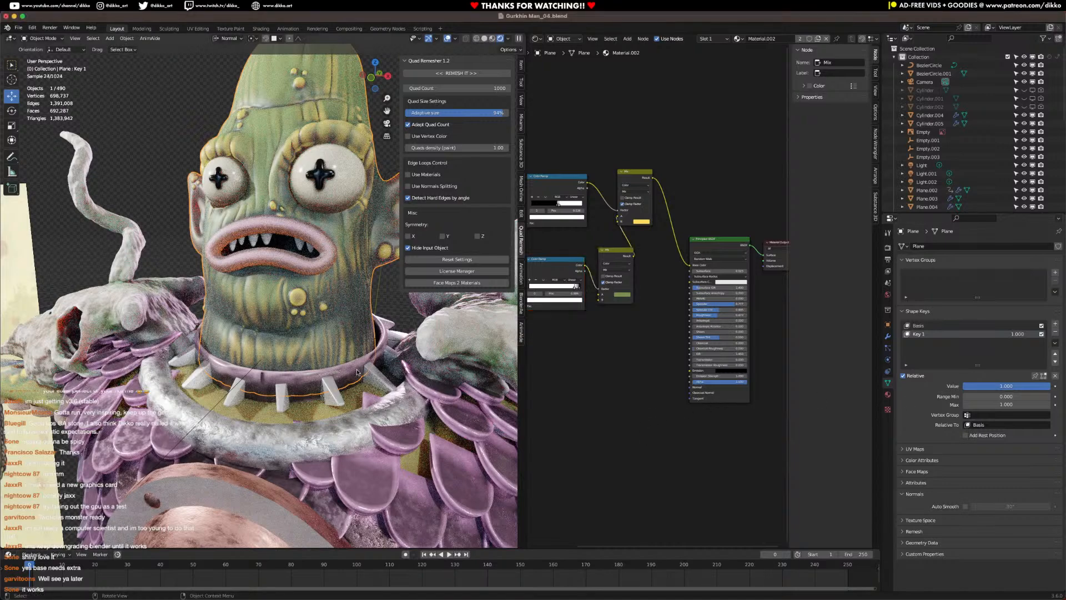
scroll(341, 376, down, 5)
key(super+s)
scroll(358, 385, down, 3)
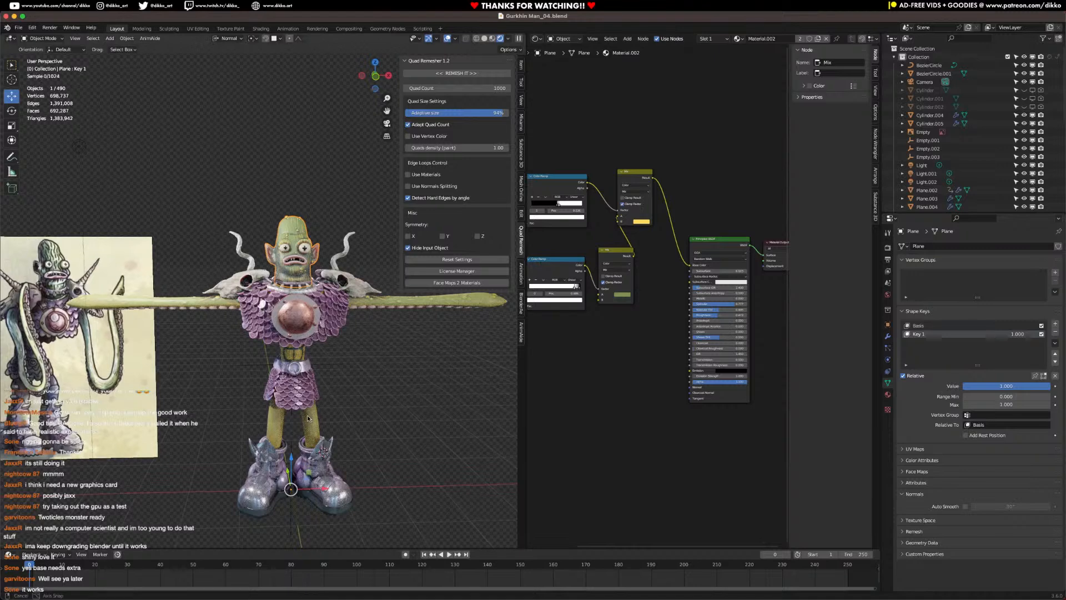
Step: Paste the ambient occlusion, Color Ramp and Mix nodes into the chest shield's Material.009 and link the Mix result to Base Color
scroll(298, 325, up, 1)
click(299, 325)
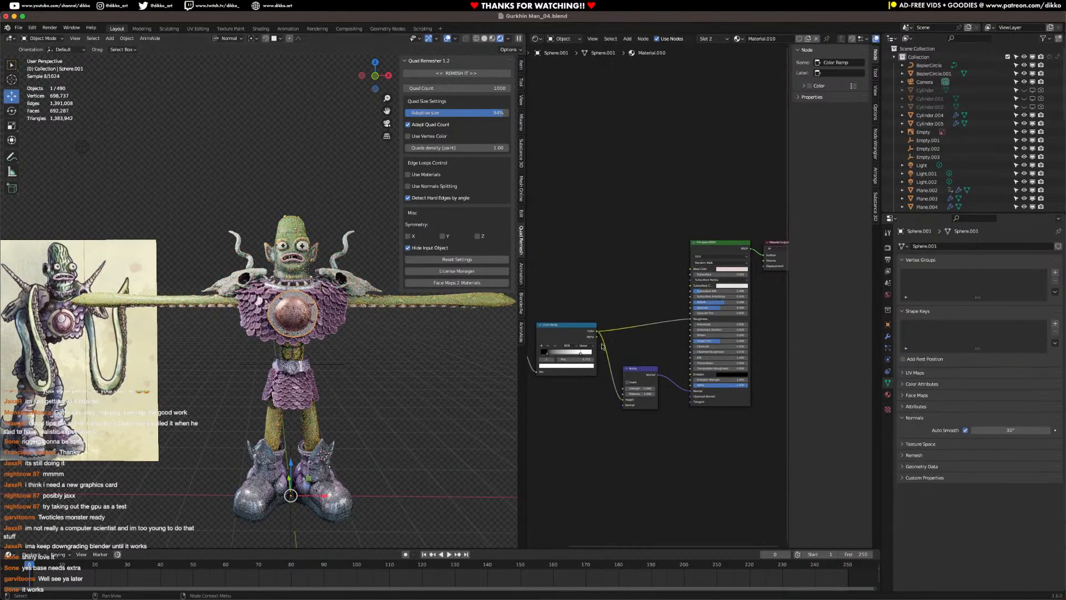
click(888, 395)
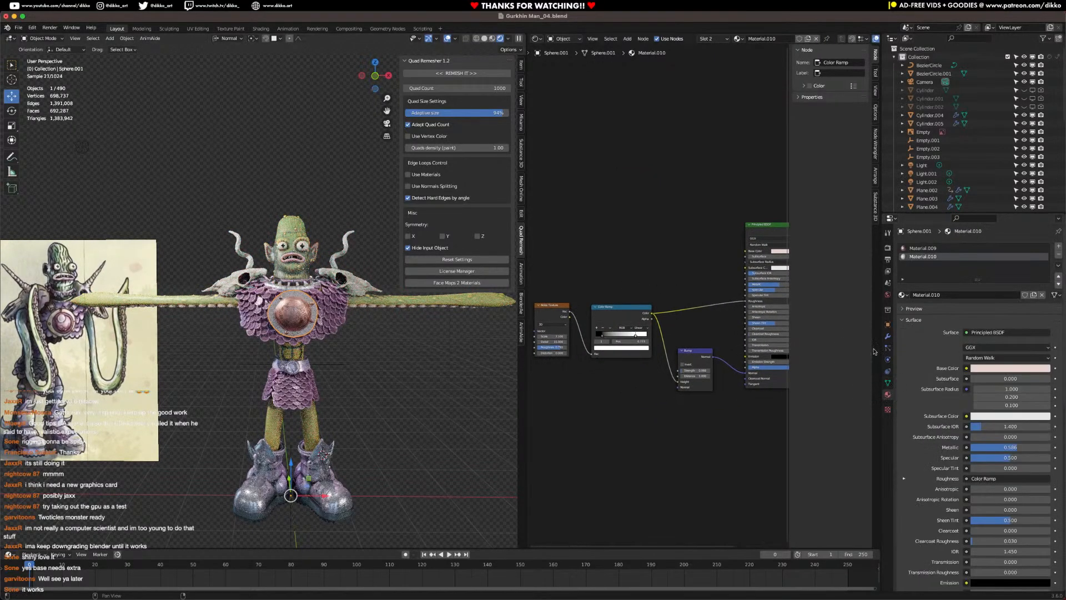
click(923, 249)
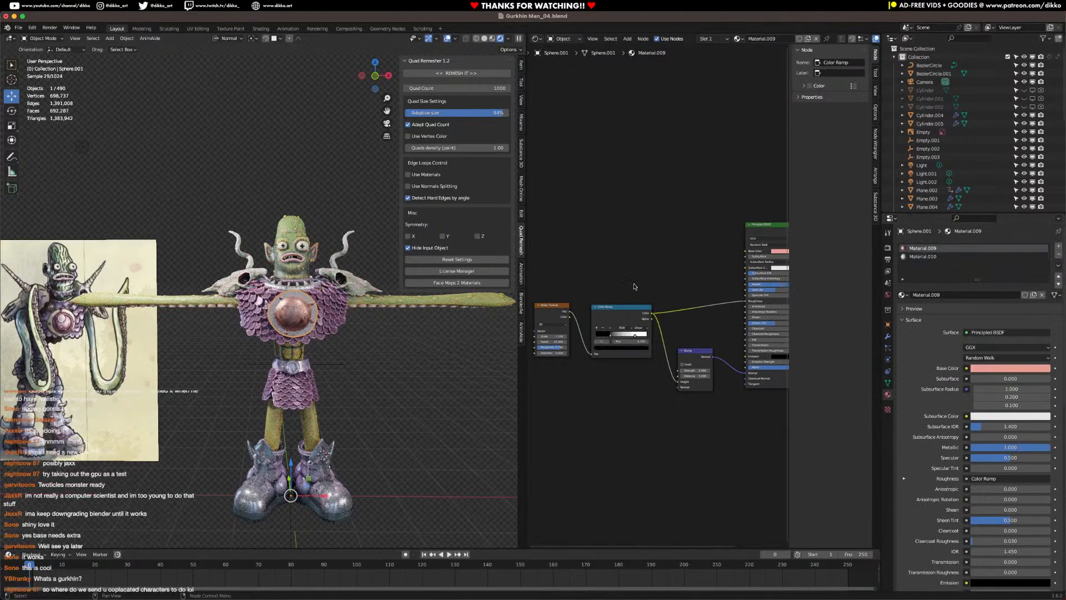
middle_drag(646, 288, 619, 276)
scroll(621, 277, up, 1)
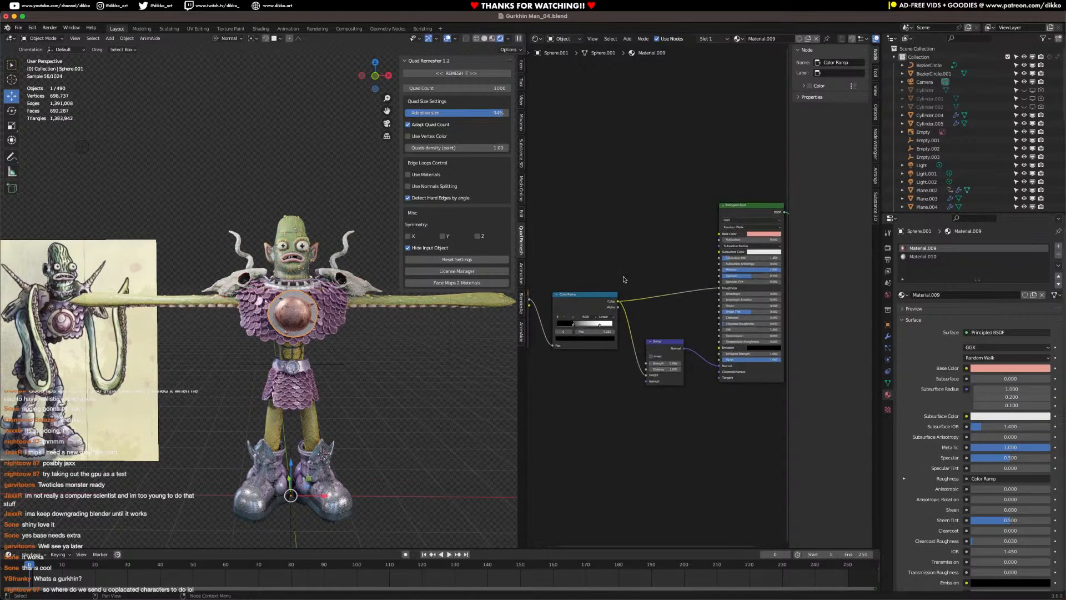
key(ctrl+v)
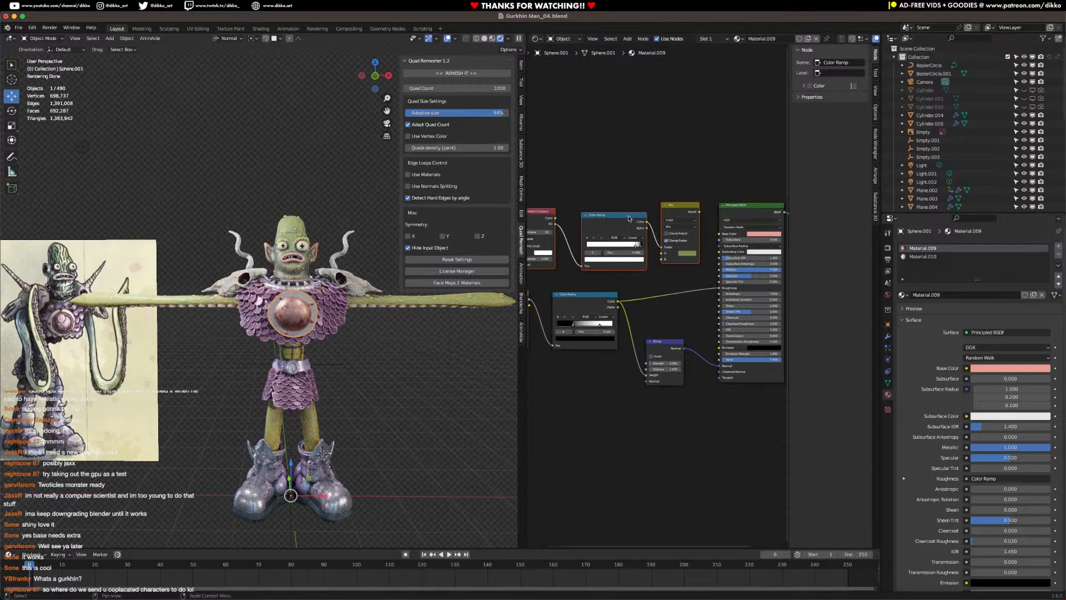
key(g)
click(644, 222)
drag(662, 194, 720, 235)
scroll(648, 232, up, 1)
Step: Set the green colour of the Mix node in Material.009 to salmon pink
click(646, 232)
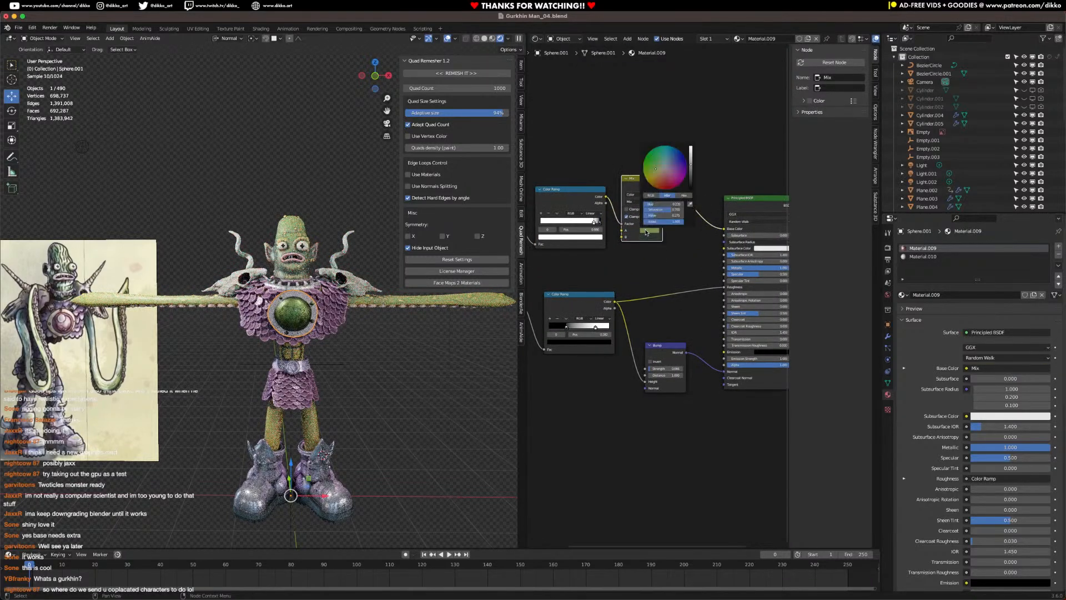
drag(667, 177, 691, 160)
scroll(381, 356, up, 5)
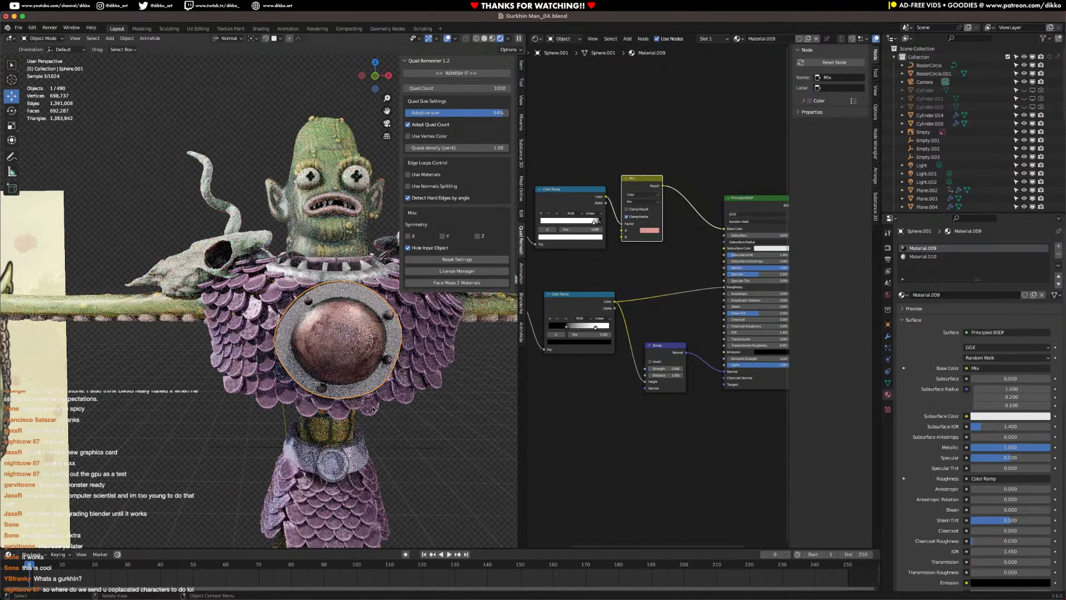
Step: Paste the same ambient occlusion, Color Ramp and Mix nodes into Material.010 and link the Mix result to Base Color
click(924, 256)
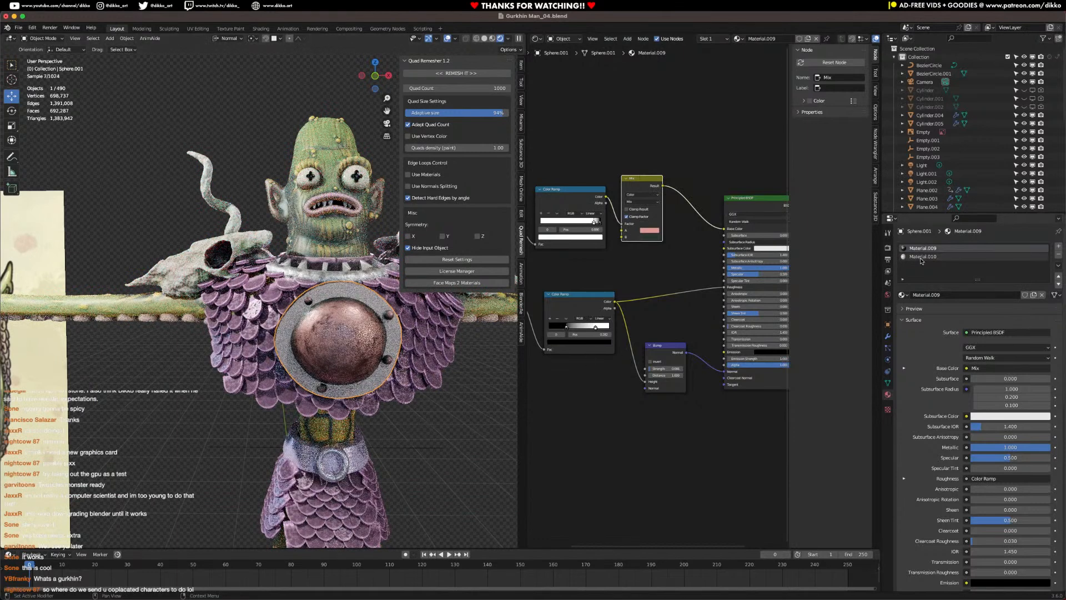
key(ctrl+v)
key(g)
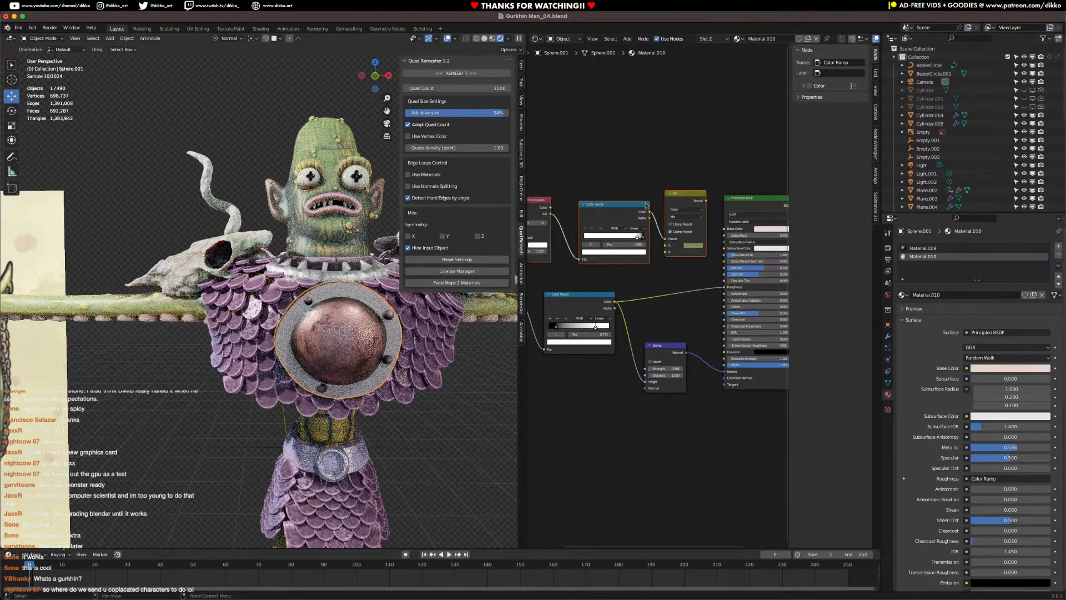
click(601, 209)
click(637, 269)
drag(663, 189, 724, 228)
Step: Set the green colour of the Mix node in Material.010 to a pale cream
click(646, 235)
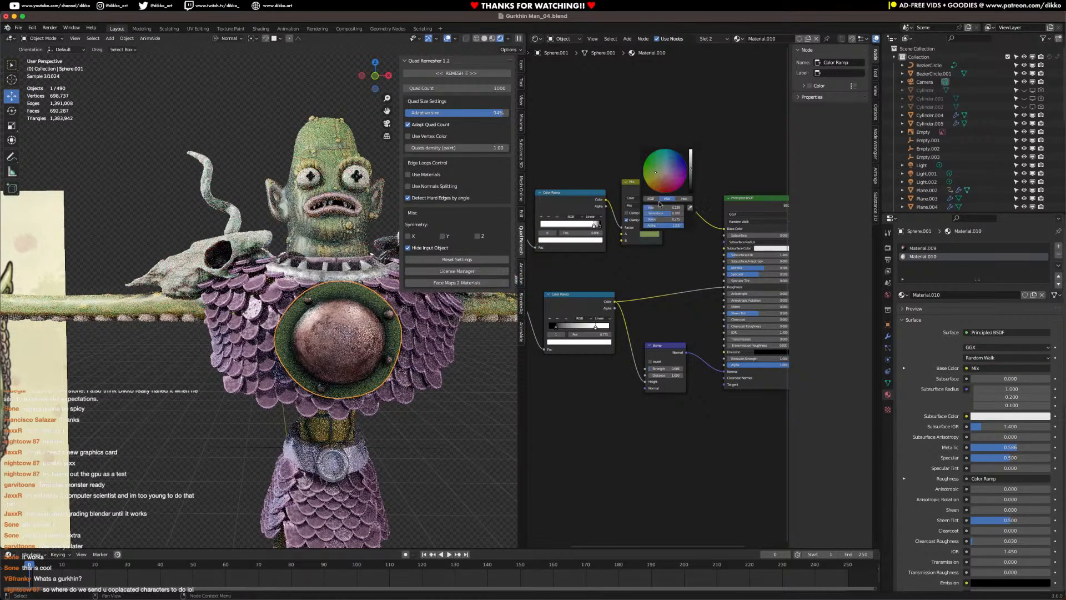
drag(665, 172, 664, 175)
mouse_move(691, 162)
mouse_down()
mouse_move(691, 152)
mouse_move(668, 179)
mouse_up()
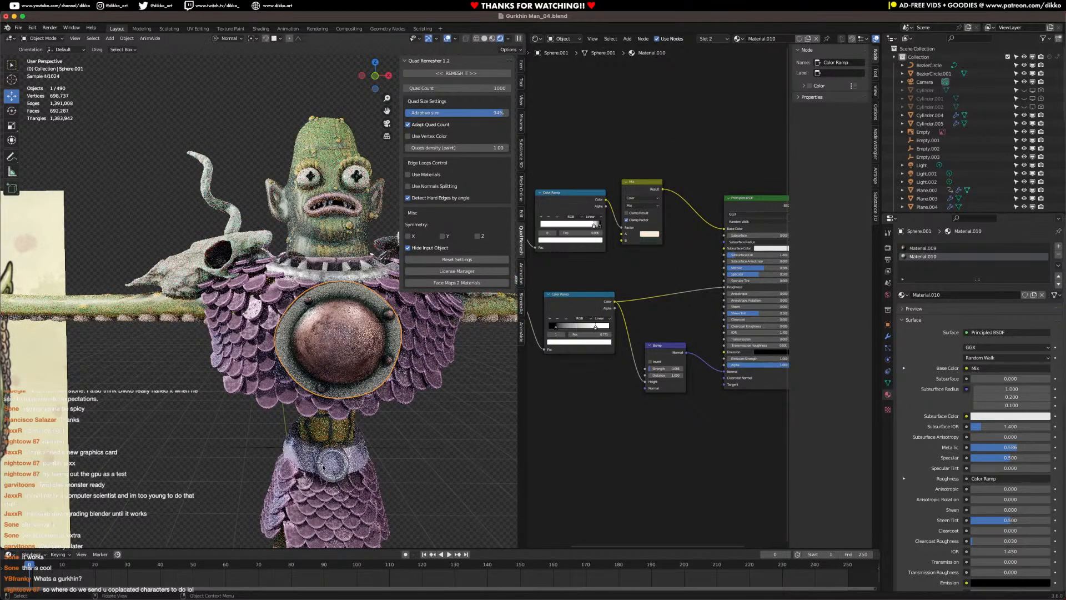
Step: Compare the rendered character with the reference drawing from several angles and save the file
scroll(328, 471, down, 4)
middle_drag(131, 457, 251, 420)
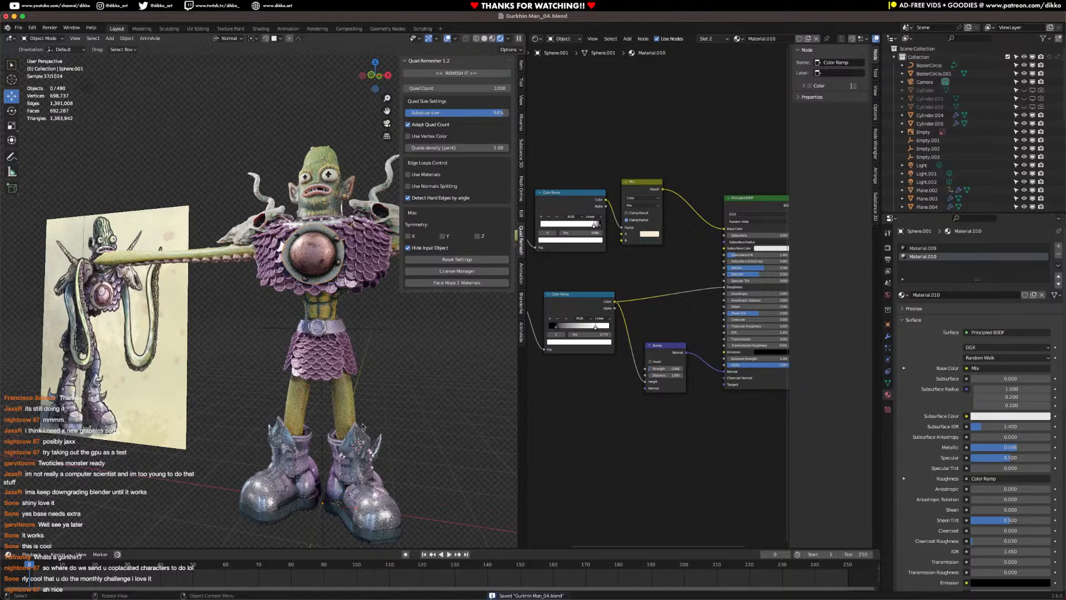
middle_drag(231, 432, 411, 406)
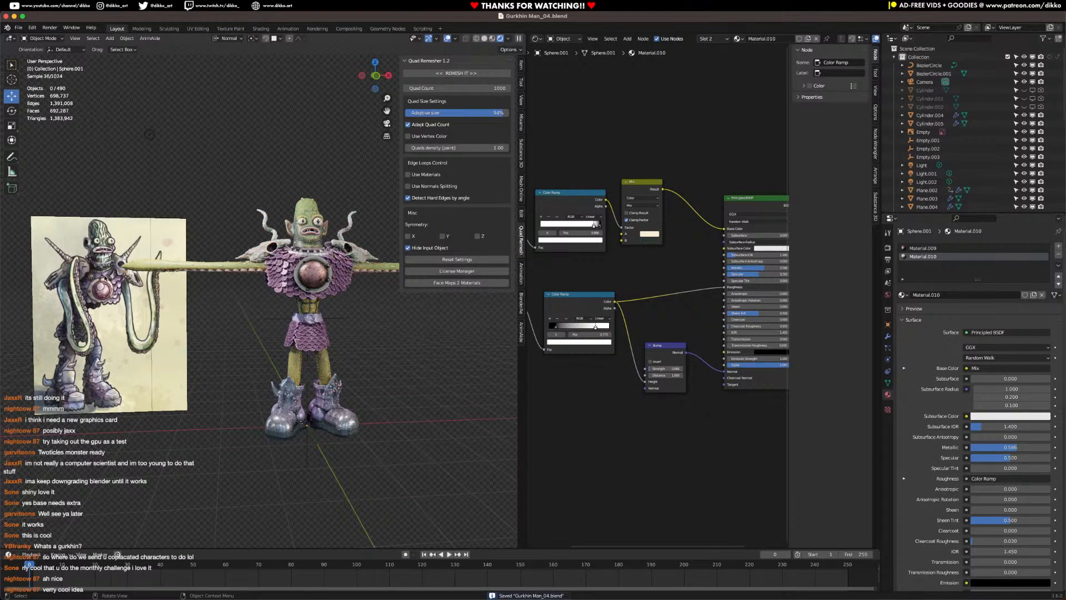
middle_drag(326, 344, 373, 367)
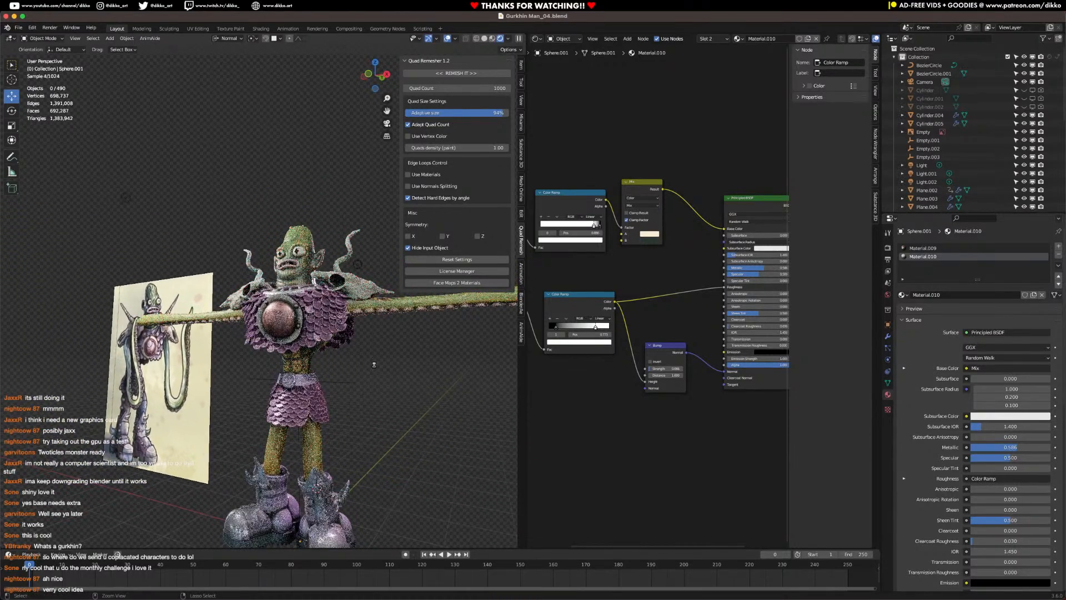
key(ctrl+s)
middle_drag(268, 362, 214, 337)
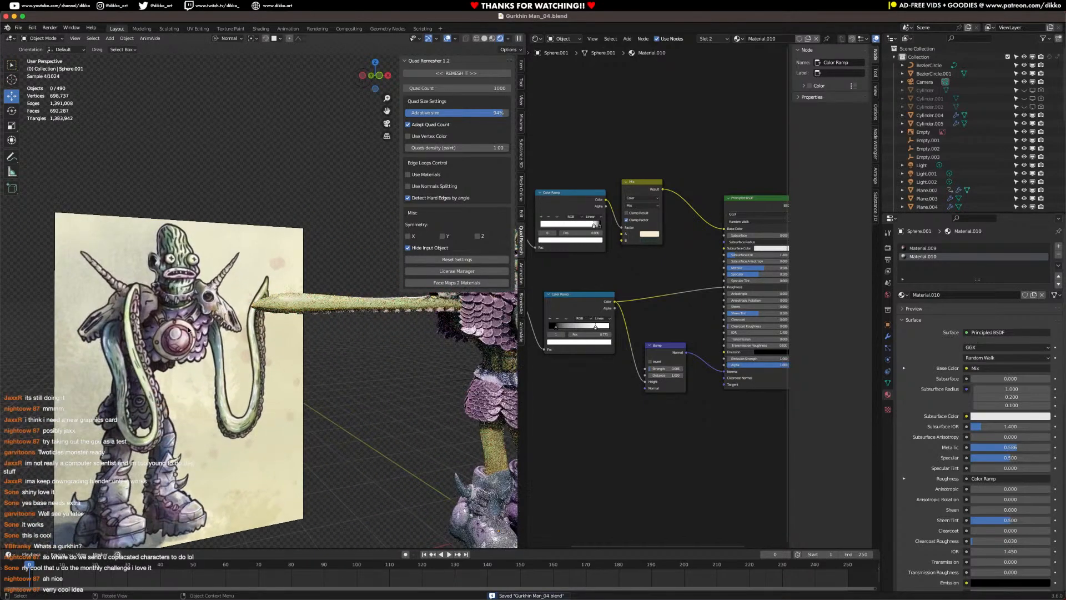
Step: In solid shading, duplicate the ring on the belt and place the copy on one side of the upper chest
shift+middle_drag(361, 375, 120, 364)
scroll(144, 333, up, 3)
click(484, 39)
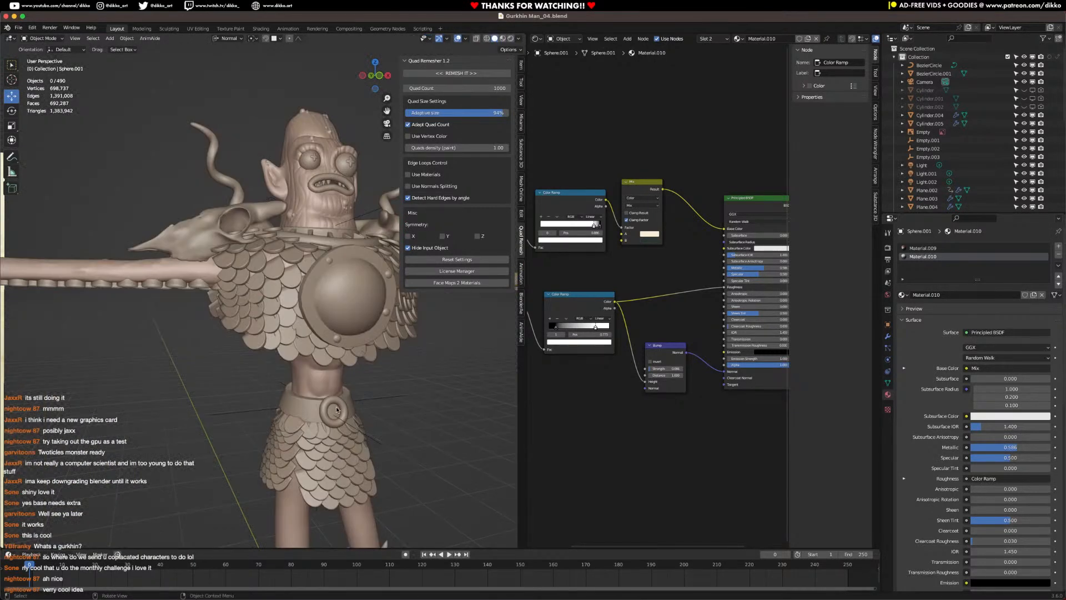
click(335, 411)
middle_drag(338, 410, 312, 412)
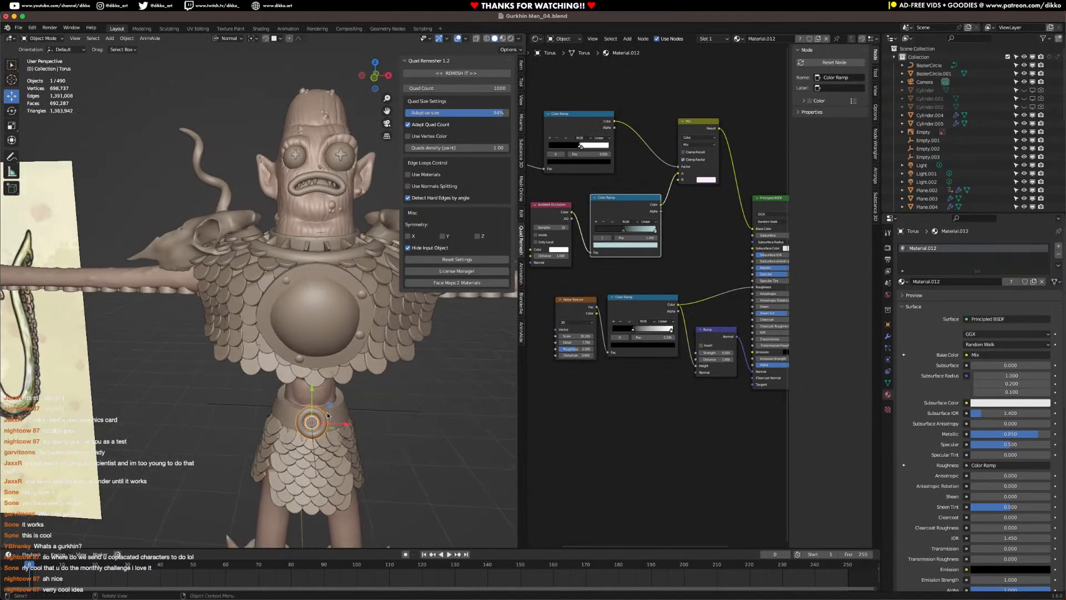
key(shift+d)
click(263, 244)
middle_drag(262, 245, 354, 297)
key(g)
click(416, 302)
Step: Tilt the copied ring to follow the chest, scale it to about 0.755 and seat it against the scales
key(t)
key(r)
click(378, 301)
middle_drag(378, 300, 316, 367)
key(g)
click(244, 309)
key(s)
click(368, 331)
scroll(325, 359, up, 4)
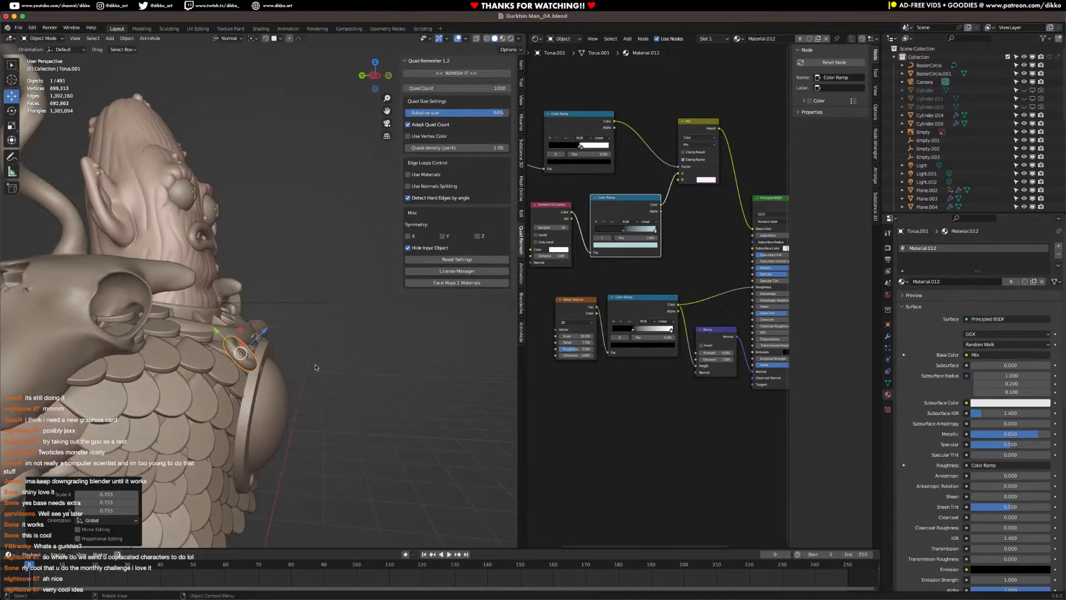
key(g)
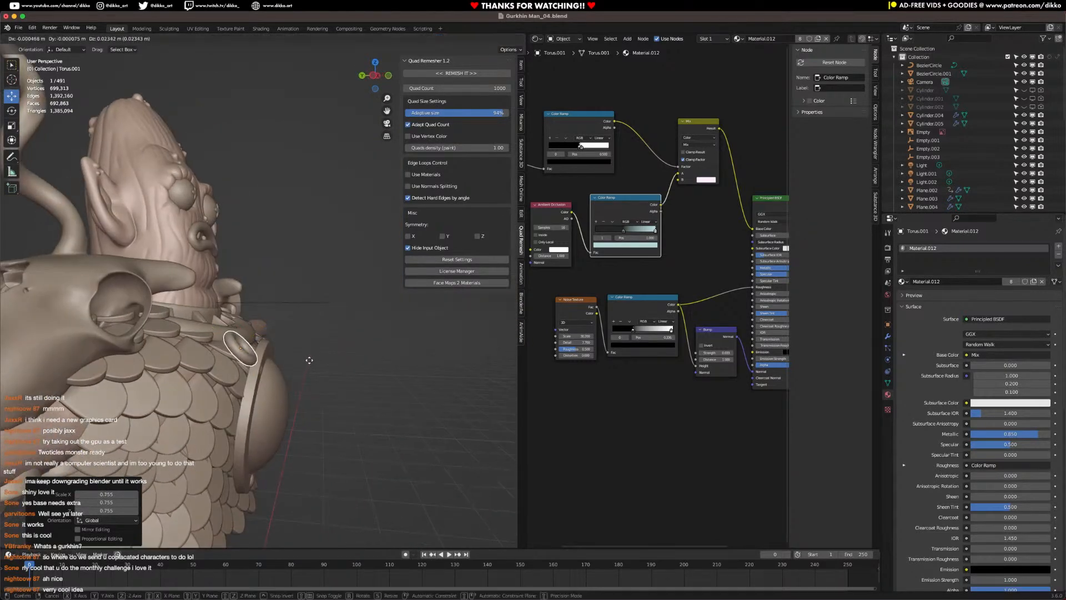
click(312, 362)
Step: Duplicate the chest ring to the opposite side of the upper chest and rotate it towards the chest surface
mouse_move(312, 361)
middle_down()
mouse_move(255, 381)
mouse_move(249, 369)
mouse_move(312, 382)
middle_up()
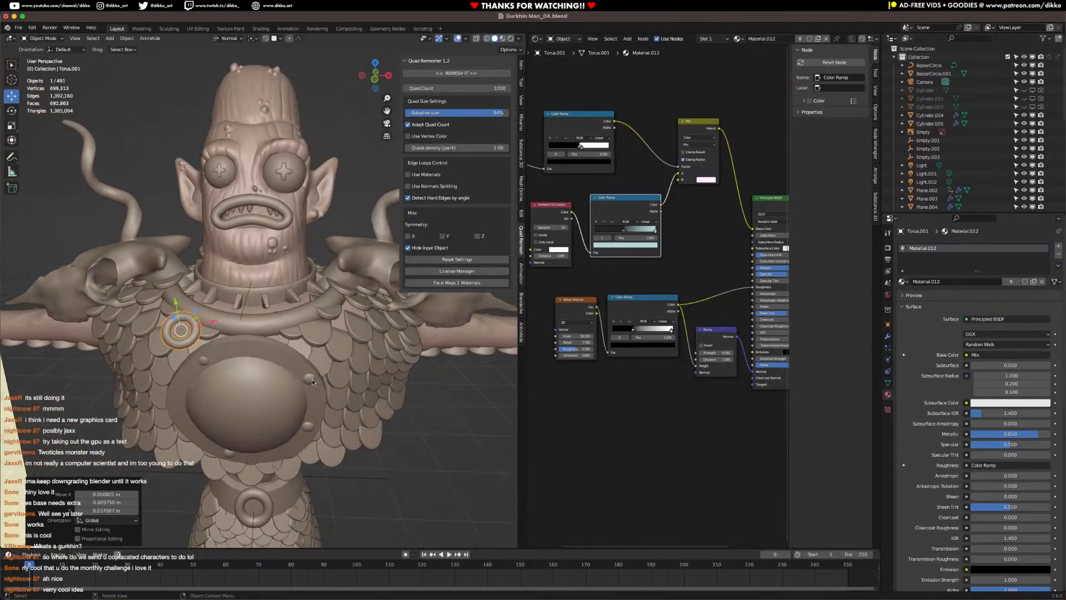
key(shift+d)
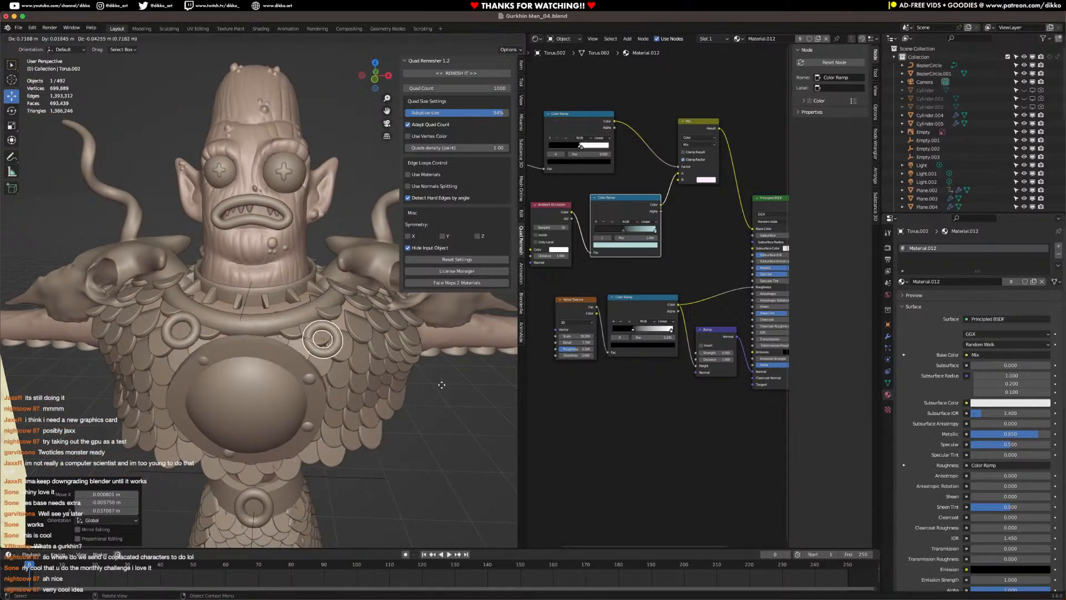
key(r)
key(r)
click(414, 378)
key(g)
click(412, 376)
Step: Refine the second chest ring's tilt and position so it sits against the scales
key(r)
key(r)
click(395, 377)
key(g)
click(385, 389)
mouse_move(366, 386)
middle_down()
mouse_move(338, 377)
mouse_move(413, 375)
mouse_move(314, 373)
mouse_move(110, 338)
mouse_move(311, 364)
middle_up()
key(g)
click(332, 368)
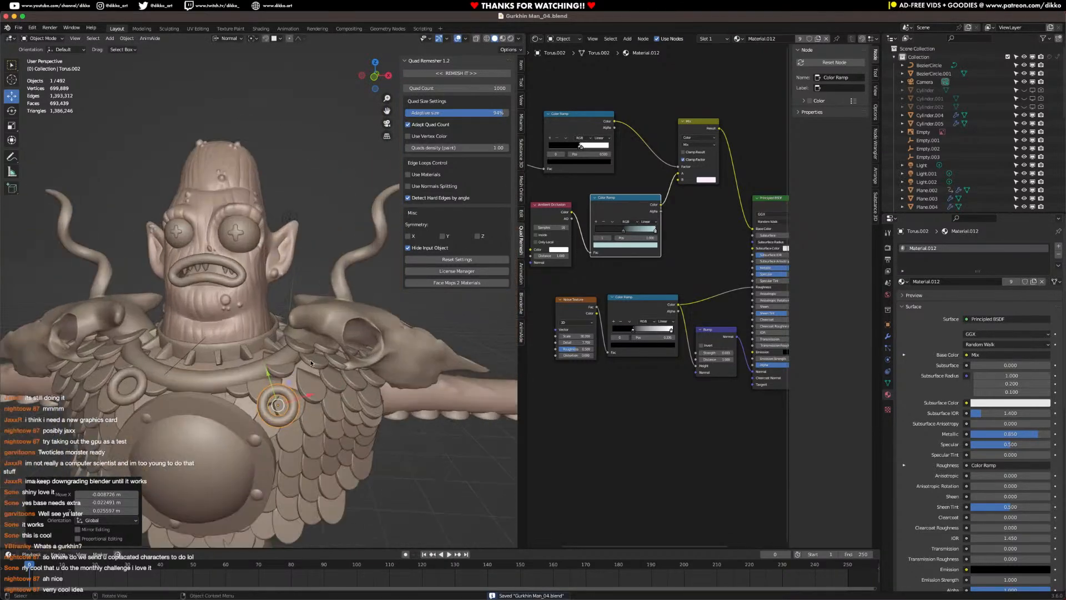
Step: Scale the second chest ring by about 1.469 and the first chest ring by about 1.251
key(s)
click(366, 427)
mouse_move(367, 427)
middle_down()
mouse_move(346, 418)
mouse_move(387, 412)
mouse_move(349, 422)
middle_up()
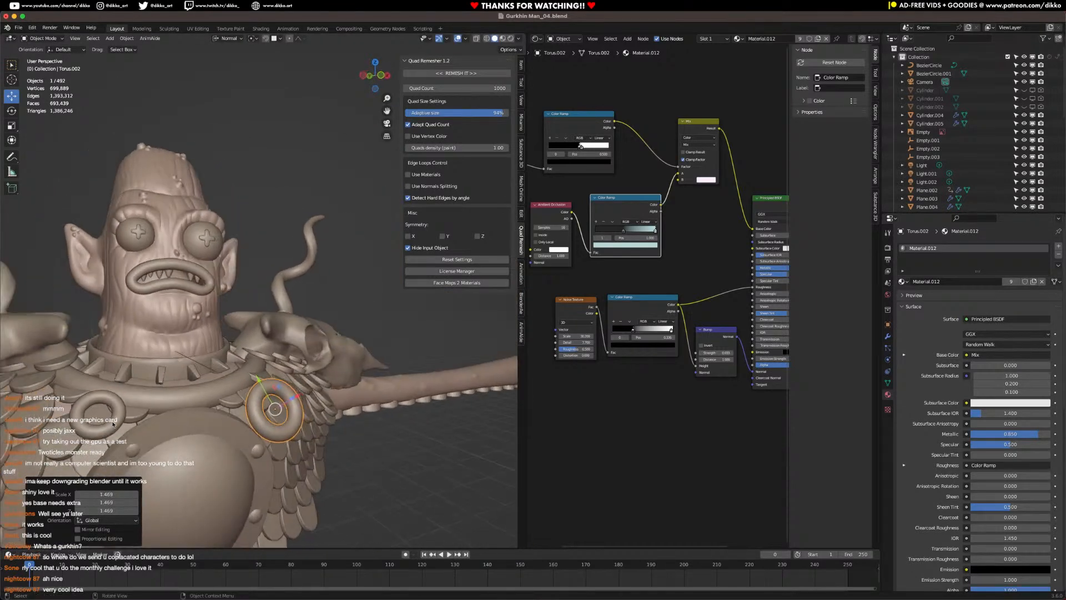
click(113, 425)
key(s)
click(178, 408)
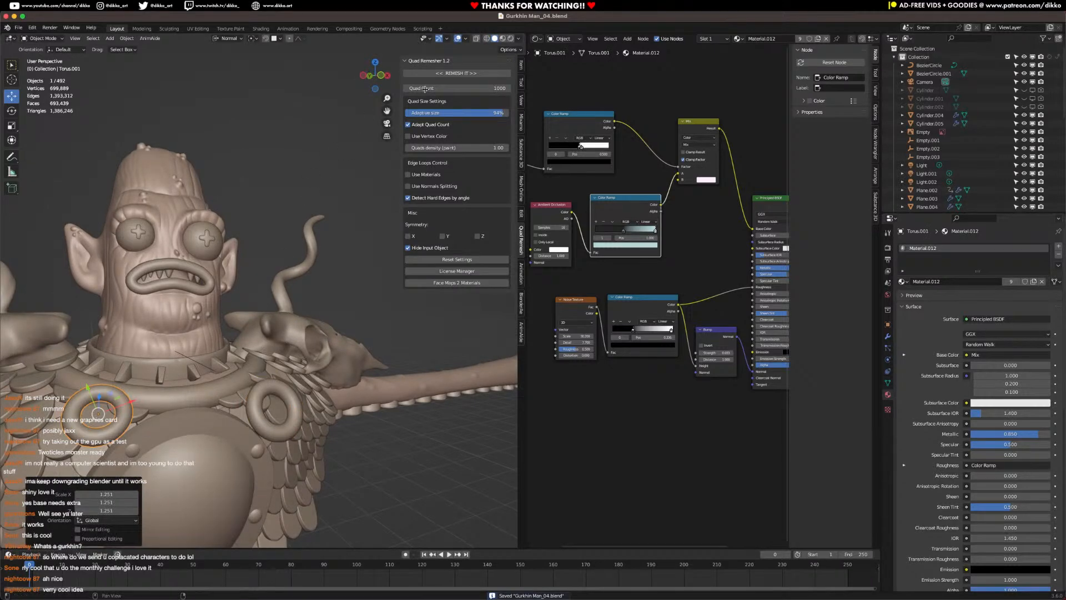
Step: Preview the whole character with the new chest rings in rendered shading
click(510, 39)
scroll(311, 388, down, 5)
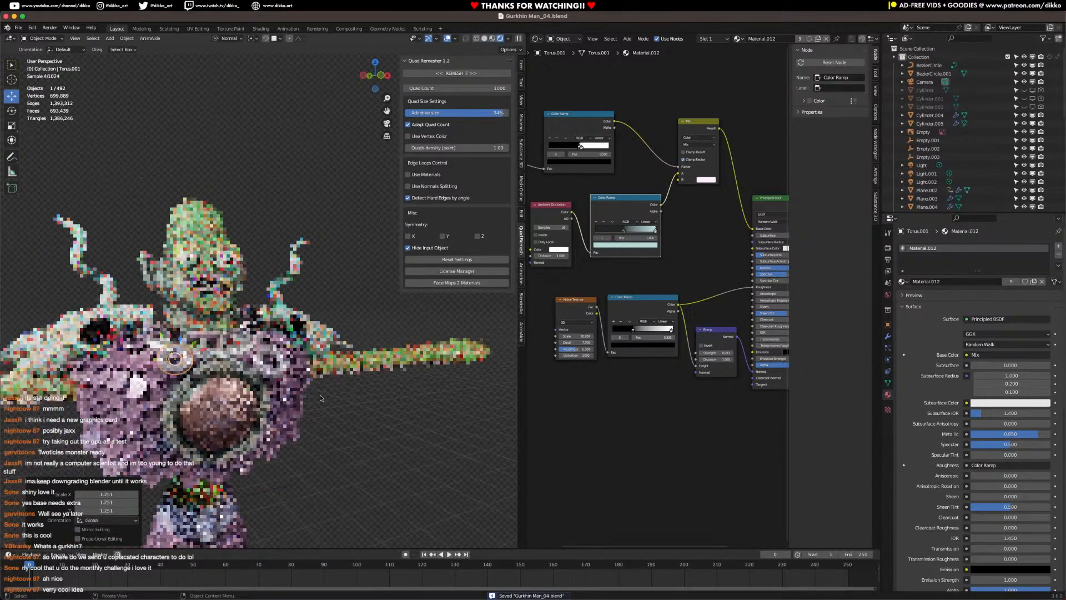
shift+middle_drag(367, 539, 294, 431)
middle_drag(294, 430, 247, 433)
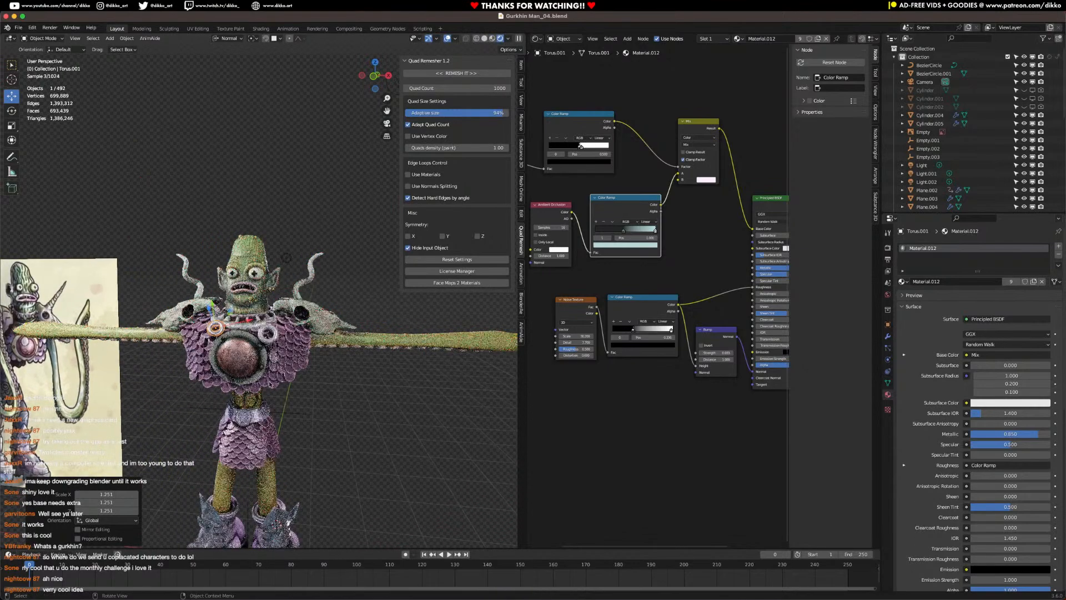
click(39, 40)
click(46, 49)
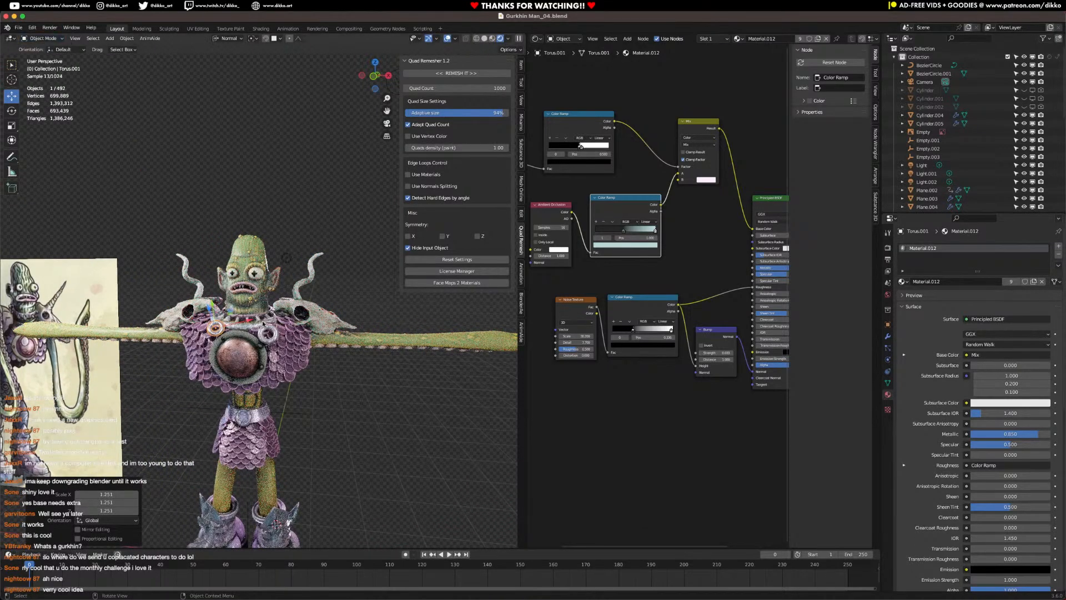
scroll(275, 335, up, 3)
Step: Return to solid shading and change the shader editor to a second 3D viewport framing the whole character
click(484, 39)
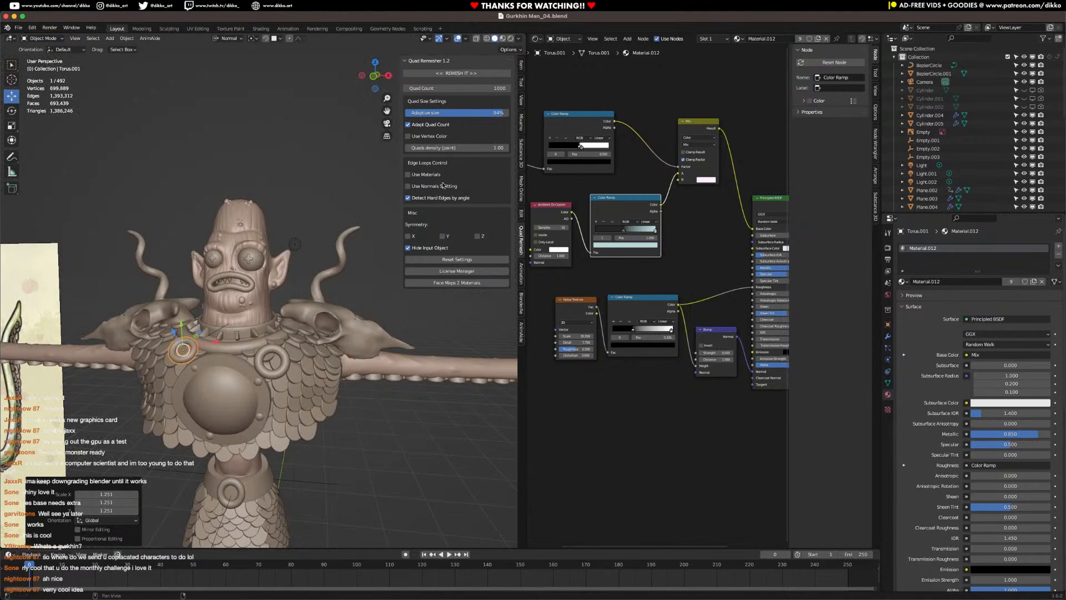
click(536, 39)
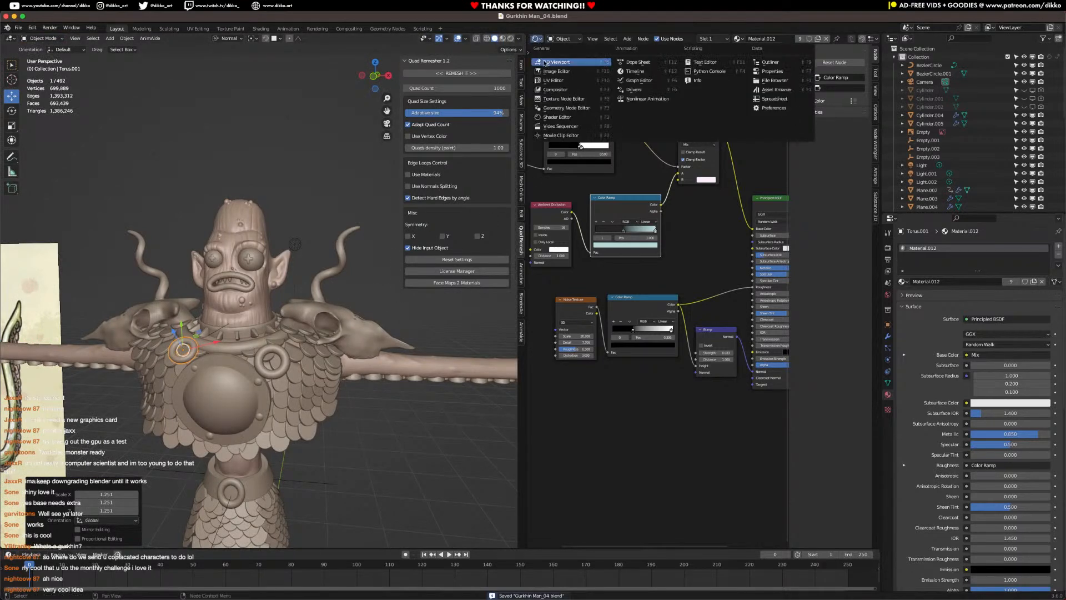
click(557, 63)
scroll(265, 358, down, 2)
scroll(265, 358, up, 2)
shift+middle_drag(265, 358, 287, 330)
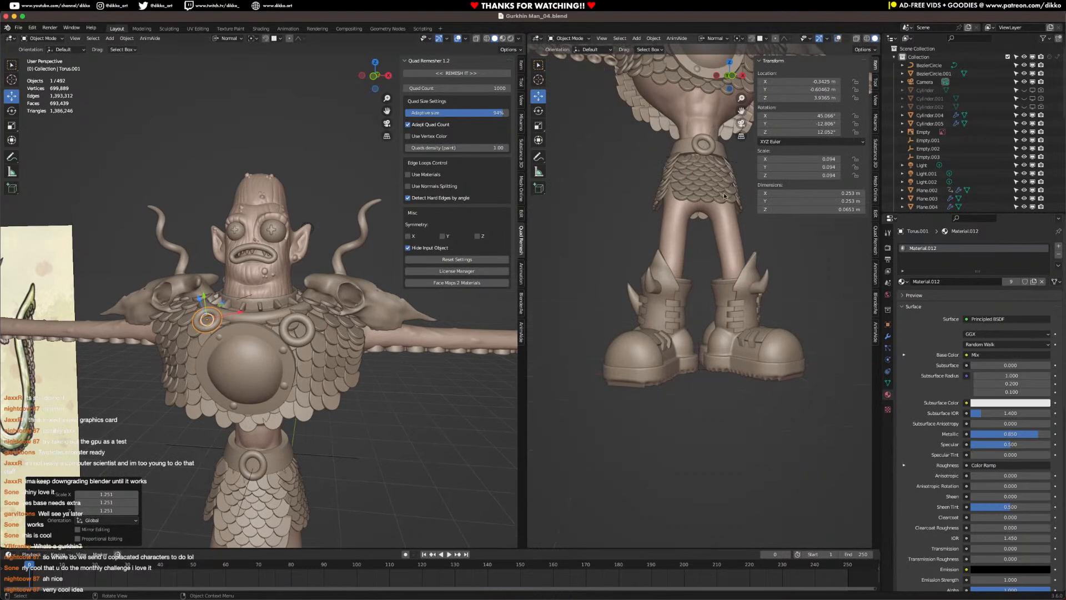
scroll(681, 305, down, 5)
scroll(231, 385, up, 2)
Step: Add a plane and raise it along Z to the character's upper chest
mouse_move(295, 381)
middle_down()
mouse_move(270, 377)
mouse_move(308, 391)
middle_up()
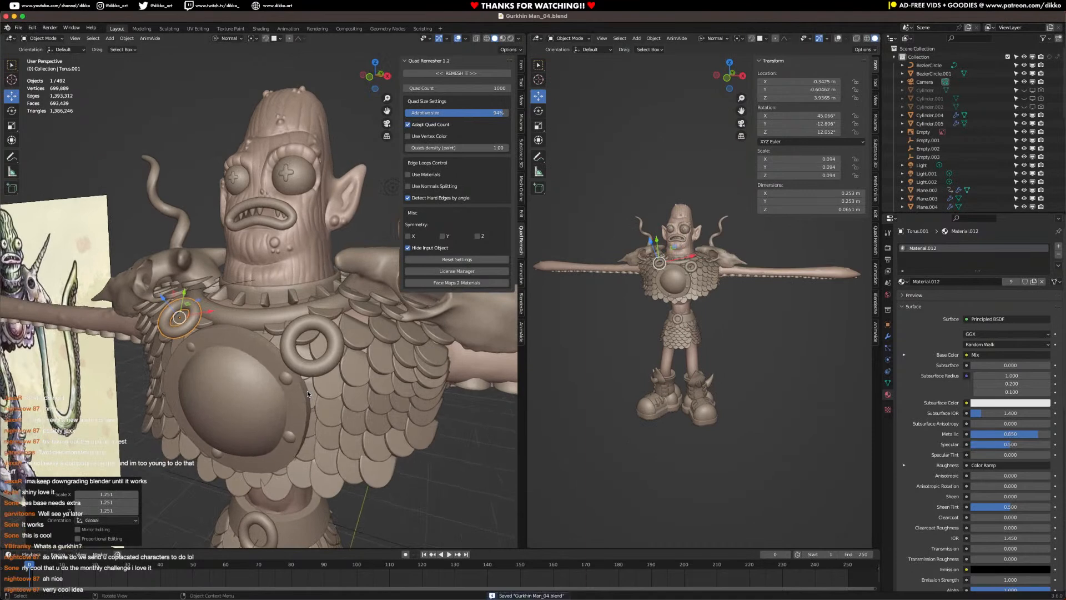
key(shift+a)
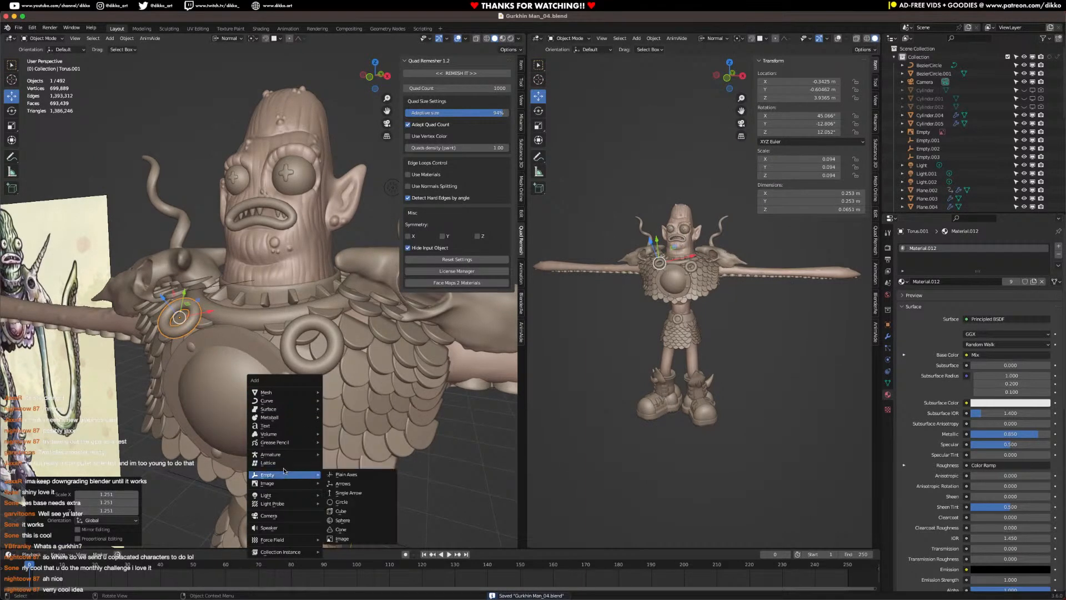
mouse_move(278, 389)
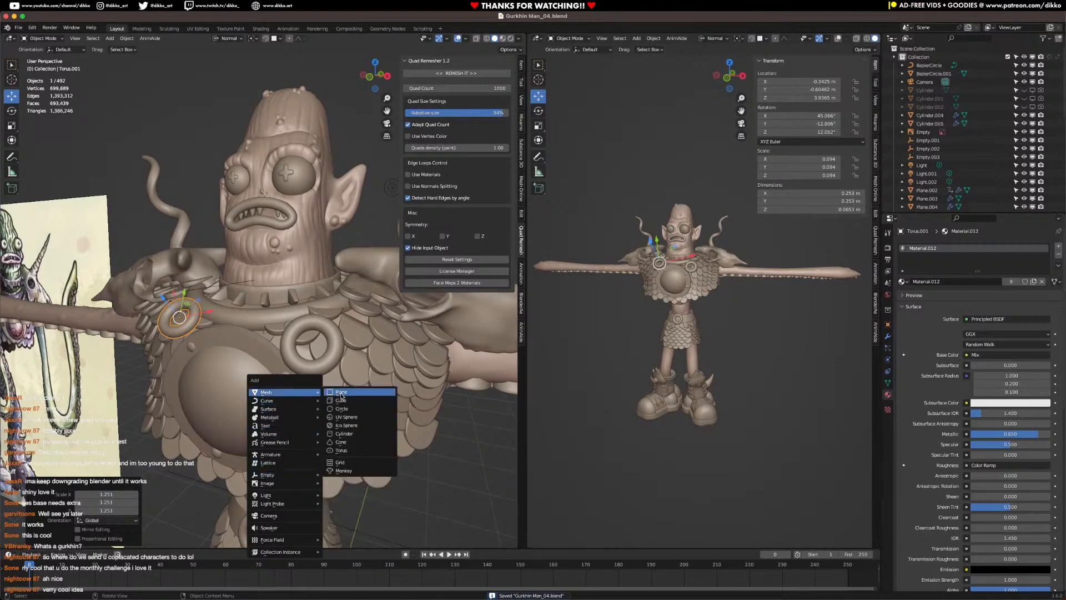
click(342, 395)
scroll(267, 411, down, 6)
key(g)
key(z)
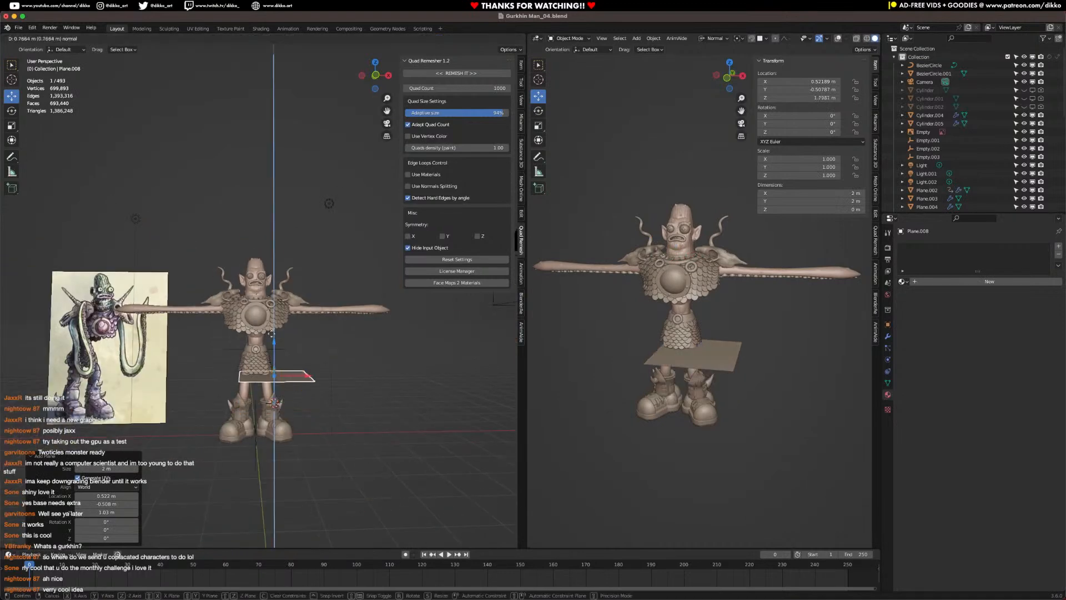
click(273, 302)
Step: Scale the new plane down uniformly to about 0.196 beside the chest ring on the character's left
scroll(309, 301, up, 3)
key(s)
click(300, 312)
scroll(303, 312, up, 6)
key(s)
click(371, 357)
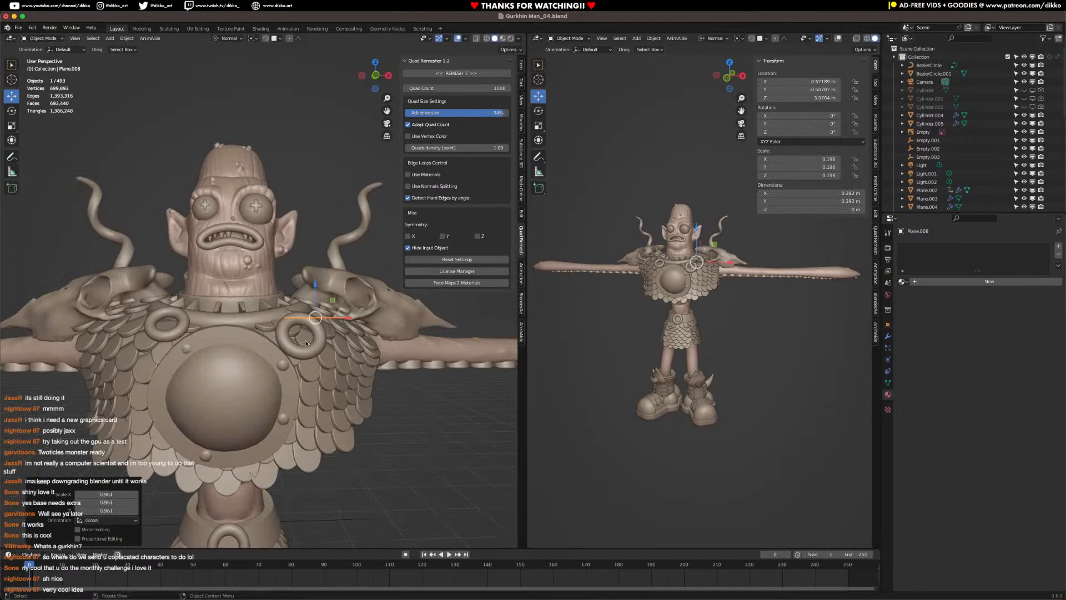
Step: Freely rotate the plane by about 24.6° and 44.7° to follow the shoulder slope and shrink it slightly
scroll(311, 362, up, 5)
key(r)
key(r)
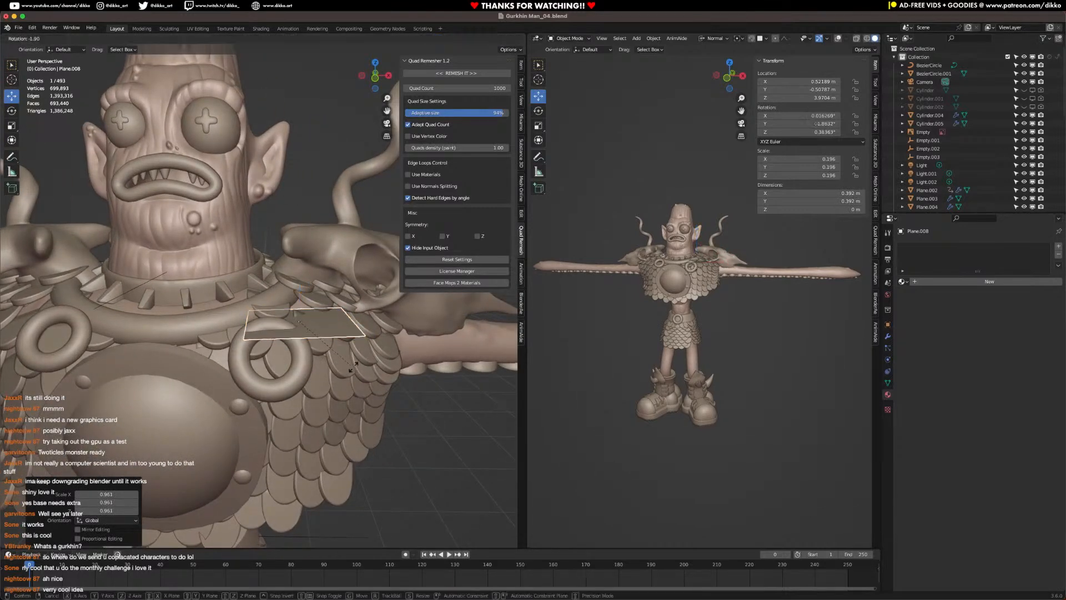
click(379, 382)
key(s)
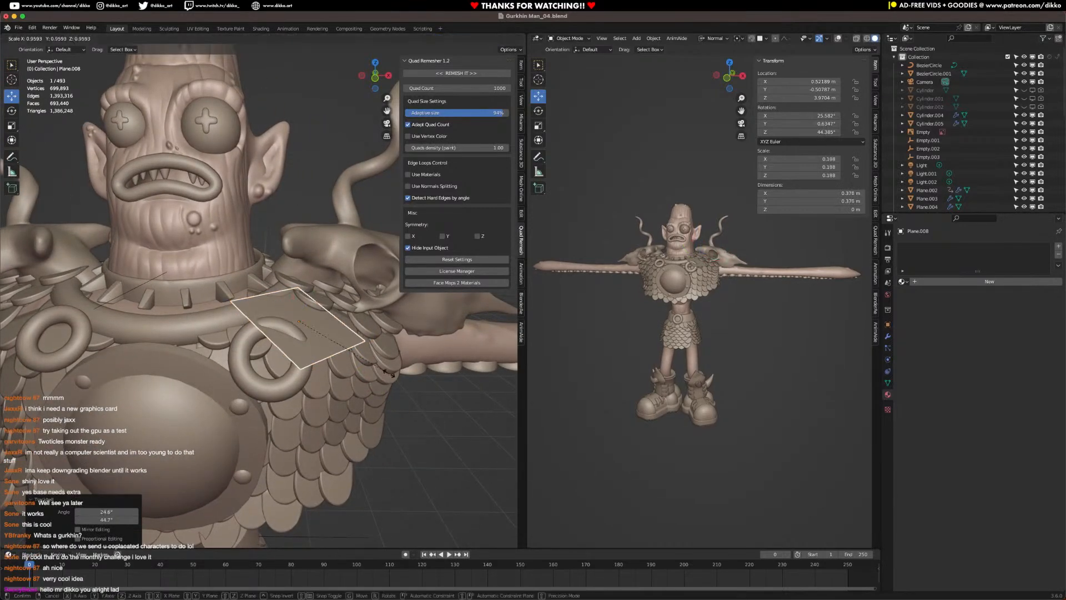
click(356, 365)
Step: Refine the plane's tilt, reduce its scale to about 0.136 and place it just above the chest ring
middle_drag(355, 364, 237, 358)
key(r)
click(399, 356)
key(r)
key(r)
click(386, 386)
key(g)
click(372, 376)
middle_drag(372, 377, 422, 364)
key(s)
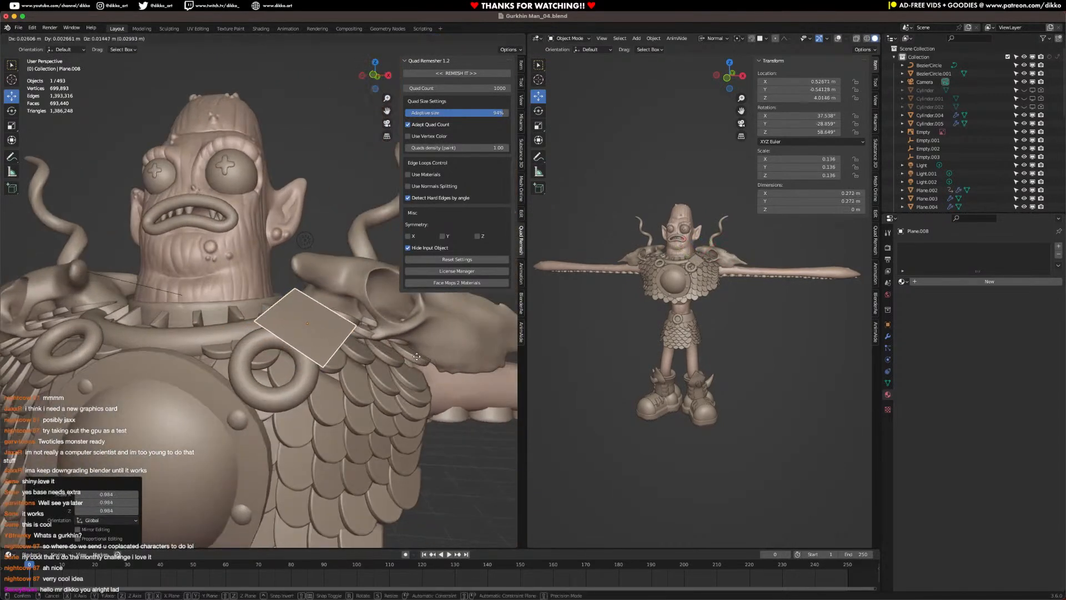
click(333, 356)
Step: In Edit Mode, extrude the plane's lower edge down over the ring and scale the new edge
key(Tab)
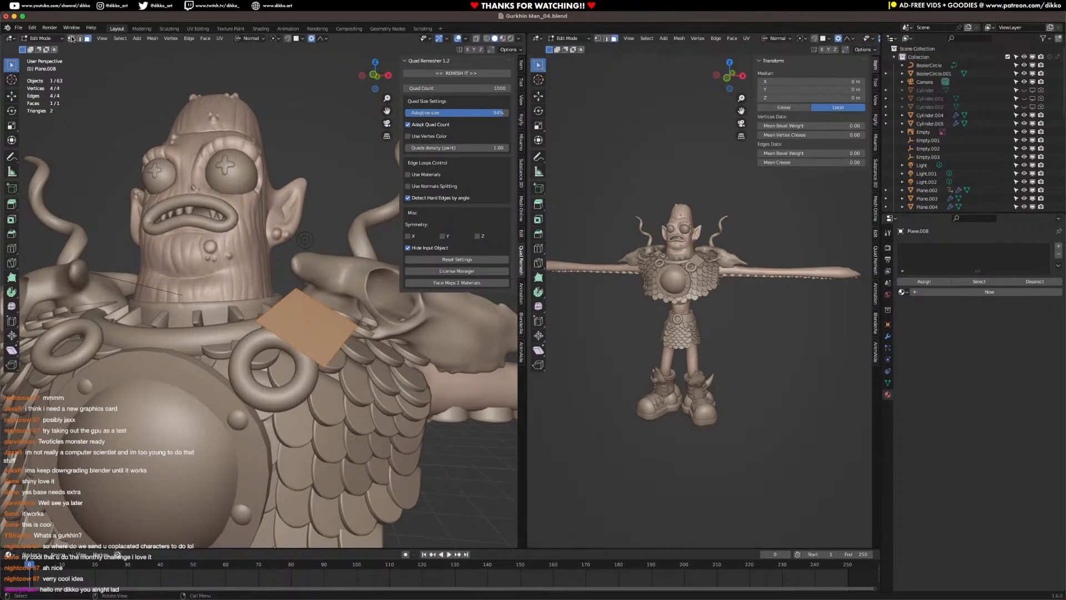
click(253, 37)
key(e)
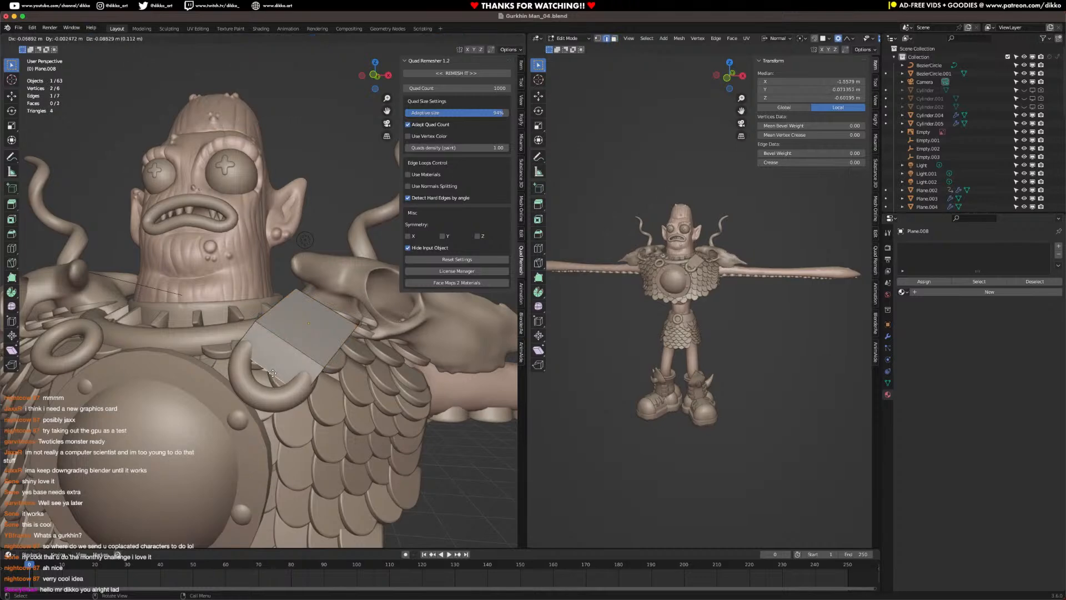
click(289, 364)
key(s)
click(290, 370)
Step: Move the extruded edge so the strap bends over the front of the chest ring
middle_drag(311, 369, 222, 364)
key(g)
click(289, 363)
click(290, 342)
key(g)
click(291, 339)
middle_drag(292, 339, 361, 317)
Step: Extrude the strap's end edge downward through the ring and adjust the width of the new edge
middle_drag(276, 368, 202, 427)
key(e)
click(267, 378)
key(s)
click(300, 370)
Step: Extrude two further strap segments behind the ring and tuck the end edge in against the scales
key(e)
click(295, 425)
key(g)
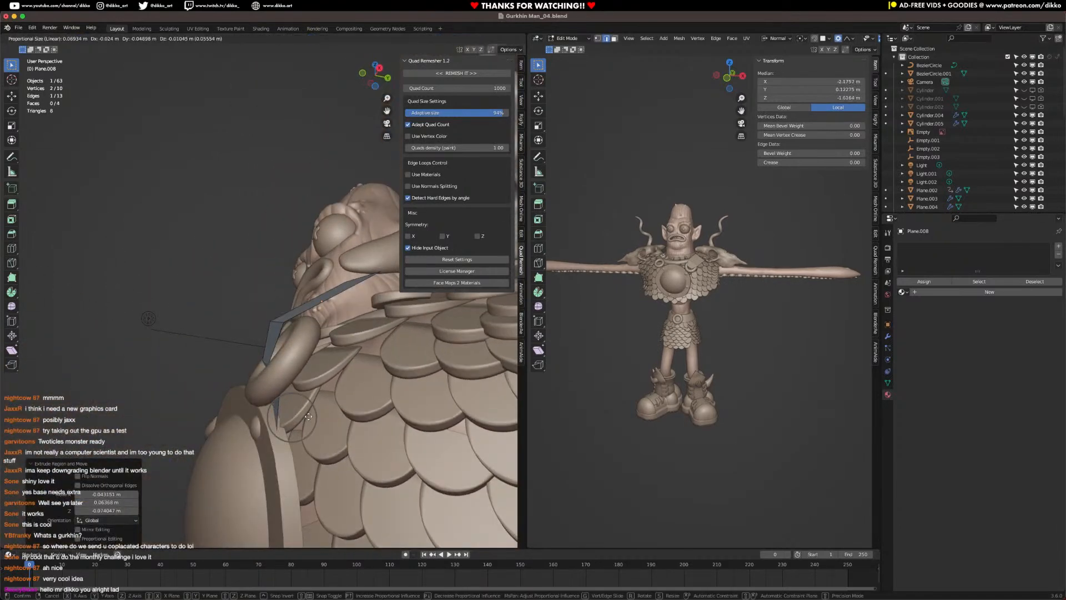
click(309, 417)
middle_drag(309, 417, 329, 371)
key(e)
click(374, 364)
Step: Bevel the strap's sharp fold edges into smooth bends with three segments
key(Tab)
key(Tab)
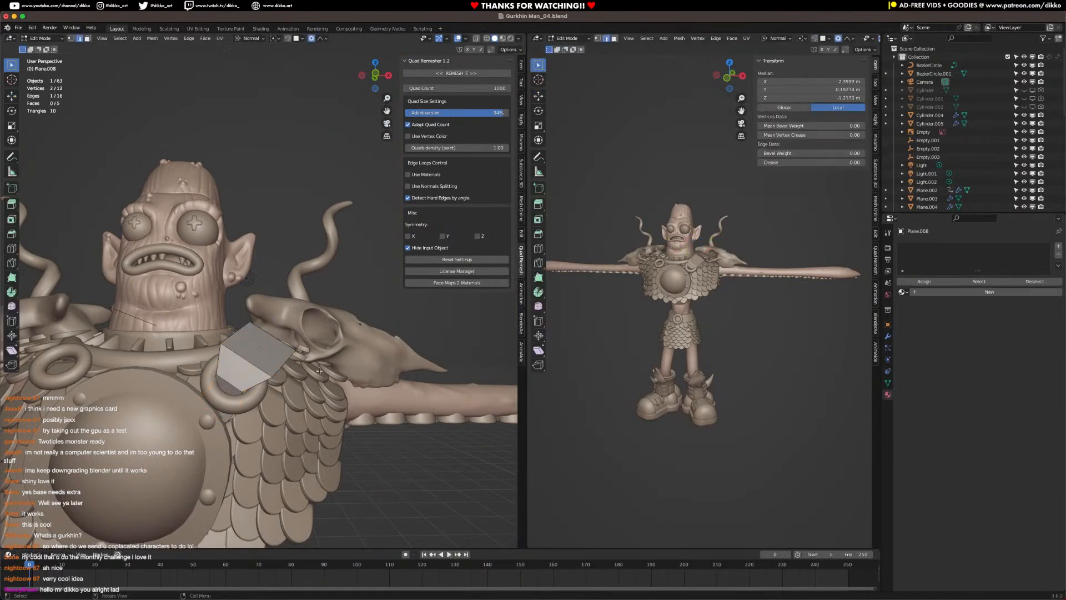
key(ctrl+b)
click(355, 399)
middle_drag(333, 394, 213, 381)
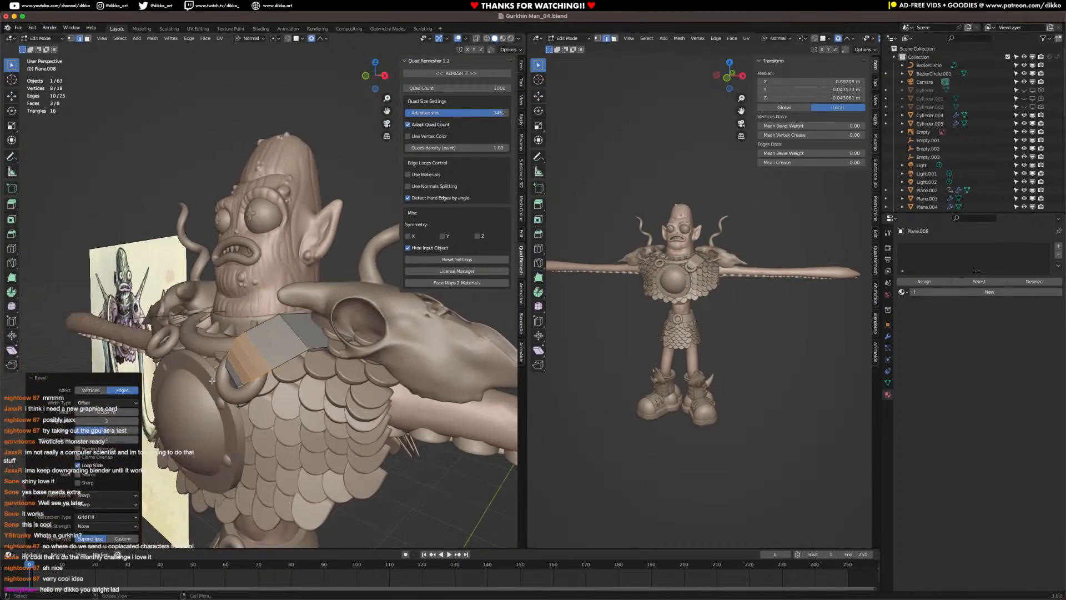
click(293, 329)
key(ctrl+b)
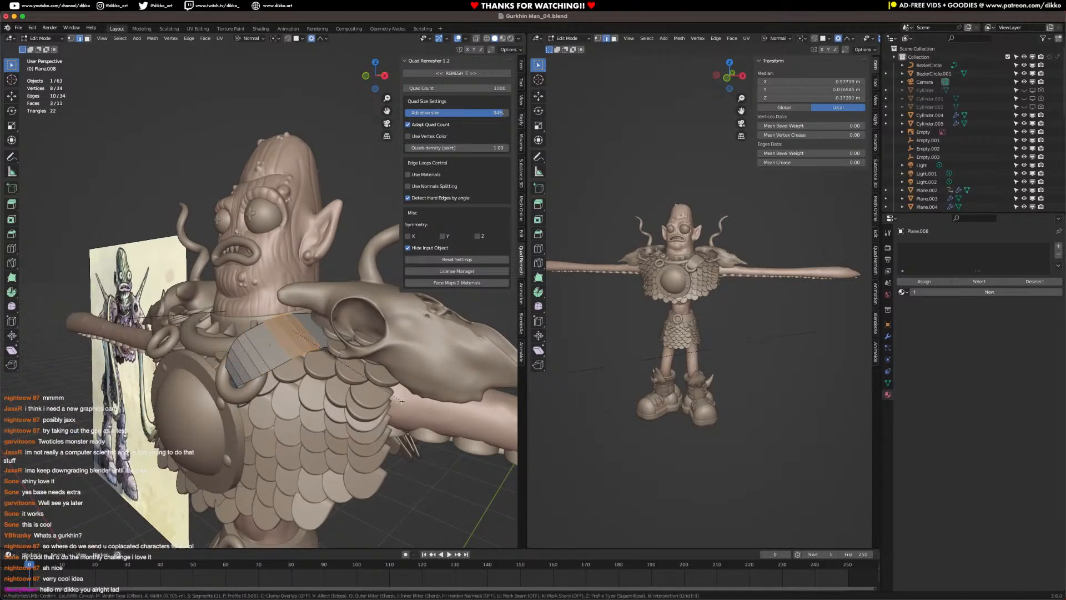
click(408, 404)
Step: Add one lengthwise loop cut along the strap and shade the strap smooth
key(Tab)
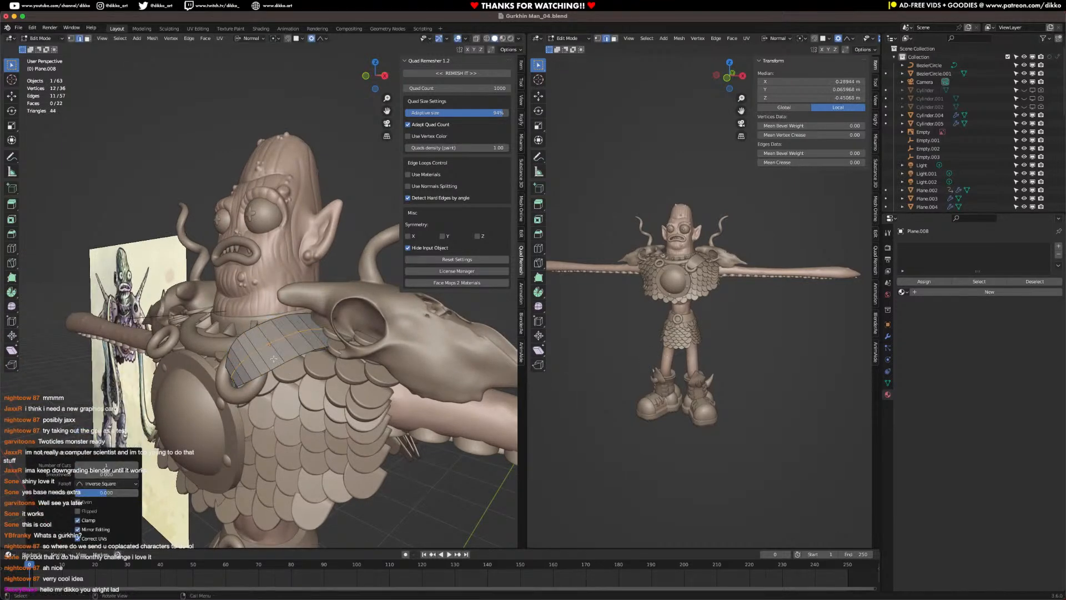
middle_drag(274, 359, 244, 362)
right_click(260, 350)
click(260, 349)
click(352, 421)
click(244, 362)
right_click(244, 365)
click(245, 364)
key(alt+a)
mouse_move(335, 449)
middle_down()
mouse_move(376, 451)
mouse_move(332, 447)
middle_up()
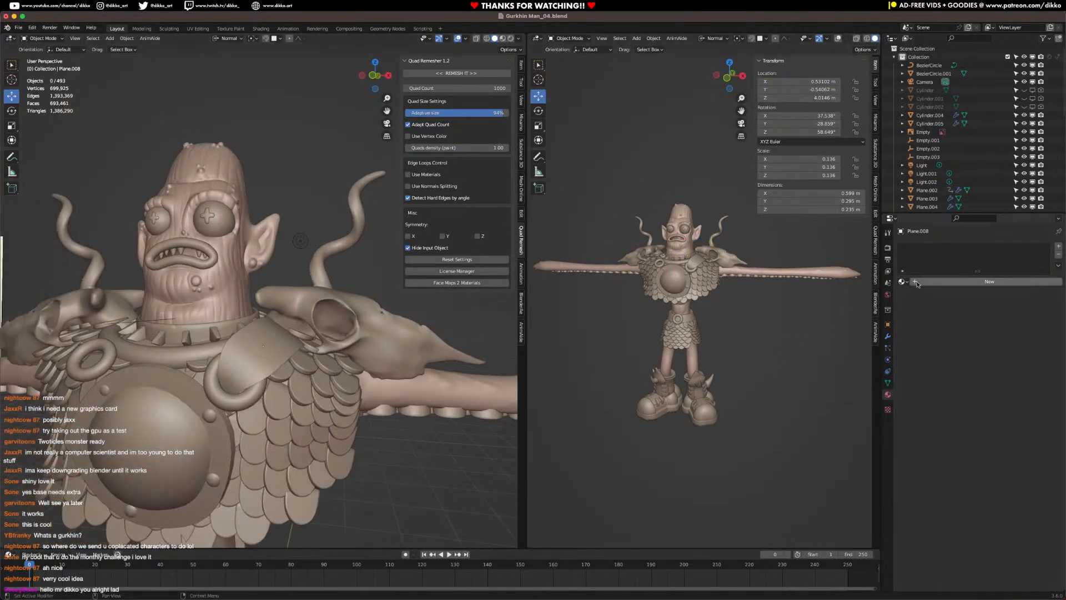
Step: Add a Solidify modifier to the strap with a thickness of 0.26 m
click(887, 336)
click(919, 247)
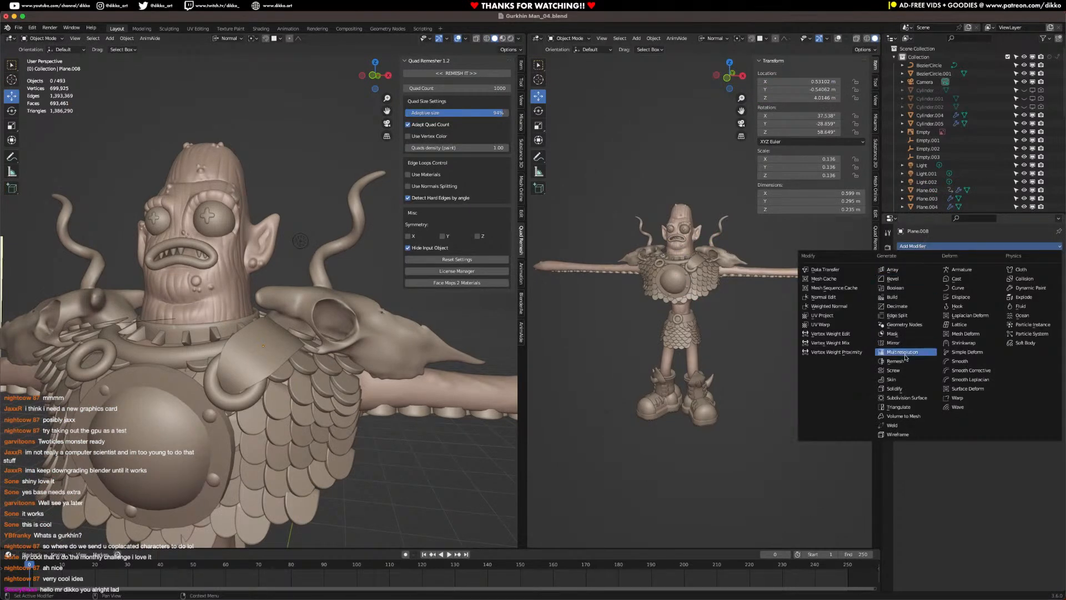
click(909, 392)
middle_drag(289, 244, 134, 260)
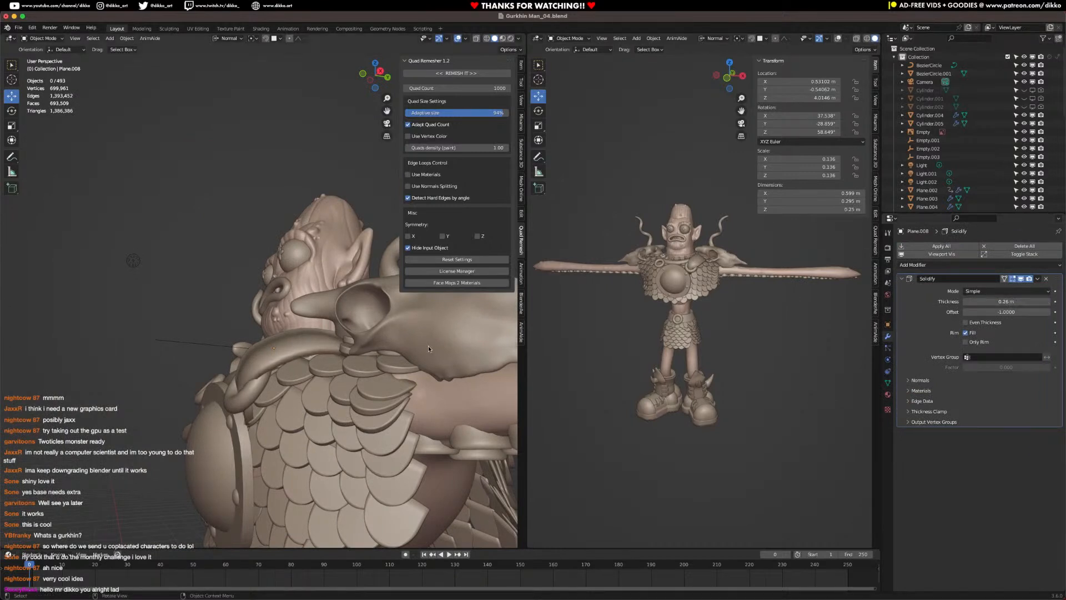
Step: Add a Bevel modifier to the strap and preview the whole character in rendered shading
click(901, 265)
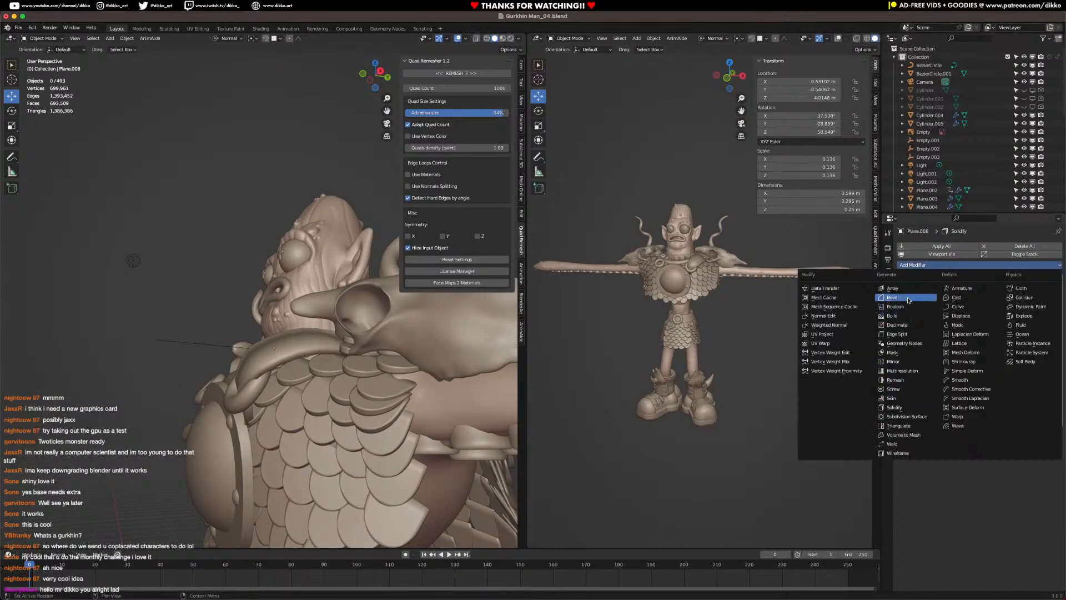
click(909, 298)
middle_drag(311, 400, 350, 397)
click(511, 39)
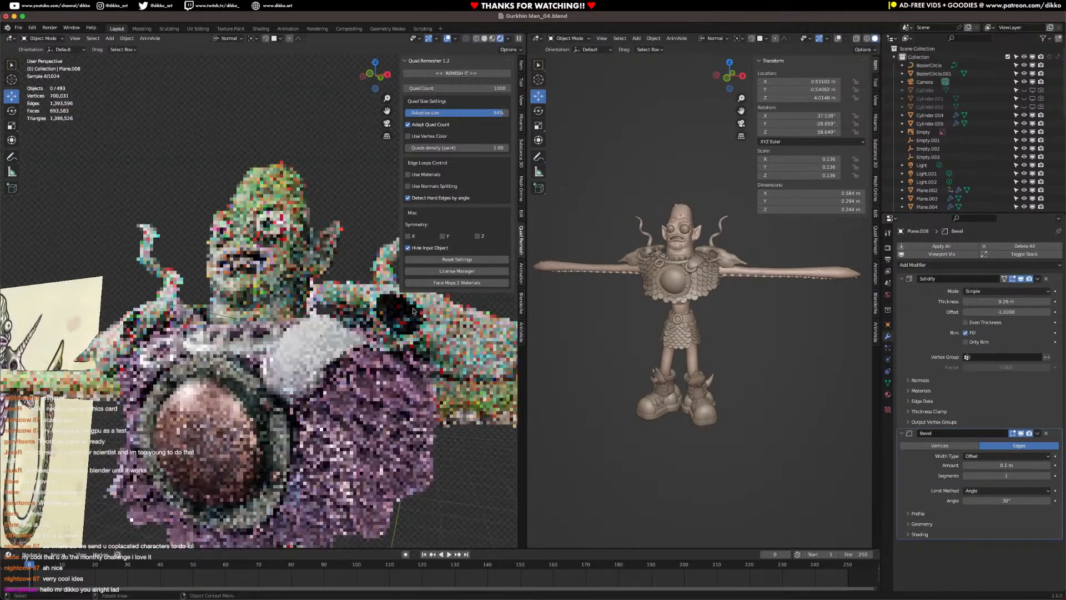
middle_drag(381, 443, 320, 433)
scroll(325, 447, down, 4)
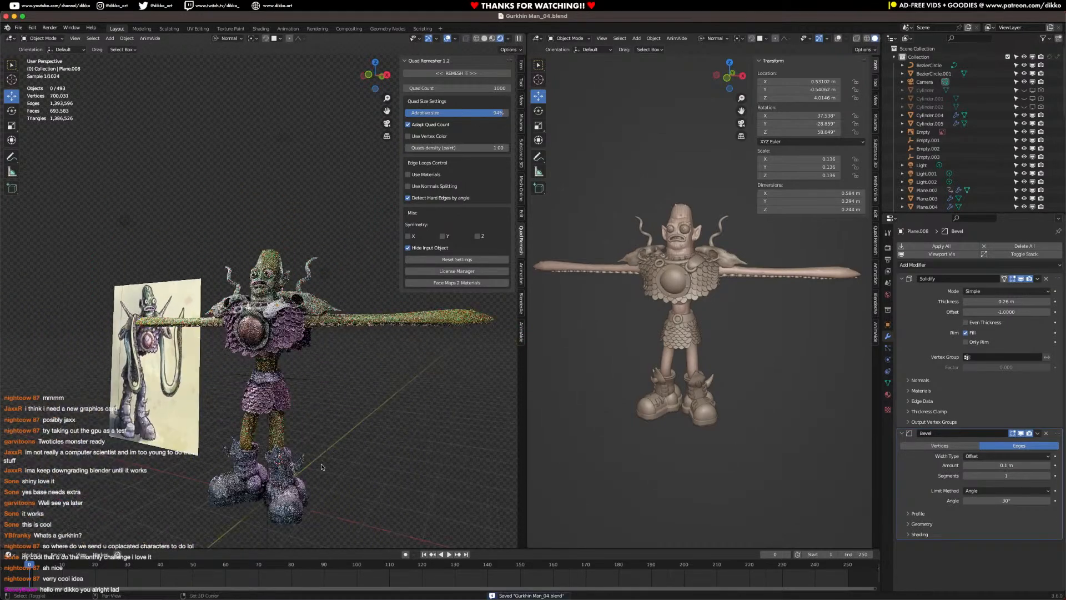
Step: Apply the boots' Material.011 to the new chest strap
click(310, 507)
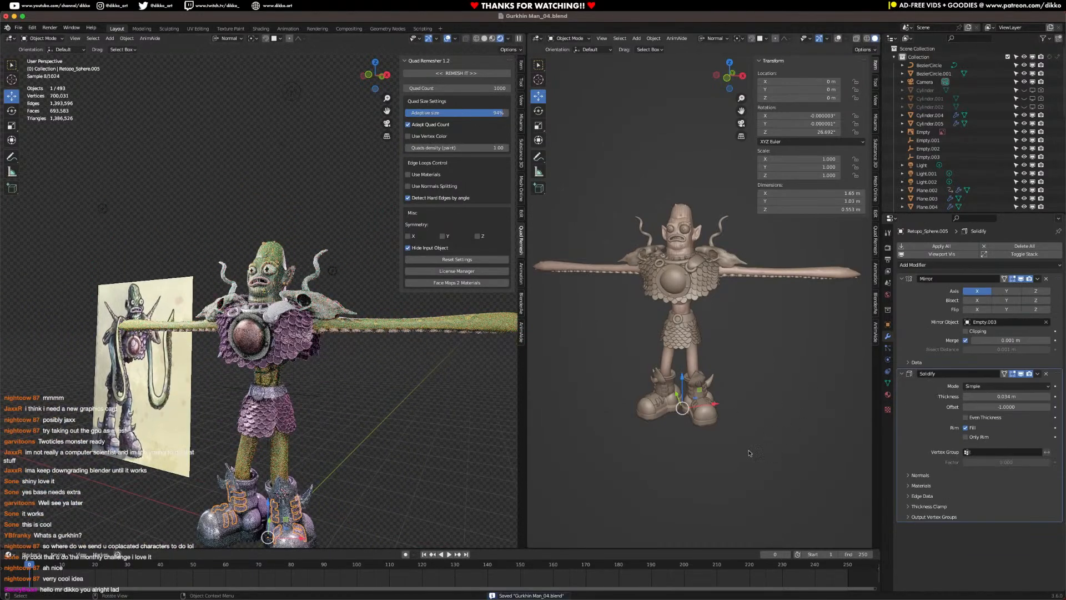
click(309, 526)
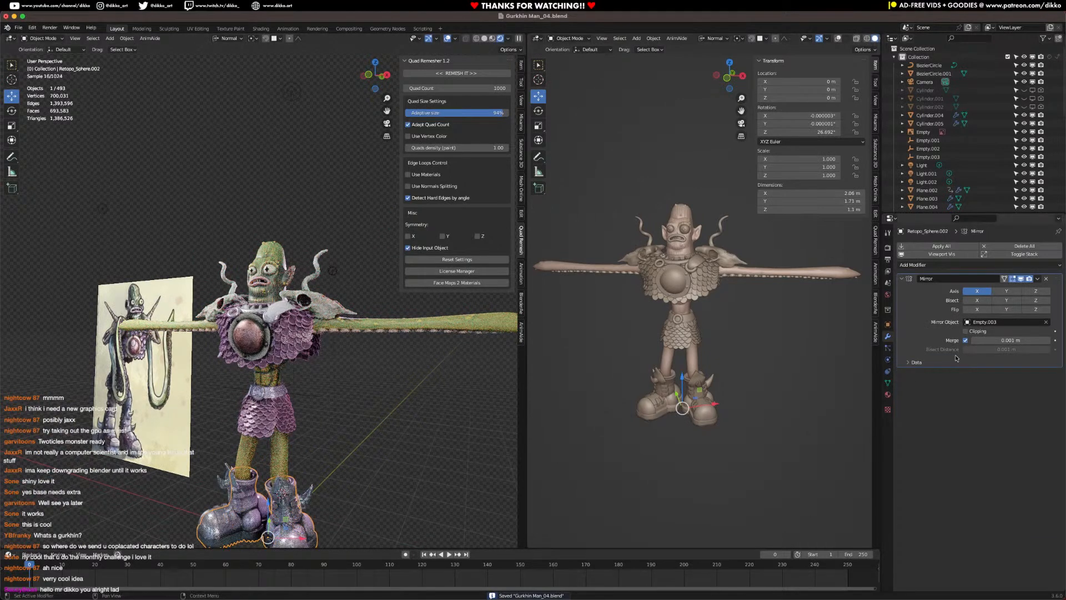
click(889, 395)
click(911, 249)
drag(902, 296, 289, 494)
click(356, 407)
Step: Make the strap's material a single-user copy and change the second viewport to the Shader Editor
middle_drag(316, 404, 353, 407)
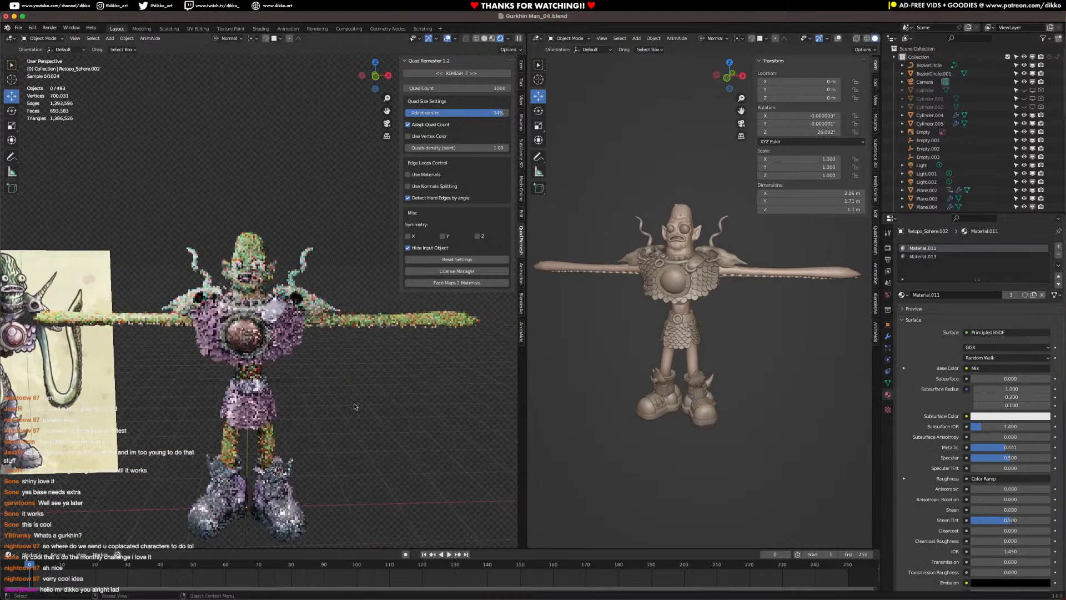
scroll(356, 406, up, 3)
click(292, 332)
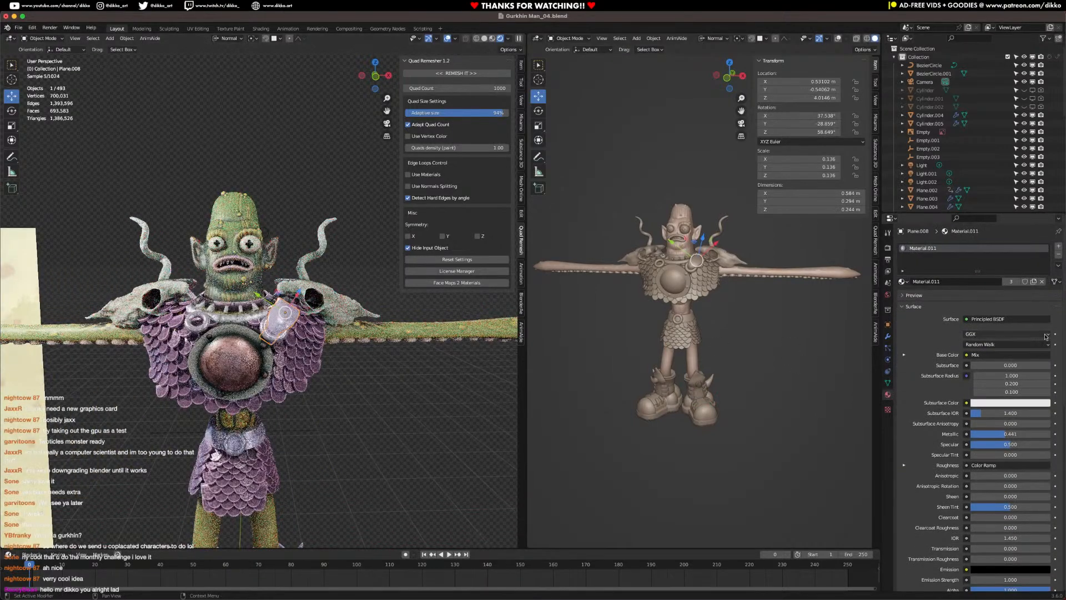
click(1034, 282)
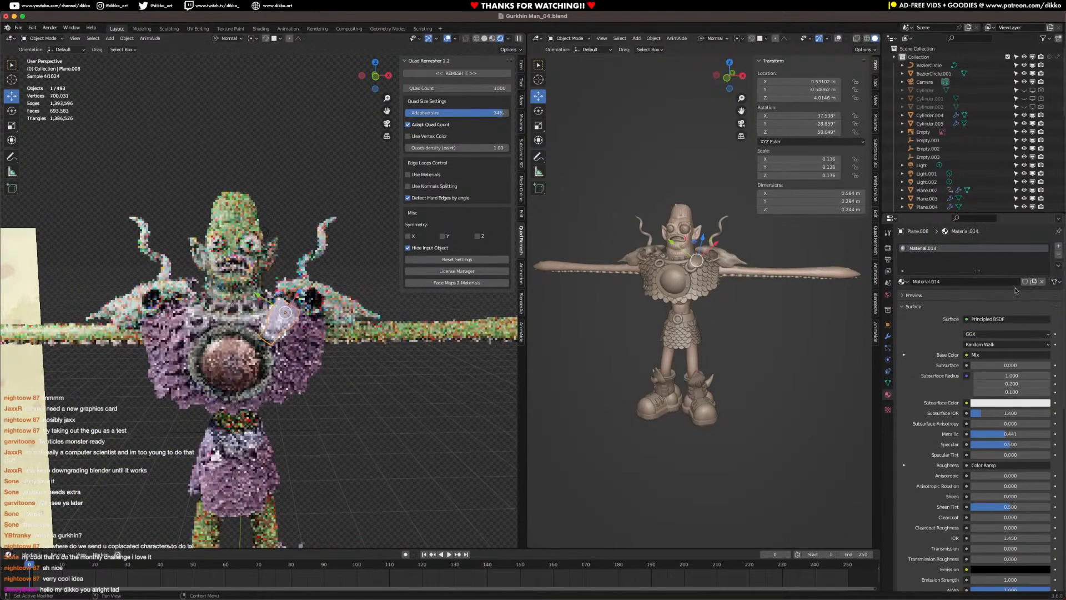
click(538, 38)
click(557, 116)
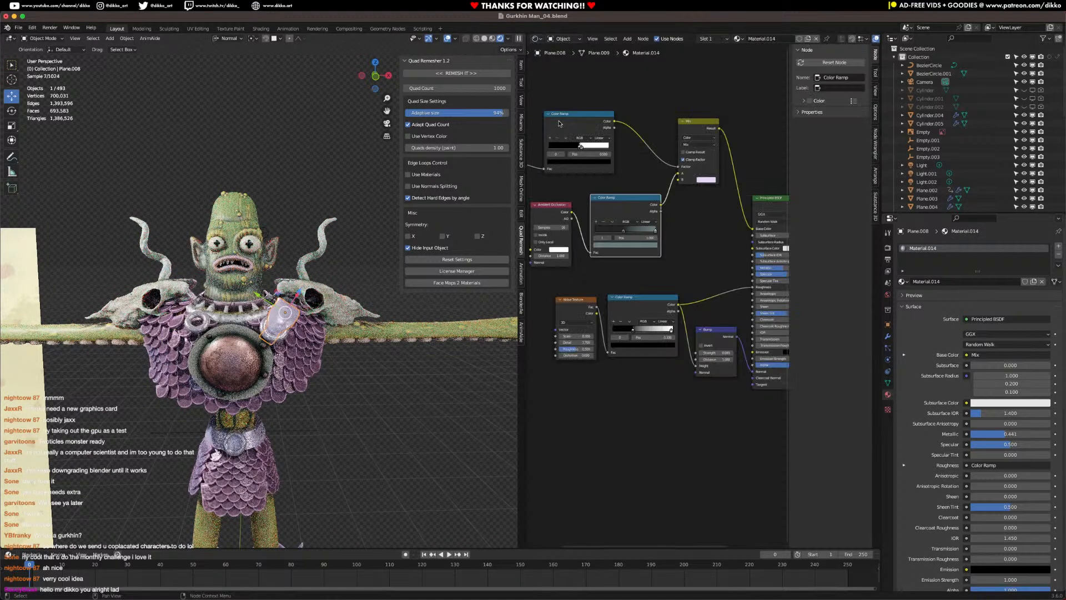
Step: Darken the Mix node's B color in the strap's material
click(721, 126)
drag(788, 170, 789, 179)
click(364, 454)
mouse_move(362, 389)
middle_down()
mouse_move(348, 376)
mouse_move(271, 387)
mouse_move(411, 378)
middle_up()
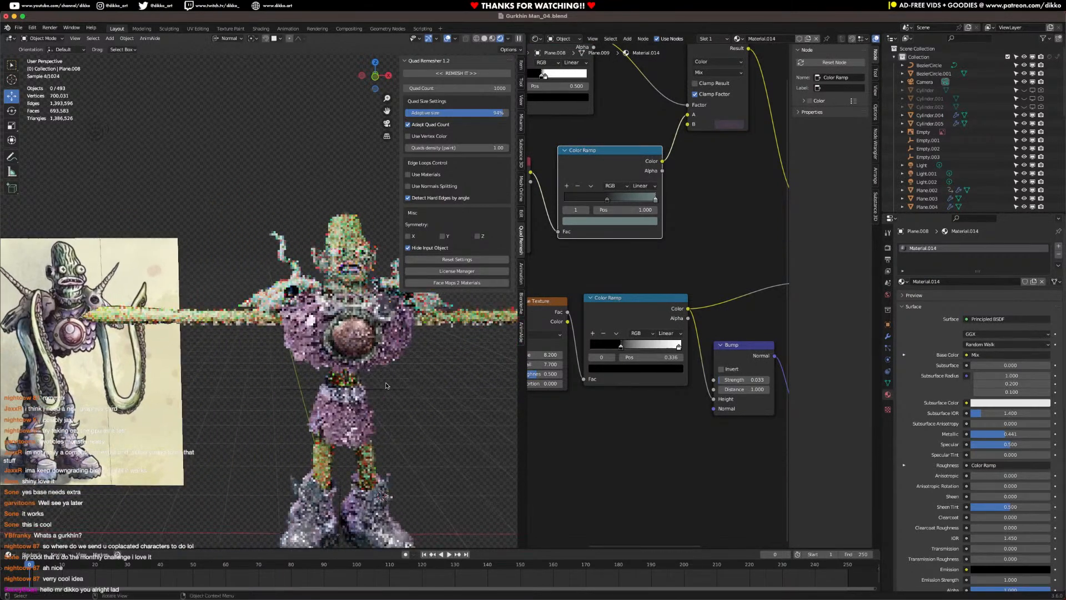
Step: Return to solid shading, duplicate the strap toward the chest ring on the character's right and rotate the copy
click(485, 39)
scroll(309, 402, up, 3)
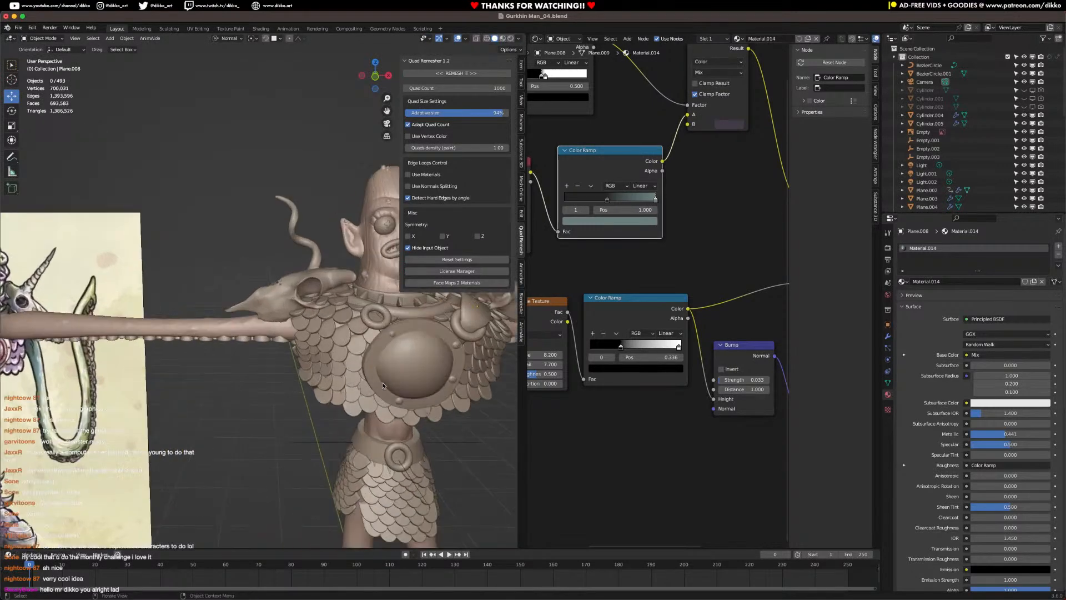
click(394, 341)
middle_drag(394, 341, 363, 353)
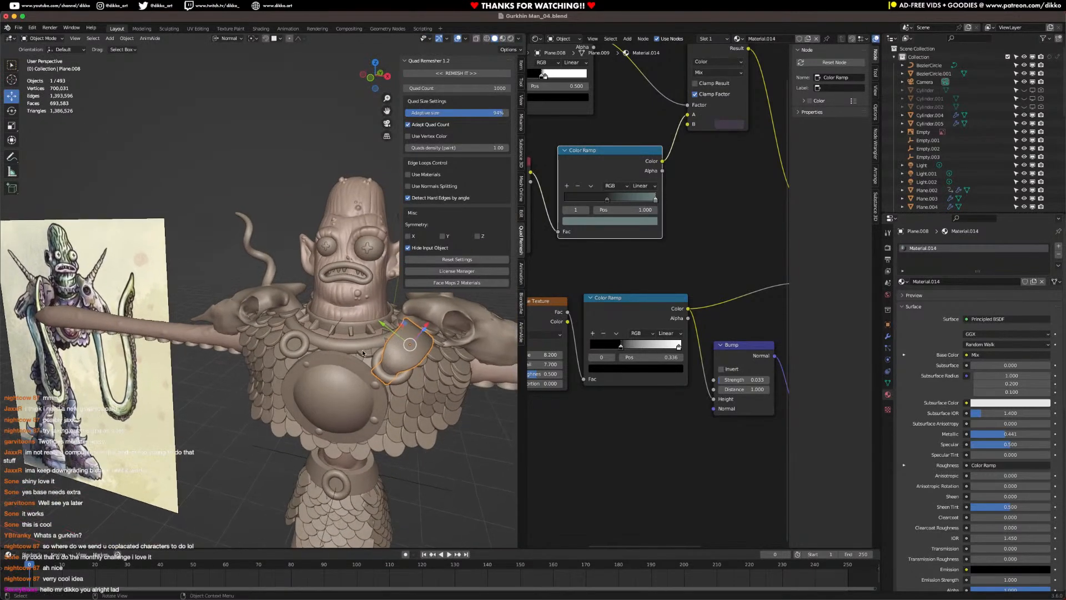
key(shift+d)
click(278, 333)
key(r)
click(306, 334)
Step: Move the duplicated strap beside the ring and freely rotate it toward the slope of the character's right shoulder
middle_drag(305, 333, 356, 347)
key(g)
click(328, 372)
scroll(320, 371, up, 3)
middle_drag(289, 371, 266, 411)
key(r)
key(r)
click(362, 348)
Step: Freely rotate the duplicated strap again and shift it closer to the ring on the character's right
scroll(334, 411, up, 3)
key(r)
key(r)
click(389, 406)
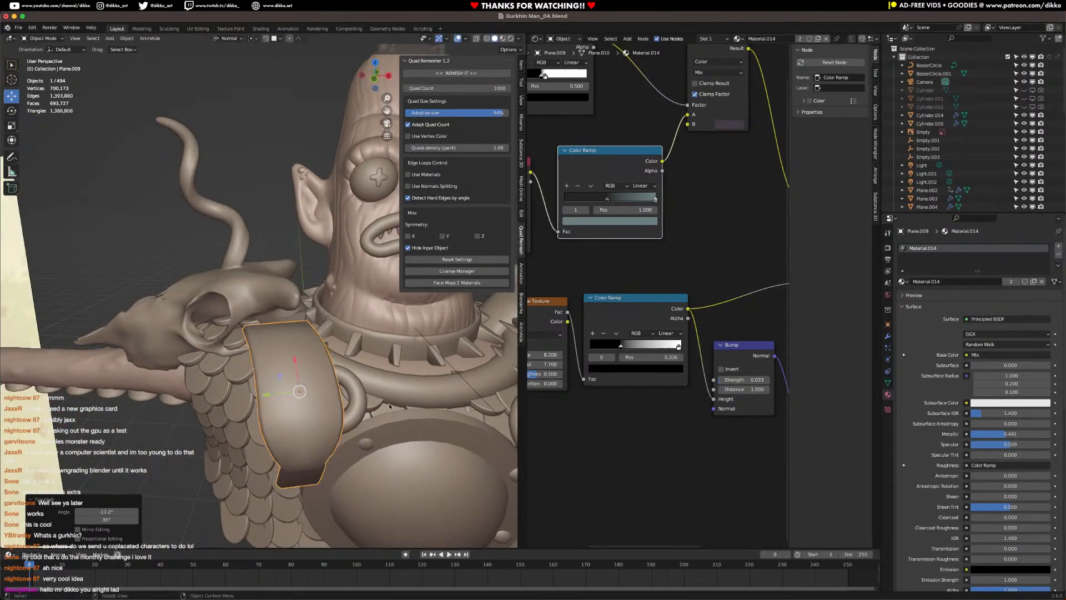
key(g)
click(440, 369)
key(r)
click(440, 346)
Step: Reposition and turn the duplicated strap so it wraps over the ring on the character's right
middle_drag(361, 413, 424, 404)
key(g)
click(398, 417)
key(g)
click(329, 413)
key(r)
click(355, 412)
key(g)
click(383, 412)
Step: Refine the duplicated strap's tilt and position, finishing with a rotation of about -18.1° to lay it along the scales
key(r)
key(r)
click(394, 412)
key(r)
click(384, 410)
key(g)
click(410, 398)
key(r)
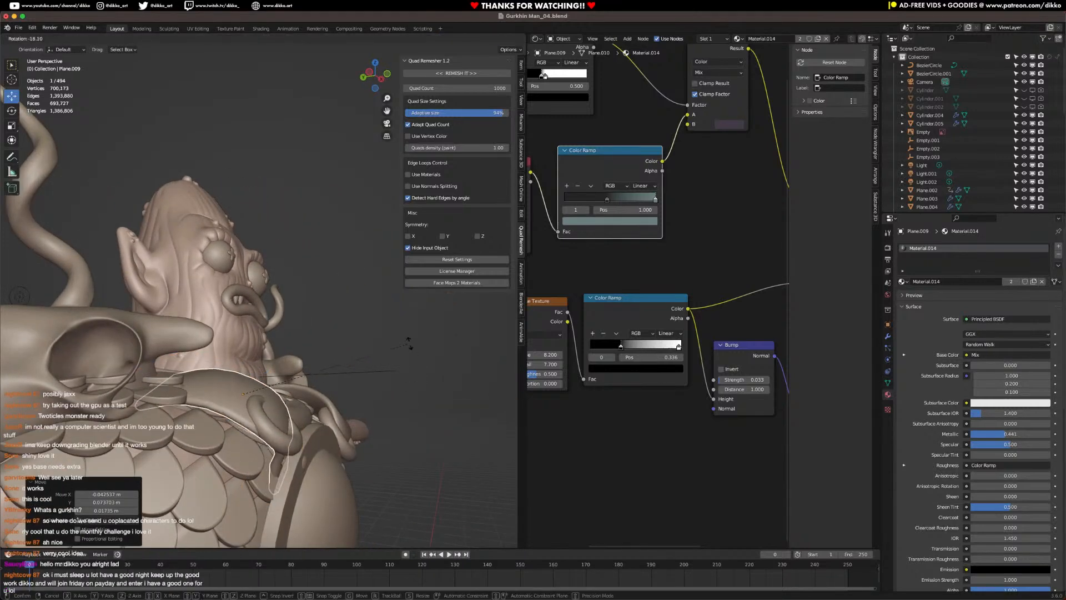
click(409, 344)
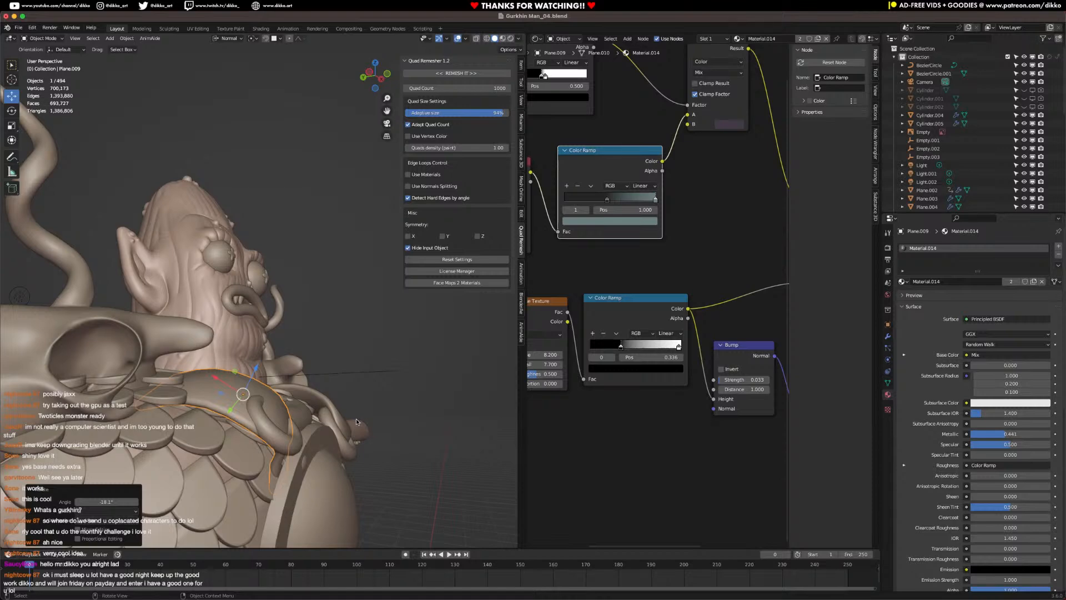
Step: Enlarge the duplicated strap slightly and reposition it over the ring on the character's right shoulder
key(a)
click(240, 395)
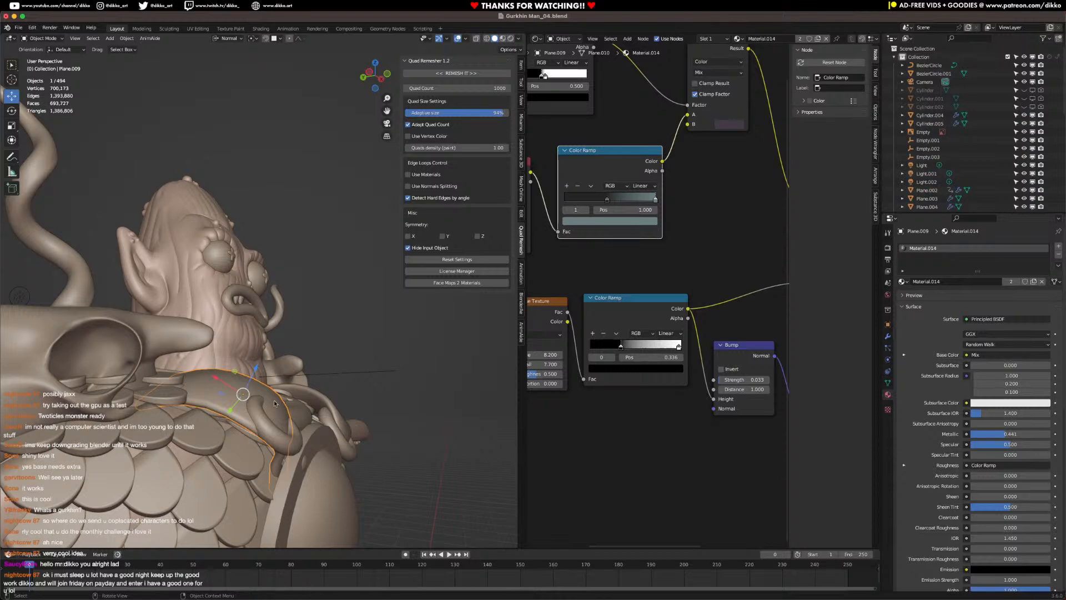
key(s)
click(260, 399)
key(g)
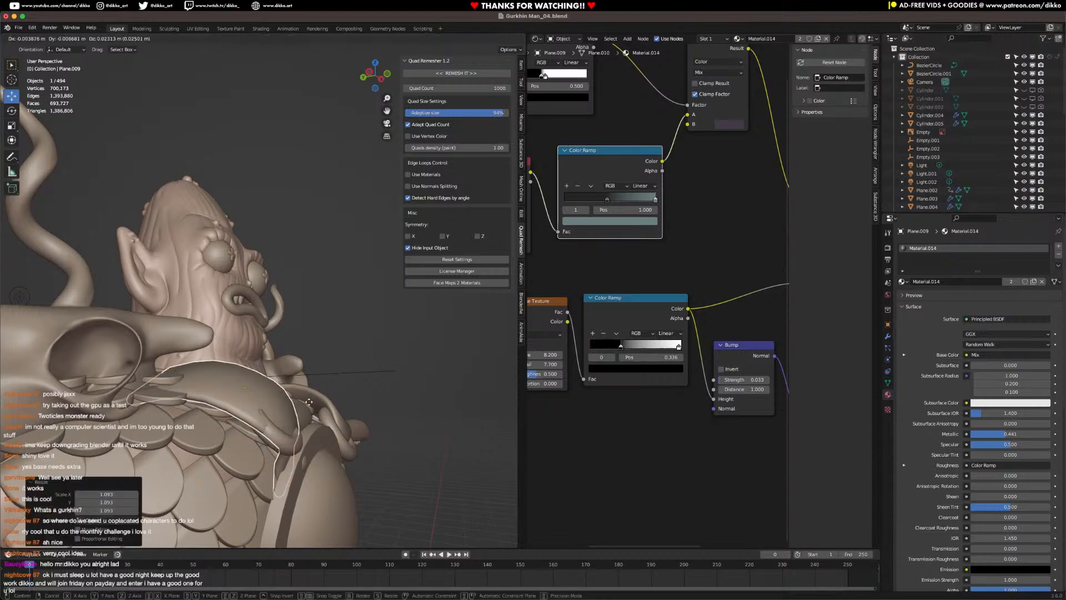
click(302, 393)
middle_drag(302, 396, 324, 429)
key(g)
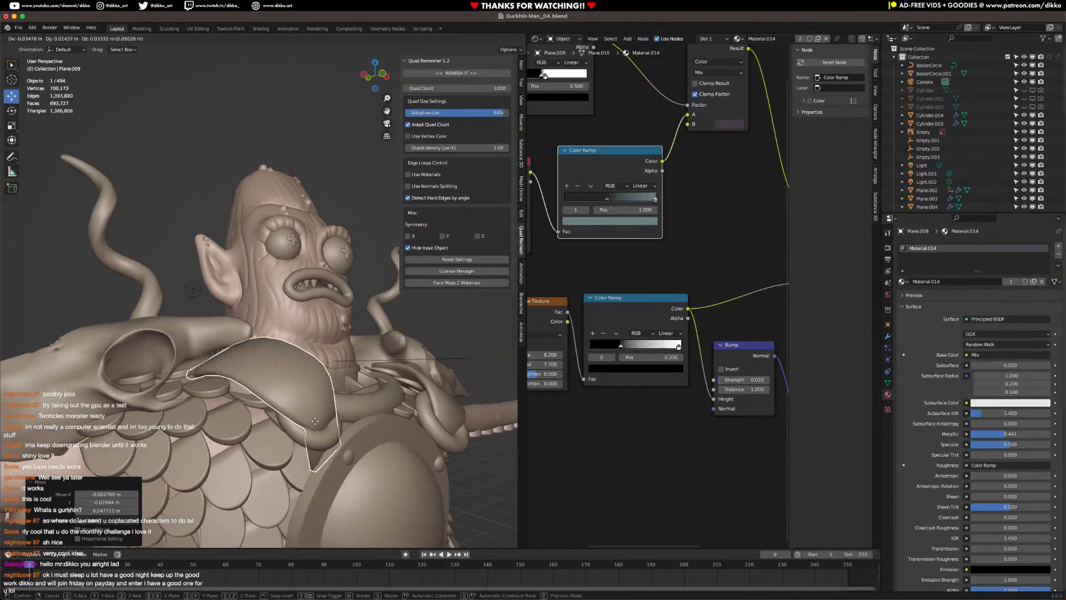
click(315, 421)
Step: Scale the ring under the strap by about 1.36, shift it outward and freely rotate it to sit against the chest
click(321, 445)
middle_drag(355, 442, 325, 454)
key(s)
click(373, 451)
key(g)
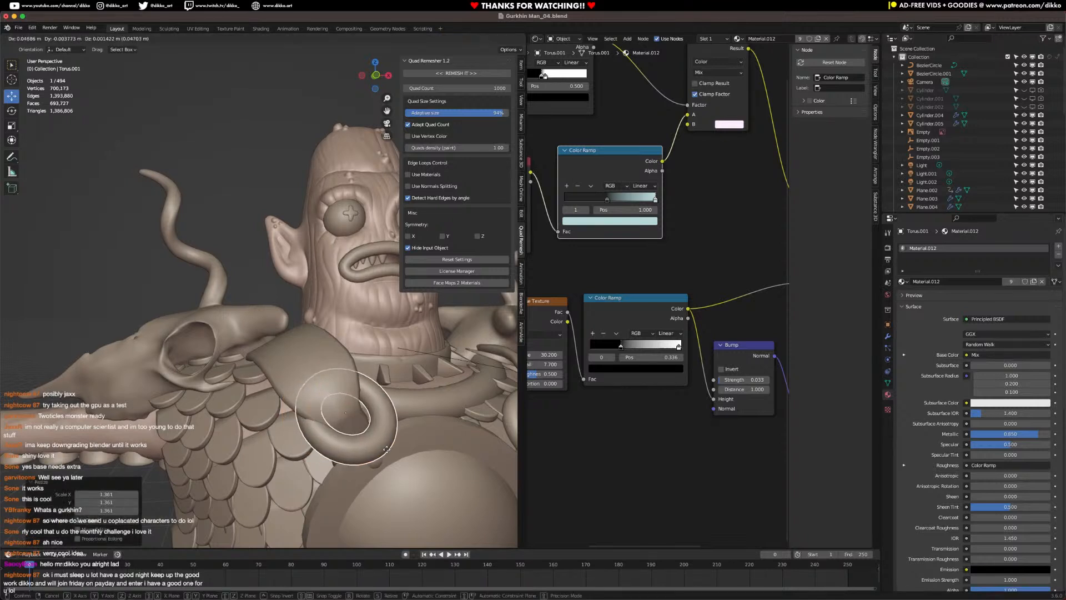
click(387, 450)
mouse_move(387, 451)
middle_down()
mouse_move(304, 464)
mouse_move(387, 456)
middle_up()
key(r)
key(r)
click(371, 461)
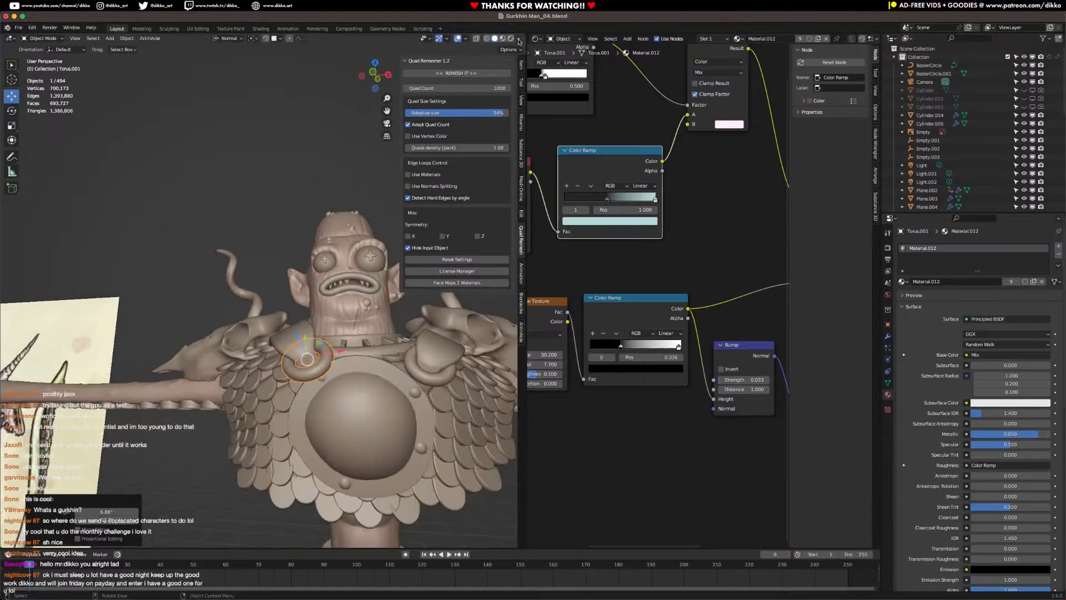
Step: Save the file and switch the viewport to rendered shading to show the whole character beside the reference drawing
key(ctrl+s)
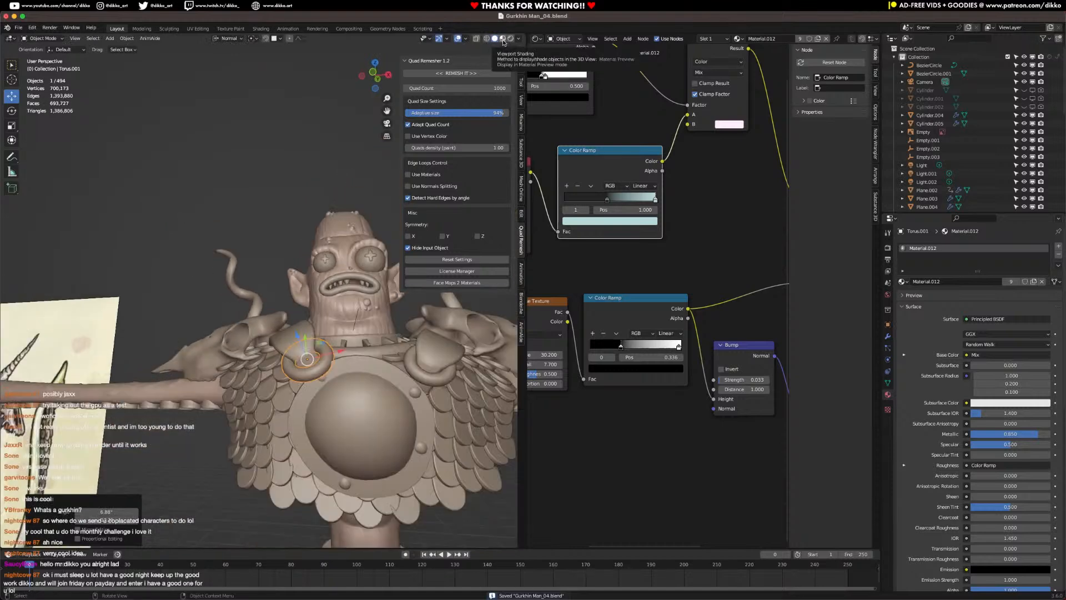
click(511, 39)
click(241, 232)
middle_drag(240, 232, 361, 256)
mouse_move(367, 364)
middle_down()
mouse_move(283, 438)
mouse_move(347, 367)
middle_up()
Step: Apply the strap's Material.014 to the belt, clear the selection and save the file
click(356, 346)
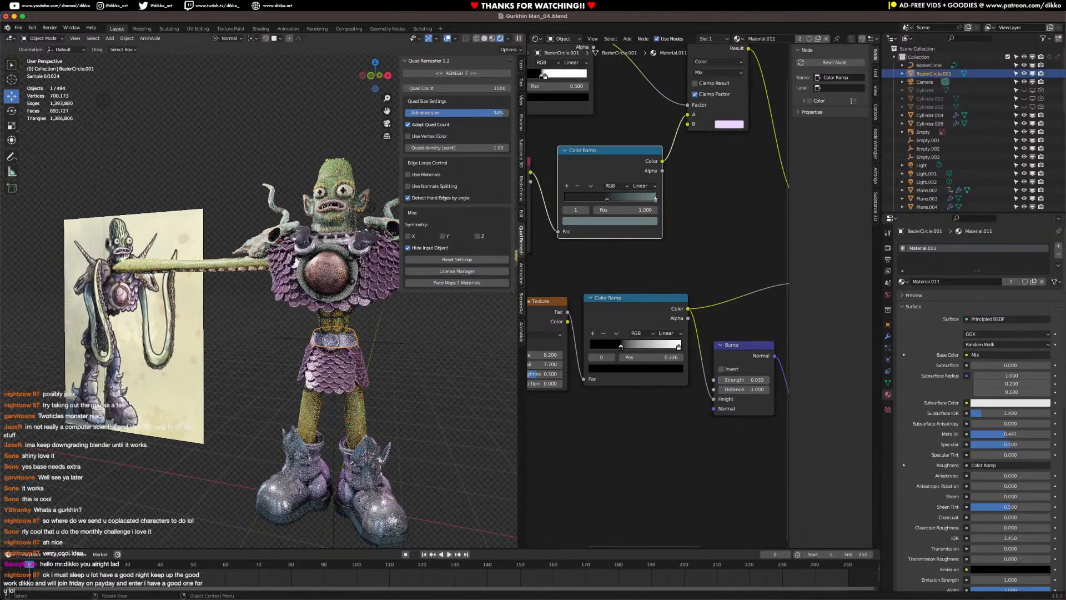
click(367, 236)
drag(902, 282, 351, 343)
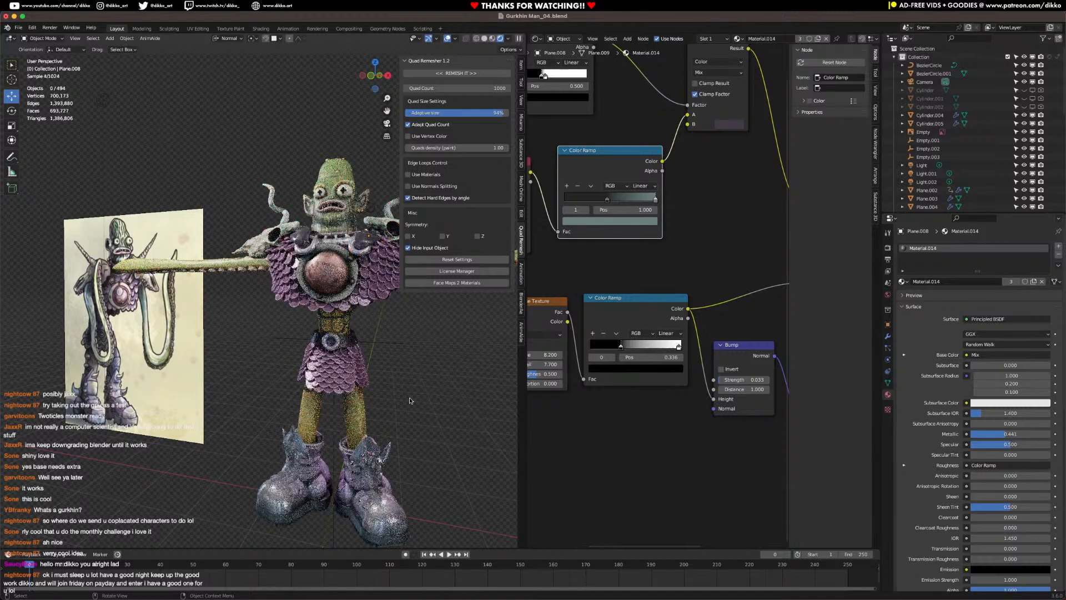
click(422, 411)
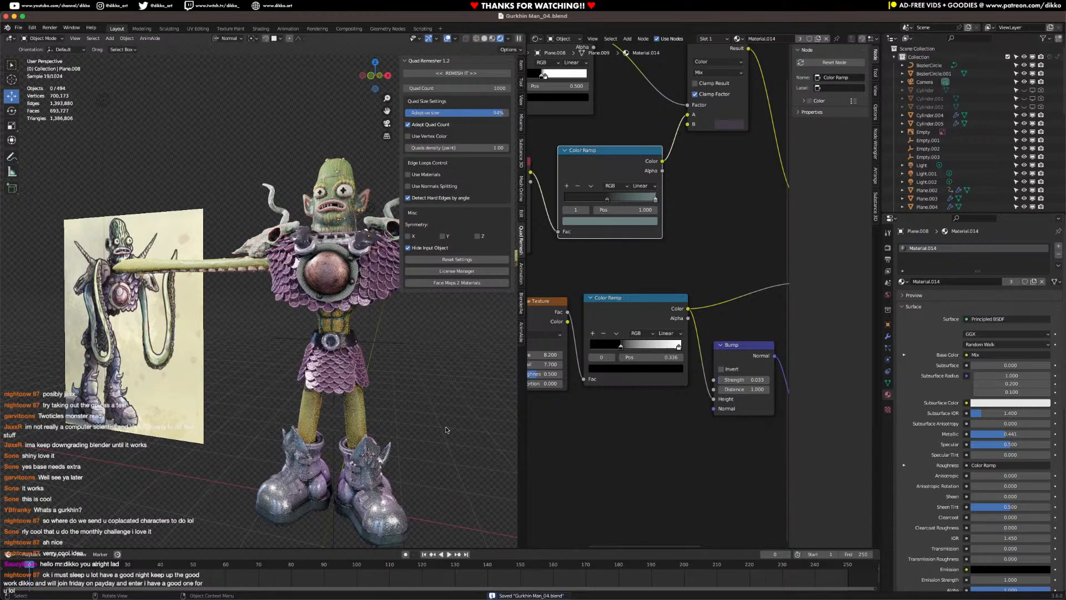
Step: Brighten the light end colour of the boot toe caps' base Color Ramp and save the file
scroll(406, 411, down, 2)
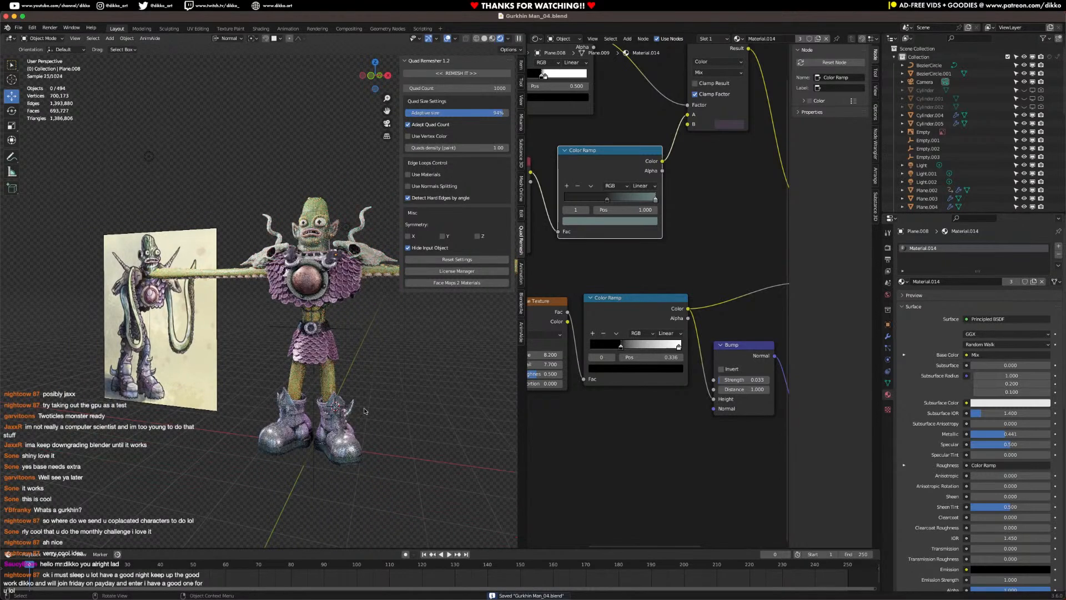
click(354, 446)
middle_drag(720, 154, 683, 205)
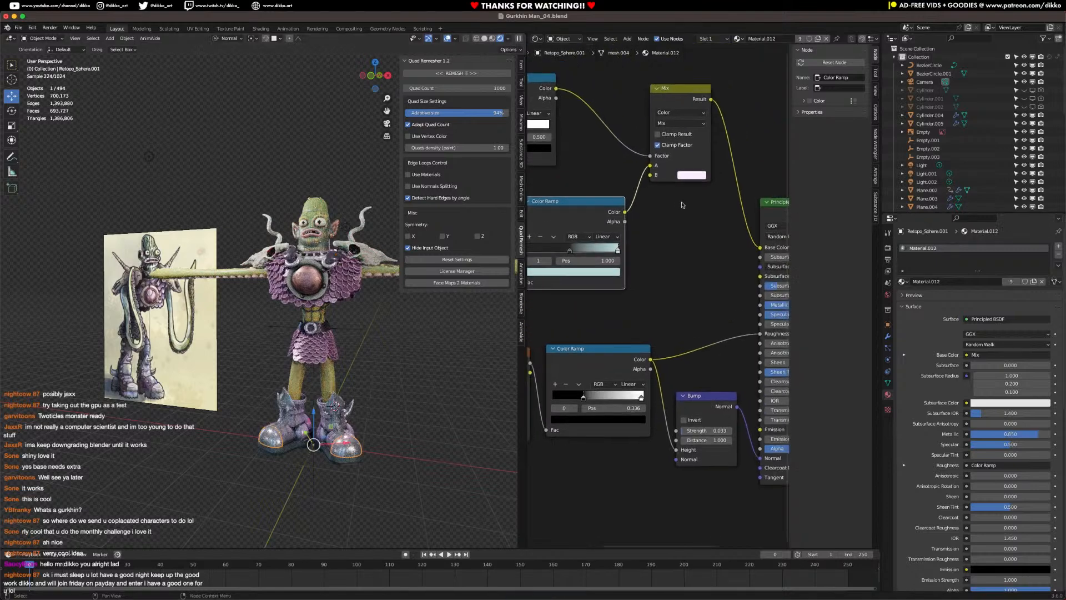
click(601, 273)
drag(600, 156, 600, 150)
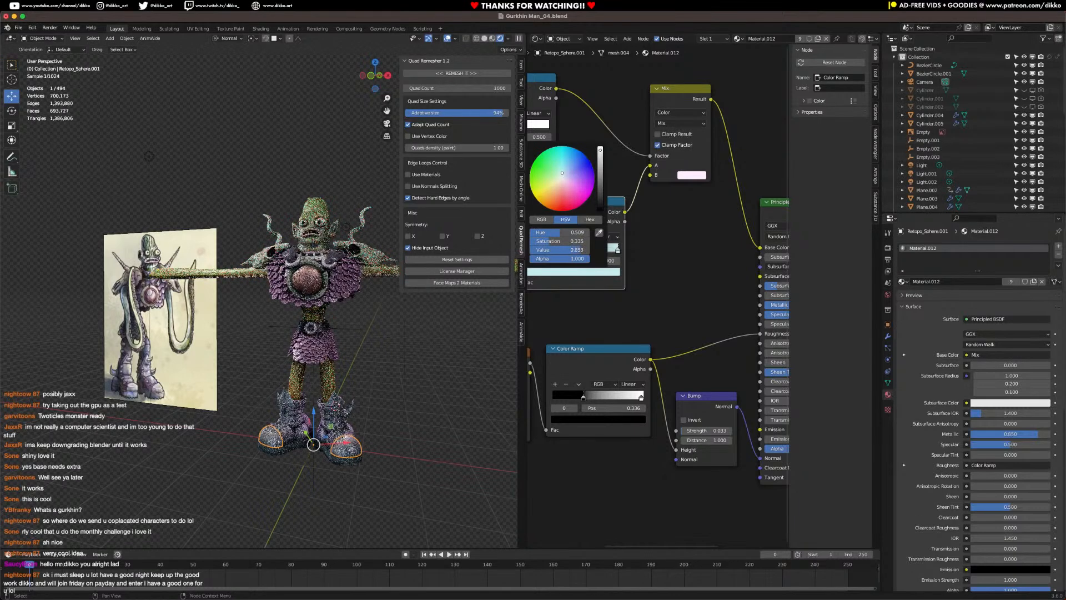
click(409, 480)
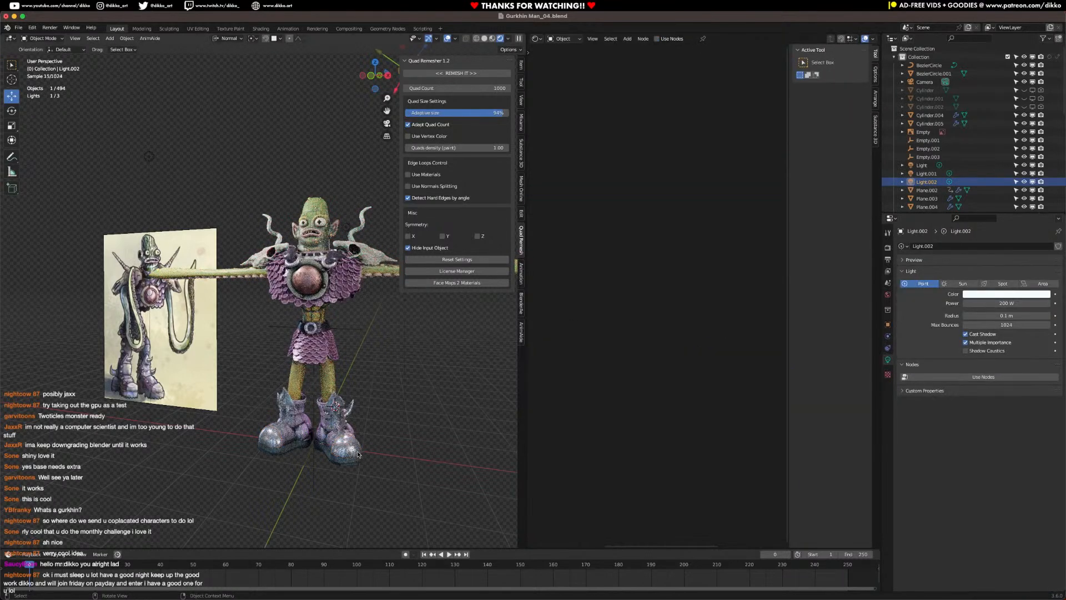
key(super+s)
Step: Return the viewport to solid shading and open the body mesh for editing in face select mode
middle_drag(293, 429, 324, 370)
scroll(353, 380, up, 2)
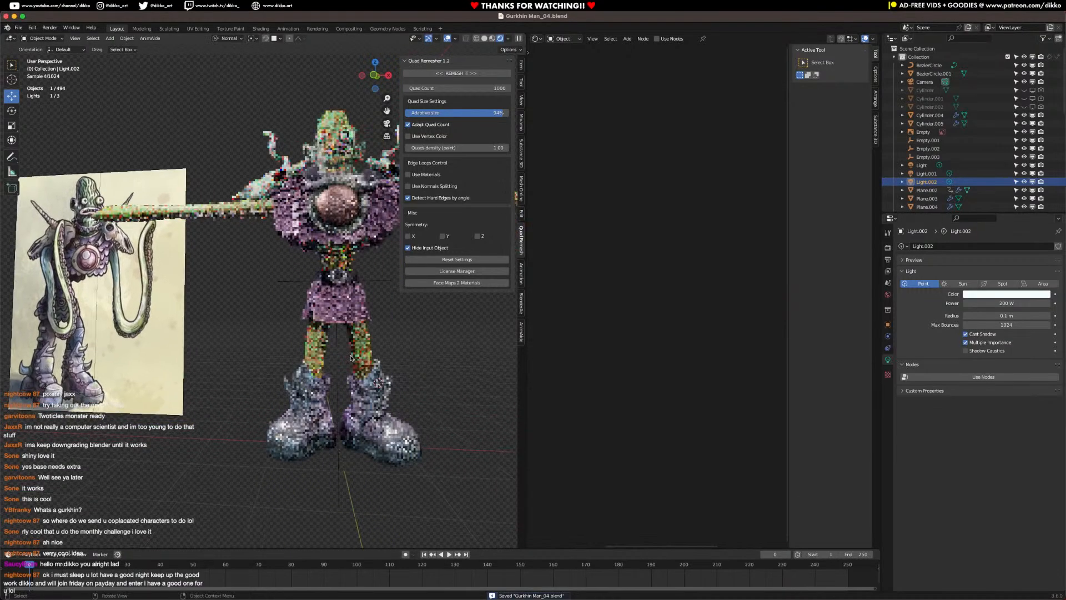
click(485, 38)
scroll(389, 366, up, 2)
click(390, 367)
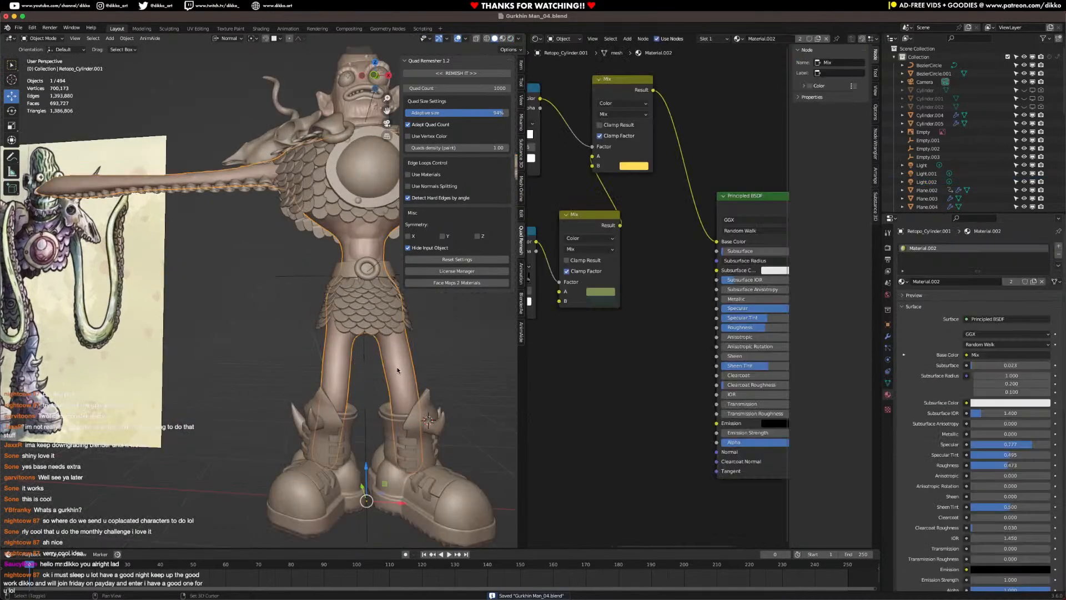
key(Tab)
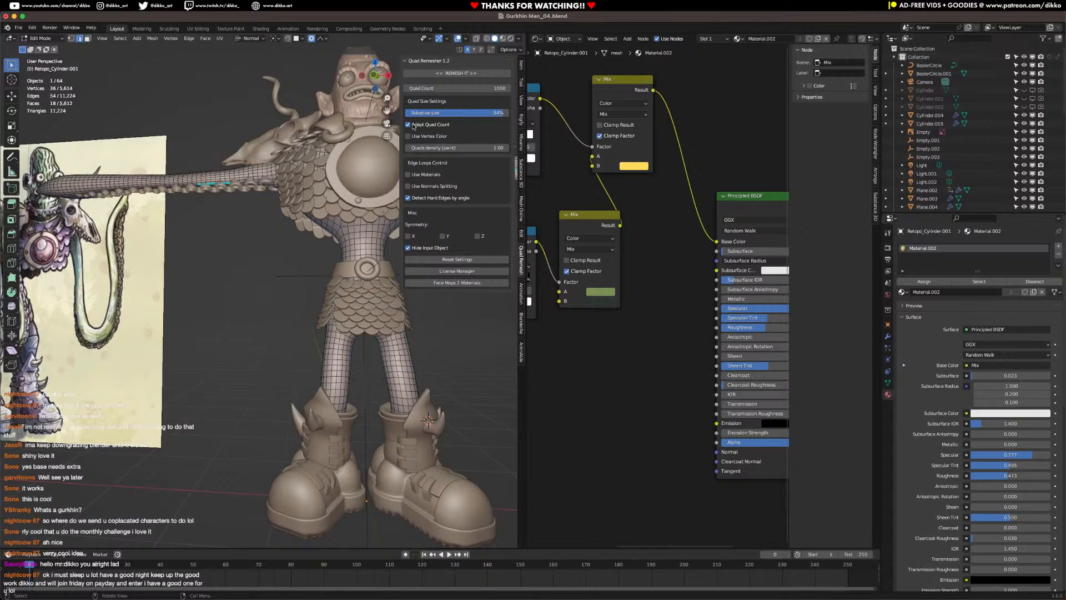
alt+click(396, 403)
click(86, 38)
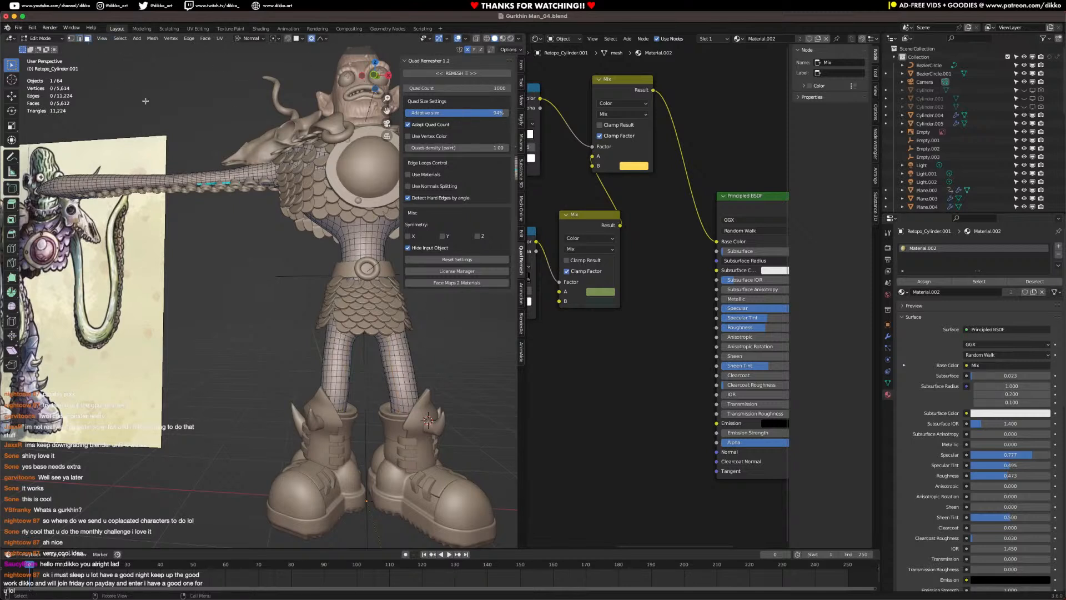
Step: Select face loops around both lower legs and grow the selection up over the legs
alt+click(400, 409)
alt+shift+click(343, 404)
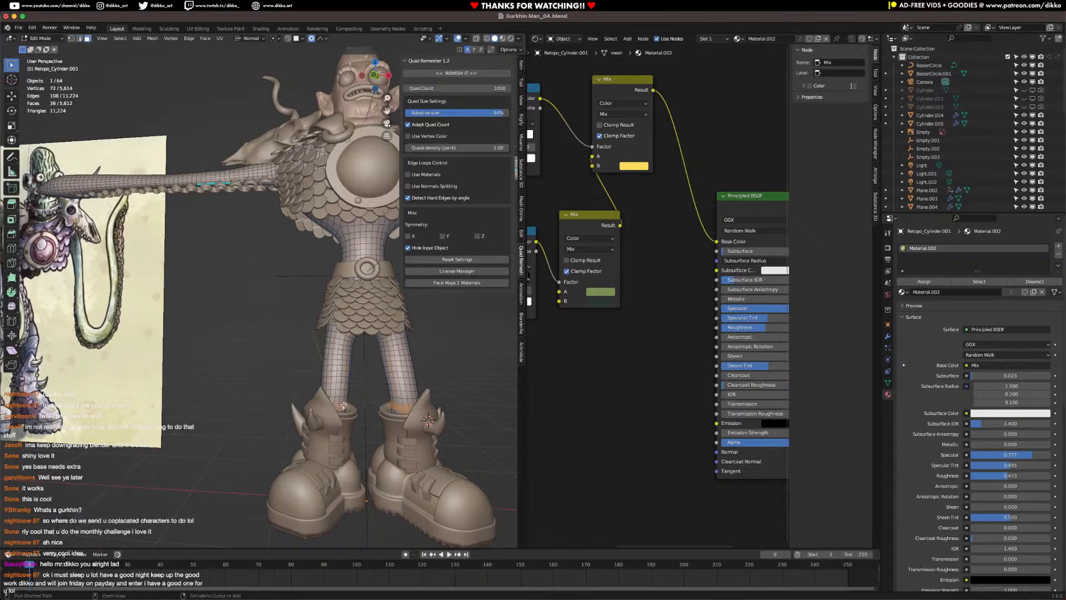
alt+click(343, 380)
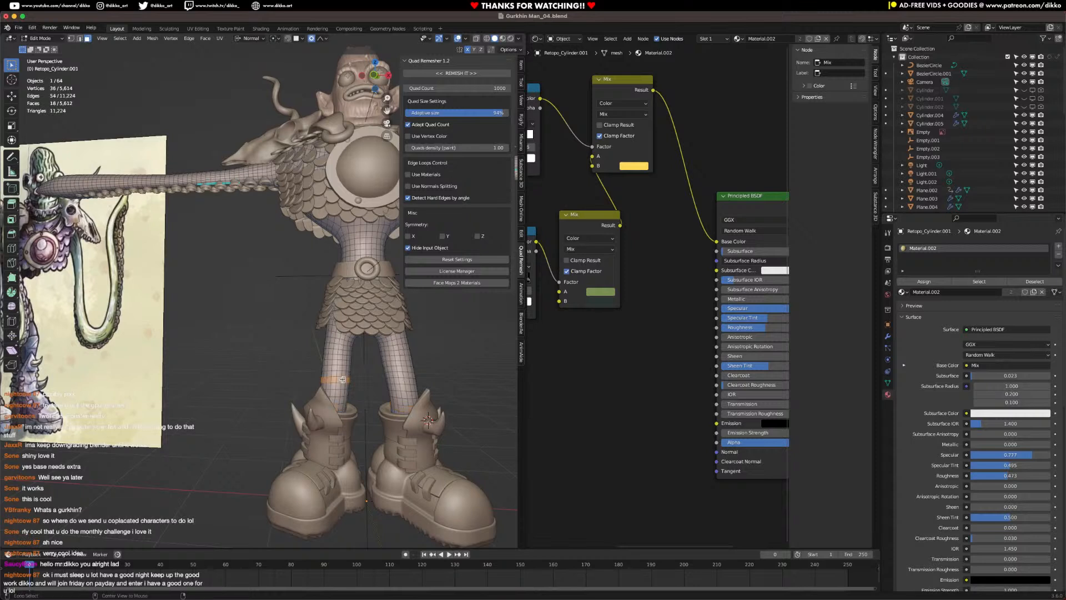
alt+click(389, 381)
key(ctrl+KP_Add)
key(ctrl+KP_Add)
key(ctrl+KP_Add)
key(ctrl+KP_Add)
key(ctrl+KP_Add)
key(ctrl+KP_Add)
key(ctrl+KP_Add)
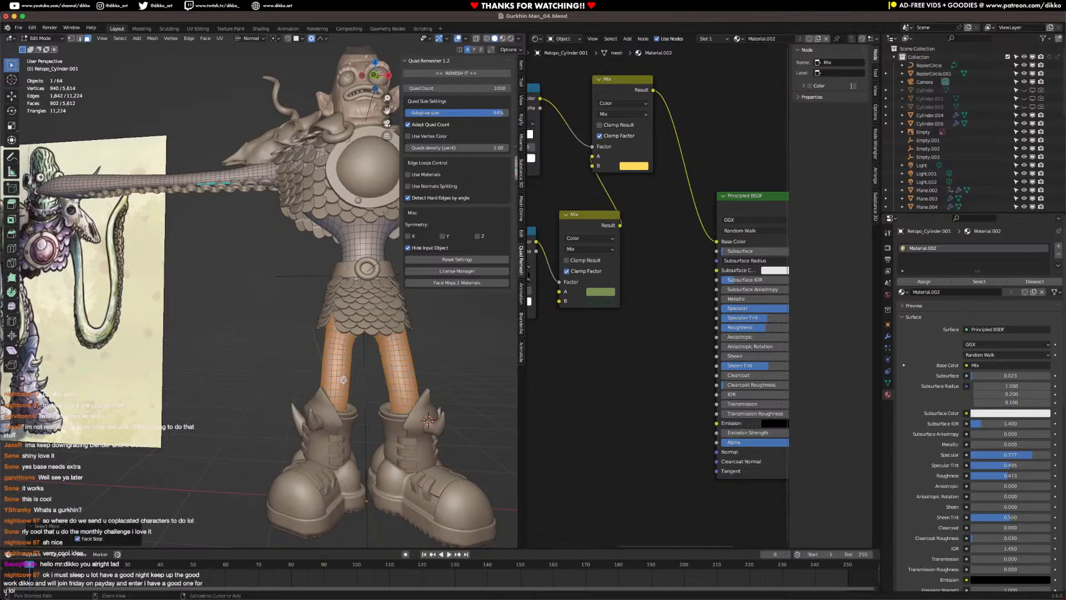
key(ctrl+KP_Add)
Step: Isolate the body and detach the leg end caps by deleting the face ring around each leg's bottom and separating them
key(KP_Divide)
middle_drag(343, 380, 311, 330)
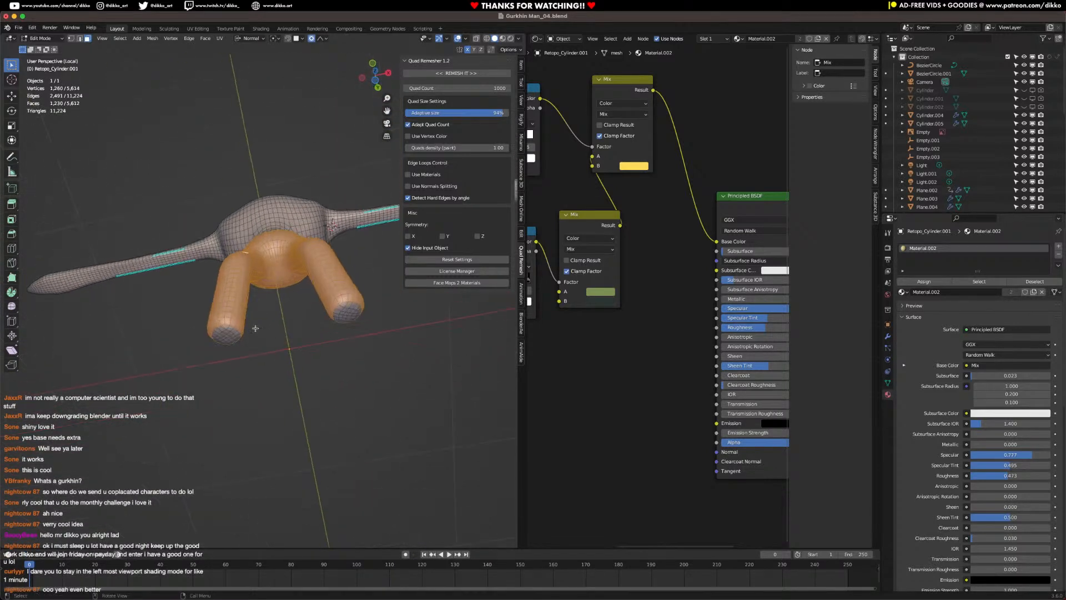
alt+click(345, 305)
key(x)
click(348, 306)
key(ctrl+l)
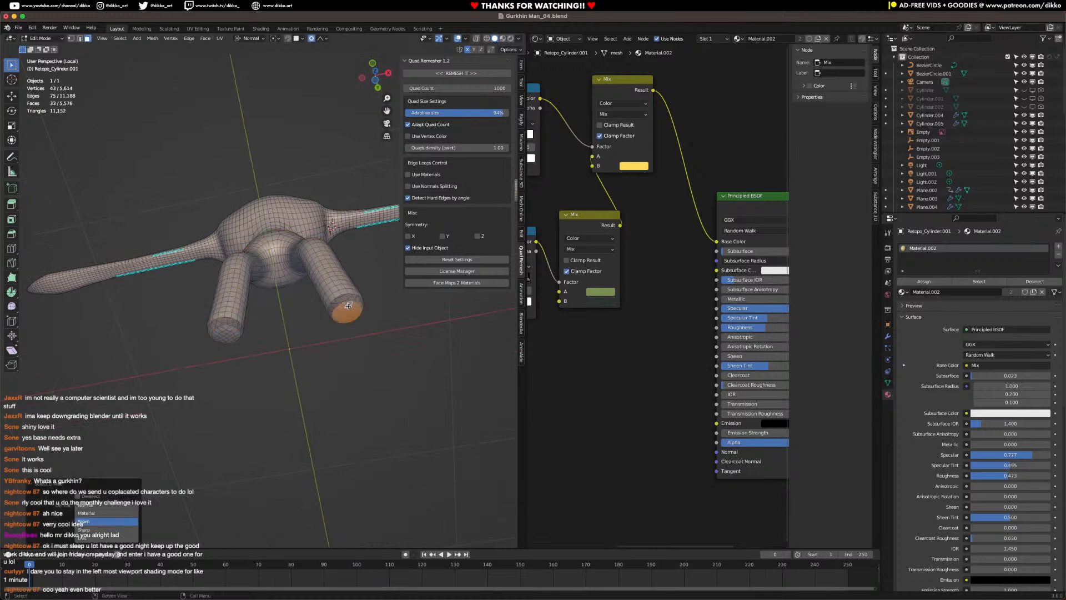
key(l)
key(Tab)
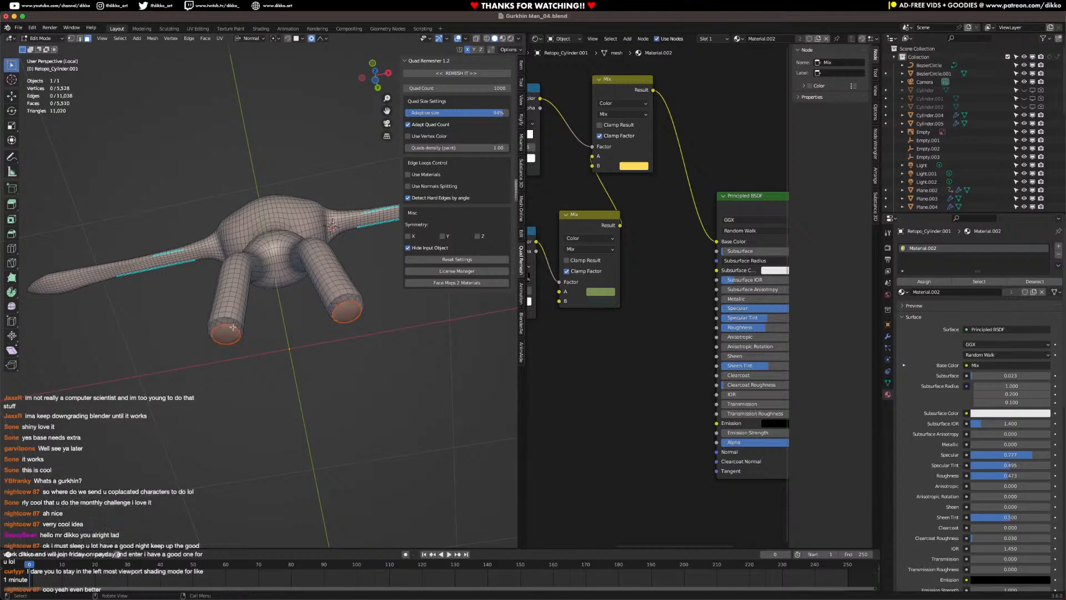
Step: Delete the separated leg end caps
middle_drag(225, 336, 234, 373)
click(231, 377)
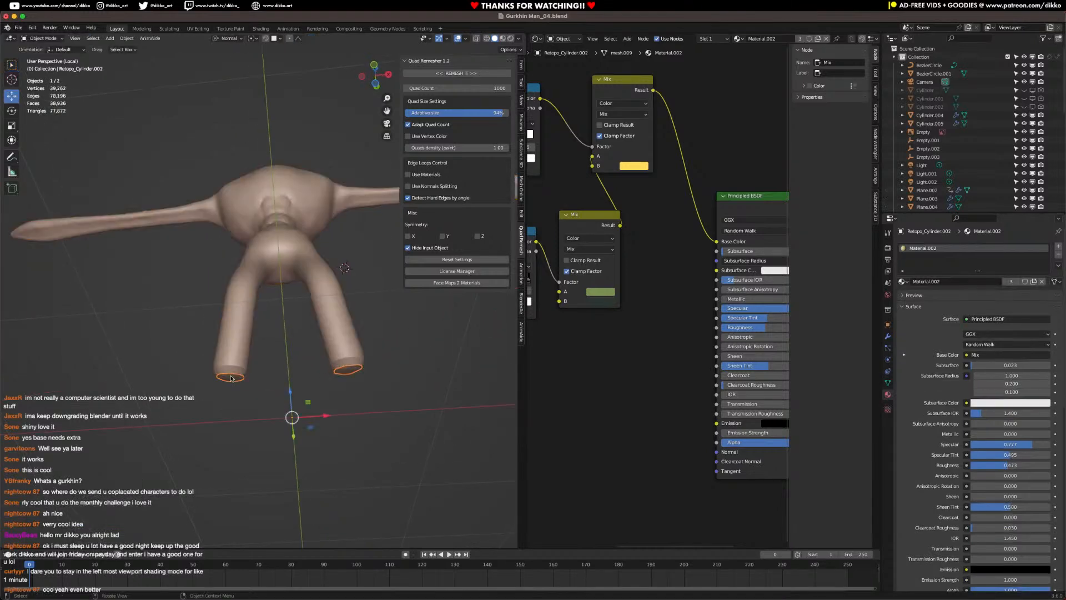
key(x)
click(231, 378)
Step: Select the bottom face loop of both legs on the body mesh and grow the selection up to the waist
click(234, 364)
key(Tab)
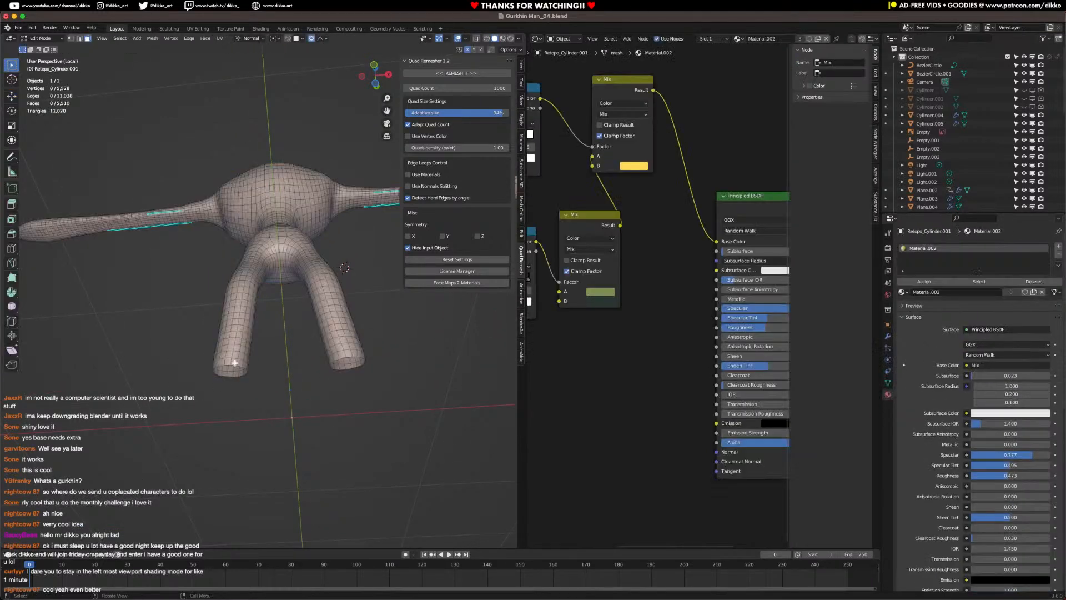
alt+click(234, 361)
alt+shift+click(348, 352)
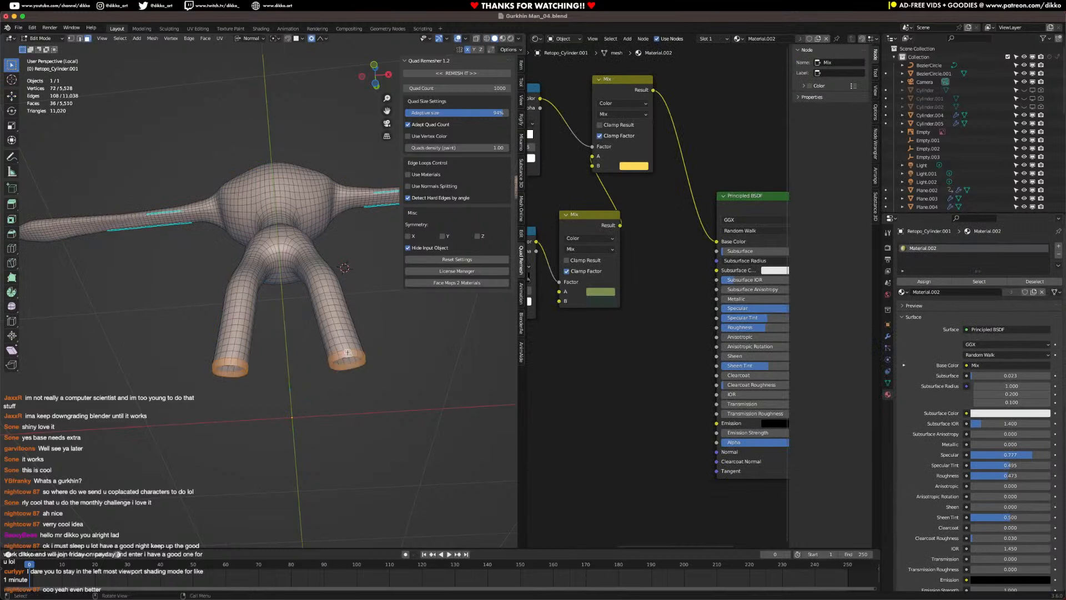
key(ctrl+KP_Add)
key(ctrl+KP_Add)
key(ctrl+KP_Add)
key(ctrl+KP_Add)
key(ctrl+KP_Add)
key(ctrl+KP_Add)
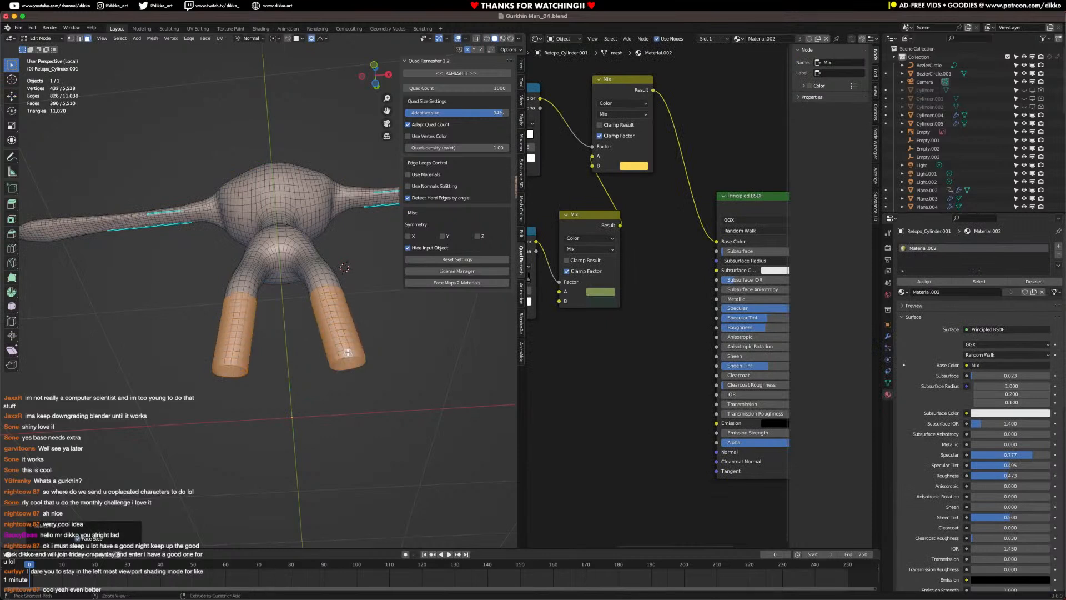
key(ctrl+KP_Add)
key(ctrl+KP_Add)
key(ctrl+KP_Add)
key(ctrl+KP_Add)
key(ctrl+KP_Add)
key(ctrl+KP_Add)
key(ctrl+KP_Add)
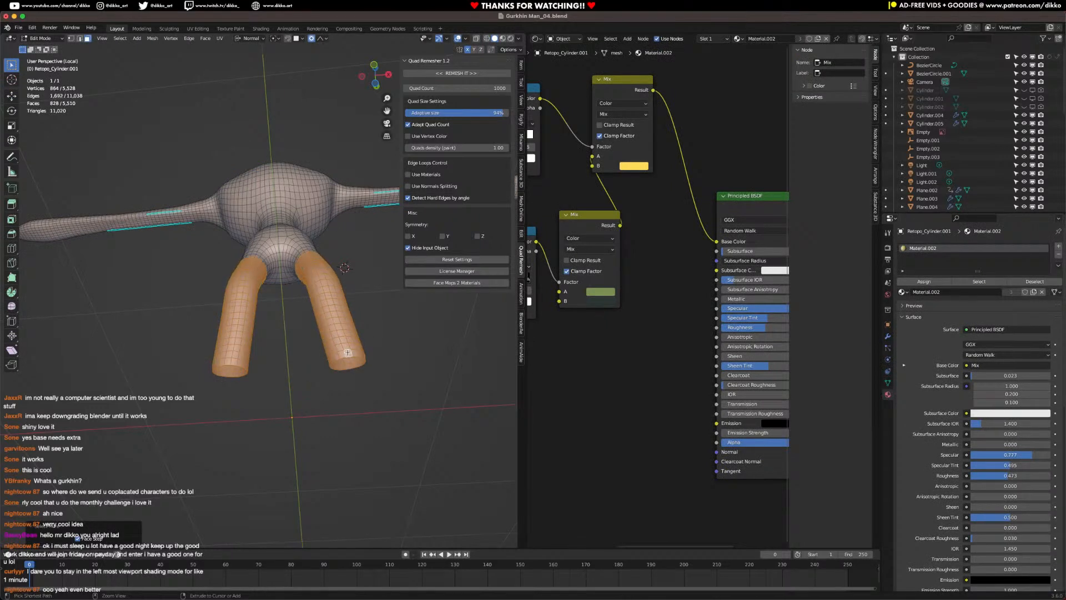
key(ctrl+KP_Add)
middle_drag(344, 345, 350, 401)
key(ctrl+KP_Add)
key(ctrl+KP_Add)
key(ctrl+KP_Add)
key(ctrl+KP_Add)
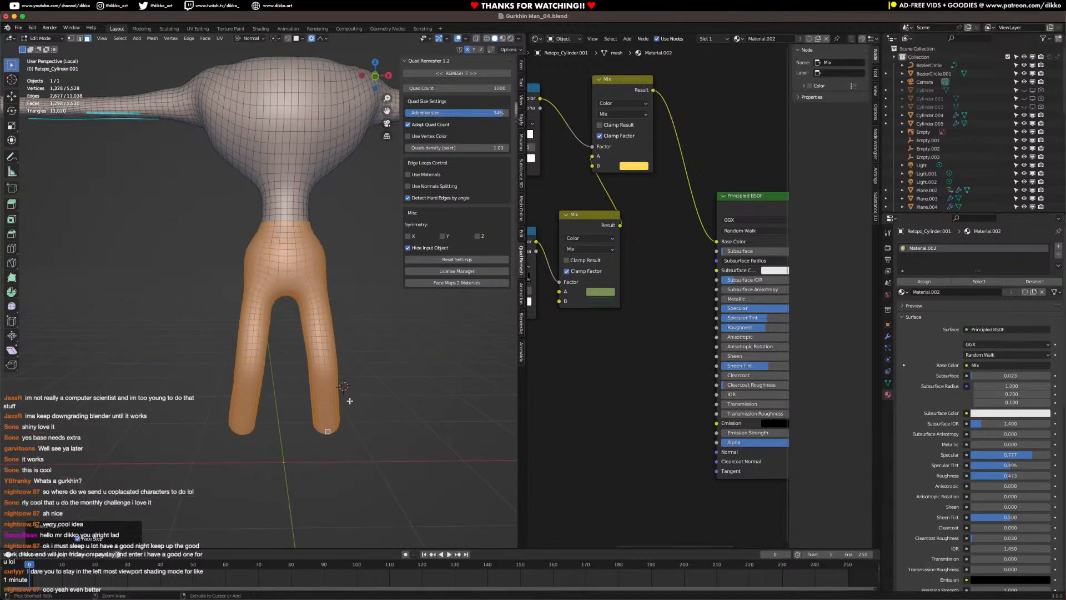
Step: Duplicate the selected leg and hip faces in place and separate them into their own object
key(shift+d)
key(Escape)
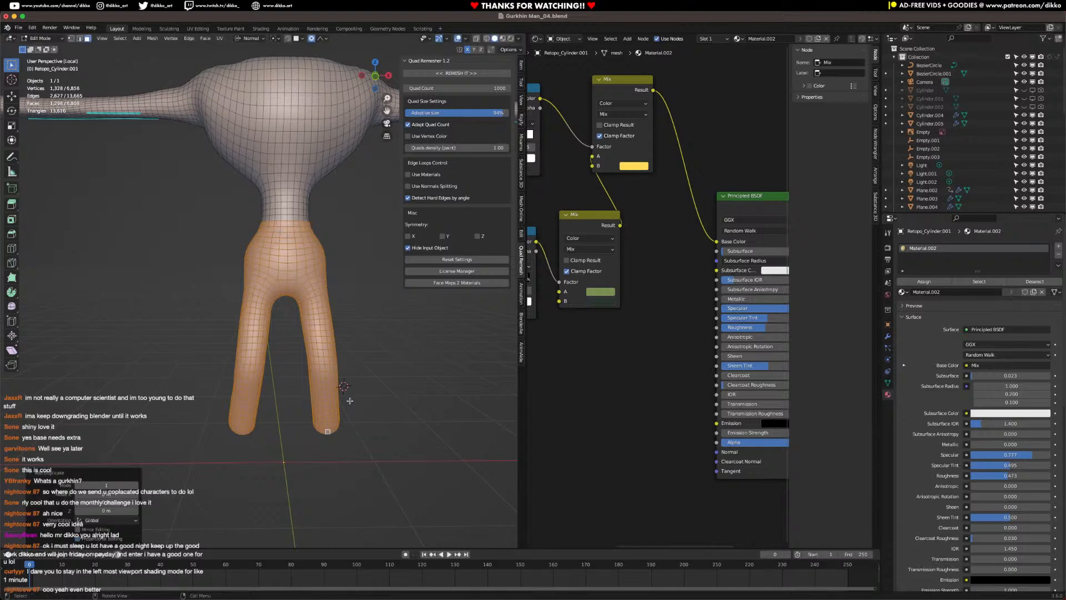
key(p)
click(350, 400)
key(Tab)
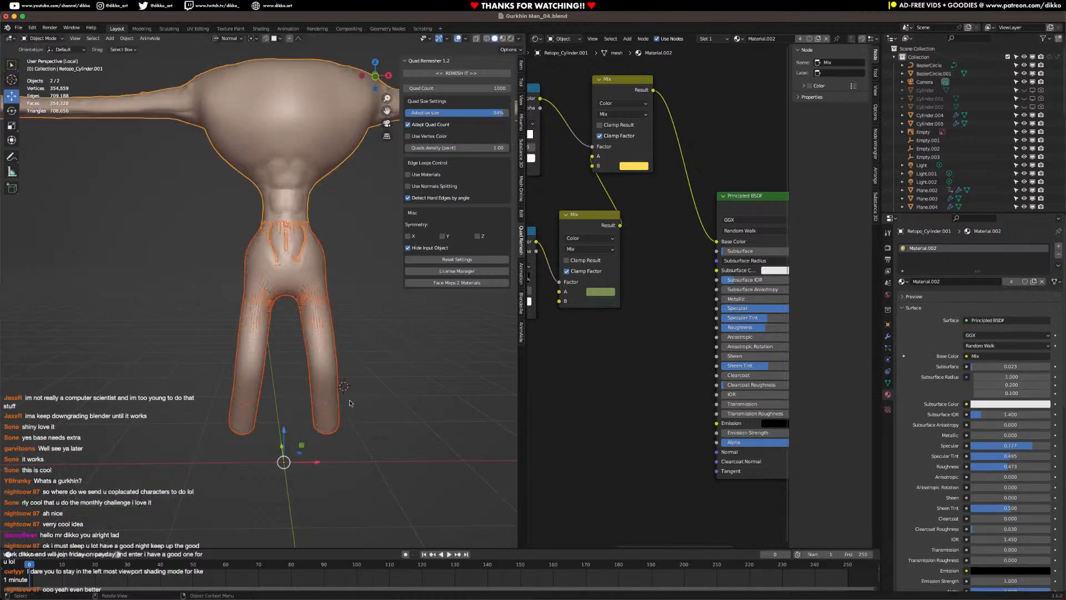
Step: Remove the Multires modifier from the separated legs object
click(317, 294)
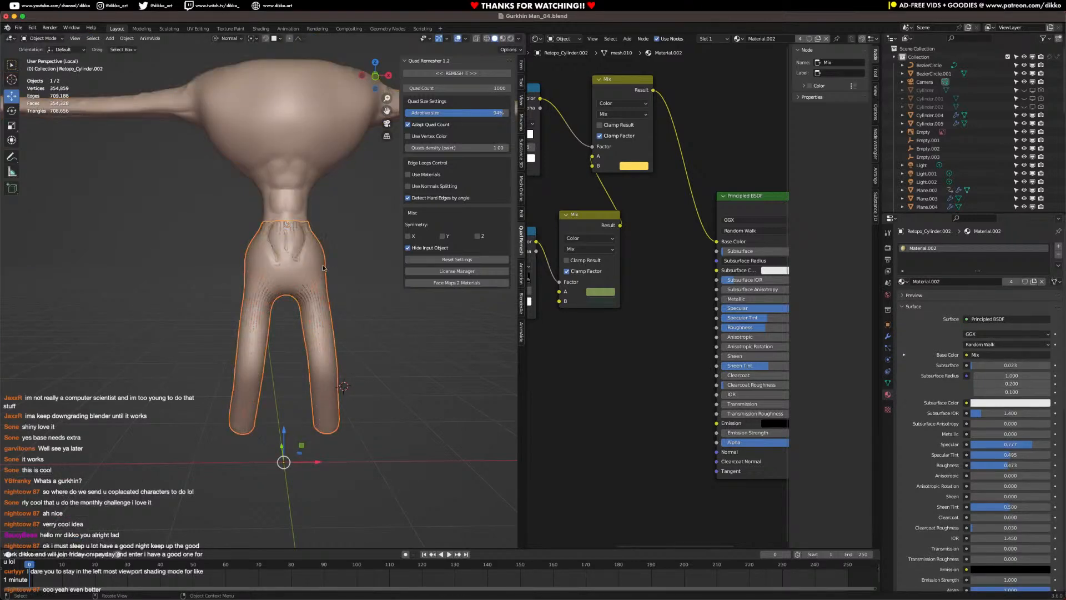
click(888, 336)
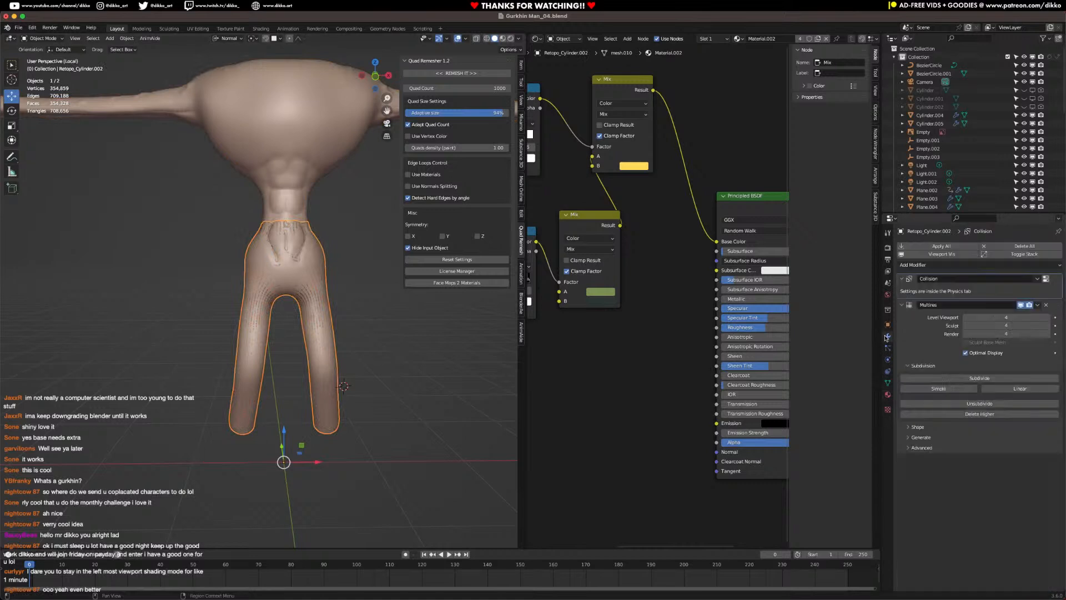
click(1046, 306)
Step: Inflate the separated legs mesh along its normals by about 0.0175 m with Shrink/Fatten
key(Tab)
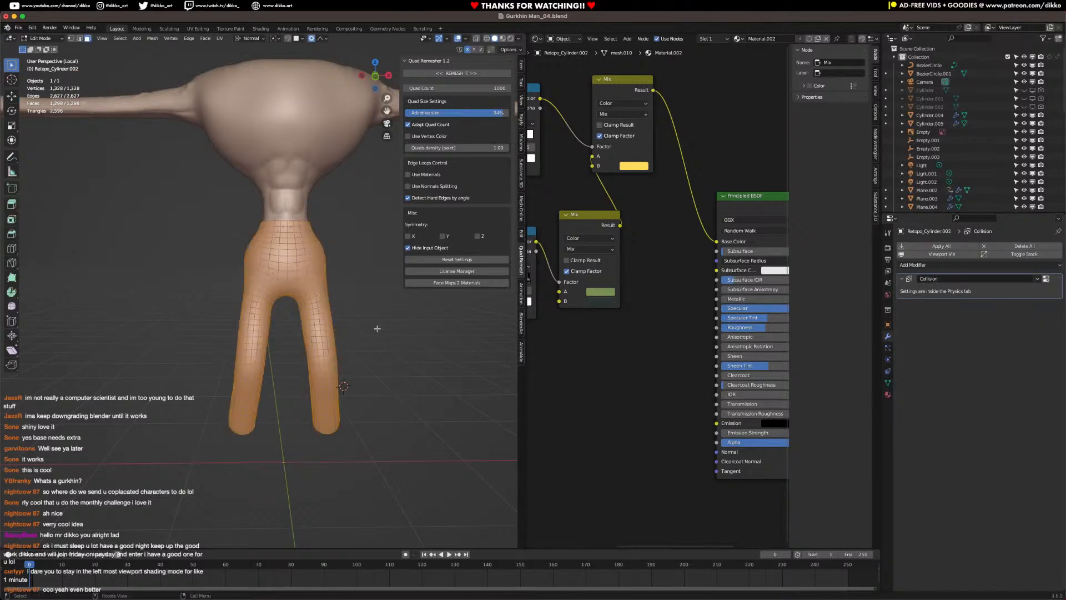
key(alt+s)
click(389, 331)
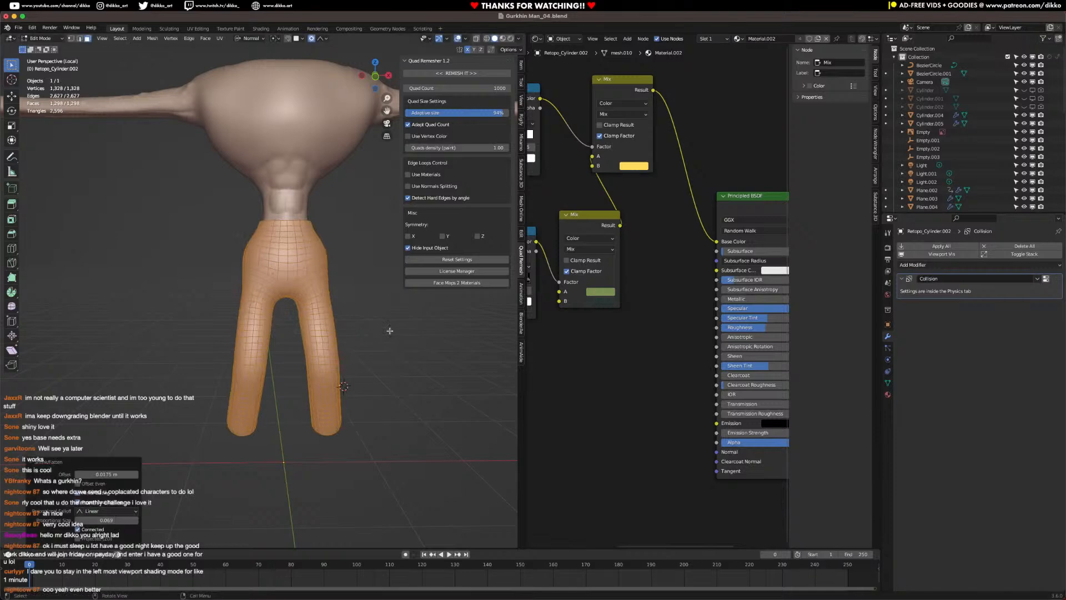
Step: Exit local view, return the separated legs to Object Mode and show the whole character with rendered shading
key(KP_Divide)
middle_drag(384, 306, 306, 314)
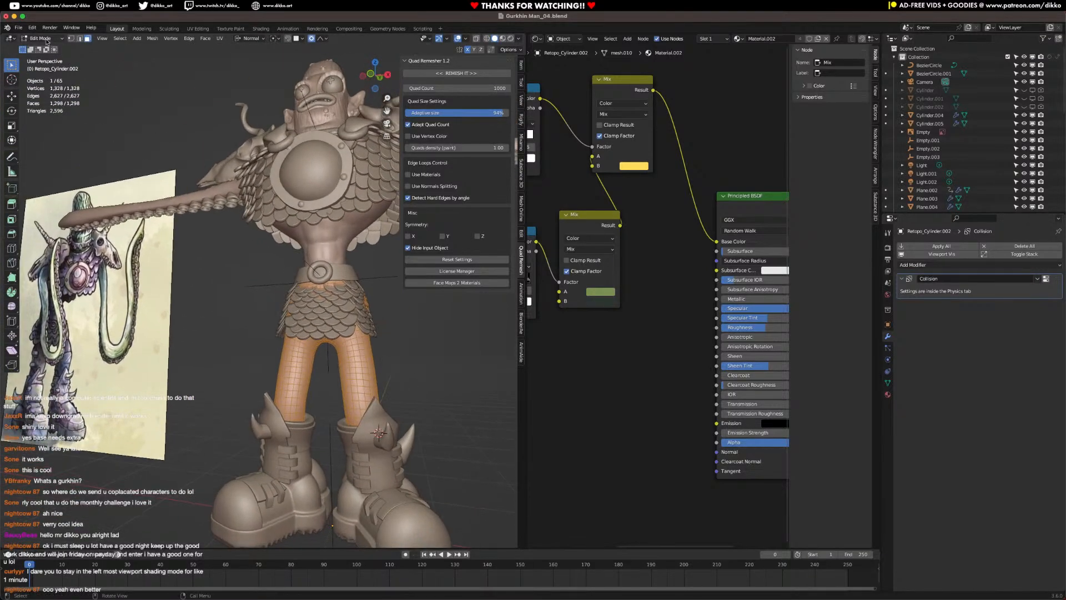
click(39, 39)
click(41, 64)
click(45, 38)
click(41, 49)
middle_drag(286, 321, 307, 322)
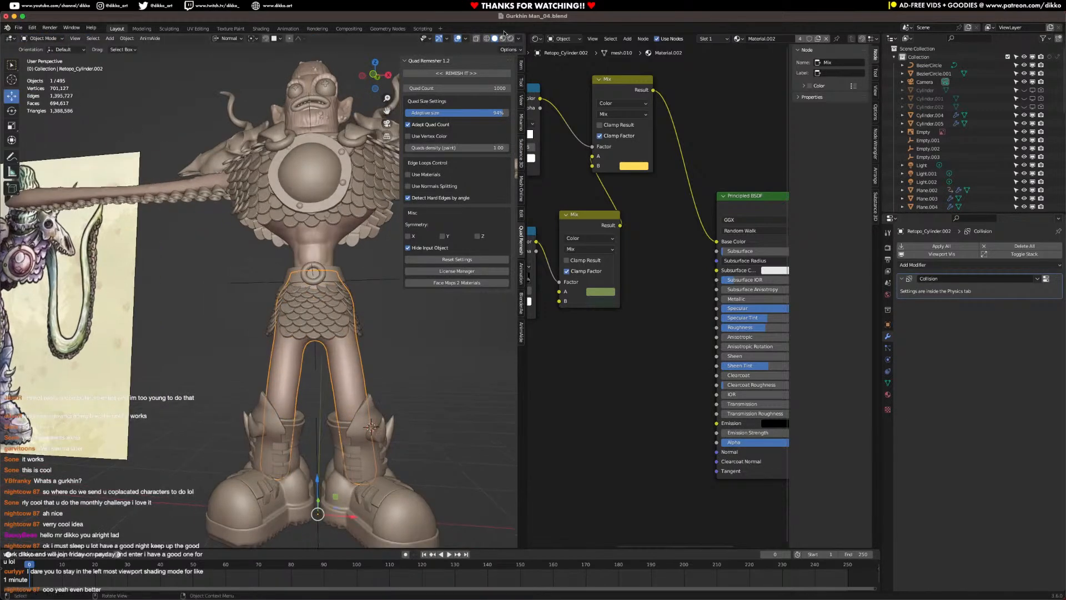
click(510, 38)
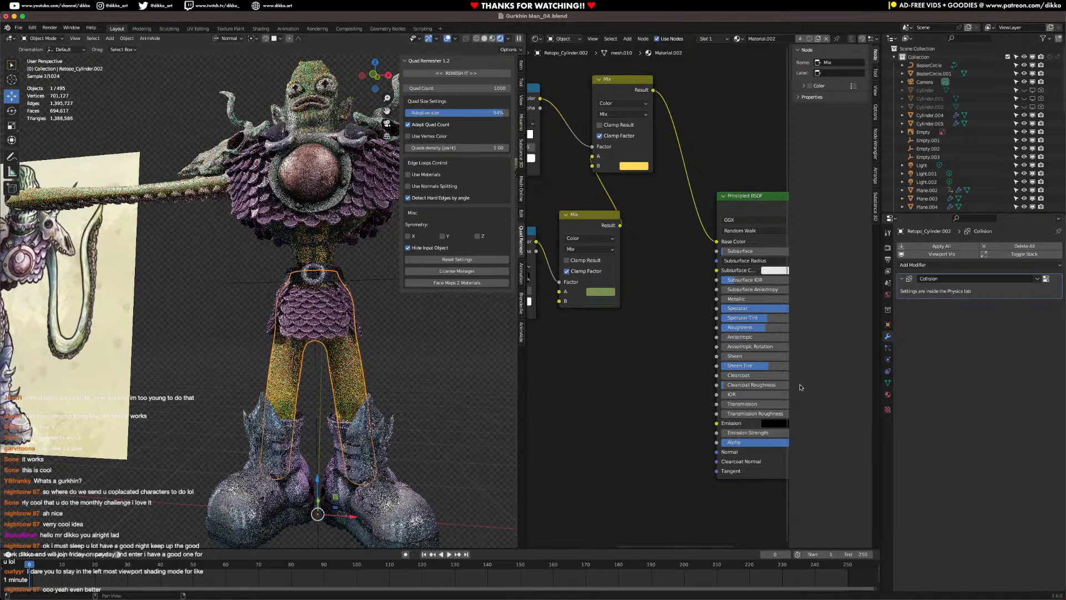
scroll(383, 361, down, 1)
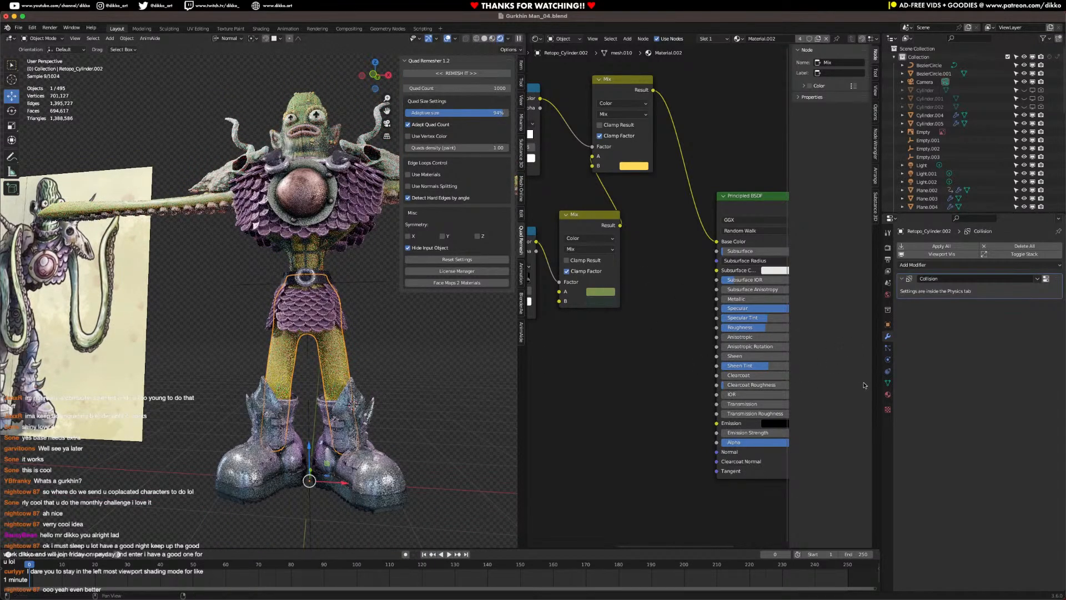
Step: Make the legs object's material a single-user copy and set its Subsurface to 0
click(888, 395)
click(1035, 282)
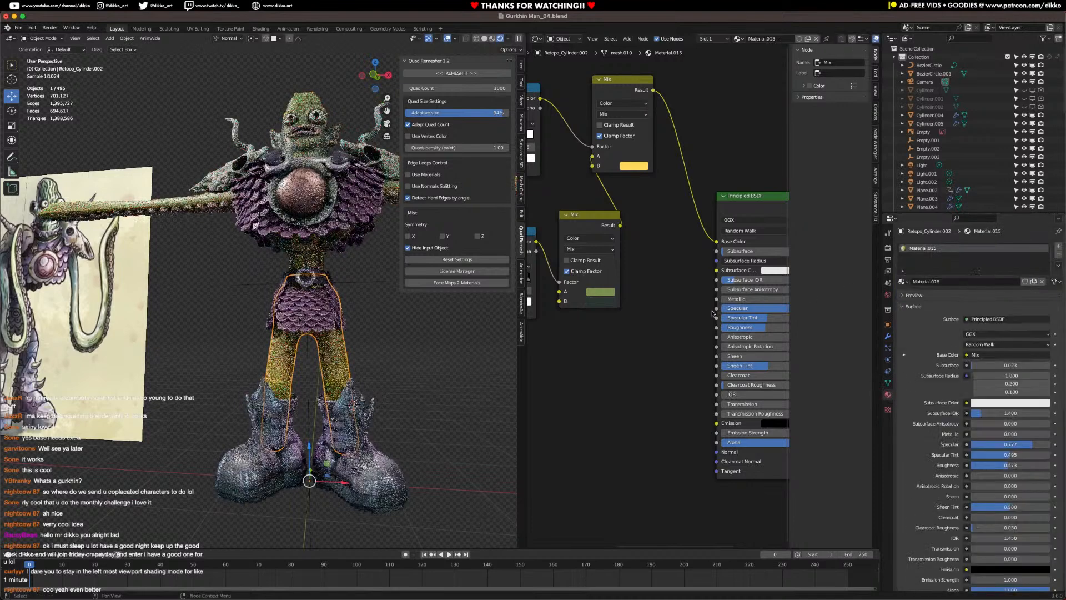
middle_drag(662, 260, 671, 298)
middle_drag(702, 333, 667, 319)
drag(727, 316, 694, 318)
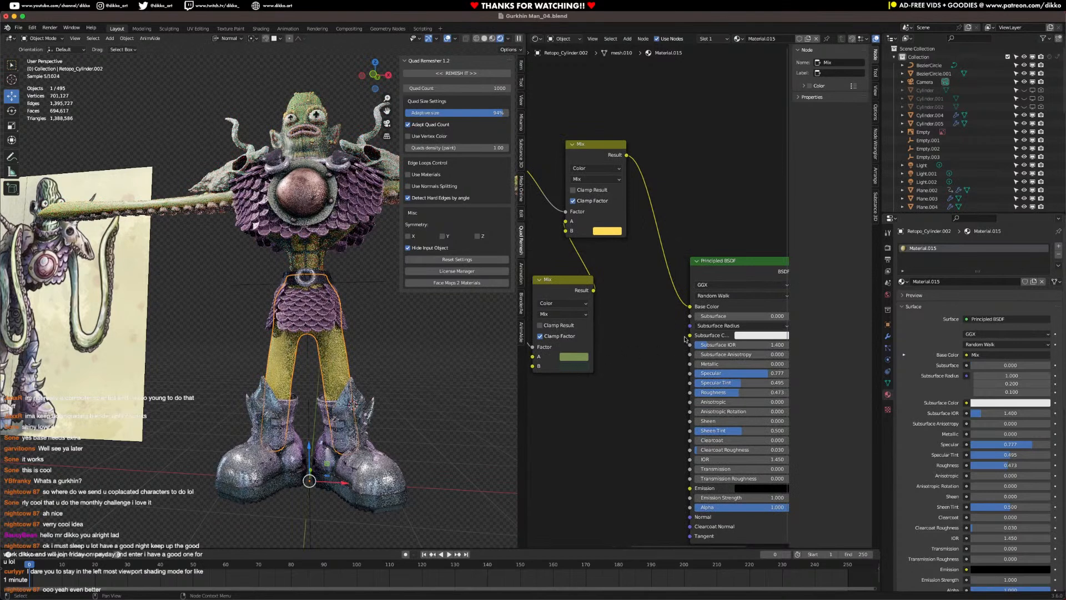
Step: Change the green A color of the first Mix node in the legs material to a dark reddish brown
click(577, 358)
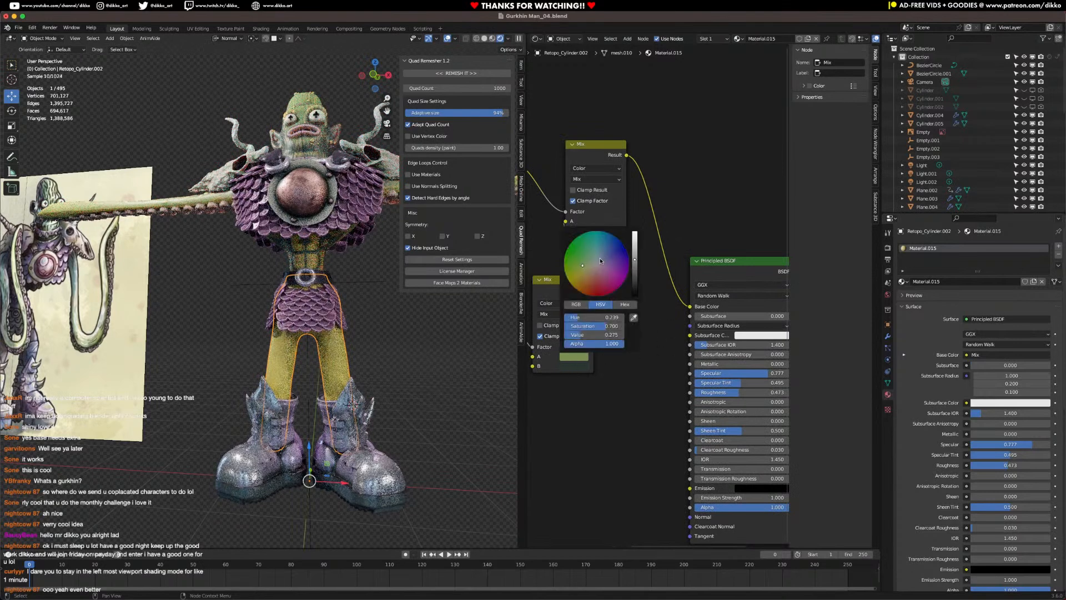
click(634, 270)
drag(582, 276, 593, 281)
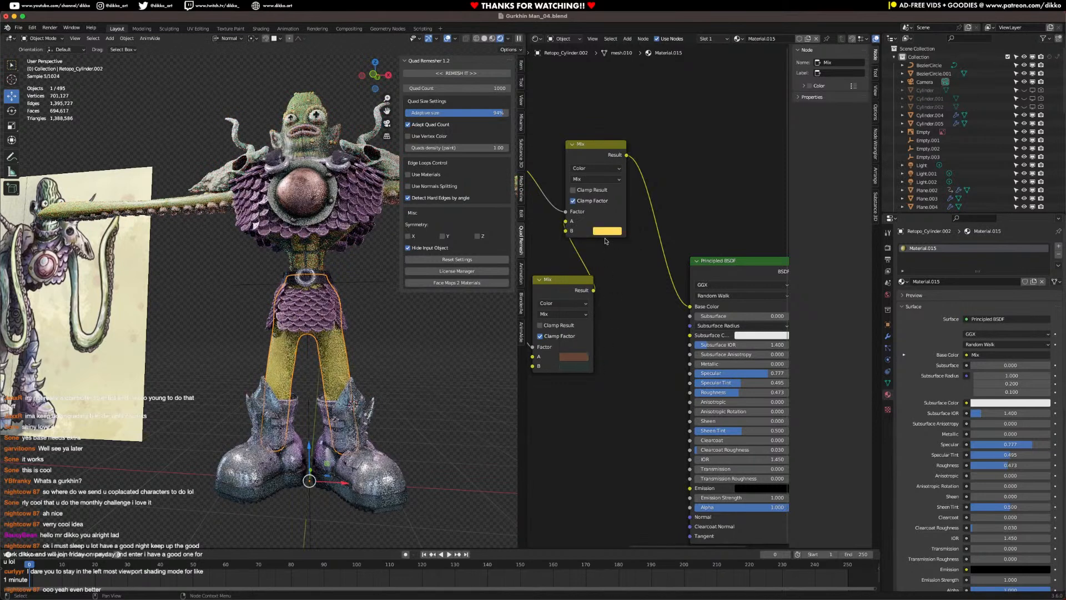
Step: Change the yellow B color of the second Mix node in the legs material to a muted greyish purple
click(607, 232)
drag(629, 155, 637, 136)
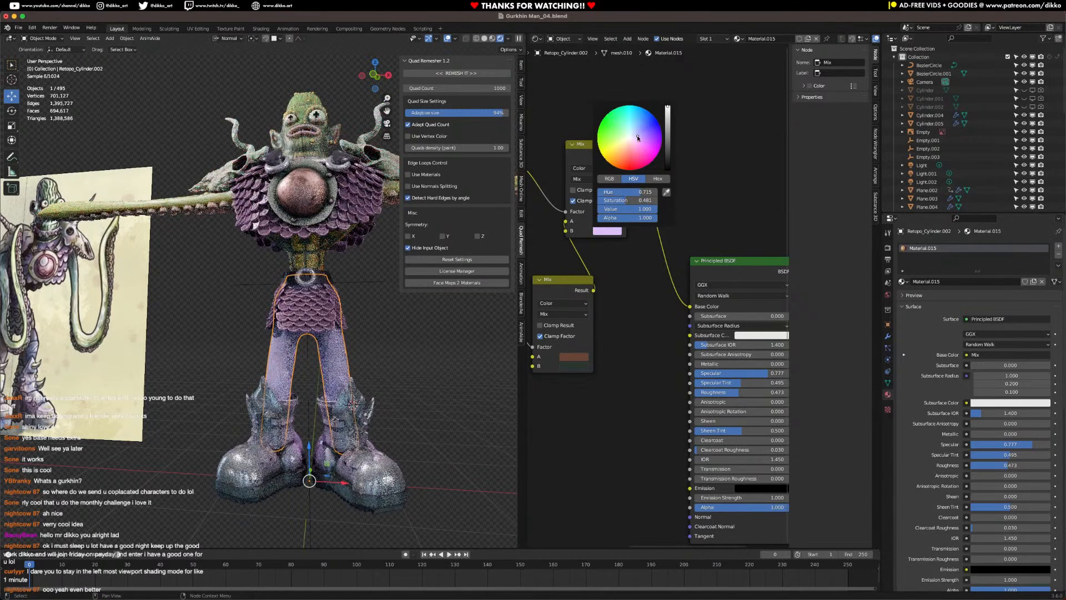
drag(666, 131, 667, 145)
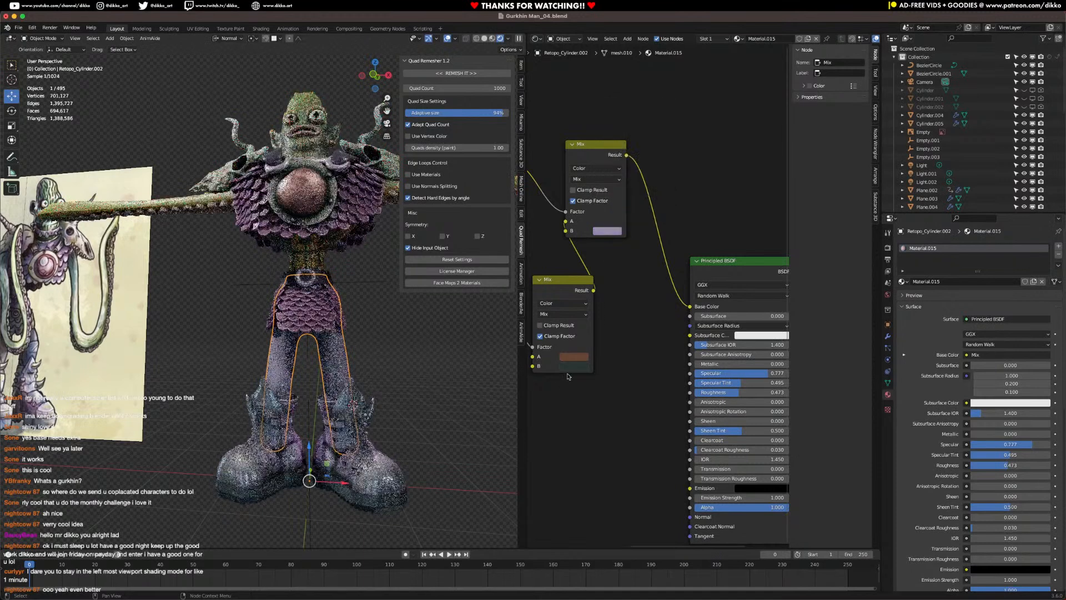
click(573, 357)
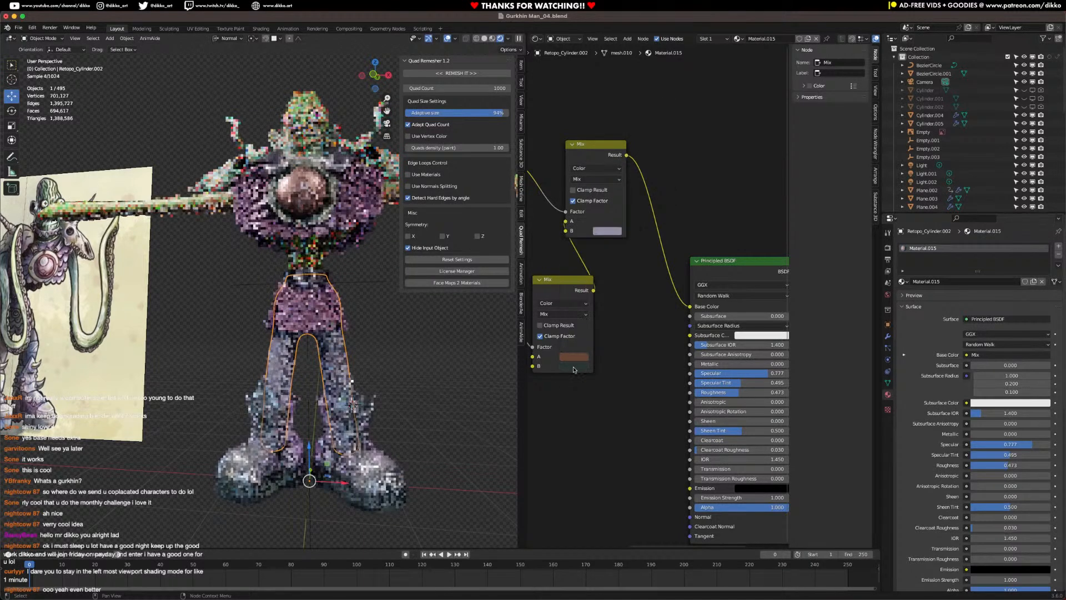
click(607, 230)
click(607, 271)
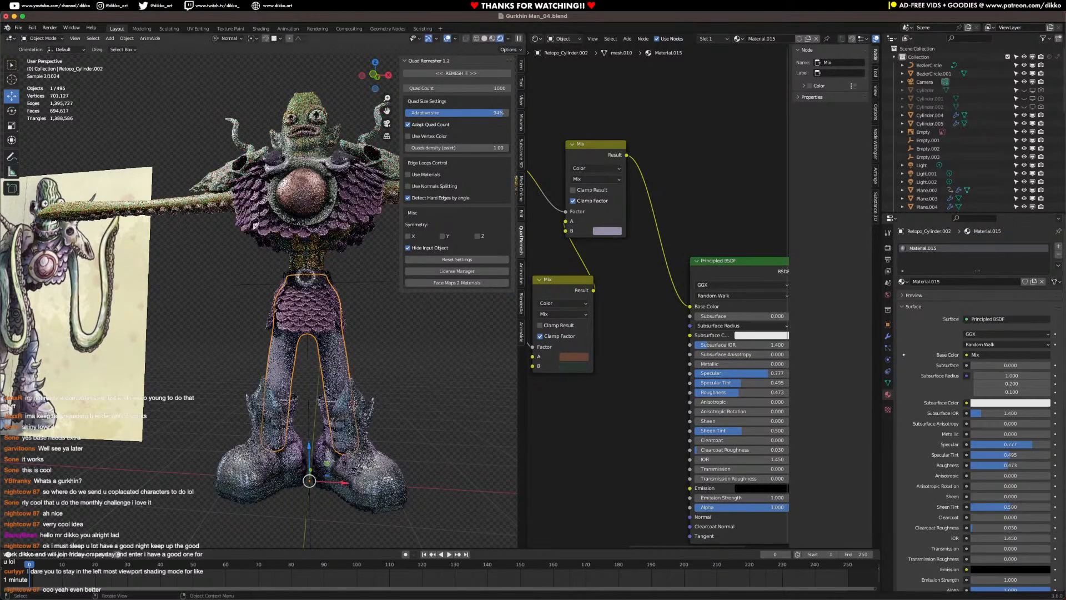
Step: Save the file and return the viewport to solid shading
middle_drag(344, 361, 364, 364)
key(ctrl+s)
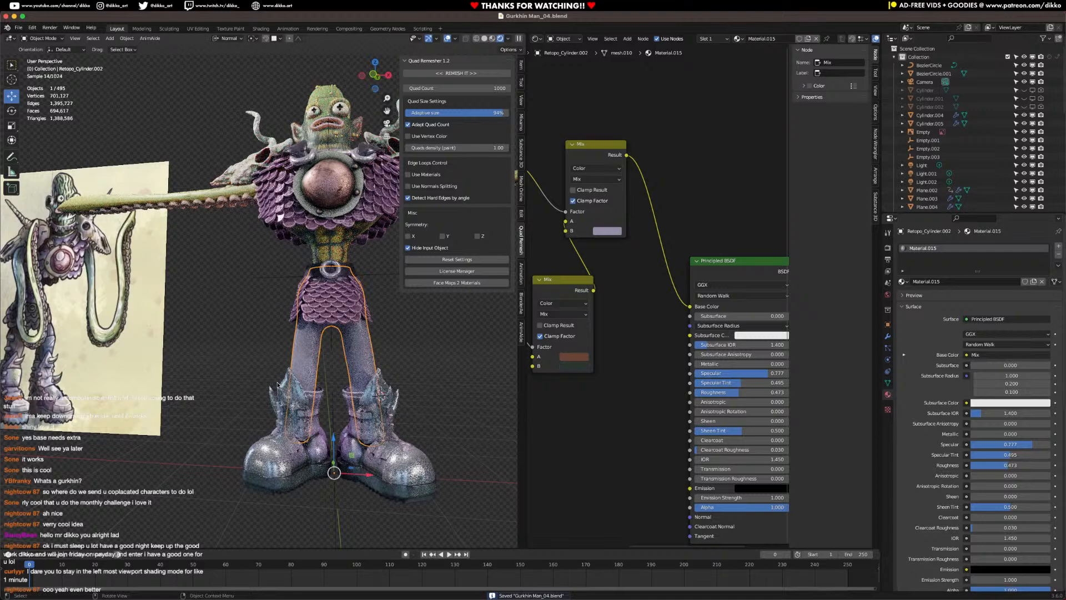
click(484, 39)
middle_drag(310, 319, 307, 375)
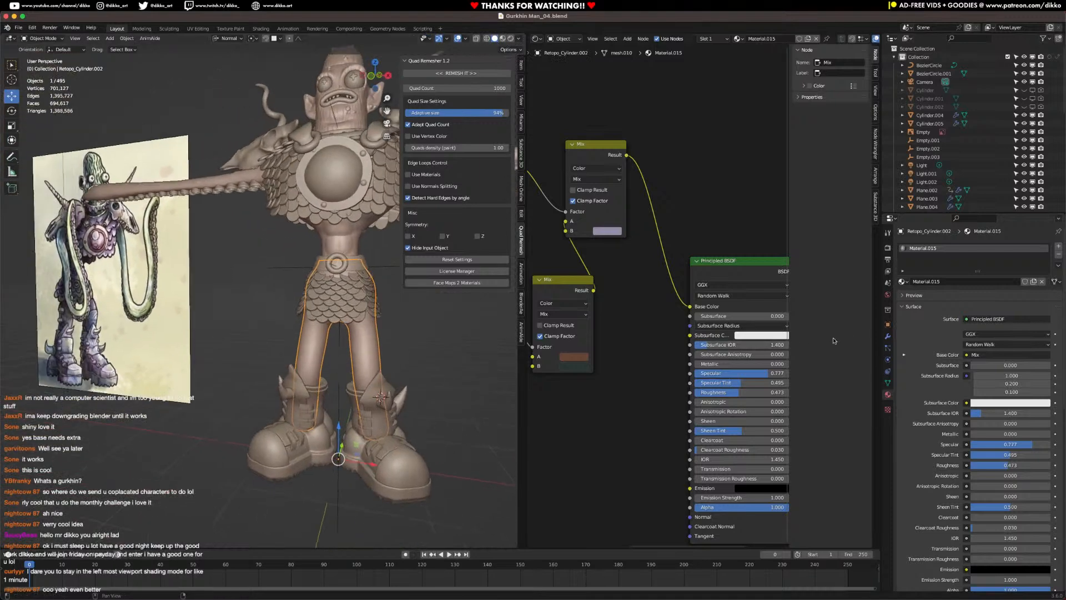
Step: Remove the Collision physics from the separated legs object
click(888, 337)
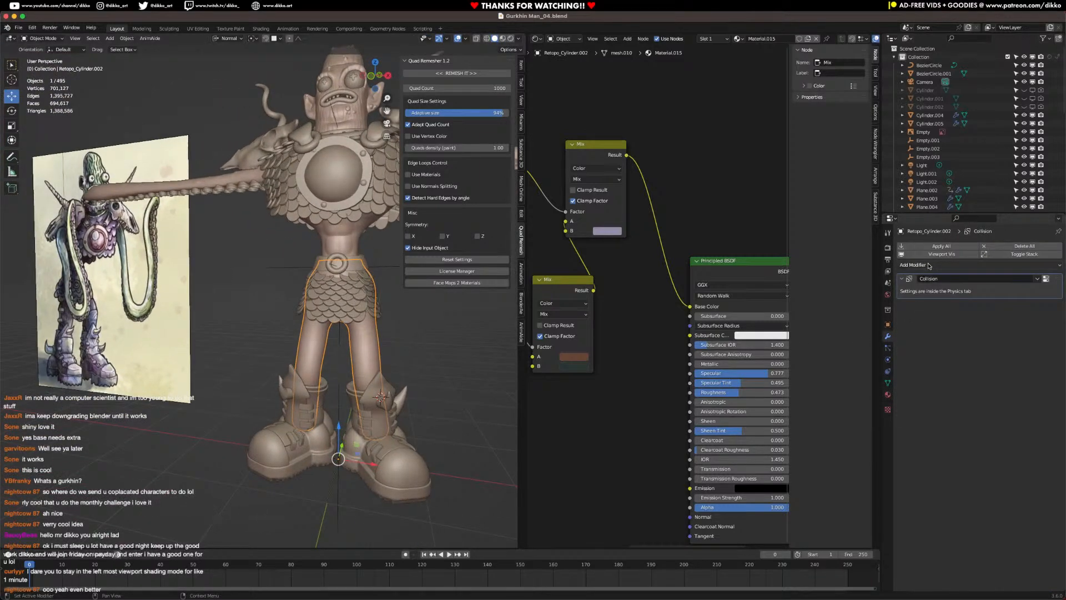
click(889, 324)
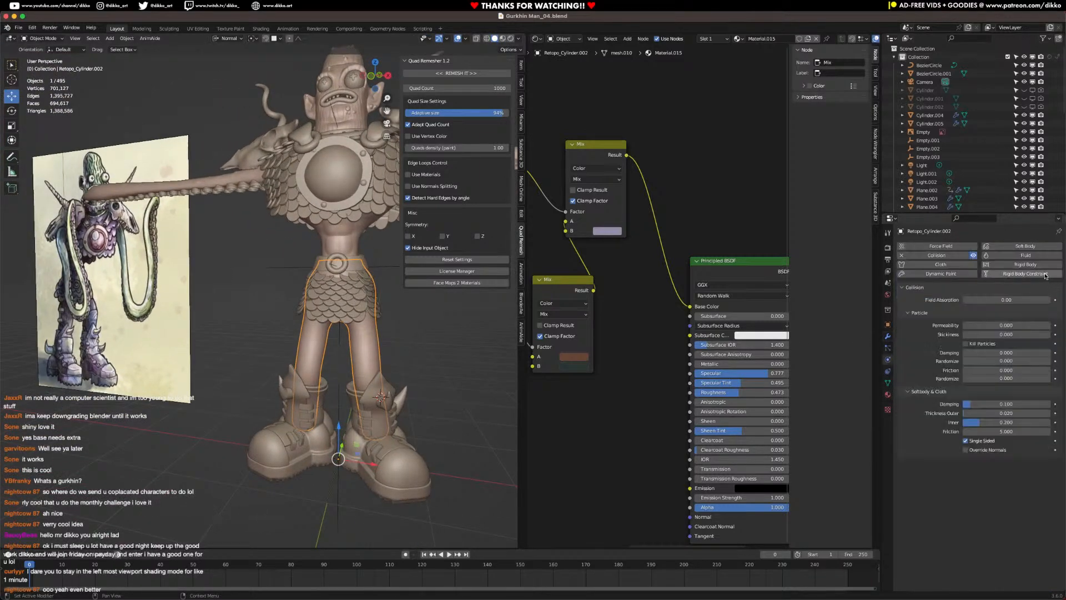
click(939, 256)
Step: Add a Multires modifier to the separated legs and subdivide it to level 3
click(888, 337)
click(927, 256)
click(911, 352)
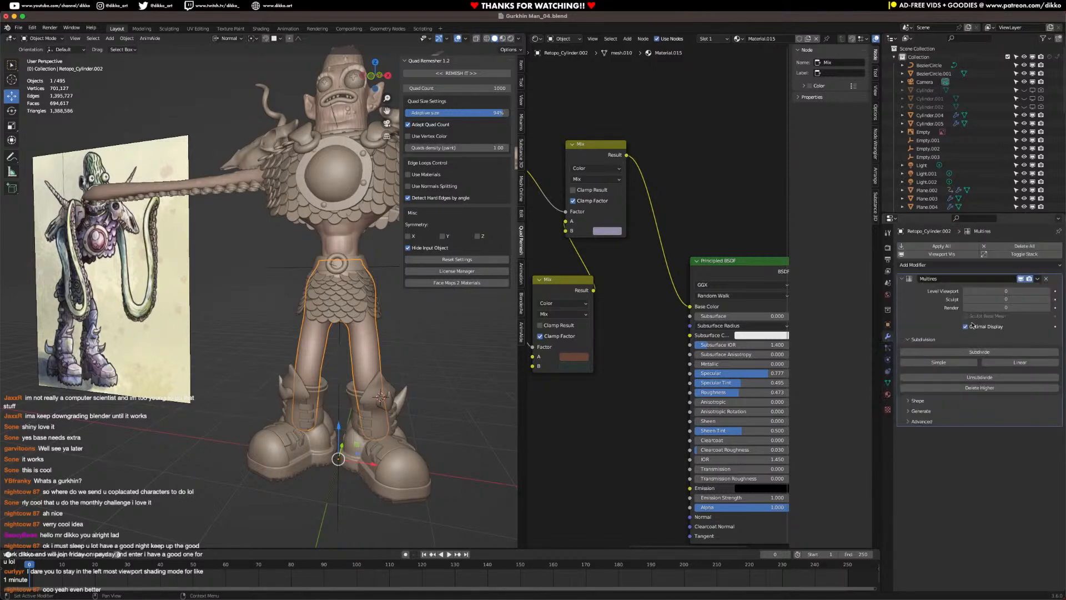
click(979, 352)
Step: Put the separated legs into Sculpt Mode and choose the Cloth brush
click(44, 38)
click(46, 66)
mouse_move(308, 277)
middle_down()
mouse_move(311, 155)
mouse_move(314, 267)
mouse_move(303, 294)
mouse_move(289, 290)
middle_up()
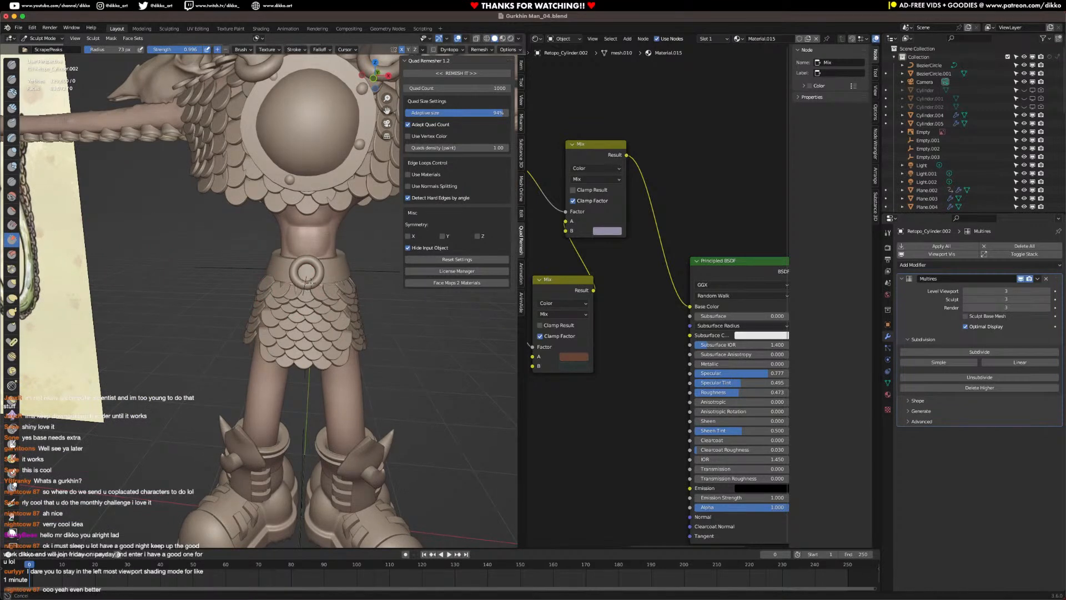
mouse_move(336, 273)
middle_down()
mouse_move(315, 285)
mouse_move(312, 267)
middle_up()
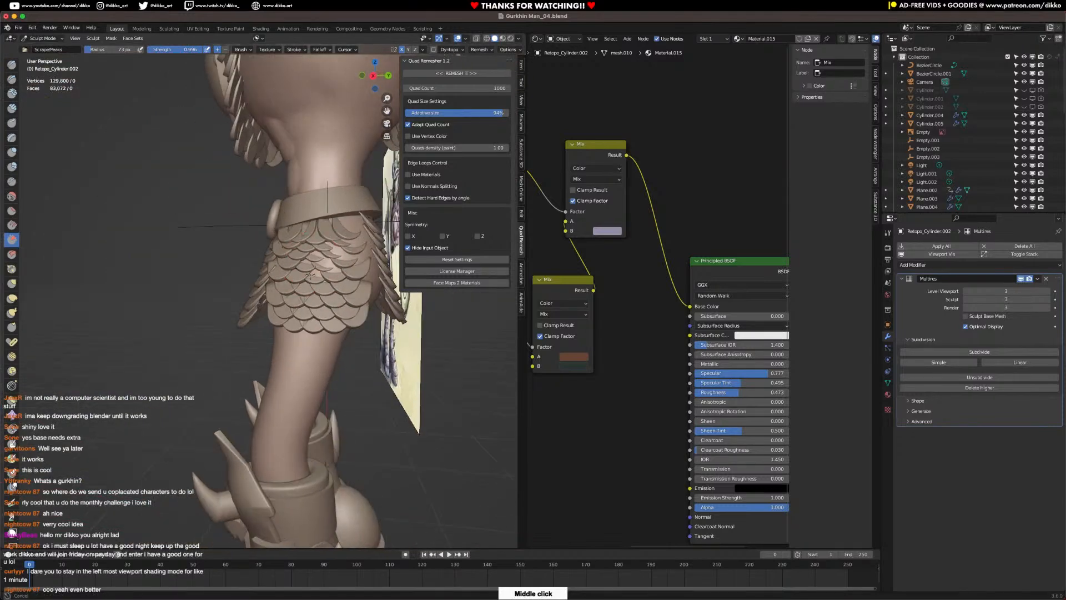
mouse_move(354, 218)
middle_down()
mouse_move(319, 261)
mouse_move(327, 244)
mouse_move(336, 262)
mouse_move(306, 266)
mouse_move(307, 280)
mouse_move(326, 257)
mouse_move(37, 139)
middle_up()
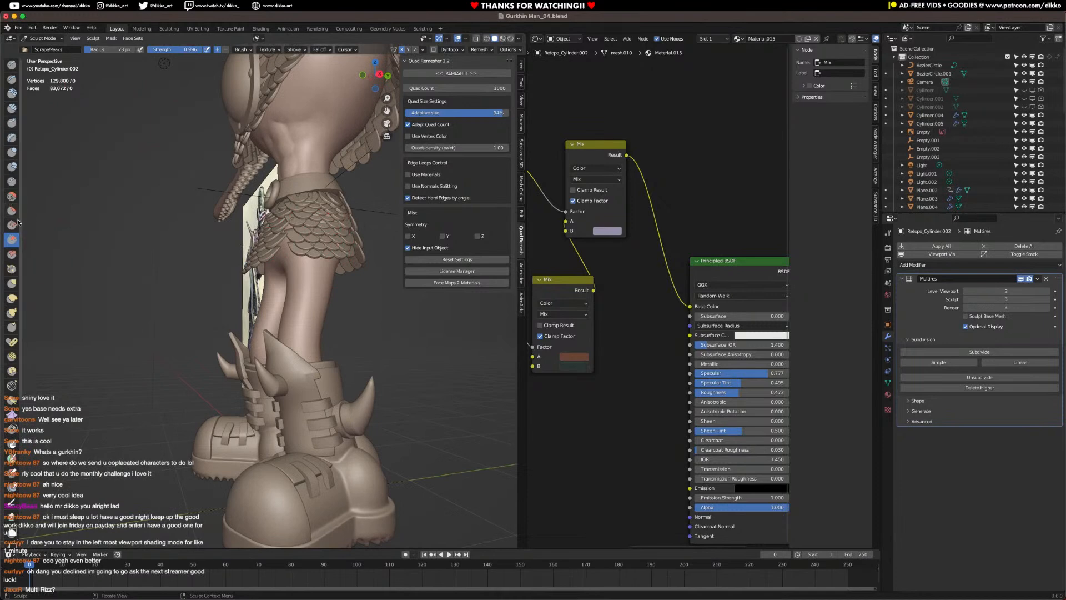
click(13, 413)
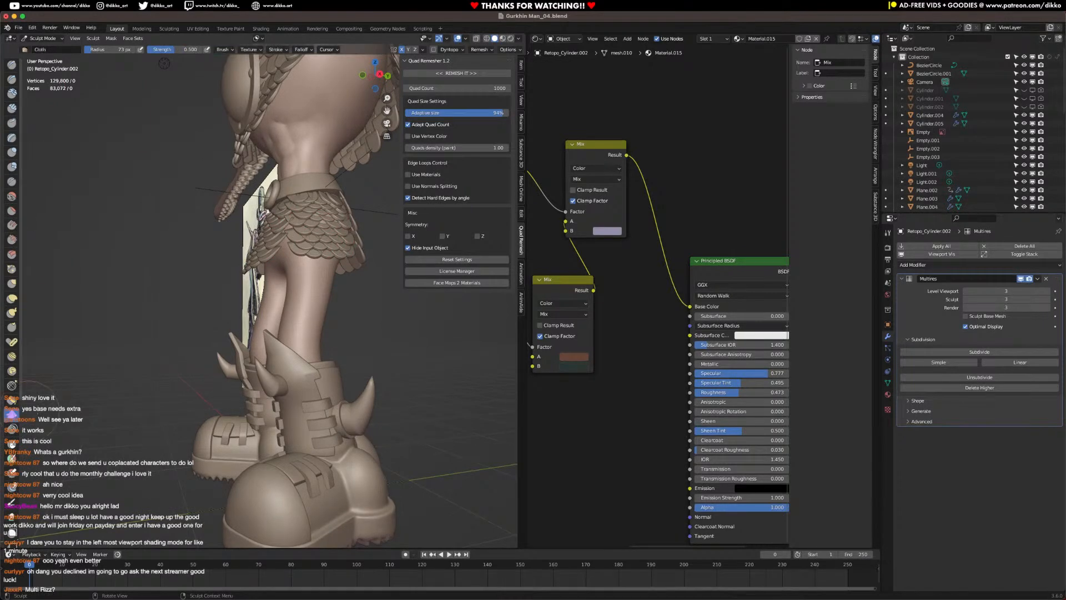
Step: Enlarge the Cloth brush radius to 152 px for working on the back of the lower legs
mouse_move(244, 356)
middle_down()
mouse_move(266, 336)
mouse_move(197, 328)
mouse_move(194, 340)
mouse_move(238, 307)
middle_up()
key(f)
click(240, 307)
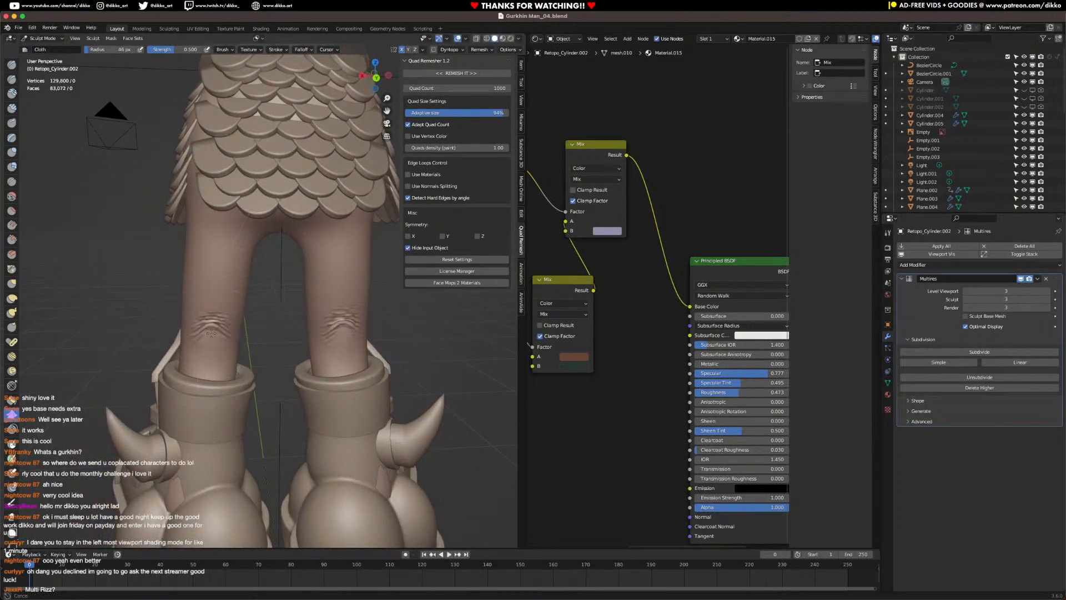
key(f)
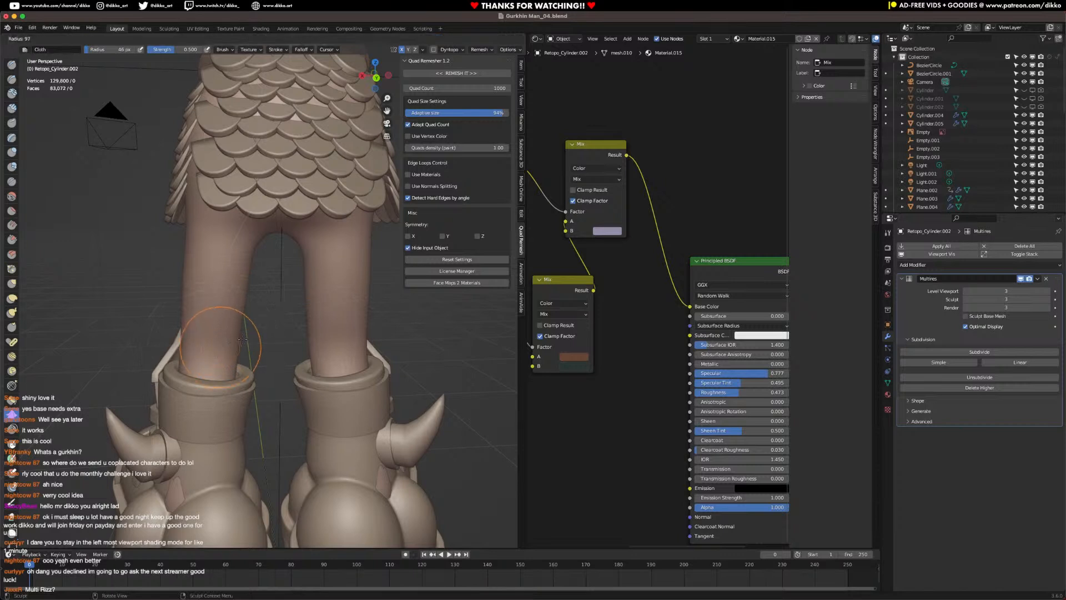
click(276, 357)
Step: Try to form fabric folds above the boot cuffs with vertical Cloth brush strokes at strength 0.330
drag(214, 358, 215, 311)
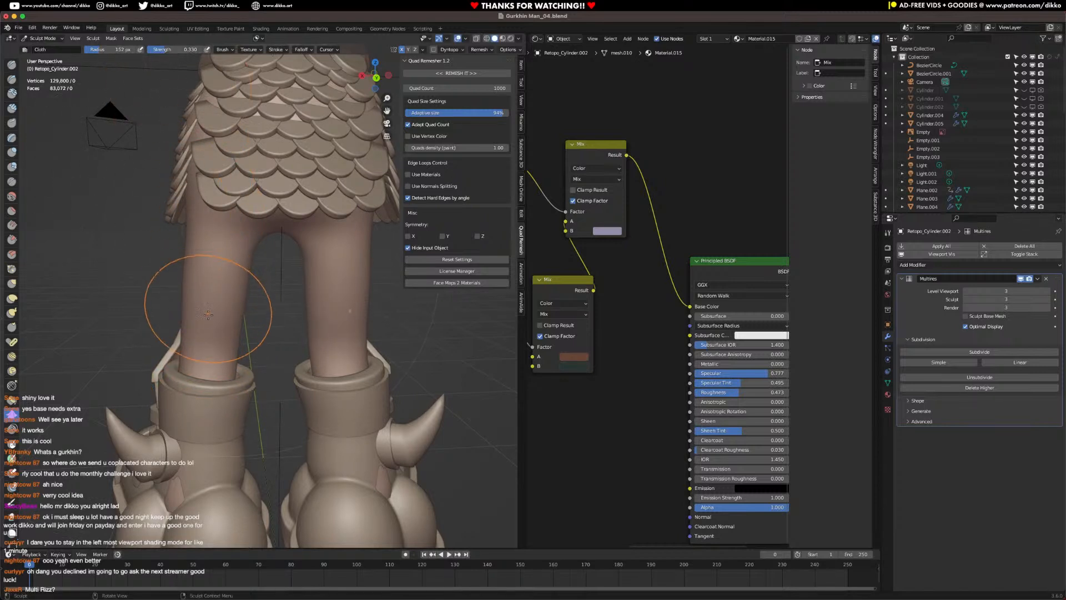
drag(209, 321, 211, 357)
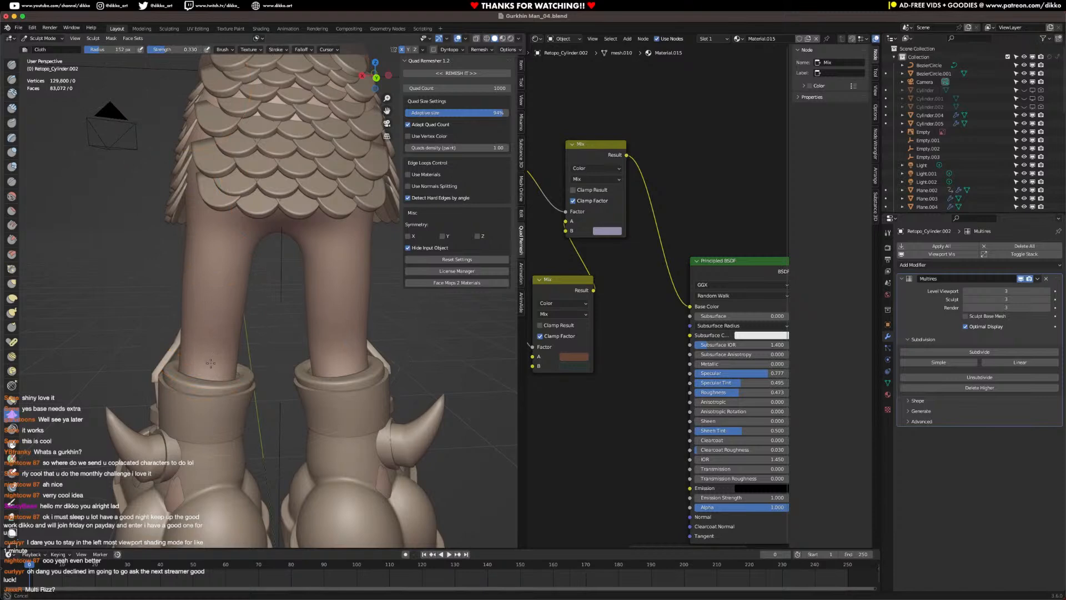
drag(216, 318, 215, 328)
Step: Try to rebuild a lower subdivision level on the legs' Multires modifier with Unsubdivide
mouse_move(215, 327)
middle_down()
mouse_move(356, 311)
mouse_move(302, 278)
middle_up()
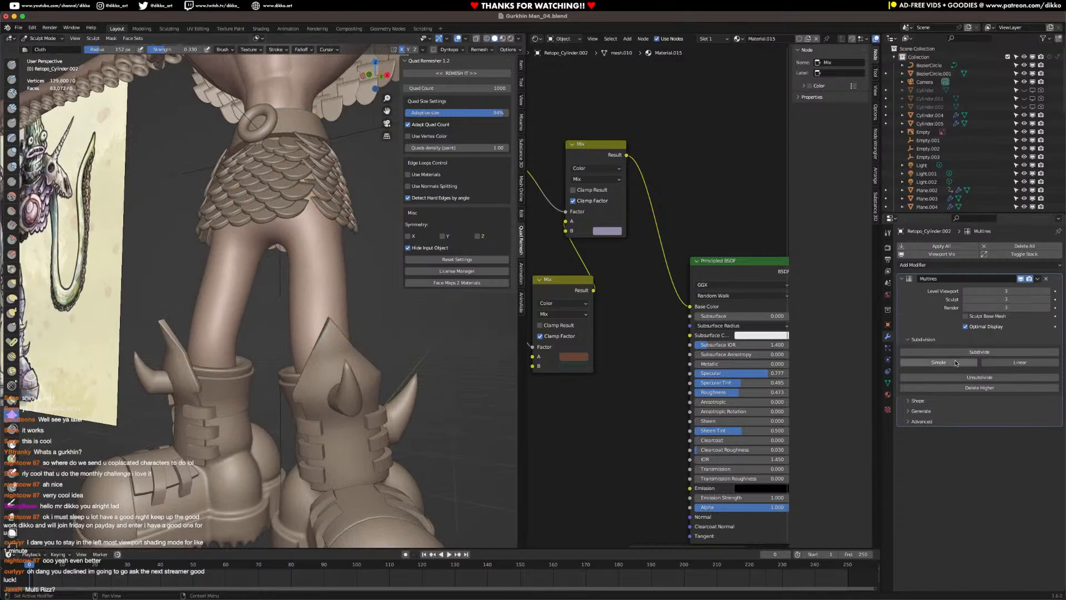
click(946, 378)
mouse_move(282, 274)
middle_down()
mouse_move(249, 311)
mouse_move(312, 316)
mouse_move(281, 266)
middle_up()
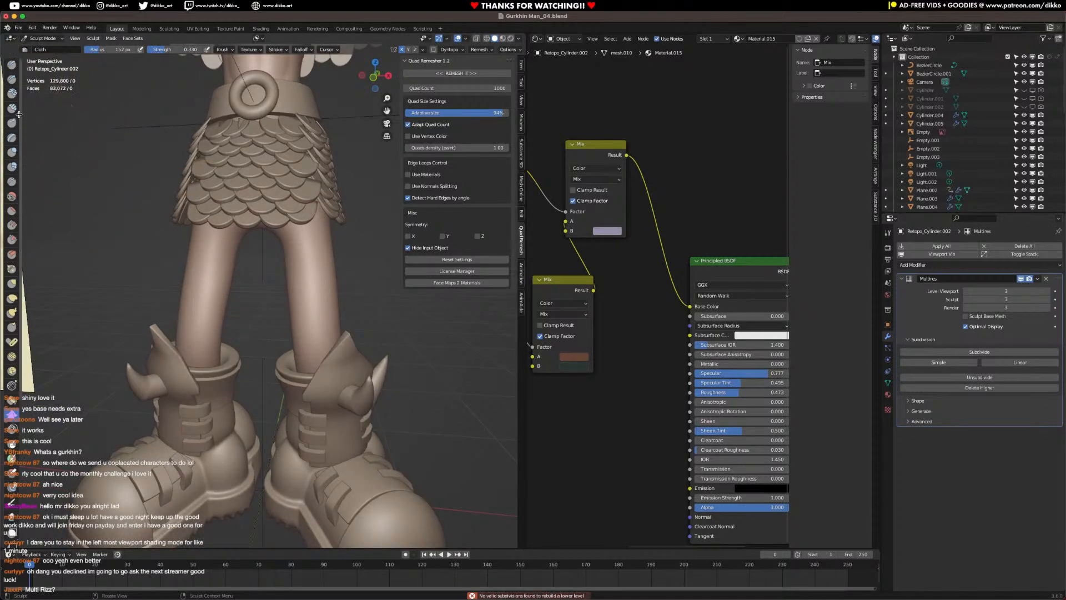
Step: Set the Cloth brush's force falloff to Plane
click(222, 50)
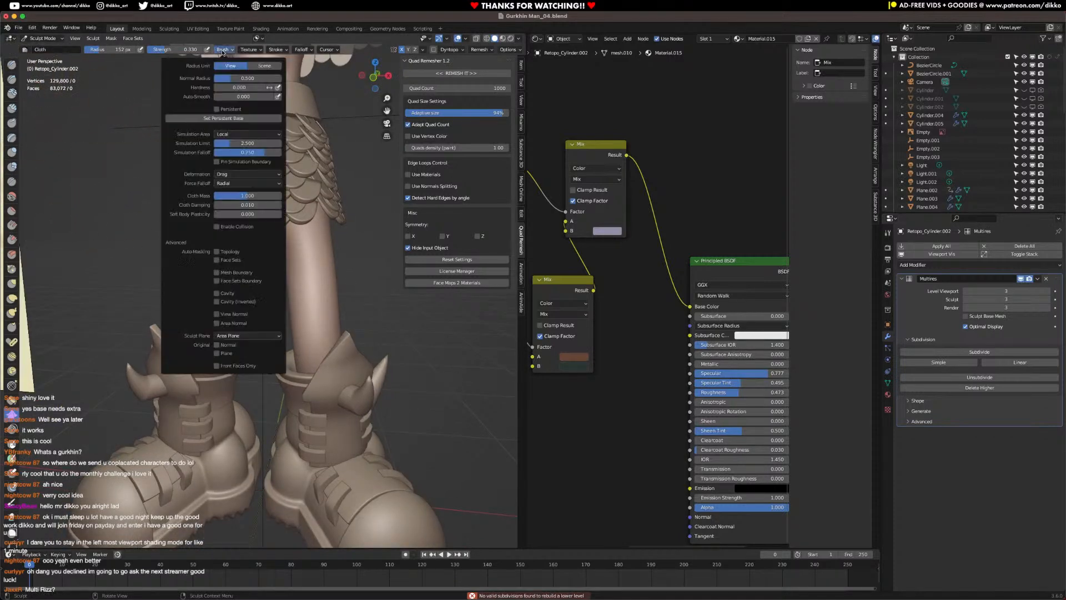
click(233, 175)
click(234, 184)
click(236, 183)
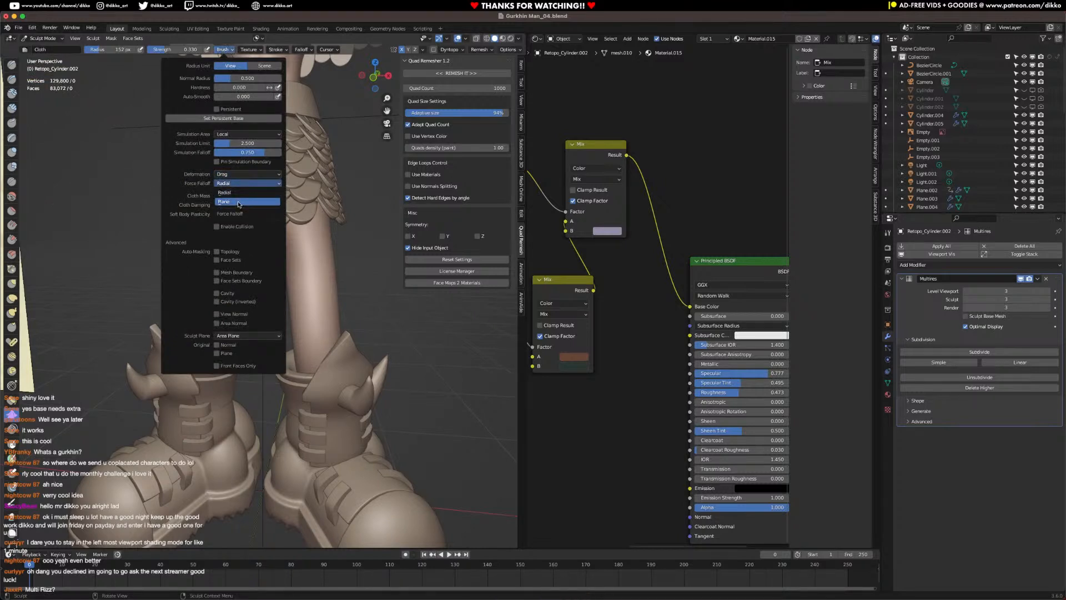
click(239, 202)
click(240, 175)
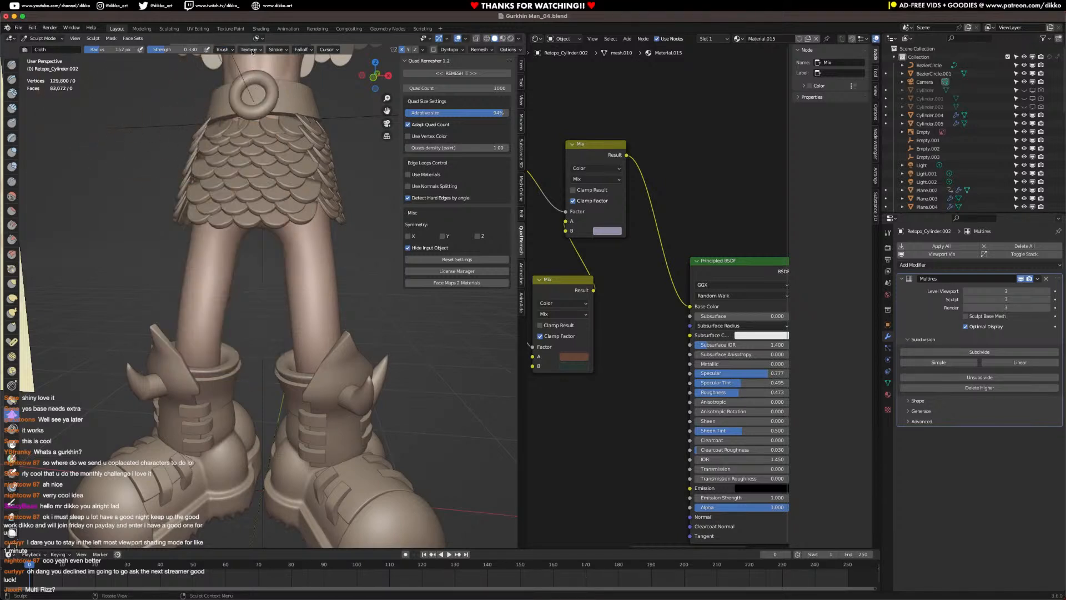
click(228, 49)
click(277, 50)
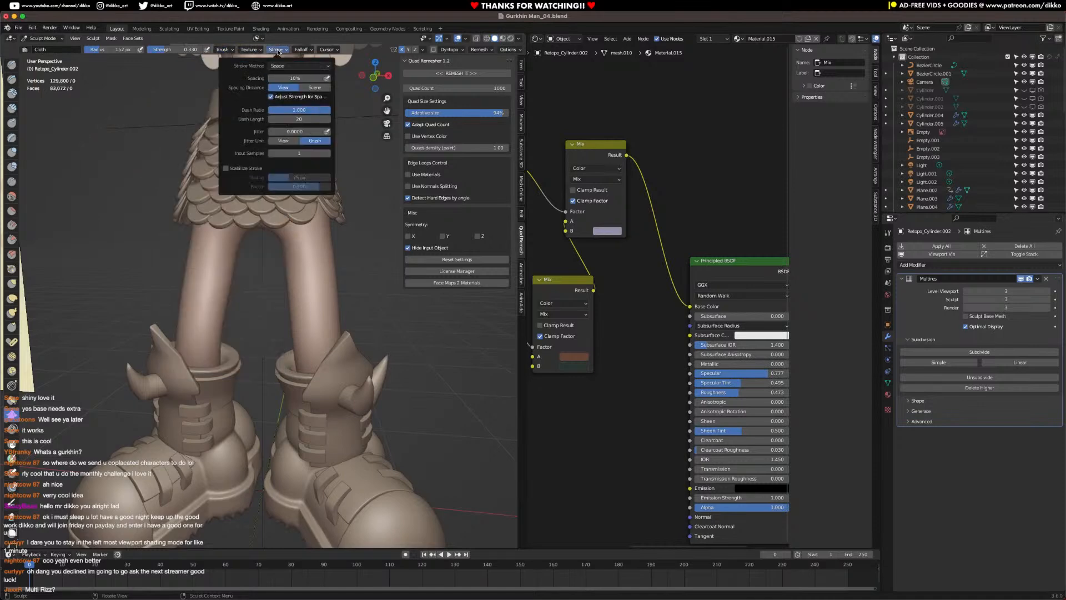
click(279, 67)
click(280, 67)
Step: Test an upward Cloth stroke on the back of the leg and set the brush strength to 0.670
mouse_move(244, 261)
middle_down()
mouse_move(183, 311)
mouse_move(217, 339)
mouse_move(203, 361)
mouse_move(203, 310)
middle_up()
drag(203, 373, 220, 286)
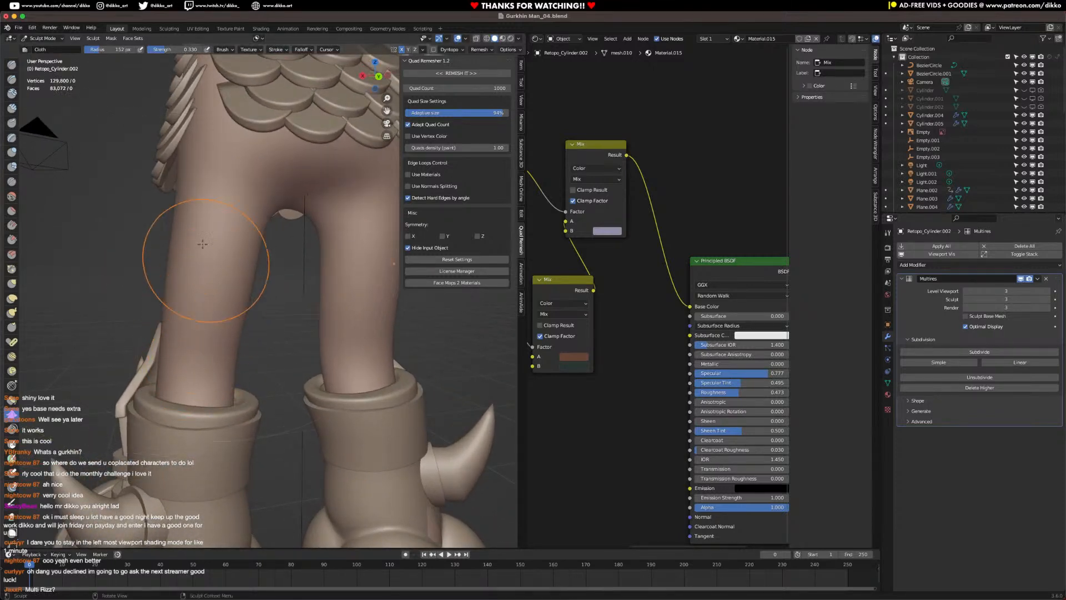
drag(189, 50, 187, 49)
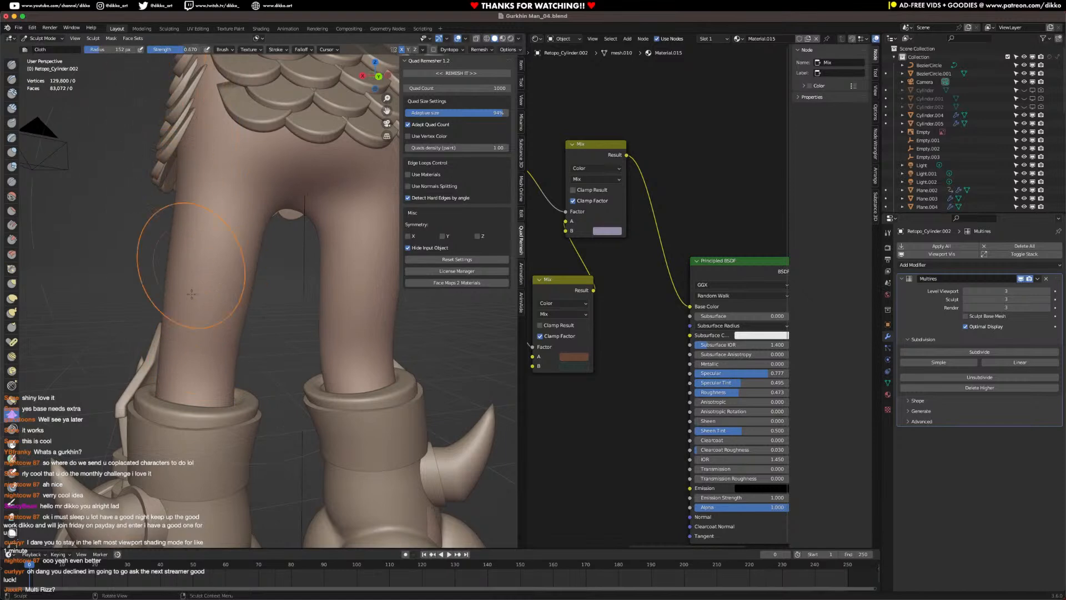
Step: Try pulling folds up the lower leg with the stronger Cloth brush and undo the strokes
mouse_move(197, 383)
mouse_down()
mouse_move(210, 306)
mouse_move(200, 309)
mouse_up()
middle_drag(200, 310, 224, 310)
key(ctrl+z)
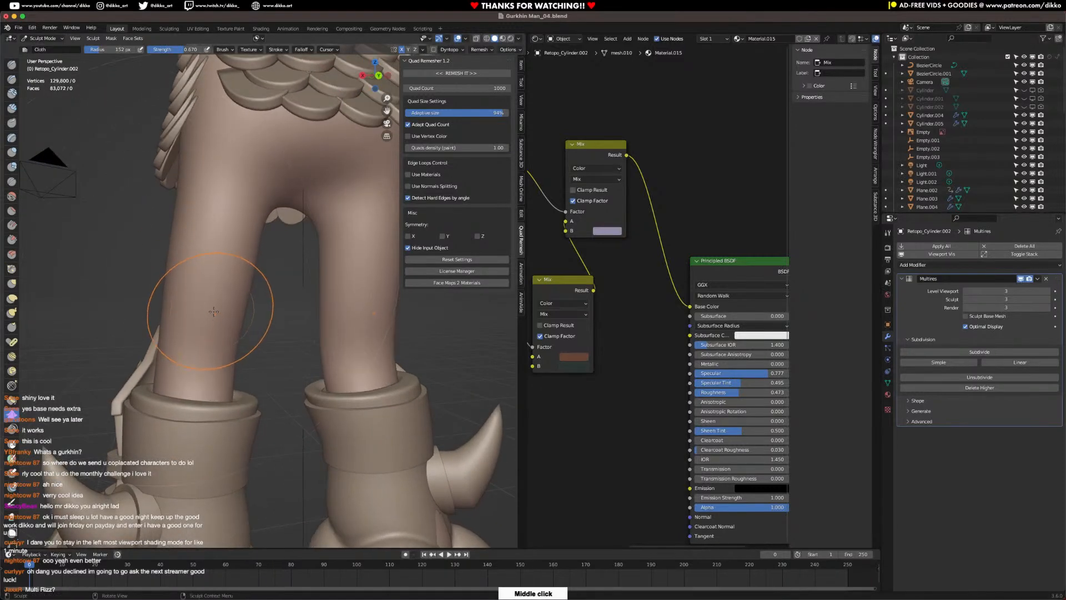
mouse_move(206, 332)
mouse_down()
mouse_move(210, 347)
mouse_move(207, 303)
mouse_up()
key(ctrl+z)
key(ctrl+z)
key(ctrl+z)
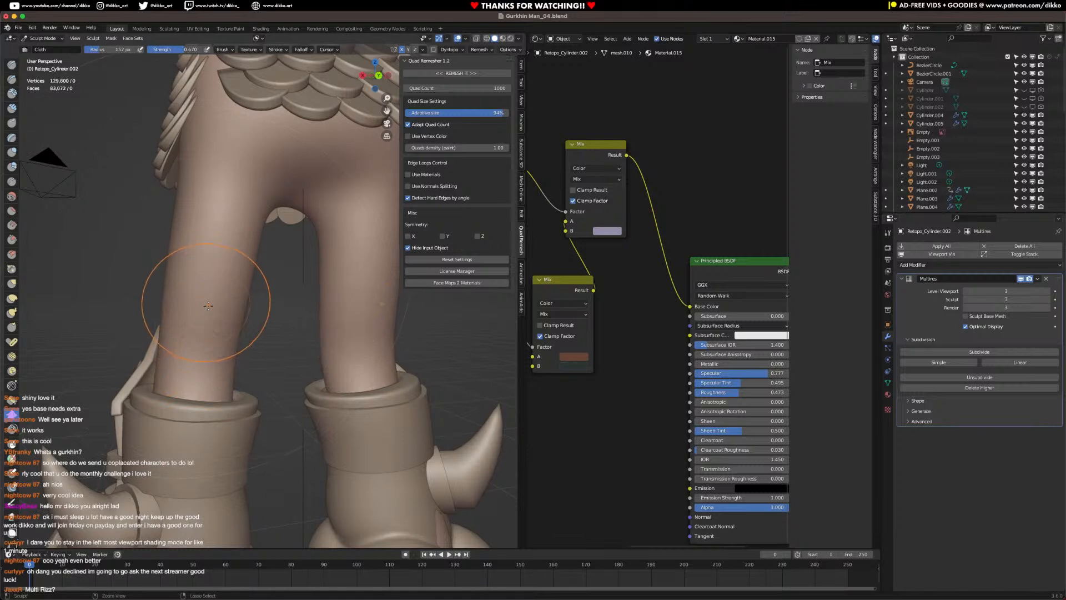
Step: Set the Cloth brush's simulation area to Global, try a stroke up the back of the lower leg, and undo it
click(277, 50)
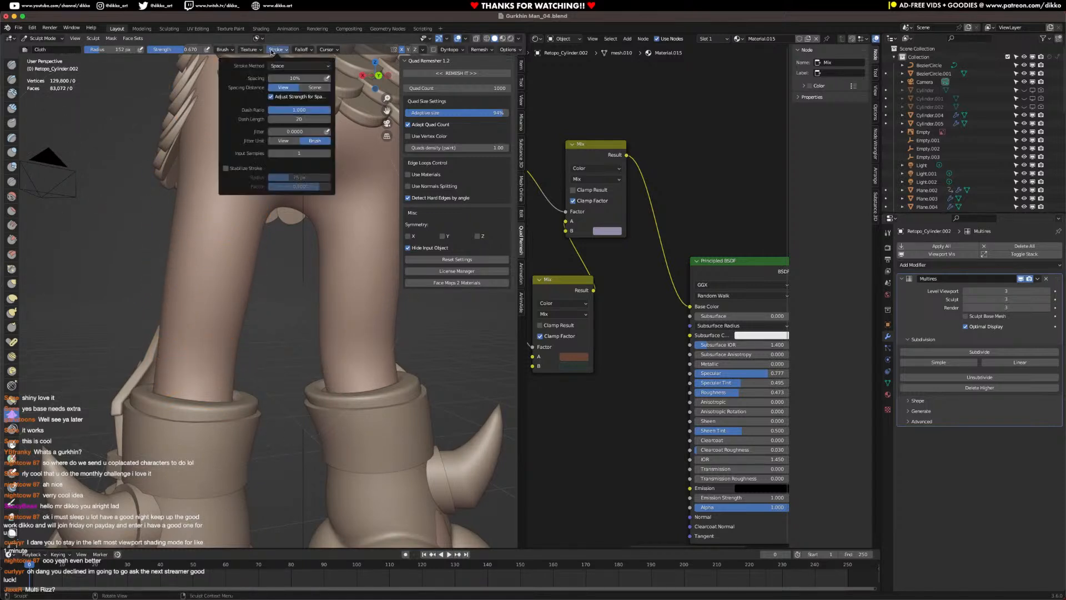
mouse_move(232, 50)
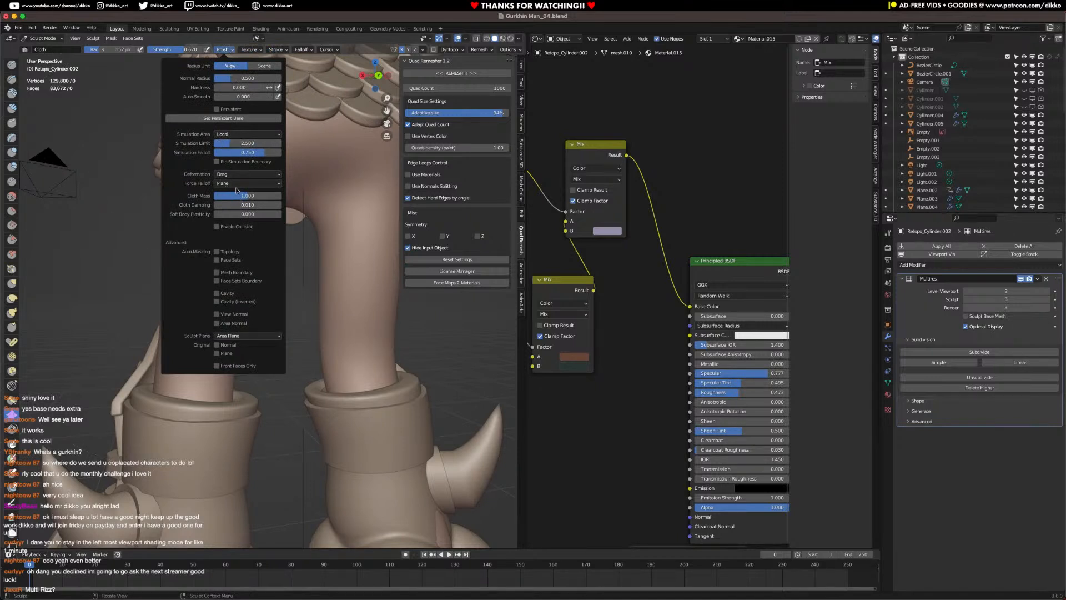
click(232, 135)
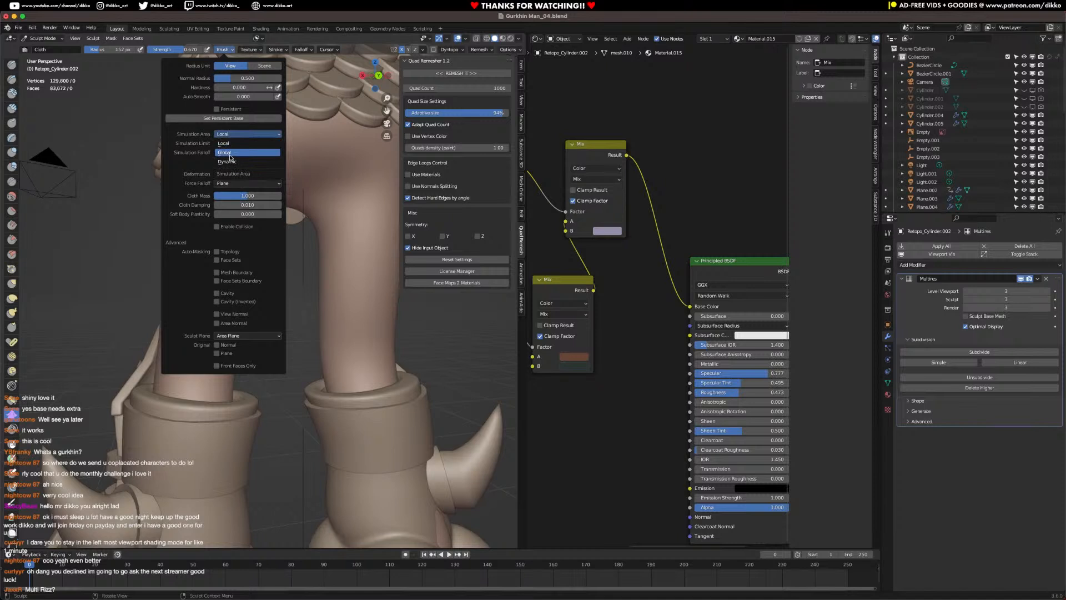
click(230, 153)
mouse_move(206, 346)
mouse_down()
mouse_move(207, 327)
mouse_move(210, 361)
mouse_move(219, 300)
mouse_up()
key(ctrl+z)
key(ctrl+z)
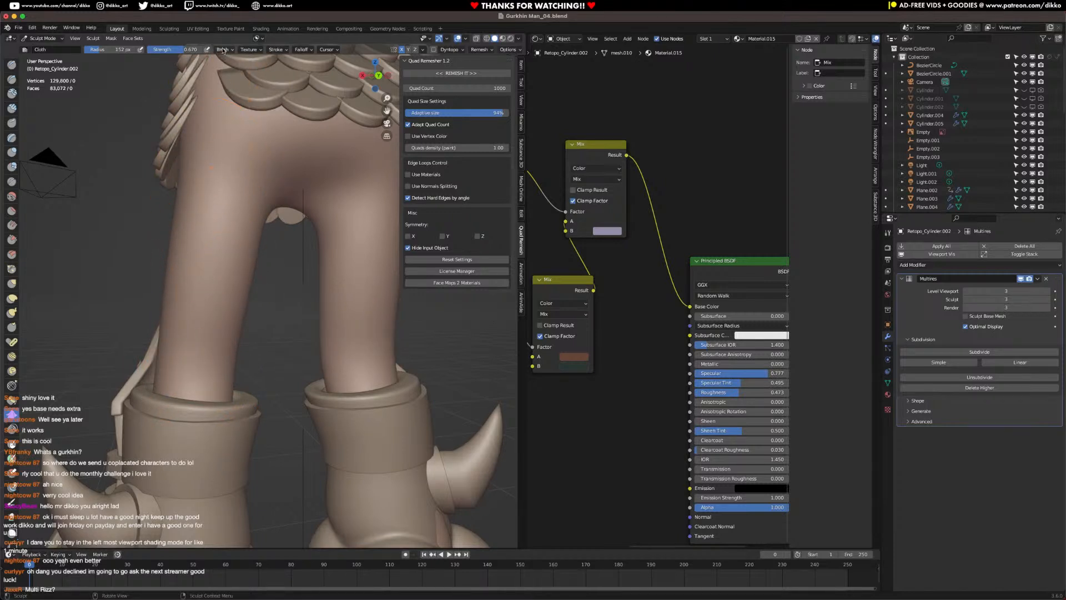
Step: Return the Cloth brush's simulation area to Local
click(223, 50)
click(226, 133)
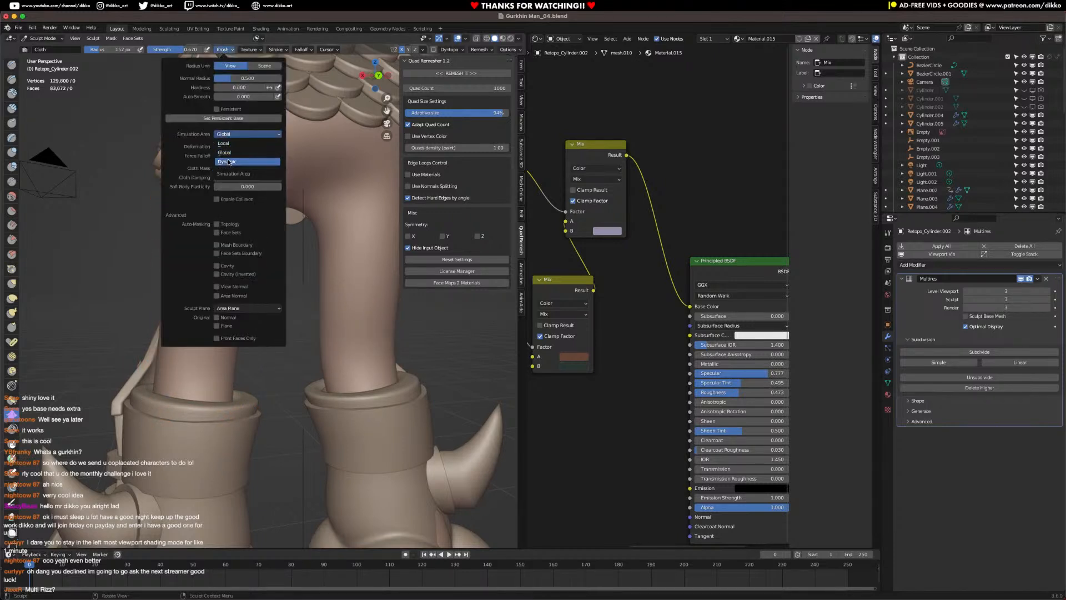
click(229, 144)
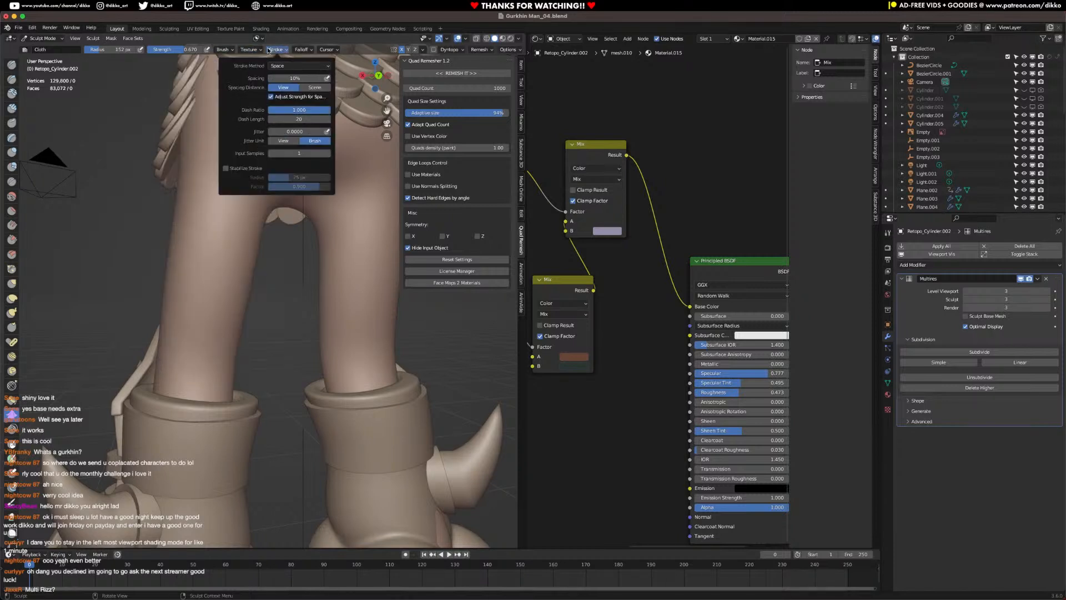
mouse_move(300, 50)
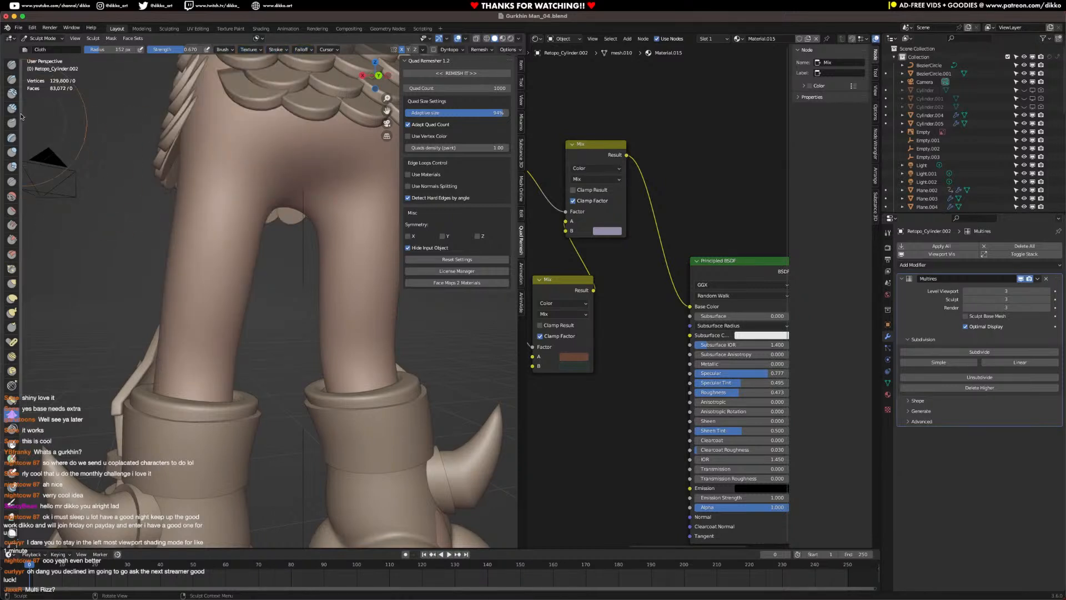
Step: Sculpt horizontal cloth folds across the back of the lower legs above the boots with a 23 px Clay Strips brush
key(c)
key(f)
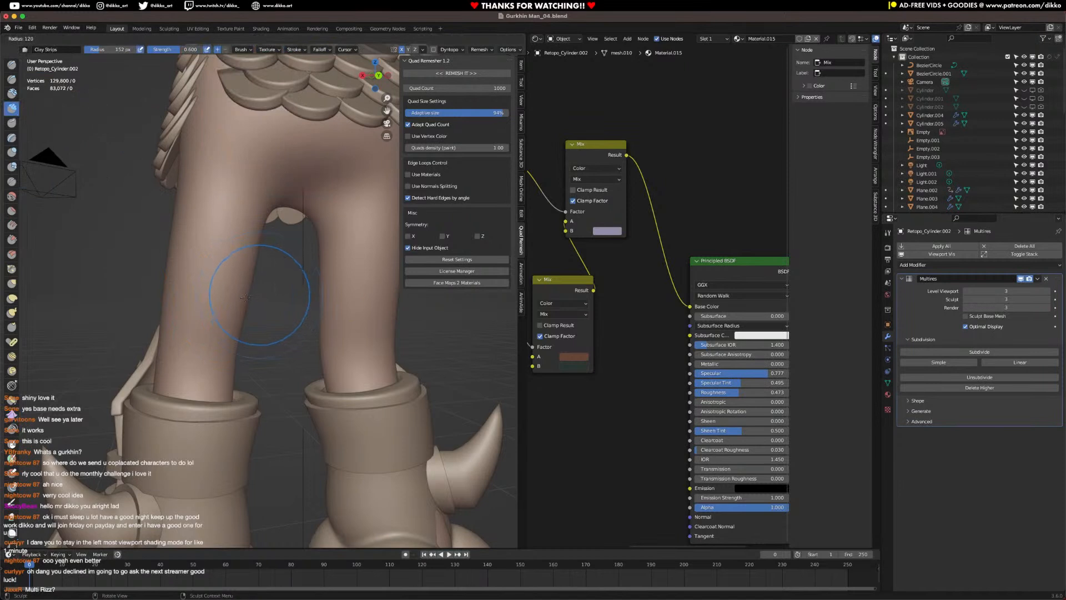
click(210, 288)
middle_drag(209, 287, 217, 291)
drag(191, 335, 234, 324)
drag(233, 323, 179, 338)
mouse_move(190, 327)
mouse_down()
mouse_move(225, 318)
mouse_move(184, 335)
mouse_move(235, 315)
mouse_move(186, 329)
mouse_up()
drag(184, 354, 251, 340)
drag(182, 352, 222, 342)
mouse_move(222, 342)
middle_down()
mouse_move(195, 343)
mouse_move(225, 339)
middle_up()
mouse_move(176, 361)
mouse_down()
mouse_move(228, 373)
mouse_move(216, 361)
mouse_move(178, 364)
mouse_up()
middle_drag(235, 349, 192, 364)
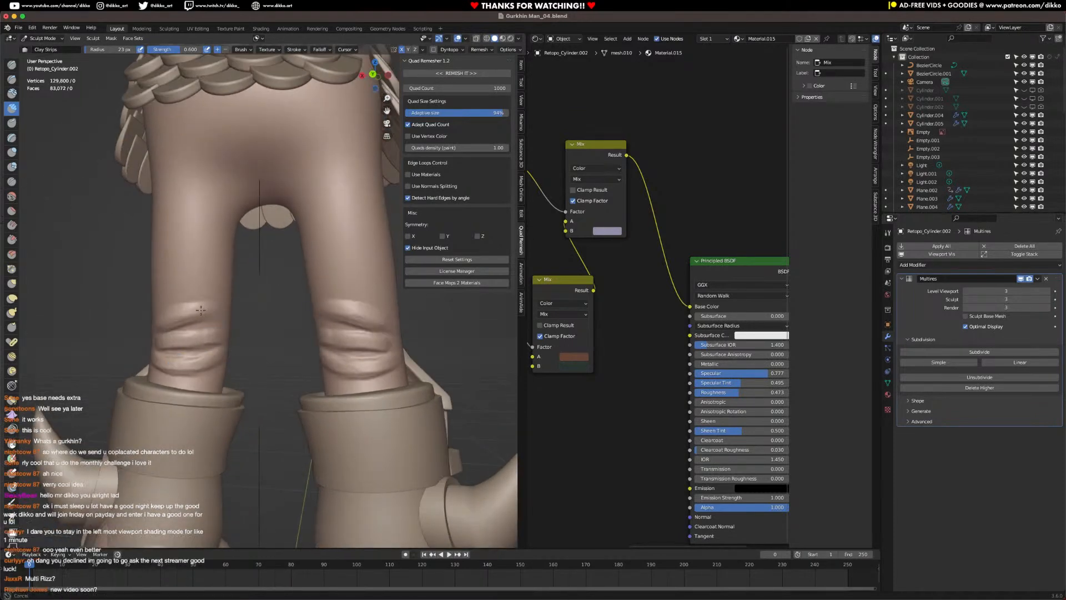
Step: Continue the Clay Strips folds around the lower legs and onto the thighs below the scale skirt
middle_drag(185, 309, 283, 357)
mouse_move(283, 358)
mouse_down()
mouse_move(239, 389)
mouse_move(260, 387)
mouse_move(244, 427)
mouse_up()
mouse_move(246, 428)
middle_down()
mouse_move(245, 451)
mouse_move(438, 405)
mouse_move(278, 451)
mouse_move(267, 450)
mouse_move(339, 440)
mouse_move(332, 391)
mouse_move(270, 449)
mouse_move(179, 400)
middle_up()
mouse_move(286, 387)
mouse_down()
mouse_move(302, 380)
mouse_move(279, 395)
mouse_move(281, 381)
mouse_move(250, 364)
mouse_up()
mouse_move(250, 364)
middle_down()
mouse_move(226, 305)
mouse_move(234, 317)
middle_up()
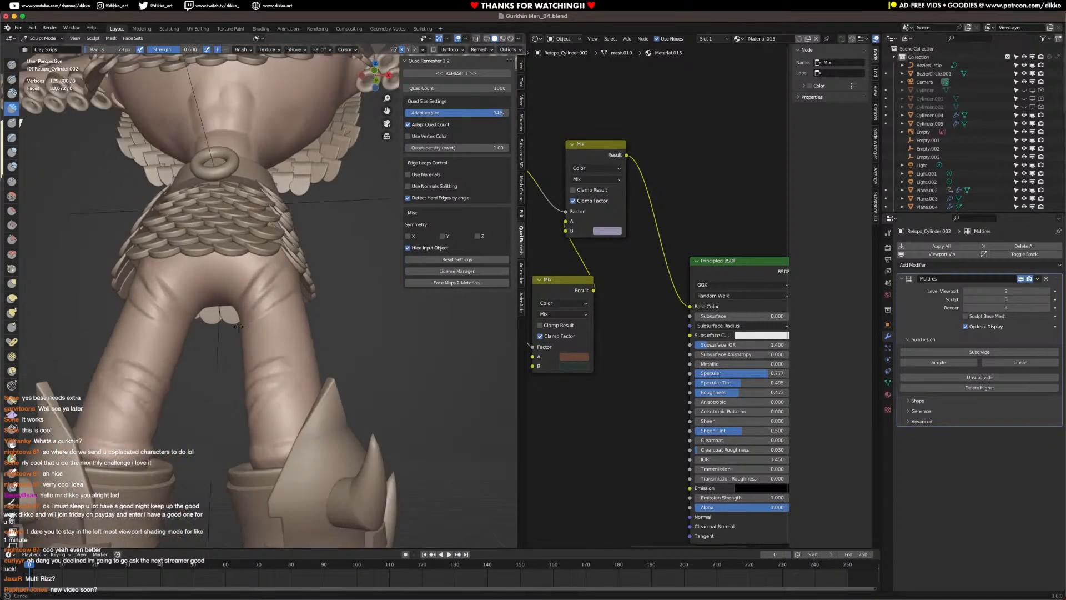
middle_drag(263, 259, 269, 315)
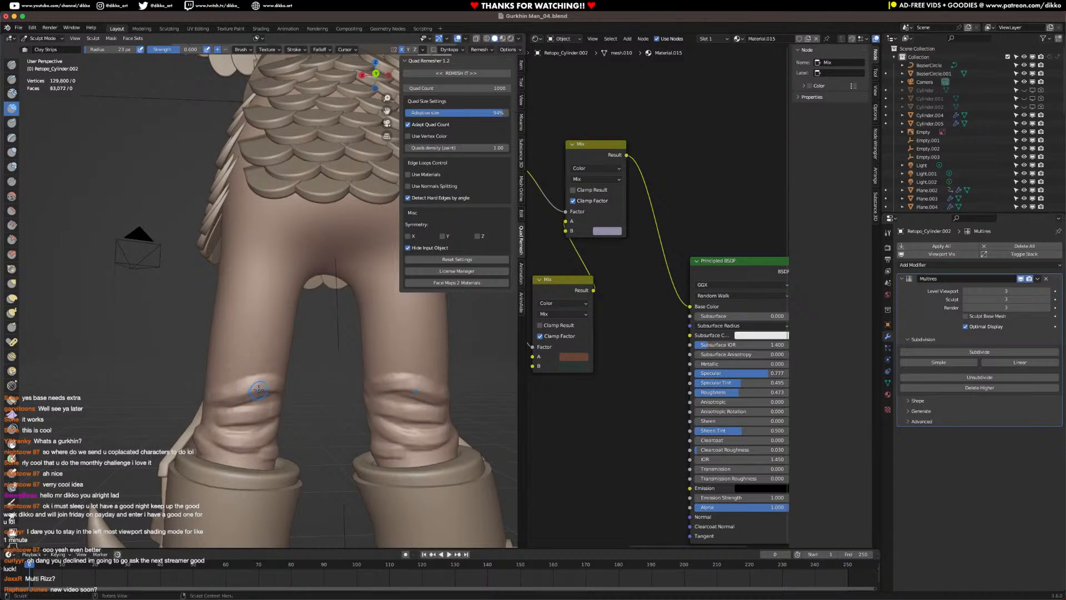
Step: Rework and soften the folds around the lower legs with the Draw brush at a 121 px radius
key(x)
drag(260, 404, 248, 402)
mouse_move(265, 456)
middle_down()
mouse_move(289, 433)
mouse_move(257, 447)
middle_up()
middle_drag(258, 376, 254, 304)
middle_drag(315, 278, 274, 309)
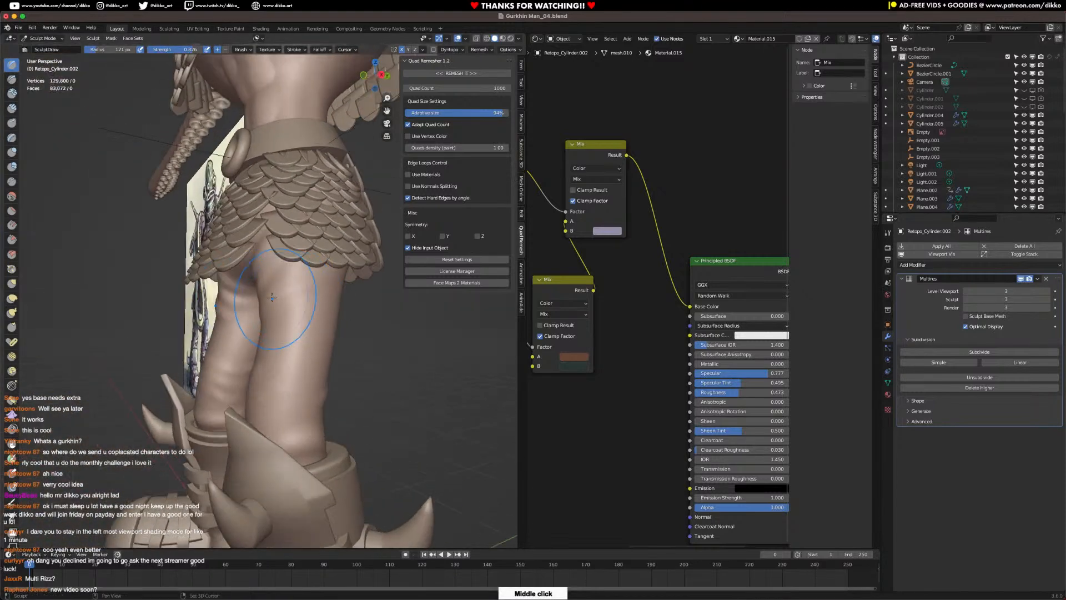
middle_drag(278, 387, 271, 392)
drag(272, 392, 260, 408)
drag(260, 408, 259, 380)
Step: Switch to the Clay Strips brush with a smaller radius, try a stroke across the back of the lower leg, and undo it
click(11, 108)
mouse_move(280, 355)
middle_down()
mouse_move(297, 370)
mouse_move(286, 334)
middle_up()
key(f)
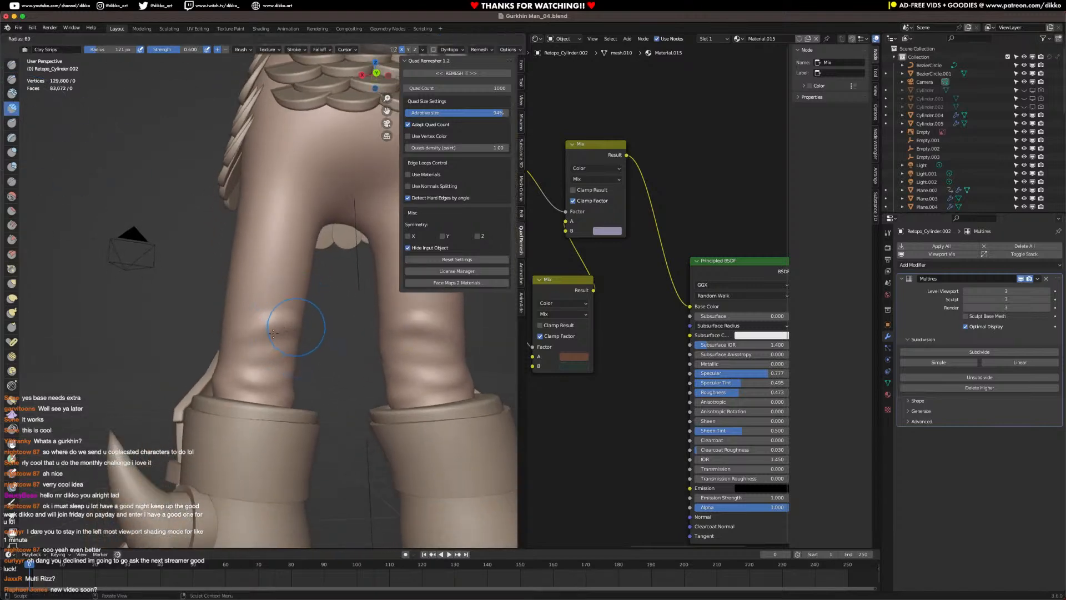
click(262, 339)
mouse_move(272, 341)
middle_down()
mouse_move(279, 398)
mouse_move(266, 358)
mouse_move(275, 310)
middle_up()
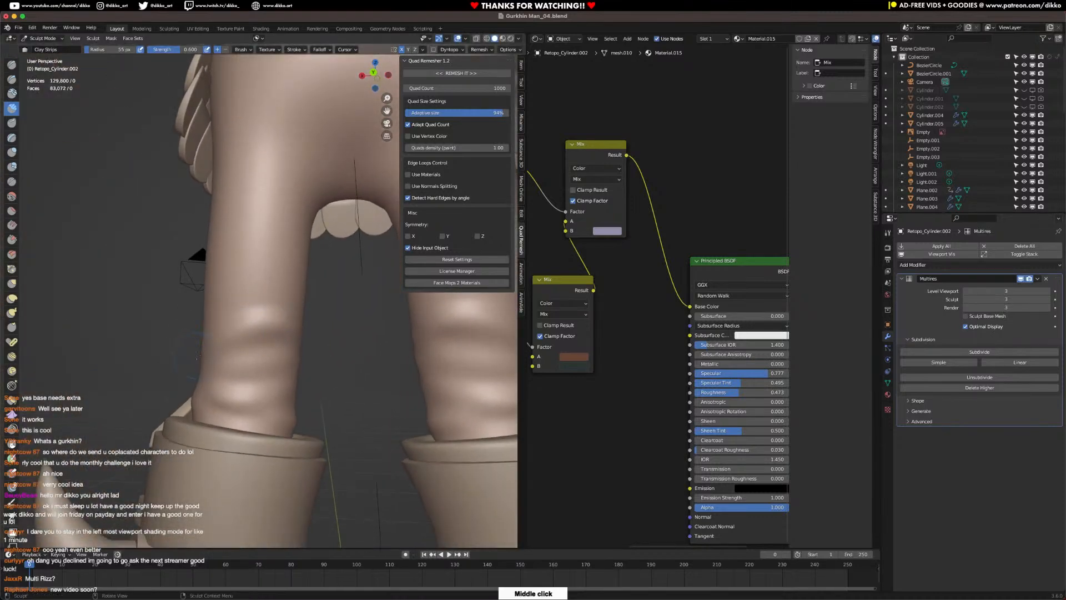
drag(197, 357, 299, 308)
key(ctrl+z)
Step: Sculpt zigzag folds across the back of the lower legs with a 42 px Clay Strips brush
key(f)
click(264, 328)
key(f)
click(262, 334)
drag(258, 329, 281, 315)
mouse_move(216, 342)
mouse_down()
mouse_move(278, 371)
mouse_move(243, 364)
mouse_move(278, 390)
mouse_move(227, 396)
mouse_move(283, 371)
mouse_move(219, 400)
mouse_move(278, 368)
mouse_move(220, 393)
mouse_move(298, 395)
mouse_up()
mouse_move(204, 393)
mouse_down()
mouse_move(272, 407)
mouse_move(222, 401)
mouse_move(272, 395)
mouse_move(257, 363)
mouse_move(222, 353)
mouse_up()
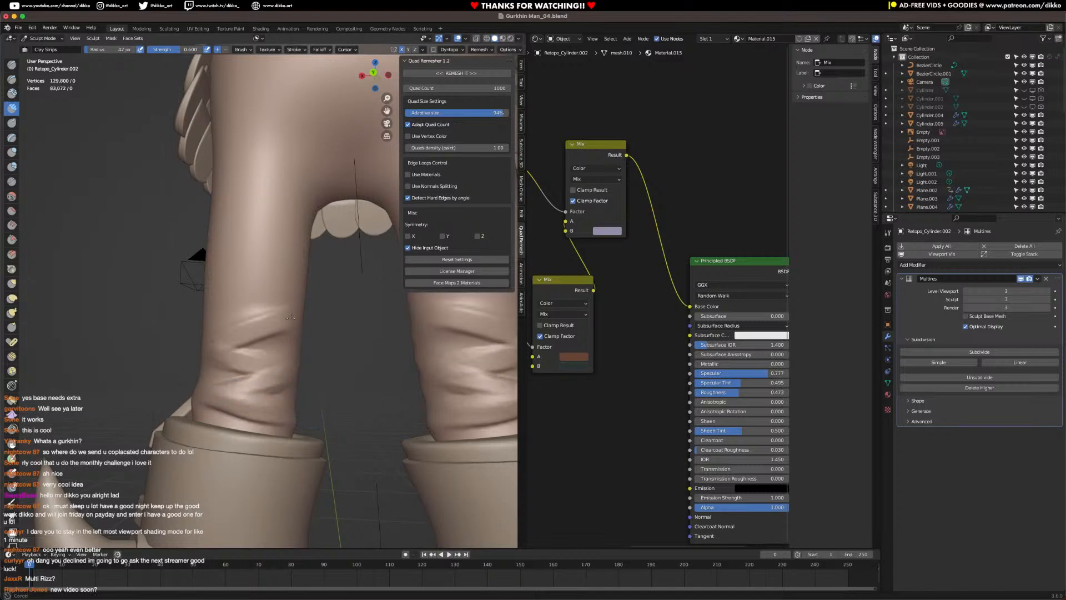
Step: Add further strokes to the leg folds and blend them using a brush radius of 134 px
middle_drag(298, 258, 160, 241)
mouse_move(166, 243)
mouse_down()
mouse_move(272, 297)
mouse_move(175, 243)
mouse_move(267, 264)
mouse_move(222, 308)
mouse_move(202, 301)
mouse_move(253, 313)
mouse_move(256, 335)
mouse_up()
middle_drag(260, 333, 311, 341)
key(f)
click(256, 393)
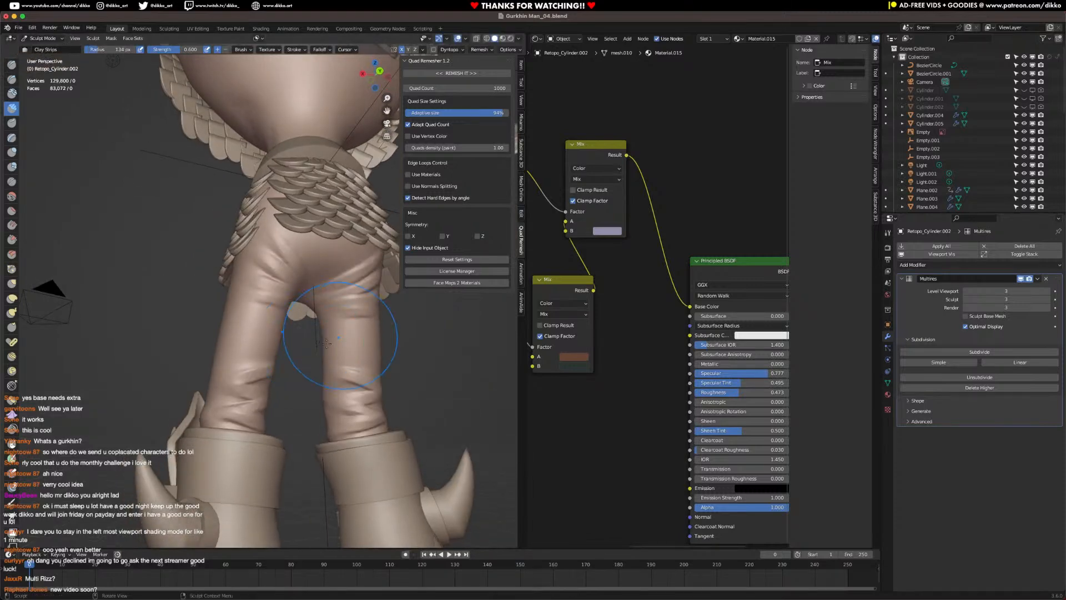
middle_drag(275, 380, 389, 317)
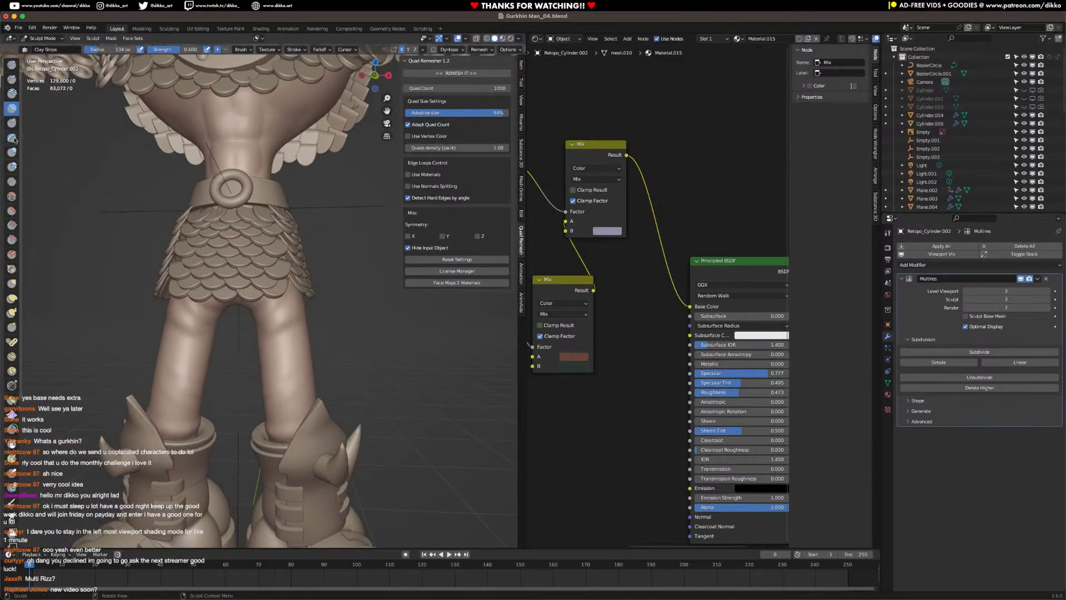
Step: Sculpt crossing folds on the front and inner side of the lower legs with a 26 px Clay Strips brush
key(f)
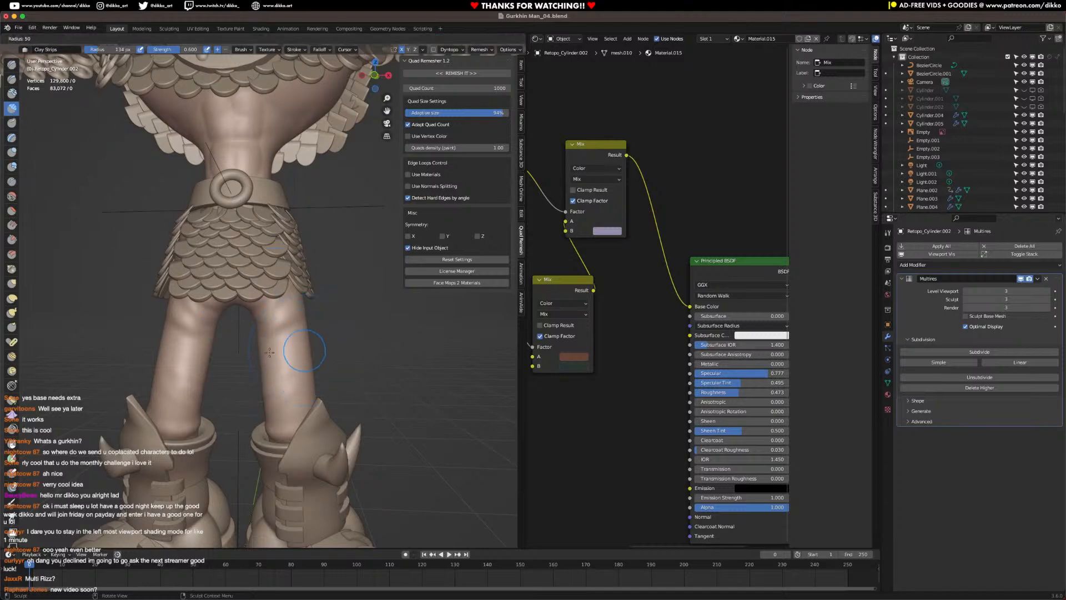
click(271, 351)
mouse_move(271, 350)
middle_down()
mouse_move(310, 340)
mouse_move(286, 321)
middle_up()
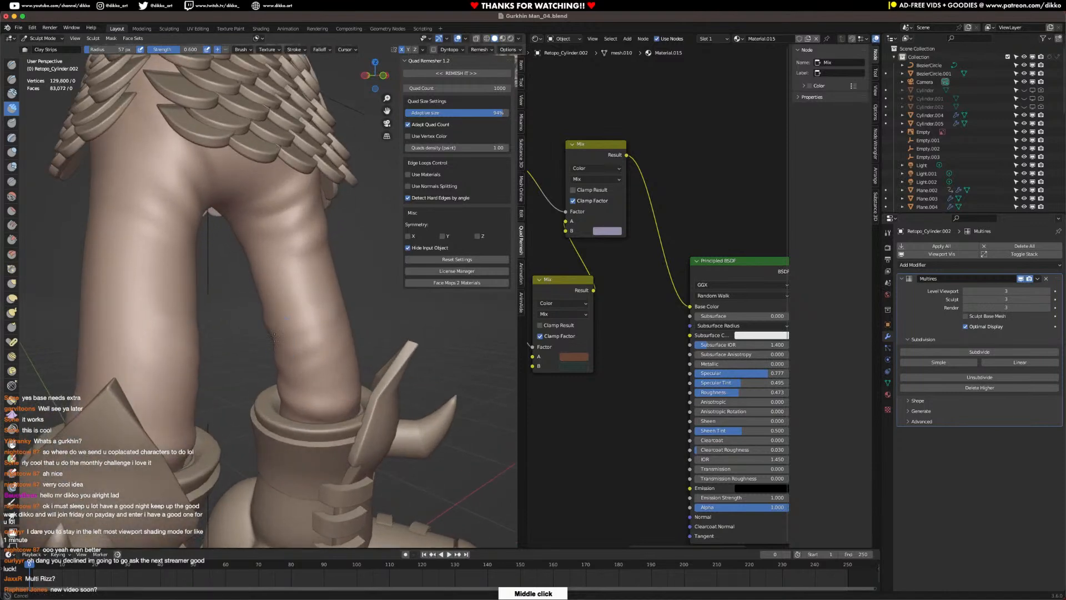
key(f)
click(316, 337)
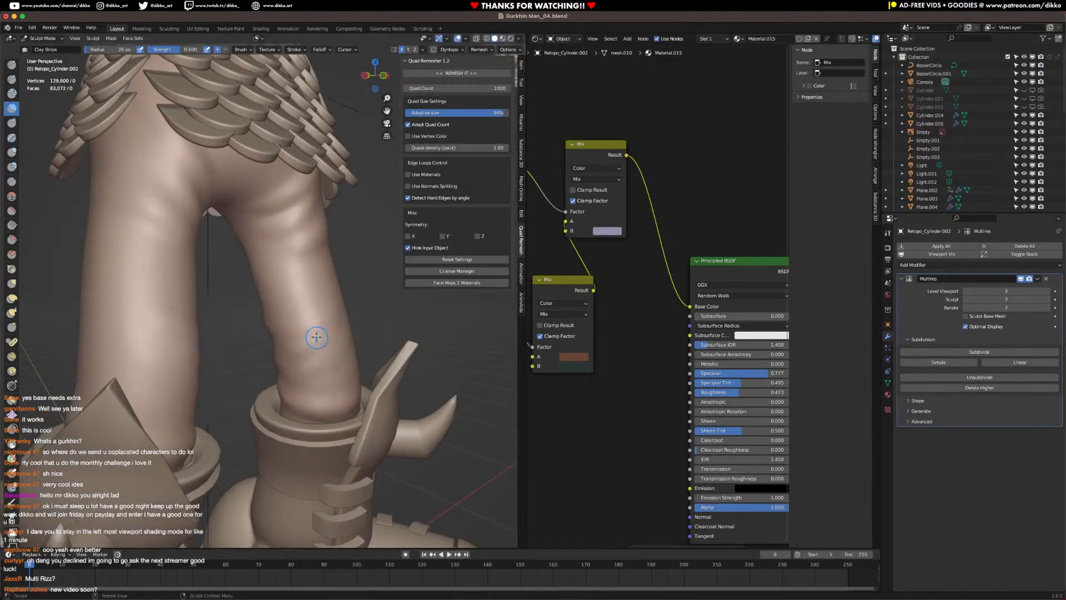
drag(272, 337, 342, 392)
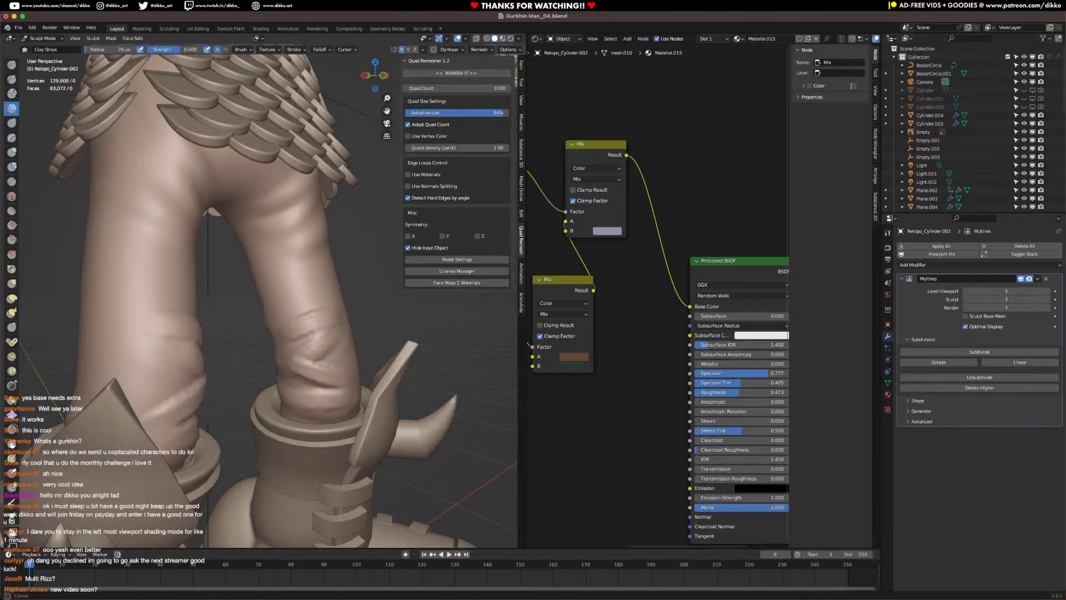
middle_drag(291, 400, 270, 395)
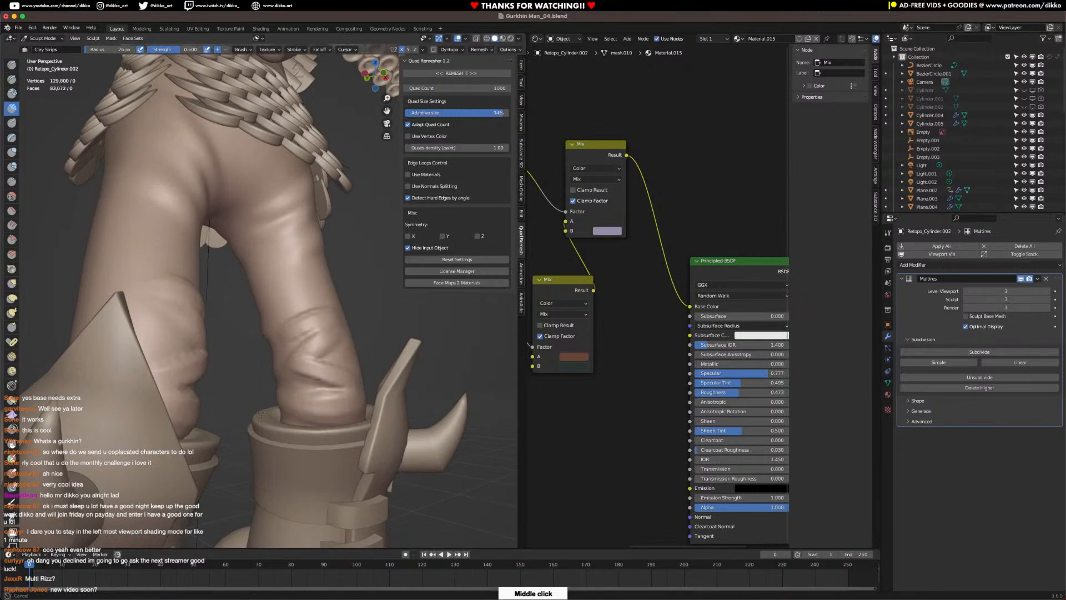
Step: Enlarge the brush radius to 112 px and soften the crossing folds above the boots
key(f)
click(332, 405)
middle_drag(331, 324, 311, 382)
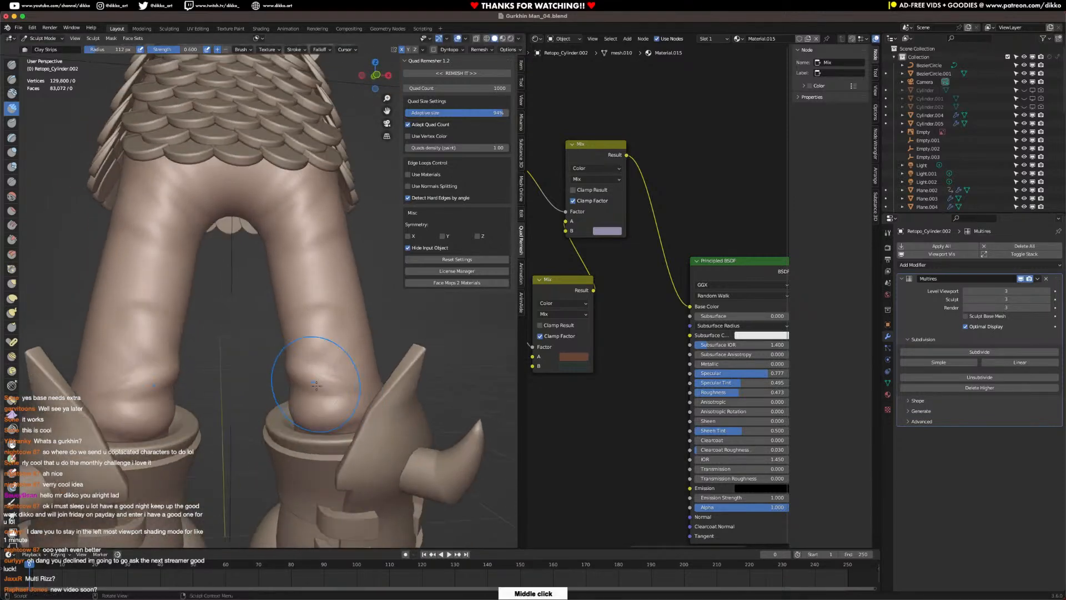
Step: Sharpen the folds on the front of the lower legs down to the boot cuffs with a 70 px Multi-plane Scrape brush
click(15, 257)
middle_drag(278, 322, 327, 311)
scroll(328, 311, up, 1)
key(f)
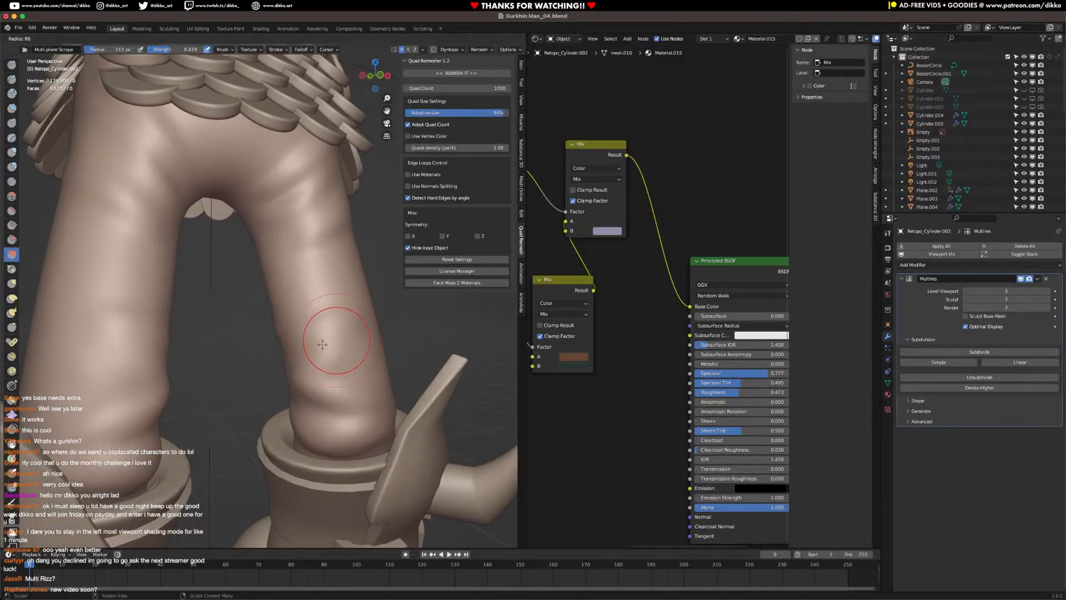
click(318, 344)
mouse_move(319, 344)
mouse_down()
mouse_move(354, 320)
mouse_move(311, 383)
mouse_up()
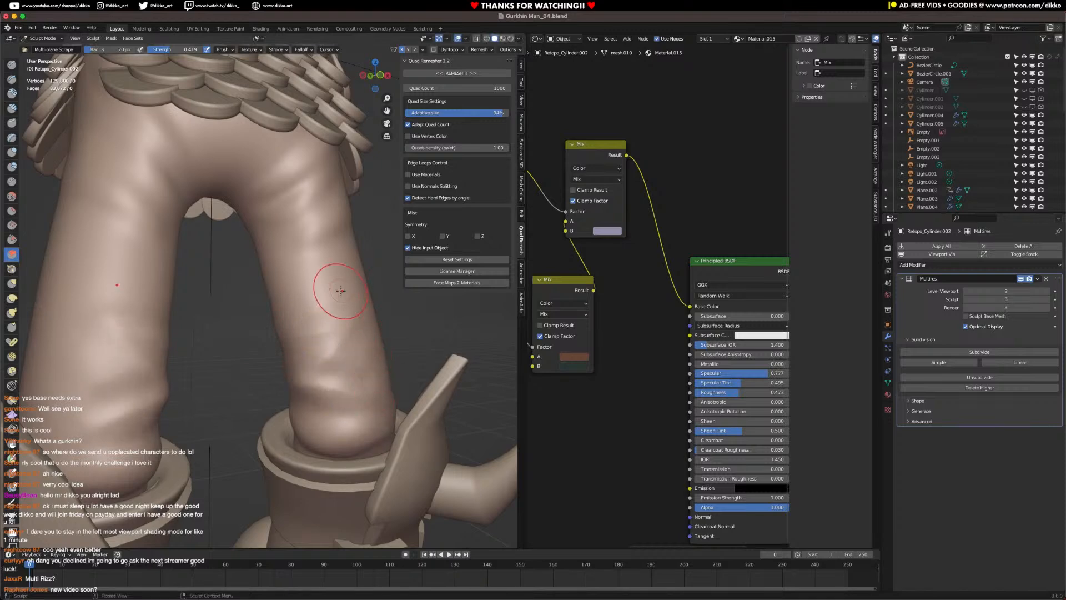
middle_drag(340, 357, 328, 336)
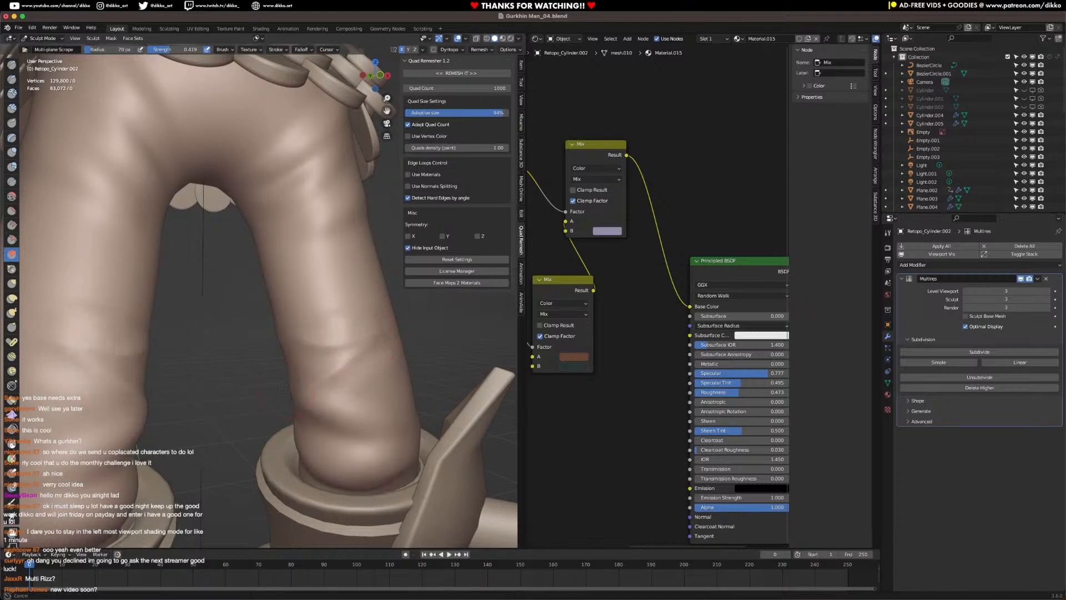
drag(318, 463, 429, 443)
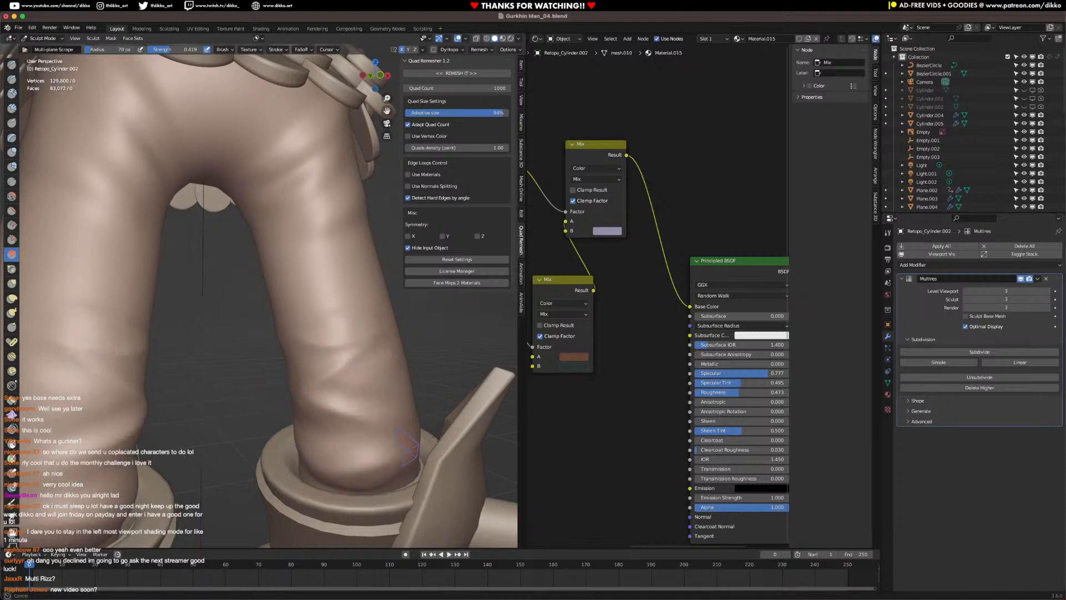
mouse_move(413, 442)
middle_down()
mouse_move(296, 328)
mouse_move(318, 305)
mouse_move(267, 262)
middle_up()
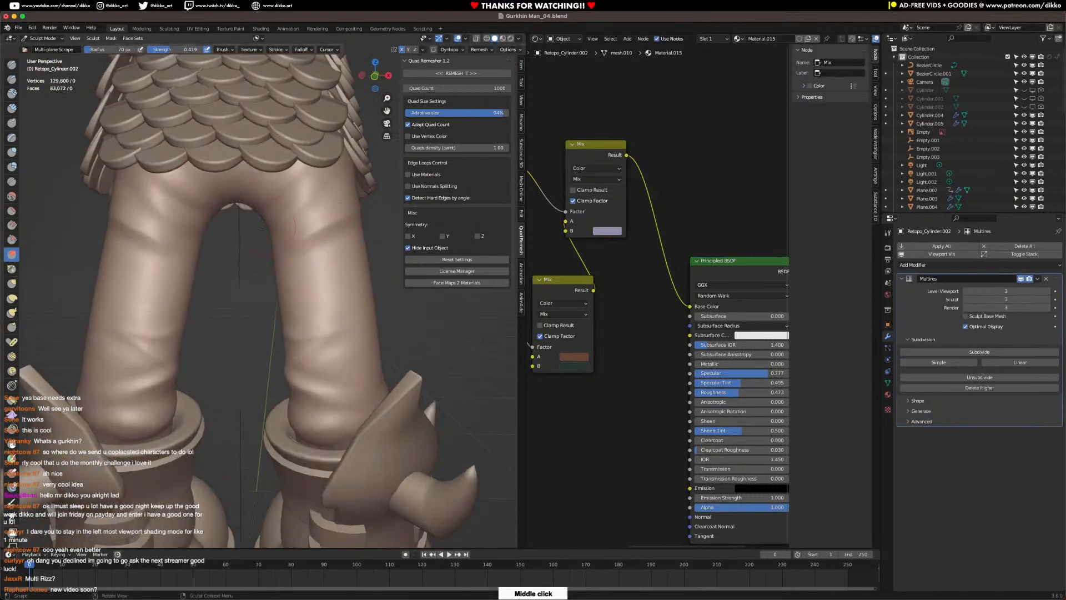
Step: Define the folds on the back of the lower legs with Multi-plane Scrape strokes
mouse_move(362, 240)
middle_down()
mouse_move(231, 262)
mouse_move(233, 300)
middle_up()
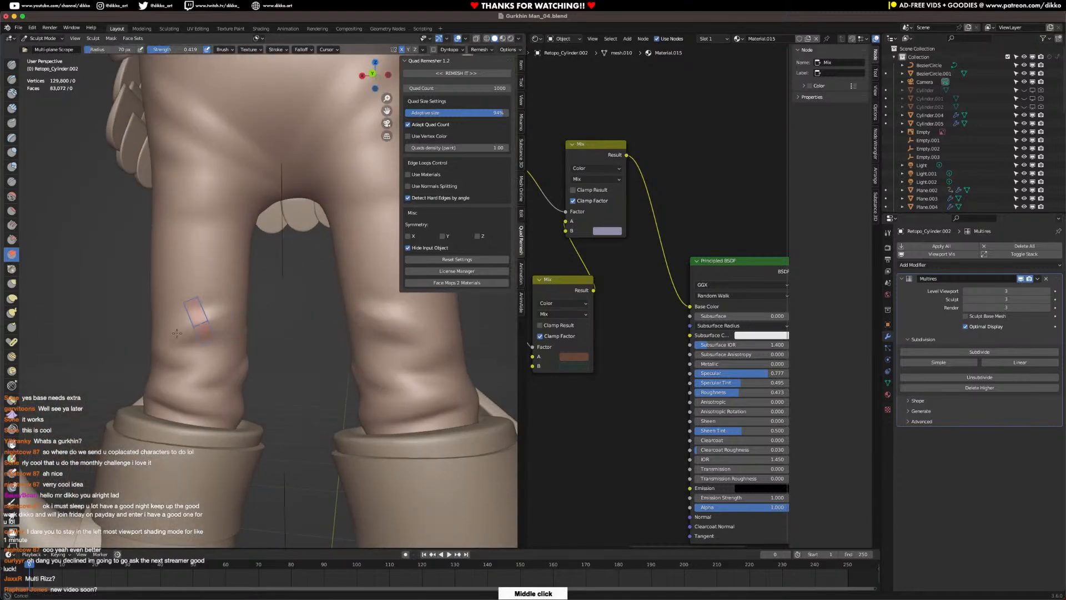
mouse_move(240, 359)
mouse_down()
mouse_move(183, 370)
mouse_move(267, 404)
mouse_up()
mouse_move(212, 218)
middle_down()
mouse_move(275, 367)
mouse_move(203, 305)
middle_up()
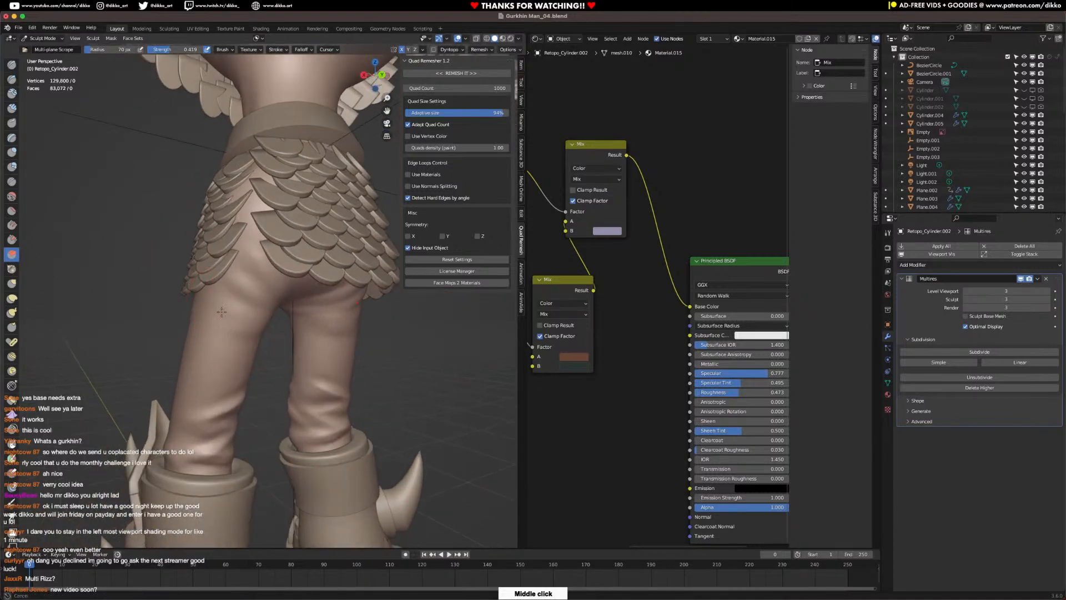
mouse_move(280, 303)
middle_down()
mouse_move(250, 294)
mouse_move(288, 319)
middle_up()
mouse_move(265, 276)
middle_down()
mouse_move(375, 394)
mouse_move(354, 341)
mouse_move(376, 335)
middle_up()
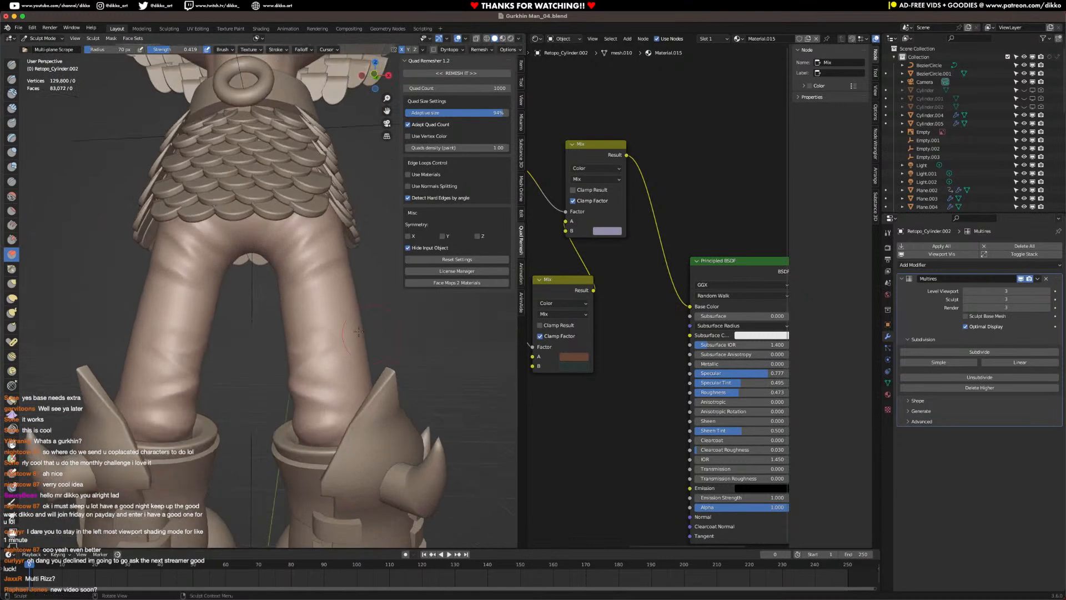
Step: Sculpt long diagonal folds down the outer thighs and knees with a 70 px Clay Strips brush
click(11, 109)
mouse_move(311, 291)
mouse_down()
mouse_move(351, 316)
mouse_move(338, 345)
mouse_up()
mouse_move(338, 344)
middle_down()
mouse_move(306, 290)
mouse_move(355, 333)
middle_up()
mouse_move(381, 389)
middle_down()
mouse_move(329, 293)
mouse_move(274, 295)
middle_up()
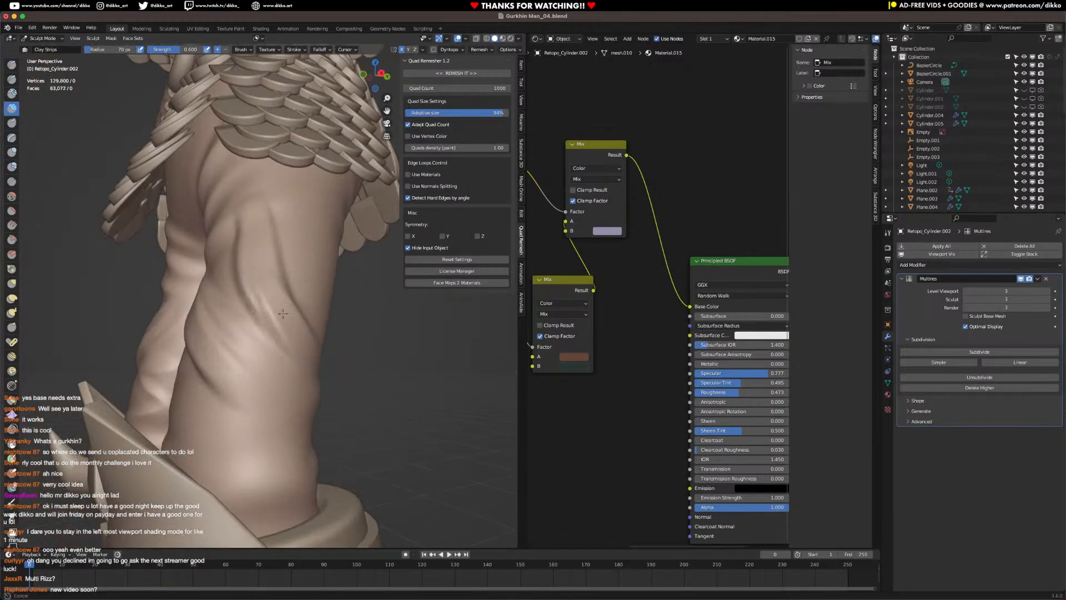
drag(227, 324, 261, 400)
mouse_move(234, 359)
mouse_down()
mouse_move(266, 411)
mouse_move(270, 402)
mouse_up()
middle_drag(280, 288, 310, 354)
Step: Enlarge the brush radius to 102 px and refine the folds around the thighs and knees with Multi-plane Scrape strokes
key(f)
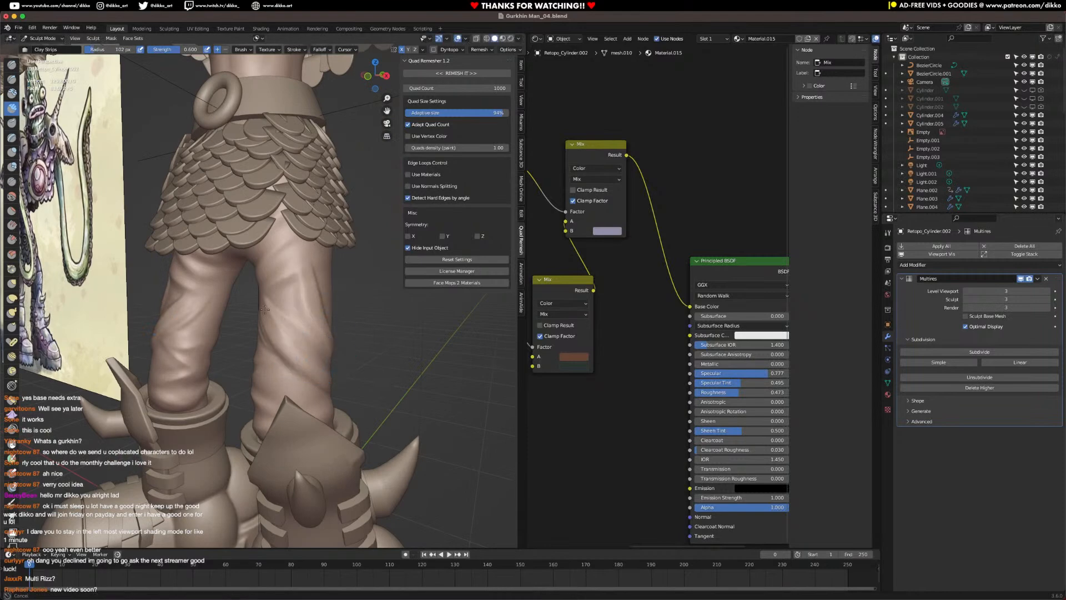
middle_drag(251, 316, 316, 326)
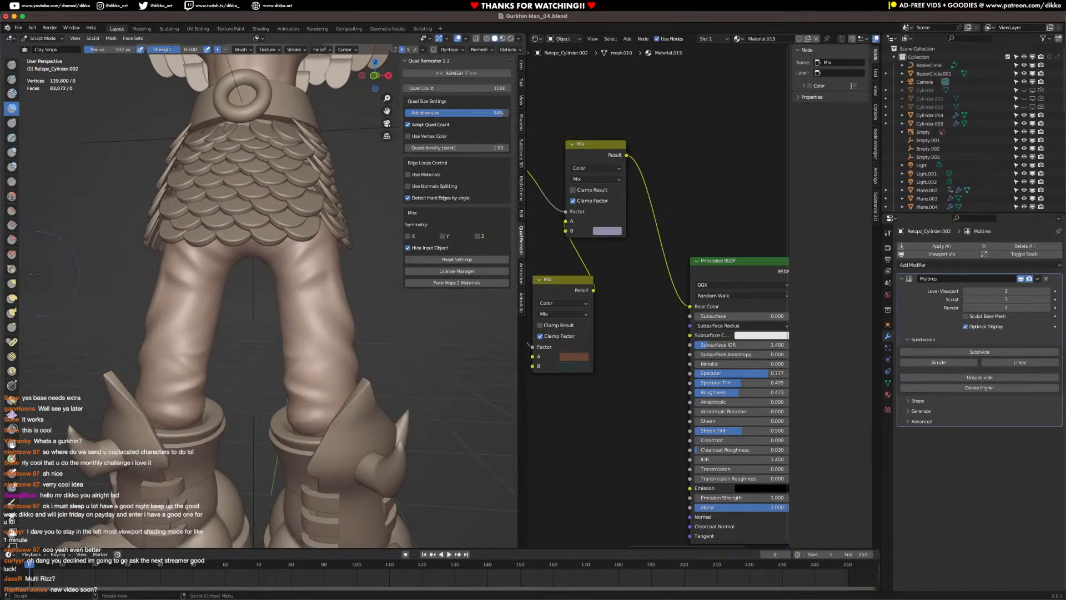
click(11, 254)
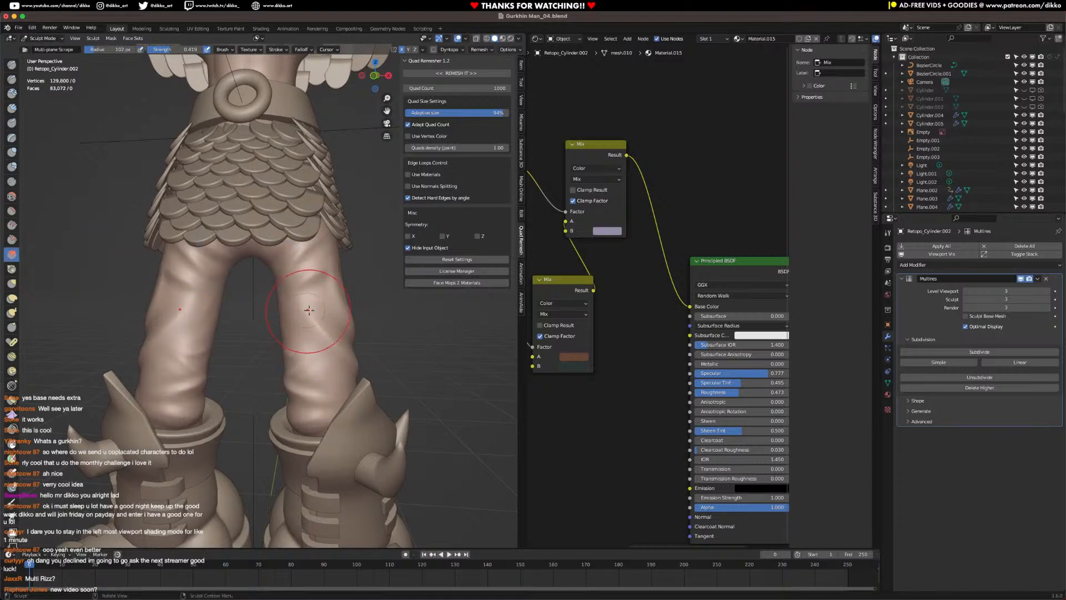
middle_drag(305, 309, 267, 320)
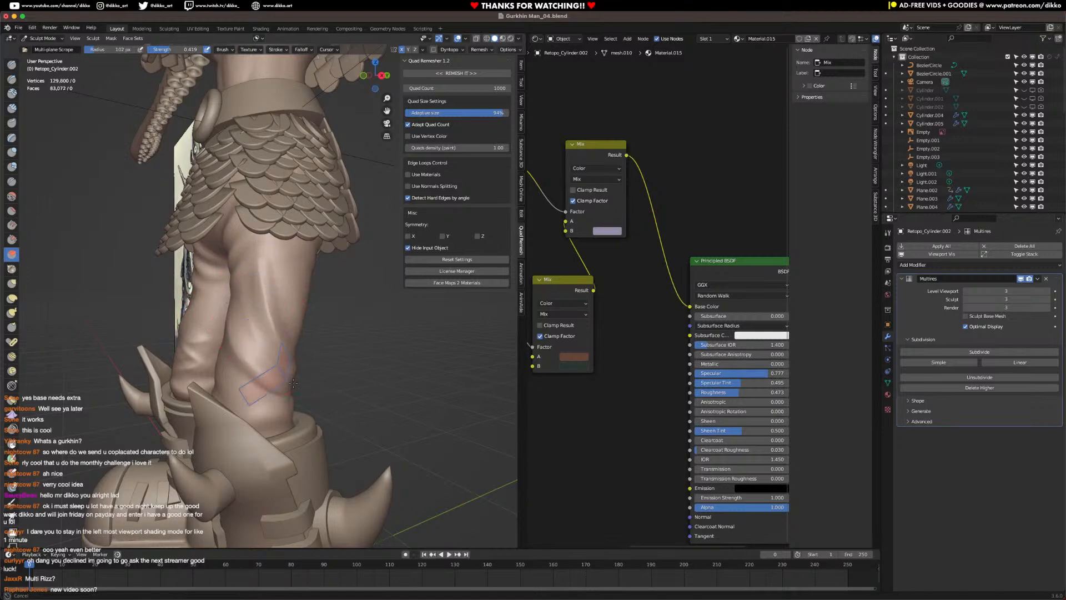
mouse_move(278, 368)
middle_down()
mouse_move(318, 360)
mouse_move(305, 346)
mouse_move(291, 356)
middle_up()
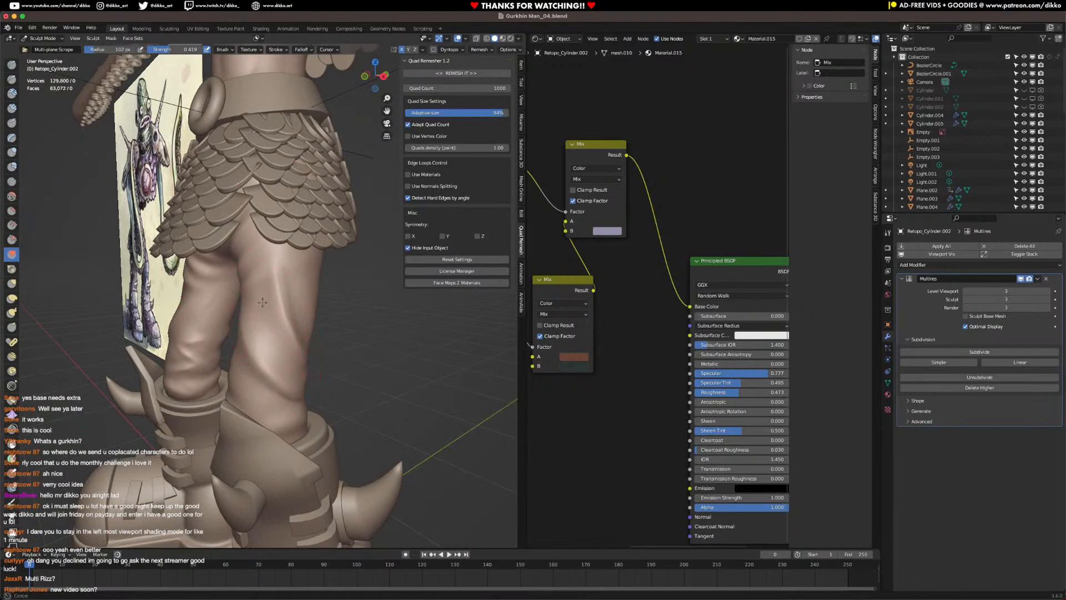
middle_drag(272, 329, 254, 279)
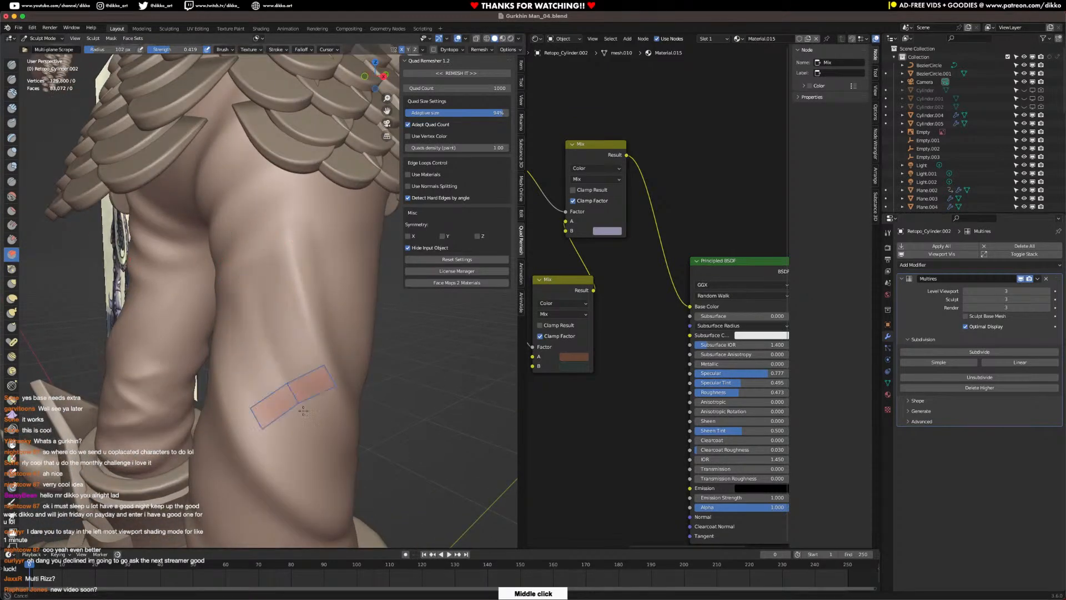
mouse_move(275, 356)
middle_down()
mouse_move(346, 328)
mouse_move(338, 250)
middle_up()
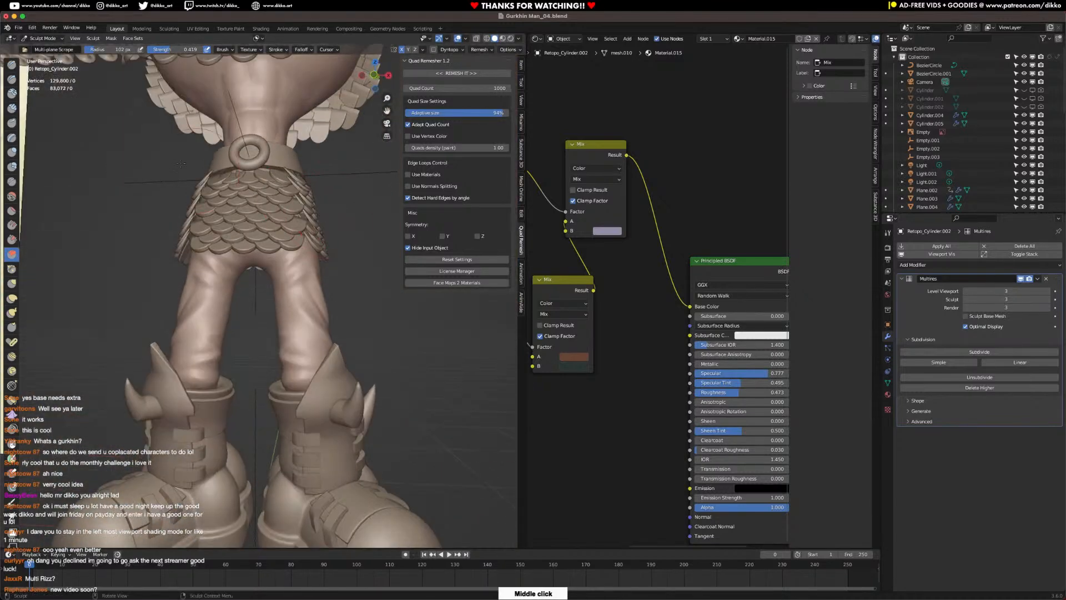
Step: Return the leg garment to Object Mode and save the file
click(49, 39)
click(52, 49)
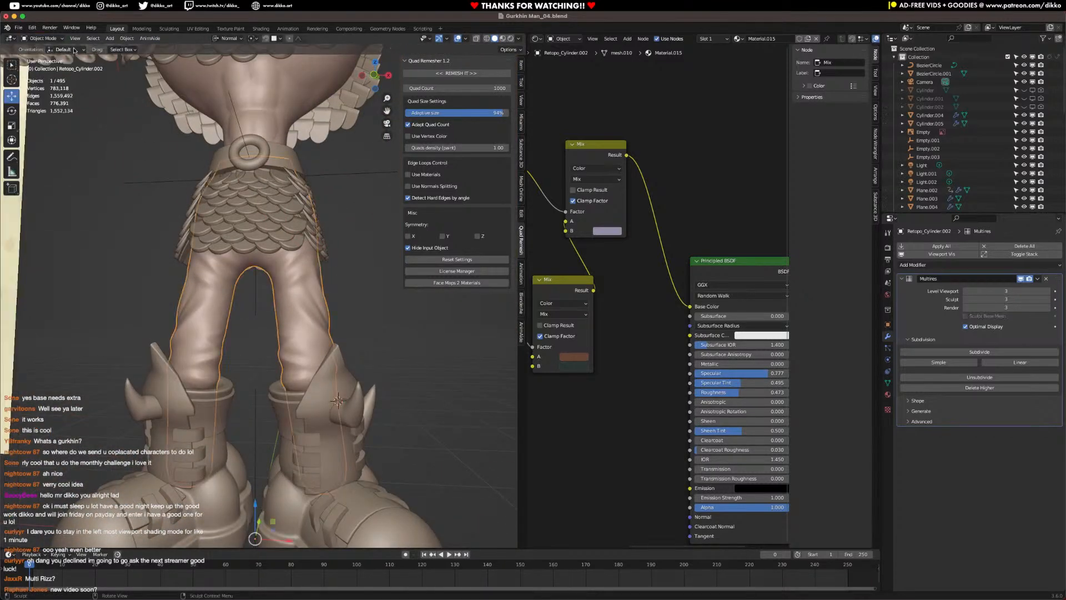
key(ctrl+s)
scroll(281, 263, down, 5)
middle_drag(207, 314, 339, 246)
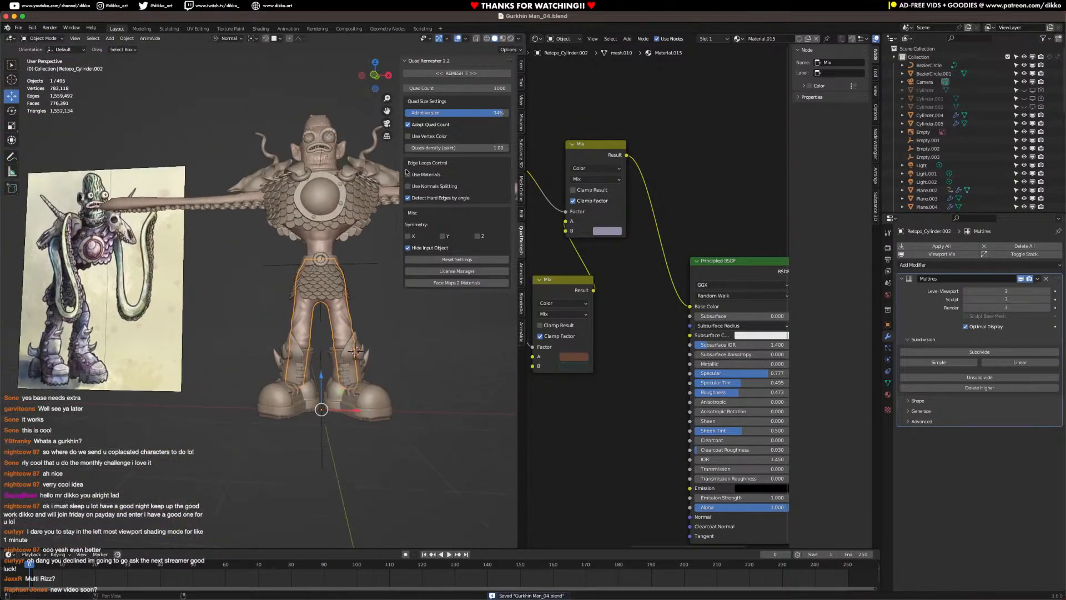
Step: Examine the leg garment's folds and material in rendered shading, both close up and against the reference
click(511, 39)
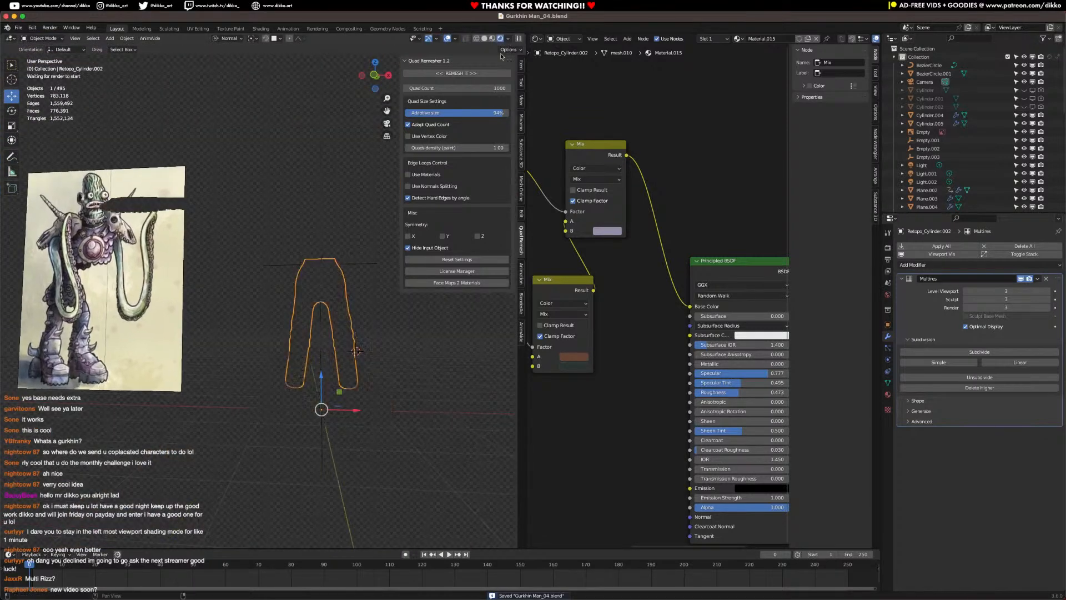
click(392, 339)
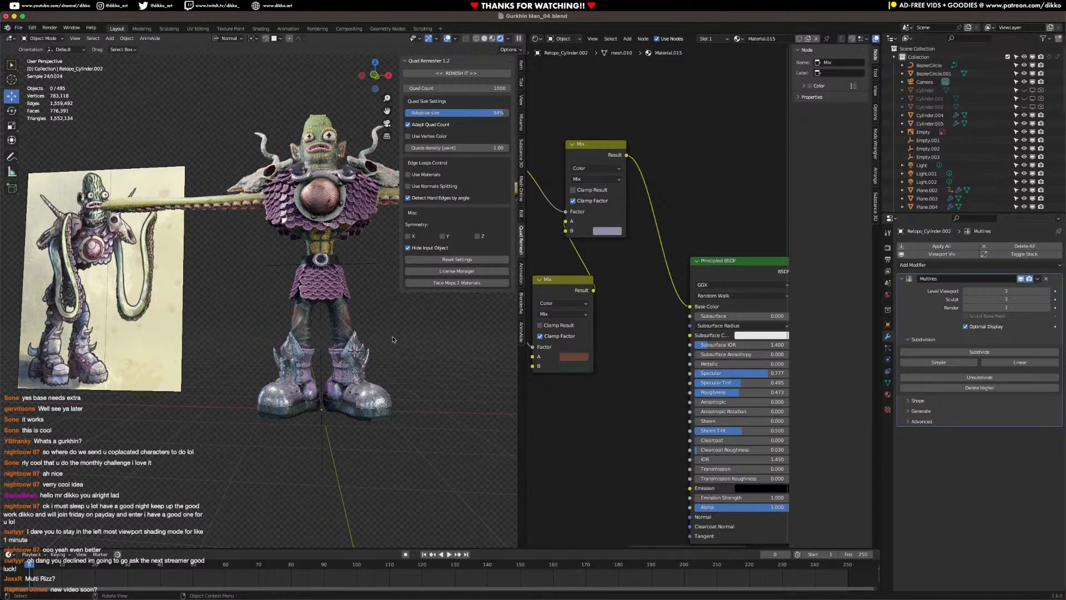
middle_drag(298, 356, 264, 366)
scroll(356, 391, up, 8)
middle_drag(389, 404, 434, 405)
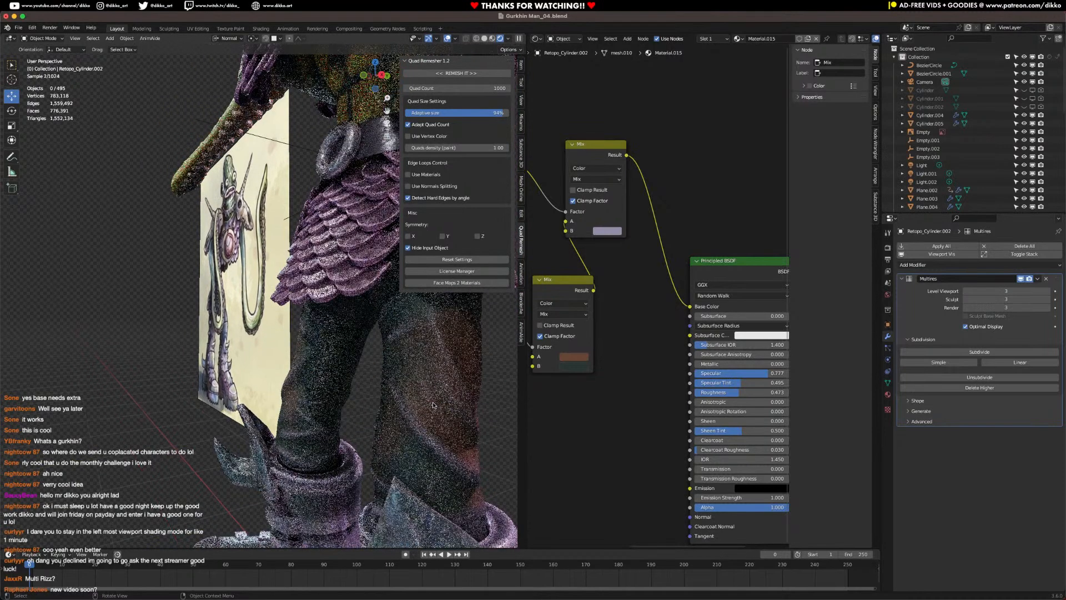
scroll(415, 404, down, 7)
middle_drag(316, 411, 394, 414)
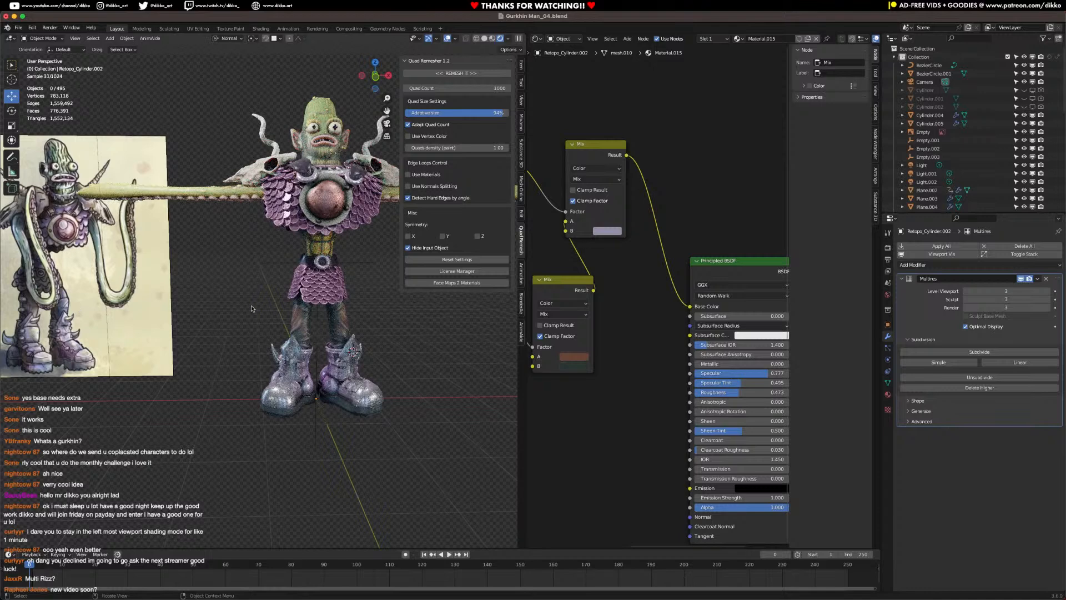
shift+middle_drag(363, 202, 350, 215)
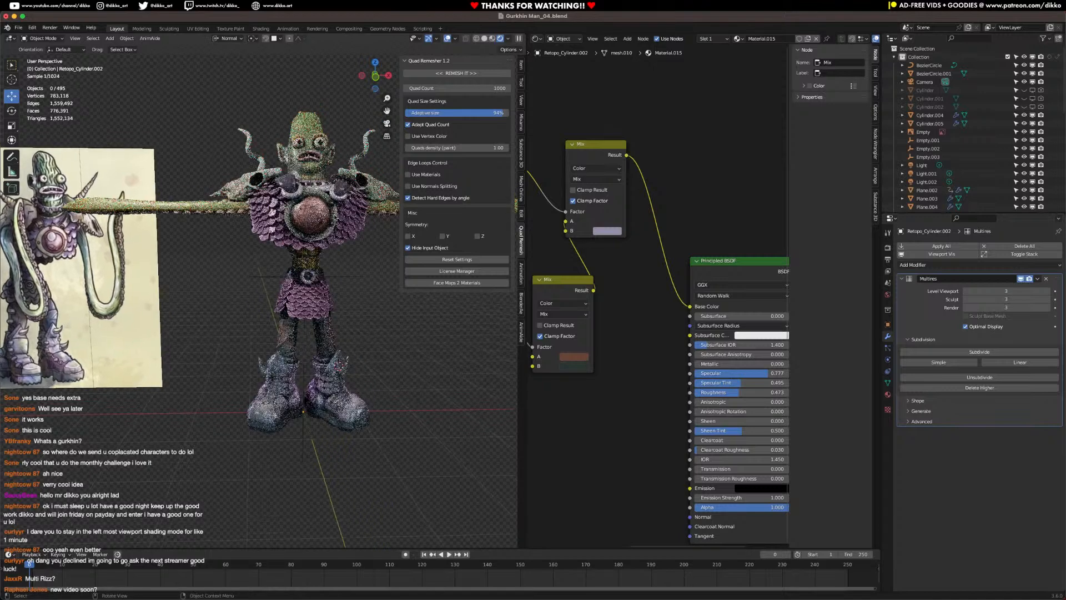
Step: Duplicate the riveted chest orb and place the copy in front of one knee
click(319, 216)
key(shift+d)
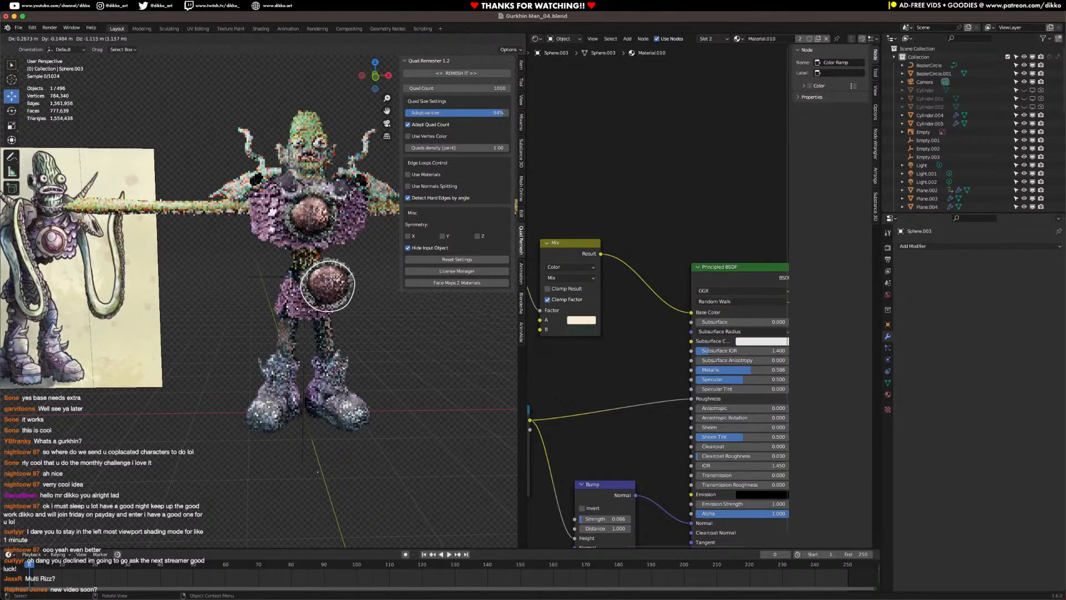
click(336, 332)
key(s)
right_click(379, 347)
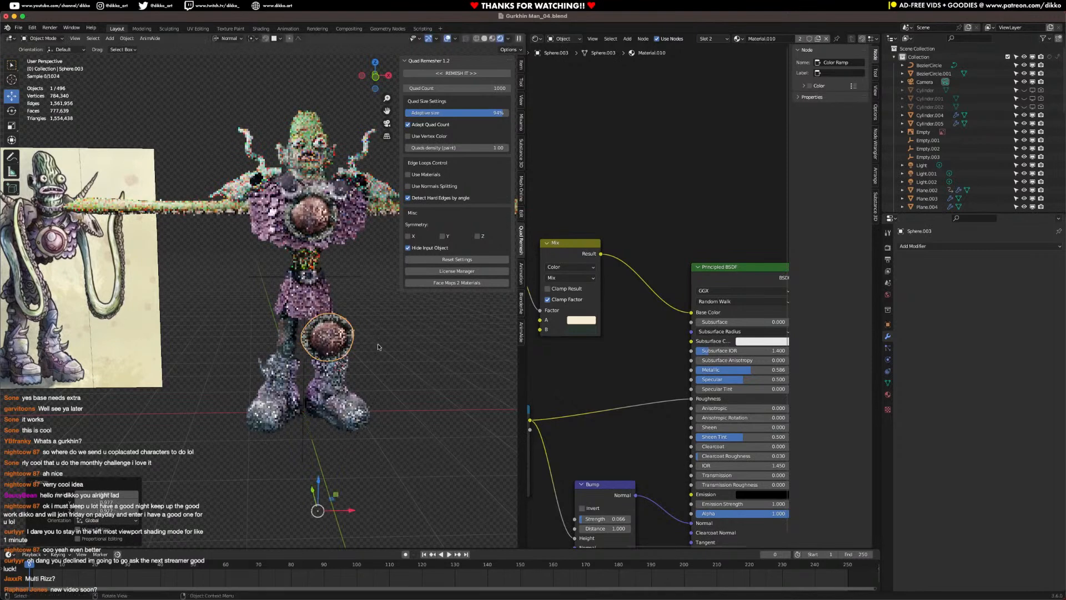
Step: Set the copied orb's origin to its geometry and scale it down to a knee plate
right_click(330, 337)
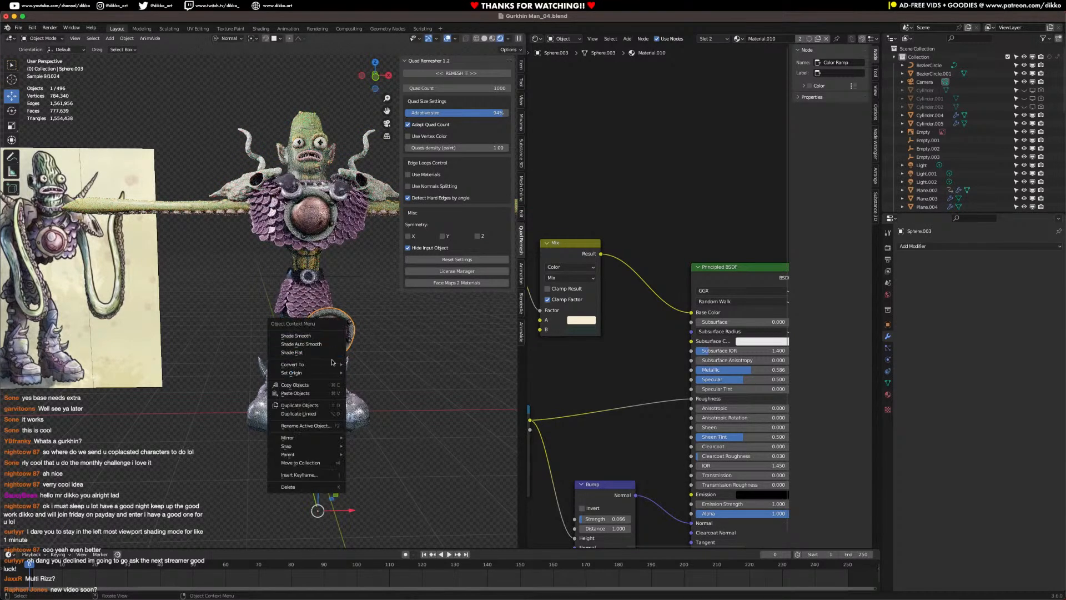
mouse_move(292, 373)
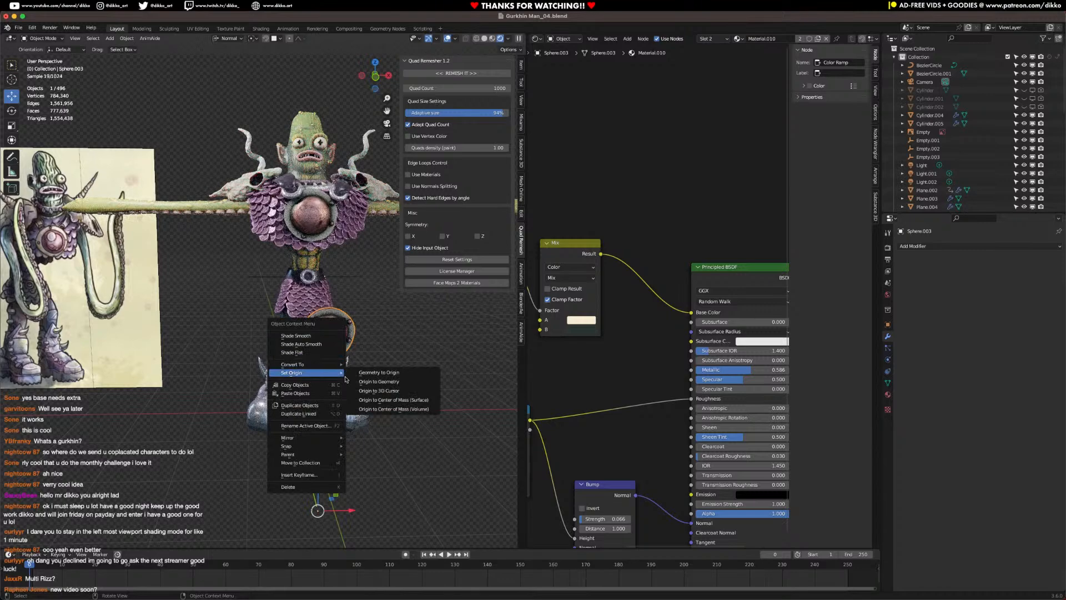
click(374, 382)
scroll(377, 374, up, 2)
key(s)
click(444, 396)
Step: Move the knee plate back against the front of the knee and rotate it to follow the leg
middle_drag(443, 396, 311, 378)
key(g)
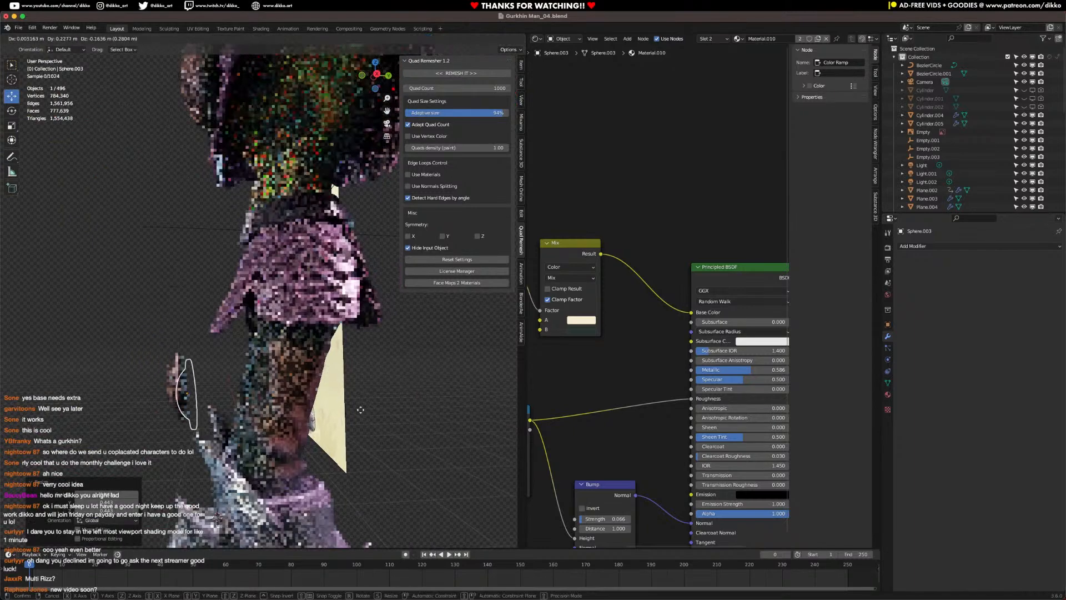
click(397, 428)
middle_drag(347, 426, 410, 381)
key(r)
click(457, 420)
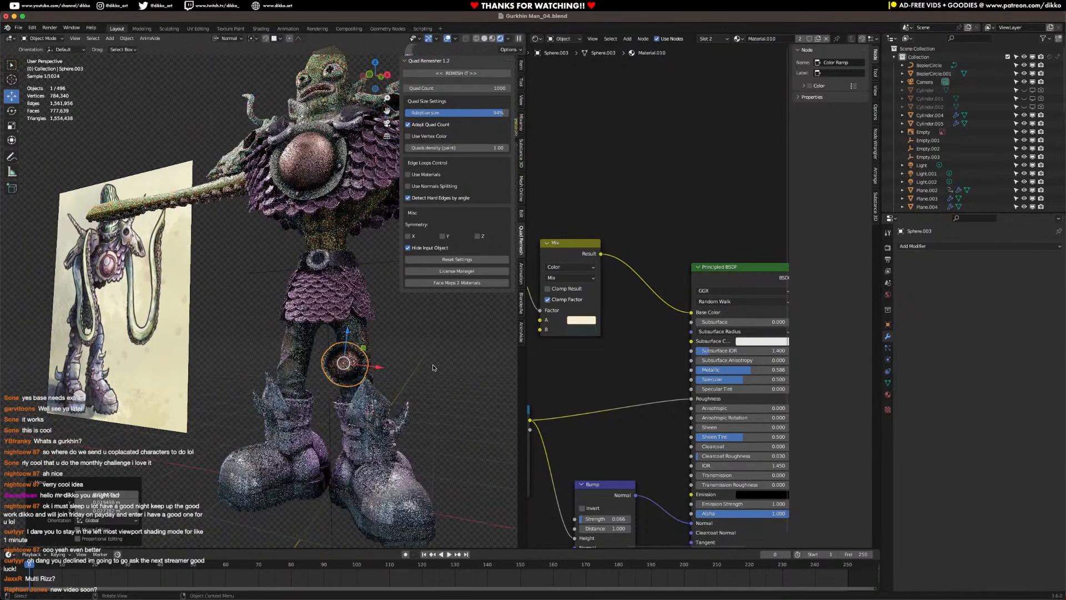
key(r)
click(452, 339)
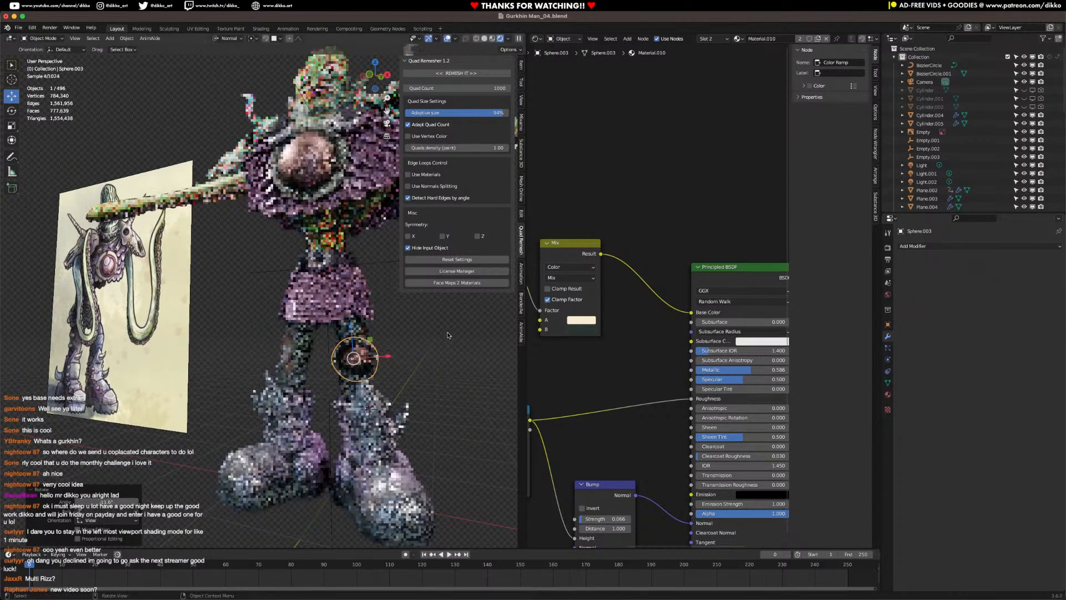
click(433, 369)
middle_drag(428, 377, 404, 392)
Step: Apply the knee plate's scale
click(366, 363)
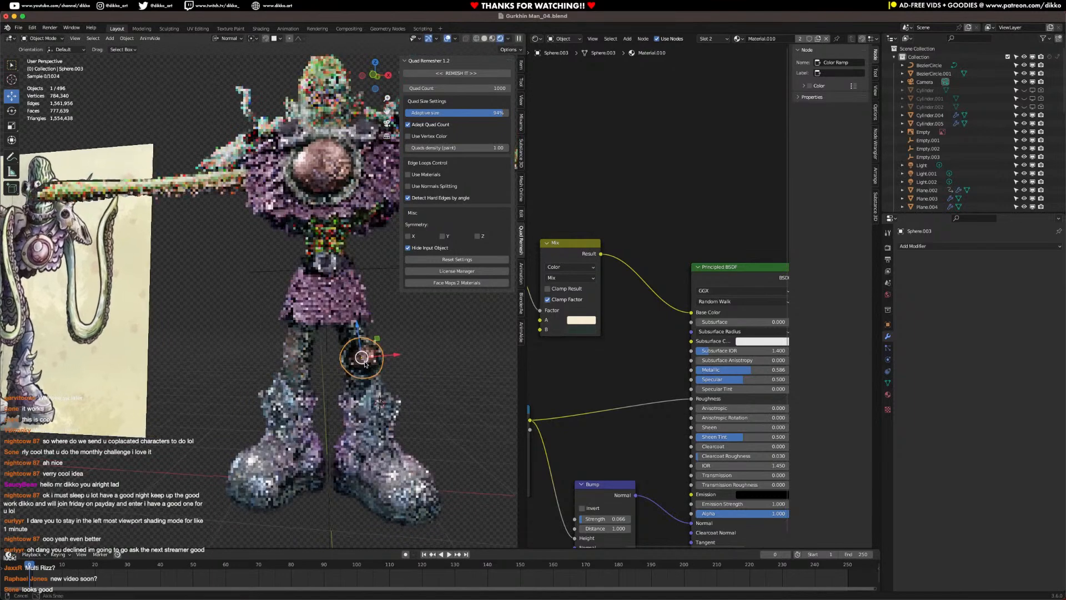
key(ctrl+a)
click(365, 361)
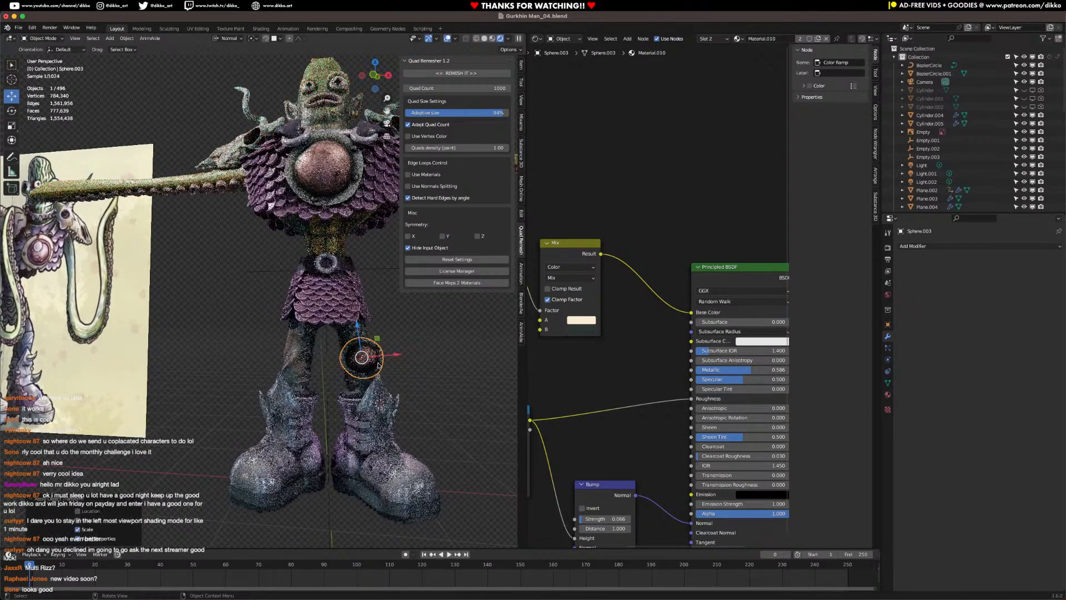
Step: Duplicate the knee plate onto the other knee and adjust its depth against the leg
scroll(367, 364, down, 2)
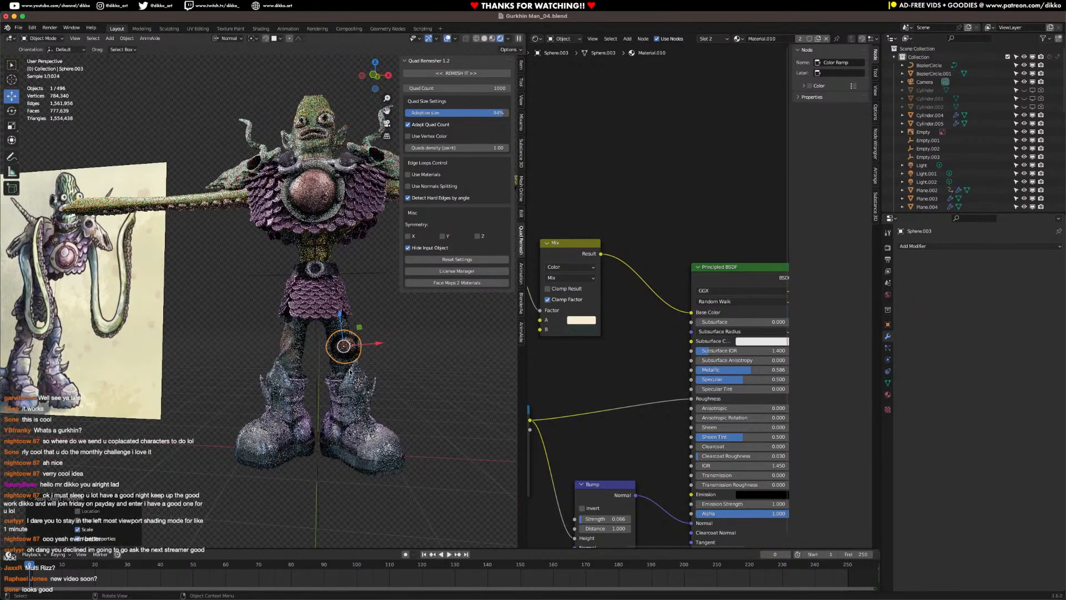
scroll(370, 370, up, 2)
key(shift+d)
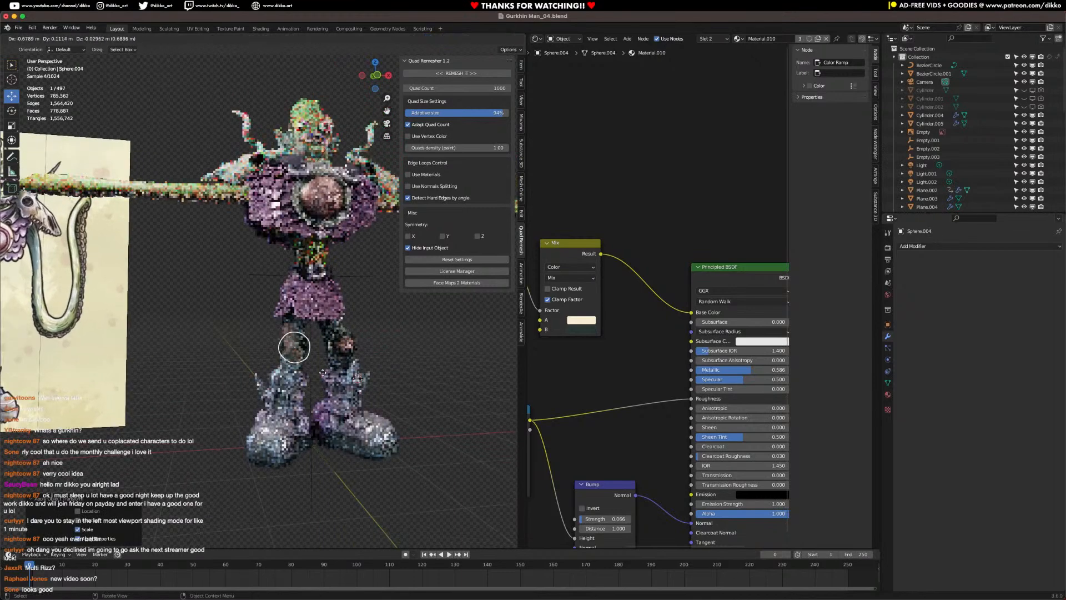
click(319, 374)
middle_drag(320, 373, 366, 385)
scroll(309, 357, up, 3)
drag(269, 387, 292, 385)
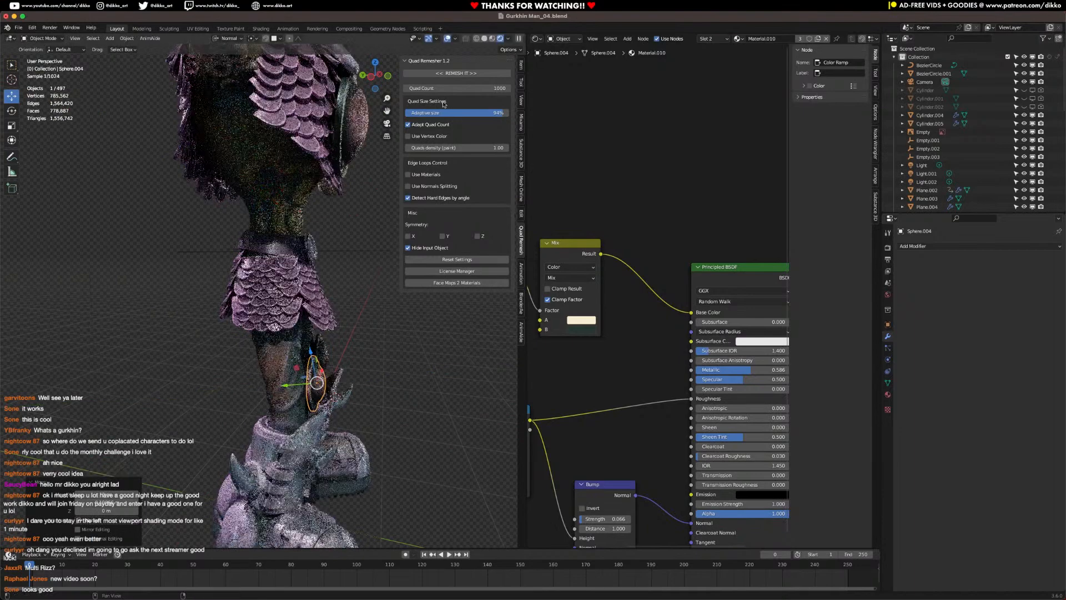
Step: Switch to solid shading and shift the second knee plate slightly lower on its knee
click(483, 39)
mouse_move(356, 411)
middle_down()
mouse_move(290, 423)
mouse_move(306, 421)
middle_up()
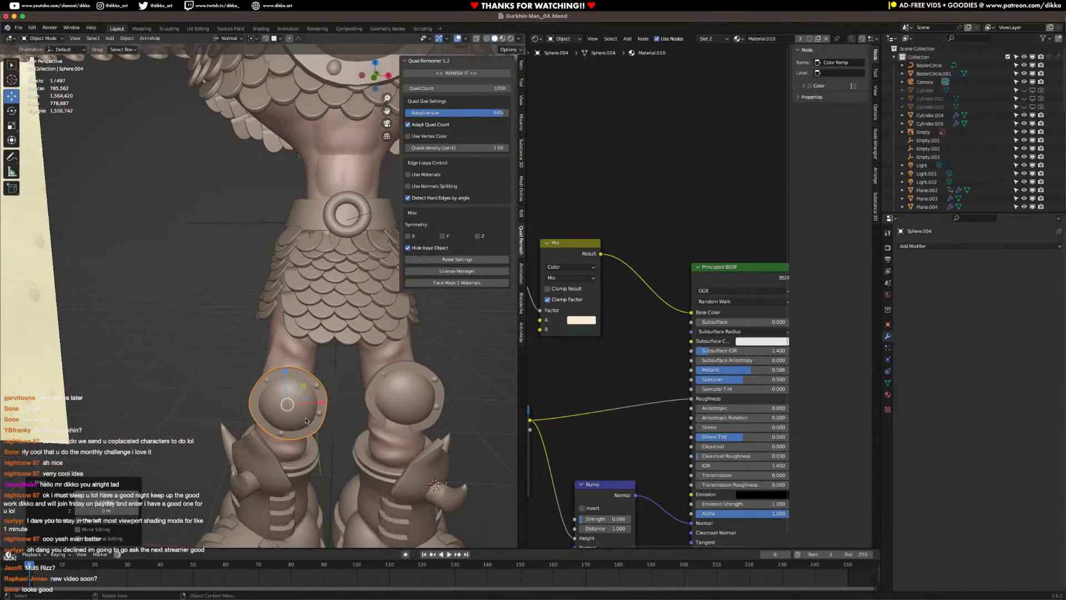
key(g)
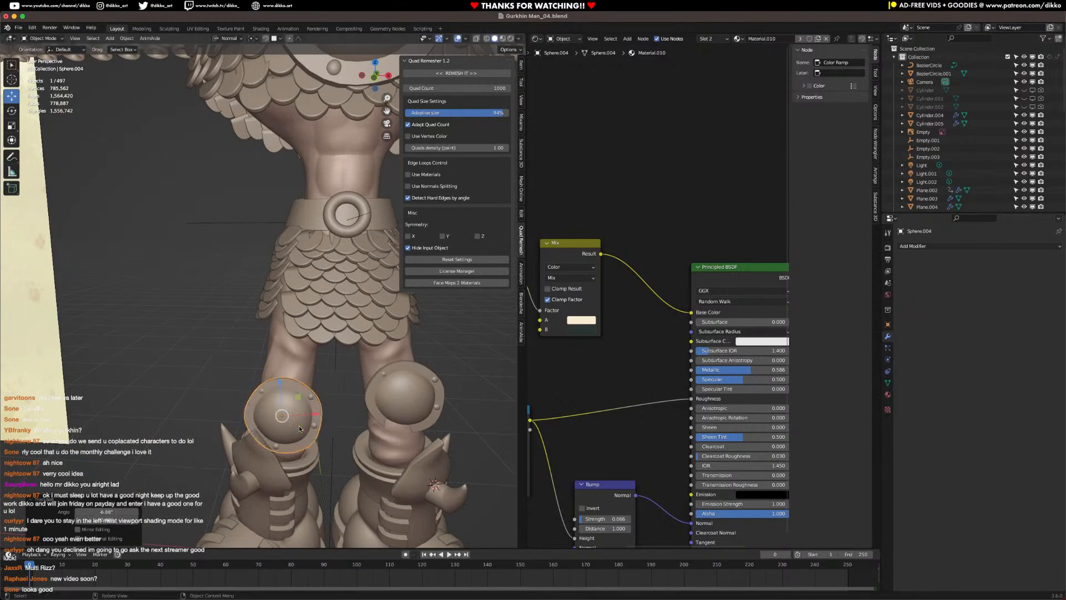
click(295, 423)
Step: Lower the first knee plate toward the boot and rotate it to match the knee's slope
click(390, 409)
middle_drag(390, 409, 313, 408)
key(g)
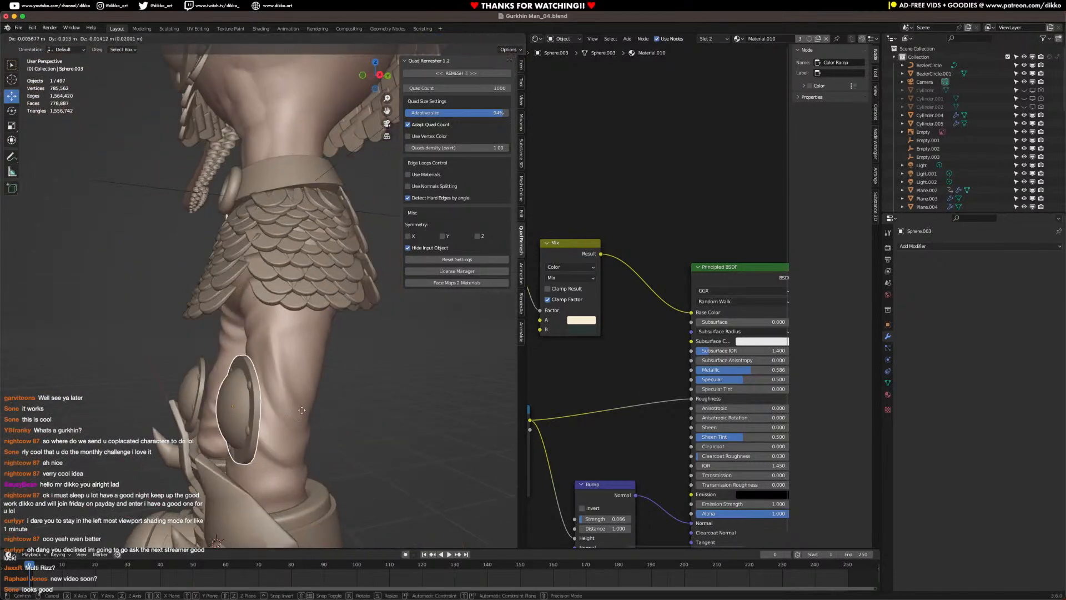
click(290, 445)
key(r)
click(338, 415)
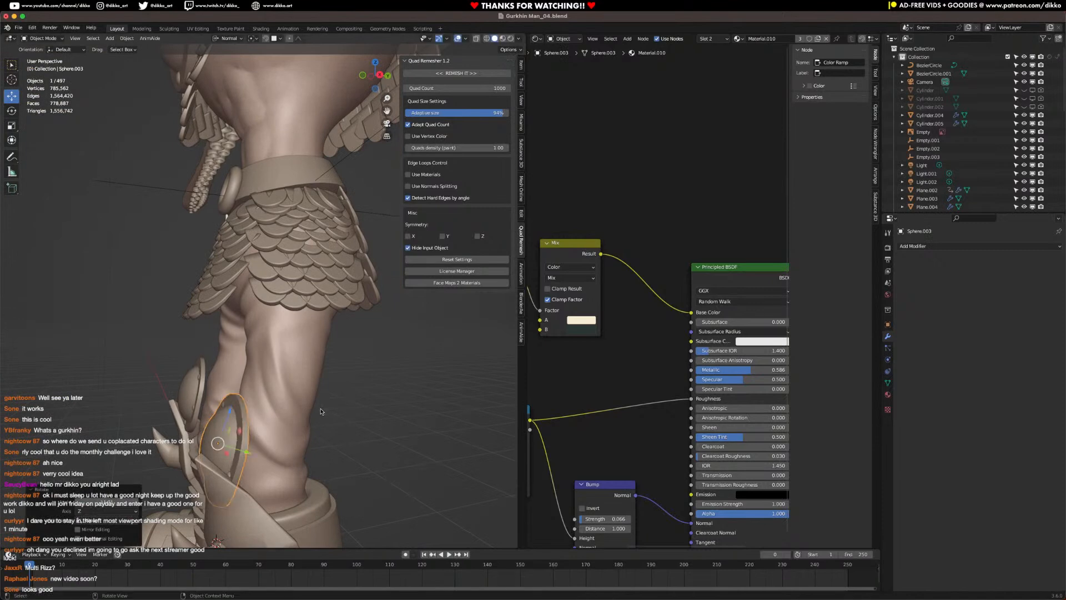
Step: Nudge the second knee plate closer to its knee from the side
click(185, 394)
key(g)
click(207, 393)
scroll(211, 389, down, 2)
middle_drag(214, 389, 314, 382)
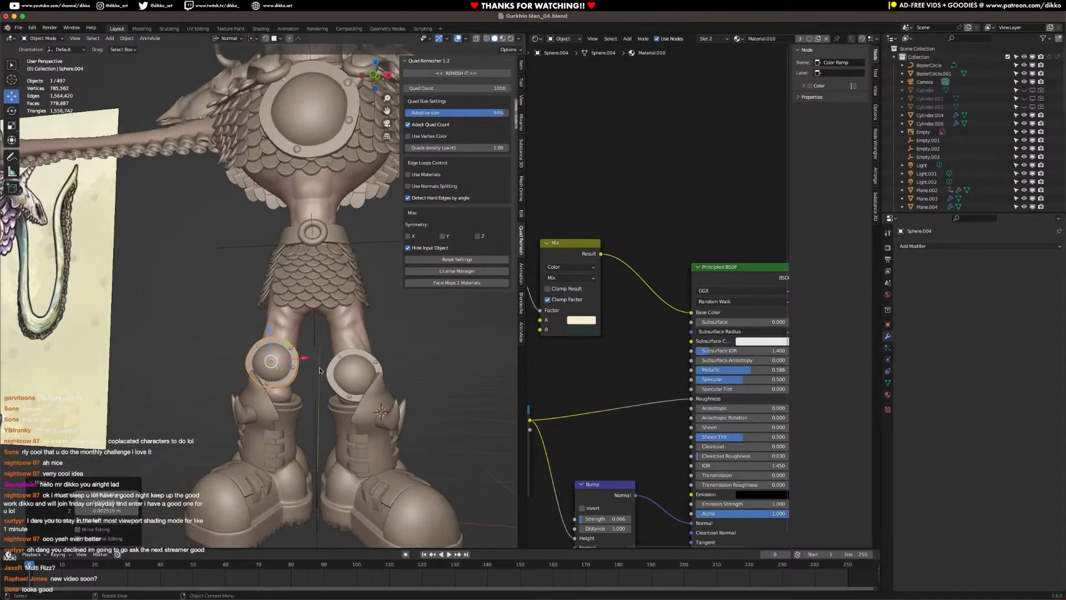
Step: Move both knee plates into a new collection named KneePlates
shift+click(357, 368)
shift+click(285, 355)
key(m)
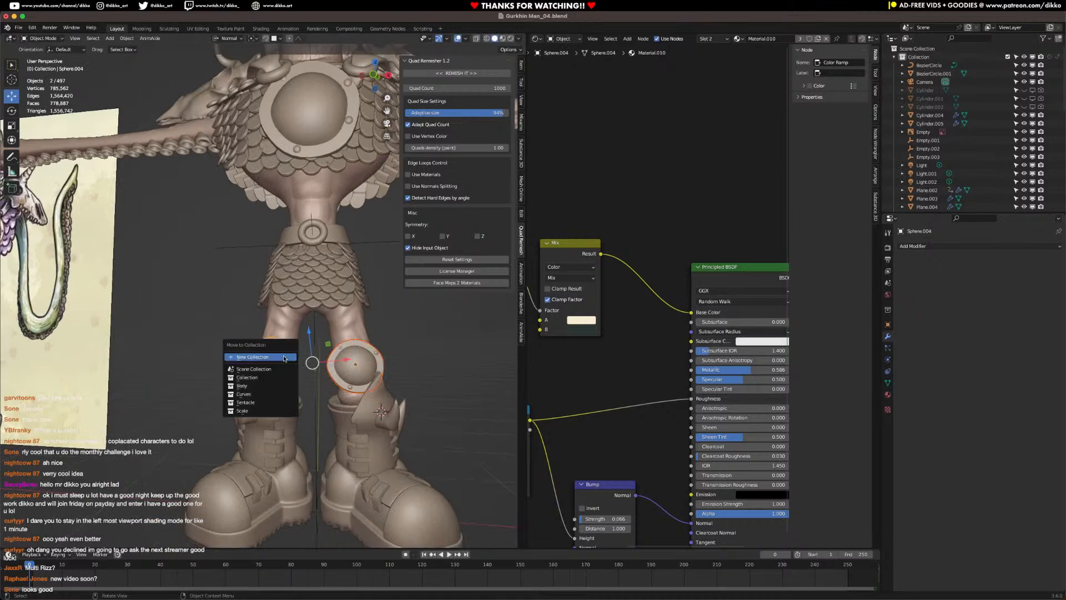
click(284, 357)
text(Kr)
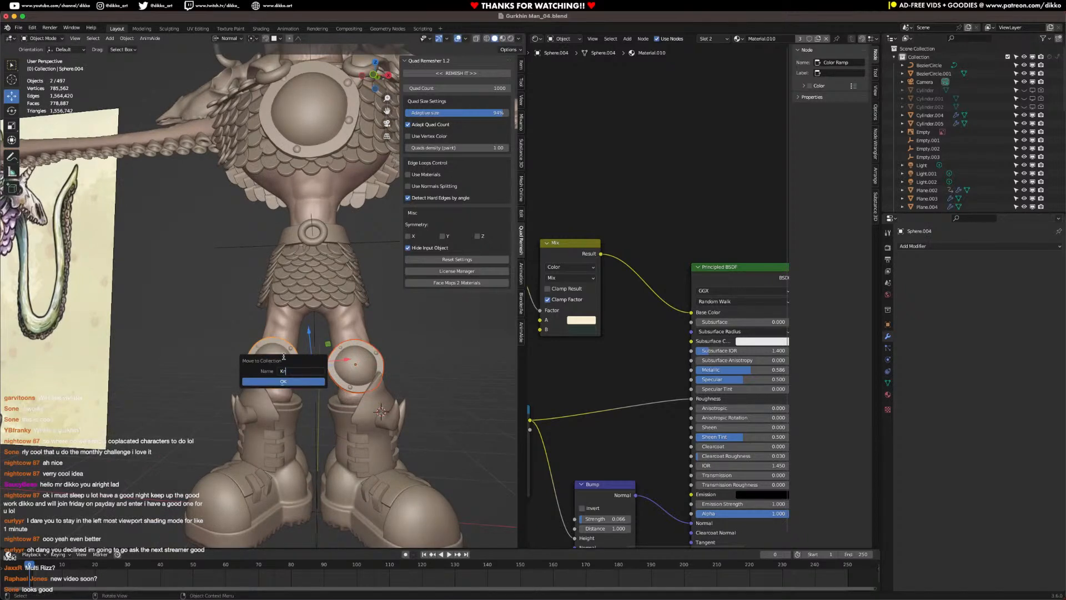
text(eePlates)
key(Return)
Step: Exclude the KneePlates collection from the view layer and save the file
scroll(988, 166, down, 10)
click(1008, 186)
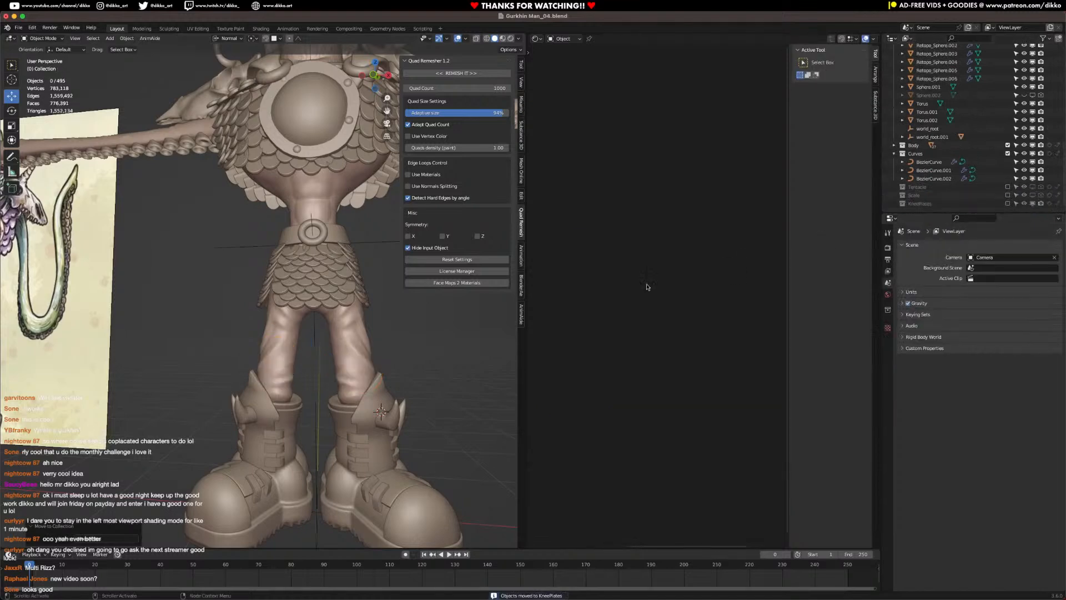
key(ctrl+s)
scroll(428, 346, down, 5)
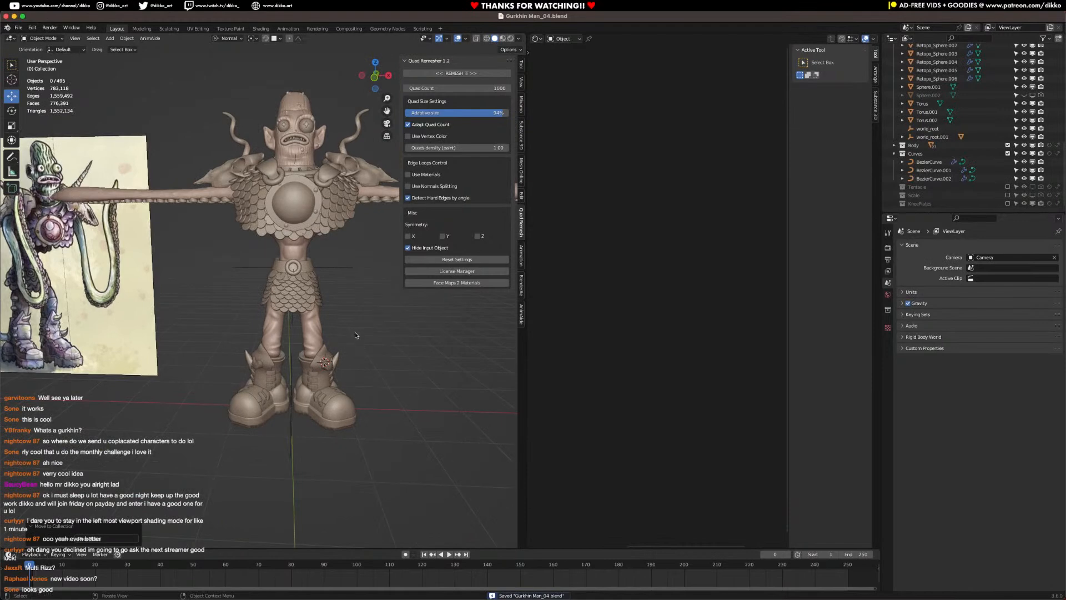
Step: Save the file with the toe cap of the boots selected
click(339, 220)
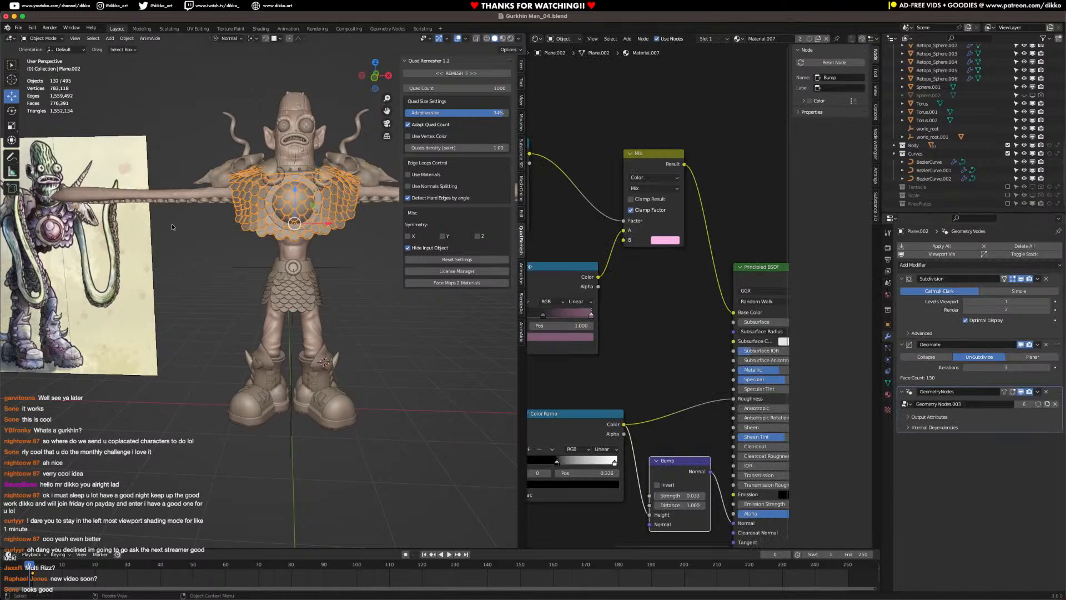
click(329, 414)
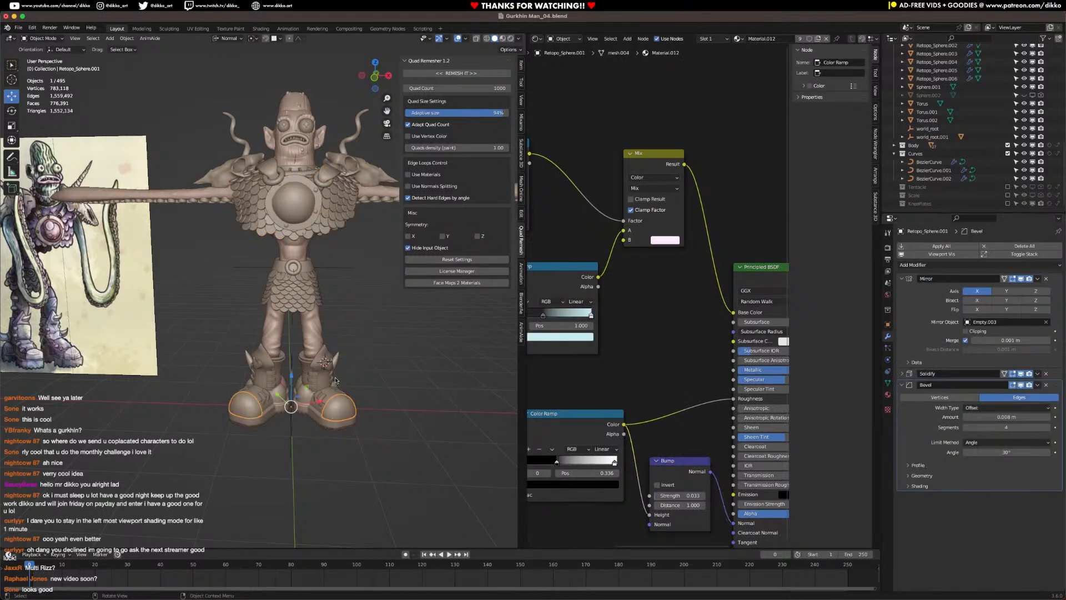
key(ctrl+s)
middle_drag(322, 377, 294, 315)
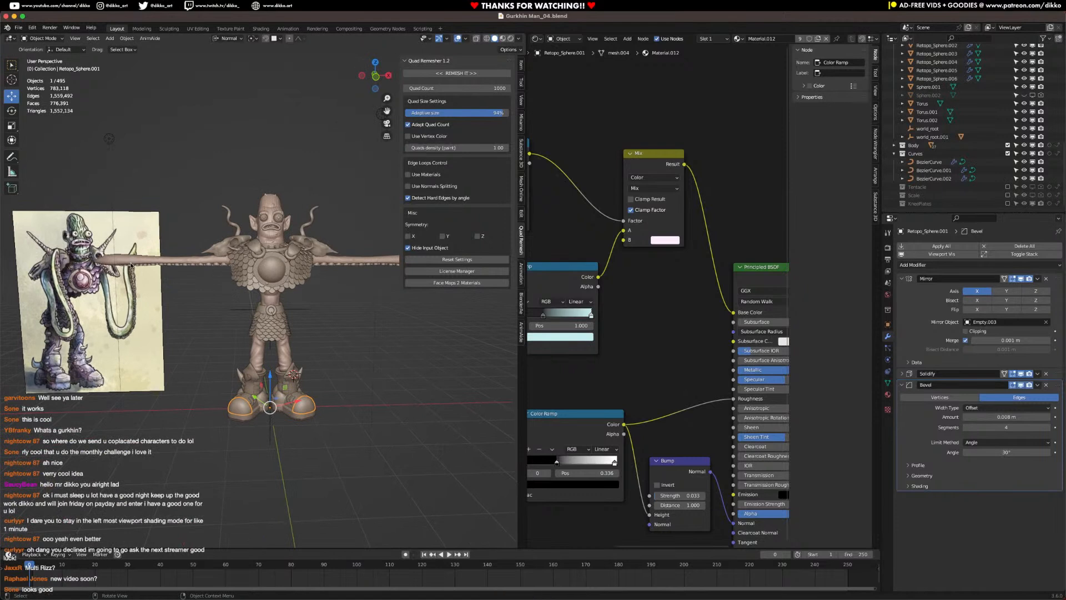
key(ctrl+s)
Step: Reset the 3D cursor's location to 0 m and its rotation to 0° on all axes, and save the file
click(523, 101)
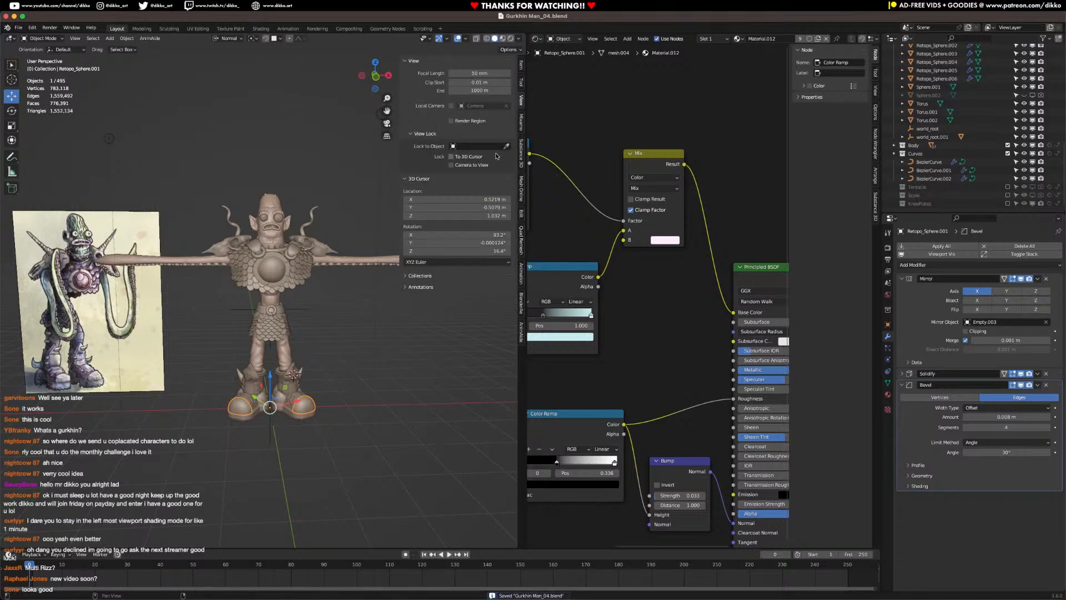
click(467, 199)
text(0)
key(Return)
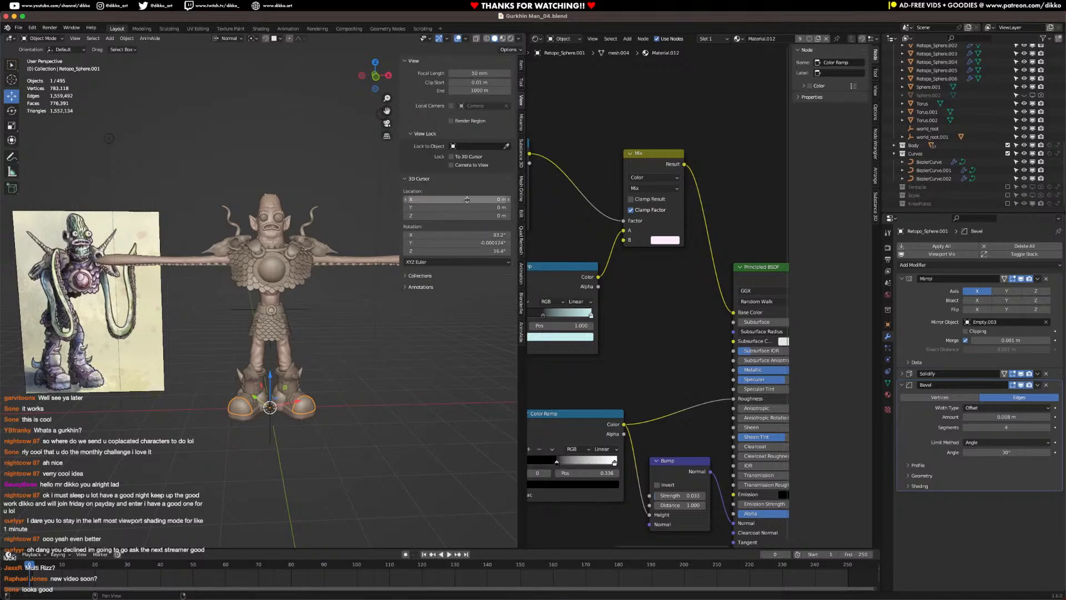
drag(476, 235, 476, 251)
text(0)
key(Return)
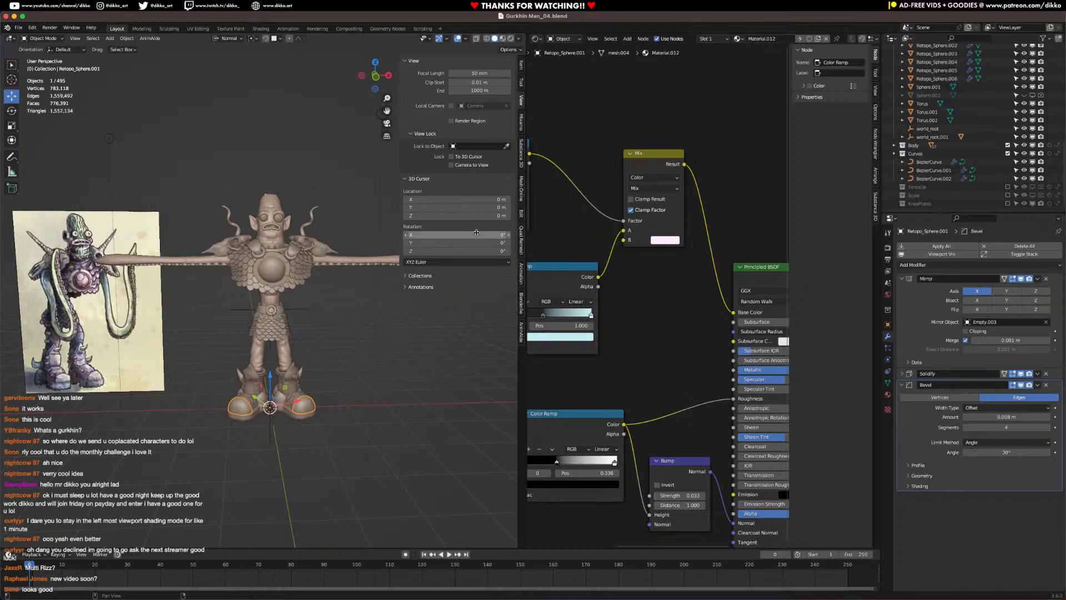
key(ctrl+s)
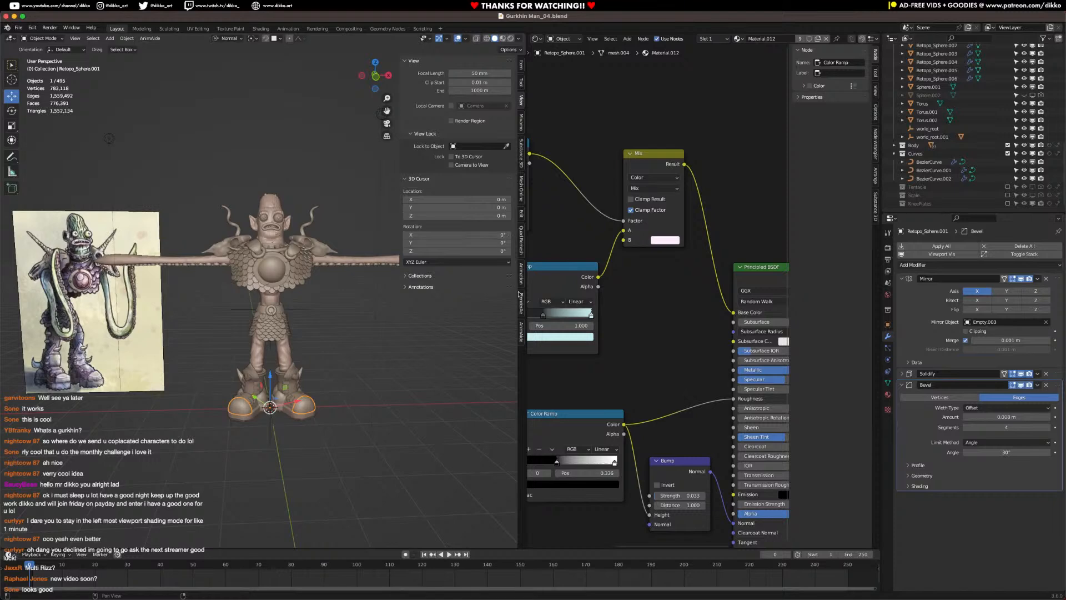
Step: Expand the 3D viewport over the node editor, switch to the front view and save the file
drag(525, 34, 617, 54)
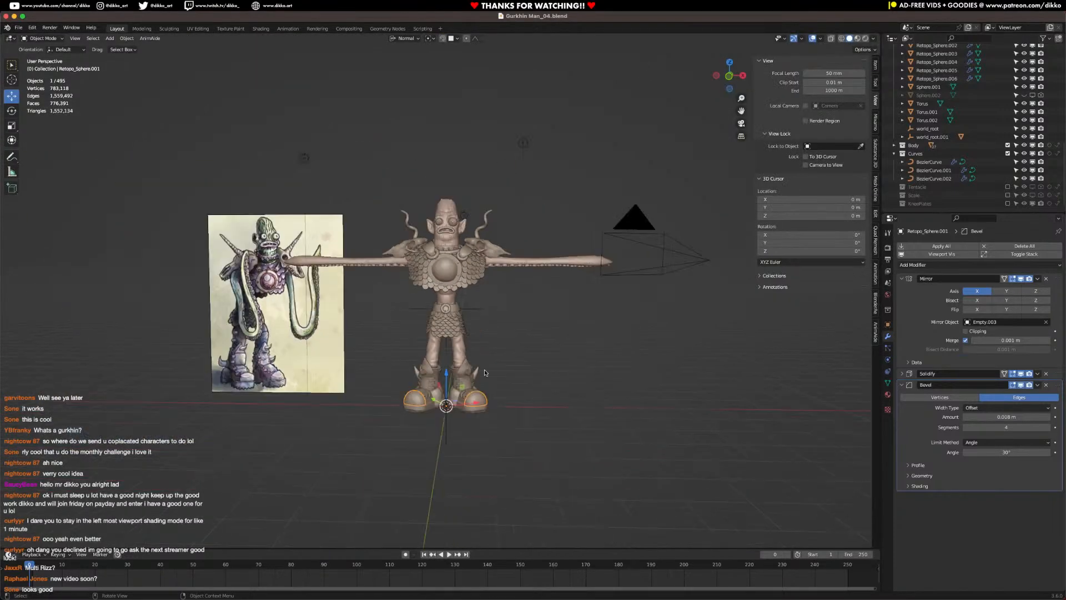
key(KP_1)
key(ctrl+s)
Step: Try adding a Basic Quadruped (Meta-Rig) armature at the world origin
key(shift+a)
mouse_move(486, 371)
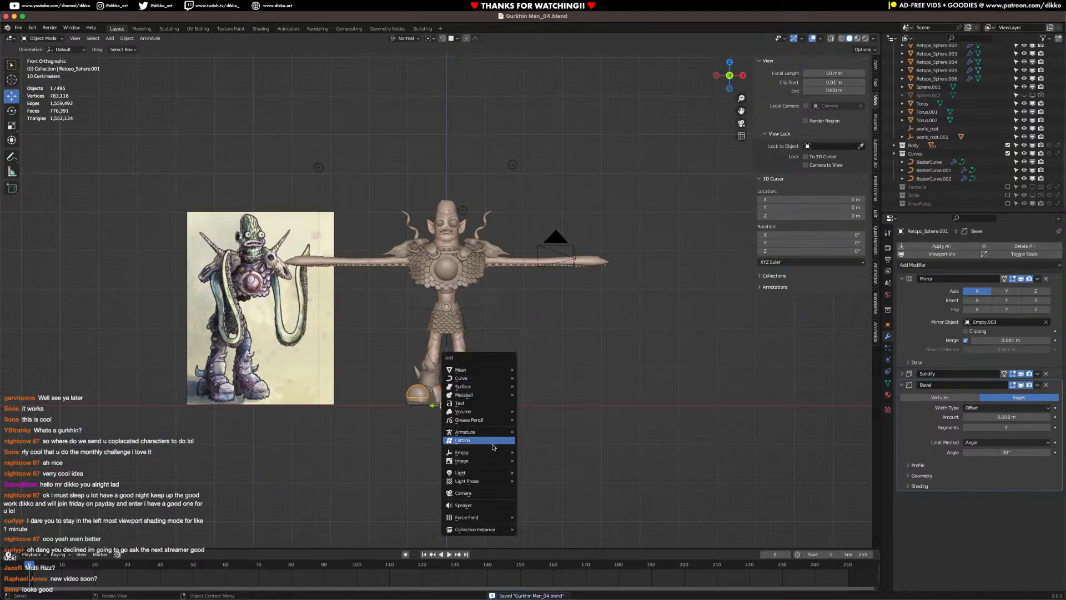
mouse_move(499, 433)
mouse_move(554, 456)
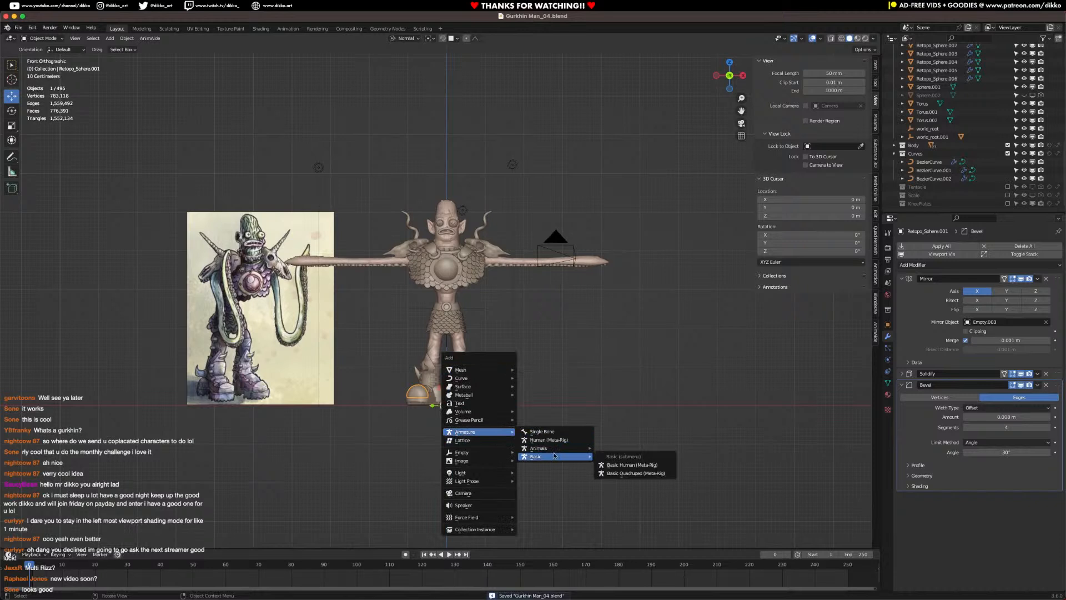
click(637, 473)
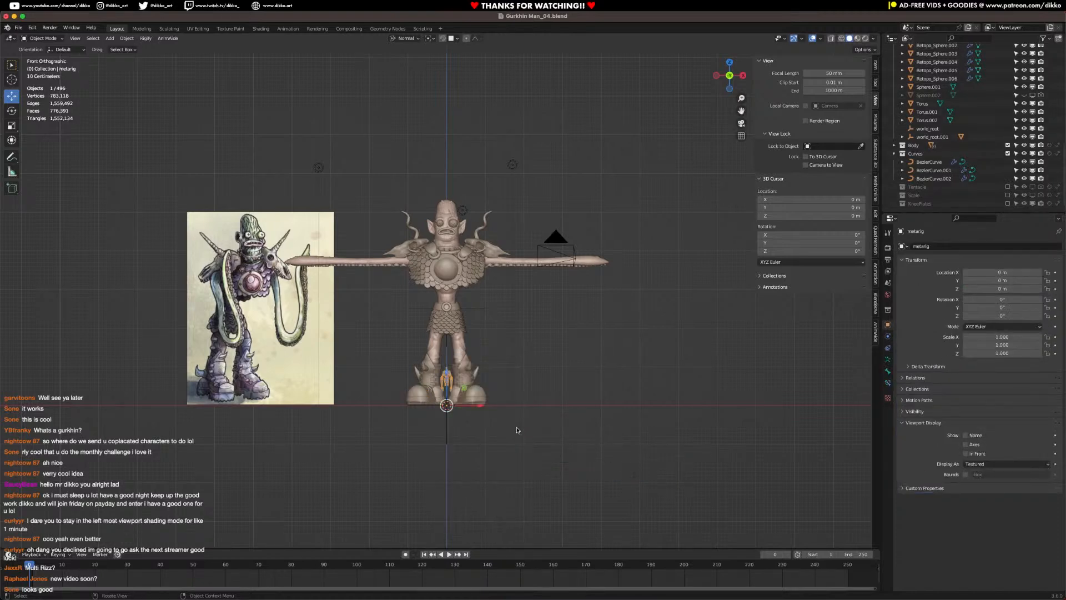
Step: Scale the quadruped rig up to about 2.25, inspect it against the character and delete it
scroll(466, 368, up, 4)
scroll(465, 369, up, 2)
scroll(464, 369, up, 1)
key(s)
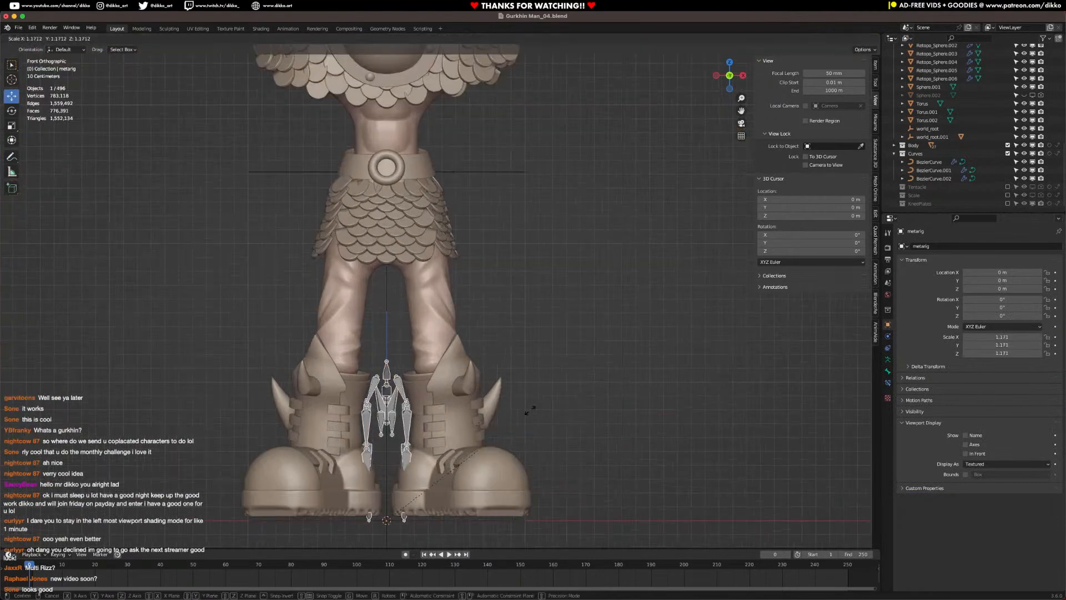
click(722, 358)
scroll(556, 351, down, 1)
middle_drag(550, 350, 468, 356)
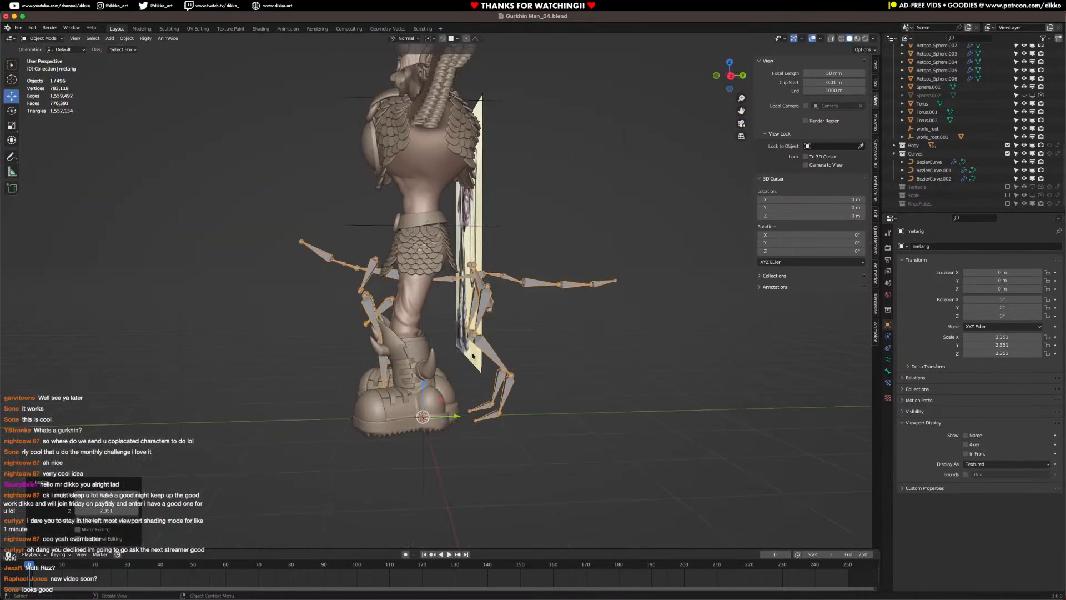
key(x)
click(478, 356)
Step: Add a Human (Meta-Rig) armature at the world origin
key(KP_1)
key(shift+a)
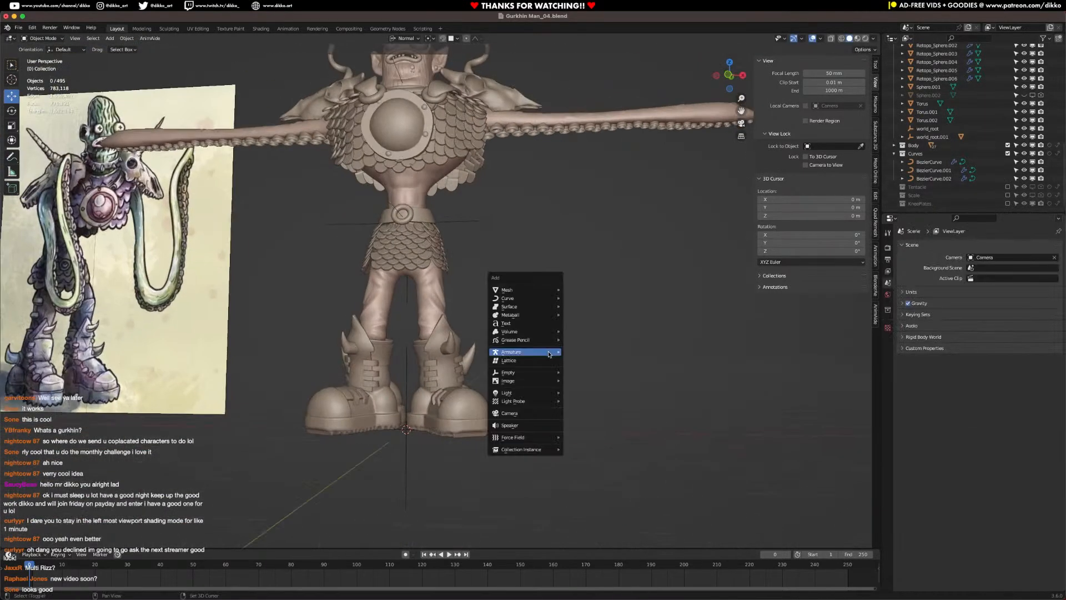
mouse_move(558, 352)
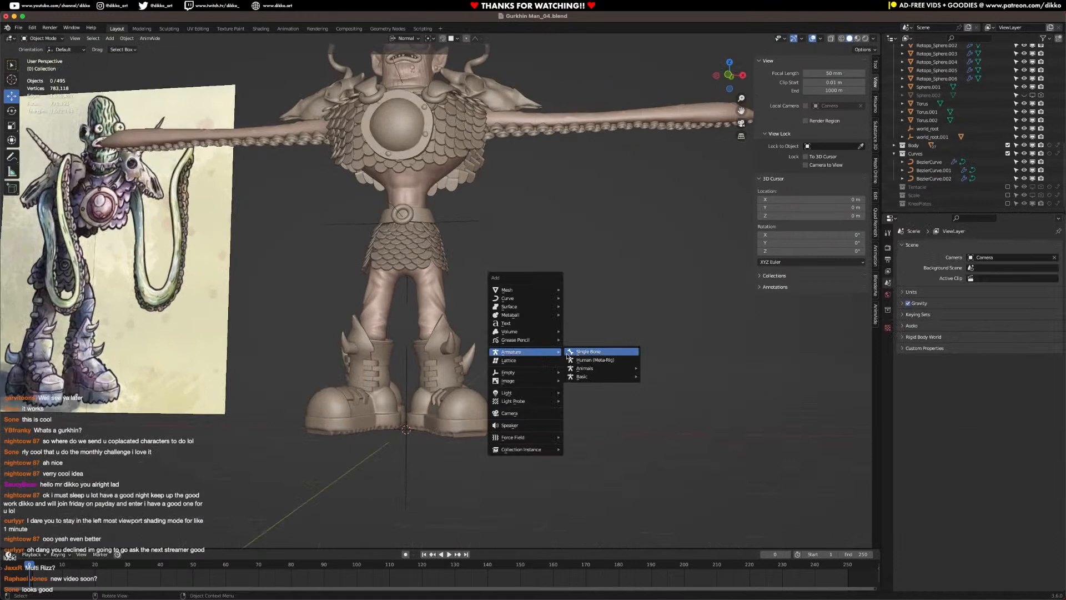
click(611, 360)
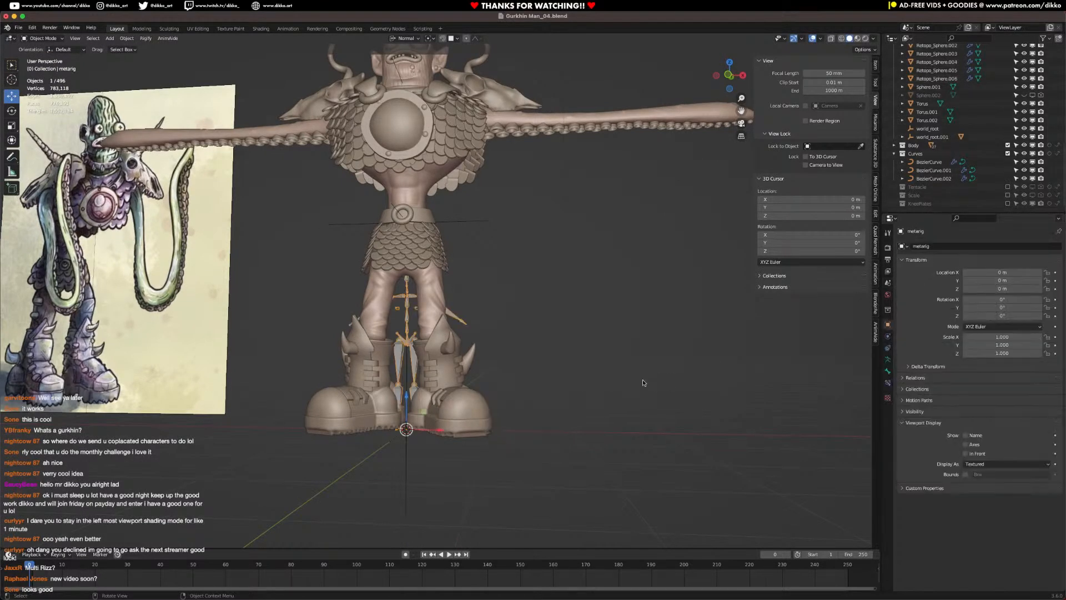
Step: Display the human rig in front of the meshes and scale it up to about 2.4 in front view
scroll(516, 373, down, 1)
middle_drag(516, 373, 525, 379)
key(KP_1)
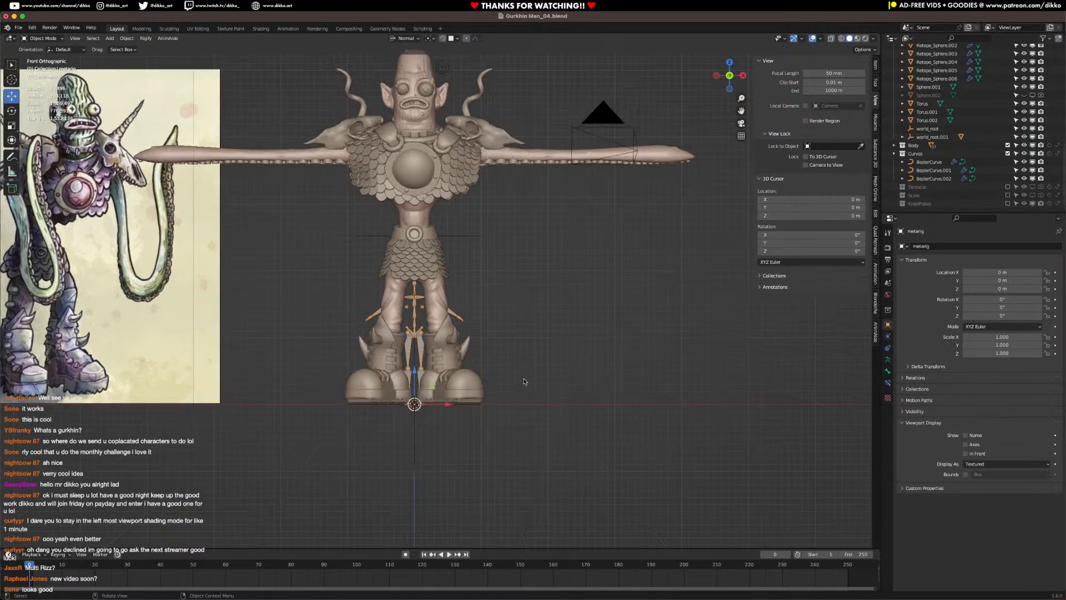
click(966, 453)
key(s)
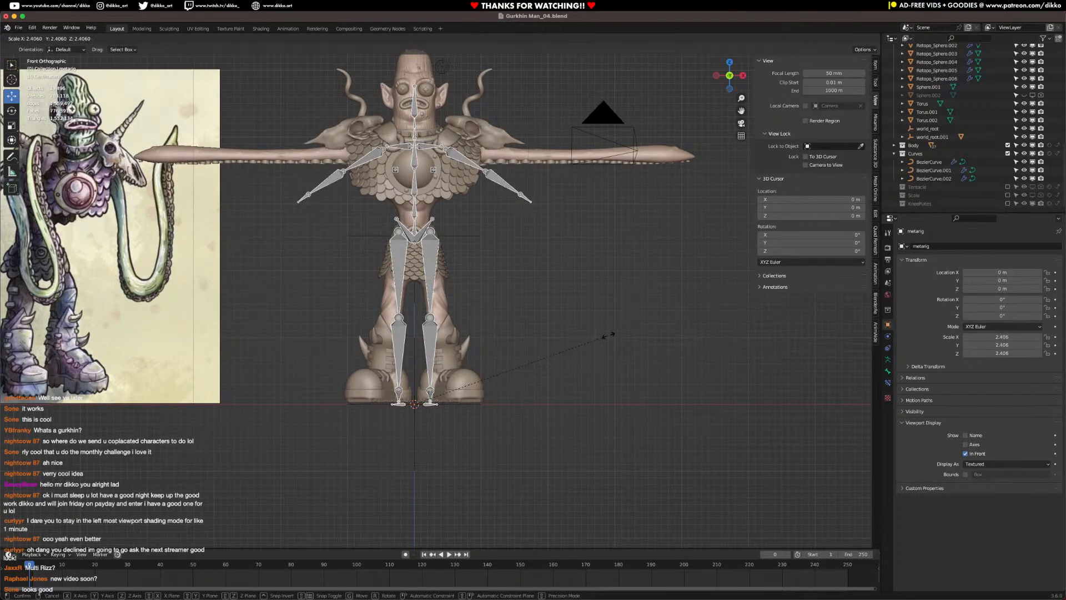
click(608, 335)
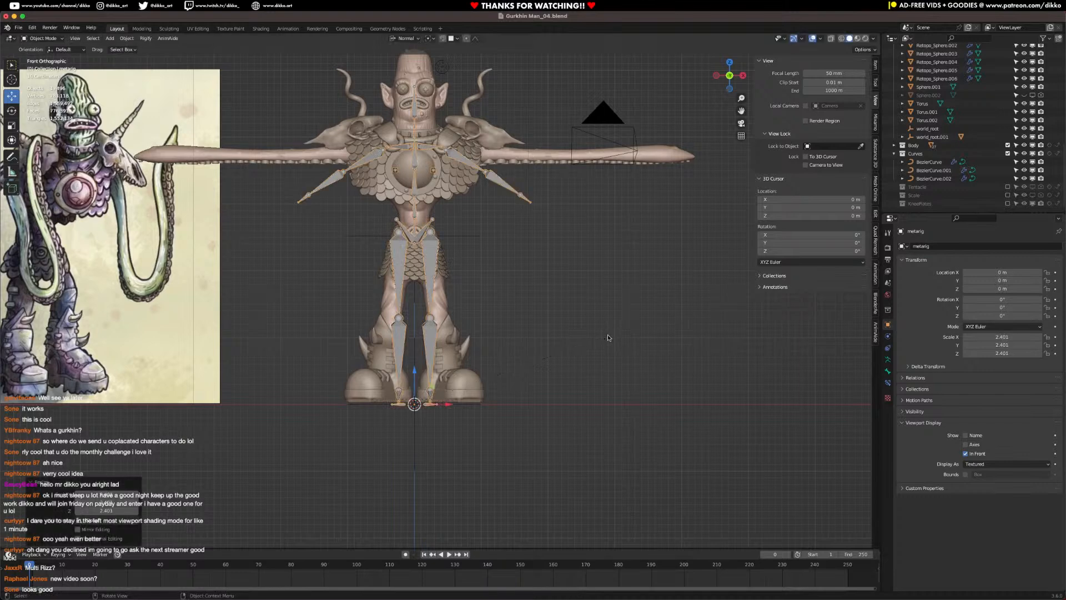
Step: Fine-tune the human rig's scale to about 2.44 to fit the character's body and apply the scale
shift+middle_drag(513, 205, 518, 251)
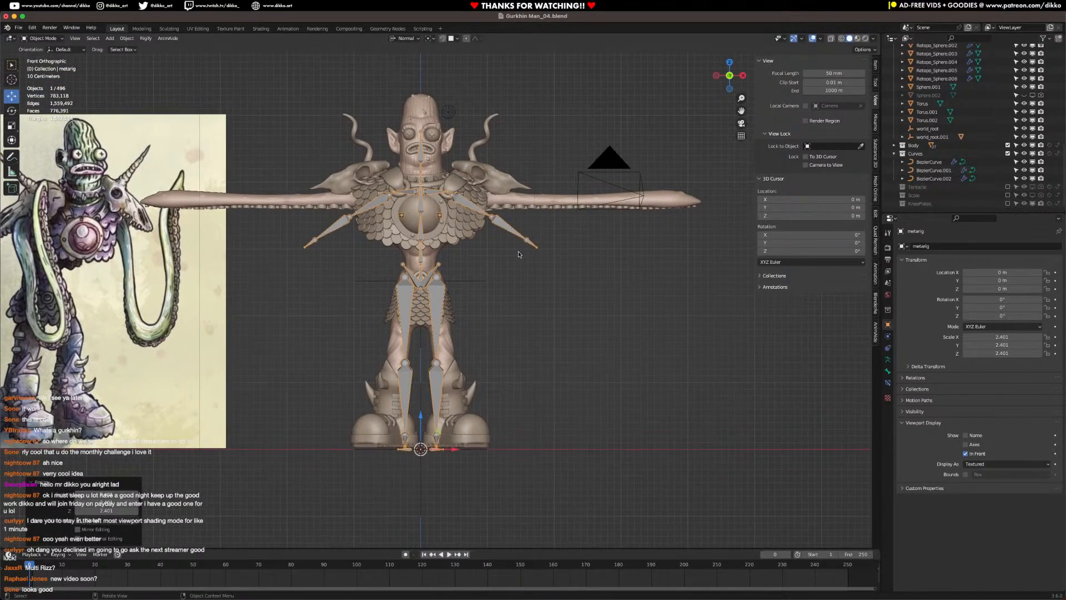
key(s)
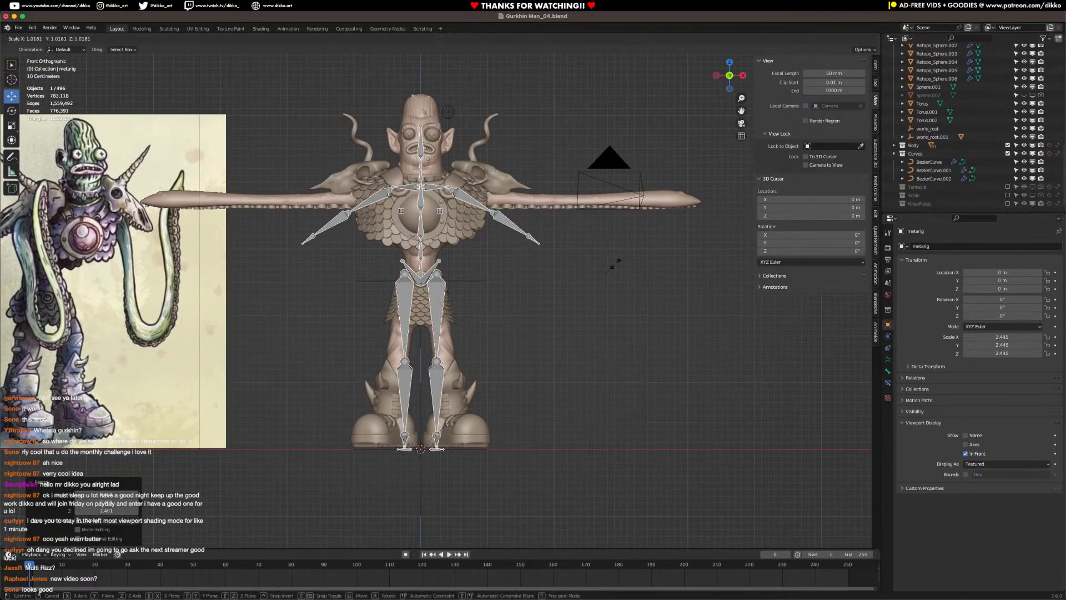
click(615, 264)
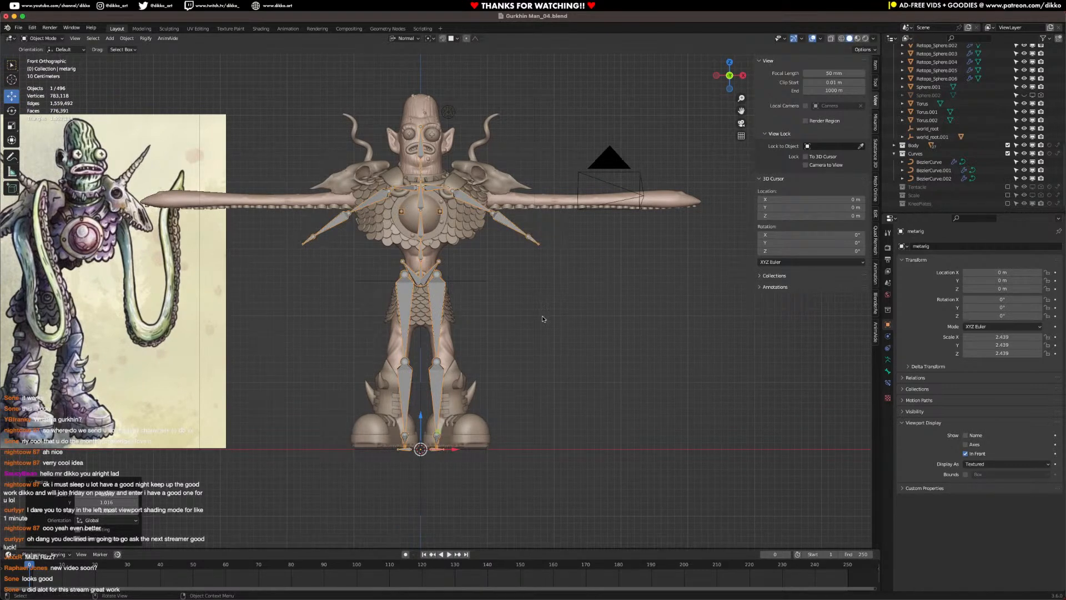
key(ctrl+a)
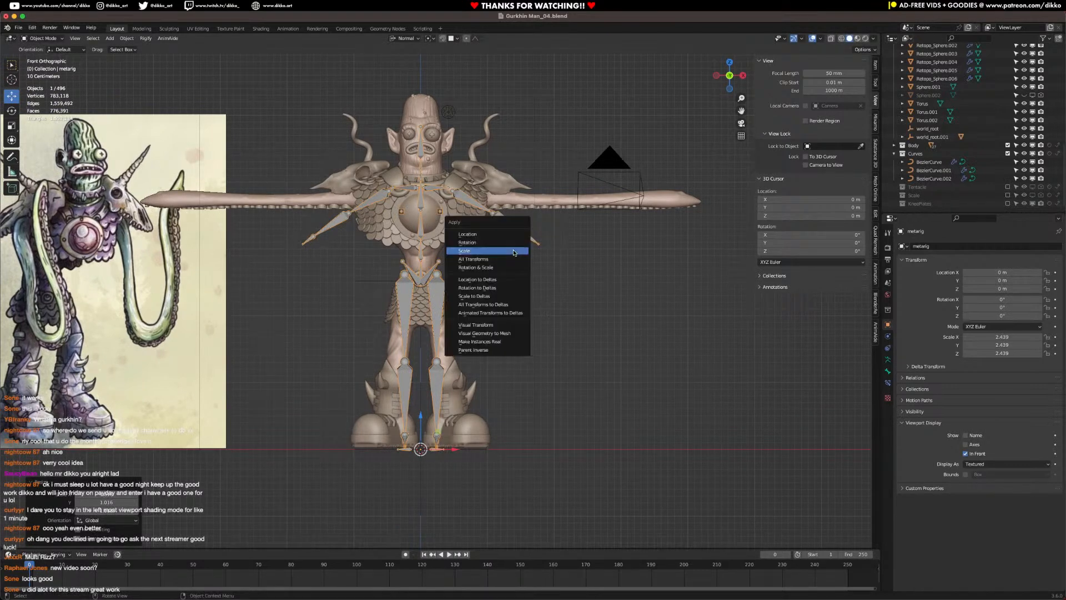
click(513, 252)
Step: In the rig's Edit Mode, raise the head bone's tip about 0.52 m along Z to the top of the head
shift+middle_drag(475, 165, 481, 201)
key(Tab)
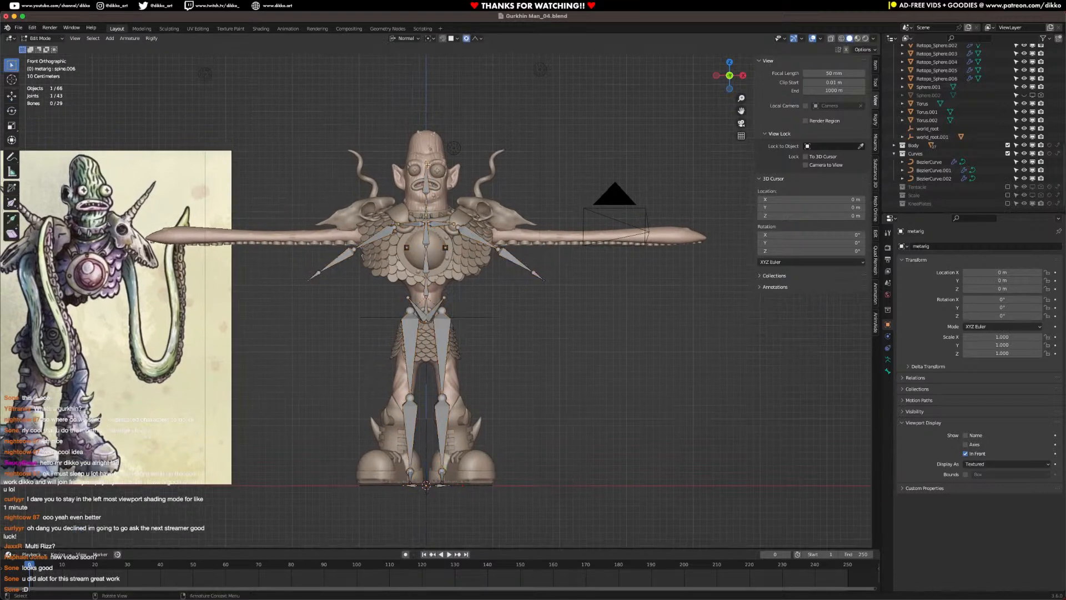
key(g)
key(z)
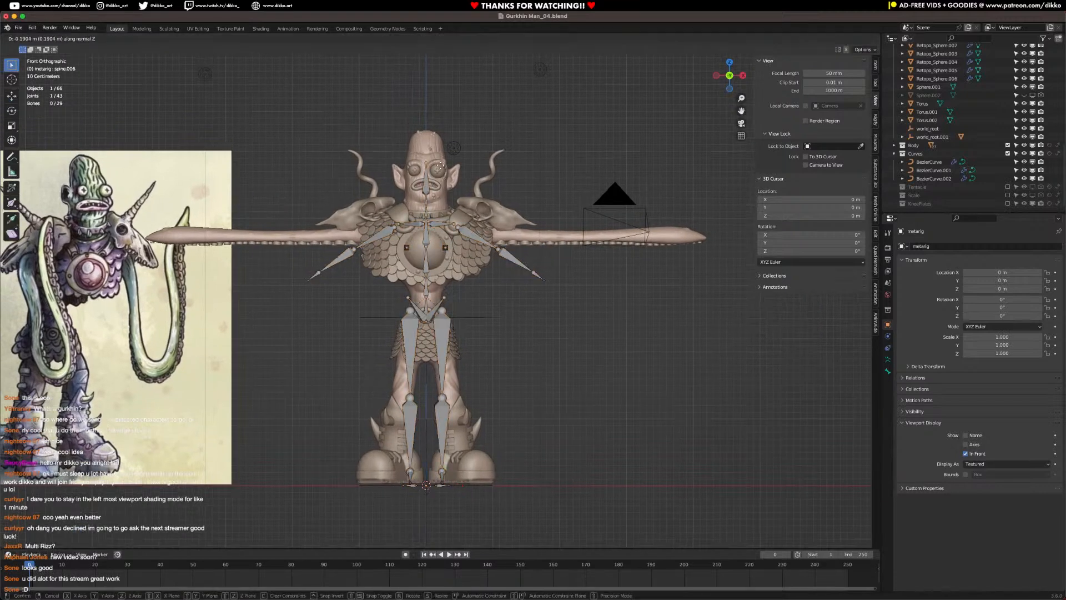
click(441, 147)
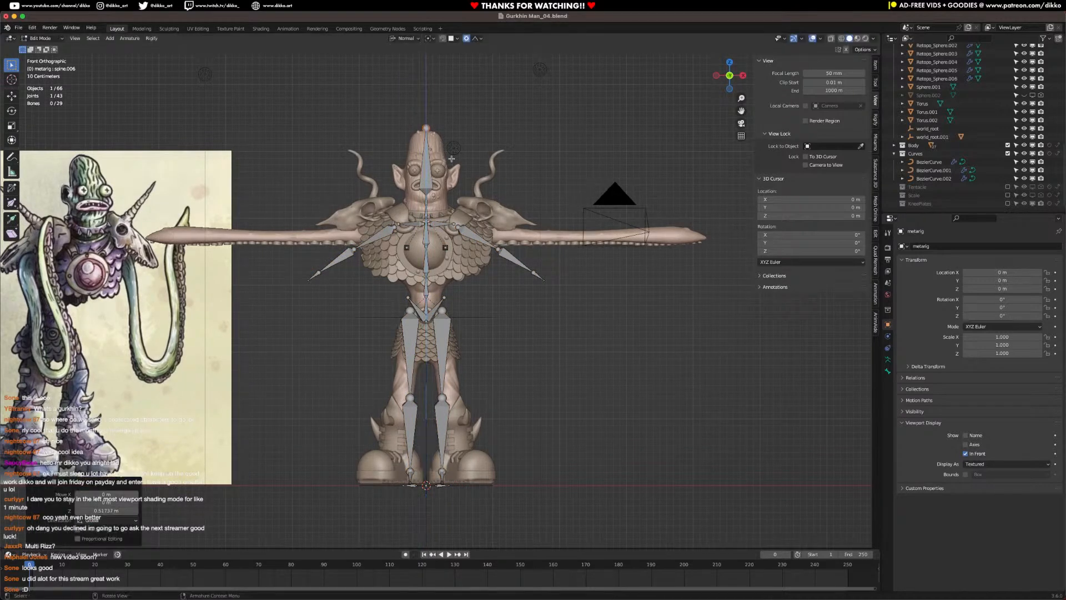
Step: Snap the 3D cursor to the shoulder joint of the upper_arm.L bone
scroll(515, 246, up, 1)
click(461, 213)
key(shift+s)
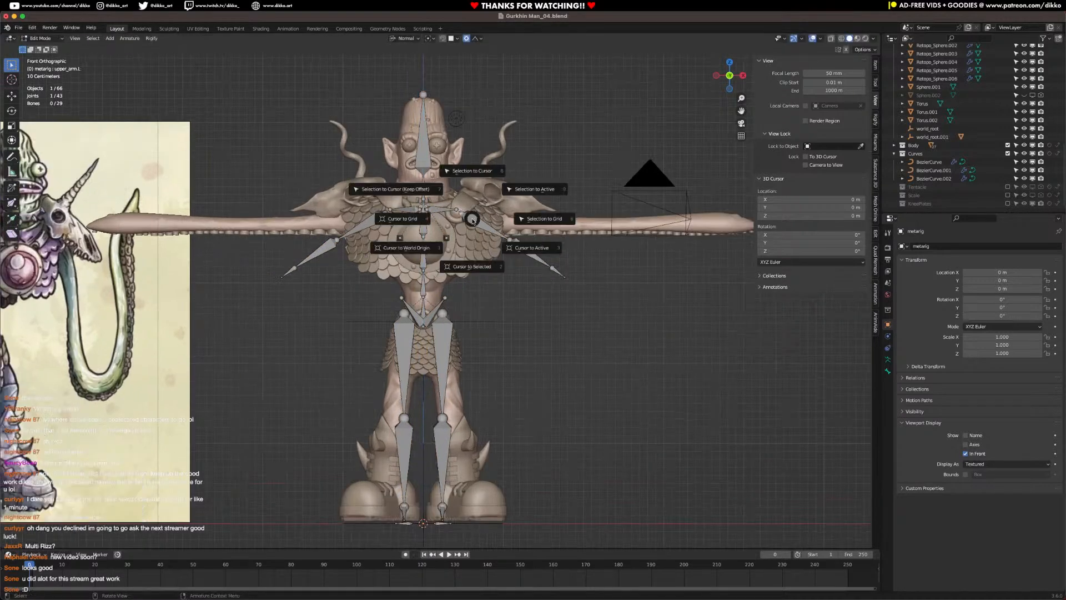
click(472, 266)
Step: Compare the arm bones with the tentacle arm mesh in wireframe and solid shading
shift+middle_drag(571, 250, 451, 218)
click(392, 201)
shift+click(439, 228)
shift+click(466, 246)
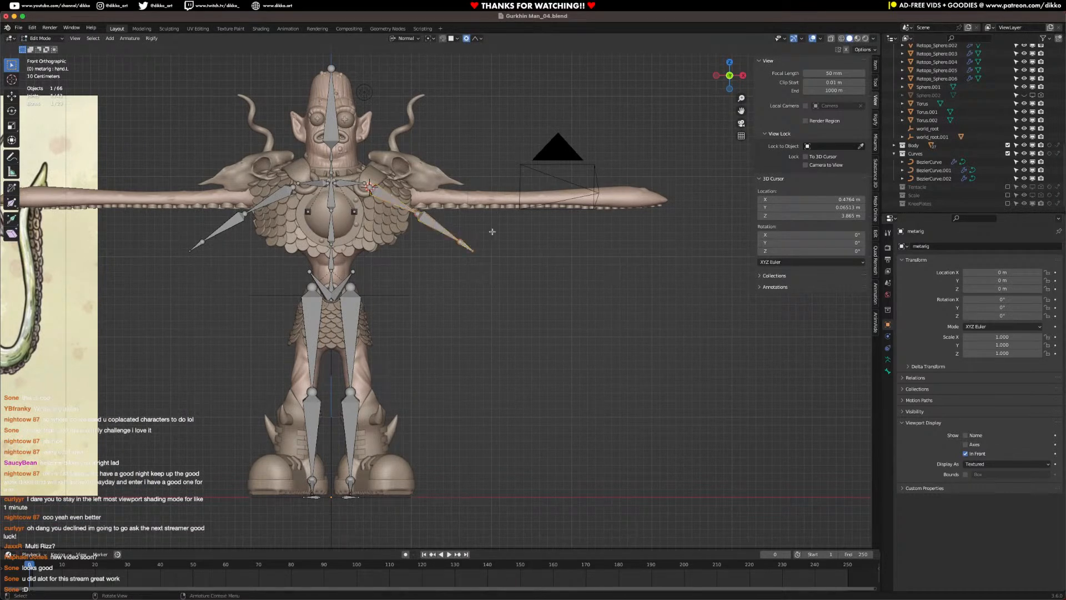
key(z)
click(396, 263)
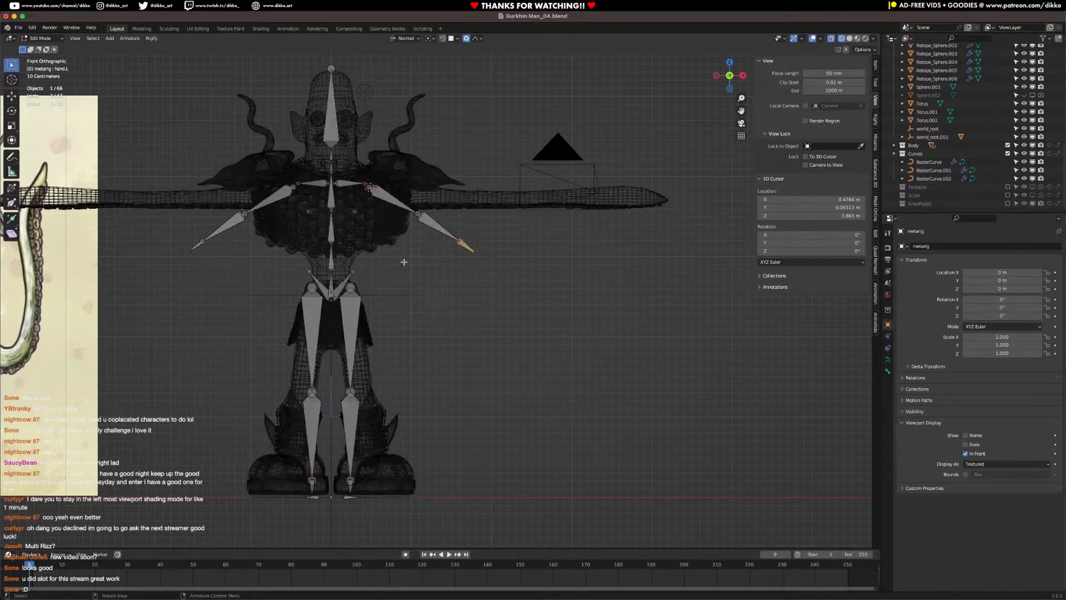
key(z)
click(465, 263)
key(z)
click(522, 266)
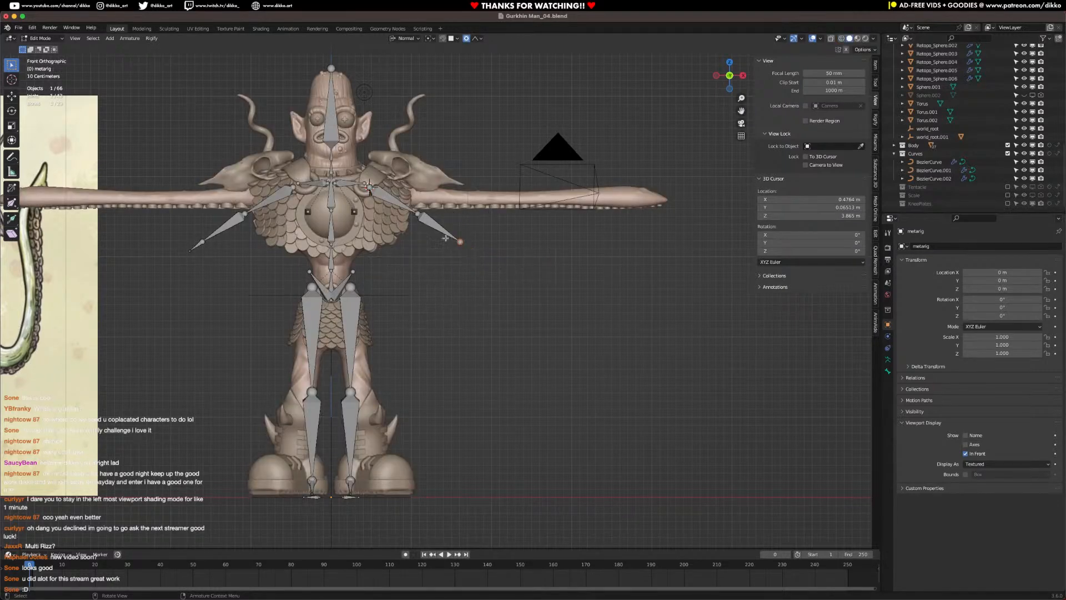
Step: Try deleting the lower bones of one arm, and undo the deletion
key(x)
click(422, 229)
click(421, 215)
key(ctrl+z)
key(ctrl+z)
key(ctrl+z)
key(ctrl+z)
Step: Delete the forearm and hand bones on both sides with X mirroring, and stretch the upper-arm bones to the tentacle tips
click(442, 225)
key(Delete)
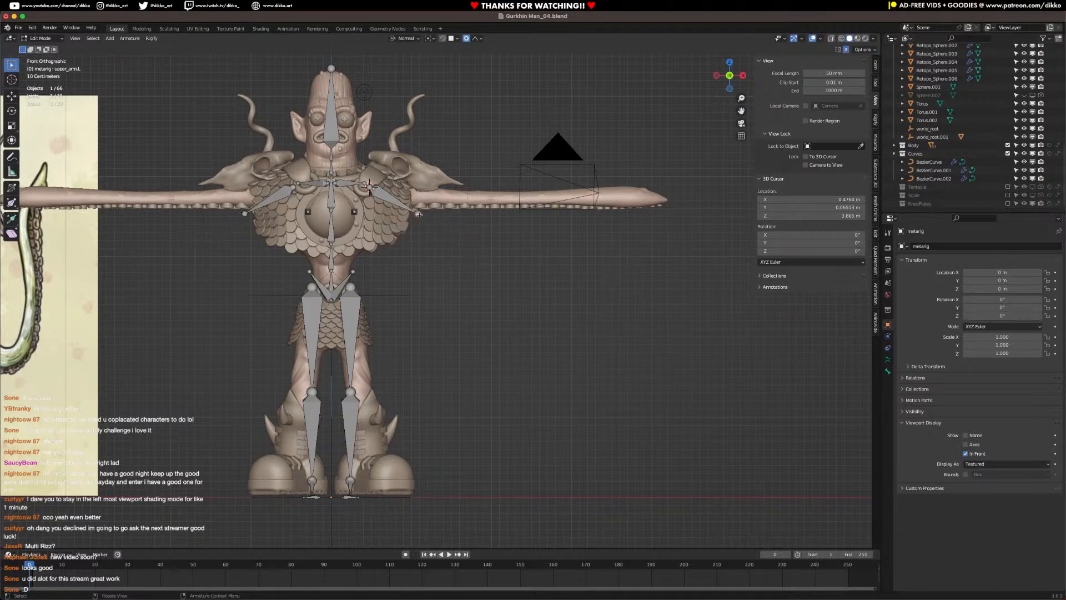
drag(419, 215, 660, 200)
click(660, 199)
Step: Subdivide the long arm bones on both sides with 1 cut
scroll(520, 263, down, 2)
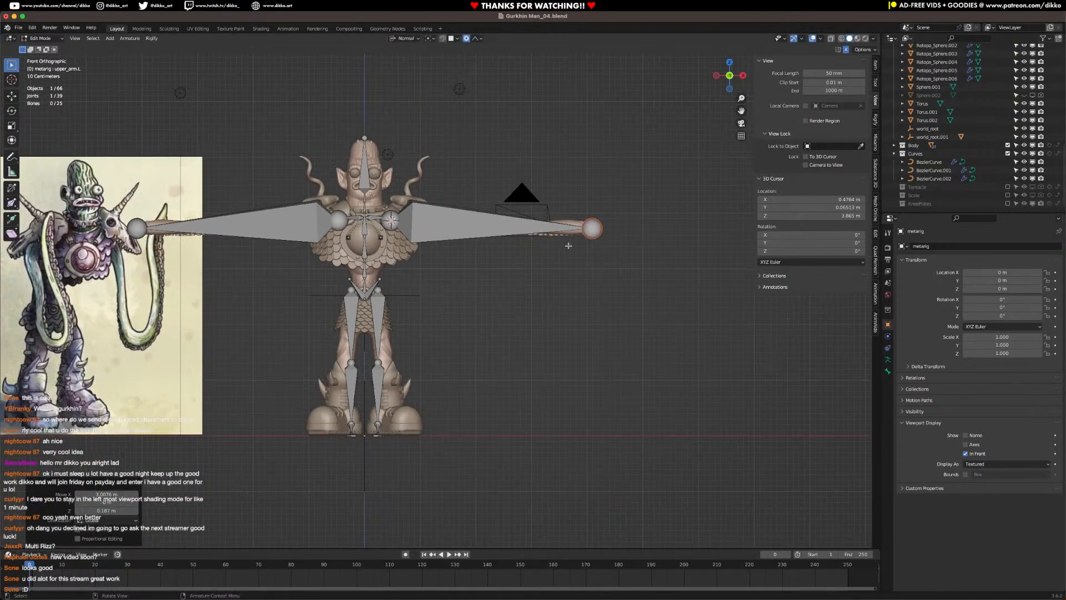
right_click(489, 231)
click(490, 231)
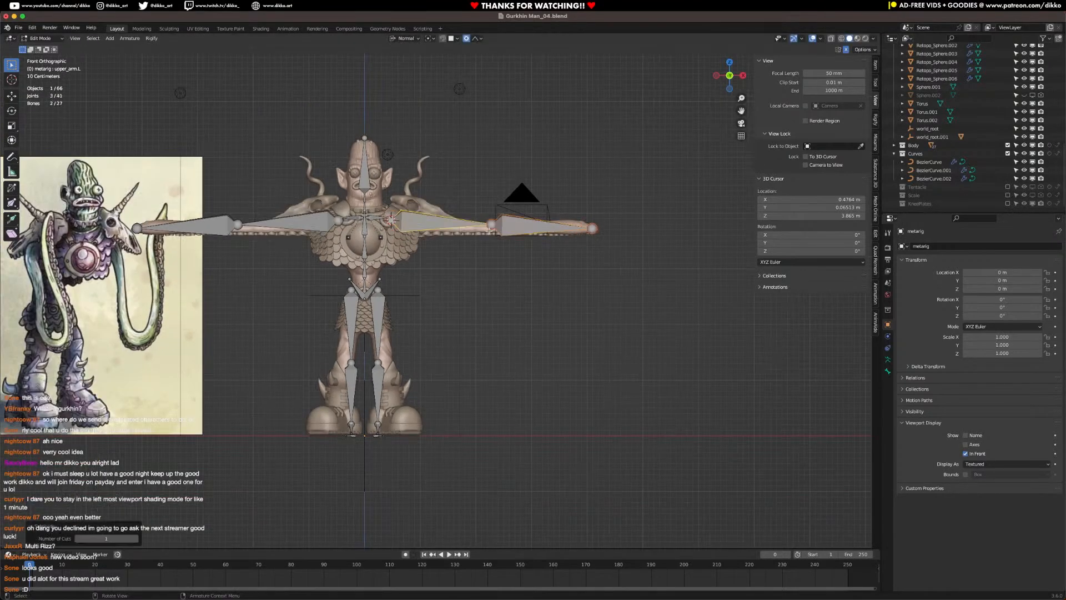
Step: Move the middle joint of the arm bones toward the shoulder, and subdivide the outer arm bone with 1 cut
click(494, 225)
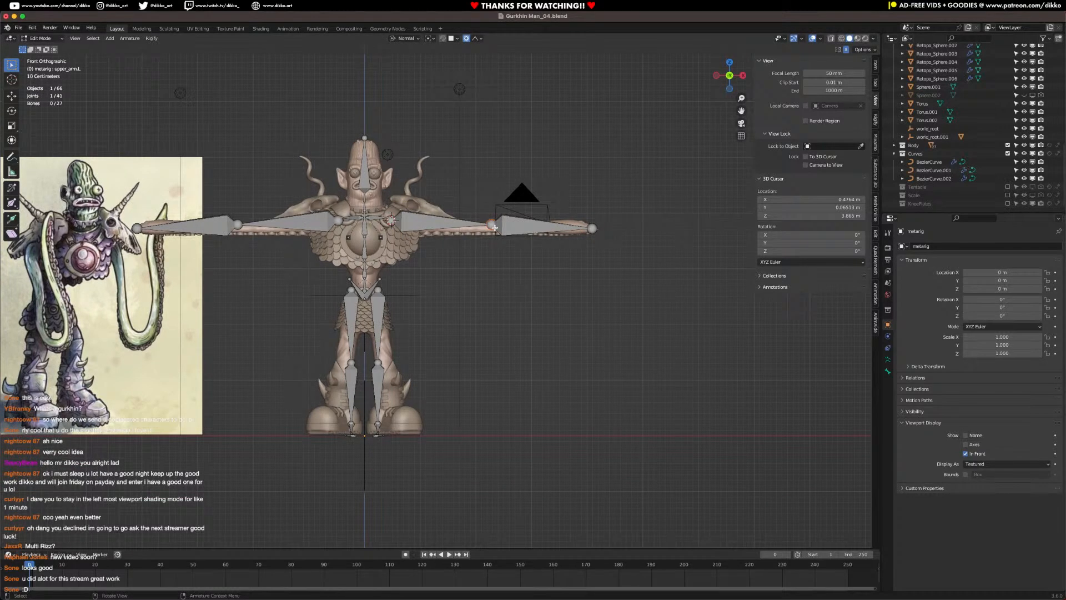
key(g)
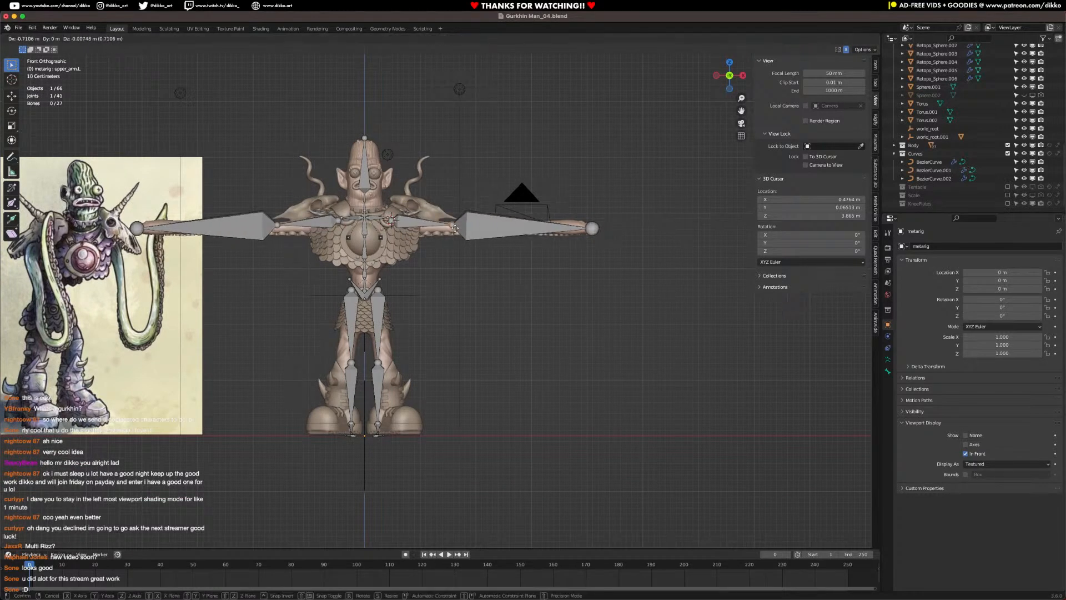
click(455, 228)
click(496, 227)
right_click(498, 227)
click(498, 227)
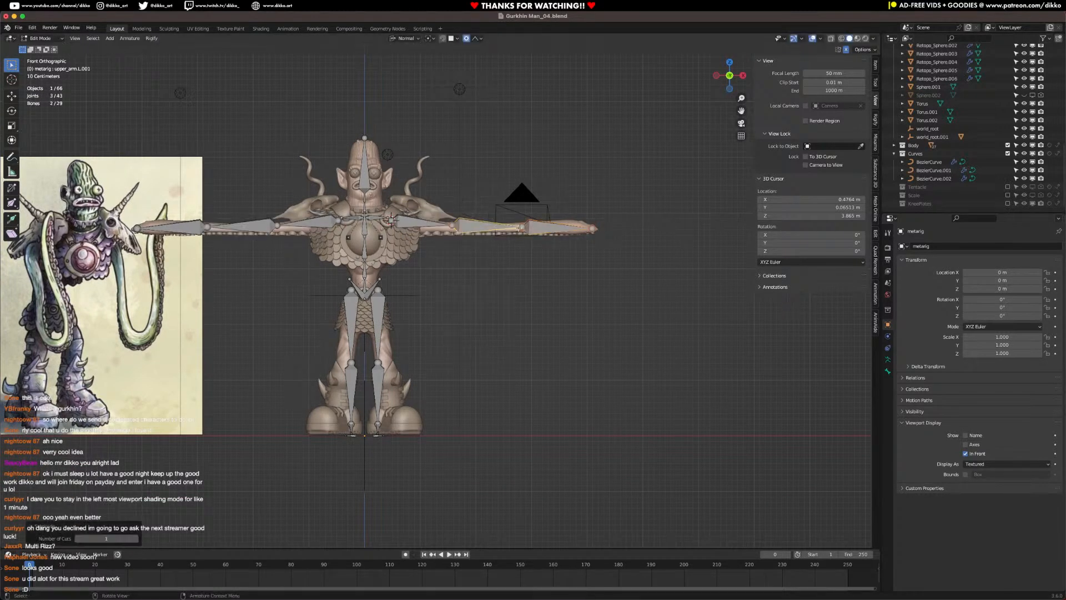
Step: Slide the newly created arm joint toward the shoulder, and subdivide the outermost arm bone again
click(519, 227)
key(g)
click(498, 229)
click(531, 228)
right_click(533, 228)
click(536, 229)
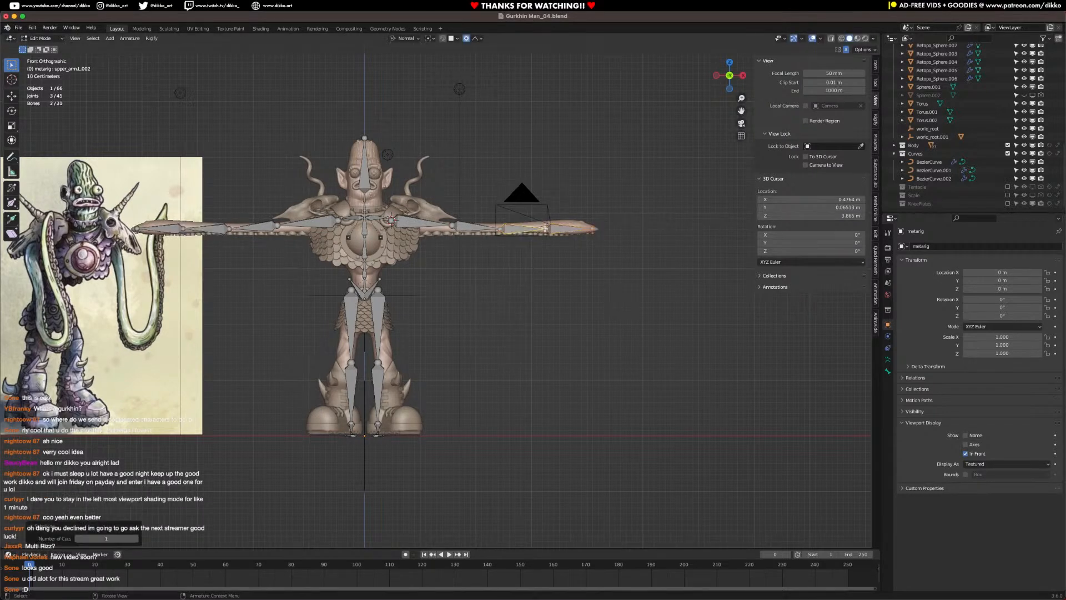
Step: Subdivide the outermost arm bone twice more toward the tentacle tip, repositioning the new joint between the cuts
click(550, 229)
right_click(555, 230)
click(555, 229)
click(560, 228)
key(g)
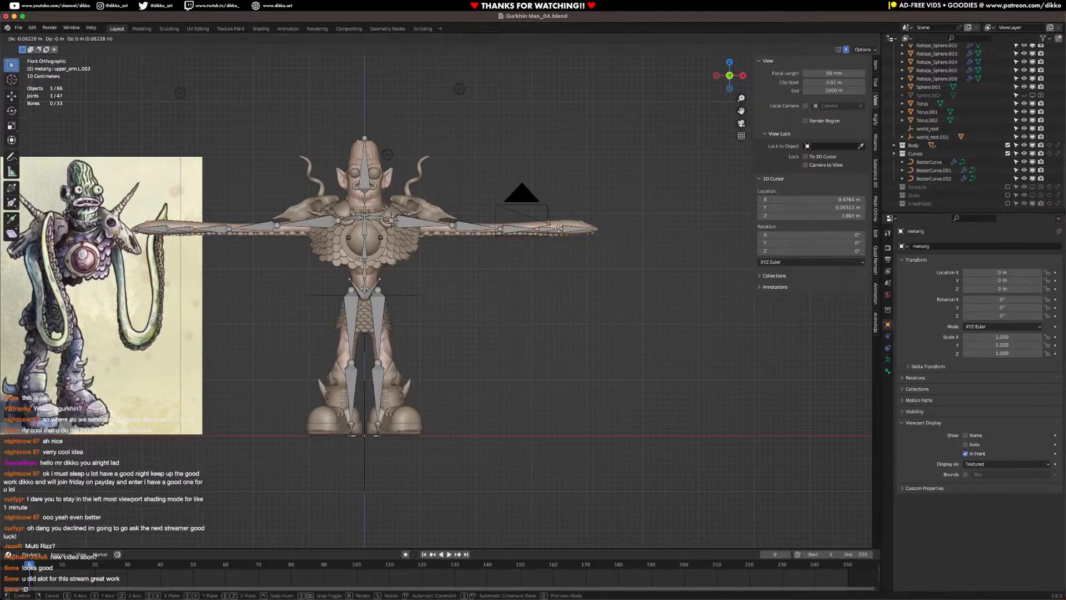
click(559, 228)
click(577, 228)
right_click(580, 228)
click(580, 227)
scroll(596, 243, up, 1)
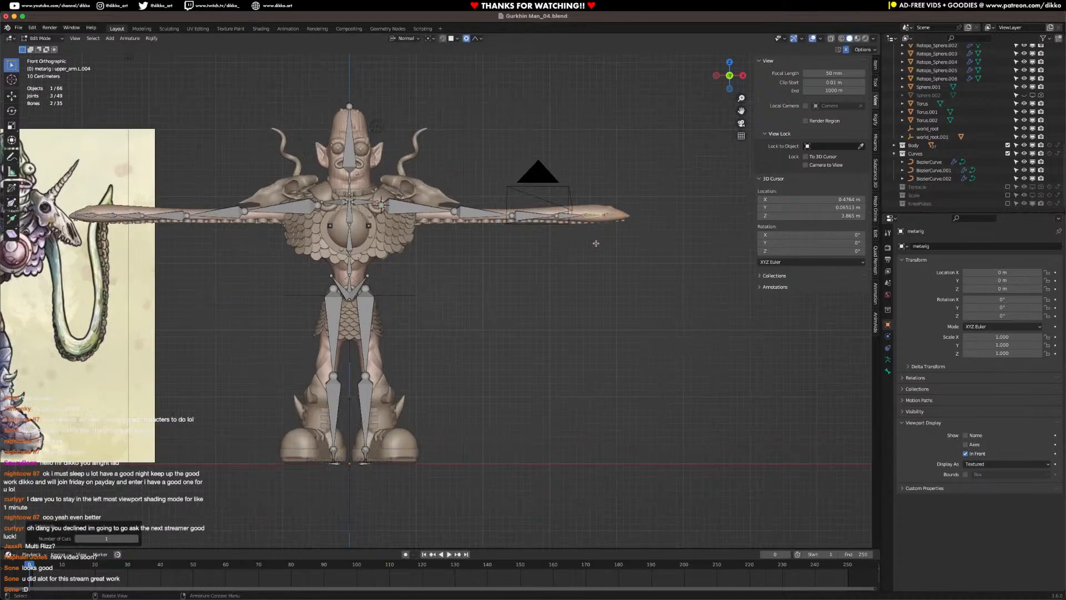
Step: Select the left arm's bone chain from shoulder to tip and raise its Bendy Bones segment count
click(382, 204)
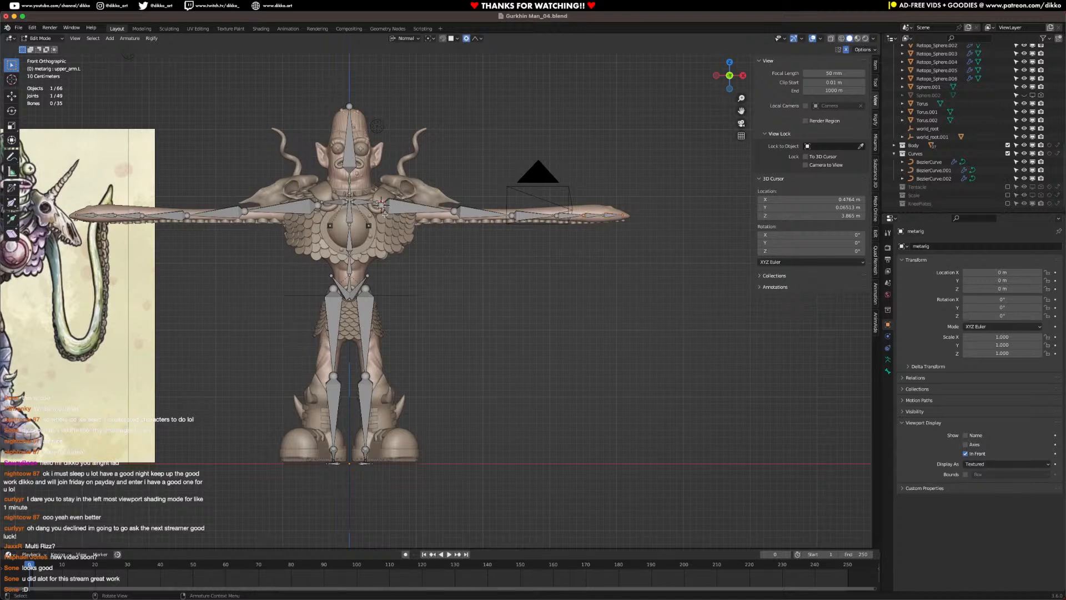
click(404, 206)
shift+click(526, 216)
shift+click(577, 216)
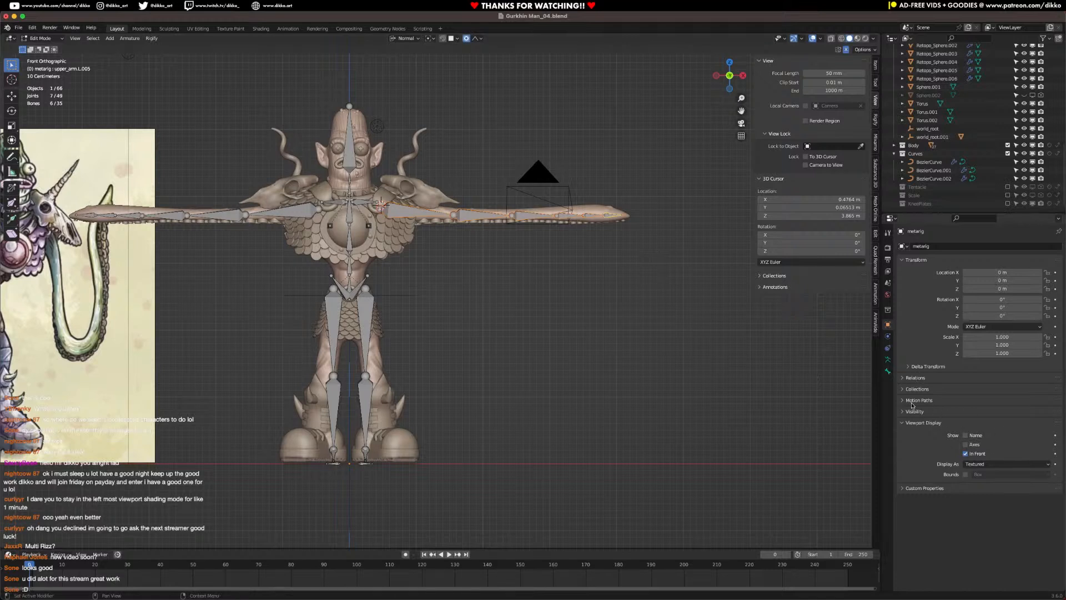
click(905, 376)
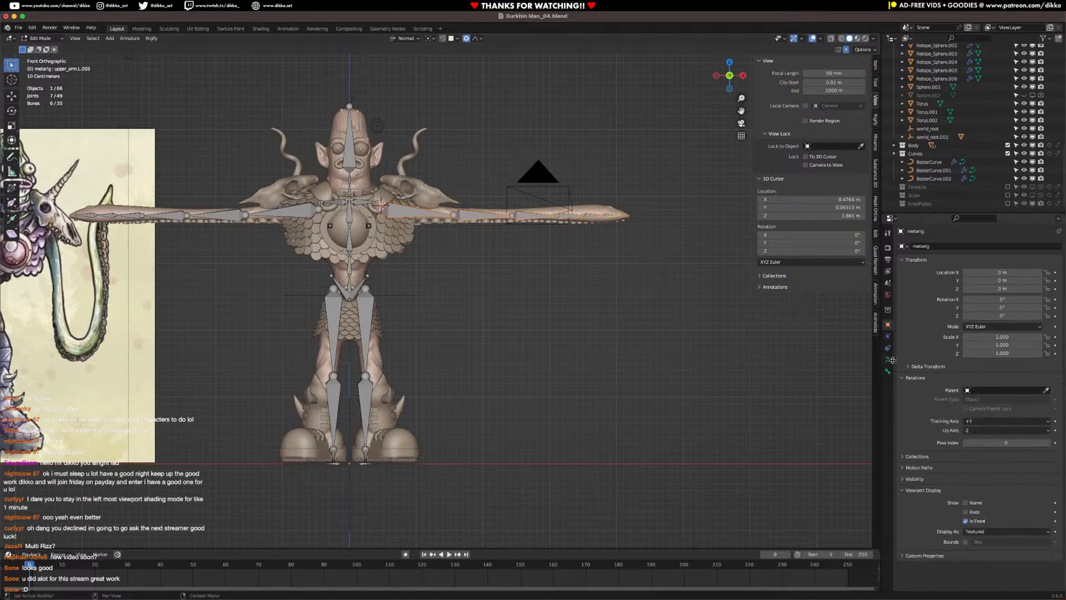
click(888, 371)
click(917, 350)
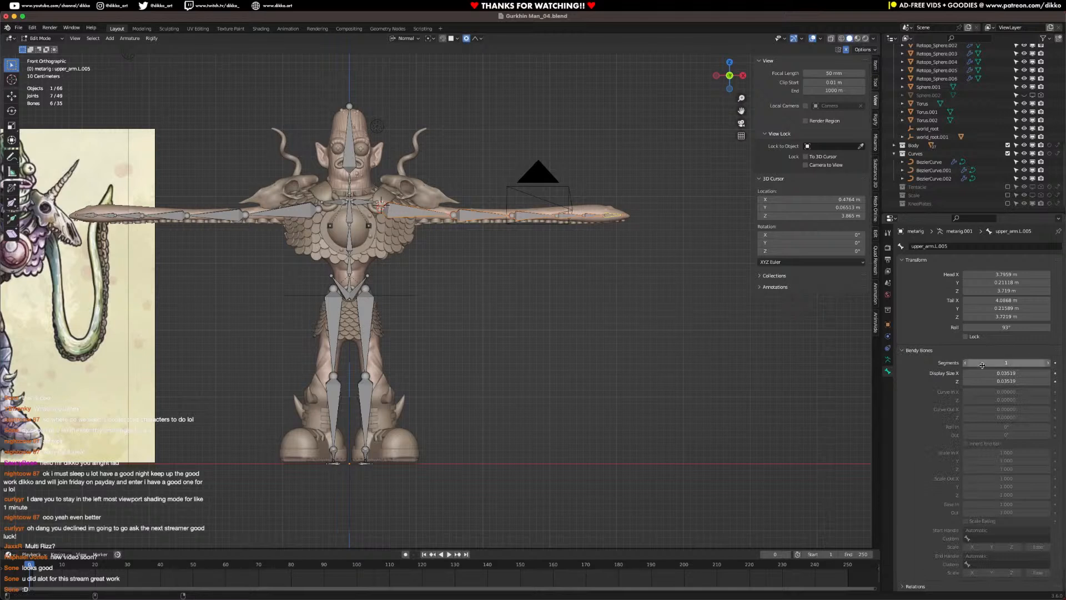
drag(983, 365, 1000, 365)
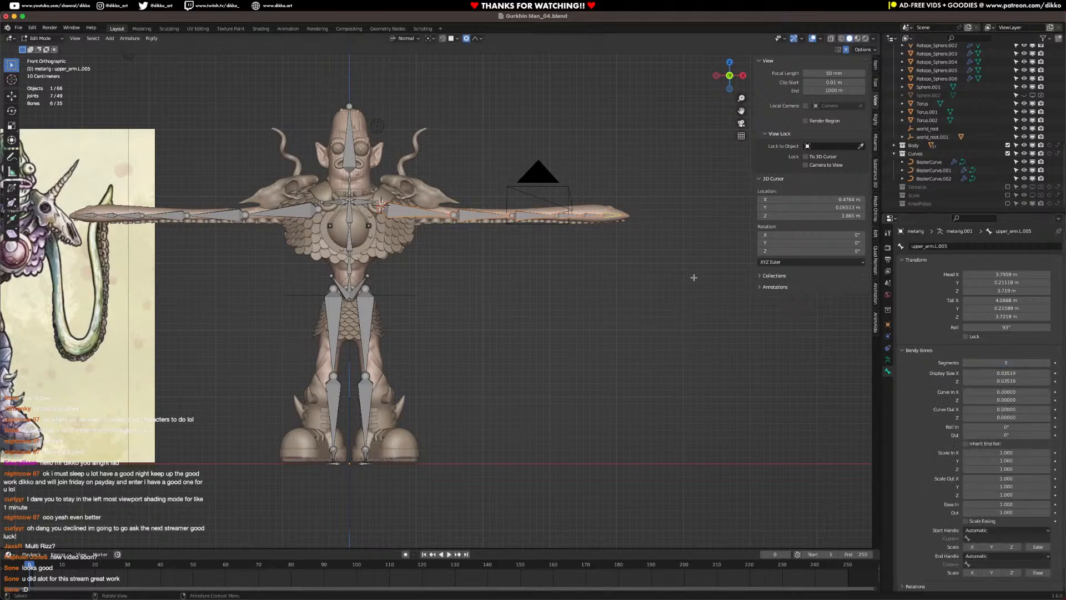
drag(1004, 363, 1020, 363)
click(586, 215)
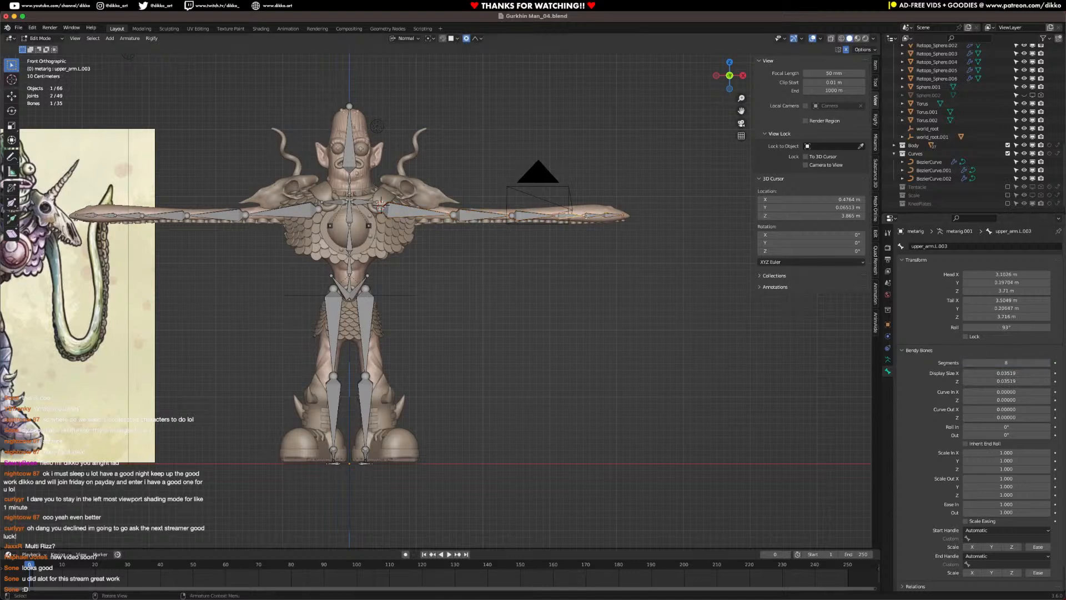
Step: Move the knee joints, shin bones and foot bones outward along X by about 0.15 m to line up with the boots
scroll(365, 362, up, 2)
shift+middle_drag(366, 362, 374, 309)
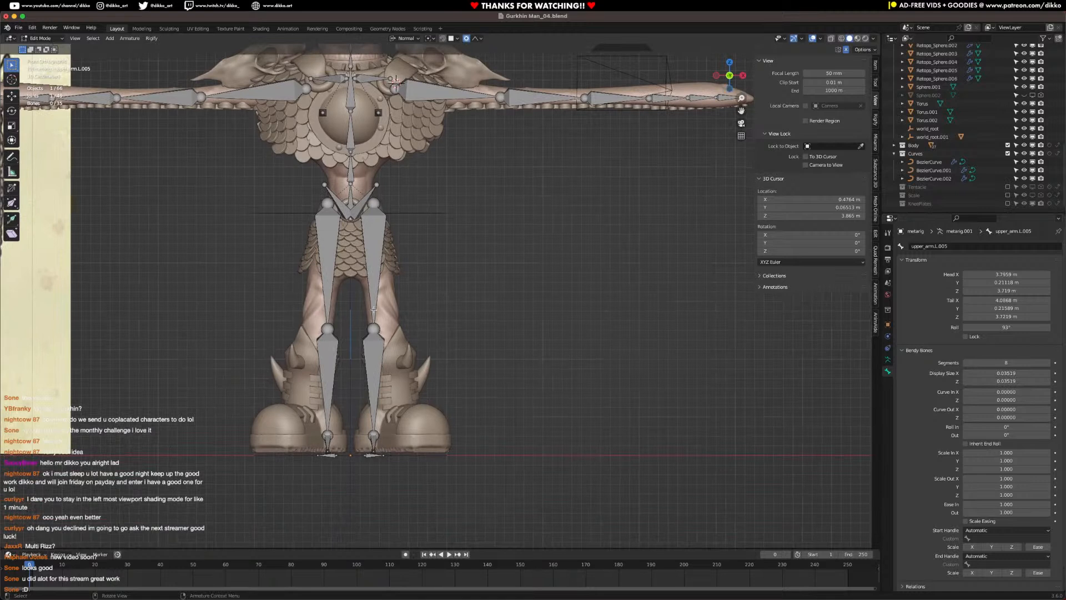
drag(340, 309, 413, 467)
key(g)
key(x)
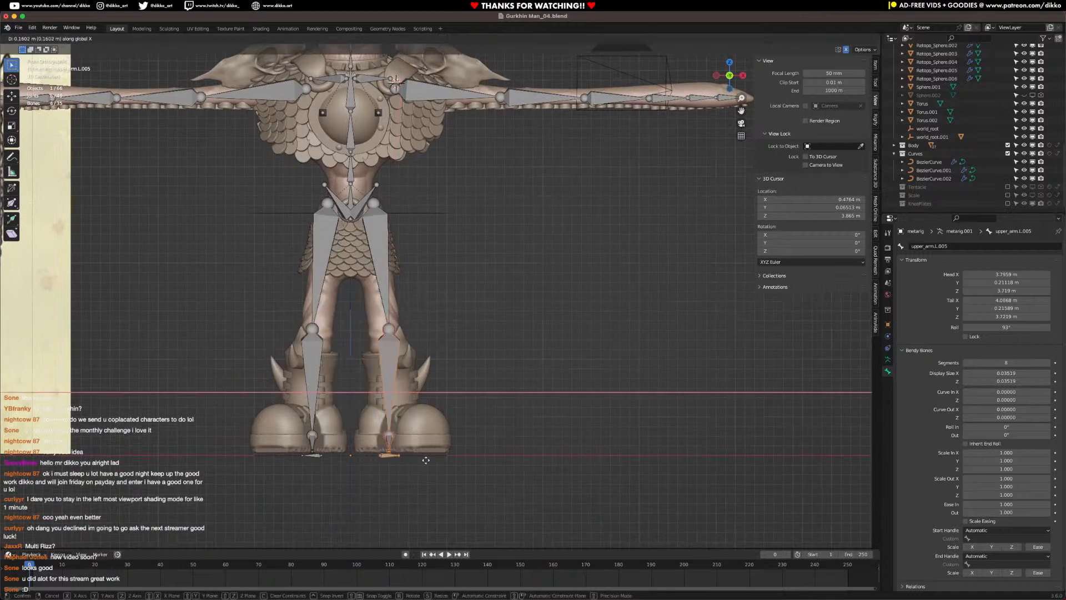
click(425, 460)
Step: Move the right knee joint forward along global Y by about 0.2 m
middle_drag(425, 461, 371, 393)
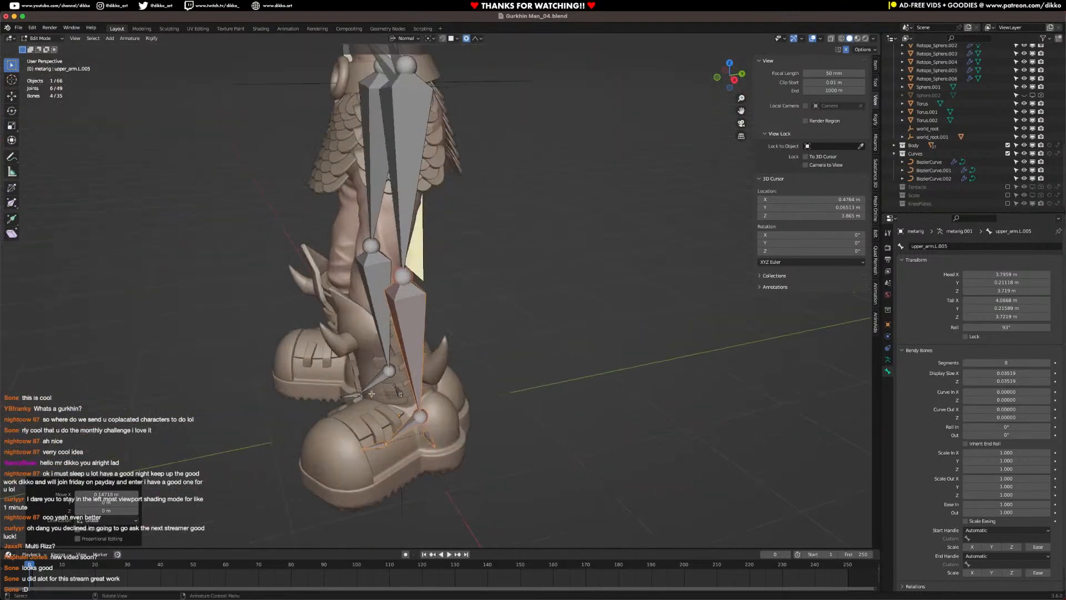
middle_drag(427, 442, 416, 282)
click(426, 285)
click(416, 281)
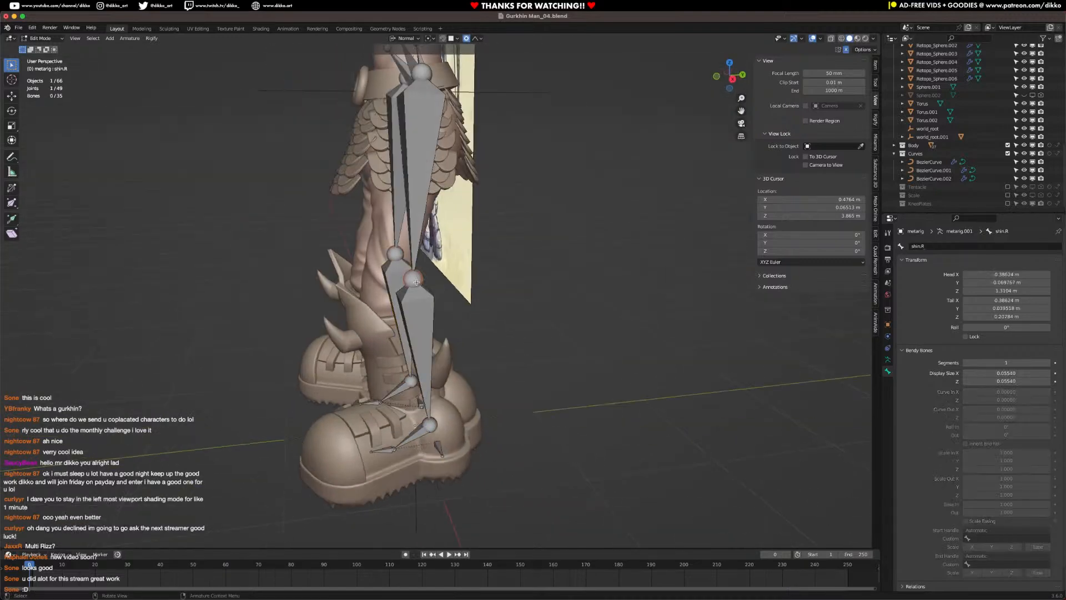
key(g)
key(y)
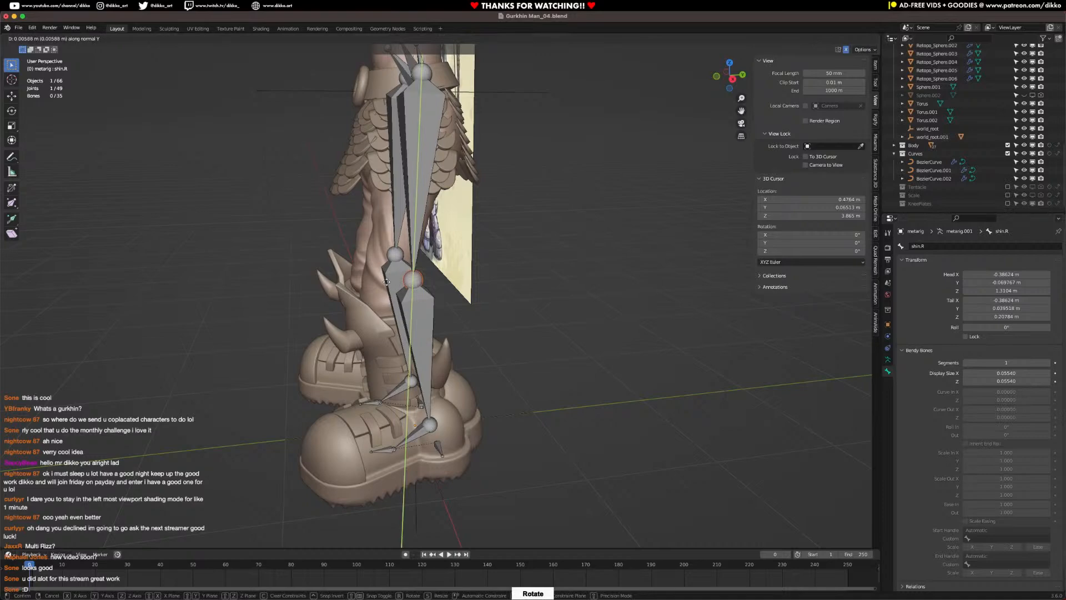
key(y)
click(386, 282)
Step: Rotate the left foot, toe and heel bones about Z to follow the boot's direction, and scale them up
middle_drag(386, 281, 449, 367)
drag(427, 350, 368, 451)
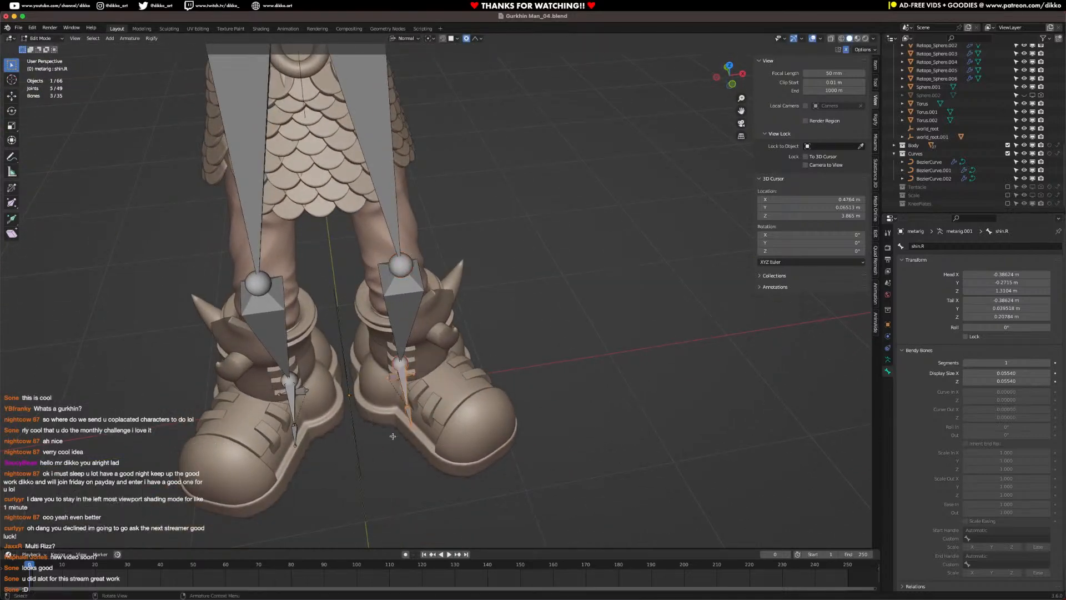
key(r)
key(z)
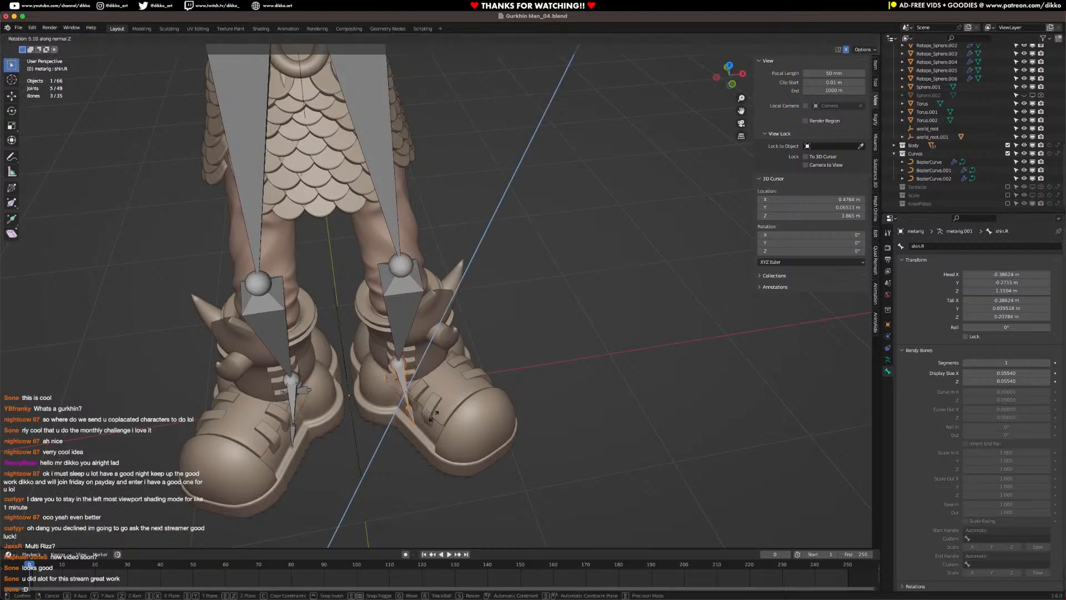
click(455, 399)
key(s)
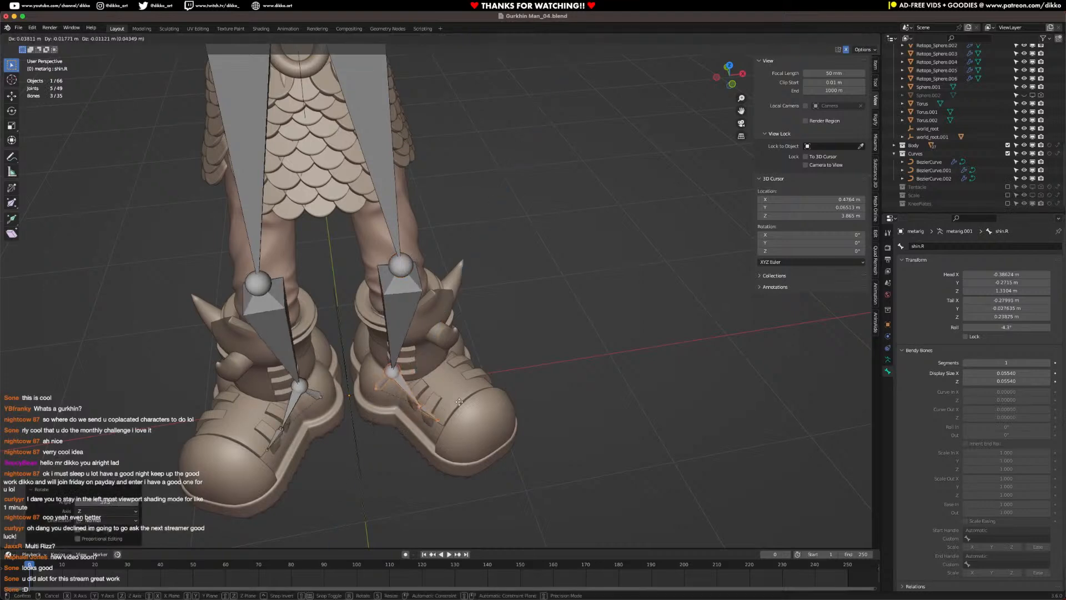
click(518, 419)
key(g)
click(531, 421)
key(s)
click(547, 424)
Step: Move the foot, toe and heel bones up and forward in the right side view, and scale them by about 1.14
middle_drag(548, 424, 382, 394)
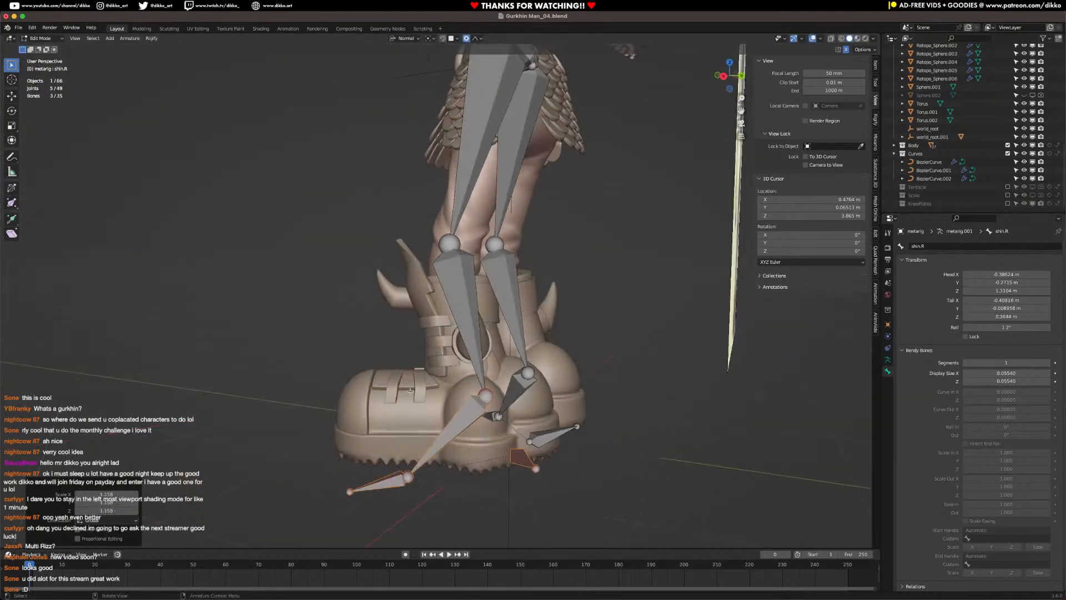
key(KP_1)
key(KP_3)
key(g)
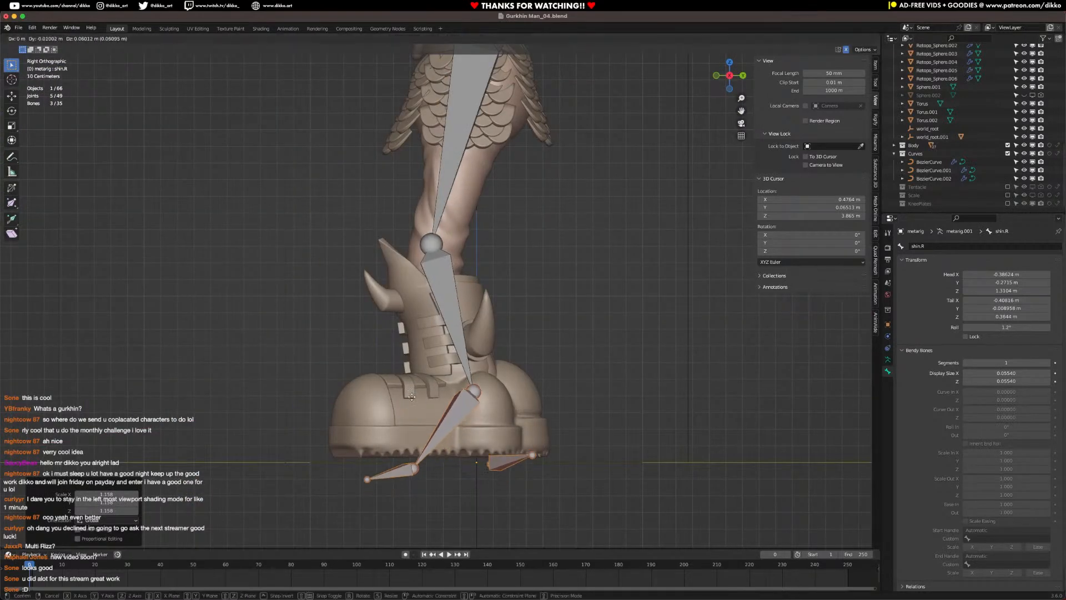
click(389, 358)
key(s)
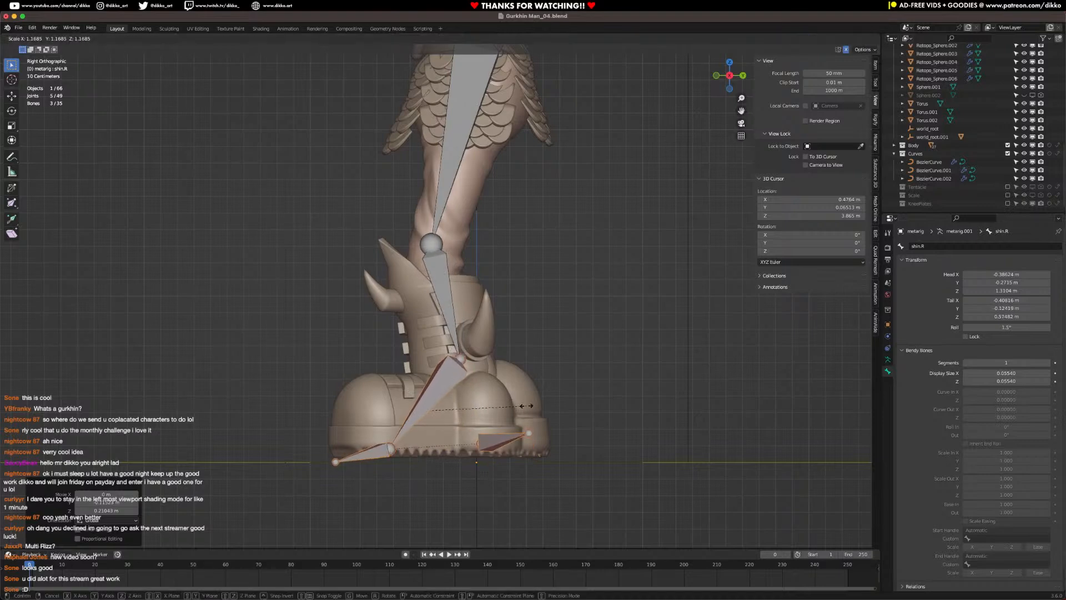
click(522, 436)
middle_drag(522, 436, 564, 418)
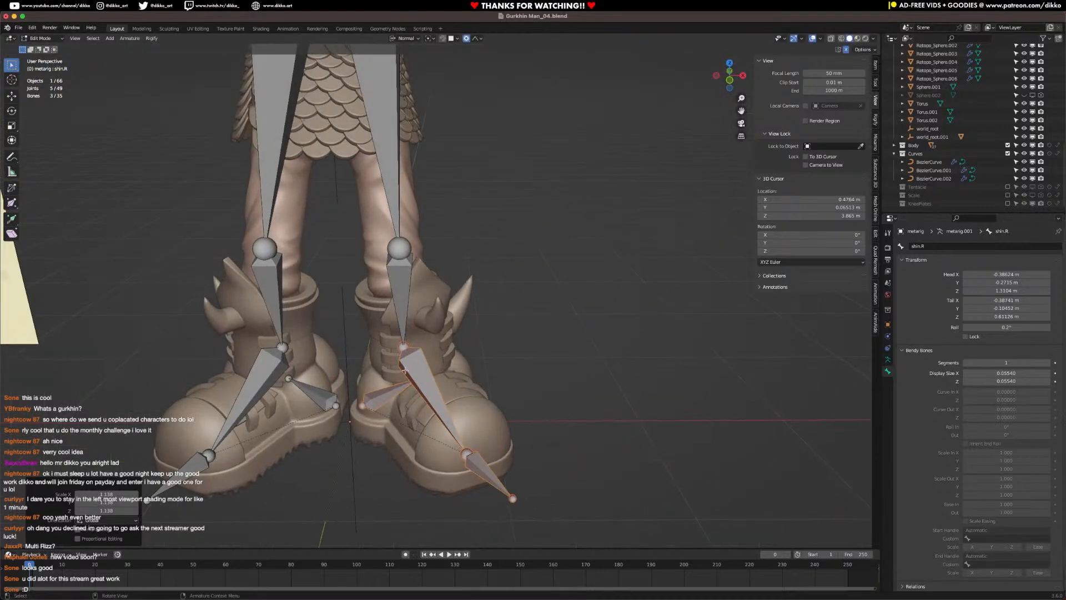
Step: Try scaling the left foot bone, undo it, and set the bone's roll to about -78°
click(421, 372)
key(s)
click(465, 385)
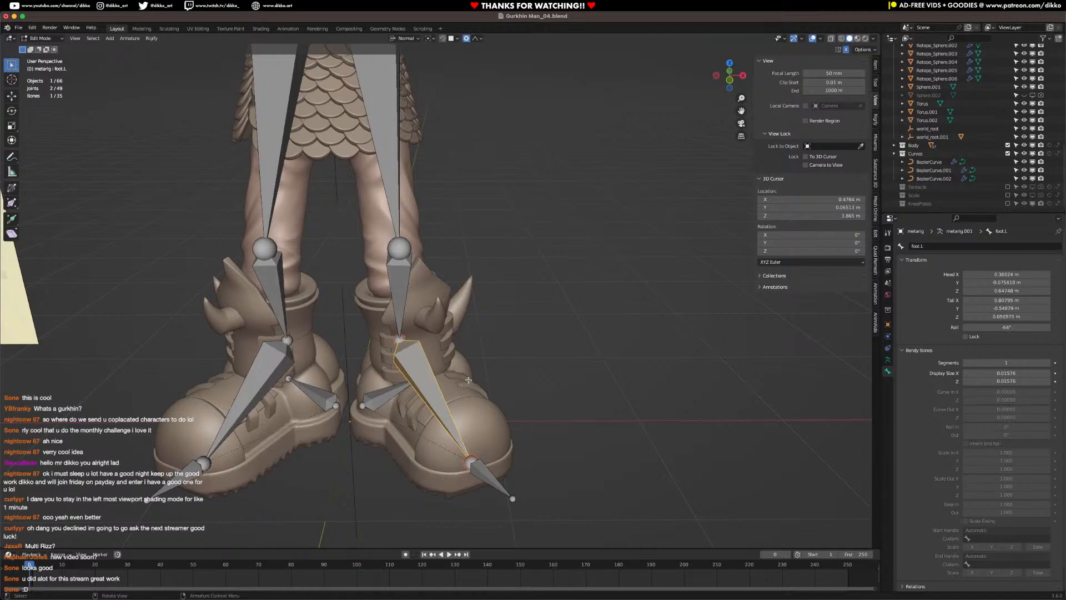
key(ctrl+z)
key(ctrl+r)
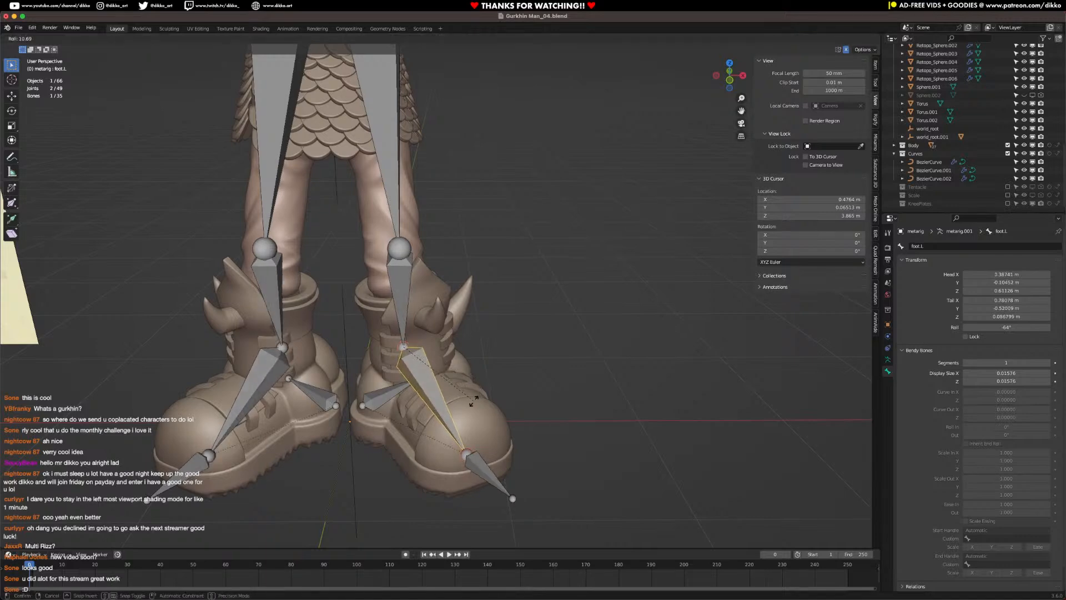
click(473, 404)
middle_drag(472, 404, 452, 376)
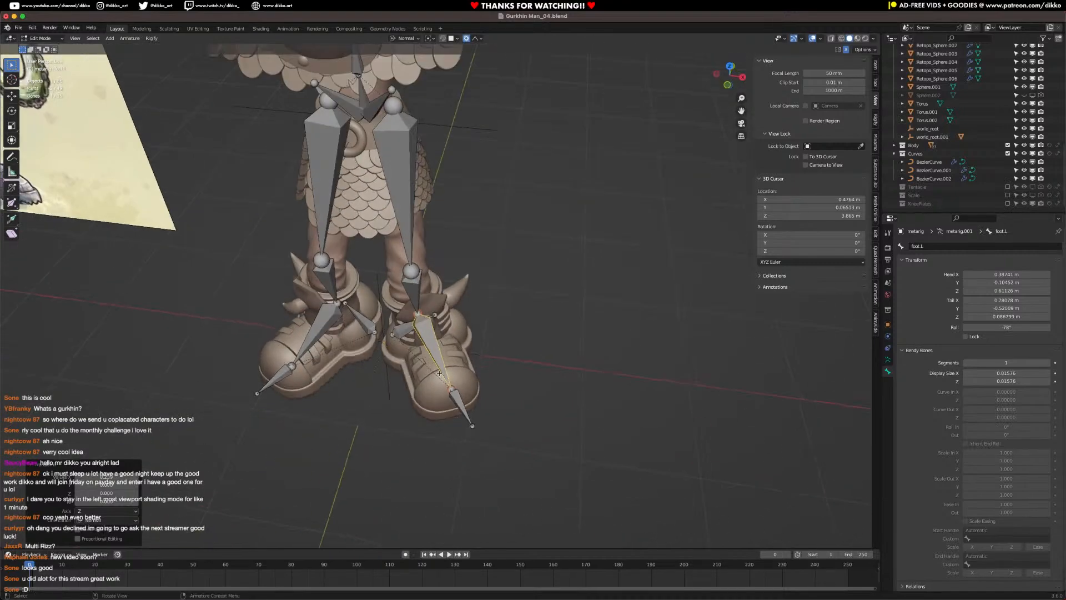
Step: Try rotating the left foot bone about Z, and undo the rotation
key(r)
key(z)
click(510, 394)
key(ctrl+z)
Step: Reposition the left heel bone's end joint against the back of the boot
middle_drag(509, 393, 389, 386)
click(448, 402)
key(g)
click(446, 413)
scroll(446, 414, down, 2)
middle_drag(441, 381, 424, 407)
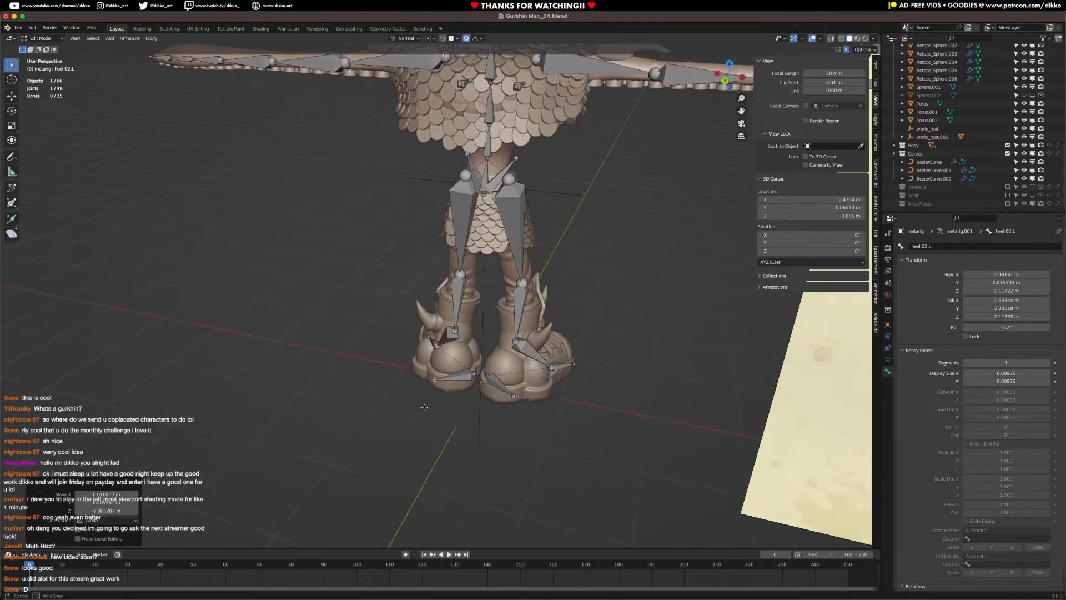
Step: Examine the pelvis, spine and thigh bones against the body from the front
scroll(424, 406, up, 3)
middle_drag(499, 421, 528, 300)
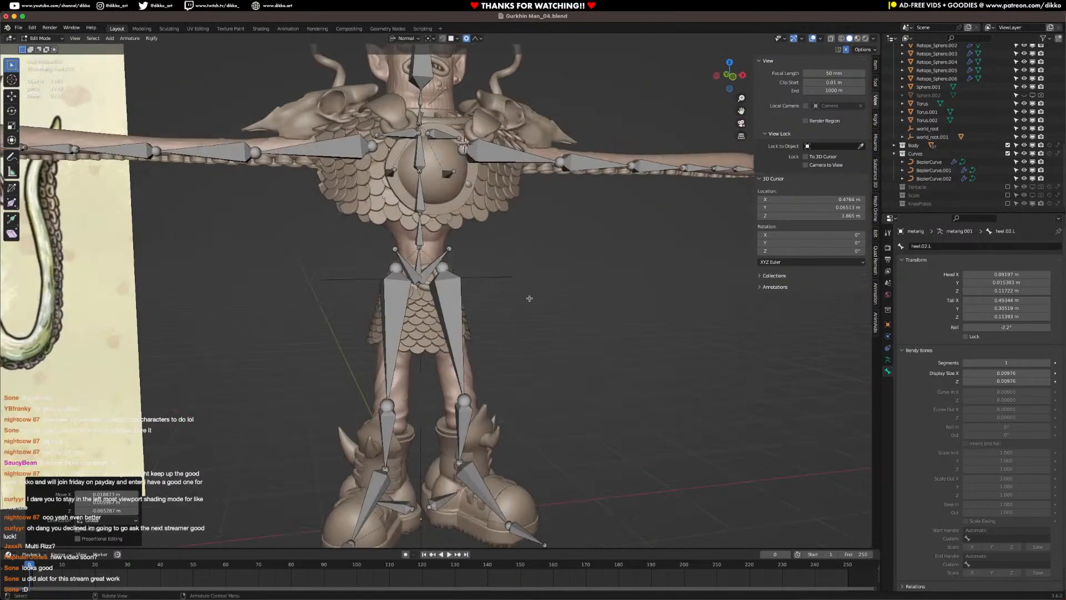
scroll(460, 284, up, 2)
key(KP_1)
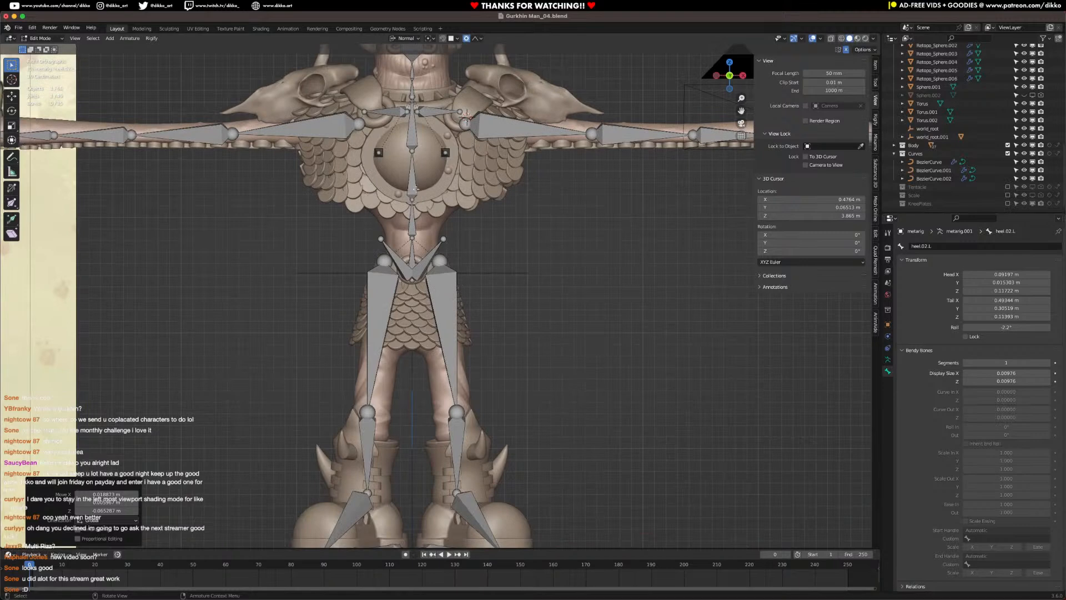
click(414, 278)
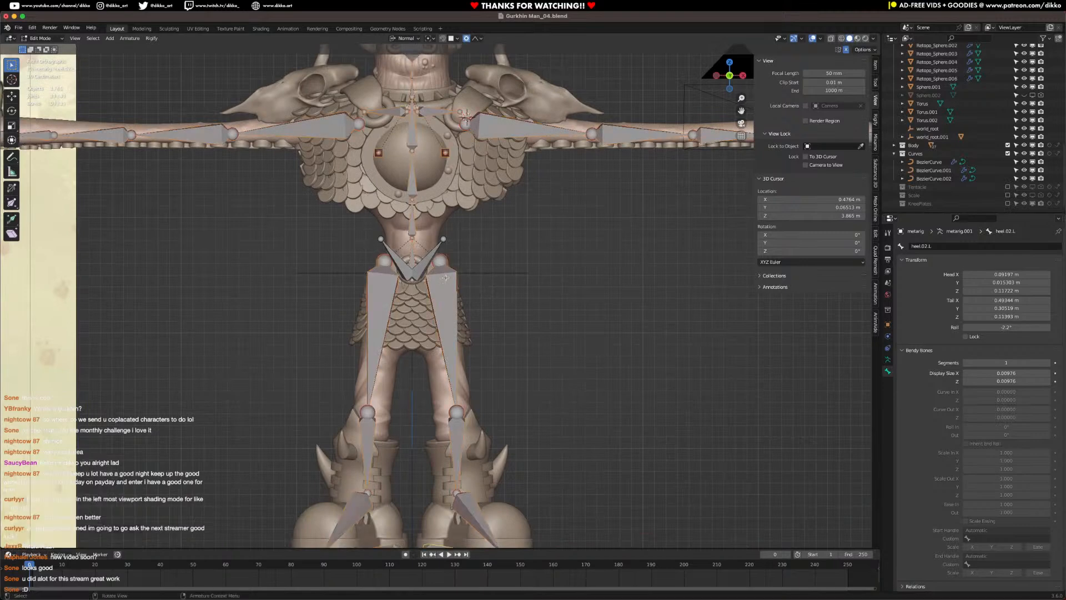
click(416, 260)
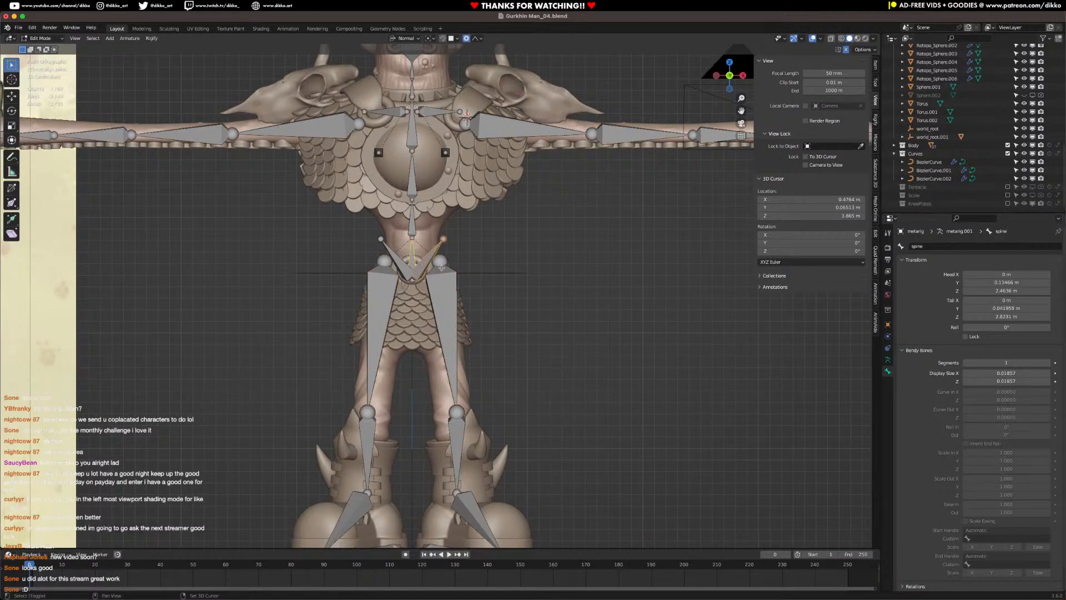
key(a)
key(alt+a)
click(420, 270)
key(a)
Step: Try to lower the left thigh bone's hip joint along its Z axis
click(445, 262)
key(g)
key(z)
key(z)
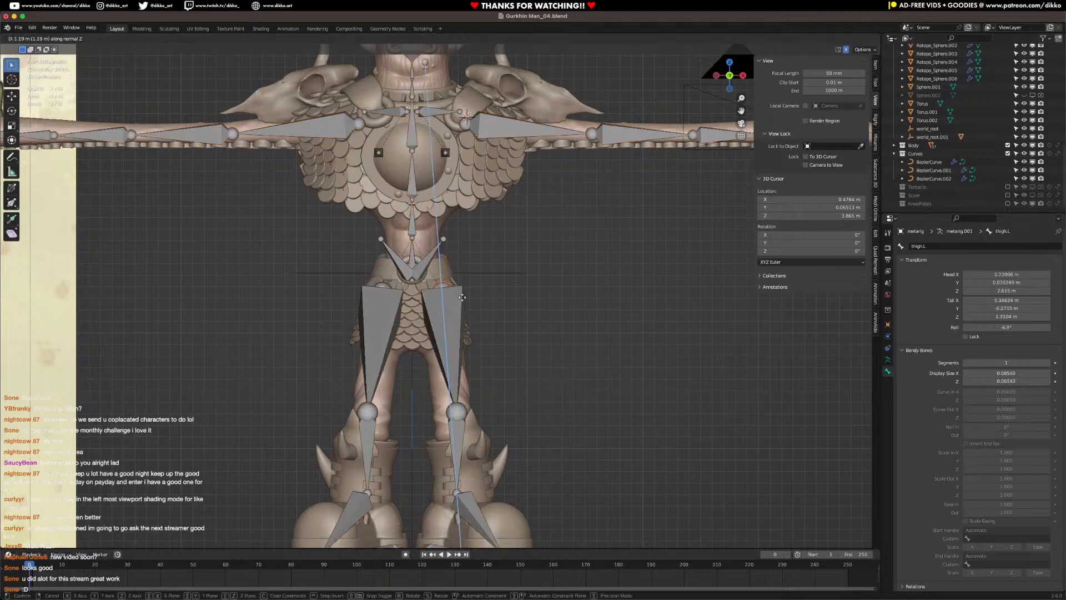
click(463, 293)
Step: Switch the transform orientation to Global and lower the left thigh bone's hip joint along Z
middle_drag(463, 294, 379, 299)
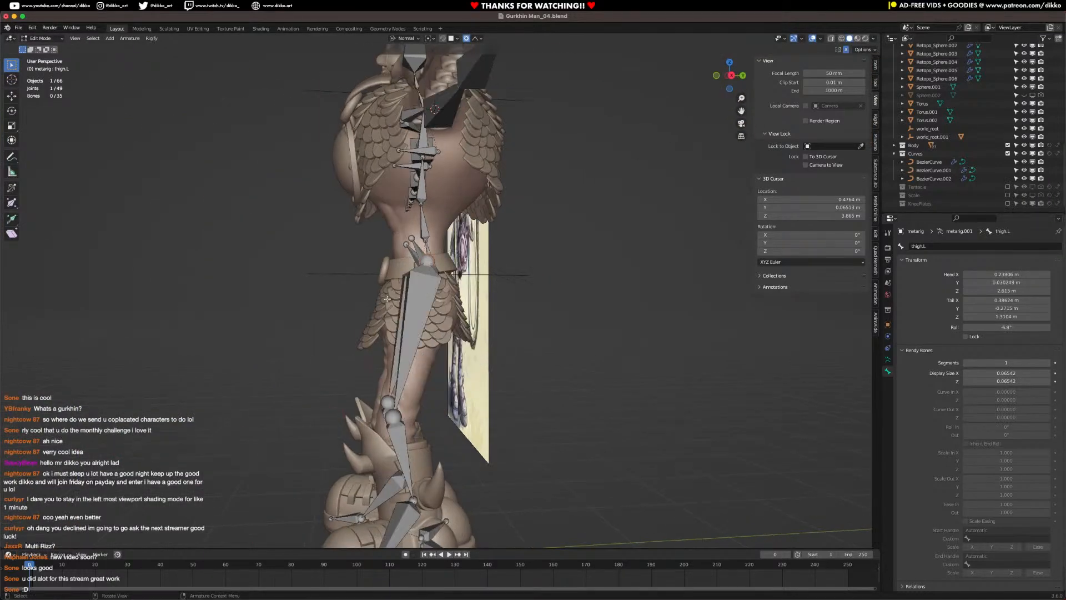
click(411, 38)
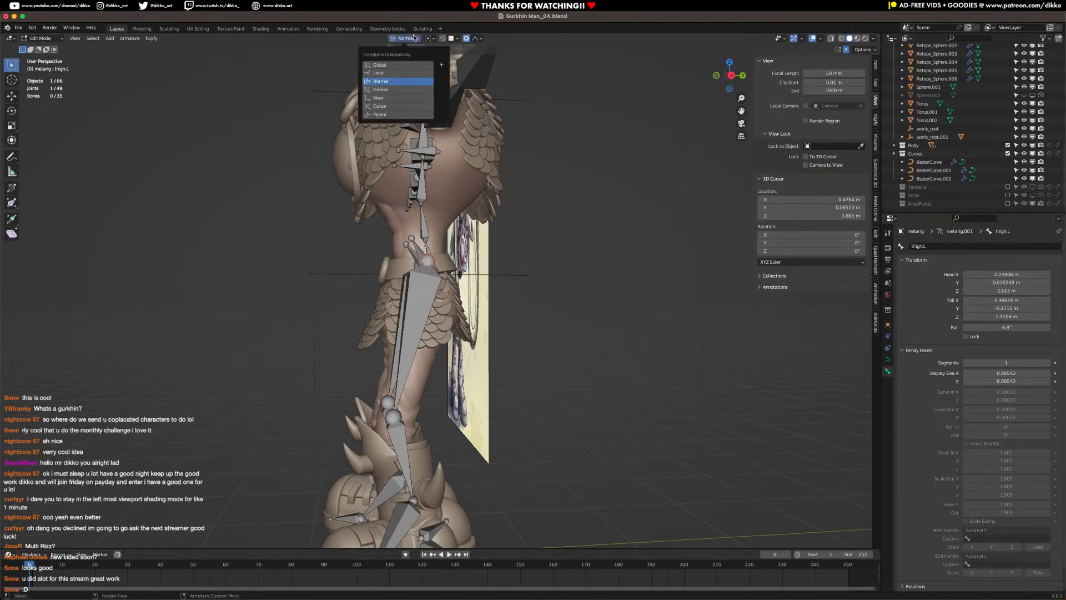
click(390, 66)
key(s)
key(z)
click(450, 325)
key(g)
key(z)
click(450, 355)
Step: Lower the mirrored pelvis bones along Z so they sit around the belt
middle_drag(450, 356, 428, 356)
middle_drag(357, 312, 428, 303)
scroll(427, 304, up, 4)
click(392, 259)
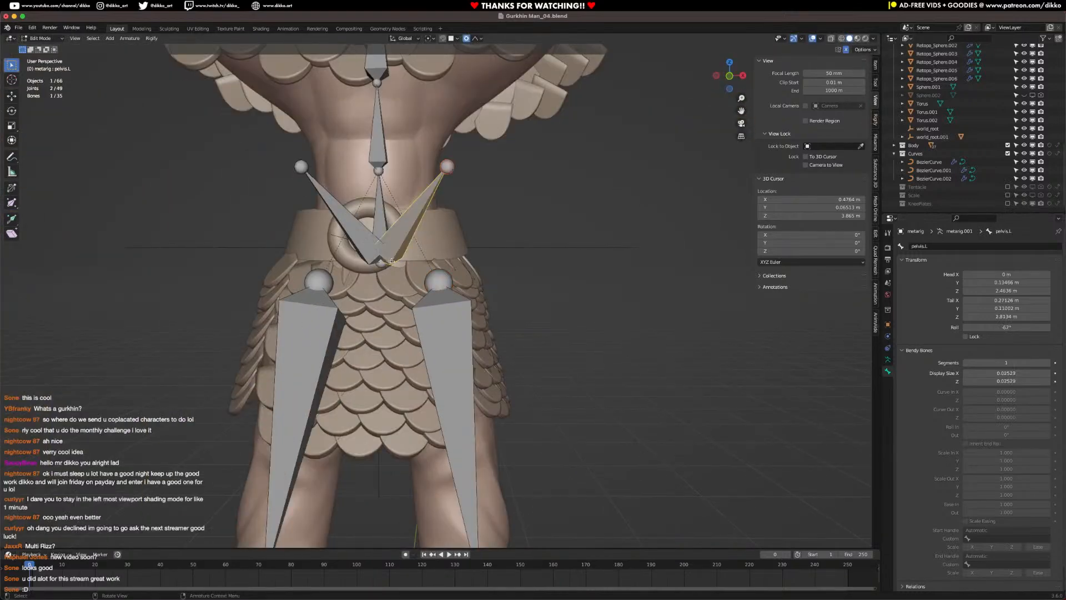
click(381, 268)
key(g)
key(z)
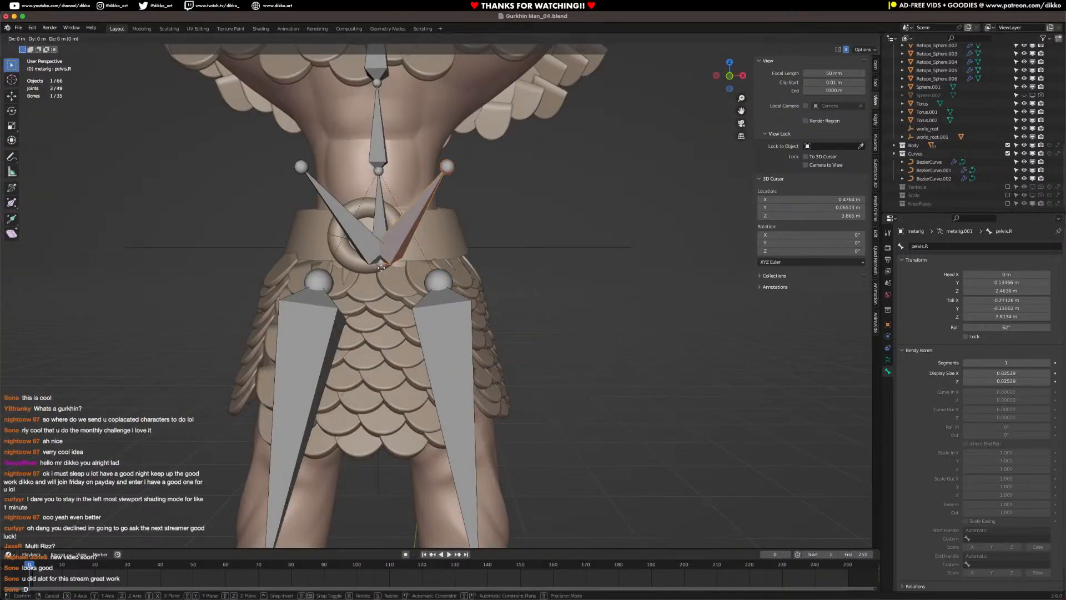
click(384, 312)
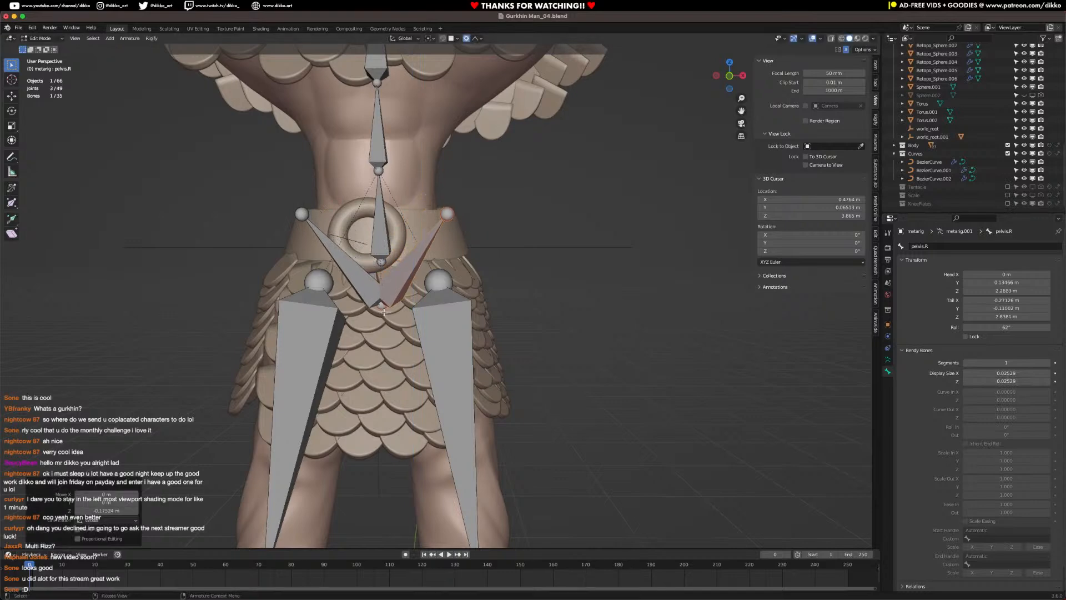
Step: Lower the base joint of the bottom spine bone along Z by about 0.12 m to meet the pelvis bones
click(381, 261)
key(g)
key(z)
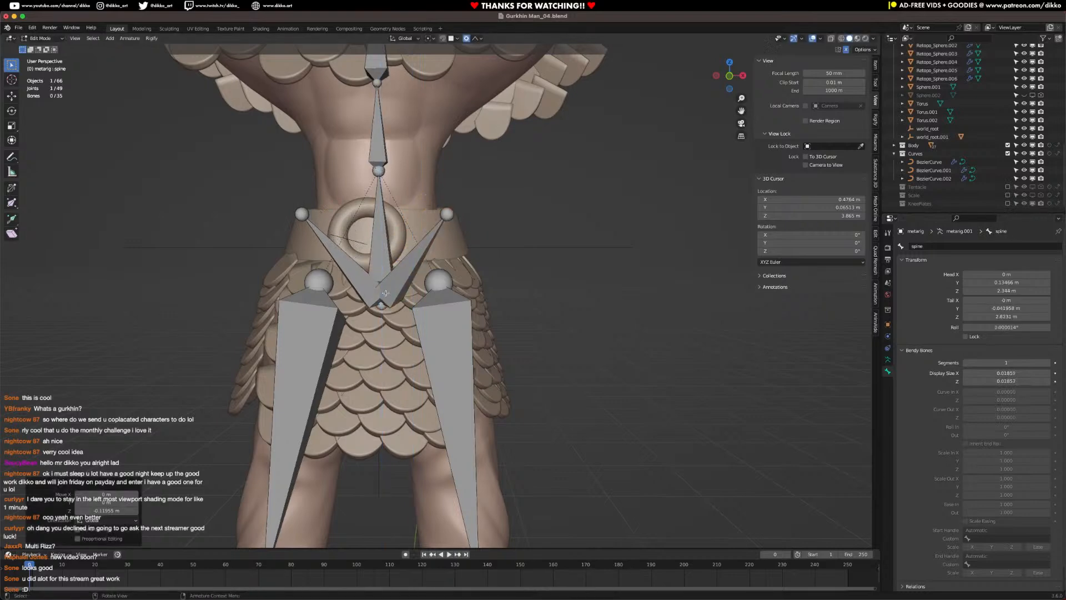
click(386, 293)
Step: Move the left upper arm bone's shoulder joint outward along X by about 0.19 m in front view
scroll(389, 290, down, 4)
middle_drag(402, 287, 430, 205)
scroll(431, 205, up, 1)
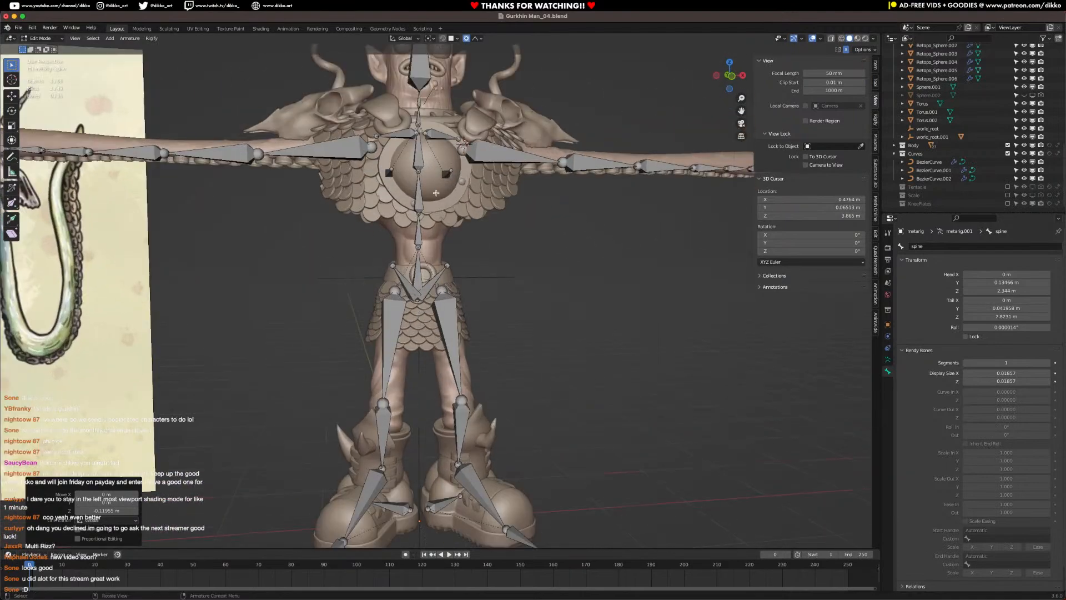
click(462, 151)
key(KP_1)
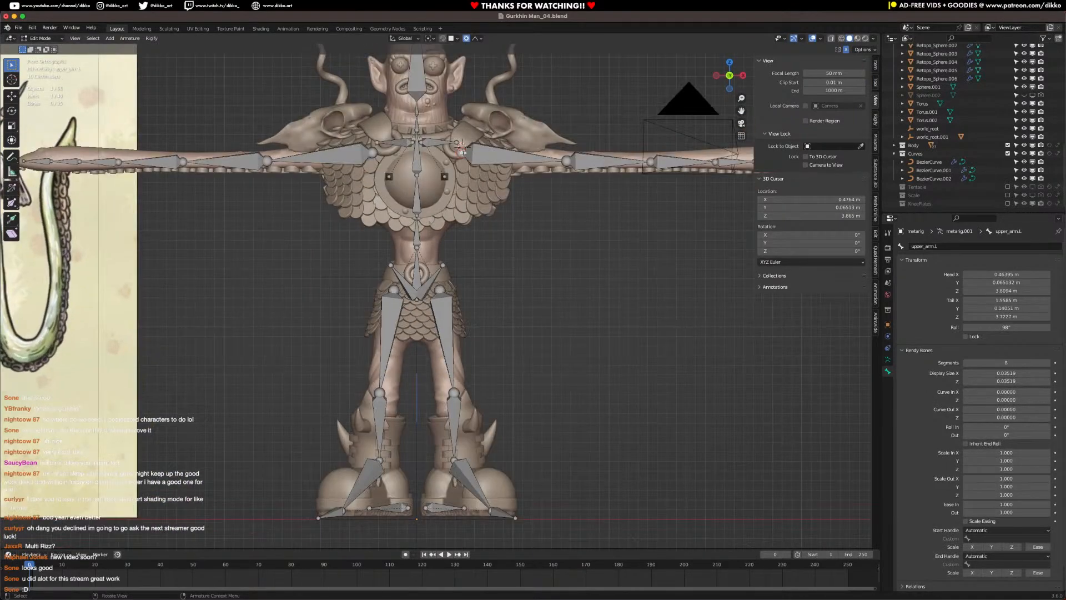
key(g)
key(x)
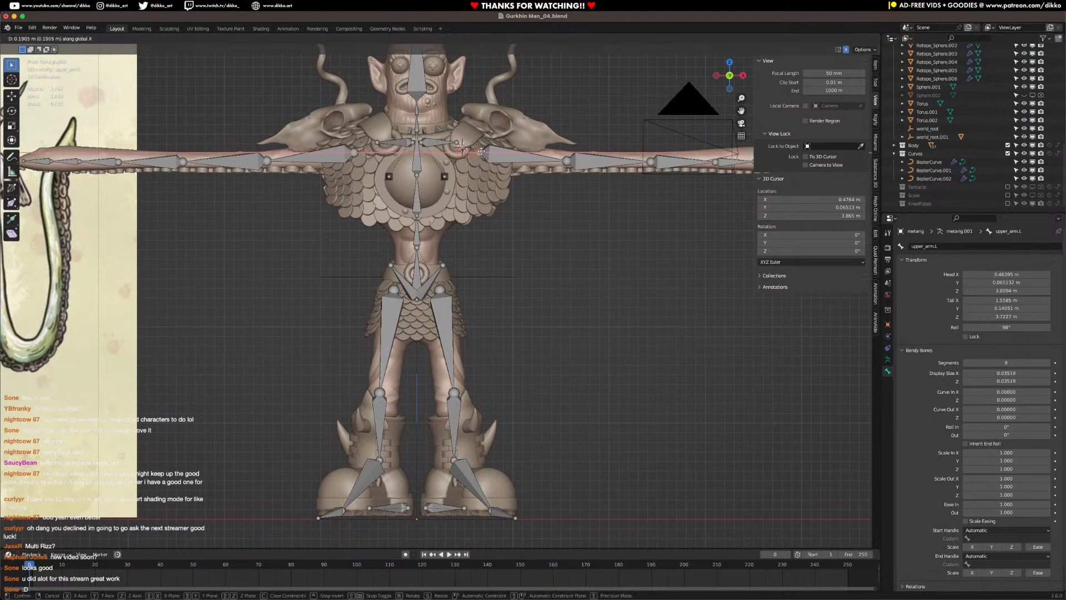
click(458, 135)
Step: Move the left shoulder bone's outer joint about 0.18 m outward and 0.06 m down to the upper arm bone, and save the file
click(458, 136)
key(g)
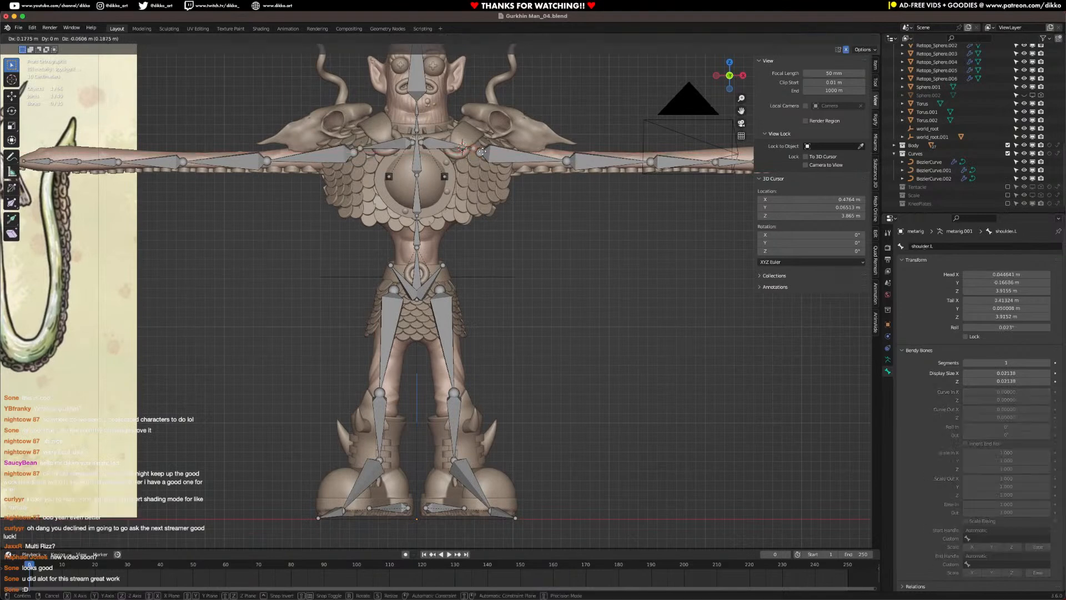
click(483, 151)
key(ctrl+s)
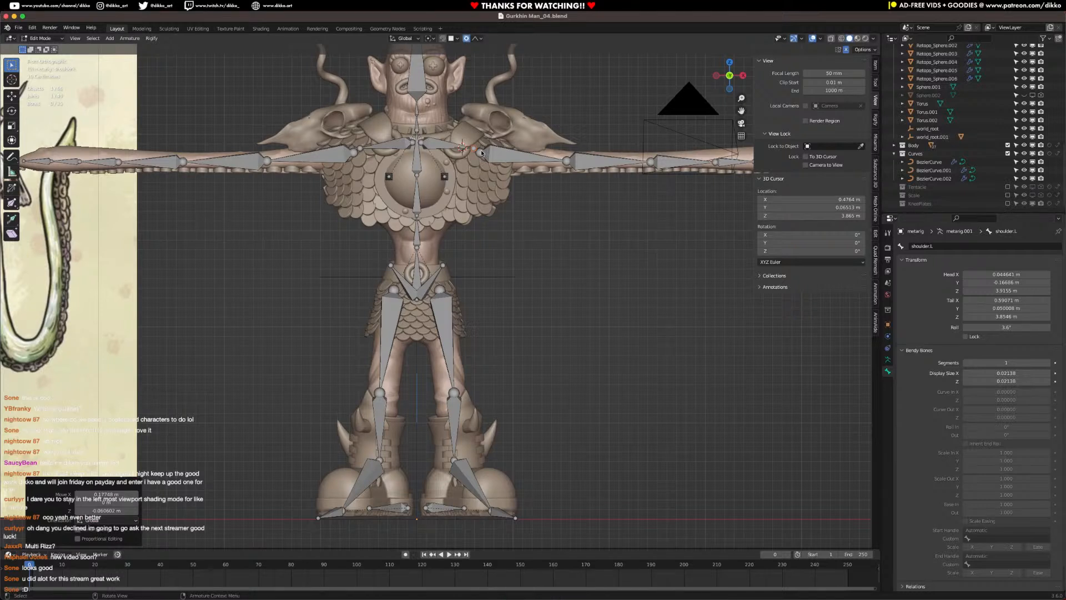
key(ctrl+s)
Step: Enable Simplify in the render settings with a viewport max subdivision of 0, and save the file
scroll(264, 249, down, 3)
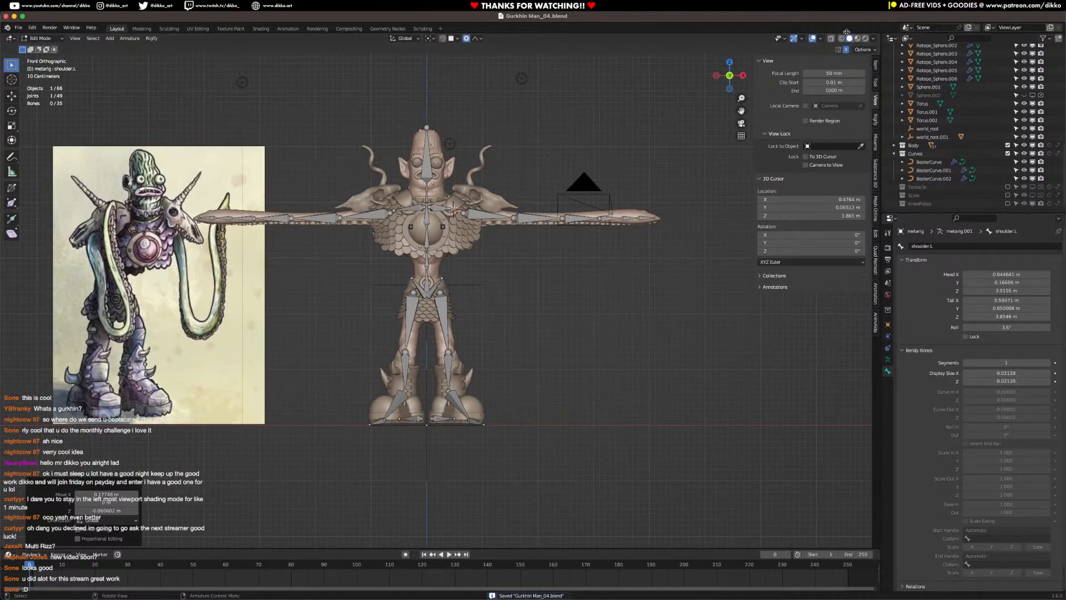
click(889, 248)
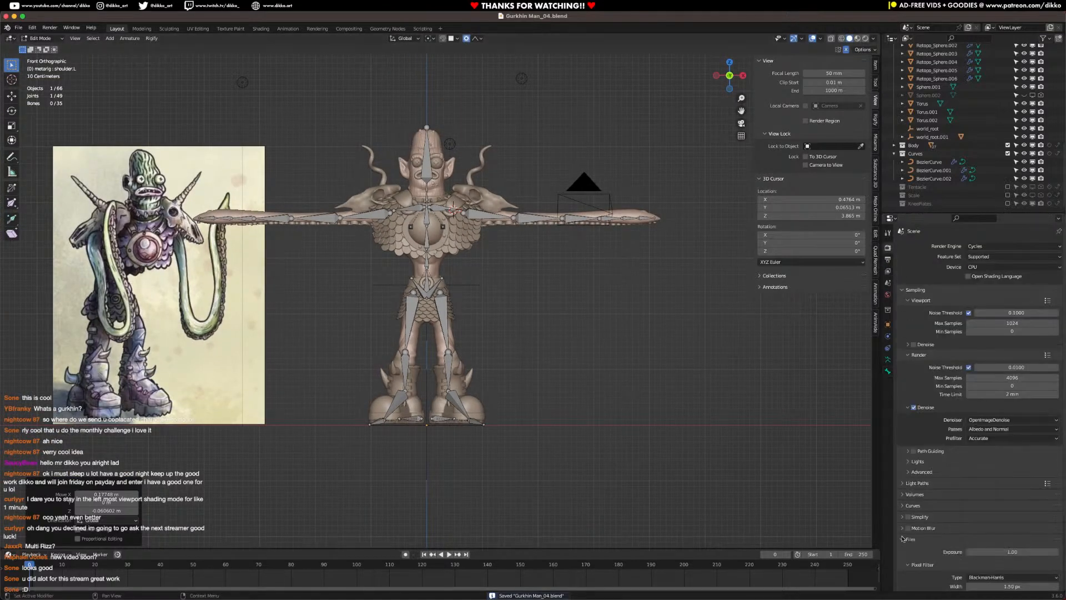
click(908, 519)
click(939, 517)
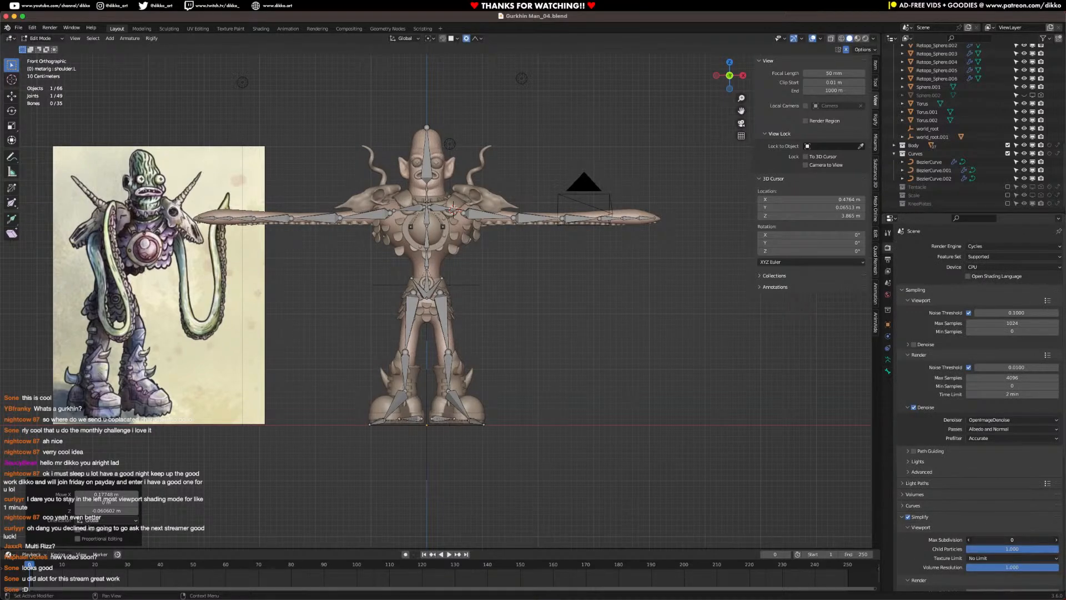
middle_drag(411, 256, 454, 258)
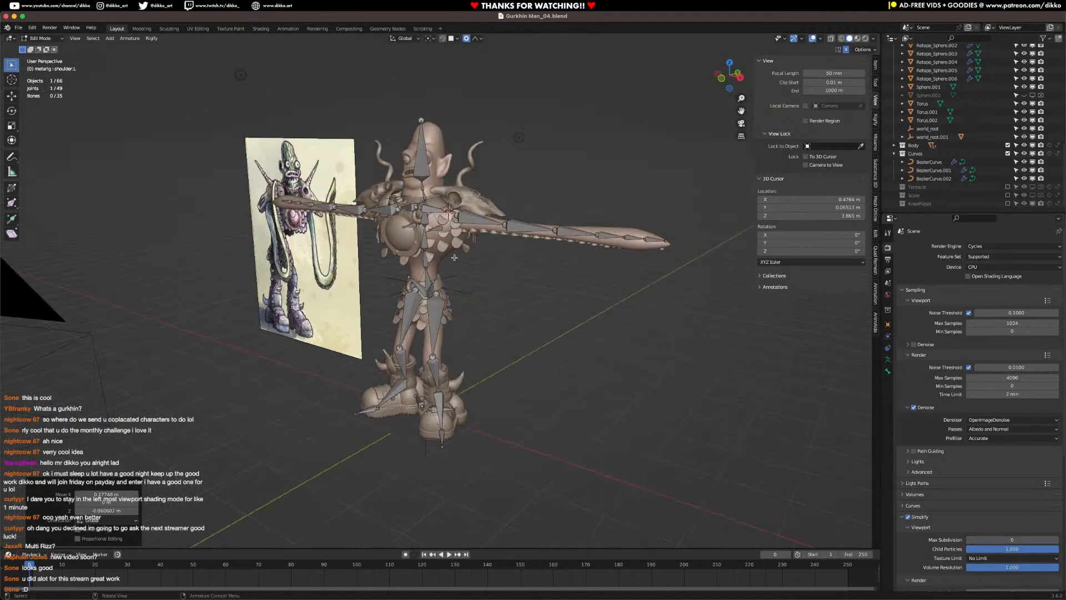
key(ctrl+s)
Step: Return to Object Mode and turn off the viewport display of the Geometry Nodes modifiers on the chest scale meshes Plane.003 and Plane.002
click(22, 39)
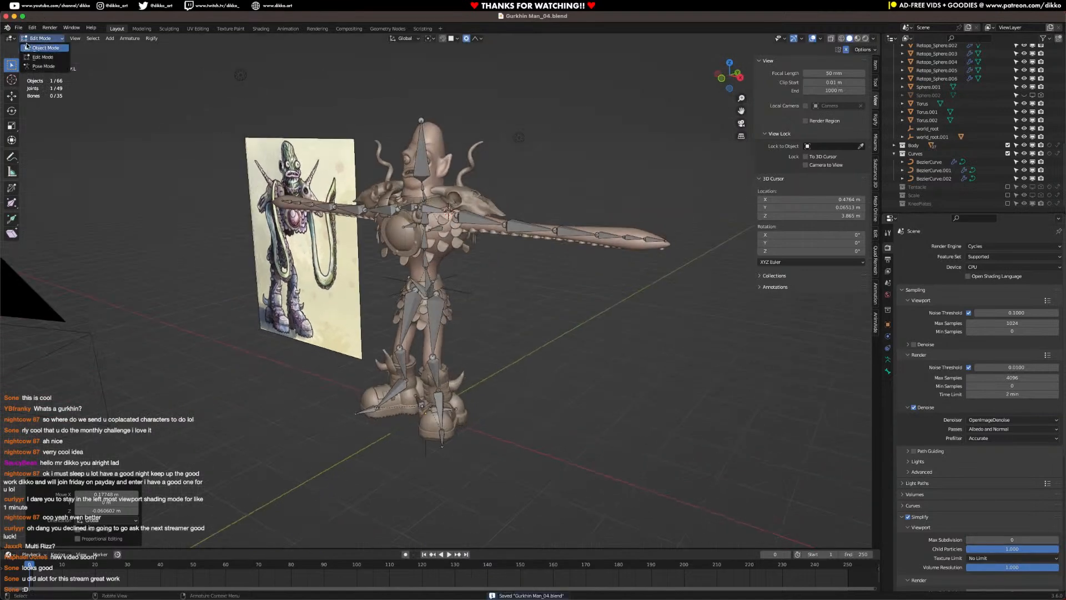
click(40, 48)
drag(468, 253, 786, 379)
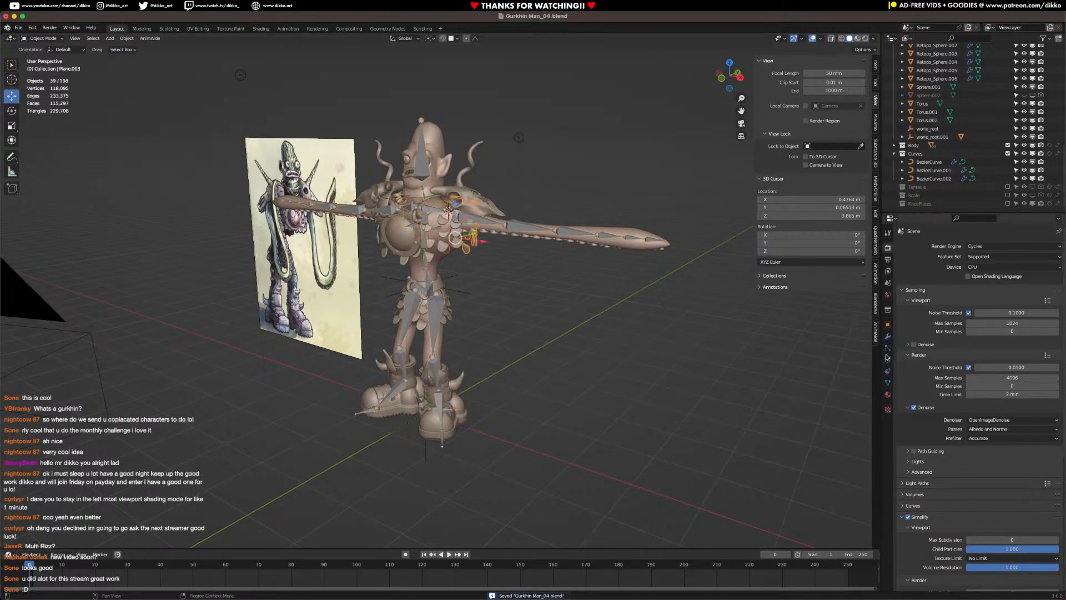
click(887, 337)
key(ctrl+j)
key(ctrl+z)
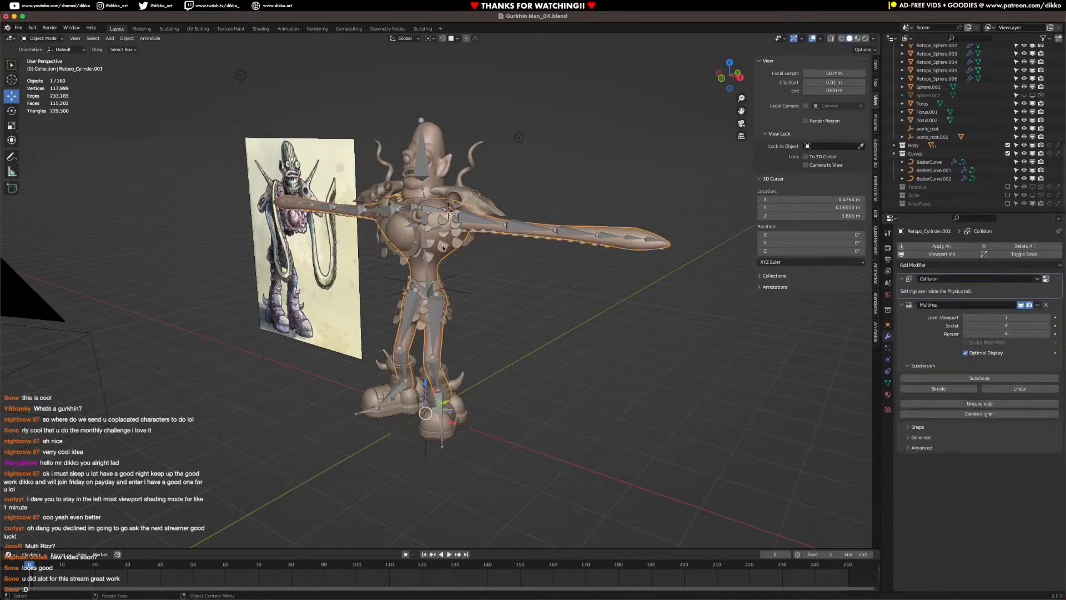
click(1022, 392)
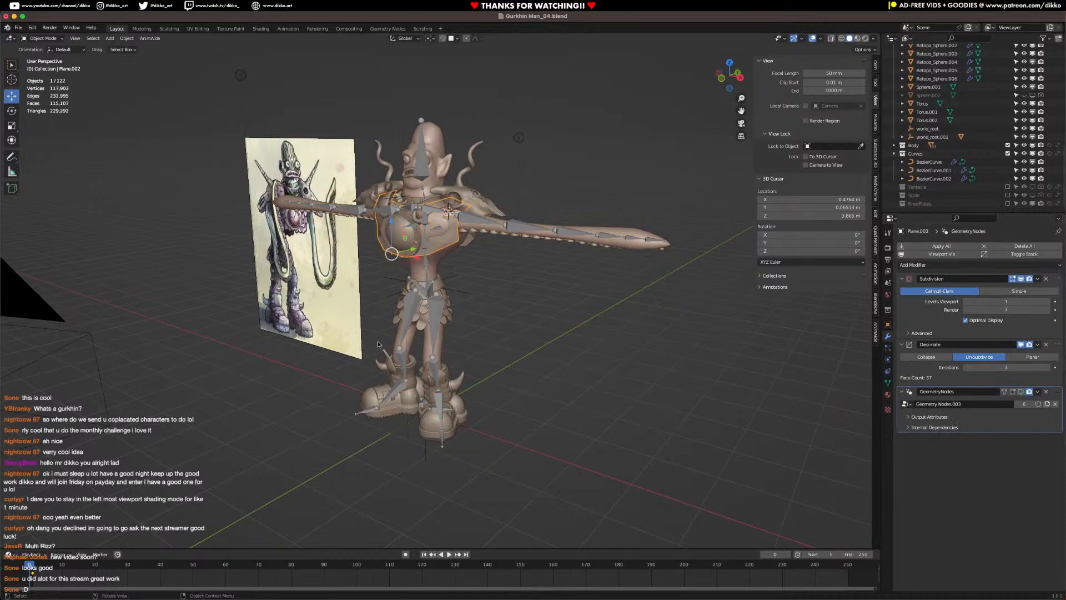
Step: Turn off the viewport display of the Geometry Nodes modifiers on the three scale meshes around the waist
middle_drag(378, 333, 443, 317)
scroll(443, 317, up, 2)
click(458, 294)
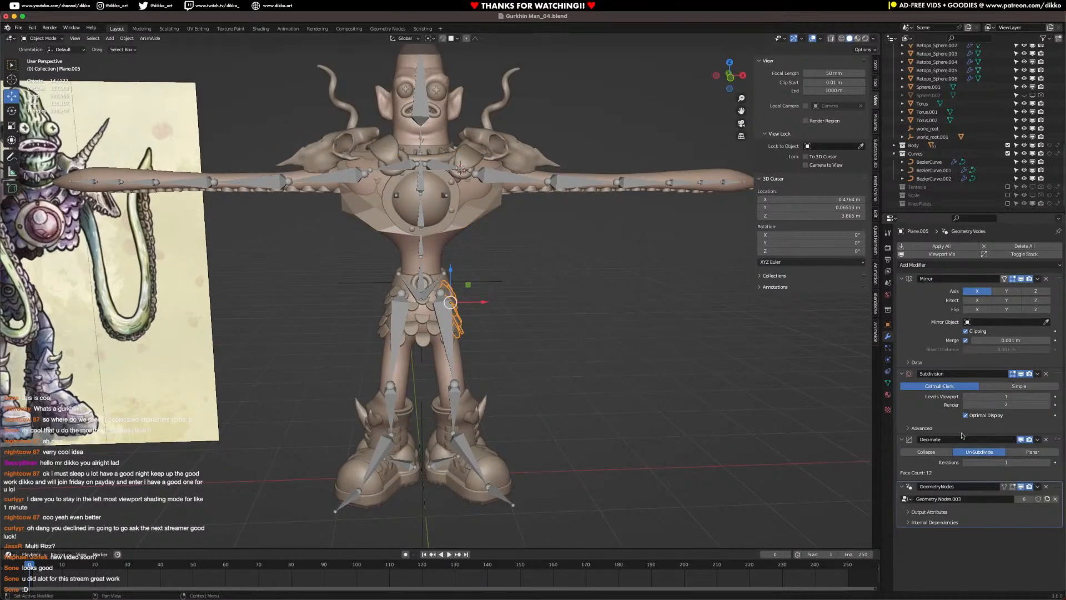
click(1021, 486)
click(426, 343)
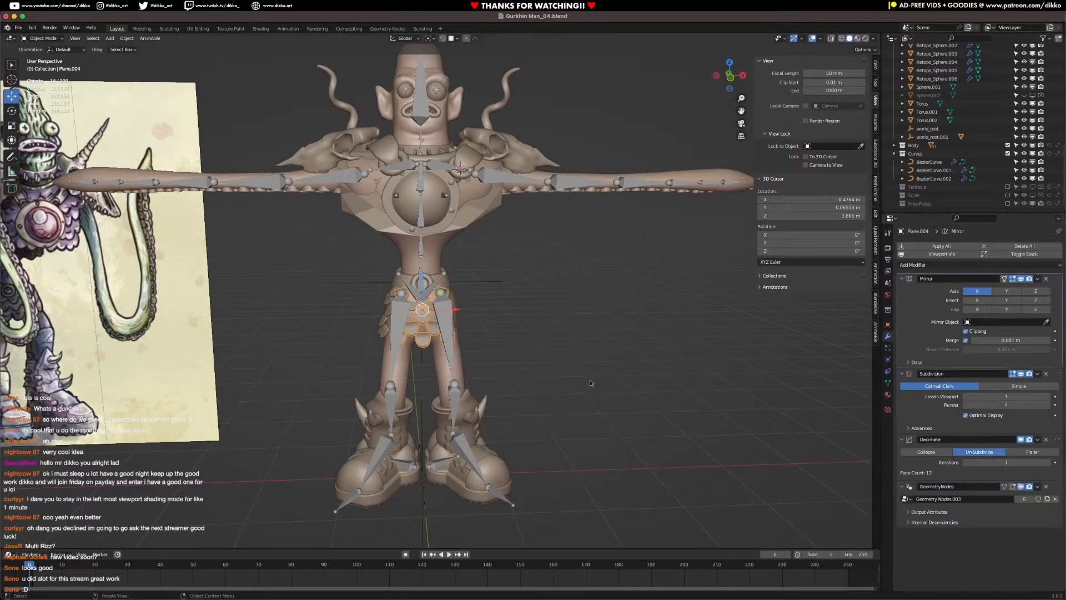
click(1021, 486)
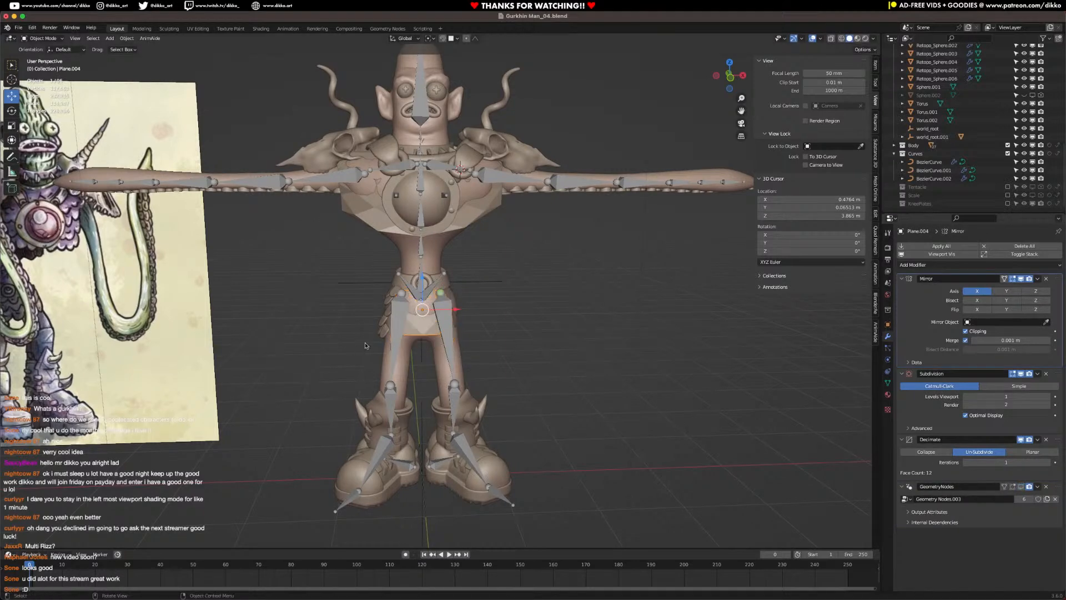
middle_drag(422, 333, 397, 333)
click(394, 337)
click(1020, 486)
Step: Convert the tentacle sucker curve BezierCurve.001 to a mesh and check its geometry in Edit Mode
middle_drag(422, 266, 475, 266)
scroll(499, 228, up, 2)
scroll(452, 289, up, 2)
shift+click(457, 272)
shift+middle_drag(306, 275, 477, 321)
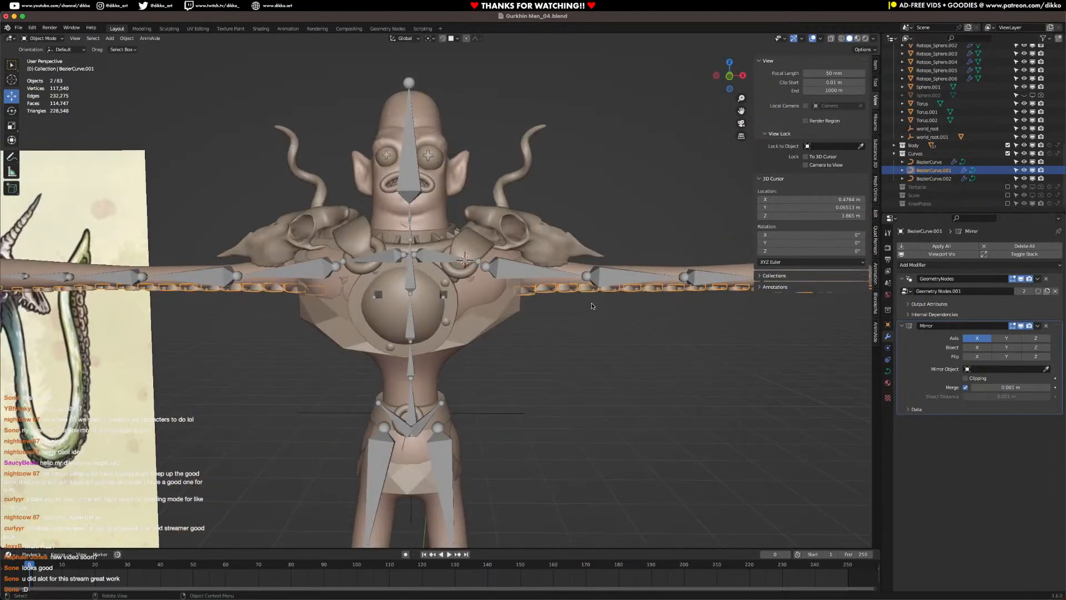
right_click(549, 293)
mouse_move(549, 293)
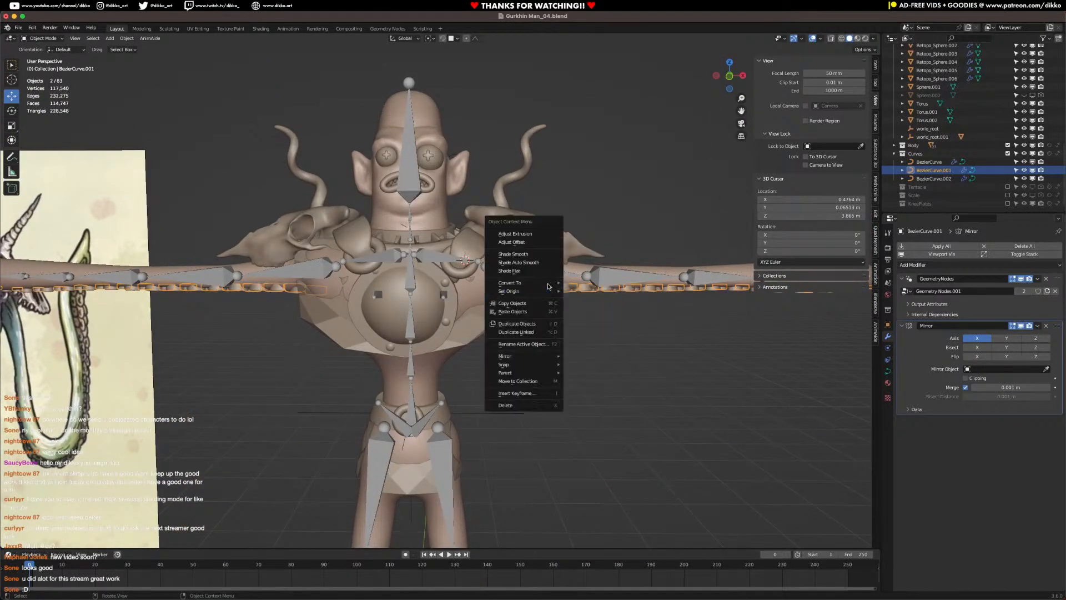
click(595, 293)
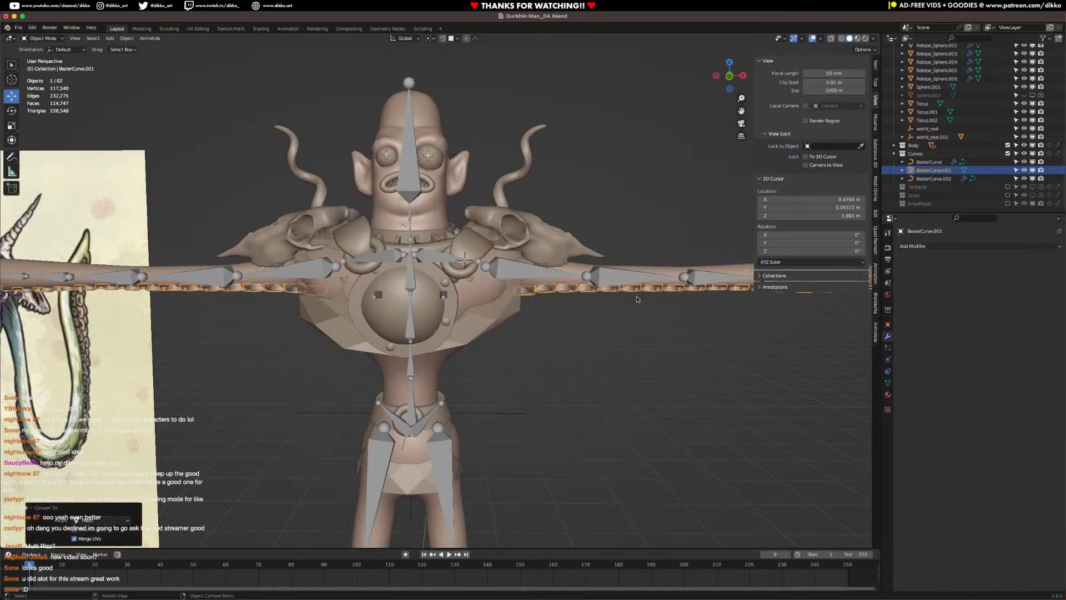
key(Tab)
middle_drag(637, 299, 539, 333)
key(Tab)
Step: Convert the other row of tentacle suckers, BezierCurve, to a mesh
click(542, 306)
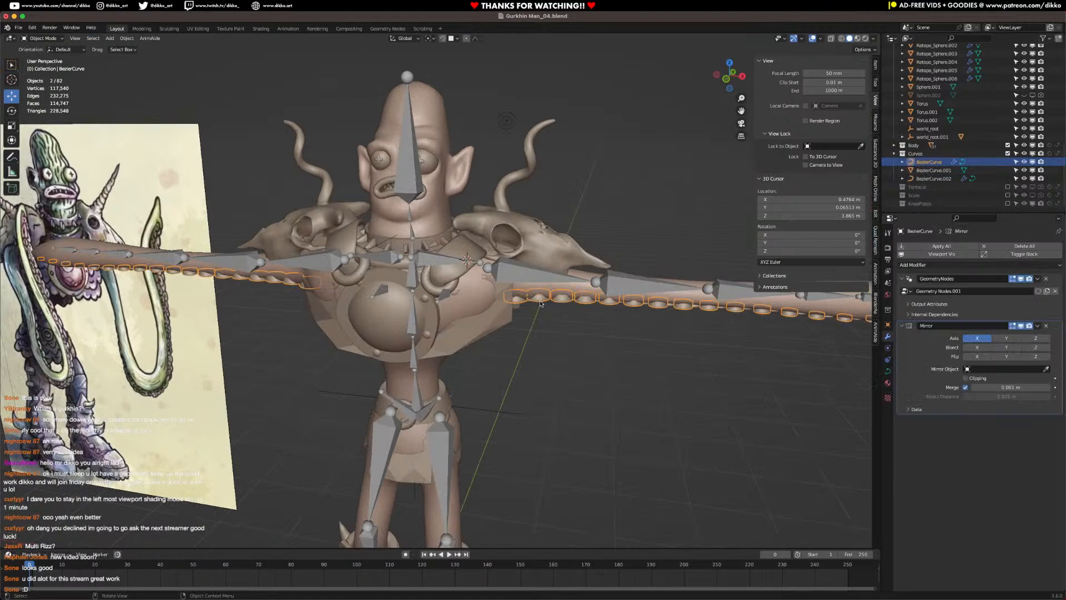
right_click(542, 302)
click(580, 304)
scroll(580, 313, down, 3)
middle_drag(580, 313, 546, 320)
Step: Save the project as a new version named Gurkhin Man_05.blend
key(ctrl+shift+s)
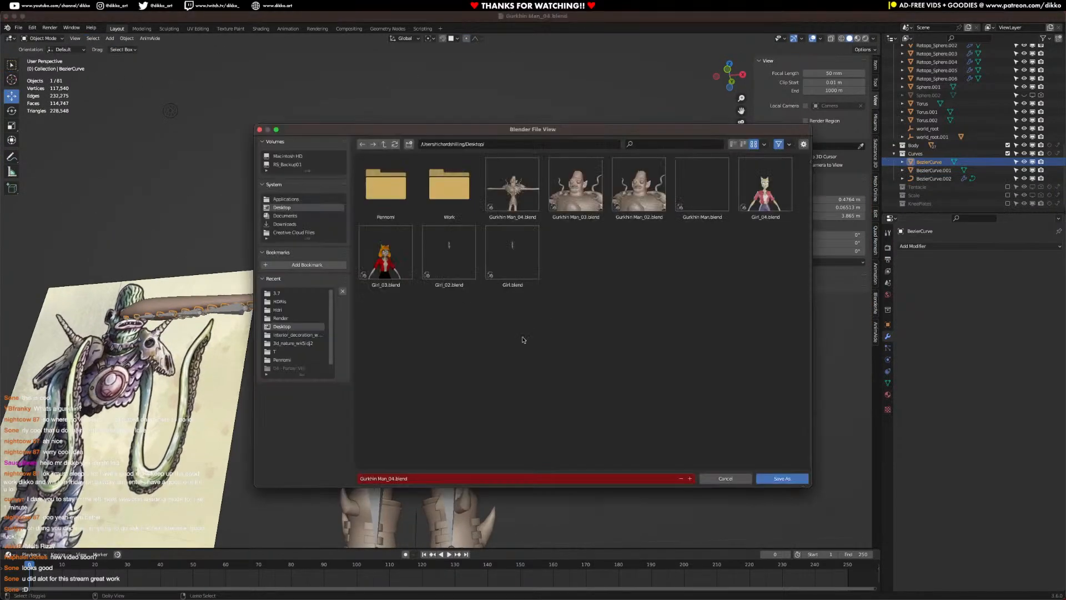
click(385, 479)
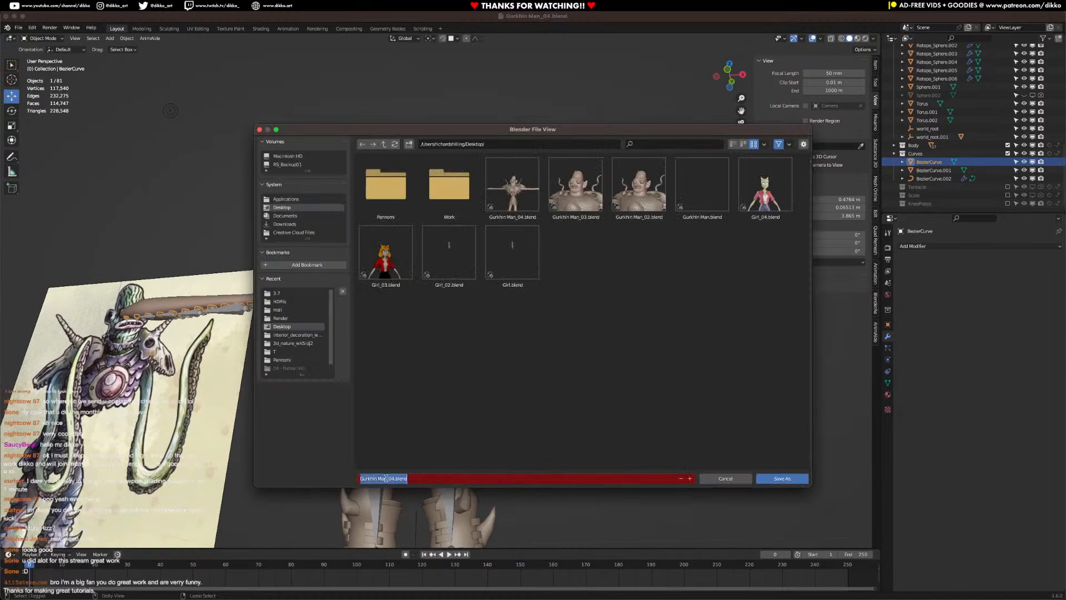
click(391, 478)
text(5)
click(775, 479)
Step: Put the BezierCurve sucker row into Sculpt Mode and choose the Inflate brush for thickening the suckers
key(KP_Decimal)
middle_drag(416, 265, 409, 281)
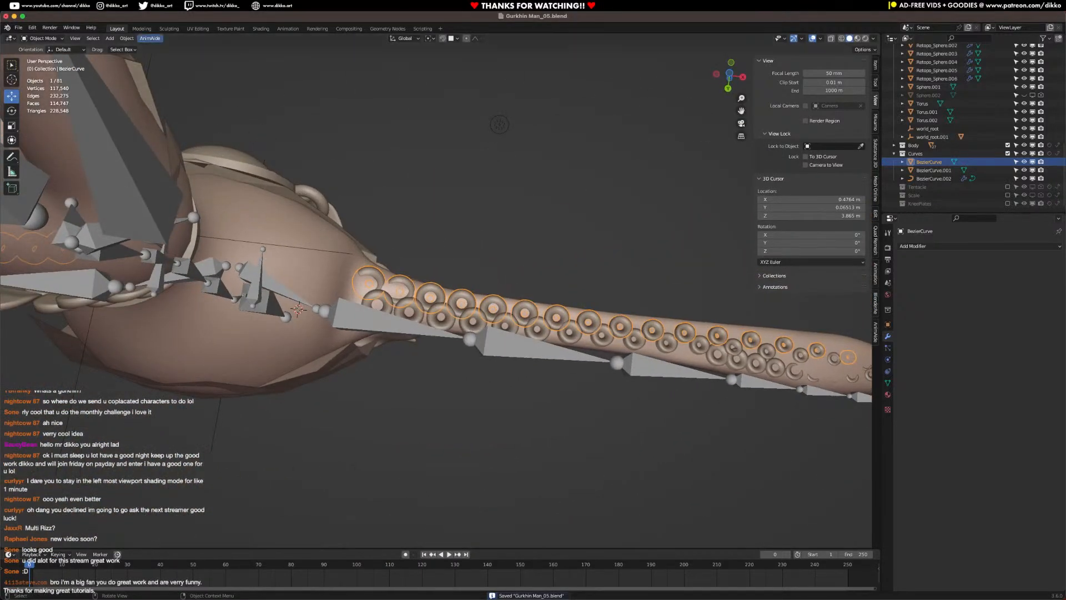
click(32, 45)
click(35, 67)
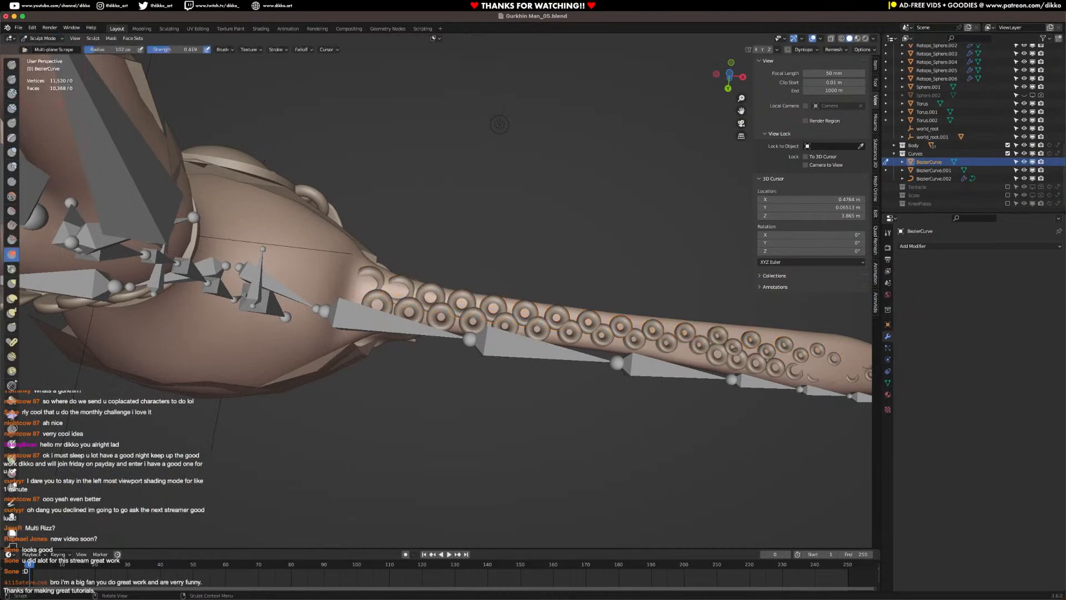
click(12, 151)
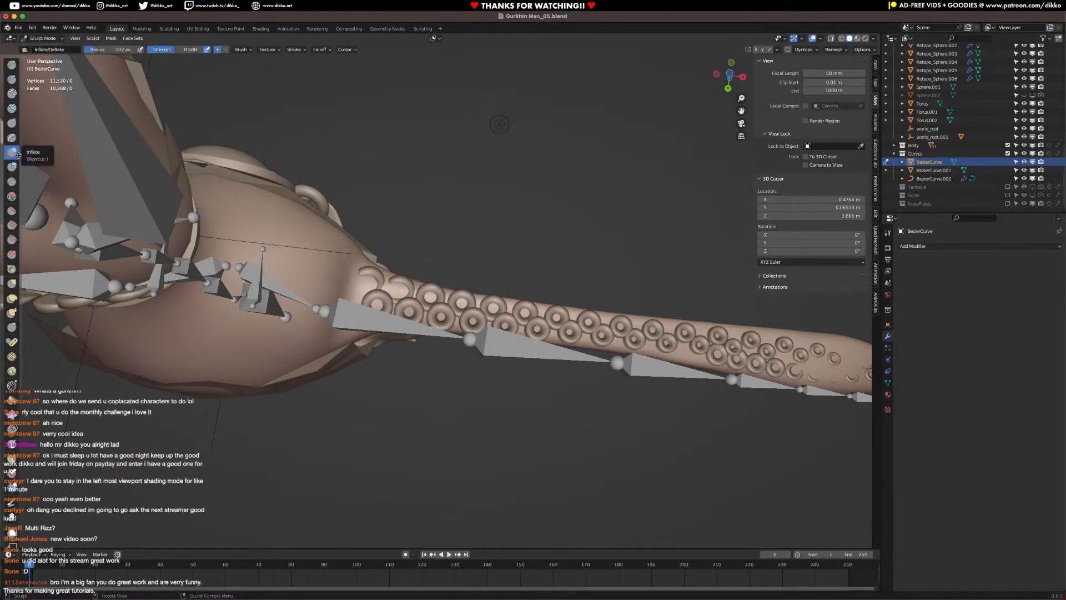
middle_drag(344, 283, 364, 289)
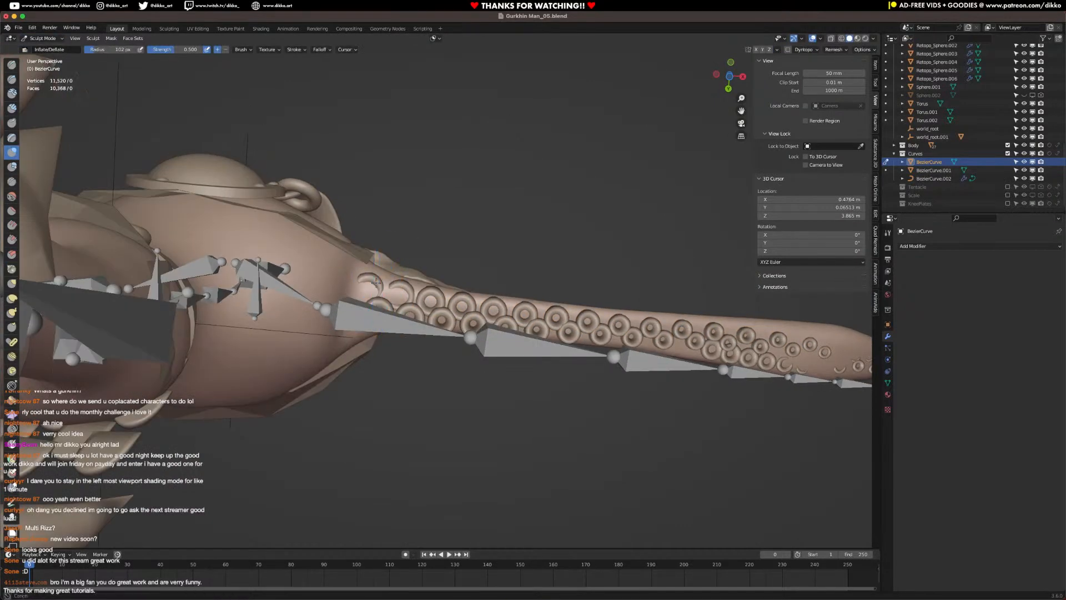
key(Tab)
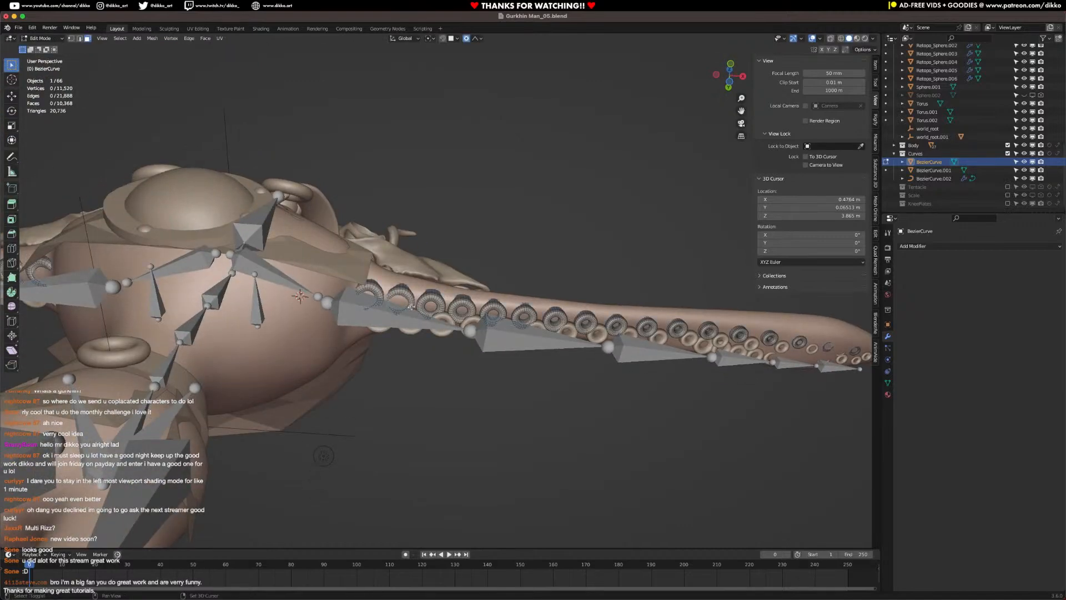
key(Tab)
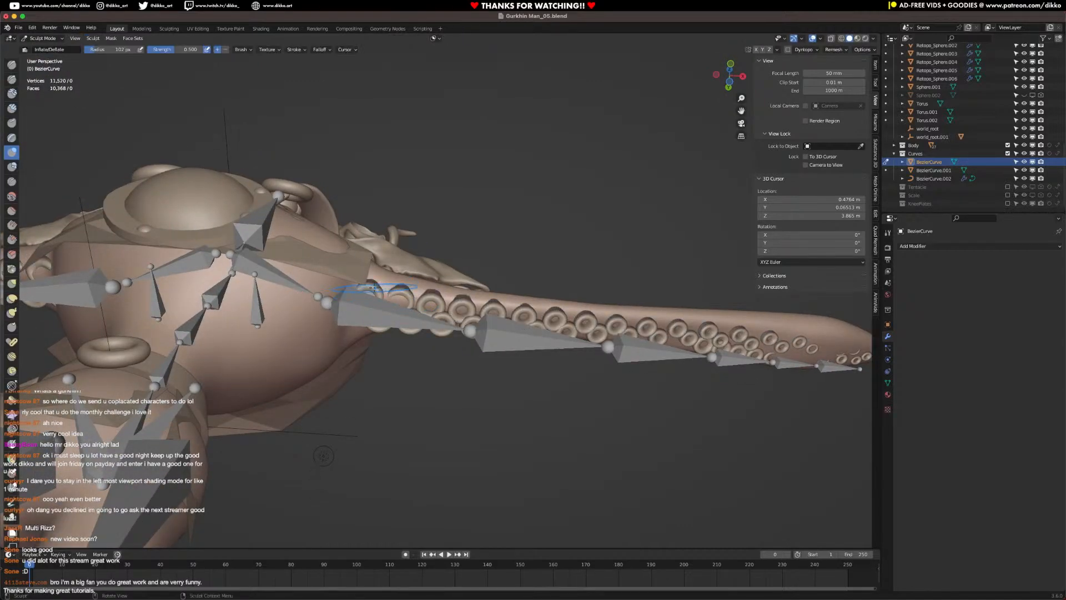
scroll(375, 288, up, 3)
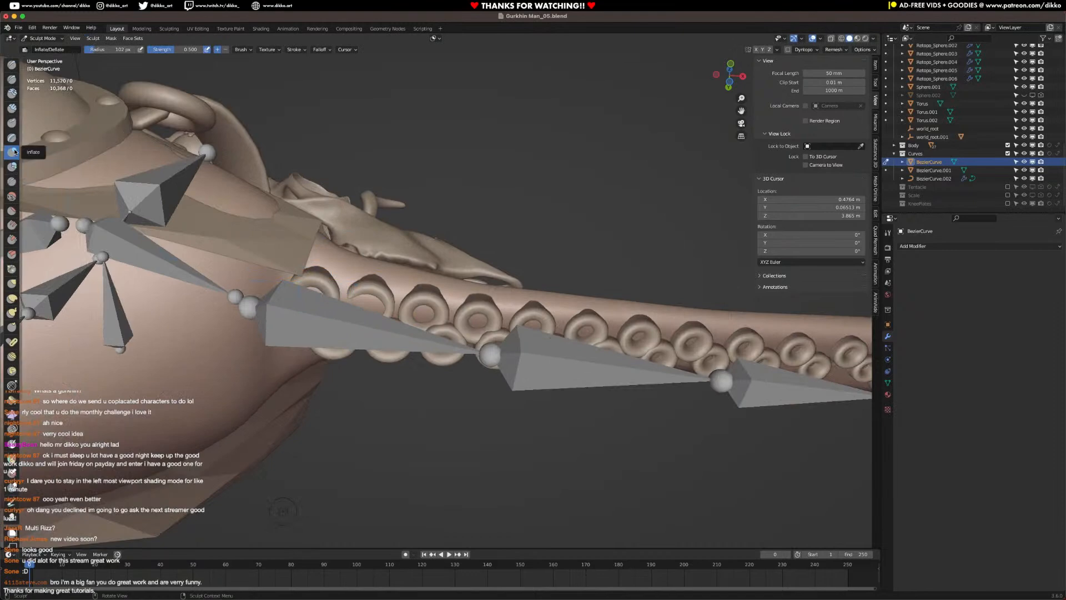
middle_drag(389, 250, 393, 280)
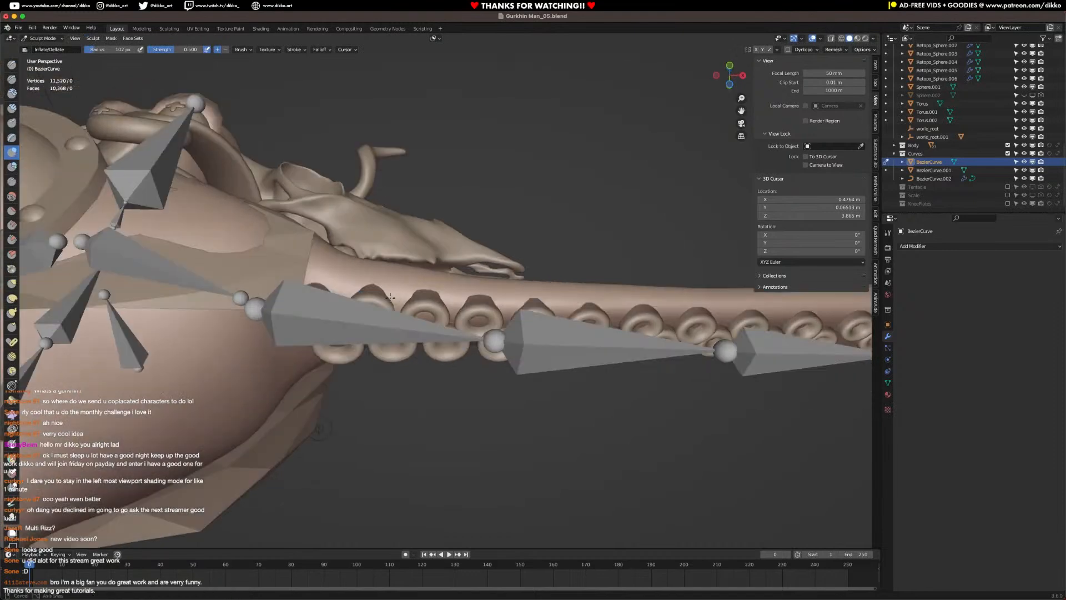
Step: Turn on the Face Orientation overlay and inspect the normals of the tentacle suckers from below
click(822, 38)
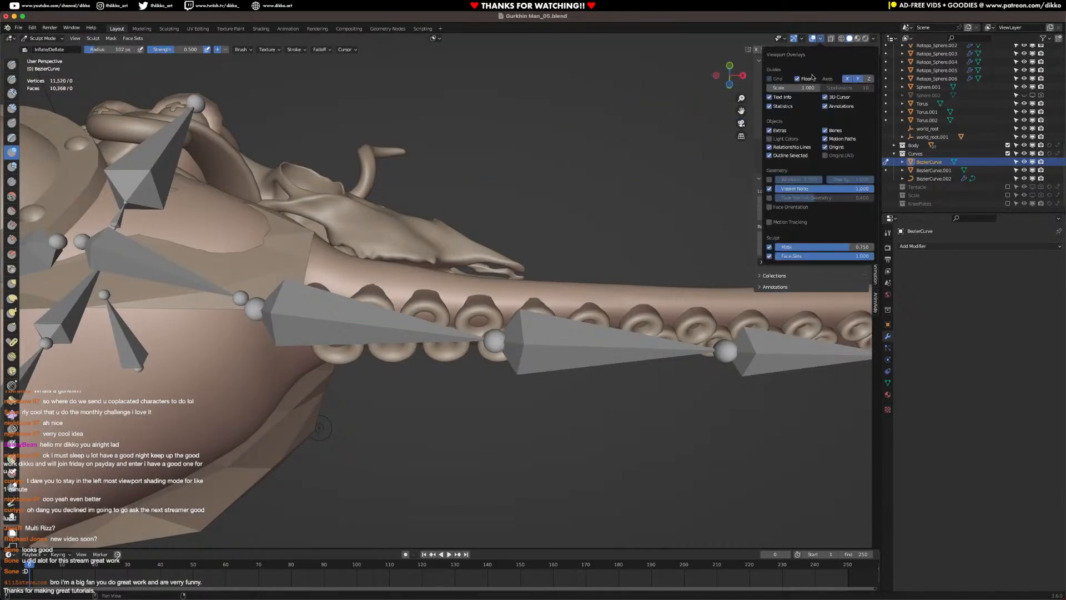
click(770, 206)
middle_drag(437, 320, 382, 351)
Step: Recalculate the normals of the BezierCurve sucker row outward and inflate its suckers in Sculpt Mode
key(Tab)
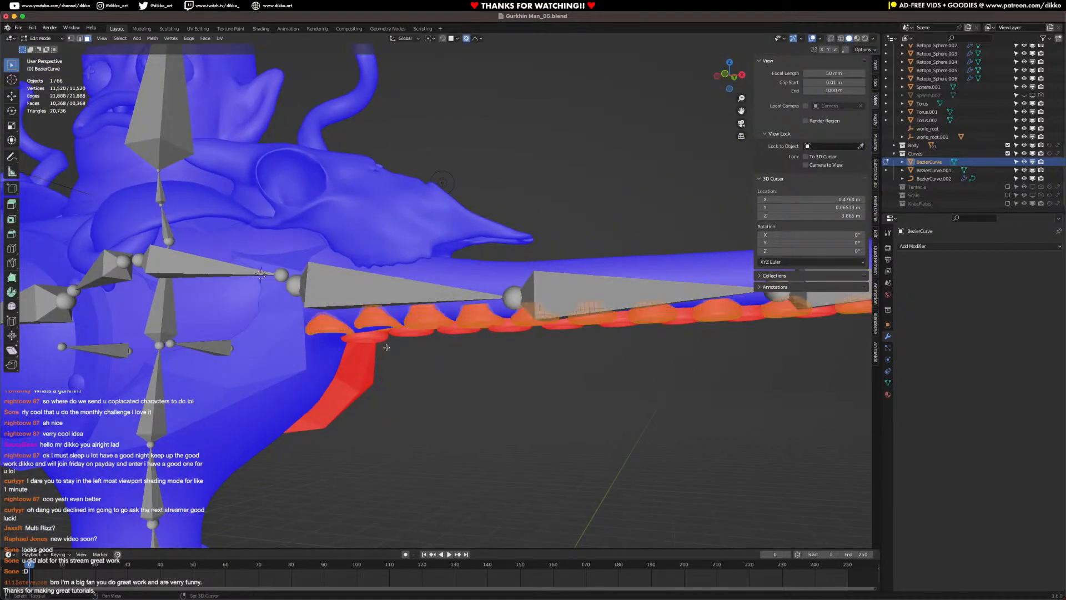
key(Tab)
mouse_move(404, 333)
mouse_down()
mouse_move(338, 333)
mouse_move(336, 319)
mouse_move(438, 320)
mouse_up()
middle_drag(439, 321, 483, 303)
middle_drag(548, 303, 427, 211)
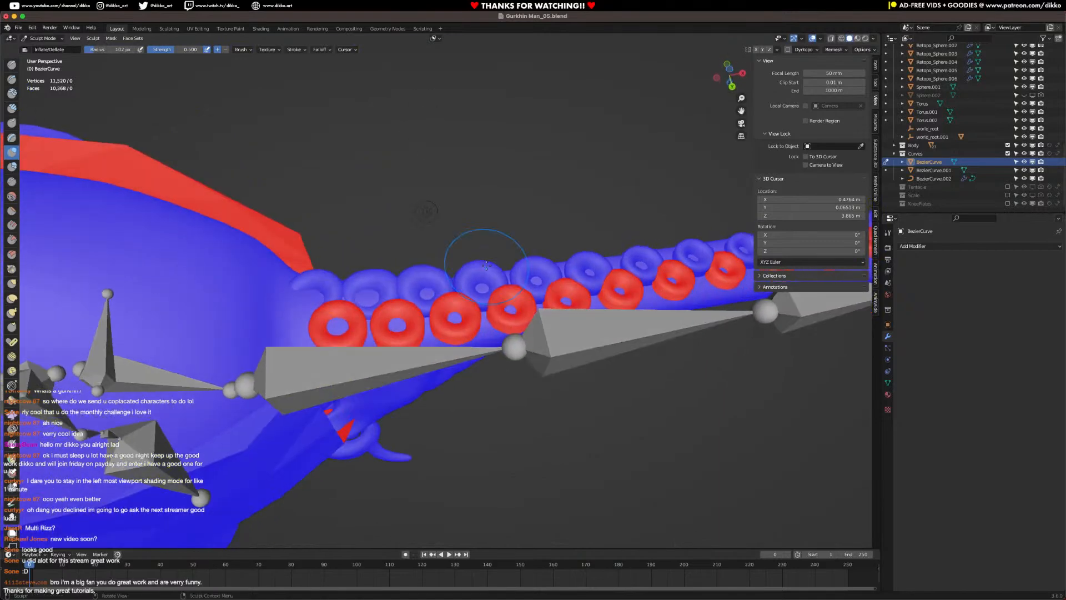
Step: Recalculate the normals of the second sucker row, BezierCurve.001, so that its faces point outward
click(42, 37)
click(46, 49)
click(361, 334)
key(Tab)
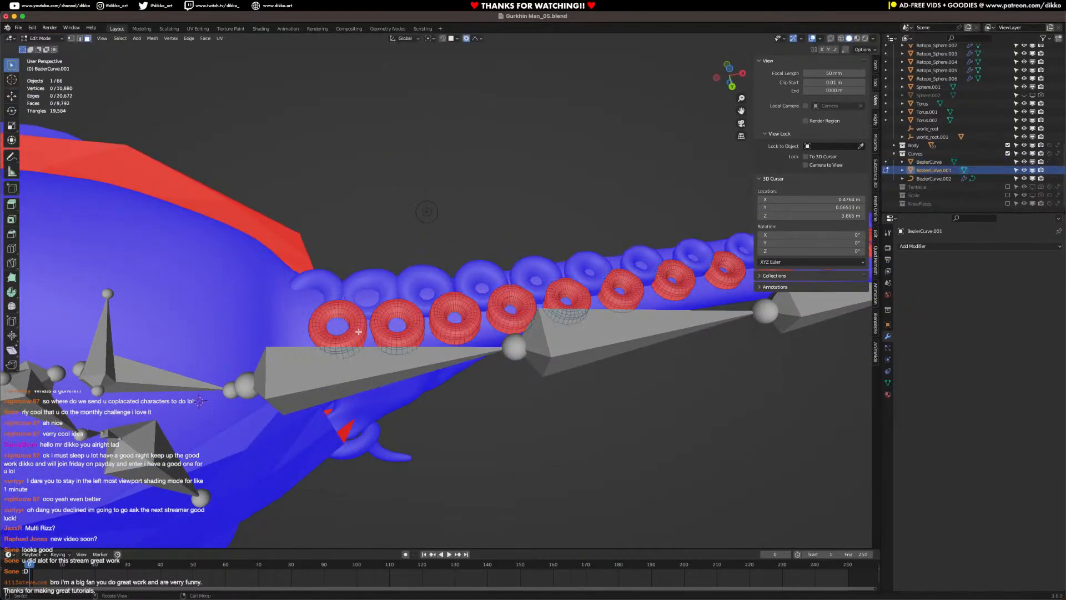
key(Tab)
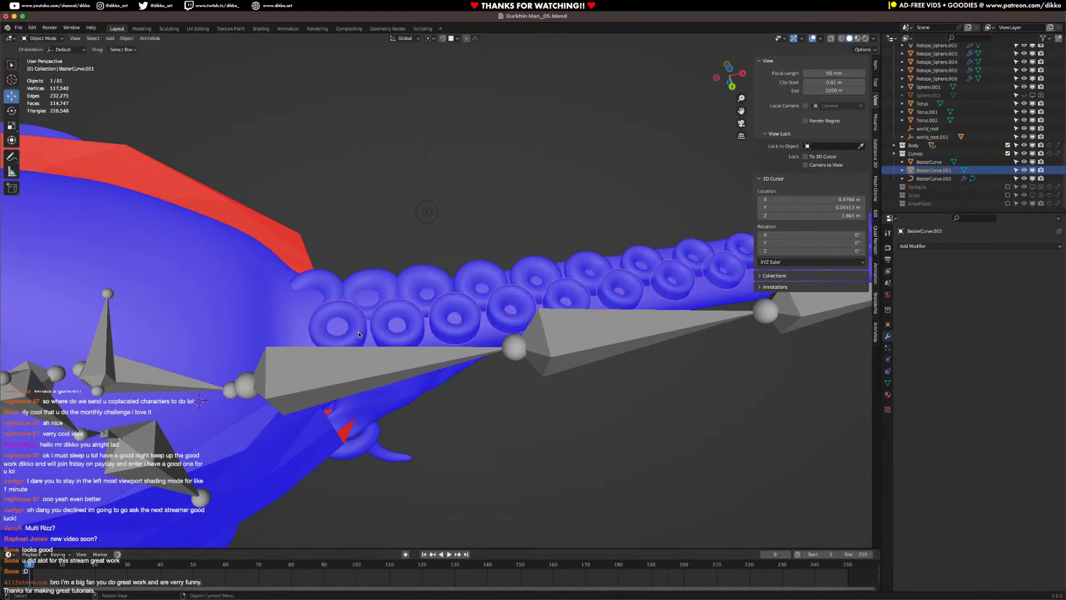
Step: Inflate the suckers of BezierCurve.001 along the tentacle in Sculpt Mode and return to Object Mode
click(47, 38)
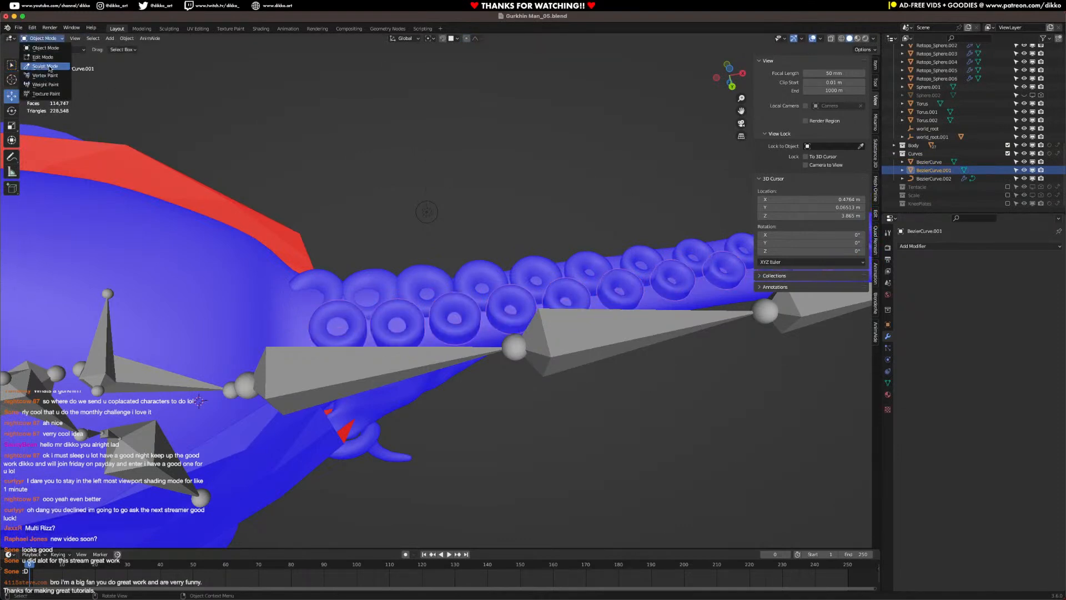
click(45, 68)
drag(401, 317, 599, 295)
mouse_move(598, 295)
middle_down()
mouse_move(528, 310)
mouse_move(365, 301)
middle_up()
click(45, 39)
click(45, 49)
Step: Convert the remaining sucker curve BezierCurve.002 near the tentacle tip to a mesh and recalculate its normals outward
click(465, 314)
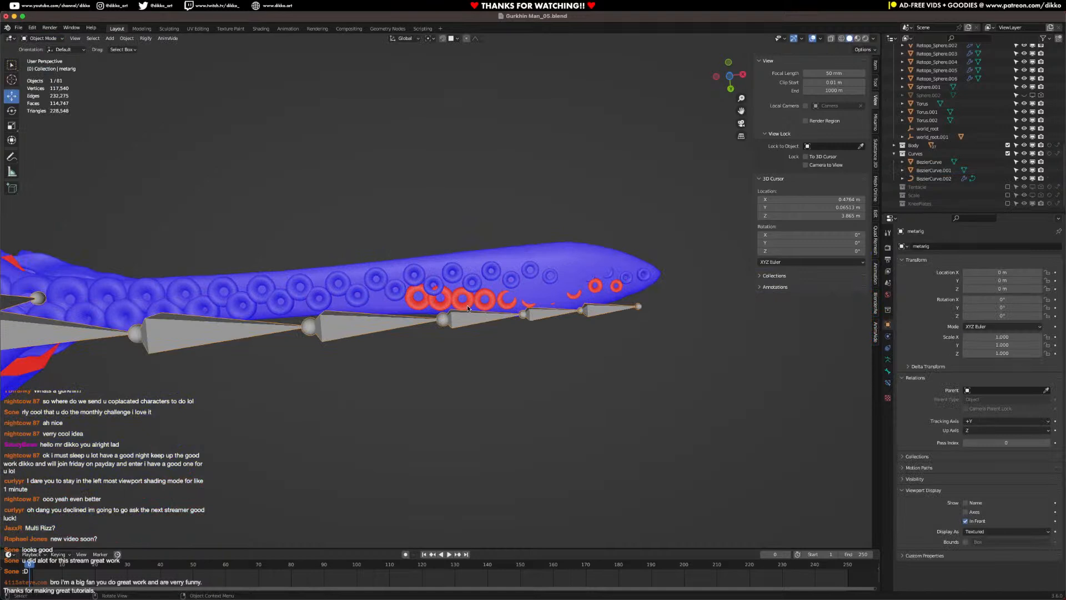
shift+click(468, 308)
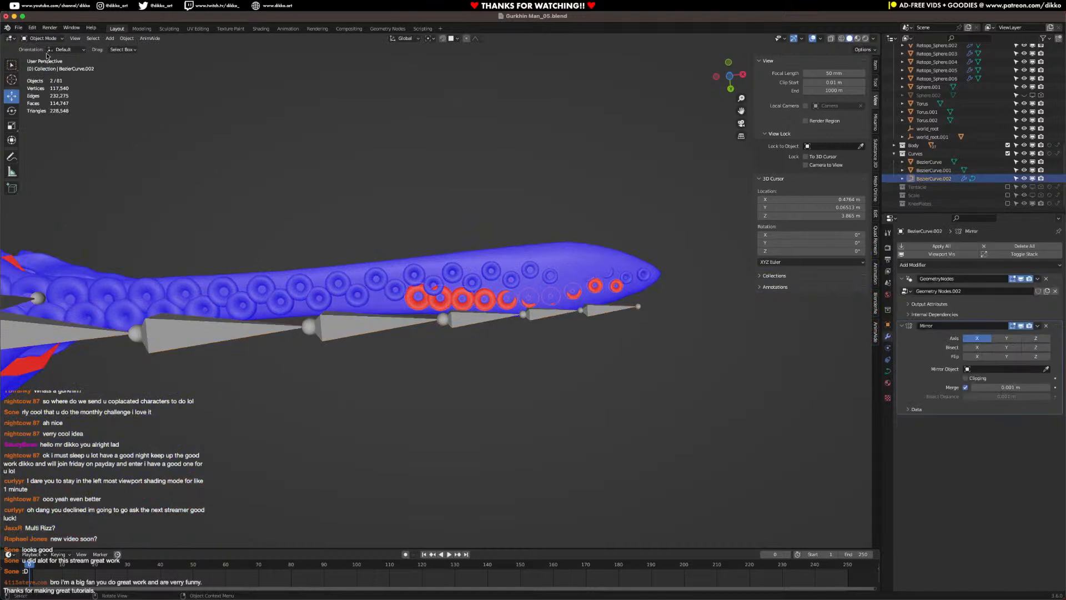
right_click(433, 308)
click(456, 309)
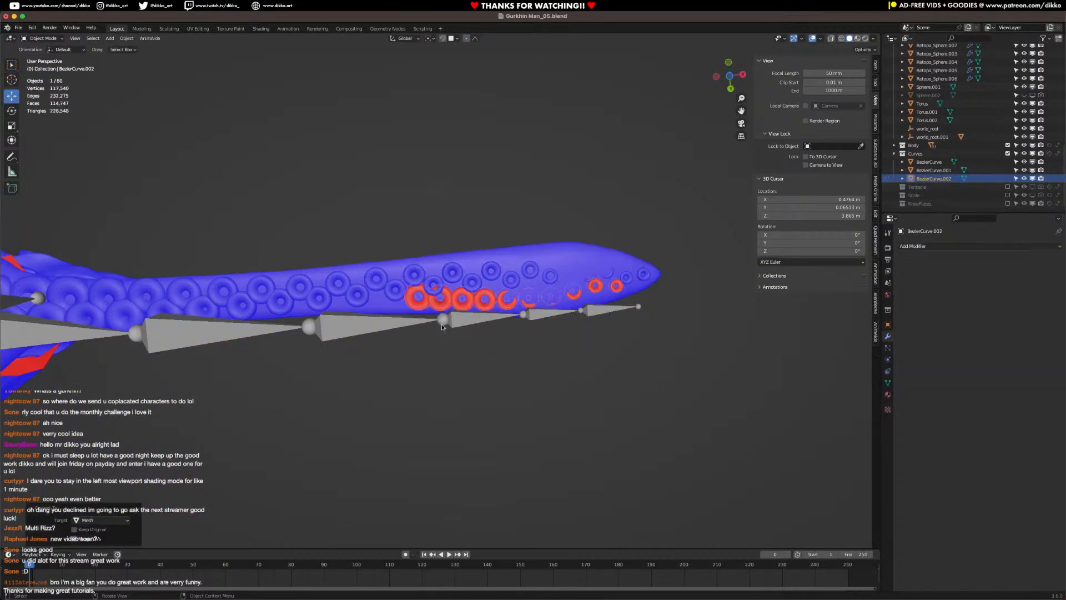
key(Tab)
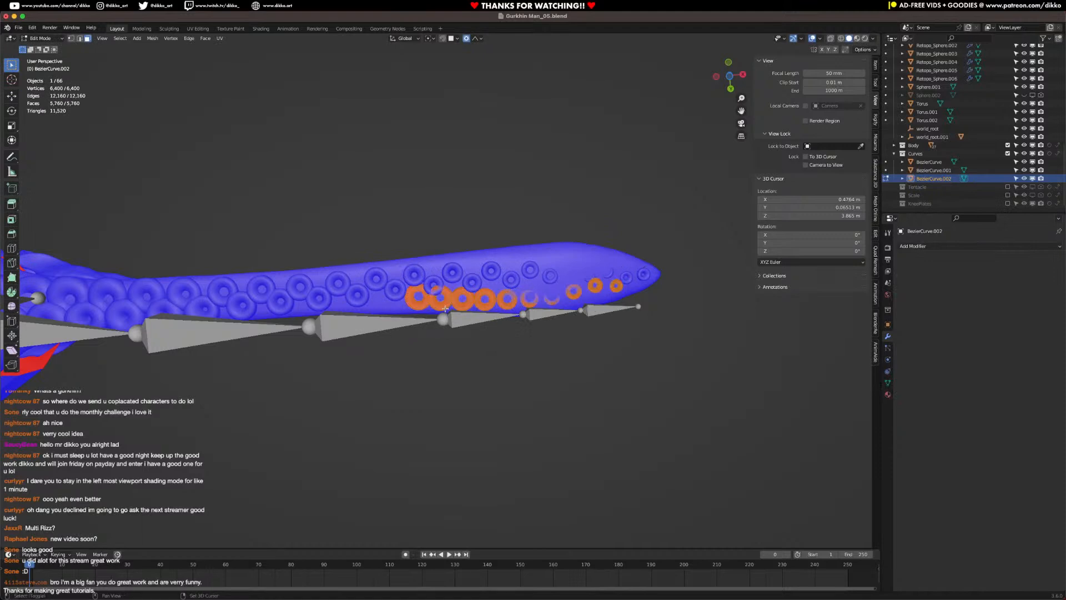
key(shift+n)
Step: Inflate the BezierCurve.002 suckers in Sculpt Mode, check both tentacles from below and return to Object Mode
click(39, 38)
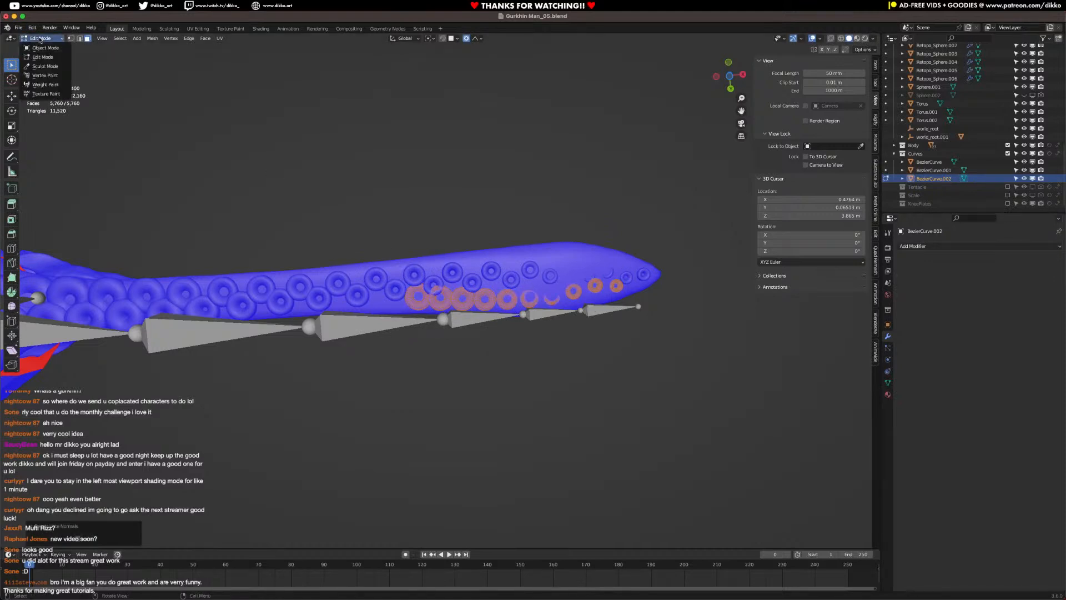
click(45, 66)
drag(432, 288, 517, 295)
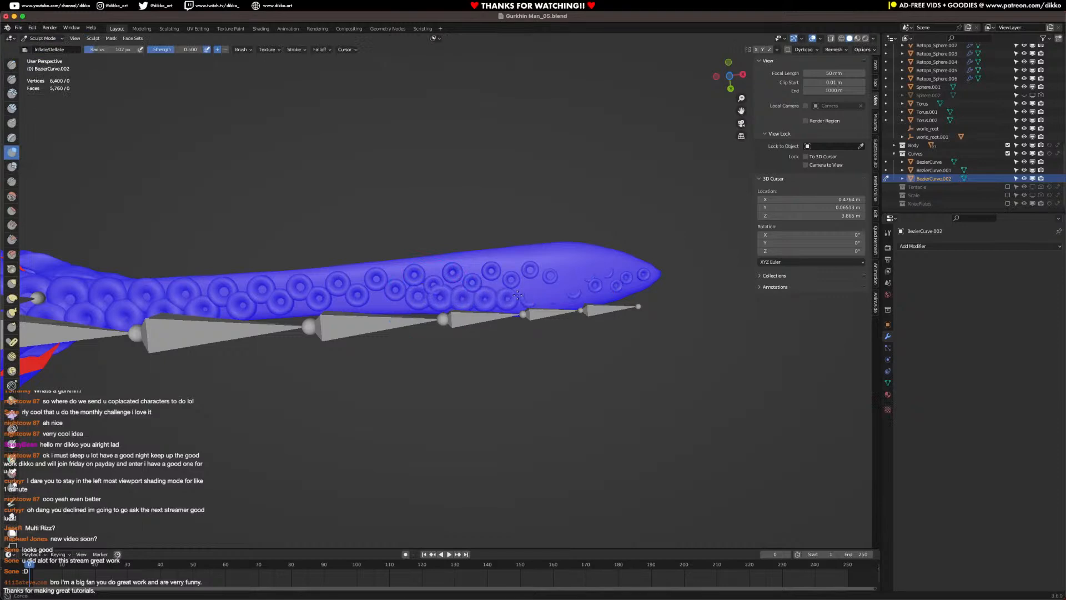
key(Tab)
middle_drag(594, 271, 488, 330)
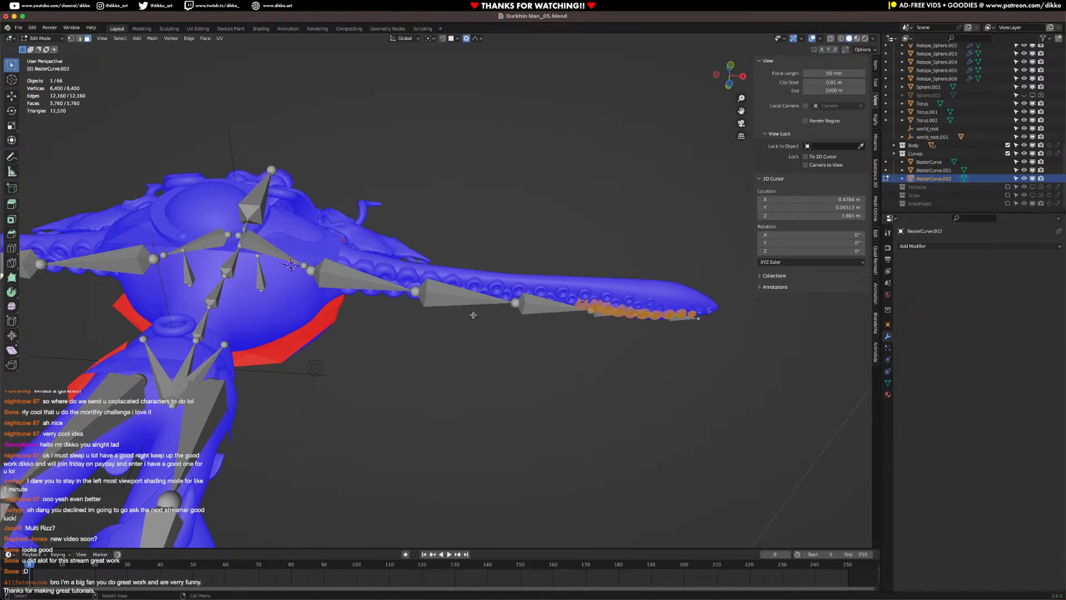
middle_drag(461, 308, 311, 192)
click(42, 38)
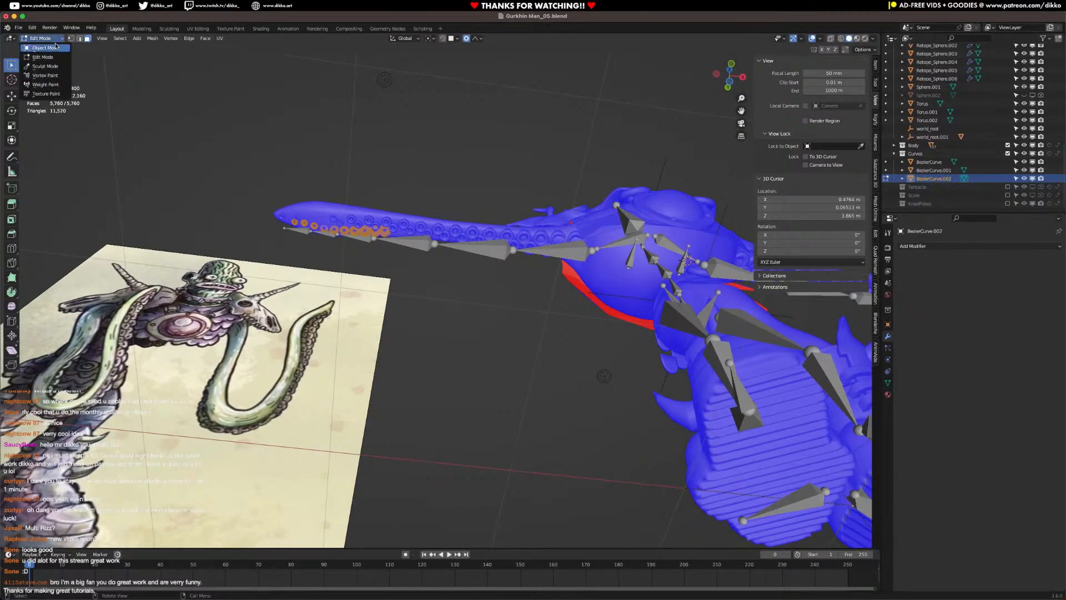
click(44, 48)
Step: Join the sucker meshes BezierCurve and BezierCurve.001 into BezierCurve.002
middle_drag(469, 239, 286, 250)
click(363, 249)
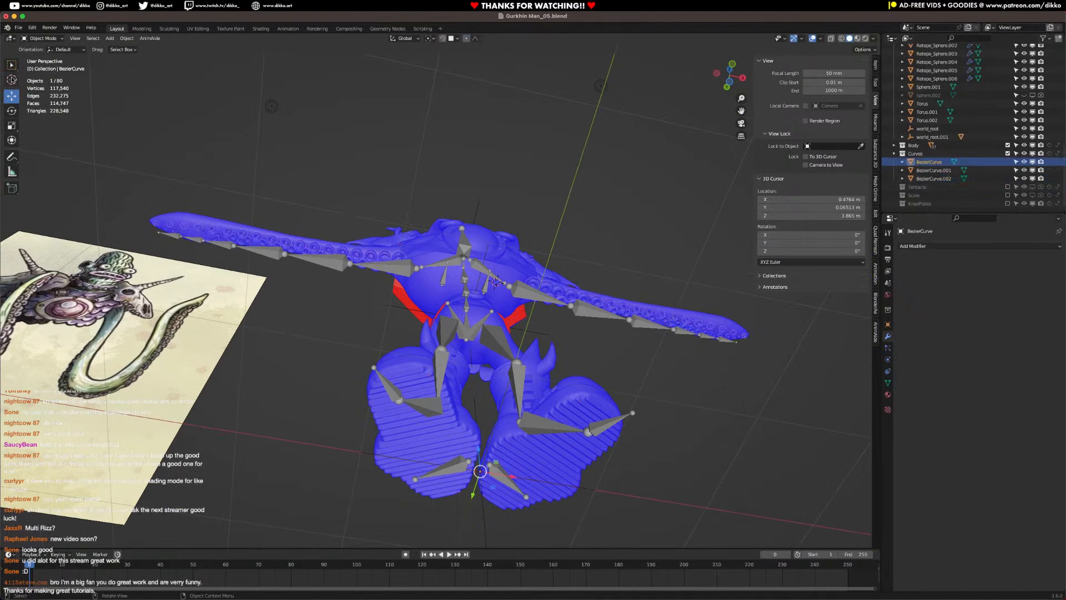
scroll(315, 246, up, 1)
shift+click(352, 267)
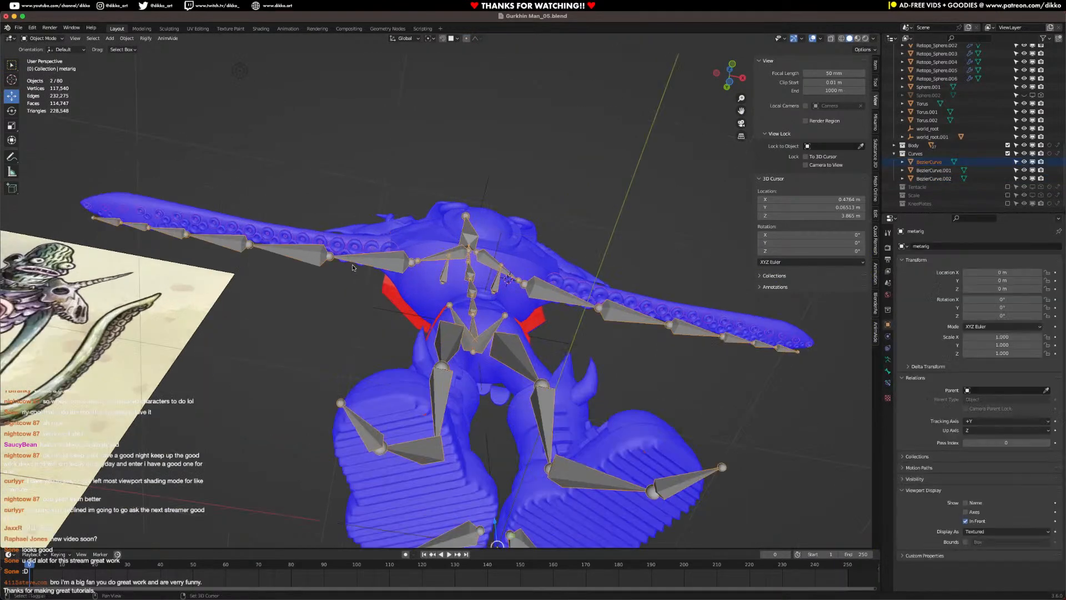
shift+click(144, 229)
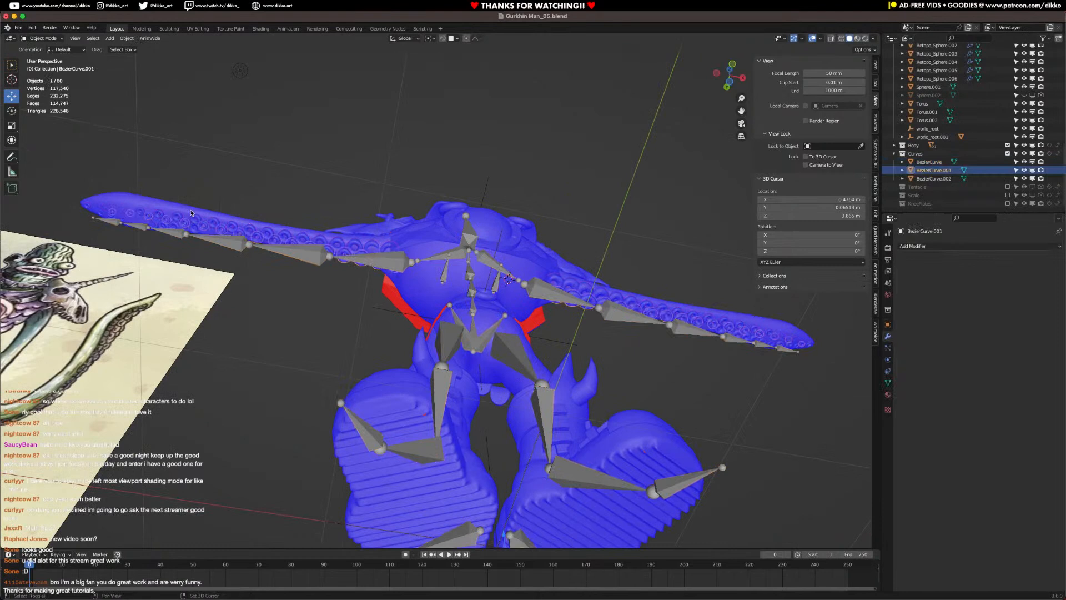
shift+click(248, 243)
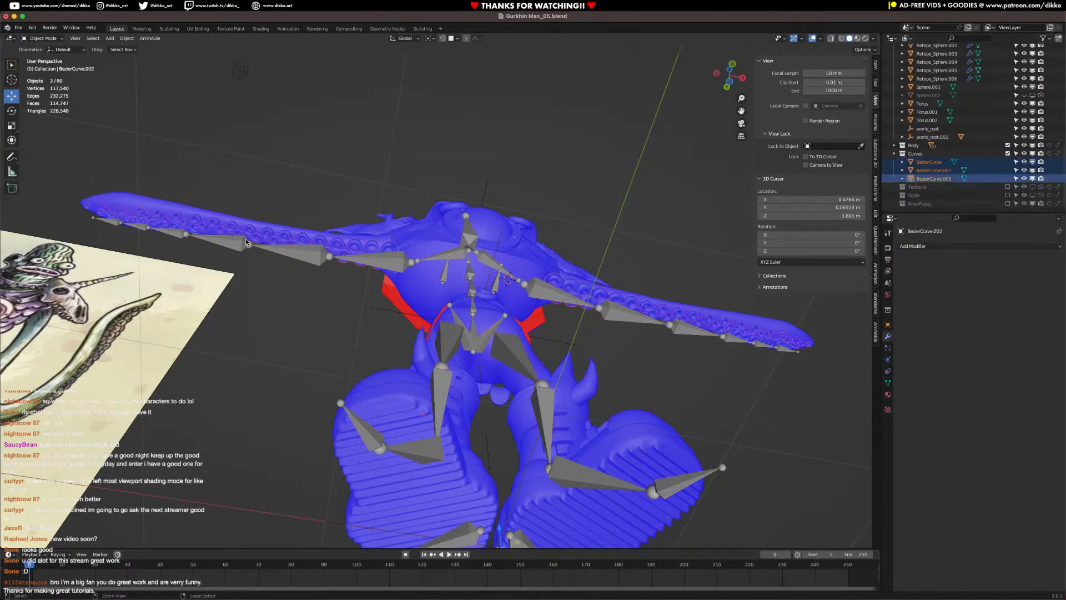
key(Delete)
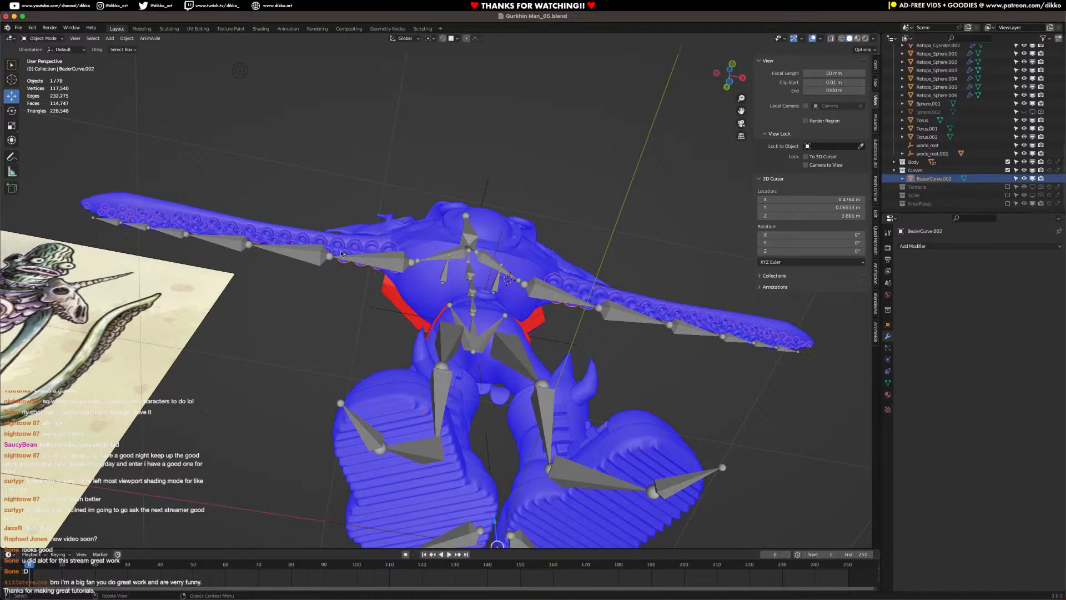
click(43, 38)
click(45, 67)
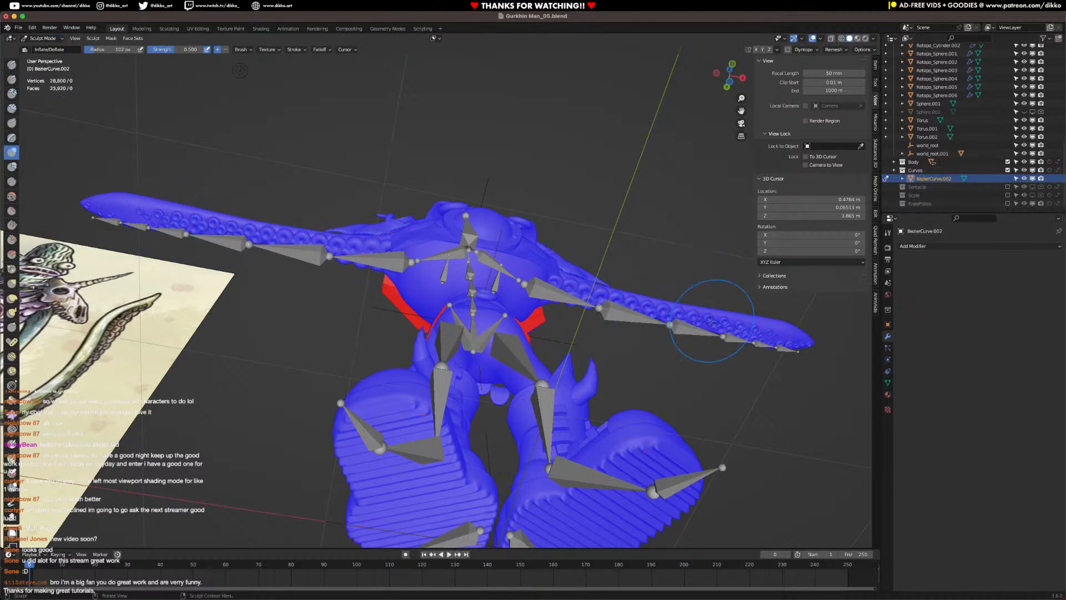
click(44, 38)
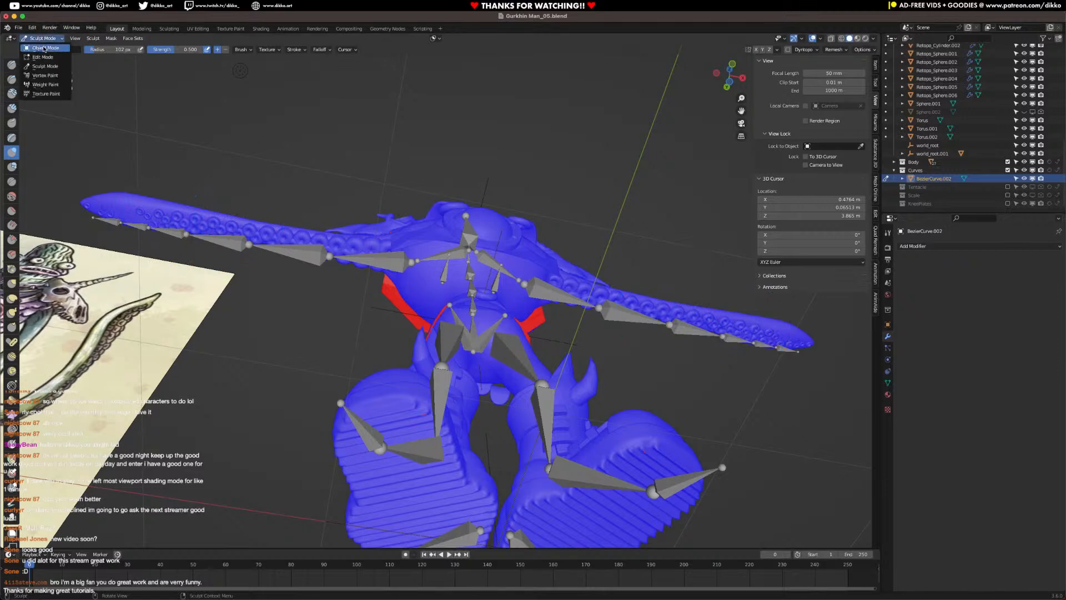
click(45, 48)
Step: Turn off the Face Orientation overlay and save the project
click(628, 347)
middle_drag(628, 348, 635, 395)
scroll(633, 428, down, 1)
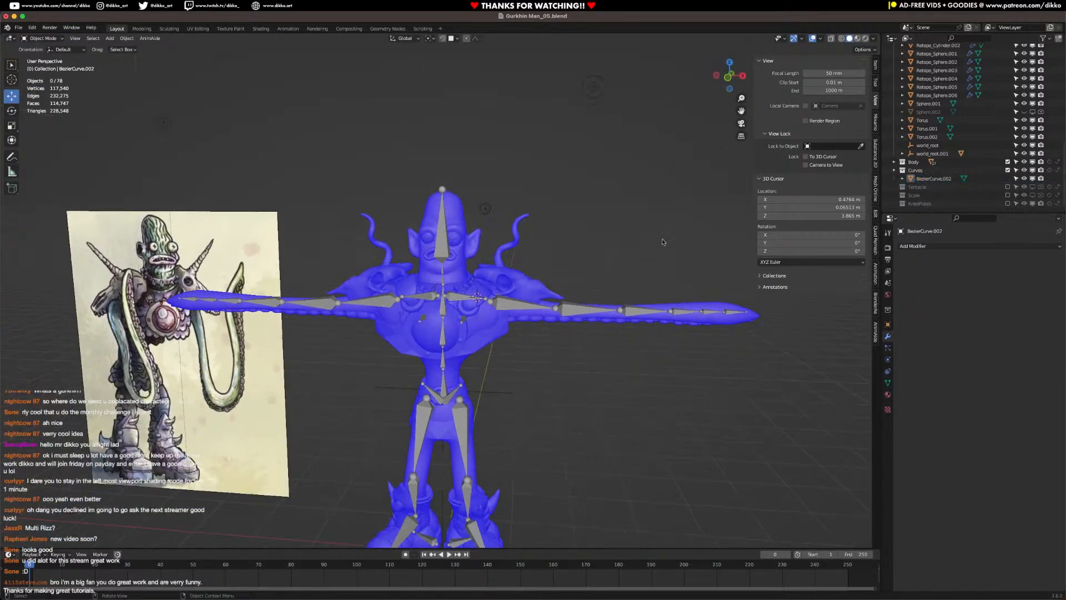
click(805, 38)
click(821, 38)
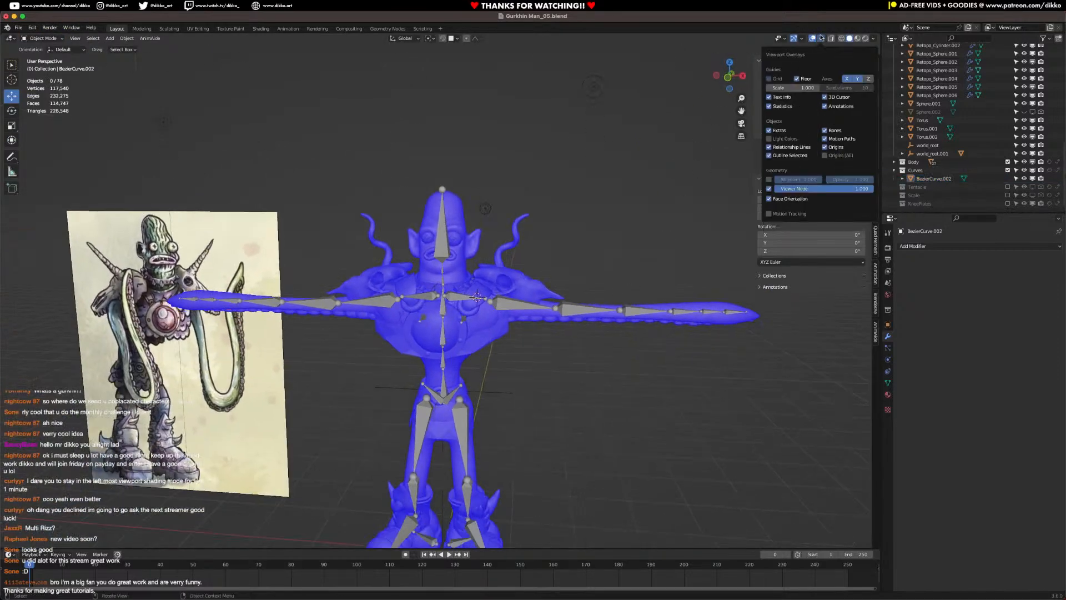
click(769, 198)
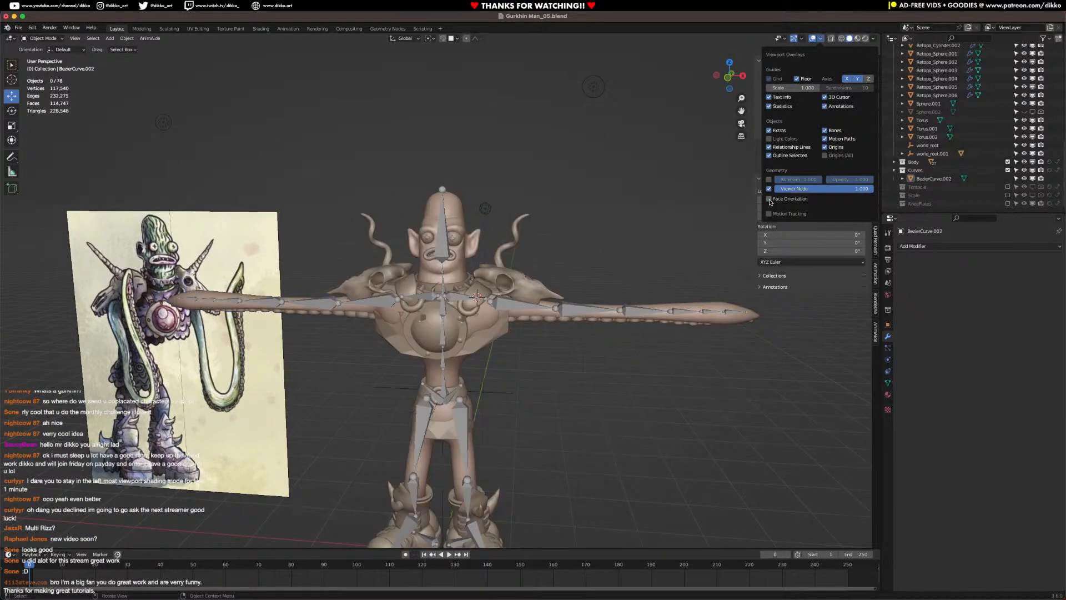
middle_drag(500, 361, 487, 321)
key(ctrl+s)
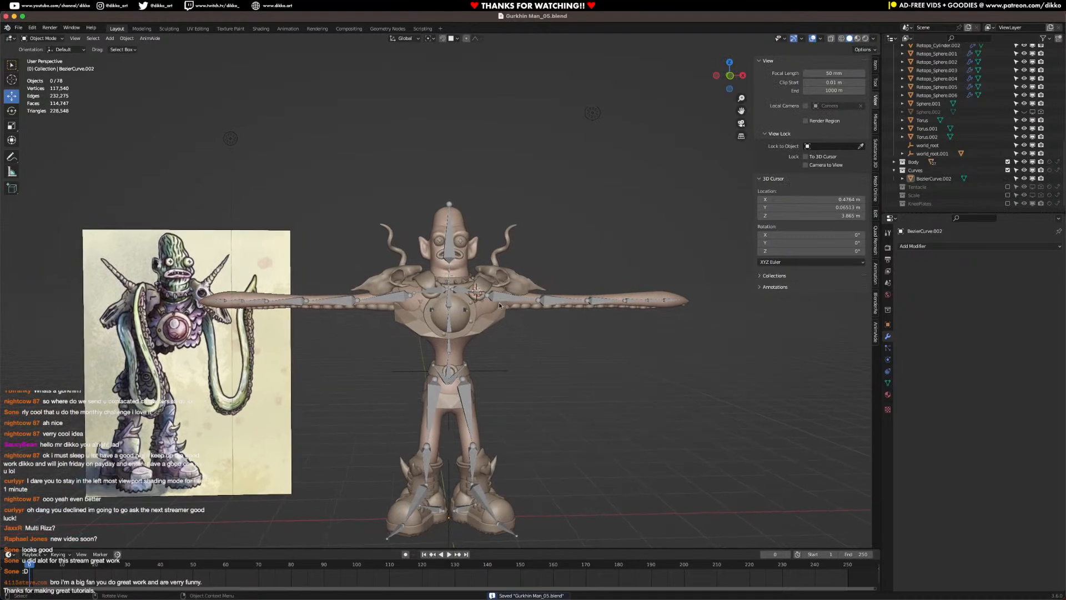
Step: Select the horned shoulder armour, place its Mirror modifier above Subdivision and apply the Mirror
click(521, 285)
click(477, 291)
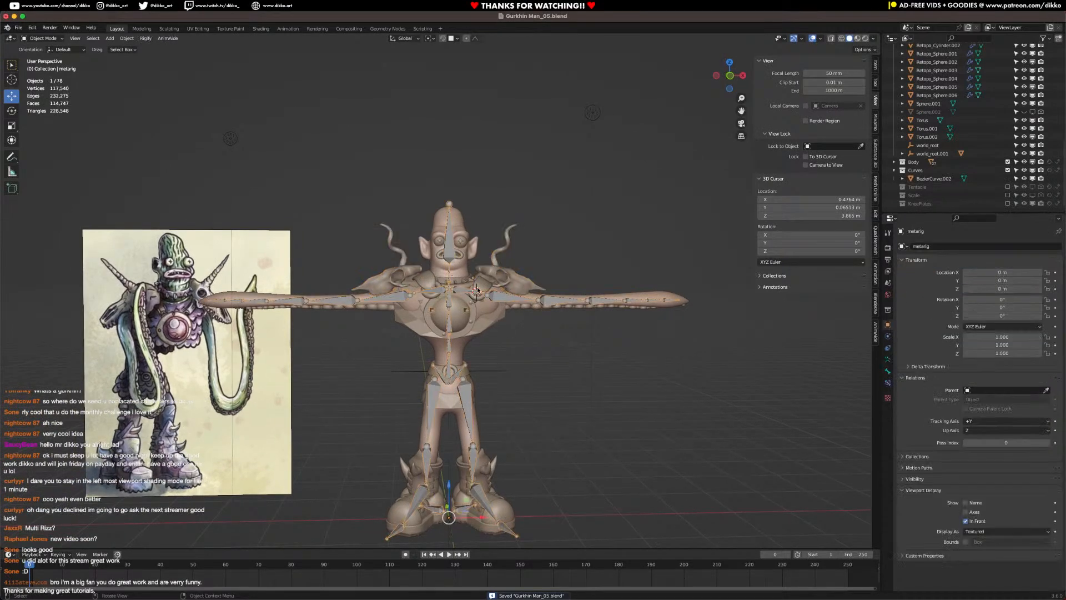
click(480, 289)
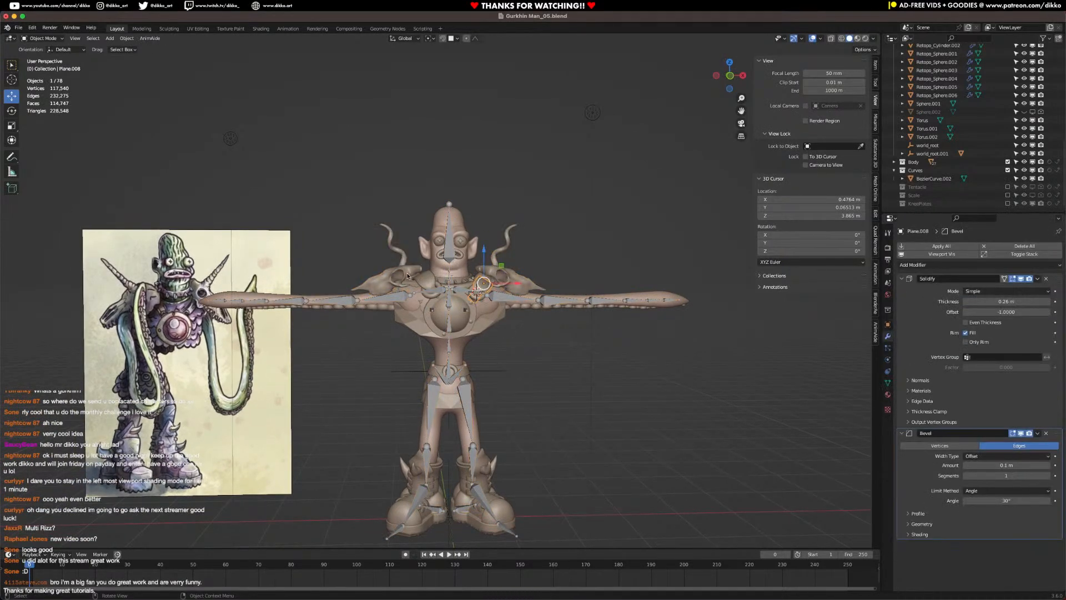
click(427, 281)
click(480, 286)
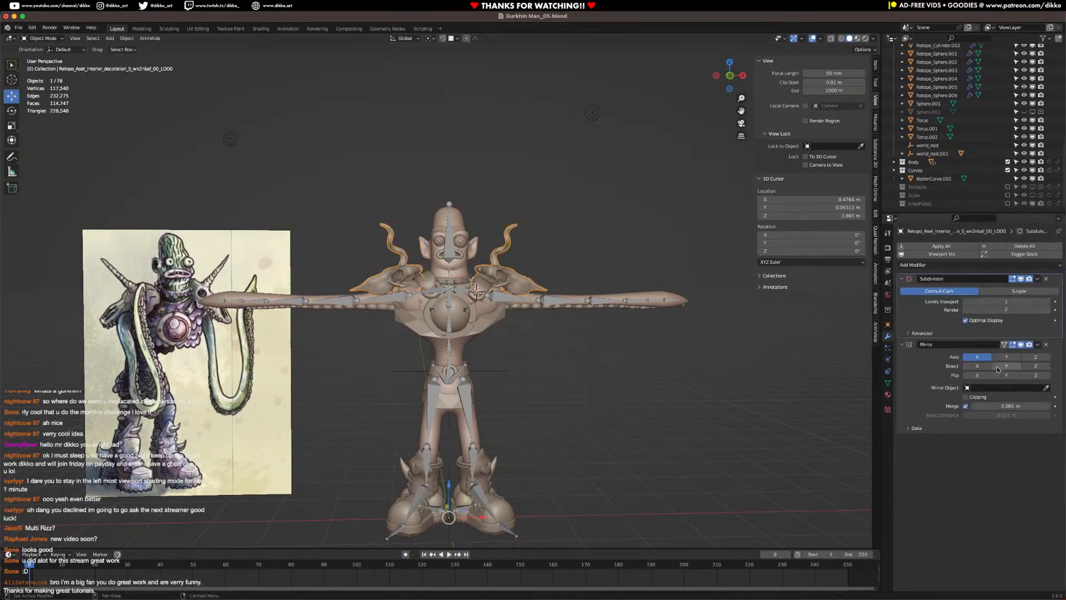
click(926, 382)
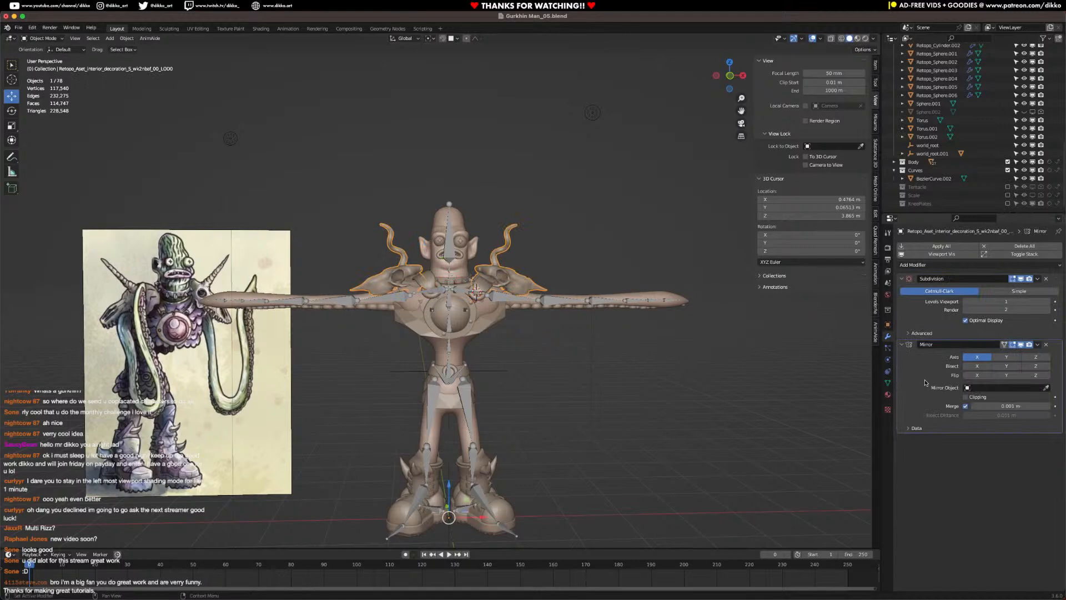
key(ctrl+a)
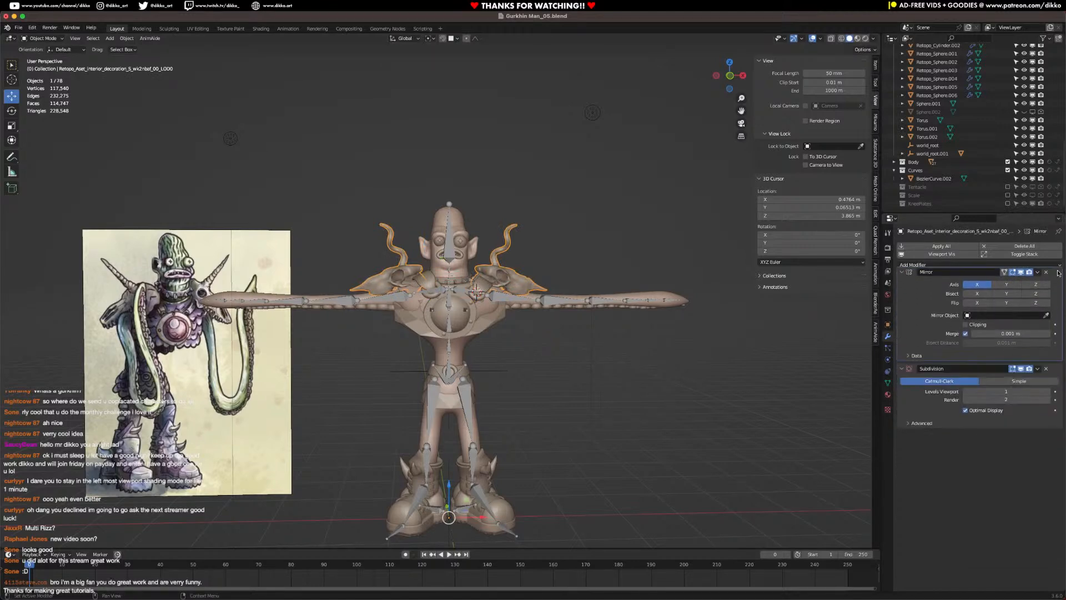
Step: Select the boot spikes Cylinder.004, move their Mirror modifier above Subdivision and apply it
middle_drag(427, 396, 408, 364)
click(396, 407)
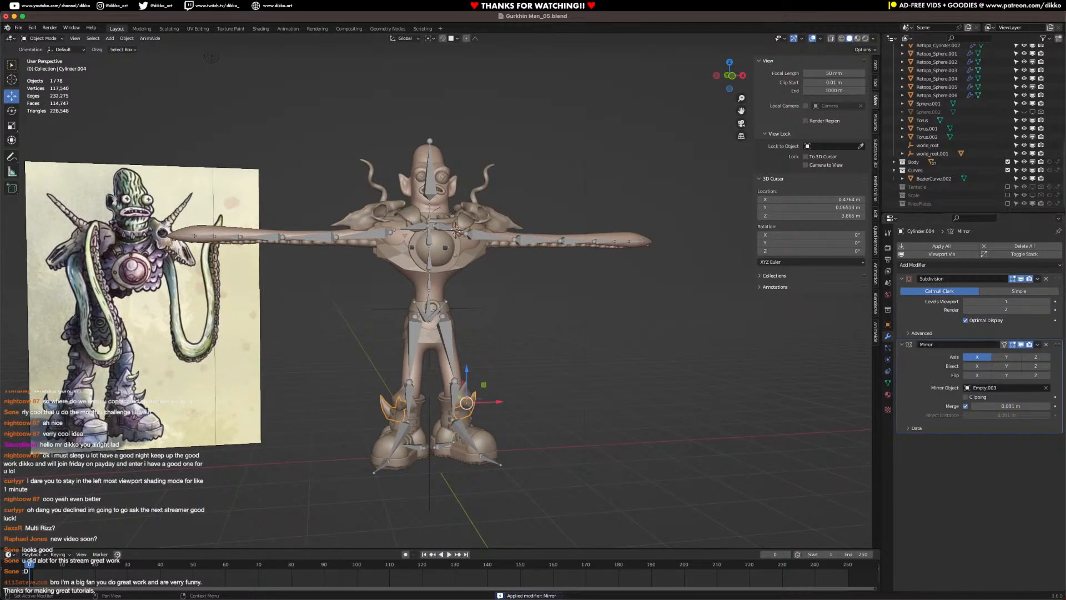
drag(1056, 350, 1055, 281)
key(ctrl+a)
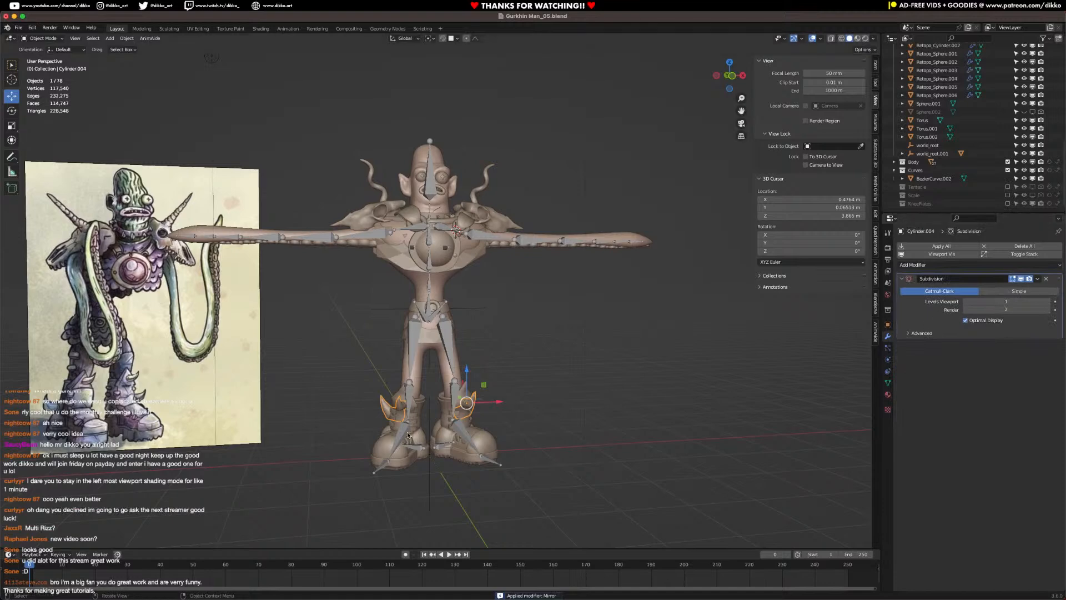
Step: Select the boot cuffs Retopo_Sphere.006 to work on their modifiers
scroll(434, 429, up, 2)
click(414, 449)
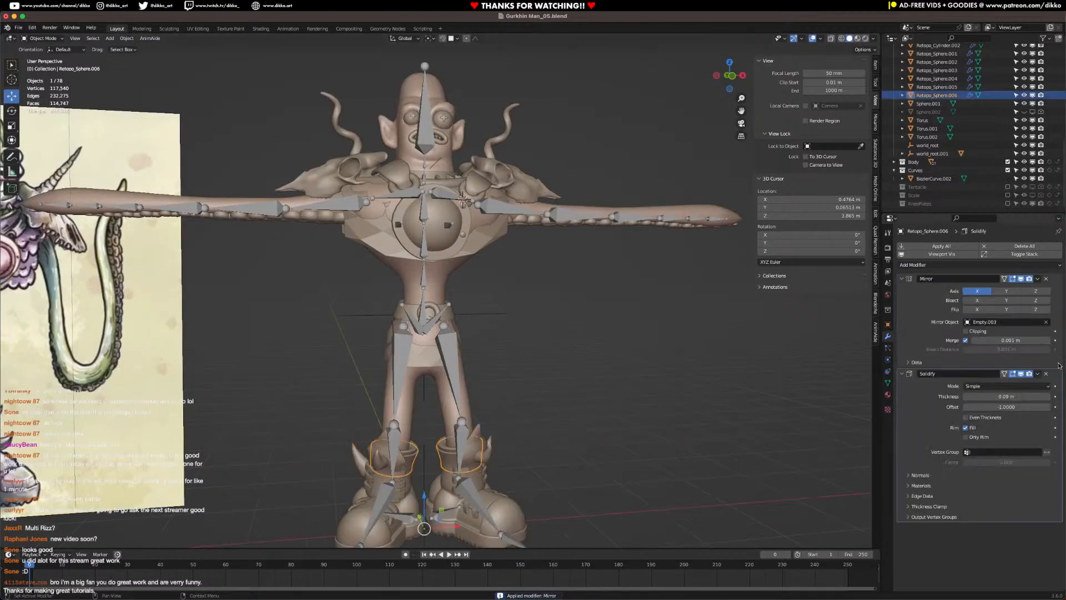
Step: Apply the Mirror modifiers on the boots, boot cuffs, laces and ankle spikes
scroll(434, 426, up, 2)
click(435, 425)
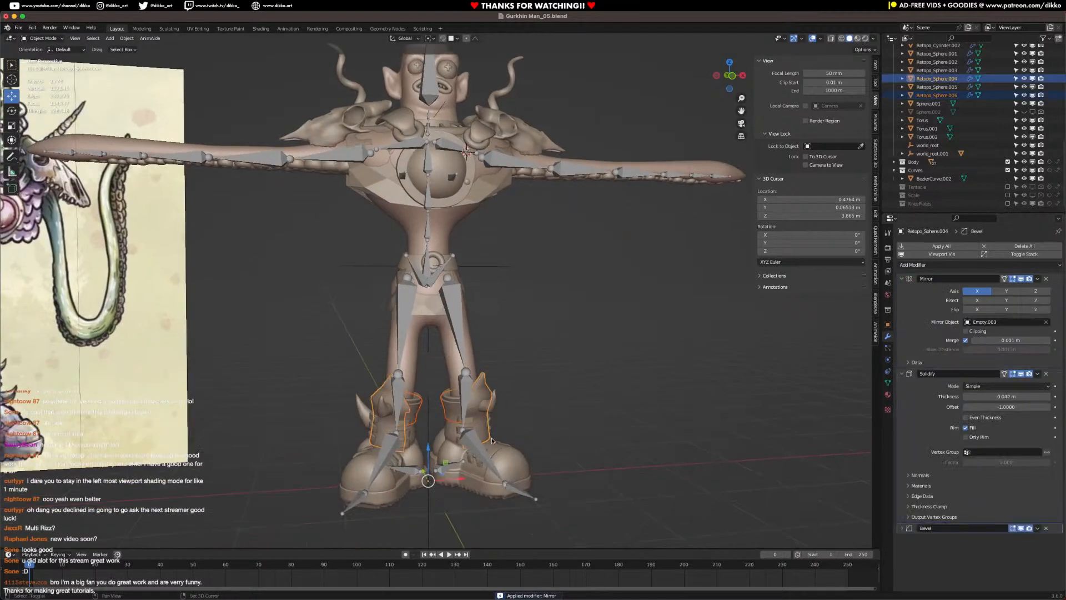
click(419, 438)
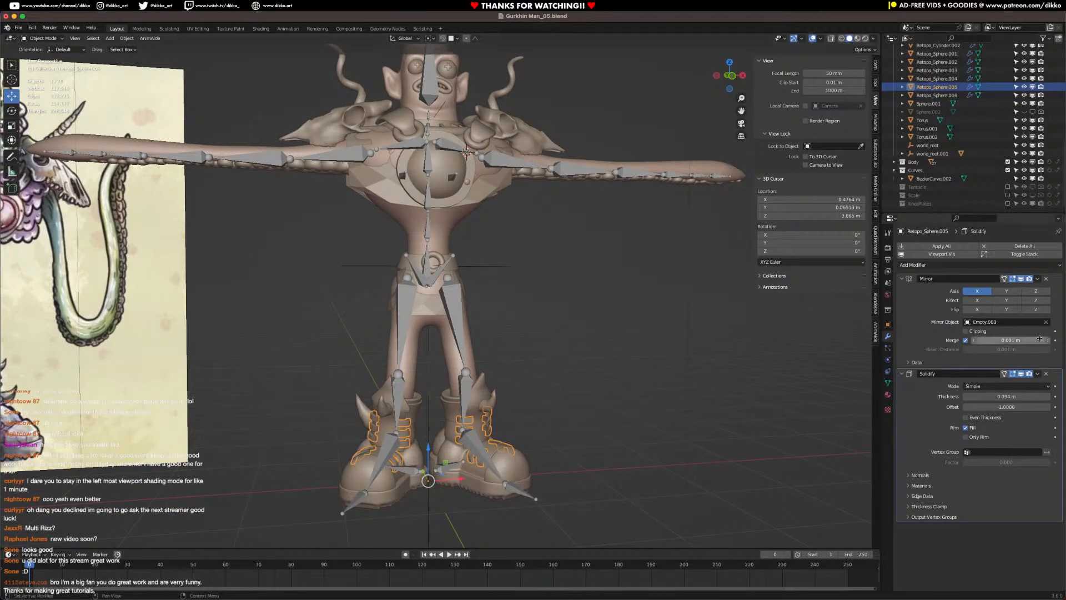
key(ctrl+a)
click(514, 471)
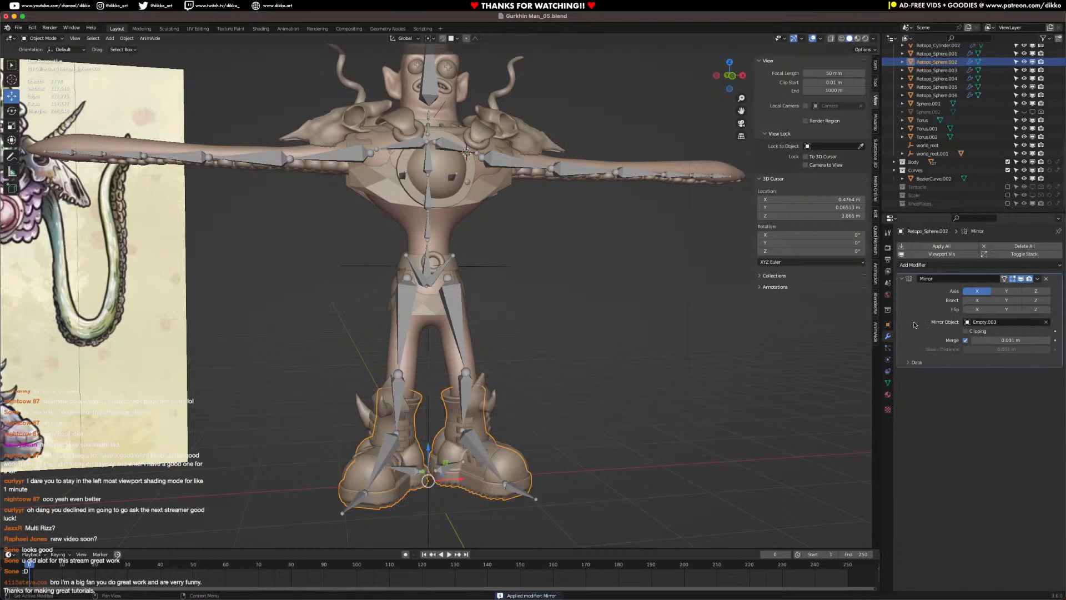
key(ctrl+a)
click(472, 465)
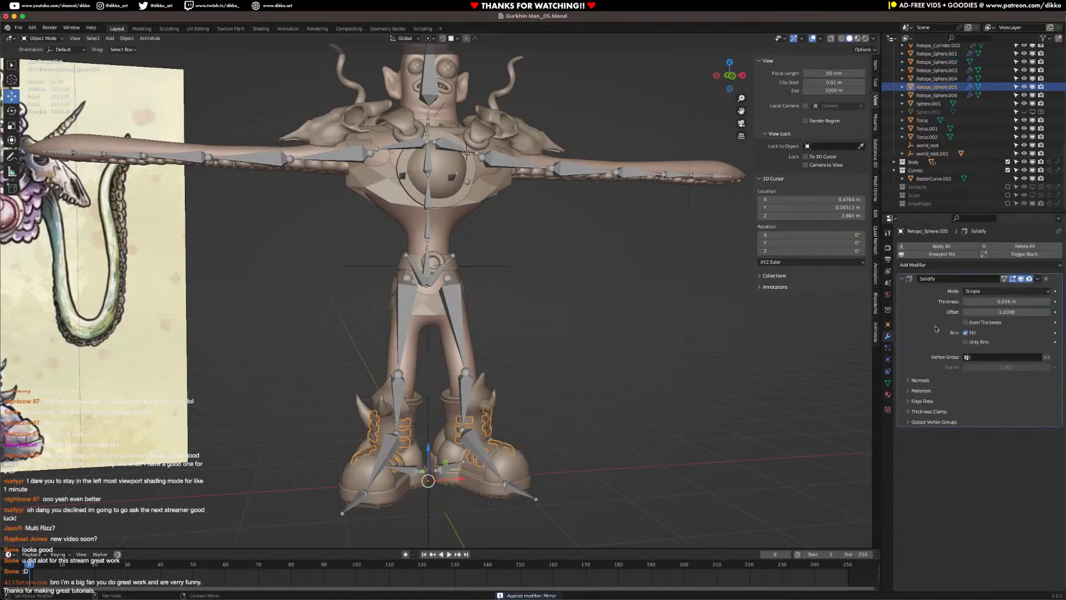
click(482, 386)
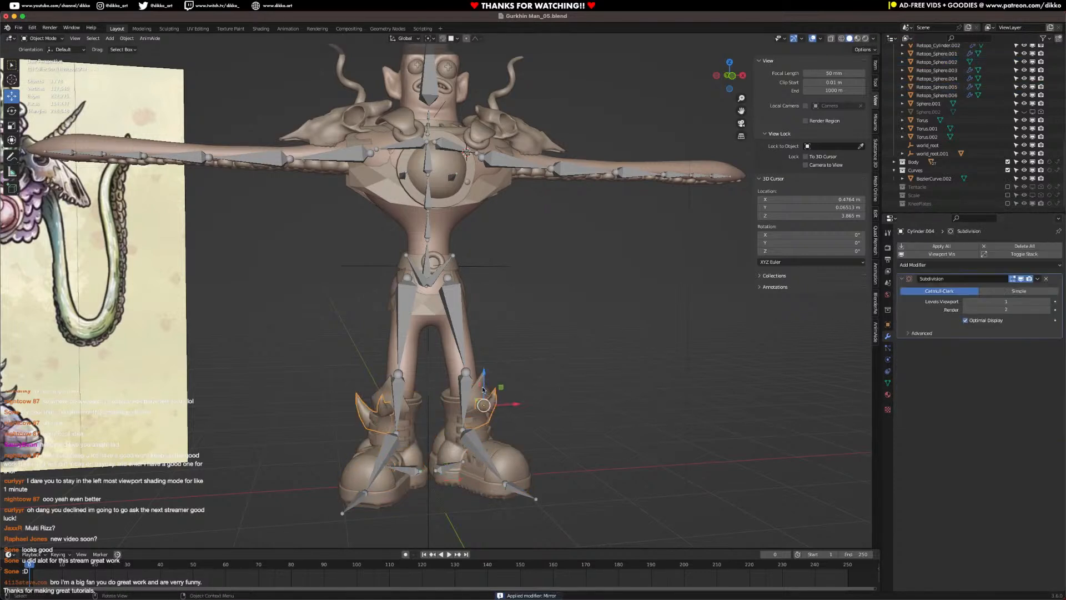
key(ctrl+a)
Step: Examine the remaining modifiers on the boots and trousers and the physics settings of the body, arm suckers and shoulder pieces
middle_drag(555, 361, 518, 472)
click(435, 415)
click(508, 479)
click(463, 464)
click(472, 431)
click(887, 336)
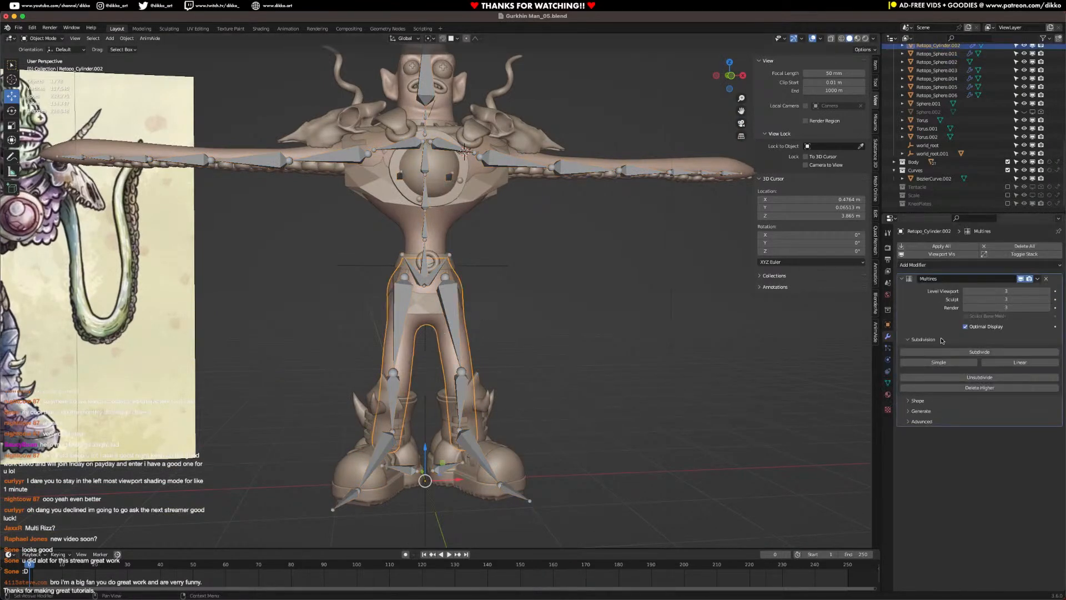
scroll(427, 251, up, 2)
click(434, 229)
shift+middle_drag(471, 222, 452, 357)
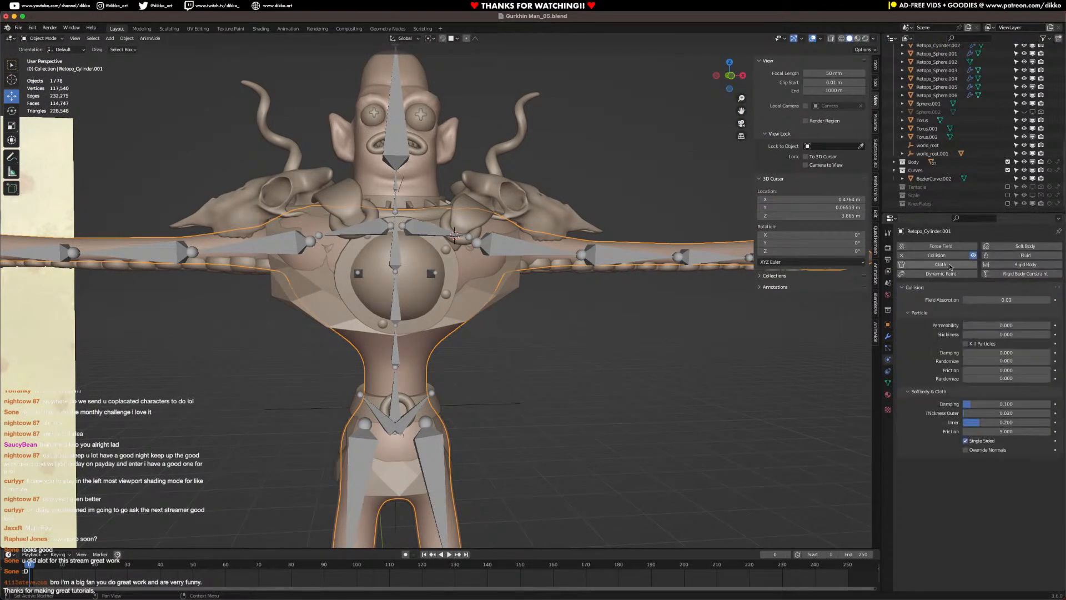
click(1045, 279)
click(533, 278)
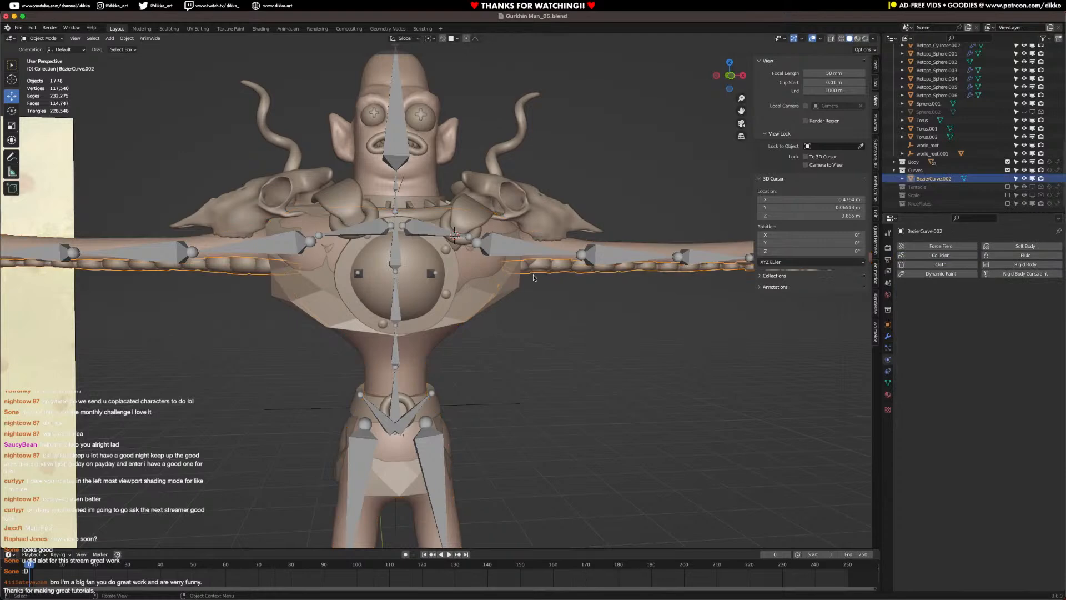
click(455, 211)
click(444, 224)
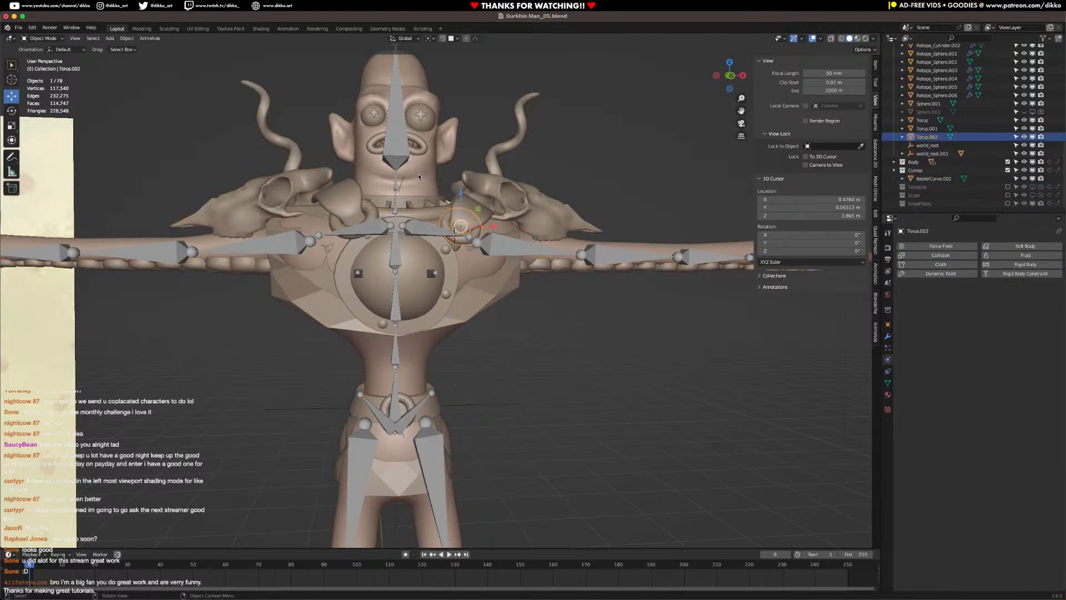
click(424, 136)
Step: Parent the character meshes, except the shoulder skulls and chest orb, to the metarig armature with empty groups
scroll(447, 255, down, 6)
key(a)
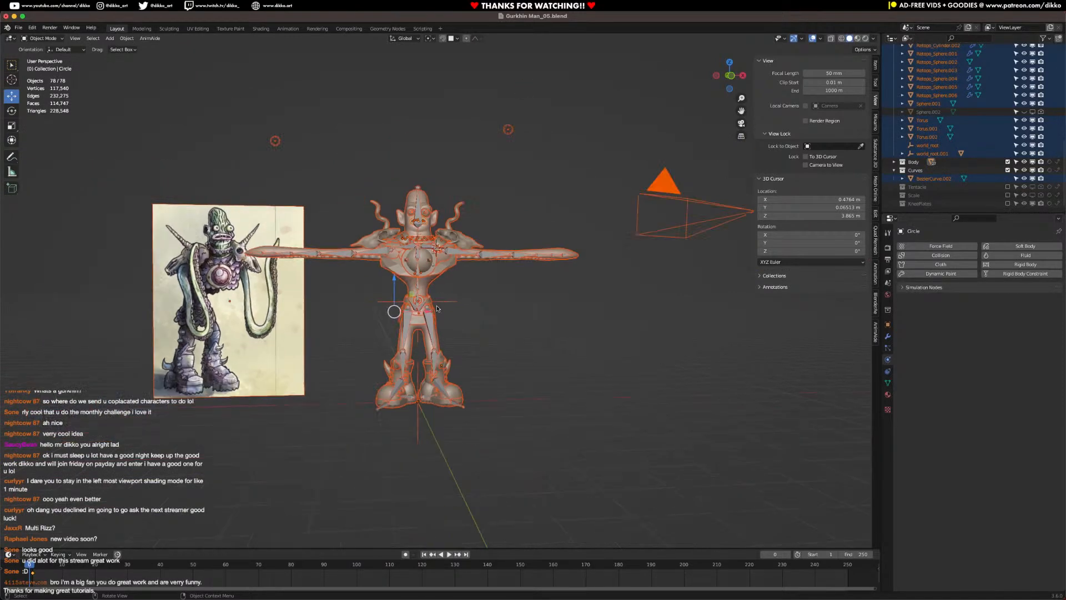
middle_drag(439, 307, 491, 334)
key(alt+a)
drag(333, 241, 572, 401)
middle_drag(571, 402, 474, 314)
scroll(390, 227, up, 4)
shift+click(356, 195)
shift+click(356, 194)
shift+click(407, 248)
shift+click(407, 248)
shift+click(437, 374)
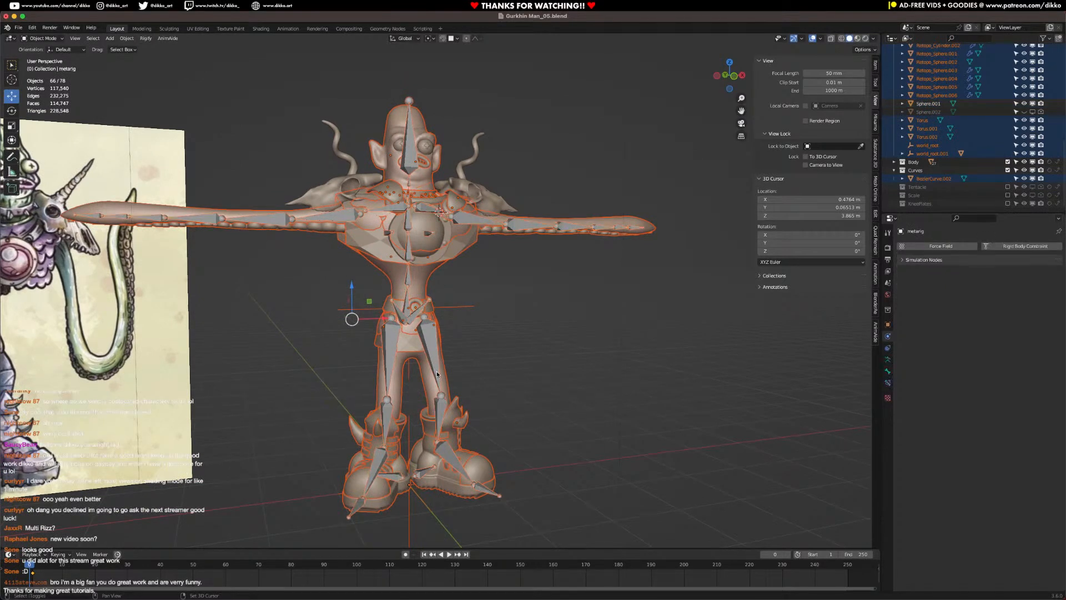
key(ctrl+p)
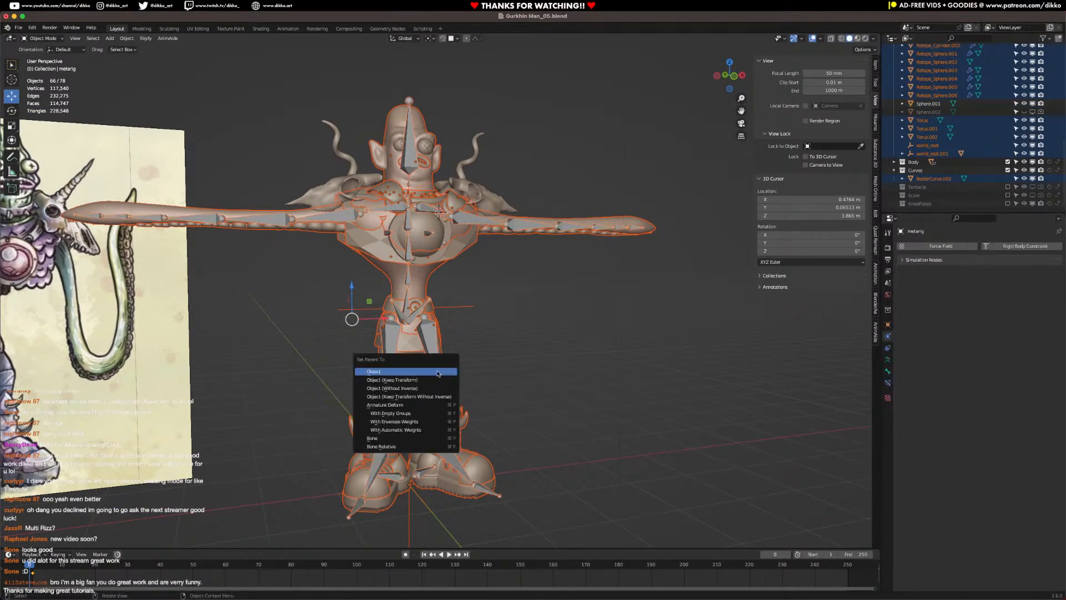
click(426, 415)
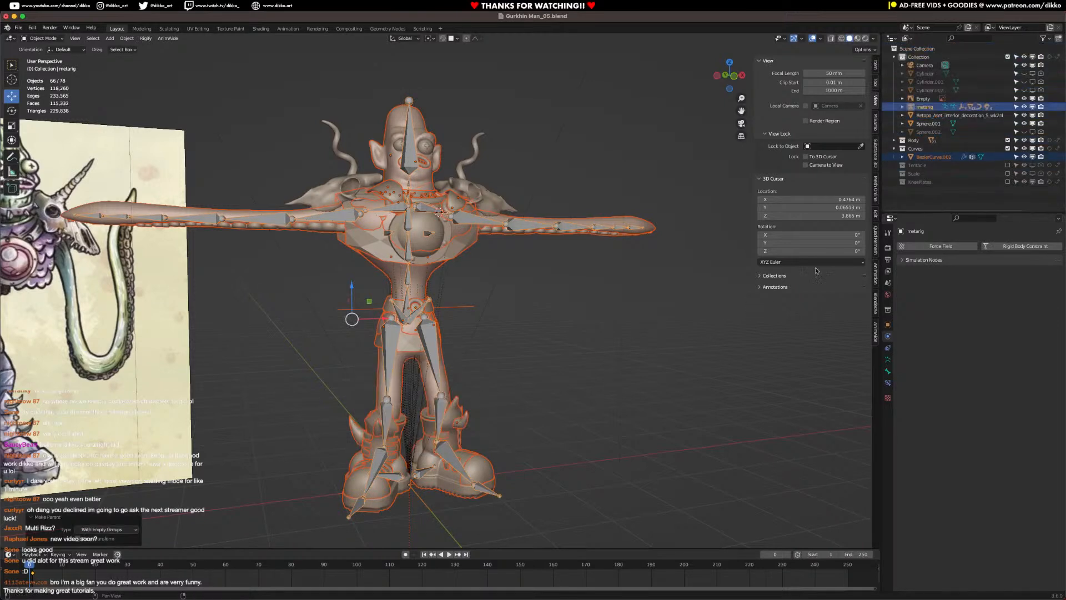
Step: Save the file and run Voxel Heat Diffuse Skinning with voxel resolution 256 and 4 influence bones
click(878, 184)
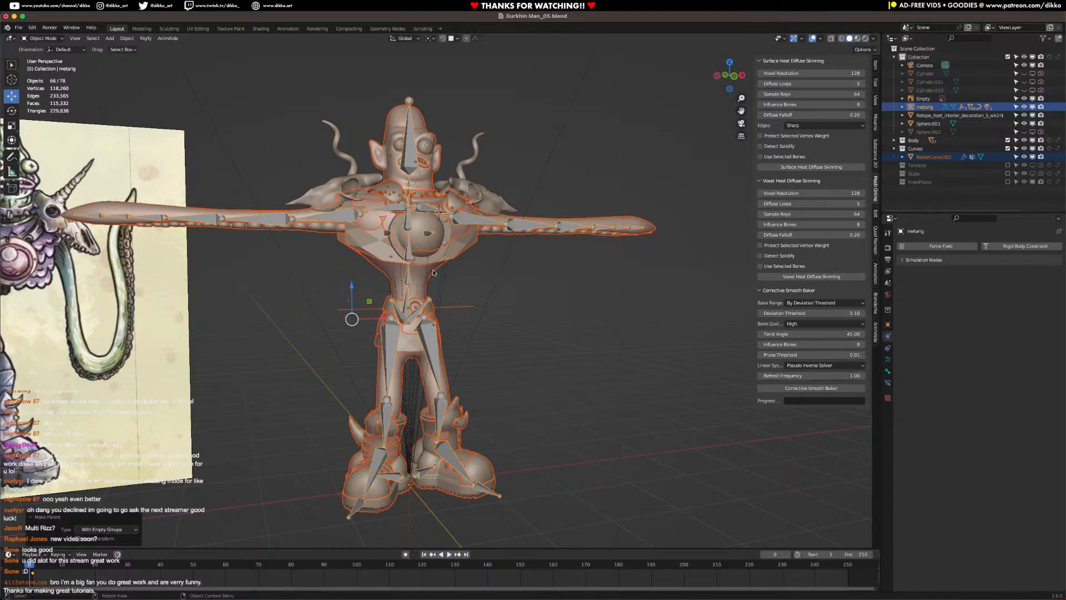
middle_drag(441, 292, 511, 286)
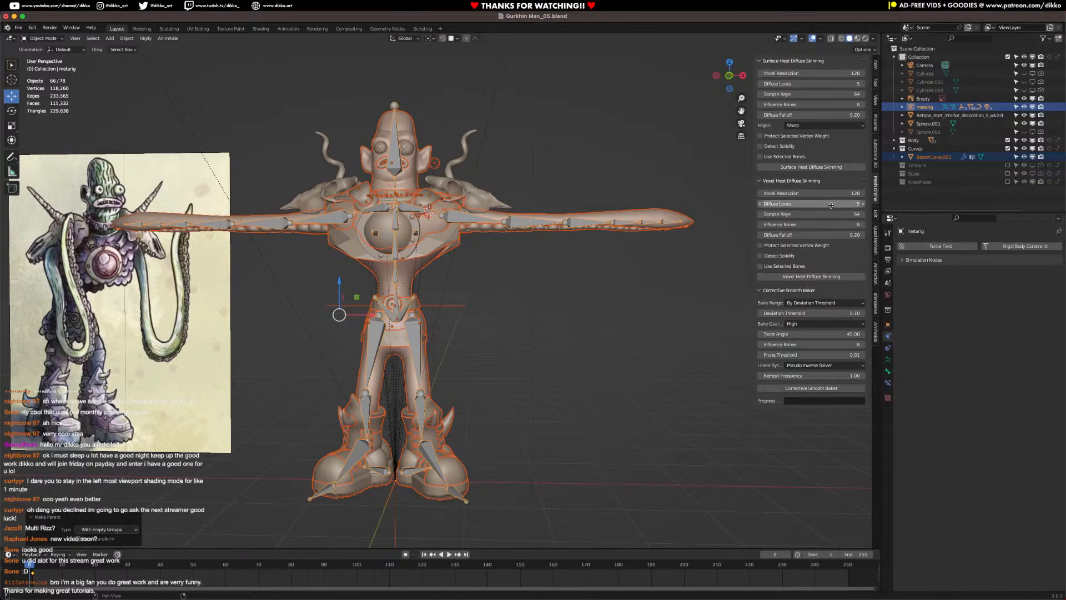
click(794, 226)
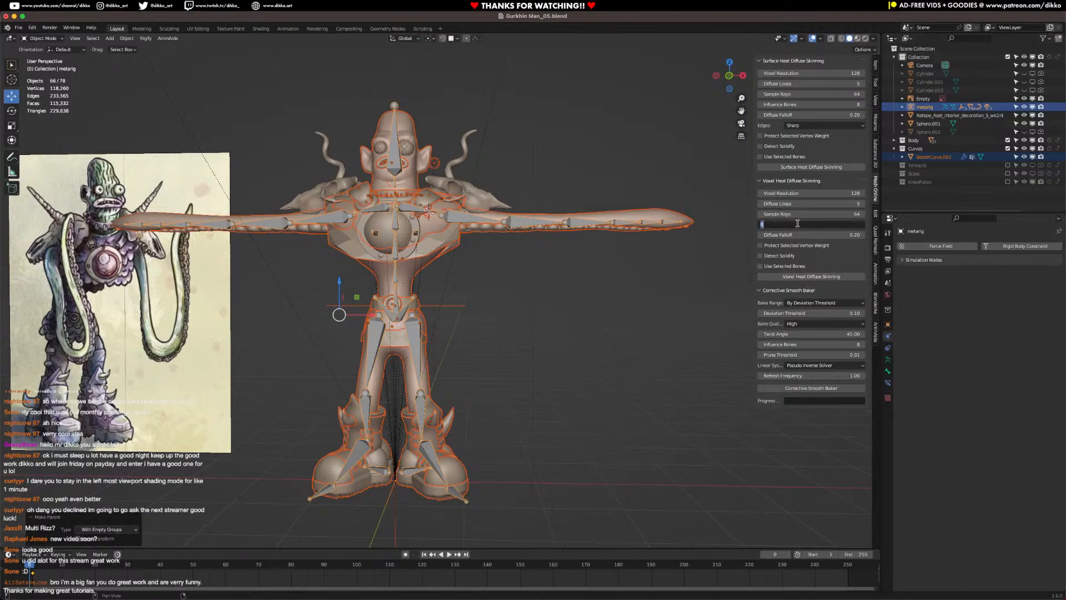
text(4)
key(Return)
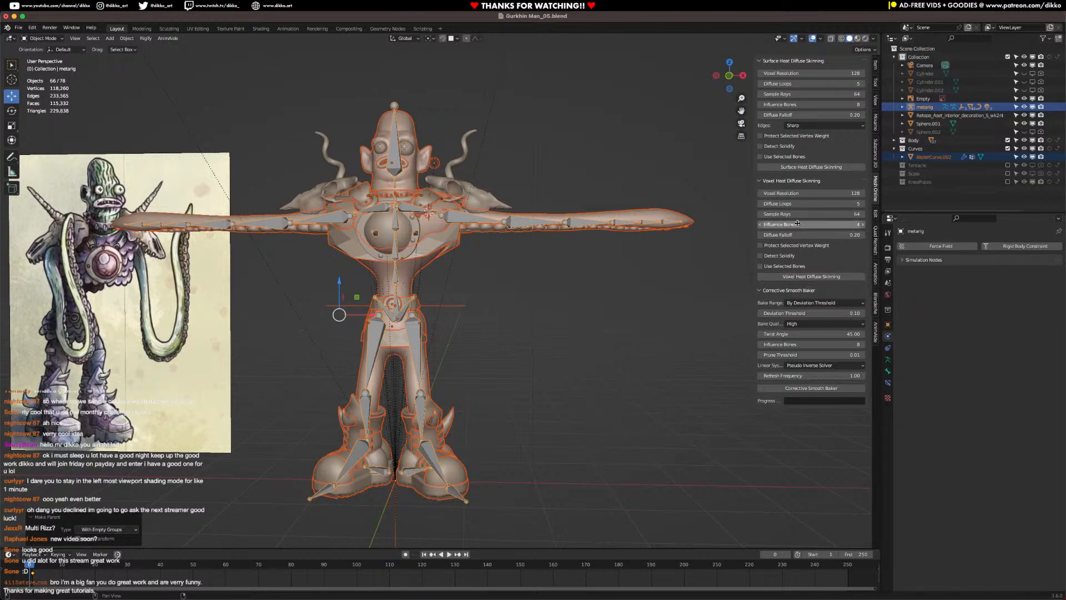
click(821, 194)
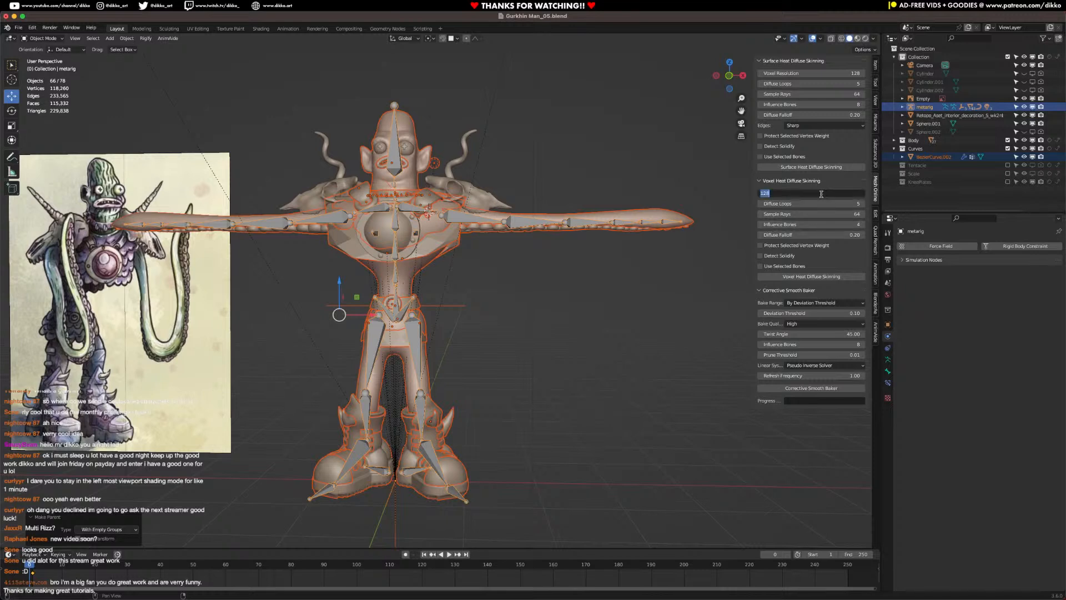
key(Return)
key(ctrl+s)
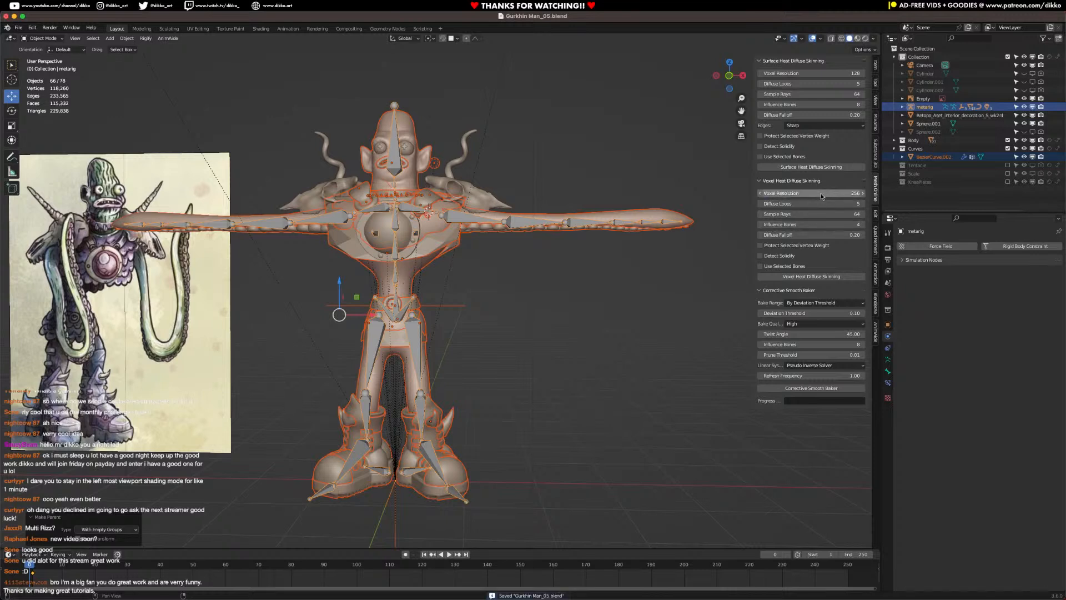
click(828, 276)
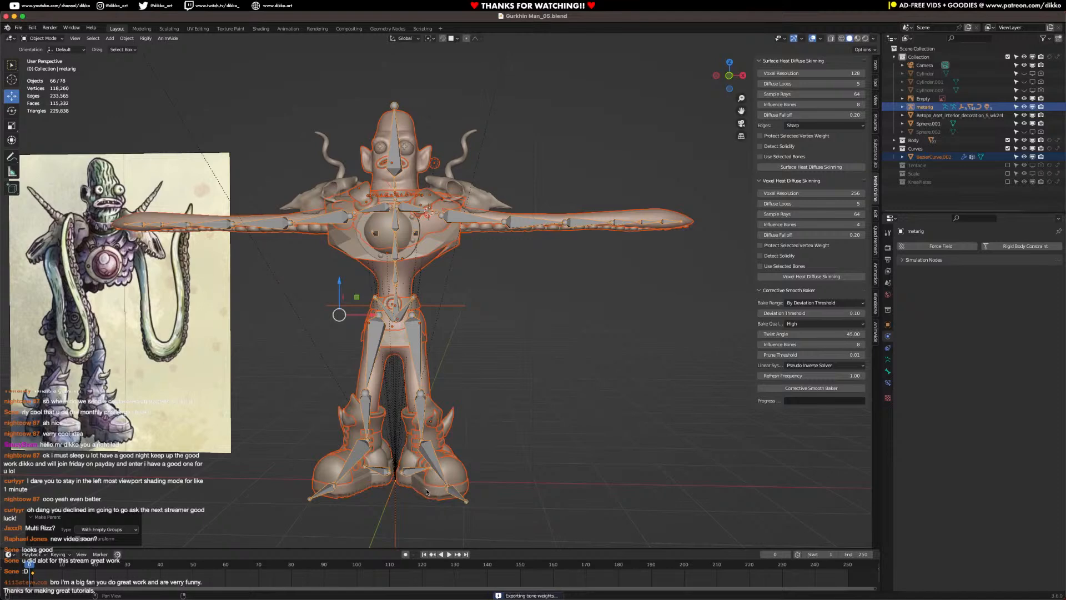
Step: Select only the metarig armature and switch it to Pose Mode
scroll(436, 379, up, 1)
click(411, 378)
shift+middle_drag(418, 506, 440, 427)
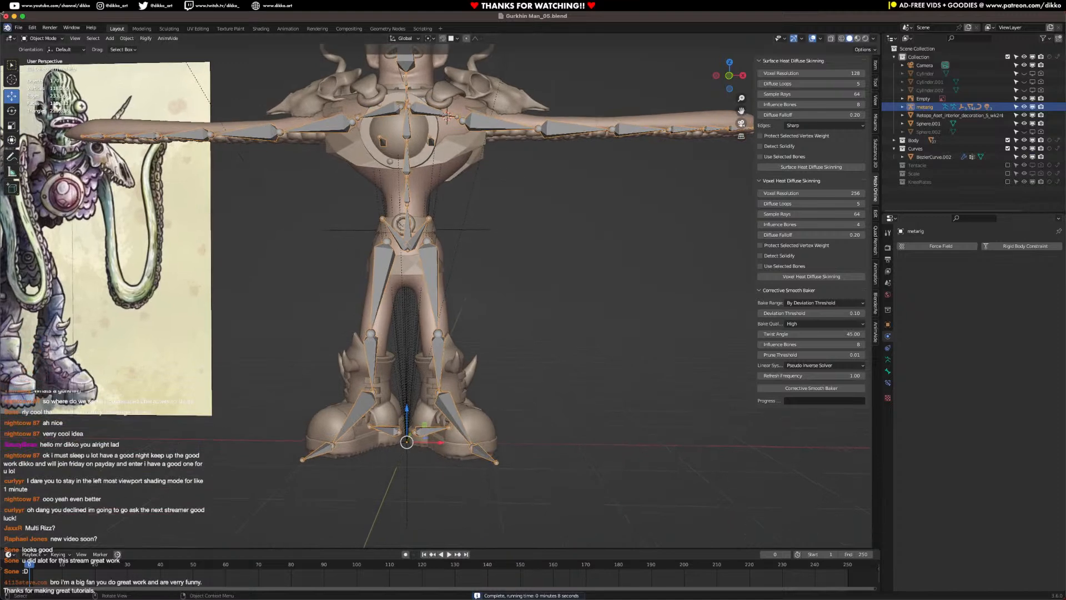
click(42, 38)
click(44, 66)
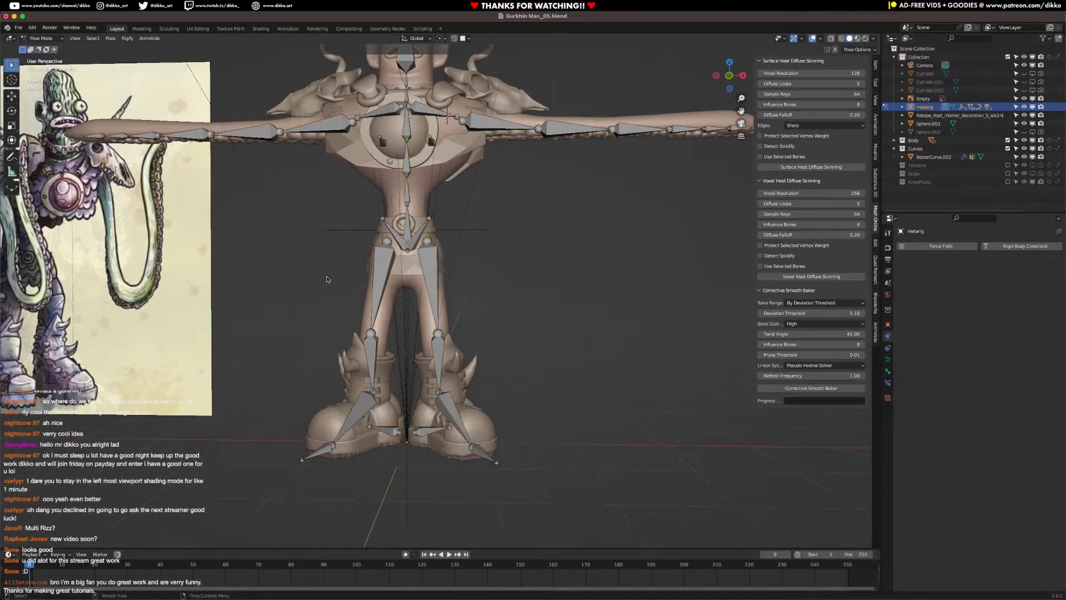
Step: Try rotating the left shin bone outward to test the leg and boot deformation, and undo it
click(434, 351)
key(r)
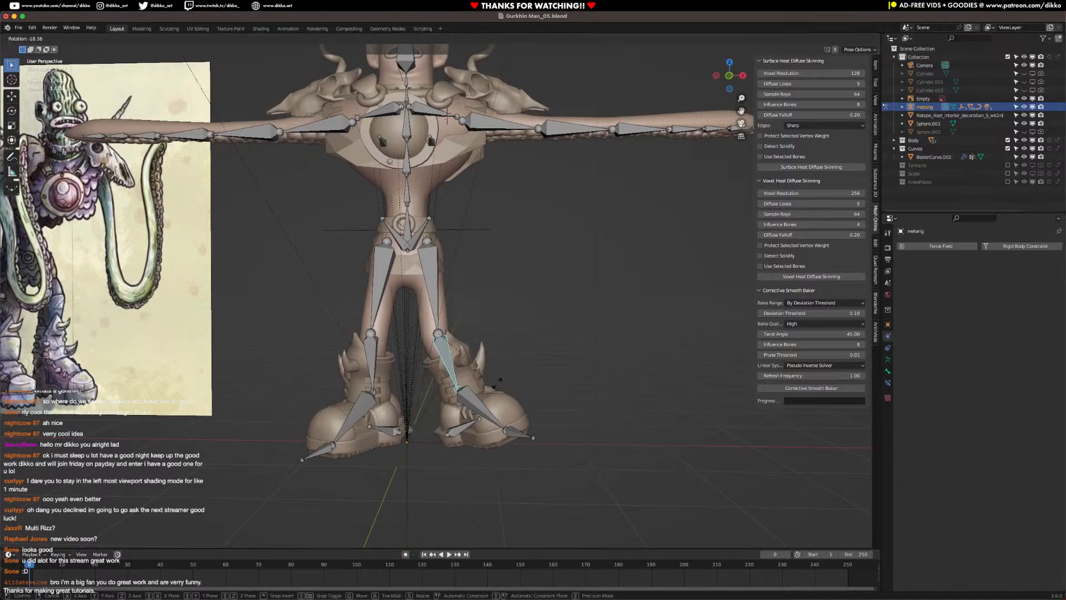
click(524, 374)
middle_drag(524, 378, 538, 417)
key(super+z)
Step: Try rotating the left arm's six-bone chain around the X axis, and undo the rotation
middle_drag(531, 410, 580, 325)
middle_drag(581, 325, 557, 325)
click(457, 207)
shift+click(522, 211)
shift+click(582, 213)
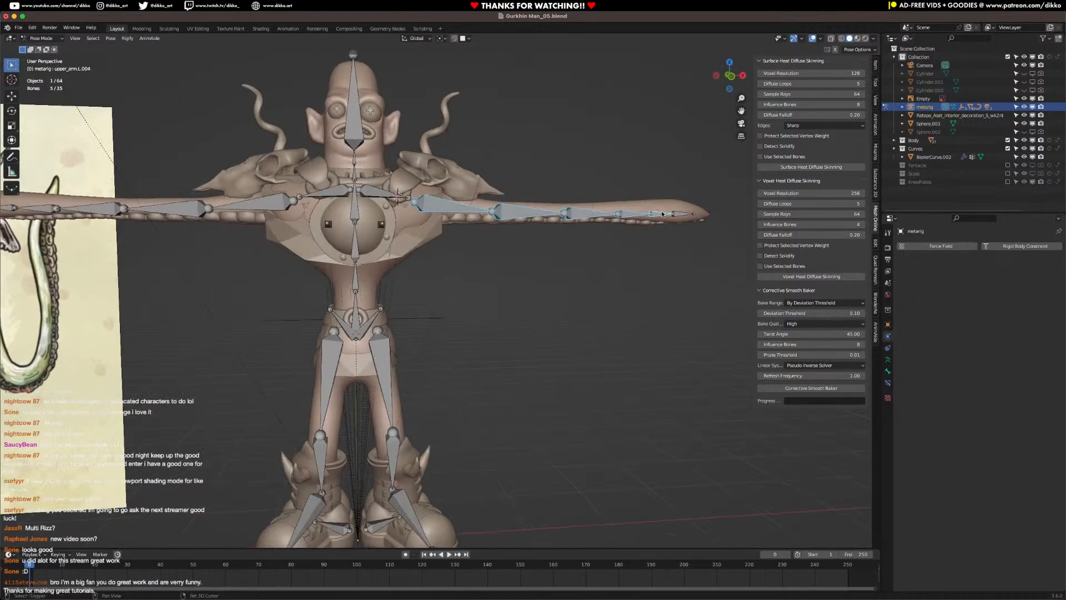
key(r)
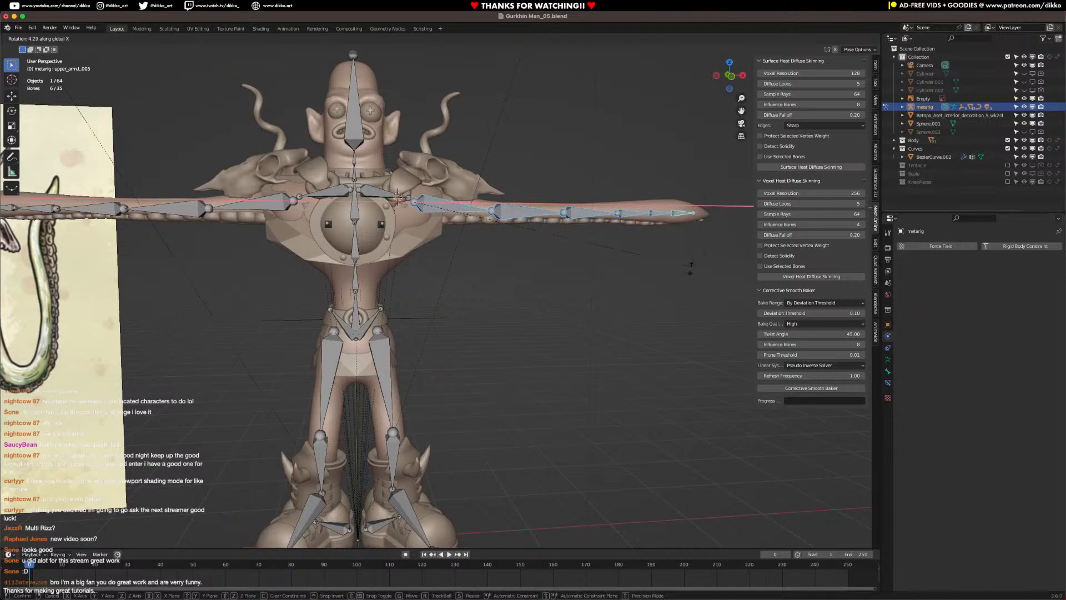
key(x)
key(x)
click(673, 266)
key(ctrl+z)
Step: Set the pivot point to Individual Origins and rotate the six left arm bones about 32° to curl the arm downward
click(442, 38)
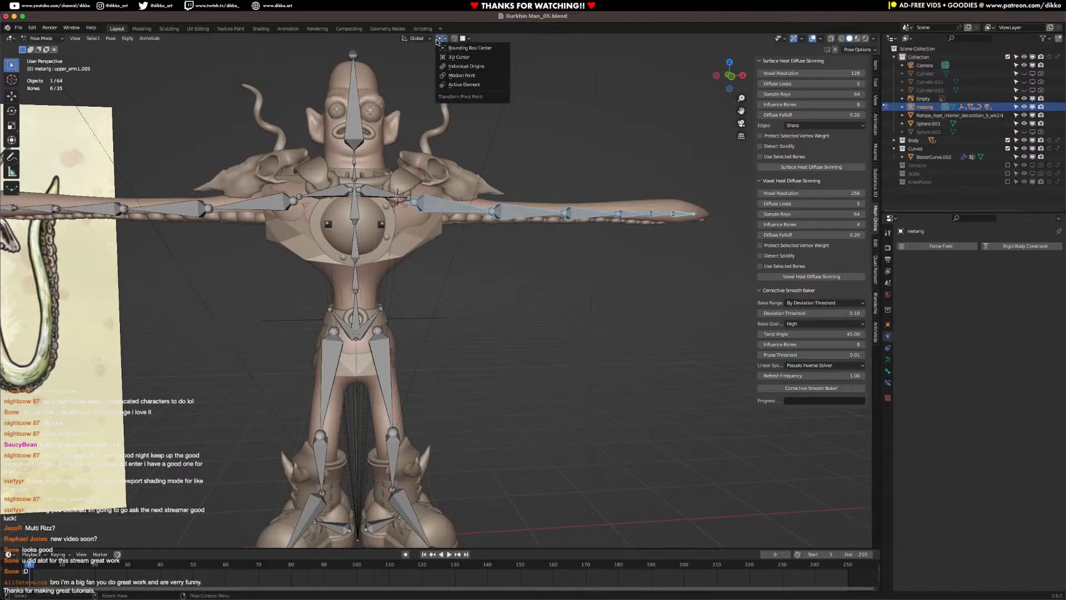
click(447, 67)
key(r)
key(x)
key(x)
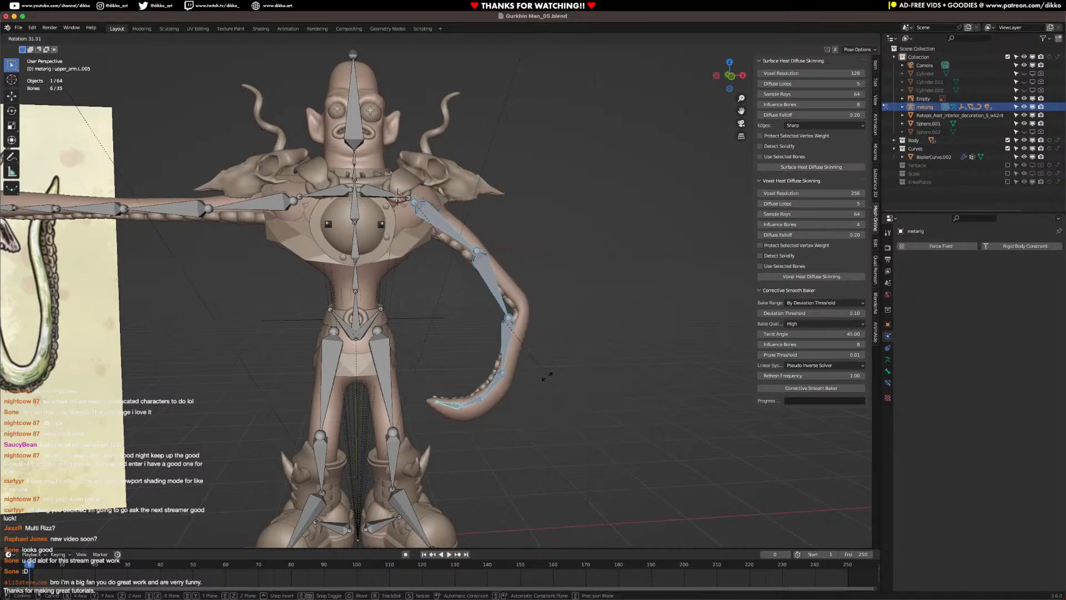
click(539, 379)
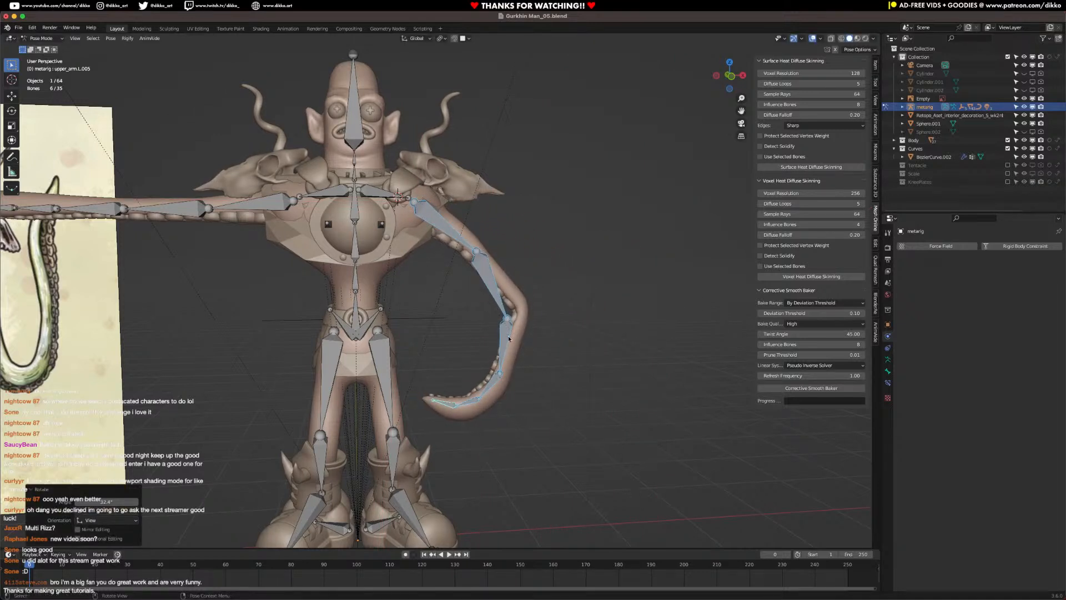
Step: Check the bone properties of the curled arm's middle segments, and undo the arm curl
click(494, 309)
click(889, 371)
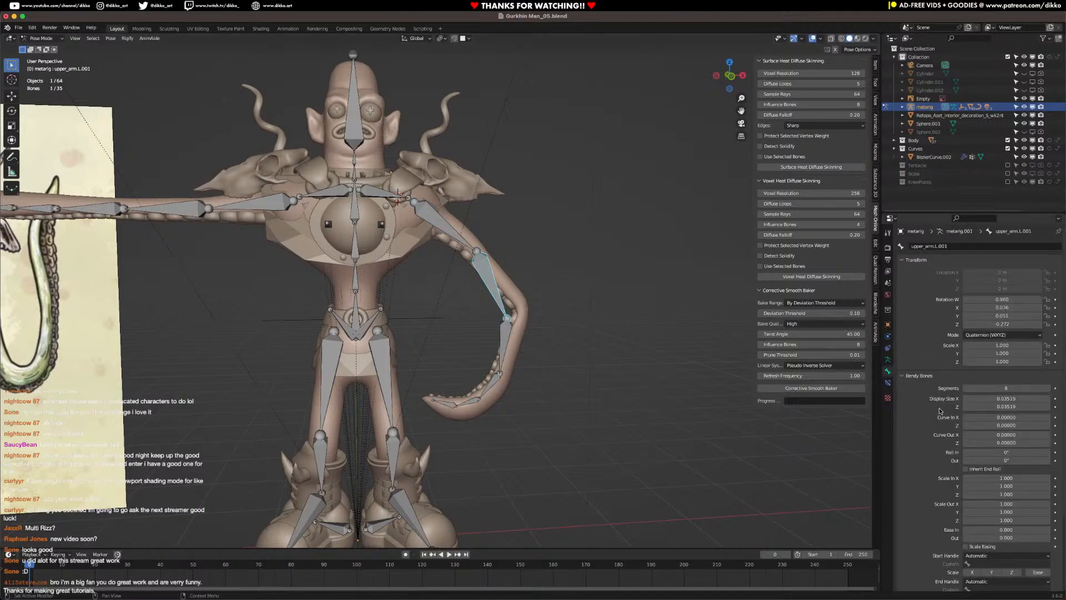
click(501, 336)
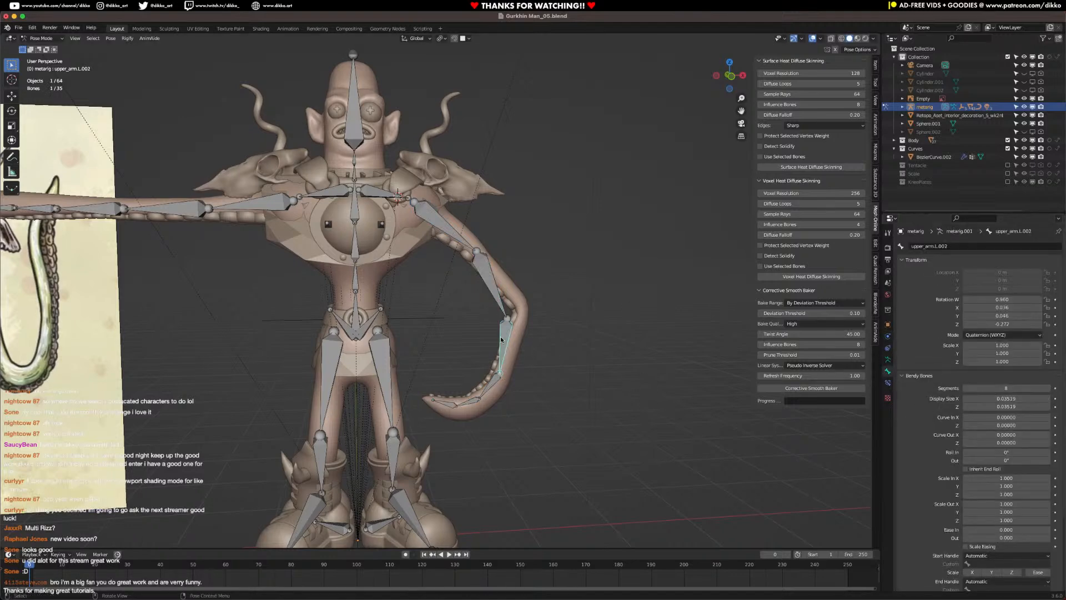
mouse_move(501, 335)
middle_down()
mouse_move(324, 332)
mouse_move(495, 327)
mouse_move(486, 335)
middle_up()
key(ctrl+z)
key(ctrl+z)
key(ctrl+z)
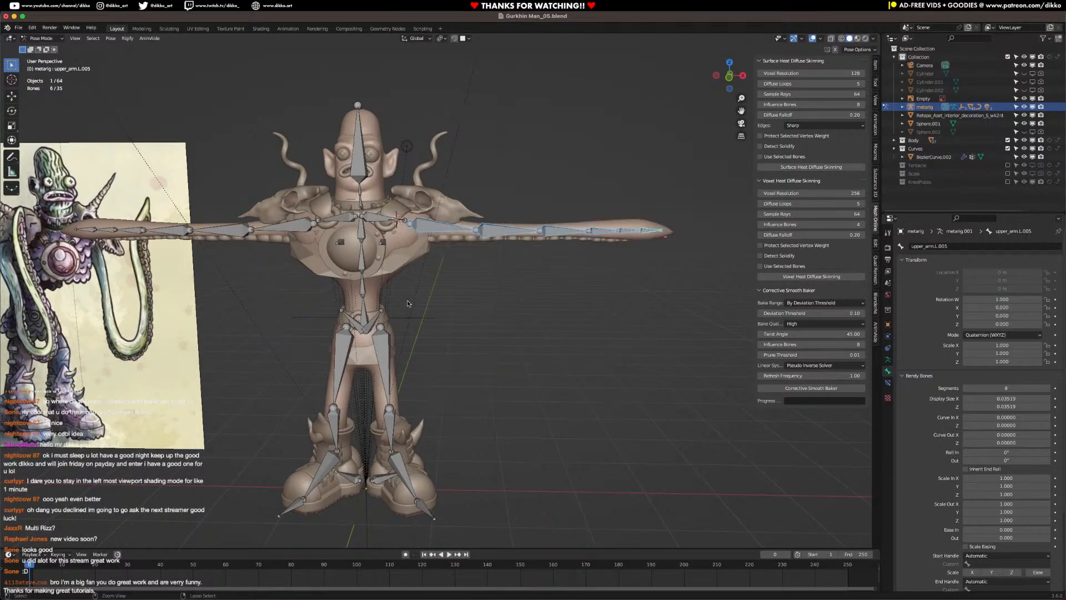
Step: In the metarig's Edit Mode, place the 3D cursor at the left shoulder joint, select the left arm bones, and set the pivot point to 3D Cursor
middle_drag(408, 304, 471, 327)
key(Tab)
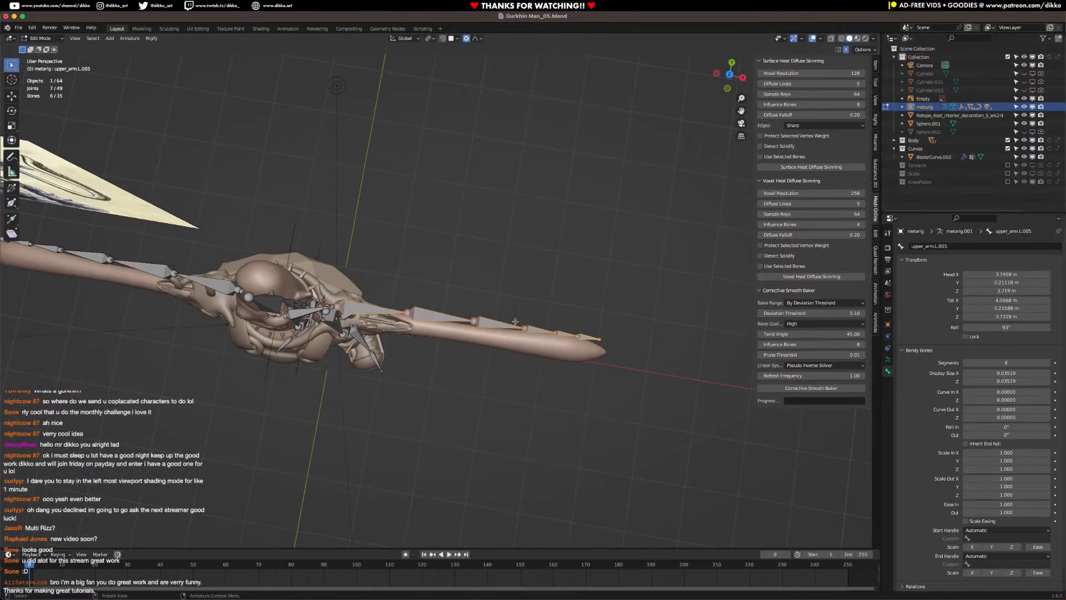
click(340, 303)
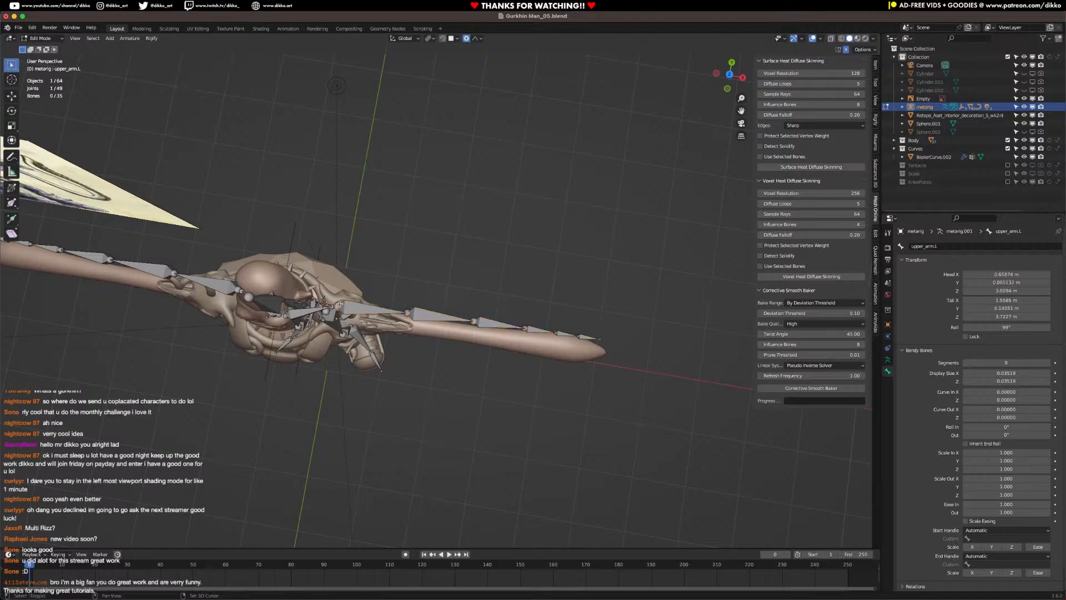
middle_drag(340, 303, 365, 317)
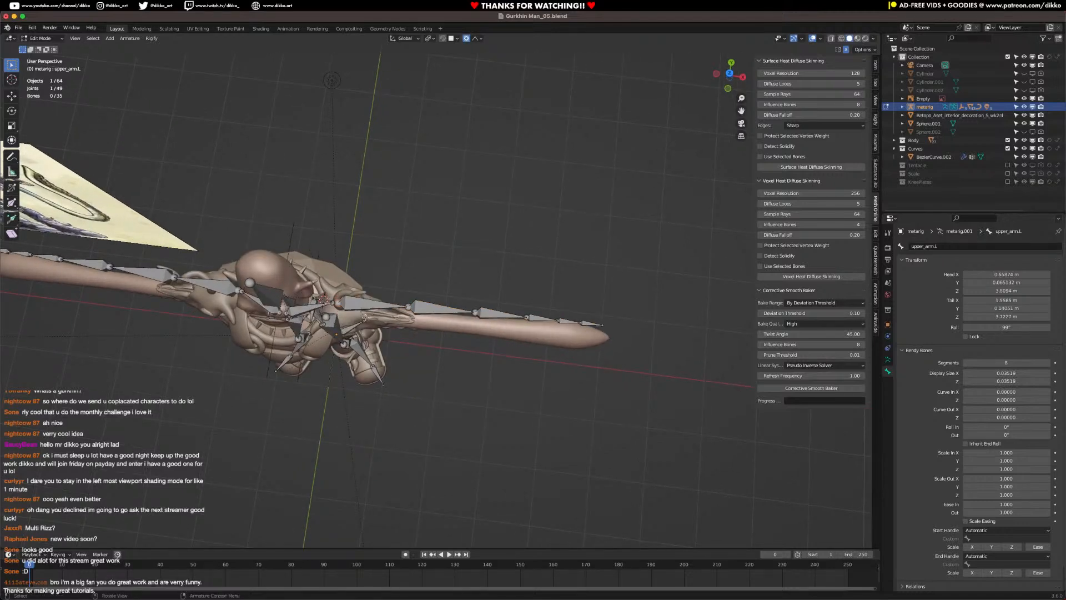
right_click(365, 317)
drag(626, 294, 369, 322)
shift+click(370, 305)
click(426, 40)
click(435, 60)
Step: Try rotating the partially selected left arm chain around the global Z axis, and undo the rotation
key(r)
key(z)
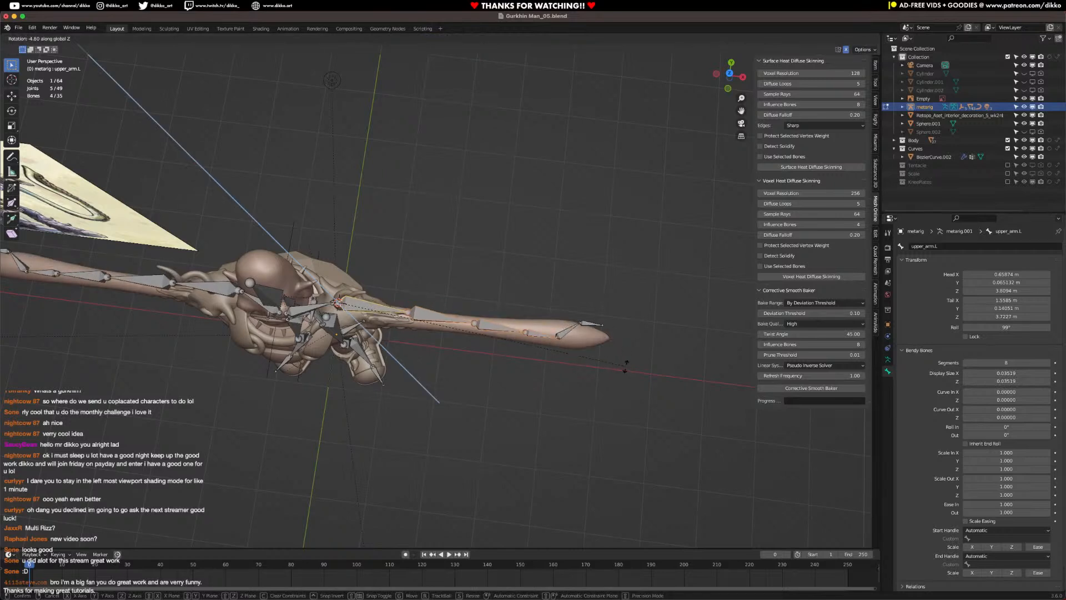
click(626, 366)
key(ctrl+z)
Step: Add the remaining left arm bones to the selection, rotate the six-bone chain about -3.6° around Z, and shift it along Y into the arm mesh
shift+drag(633, 309, 532, 349)
key(r)
key(z)
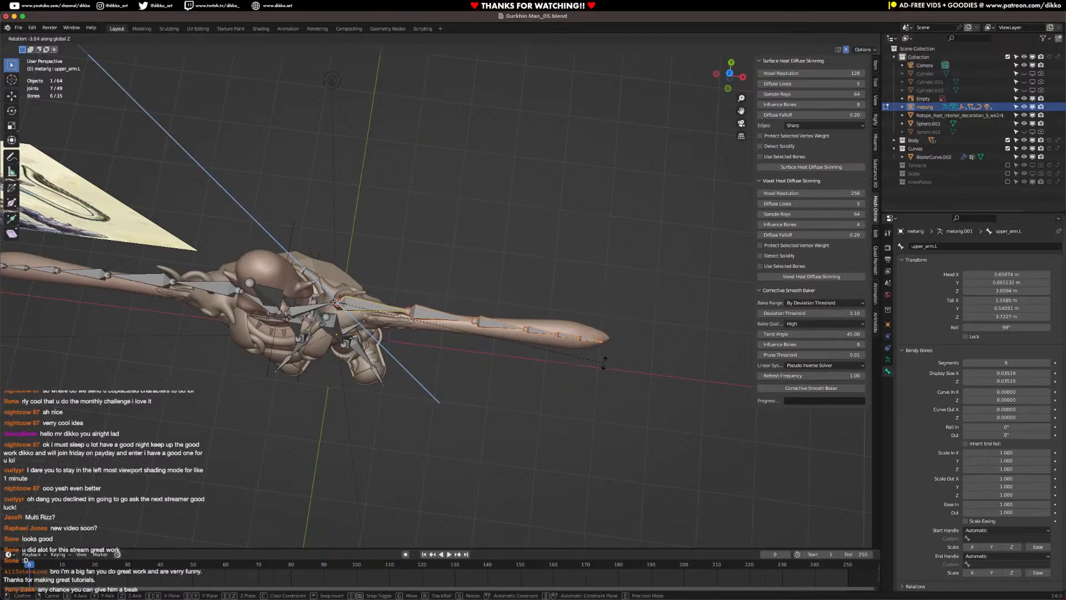
click(604, 362)
middle_drag(516, 367, 519, 302)
key(g)
key(y)
click(448, 370)
Step: Try moving the left heel bone along the X axis in Pose Mode
key(ctrl+Tab)
mouse_move(428, 461)
shift+middle_down()
mouse_move(433, 377)
mouse_move(432, 455)
shift+middle_up()
scroll(432, 455, up, 3)
shift+middle_drag(389, 500, 405, 420)
click(415, 394)
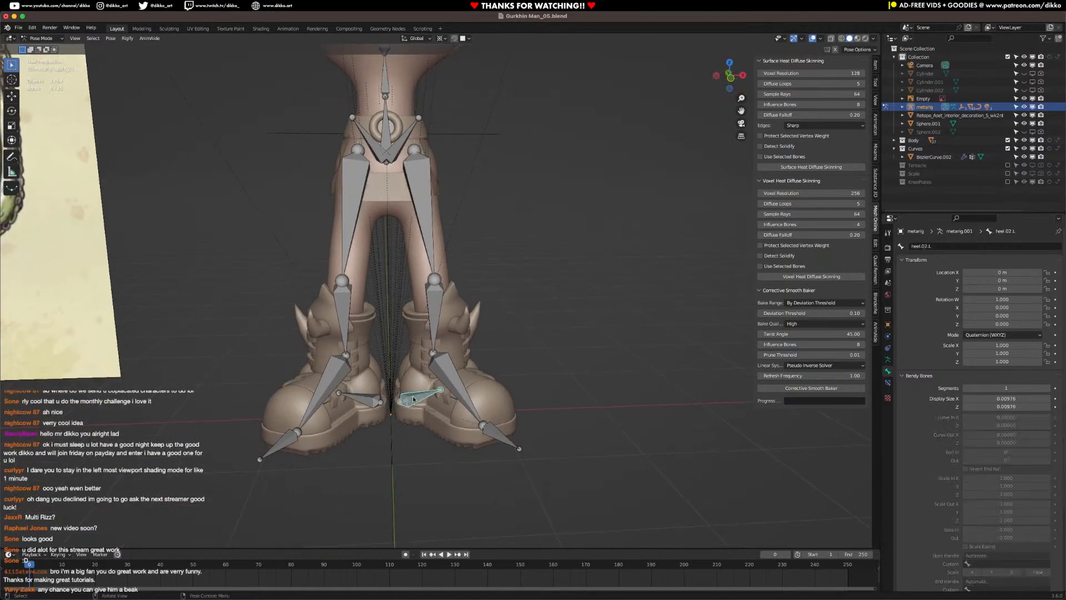
key(g)
key(x)
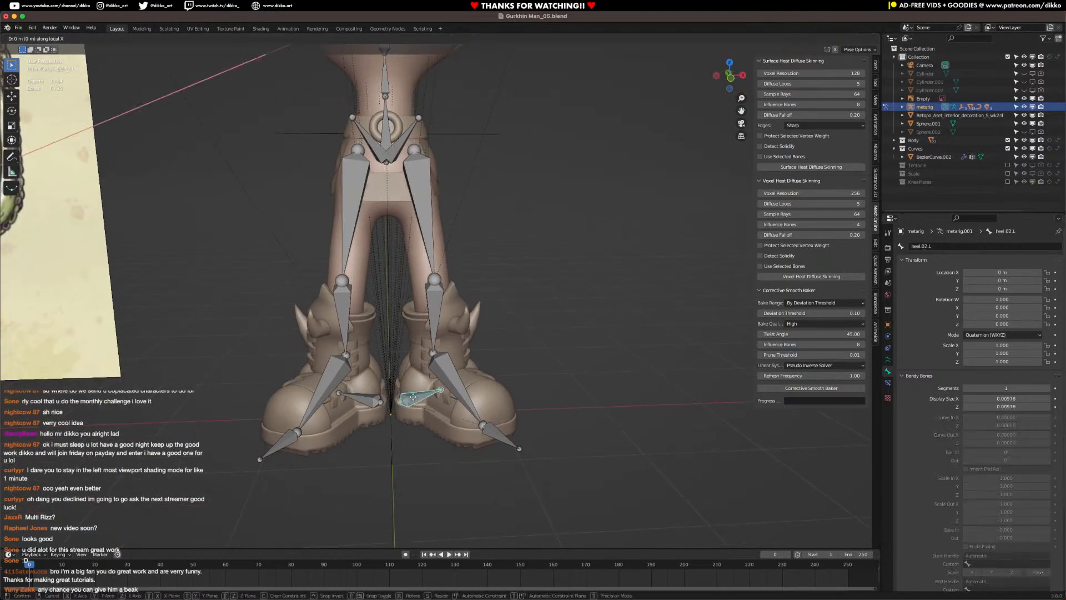
key(Escape)
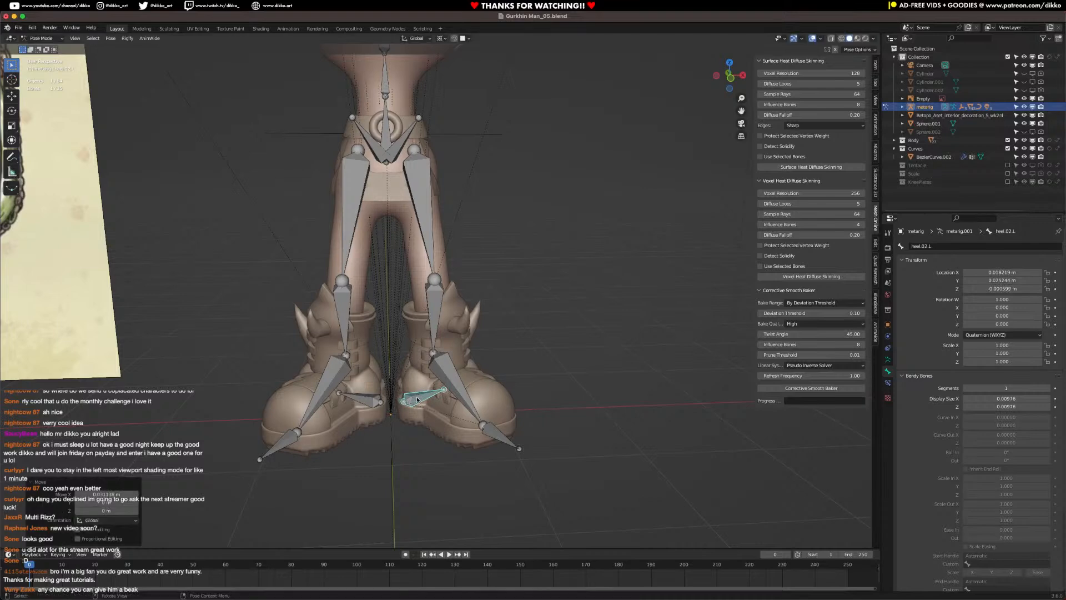
Step: Move the left heel bone about 0.09 m along X in Edit Mode, and return to Pose Mode
key(Tab)
key(g)
key(x)
click(428, 399)
scroll(427, 399, down, 3)
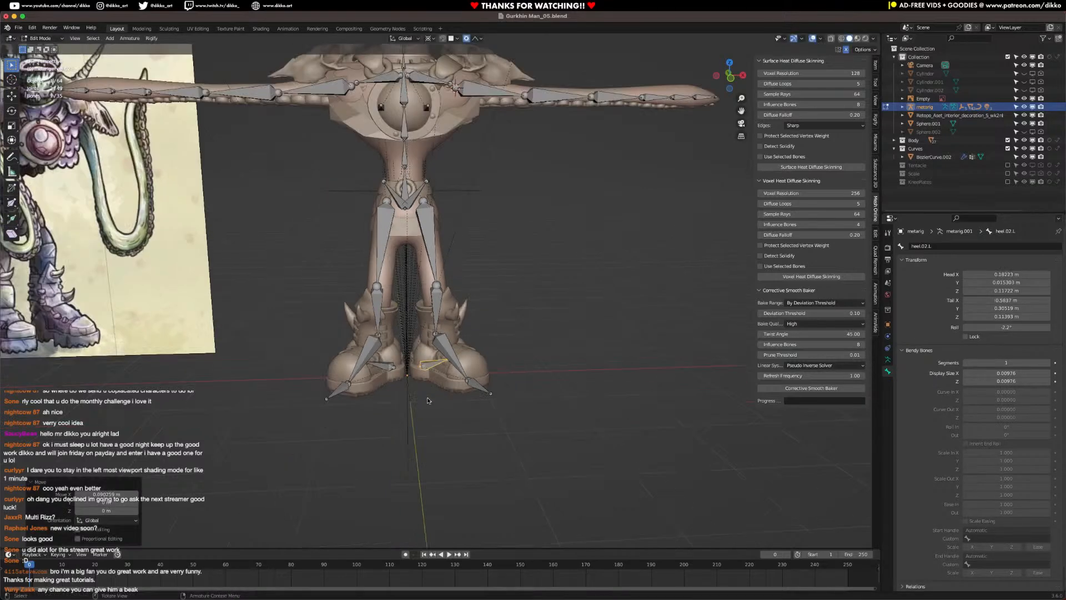
key(Tab)
Step: Try rotating the base spine bone freely and around the X axis to test the upper body's deformation
shift+middle_drag(444, 249, 475, 351)
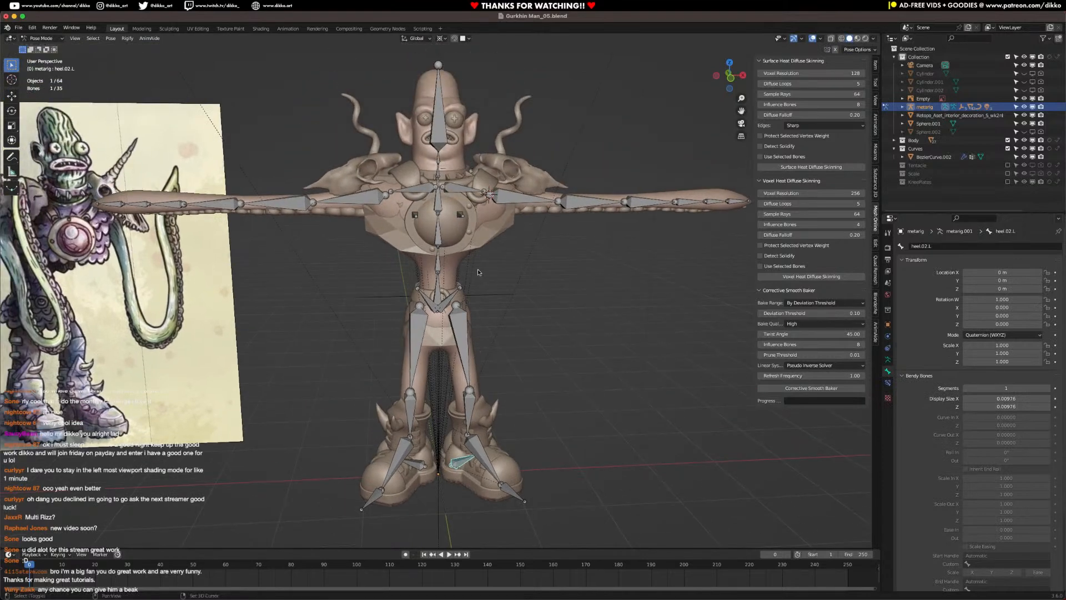
shift+middle_drag(472, 262, 380, 289)
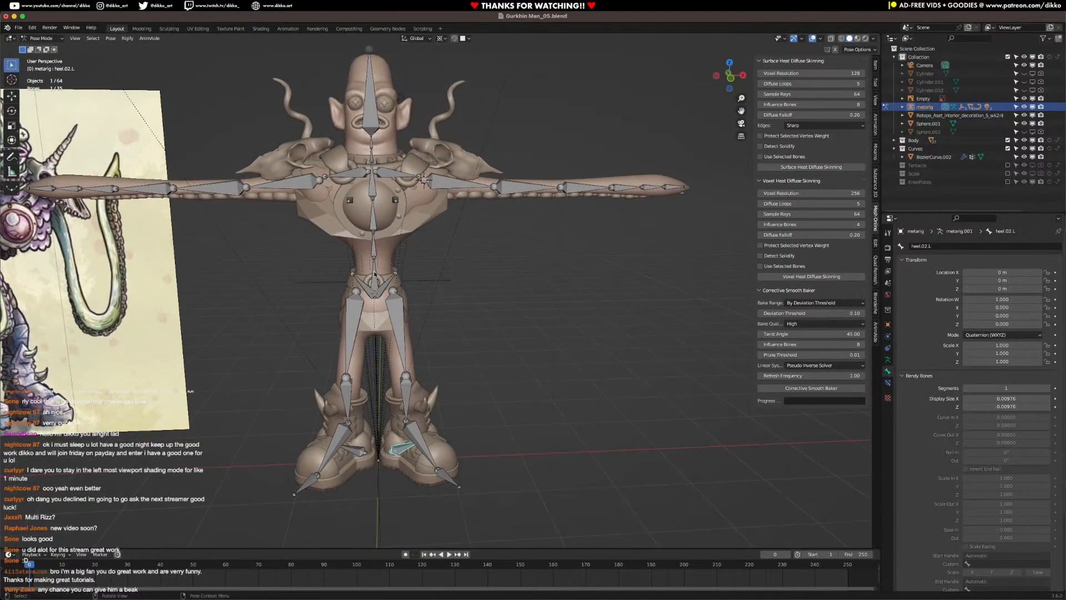
click(375, 270)
click(377, 272)
middle_drag(378, 272, 377, 264)
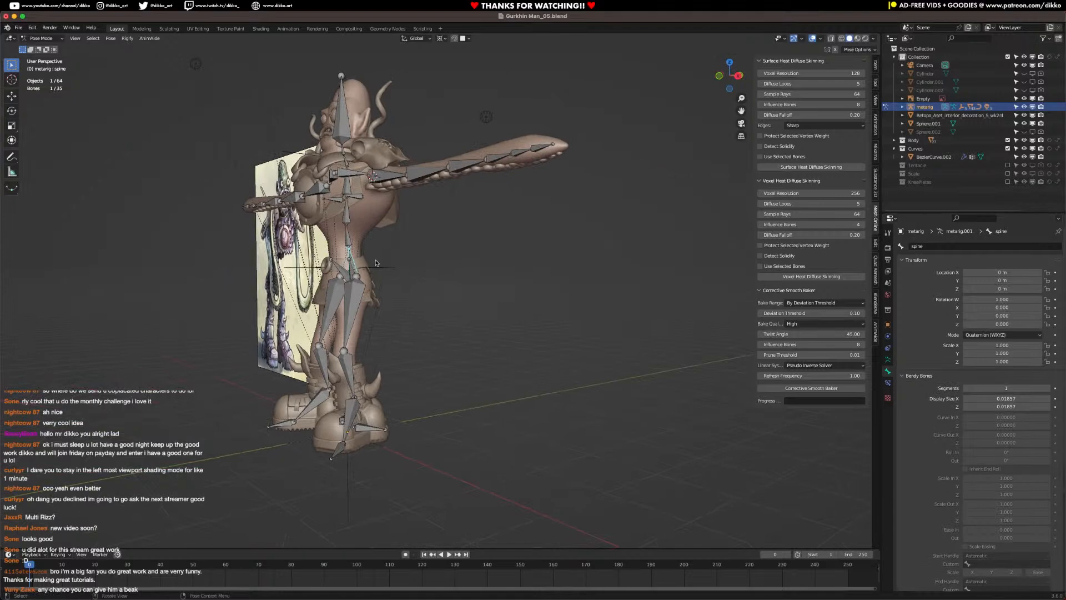
key(r)
click(495, 281)
key(r)
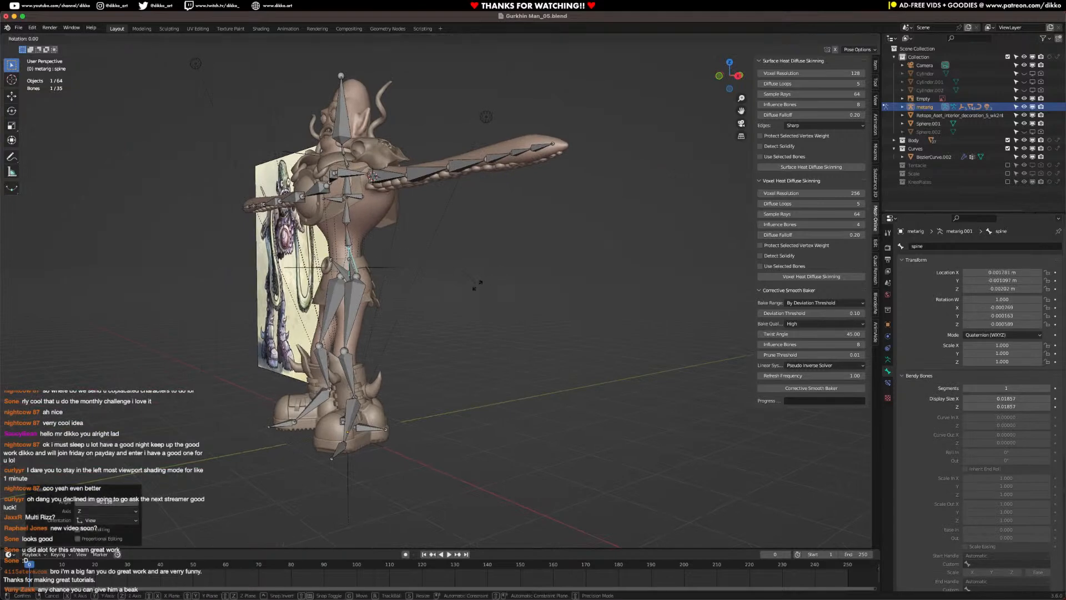
key(x)
key(Escape)
Step: Select three spine bones in the torso, try rotating them around the X axis, and undo the rotation
shift+click(350, 190)
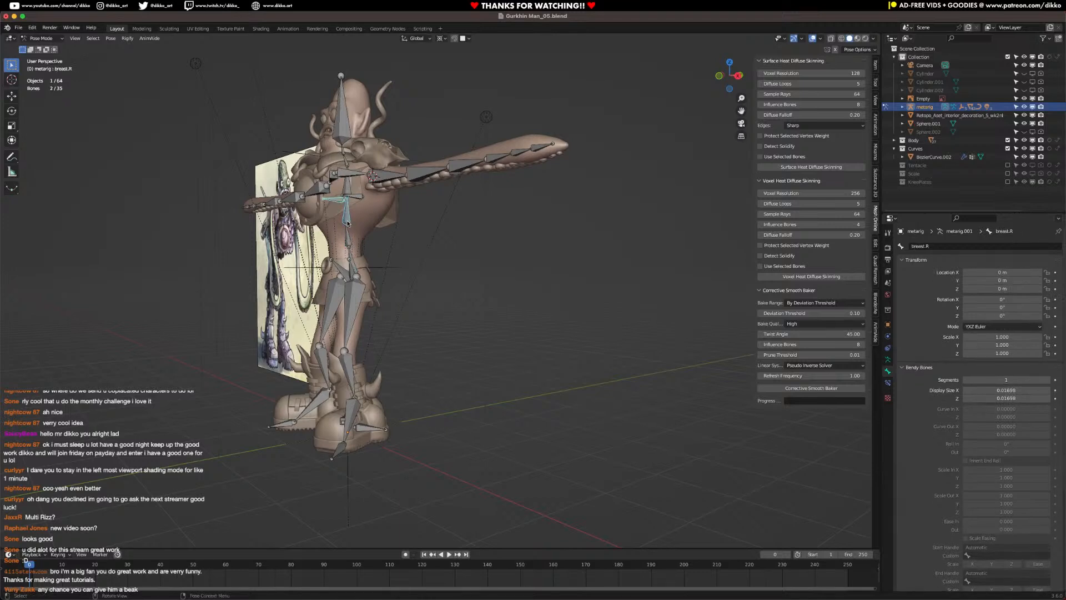
shift+click(346, 191)
shift+click(351, 244)
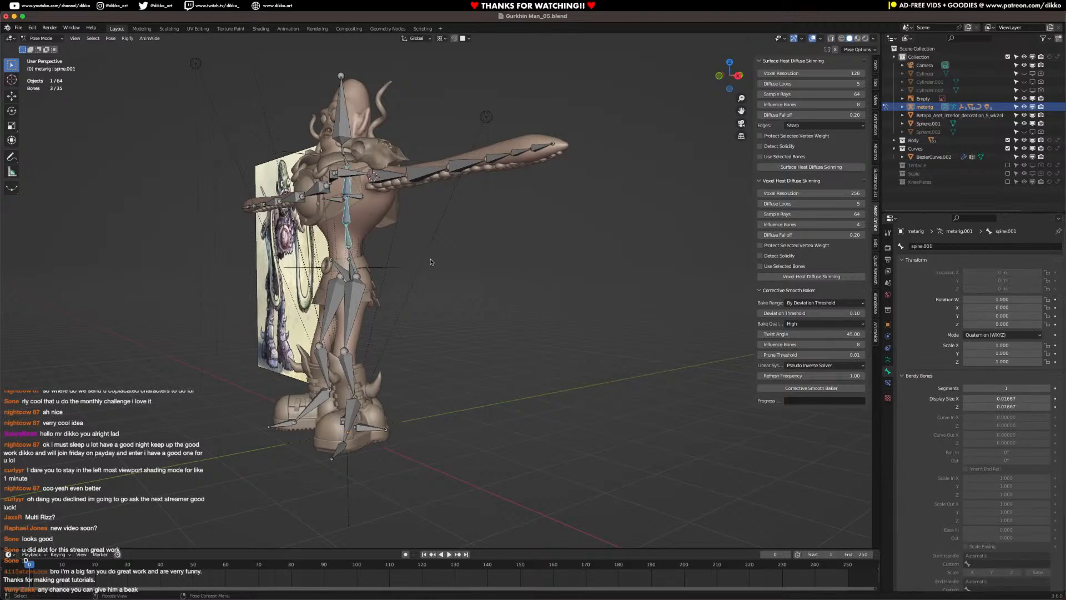
key(r)
key(x)
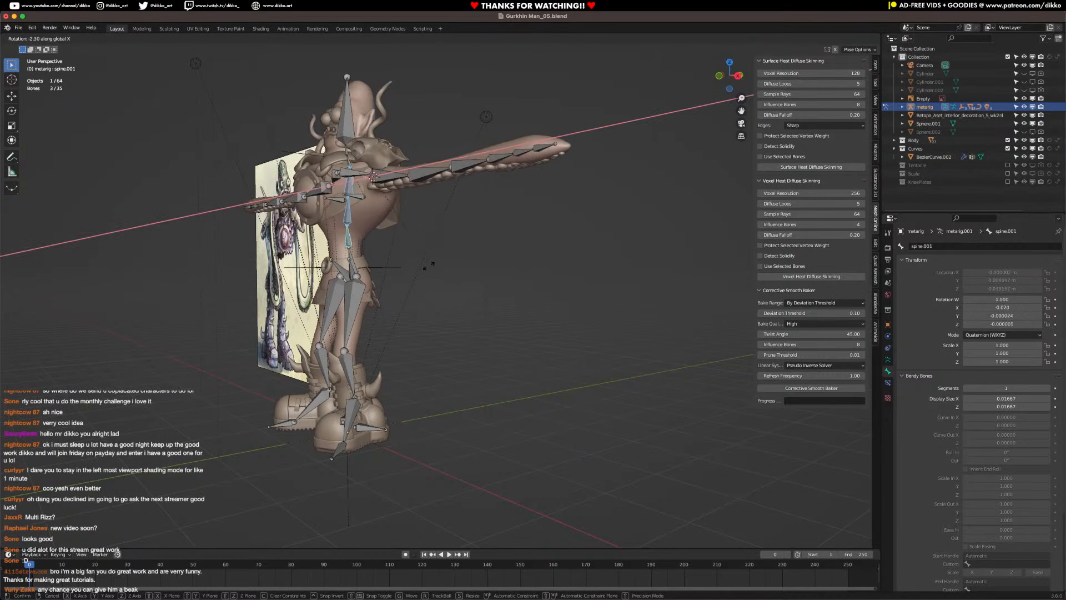
click(403, 242)
key(ctrl+z)
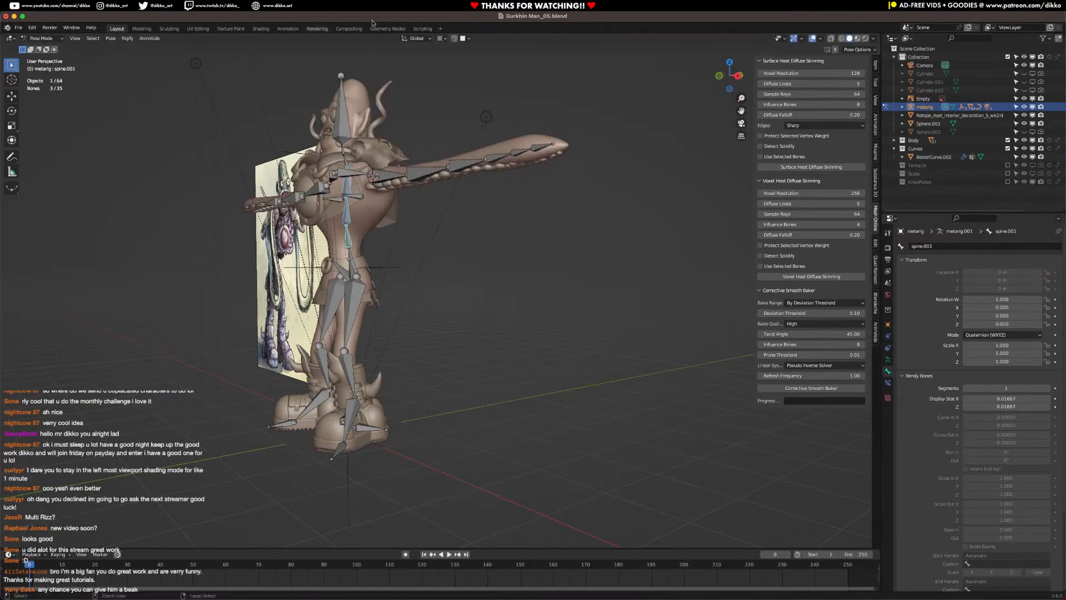
Step: Set the pivot point to Individual Origins and test bending the three selected spine bones around X
click(440, 38)
click(466, 66)
key(r)
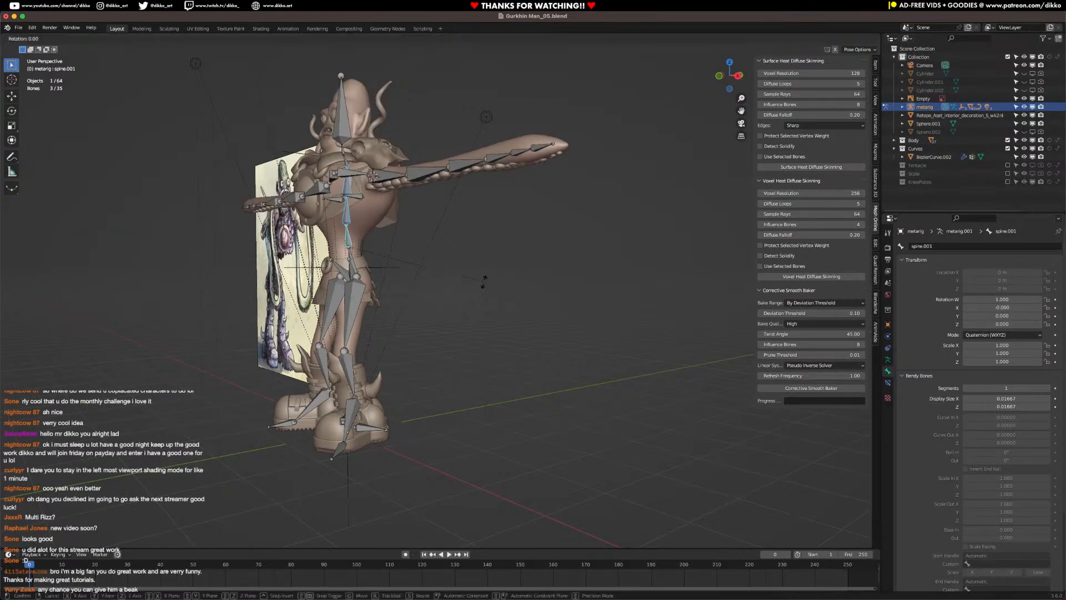
key(x)
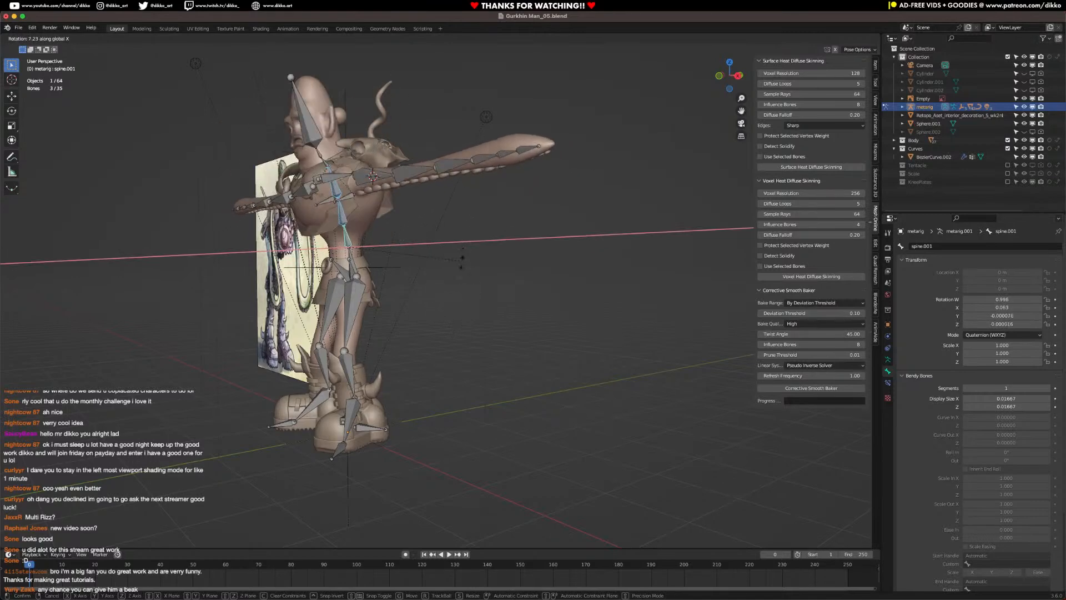
key(Escape)
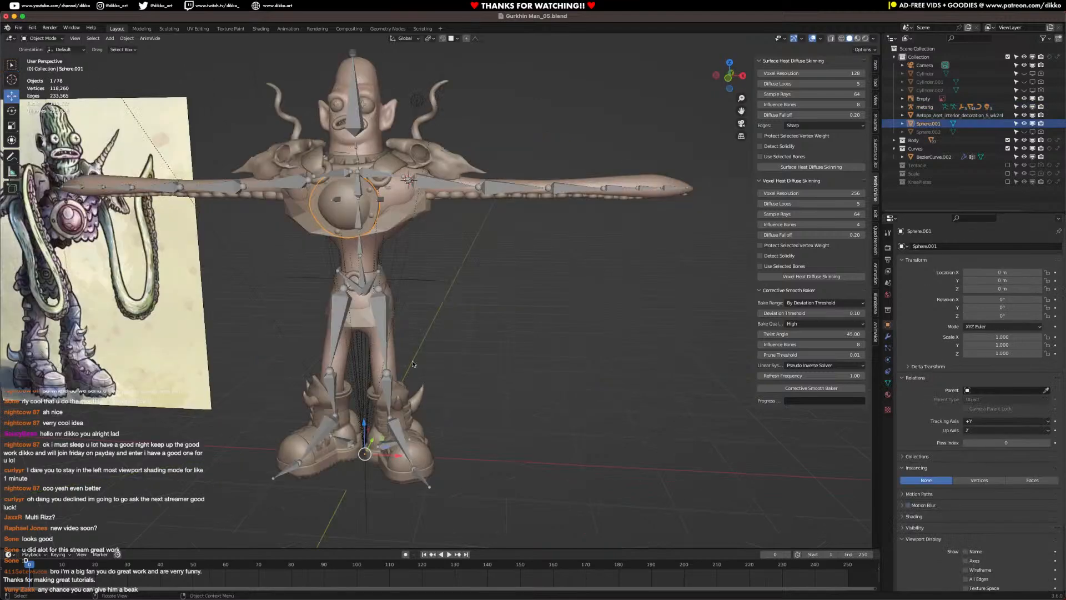
Step: Select all objects in Object Mode except the skull-shaped shoulder armor mesh, and save the file
middle_drag(409, 372, 423, 325)
key(a)
shift+click(441, 160)
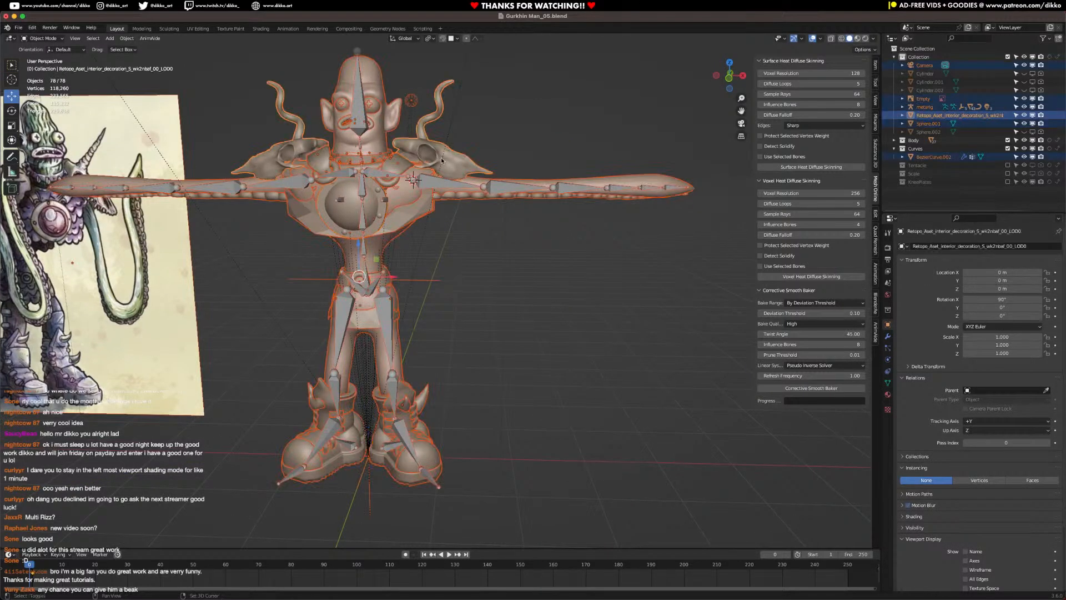
shift+click(432, 159)
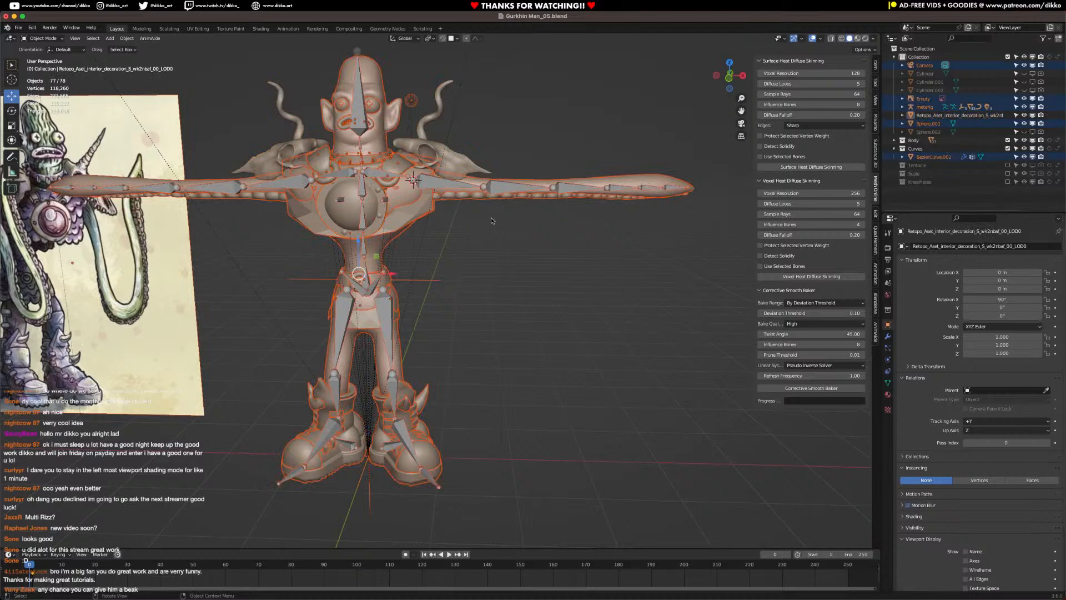
key(ctrl+s)
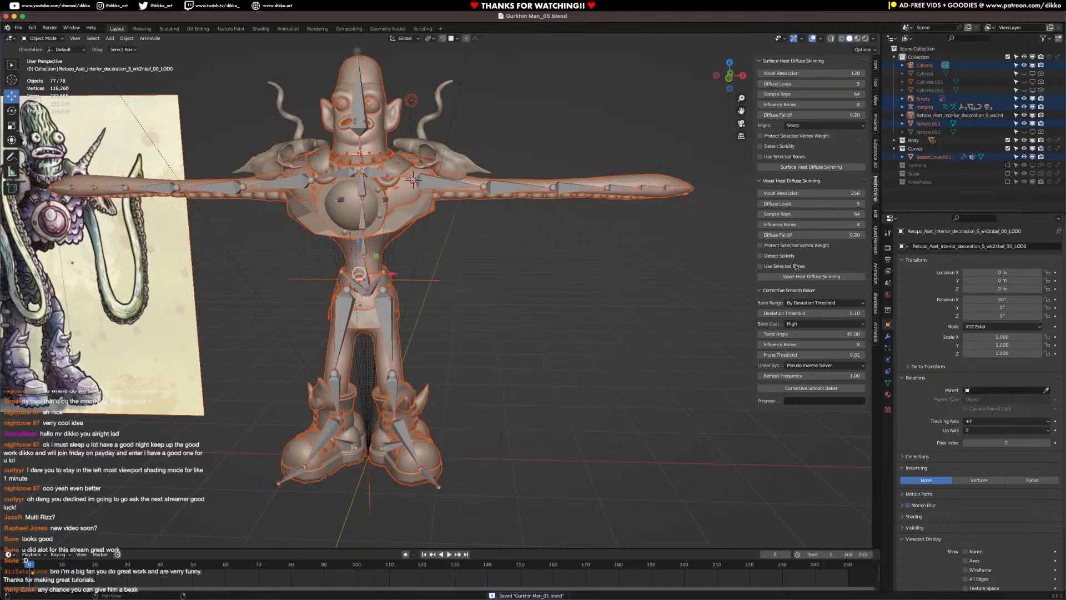
Step: Enable the KneePlates collection, make the metarig active with the knee plates included in the selection, save, and run Voxel Heat Diffuse Skinning
click(1007, 182)
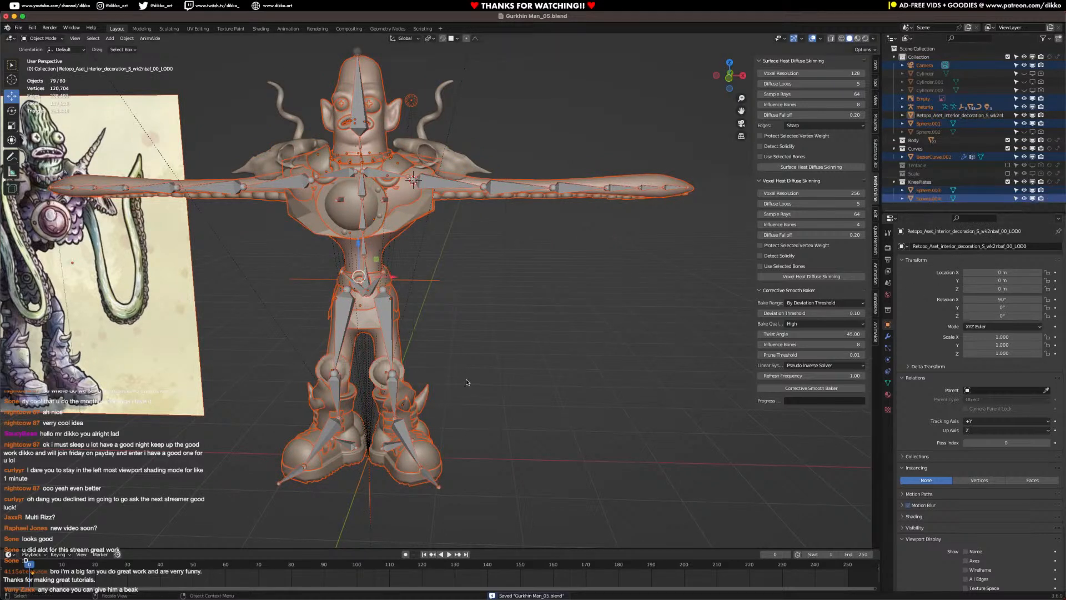
shift+click(371, 374)
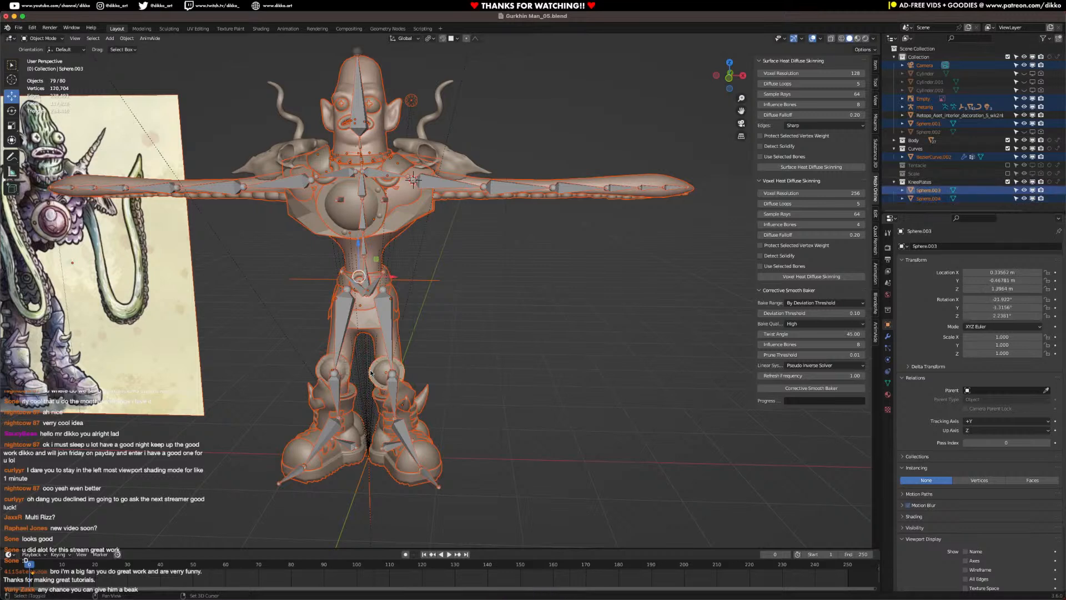
shift+click(397, 340)
key(super+s)
click(825, 276)
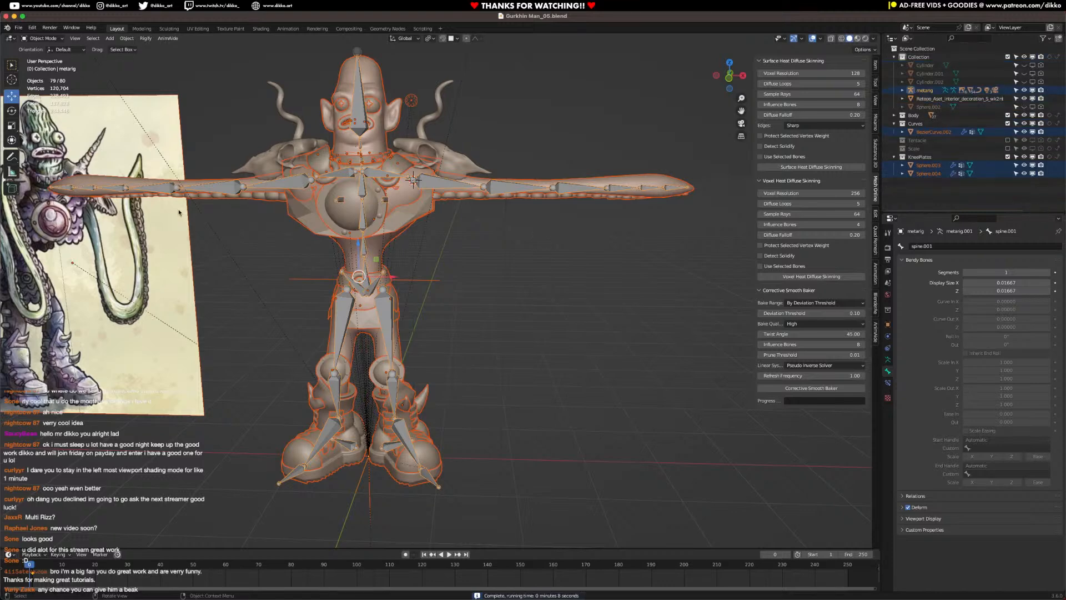
Step: Rotate the left thigh bone outward in Pose Mode to test the leg deformation, and select the left heel bone
click(391, 309)
key(ctrl+Tab)
click(401, 358)
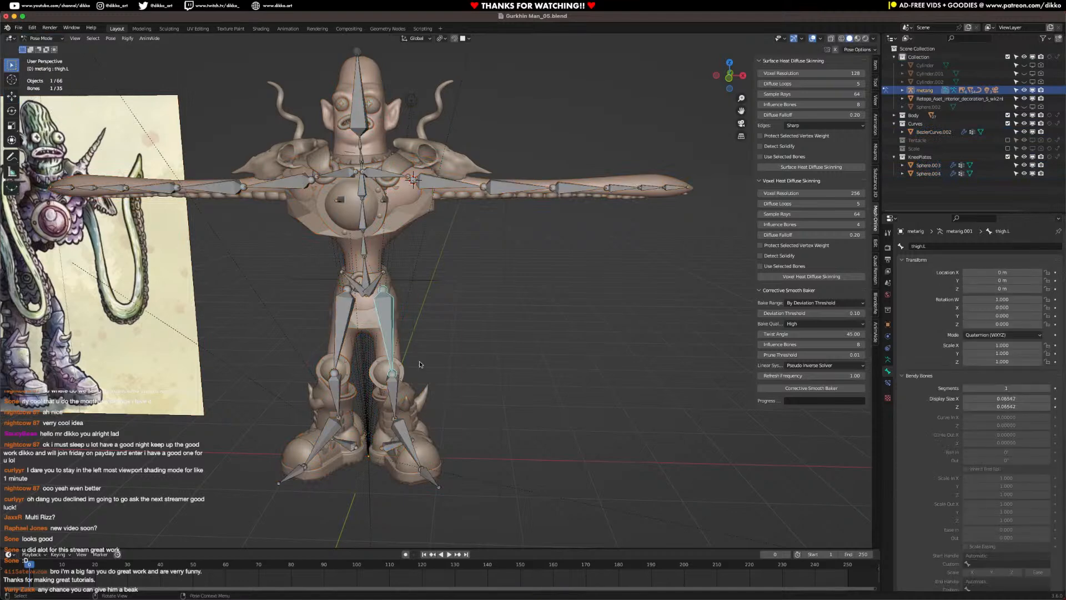
key(r)
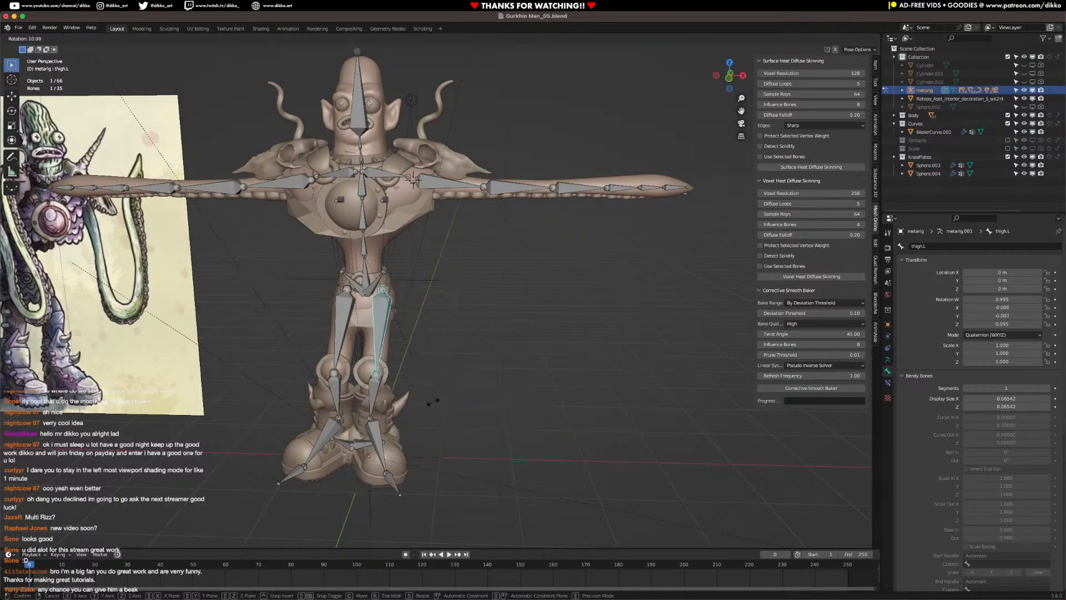
click(514, 346)
middle_drag(488, 417, 493, 412)
click(488, 404)
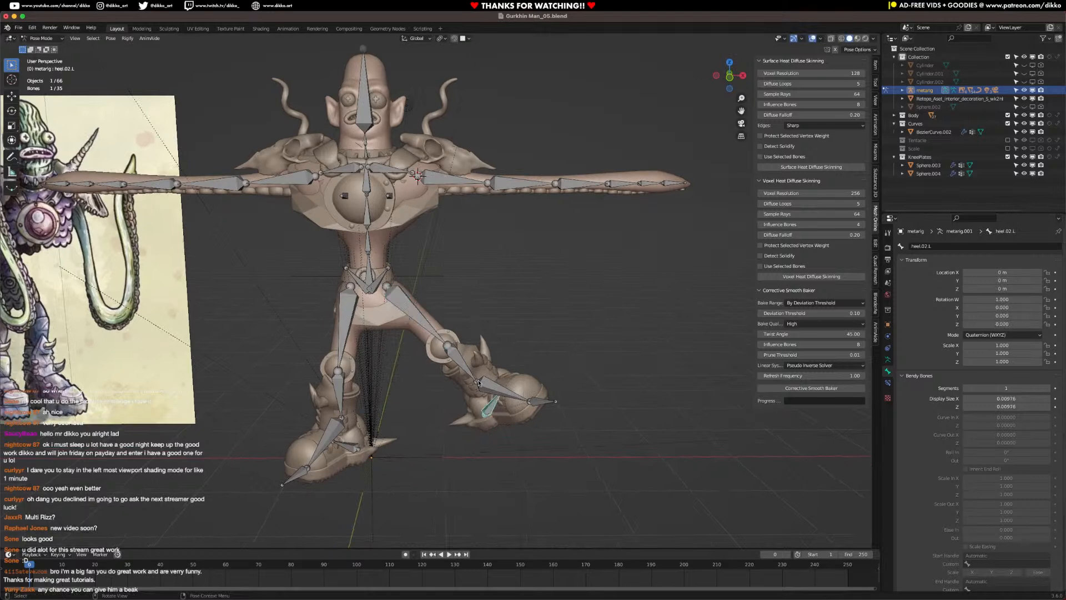
Step: Return to Object Mode, select the boots mesh Retopo_Sphere.002, and show its vertex groups
click(45, 39)
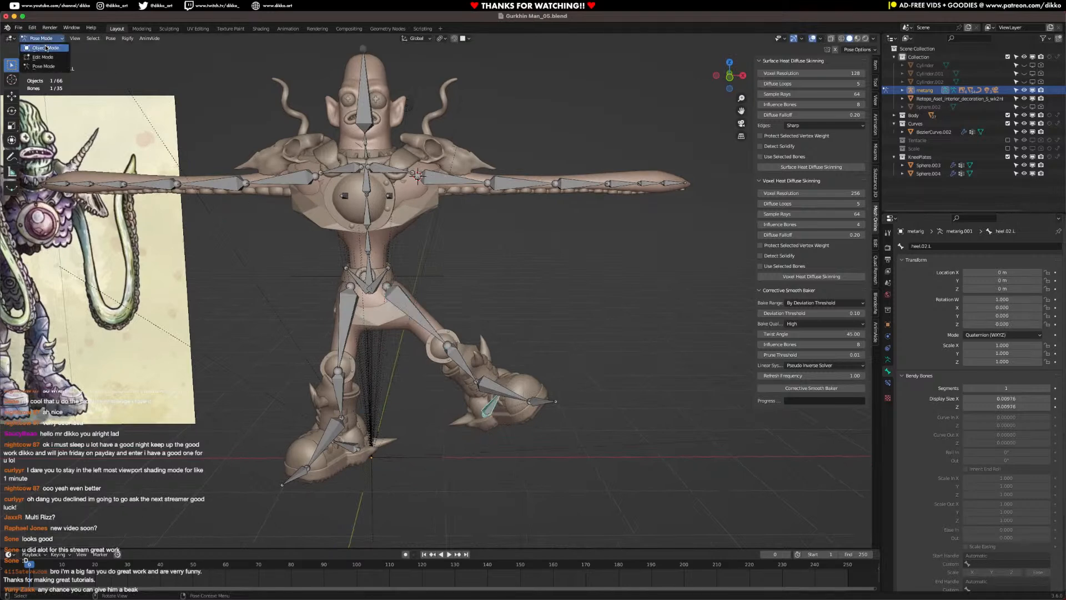
click(45, 48)
click(475, 420)
middle_drag(475, 420, 736, 401)
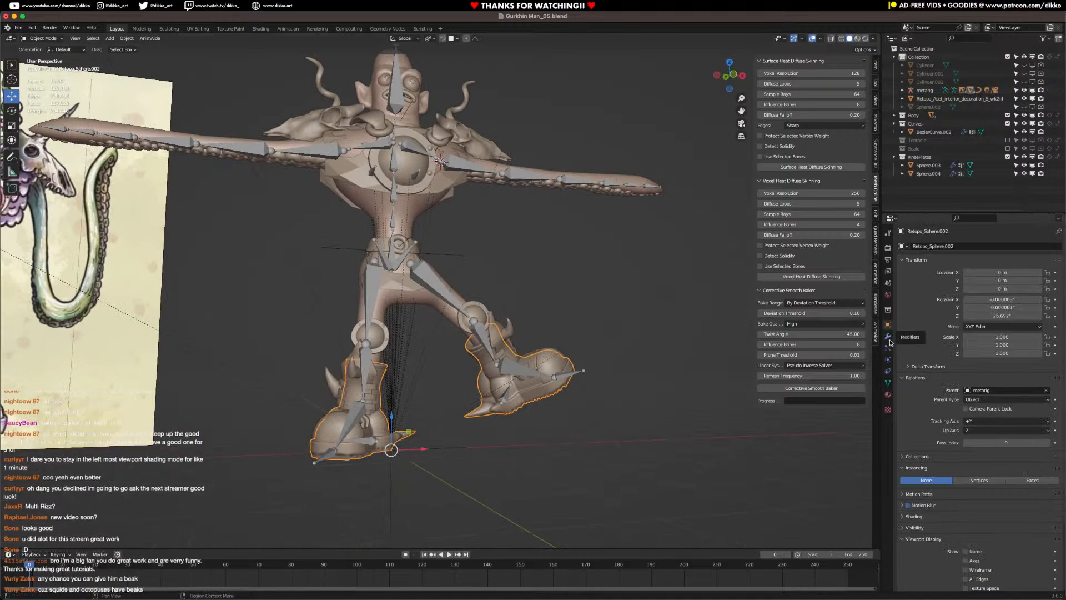
click(888, 382)
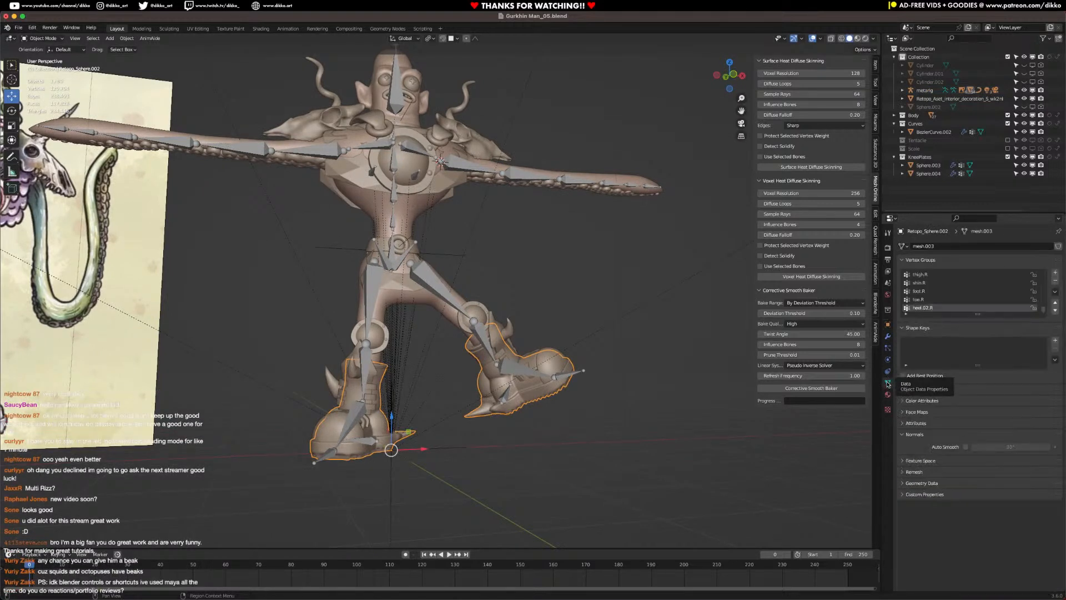
Step: Switch the boots mesh to Weight Paint mode and set the brush strength to 1 and weight to 0
click(51, 38)
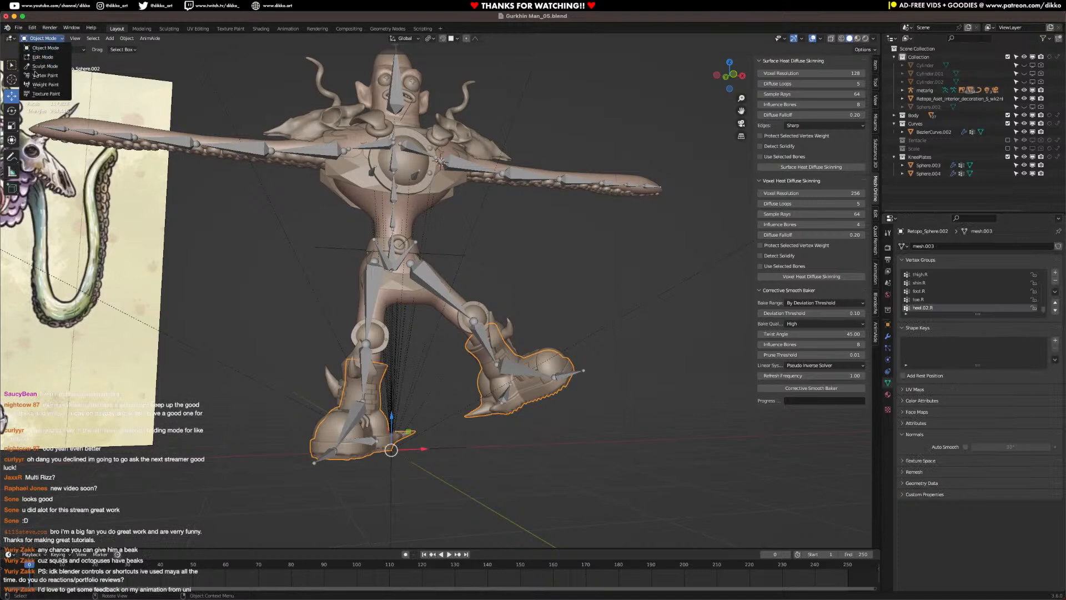
click(44, 91)
scroll(500, 433, up, 4)
shift+middle_drag(521, 463, 534, 403)
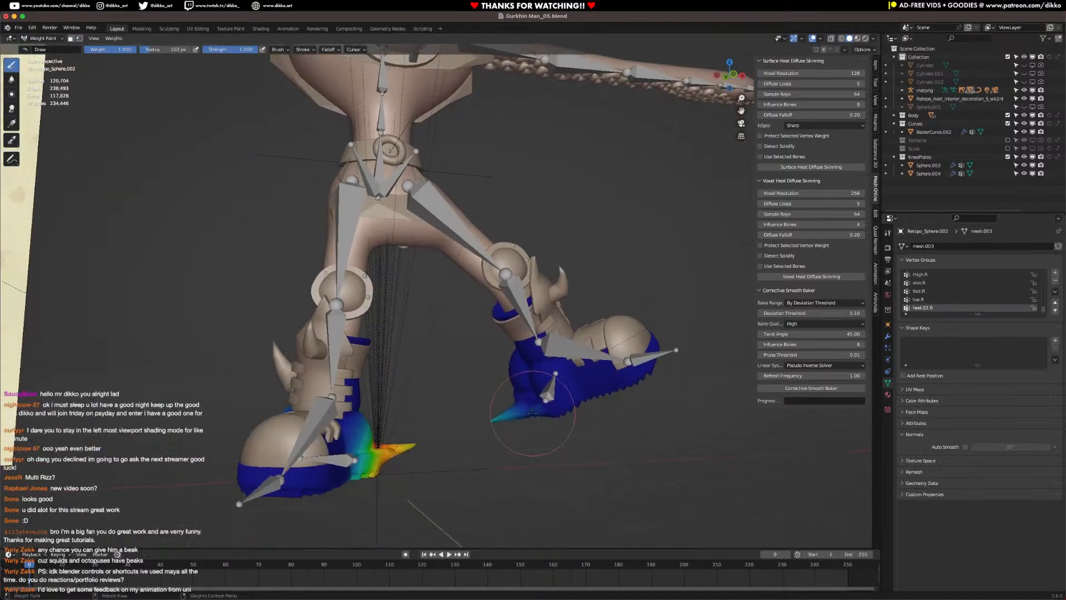
drag(225, 50, 258, 50)
drag(106, 50, 83, 50)
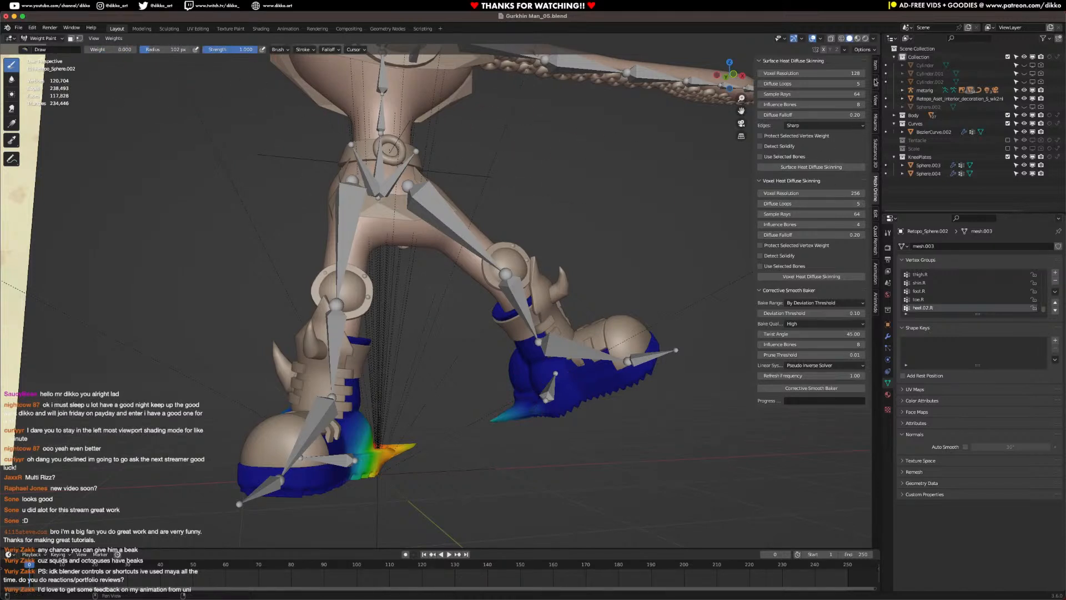
Step: Paint weight 0 over the stray spike on the left boot's heel in the heel.02.R vertex group
click(876, 83)
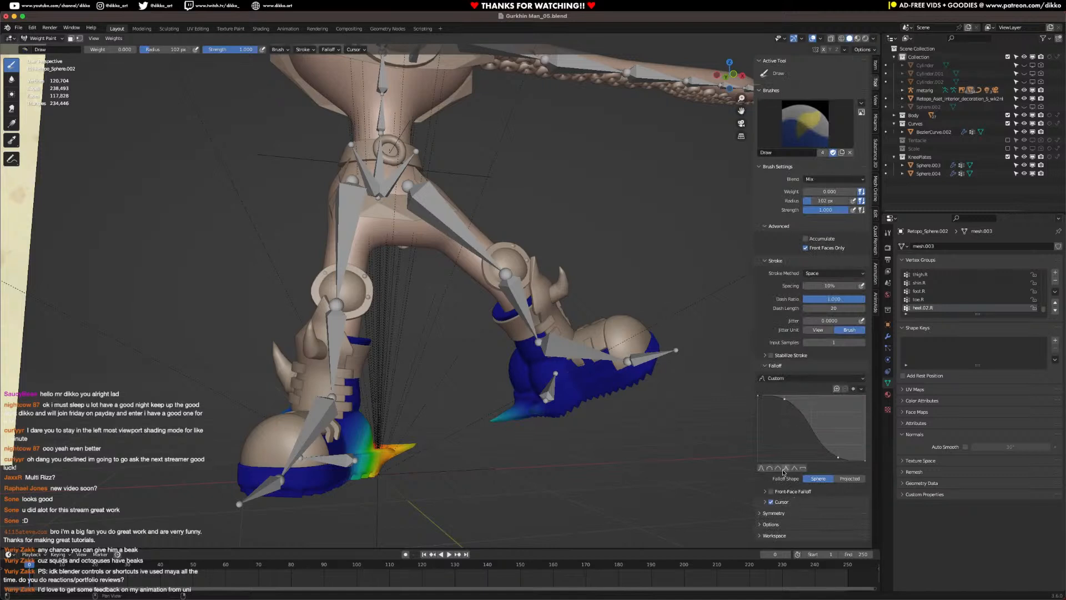
click(867, 50)
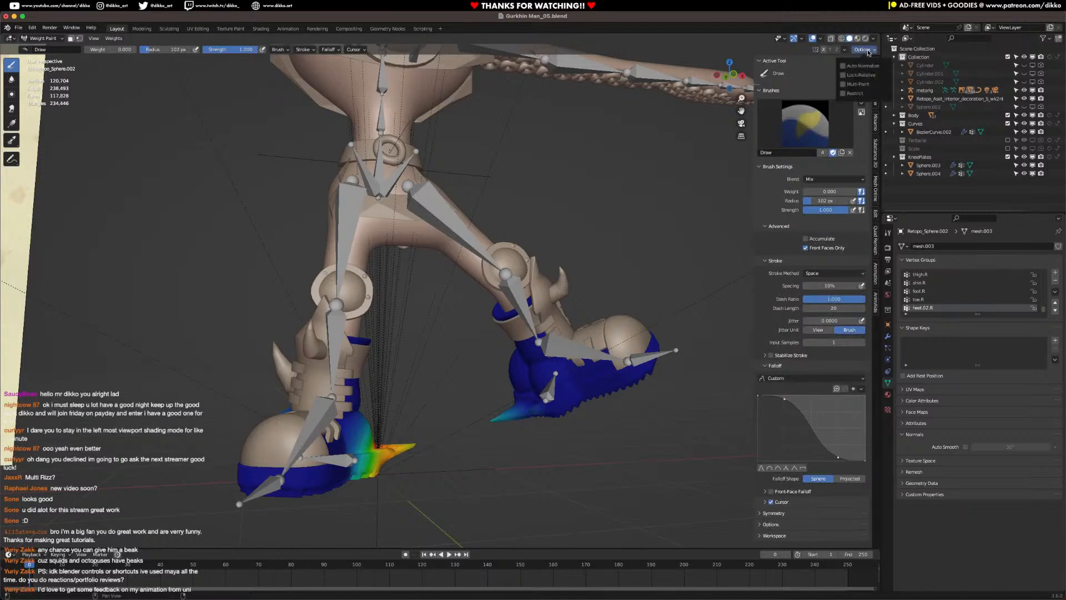
scroll(515, 414, up, 1)
drag(516, 414, 531, 428)
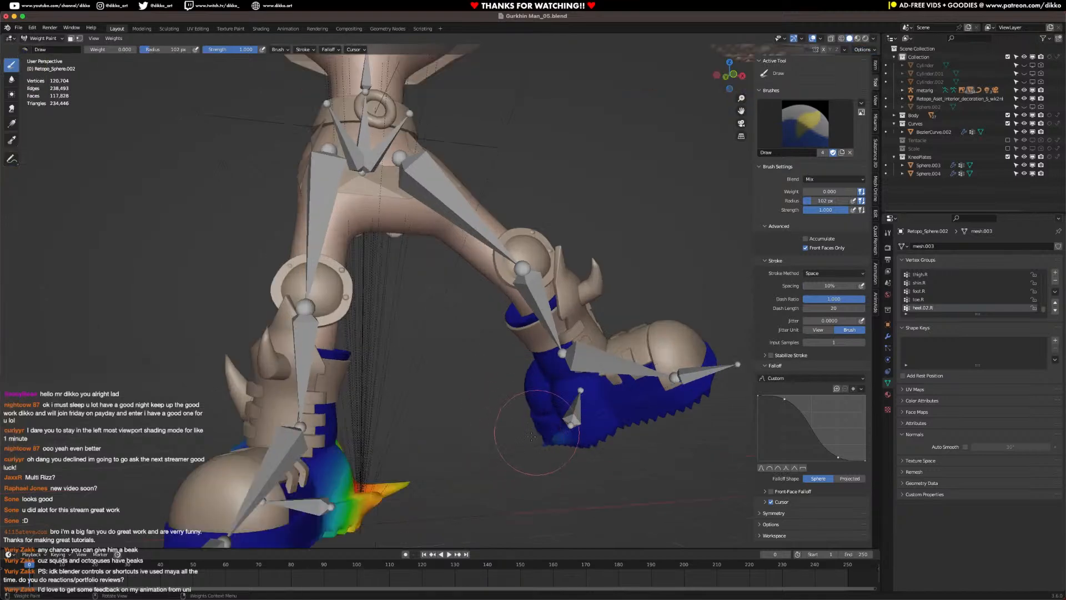
mouse_move(561, 444)
middle_down()
mouse_move(365, 386)
mouse_move(422, 411)
middle_up()
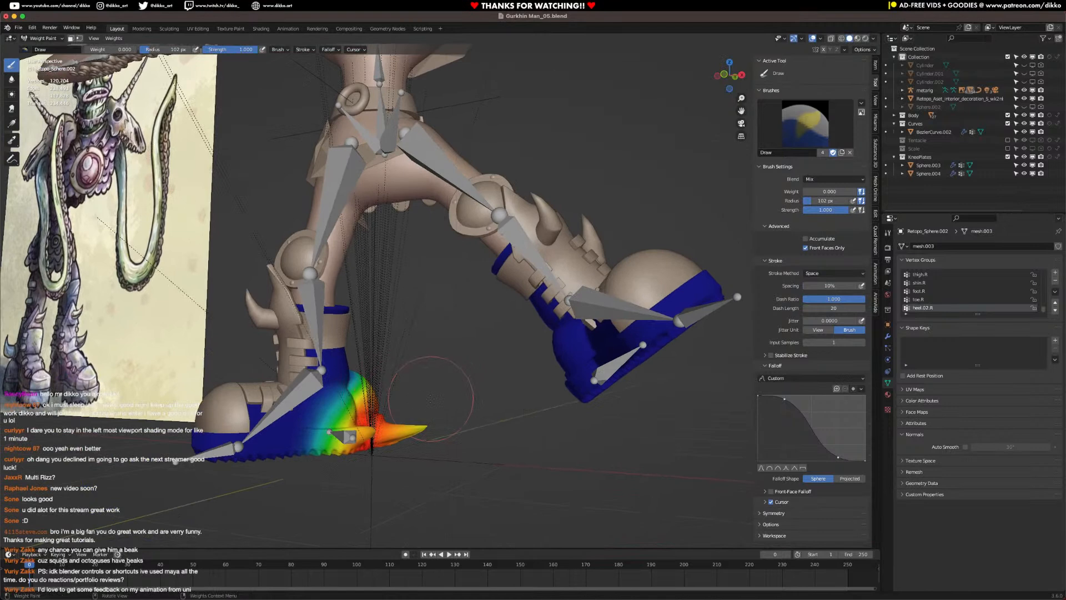
Step: Set the brush weight to 1 and paint the back of the right boot's heel in the heel.02.R group
scroll(336, 436, up, 1)
scroll(334, 433, up, 1)
drag(100, 50, 152, 50)
mouse_move(333, 490)
mouse_down()
mouse_move(355, 509)
mouse_move(392, 484)
mouse_move(420, 483)
mouse_move(381, 484)
mouse_up()
mouse_move(398, 479)
middle_down()
mouse_move(311, 451)
mouse_move(391, 438)
middle_up()
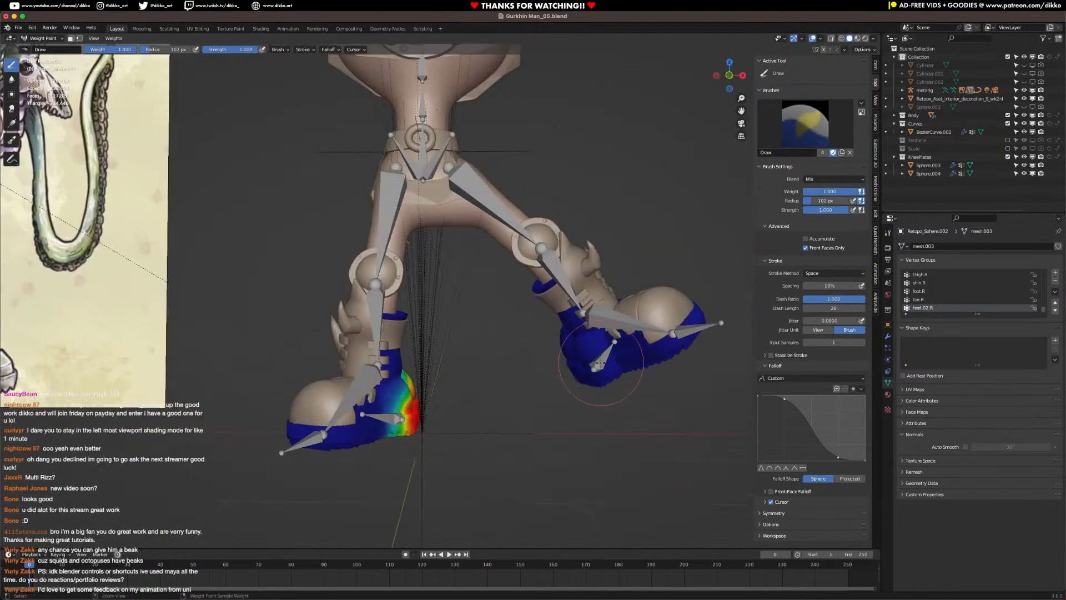
Step: Leave Weight Paint, make the metarig active in Pose Mode, and select the right heel bone
click(42, 38)
click(41, 52)
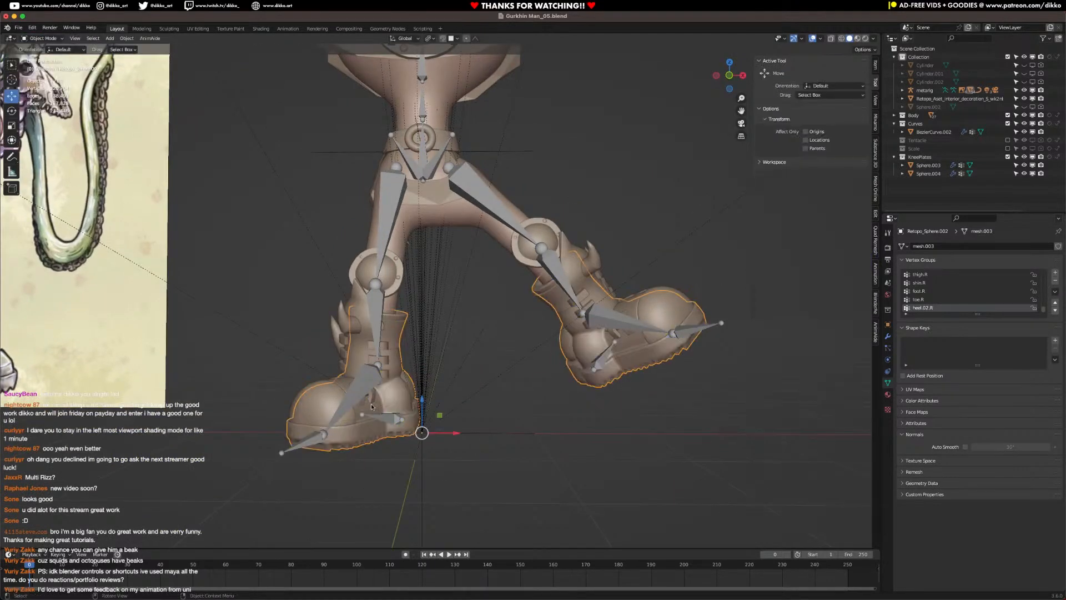
click(392, 424)
click(53, 52)
click(48, 38)
click(46, 69)
click(377, 413)
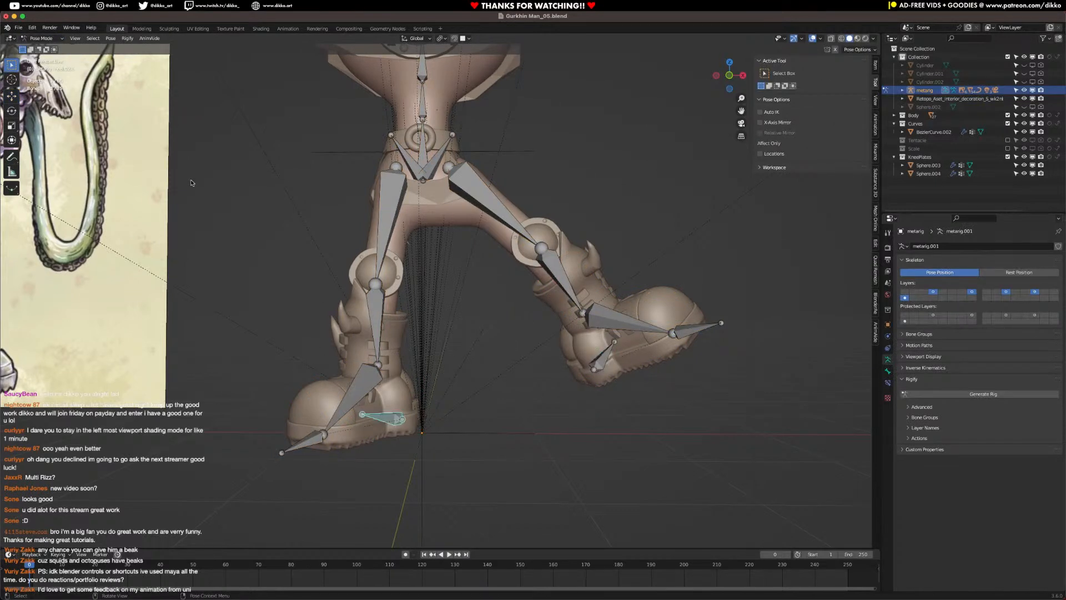
Step: Return to Object Mode, select the metarig together with the boots mesh, and enter Weight Paint mode on the boots
click(48, 38)
click(47, 51)
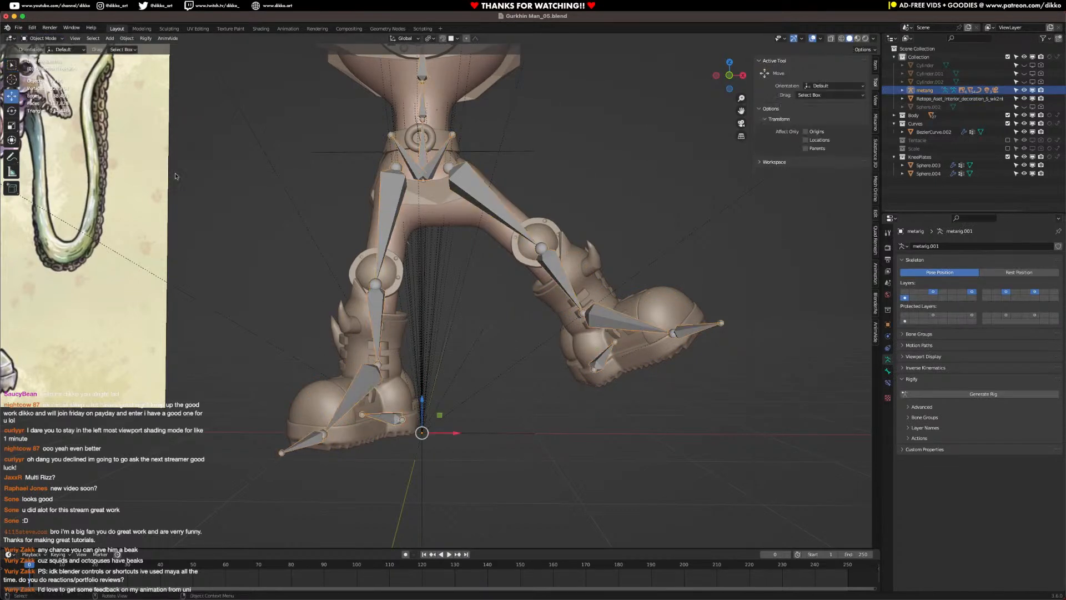
click(312, 399)
click(390, 425)
shift+click(399, 402)
click(43, 38)
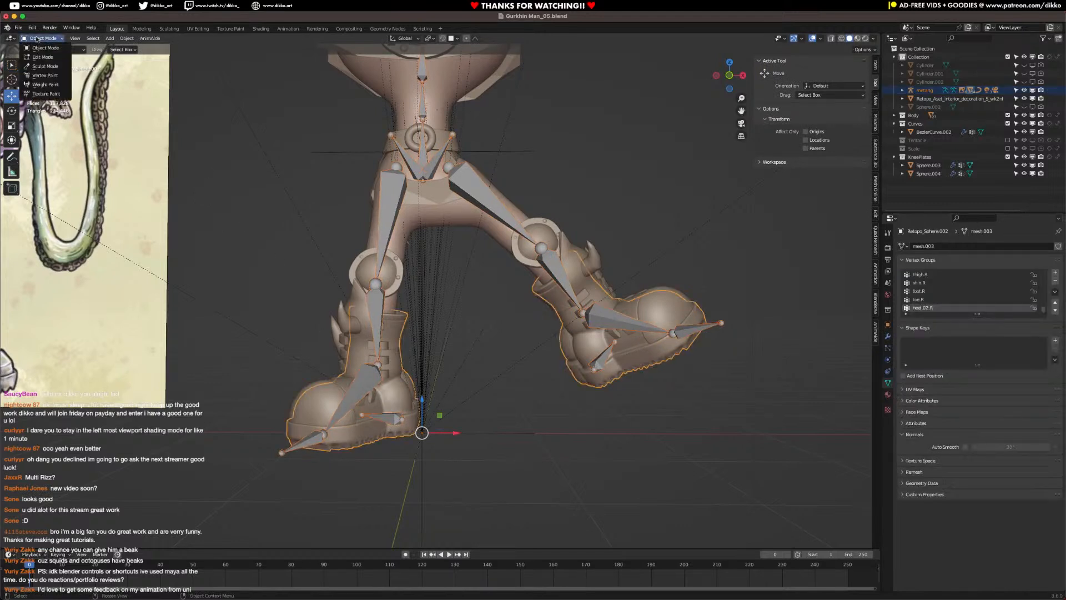
click(46, 84)
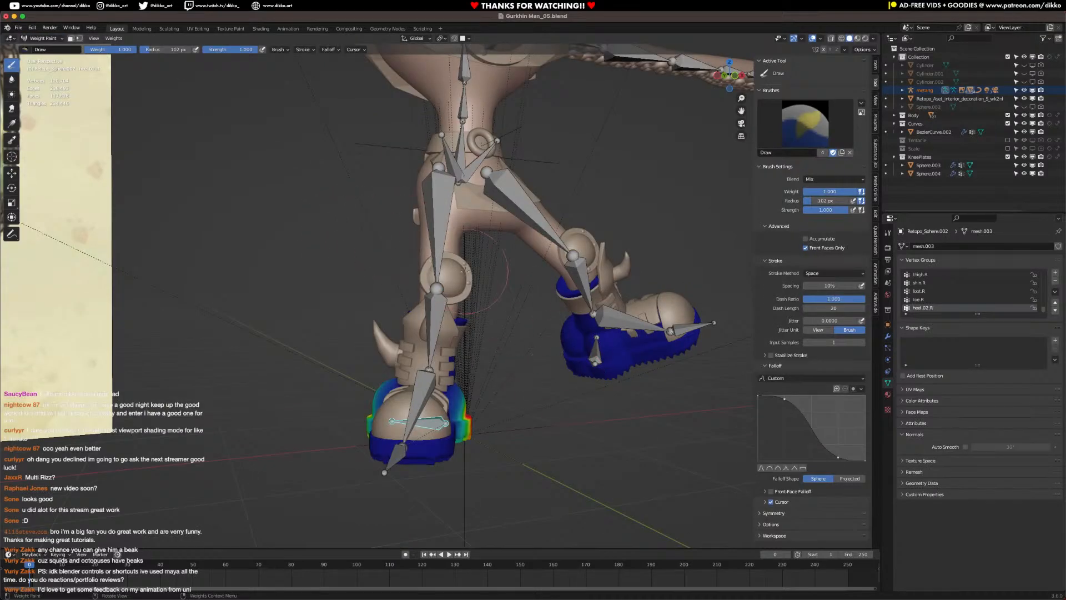
Step: Put the metarig back into Pose Mode and clear the left thigh bone's rotation
click(45, 38)
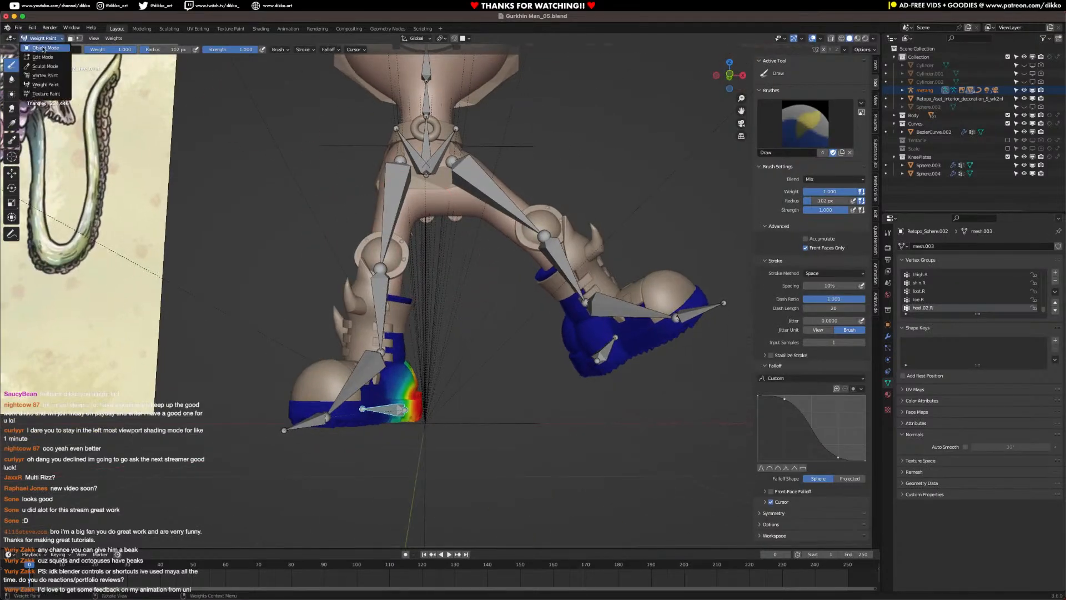
click(44, 49)
scroll(496, 331, down, 5)
middle_drag(497, 331, 538, 332)
click(539, 332)
click(55, 39)
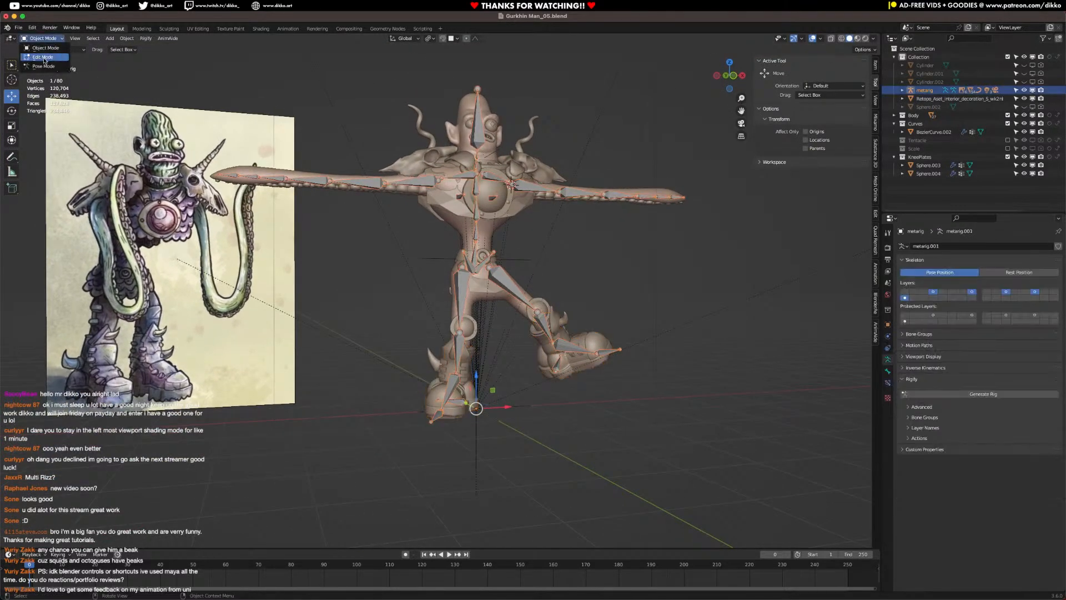
click(45, 65)
click(527, 305)
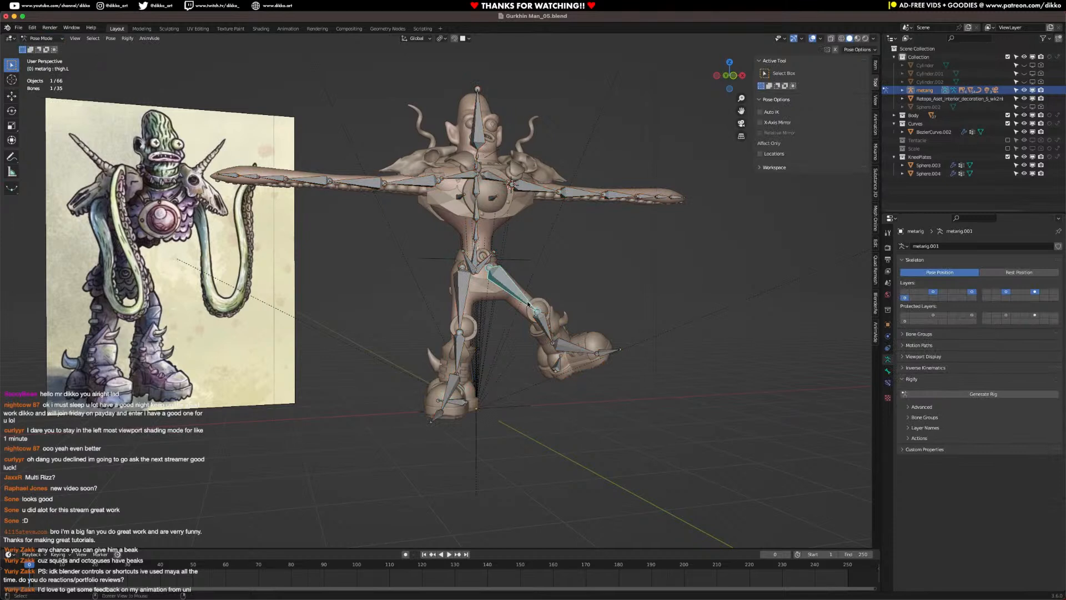
key(alt+r)
Step: Enable Auto IK and test the left leg by moving the left foot bone, cancelling each move
click(519, 396)
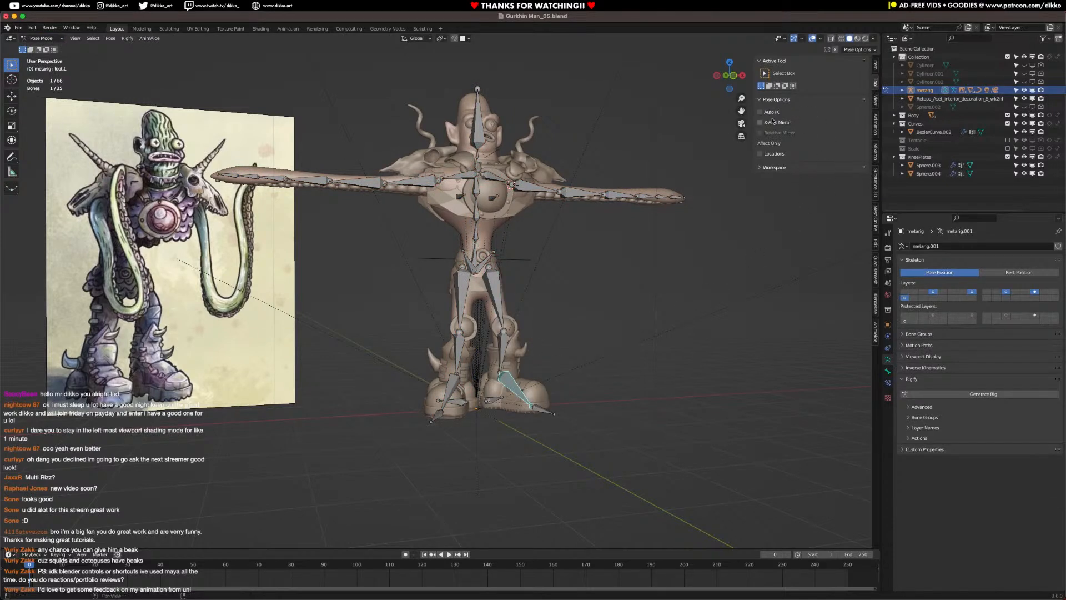
key(g)
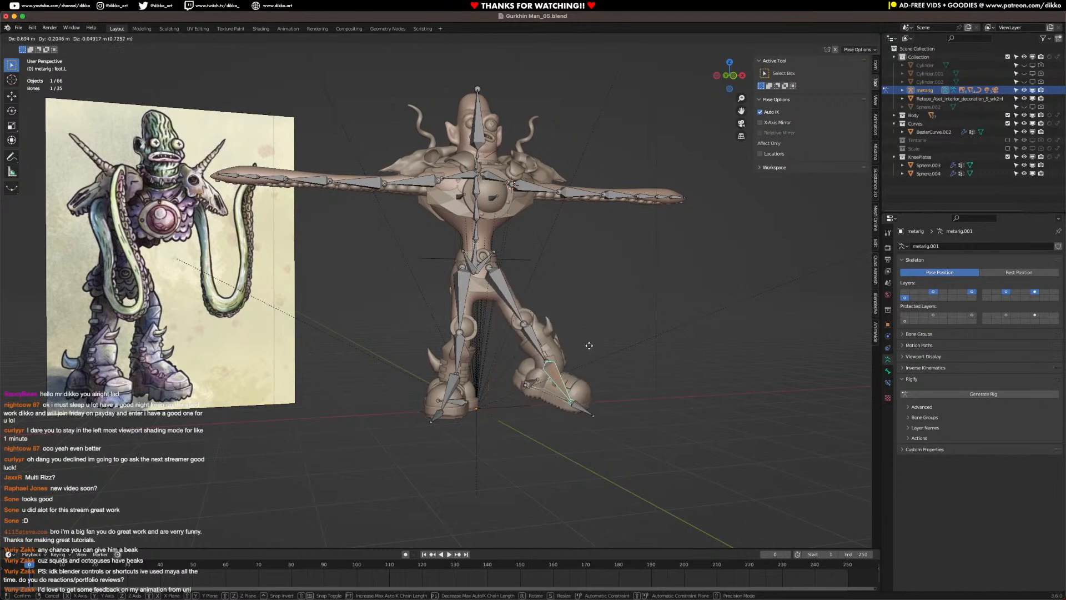
click(565, 339)
key(ctrl+z)
middle_drag(529, 367, 522, 368)
key(g)
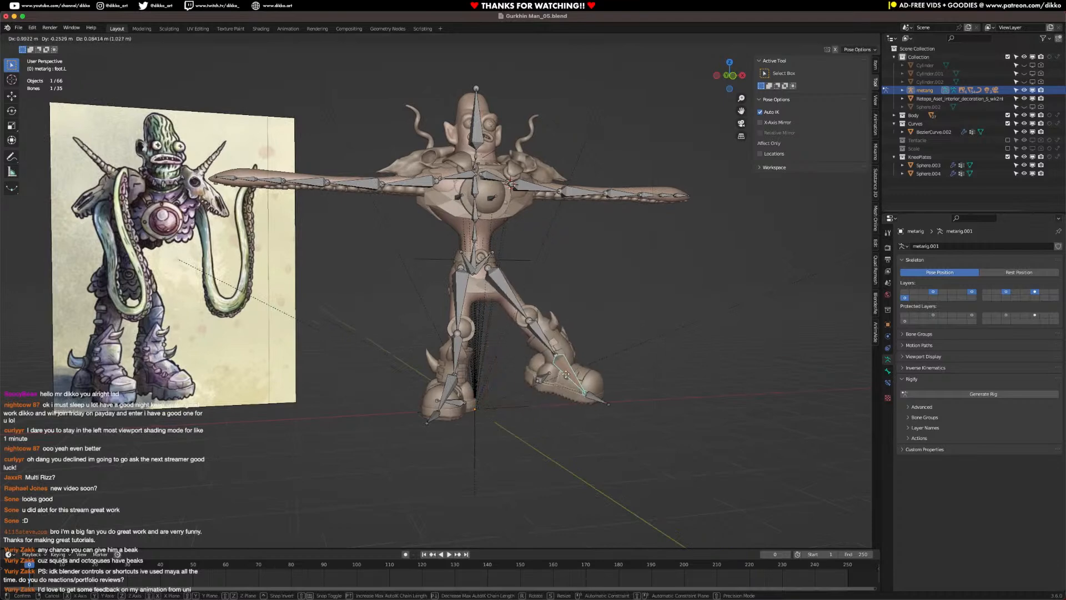
right_click(549, 360)
Step: Select the six left arm bones, rotate them together about 63° to test curling the tentacle, and undo the rotation
middle_drag(549, 360, 412, 257)
click(461, 261)
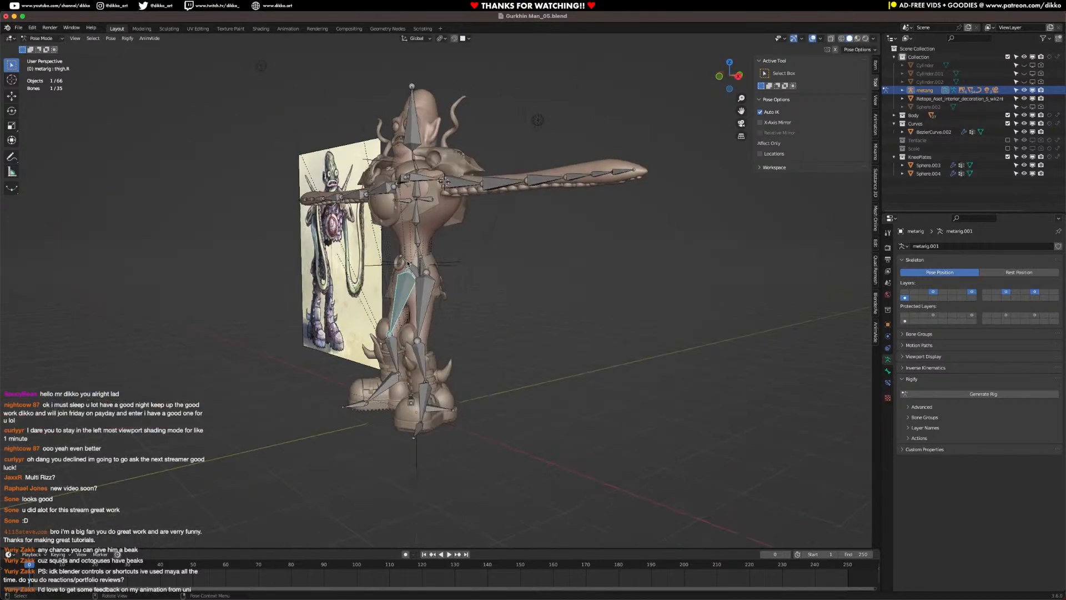
click(534, 188)
middle_drag(534, 189, 563, 204)
shift+click(528, 205)
shift+click(637, 215)
shift+click(677, 221)
shift+click(701, 219)
shift+click(725, 220)
key(r)
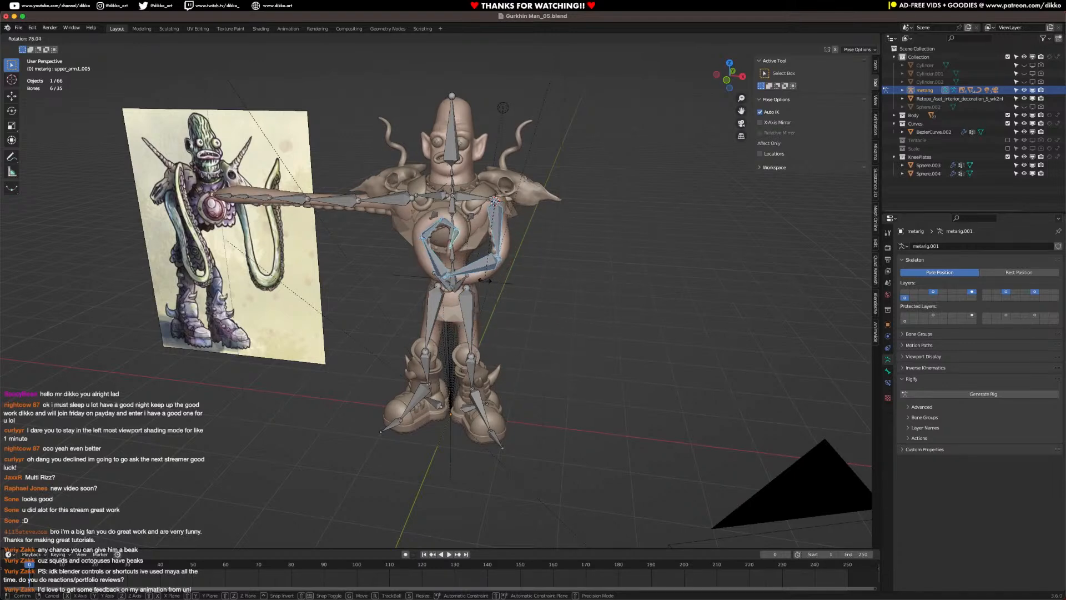
click(478, 287)
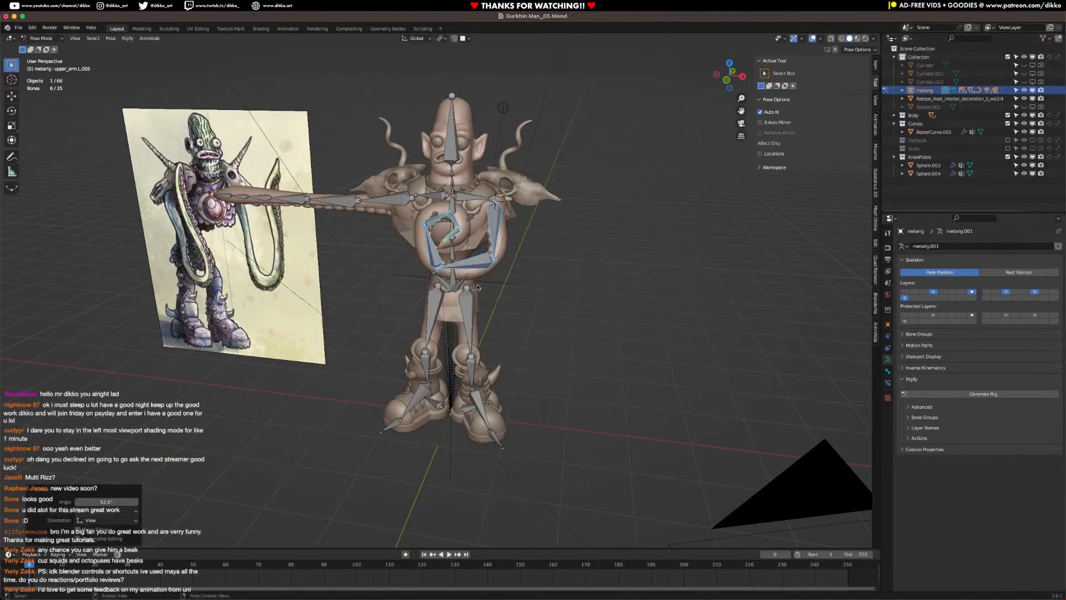
key(ctrl+z)
Step: Move the spine root bone downward, first freely and again along Z, to test how the meshes follow
middle_drag(431, 280, 452, 257)
click(464, 278)
key(g)
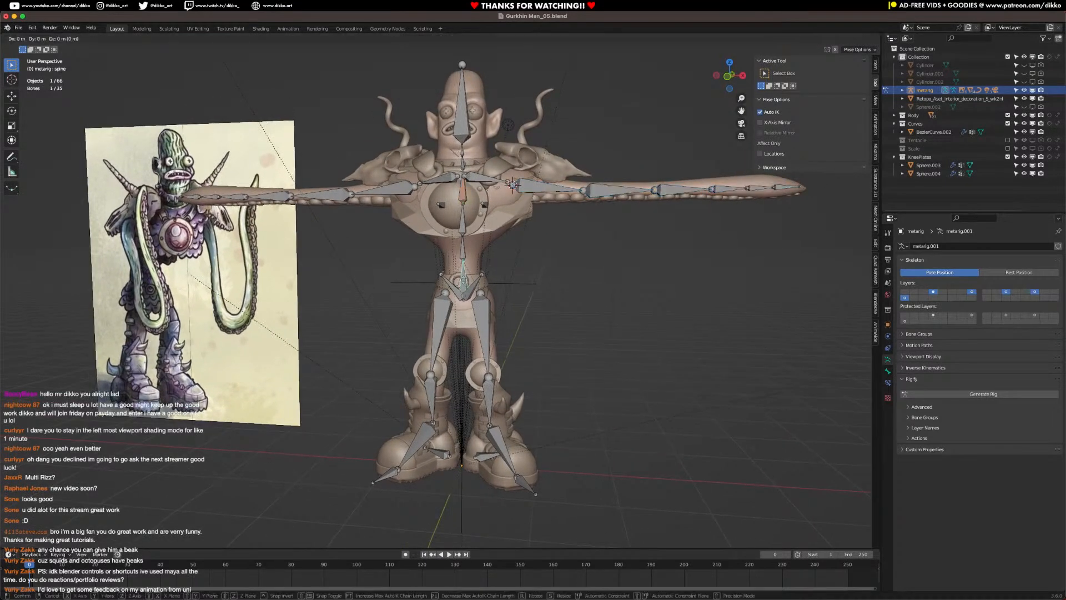
click(467, 297)
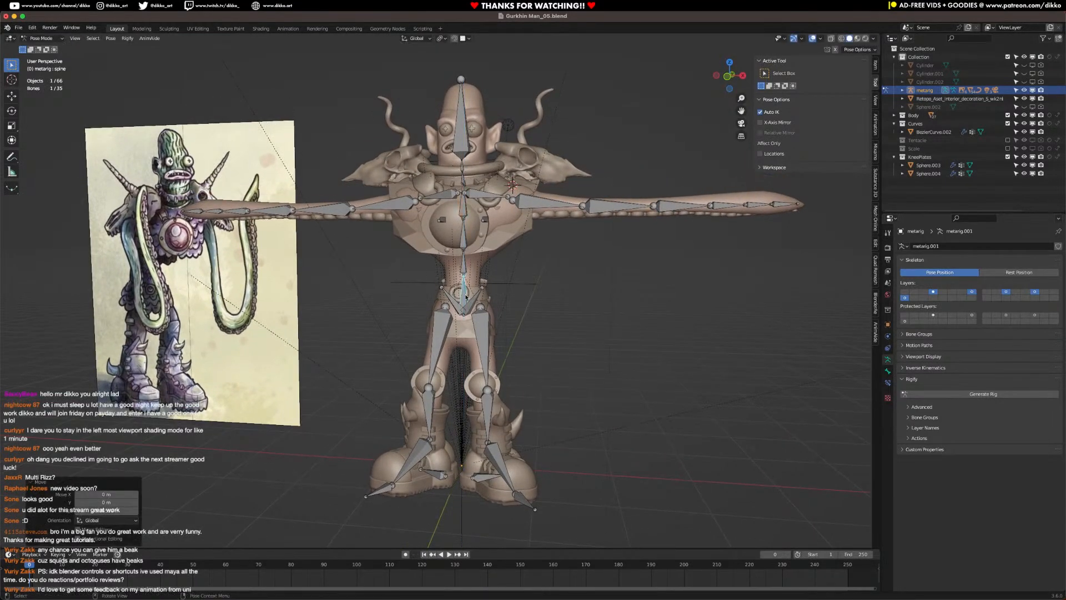
key(g)
key(z)
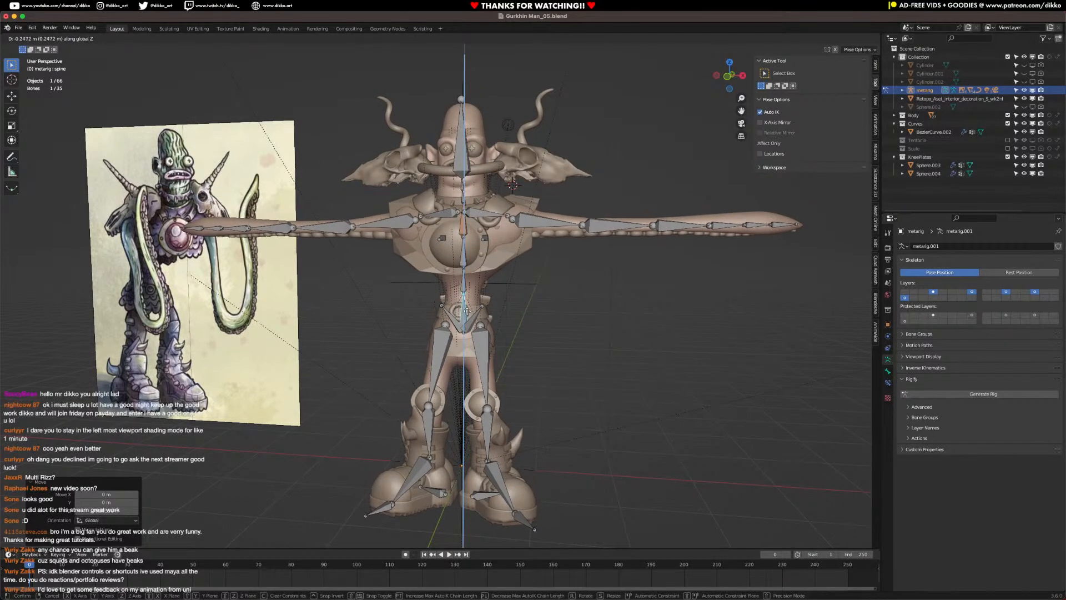
click(466, 310)
middle_drag(466, 310, 445, 318)
Step: Undo the spine root bone moves and the activation of Auto IK
key(ctrl+z)
click(445, 321)
click(43, 39)
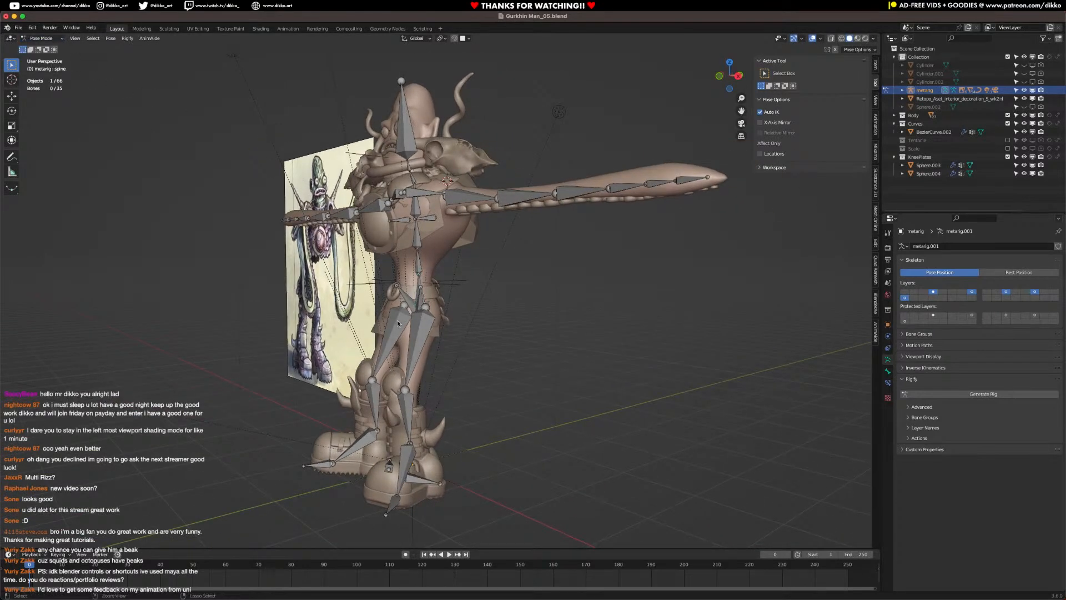
key(ctrl+z)
key(ctrl+z)
click(449, 328)
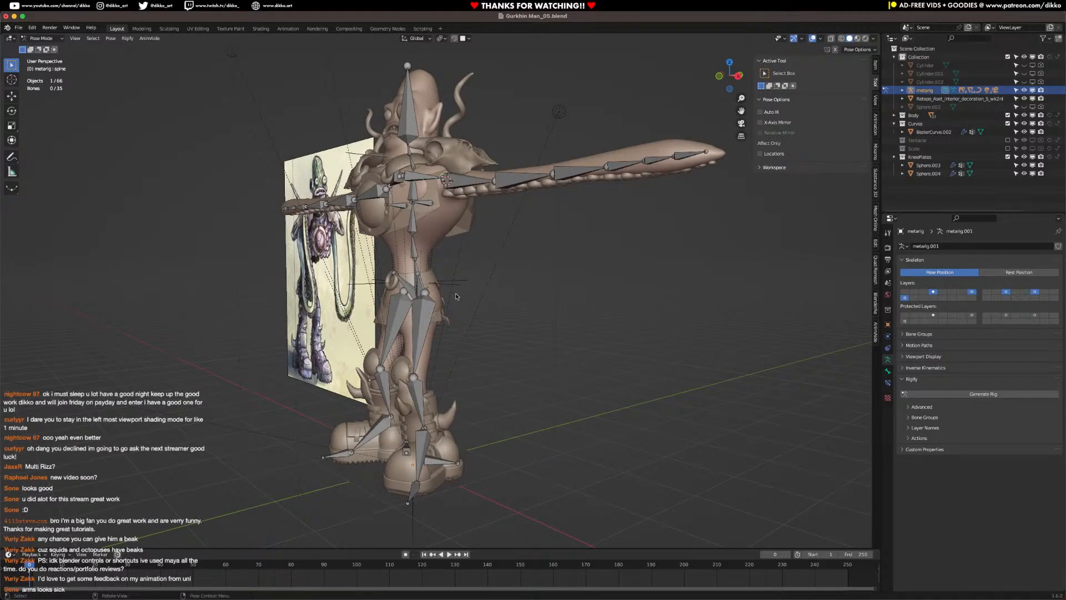
Step: In Object Mode, parent the accessory hanging behind the waist to the metarig with automatic weights
click(42, 38)
click(40, 49)
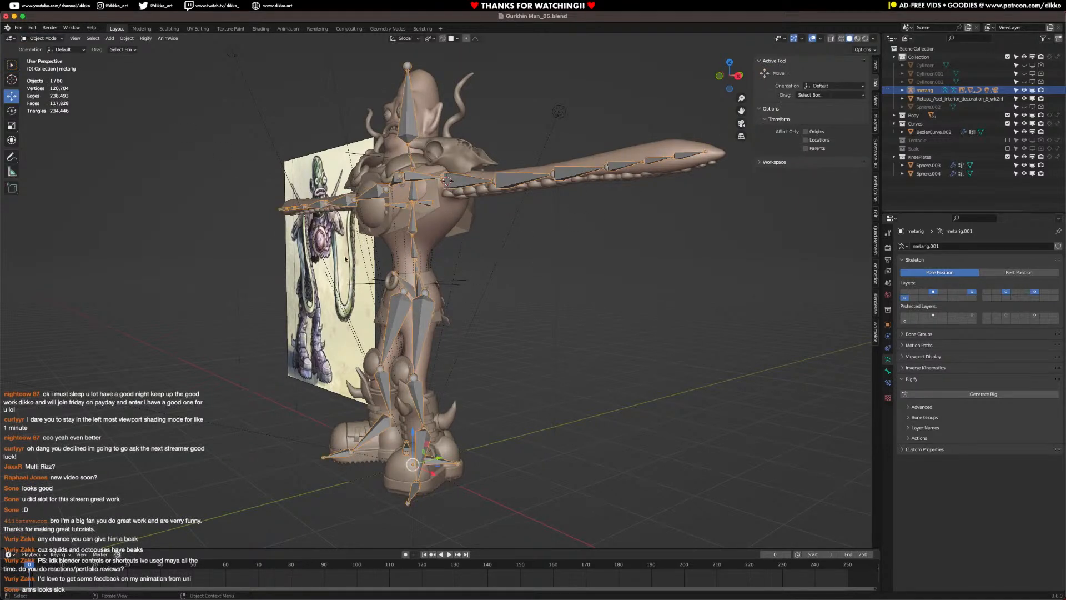
click(450, 321)
shift+click(415, 259)
key(super+p)
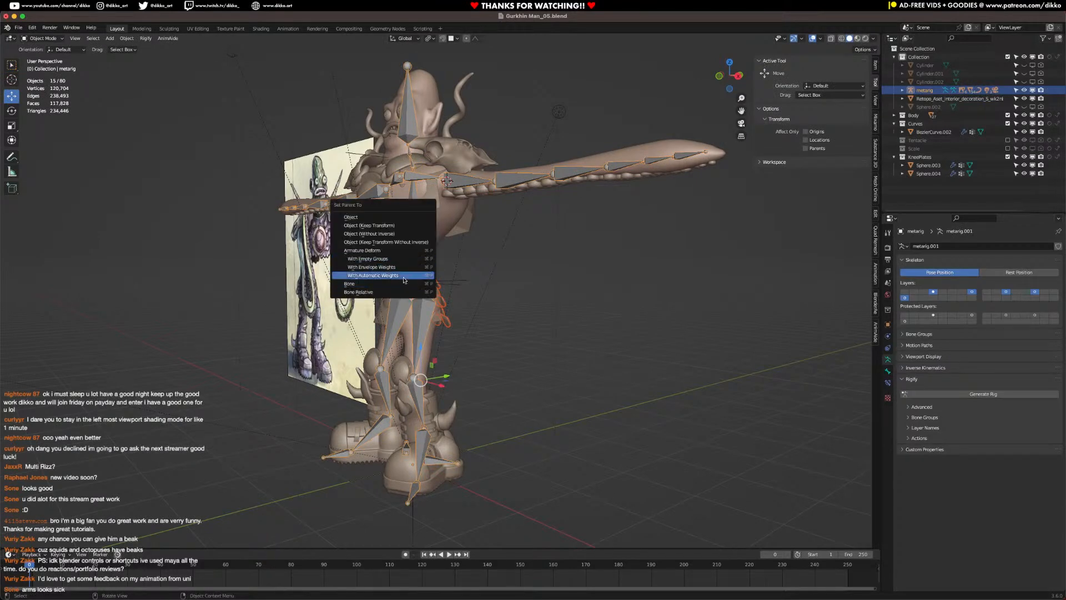
click(404, 280)
Step: Test the automatic weights by moving the spine root bone down along Z in Pose Mode, and undo the move
middle_drag(397, 275, 470, 271)
click(48, 41)
click(43, 61)
click(470, 271)
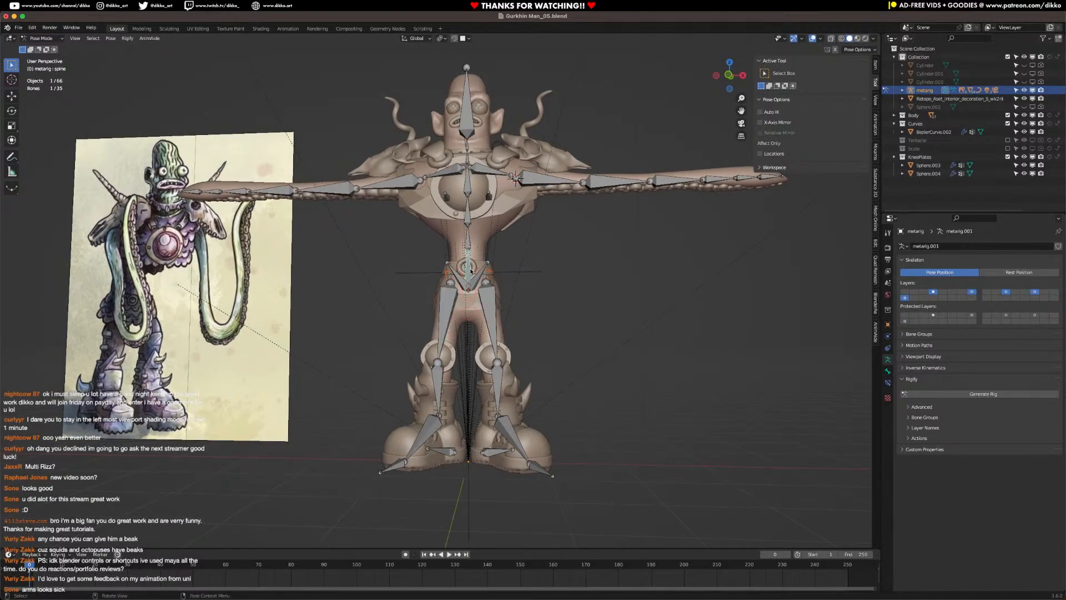
key(g)
key(z)
click(484, 311)
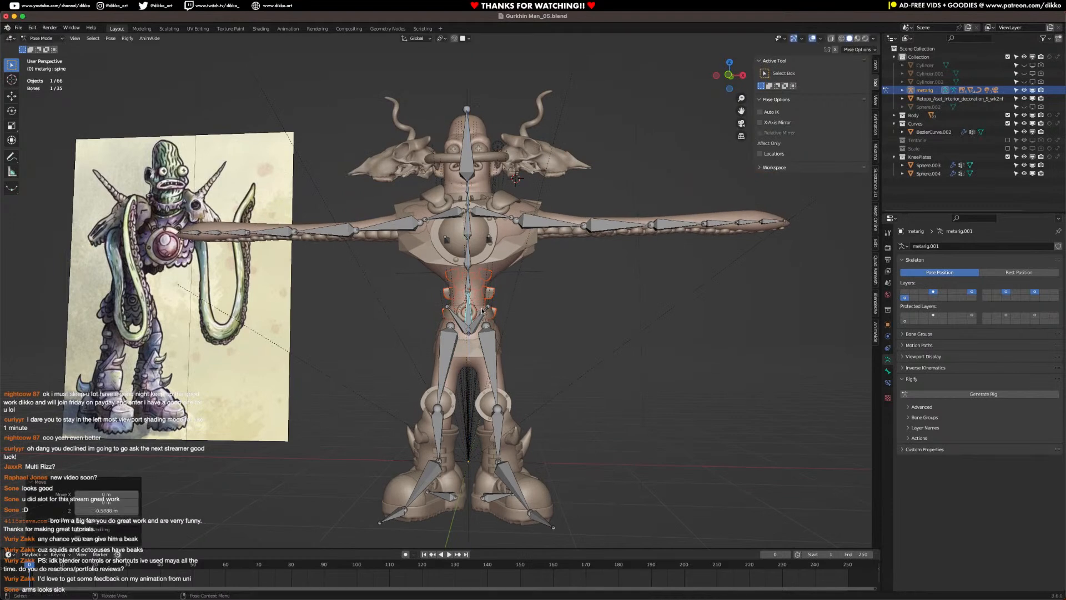
key(super+z)
Step: Return to Object Mode and run Voxel Heat Diffuse Skinning on the rear waist accessory and the metarig
middle_drag(482, 310, 391, 308)
click(413, 313)
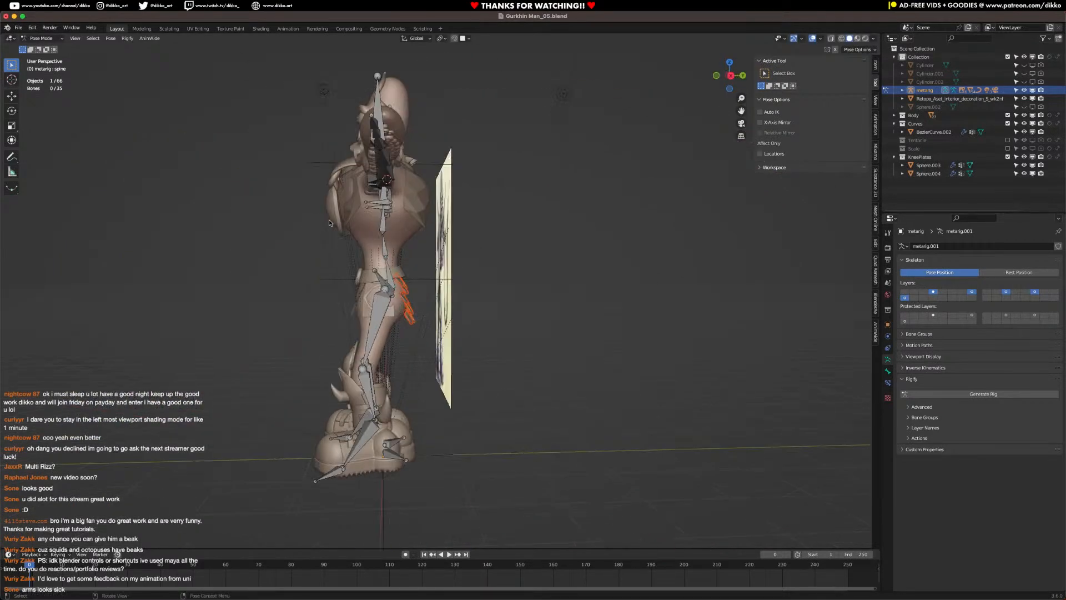
click(42, 38)
click(44, 47)
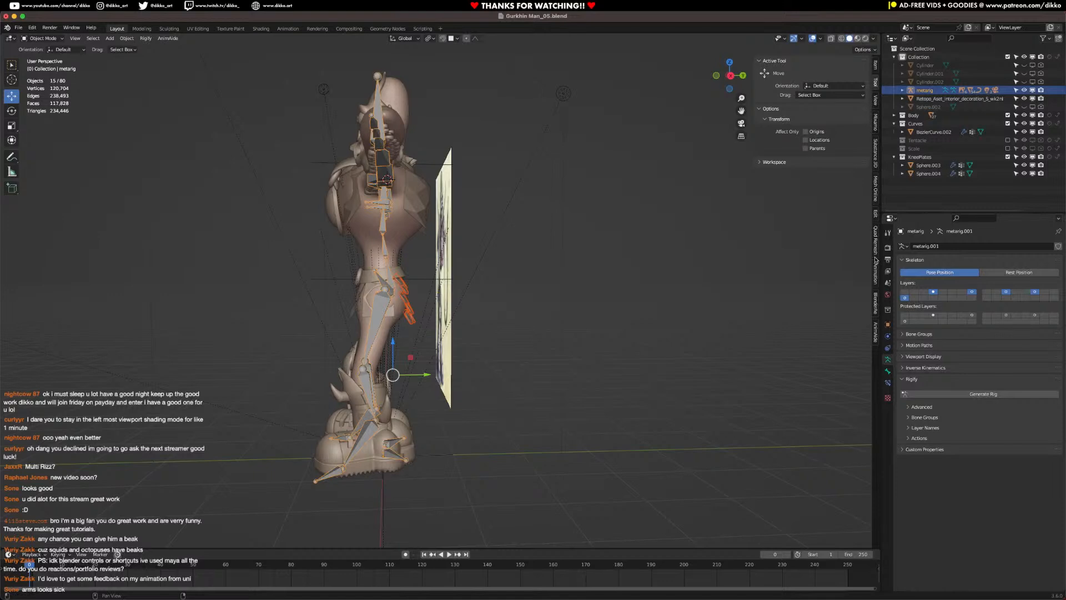
click(876, 194)
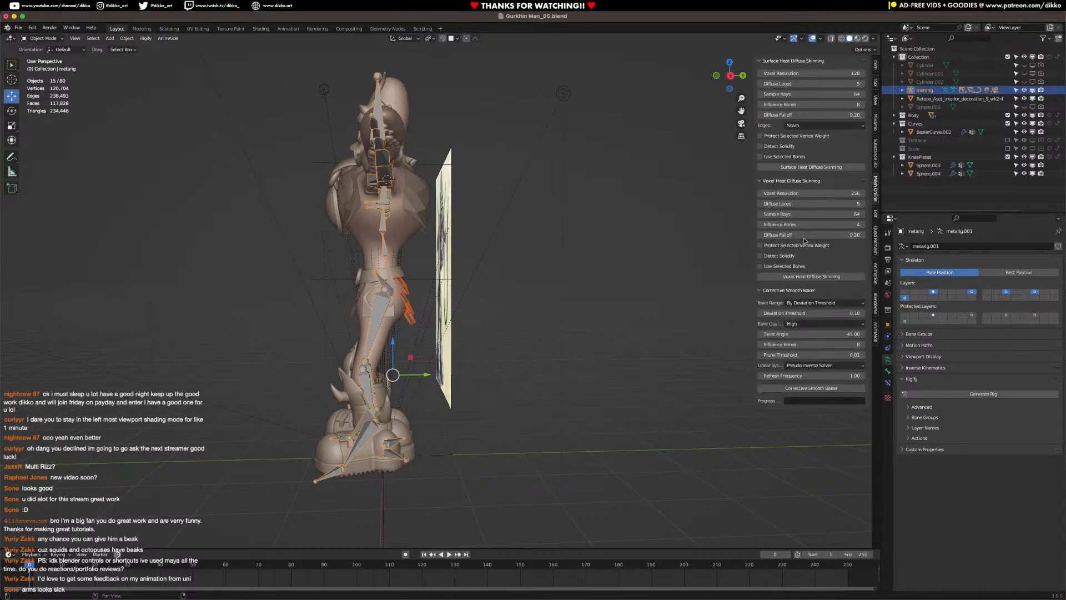
click(811, 276)
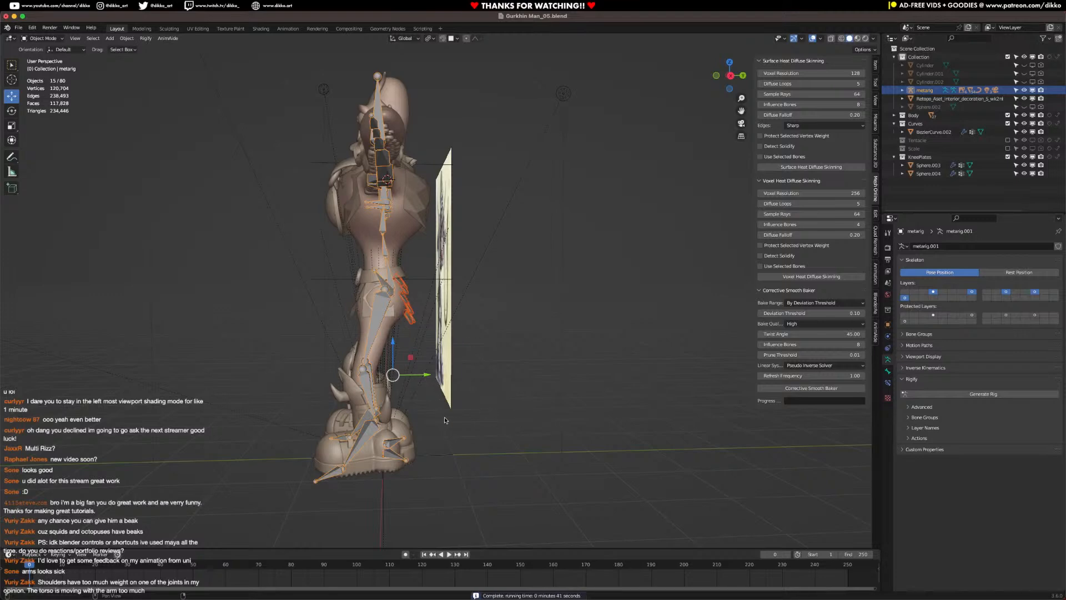
Step: Test the new skinning by moving the metarig's spine root bone down along Z in Pose Mode, and inspect the character's side
middle_drag(444, 416, 444, 242)
click(433, 288)
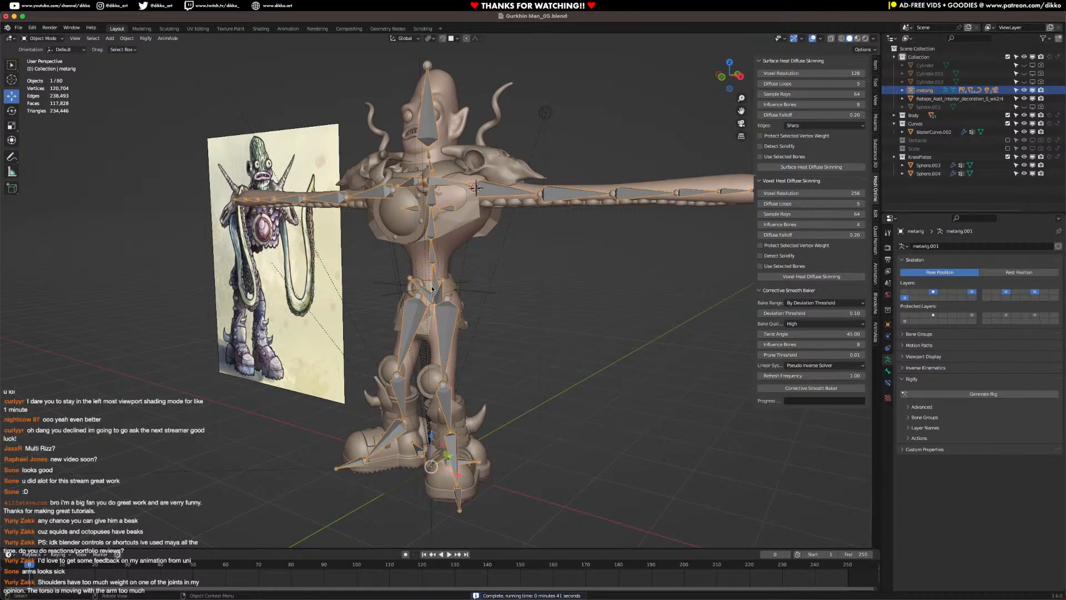
click(42, 38)
click(38, 65)
click(438, 283)
click(436, 280)
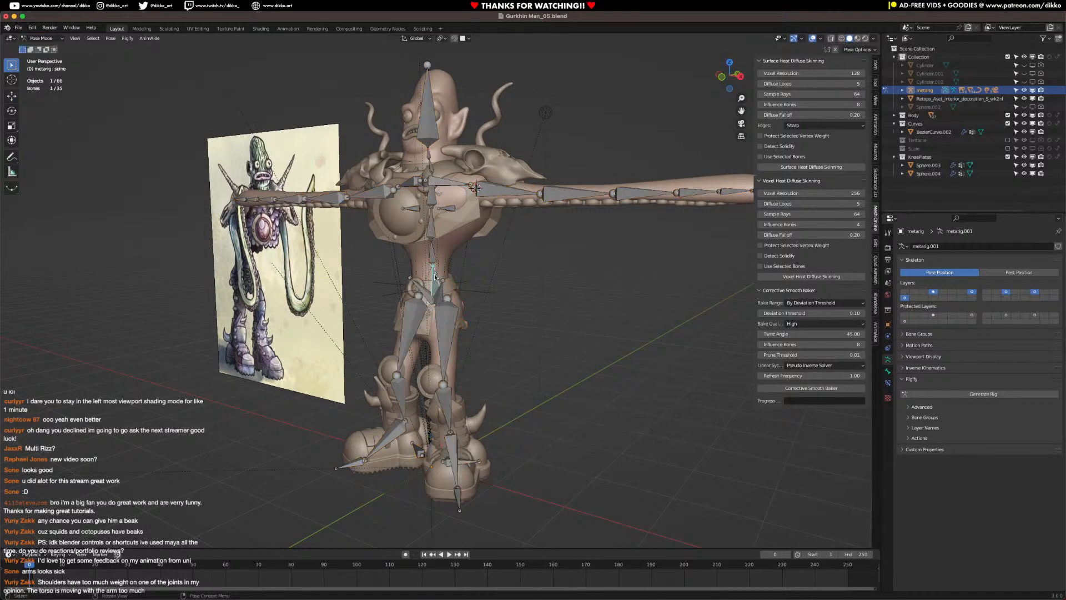
key(g)
key(z)
click(437, 300)
middle_drag(437, 301, 589, 295)
click(42, 38)
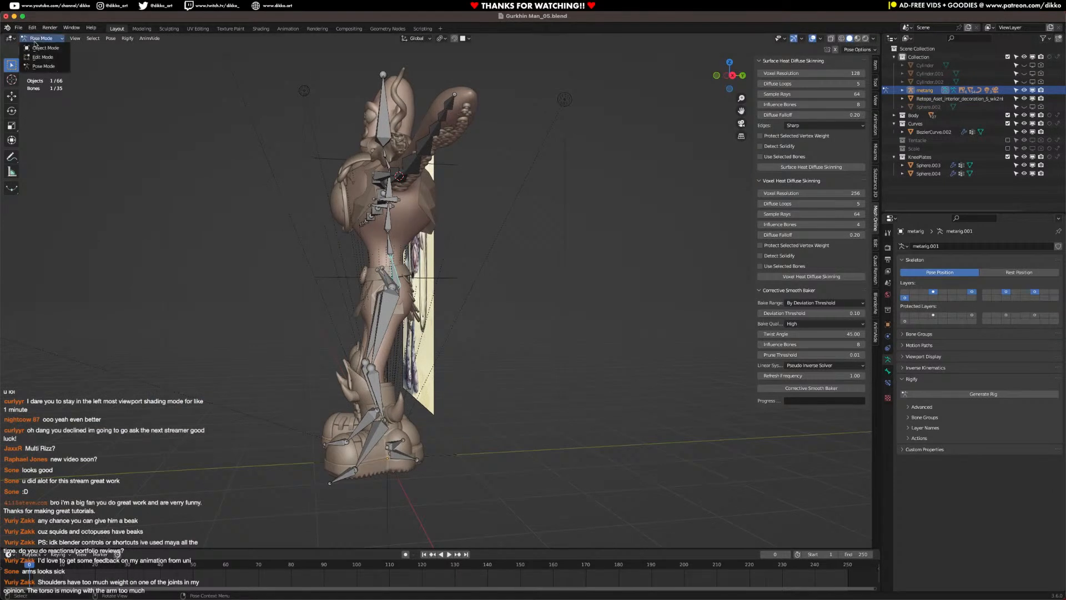
Step: Return to Object Mode, select the rear waist accessory (Plane.007), and apply its Mirror modifier
click(44, 47)
click(413, 315)
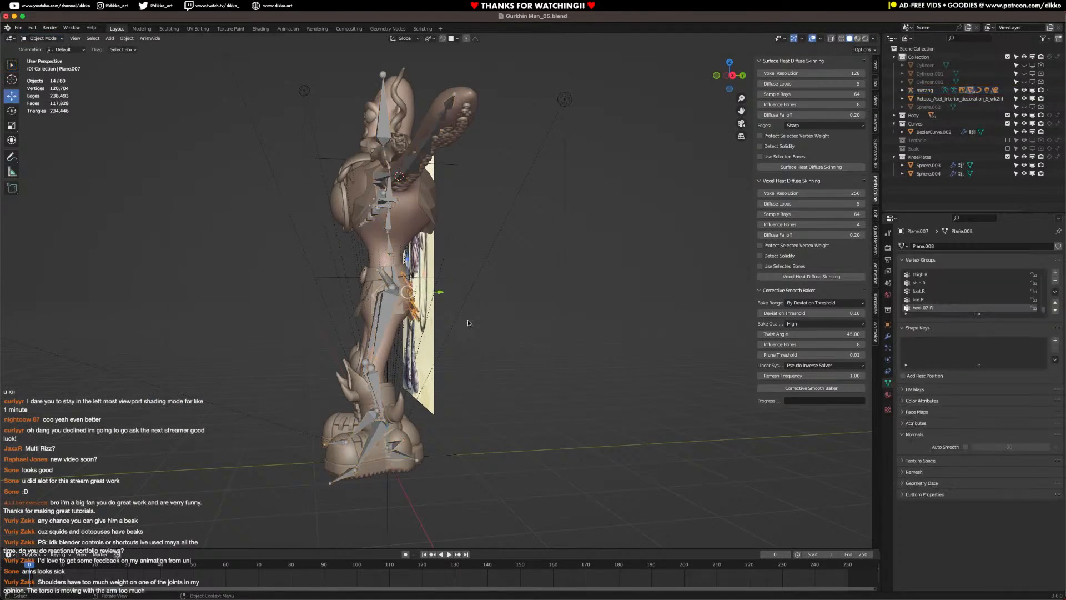
click(888, 336)
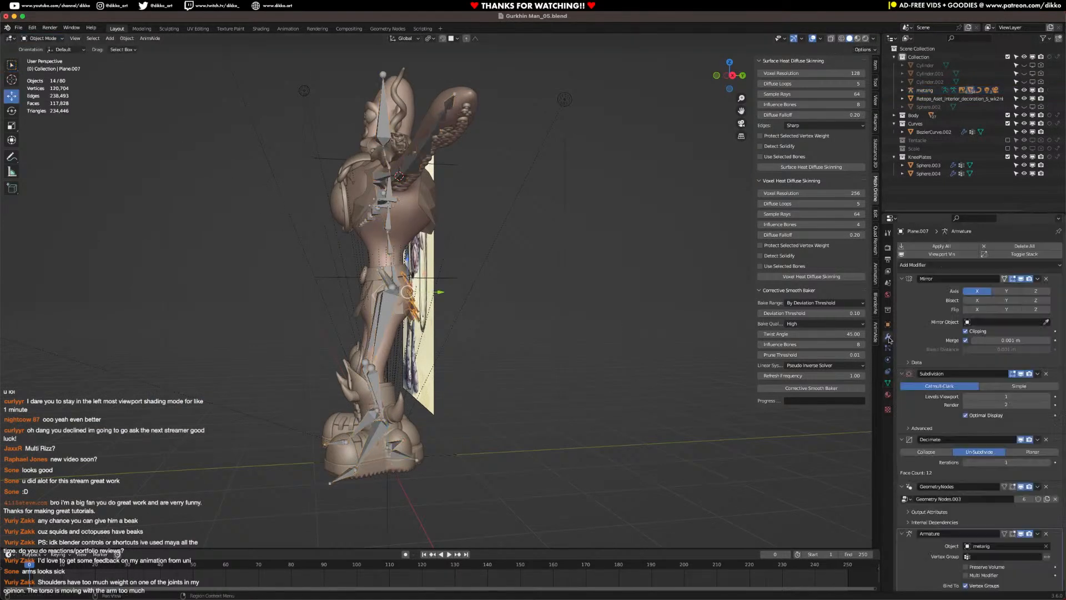
click(901, 373)
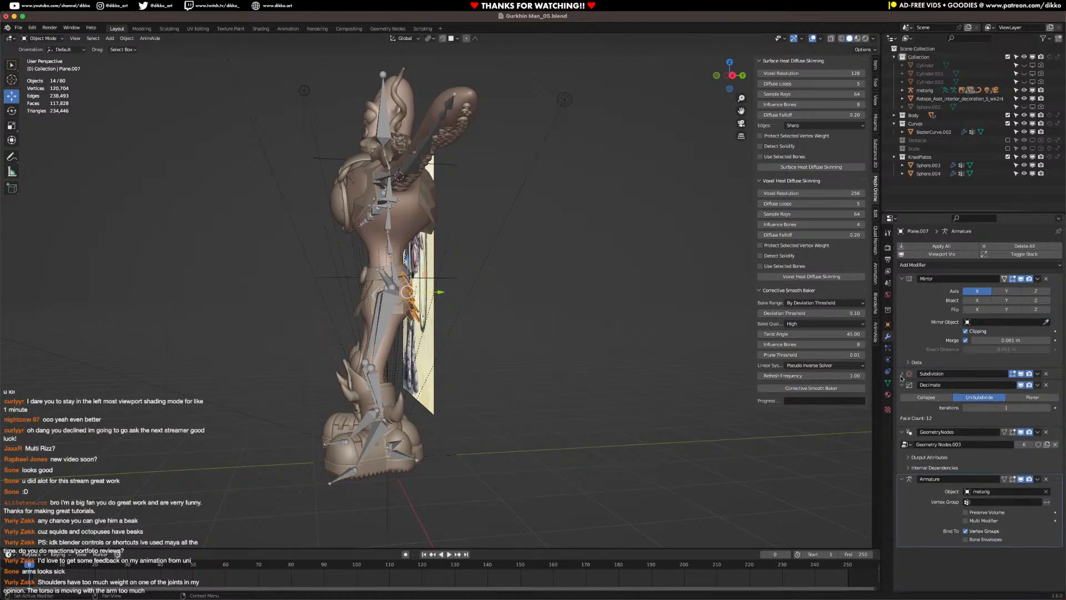
click(902, 385)
click(920, 355)
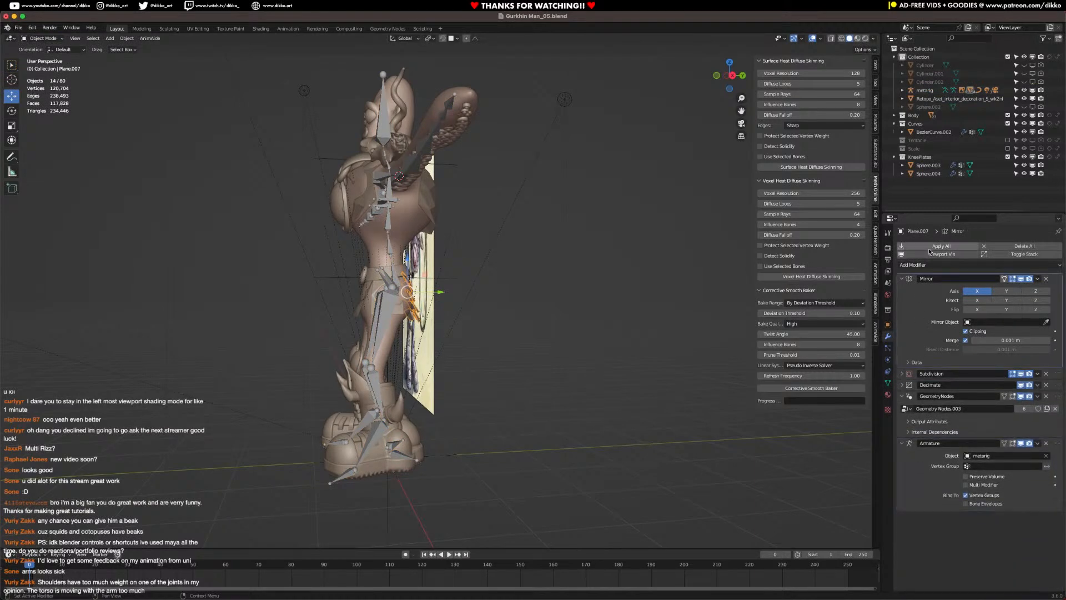
key(ctrl+a)
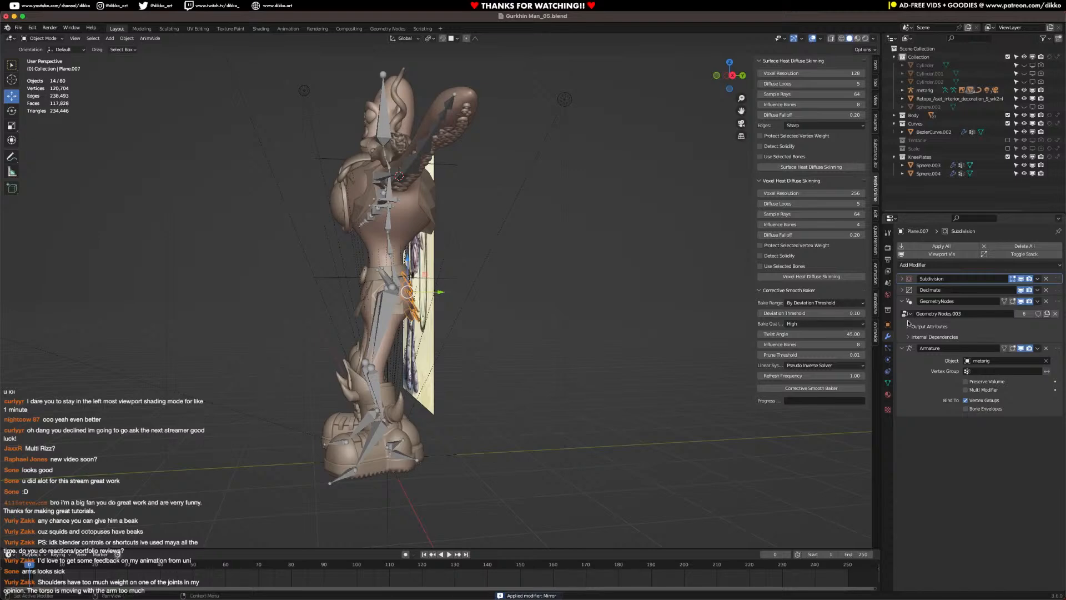
Step: Select the front waist flap (Plane.004) and collapse its Mirror, Subdivision, Decimate and Armature modifiers to review the stack
mouse_move(367, 318)
middle_down()
mouse_move(381, 319)
mouse_move(364, 316)
middle_up()
click(373, 314)
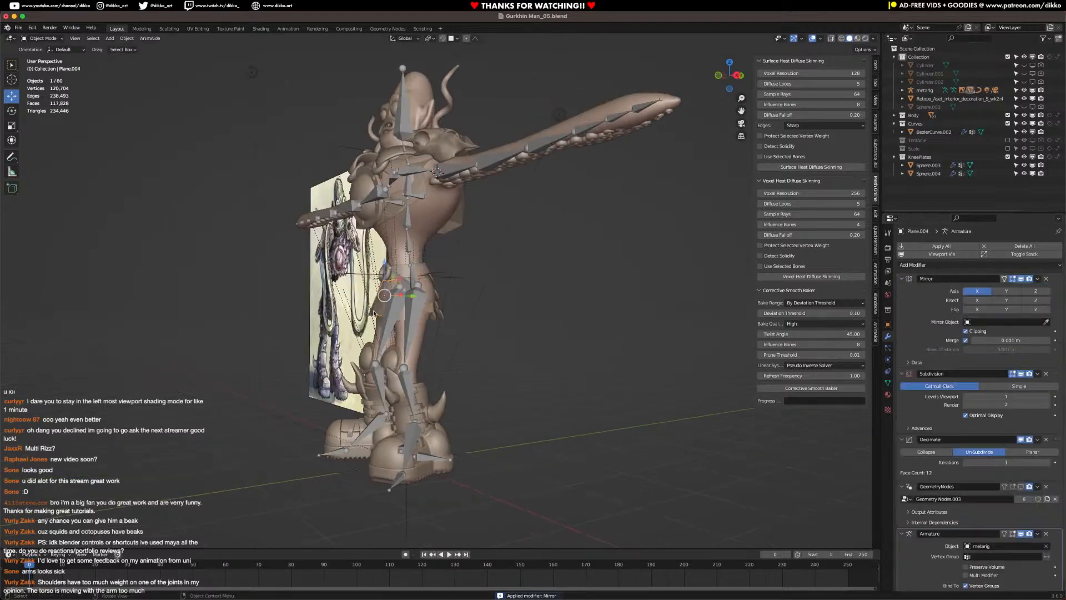
click(902, 278)
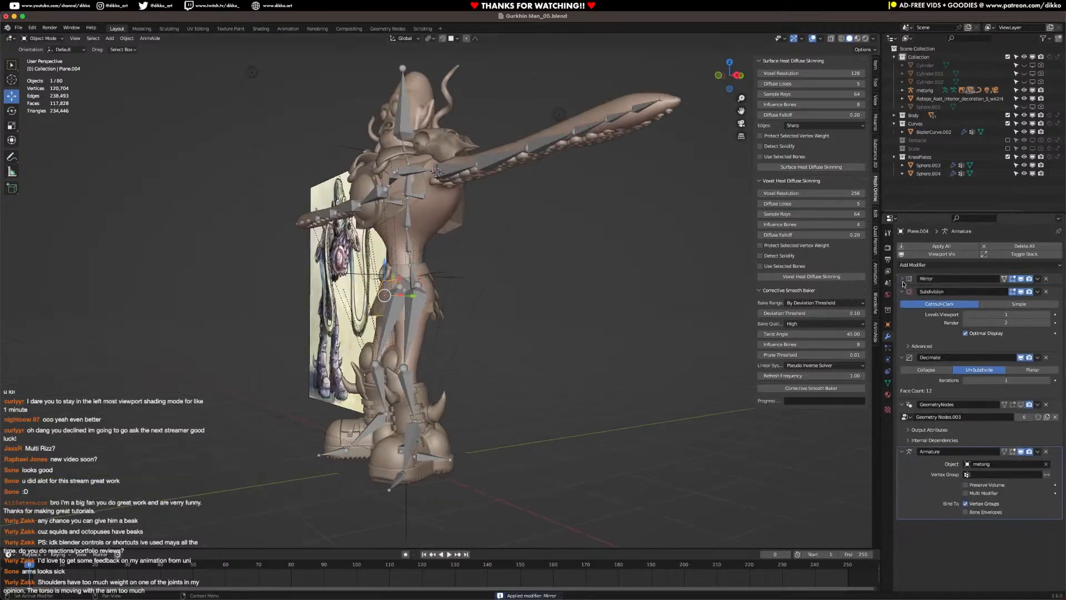
click(904, 290)
click(903, 301)
click(902, 359)
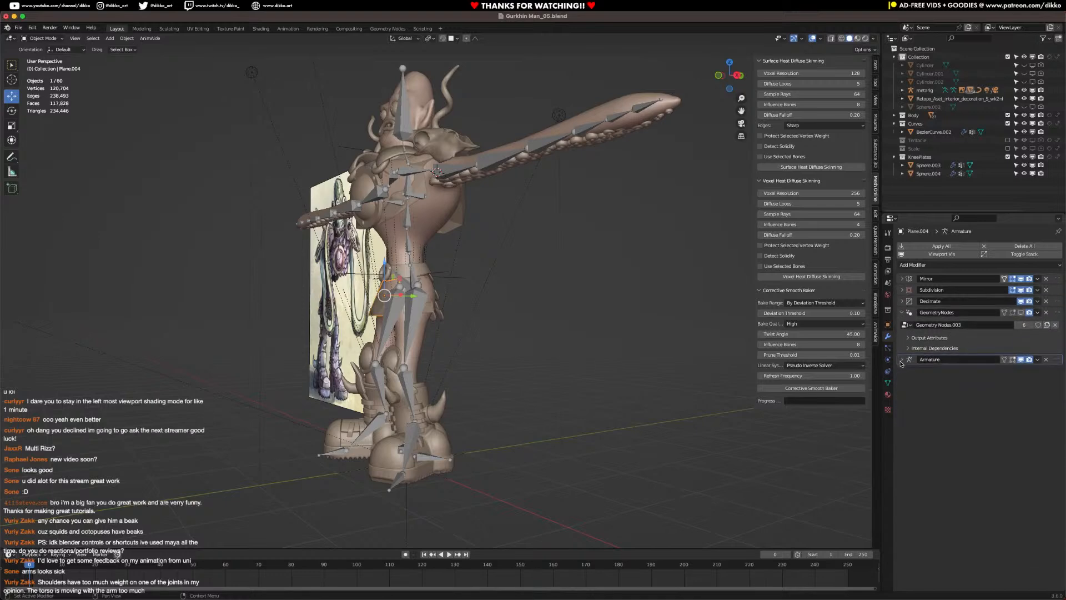
middle_drag(439, 383, 461, 378)
Step: Select the rear waist accessory (Plane.007) and hide it from the viewport
click(433, 274)
click(463, 319)
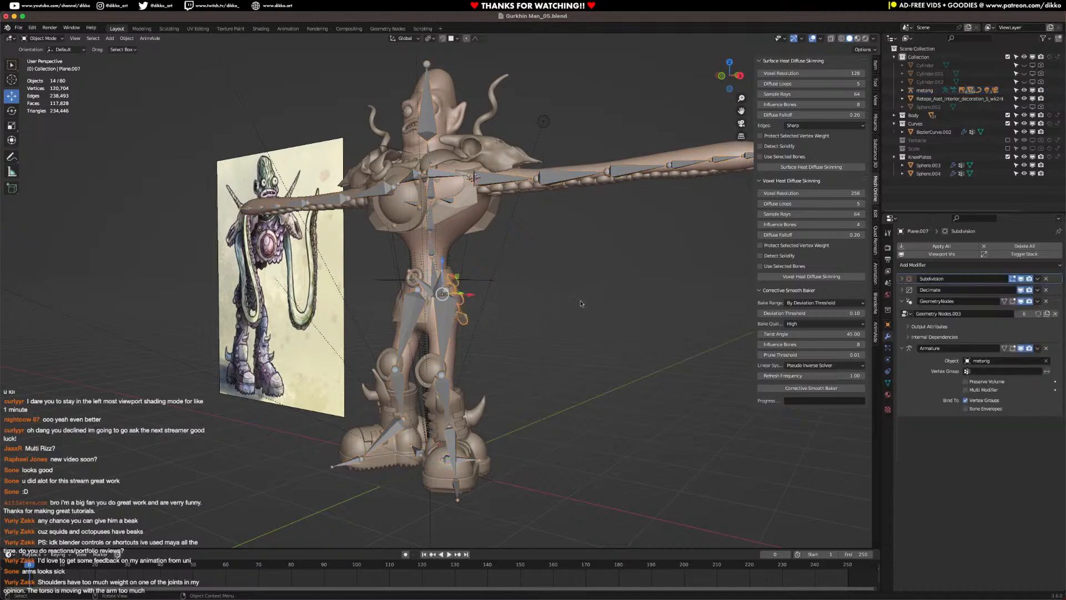
key(period)
click(1025, 124)
mouse_move(461, 311)
middle_down()
mouse_move(475, 312)
mouse_move(465, 312)
middle_up()
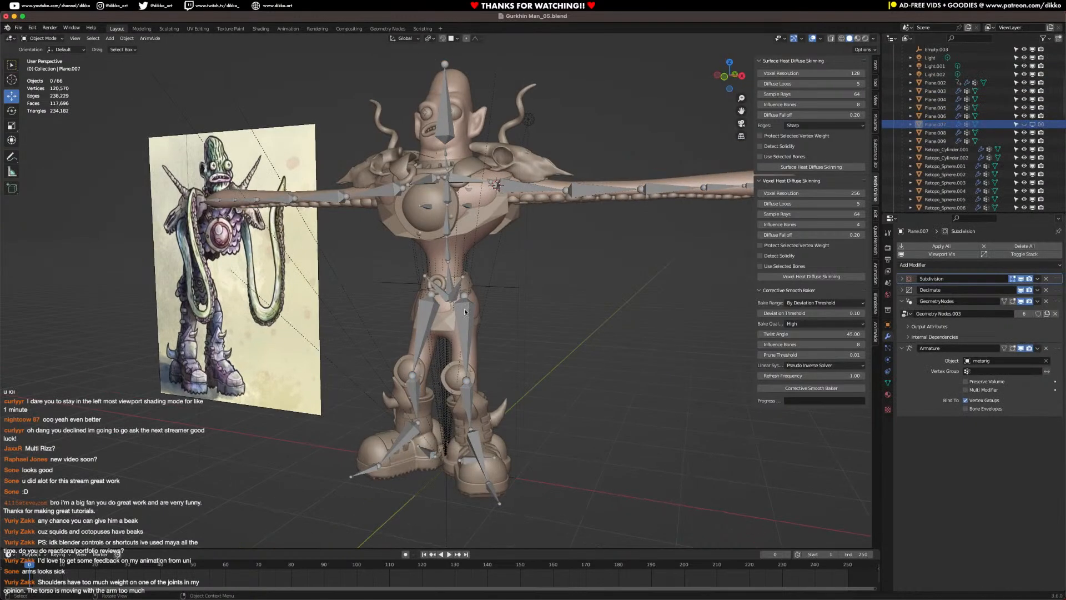
Step: In Pose Mode, move the metarig's spine root bone down along Z and tilt it forward in side view
click(443, 301)
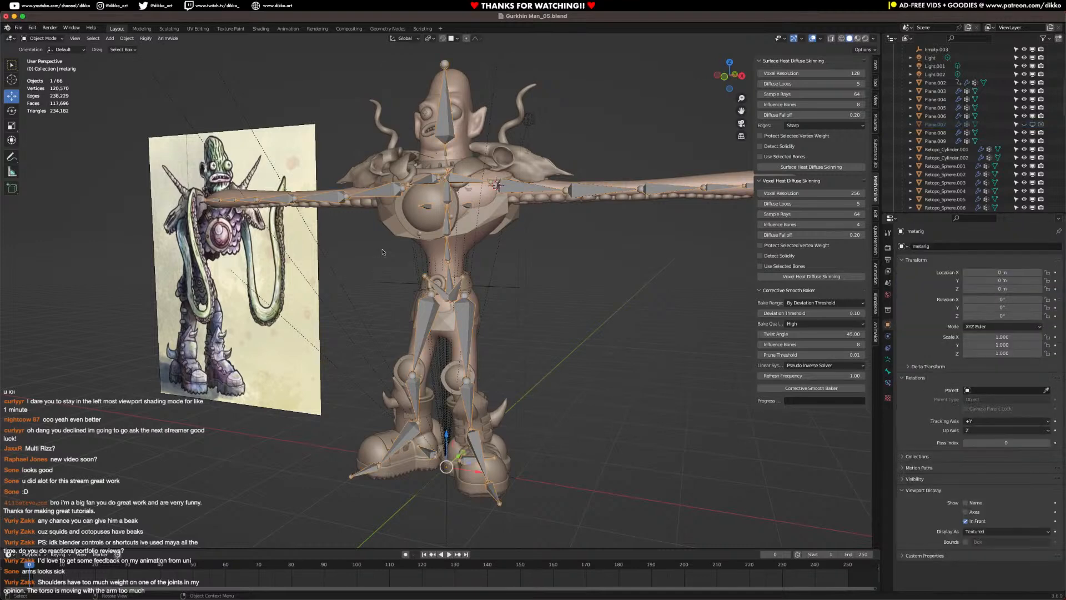
click(41, 38)
click(43, 66)
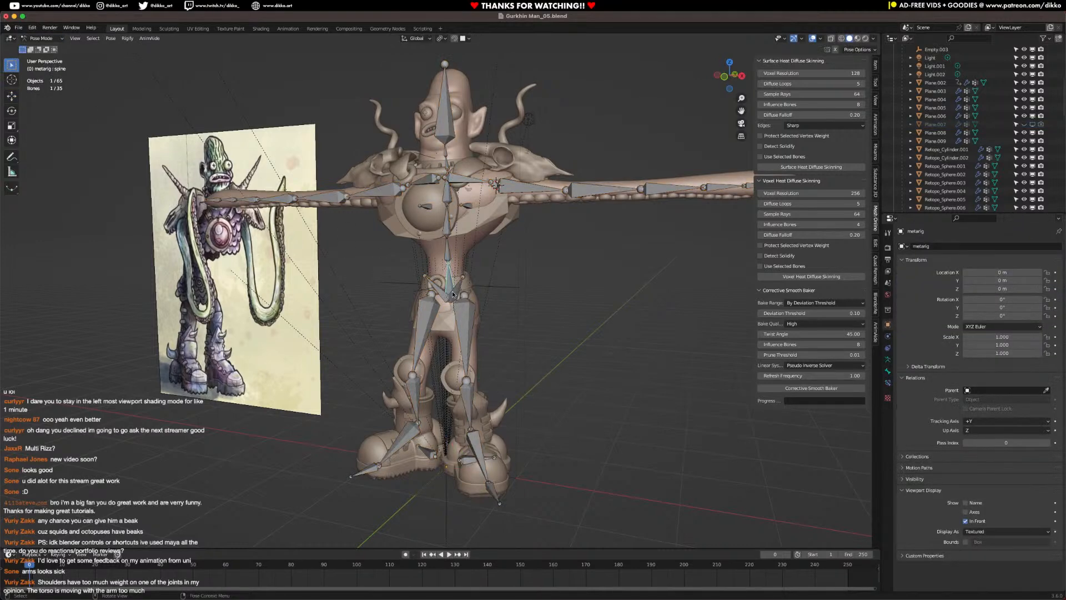
key(g)
key(z)
click(470, 353)
middle_drag(470, 353, 437, 272)
key(KP_3)
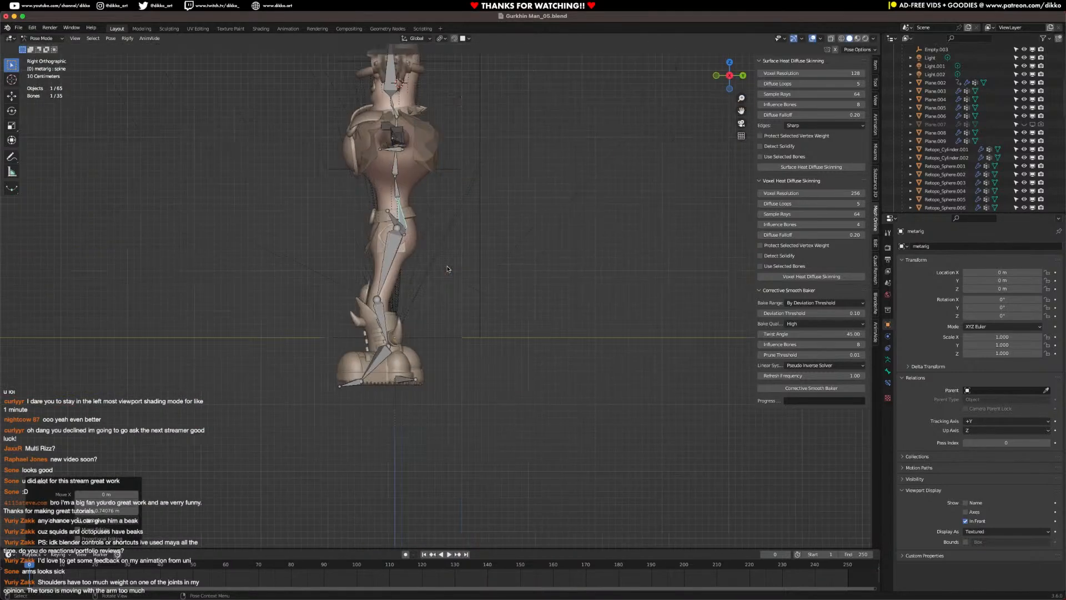
key(r)
click(440, 267)
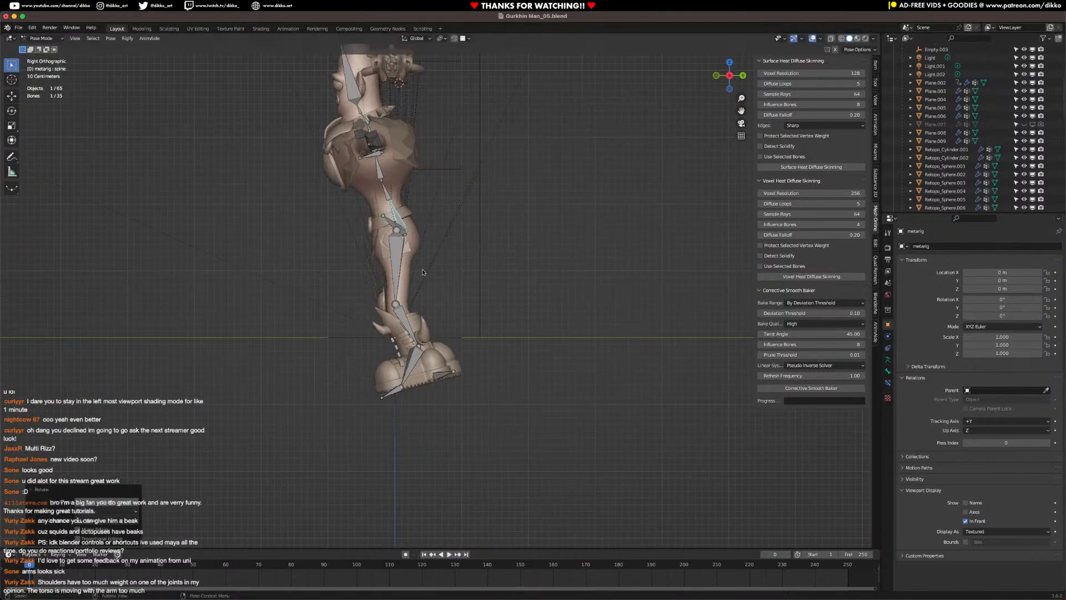
Step: Enable X-axis mirroring for posing and rotate the left thigh bone forward about X
click(402, 273)
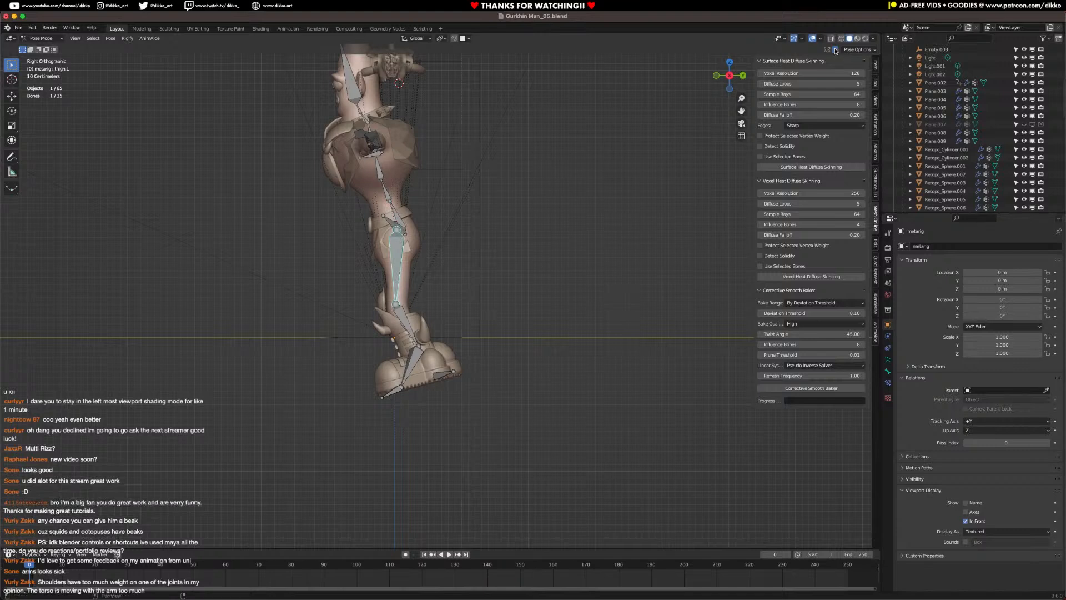
key(r)
key(x)
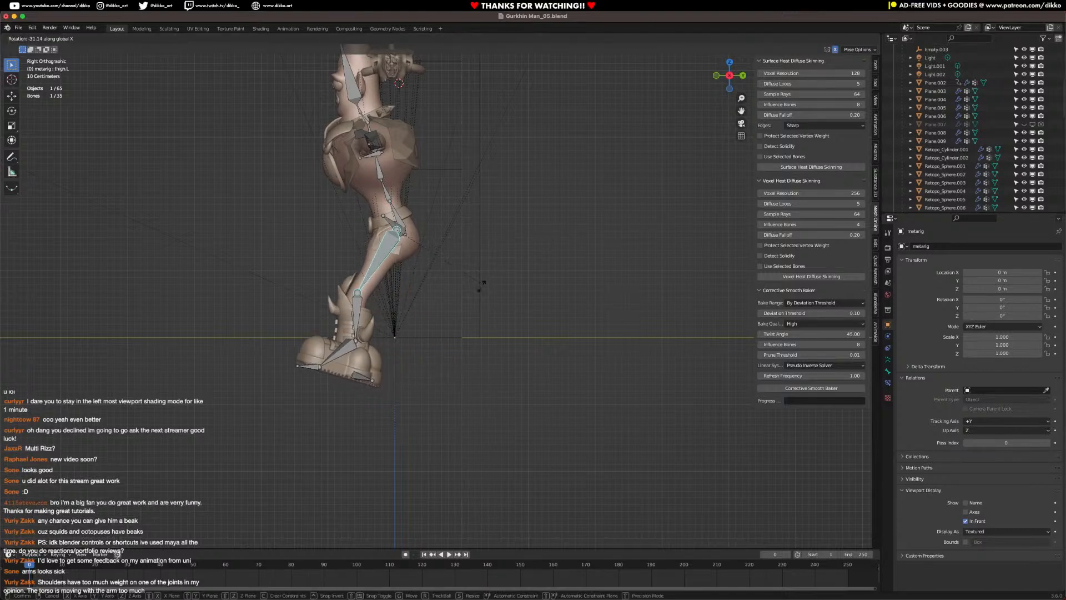
click(469, 290)
Step: Rotate the left shin bone backward about X and level the left foot bone about X
click(335, 310)
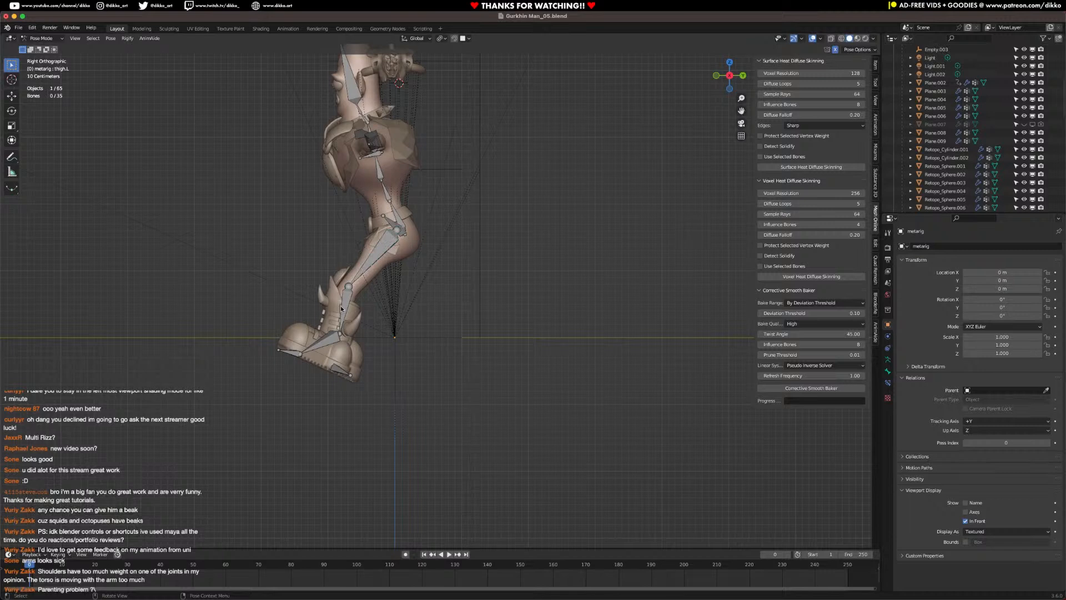
click(341, 305)
key(r)
key(x)
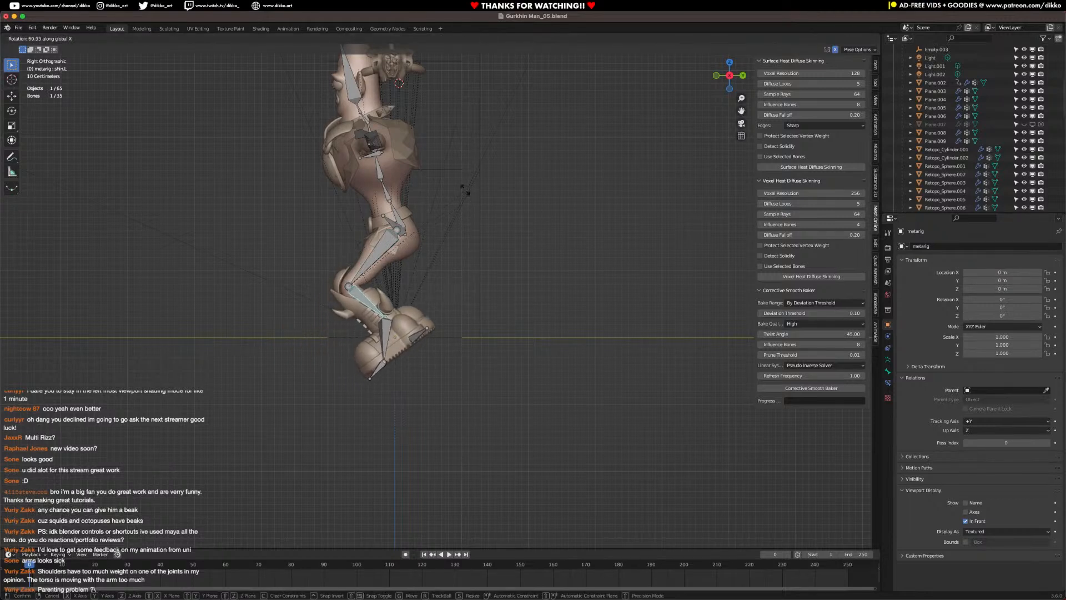
click(466, 190)
click(387, 336)
key(r)
key(x)
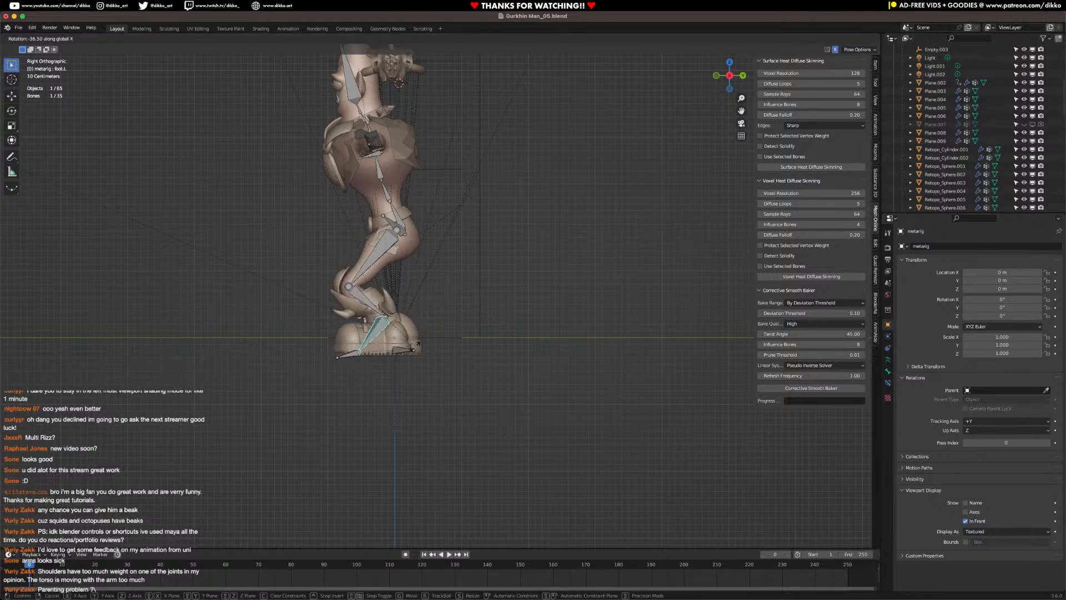
click(416, 320)
click(395, 236)
key(r)
key(x)
click(398, 220)
key(ctrl+z)
Step: Readjust the knee bend by rotating the left thigh and left shin bones about X
click(393, 236)
key(r)
key(x)
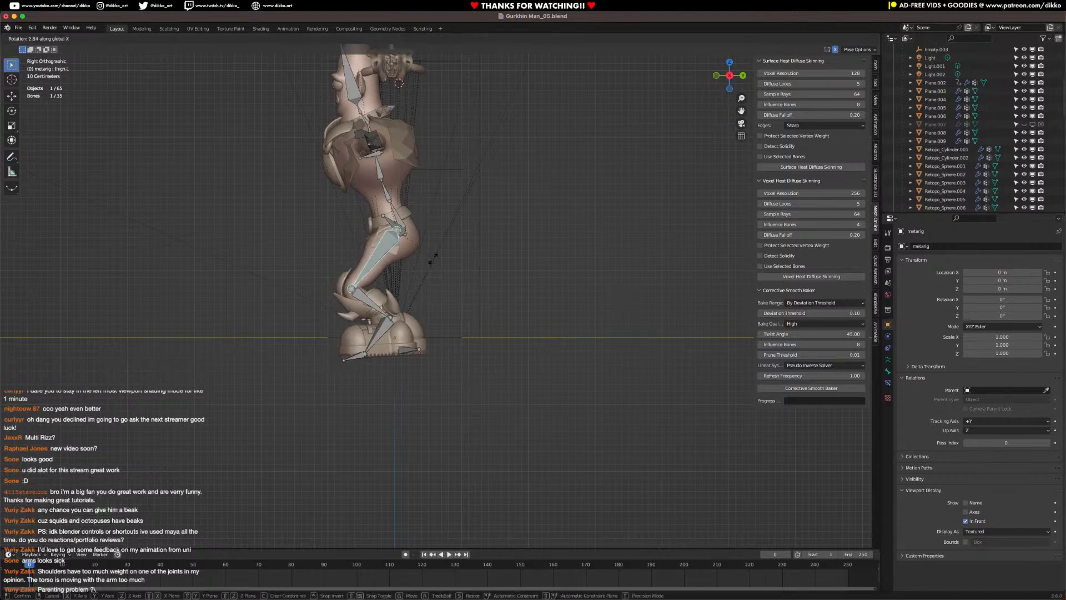
click(390, 307)
click(389, 307)
key(r)
key(x)
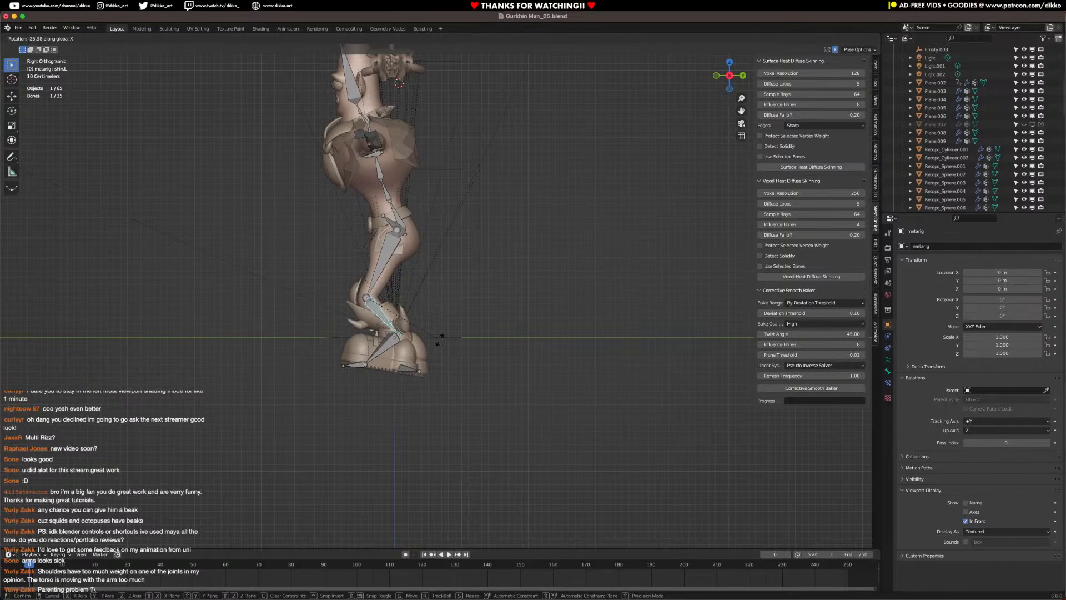
click(452, 329)
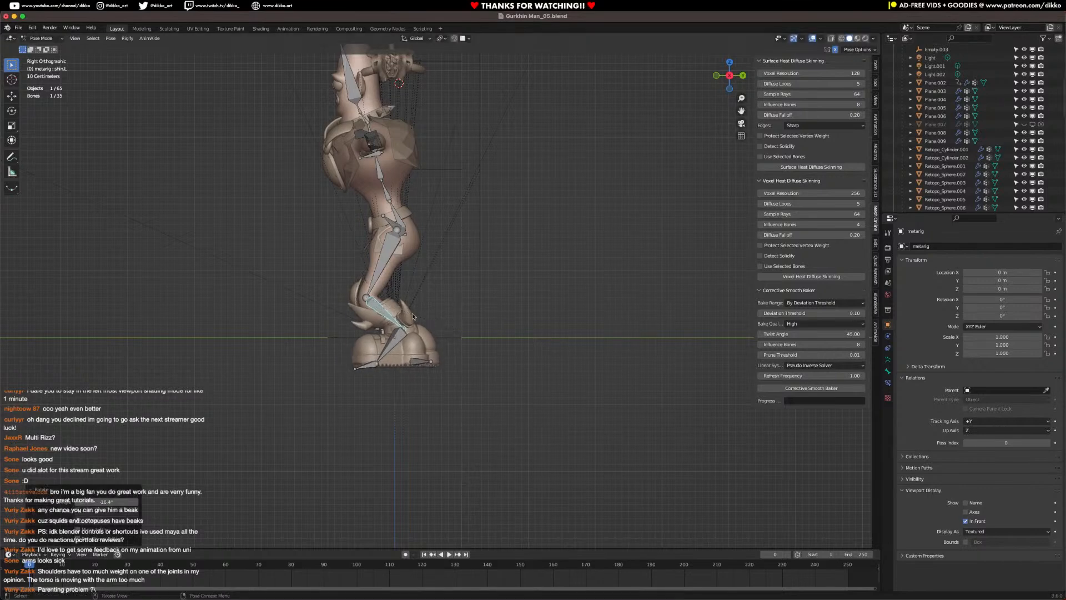
Step: Raise the spine root bone along Z in side view until the boots rest on the ground line
click(400, 216)
middle_drag(400, 216, 412, 198)
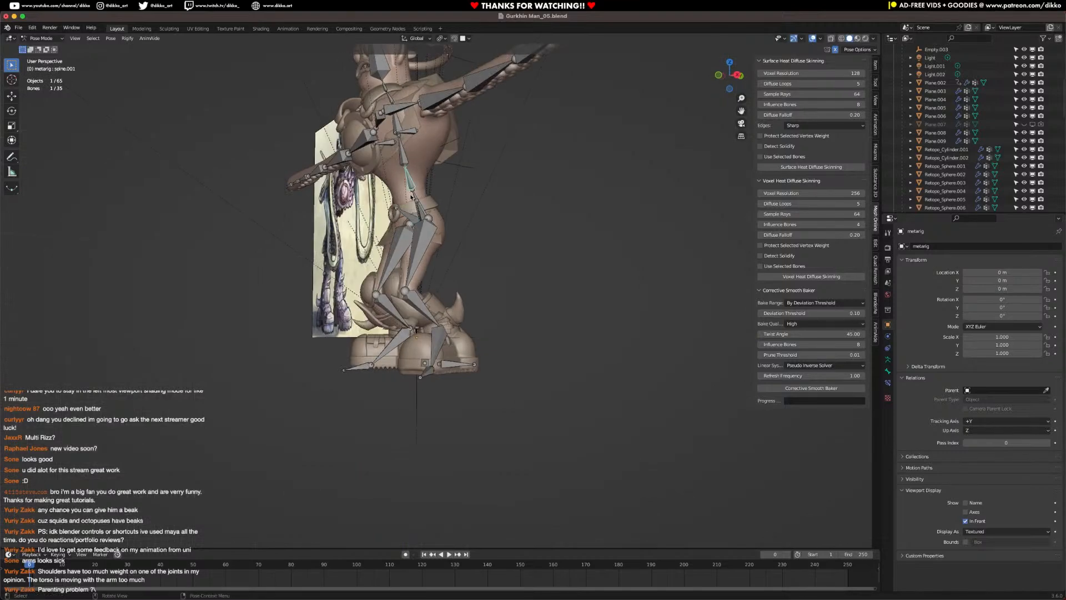
click(414, 194)
scroll(415, 195, up, 6)
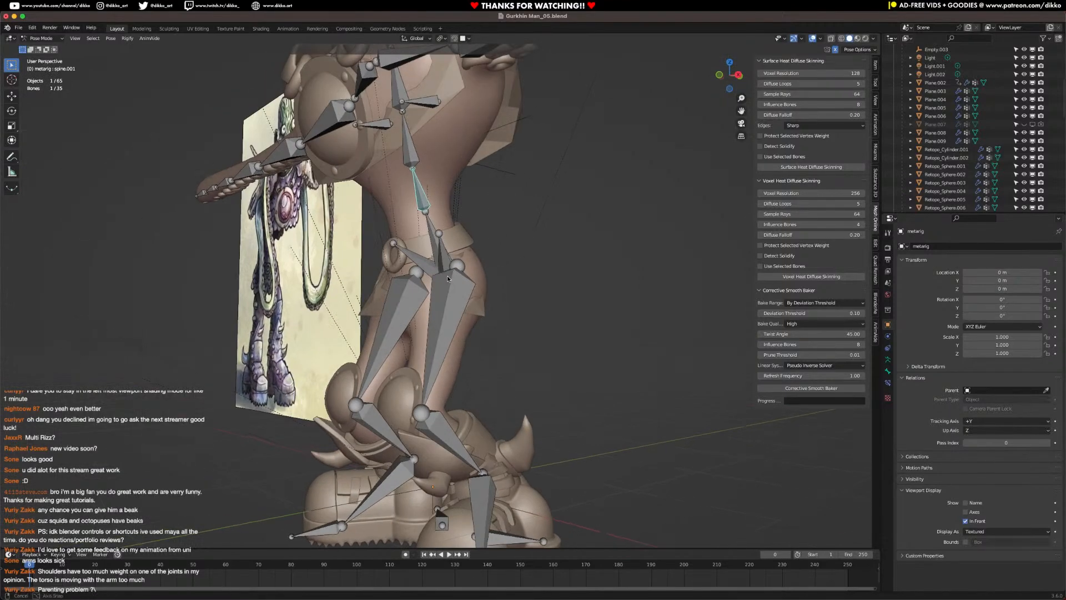
middle_drag(433, 227, 435, 232)
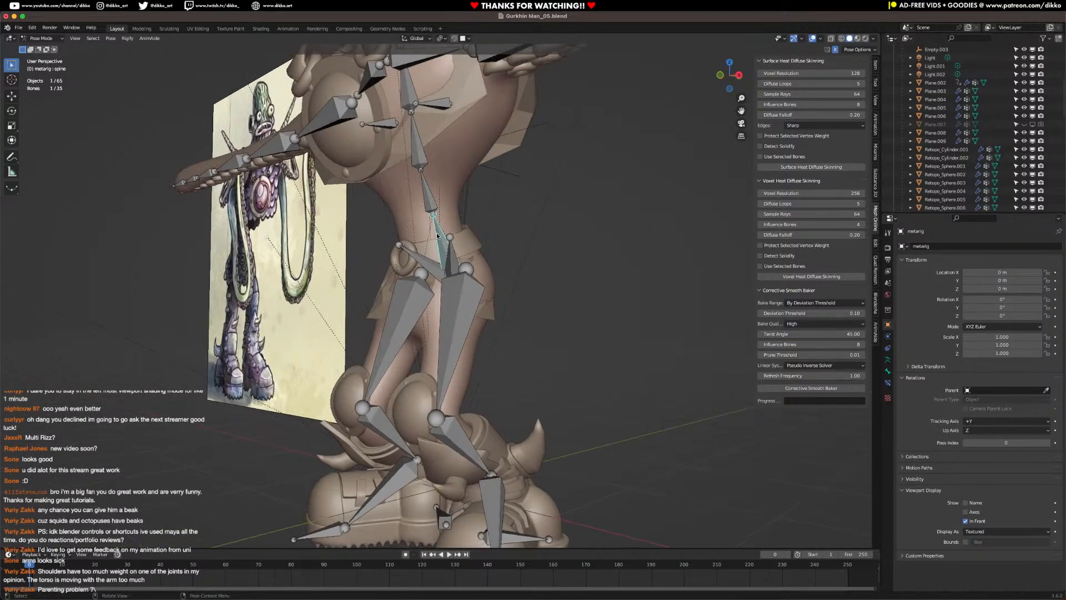
key(KP_1)
key(KP_3)
key(g)
key(z)
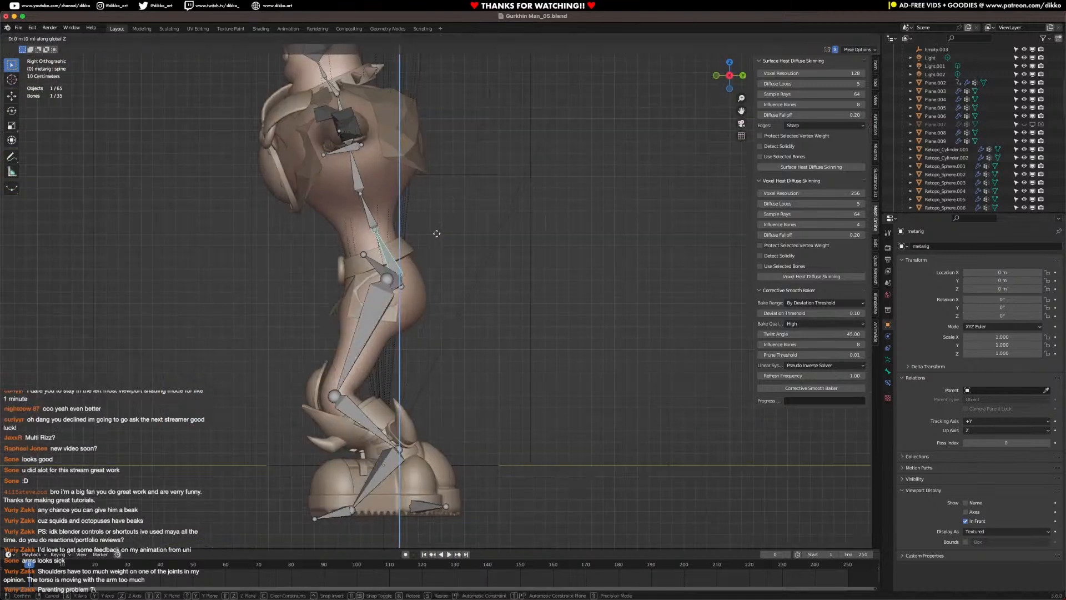
click(443, 185)
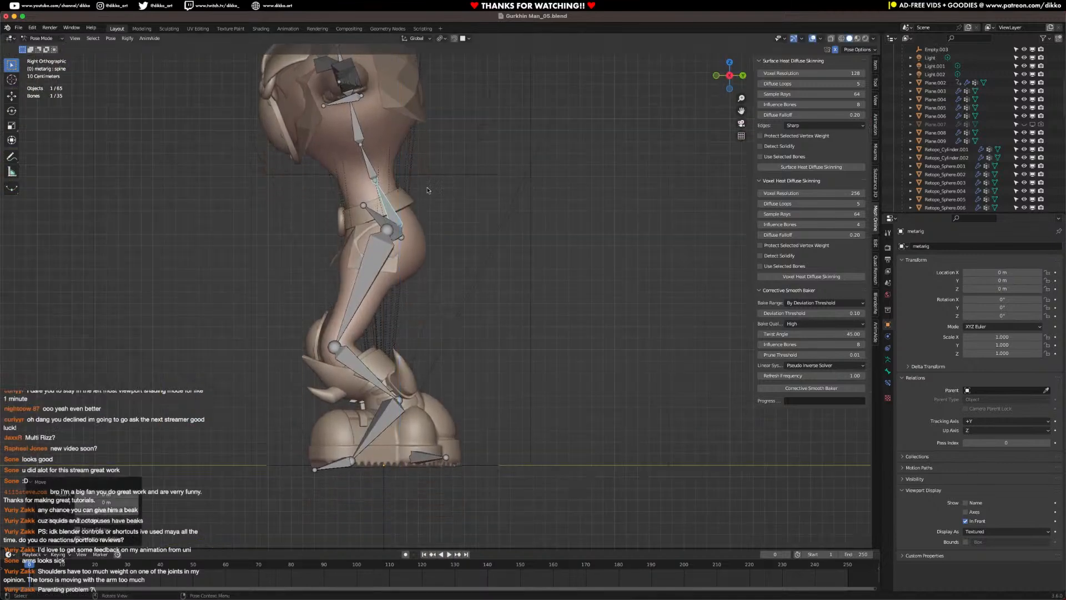
Step: Select the chest spine bone together with the upper spine bone and bend them forward about X
scroll(443, 185, down, 2)
shift+middle_drag(443, 185, 444, 234)
middle_drag(355, 240, 382, 247)
scroll(478, 249, down, 1)
click(372, 216)
click(395, 240)
shift+click(395, 226)
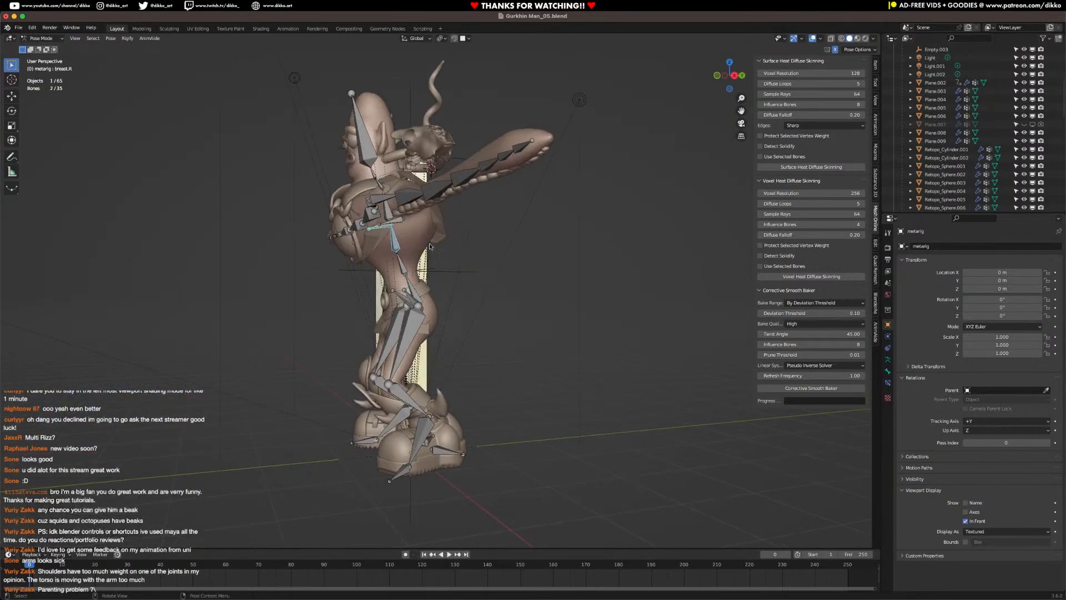
click(387, 210)
key(r)
key(x)
click(429, 204)
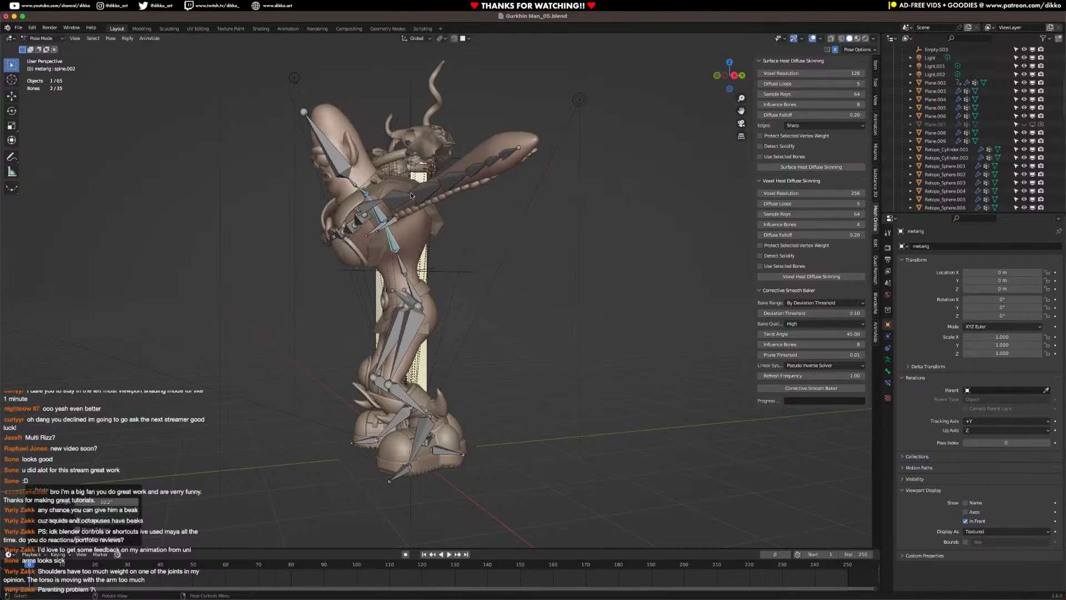
Step: Rotate the head bone (spine.006) back about X to lift the character's face
click(347, 173)
key(r)
key(x)
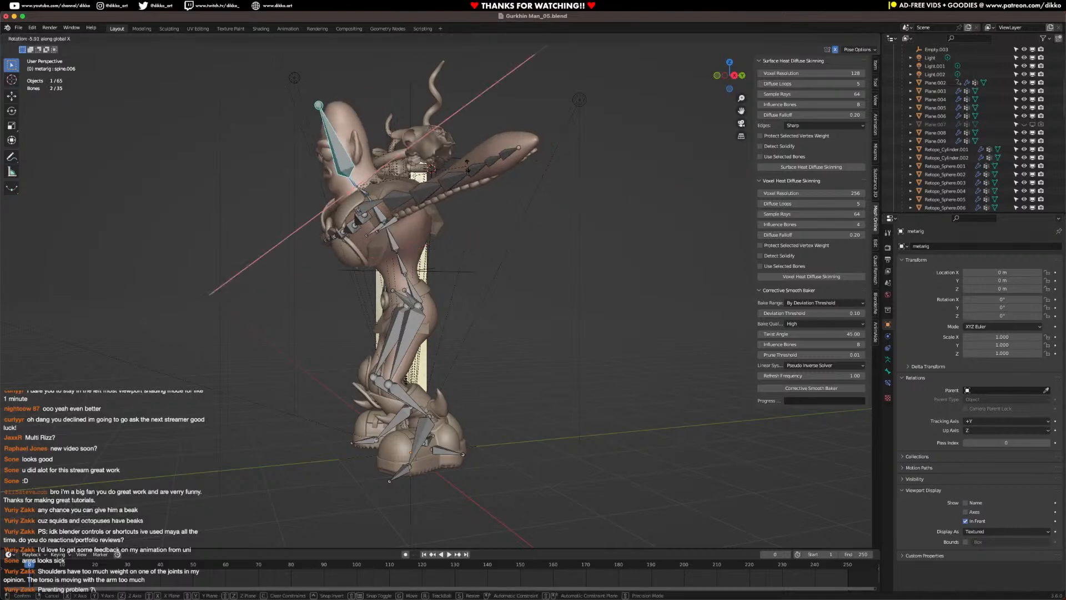
click(464, 184)
Step: Select the left upper arm bone from the front and split the 3D viewport into two side-by-side views
middle_drag(464, 184, 553, 221)
click(531, 223)
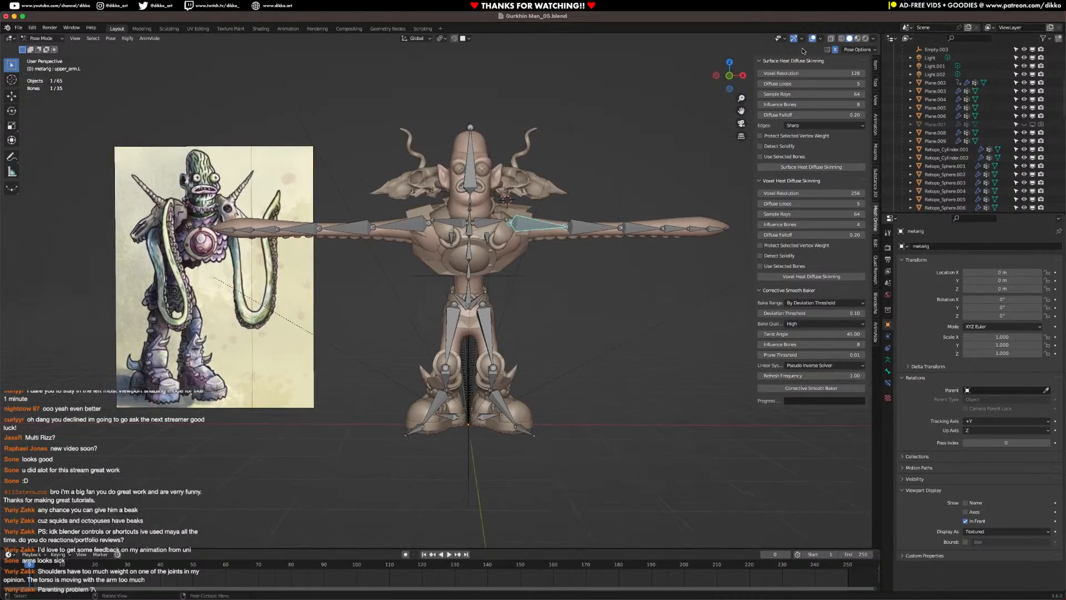
drag(877, 36, 687, 38)
Step: Select the three spine bones through the upper torso and twist them about their local Y axis
click(365, 292)
shift+click(365, 291)
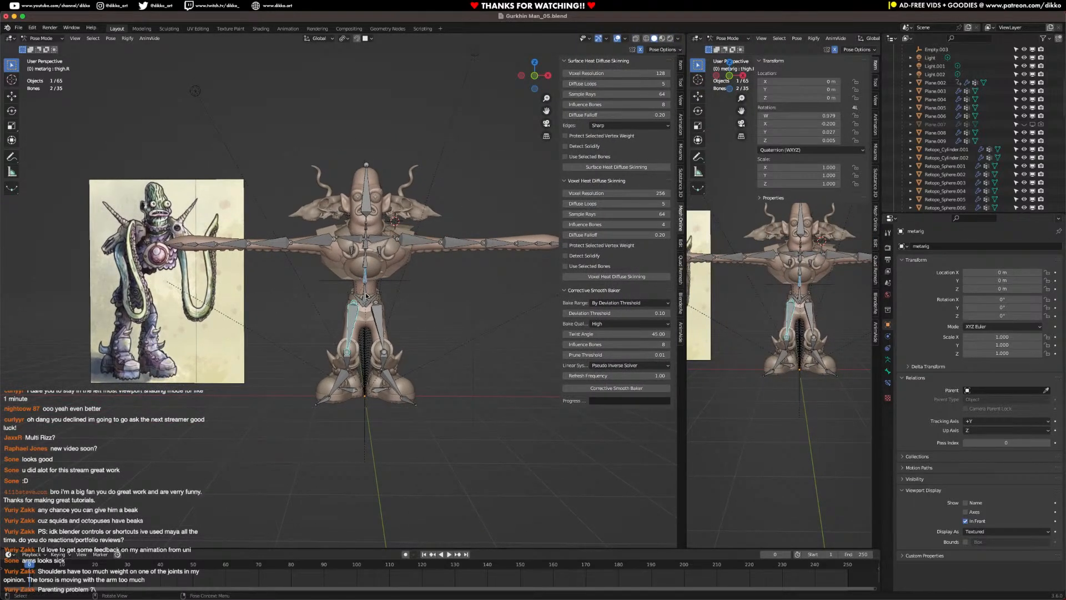
shift+click(366, 261)
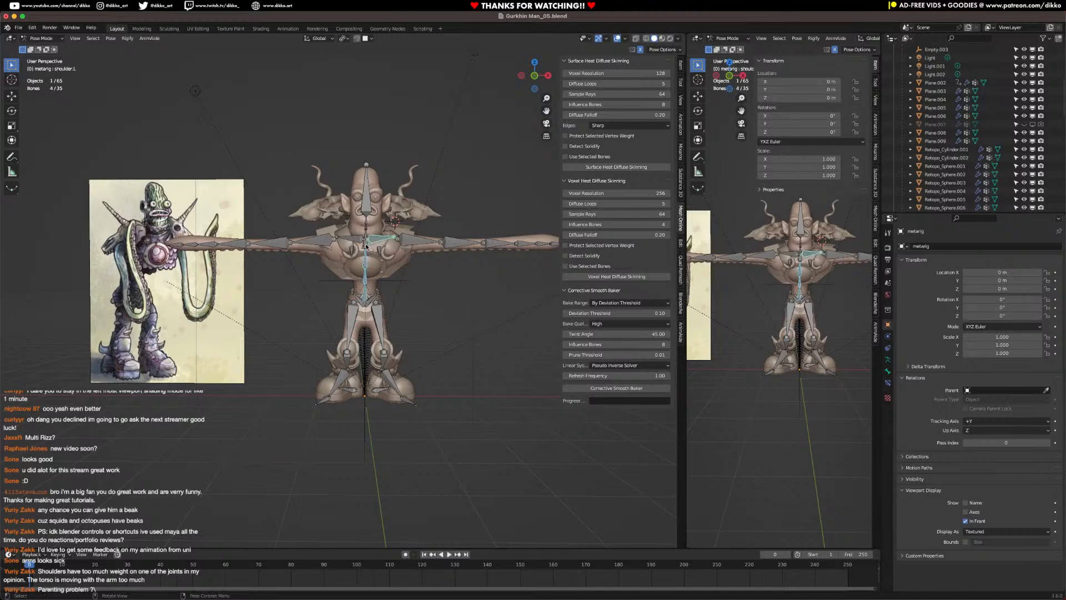
click(366, 253)
click(364, 251)
scroll(366, 249, up, 4)
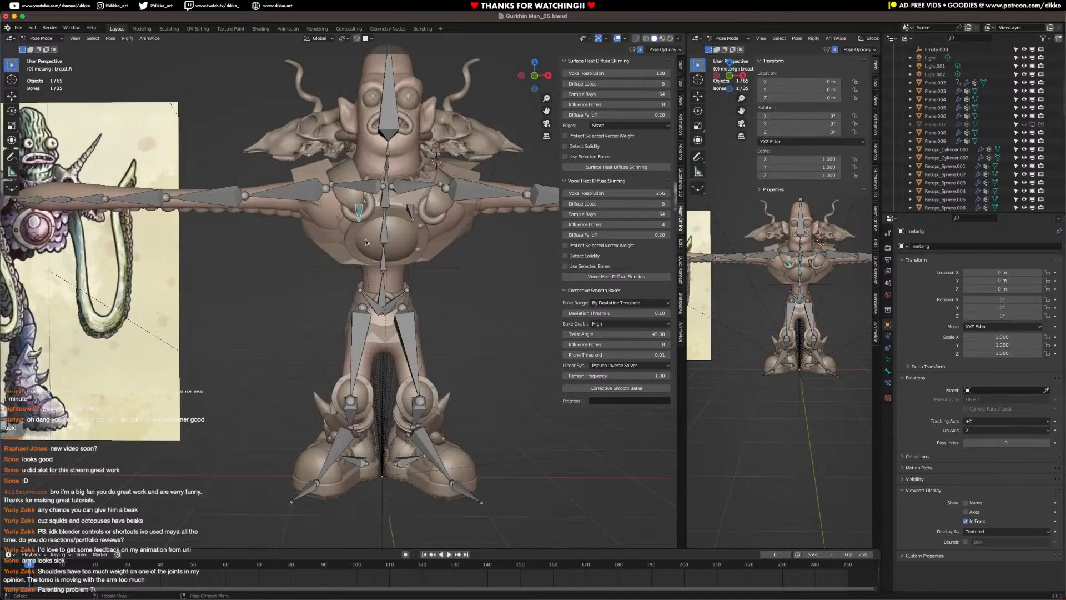
click(387, 203)
shift+click(385, 263)
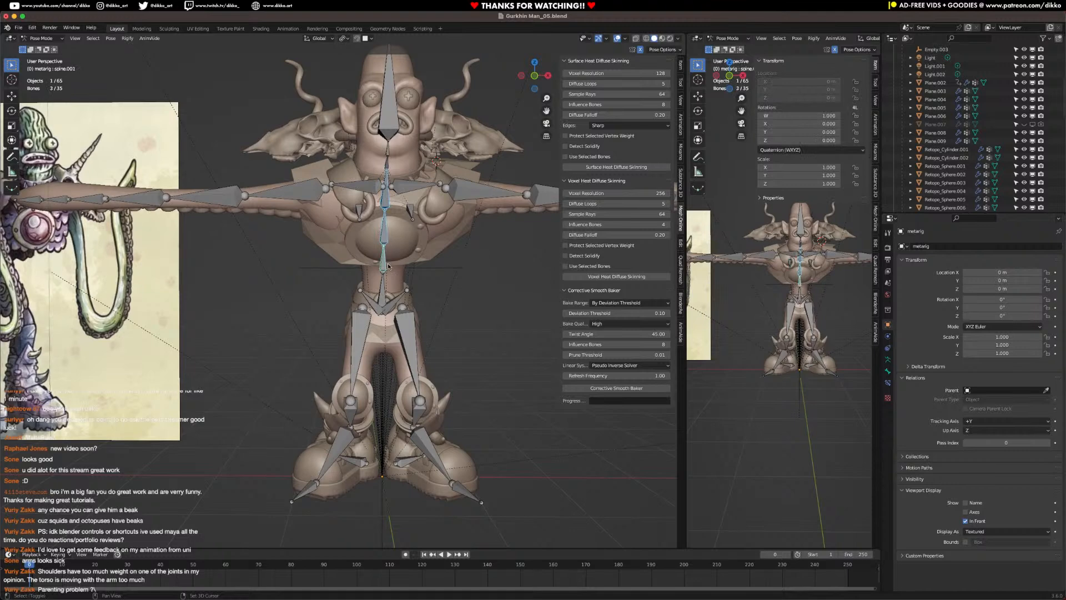
key(r)
key(y)
key(y)
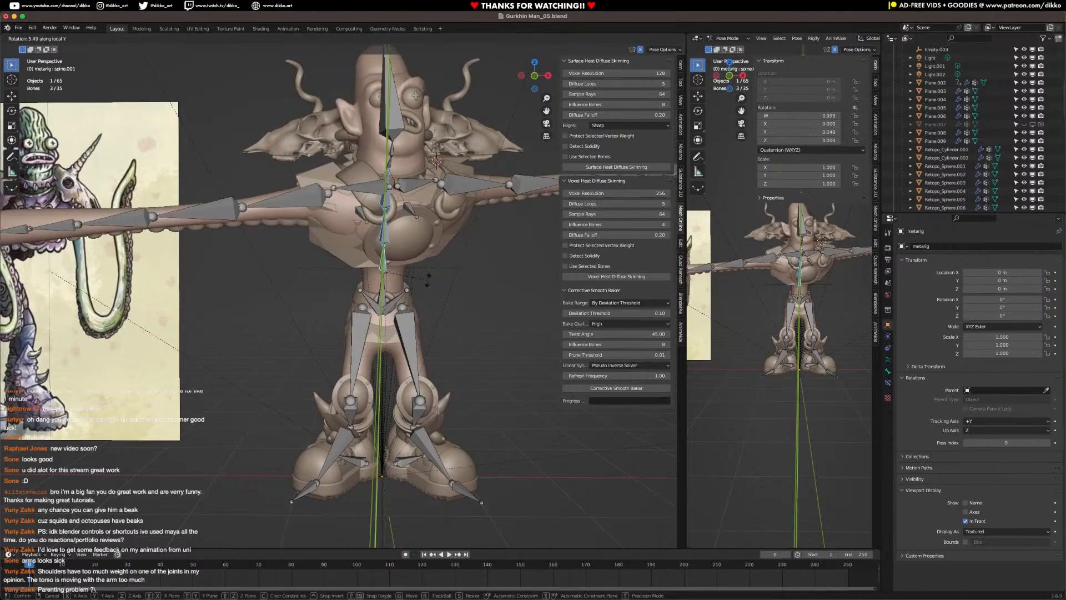
click(408, 184)
Step: Rotate the head bone (spine.006) to turn the face back toward the front
click(391, 129)
key(r)
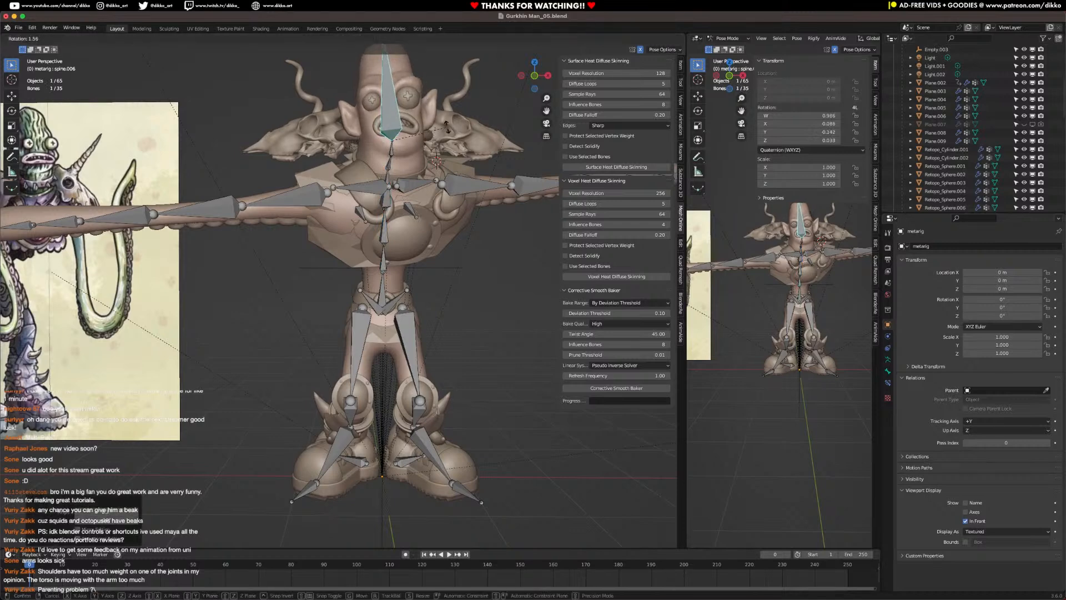
click(445, 129)
Step: Select the whole bone chain of the right tentacle arm out to its tip and rotate it to curl the tentacles downward
middle_drag(446, 129, 288, 256)
click(283, 258)
shift+click(248, 261)
shift+click(194, 269)
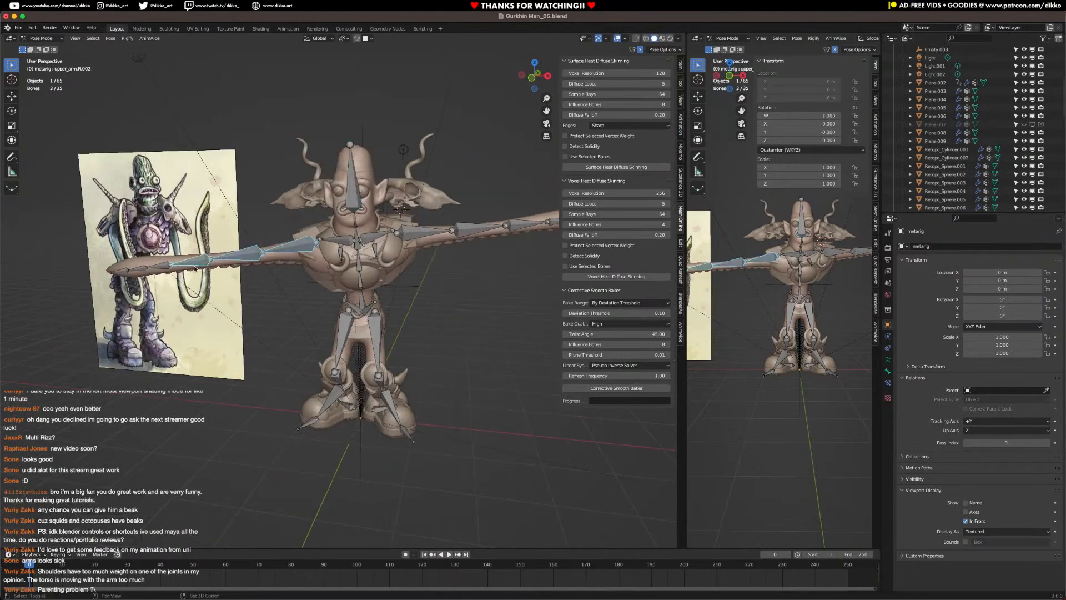
shift+middle_drag(310, 293, 309, 284)
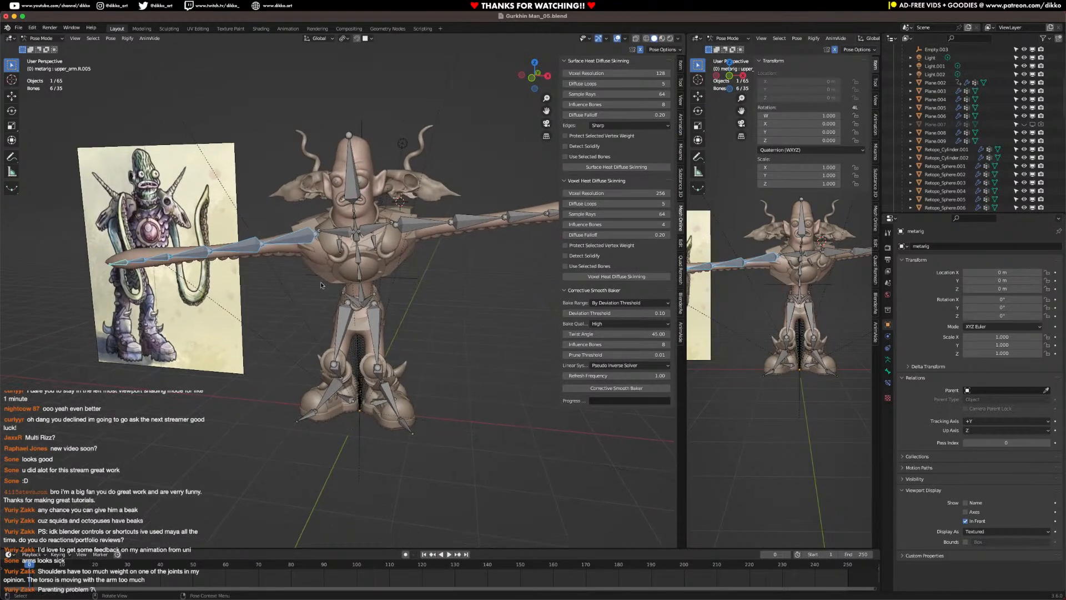
key(r)
click(392, 211)
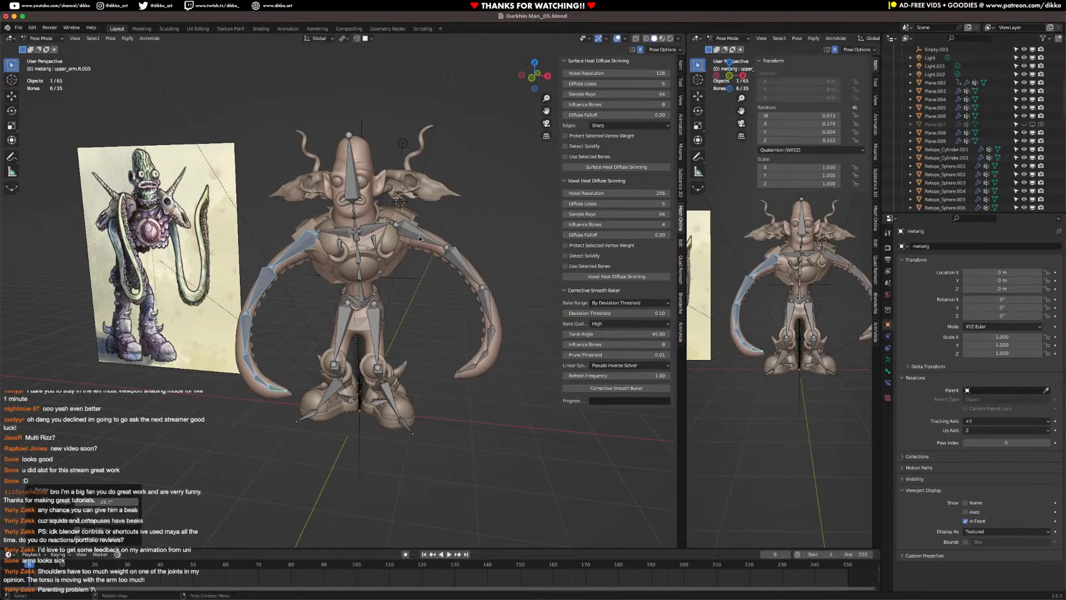
Step: Rotate the left upper arm bone and the left shoulder bone to lower the arms closer to the body
click(423, 238)
key(r)
click(456, 263)
click(379, 233)
click(390, 227)
key(r)
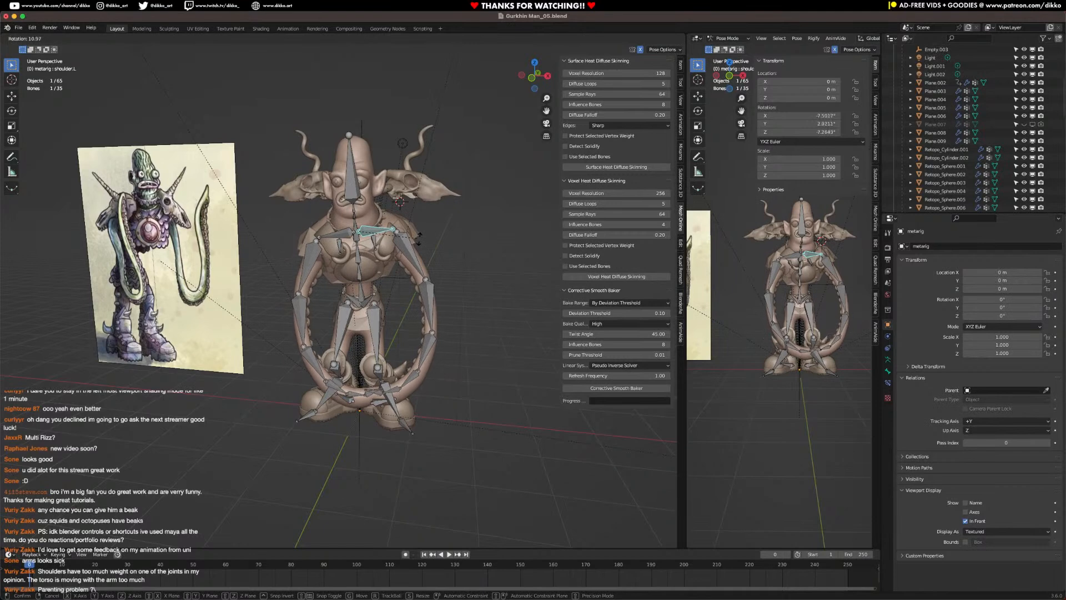
click(419, 237)
Step: From the side, select the outer bones of the right tentacle through upper_arm.R.005 and rotate them to swing the tentacles forward
click(298, 315)
middle_drag(298, 315, 275, 345)
shift+click(270, 351)
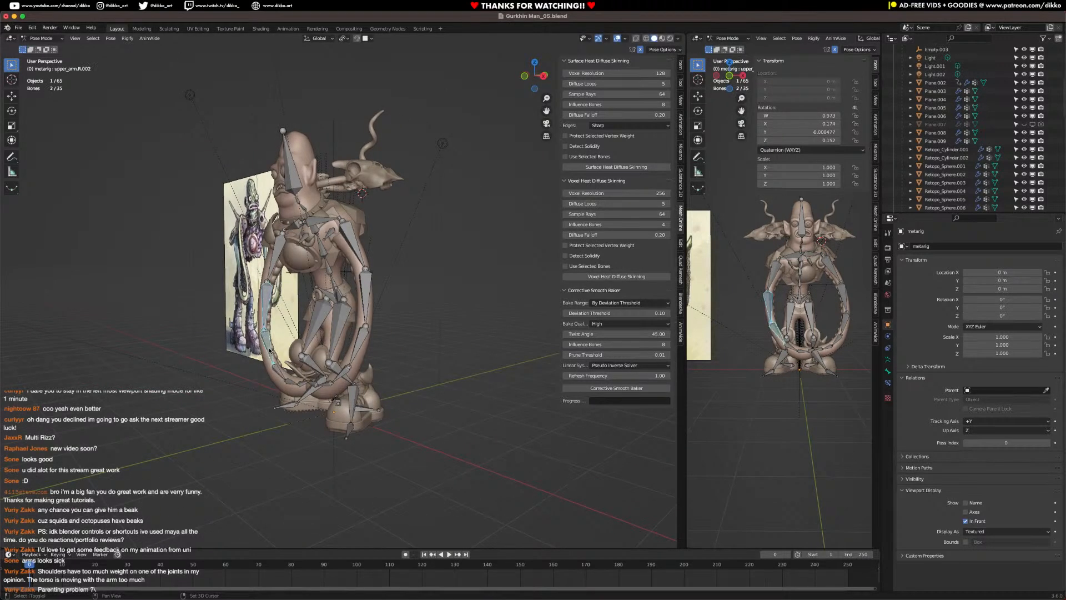
shift+click(304, 385)
key(r)
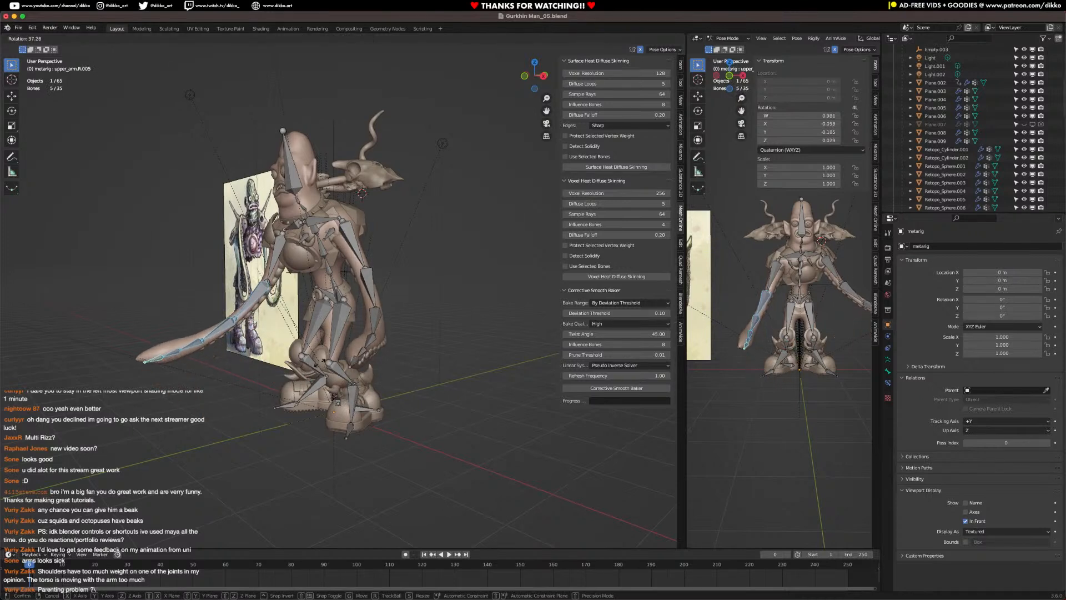
click(266, 303)
Step: Rotate the upper_arm.R.001 bone to raise the forward part of the tentacle
click(259, 293)
key(r)
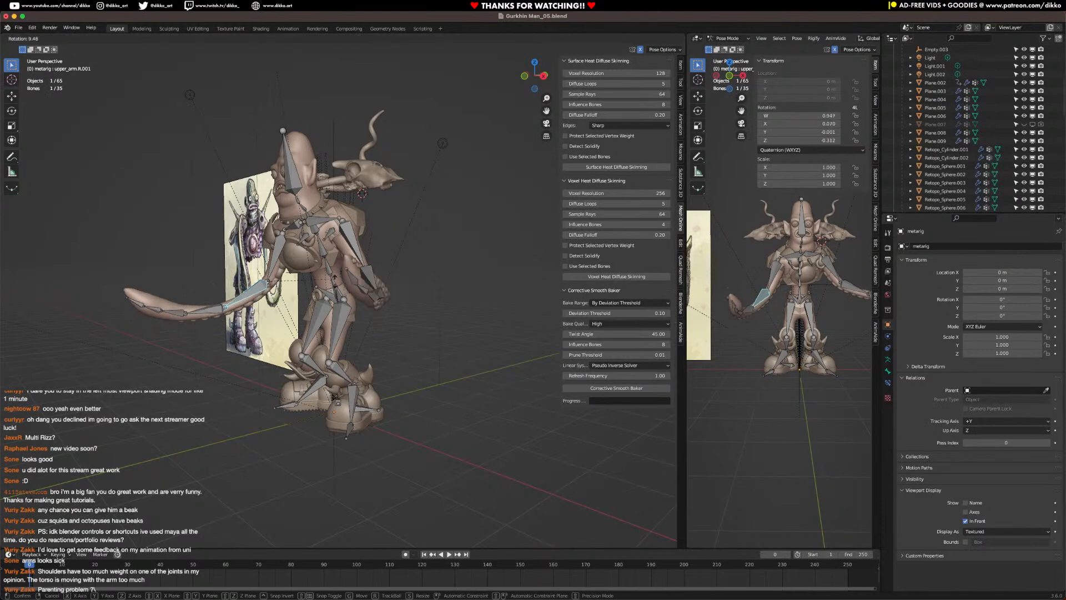
click(316, 307)
Step: Trackball-rotate the upper_arm.L.001 bone from the front to turn the tentacles inward and upright
middle_drag(313, 305, 381, 292)
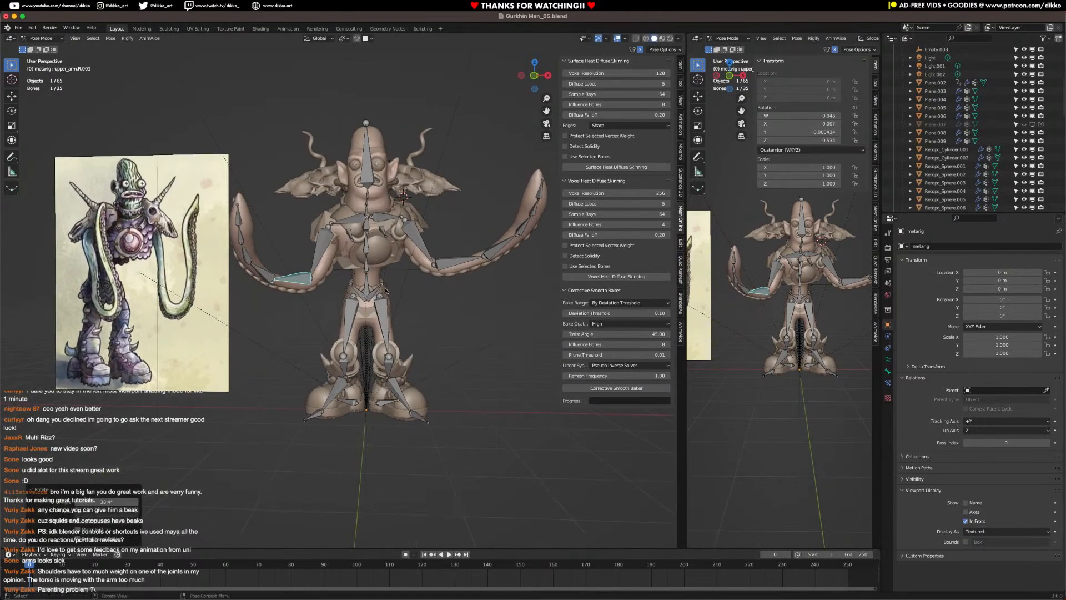
click(468, 258)
key(r)
key(r)
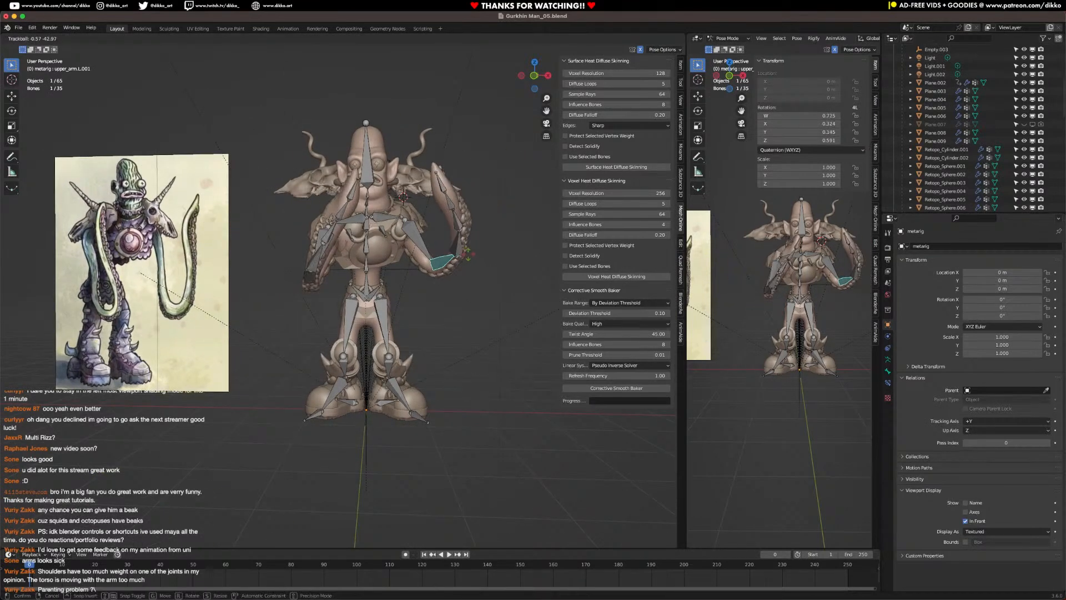
click(466, 255)
Step: Rotate the middle bones of the right tentacle one after another up to upper_arm.R.004 to shape its curve
middle_drag(339, 259, 324, 259)
click(323, 260)
key(r)
click(317, 244)
click(318, 227)
key(r)
click(319, 214)
click(317, 206)
key(r)
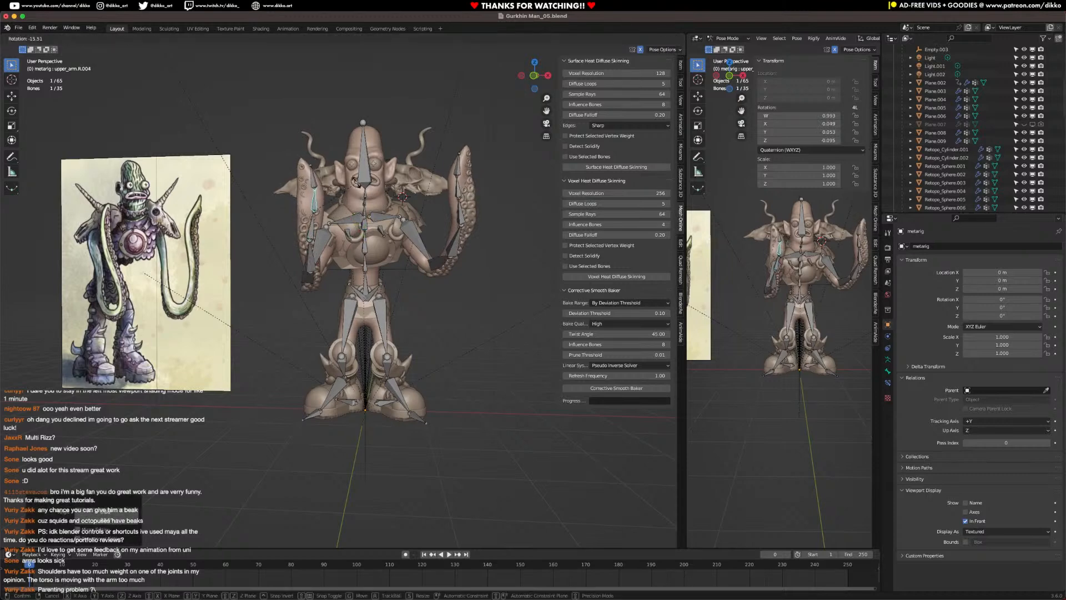
click(348, 173)
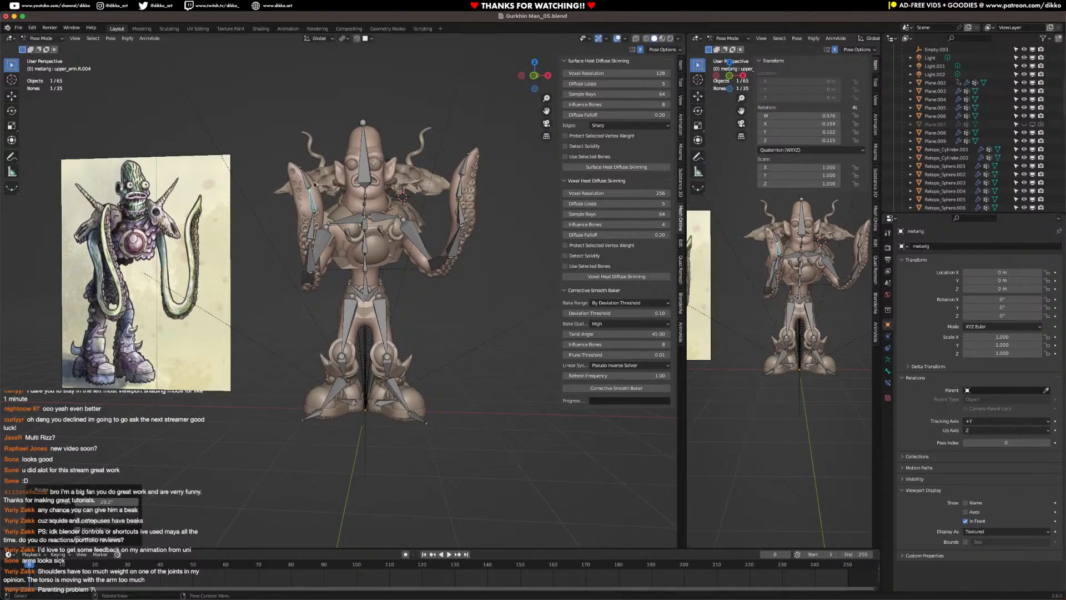
Step: Trackball-rotate the end bone of the right tentacle to bend its tip
click(305, 179)
middle_drag(311, 181, 361, 187)
key(r)
key(r)
click(376, 190)
Step: Trackball-rotate the head bone (spine.006) to adjust the tilt and facing of the head
click(385, 172)
key(r)
key(r)
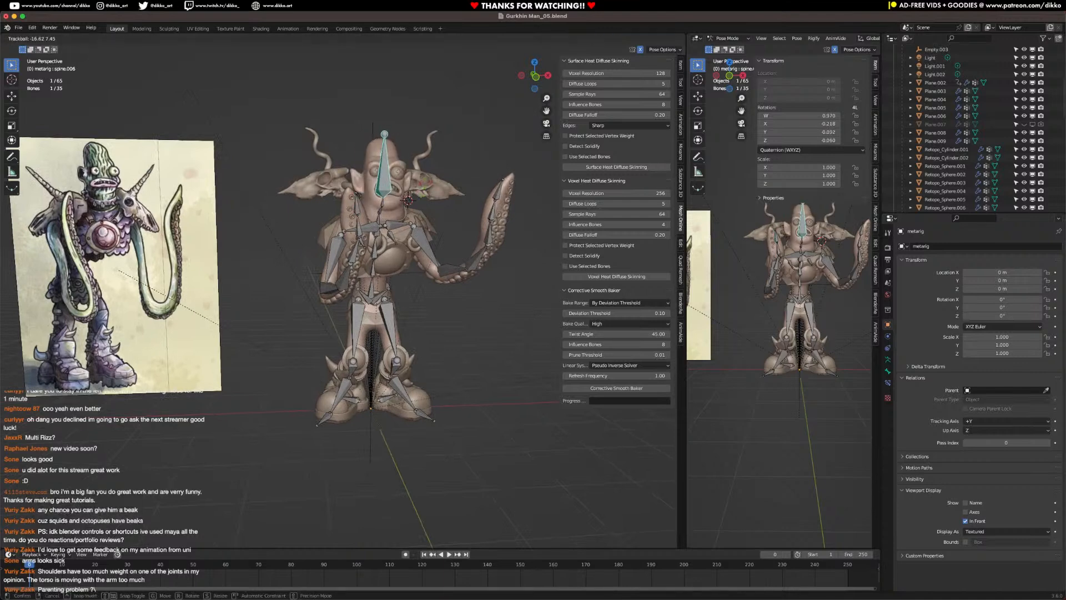
key(r)
click(442, 238)
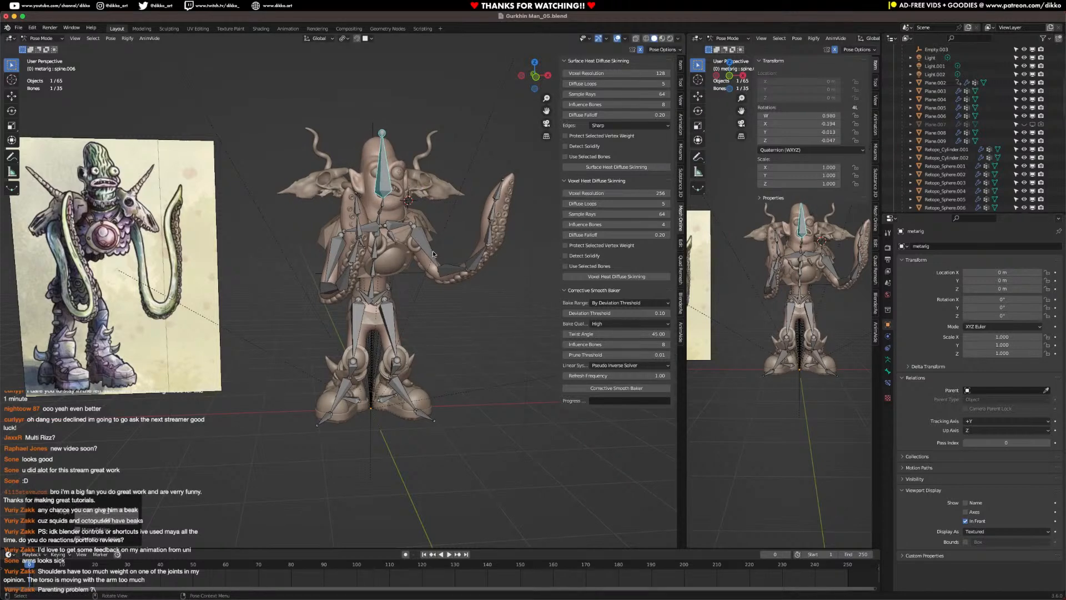
mouse_move(428, 314)
middle_down()
mouse_move(314, 325)
mouse_move(420, 326)
middle_up()
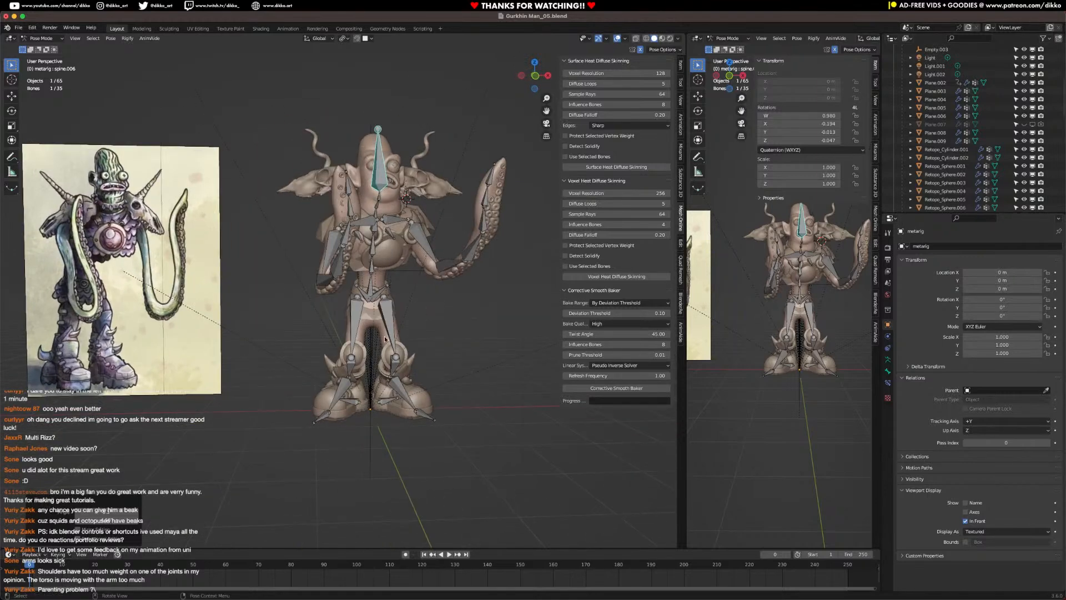
Step: Switch the metarig from Pose Mode to Object Mode and save the file
click(351, 357)
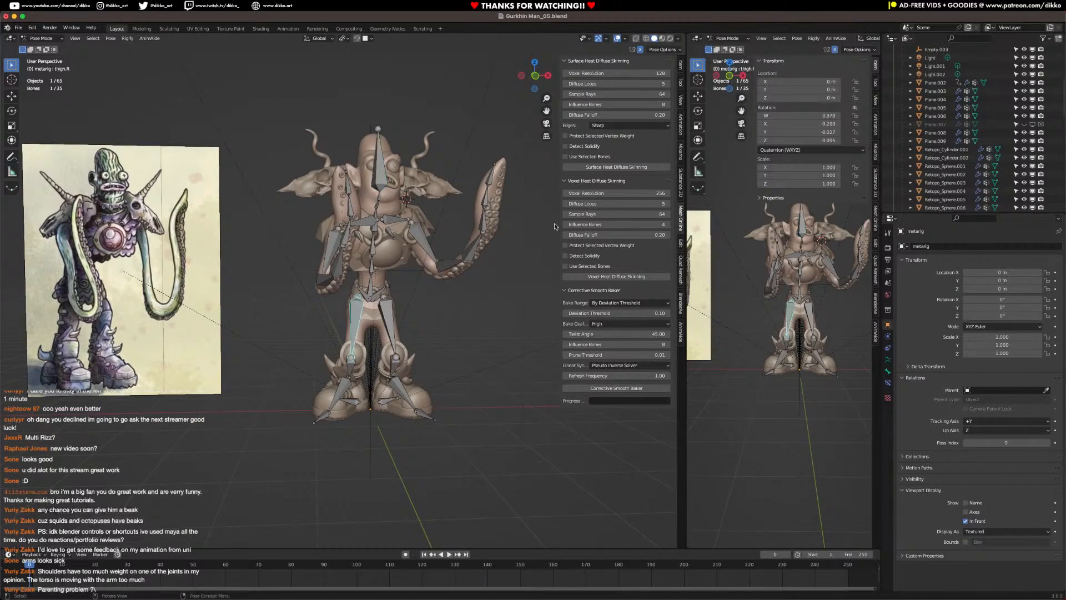
middle_drag(422, 233, 380, 200)
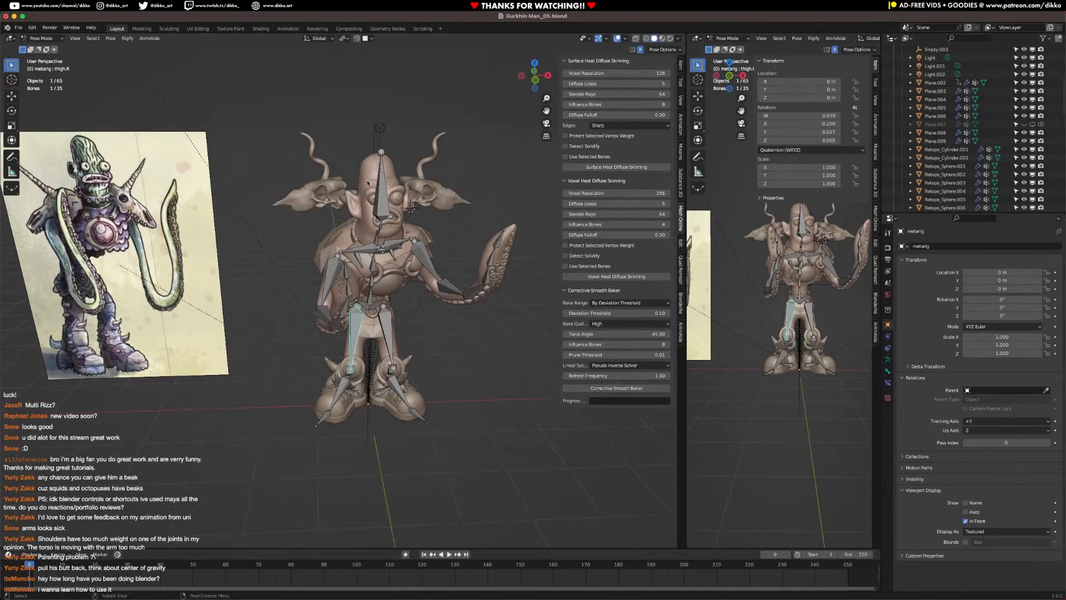
click(46, 39)
click(45, 49)
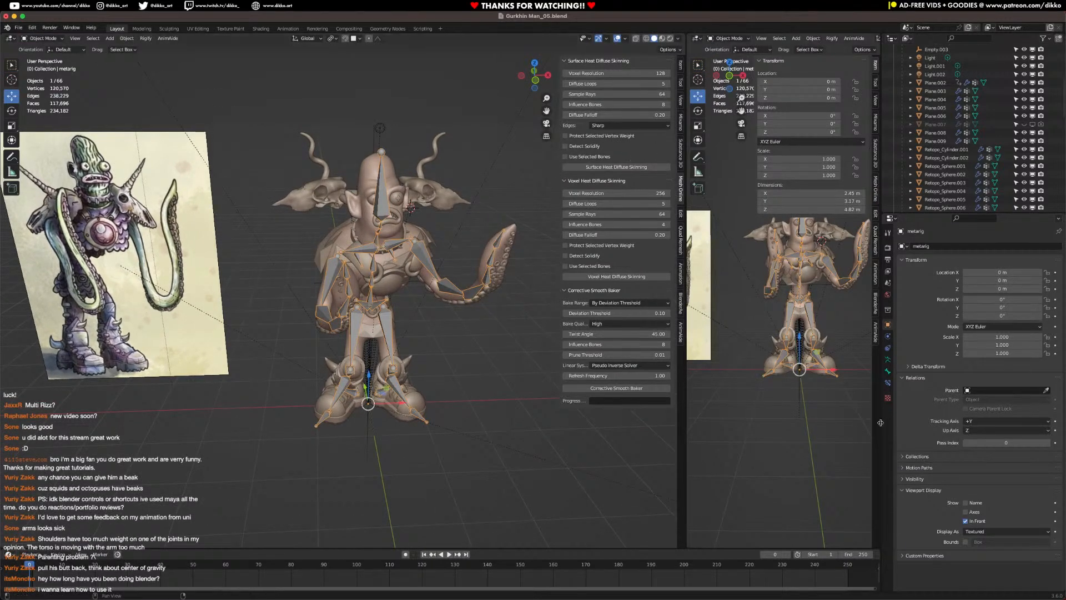
key(ctrl+s)
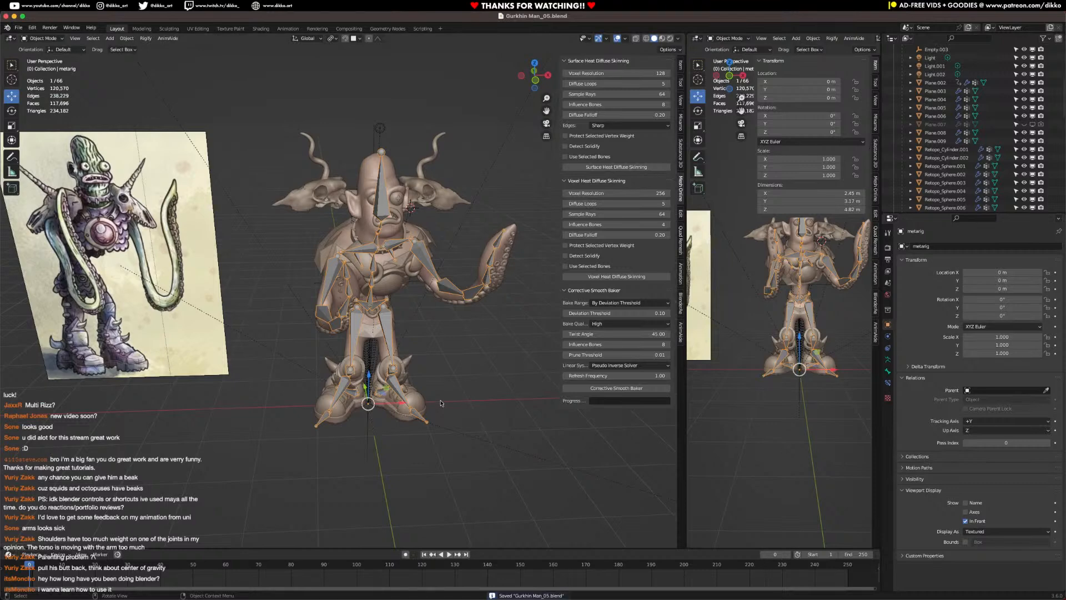
Step: Turn on viewport display of the Geometry Nodes modifier for the two hip pieces, Plane.005 and Plane.006
click(370, 339)
mouse_move(366, 311)
middle_down()
mouse_move(389, 312)
mouse_move(350, 316)
middle_up()
click(349, 317)
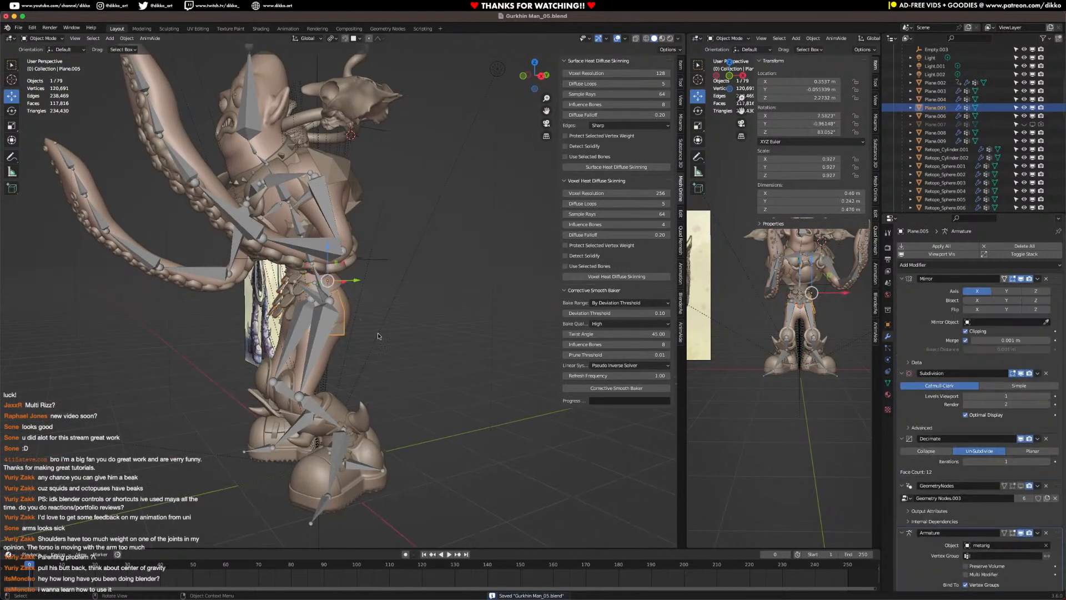
click(1021, 486)
middle_drag(280, 378, 414, 332)
click(389, 330)
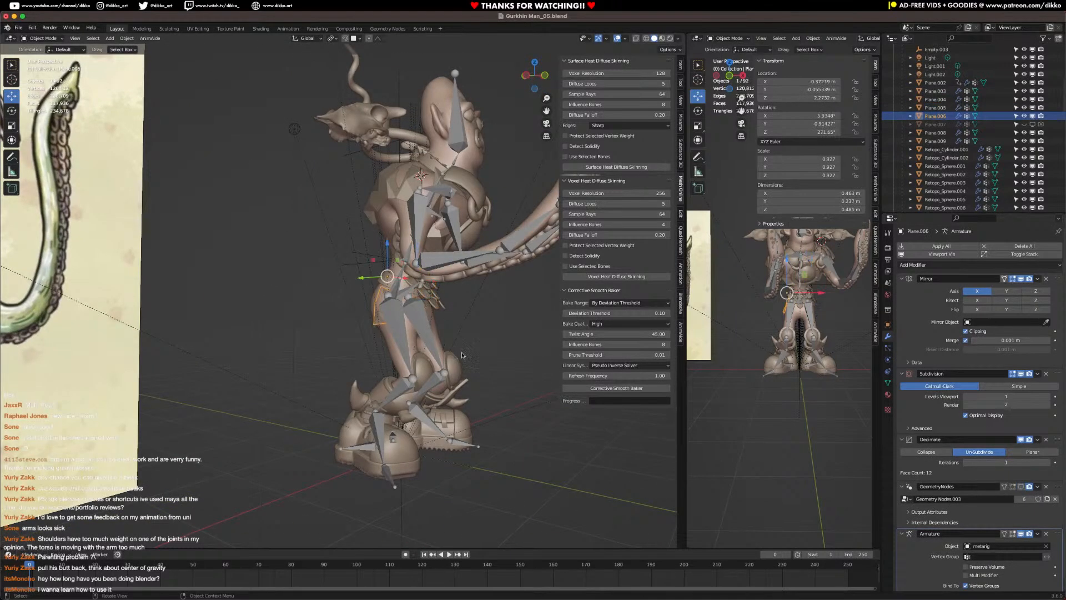
click(1021, 487)
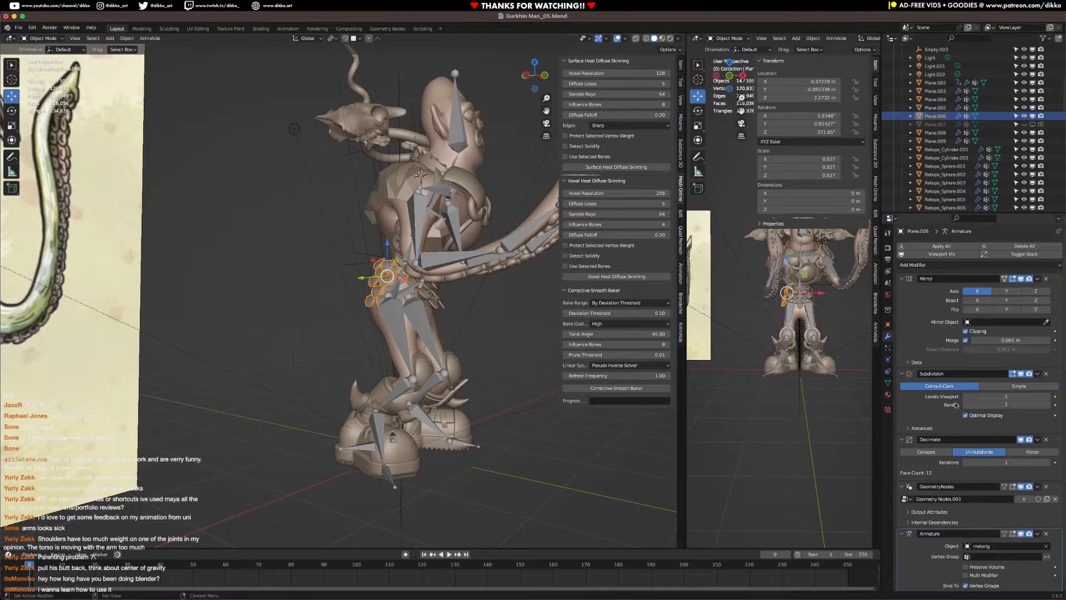
Step: Turn off Simplify in the scene's render settings and deselect the hip piece
click(888, 247)
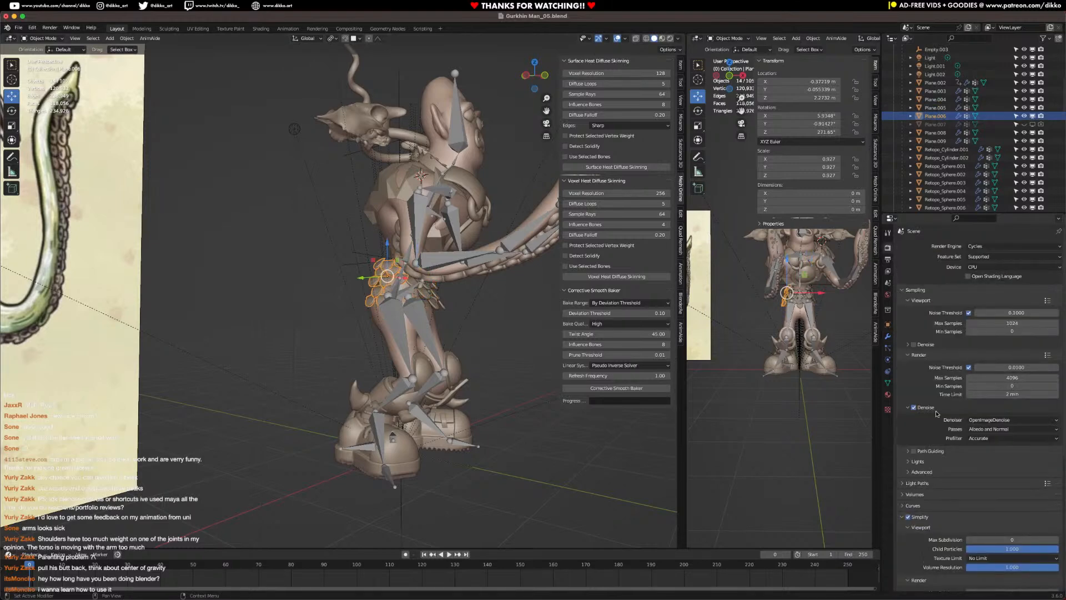
click(908, 517)
middle_drag(415, 422, 289, 400)
click(511, 357)
scroll(370, 267, down, 3)
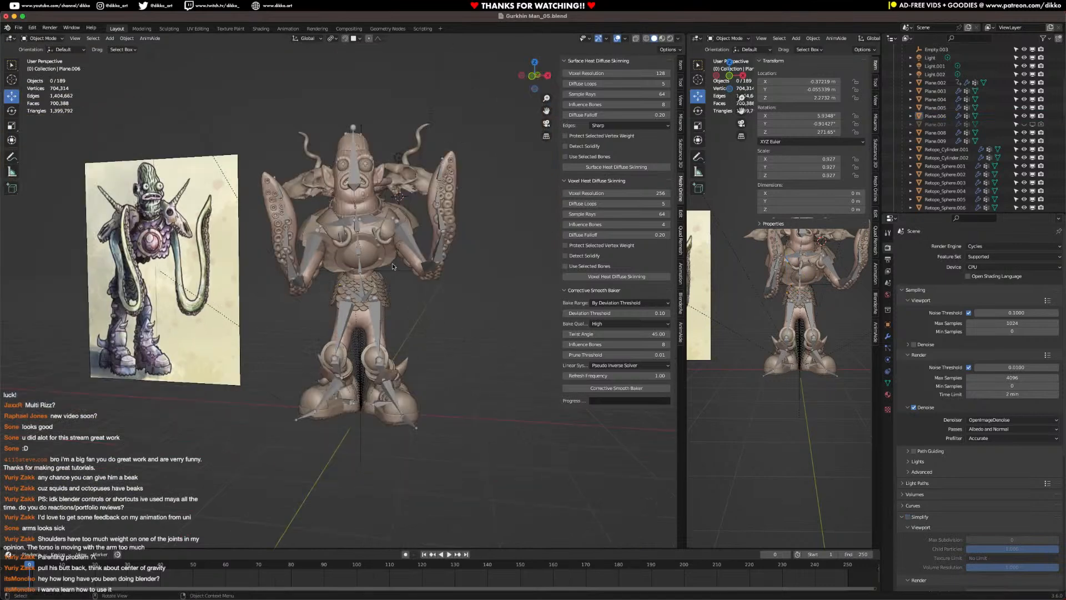
Step: Select the chest piece Plane.002 and toggle Simplify on and off again to compare the mesh detail
click(392, 262)
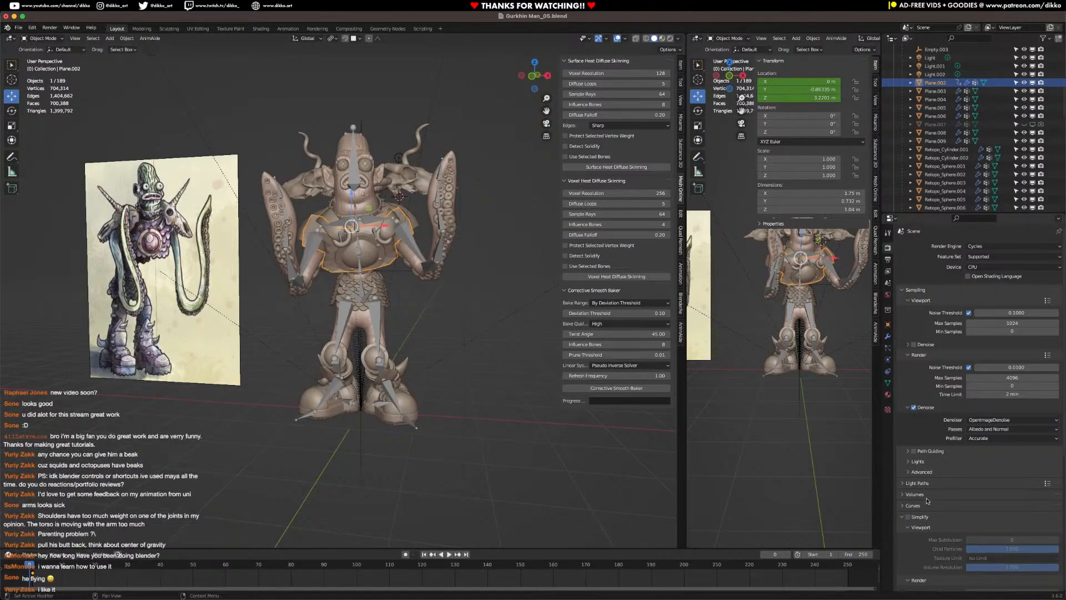
click(908, 517)
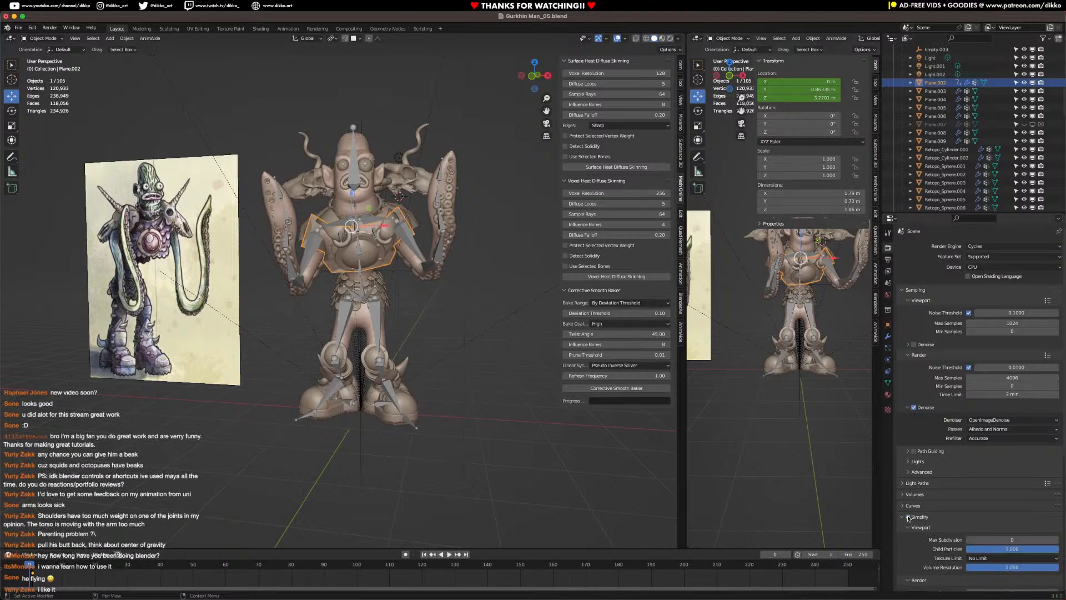
scroll(417, 296, up, 1)
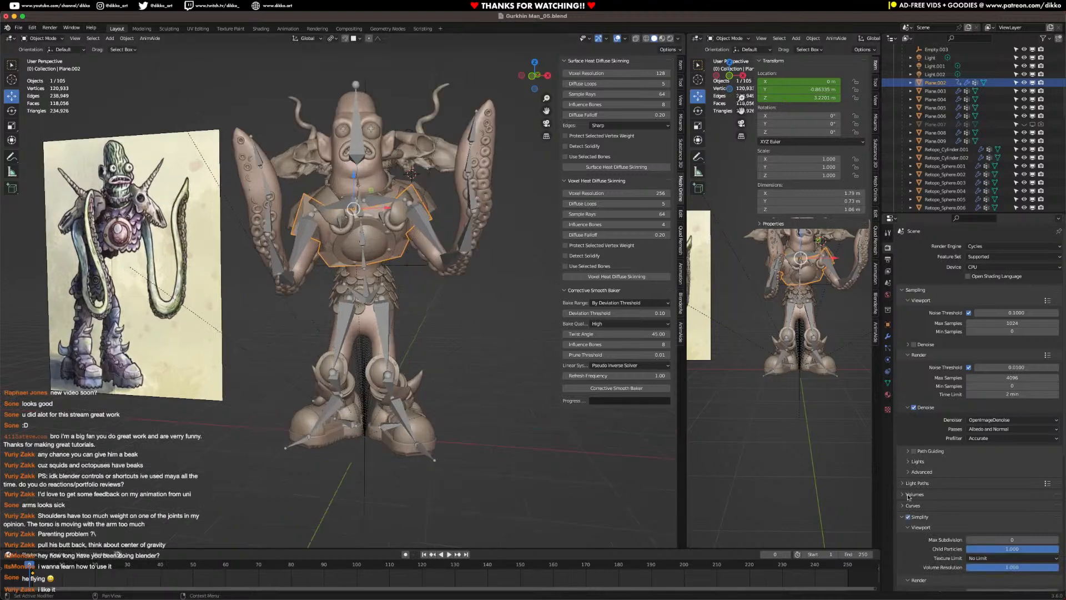
click(909, 517)
Step: Show the Geometry Nodes modifier of Plane.002 in the viewport and move its Armature modifier above Geometry Nodes
click(887, 337)
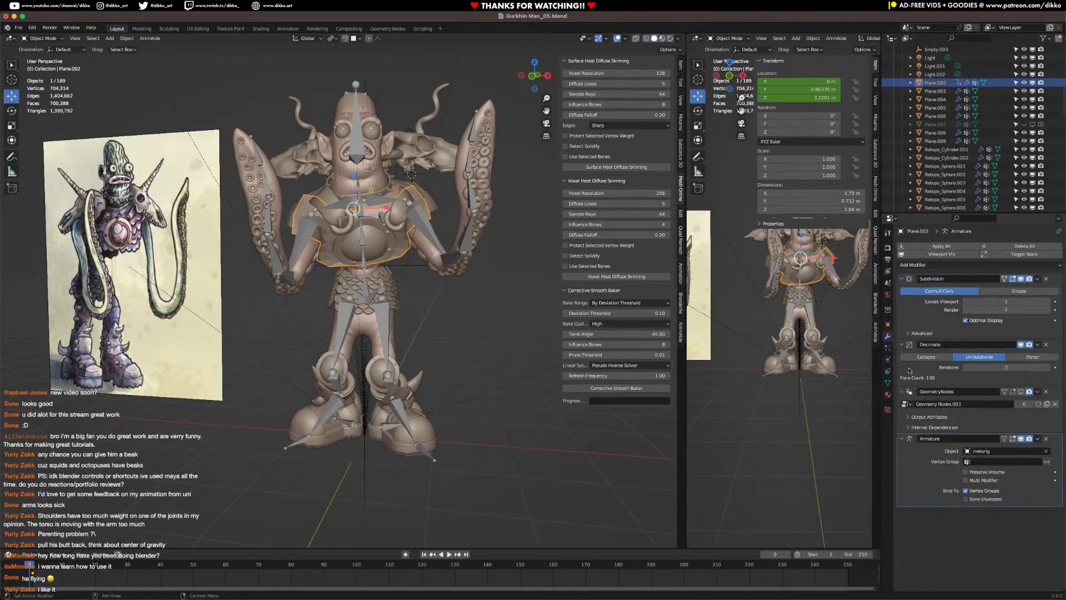
click(1021, 392)
middle_drag(471, 314, 387, 319)
middle_drag(422, 266, 455, 267)
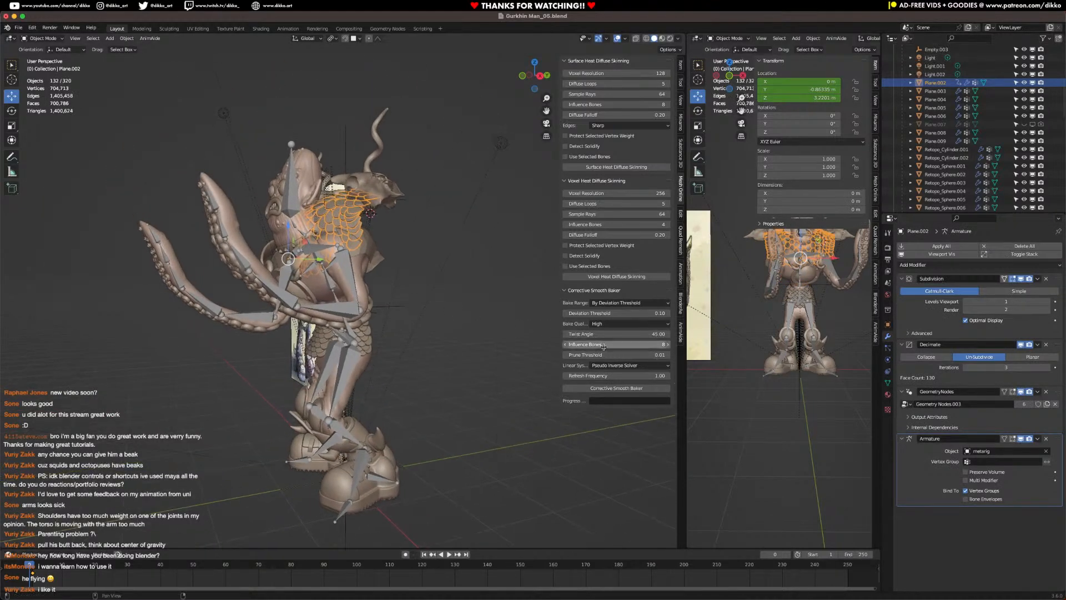
drag(1060, 443, 1059, 392)
middle_drag(391, 387, 455, 389)
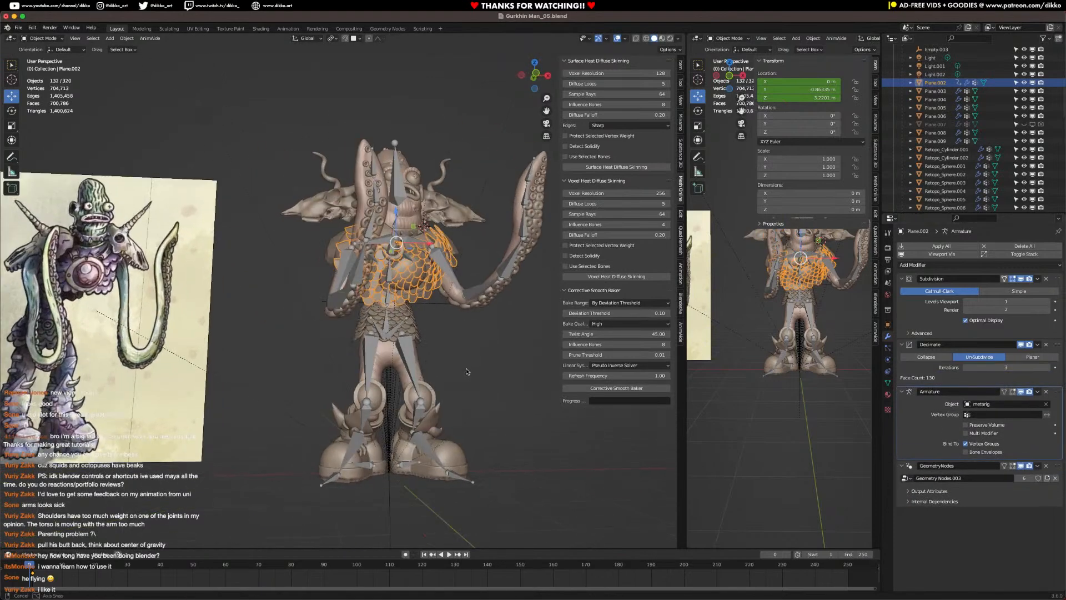
Step: Deselect everything, widen the second viewport and save the file
middle_drag(384, 321, 388, 346)
click(481, 358)
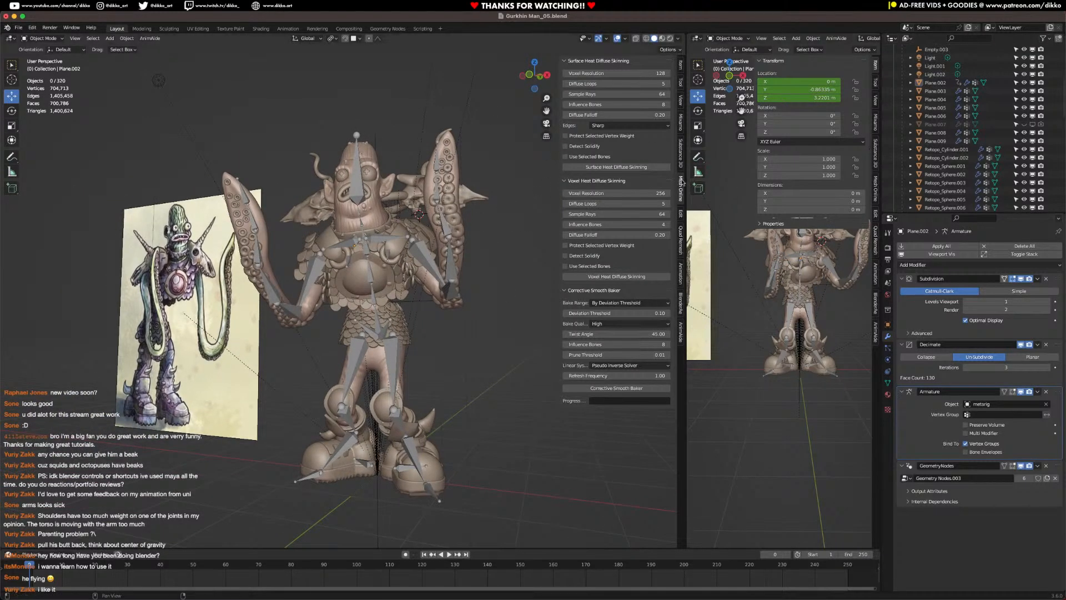
drag(685, 178, 554, 185)
key(ctrl+s)
scroll(805, 40, down, 3)
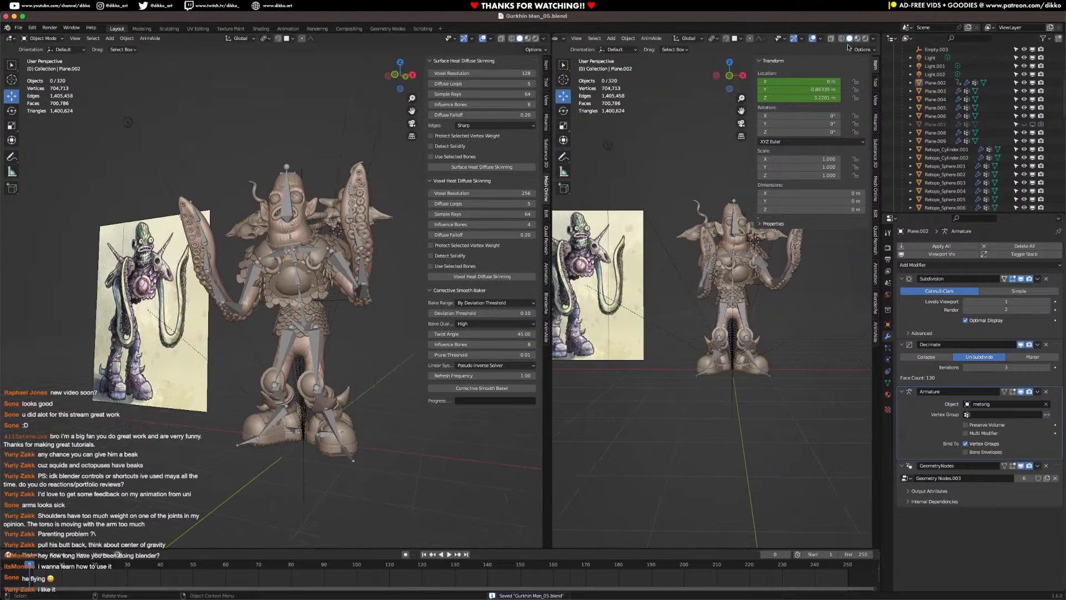
Step: Show the character in rendered shading with overlays hidden in the second viewport and frame it there
click(866, 39)
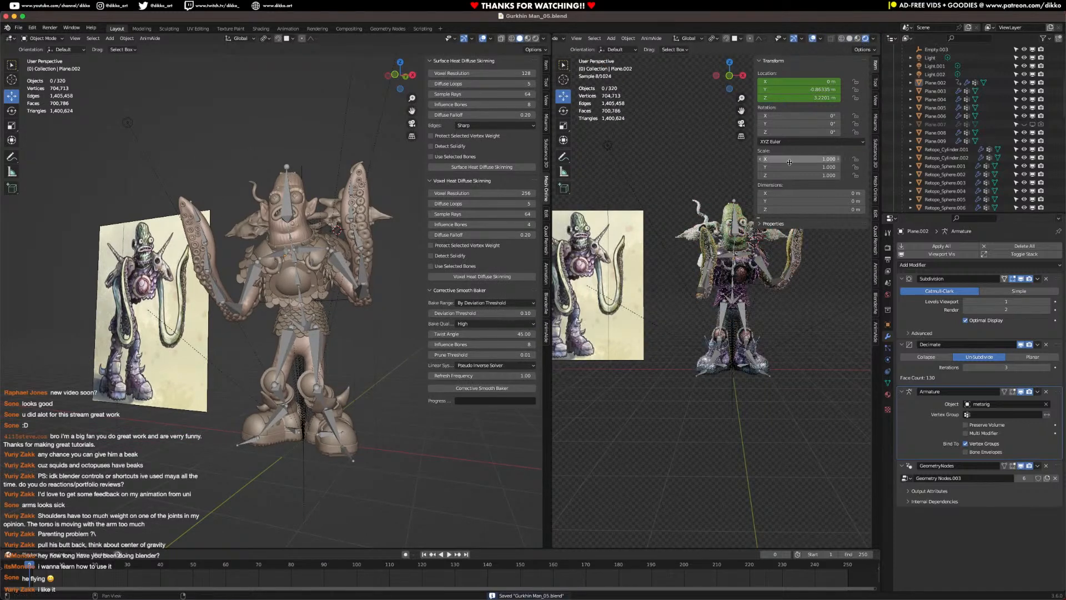
click(812, 38)
scroll(763, 267, up, 4)
scroll(767, 286, down, 1)
shift+middle_drag(770, 306, 699, 361)
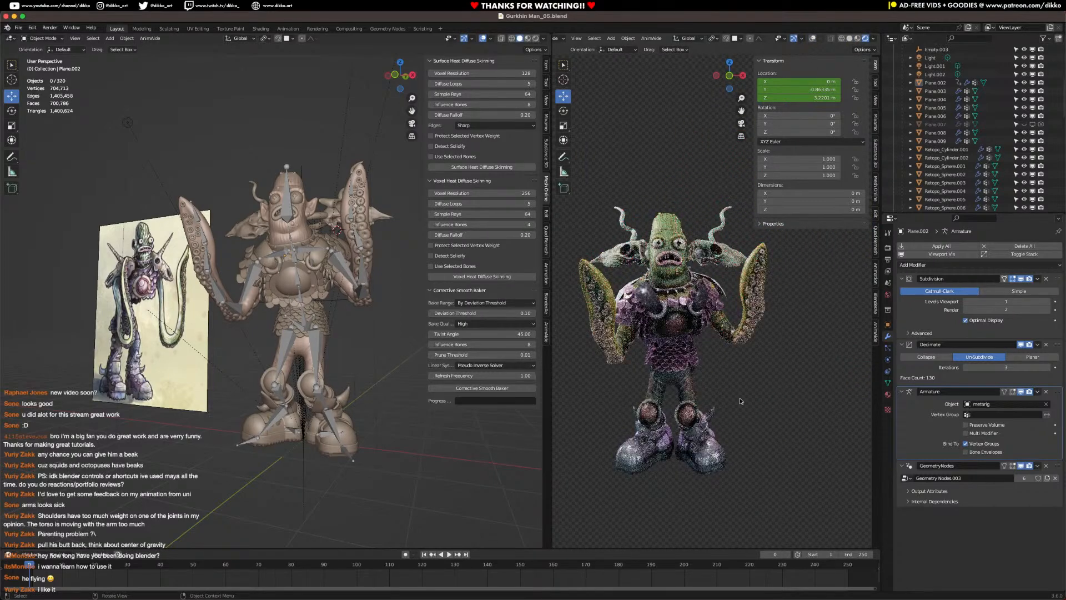
middle_drag(760, 392, 768, 393)
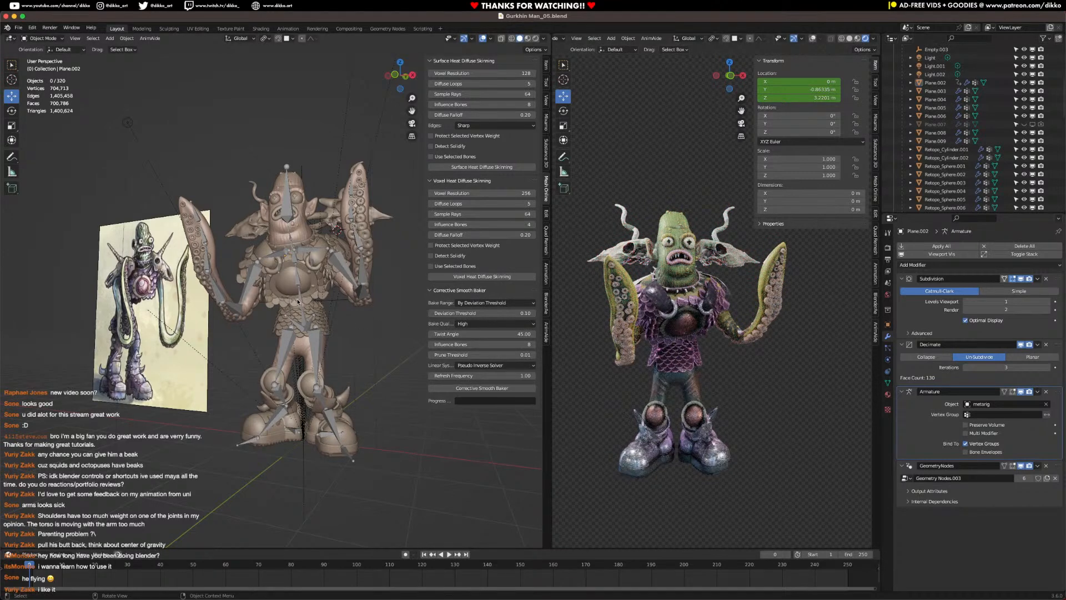
Step: Select the BezierCircle rings around the neck and convert them to meshes
mouse_move(305, 263)
ctrl+middle_down()
mouse_move(309, 282)
mouse_move(335, 269)
mouse_move(307, 255)
ctrl+middle_up()
click(314, 247)
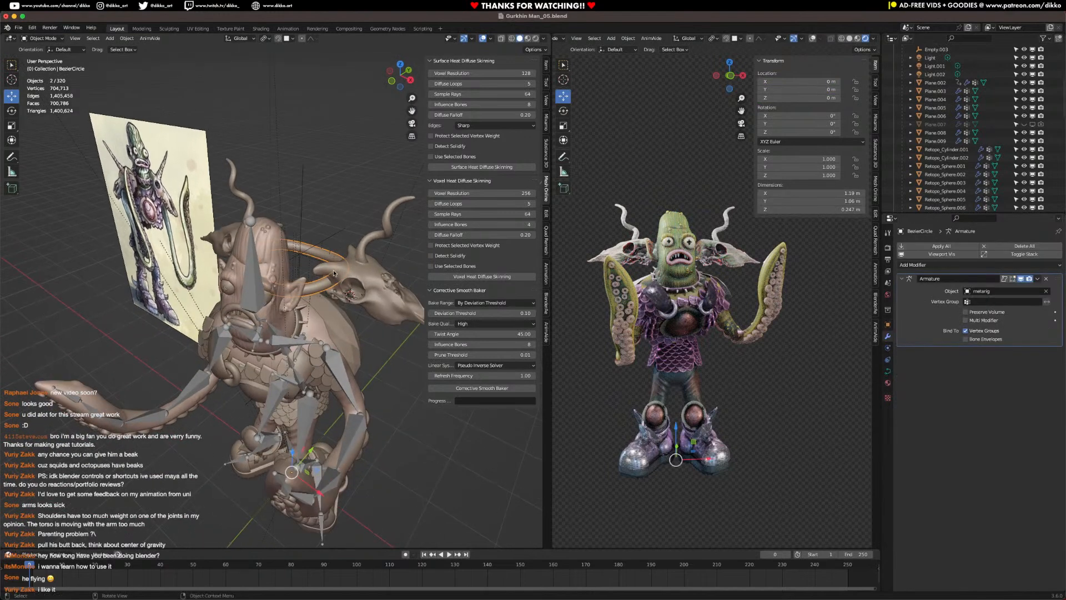
right_click(314, 256)
mouse_move(314, 253)
click(361, 255)
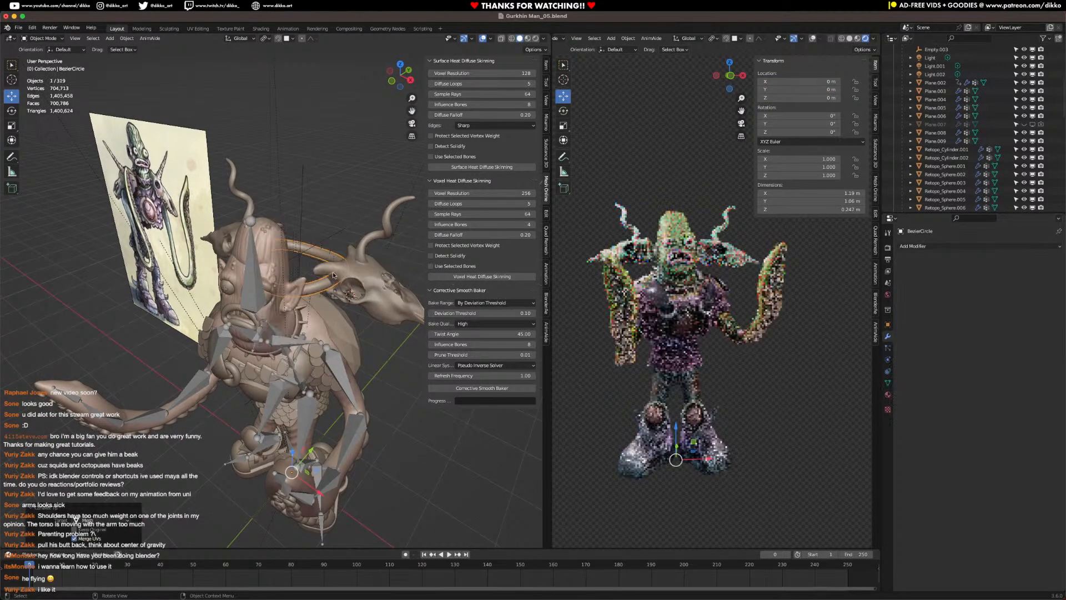
Step: Parent the converted neck rings to the metarig with automatic weights
shift+click(252, 268)
key(ctrl+p)
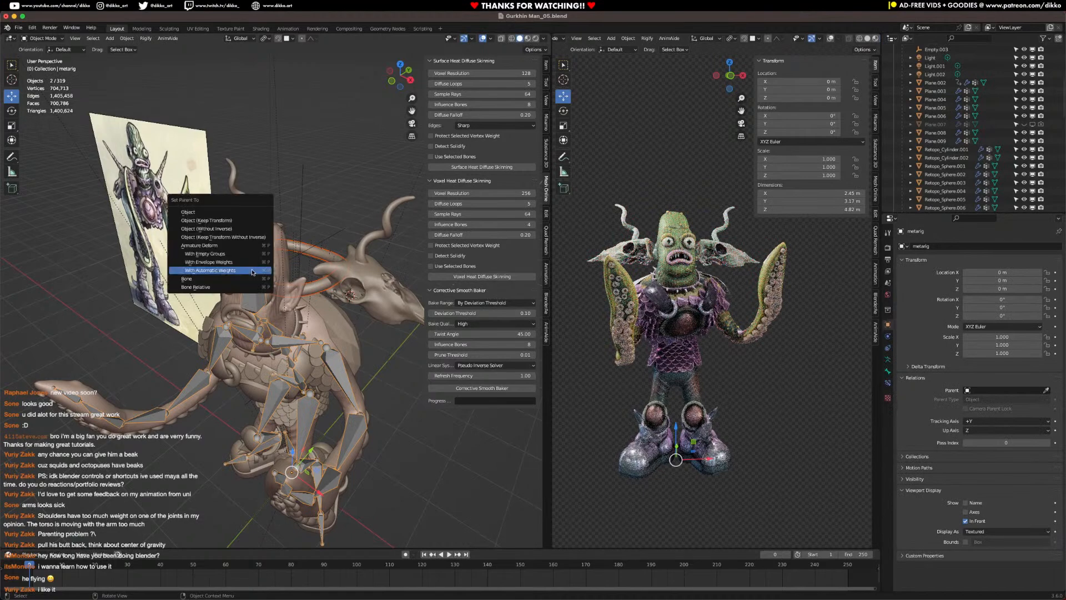
click(252, 271)
middle_drag(252, 272, 329, 318)
Step: Examine the neck ring and its neighbouring parts from several angles, checking their geometry in Edit Mode
click(325, 314)
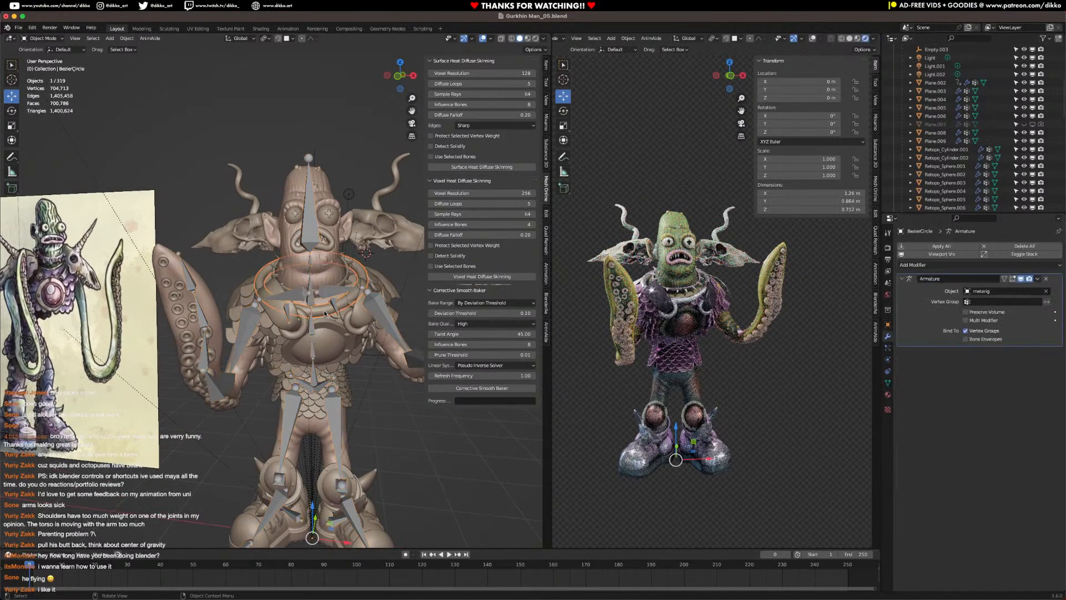
key(Tab)
middle_drag(325, 314, 339, 314)
key(Tab)
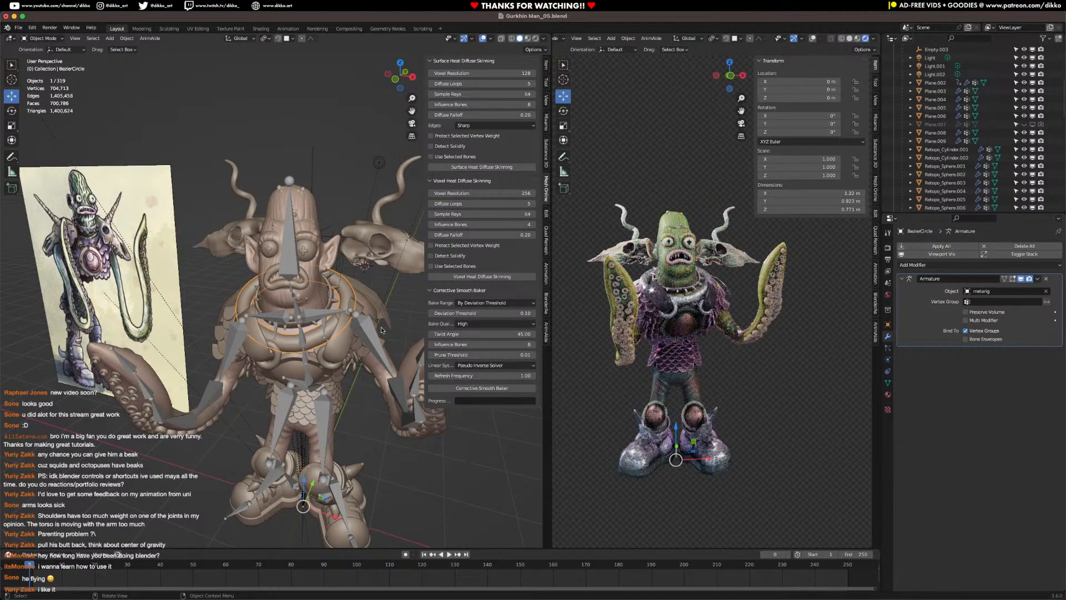
mouse_move(381, 327)
middle_down()
mouse_move(311, 282)
mouse_move(394, 278)
middle_up()
click(311, 282)
key(Tab)
key(Tab)
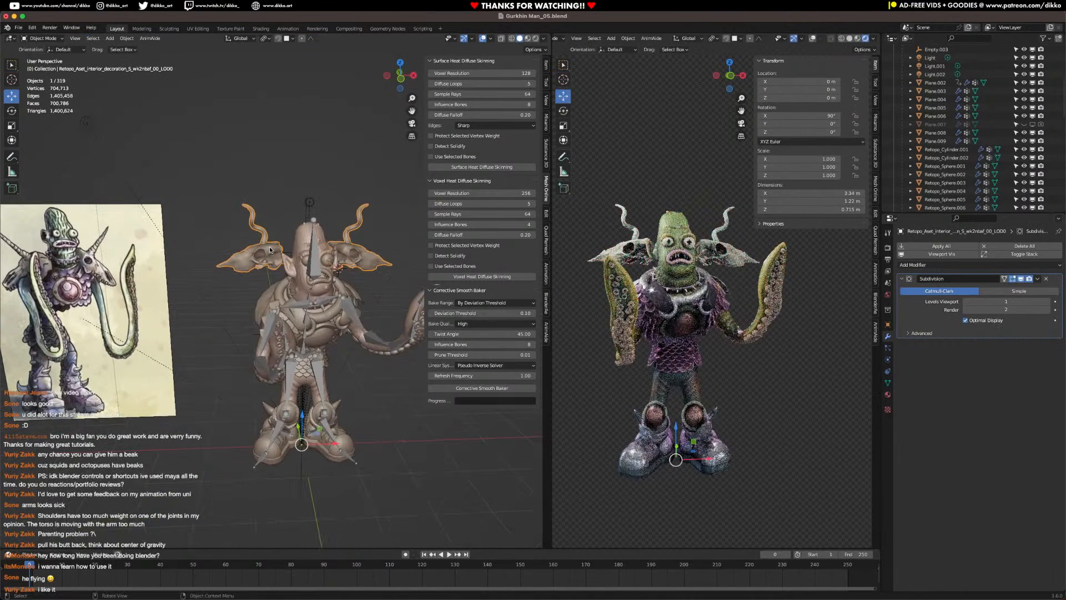
Step: Return the second viewport to solid shading, select the metarig and save the file
click(850, 39)
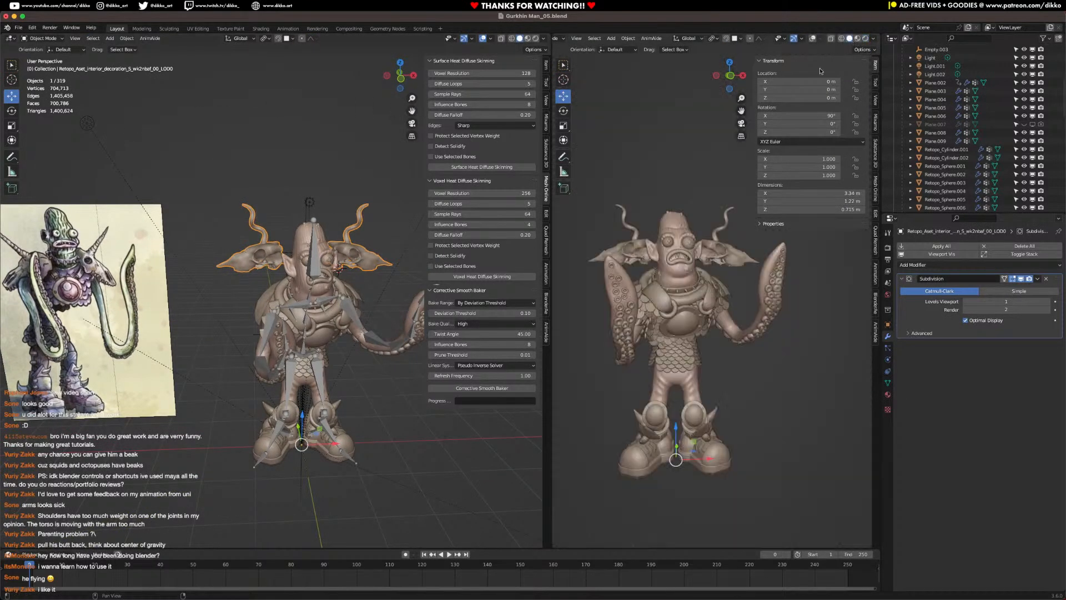
scroll(250, 272, up, 1)
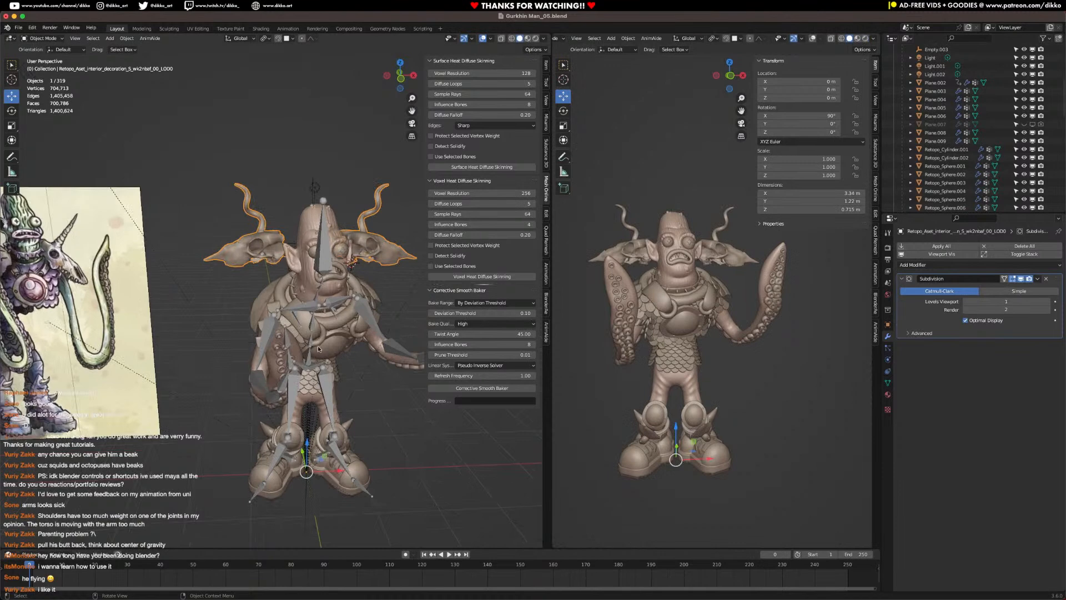
click(322, 260)
key(ctrl+s)
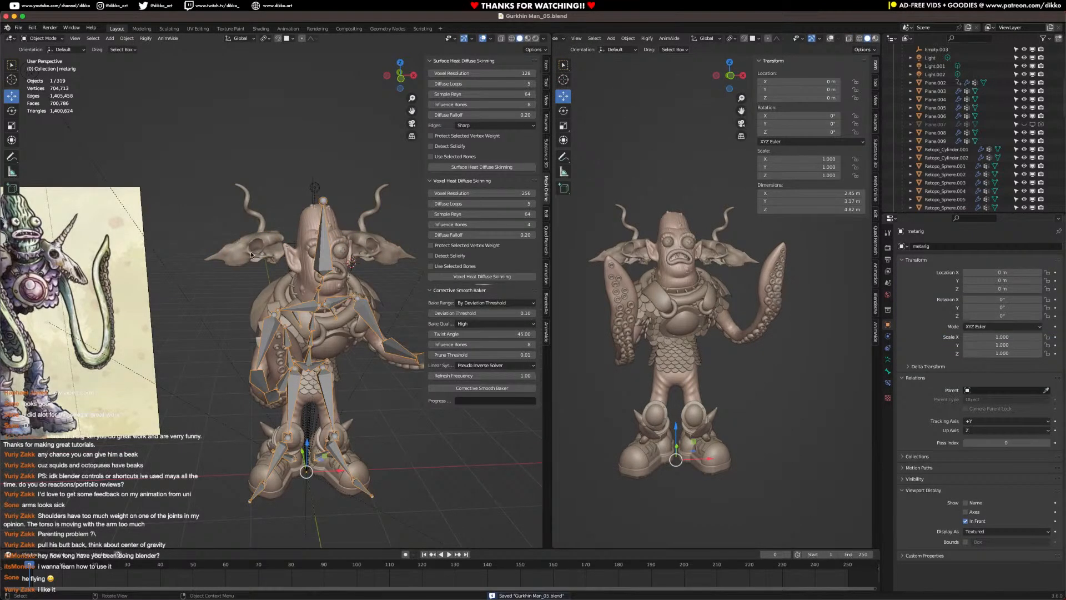
Step: Switch the metarig armature to Rest Position
click(251, 255)
click(321, 264)
click(888, 360)
click(1019, 272)
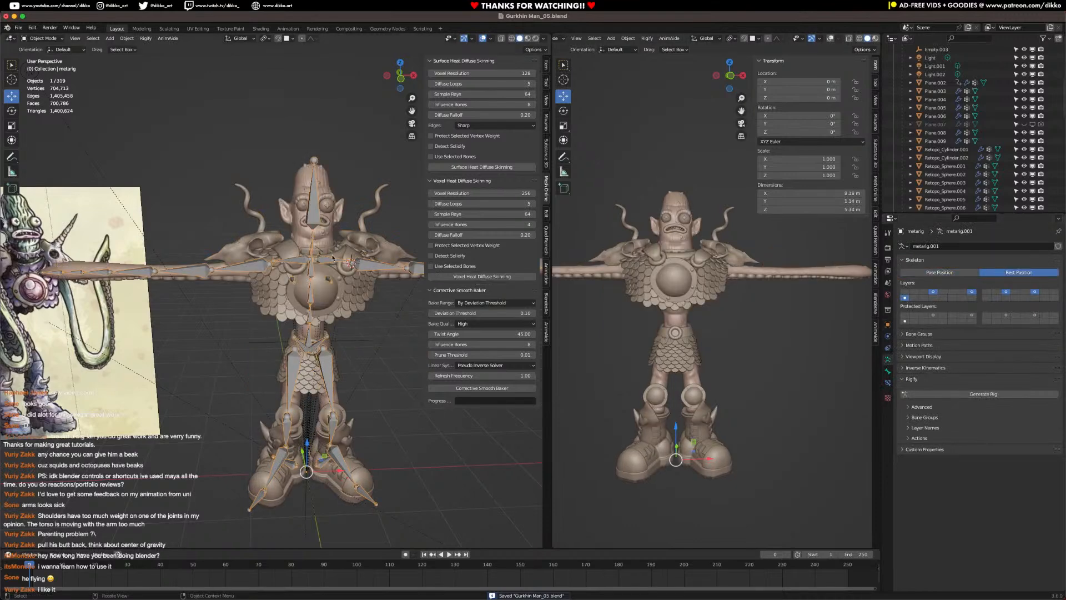
Step: Separate the linked skull on the character's right shoulder into its own object and return to Object Mode
scroll(262, 282, up, 1)
click(259, 305)
mouse_move(261, 282)
shift+middle_down()
mouse_move(258, 306)
mouse_move(314, 328)
mouse_move(255, 298)
shift+middle_up()
key(Tab)
key(alt+a)
key(l)
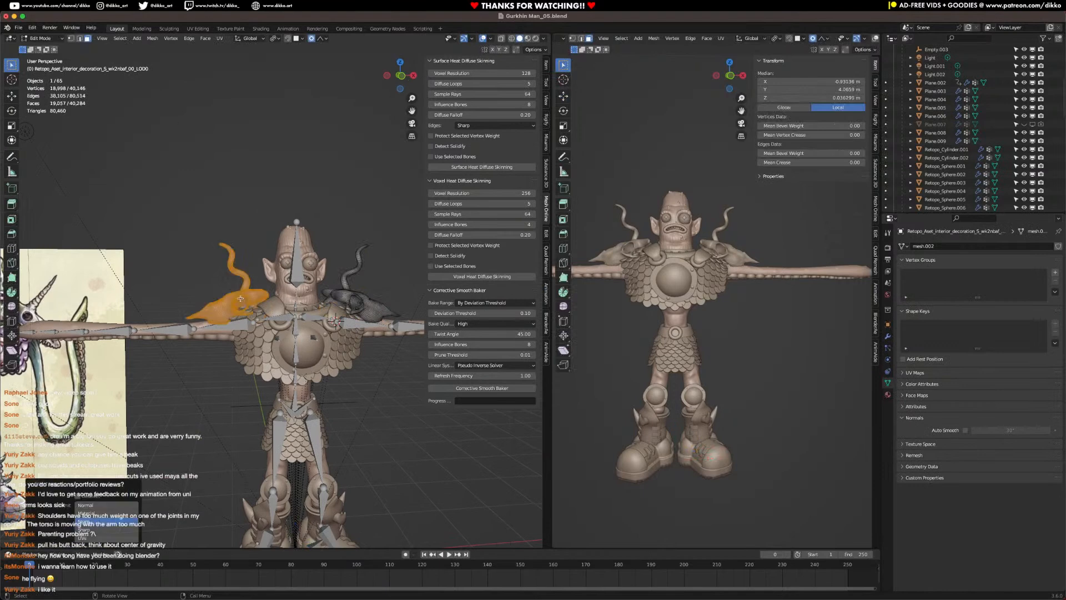
key(p)
click(242, 300)
click(35, 40)
click(42, 49)
Step: Select the skull on the character's left shoulder and open its object constraints
click(368, 309)
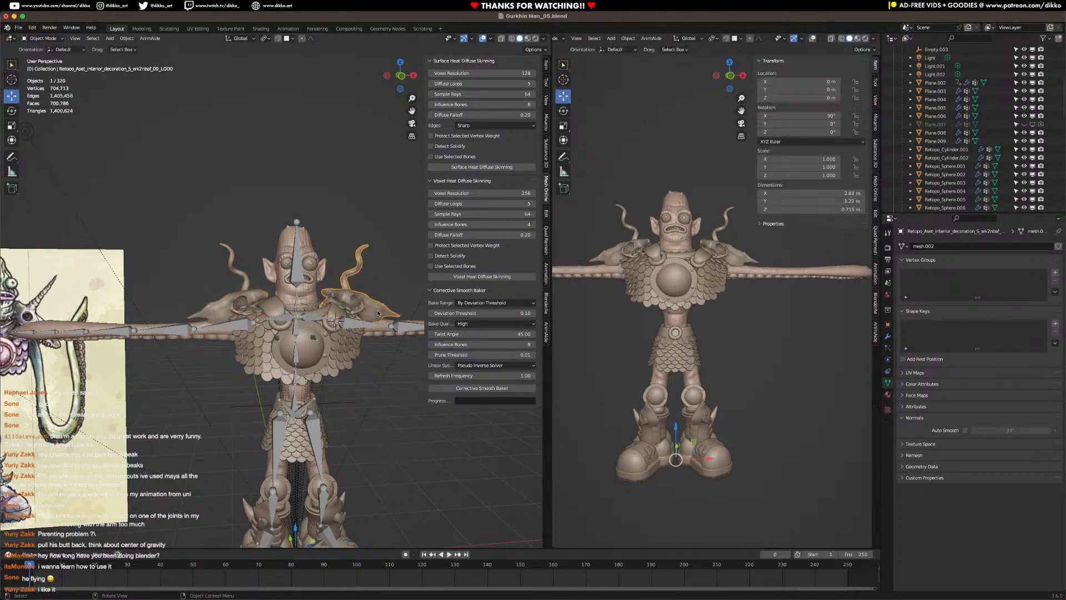
click(889, 336)
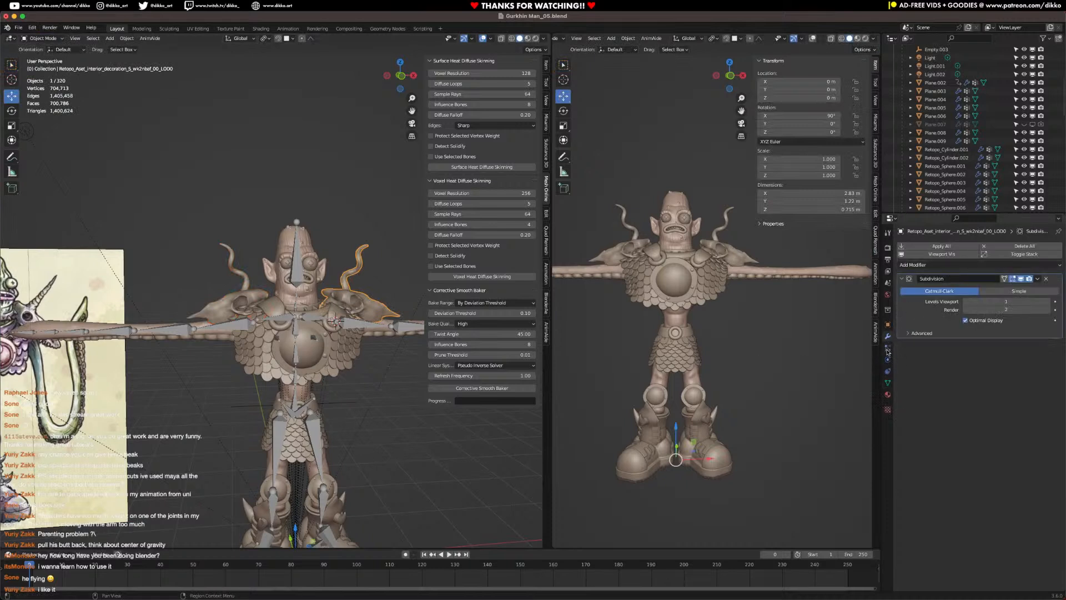
click(886, 372)
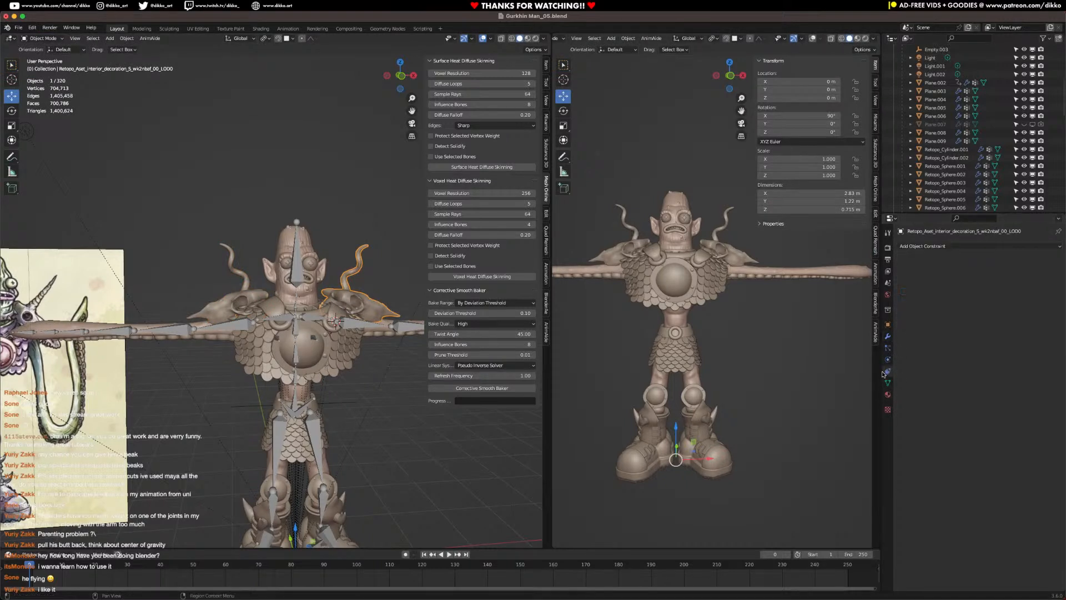
click(945, 248)
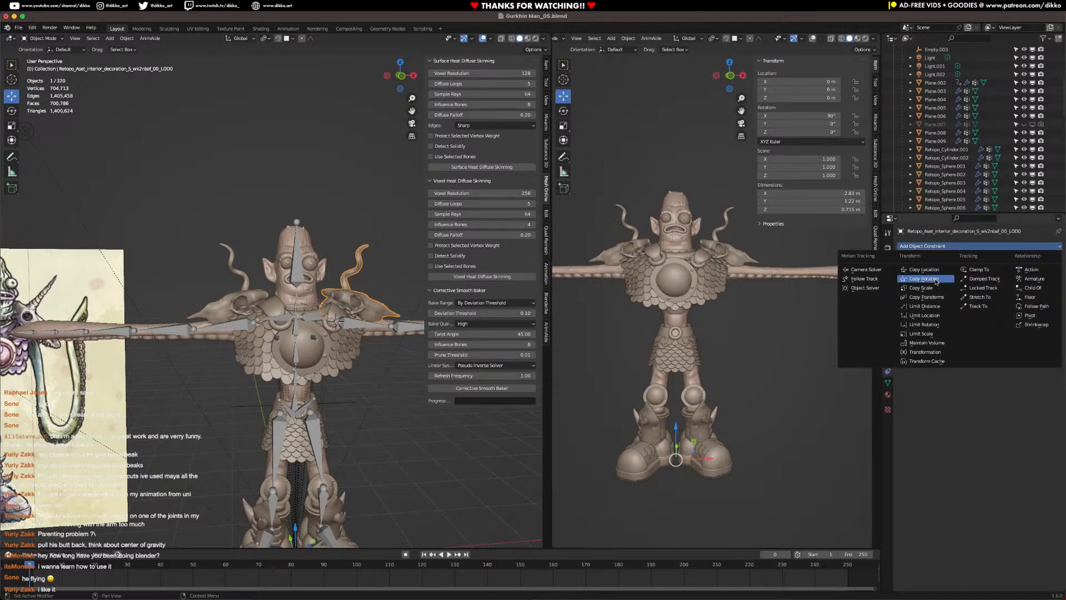
click(937, 297)
click(1046, 273)
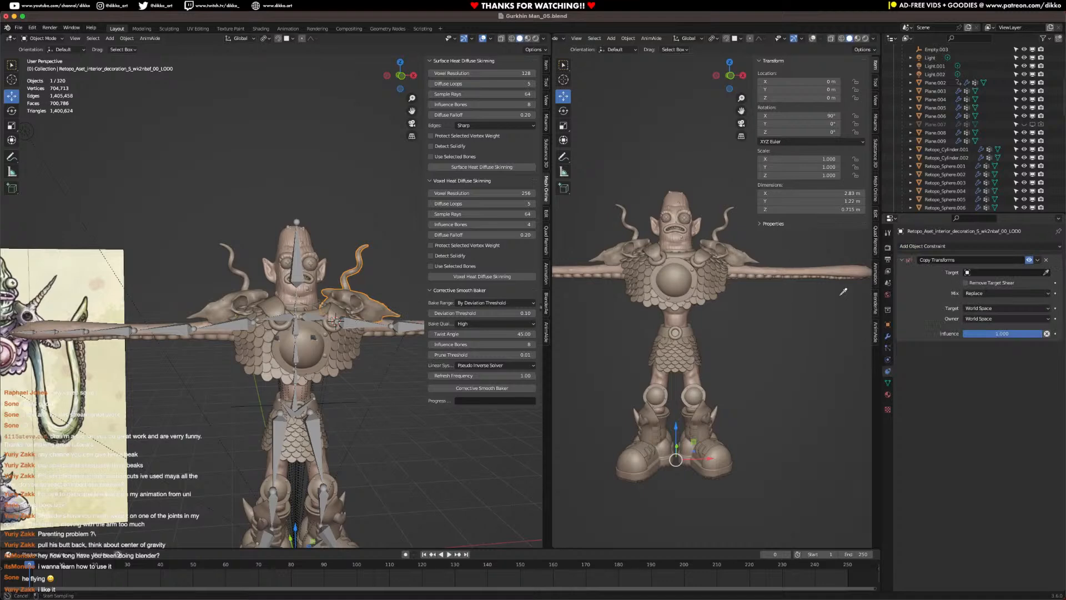
key(Escape)
click(1047, 260)
Step: Add a Child Of constraint to the left shoulder skull targeting the metarig bone shoulder.L, and set its inverse
click(1035, 246)
click(1039, 288)
click(1046, 272)
click(356, 320)
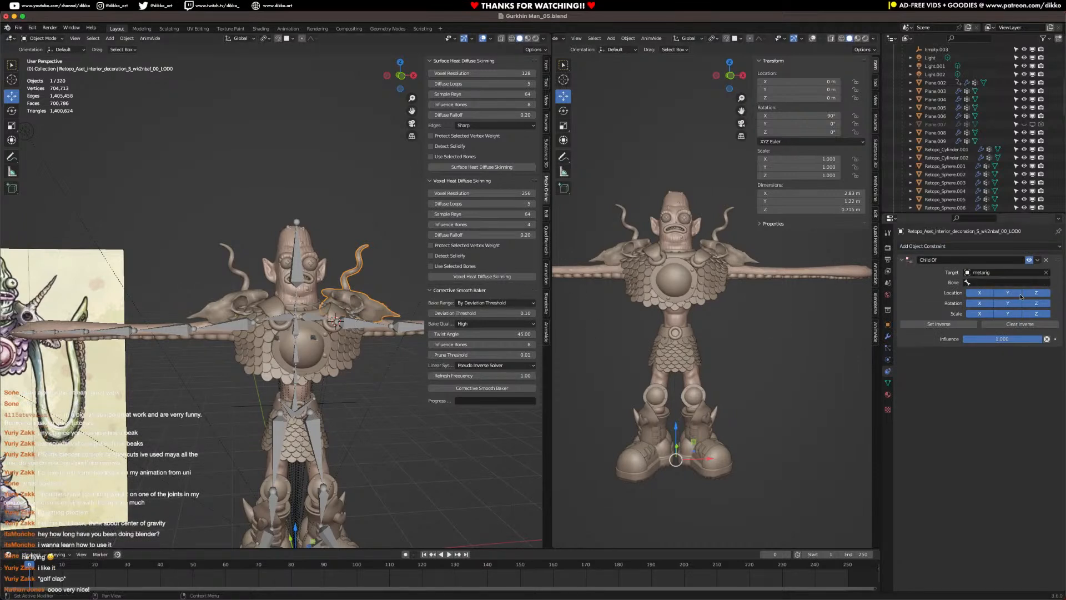
click(987, 283)
text(shou)
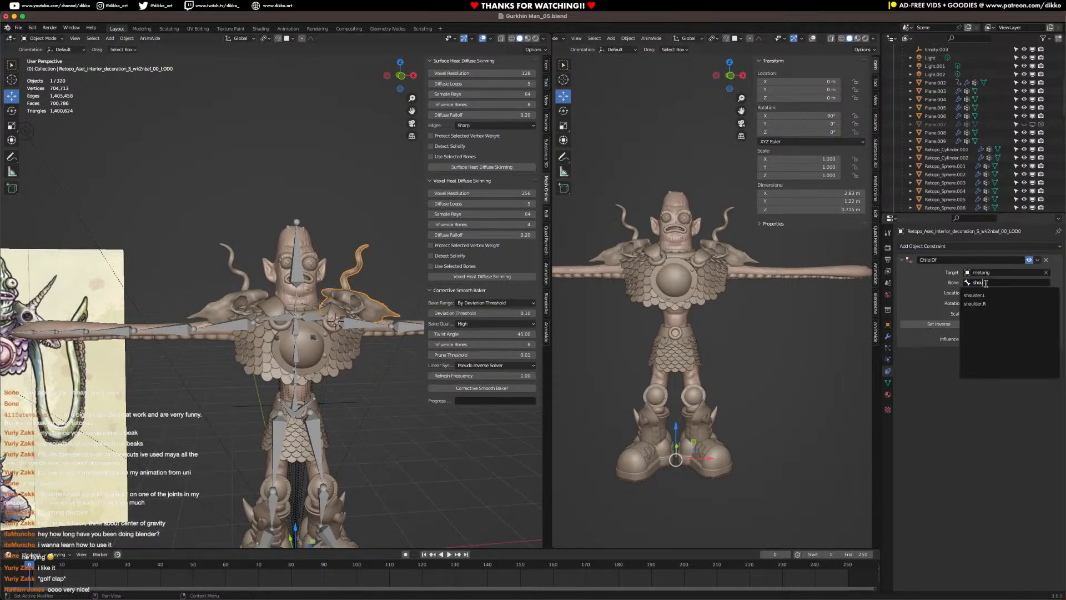
text(l)
click(976, 295)
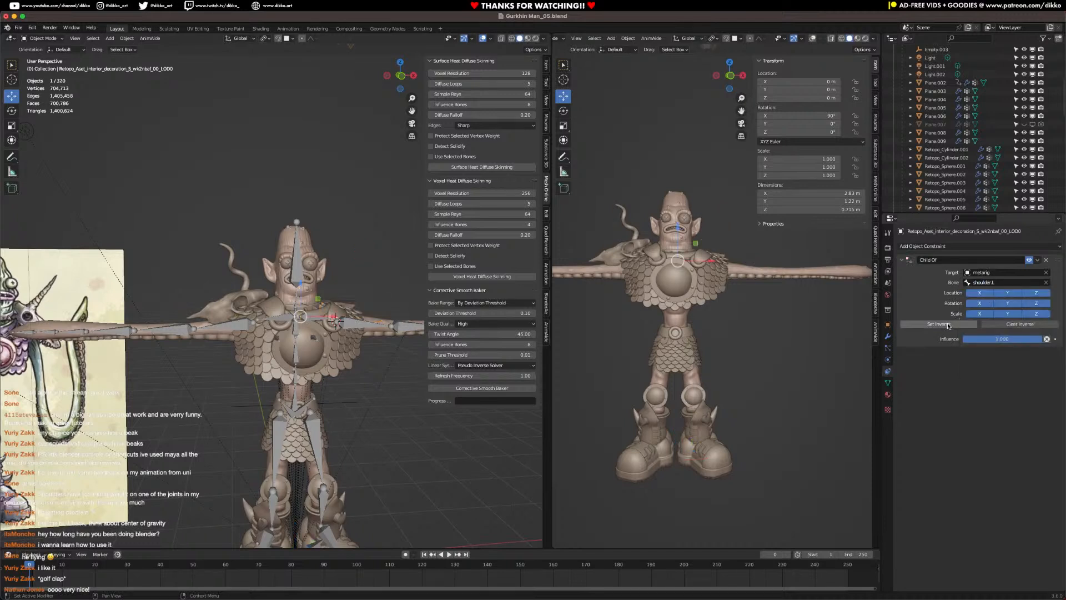
Step: Give the right shoulder skull a Child Of constraint targeting the metarig bone shoulder.R, and set its inverse
click(265, 296)
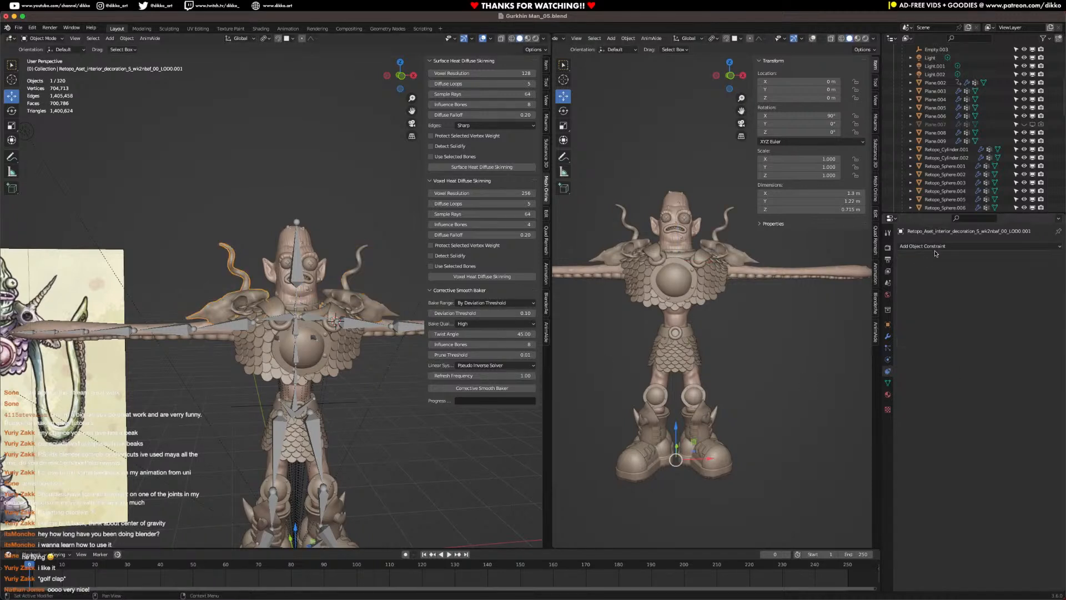
click(956, 246)
click(1034, 287)
click(1042, 274)
click(259, 312)
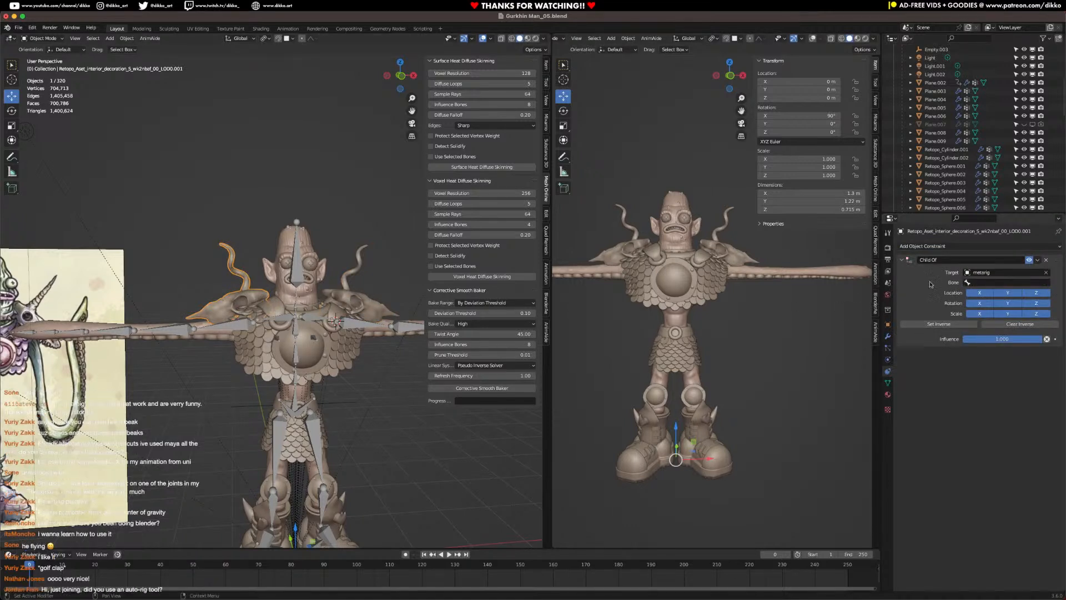
click(978, 283)
text(shoulder)
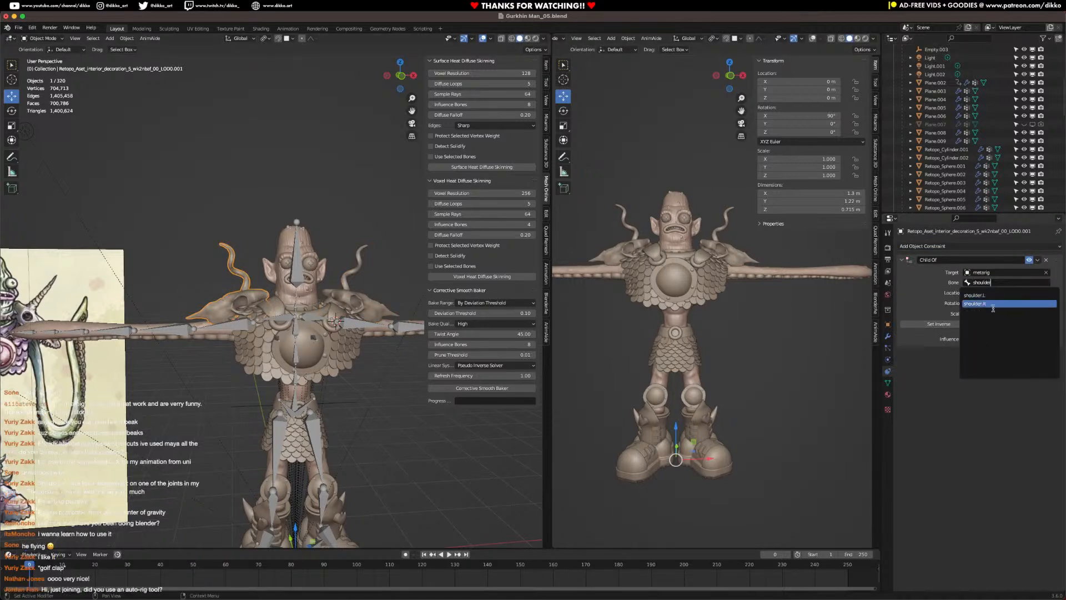
click(977, 304)
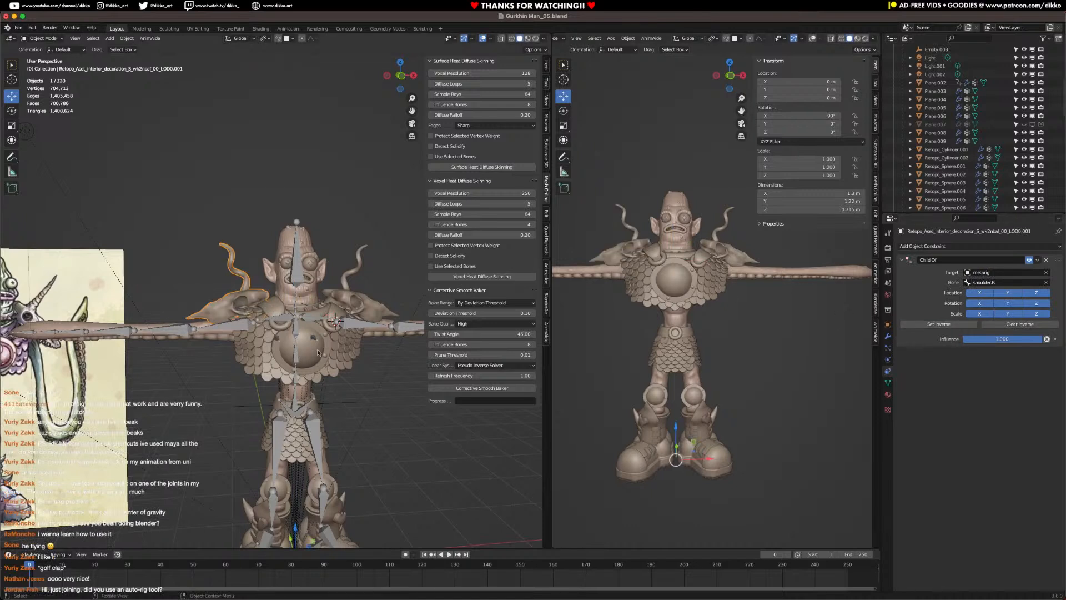
Step: Save the file and switch the metarig armature back to Pose Position
click(299, 281)
key(ctrl+s)
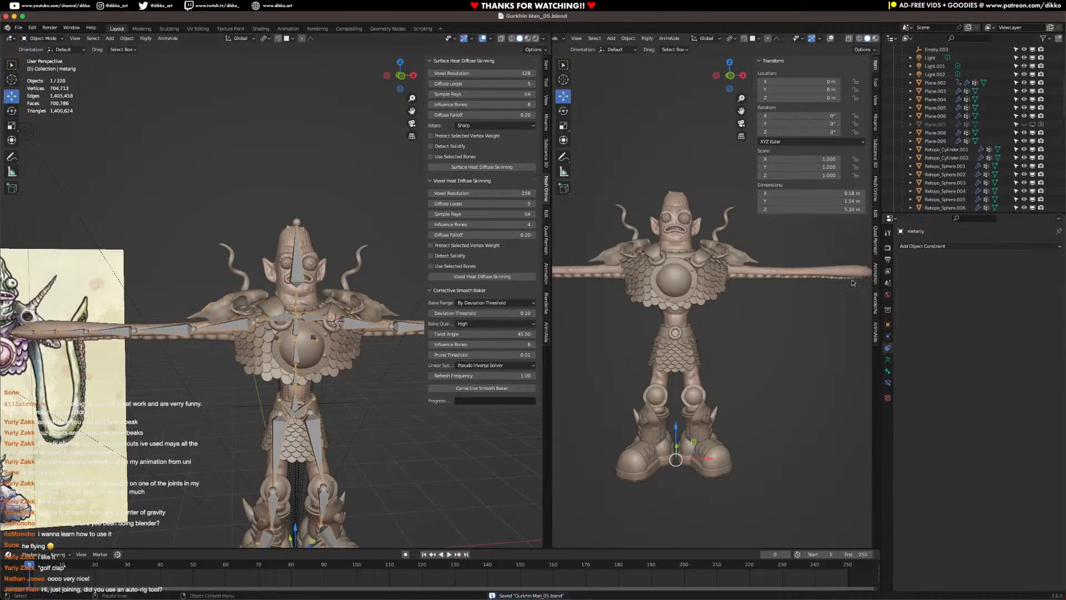
click(888, 361)
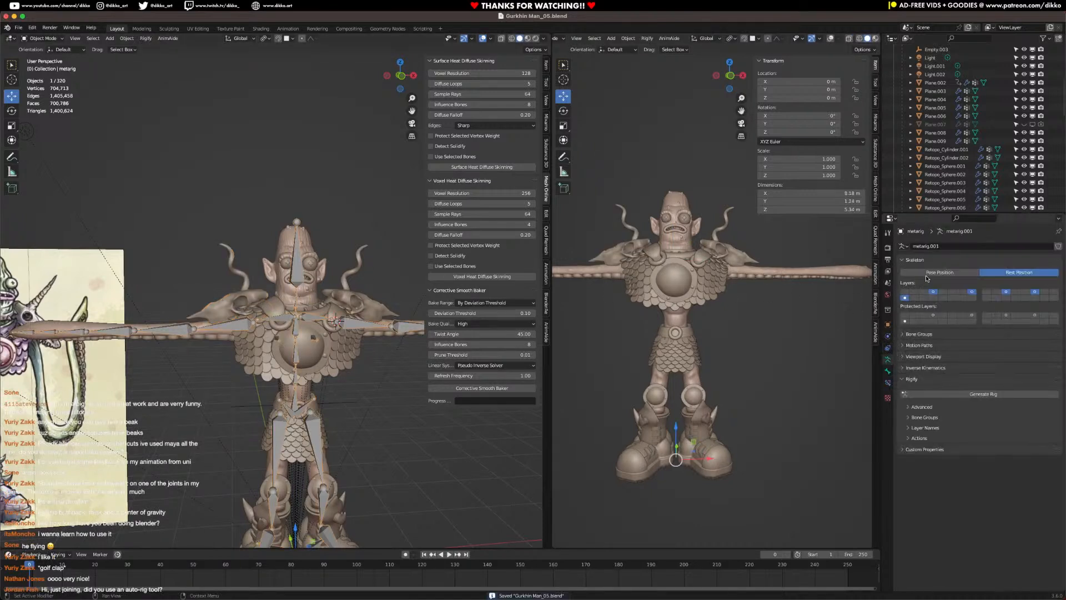
click(926, 274)
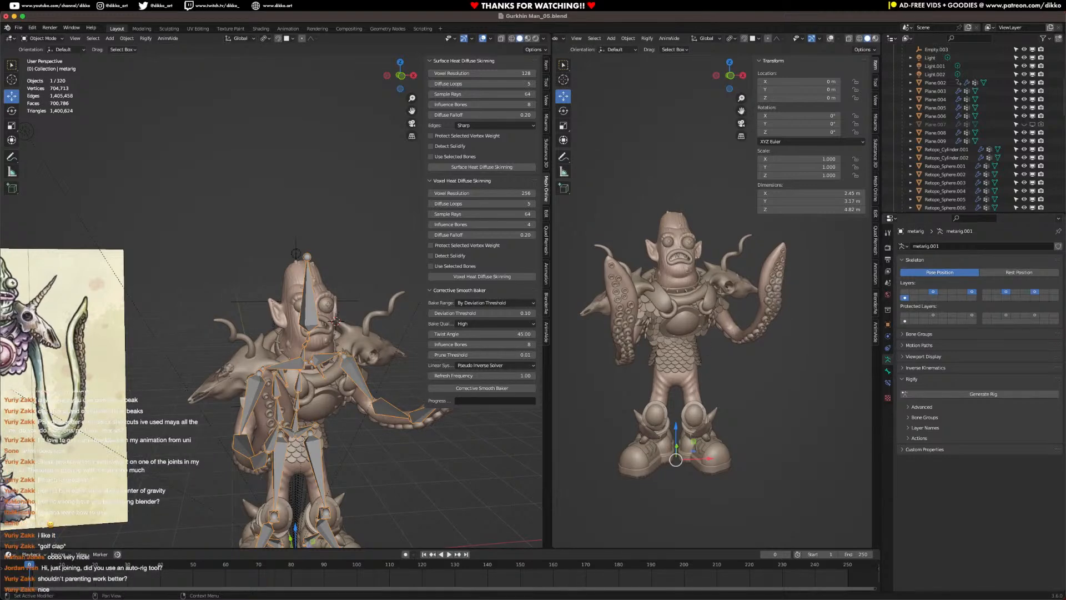
Step: Move the Armature modifier of the back piece Plane.003 above Geometry Nodes and show Geometry Nodes in the viewport
middle_drag(335, 321, 363, 389)
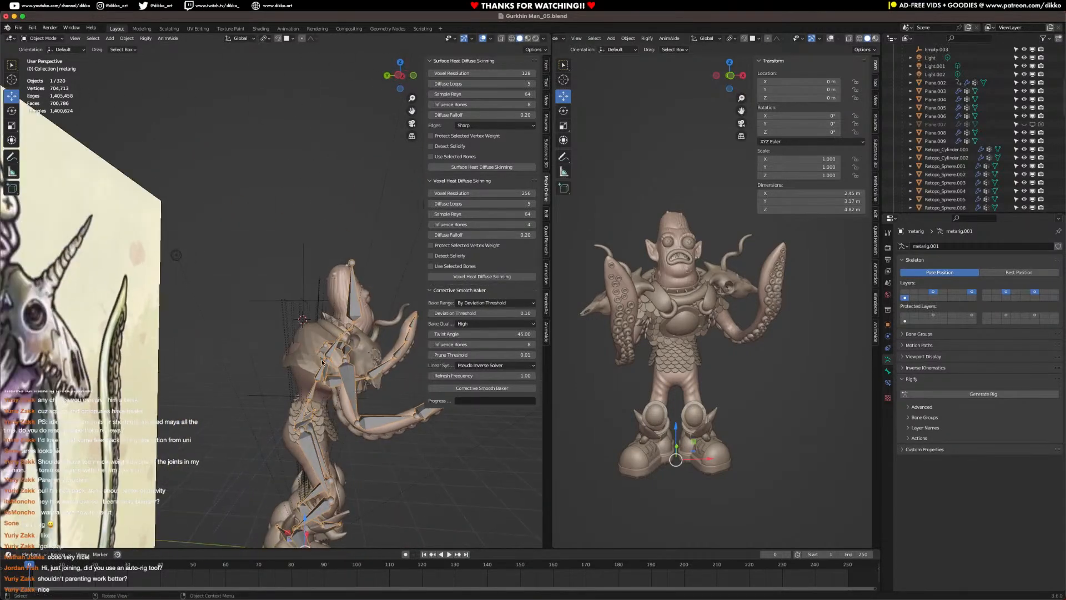
click(309, 347)
click(888, 336)
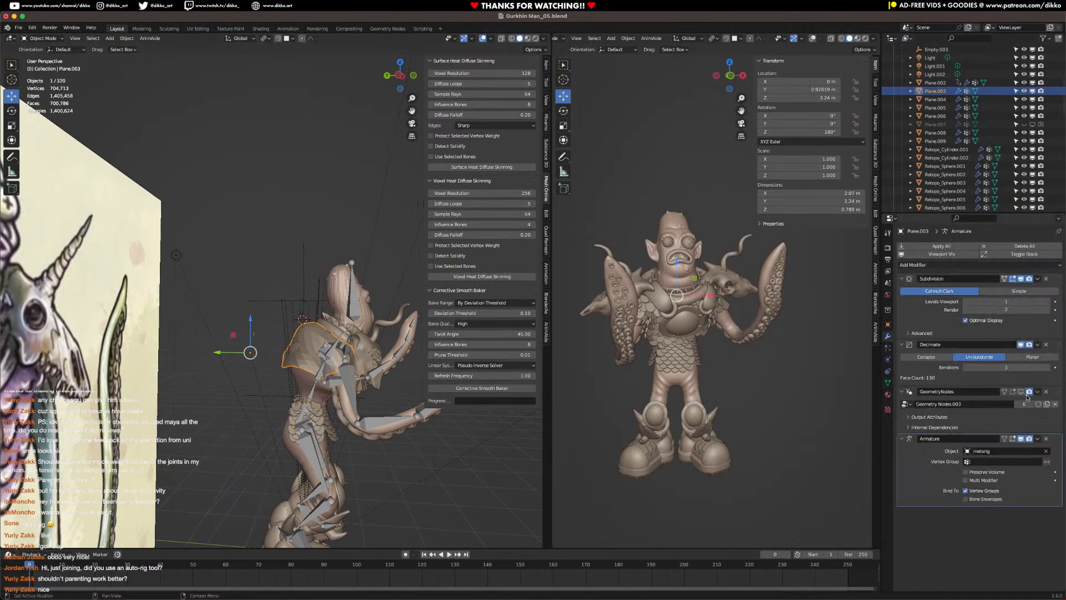
drag(1057, 439, 1057, 385)
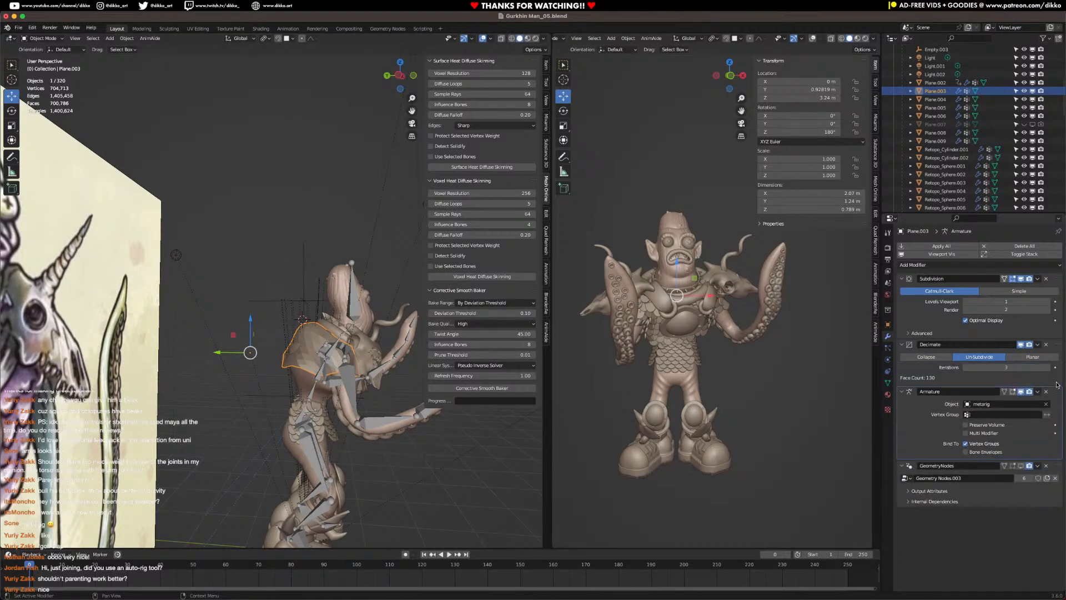
click(1021, 465)
Step: Deselect the back piece and switch the second viewport to rendered shading
click(431, 481)
middle_drag(431, 481, 489, 436)
scroll(330, 466, down, 4)
click(865, 38)
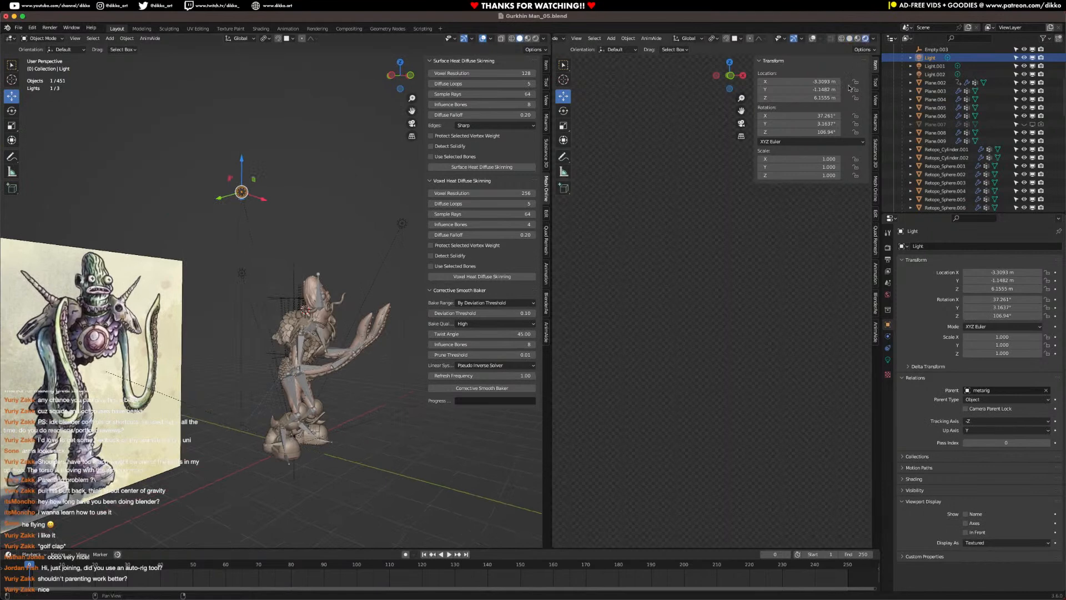
Step: Save the character file
key(ctrl+s)
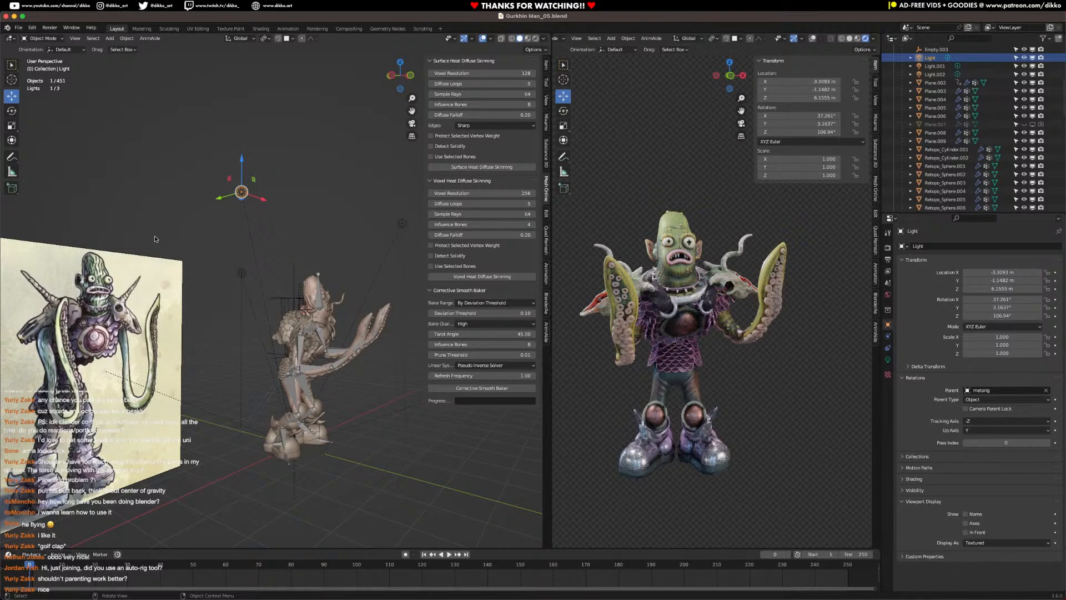
middle_drag(334, 276, 281, 277)
key(ctrl+s)
Step: Change the light Light.001 to an Area light
click(305, 267)
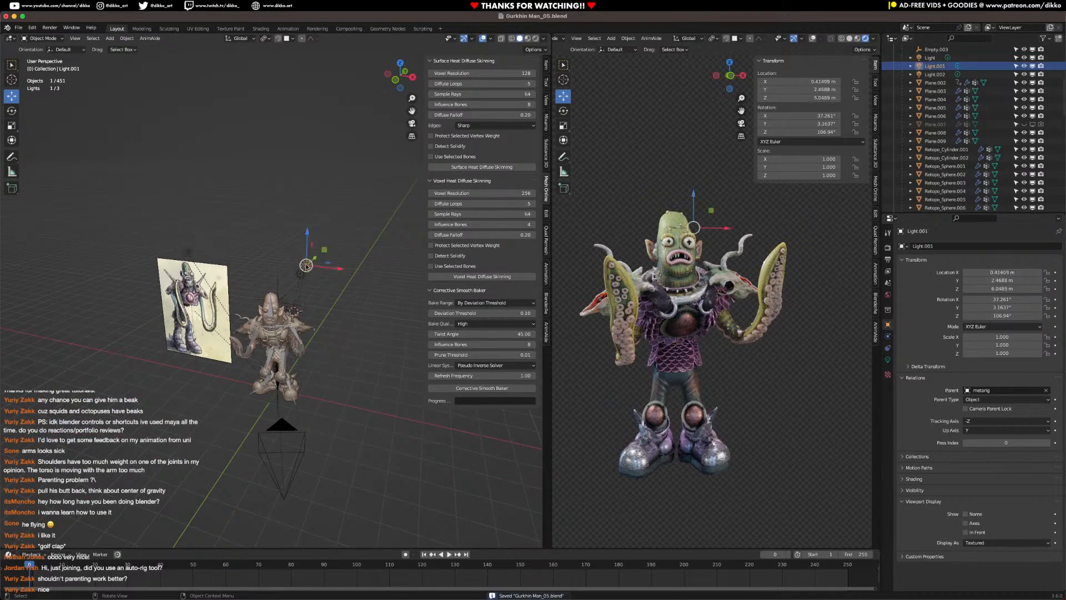
click(888, 360)
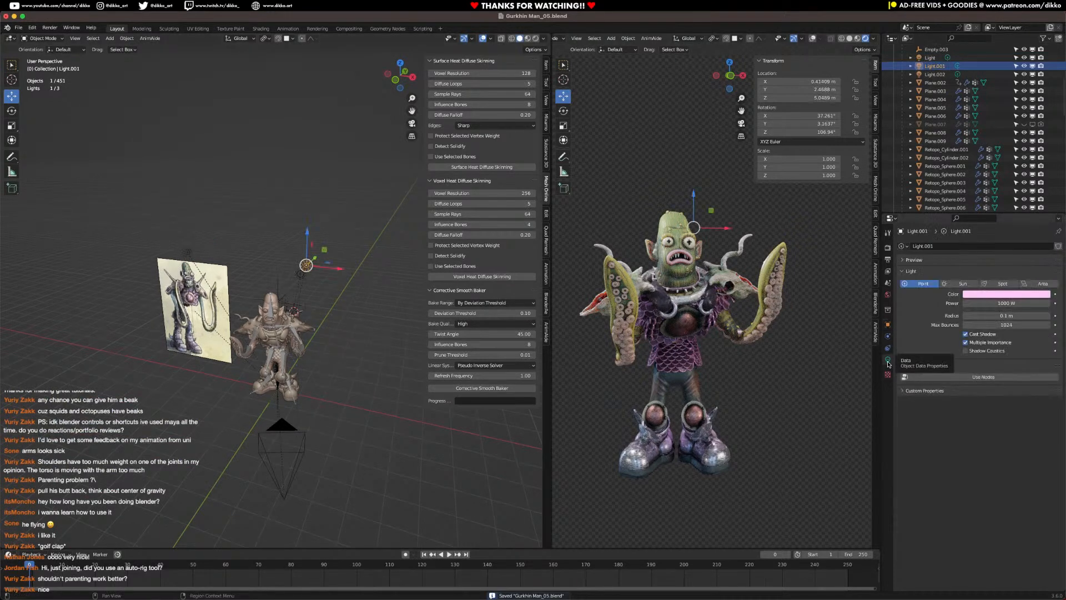
click(888, 350)
click(887, 360)
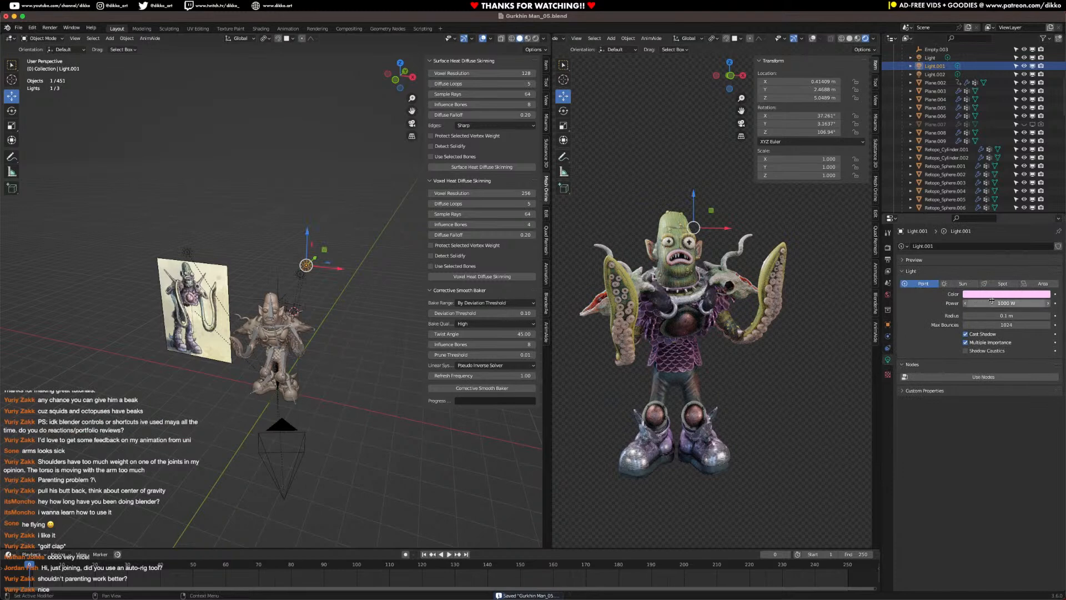
middle_drag(348, 346, 400, 336)
click(1043, 284)
Step: Aim the area light Light.001 at the character and move it out to the character's left side at head height
middle_drag(217, 331, 236, 308)
drag(236, 309, 295, 298)
key(g)
click(380, 304)
middle_drag(380, 303, 245, 298)
key(g)
click(372, 331)
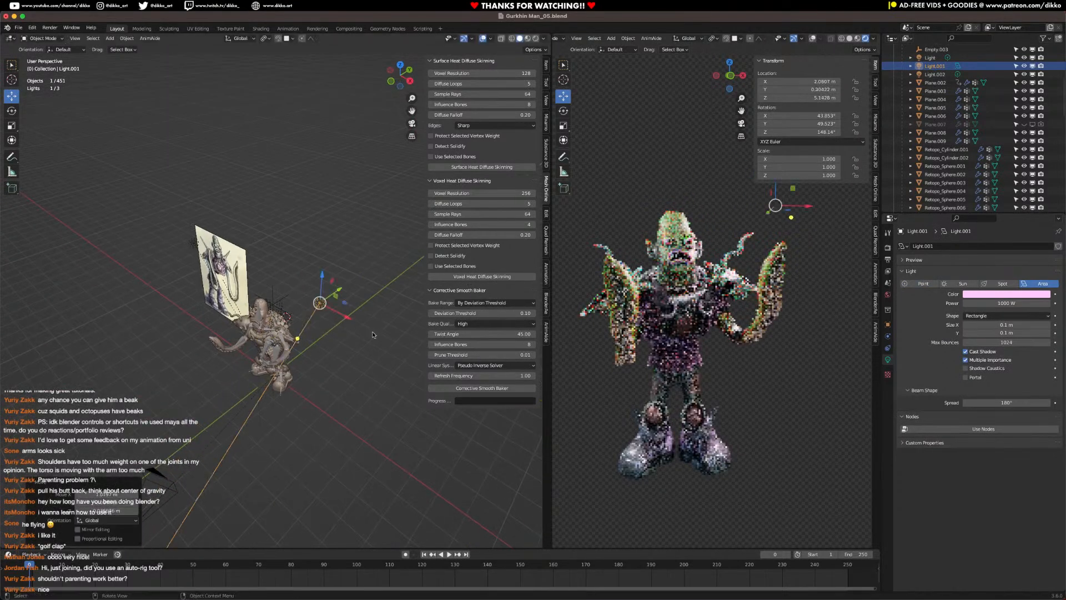
Step: Colour Light.001 hot pink, rotate it about -43° around global Z, and move it farther out beside the character
click(992, 294)
drag(1012, 218, 1022, 231)
middle_drag(314, 385, 355, 396)
key(r)
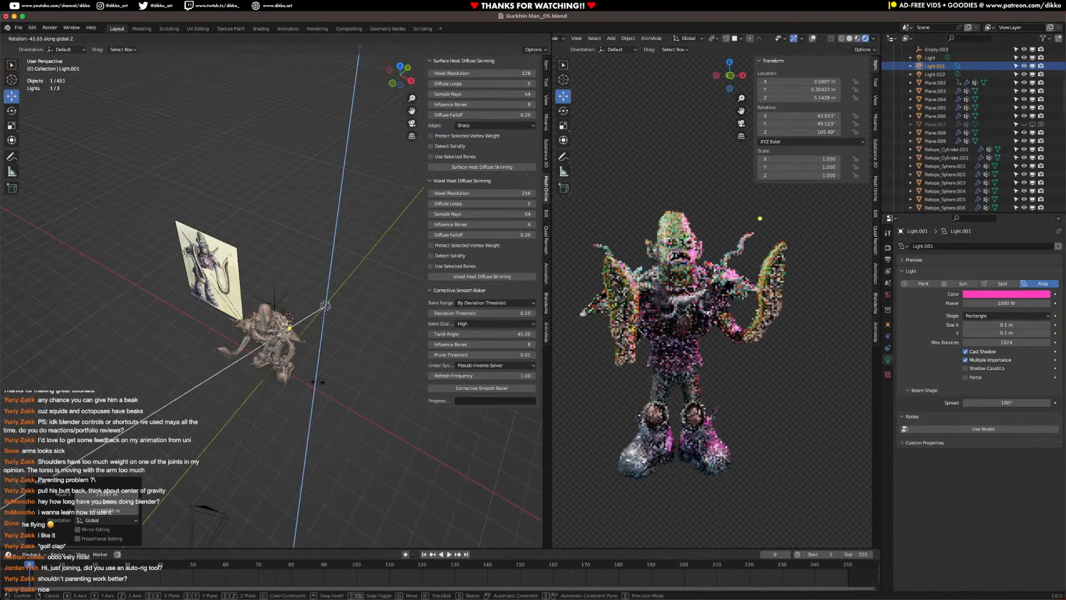
click(332, 375)
key(g)
click(371, 378)
middle_drag(345, 411, 368, 307)
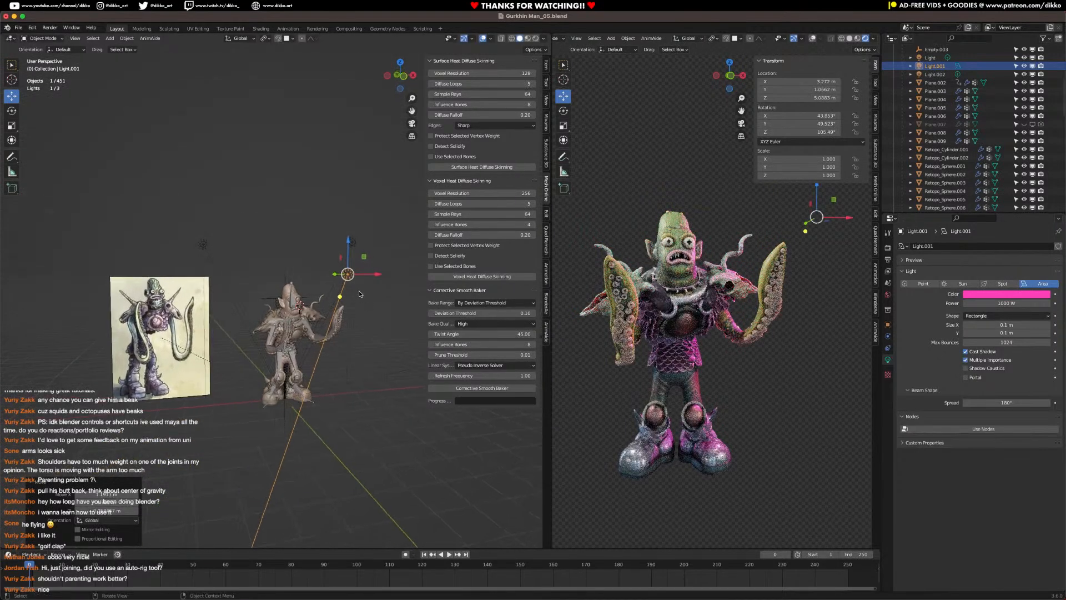
Step: Colour the light named Light cyan, rotate it around Z, and change it to an Area light
click(205, 245)
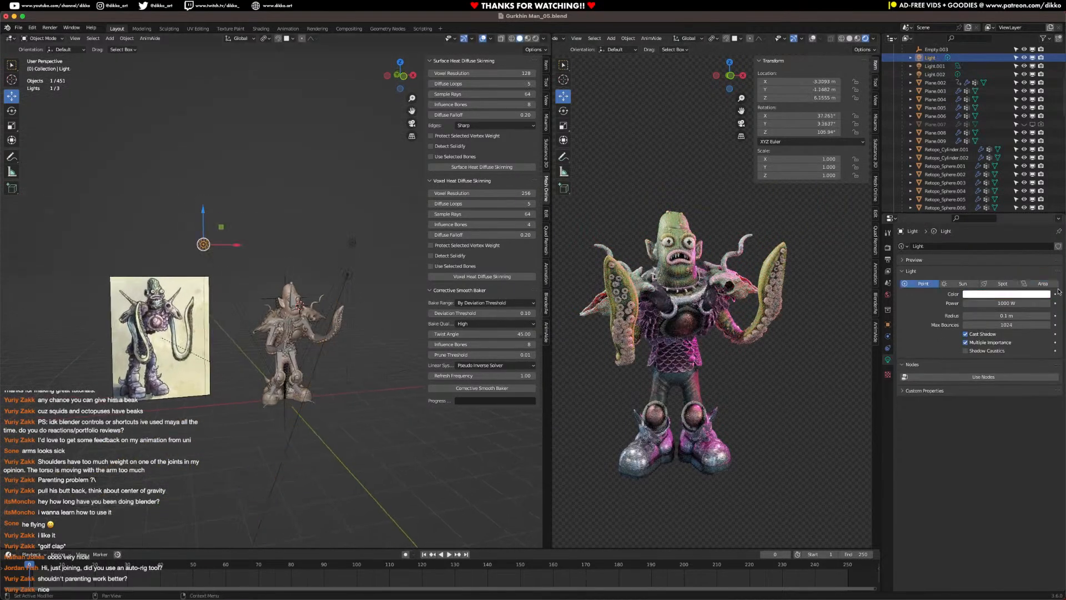
click(1031, 294)
click(987, 215)
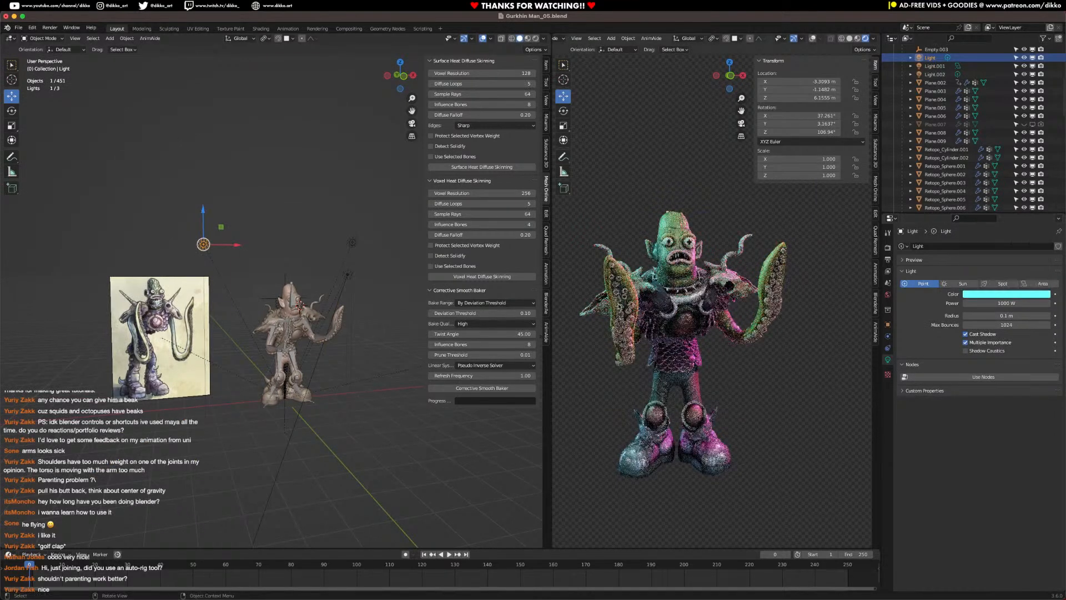
middle_drag(331, 339, 350, 327)
key(r)
key(z)
click(349, 328)
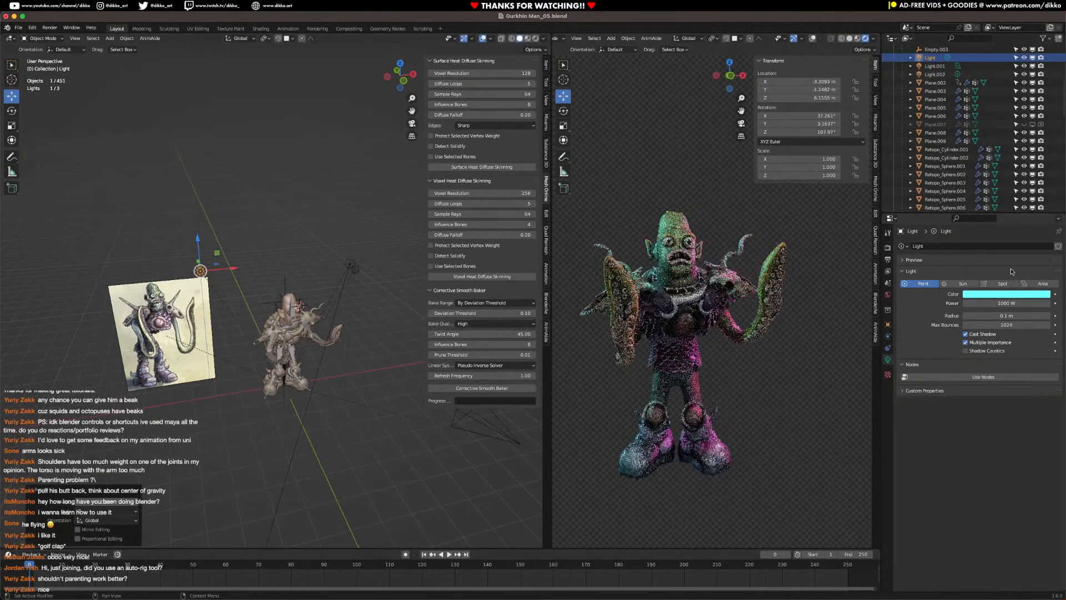
click(1042, 284)
Step: Aim the cyan area light at the character, reposition it on the character's right side, and check the rendered result
key(r)
key(z)
key(Escape)
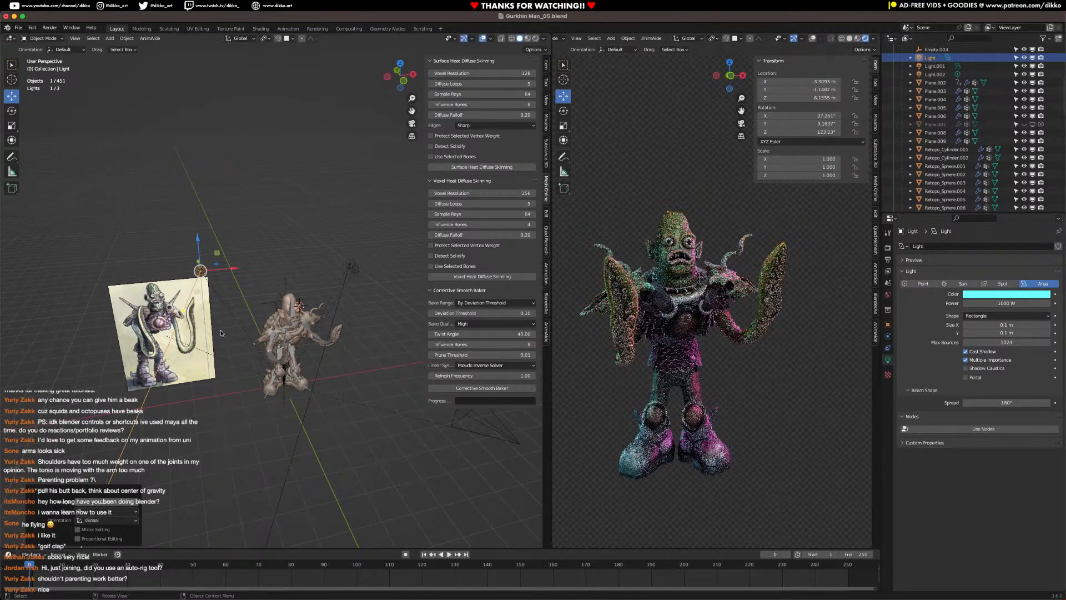
drag(180, 309, 291, 305)
middle_drag(290, 304, 295, 375)
key(g)
click(262, 363)
middle_drag(649, 374, 726, 361)
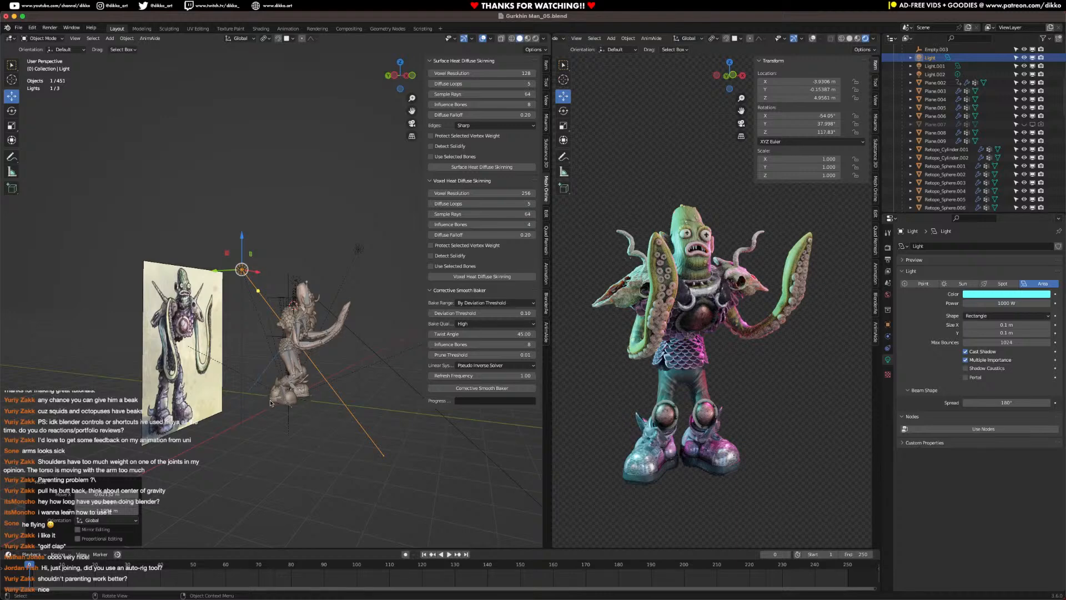
Step: Save the file, put the metarig into Pose Mode, and select the left thigh bone thigh.L
middle_drag(300, 399, 265, 406)
click(307, 376)
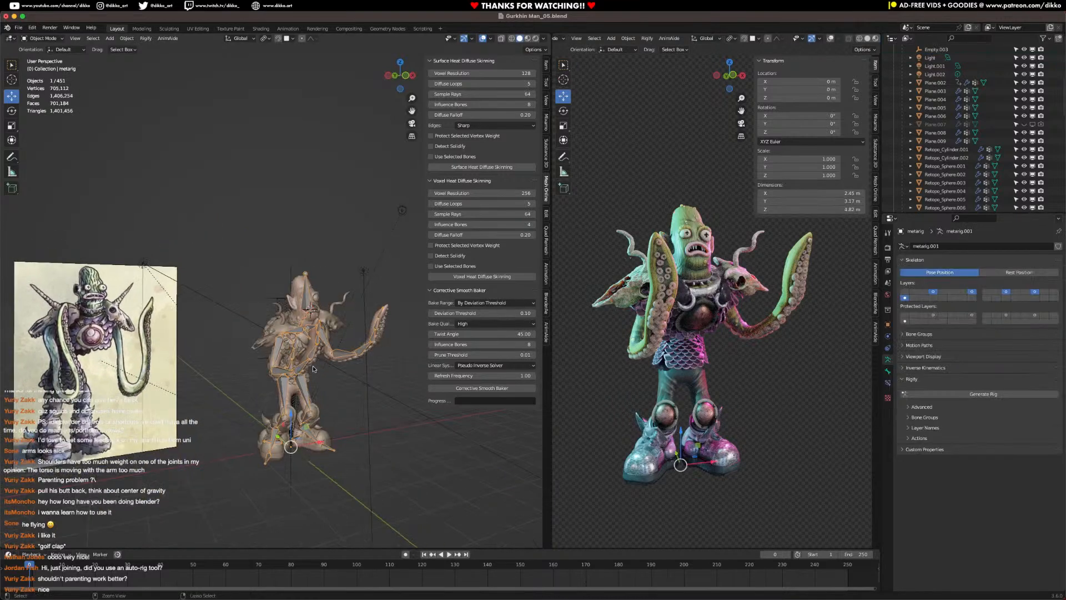
key(ctrl+s)
click(43, 38)
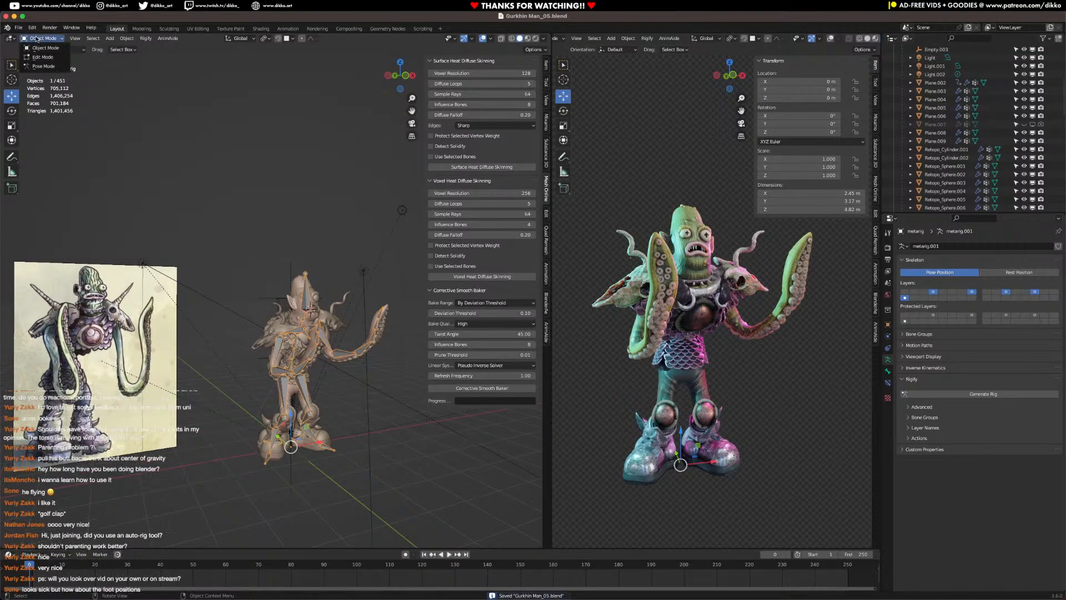
click(42, 66)
click(299, 384)
click(312, 410)
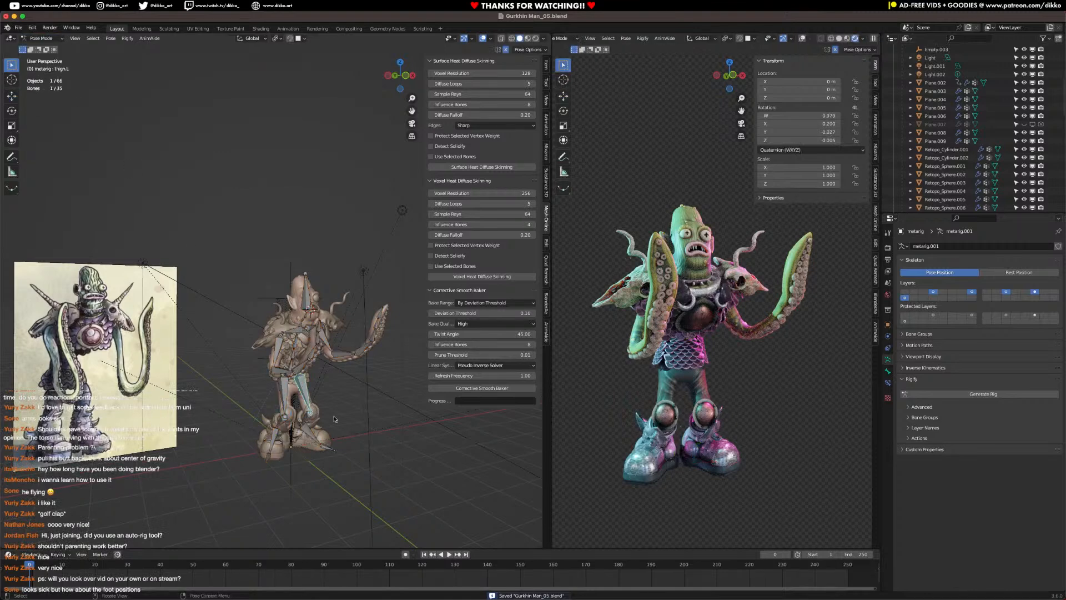
Step: Try to rotate the left thigh about its local Z axis, and switch the second viewport to solid shading
key(r)
key(z)
key(z)
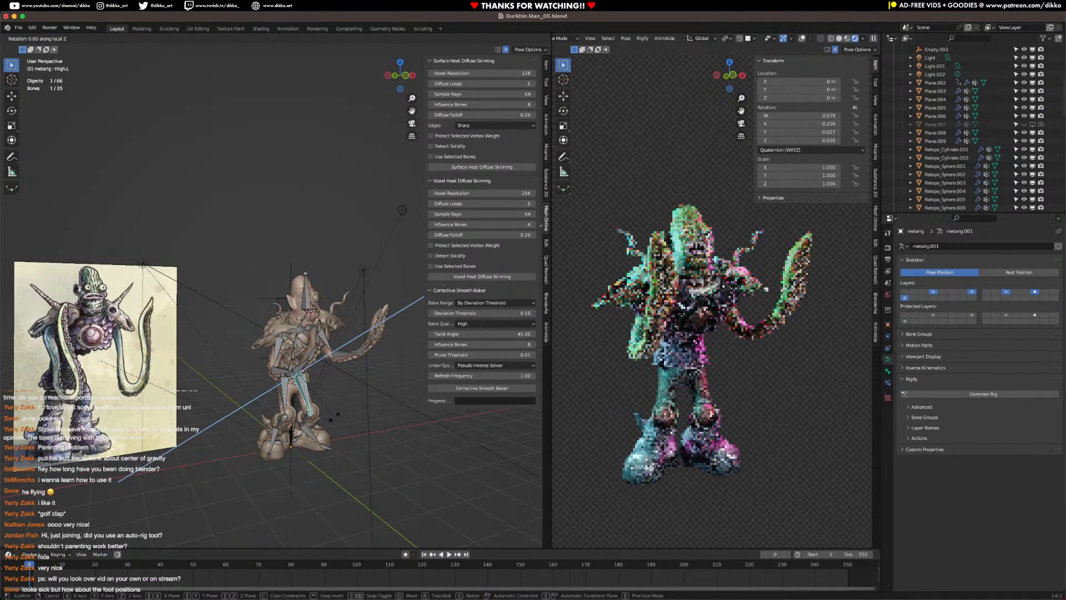
right_click(357, 396)
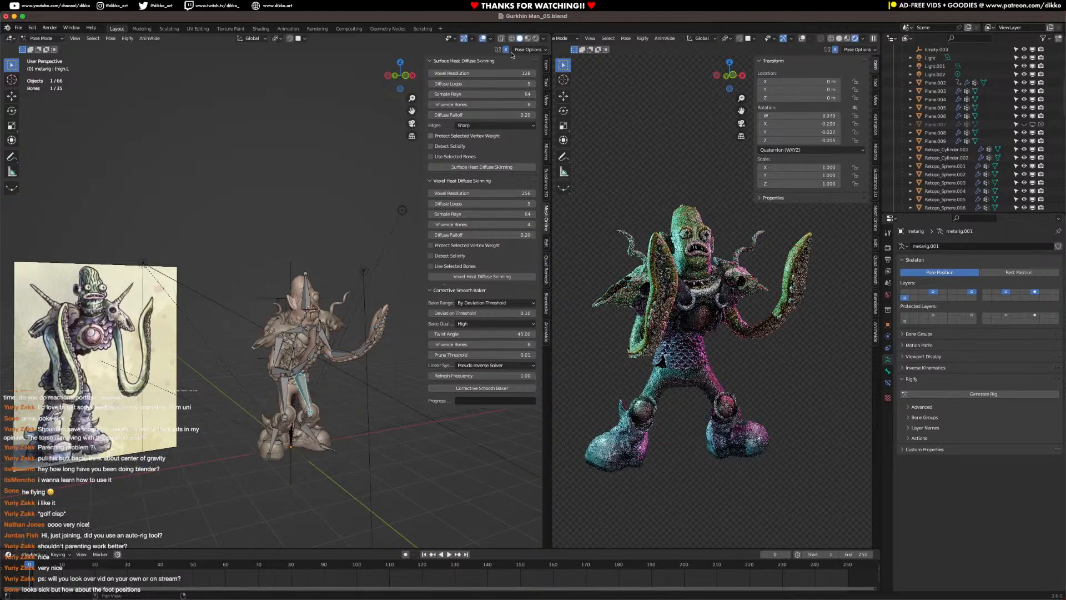
click(839, 39)
Step: Try to rotate the left thigh bone about the global Z axis, and undo it
key(r)
key(z)
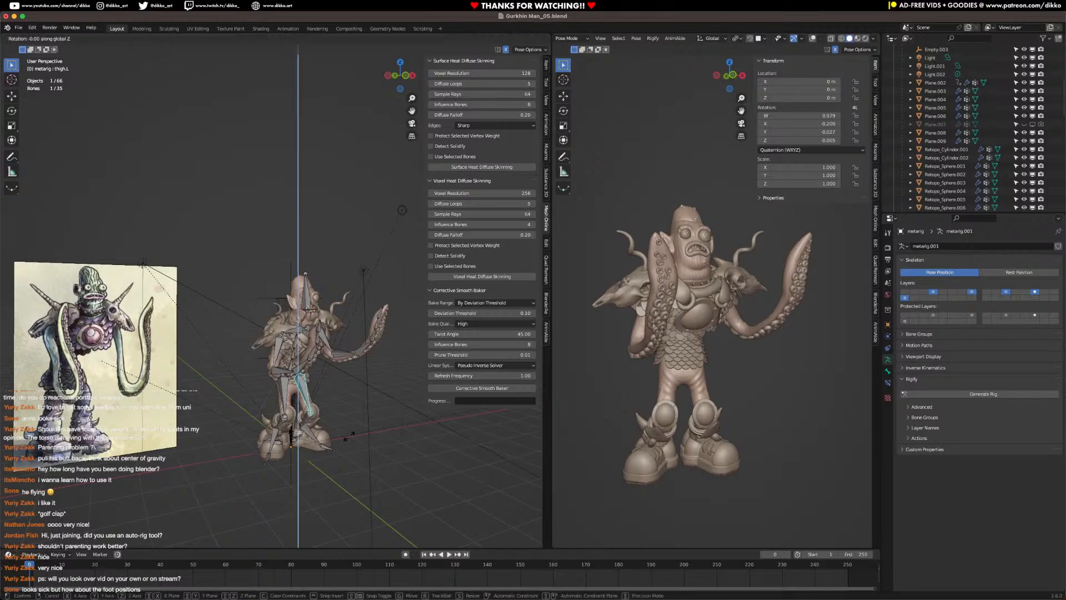
click(377, 417)
key(ctrl+z)
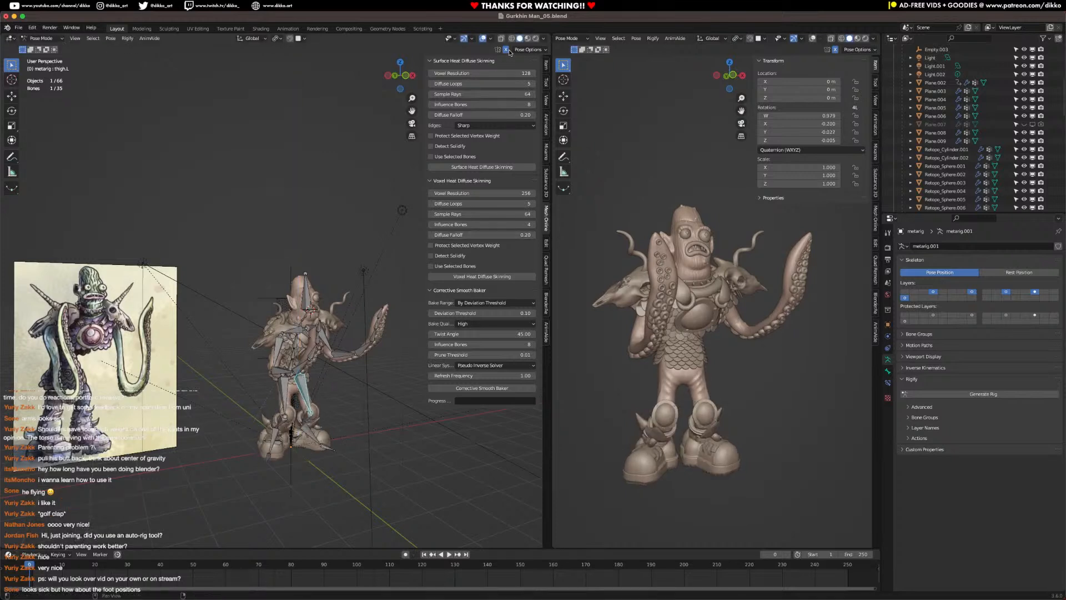
Step: With X-axis mirroring off, rotate the left thigh about 23° around global Z and swing it outward about 15° in the view
key(r)
key(z)
click(334, 416)
middle_drag(334, 416, 322, 414)
key(r)
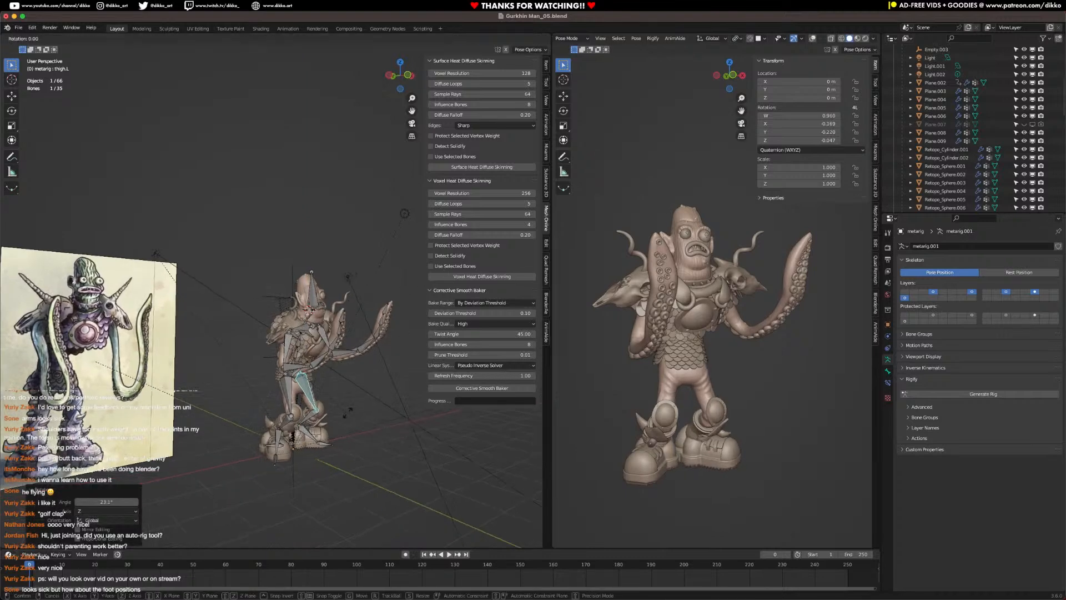
click(354, 409)
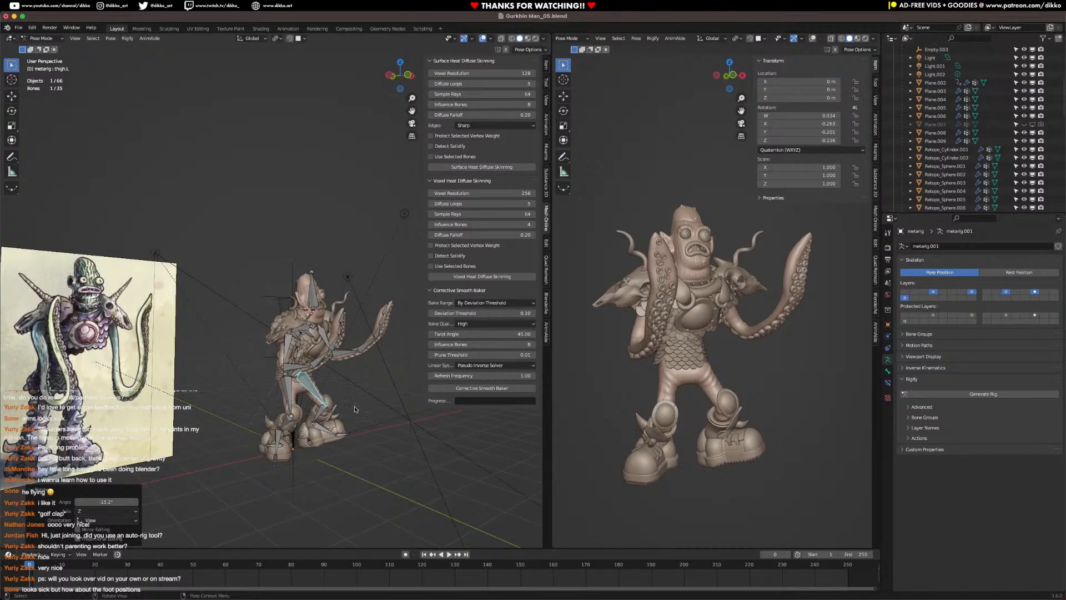
Step: Rotate the left foot bone down so the boot sits flat, and slightly rotate the left thigh bone
click(320, 416)
scroll(319, 422, up, 4)
middle_drag(320, 422, 345, 389)
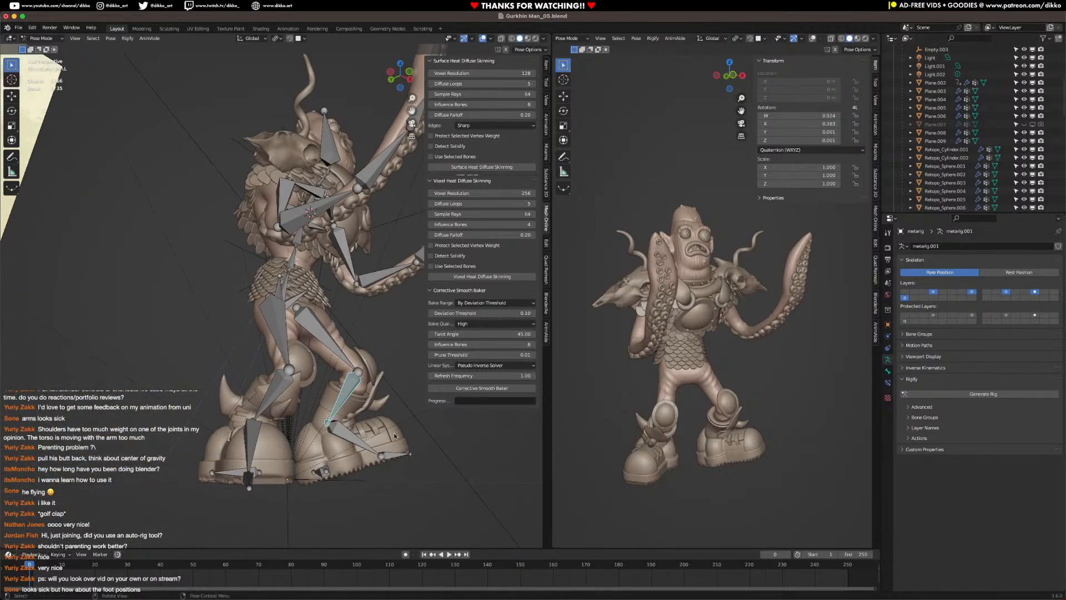
key(r)
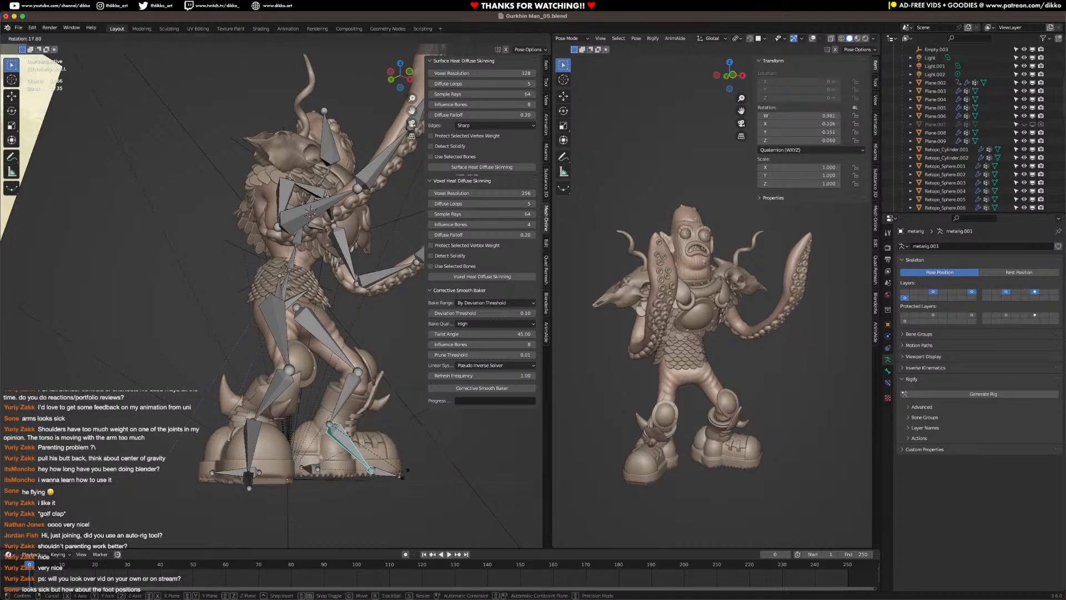
click(405, 476)
click(342, 351)
key(r)
click(372, 442)
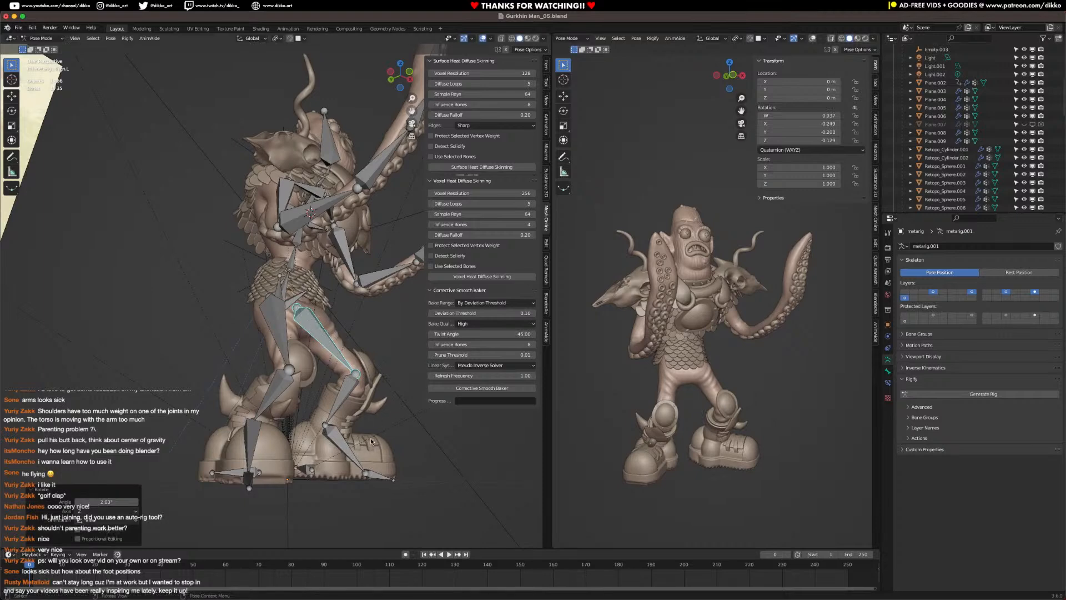
Step: Rotate the right thigh bone thigh.R about 37° around the global Z axis
middle_drag(299, 414, 268, 405)
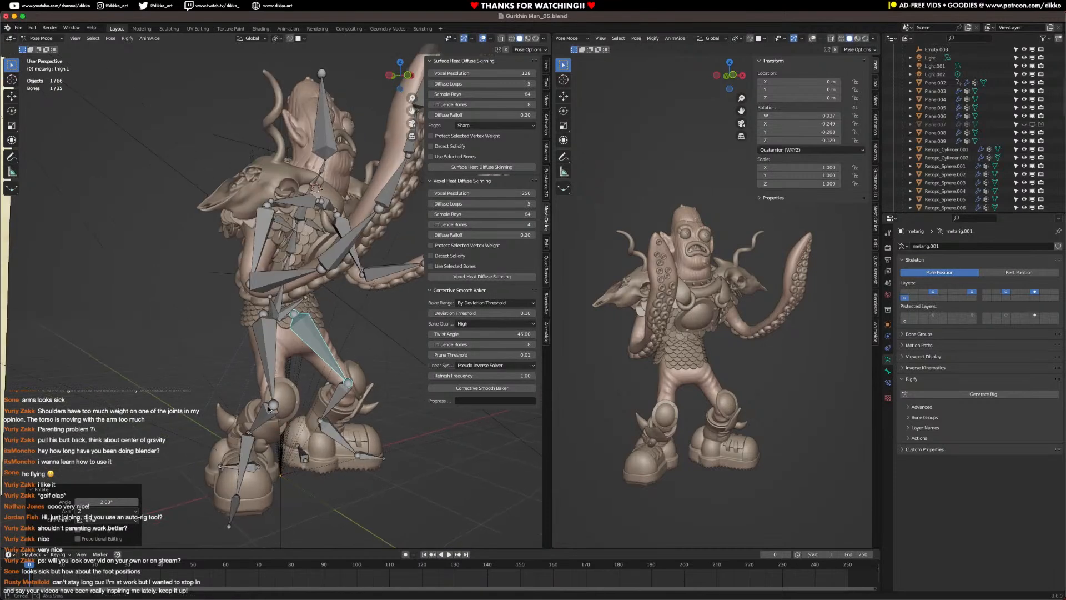
click(268, 374)
key(r)
key(z)
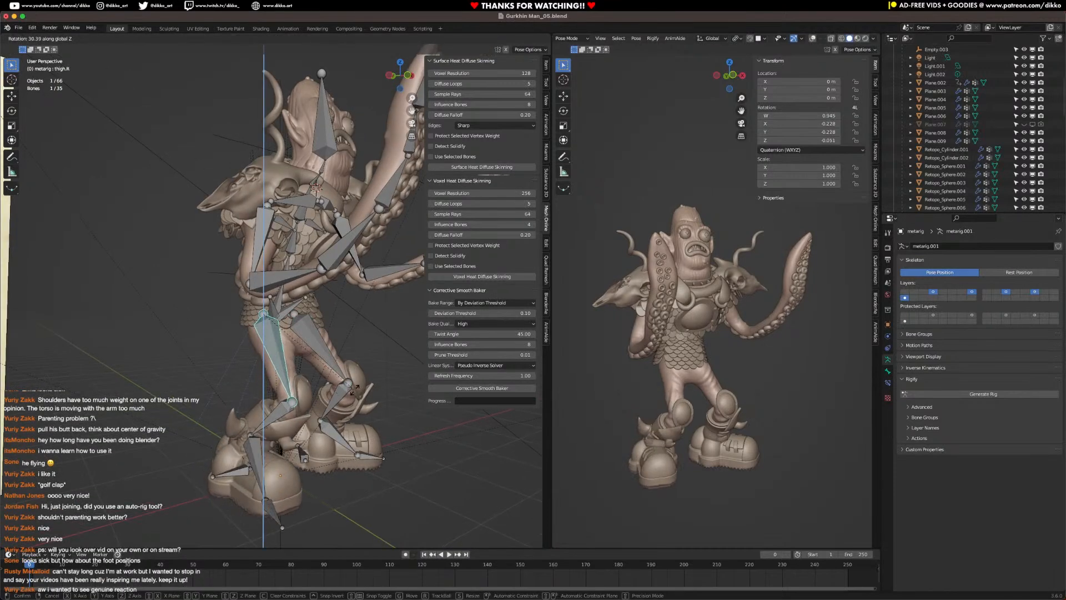
click(372, 385)
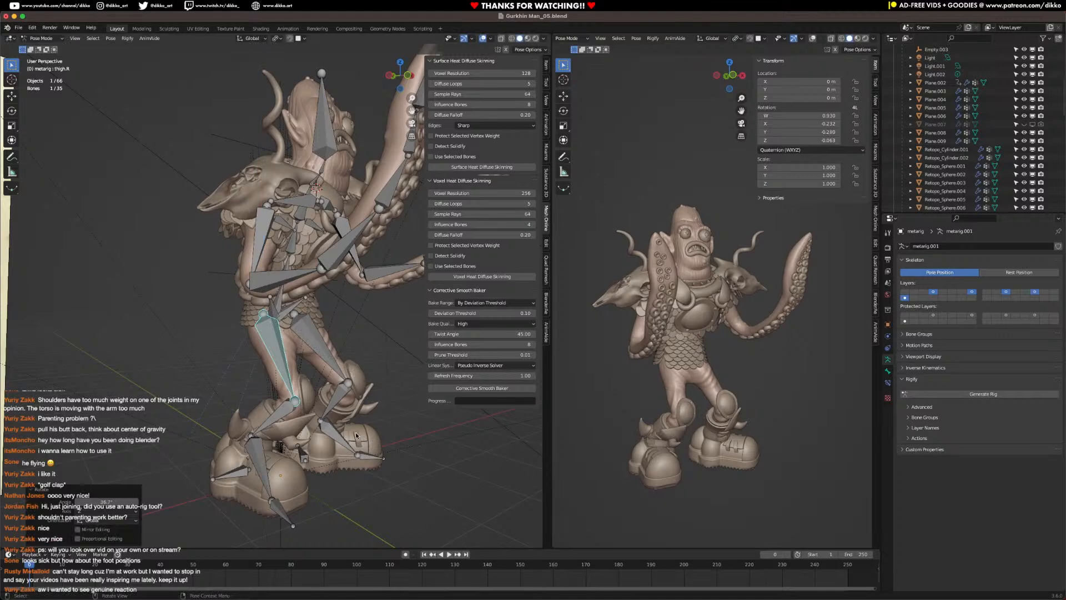
Step: Save the file with the new leg pose and inspect the full character from the front
key(ctrl+s)
middle_drag(355, 431, 320, 416)
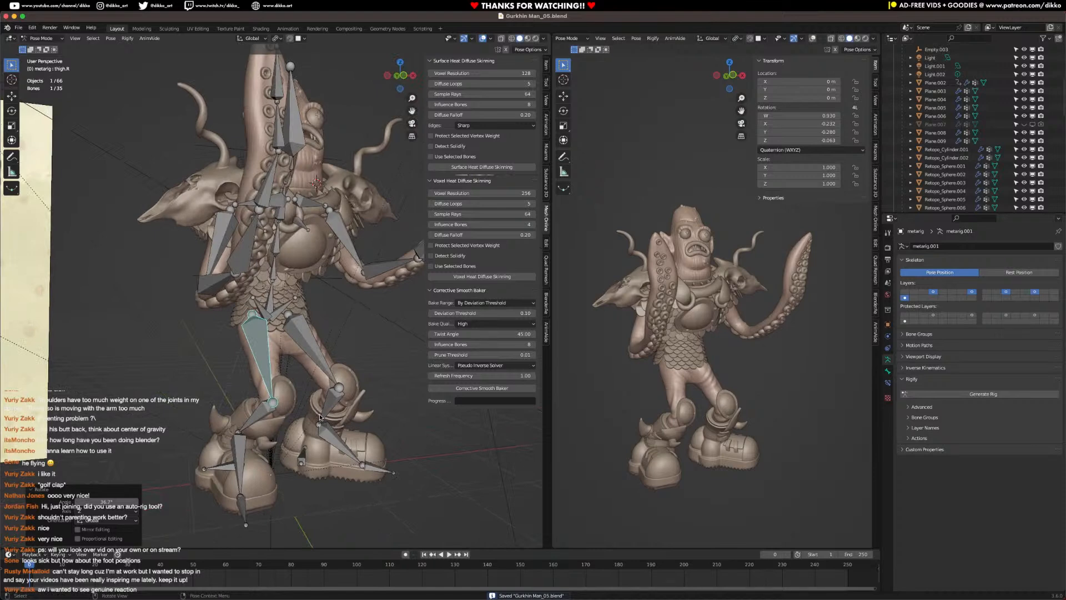
scroll(272, 353, down, 5)
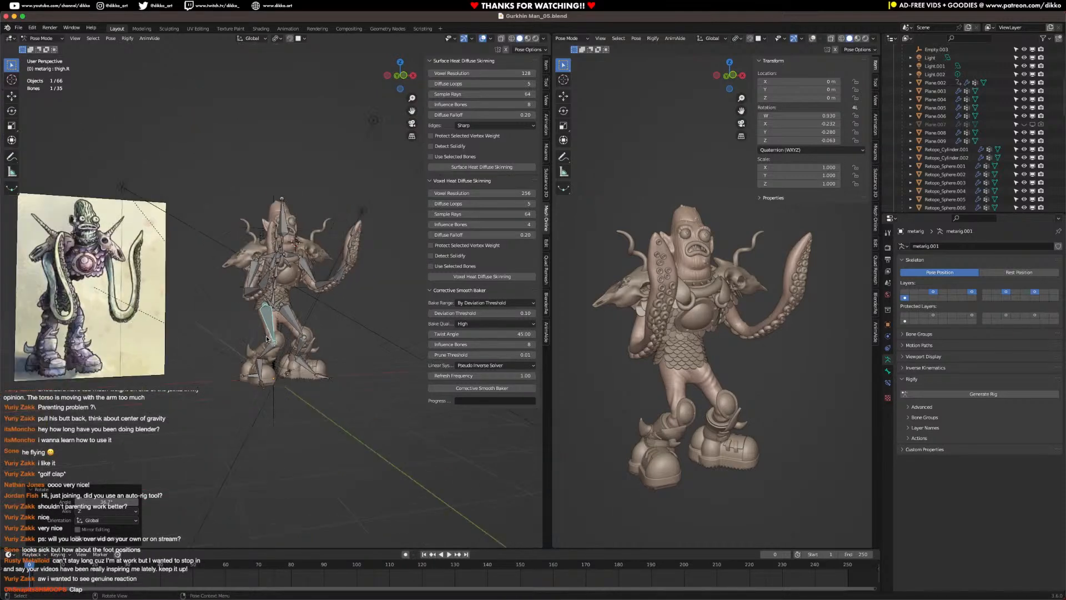
key(ctrl+s)
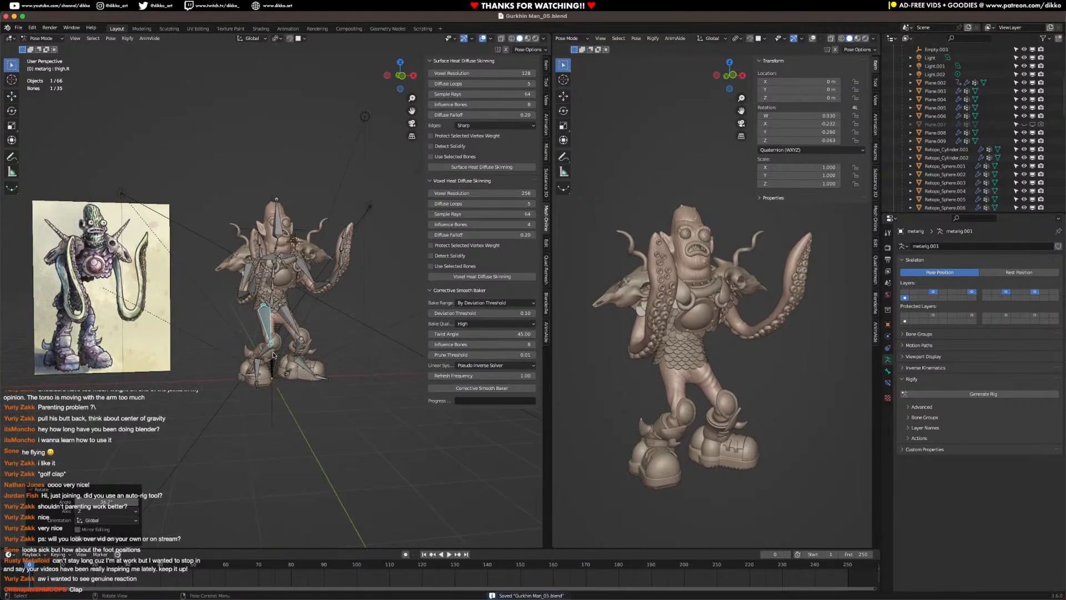
Step: Show the camera view with rendered shading in the first viewport and lock the camera to the view
key(KP_0)
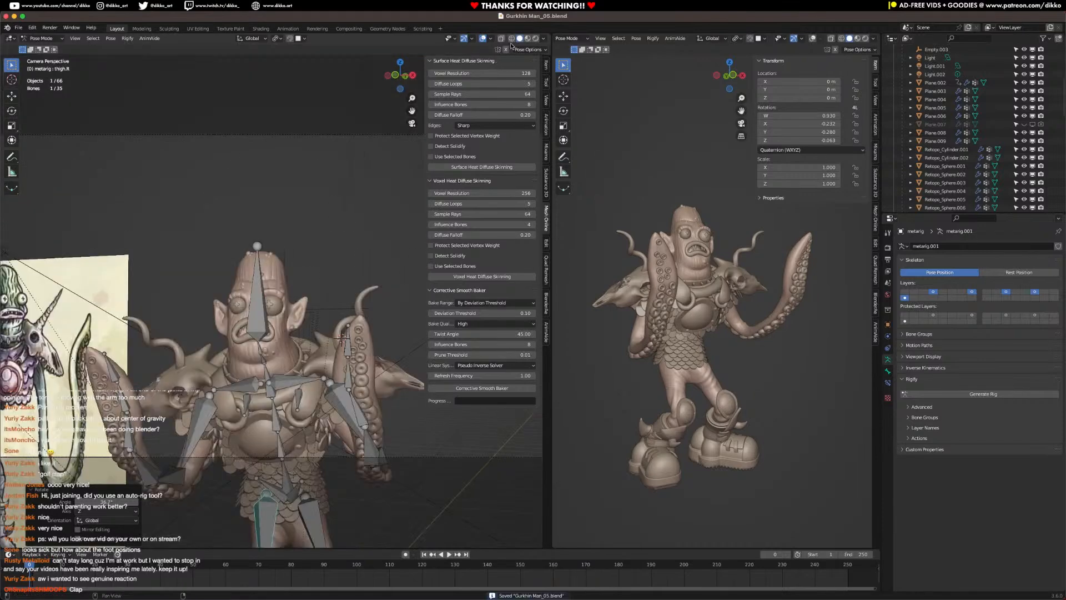
click(536, 39)
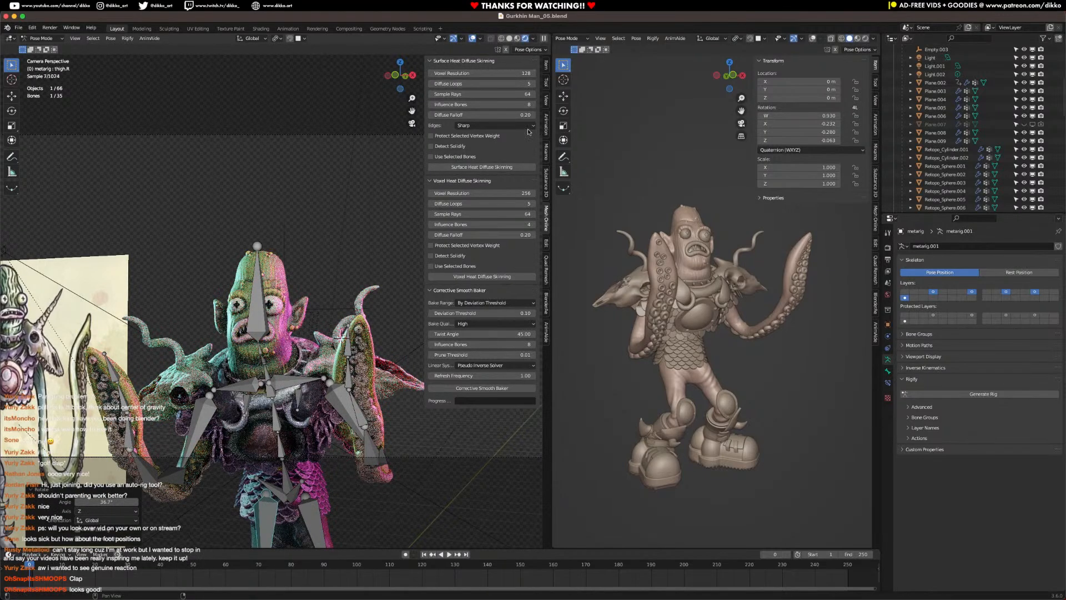
click(548, 101)
click(489, 165)
Step: Reframe the camera to show the whole character from a three-quarter angle, centred in the frame
scroll(289, 300, down, 6)
middle_drag(267, 322, 316, 284)
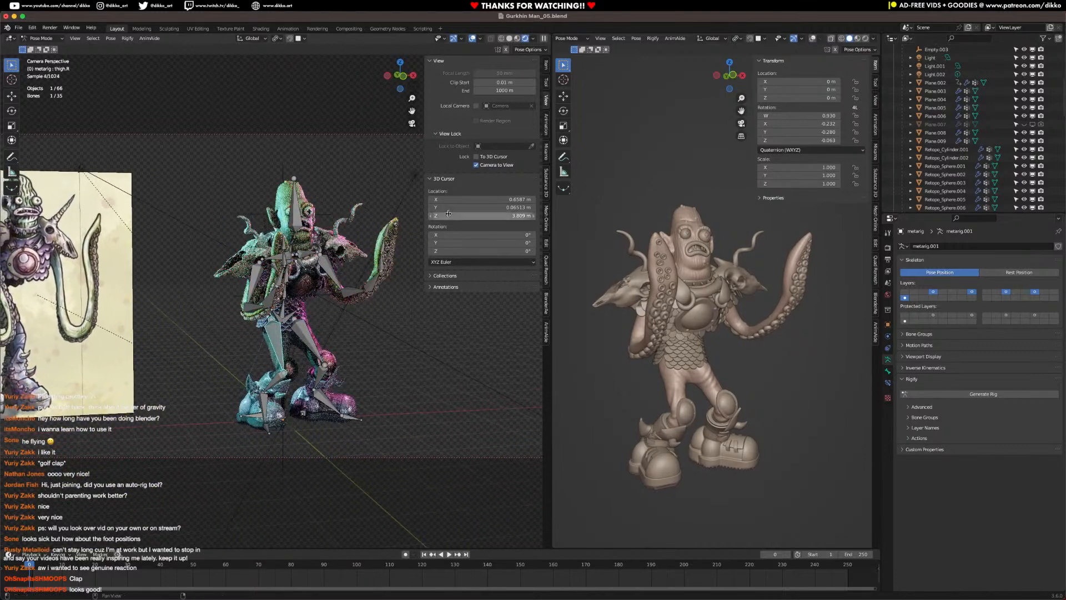
shift+middle_drag(381, 336, 381, 328)
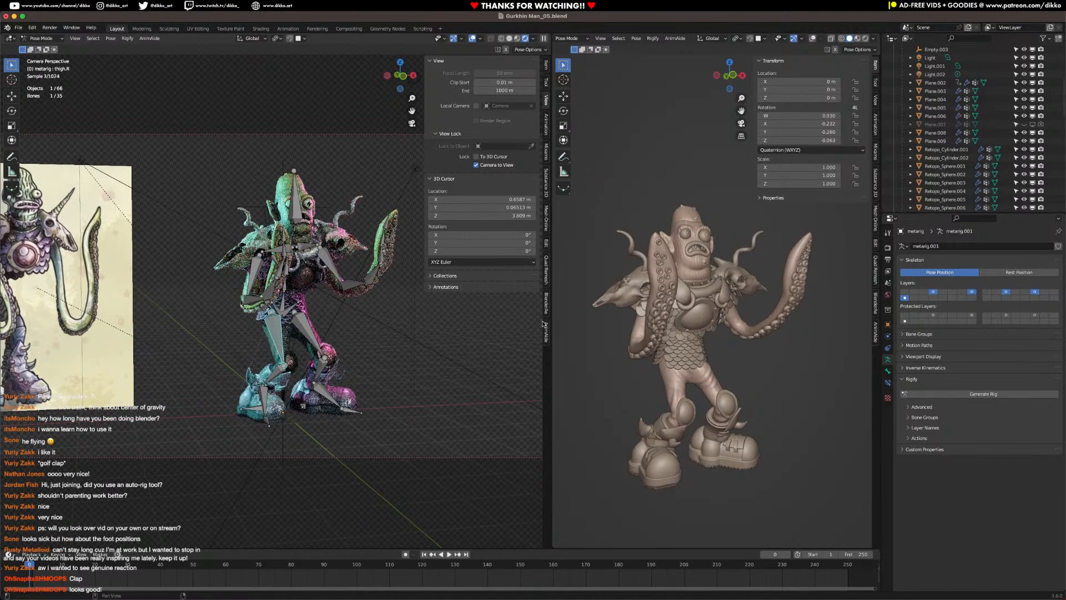
shift+middle_drag(389, 243, 383, 243)
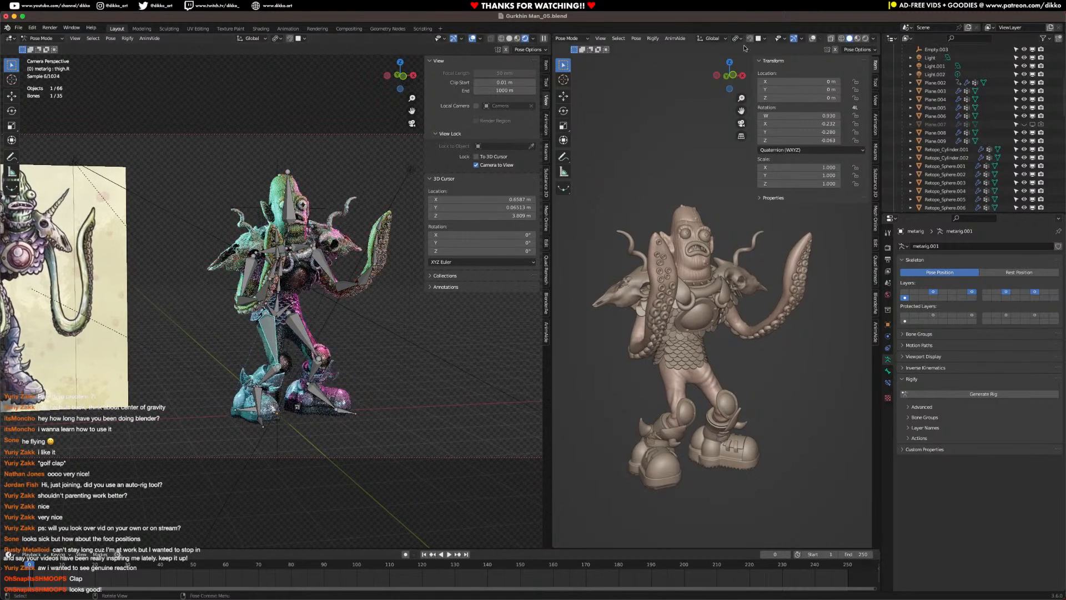
Step: Show the camera view with rendered shading in the second viewport, set the first viewport to solid shading and save the file
key(KP_0)
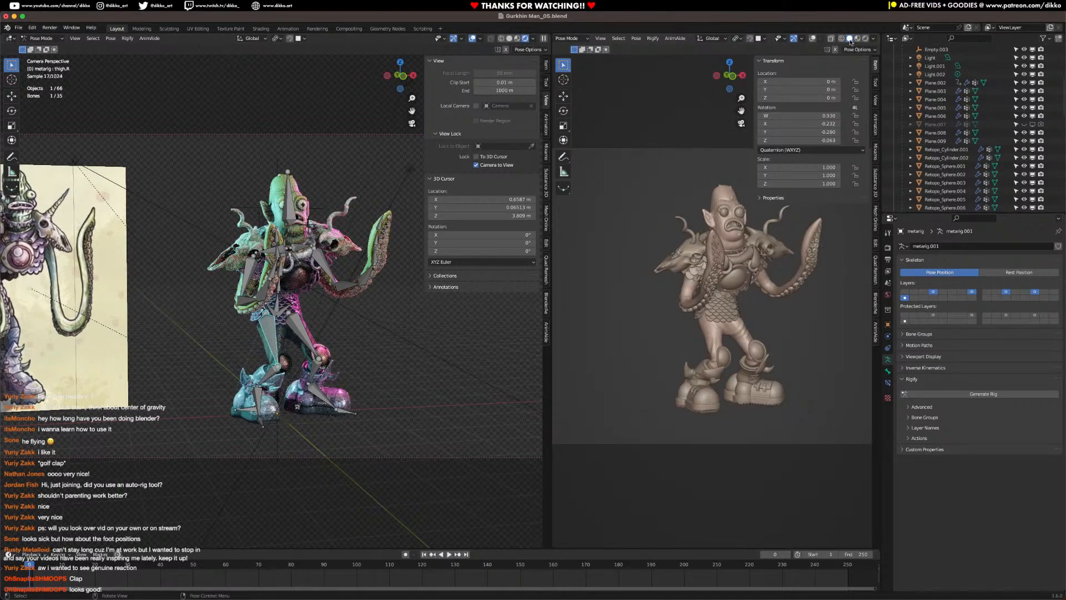
click(865, 38)
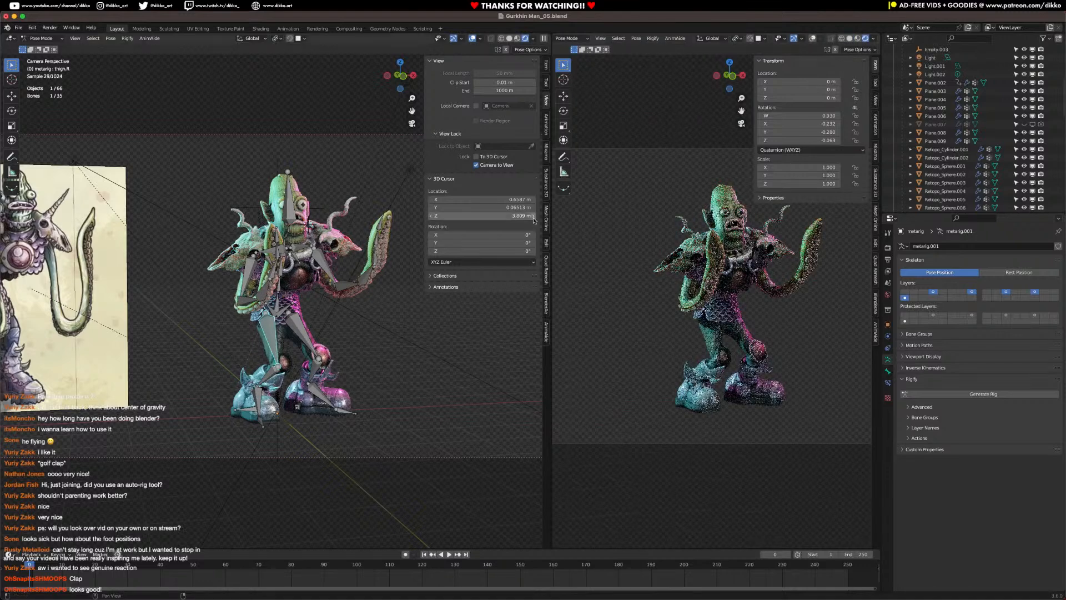
click(510, 39)
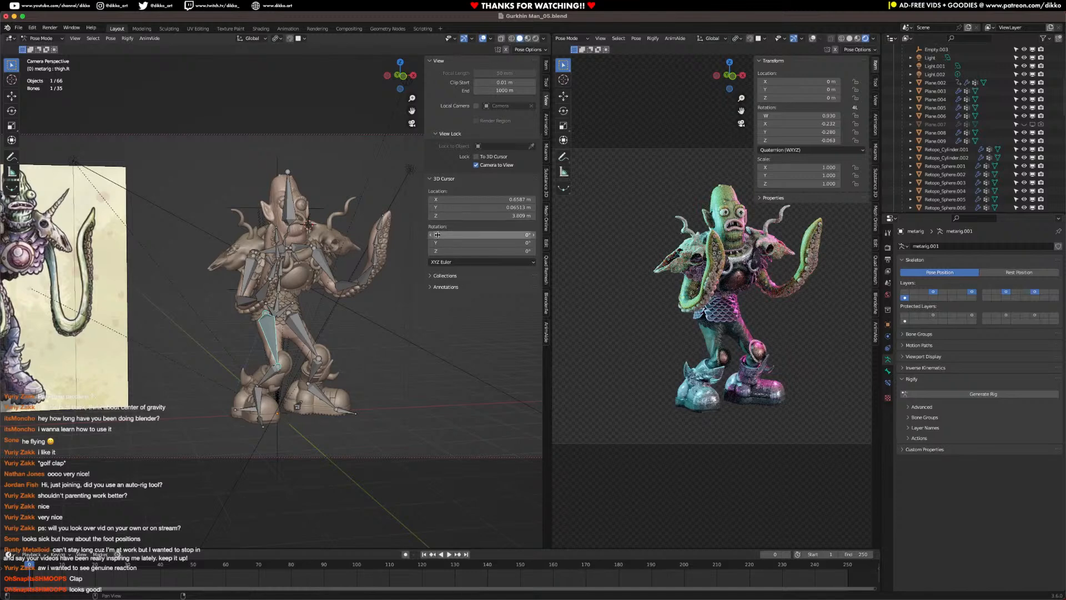
key(ctrl+s)
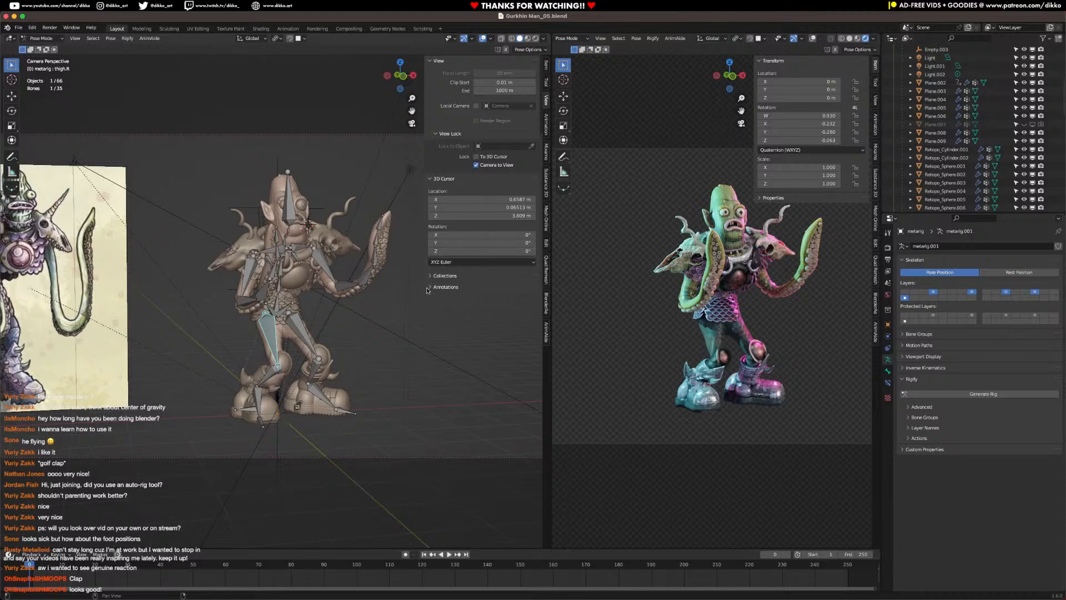
Step: Orbit the camera slightly towards the character's front and unlock the camera from the first viewport's view
mouse_move(262, 288)
middle_down()
mouse_move(311, 293)
mouse_move(268, 301)
middle_up()
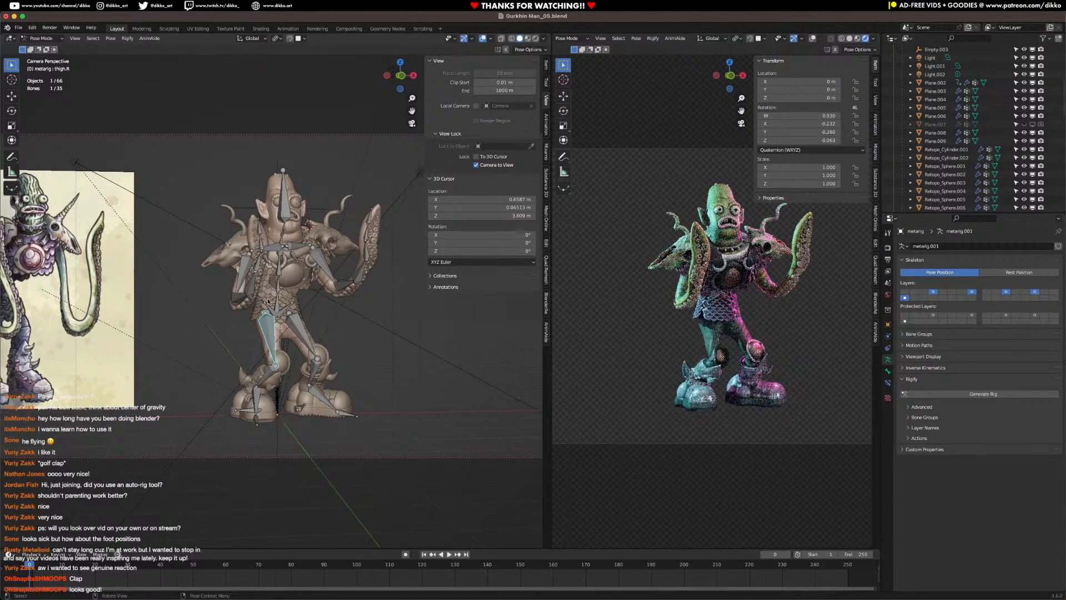
click(274, 301)
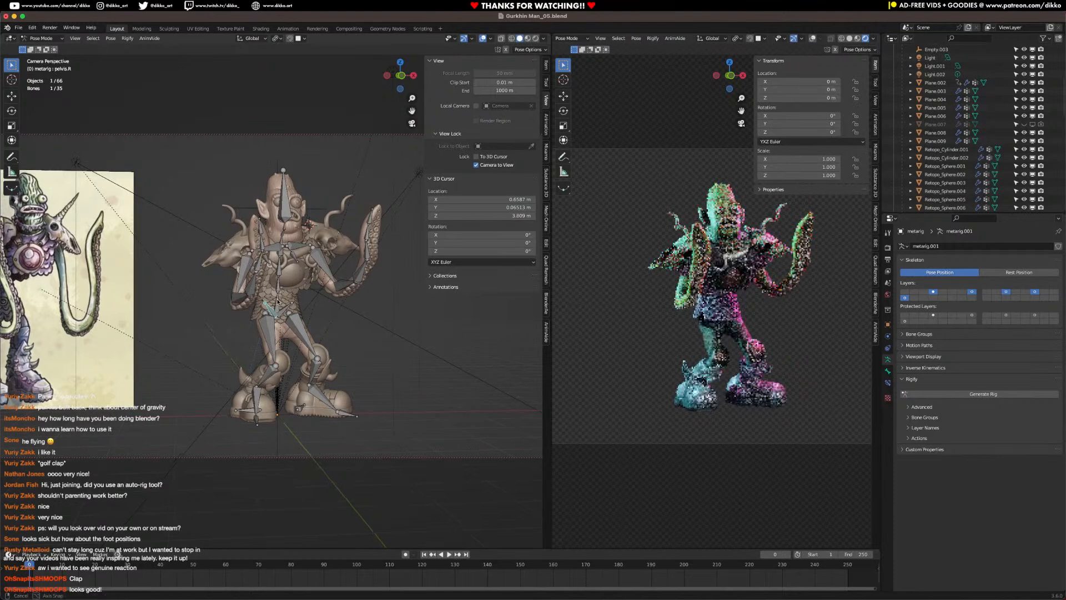
click(482, 38)
click(484, 39)
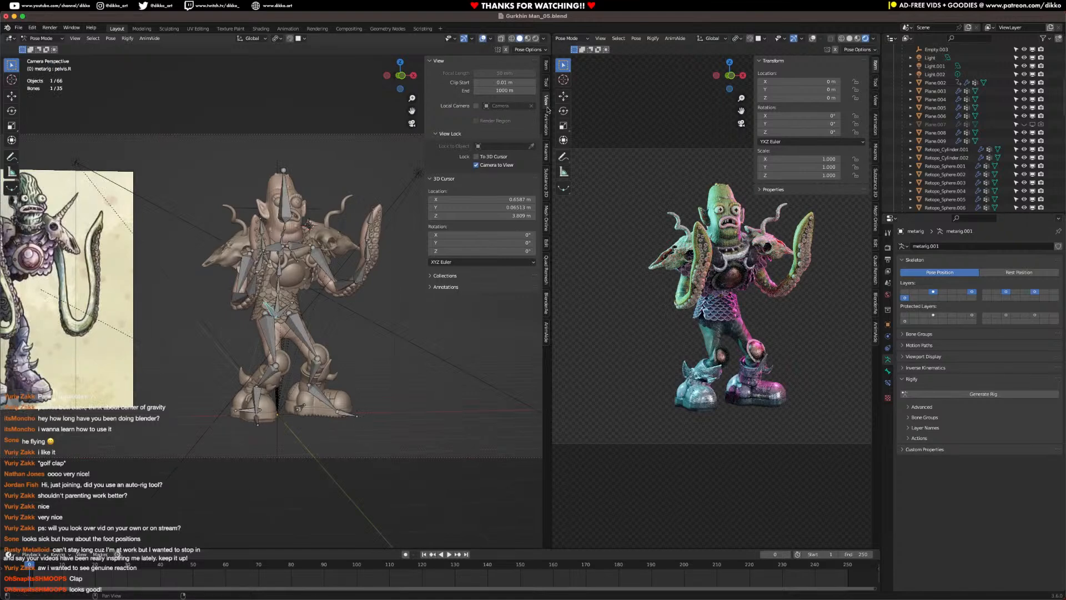
middle_drag(272, 278, 327, 289)
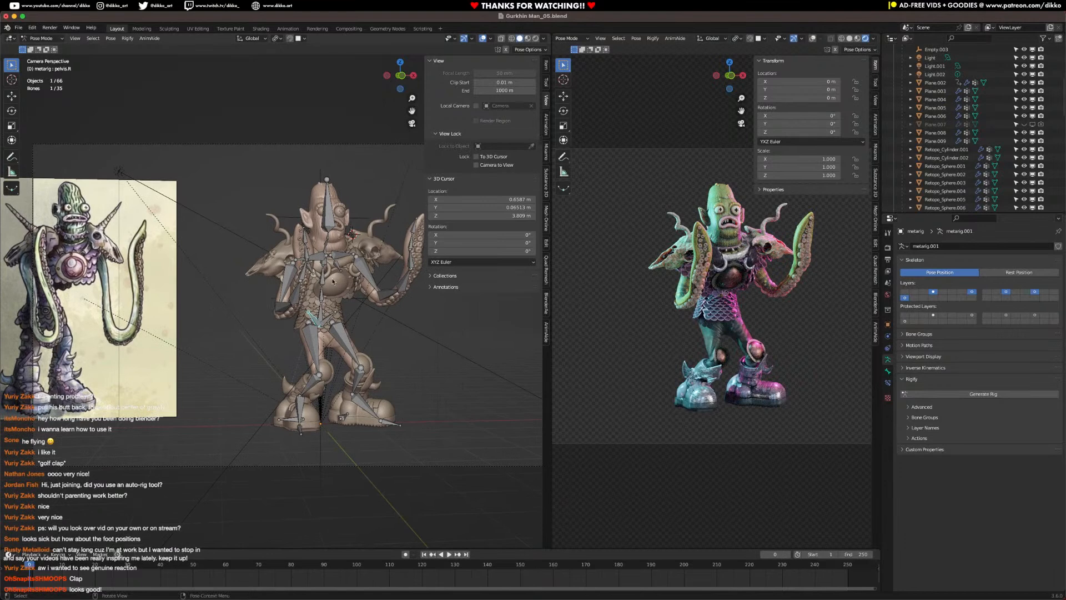
Step: Rotate the spine bone spine.002 by about 7.5° in the camera view and save the file
click(323, 281)
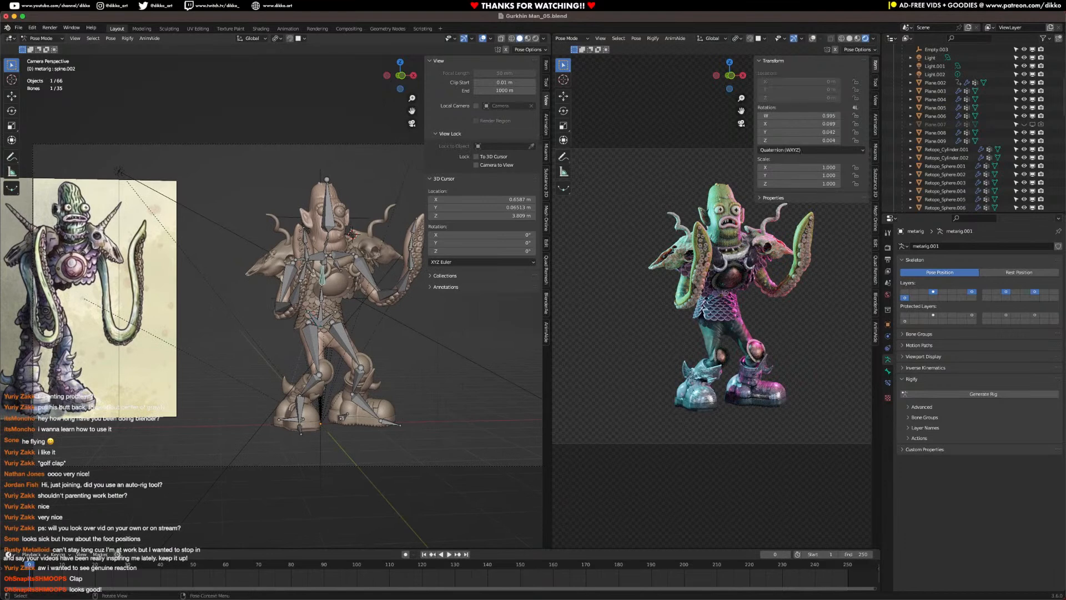
key(r)
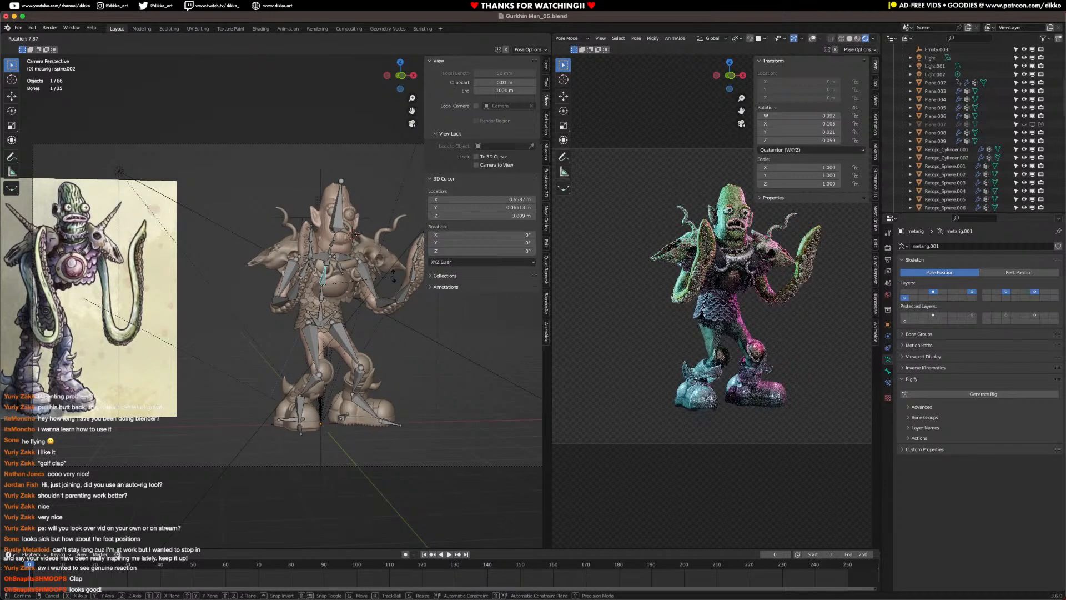
click(393, 278)
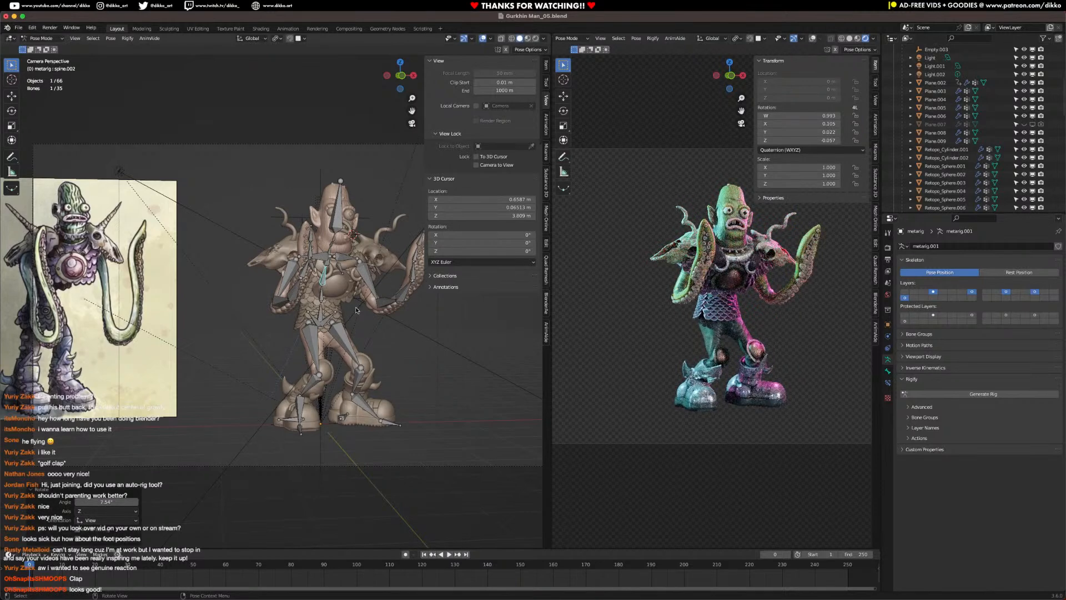
key(ctrl+s)
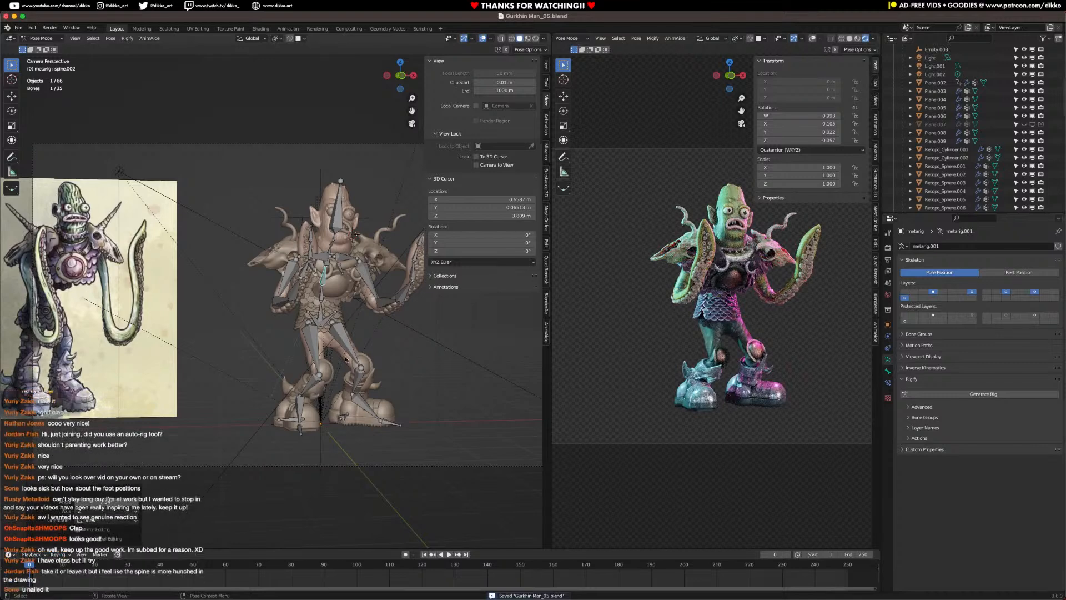
Step: Deselect the bones, switch the metarig from Pose Mode to Object Mode and save the file
click(390, 356)
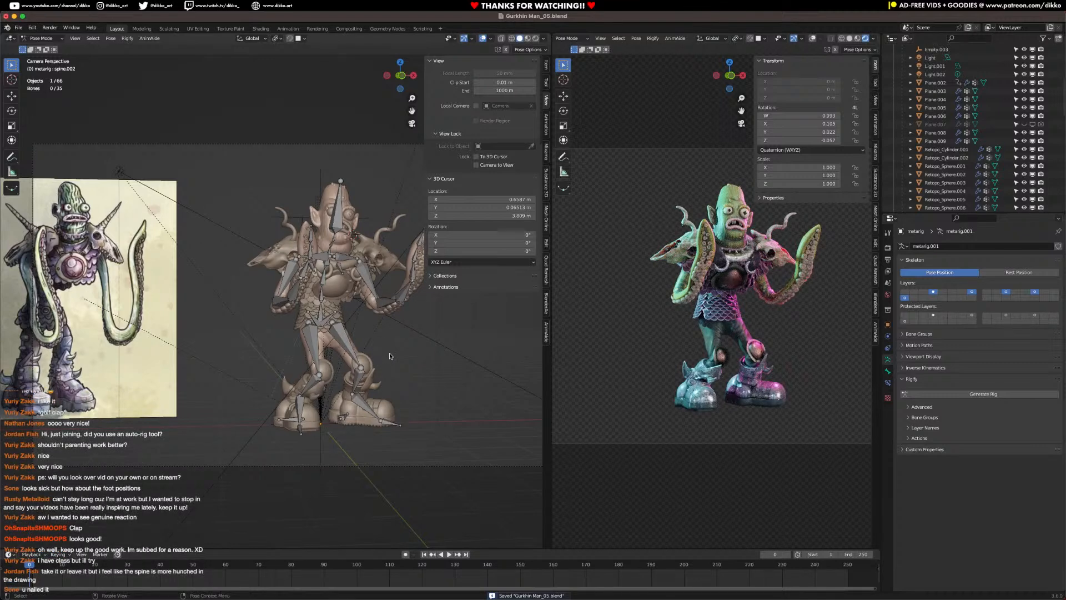
click(44, 41)
click(43, 48)
click(228, 183)
key(ctrl+s)
Step: Add a cylinder mesh at the 3D cursor and scale it by about 9.8 so it surrounds the whole character
key(shift+a)
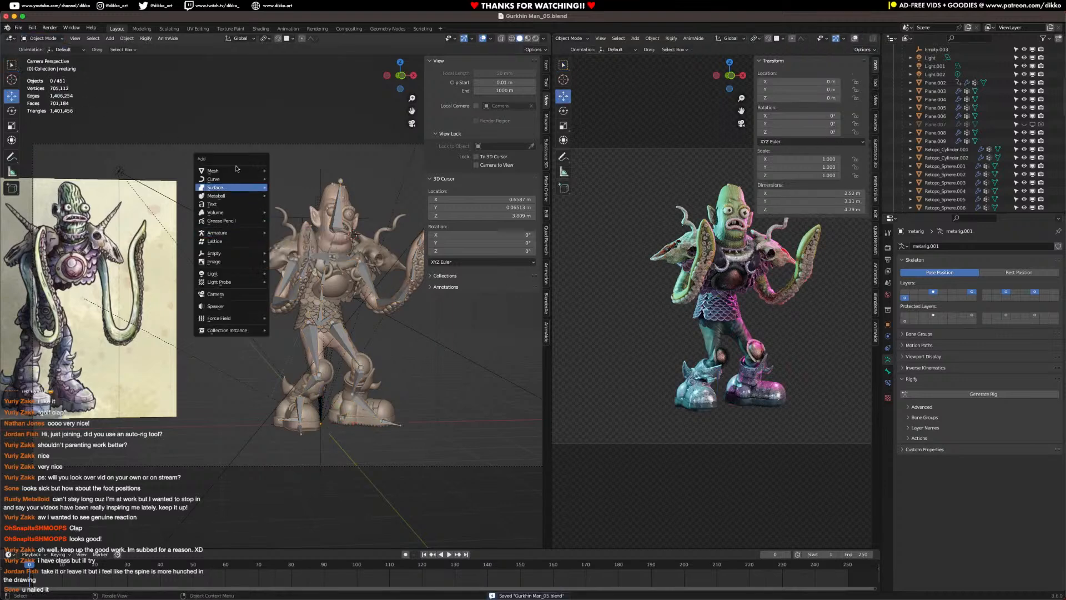
mouse_move(244, 171)
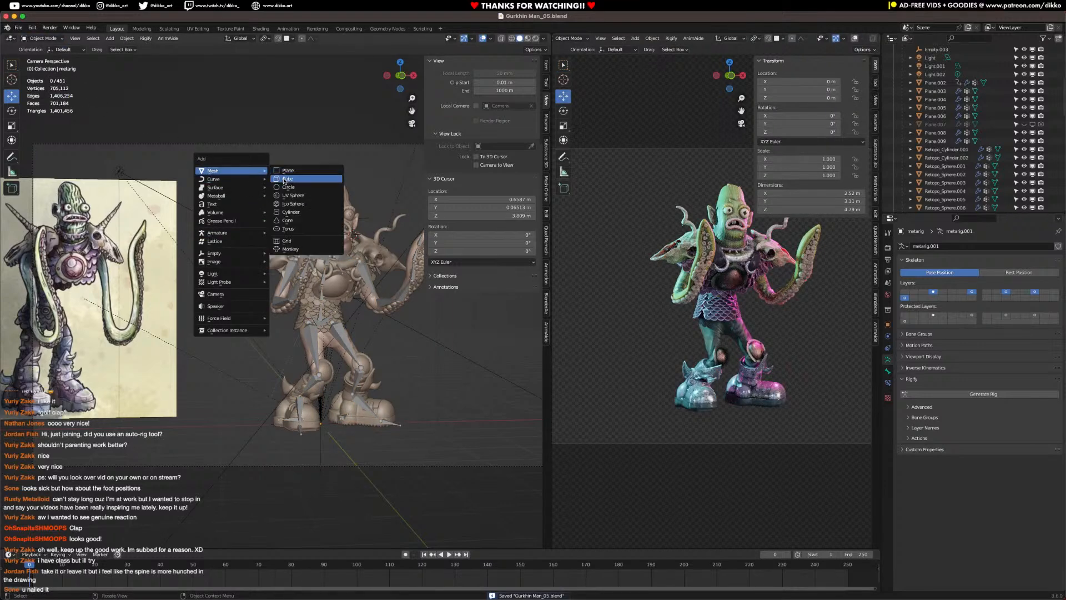
click(289, 212)
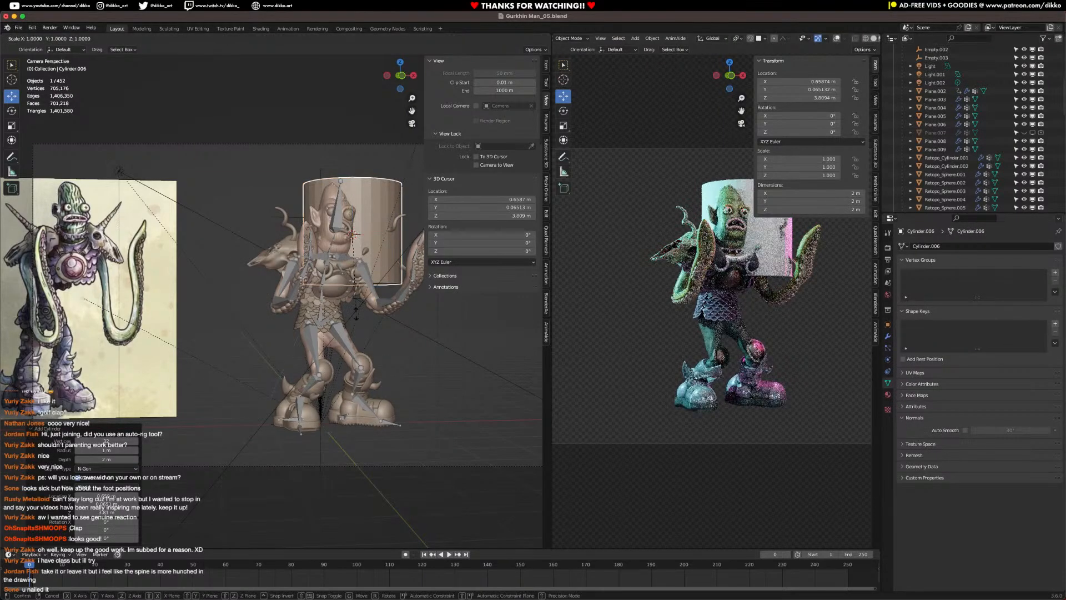
key(s)
click(143, 343)
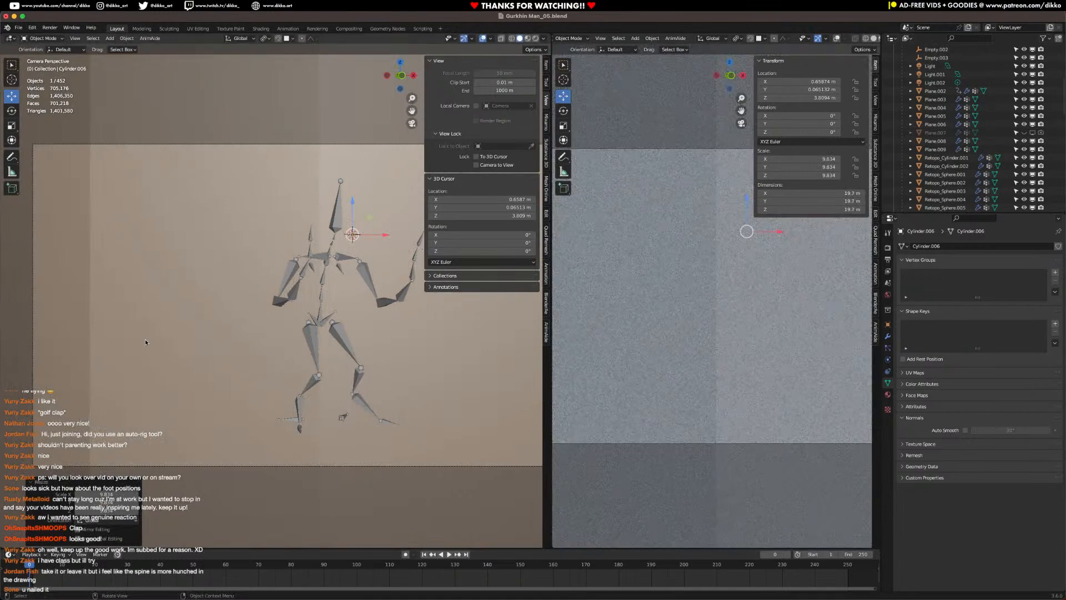
Step: Move the cylinder up along Z in the front view until its base sits at the character's feet
scroll(325, 334, down, 5)
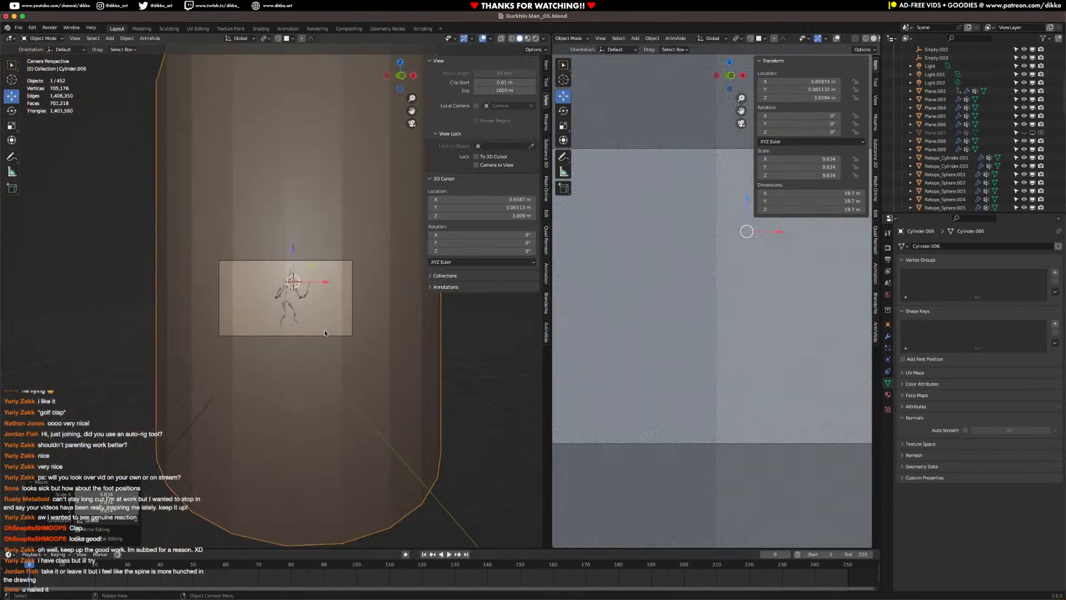
middle_drag(325, 333, 312, 357)
scroll(317, 356, down, 3)
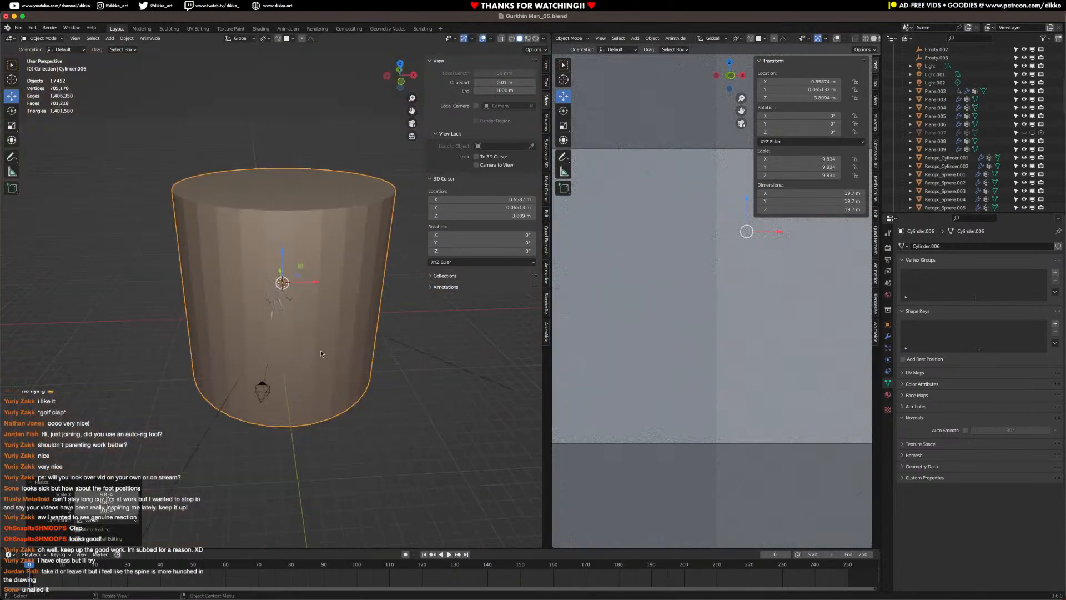
key(KP_1)
key(g)
key(z)
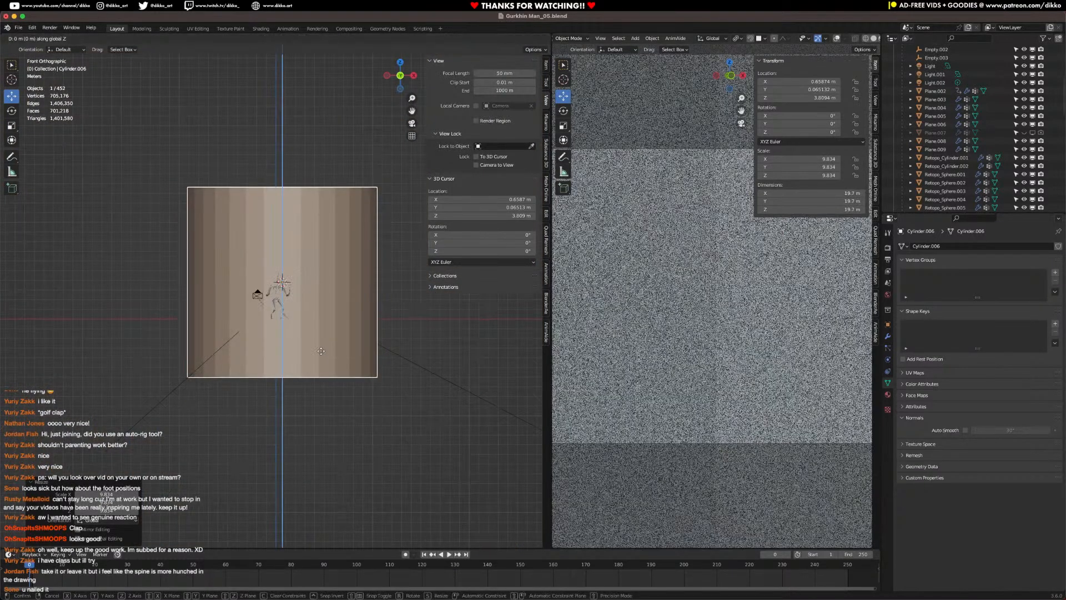
click(312, 293)
Step: Enter Edit Mode on the cylinder and delete its top cap face
middle_drag(311, 293, 337, 257)
key(Tab)
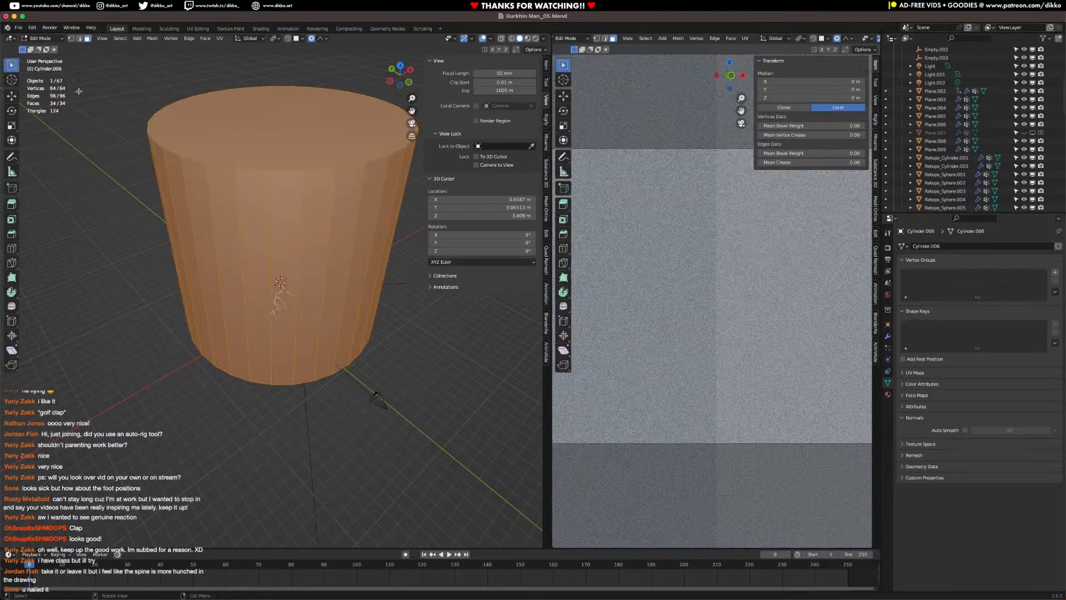
click(250, 131)
key(x)
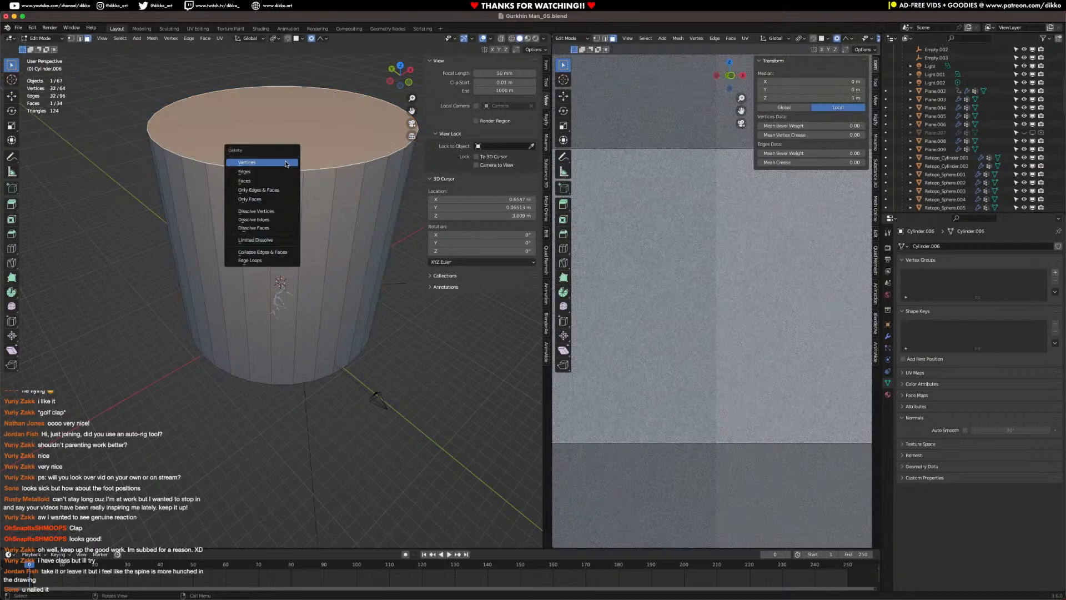
click(248, 182)
Step: Delete the cylinder's front wall faces to open the backdrop towards the camera
drag(225, 245, 369, 321)
key(x)
click(369, 321)
middle_drag(368, 319, 322, 281)
click(363, 306)
shift+click(339, 312)
shift+click(355, 319)
key(x)
click(356, 319)
Step: Try to cut the backdrop's floor face straight across in front of the character with the Knife tool
click(80, 38)
alt+click(346, 290)
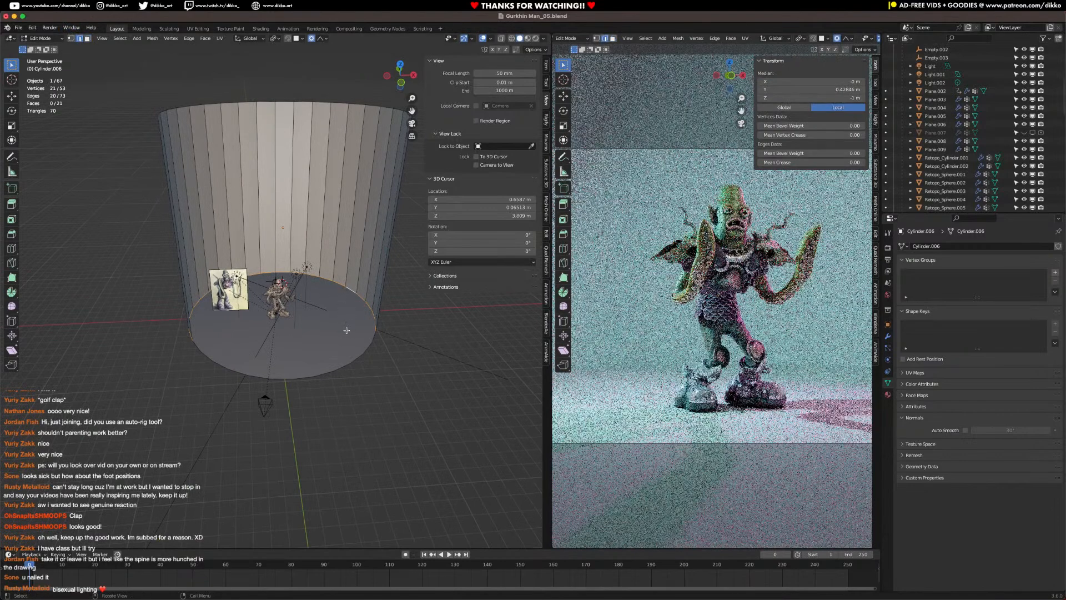
key(ctrl+l)
click(239, 345)
key(l)
click(211, 340)
key(k)
click(193, 341)
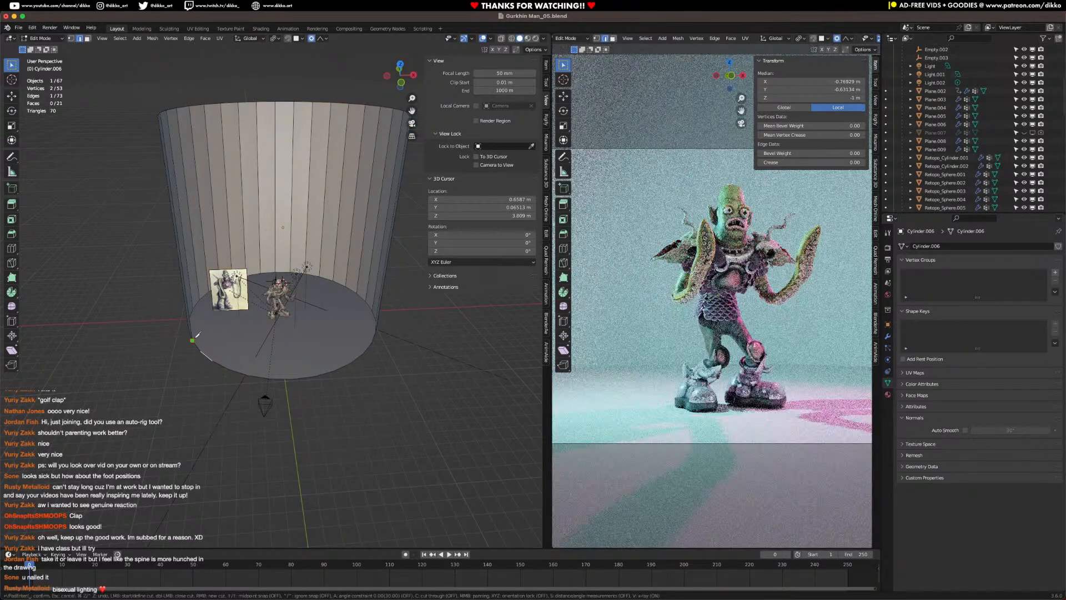
click(372, 342)
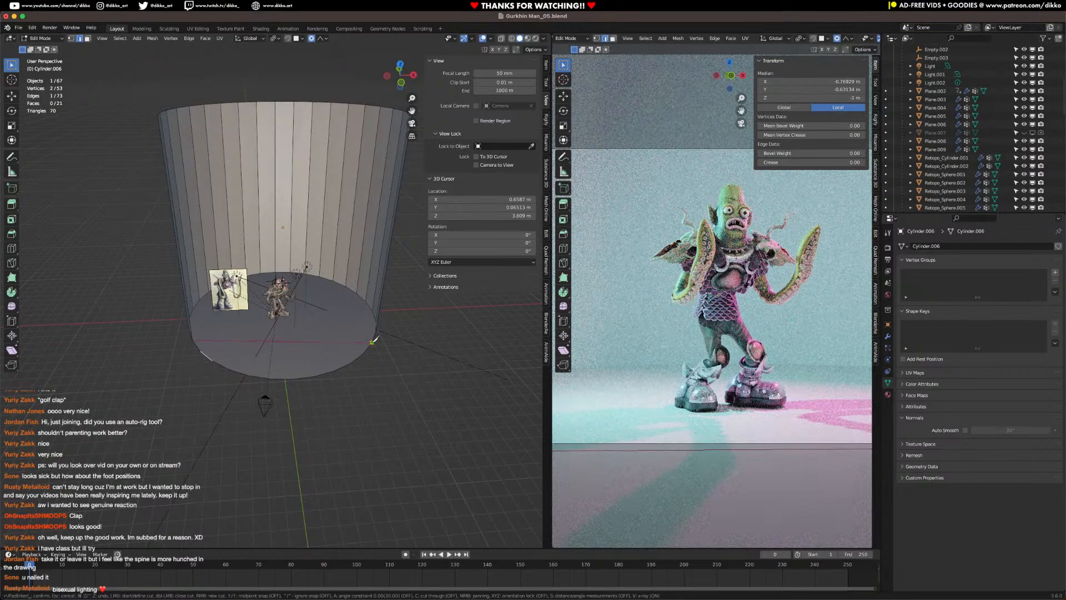
key(Return)
middle_drag(372, 342, 86, 105)
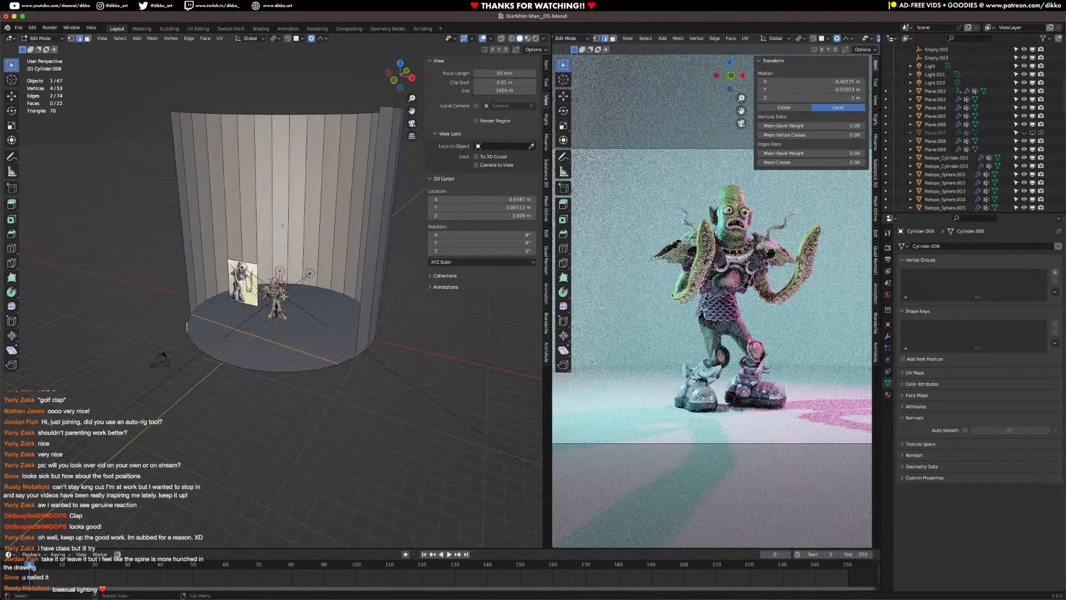
middle_drag(250, 340, 259, 350)
key(ctrl+z)
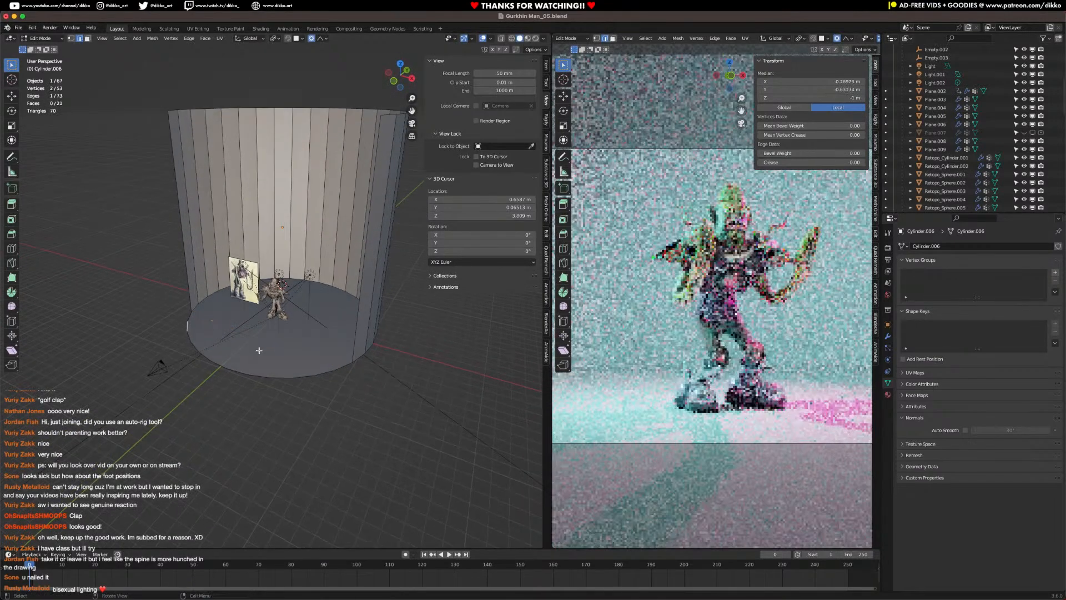
Step: Knife-cut the floor face between the two open ends of the wall, delete the front floor section and save the file
key(ctrl+l)
key(k)
click(188, 309)
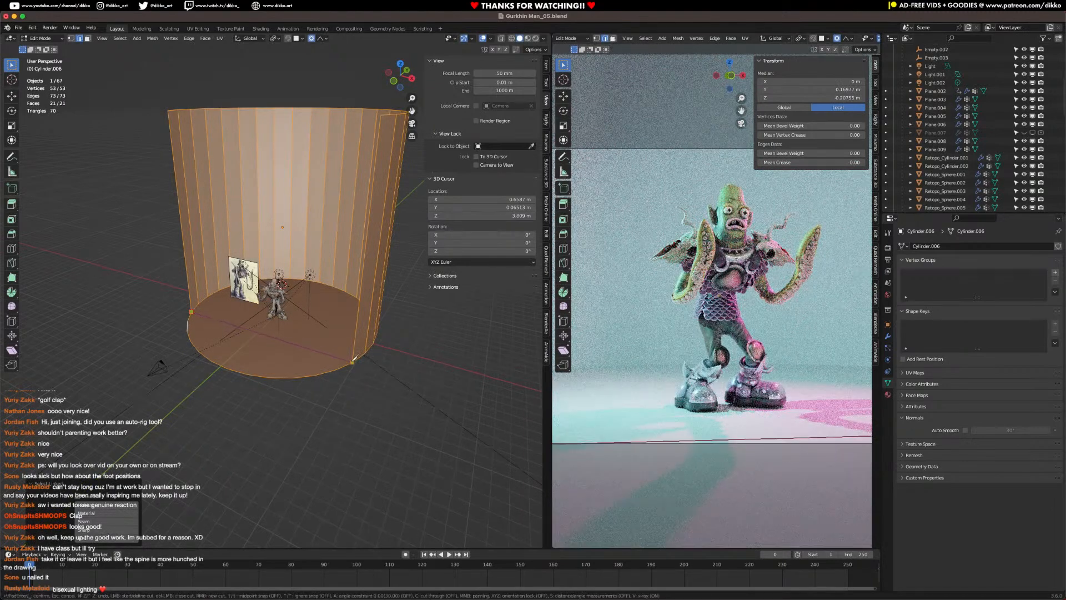
click(353, 361)
key(Return)
click(124, 132)
click(221, 335)
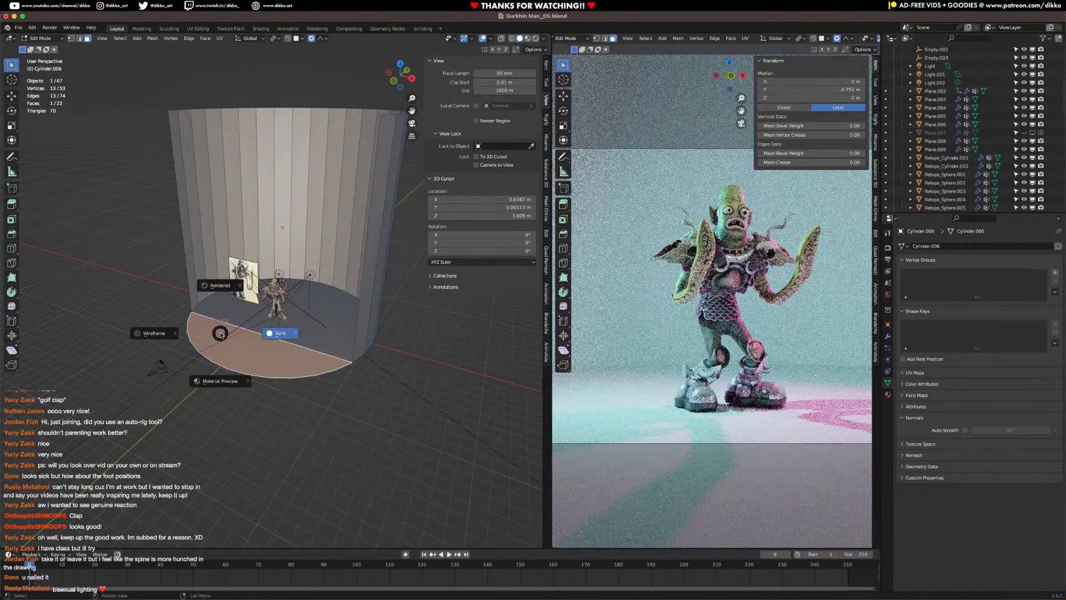
key(x)
click(222, 333)
key(ctrl+s)
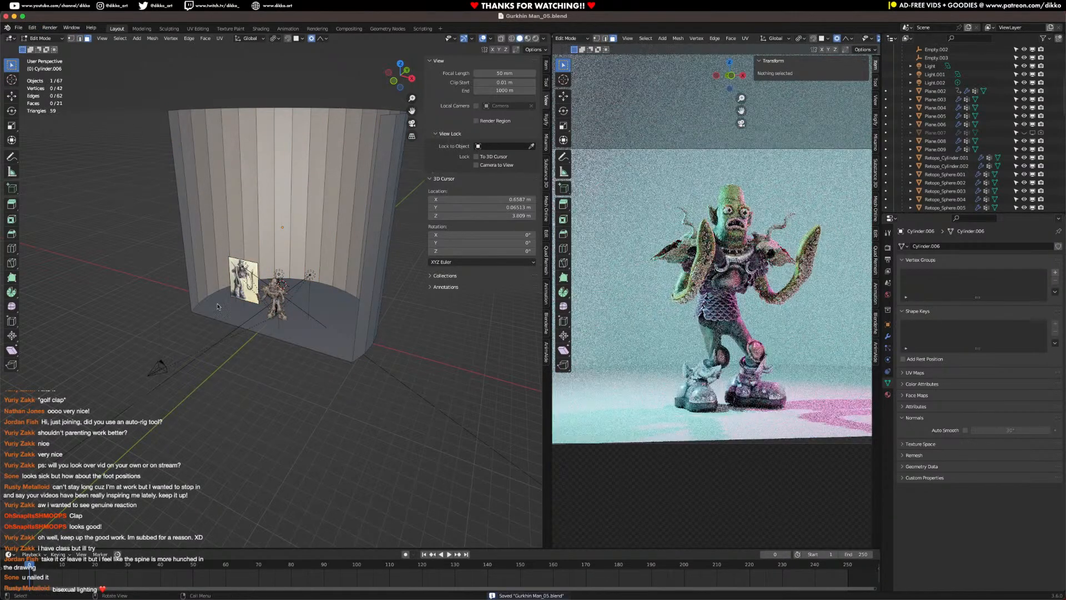
Step: Select the whole backdrop mesh and set the 3D cursor's X, Y and Z location to 0 m
click(324, 345)
key(a)
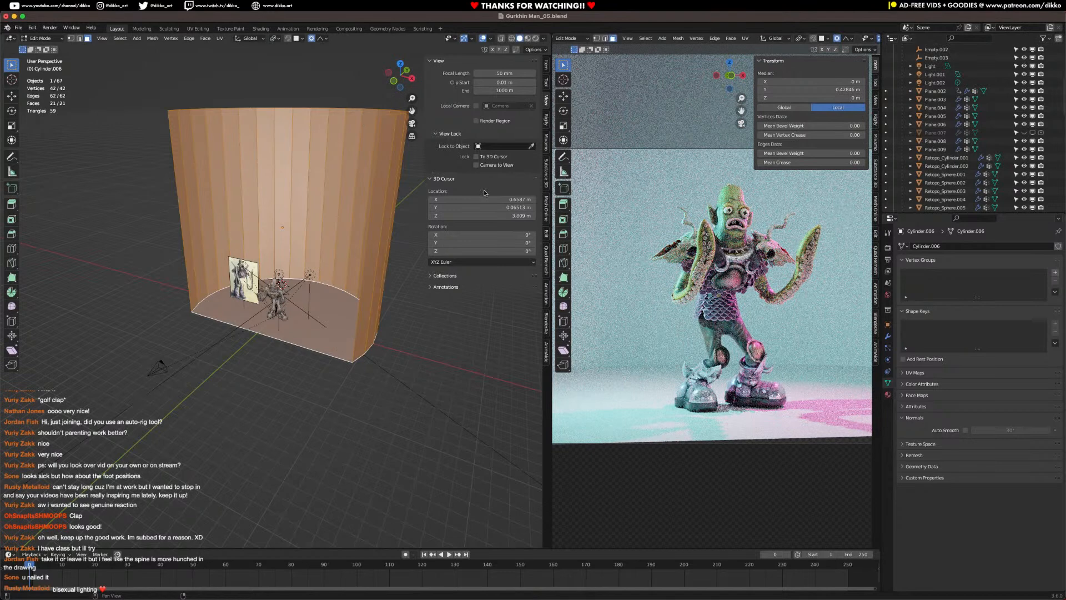
drag(484, 199, 484, 215)
text(0)
key(Return)
Step: Set the pivot point to the 3D cursor and scale the backdrop mesh up by about 1.43
click(281, 40)
click(285, 59)
key(s)
click(424, 297)
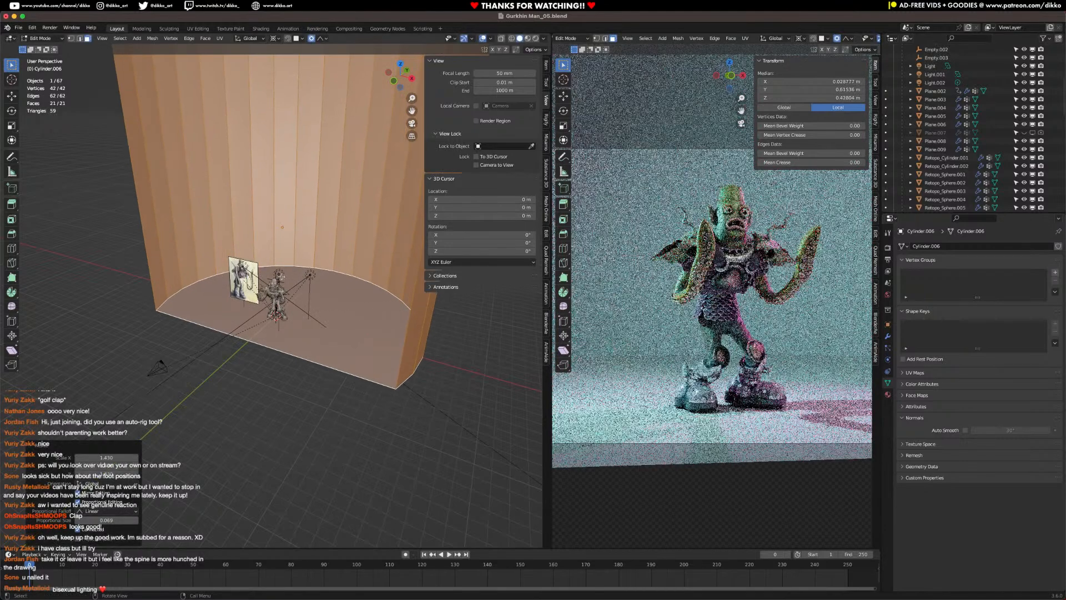
Step: Bevel the curved edge loop between the backdrop's wall and floor with three segments into a wide rounded transition
click(79, 39)
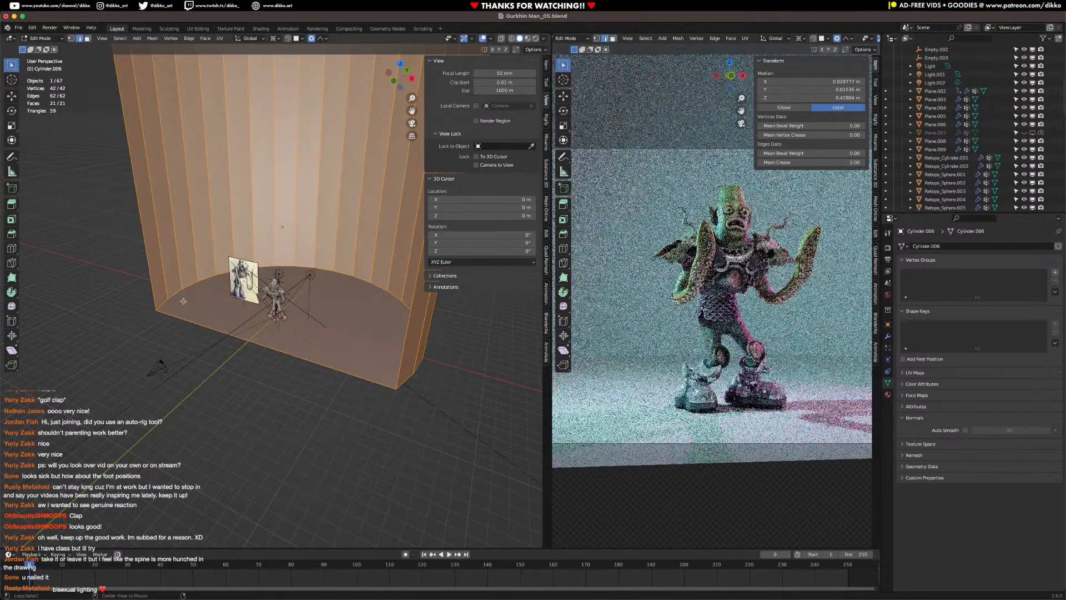
alt+click(209, 312)
key(ctrl+b)
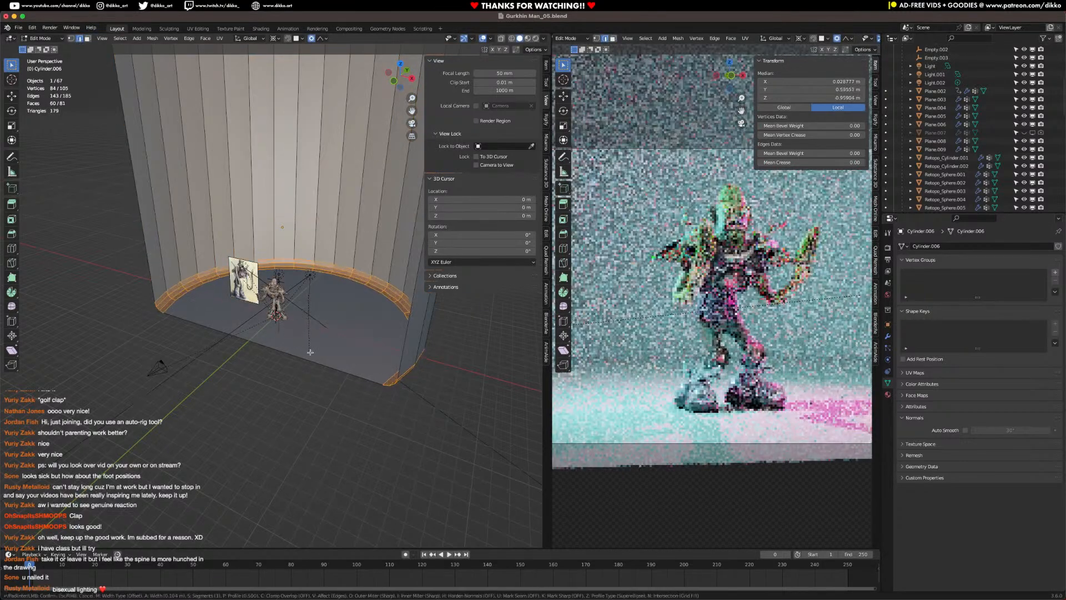
click(336, 362)
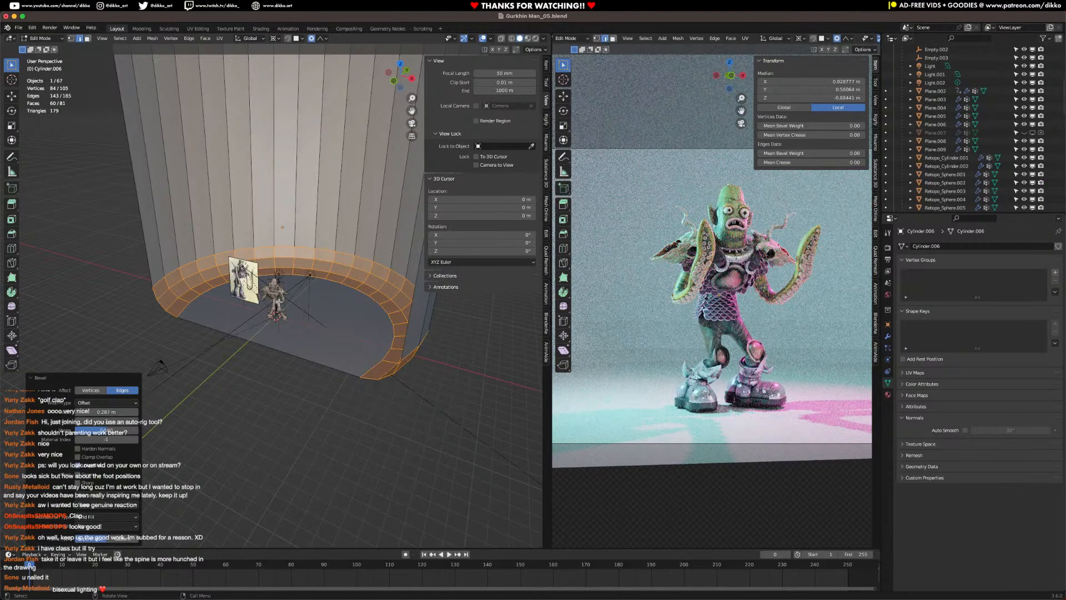
Step: Return the backdrop to object mode and apply Shade Auto Smooth to it
key(Tab)
right_click(295, 203)
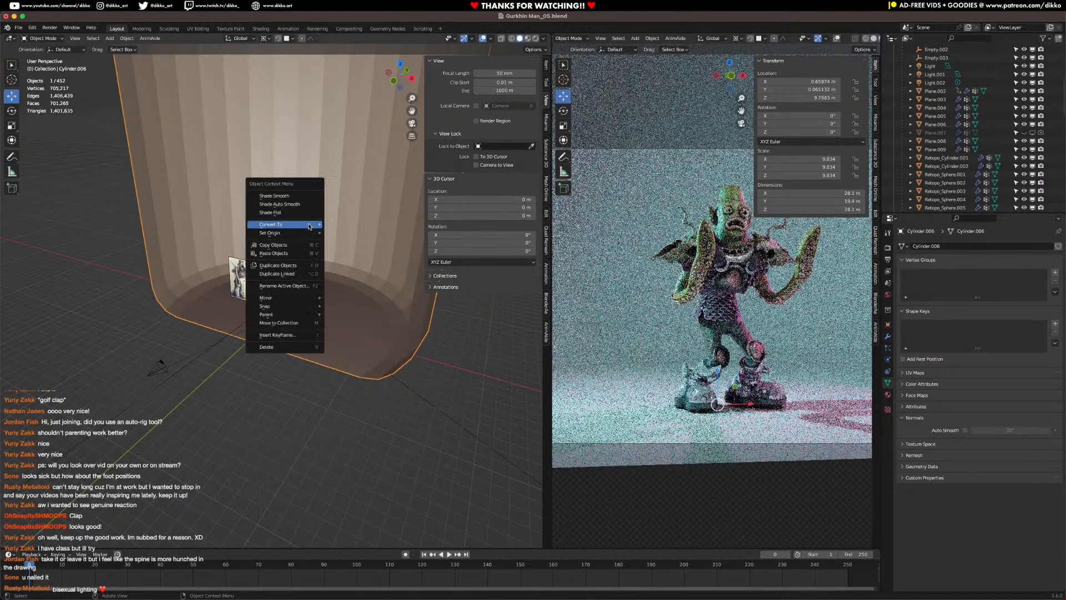
click(309, 202)
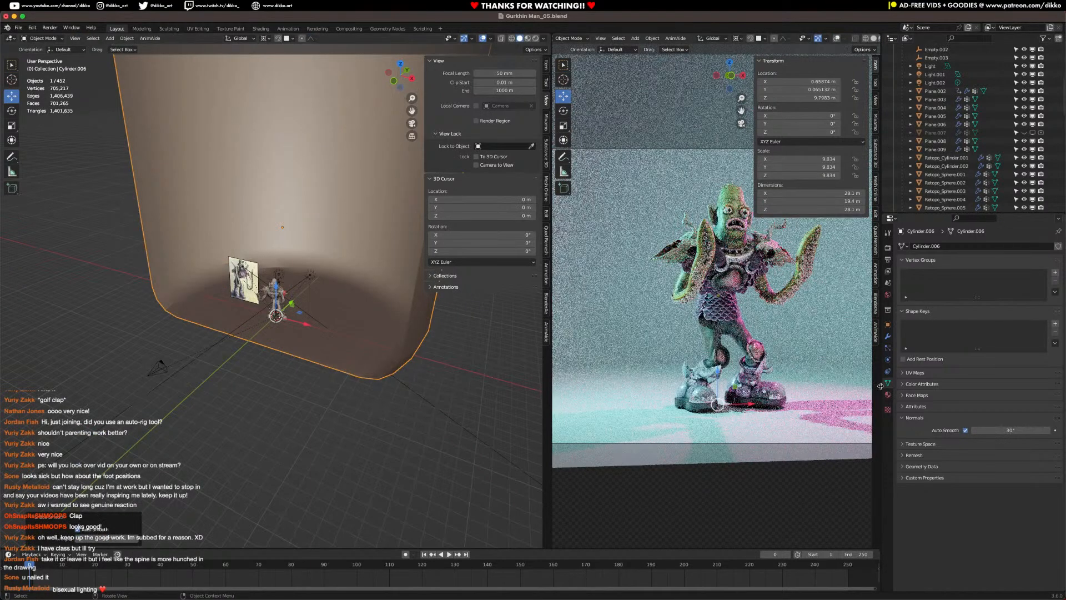
Step: Add a Subdivision Surface modifier to the backdrop and save the file
click(887, 395)
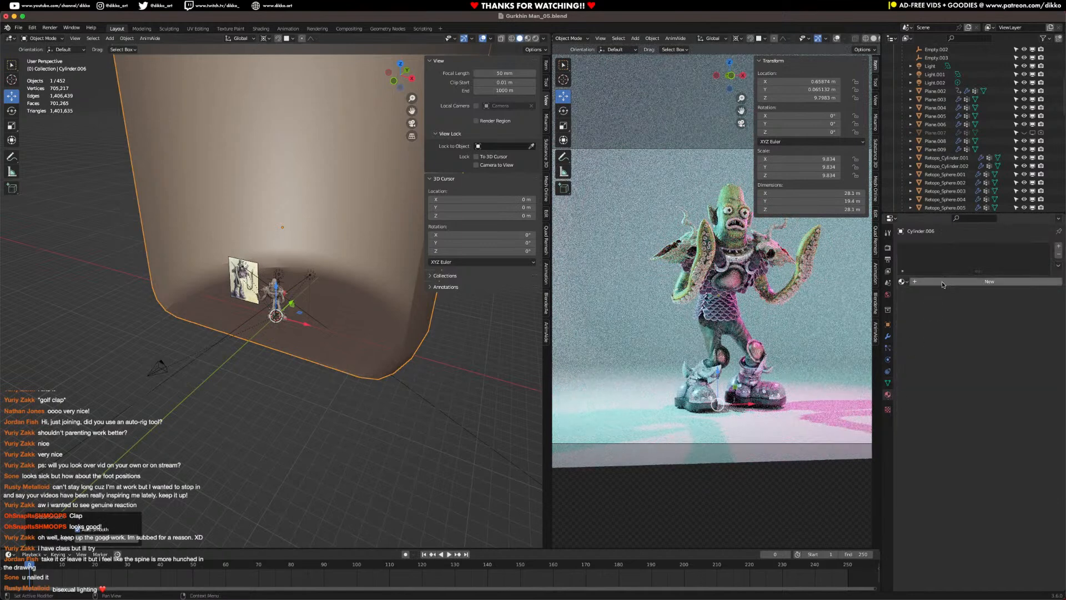
click(889, 336)
click(930, 247)
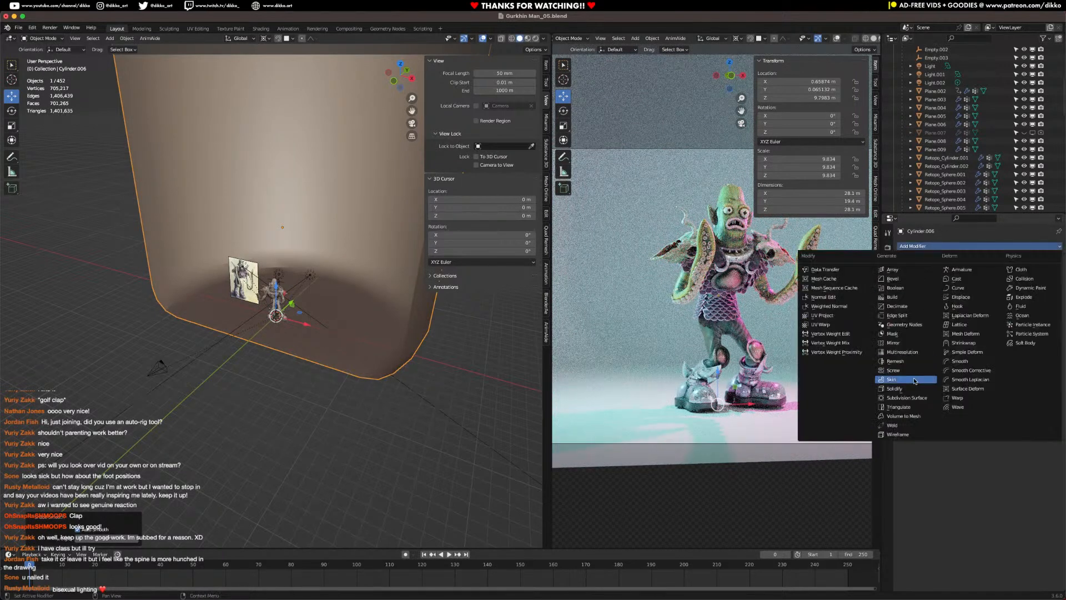
click(915, 398)
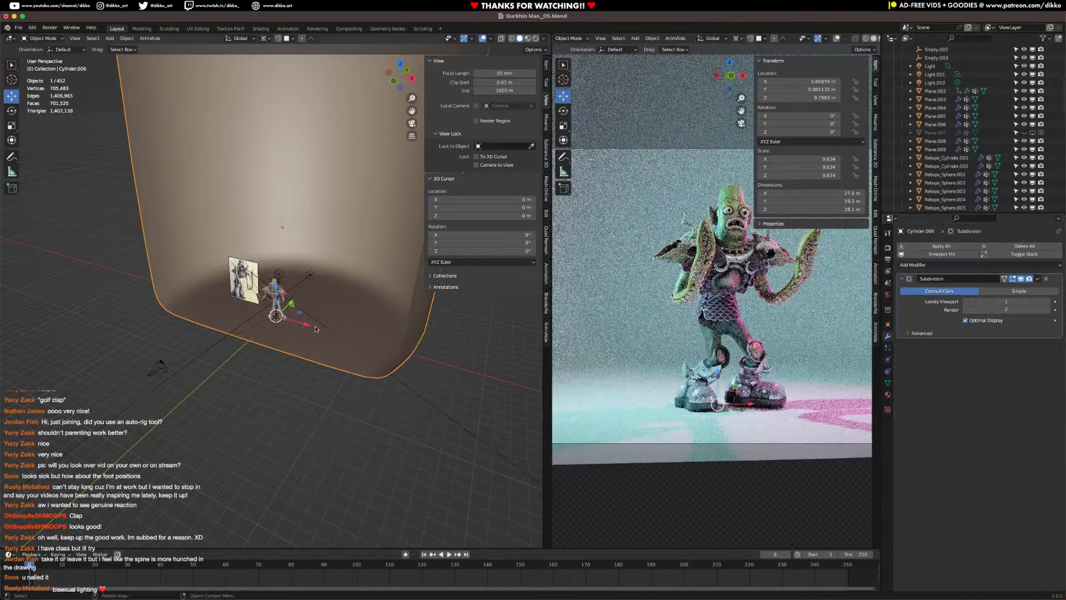
key(ctrl+s)
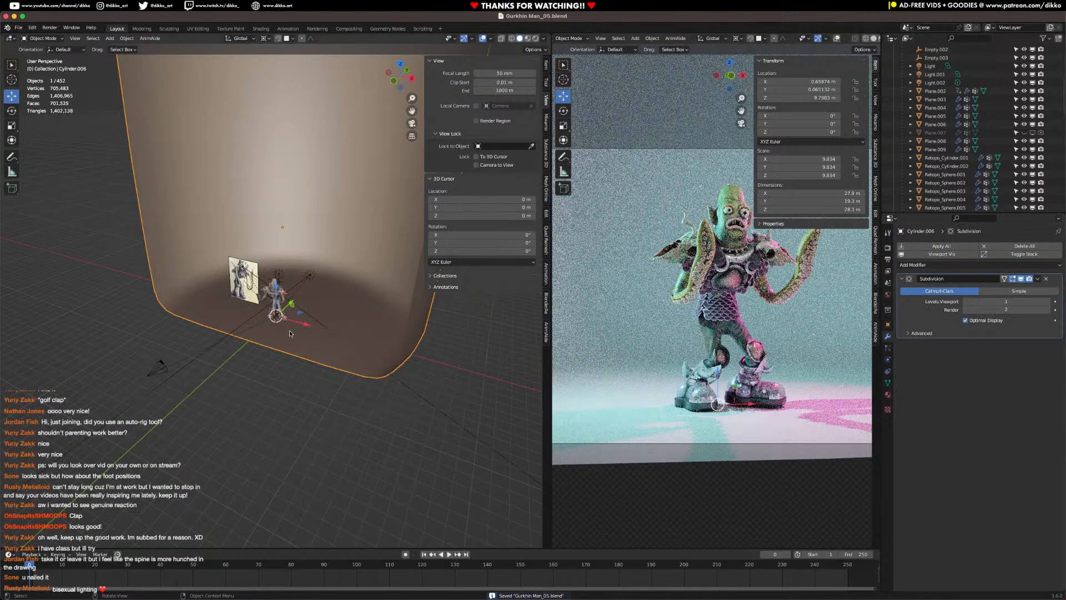
Step: Create a new material for the backdrop with a dark purple base color: hue 0.750, saturation 0.476, value 0.070
click(888, 395)
click(961, 282)
click(989, 355)
mouse_move(1012, 266)
mouse_down()
mouse_move(1030, 261)
mouse_move(989, 257)
mouse_move(1044, 279)
mouse_move(1016, 266)
mouse_up()
click(999, 355)
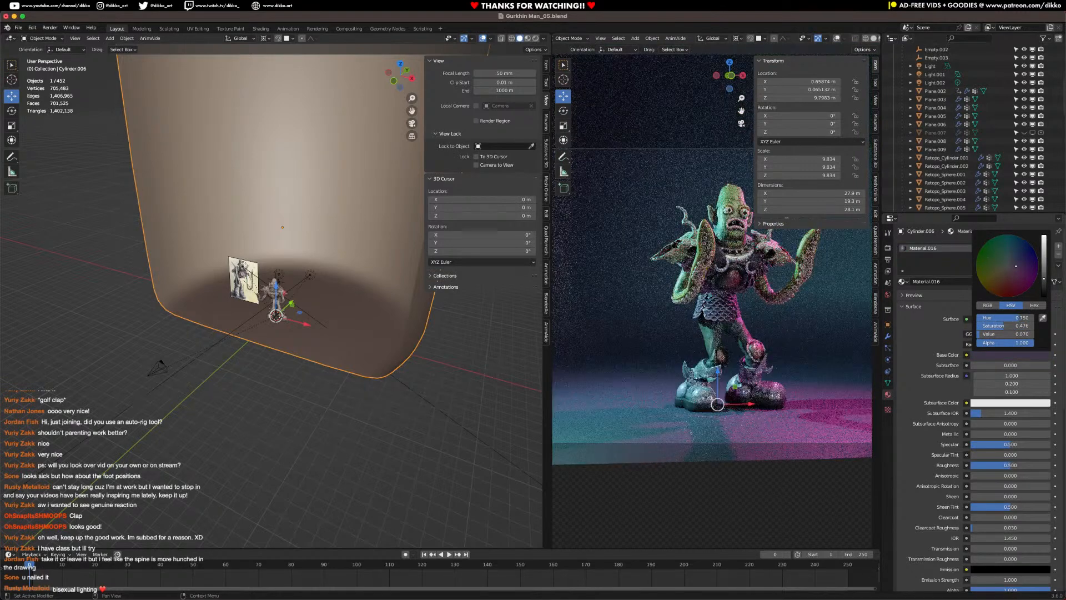
Step: Set the backdrop material's metallic to 1.000 and roughness to about 0.345, and save the file
drag(989, 434, 1051, 434)
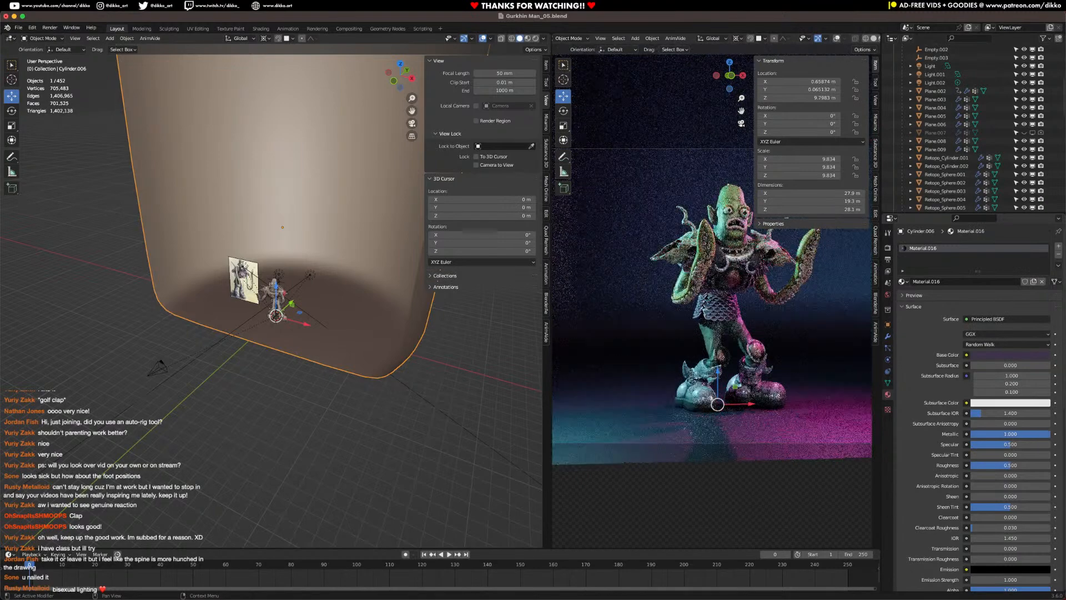
drag(1021, 465, 990, 465)
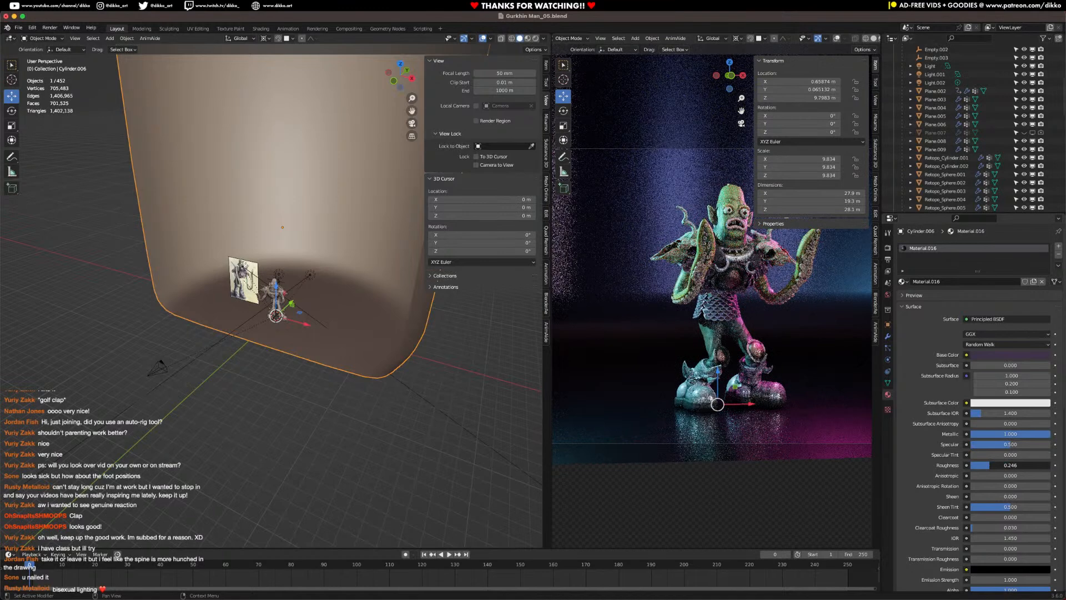
drag(991, 465, 998, 465)
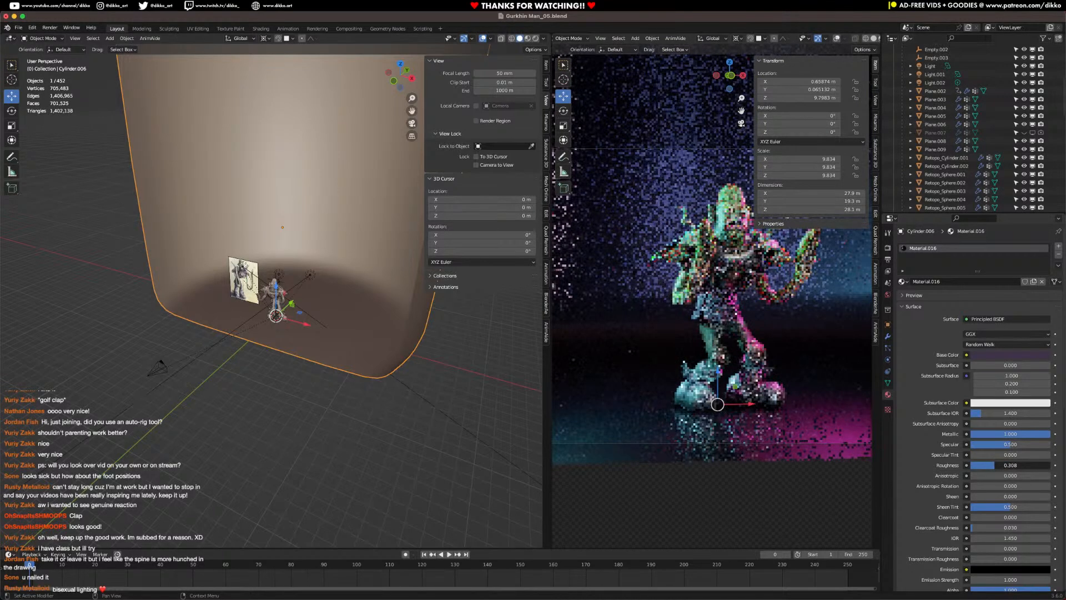
key(ctrl+s)
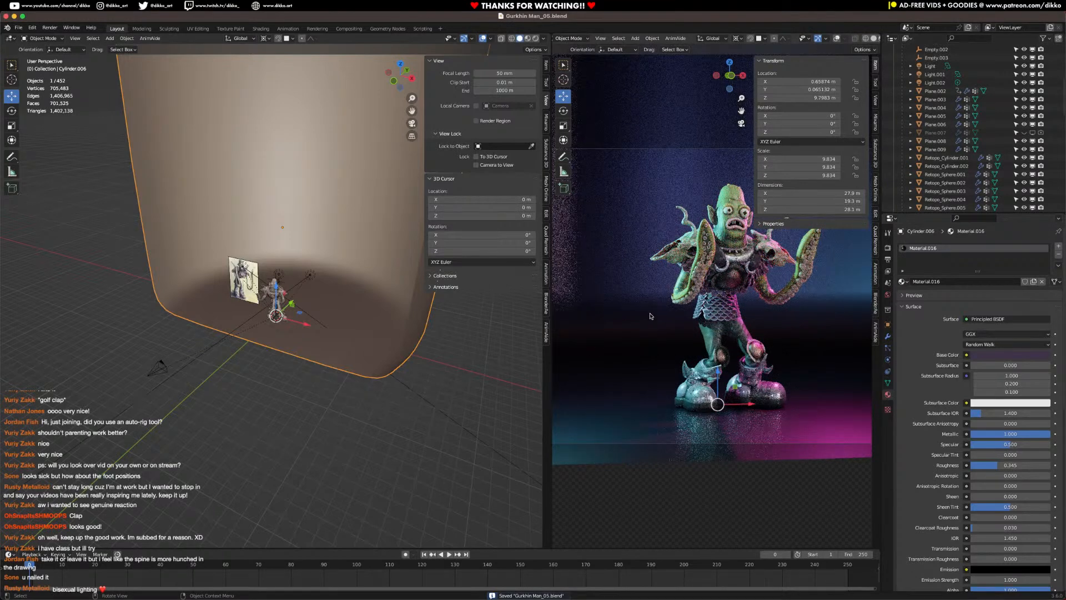
Step: Select the white 200 W point light above the character and change its type to Area
middle_drag(204, 332, 322, 294)
scroll(322, 295, up, 3)
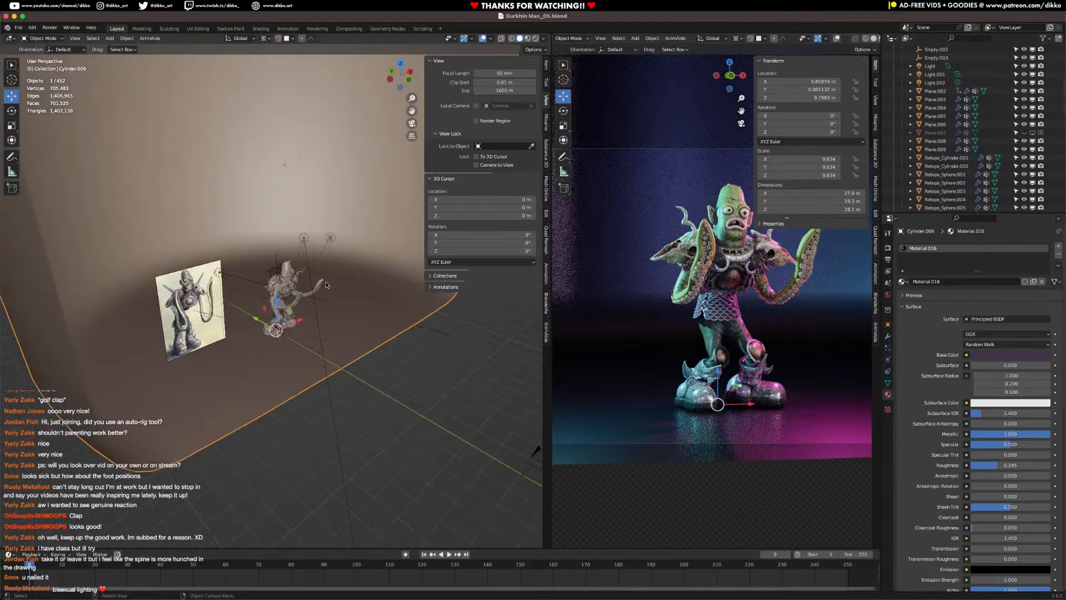
click(328, 242)
middle_drag(333, 250, 388, 303)
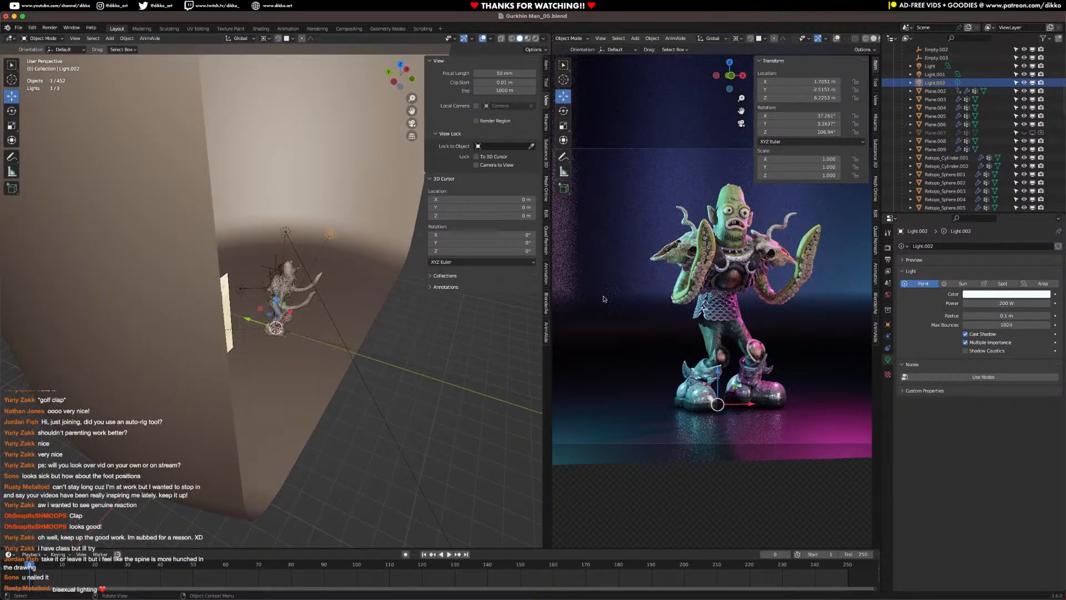
click(1042, 284)
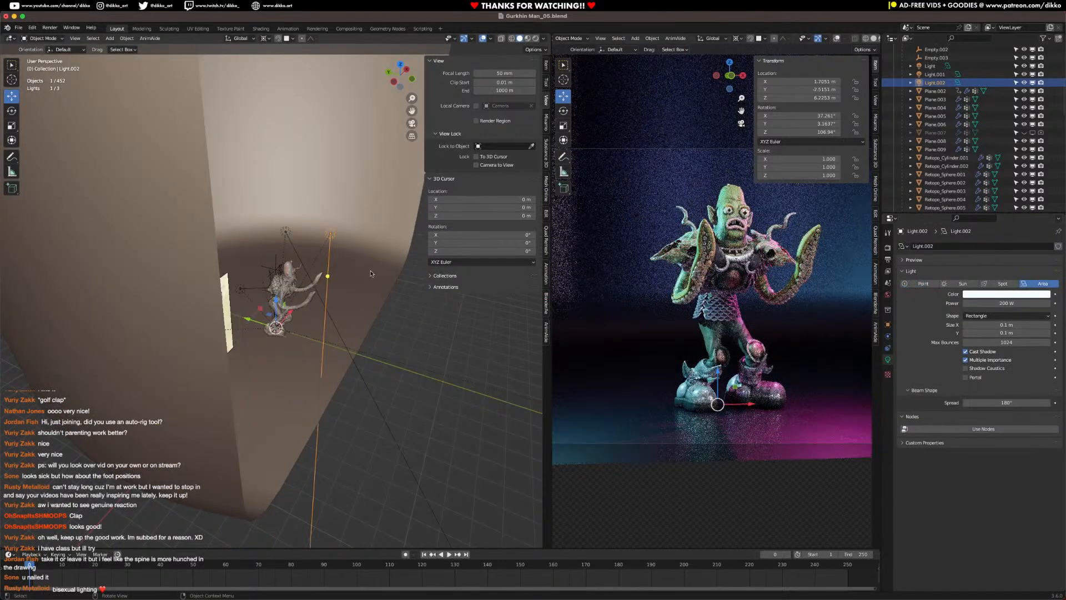
Step: Aim the area light at the character, move it farther away to about X 2.37, Y -3.23, Z 6.63 m, and save
drag(321, 269, 299, 281)
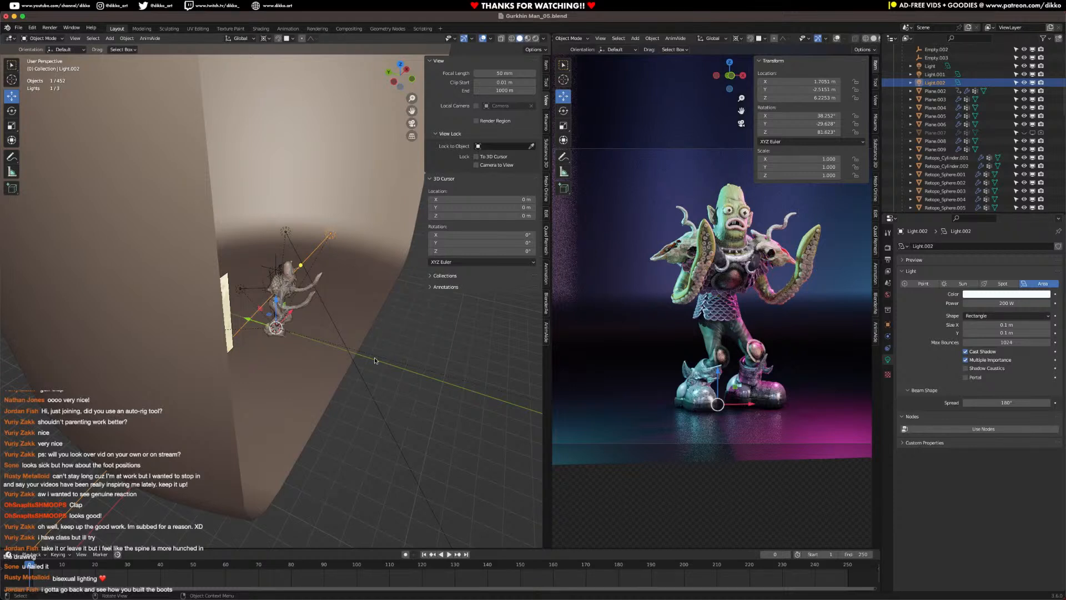
key(g)
click(333, 233)
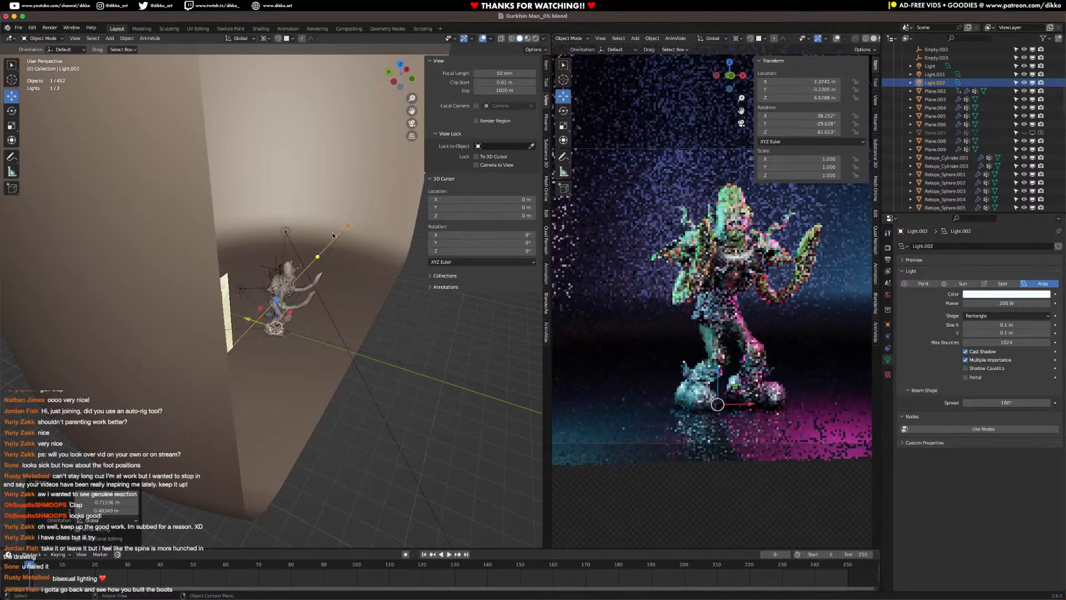
key(ctrl+s)
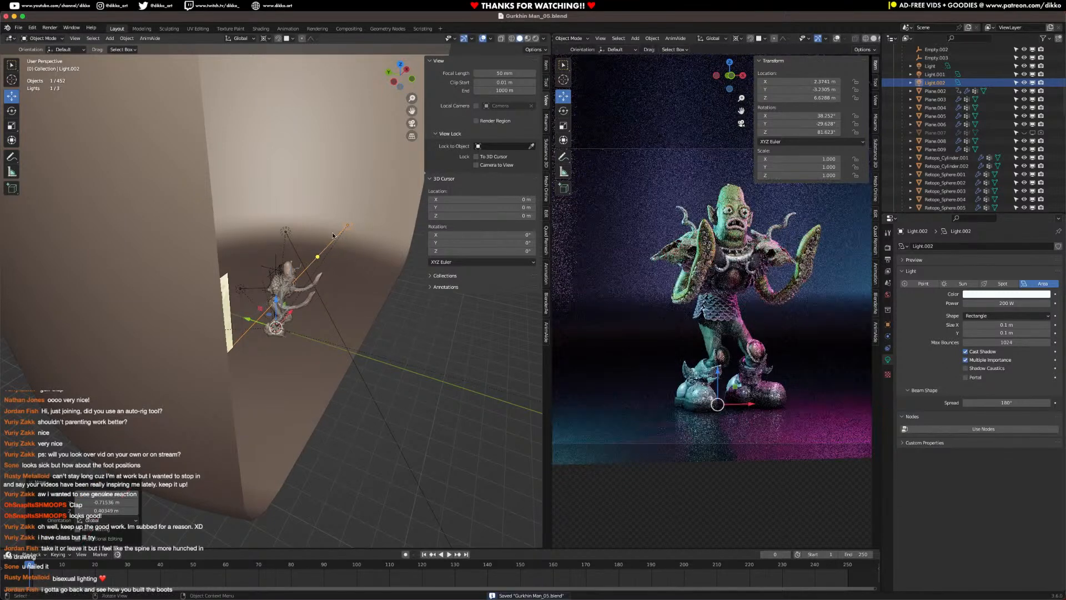
Step: Set the Cycles render time limit to 1.5 min and save the file
click(887, 248)
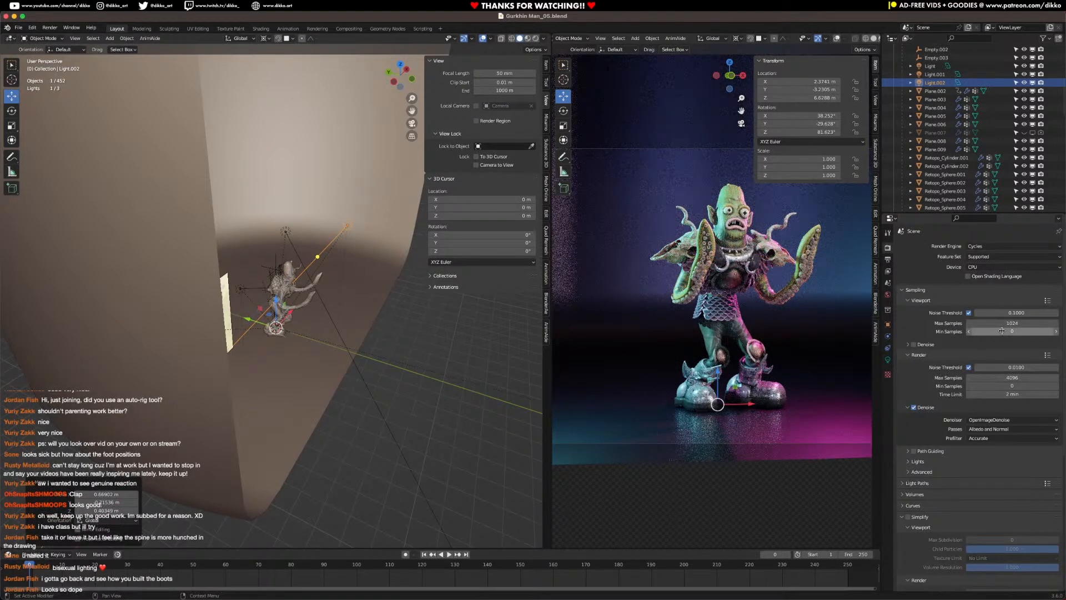
click(1008, 395)
text(1.5MIN)
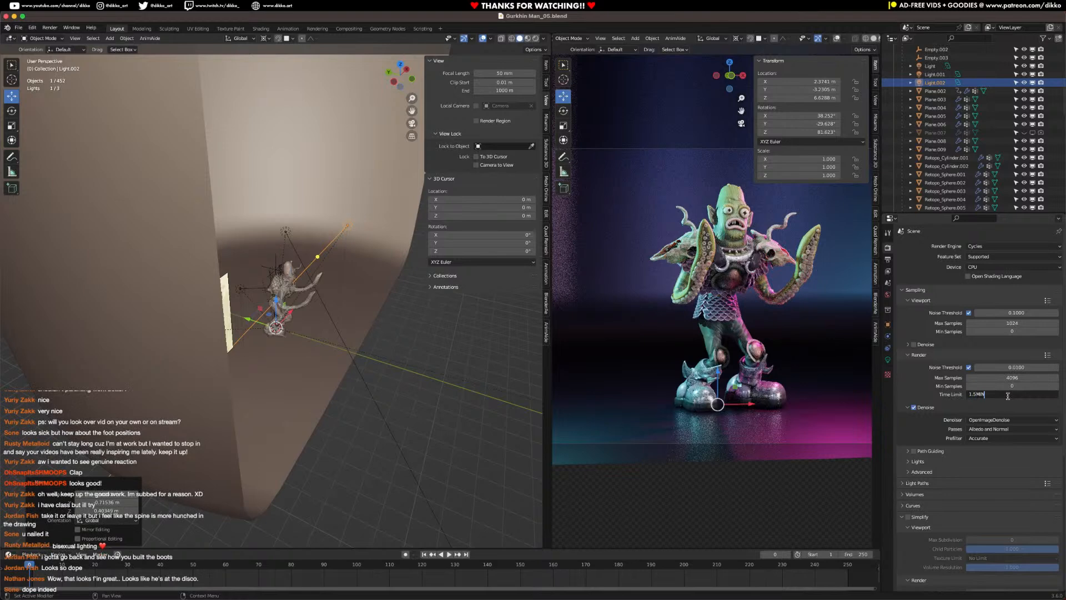
key(Return)
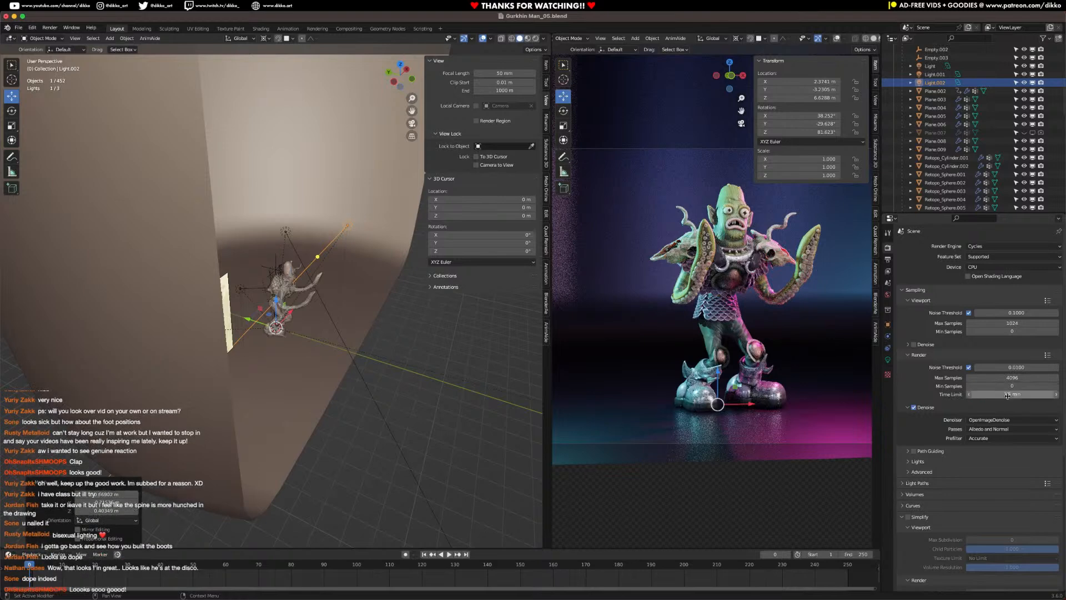
key(ctrl+s)
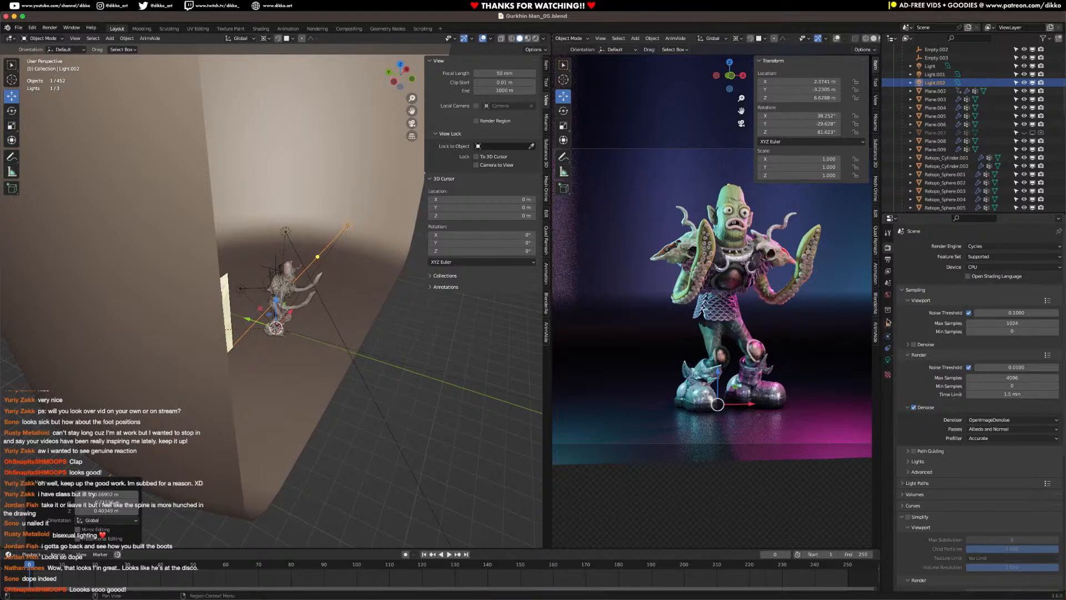
Step: Enable the Ambient Occlusion and Z passes for the view layer and save the file
click(889, 271)
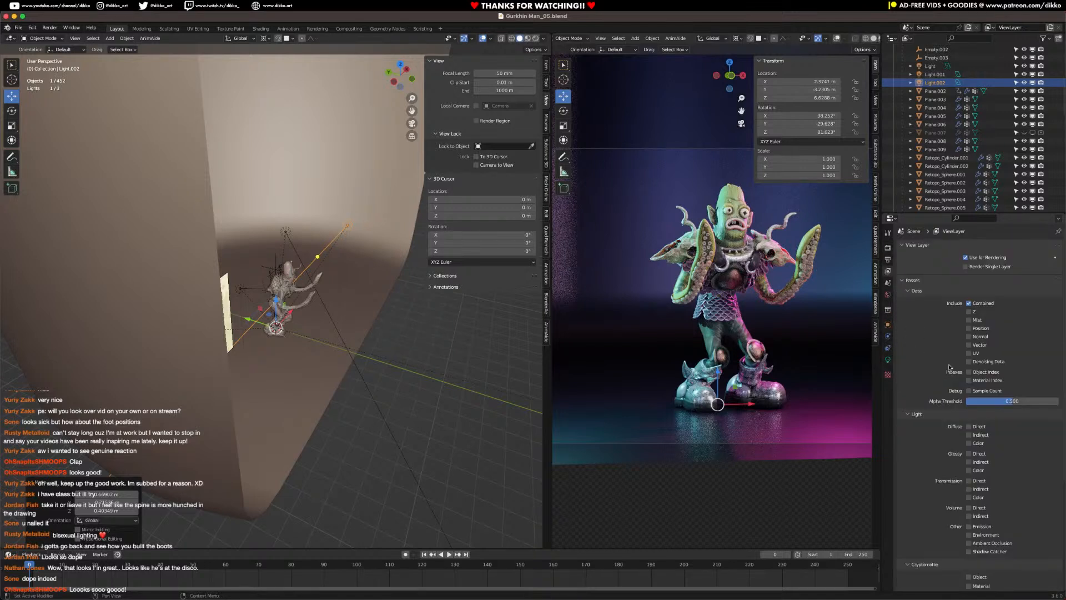
click(976, 544)
click(972, 314)
key(ctrl+s)
Step: Test-render the camera view of the character and leave the render window
key(F12)
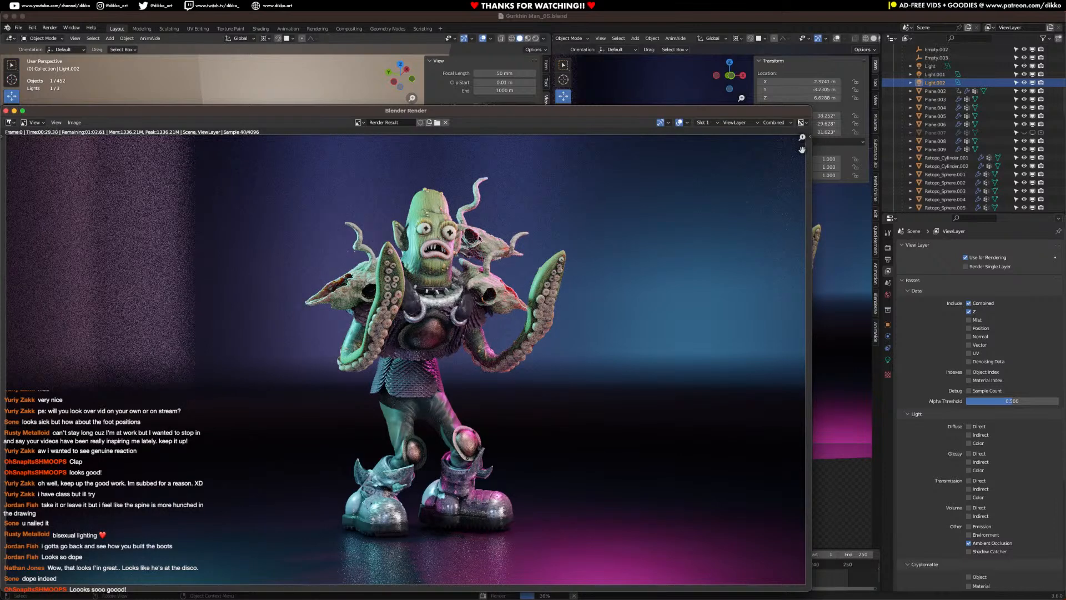
key(Escape)
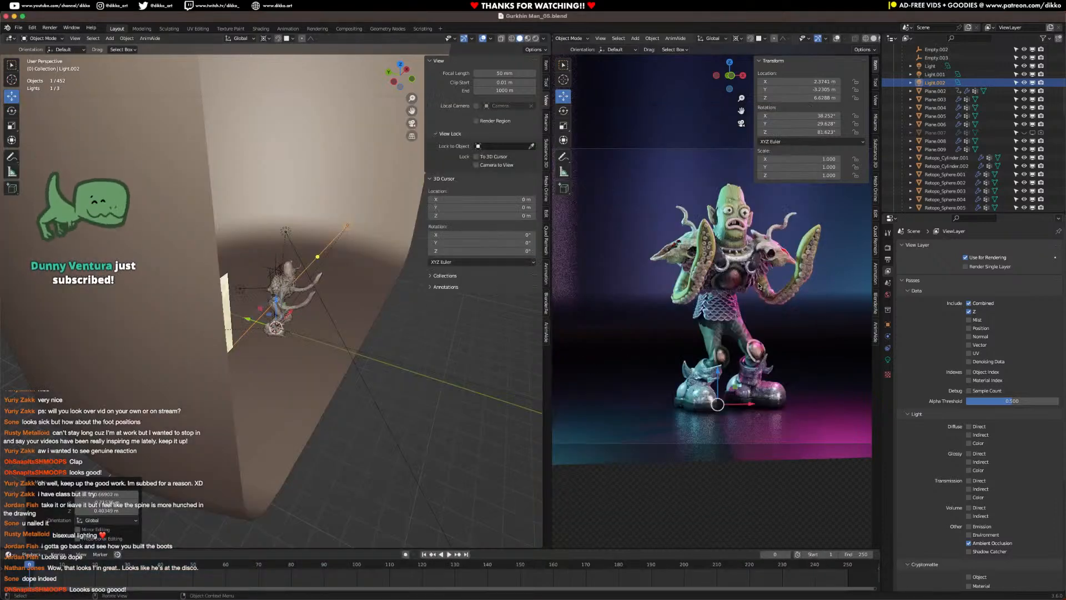
Step: Examine the scene's objects and their render visibility in the outliner, including the lights and the Body, Curves and KneePlates collections
scroll(978, 145, up, 5)
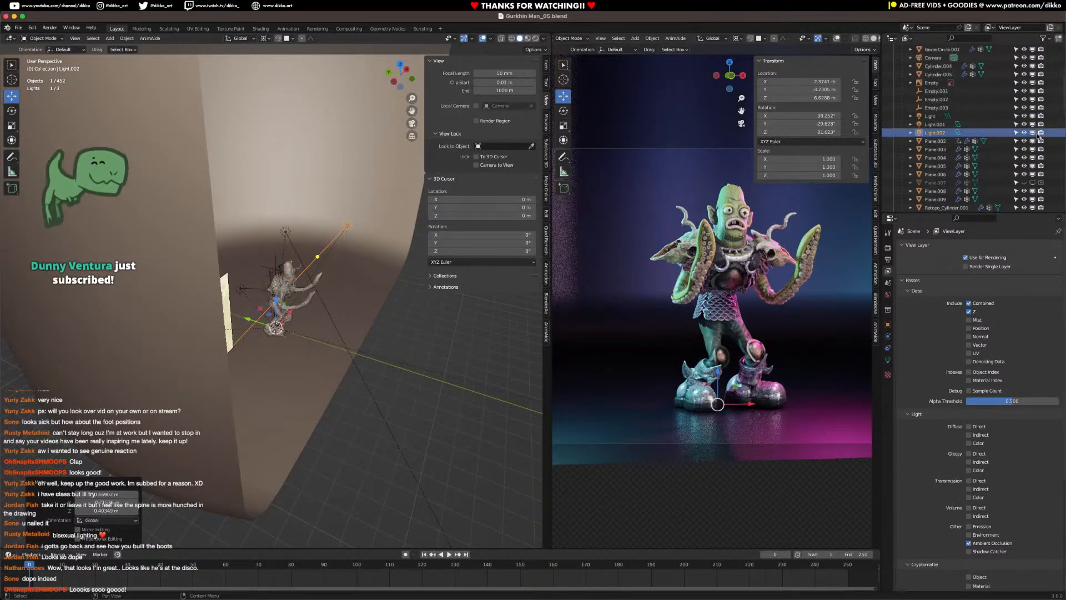
scroll(1000, 155, down, 10)
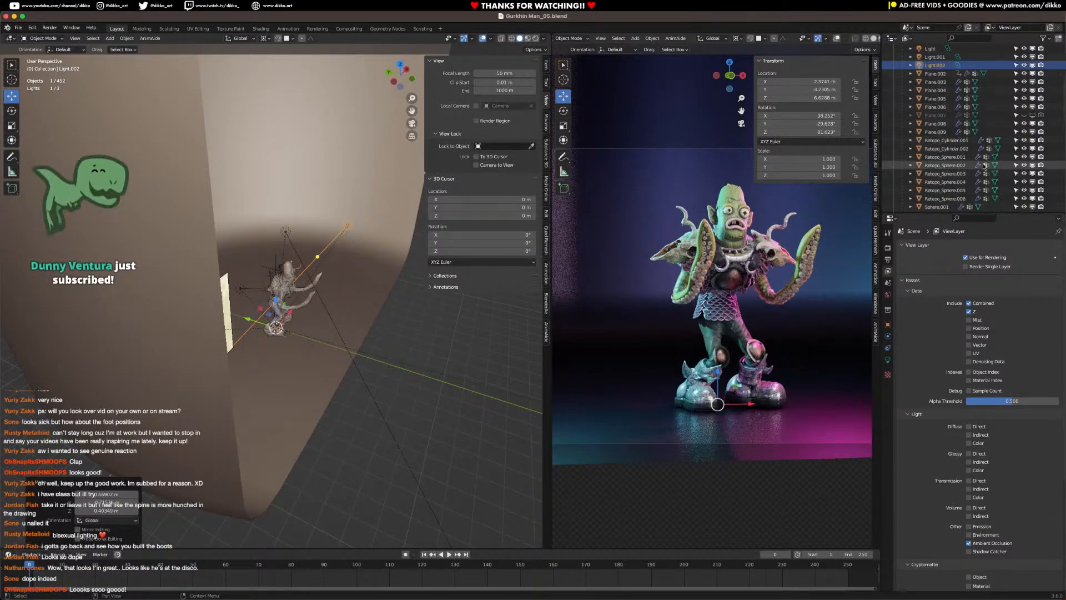
scroll(980, 175, down, 5)
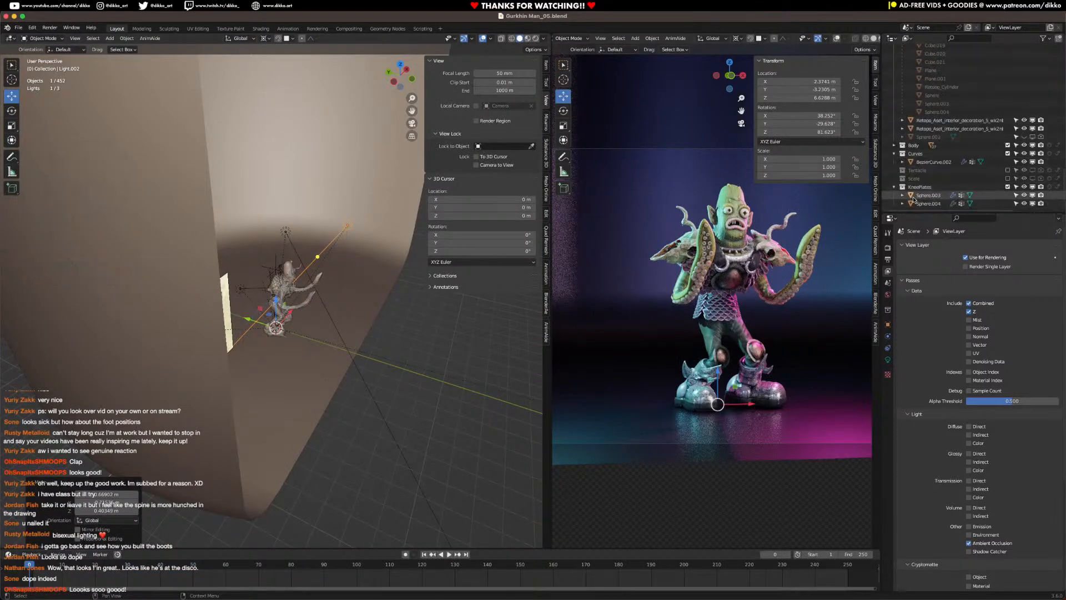
click(897, 187)
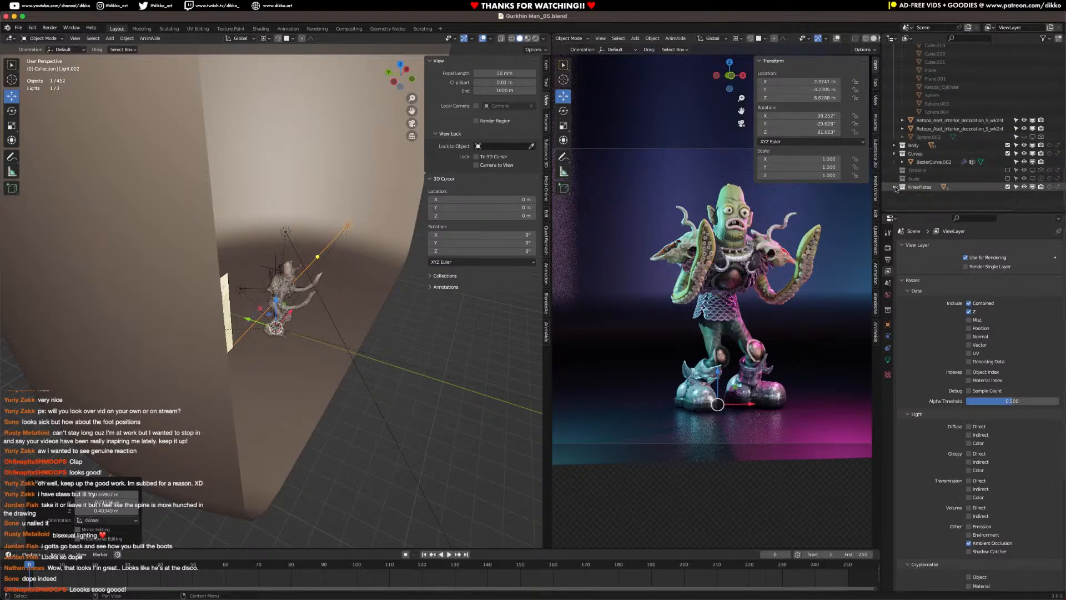
click(894, 162)
scroll(939, 181, down, 8)
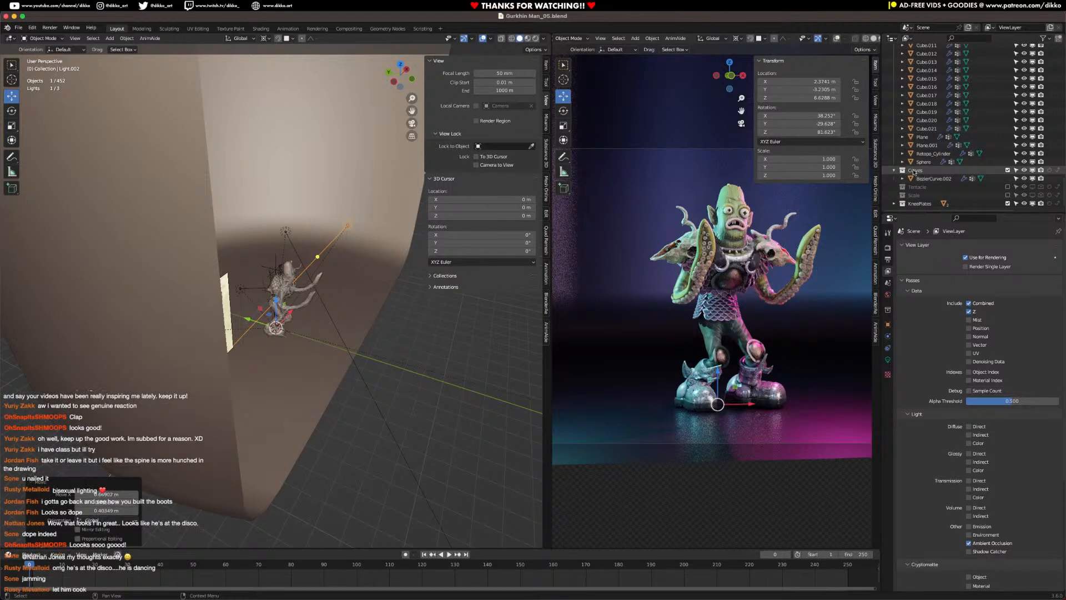
scroll(966, 172, up, 10)
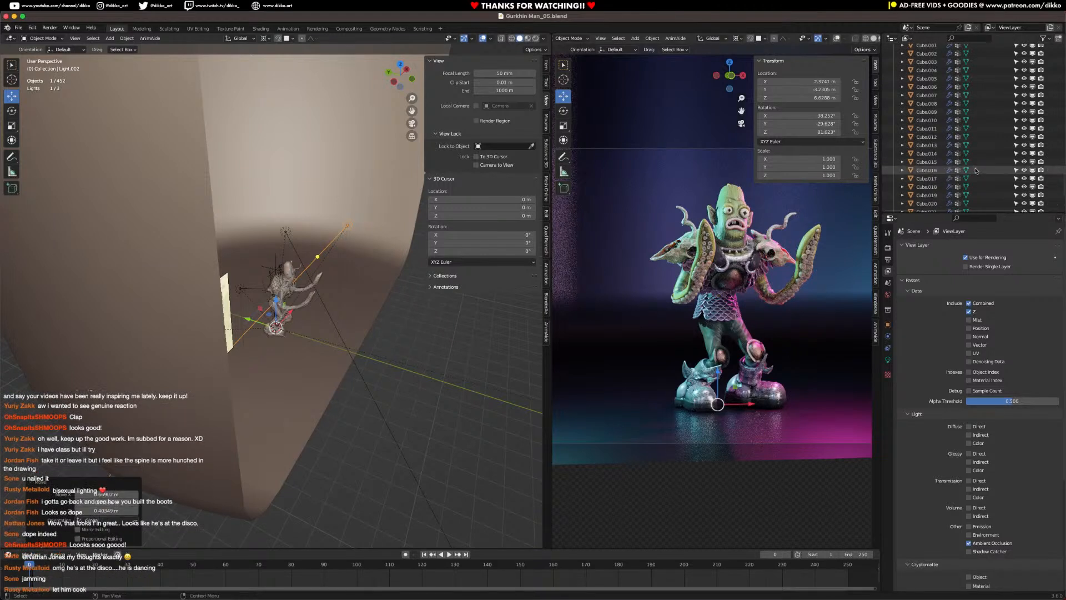
scroll(976, 169, up, 15)
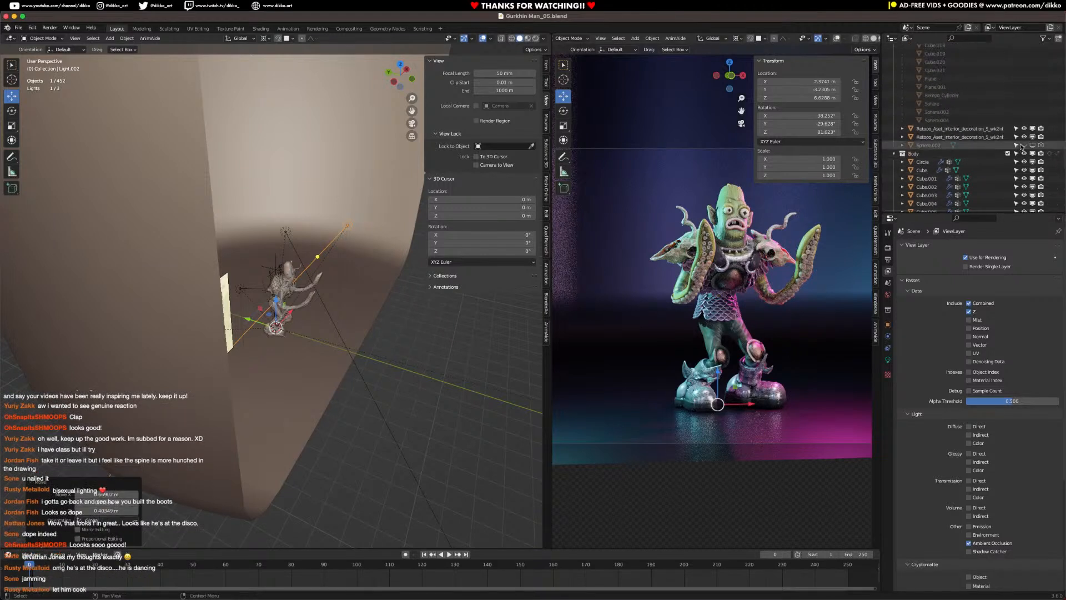
scroll(957, 155, up, 10)
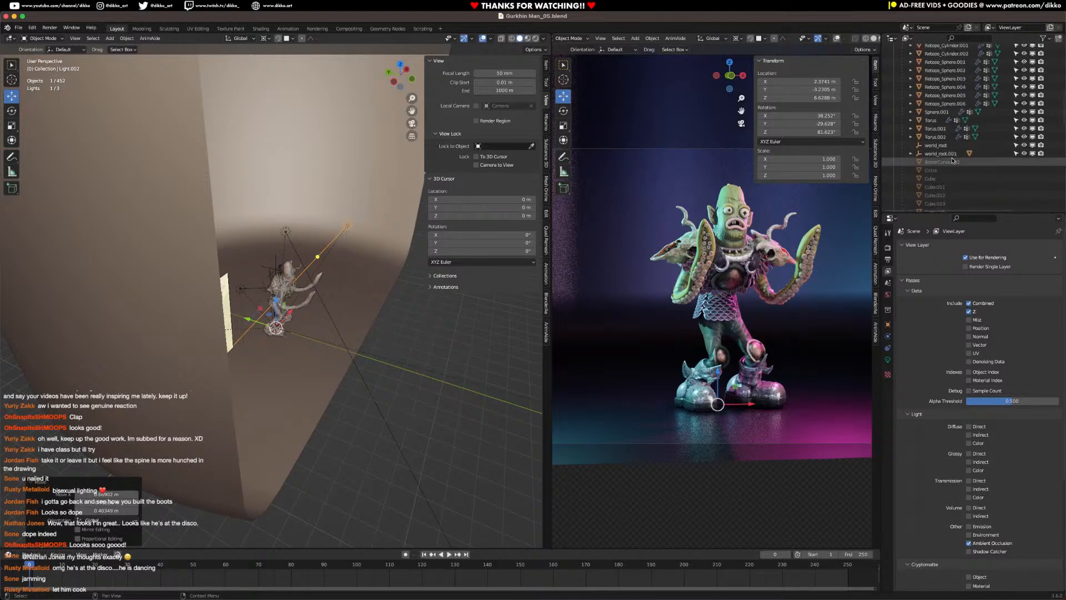
scroll(953, 159, up, 8)
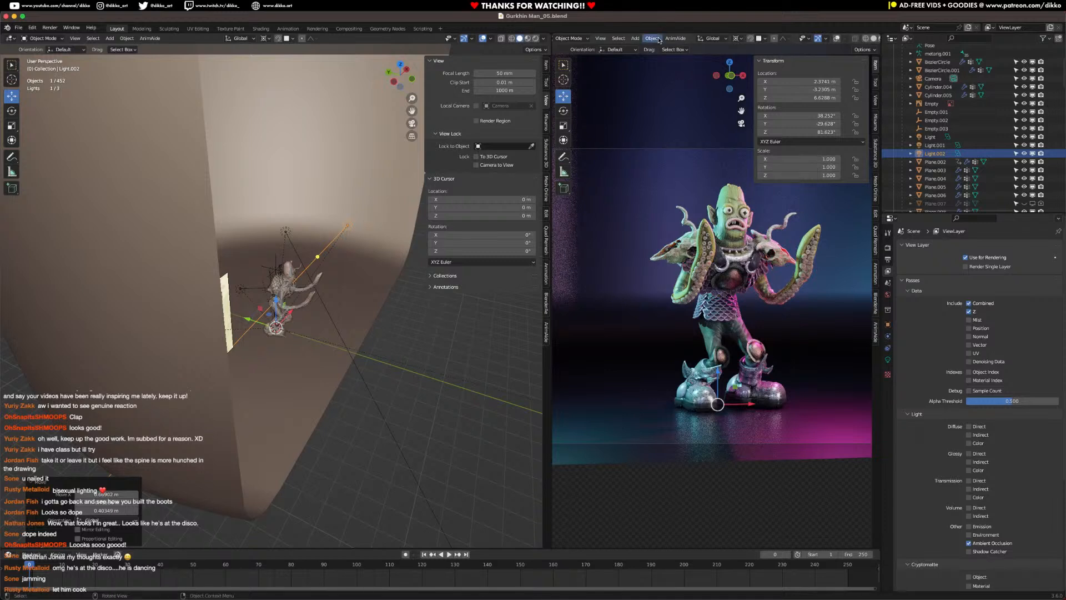
scroll(958, 156, up, 4)
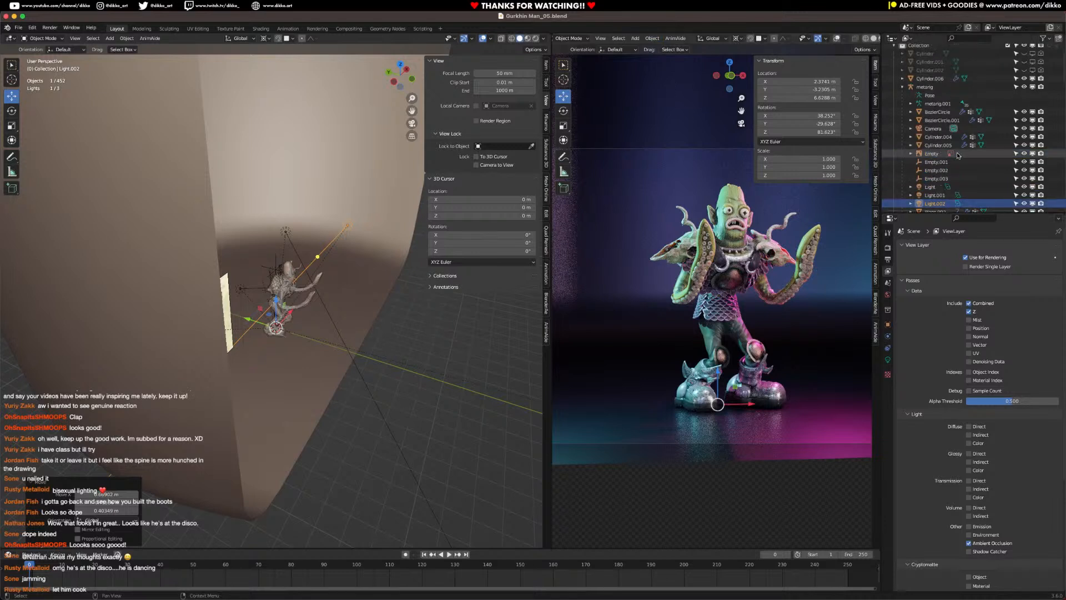
scroll(958, 156, down, 5)
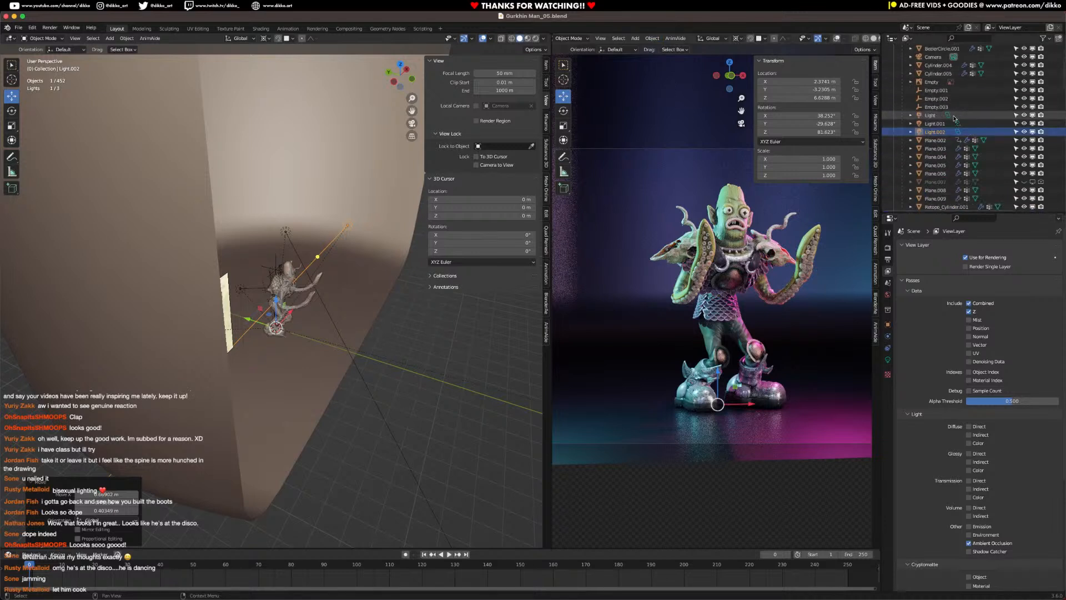
Step: Check the remaining objects' render visibility in the outliner and expand world_root.001 to inspect its child object
scroll(955, 118, down, 3)
scroll(944, 159, down, 10)
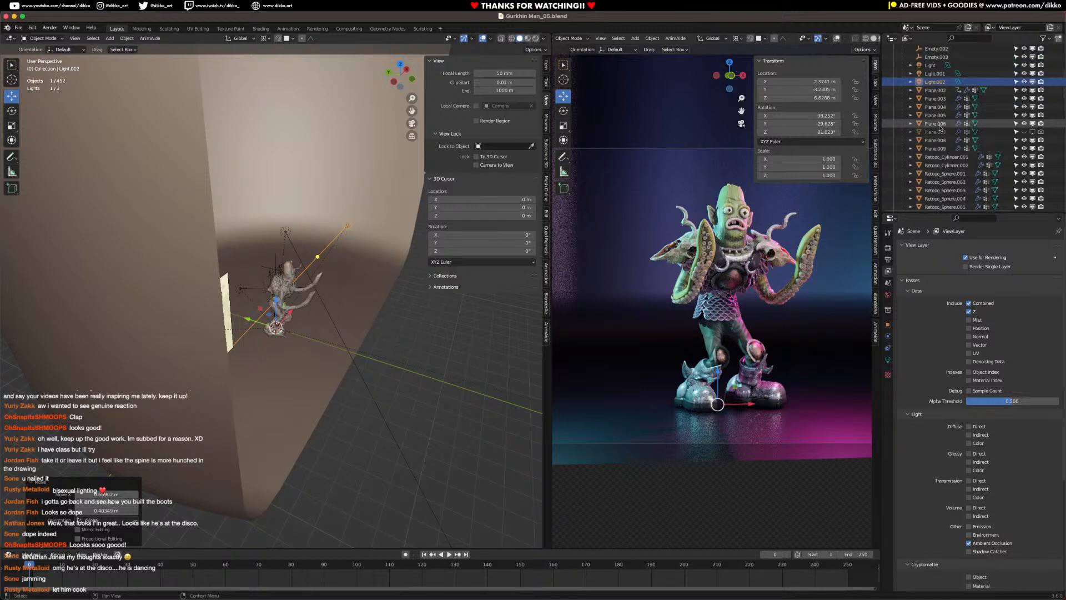
scroll(954, 153, down, 2)
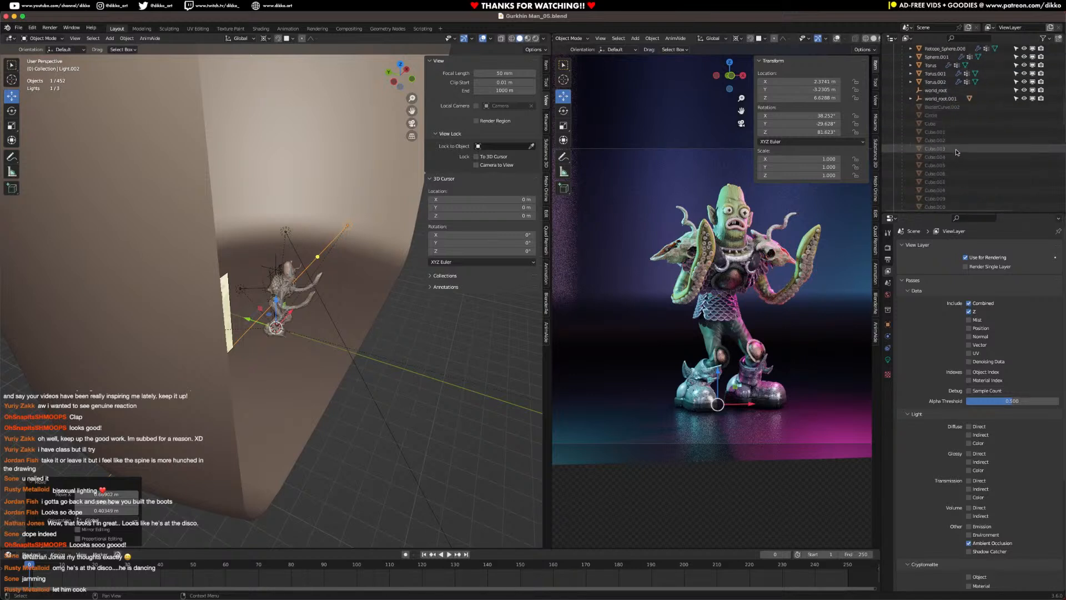
click(910, 99)
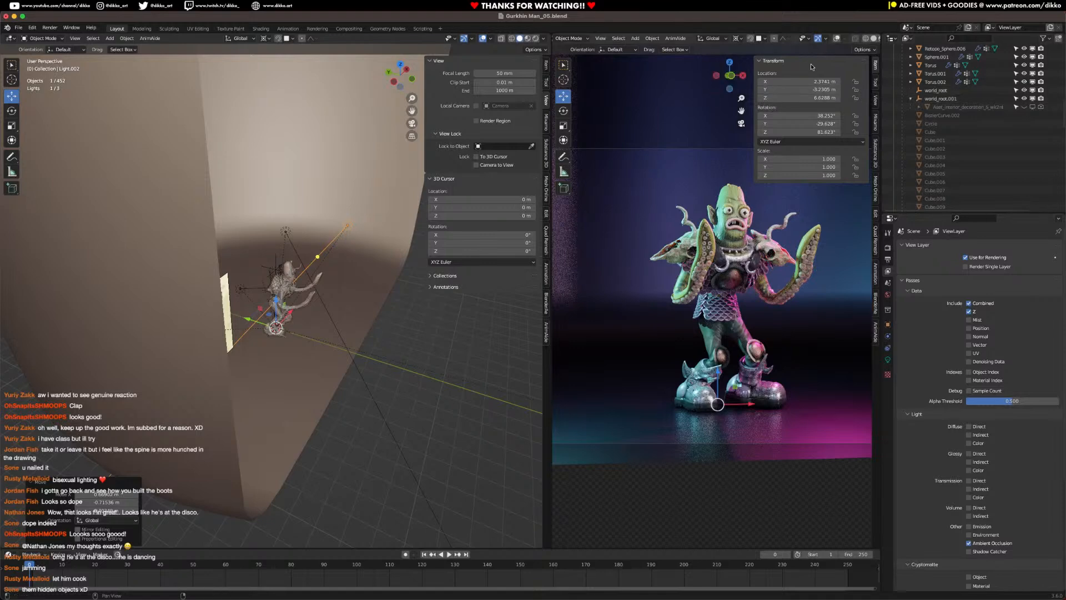
Step: Render the camera view of the character and move the render window aside so the 3D viewport can be reached
key(F12)
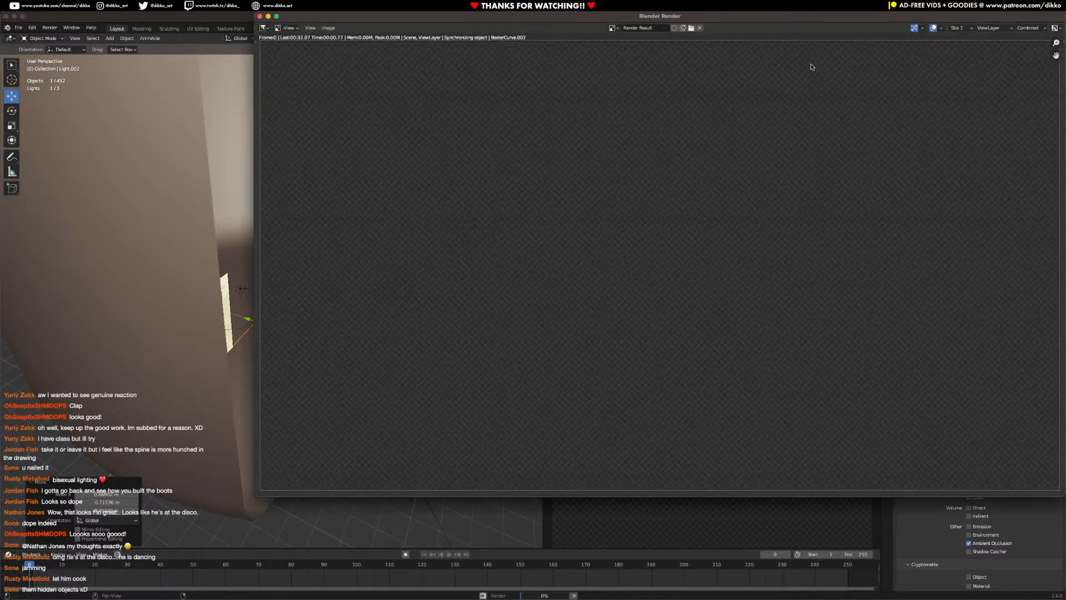
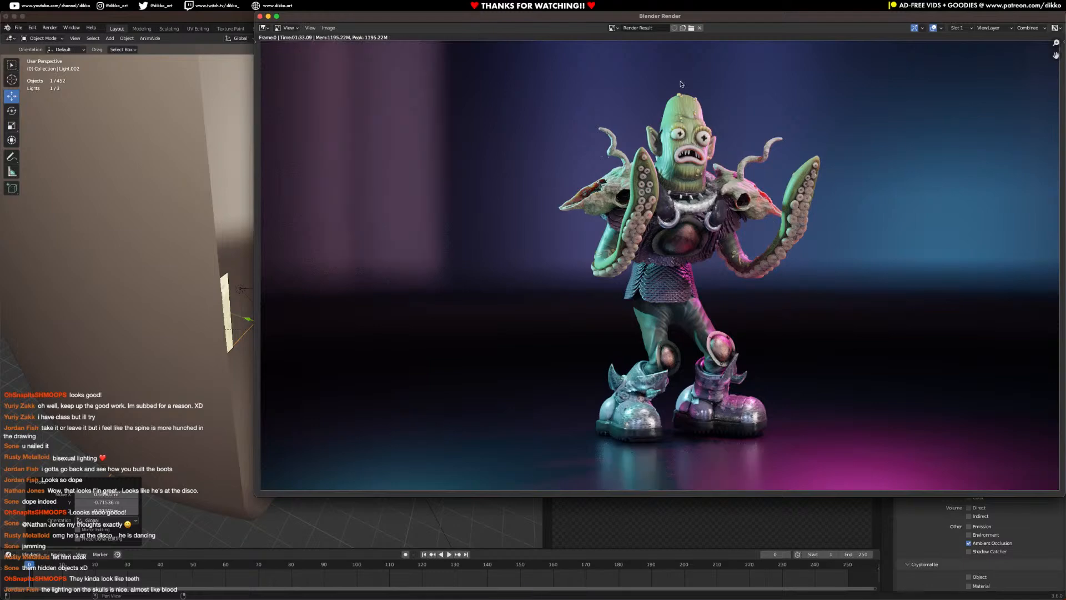
drag(395, 22, 213, 34)
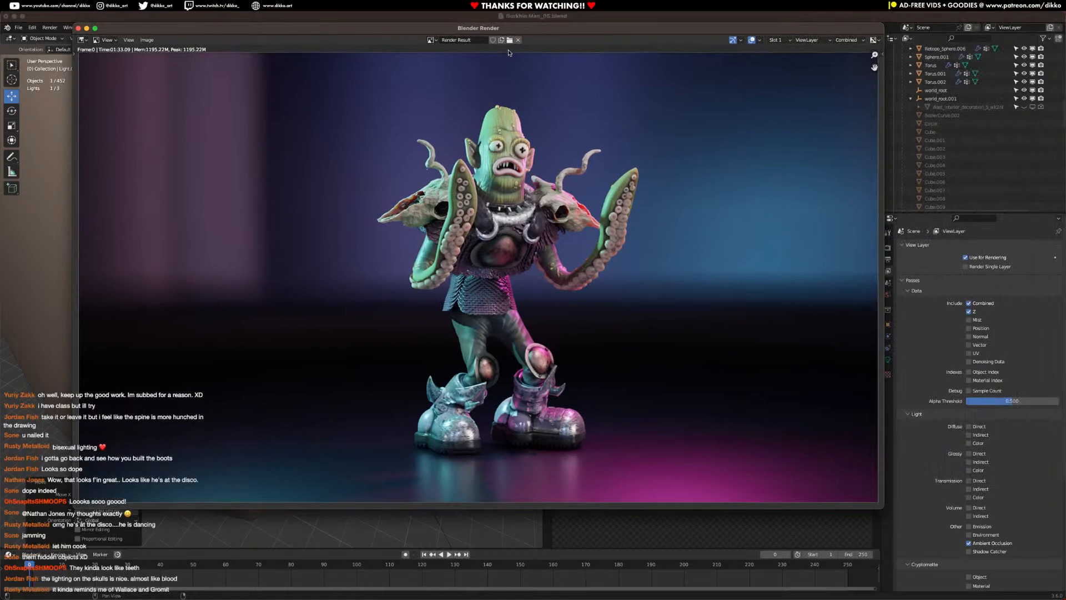
drag(475, 32, 171, 38)
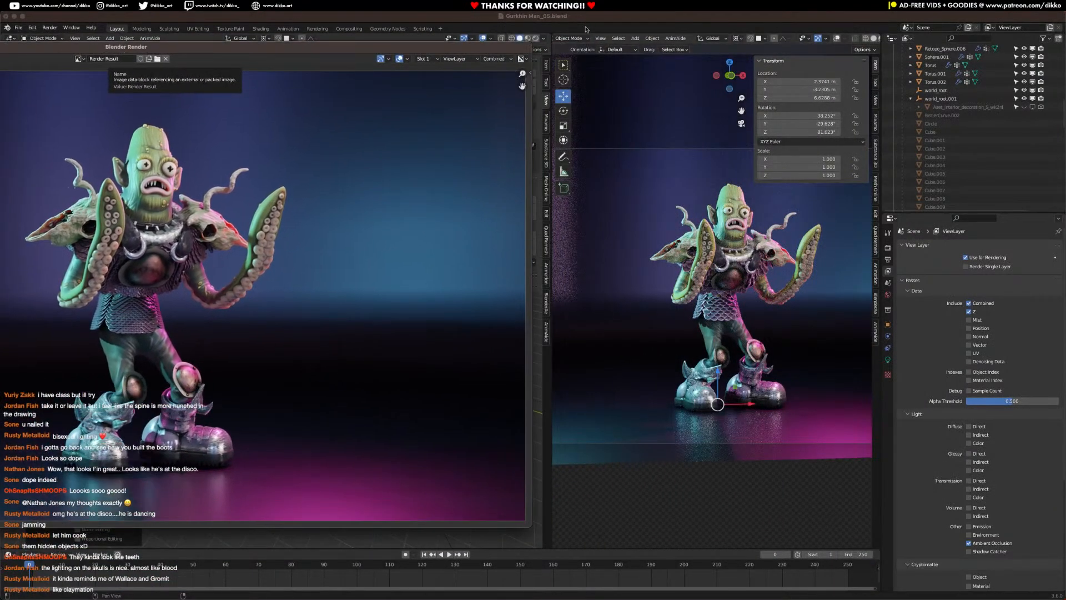
Step: Turn the camera-view viewport into a Compositor and enable Use Nodes for the scene
click(558, 38)
click(557, 39)
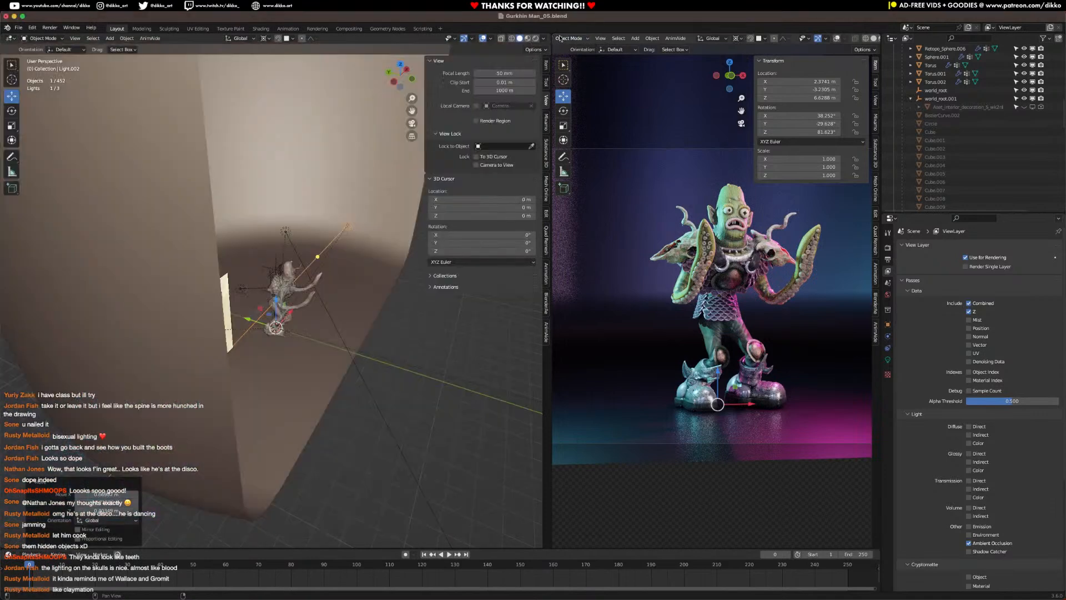
middle_drag(575, 39, 606, 40)
click(564, 39)
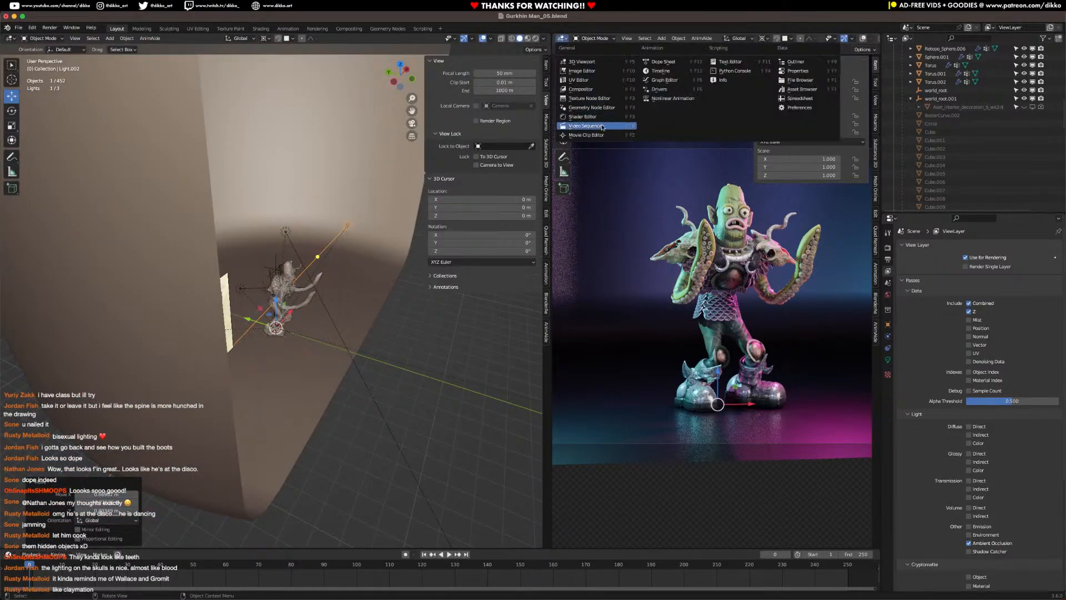
click(592, 89)
click(644, 39)
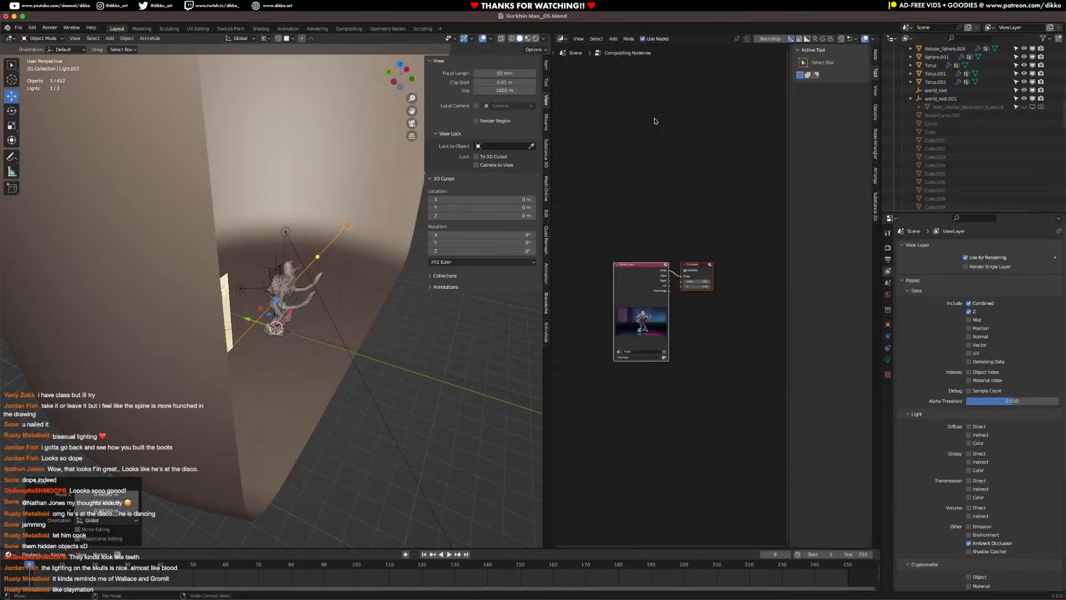
Step: Turn the remaining 3D viewport into an Image Editor that displays the Render Result
click(31, 40)
click(10, 39)
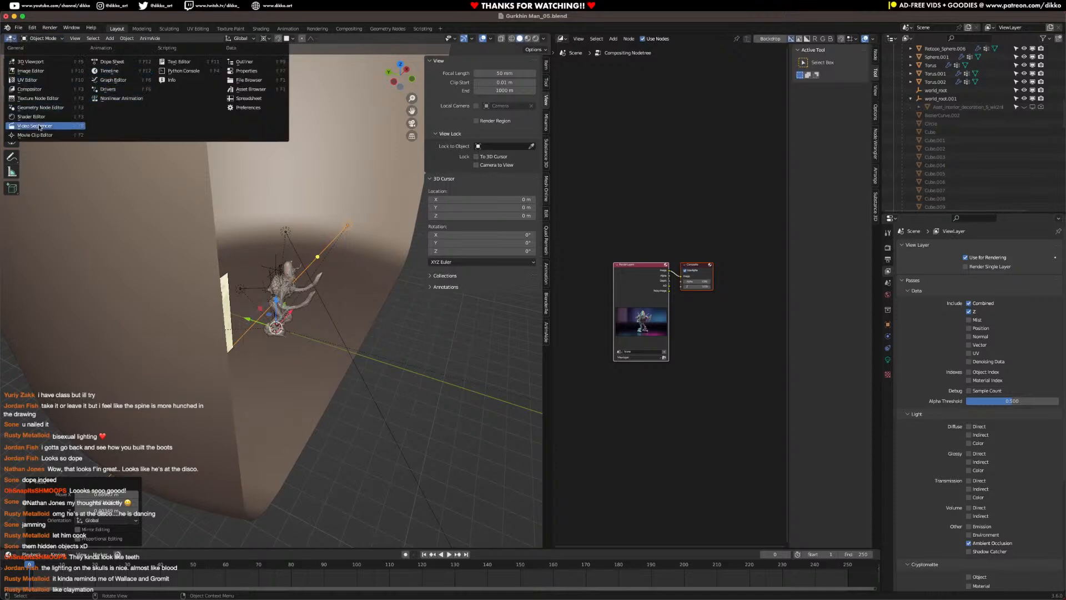
click(31, 70)
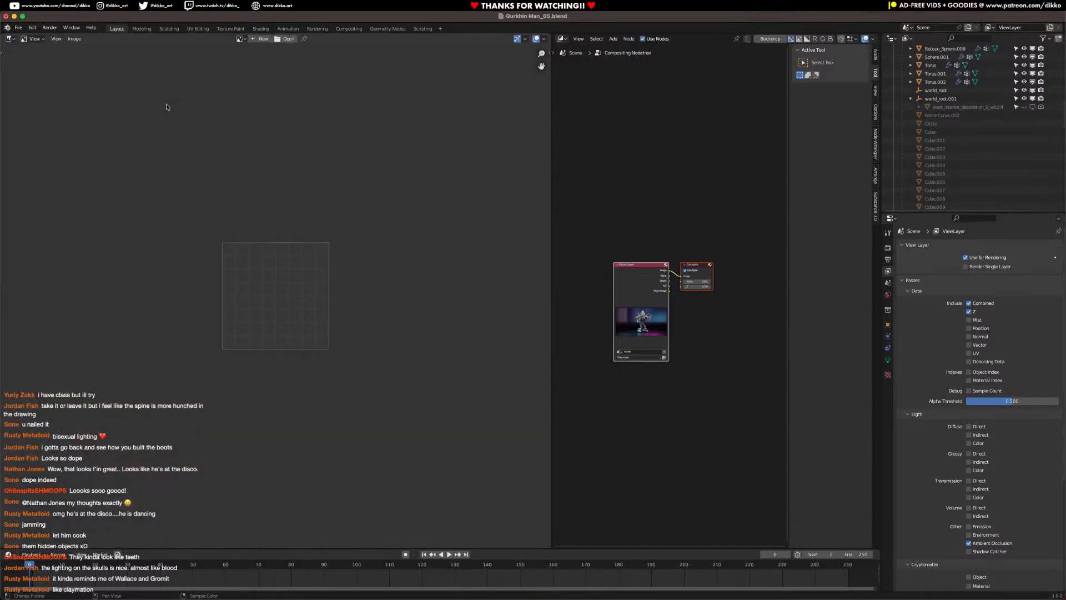
click(240, 39)
click(256, 66)
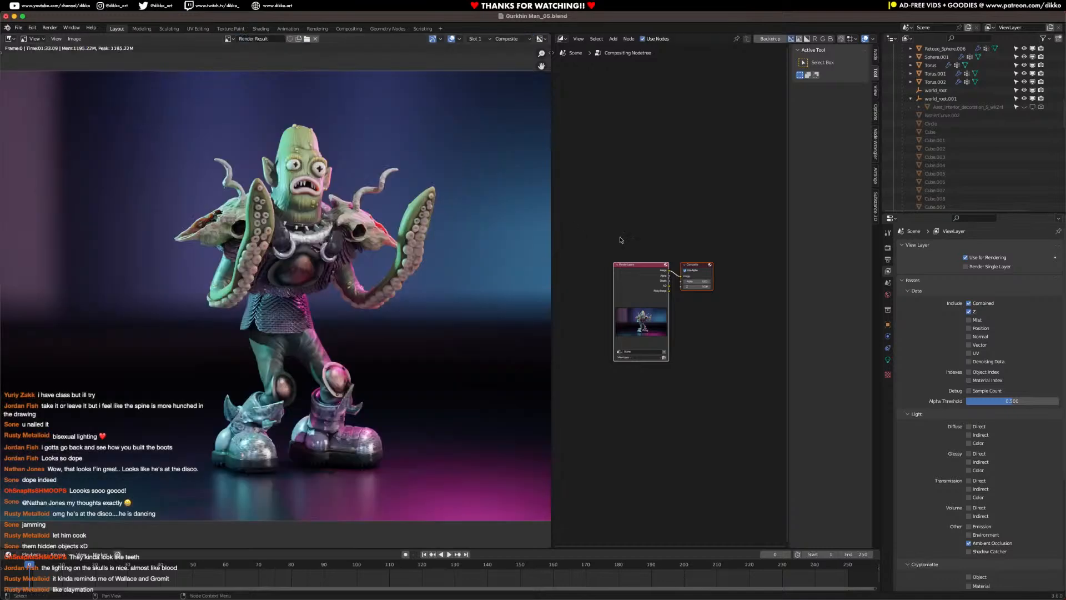
Step: Spread the compositing nodes apart and insert a Lens Distortion node between Render Layers and Composite
scroll(703, 267, up, 2)
drag(650, 253, 578, 253)
middle_drag(656, 325, 668, 308)
drag(722, 240, 762, 238)
key(shift+a)
click(694, 288)
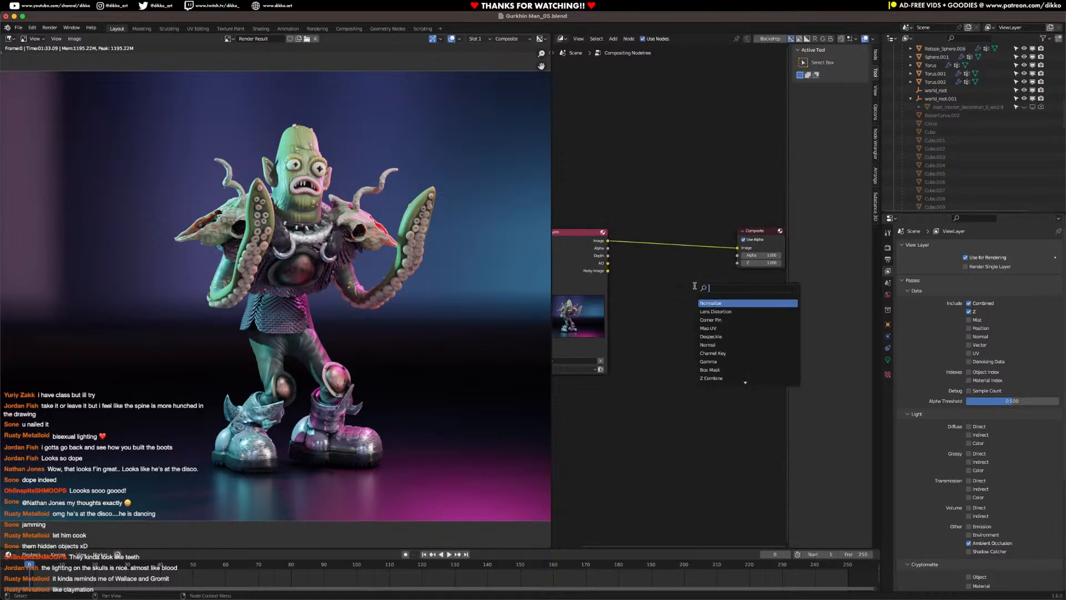
text(LEN)
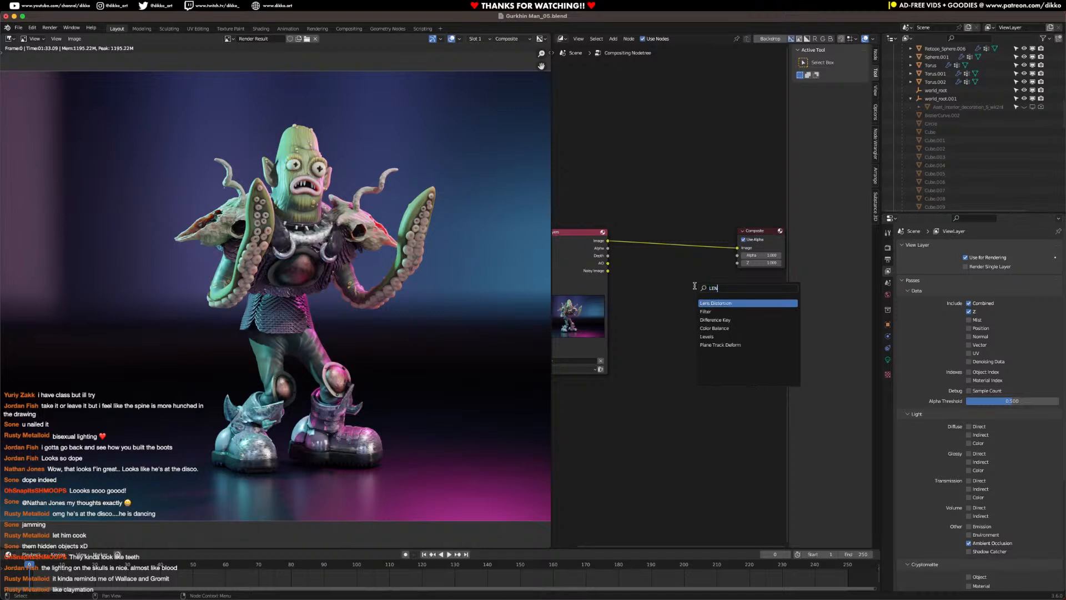
click(705, 302)
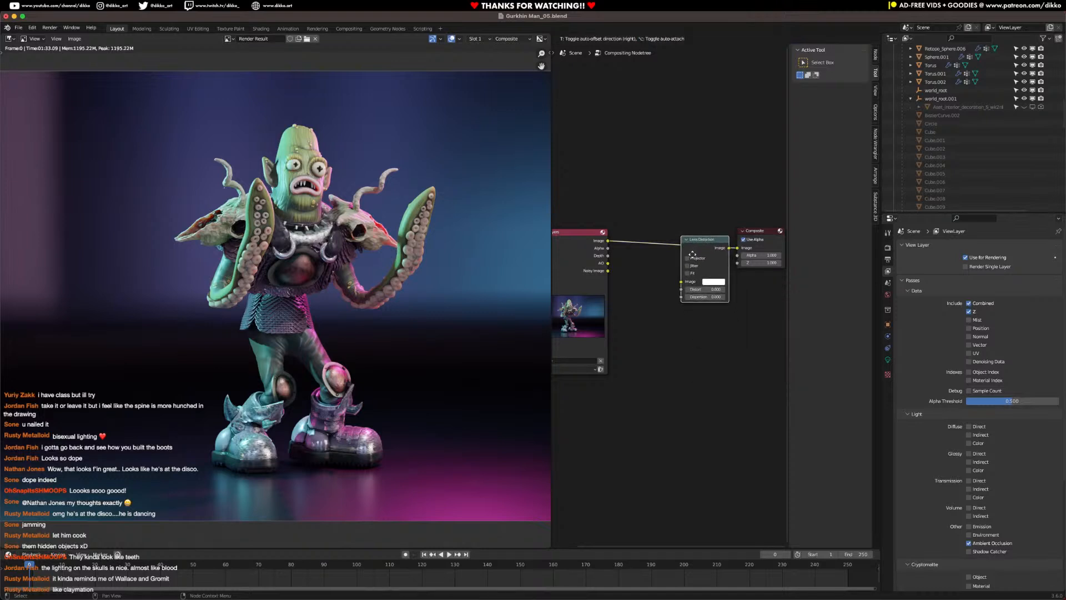
click(693, 252)
Step: Set the Lens Distortion node's Distort to 0.03 and its Dispersion to 0.02
click(695, 289)
text(0.0)
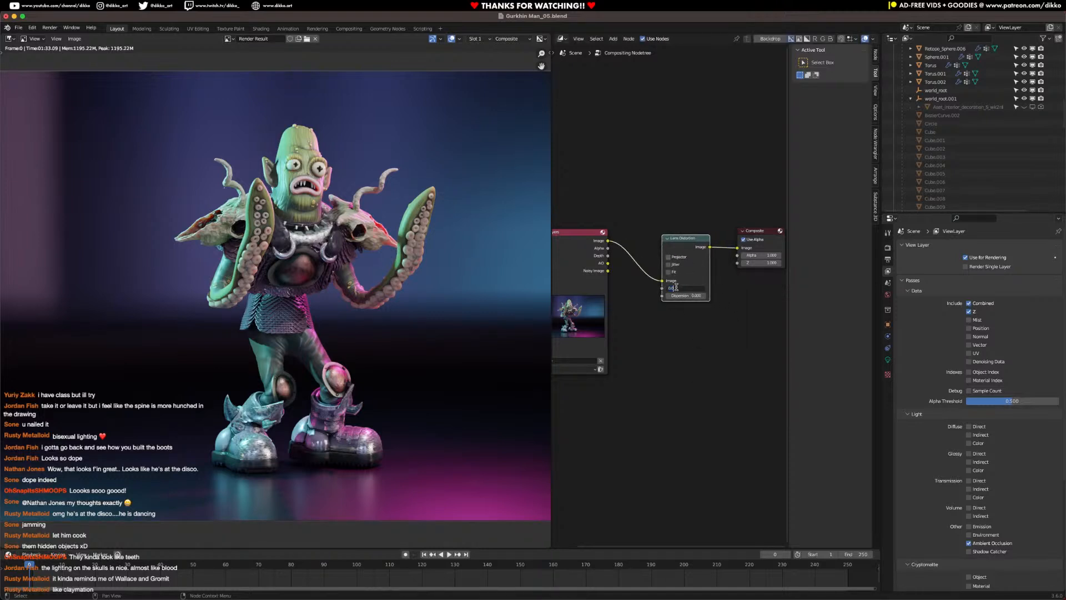
text(3)
key(Return)
click(684, 296)
text(0.05)
key(Return)
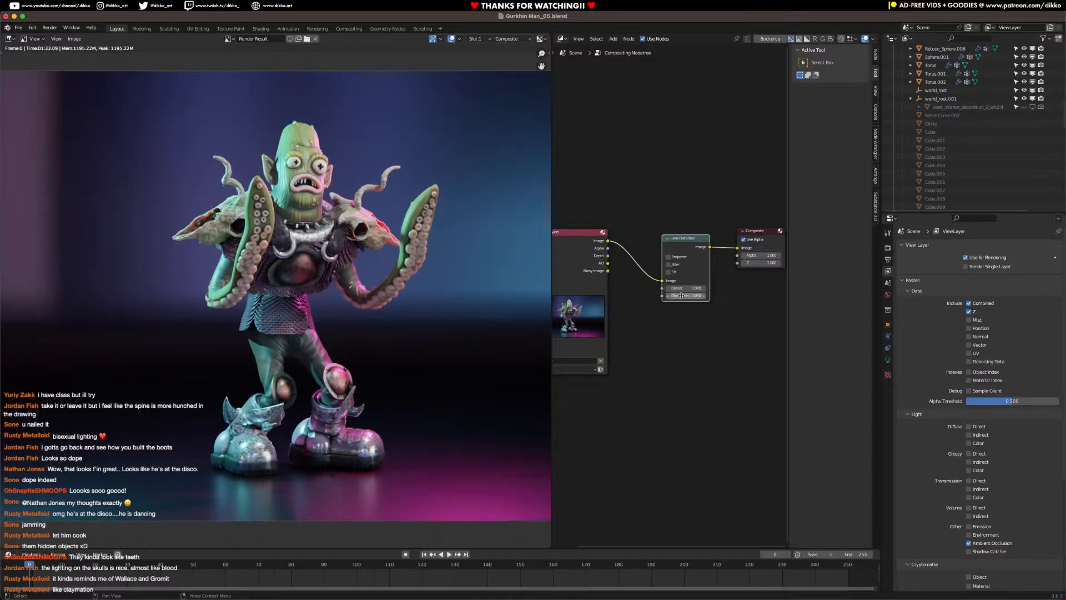
click(685, 296)
click(677, 296)
text(2)
key(Return)
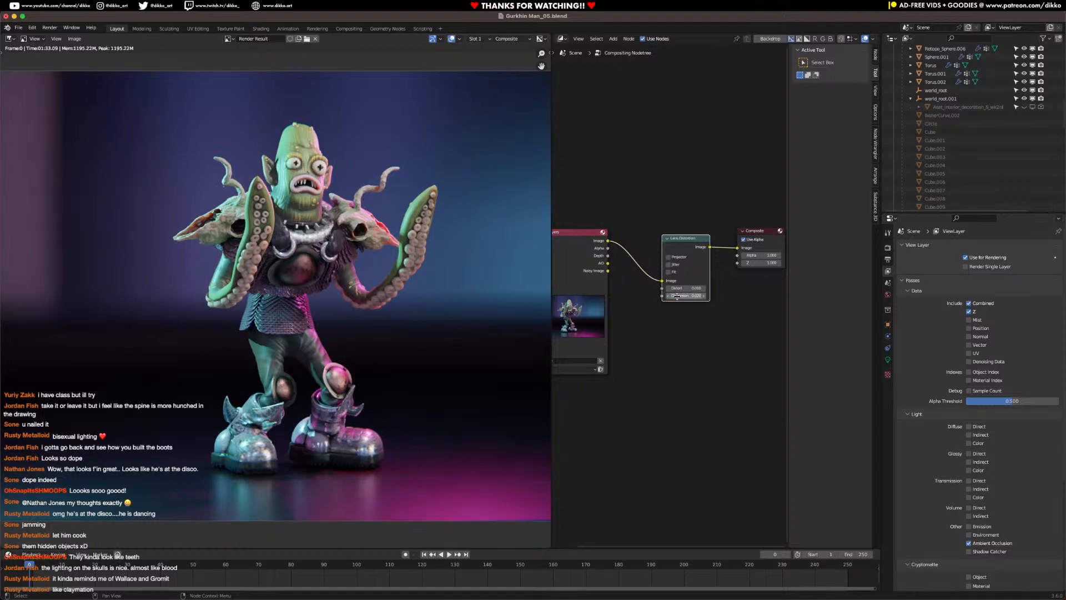
Step: Make room after Render Layers and insert a Color Balance node between it and the Lens Distortion node
drag(692, 242, 696, 242)
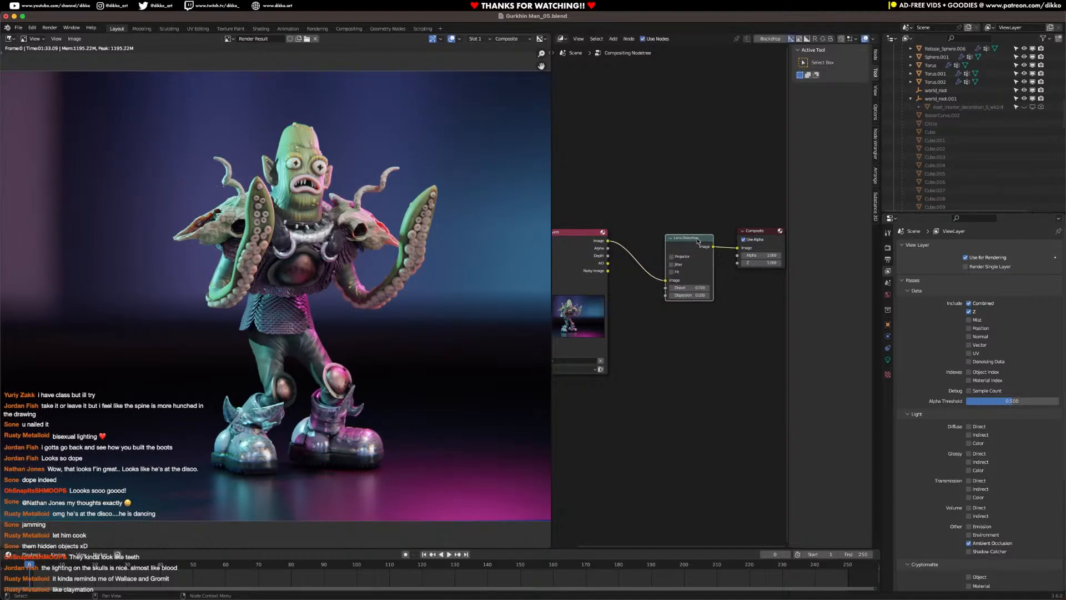
middle_drag(655, 340, 678, 336)
drag(618, 262, 569, 263)
middle_drag(607, 324, 668, 306)
drag(616, 216, 597, 215)
key(shift+a)
click(658, 262)
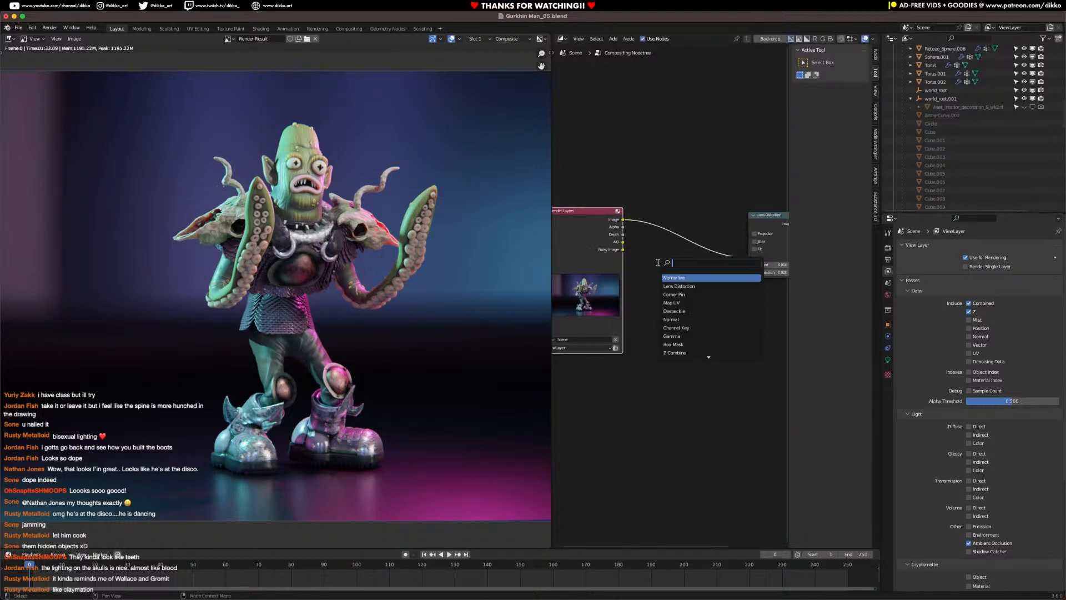
text(COLOR)
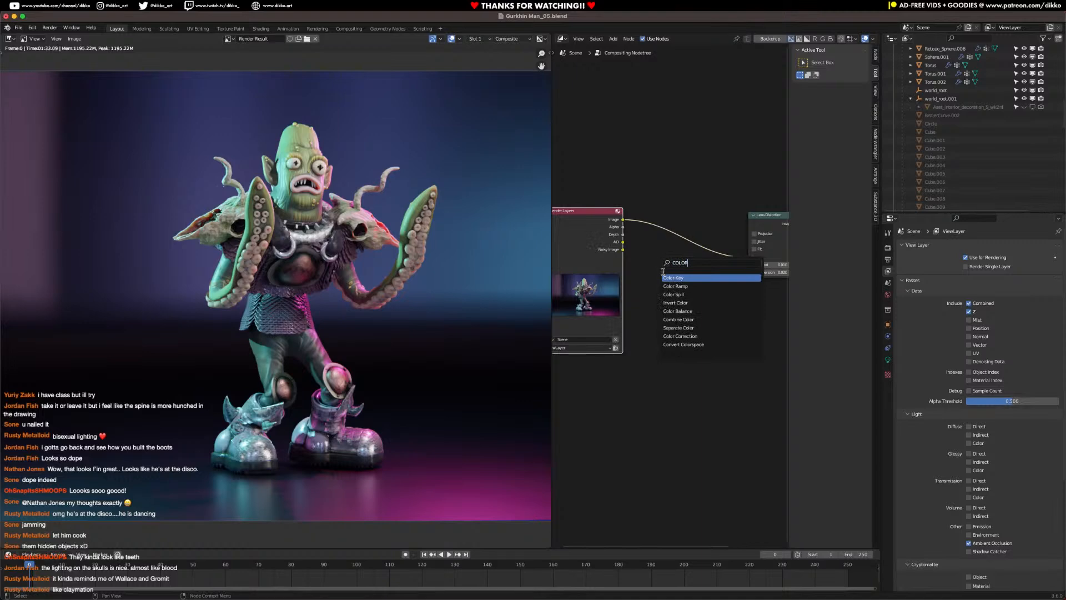
click(680, 311)
click(659, 293)
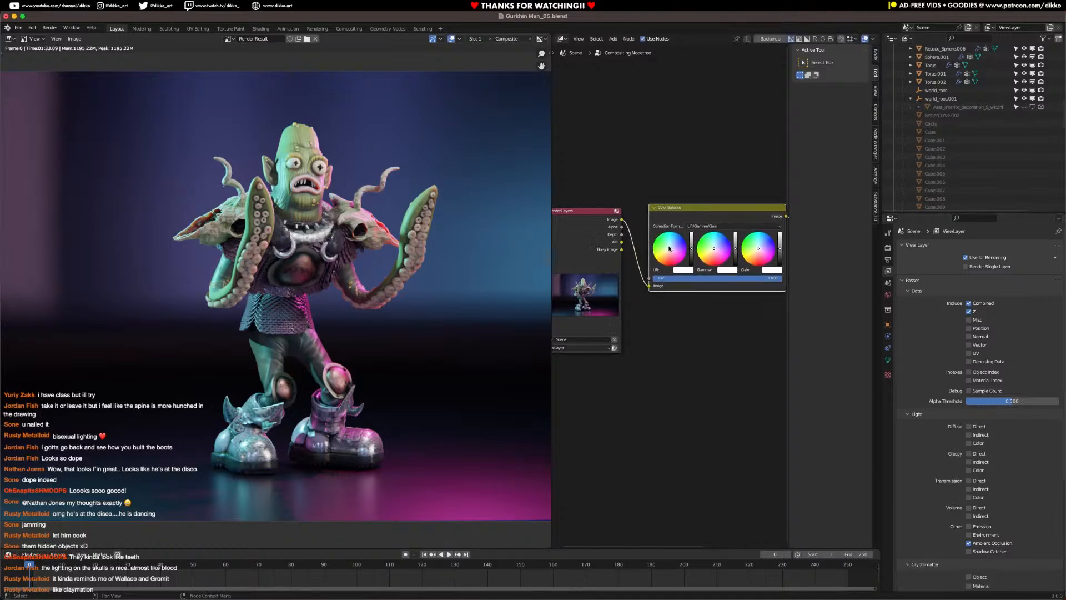
Step: Shift the Color Balance node's Lift towards blue and its Gamma slightly towards orange
drag(671, 249, 673, 247)
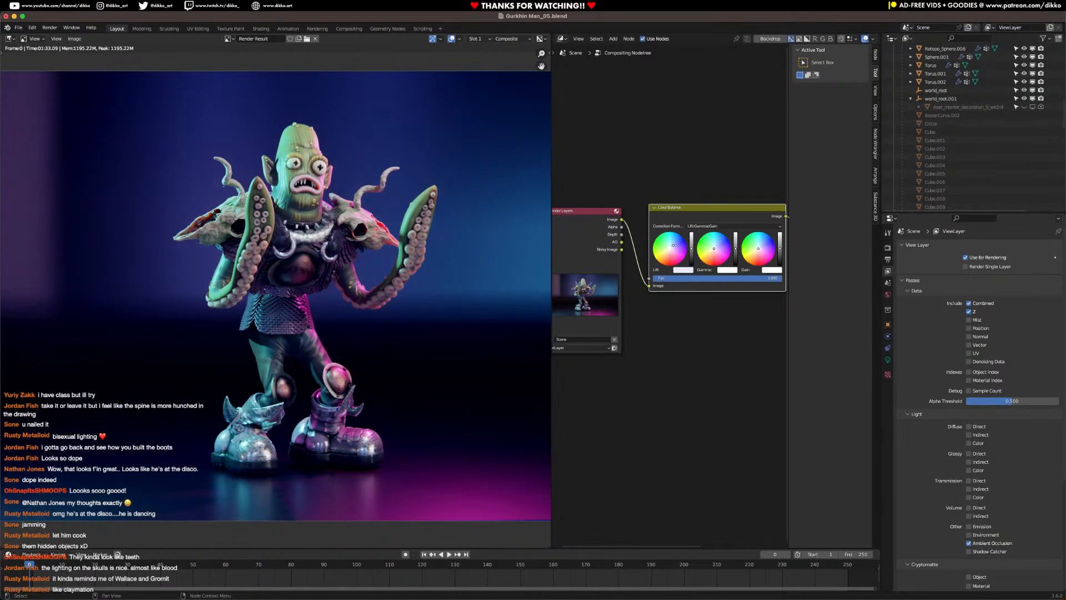
click(711, 253)
Step: Compare against the ungraded render by linking Render Layers straight to Composite, and reconnect the Lens Distortion output
middle_drag(689, 328, 639, 281)
scroll(650, 288, down, 2)
scroll(628, 255, down, 2)
drag(566, 214, 765, 222)
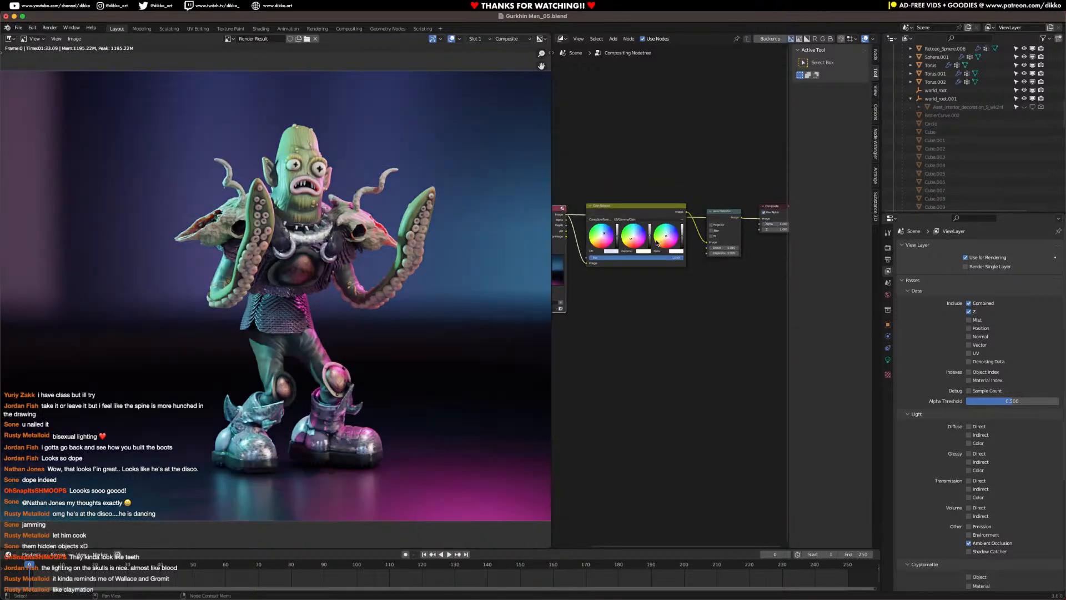
click(739, 219)
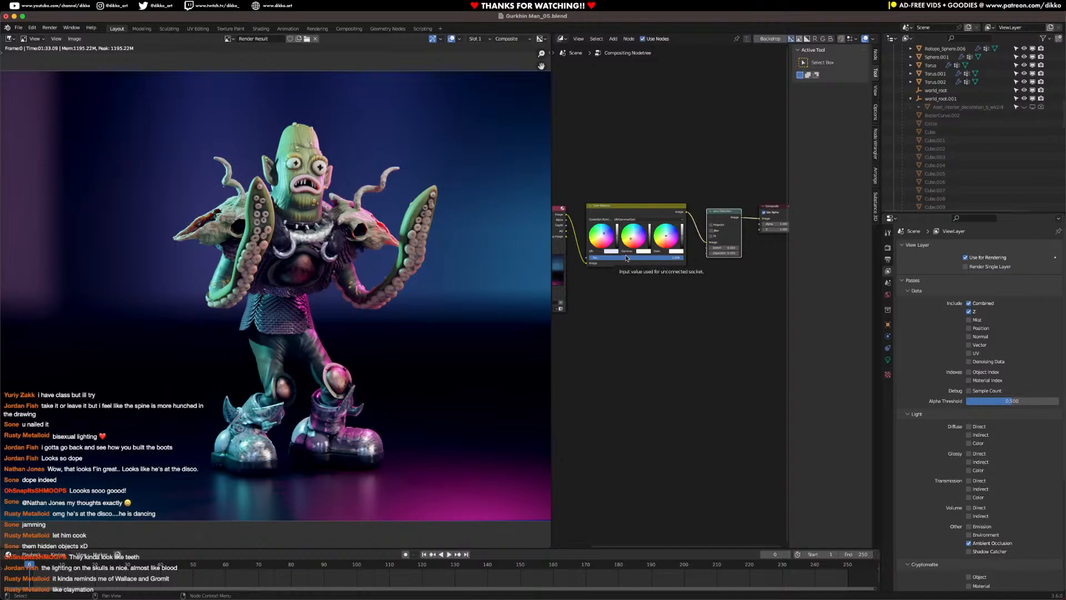
Step: Reposition the Color Balance node slightly and inspect the composited render in the Image Editor at different zoom levels
drag(629, 214, 628, 218)
middle_drag(619, 317, 683, 315)
click(601, 215)
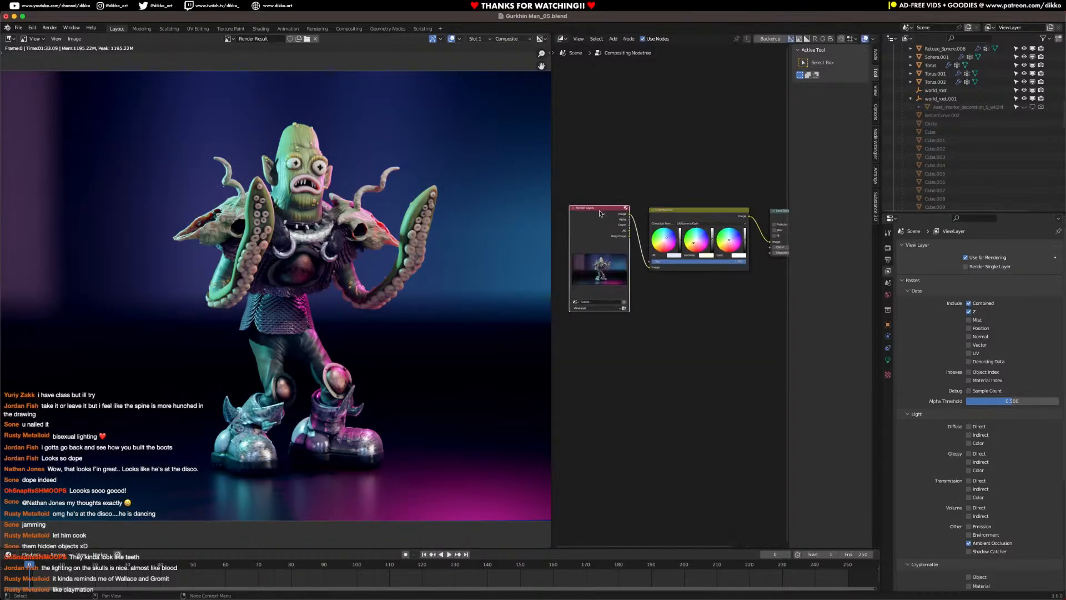
scroll(391, 278, down, 3)
scroll(397, 354, up, 2)
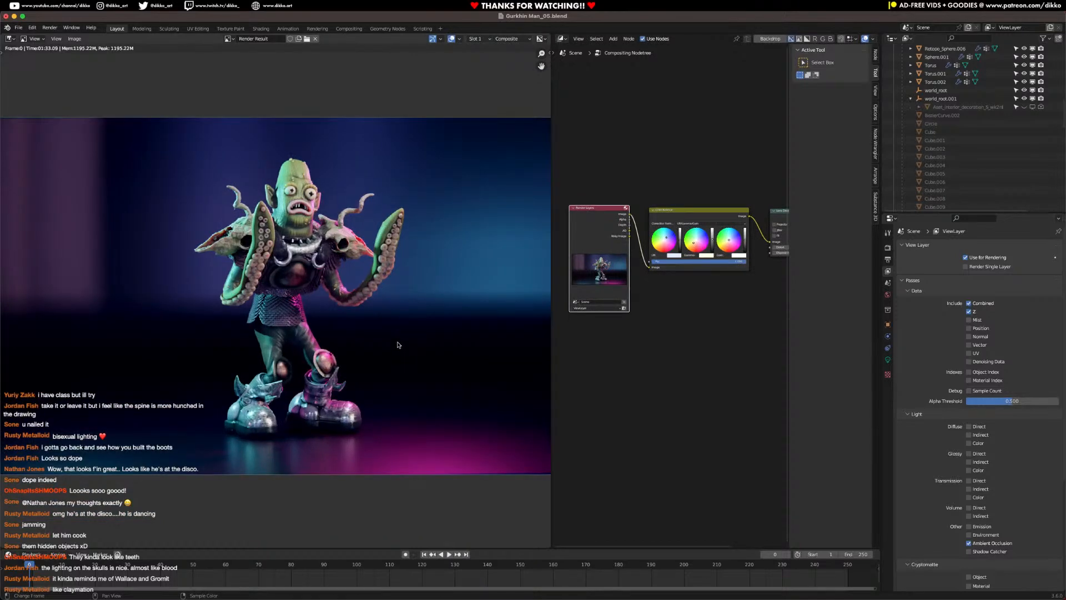
scroll(371, 315, up, 1)
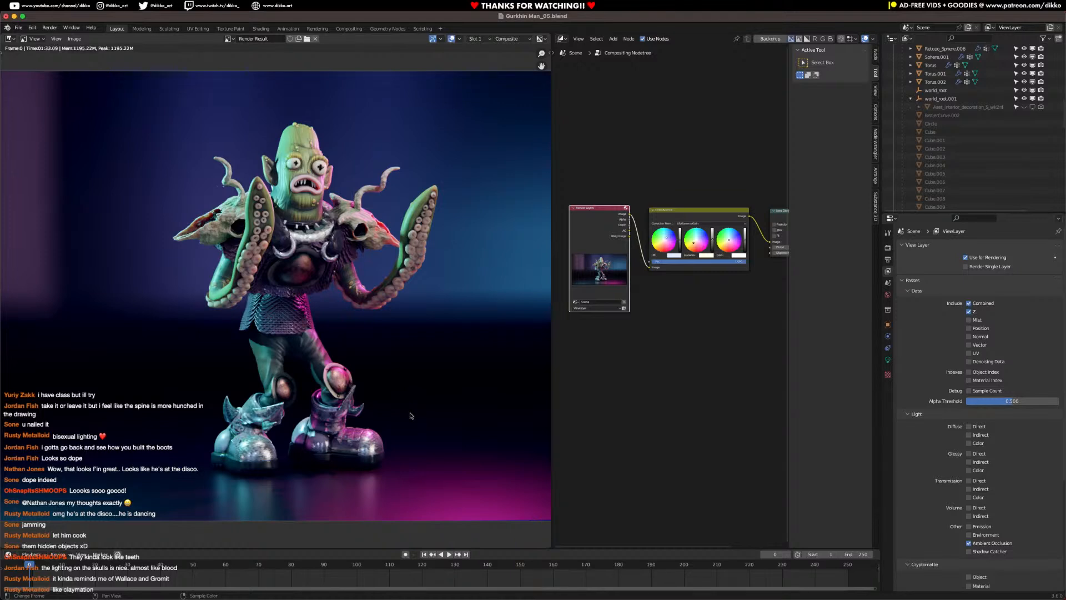
mouse_move(533, 597)
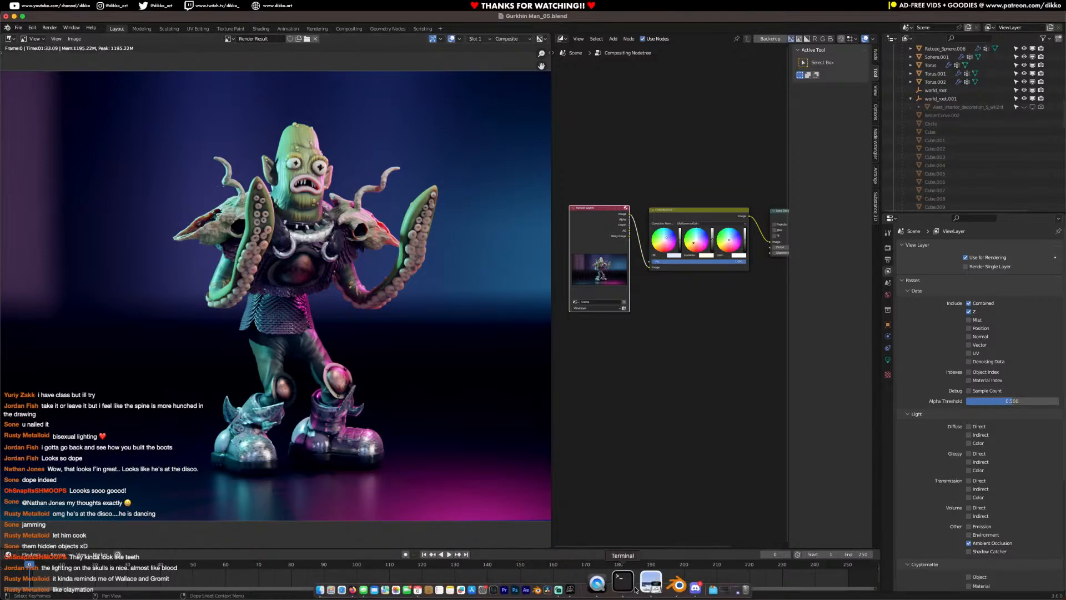